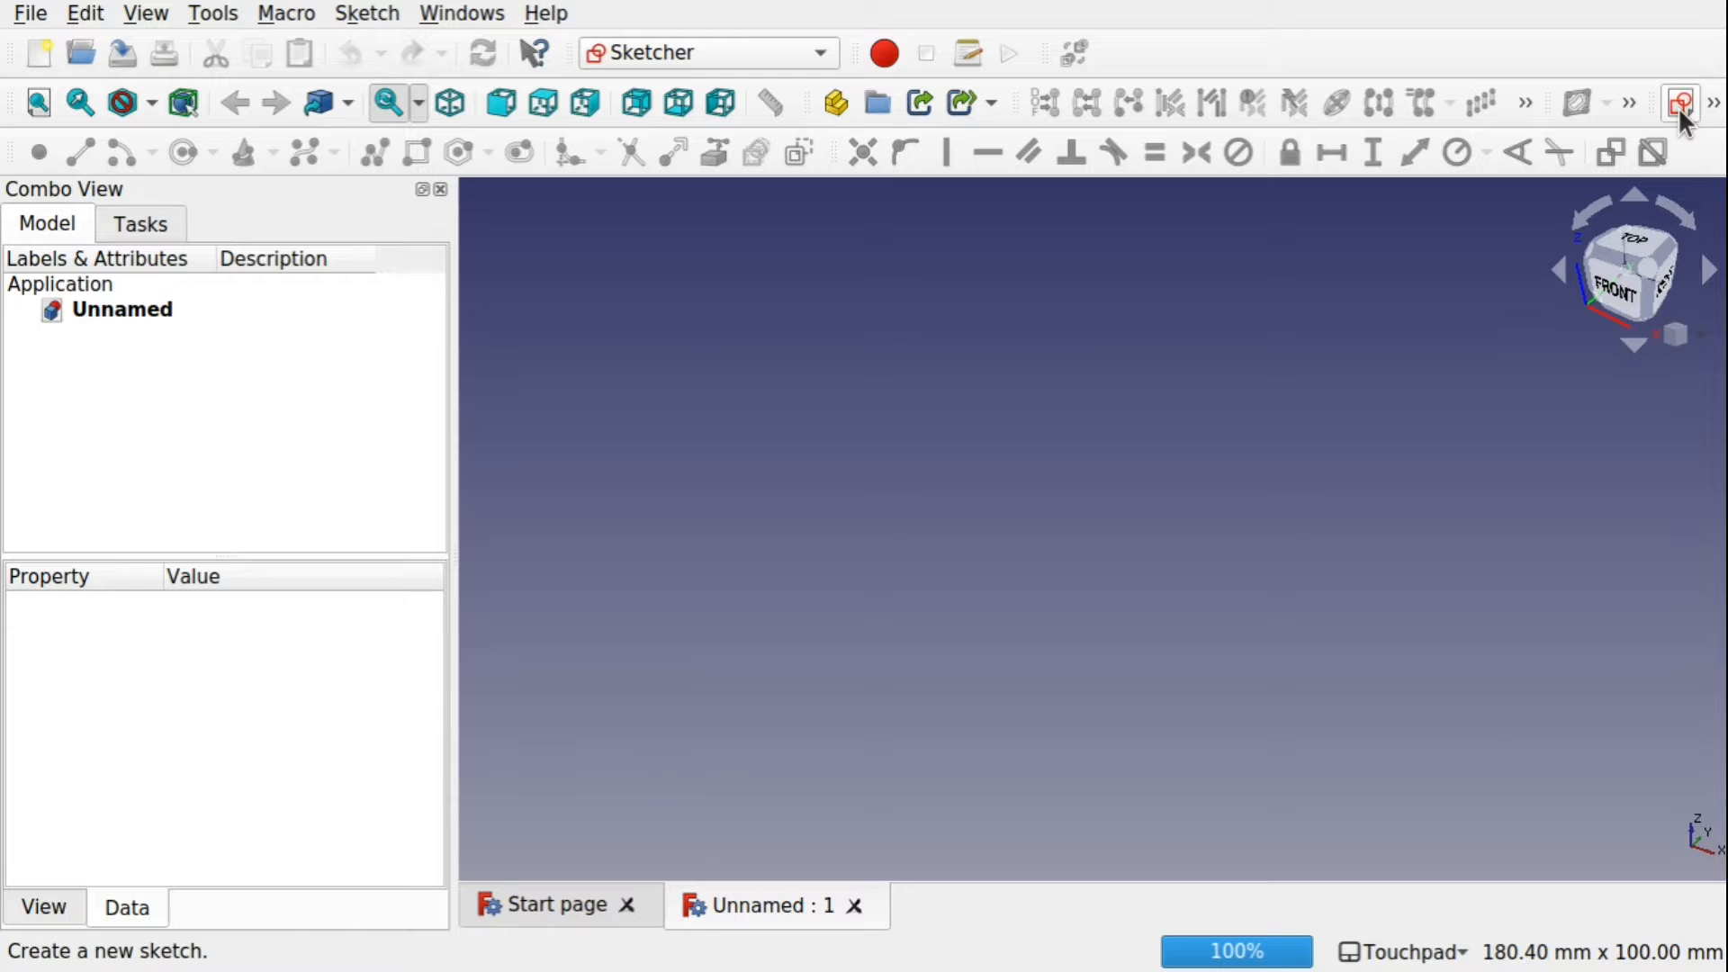
Create a new sketch on the XY-Plane and look through its solver, edit control, constraint and element sections.
{"action": "left_click", "coordinate": [1680, 104]}
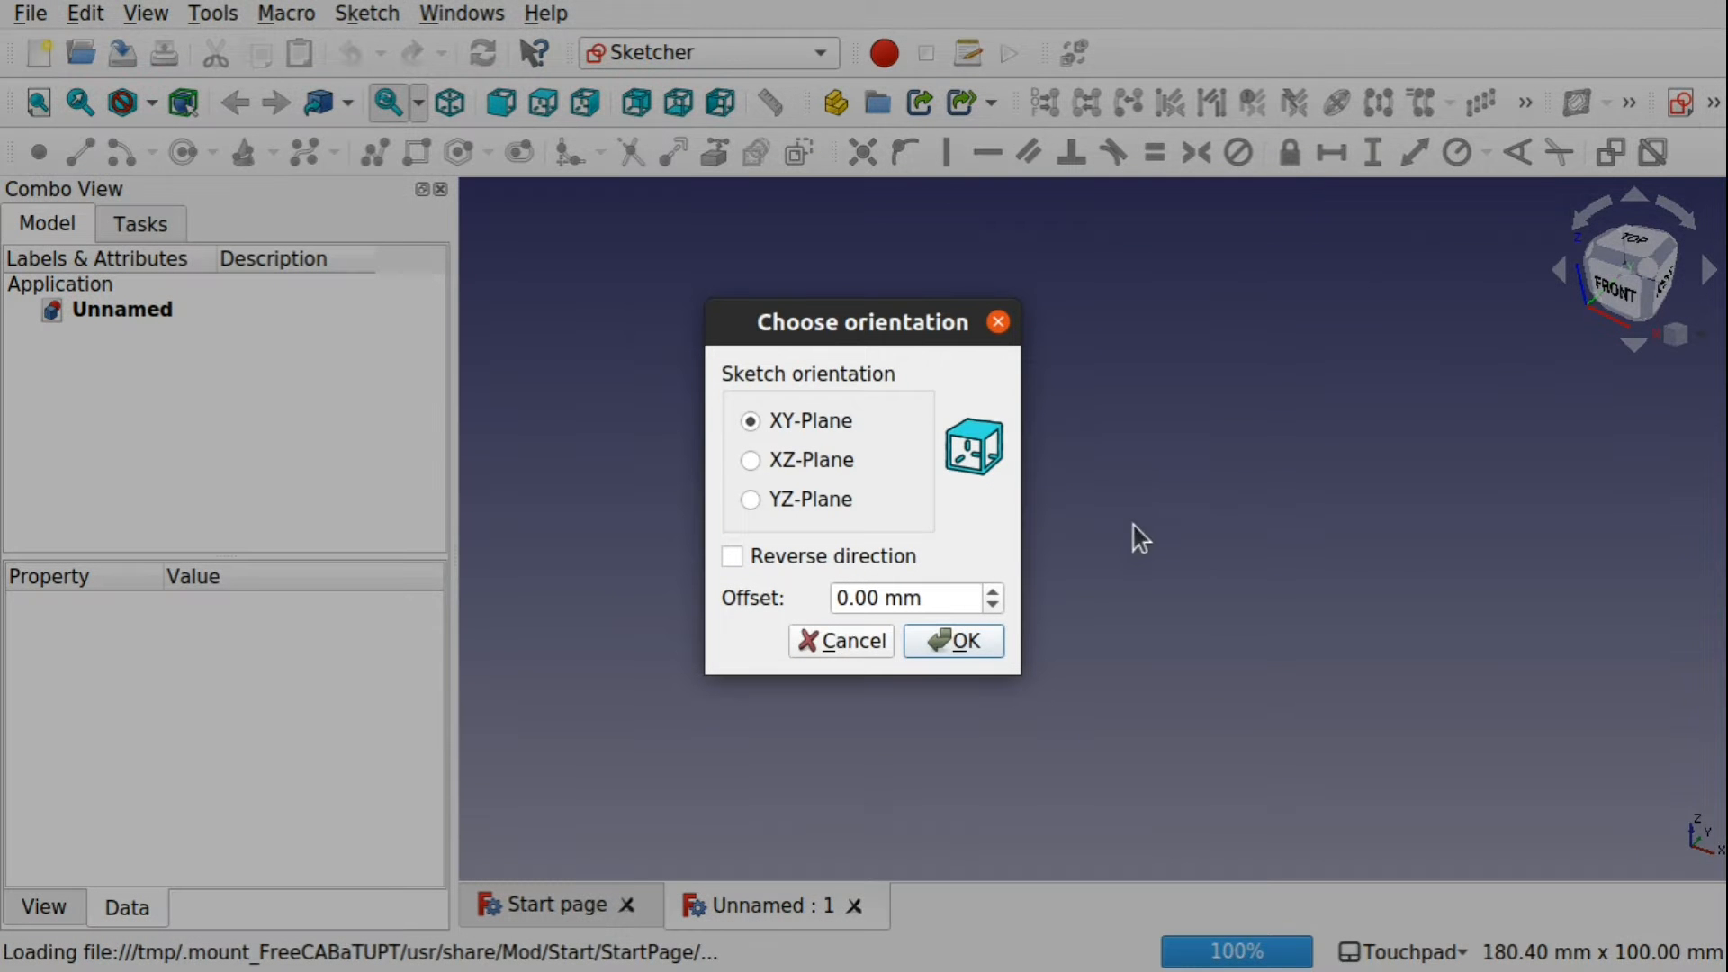
{"action": "left_click", "coordinate": [958, 646]}
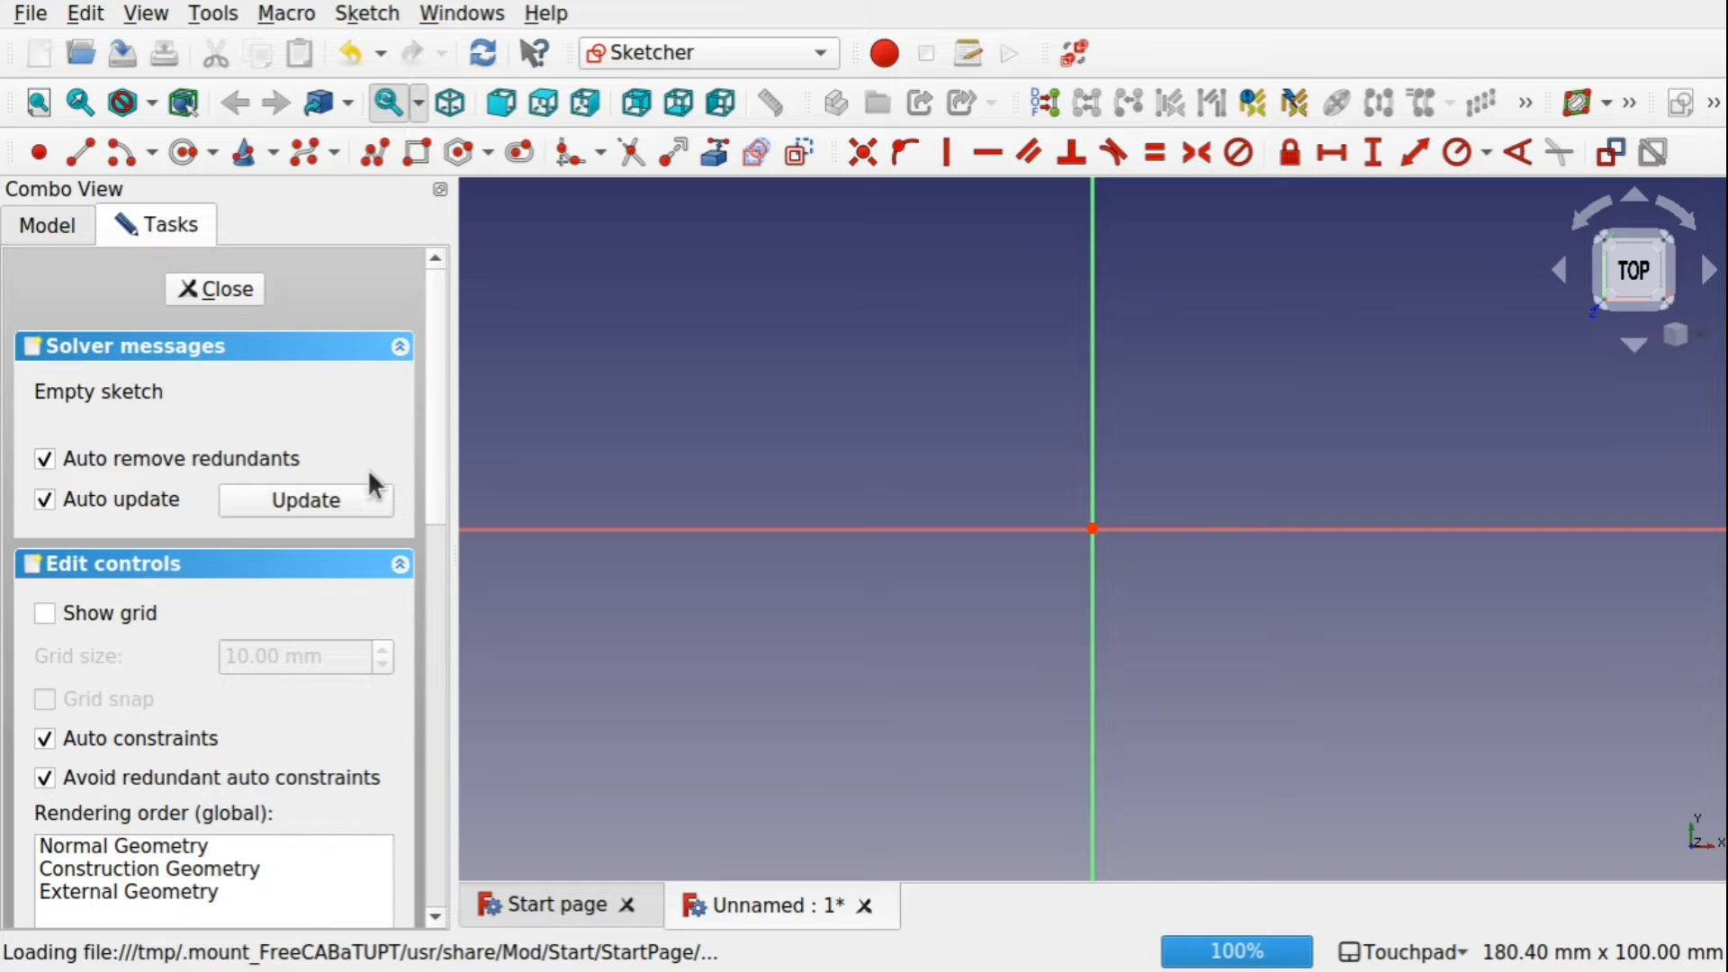
{"action": "left_click_drag", "start_coordinate": [444, 473], "coordinate": [408, 741]}
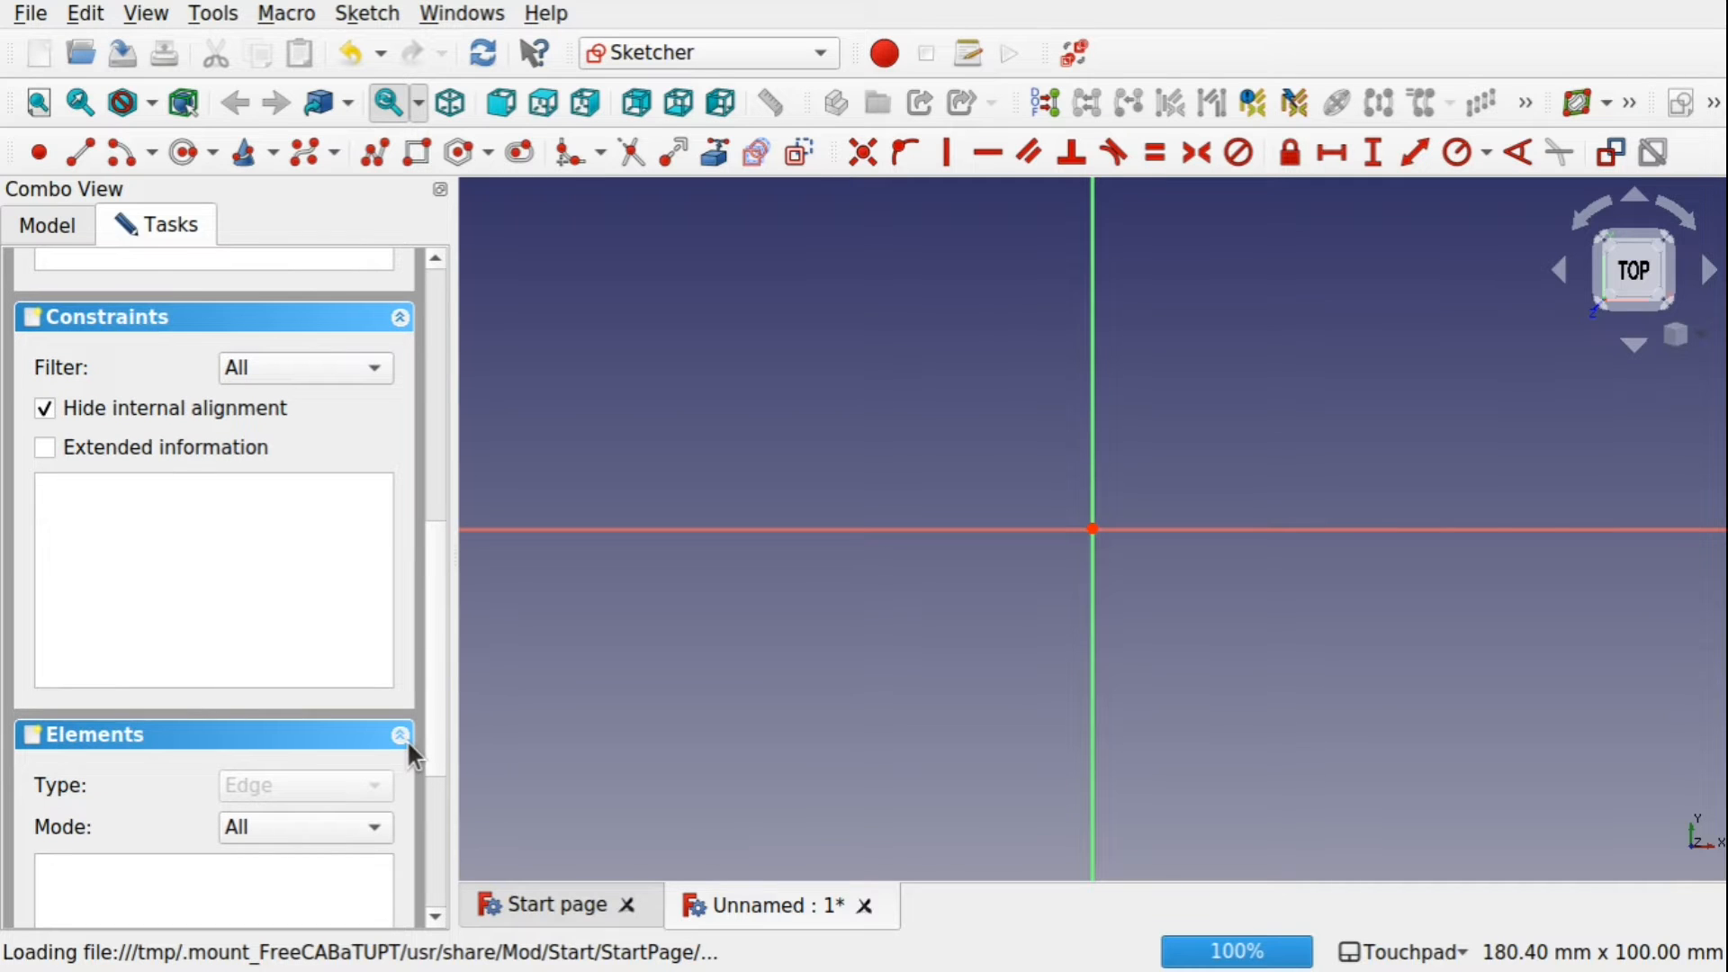
{"action": "scroll", "coordinate": [435, 741], "scroll_direction": "down", "scroll_amount": 5}
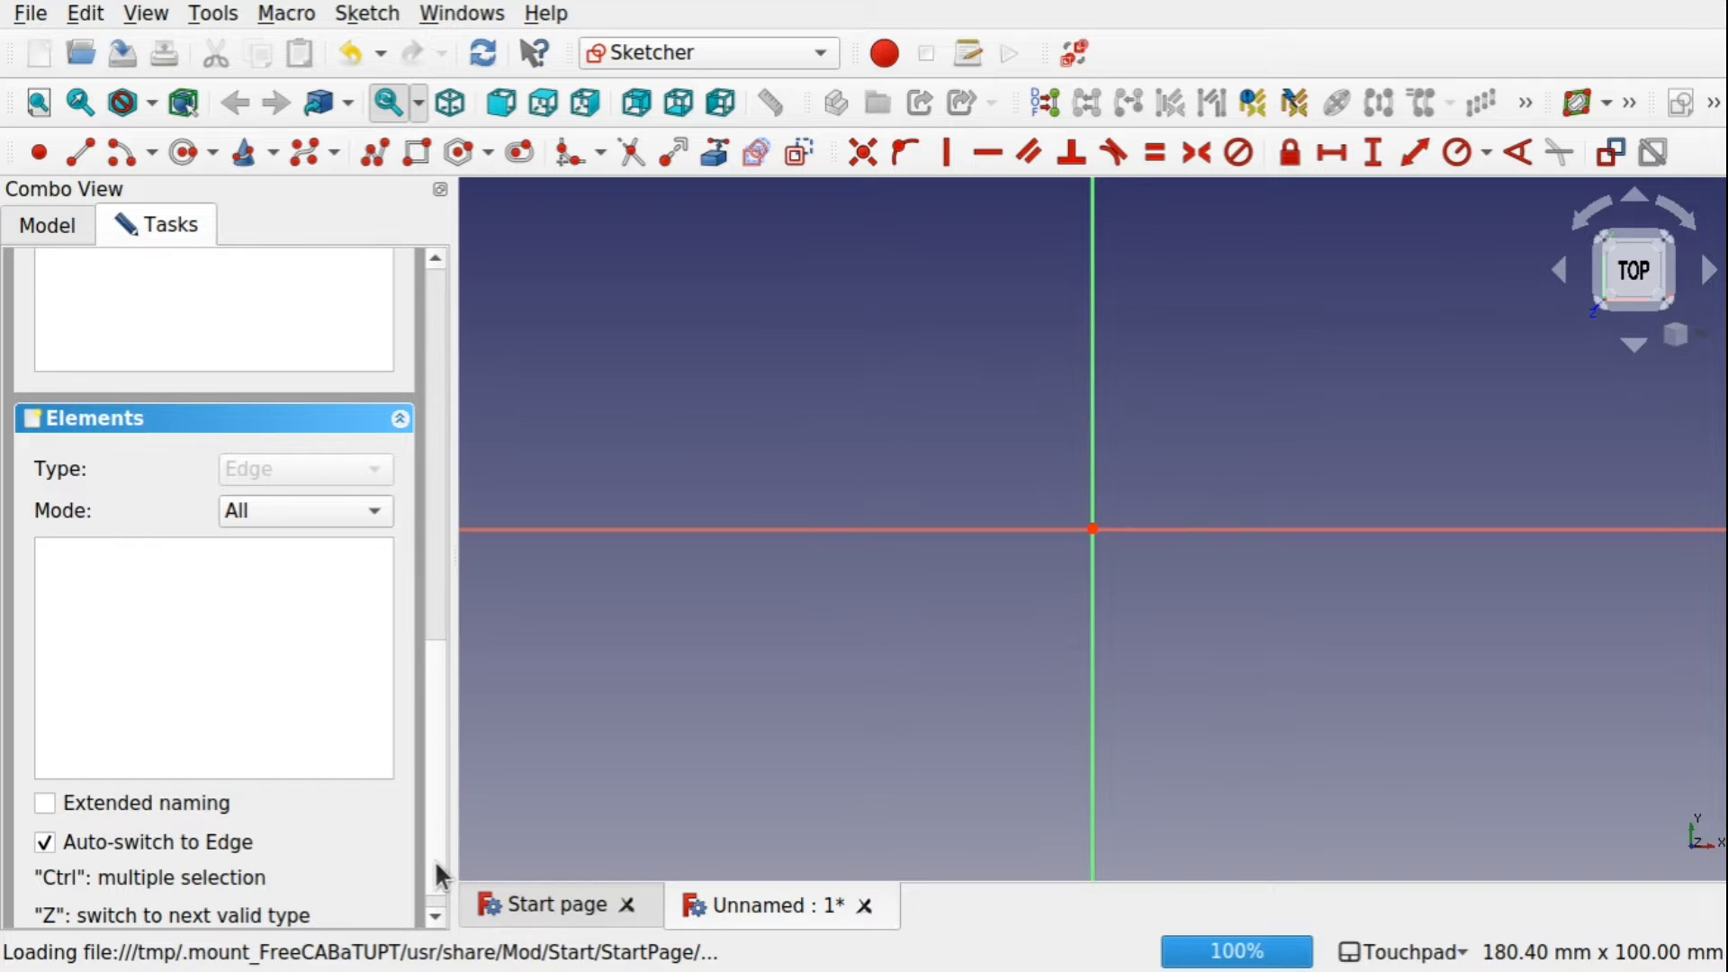
{"action": "left_click_drag", "start_coordinate": [435, 860], "coordinate": [418, 517]}
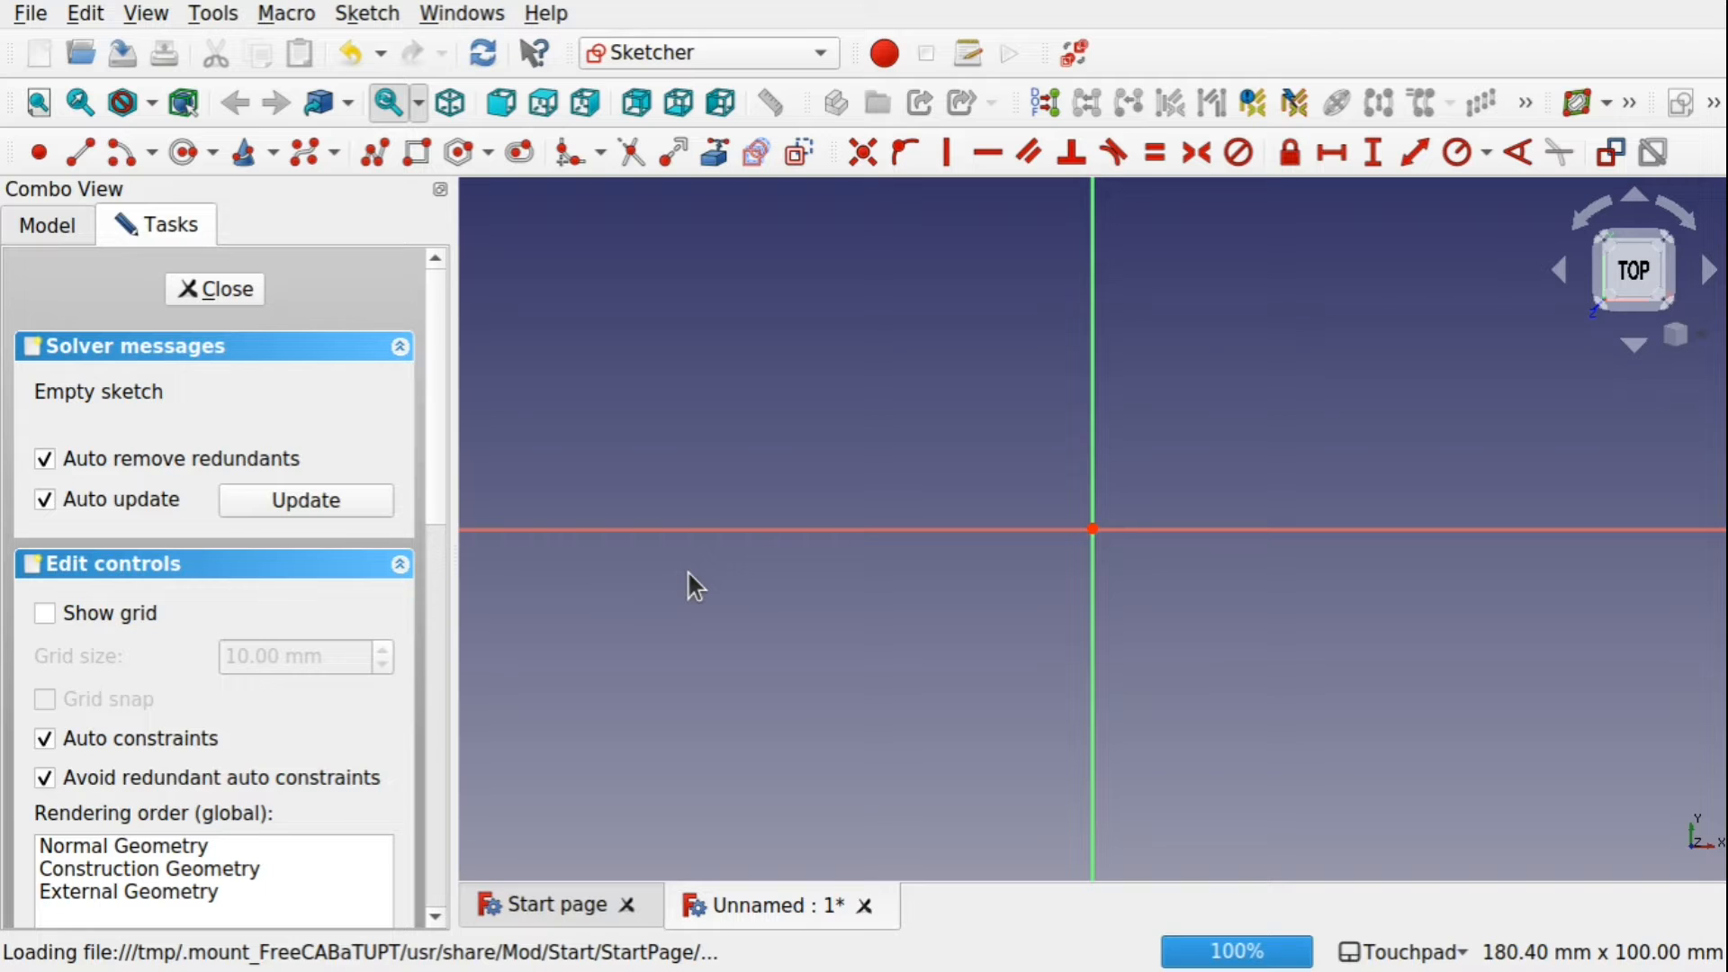
Draw a rectangle that encloses the sketch origin, with the larger part on the negative X side.
{"action": "left_click", "coordinate": [418, 152]}
{"action": "left_click", "coordinate": [858, 428]}
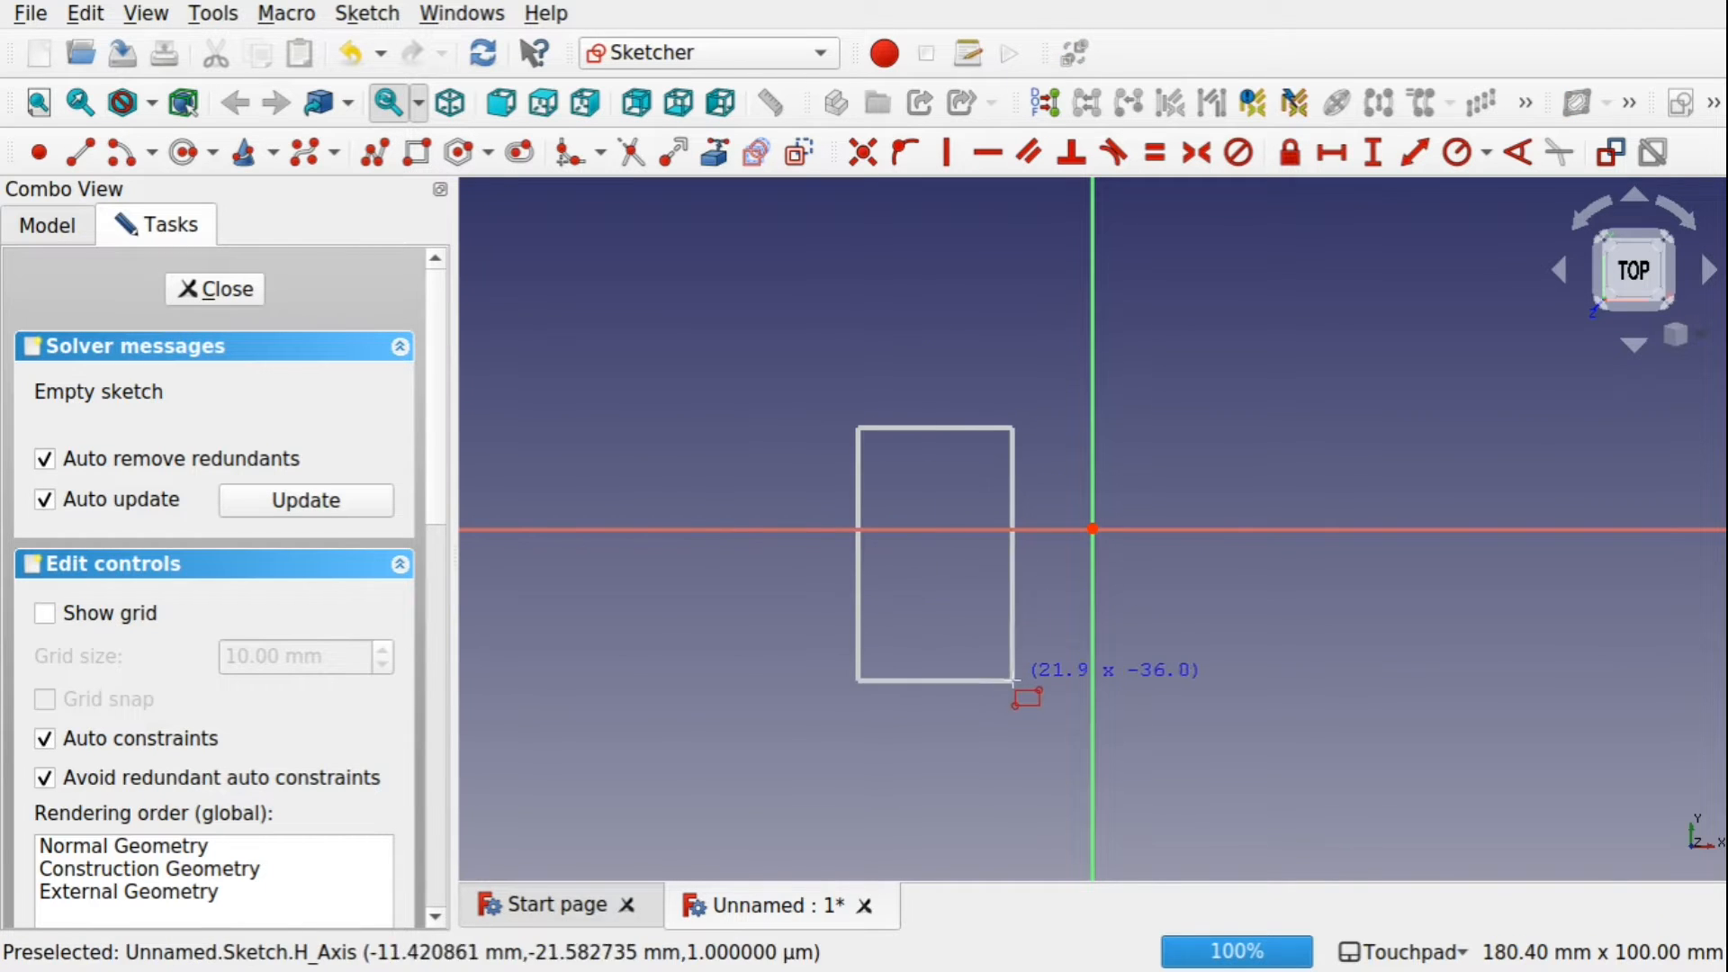
{"action": "left_click", "coordinate": [1168, 697]}
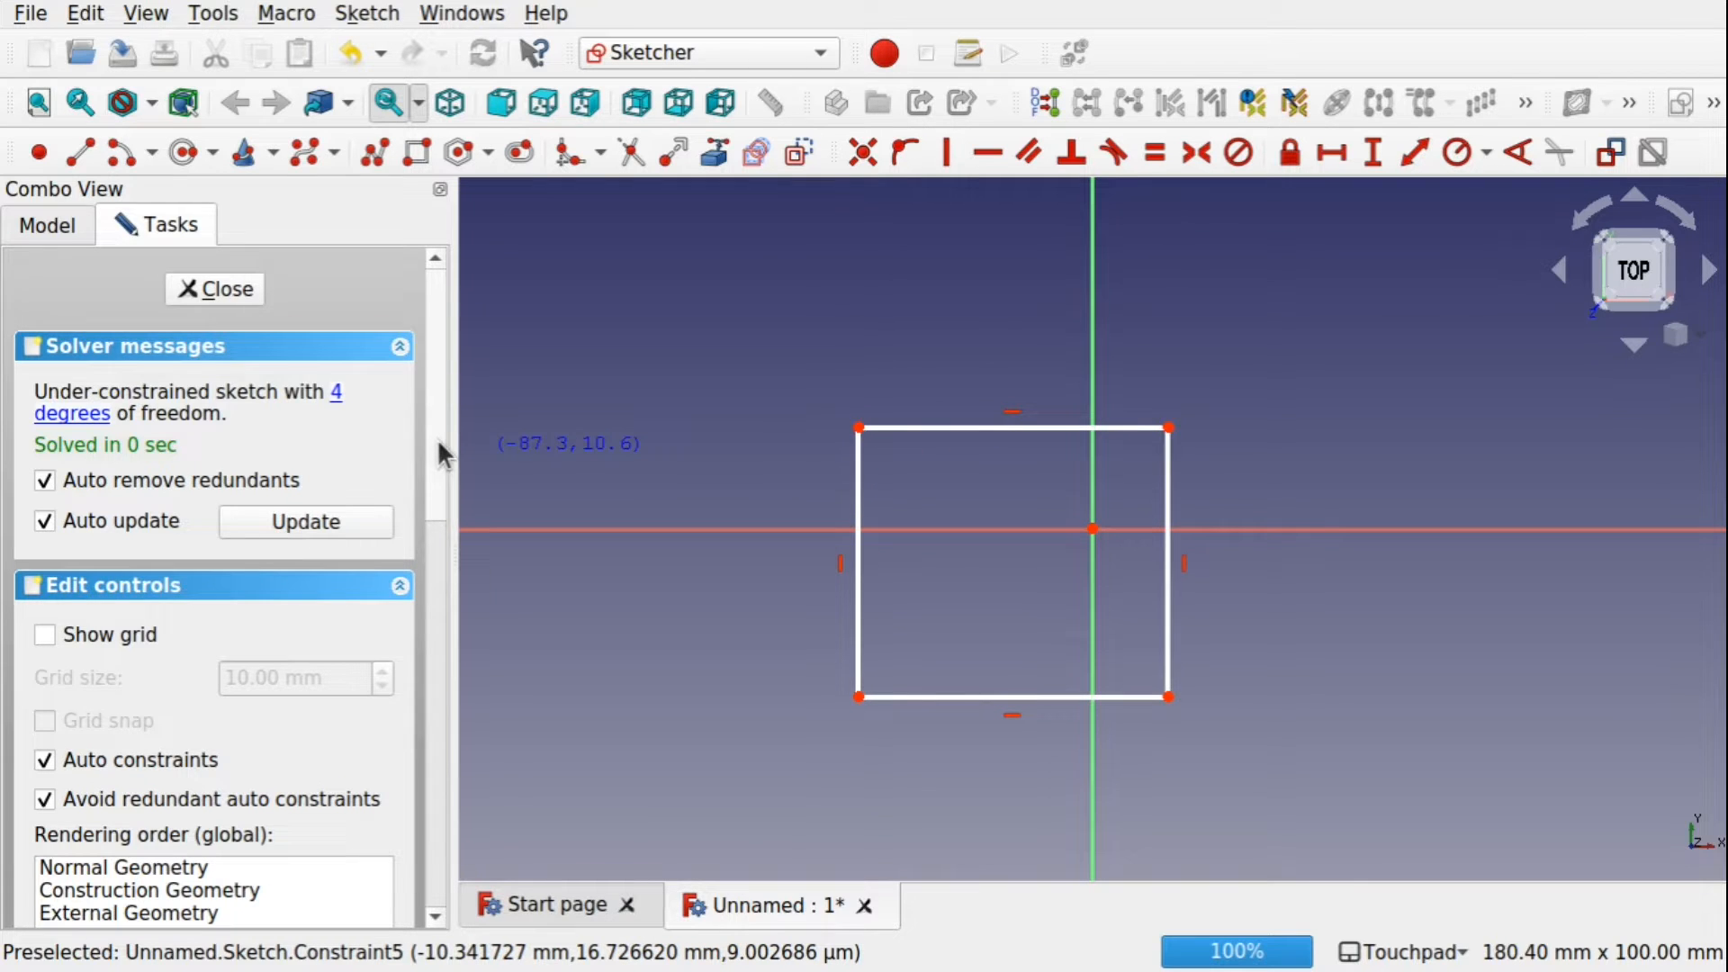
Examine the rectangle's four coincident constraints, Constraint1 to Constraint4, by selecting each one to highlight the corner it joins.
{"action": "left_click_drag", "start_coordinate": [435, 437], "coordinate": [436, 684]}
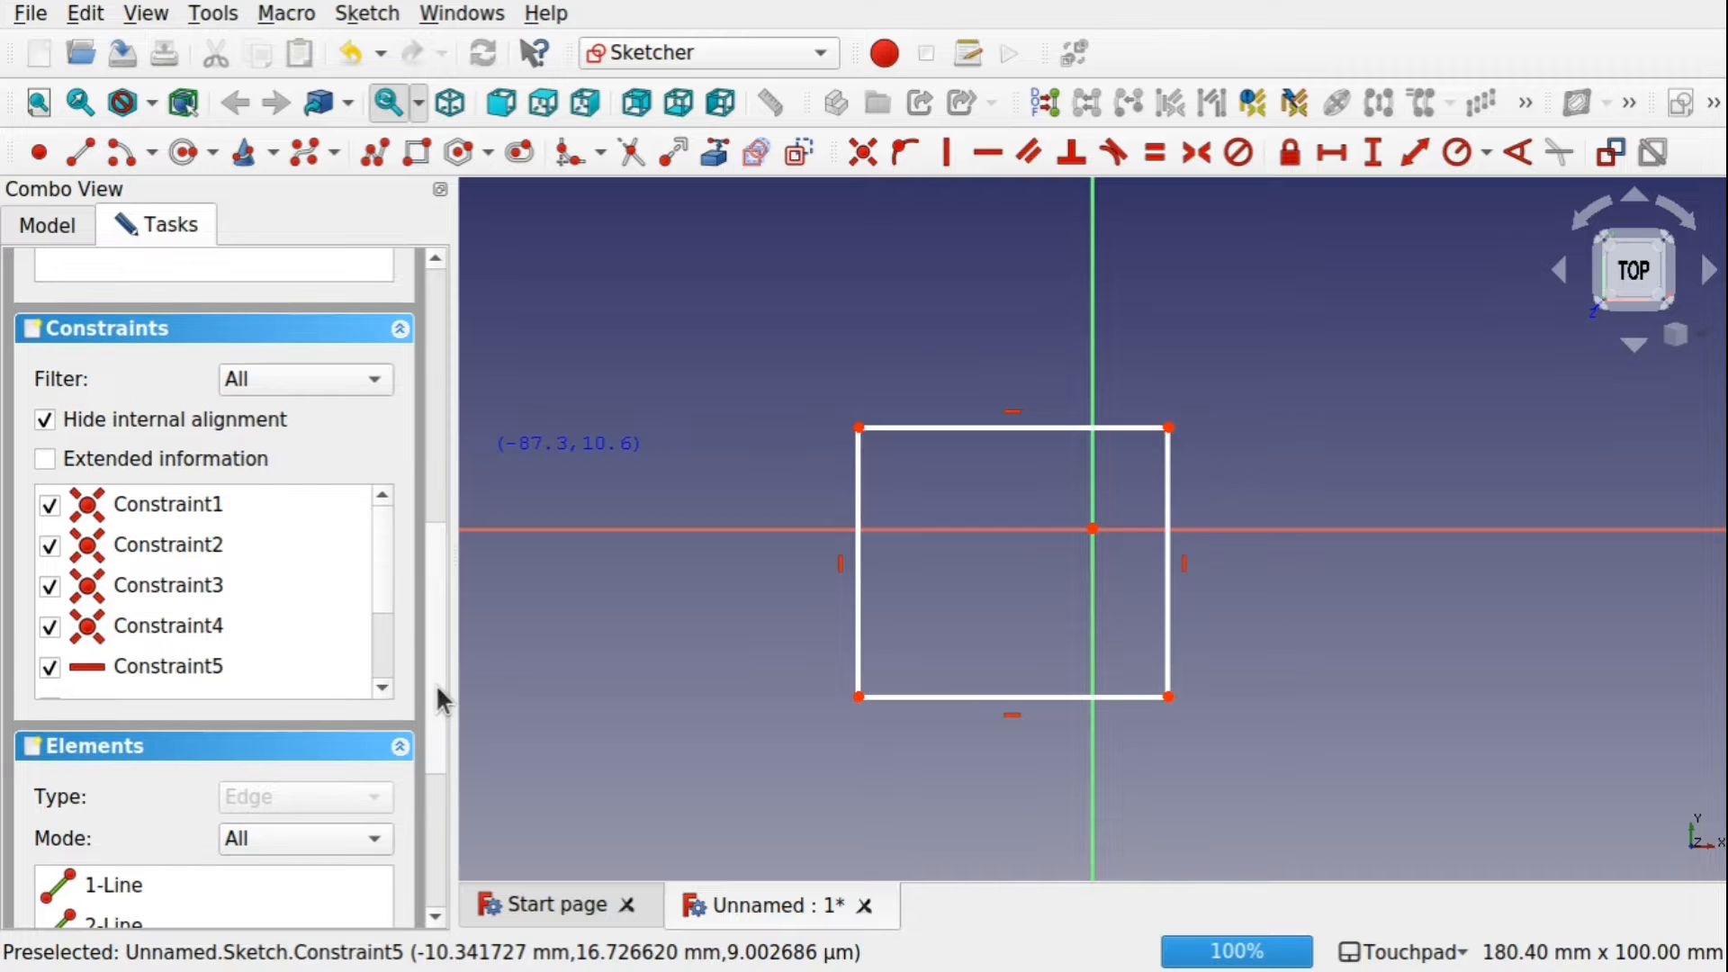
{"action": "left_click", "coordinate": [142, 508]}
{"action": "left_click", "coordinate": [153, 544]}
{"action": "left_click", "coordinate": [149, 589], "text": "shift"}
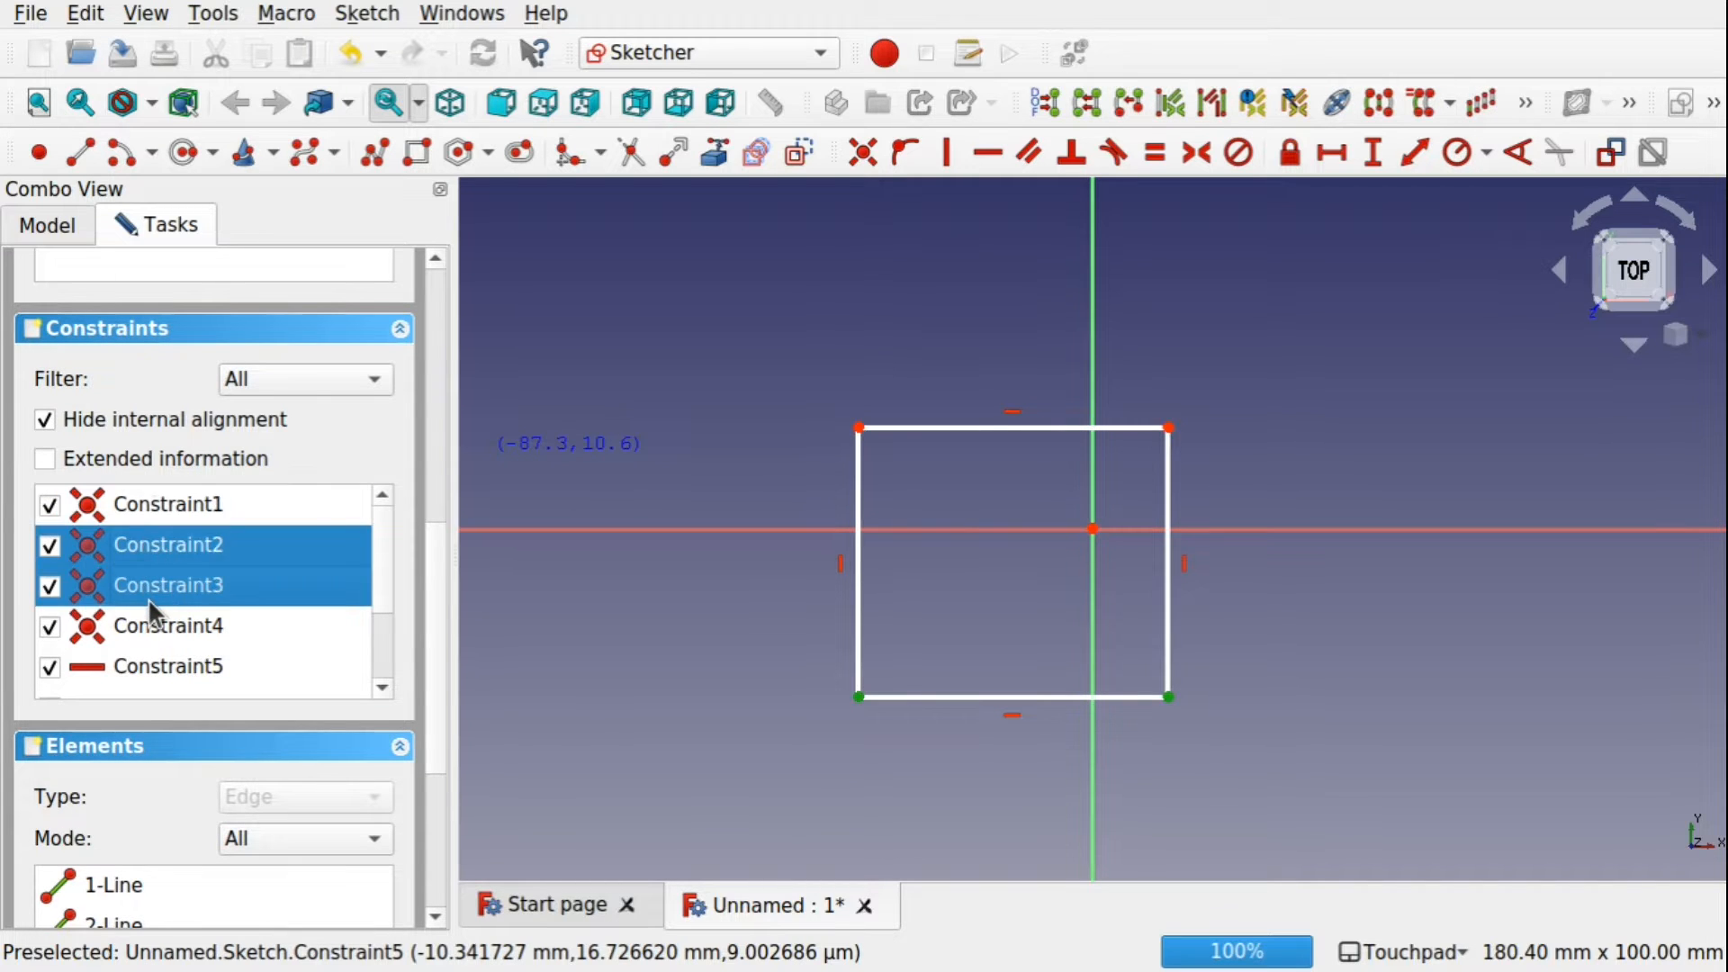
{"action": "left_click", "coordinate": [148, 602]}
{"action": "left_click", "coordinate": [190, 626]}
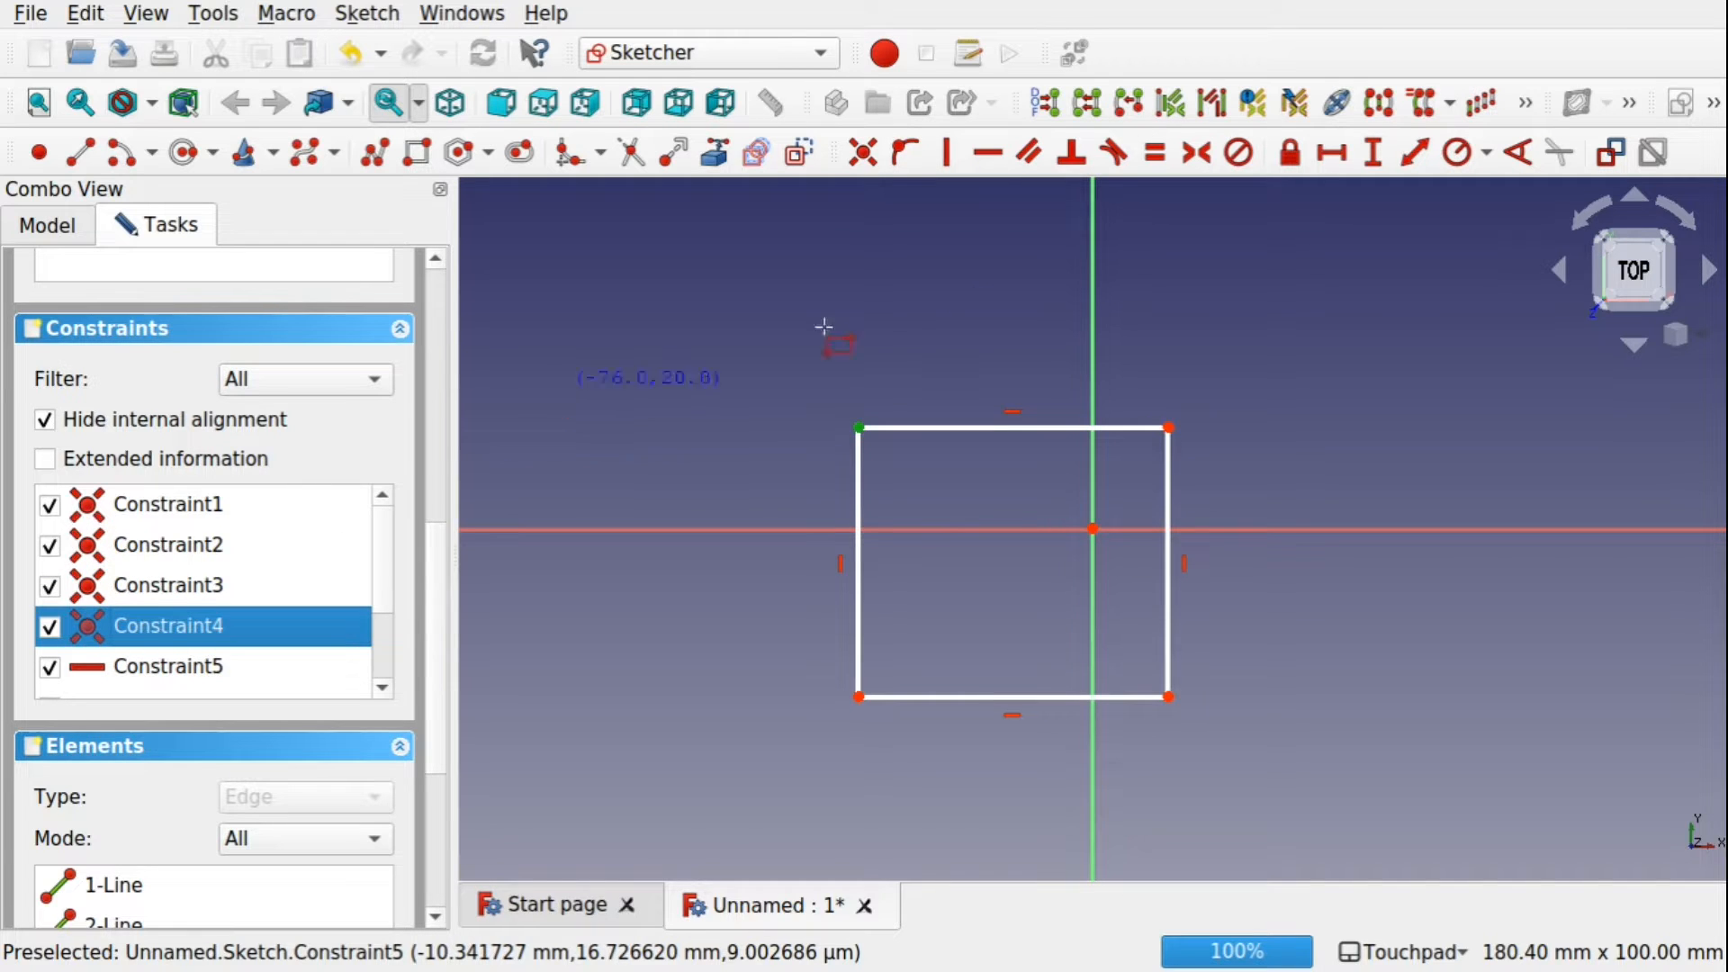
{"action": "left_click", "coordinate": [865, 156]}
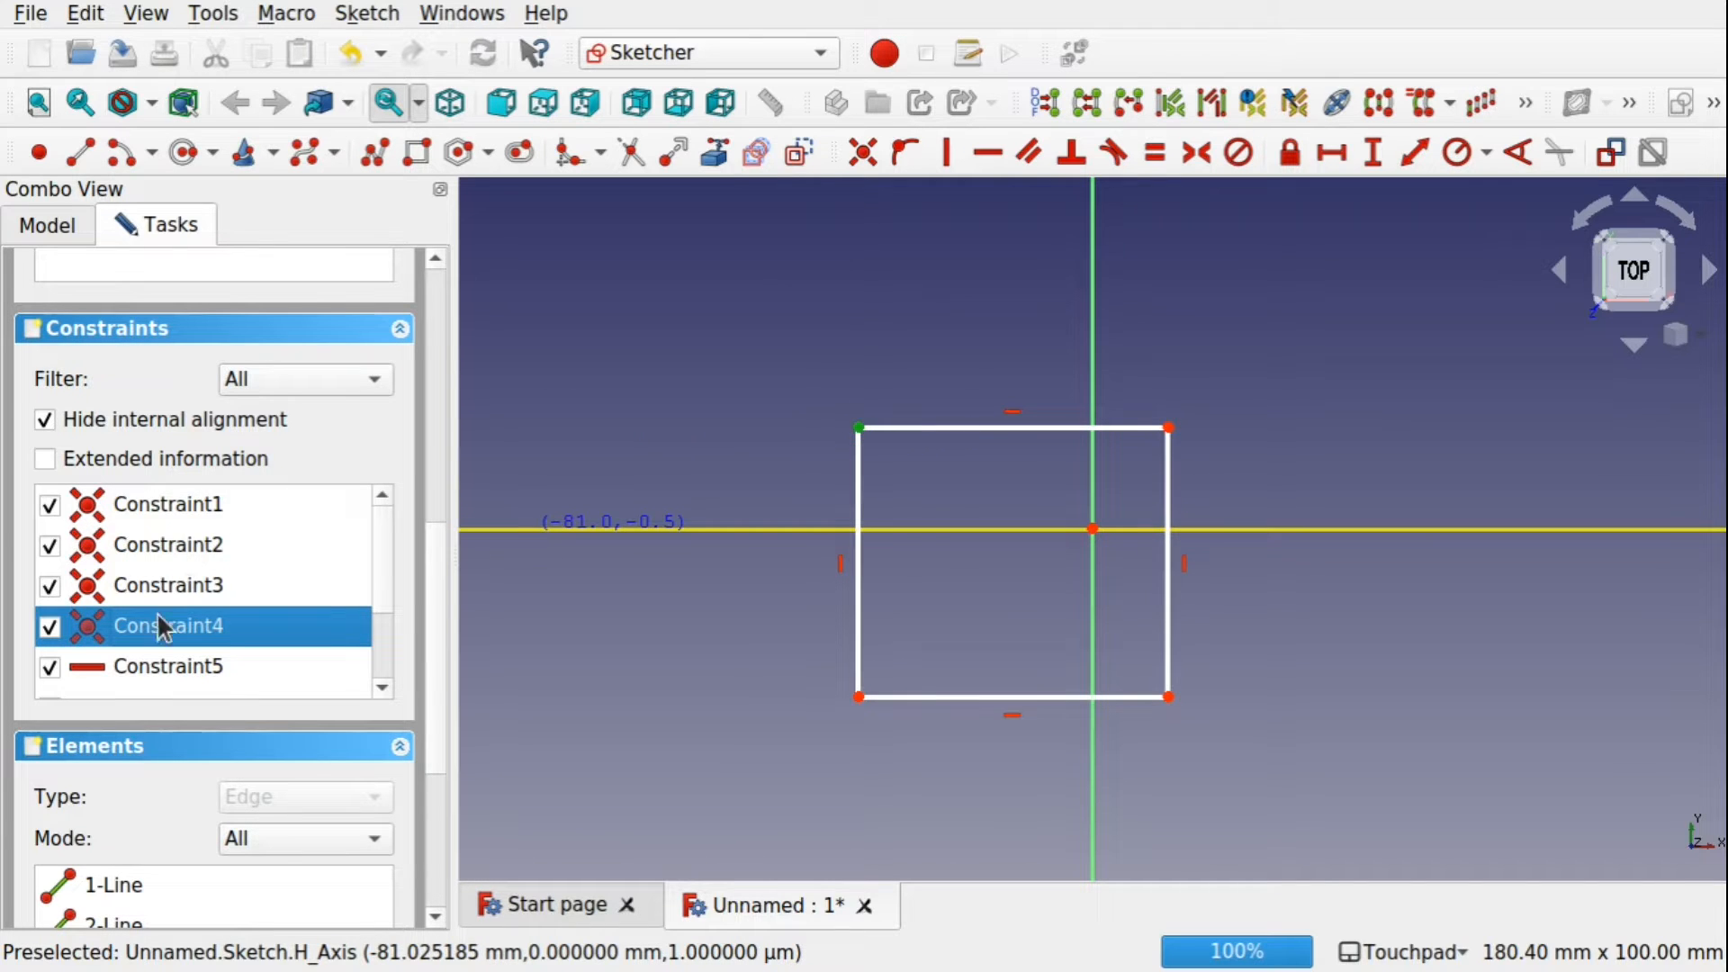
{"action": "left_click", "coordinate": [182, 589]}
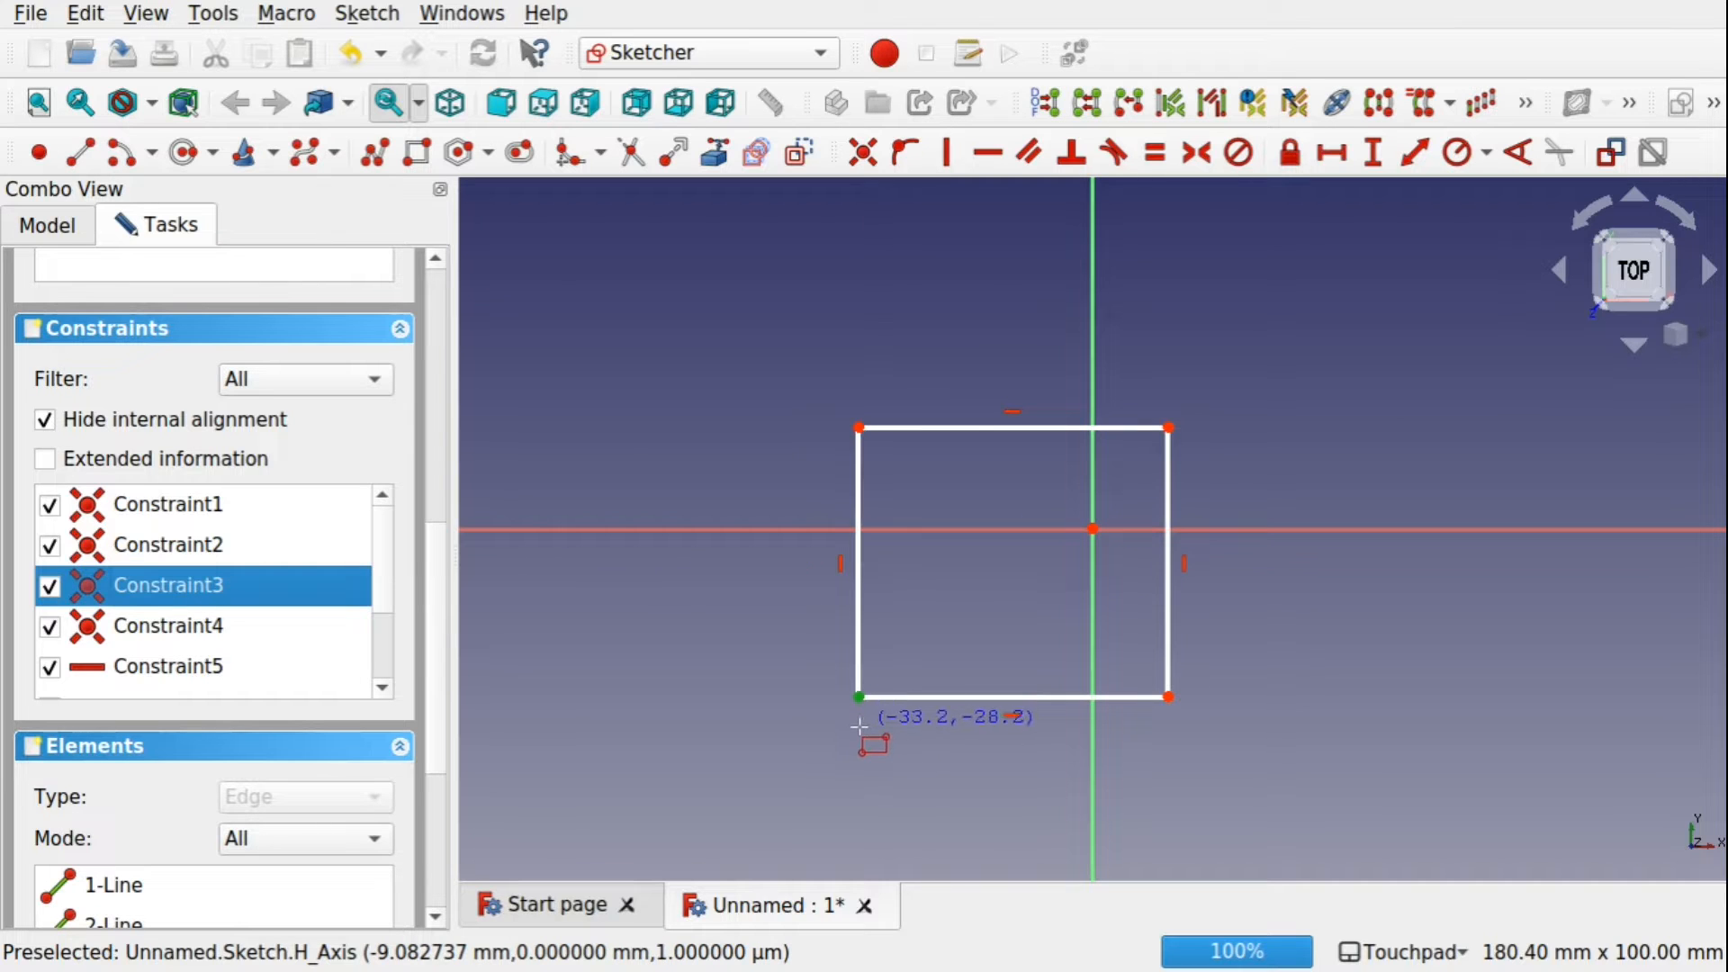
{"action": "left_click", "coordinate": [144, 551]}
{"action": "left_click", "coordinate": [153, 511]}
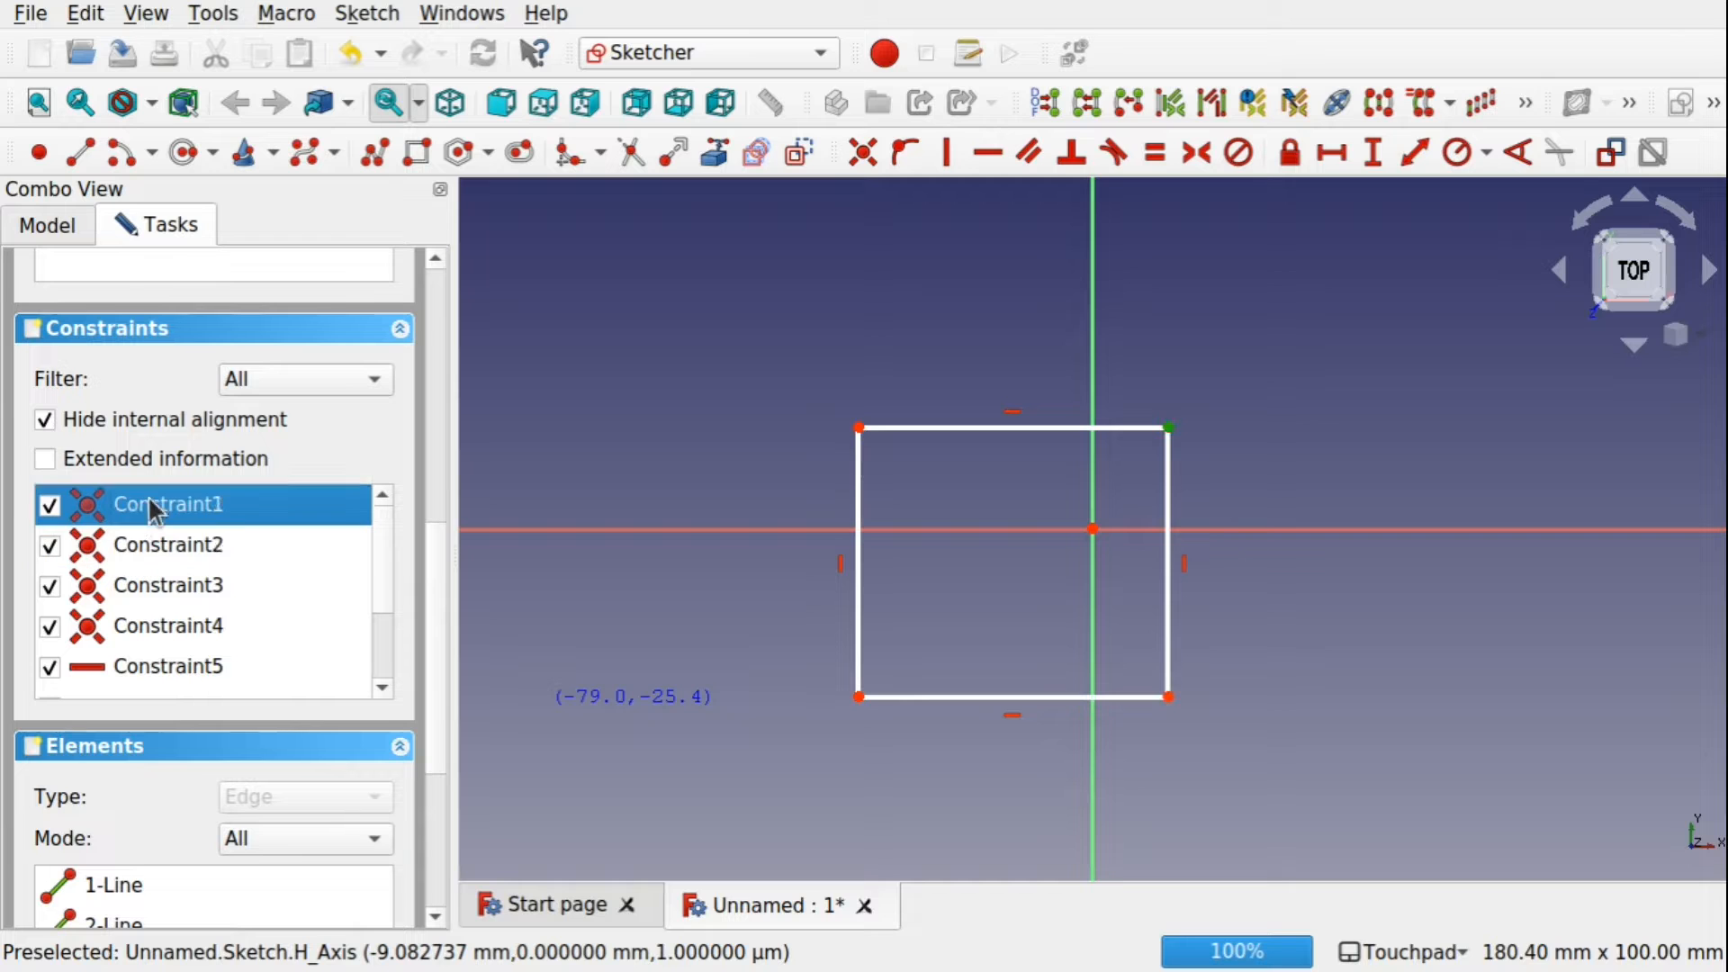
{"action": "left_click", "coordinate": [148, 551]}
{"action": "left_click", "coordinate": [146, 592]}
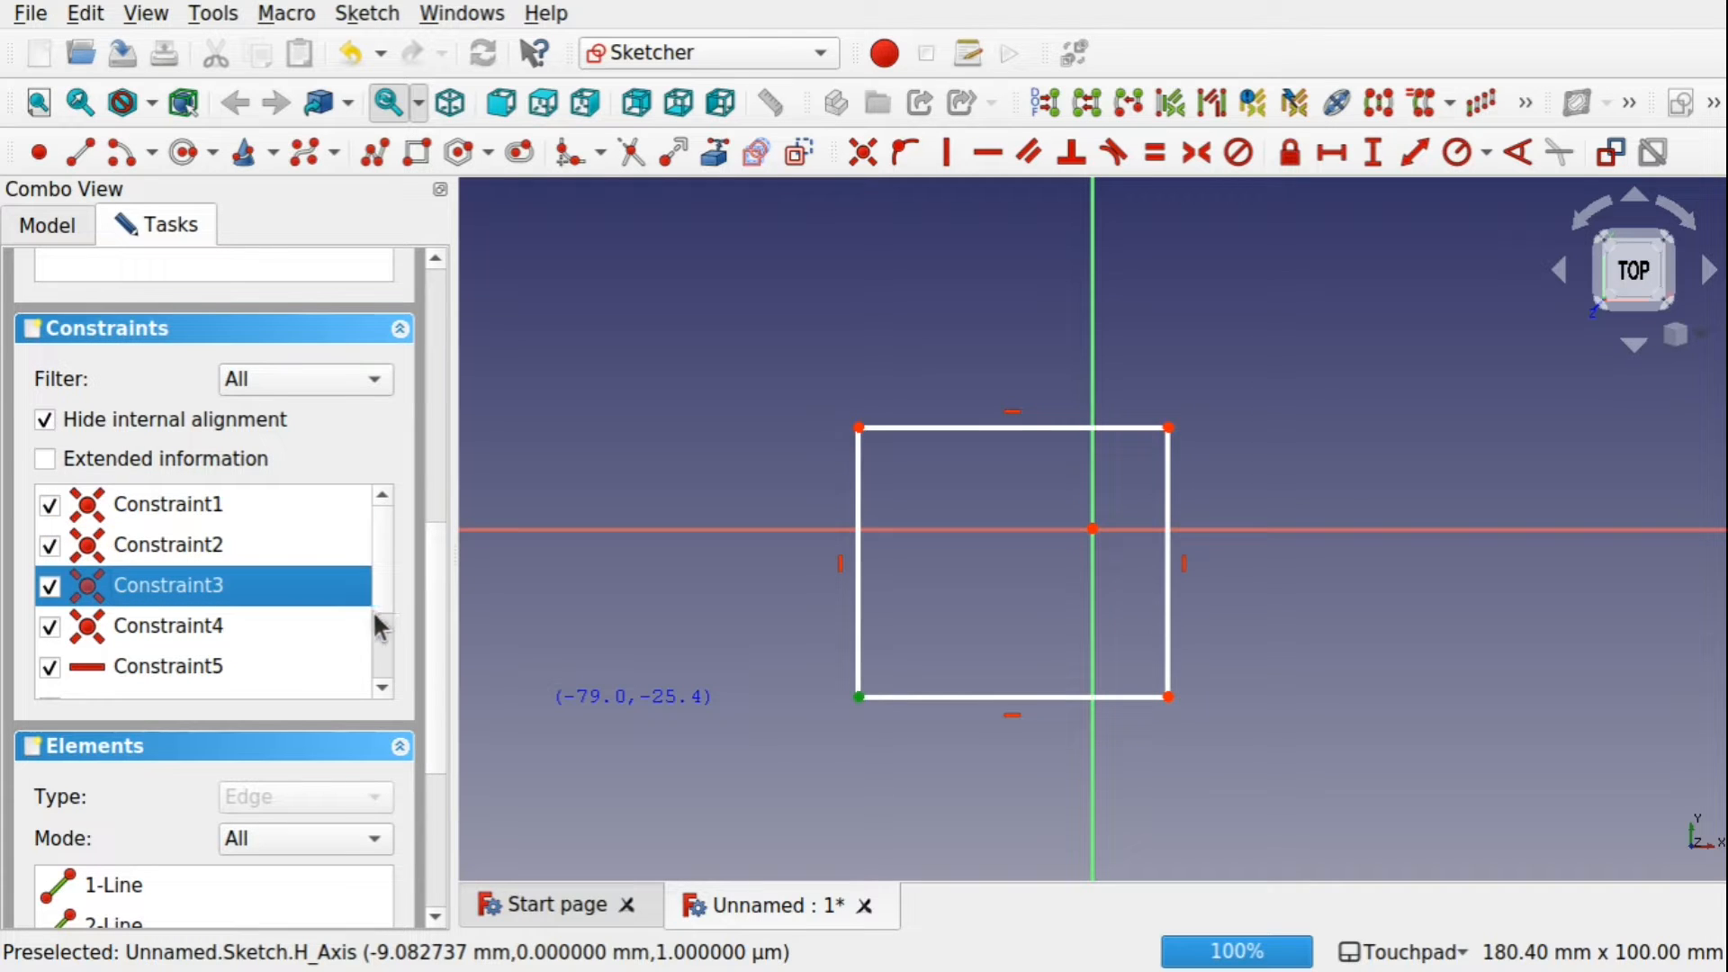
Examine the horizontal and vertical constraints, Constraint5 to Constraint8, by selecting each one to highlight its rectangle edge.
{"action": "scroll", "coordinate": [388, 594], "scroll_direction": "down", "scroll_amount": 3}
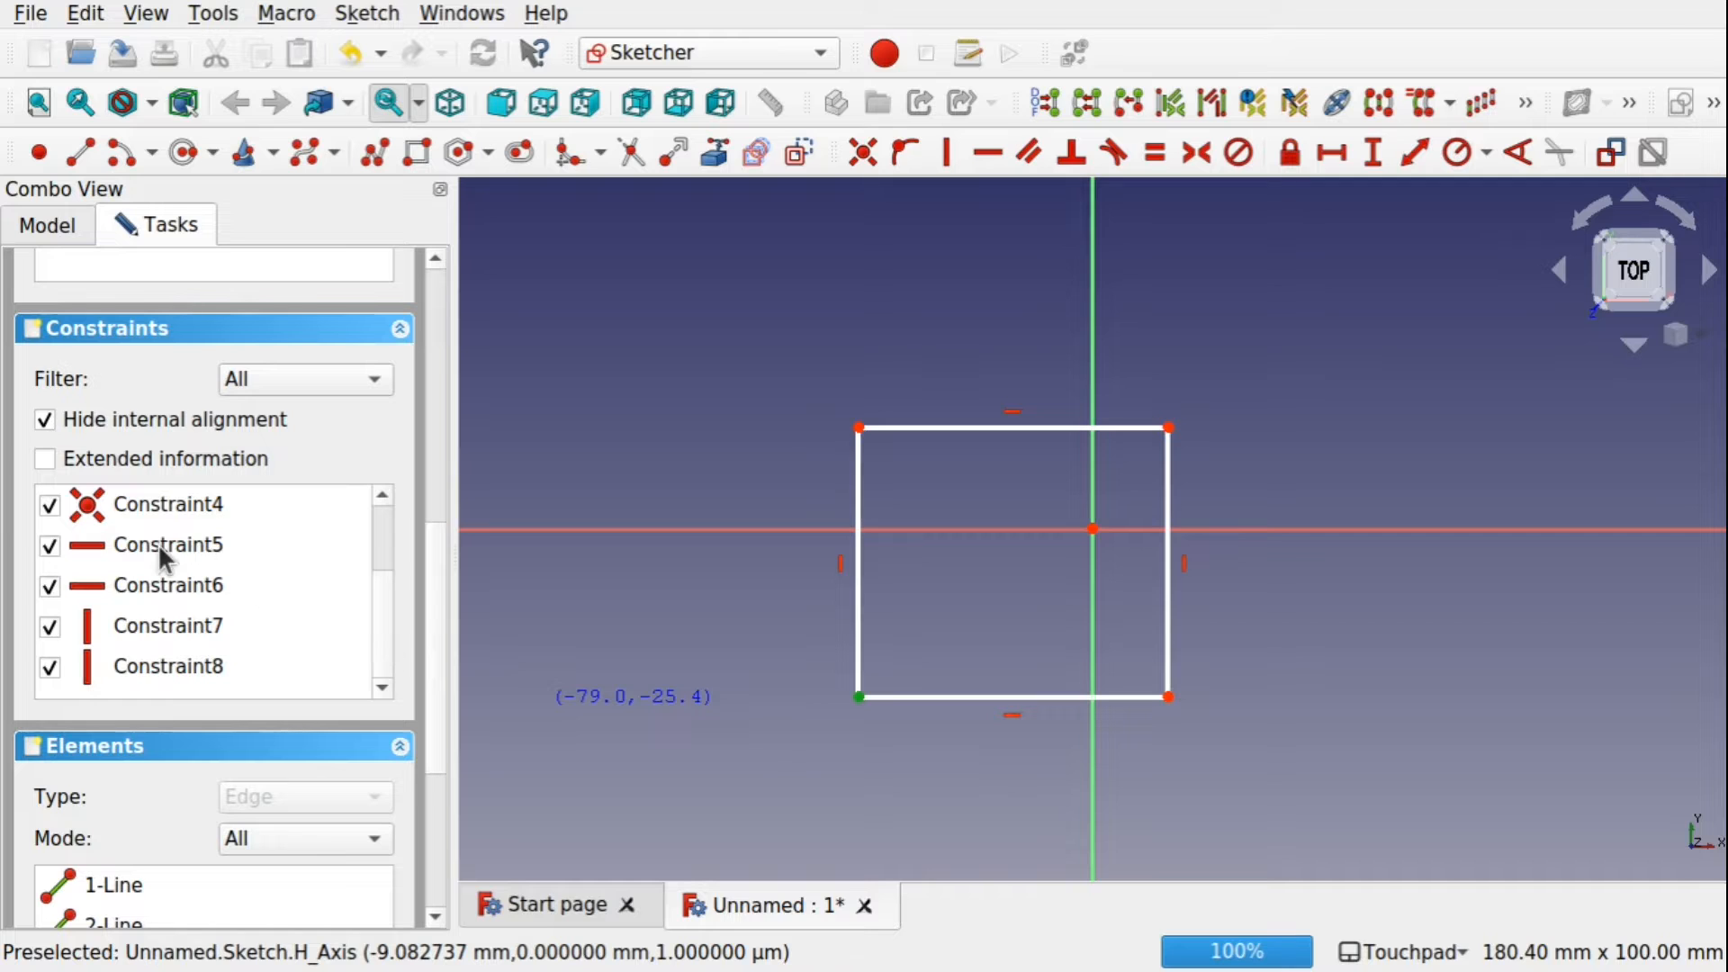
{"action": "left_click", "coordinate": [159, 544]}
{"action": "left_click", "coordinate": [108, 589]}
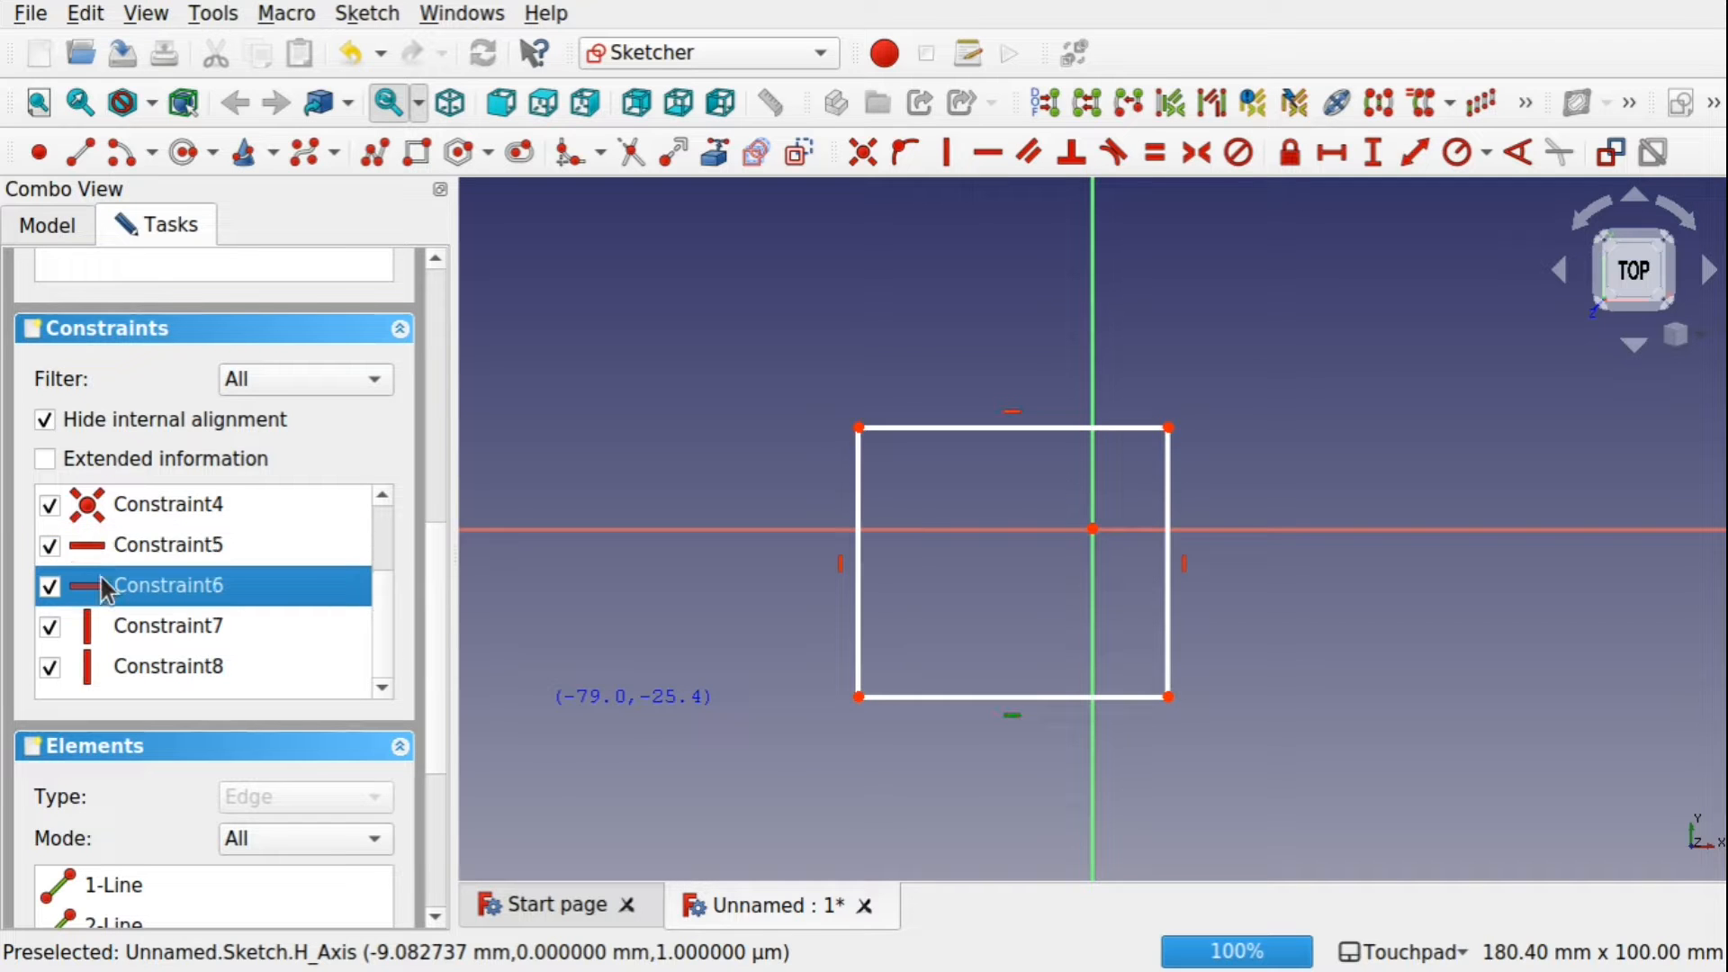
{"action": "left_click", "coordinate": [171, 635]}
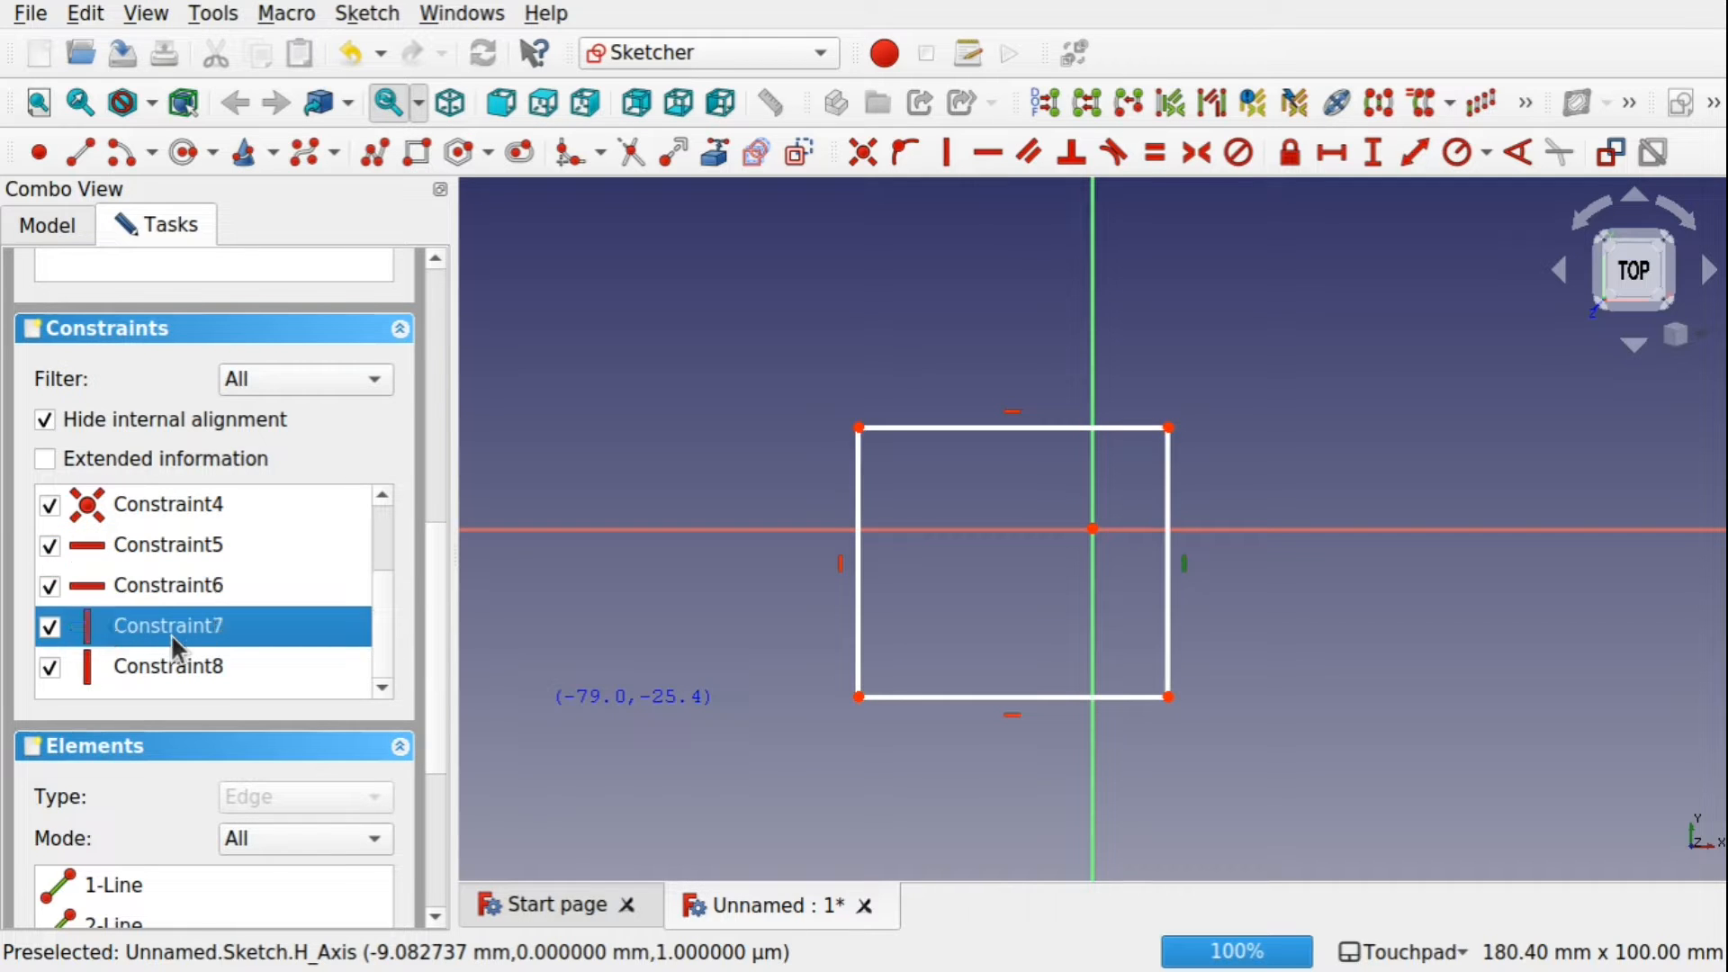
{"action": "left_click", "coordinate": [190, 675]}
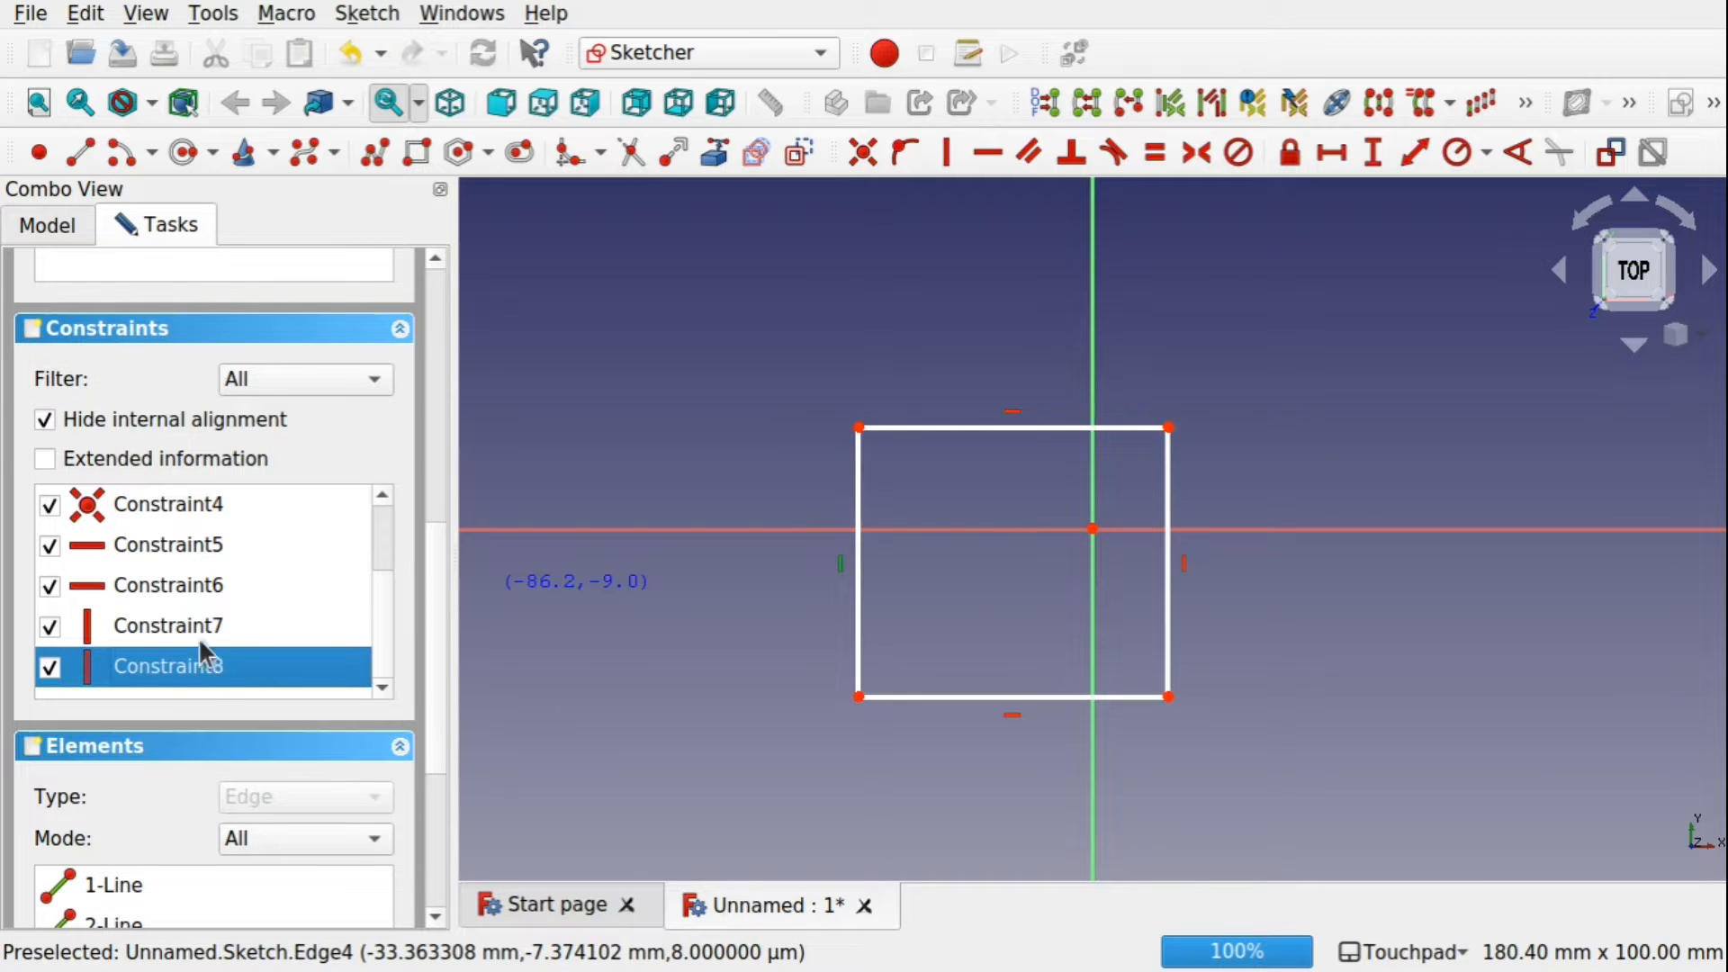
Delete both vertical constraints from the rectangle's side edges.
{"action": "left_click", "coordinate": [226, 631]}
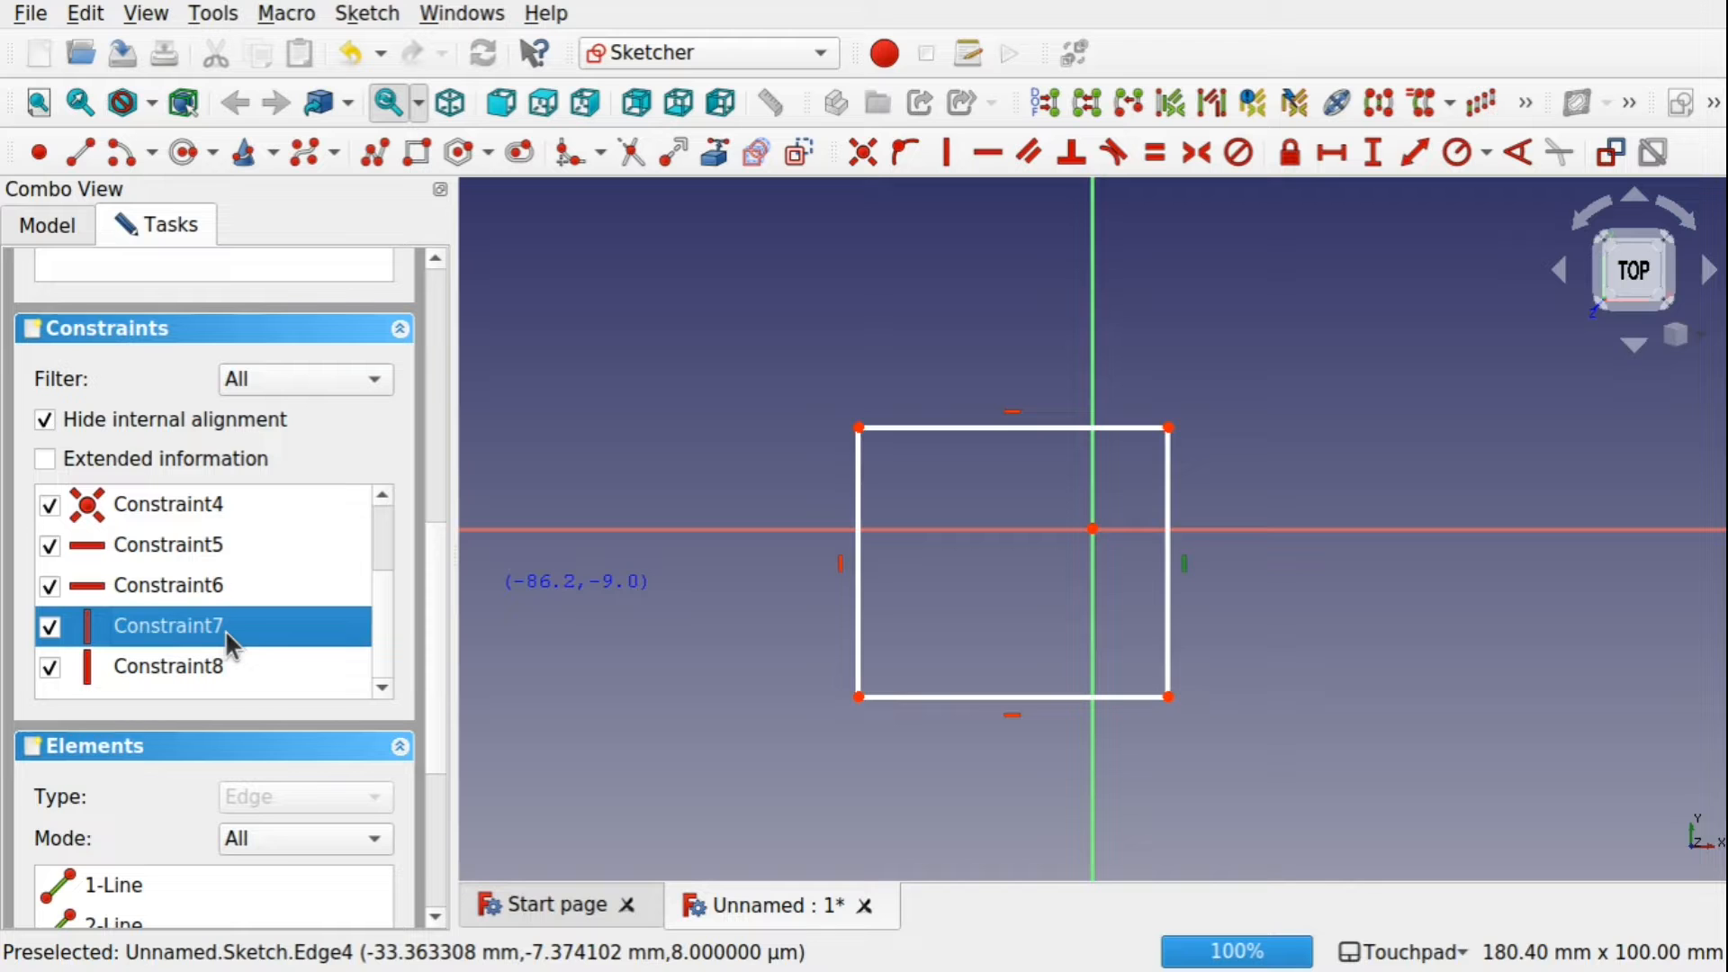
{"action": "key", "text": "Delete"}
{"action": "left_click", "coordinate": [149, 666]}
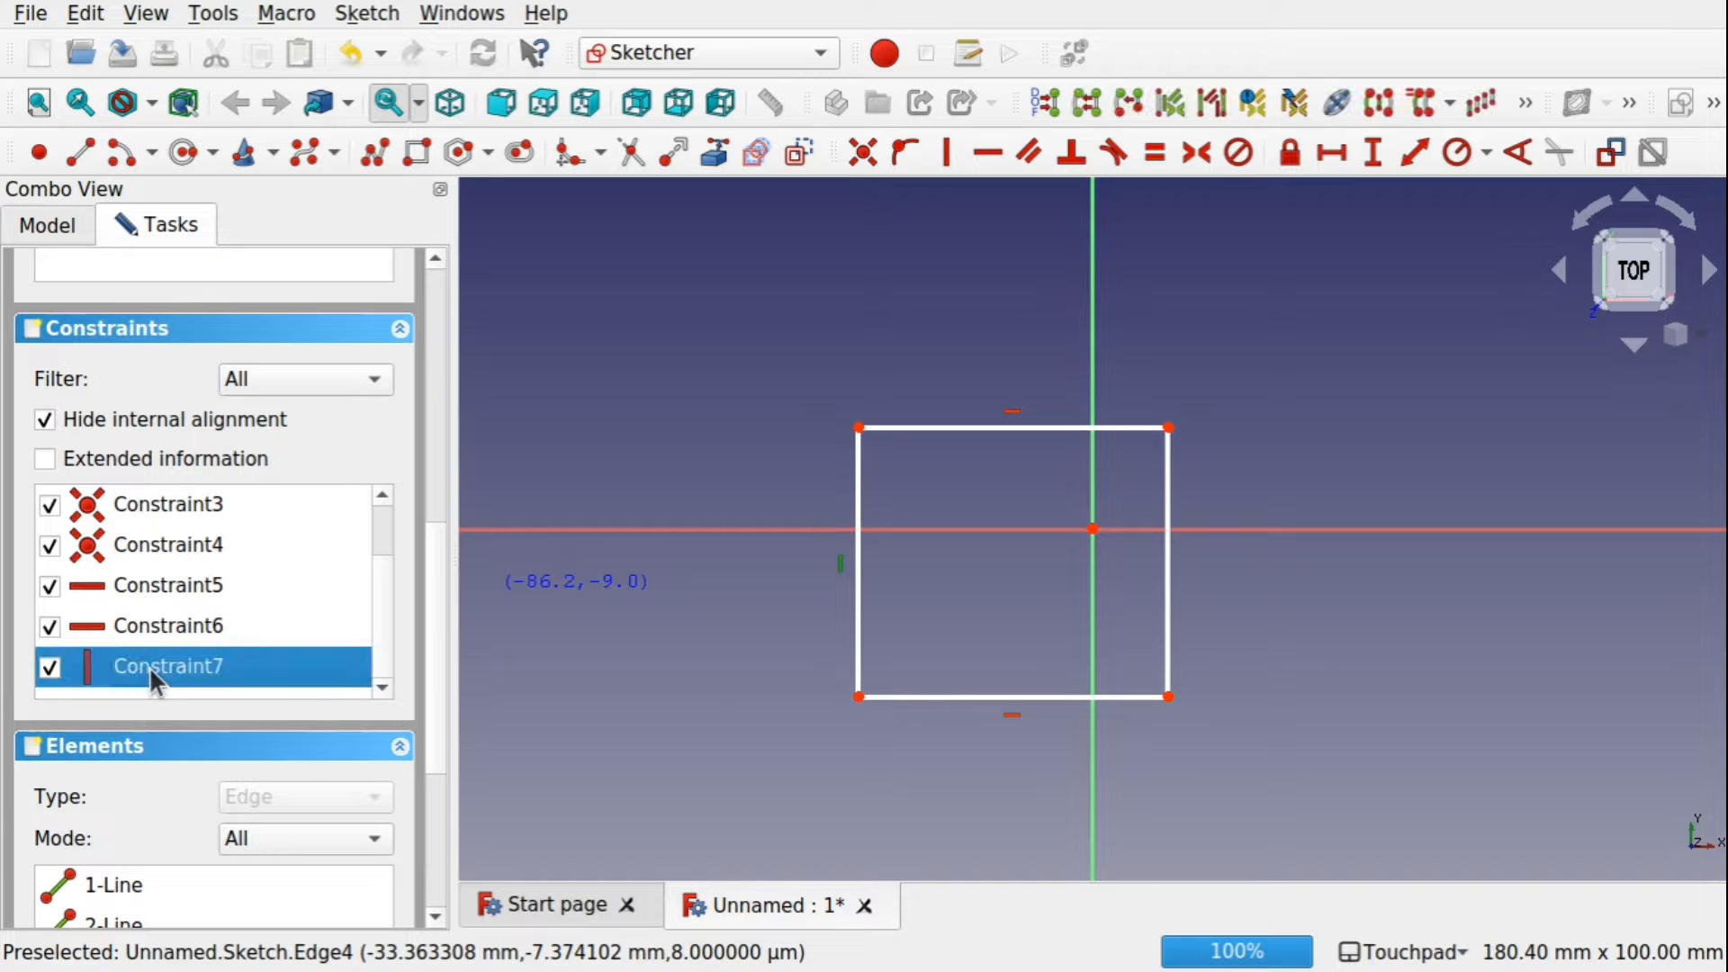
{"action": "key", "text": "Delete"}
Exit the rectangle tool and delete both horizontal constraints from the rectangle's upper and lower edges.
{"action": "left_click", "coordinate": [149, 666]}
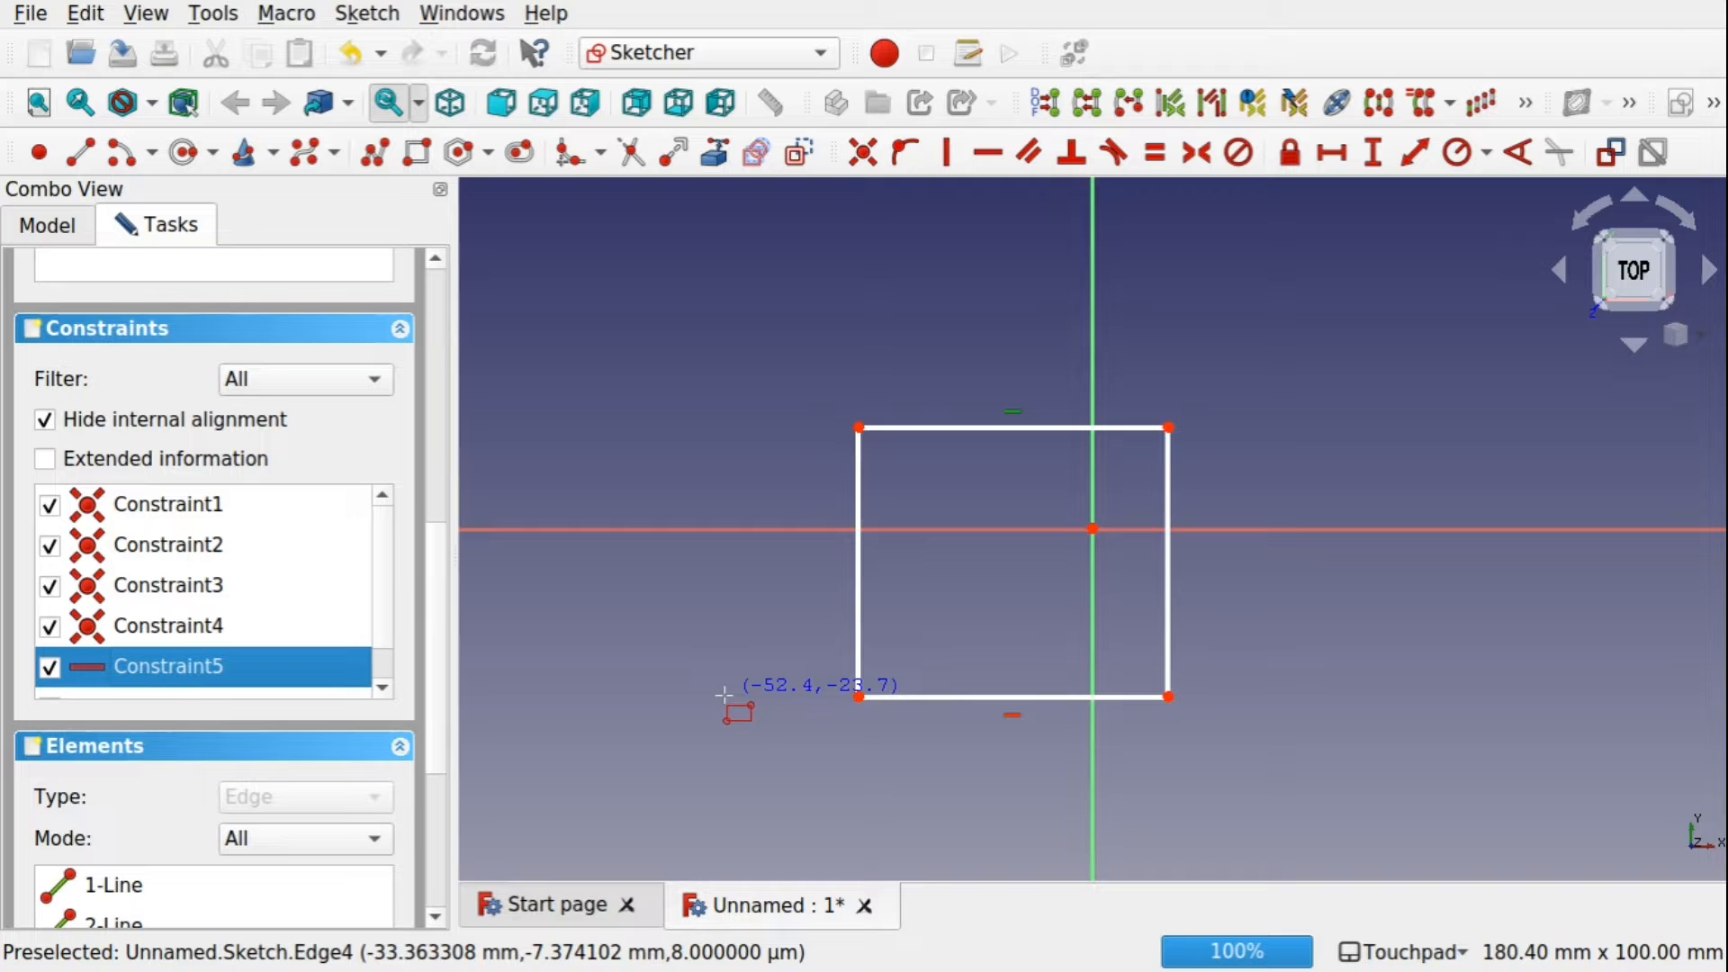
{"action": "key", "text": "Escape"}
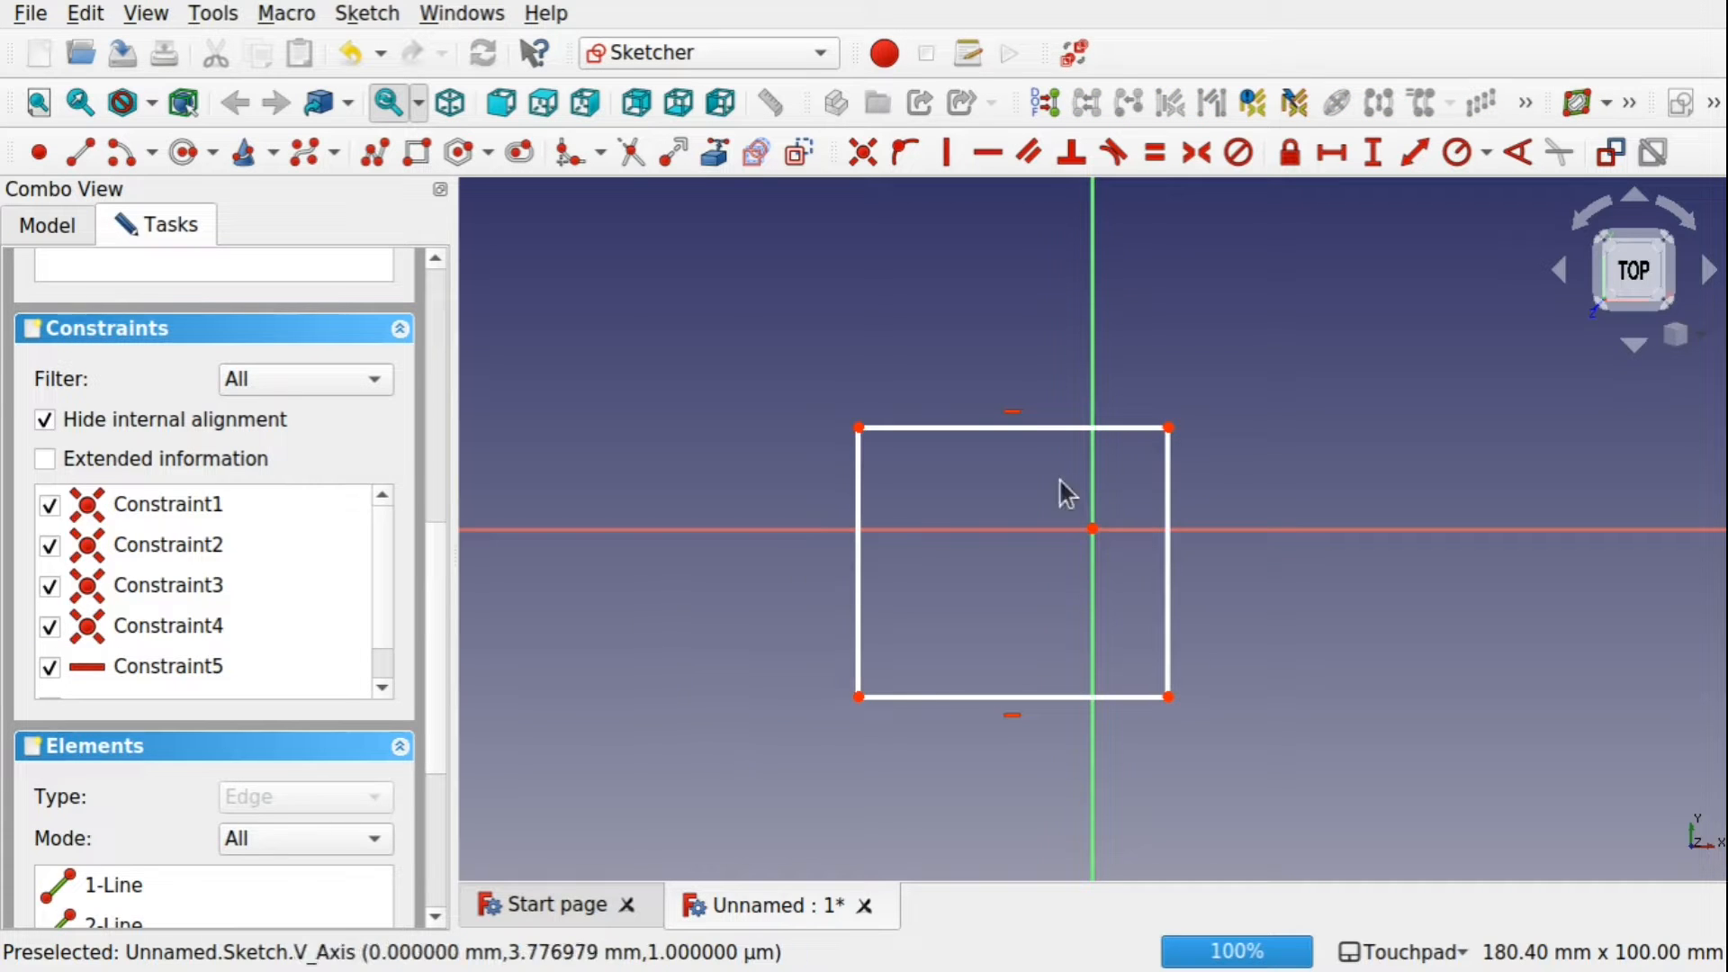
{"action": "left_click", "coordinate": [1014, 418]}
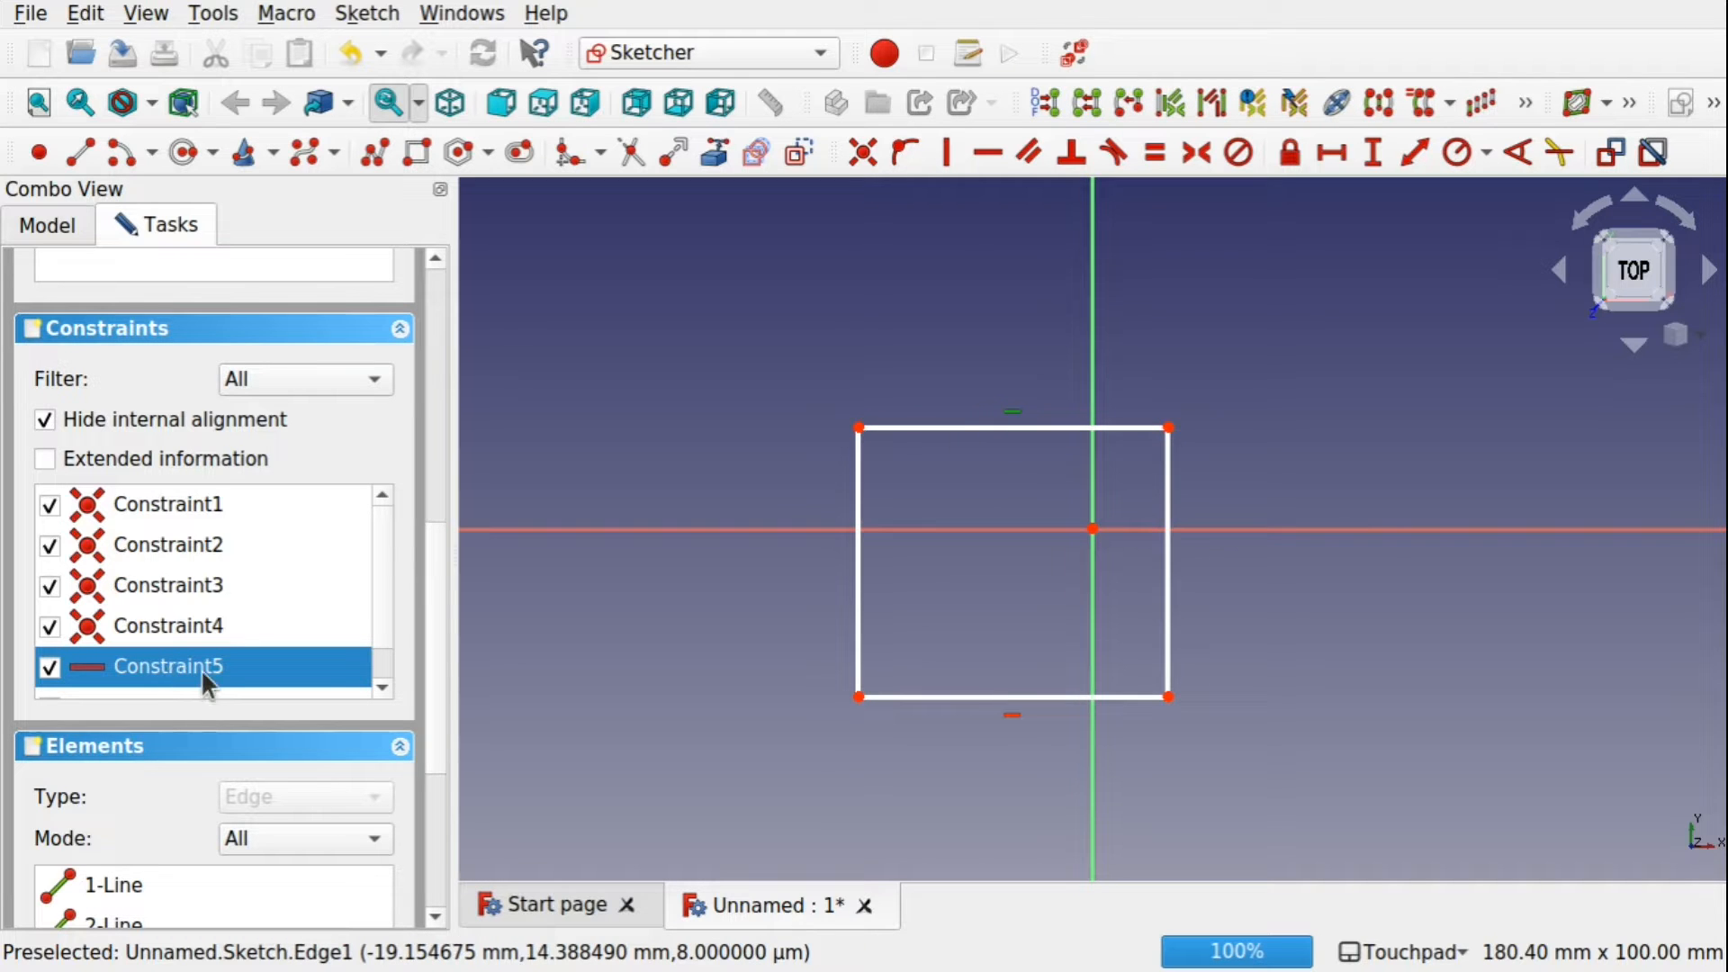
{"action": "left_click", "coordinate": [533, 684]}
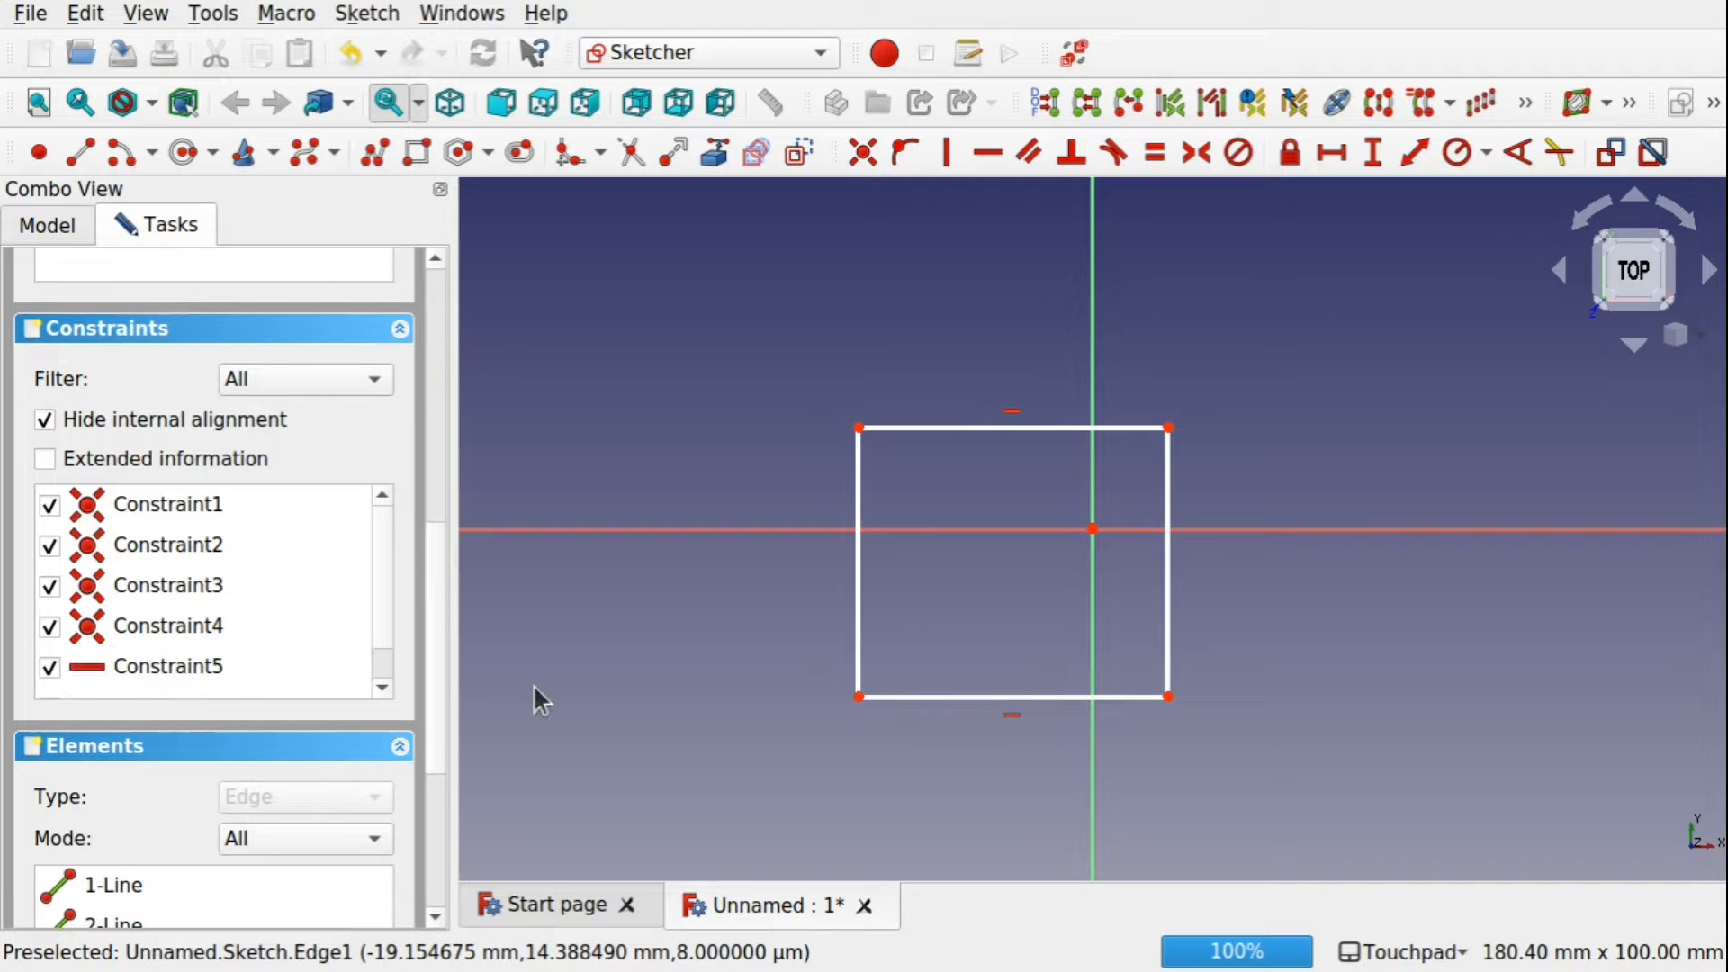
{"action": "left_click", "coordinate": [208, 678]}
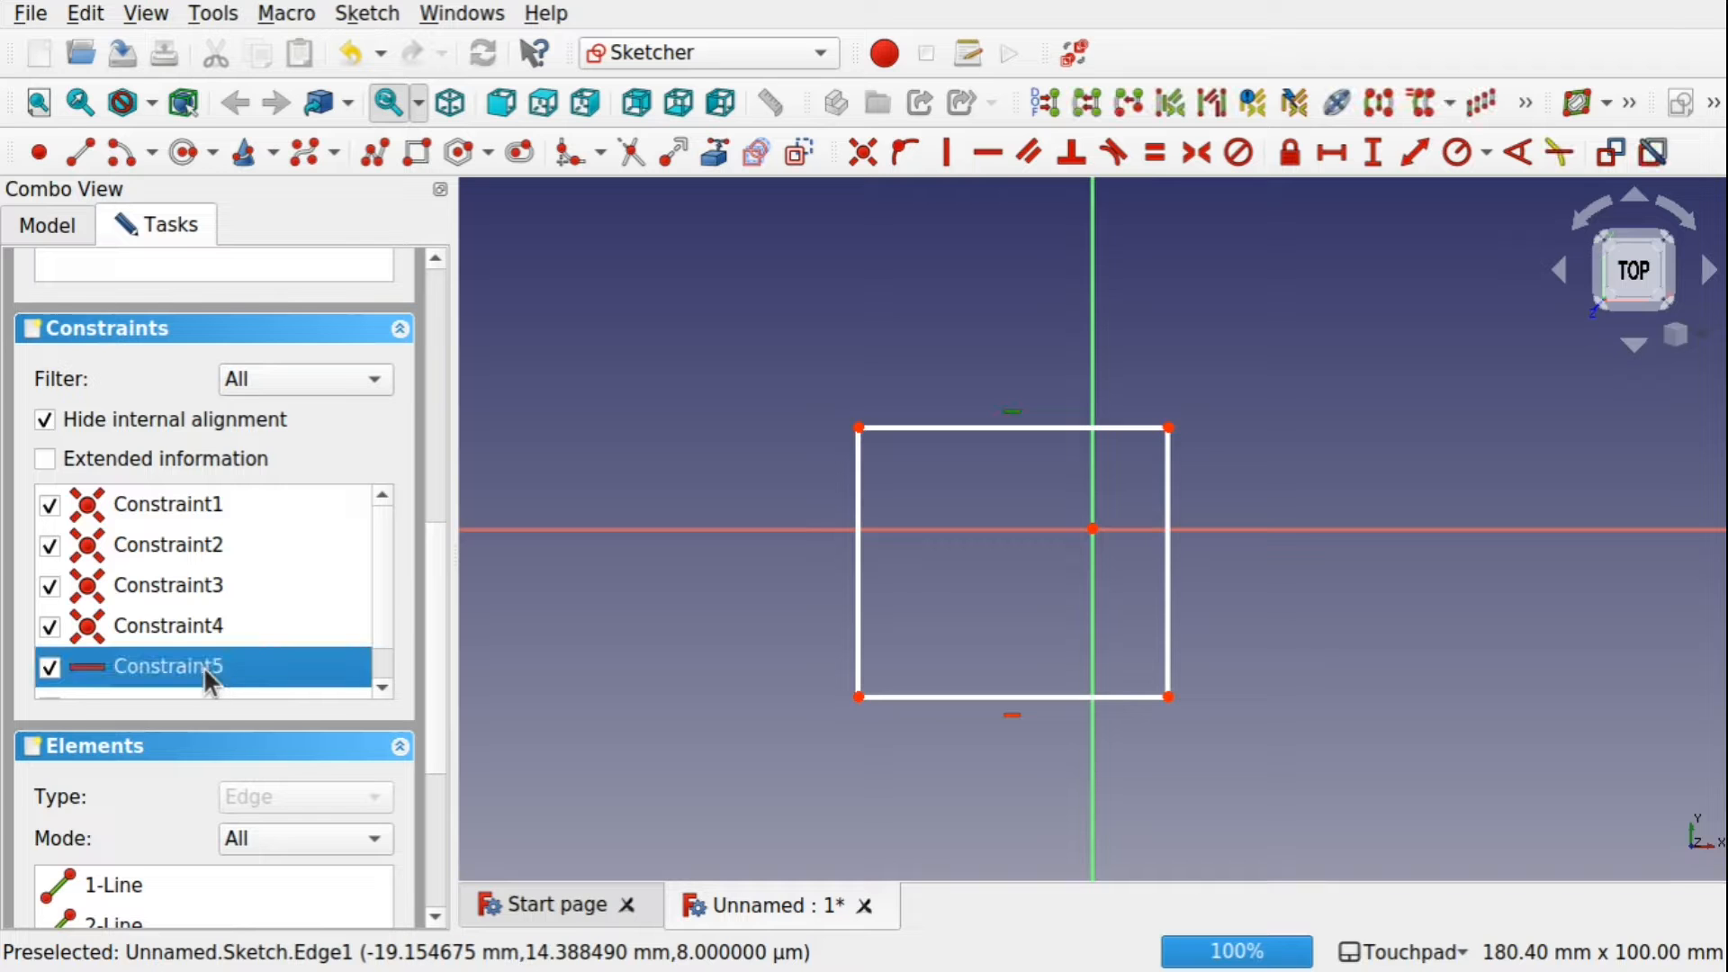
{"action": "left_click", "coordinate": [941, 340]}
{"action": "left_click", "coordinate": [1015, 411]}
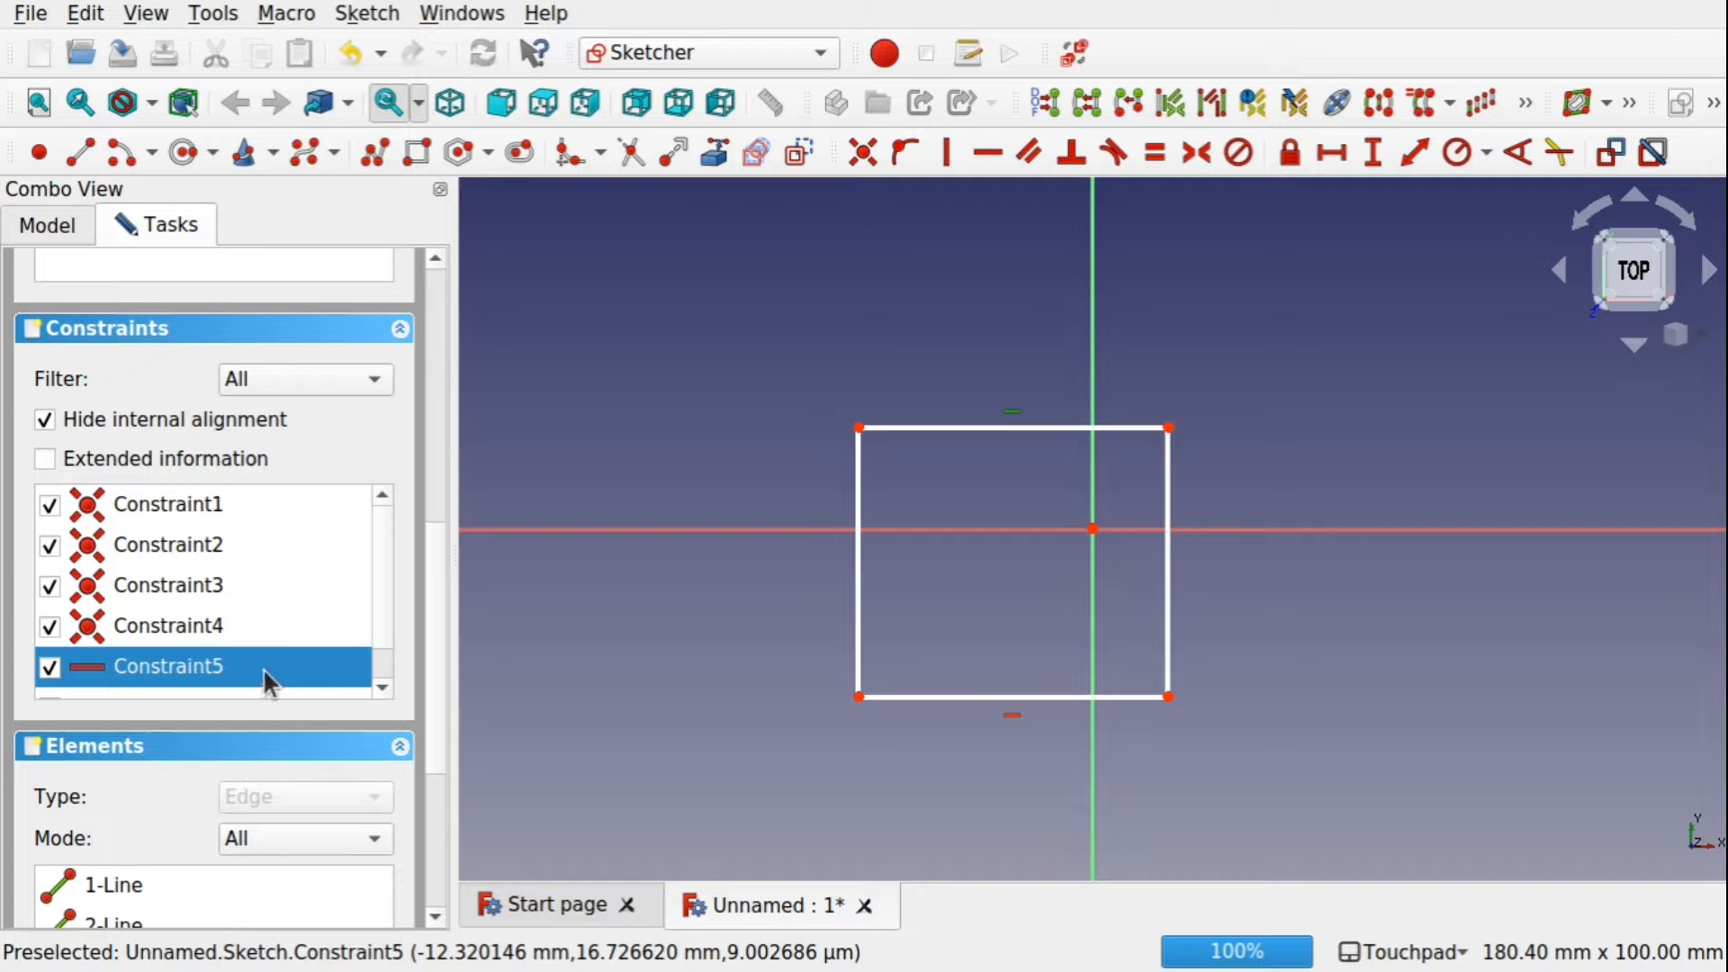
{"action": "key", "text": "Delete"}
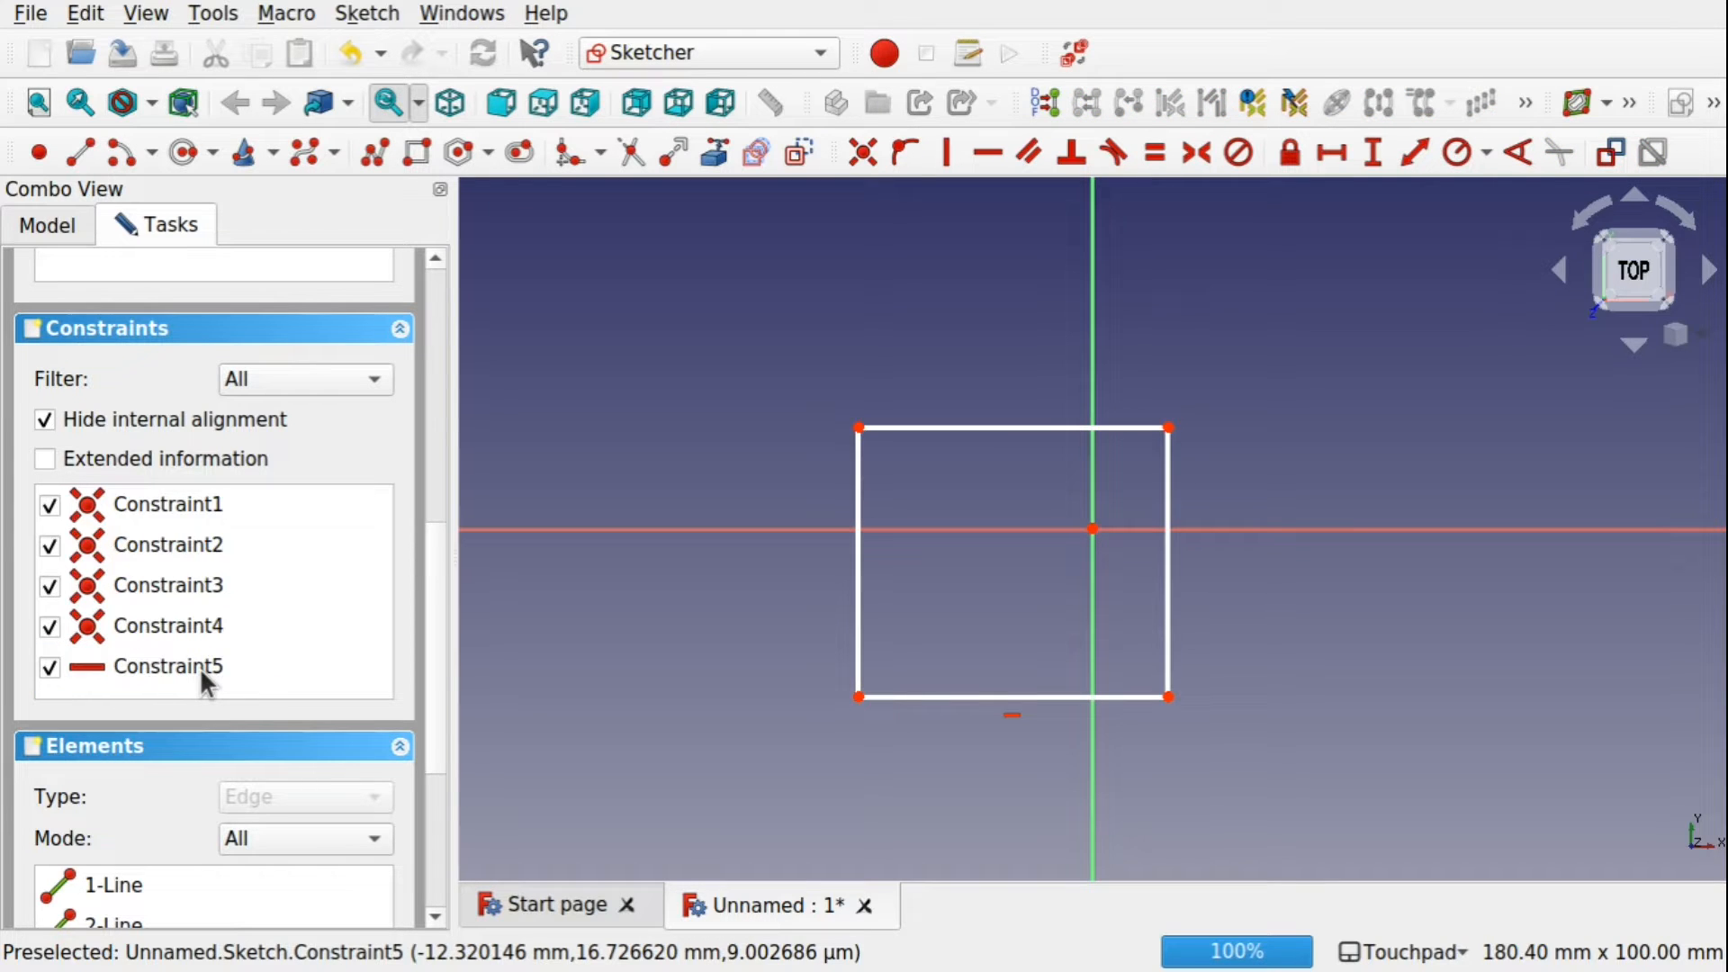
{"action": "left_click", "coordinate": [199, 667]}
{"action": "key", "text": "Delete"}
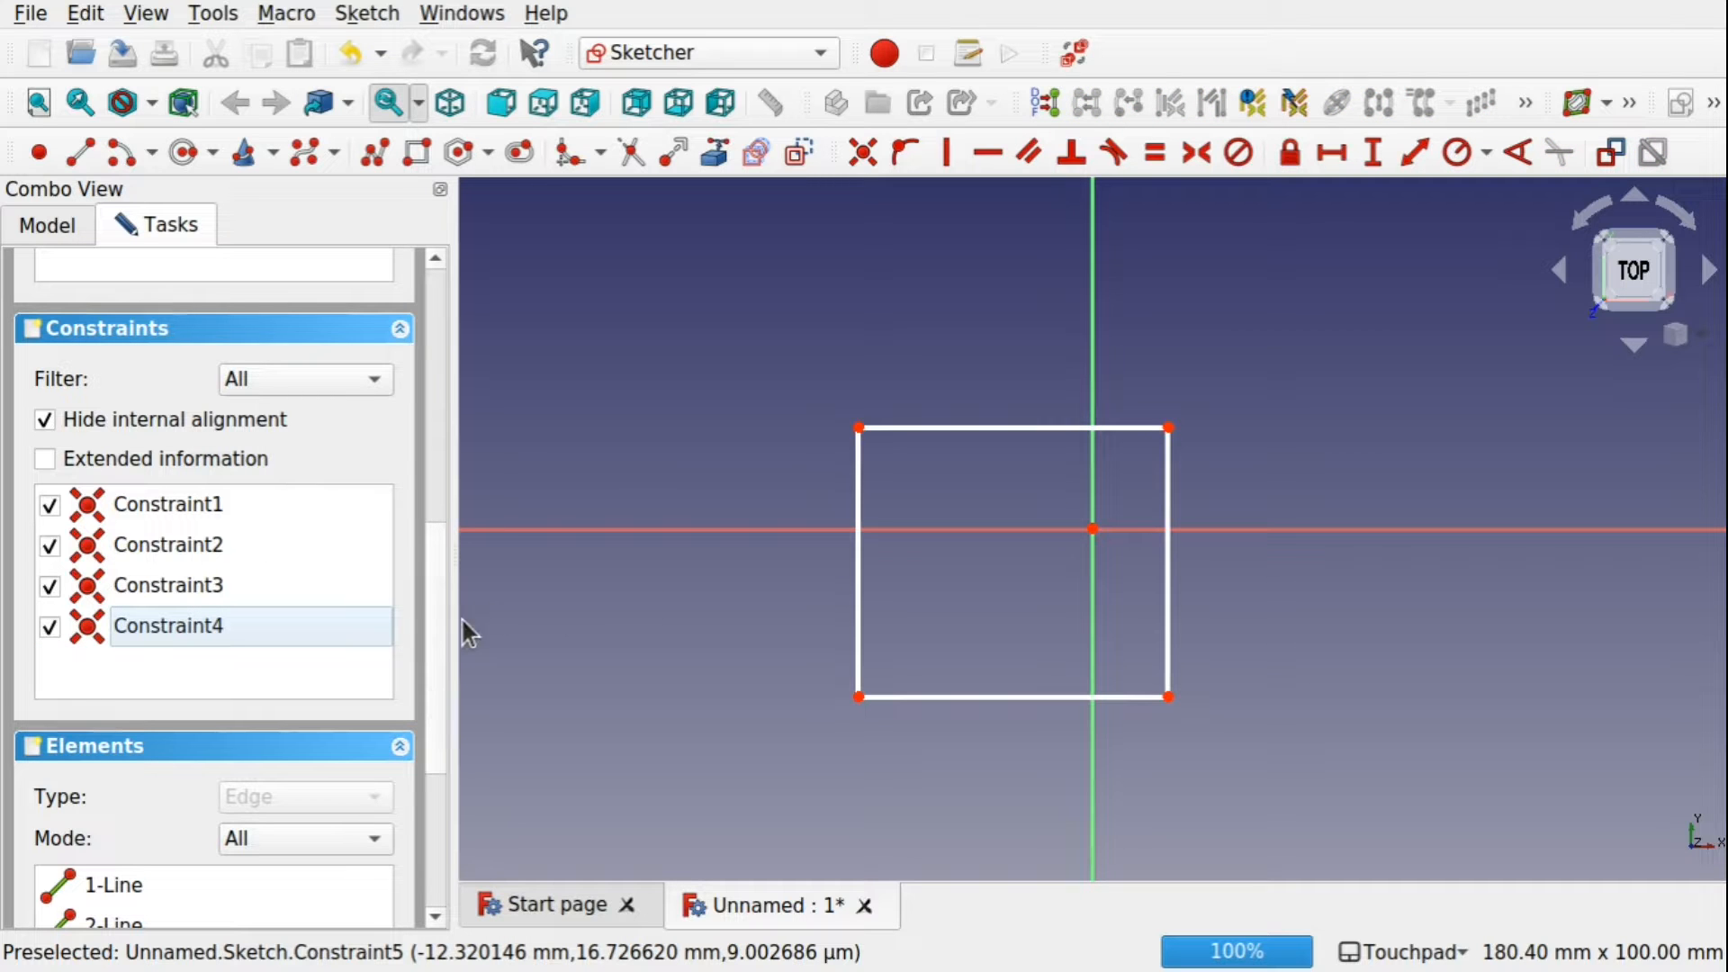
Highlight the geometry that still has degrees of freedom from the solver messages, and clear the selection.
{"action": "left_click_drag", "start_coordinate": [430, 641], "coordinate": [403, 336]}
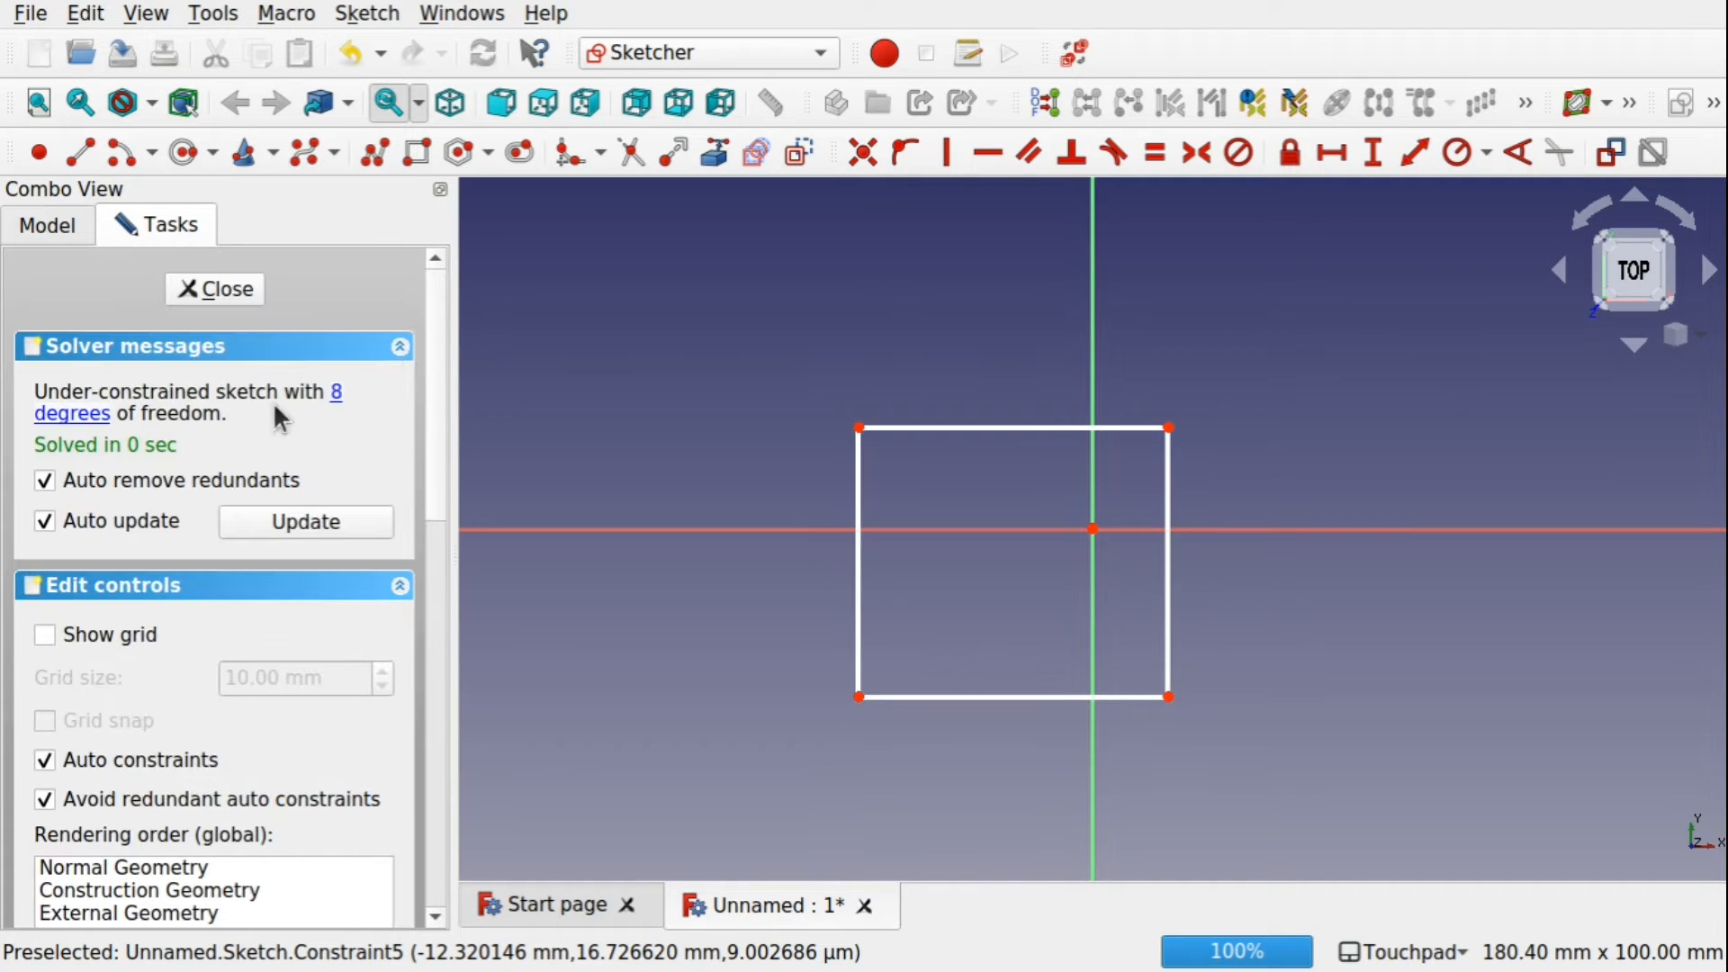
{"action": "left_click", "coordinate": [337, 393]}
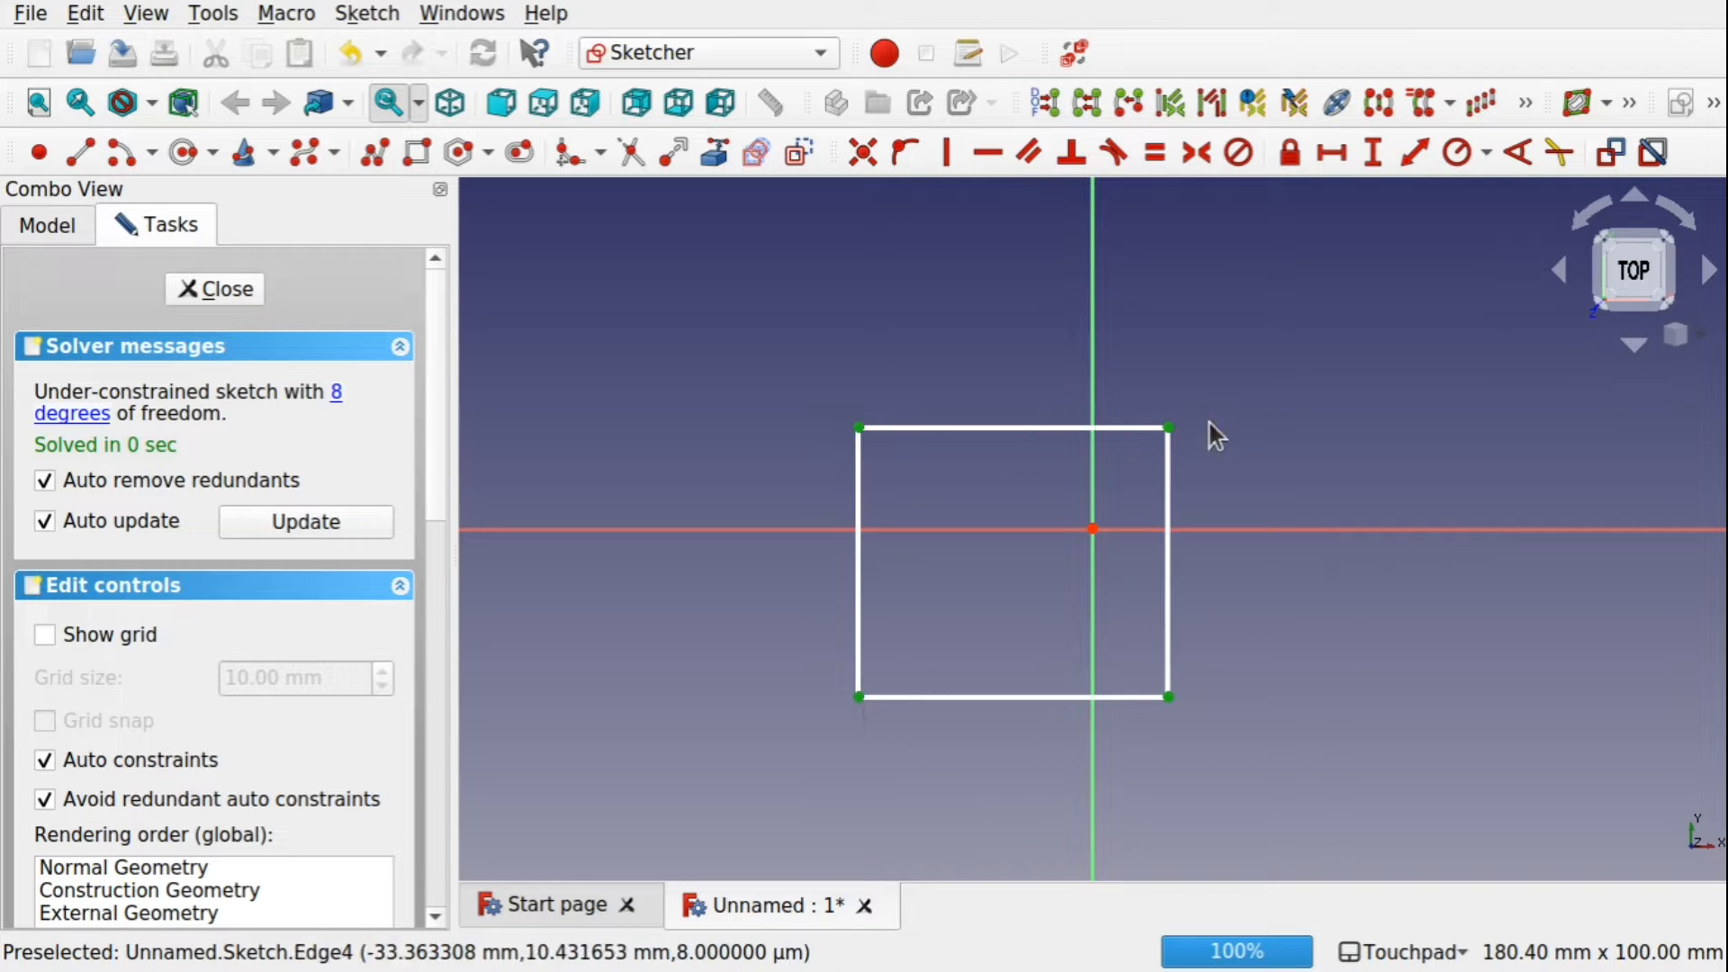
{"action": "left_click", "coordinate": [1268, 729]}
Move all four corners of the rectangle freely so that it becomes an irregular quadrilateral with slanted edges.
{"action": "mouse_move", "coordinate": [1168, 425]}
{"action": "left_mouse_down"}
{"action": "mouse_move", "coordinate": [1176, 410]}
{"action": "mouse_move", "coordinate": [1175, 430]}
{"action": "mouse_move", "coordinate": [1384, 441]}
{"action": "mouse_move", "coordinate": [1179, 442]}
{"action": "mouse_move", "coordinate": [1172, 266]}
{"action": "mouse_move", "coordinate": [1165, 455]}
{"action": "mouse_move", "coordinate": [1350, 455]}
{"action": "mouse_move", "coordinate": [1174, 445]}
{"action": "mouse_move", "coordinate": [1193, 446]}
{"action": "left_mouse_up"}
{"action": "left_click_drag", "start_coordinate": [1169, 698], "coordinate": [1274, 680]}
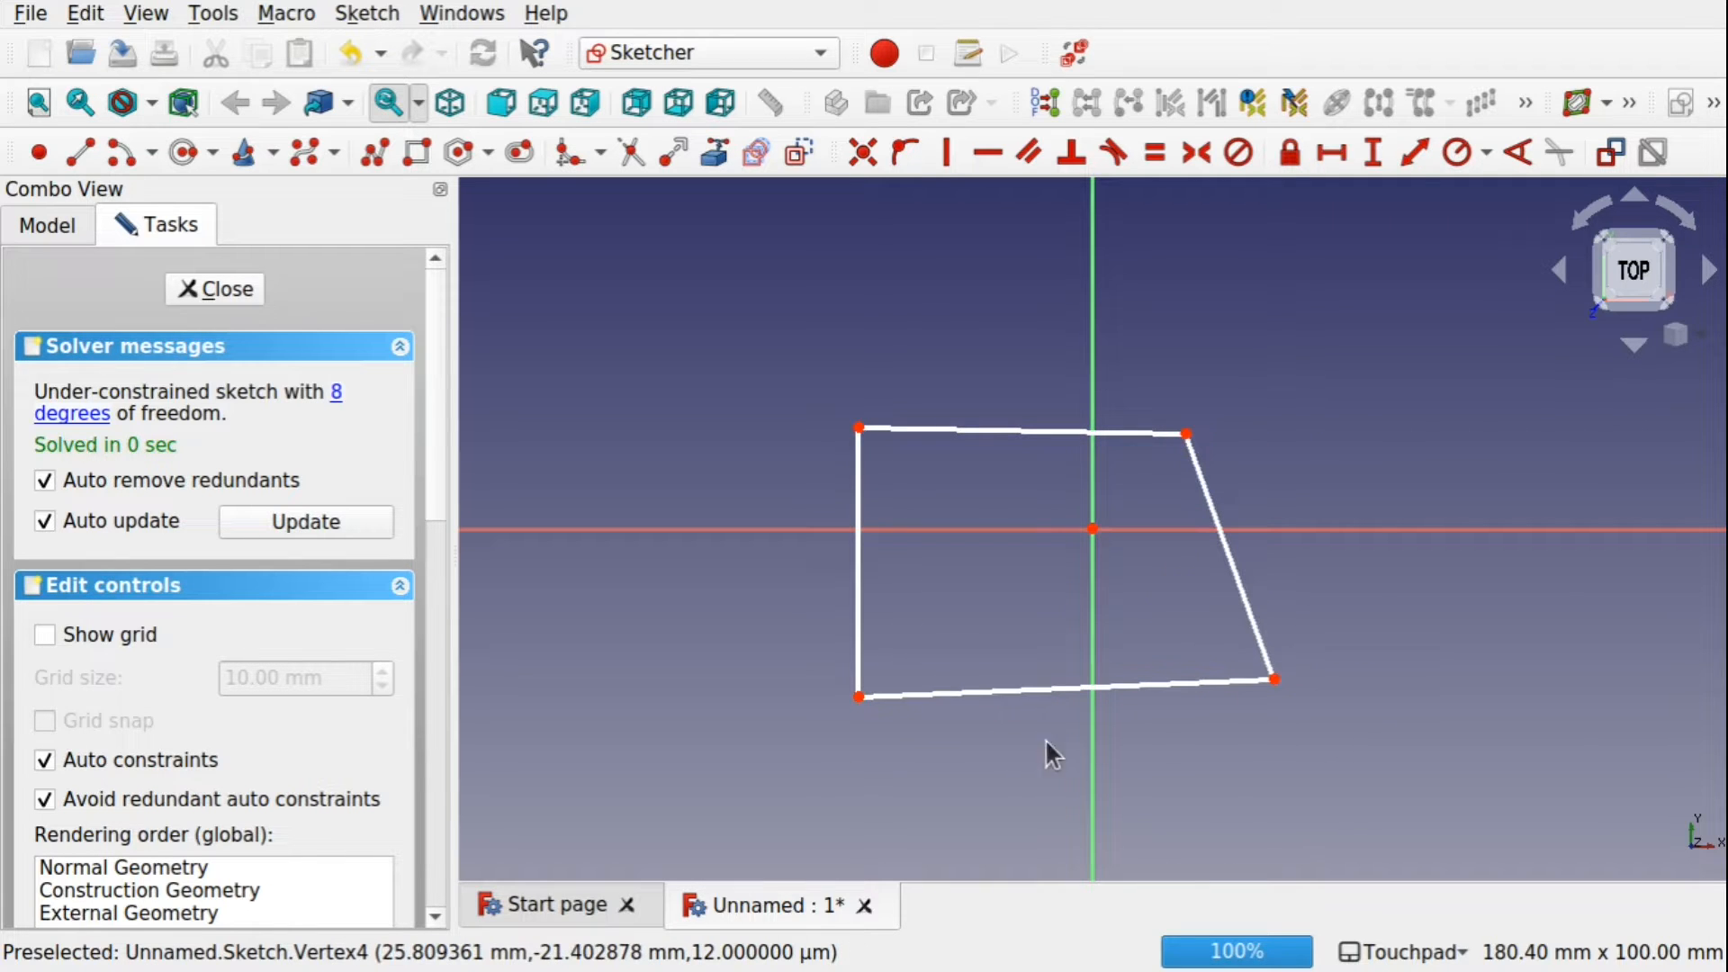
{"action": "left_click_drag", "start_coordinate": [858, 698], "coordinate": [961, 717]}
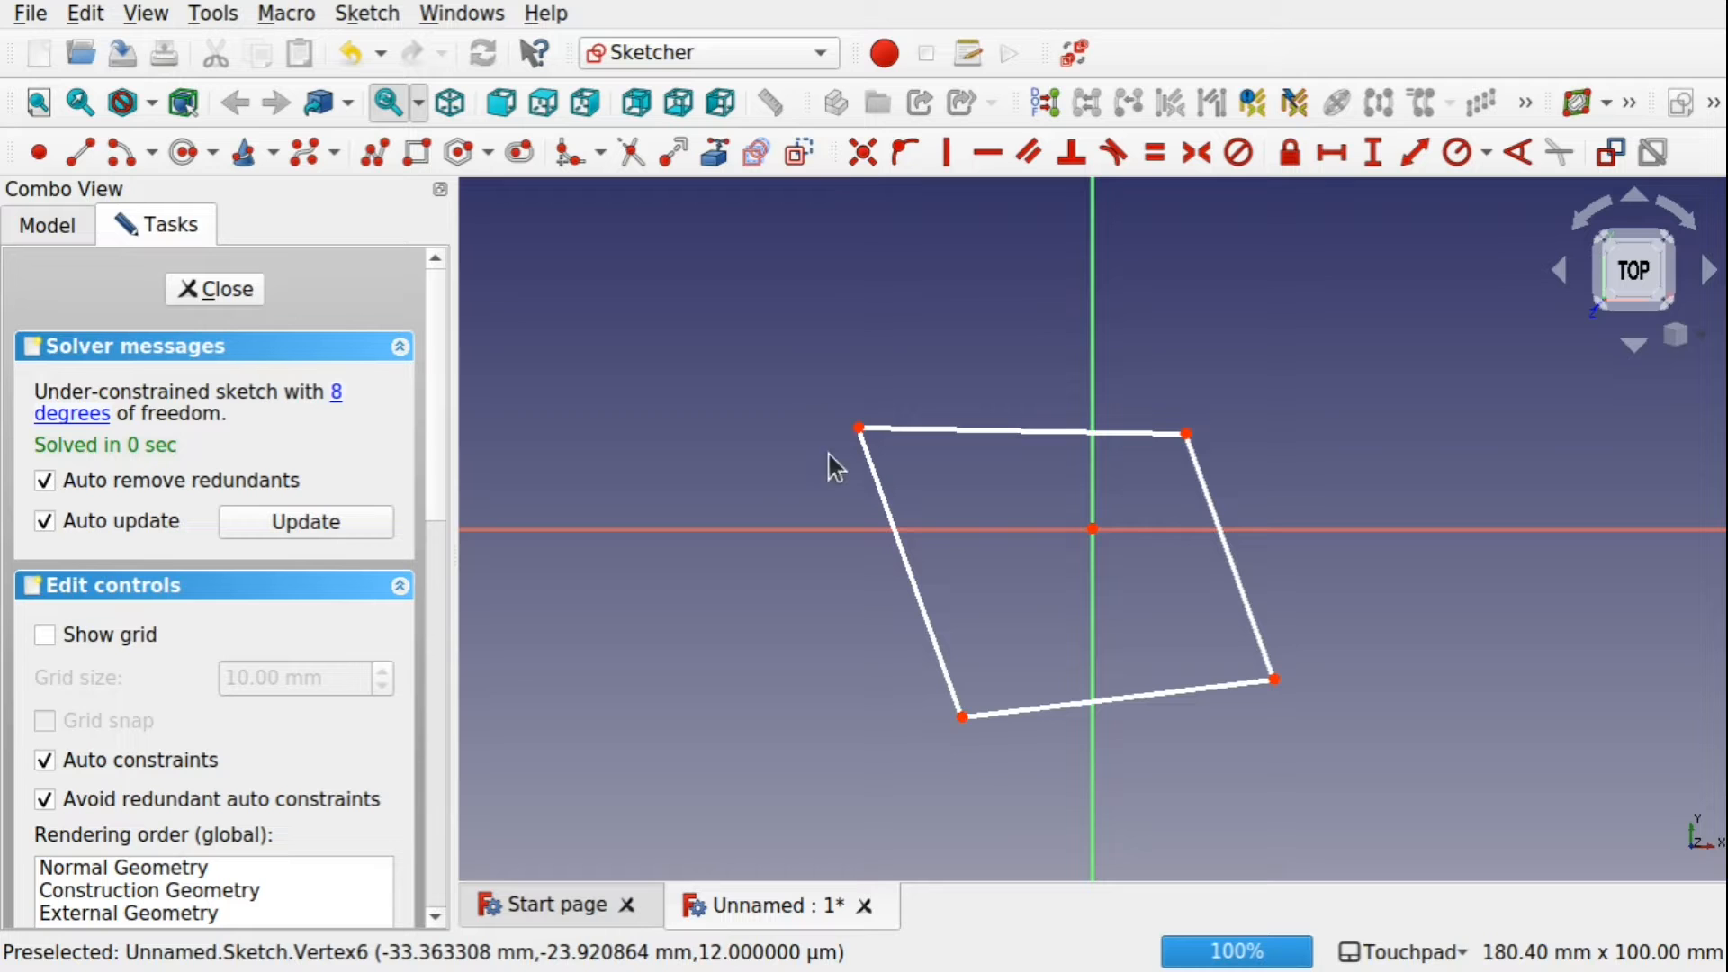
{"action": "left_click_drag", "start_coordinate": [859, 429], "coordinate": [905, 377]}
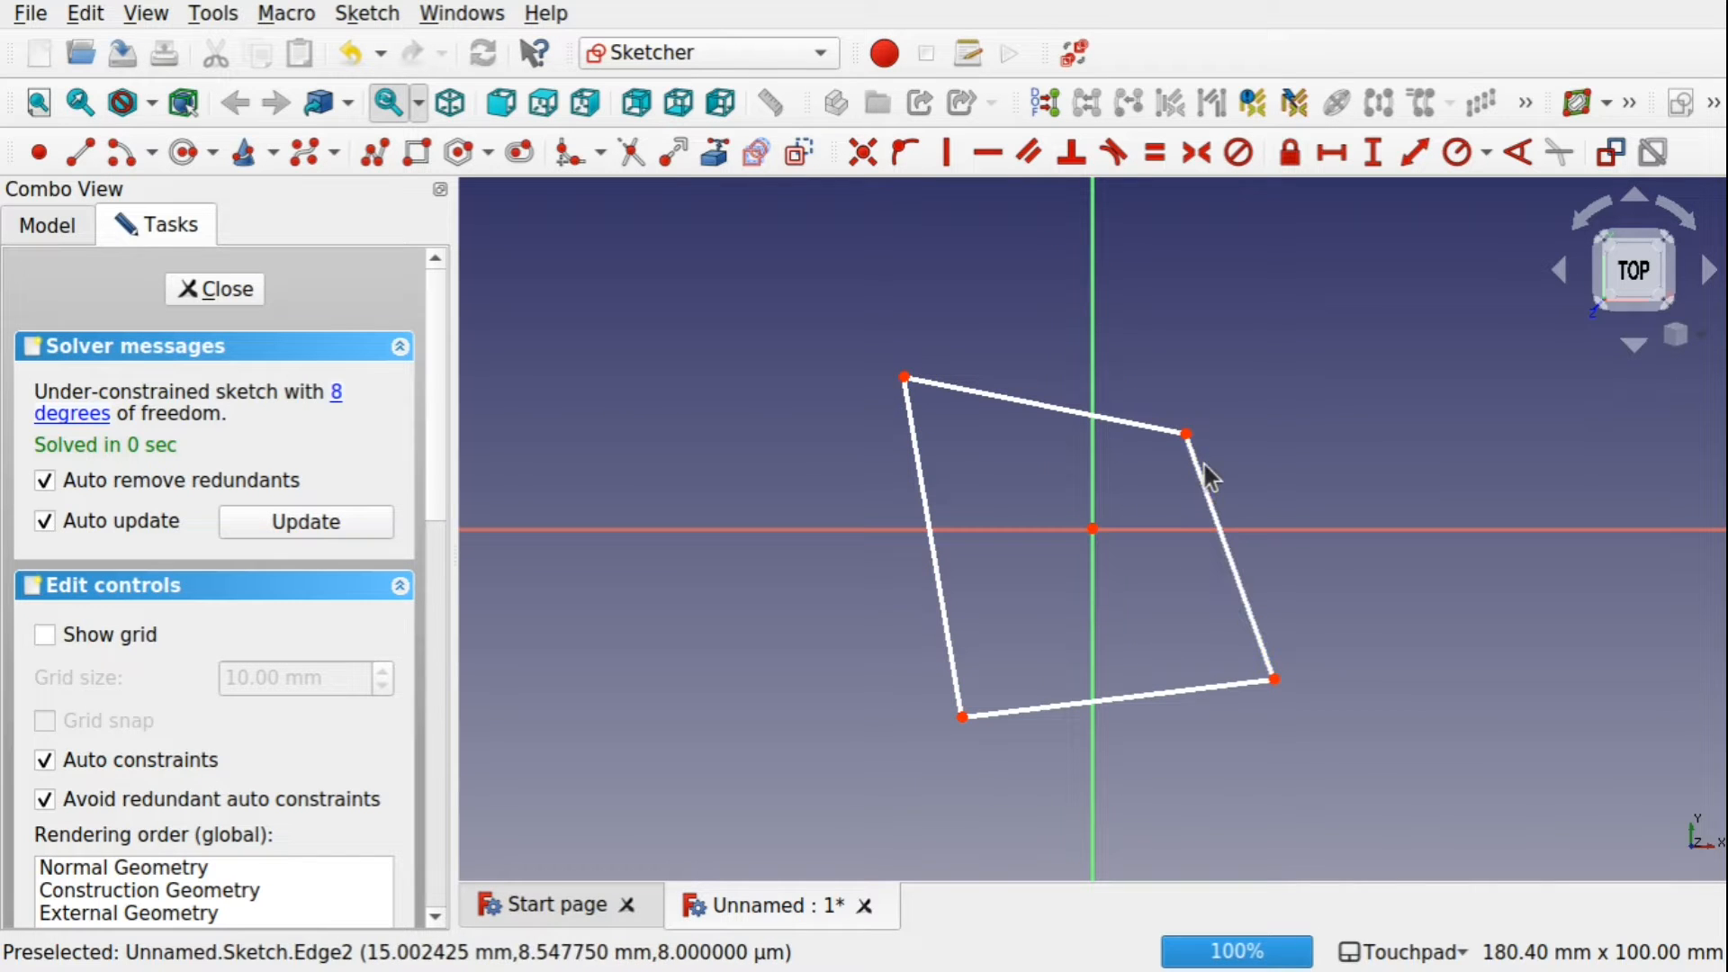
Apply a vertical constraint to the quadrilateral's left edge.
{"action": "left_click", "coordinate": [947, 632]}
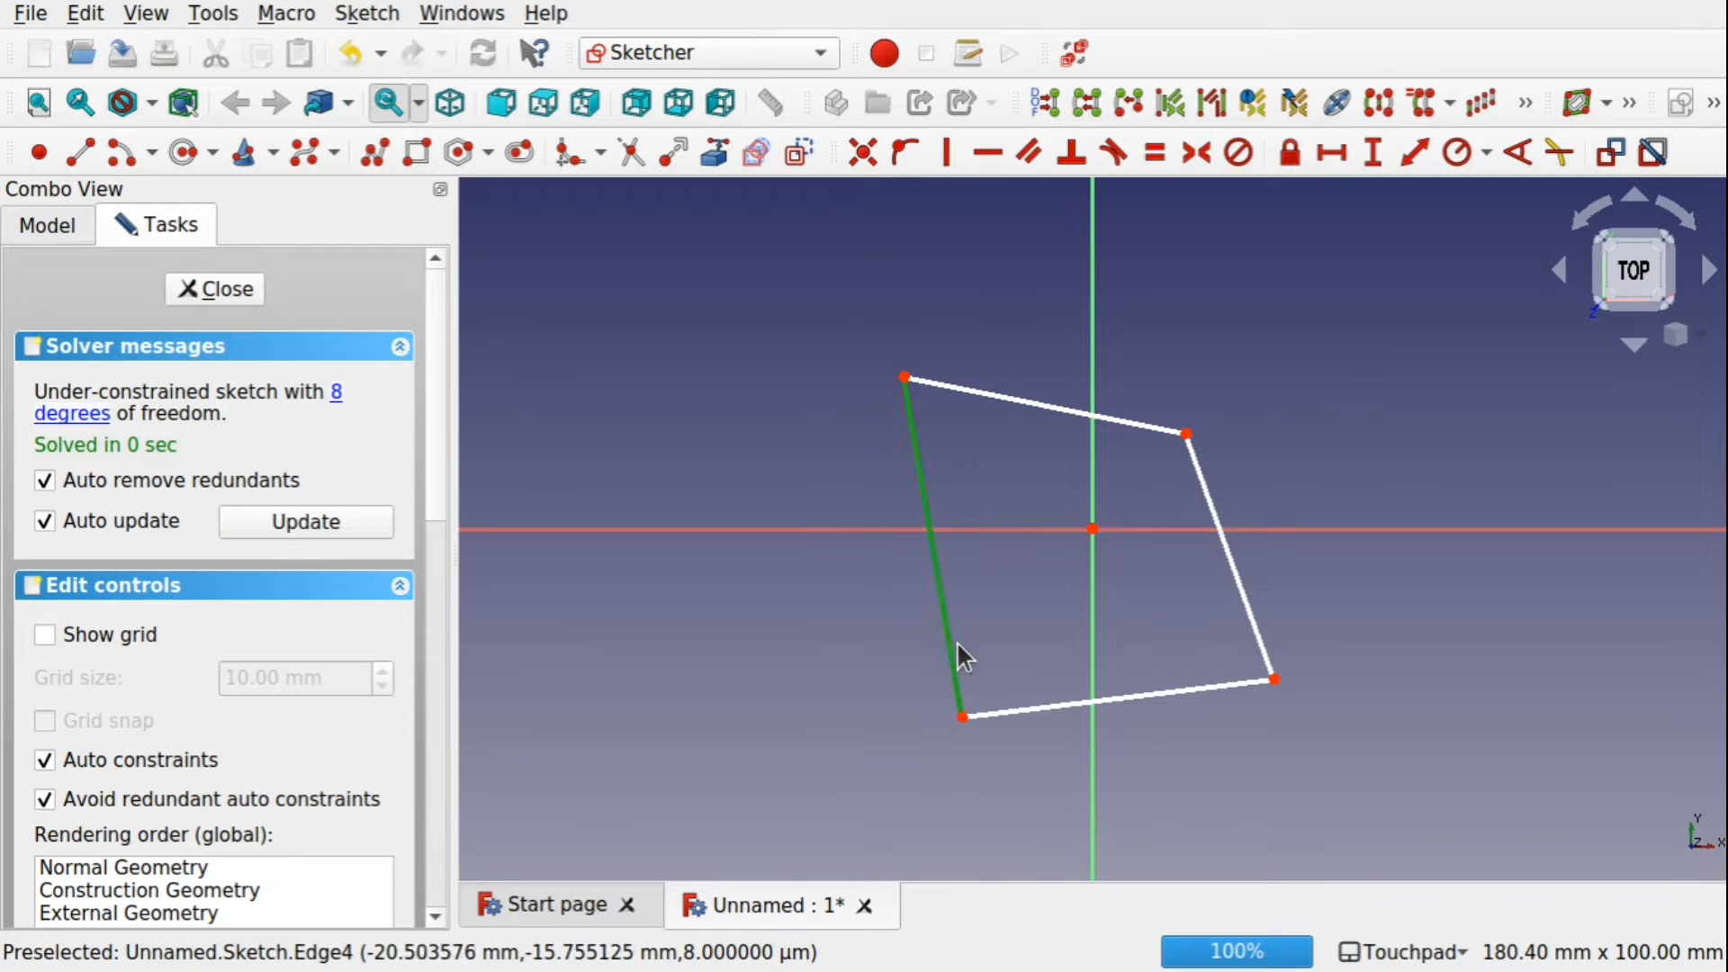
{"action": "left_click", "coordinate": [956, 150]}
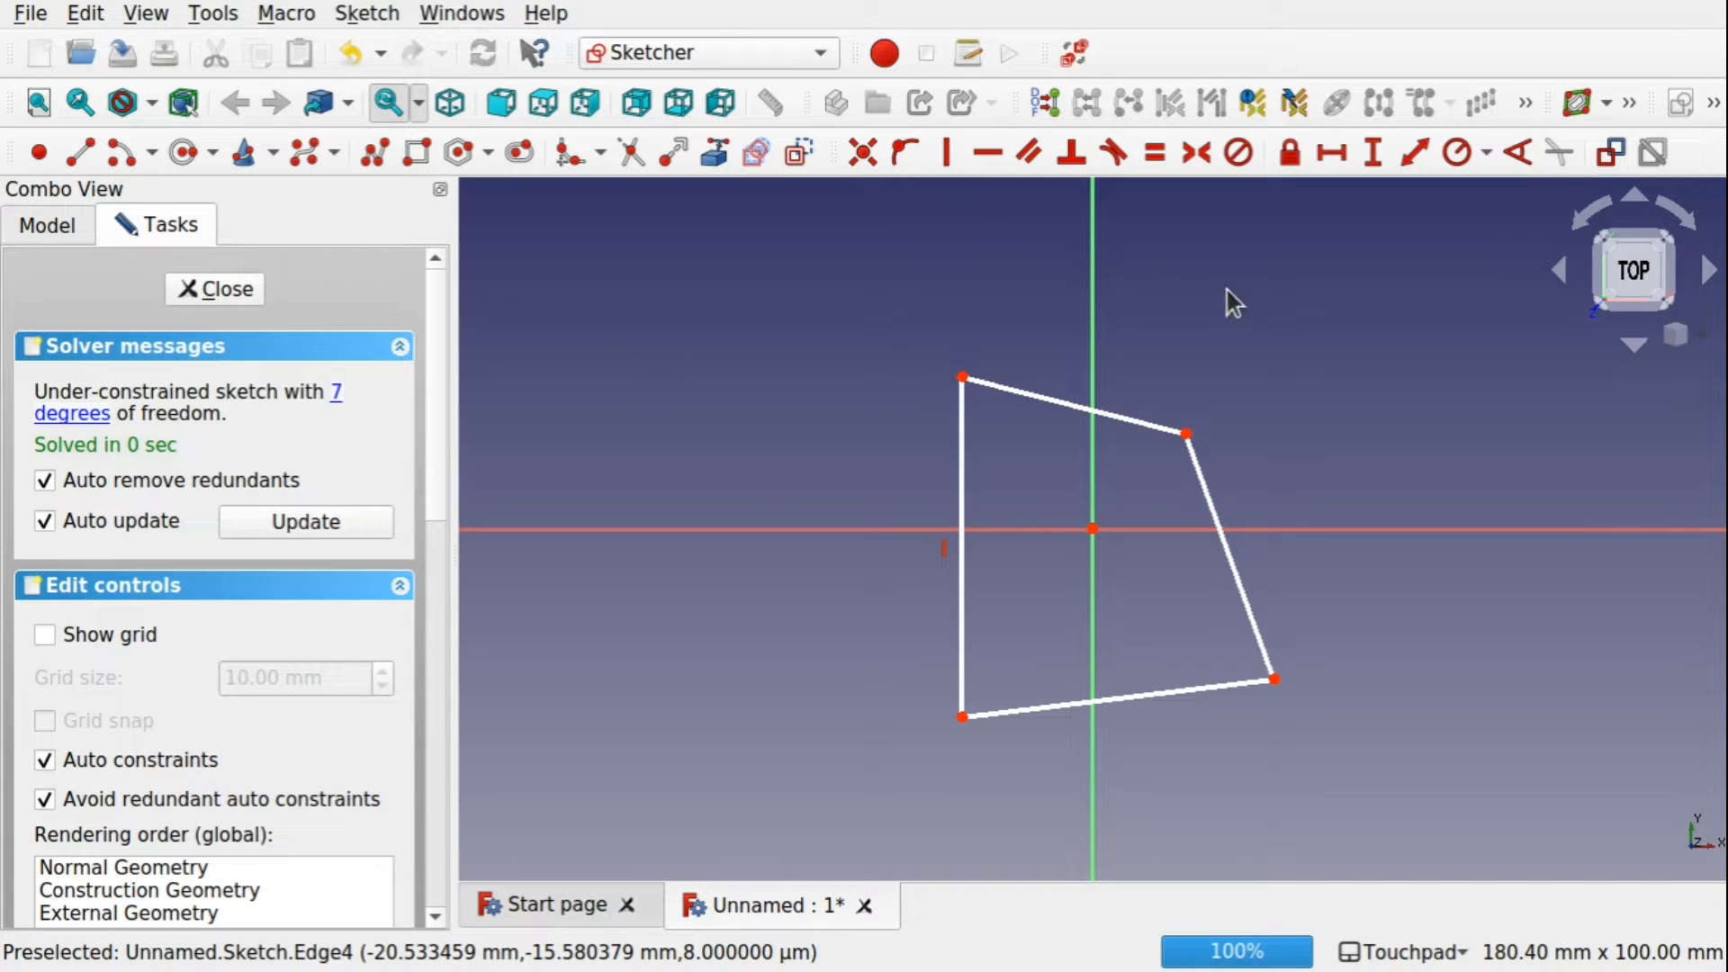
Apply a vertical constraint to the quadrilateral's right edge and horizontal constraints to its upper and lower edges.
{"action": "left_click", "coordinate": [1230, 559]}
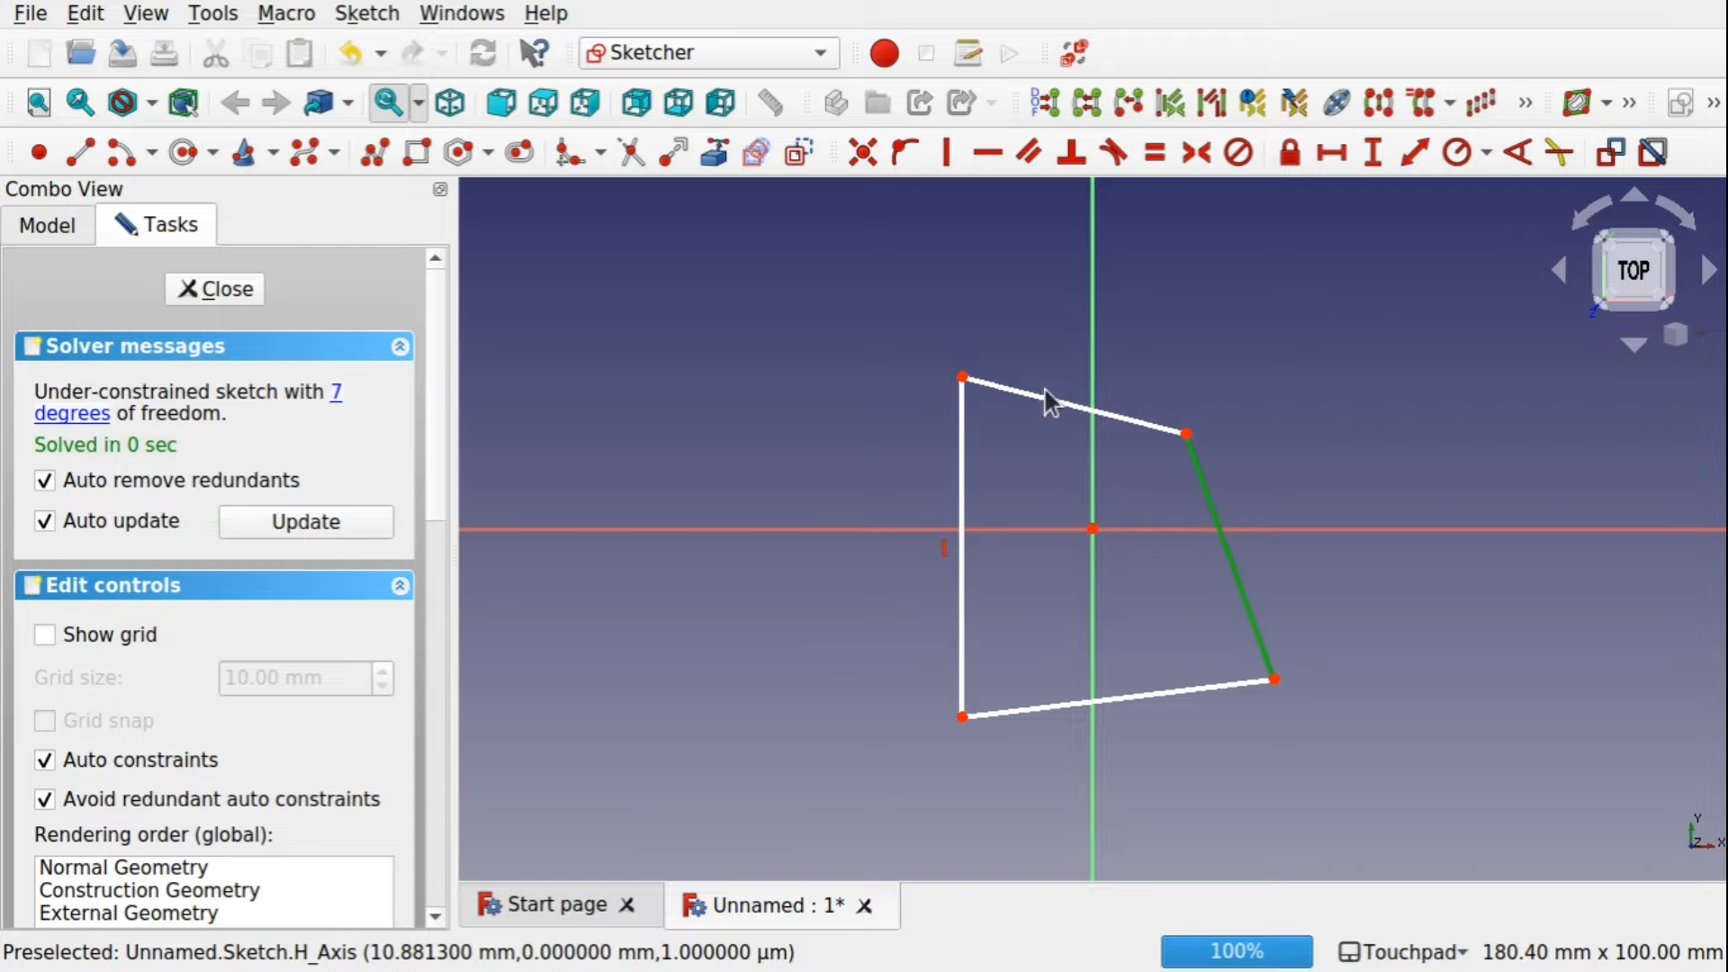
{"action": "left_click", "coordinate": [954, 149]}
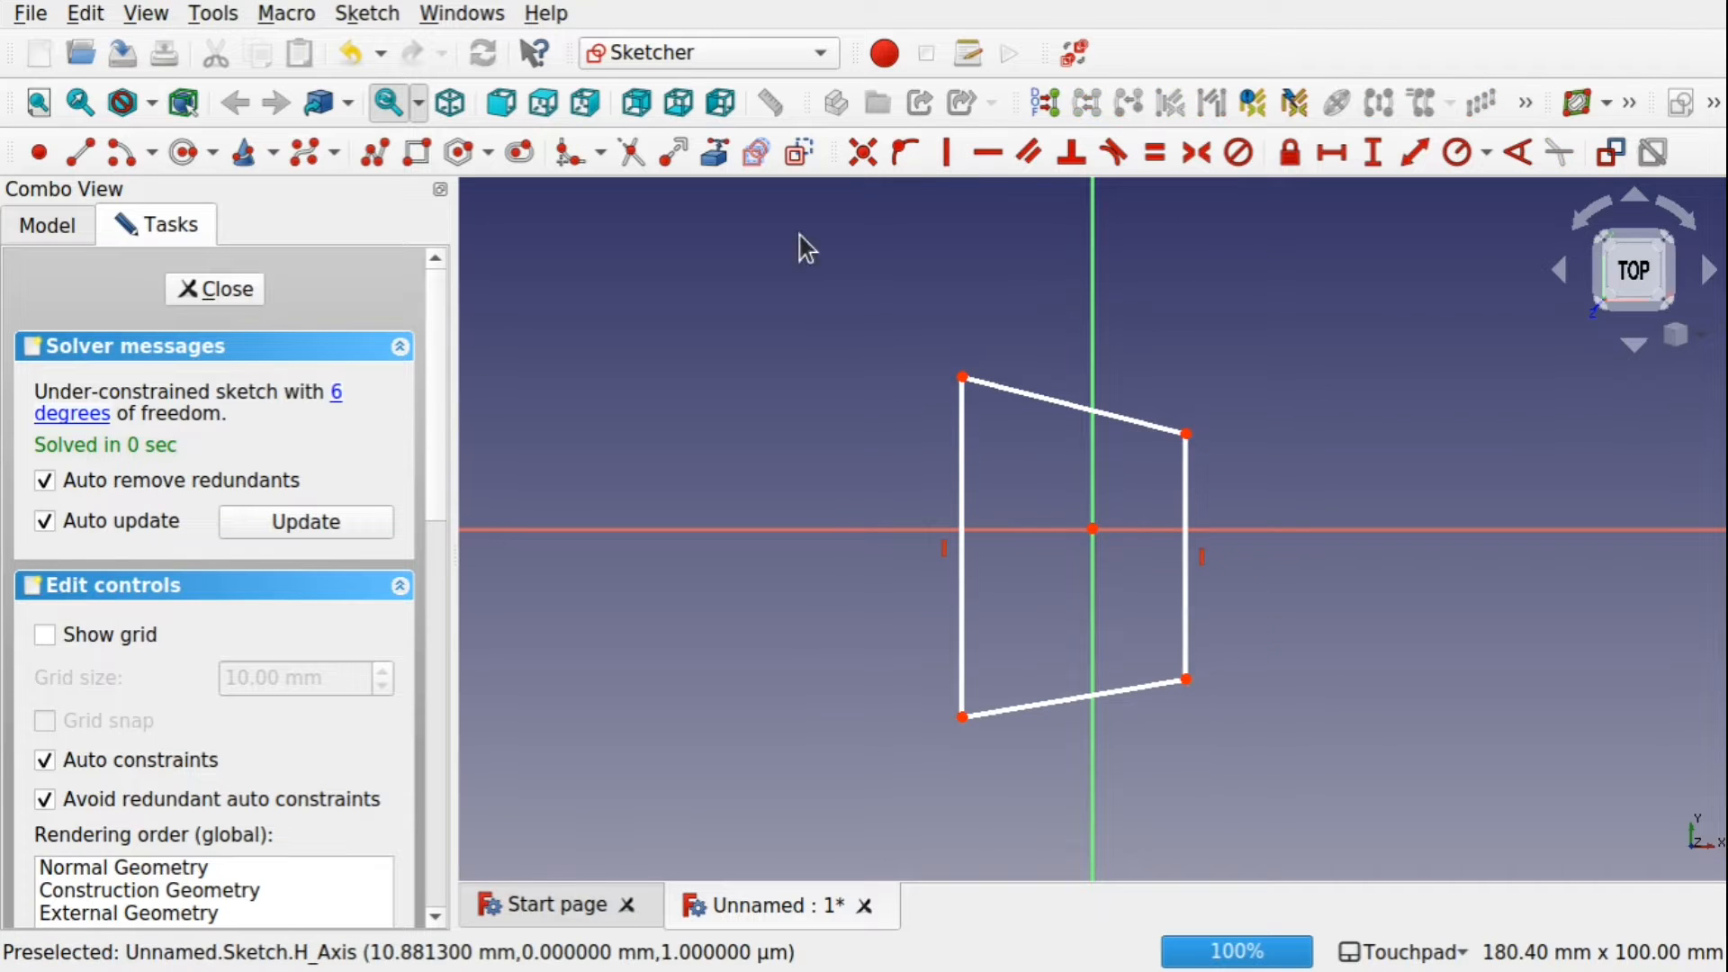
{"action": "left_click", "coordinate": [1054, 417]}
{"action": "left_click", "coordinate": [1035, 705]}
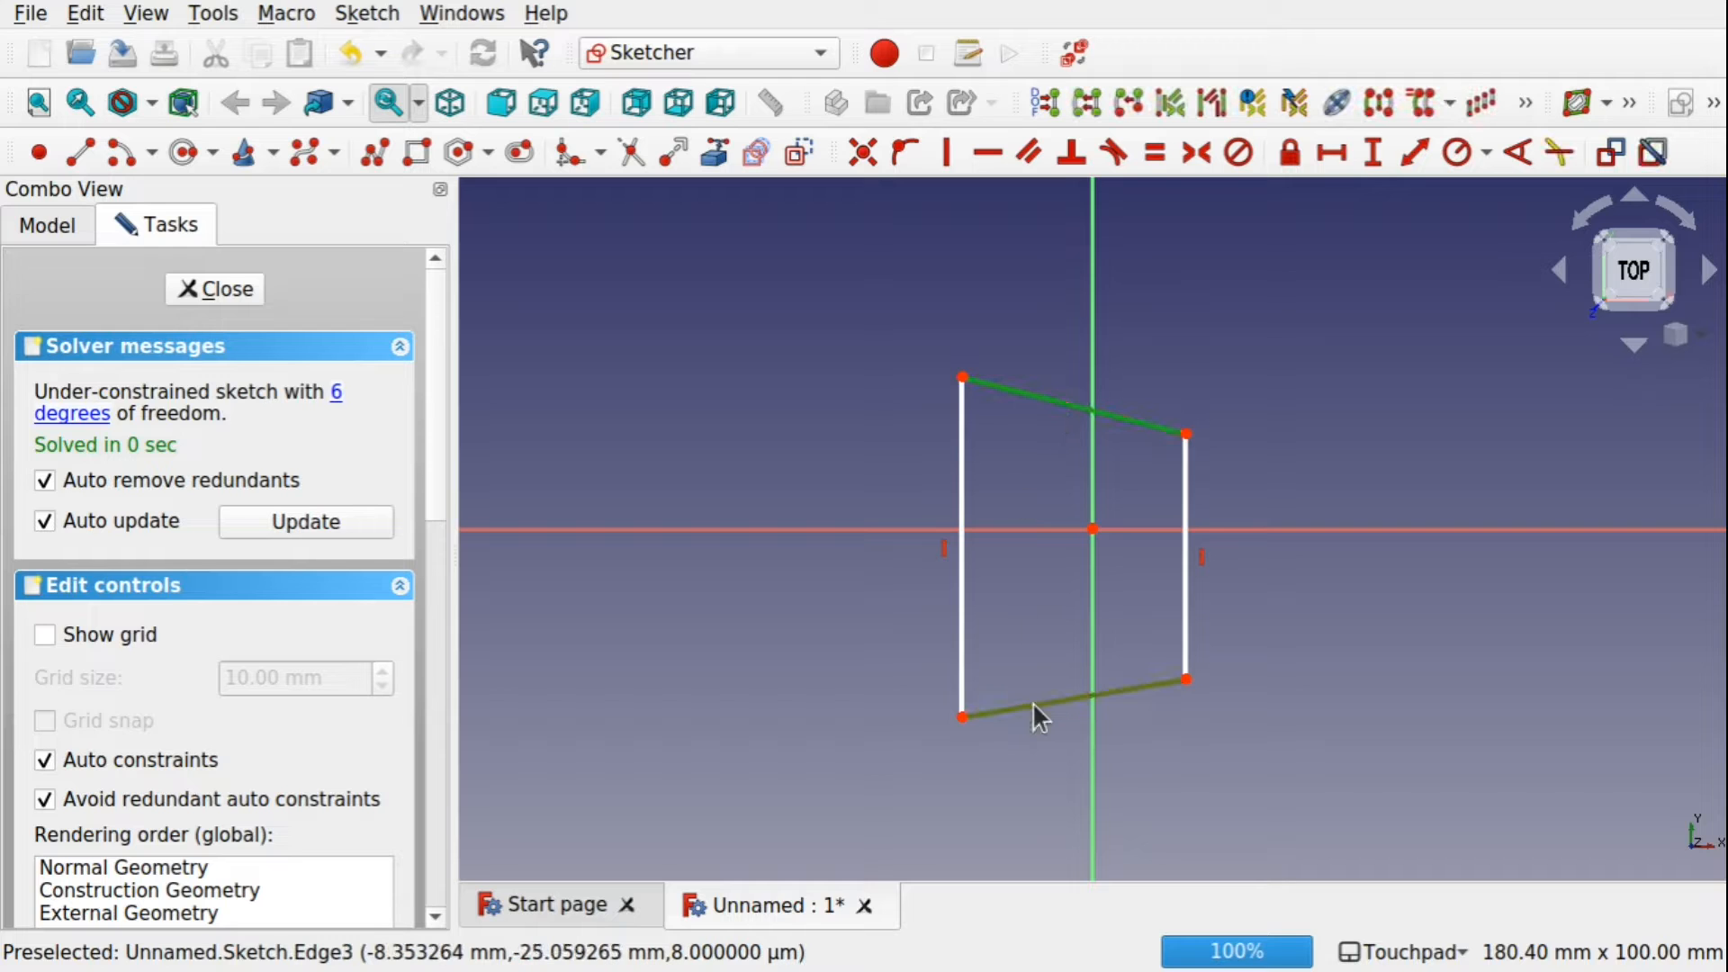
{"action": "left_click", "coordinate": [990, 155]}
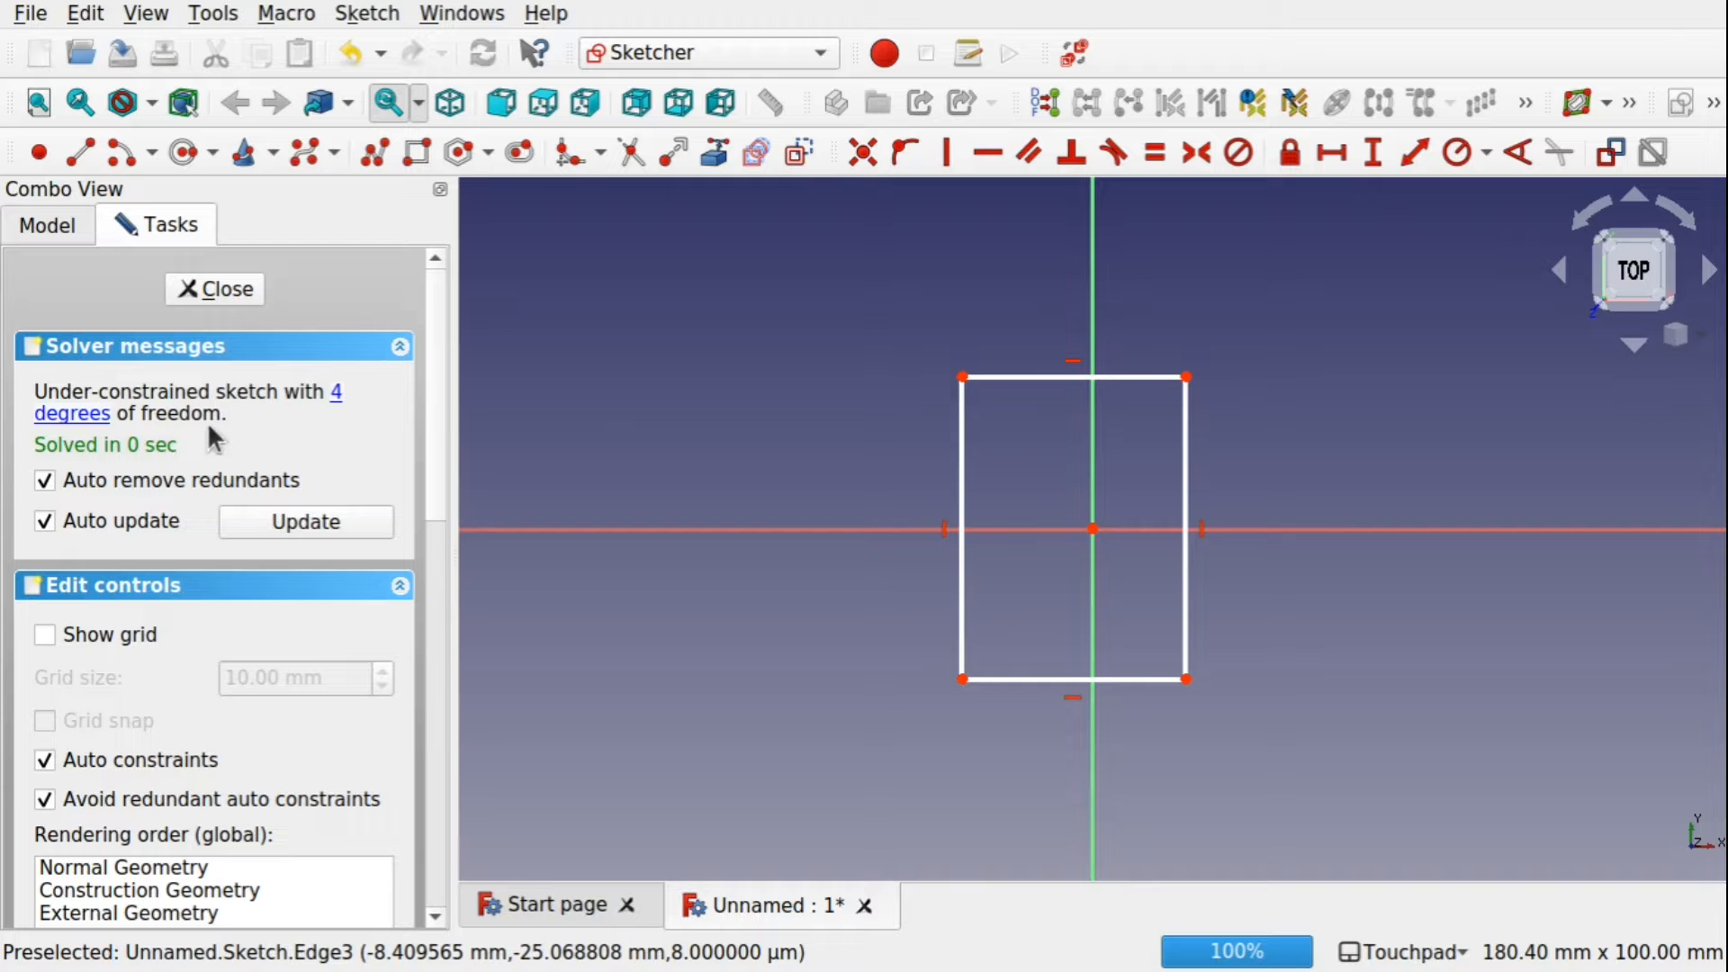
Highlight the geometry that still has degrees of freedom from the solver messages, and select the rectangle's two vertical edges.
{"action": "left_click", "coordinate": [334, 393]}
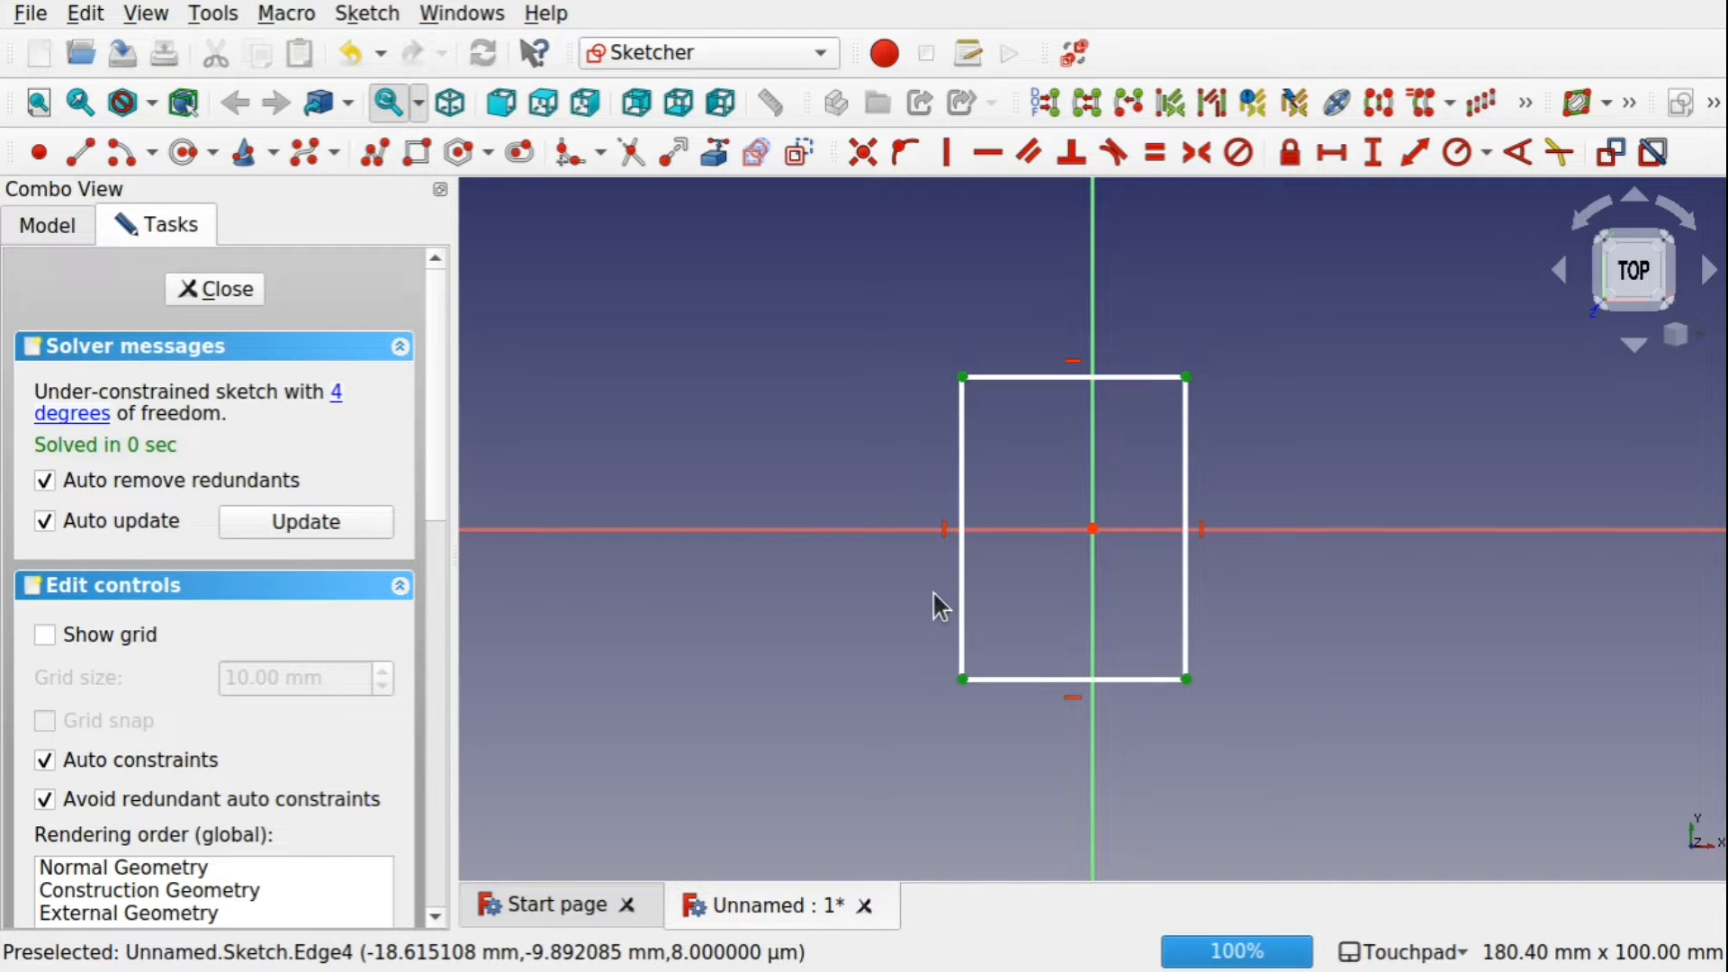
{"action": "left_click", "coordinate": [961, 591]}
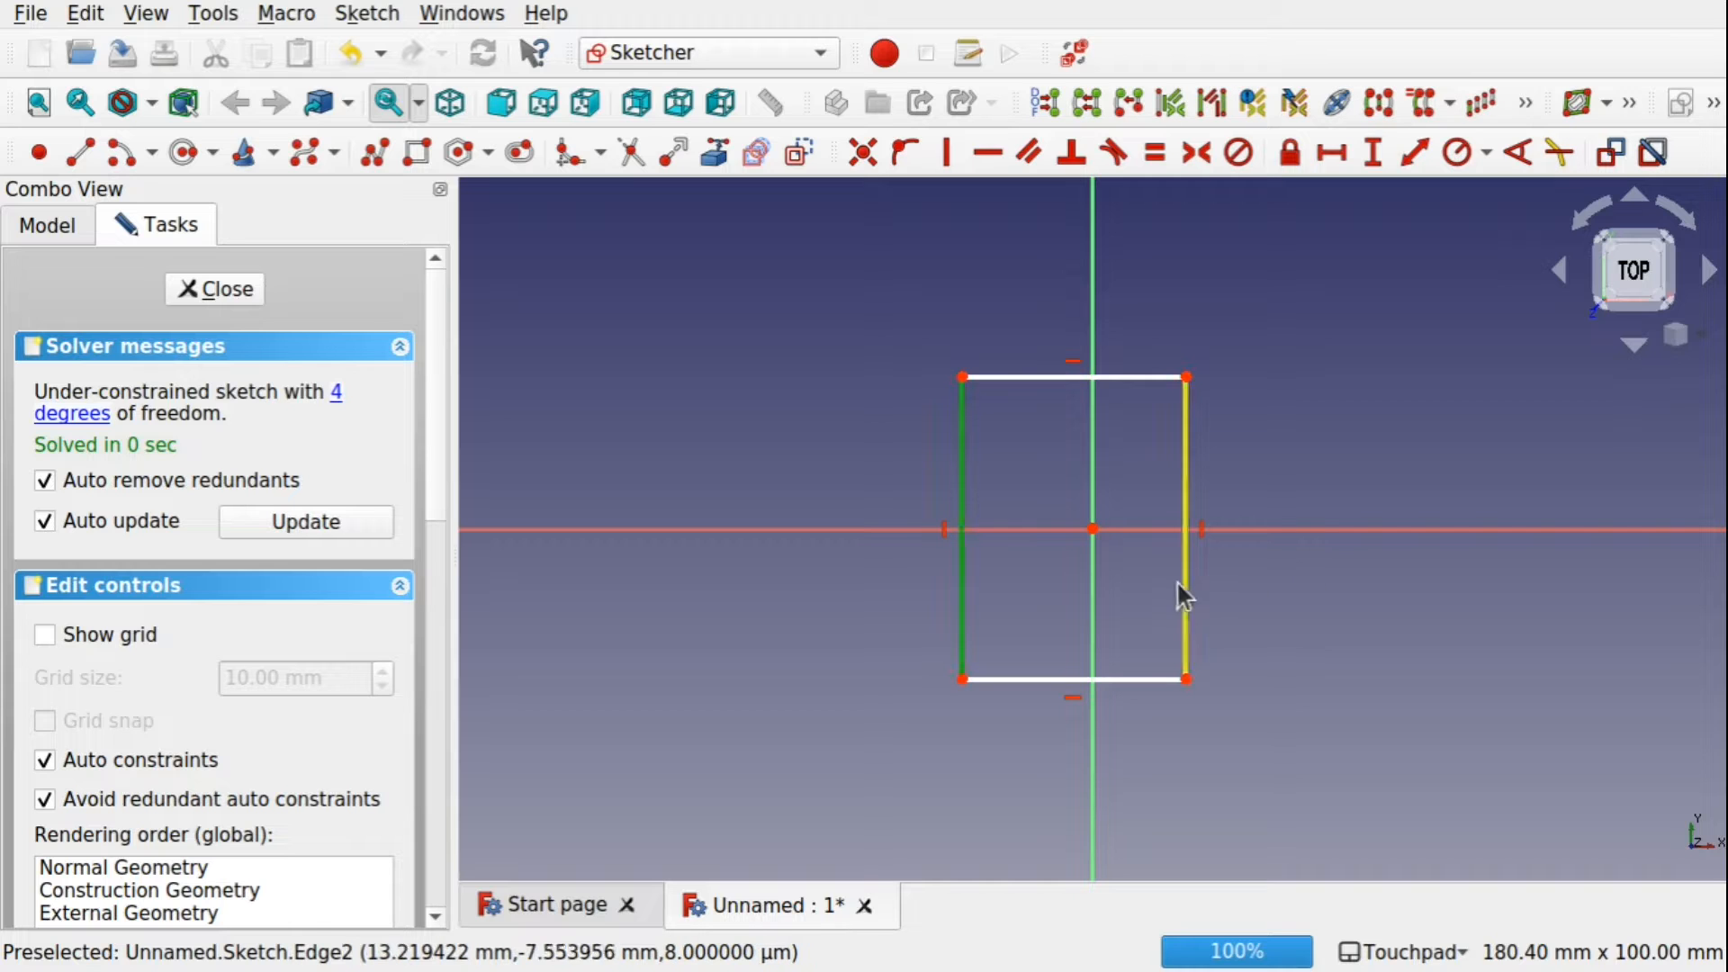
{"action": "left_click", "coordinate": [1187, 605]}
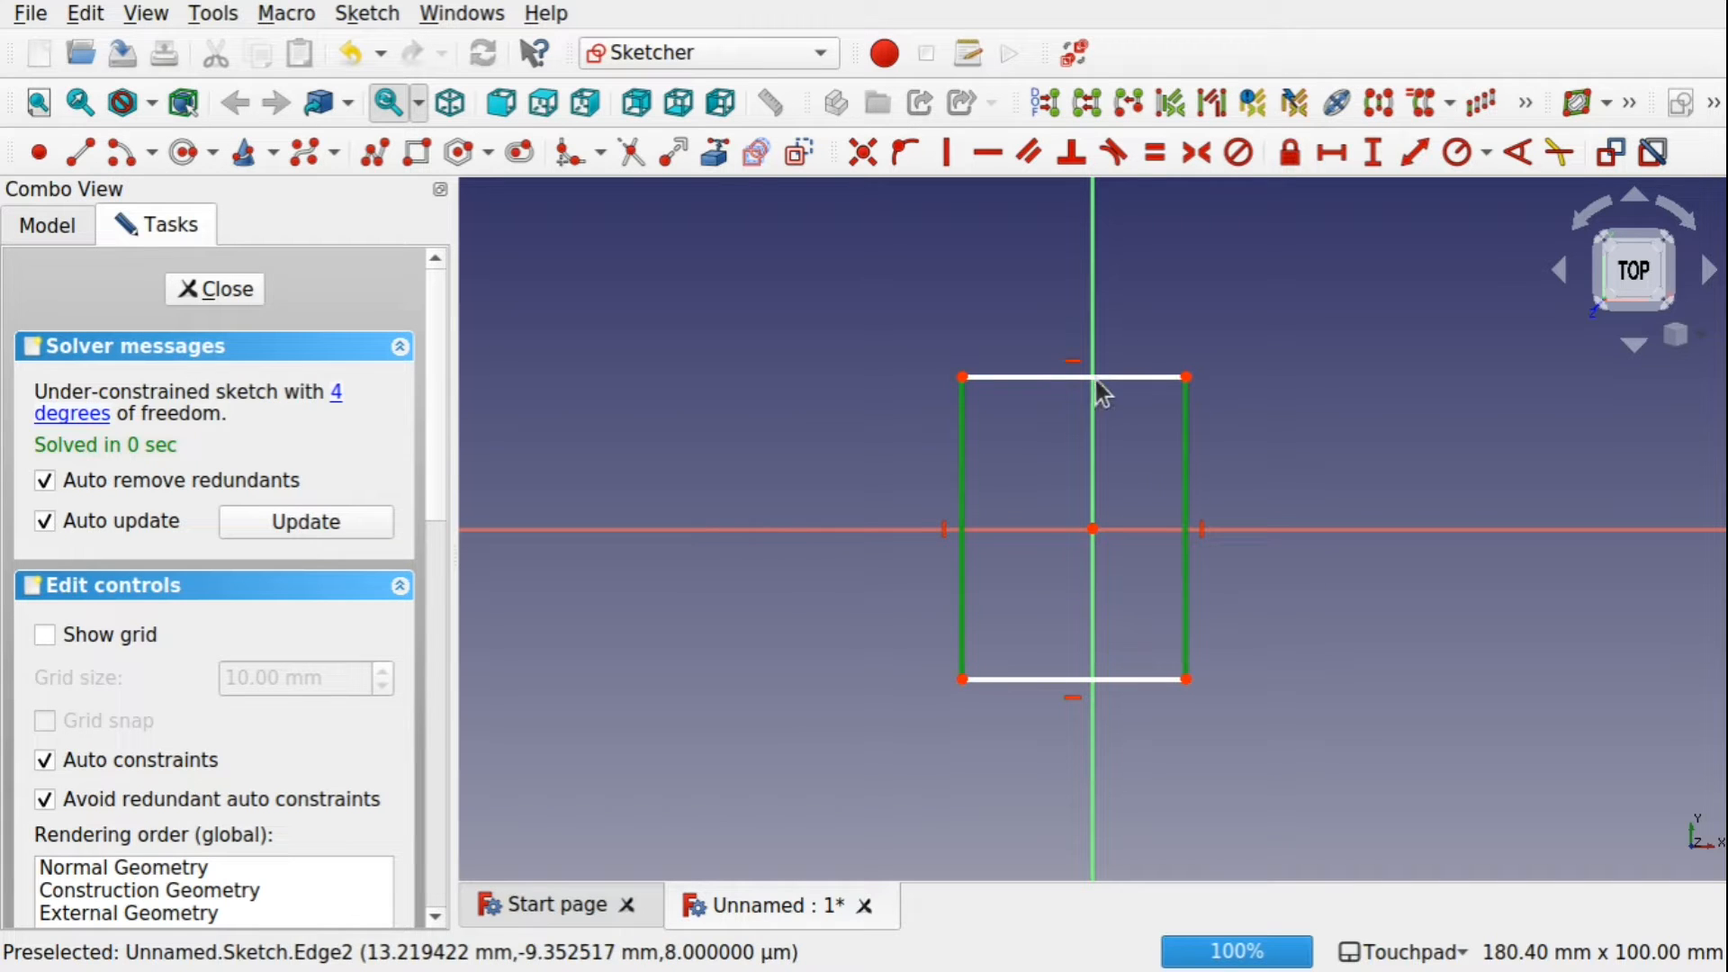
Resize the rectangle freely by moving its upper right corner, right edge and upper edge.
{"action": "left_click_drag", "start_coordinate": [1189, 374], "coordinate": [1186, 270]}
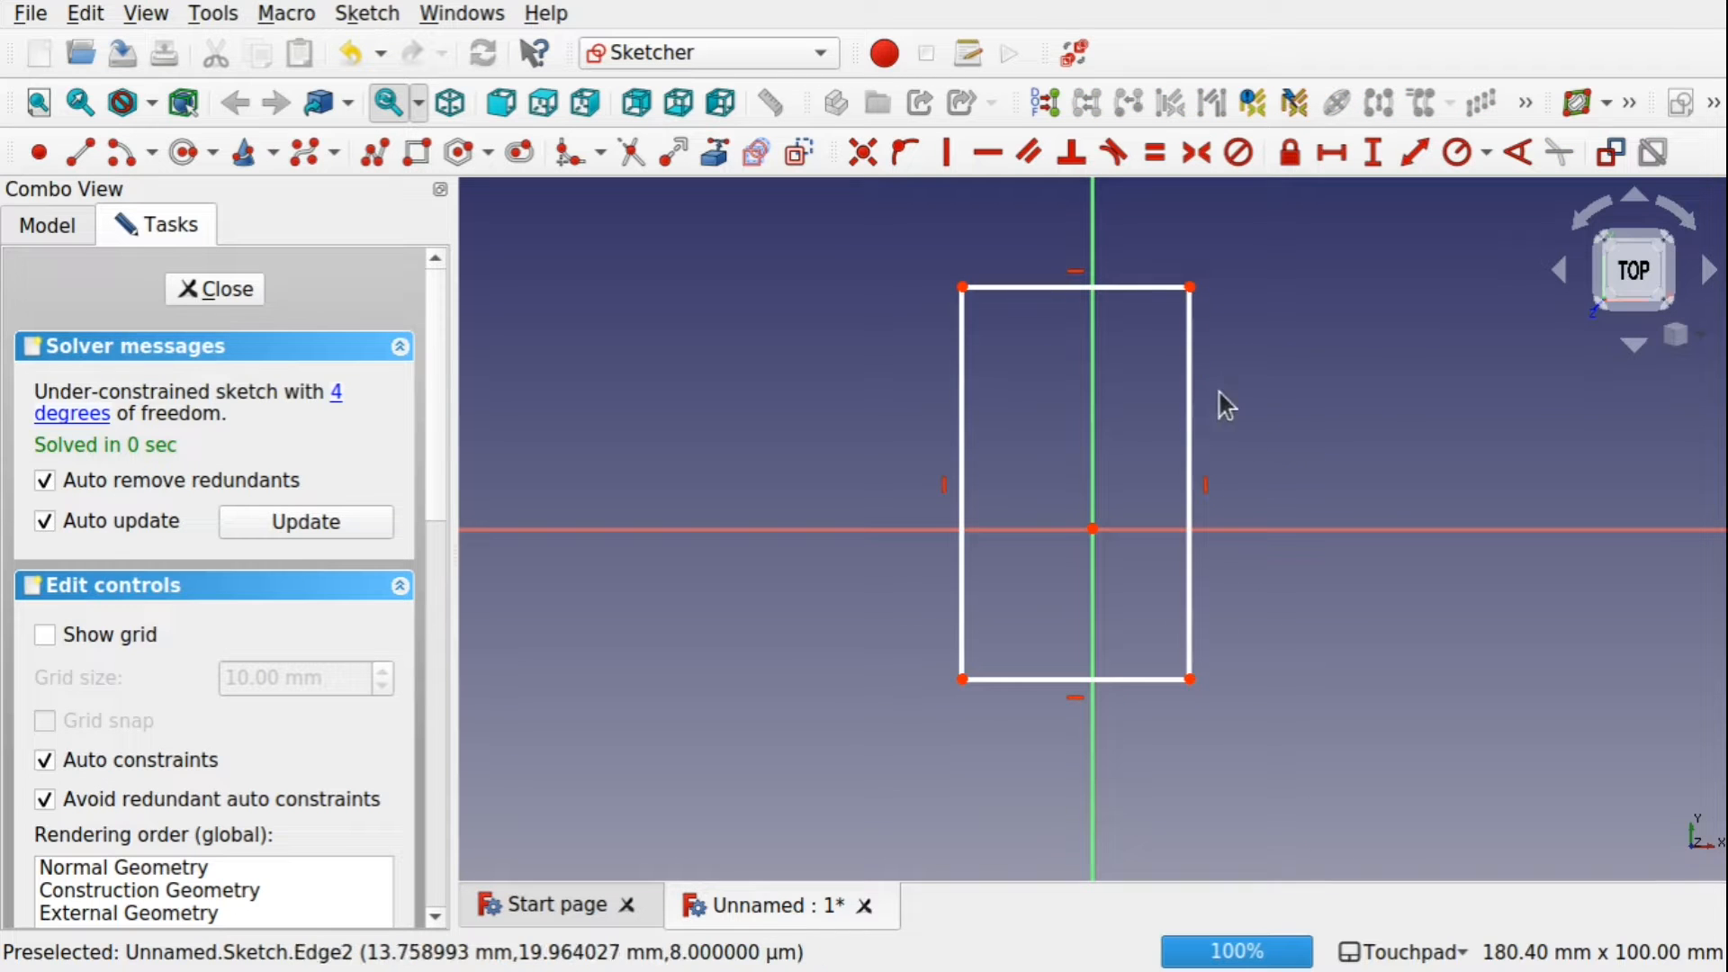
{"action": "left_click_drag", "start_coordinate": [1192, 376], "coordinate": [1251, 389]}
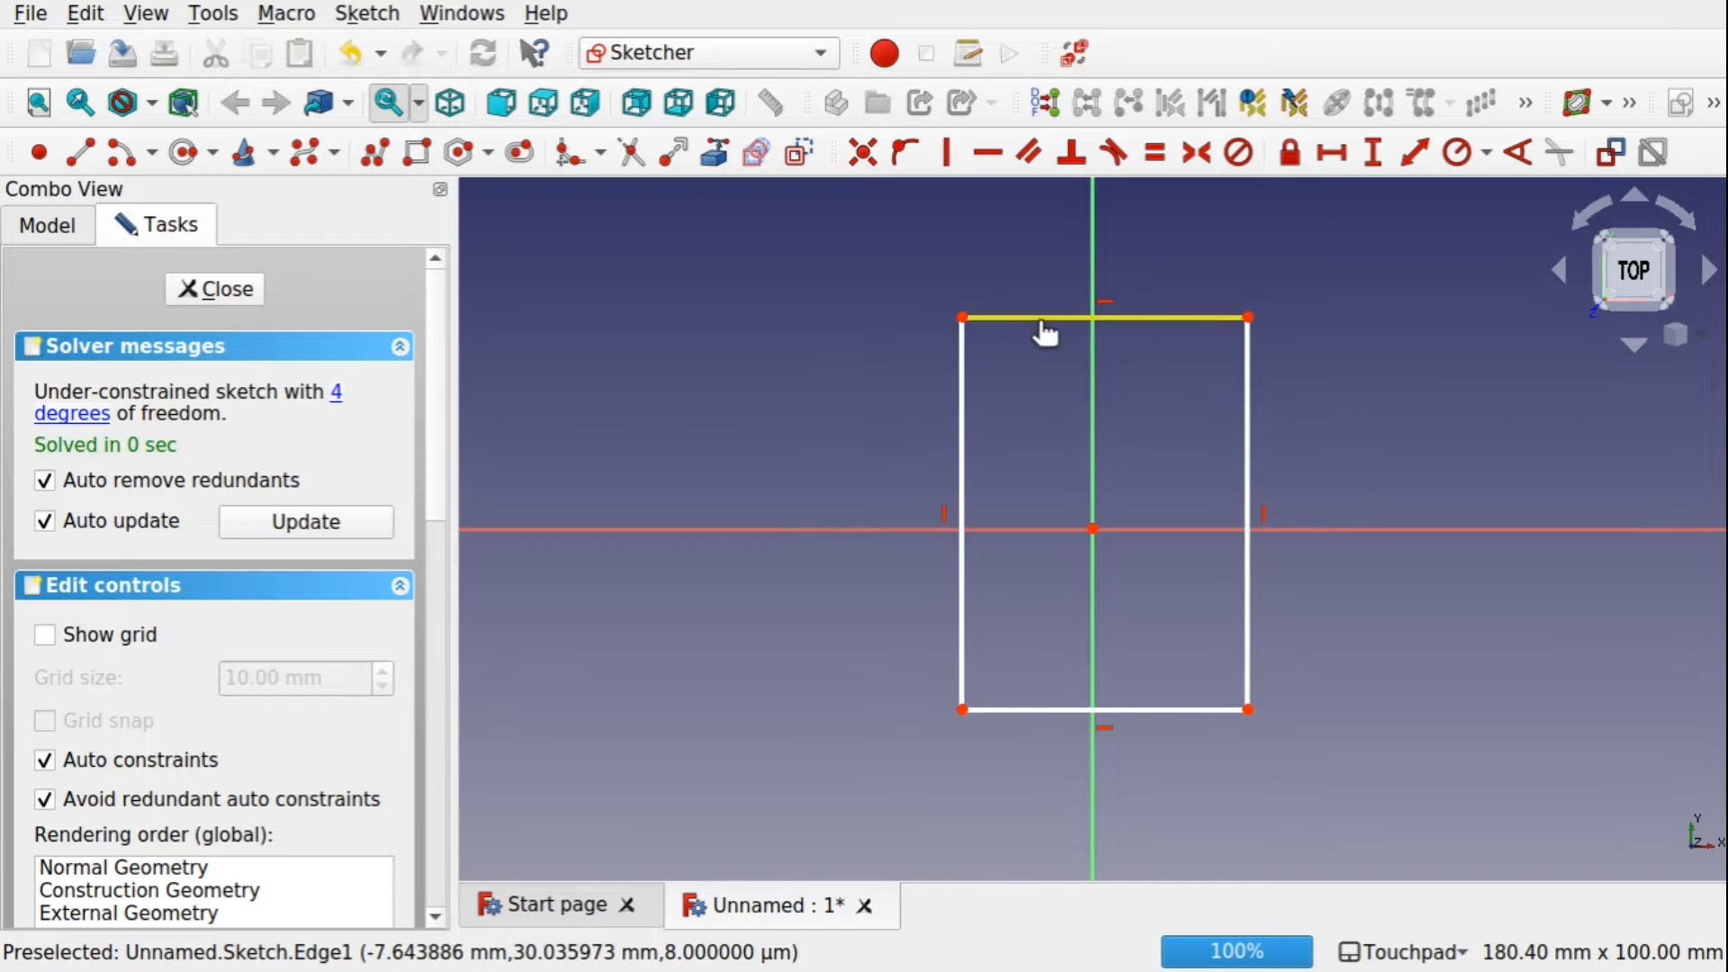
{"action": "left_click_drag", "start_coordinate": [1041, 332], "coordinate": [1035, 387]}
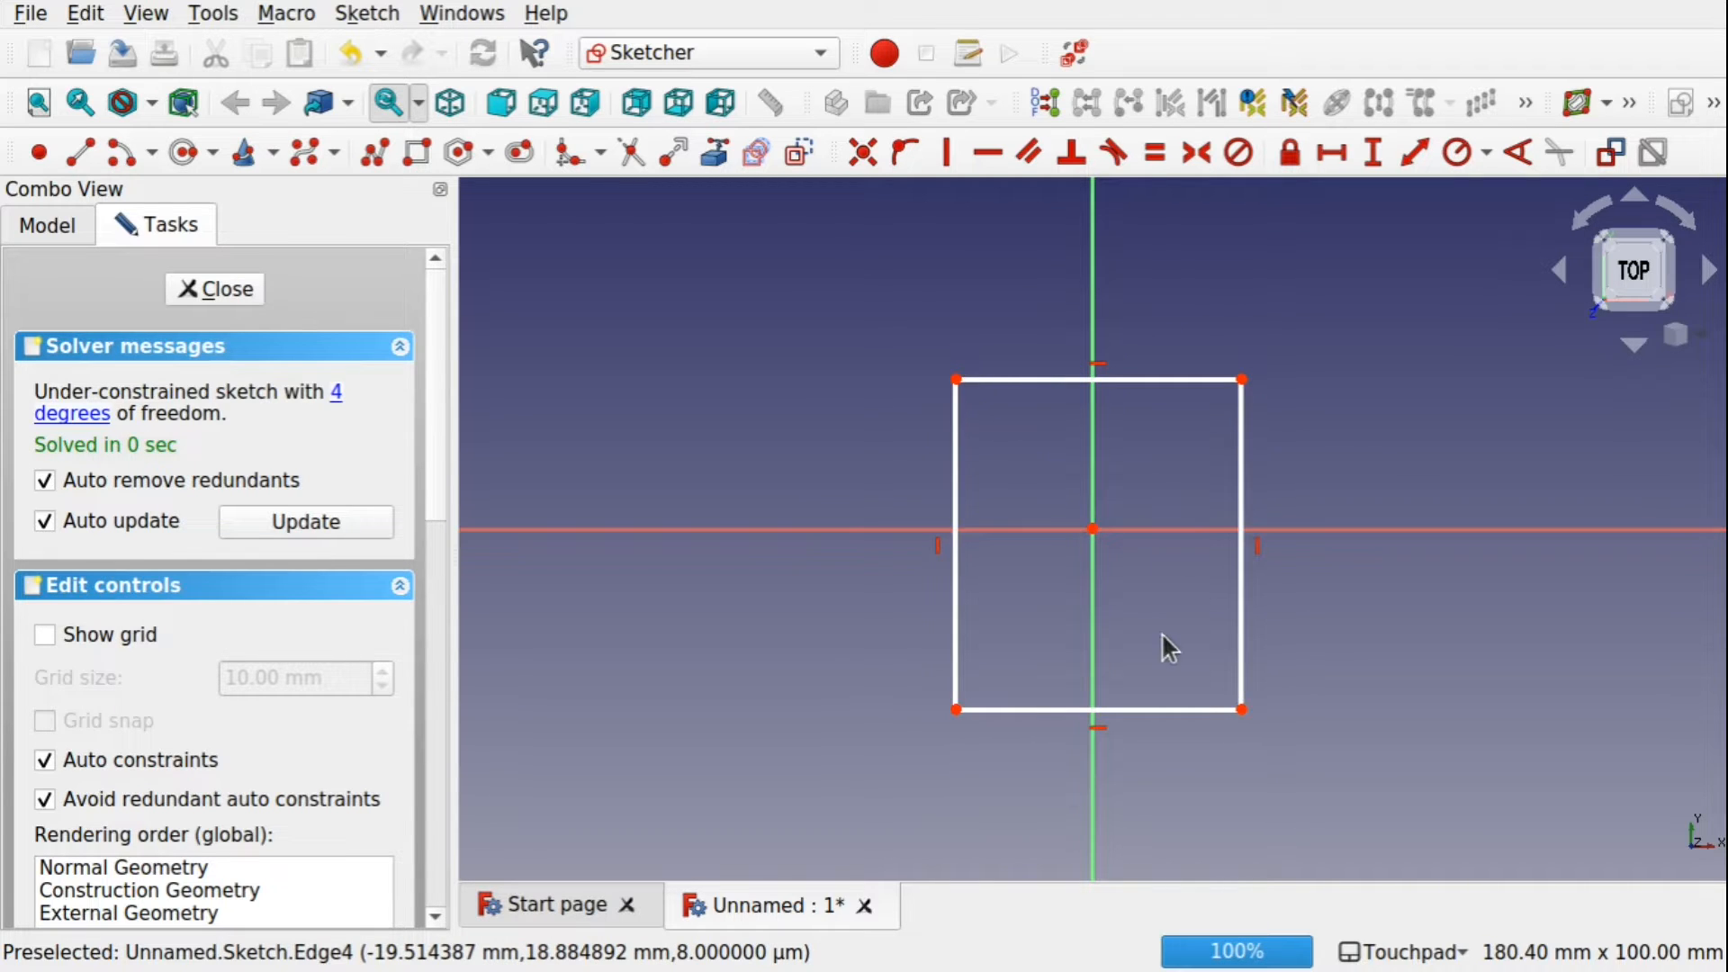
Constrain the horizontal length of the rectangle's upper edge to 50 mm.
{"action": "left_click", "coordinate": [1041, 381]}
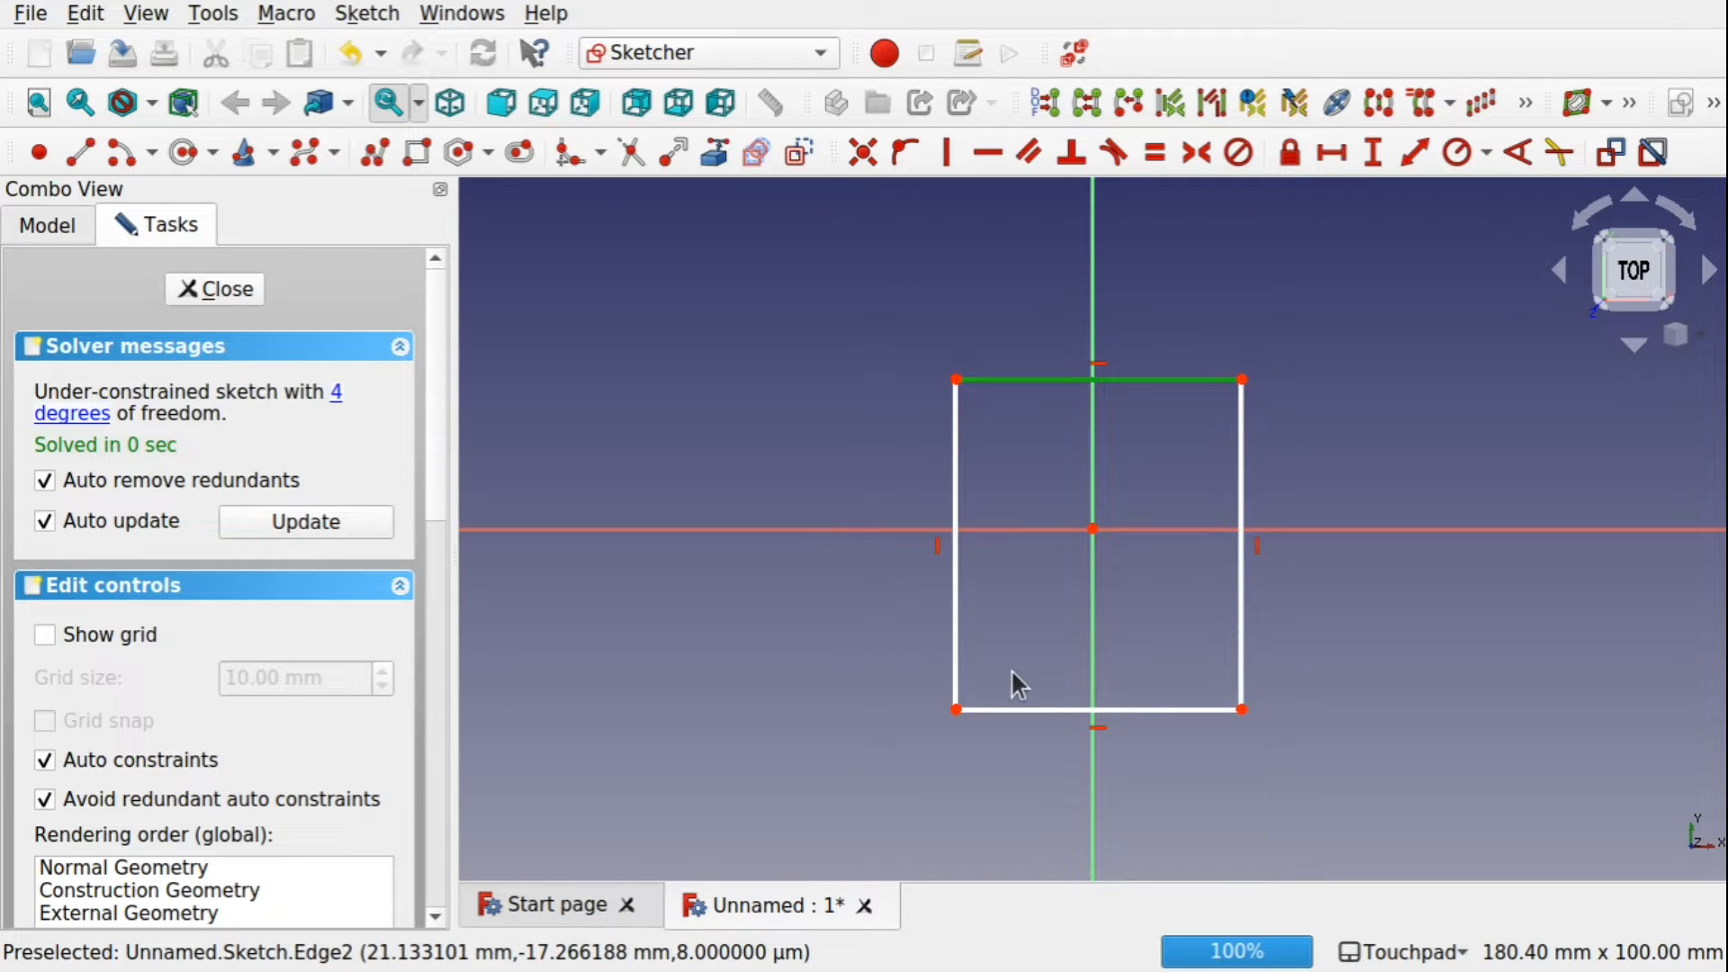
{"action": "left_click", "coordinate": [1336, 160]}
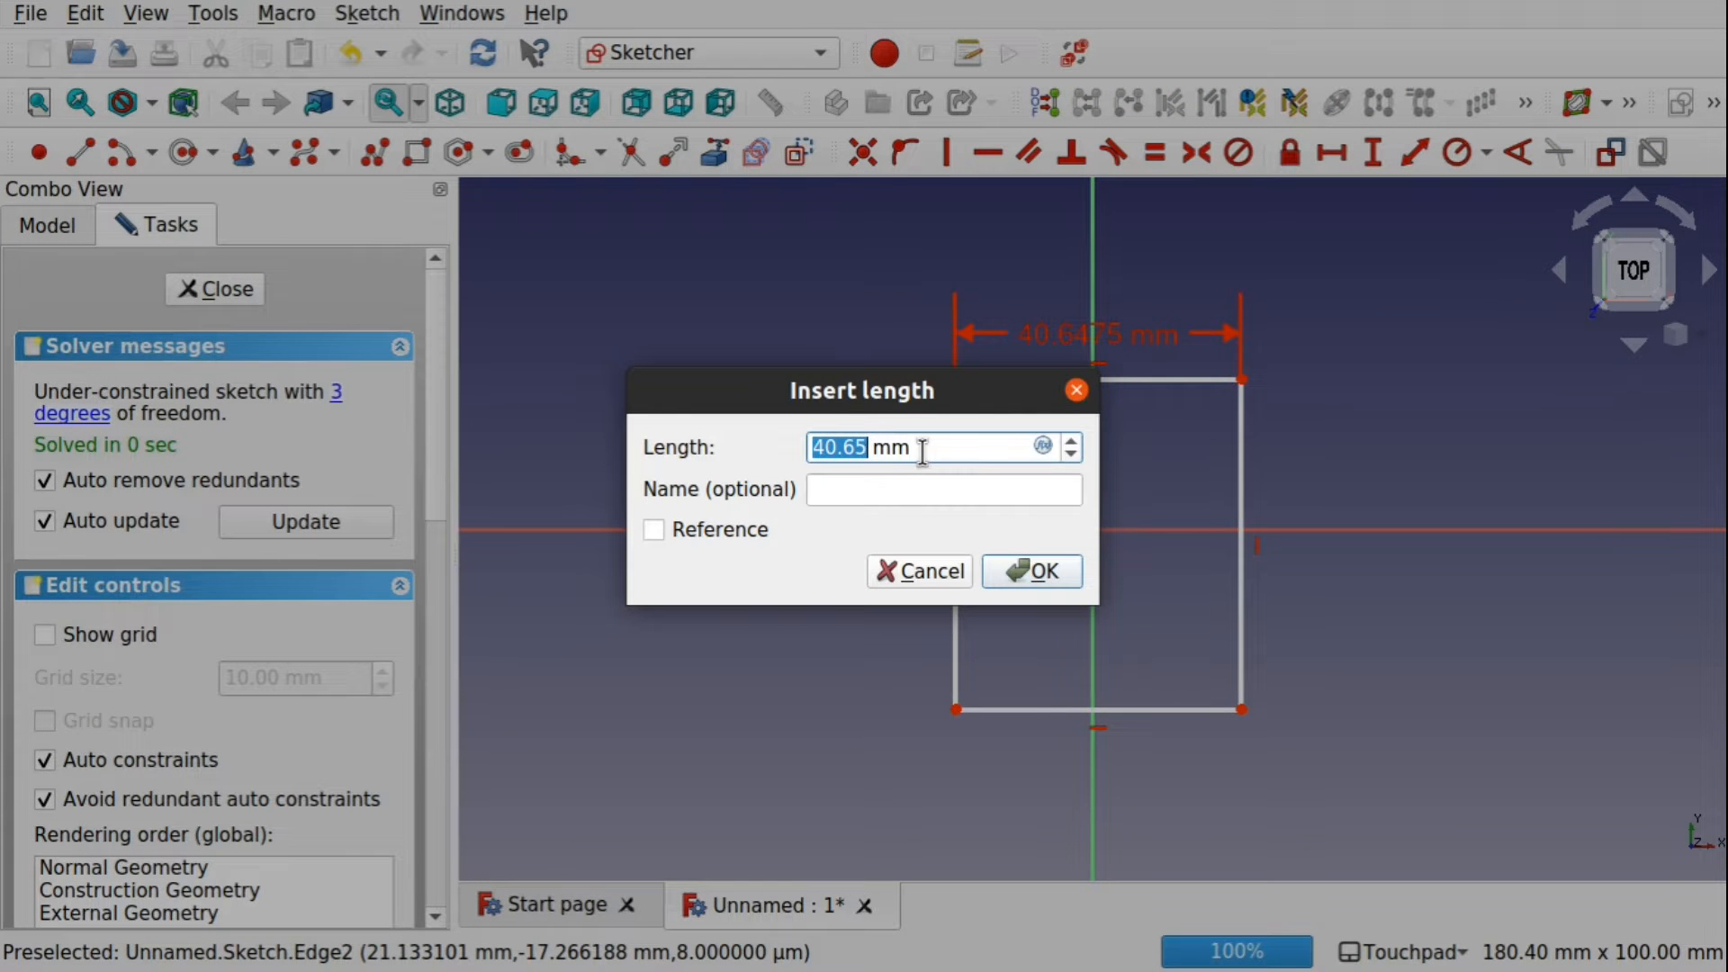
{"action": "type", "text": "50"}
{"action": "key", "text": "Return"}
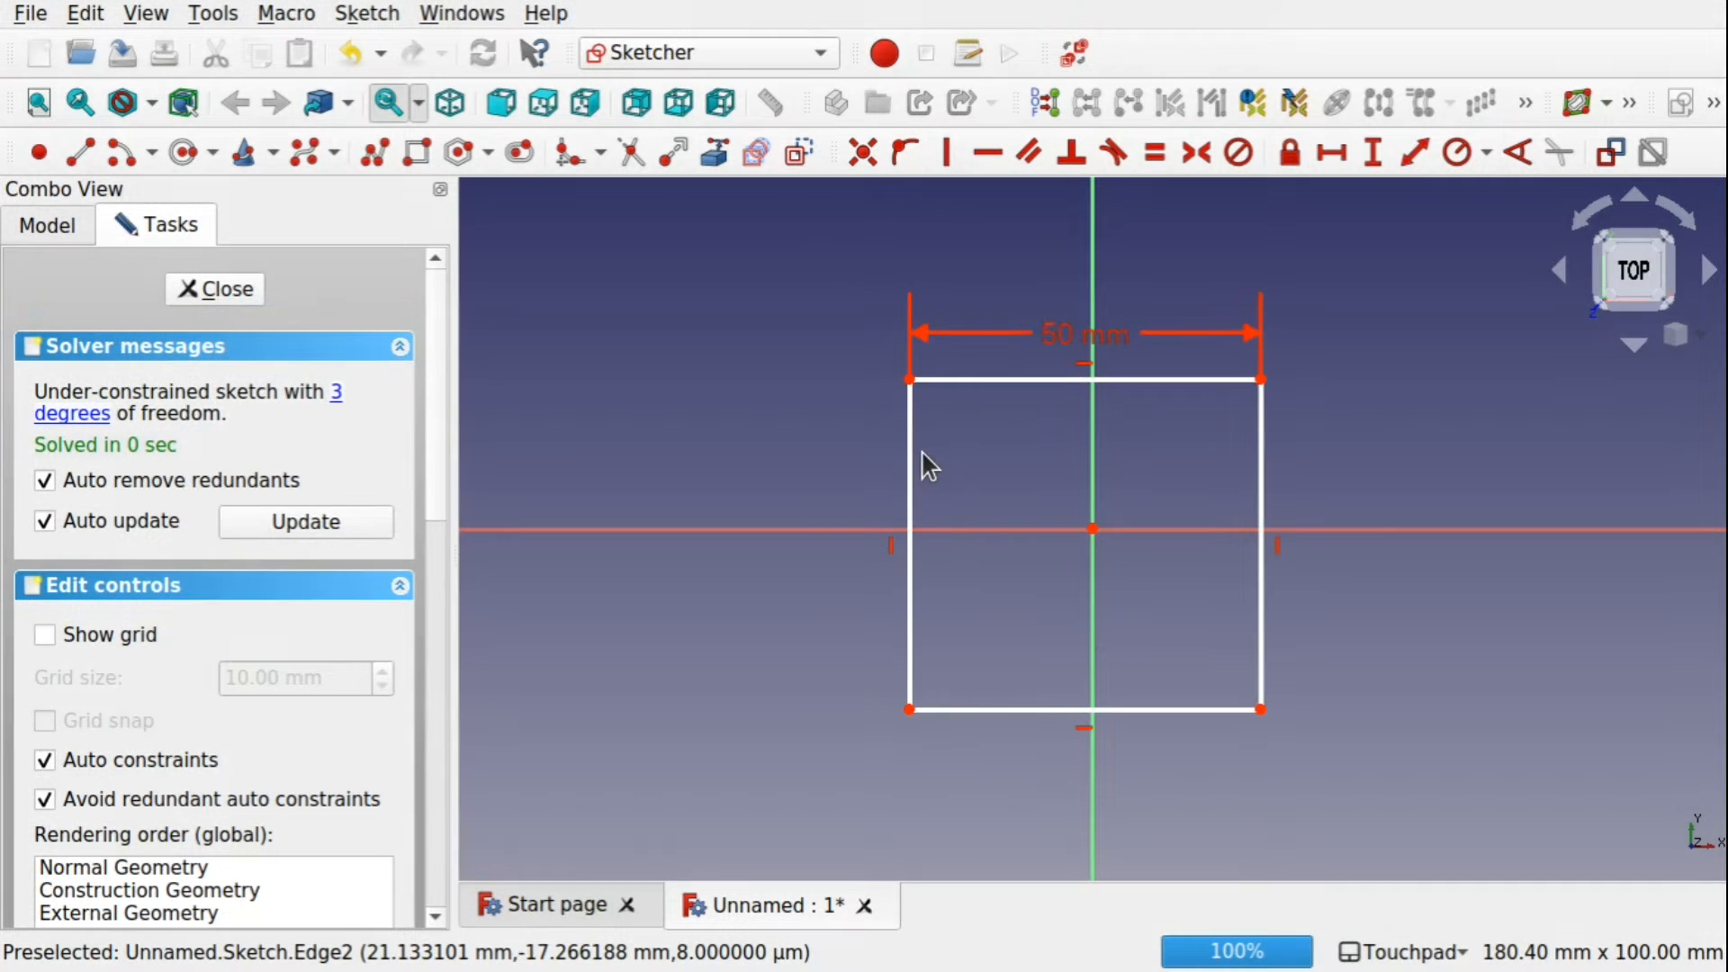
Constrain the vertical length of the right edge to 50 mm, and shift the square down and right by its lower right corner.
{"action": "left_click", "coordinate": [1261, 450]}
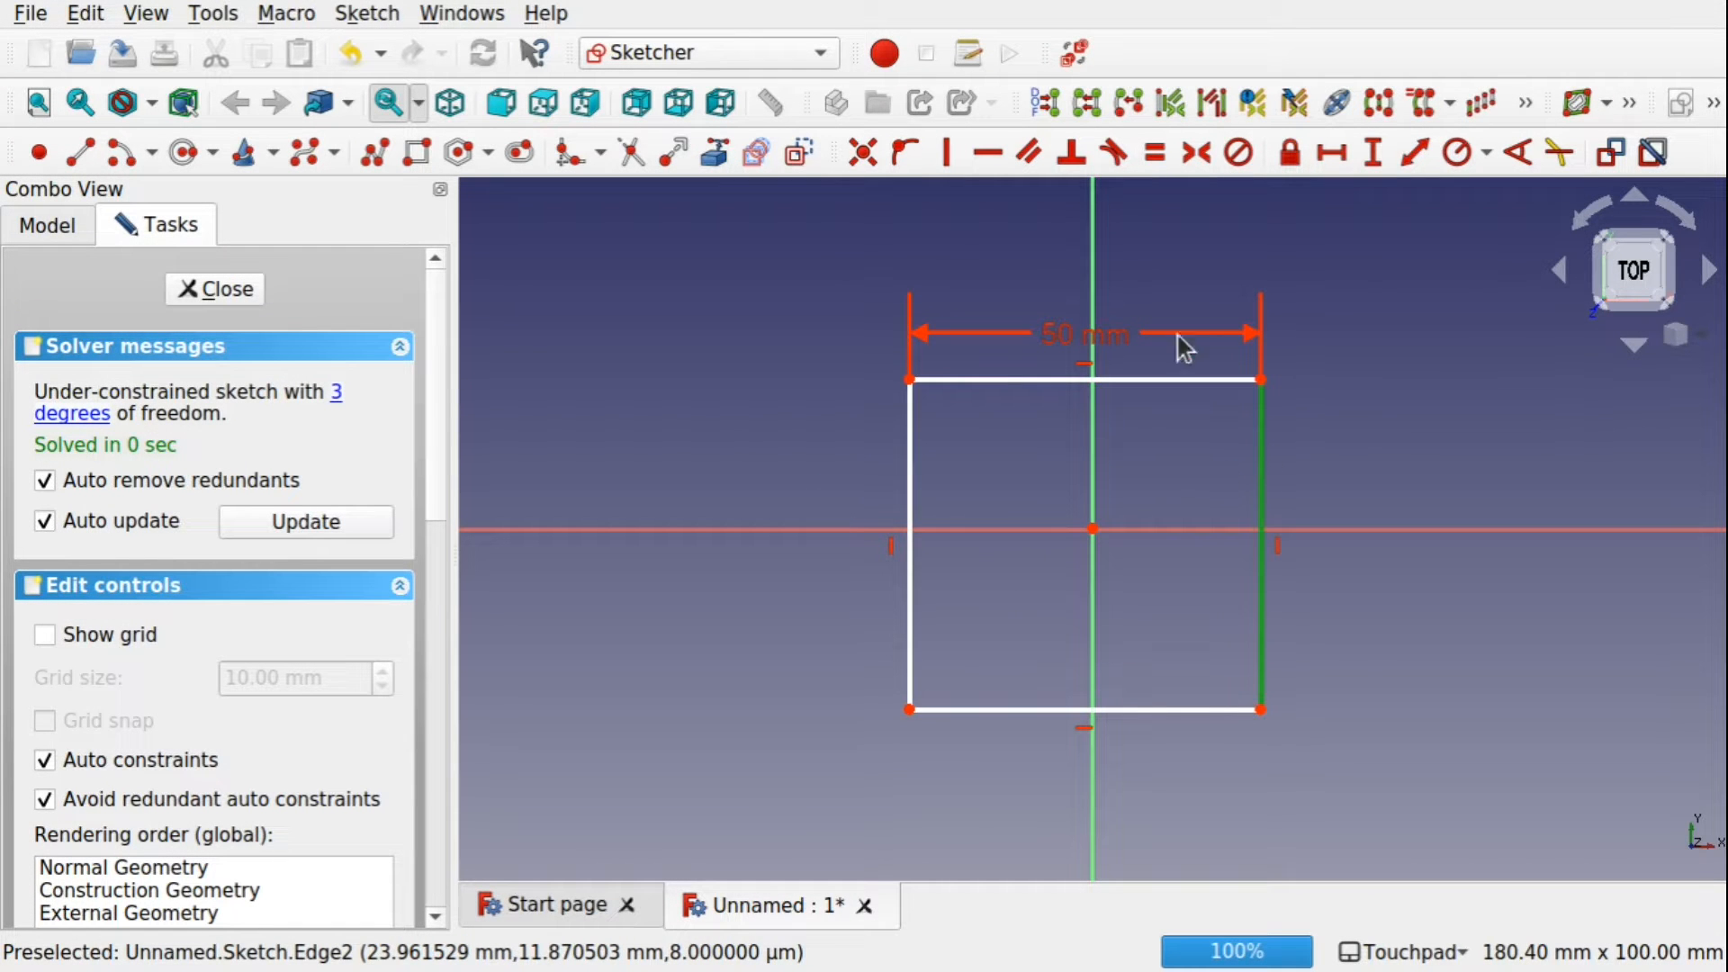
{"action": "left_click", "coordinate": [1373, 153]}
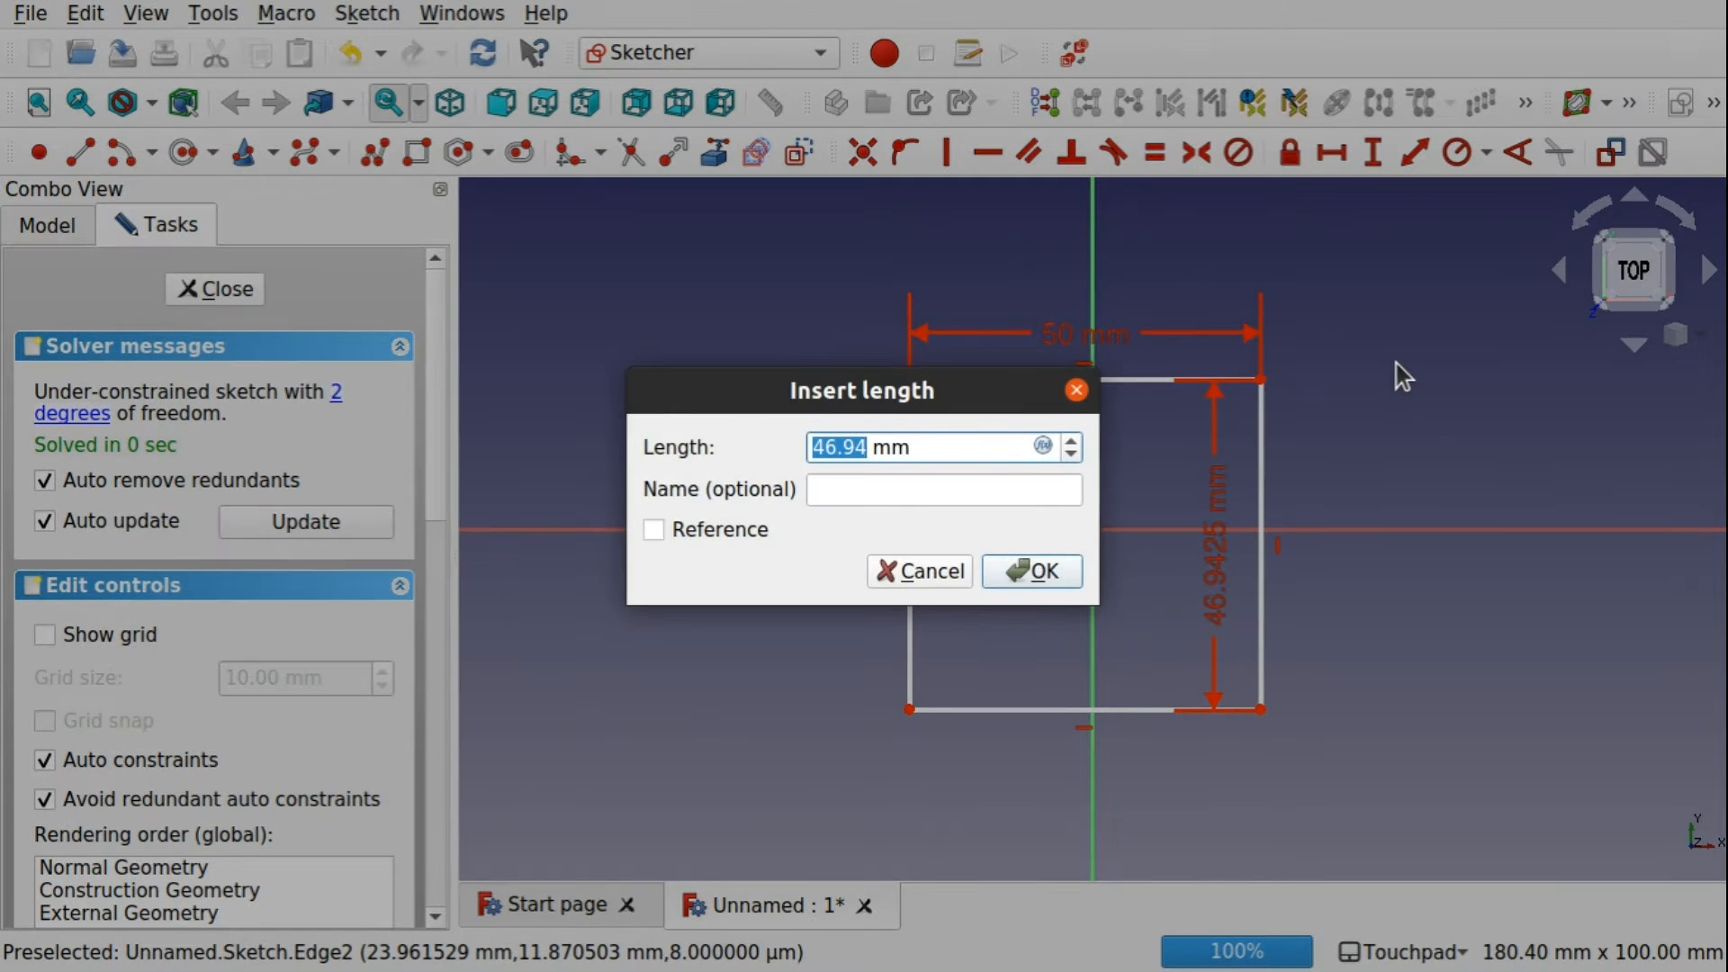
{"action": "type", "text": "50"}
{"action": "key", "text": "Return"}
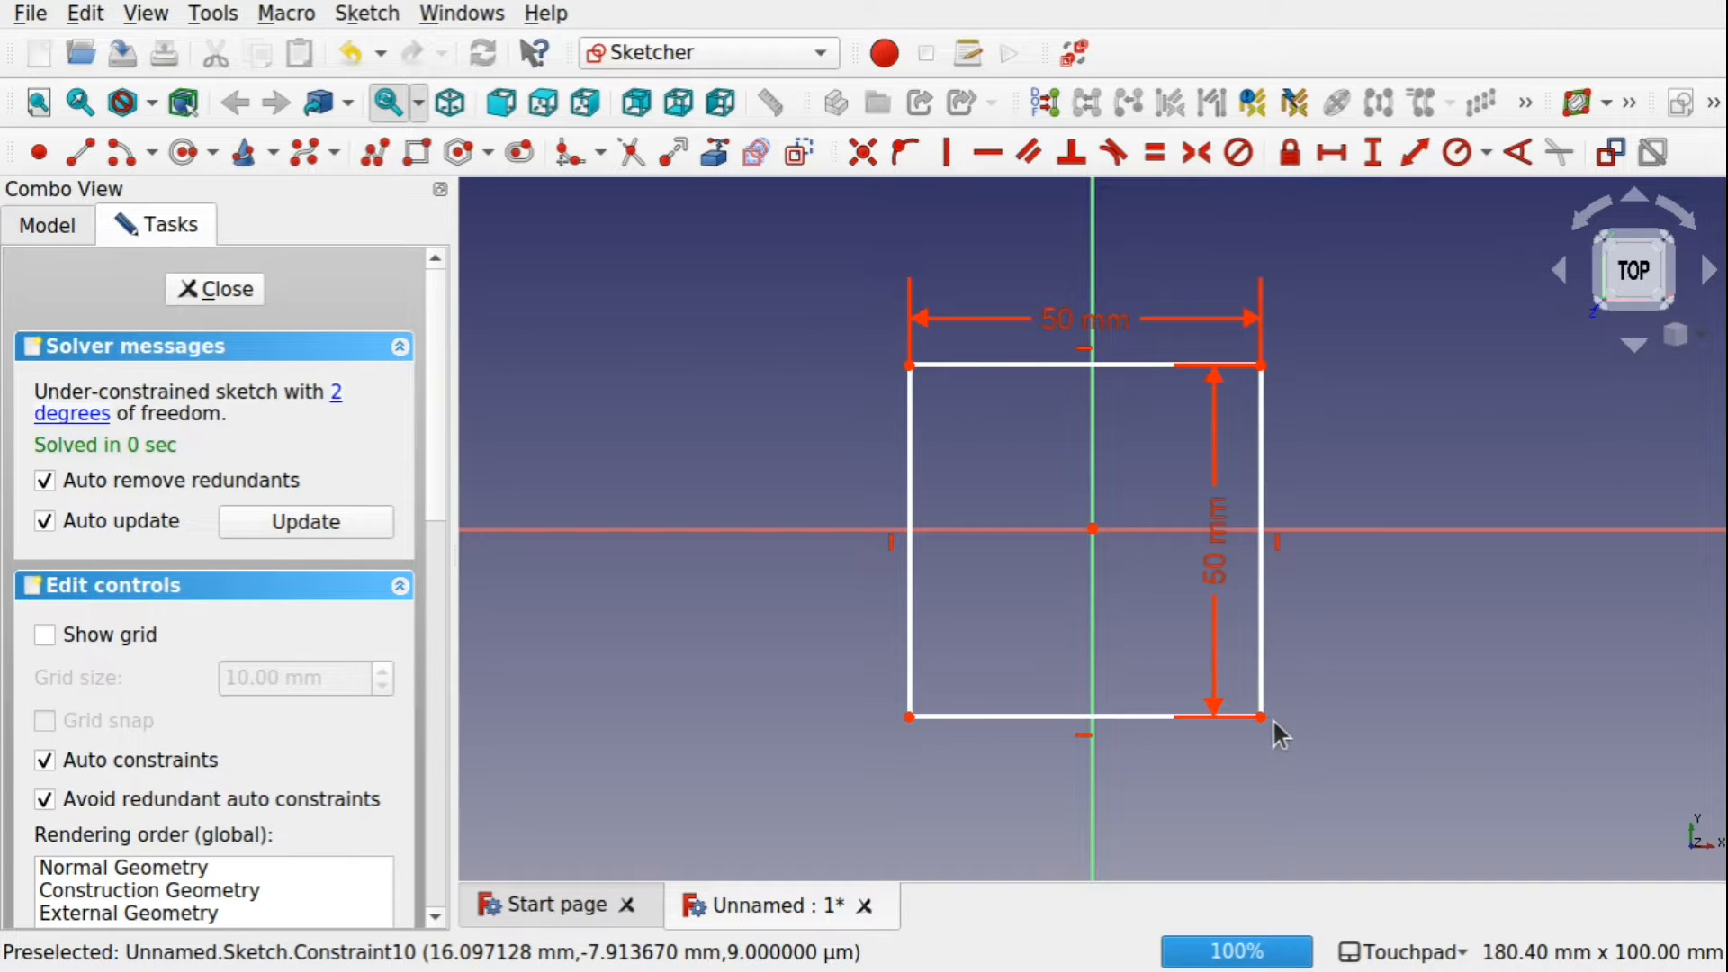
{"action": "mouse_move", "coordinate": [1262, 717]}
{"action": "left_mouse_down"}
{"action": "mouse_move", "coordinate": [1219, 672]}
{"action": "mouse_move", "coordinate": [1059, 771]}
{"action": "mouse_move", "coordinate": [1384, 732]}
{"action": "mouse_move", "coordinate": [992, 736]}
{"action": "mouse_move", "coordinate": [1301, 763]}
{"action": "left_mouse_up"}
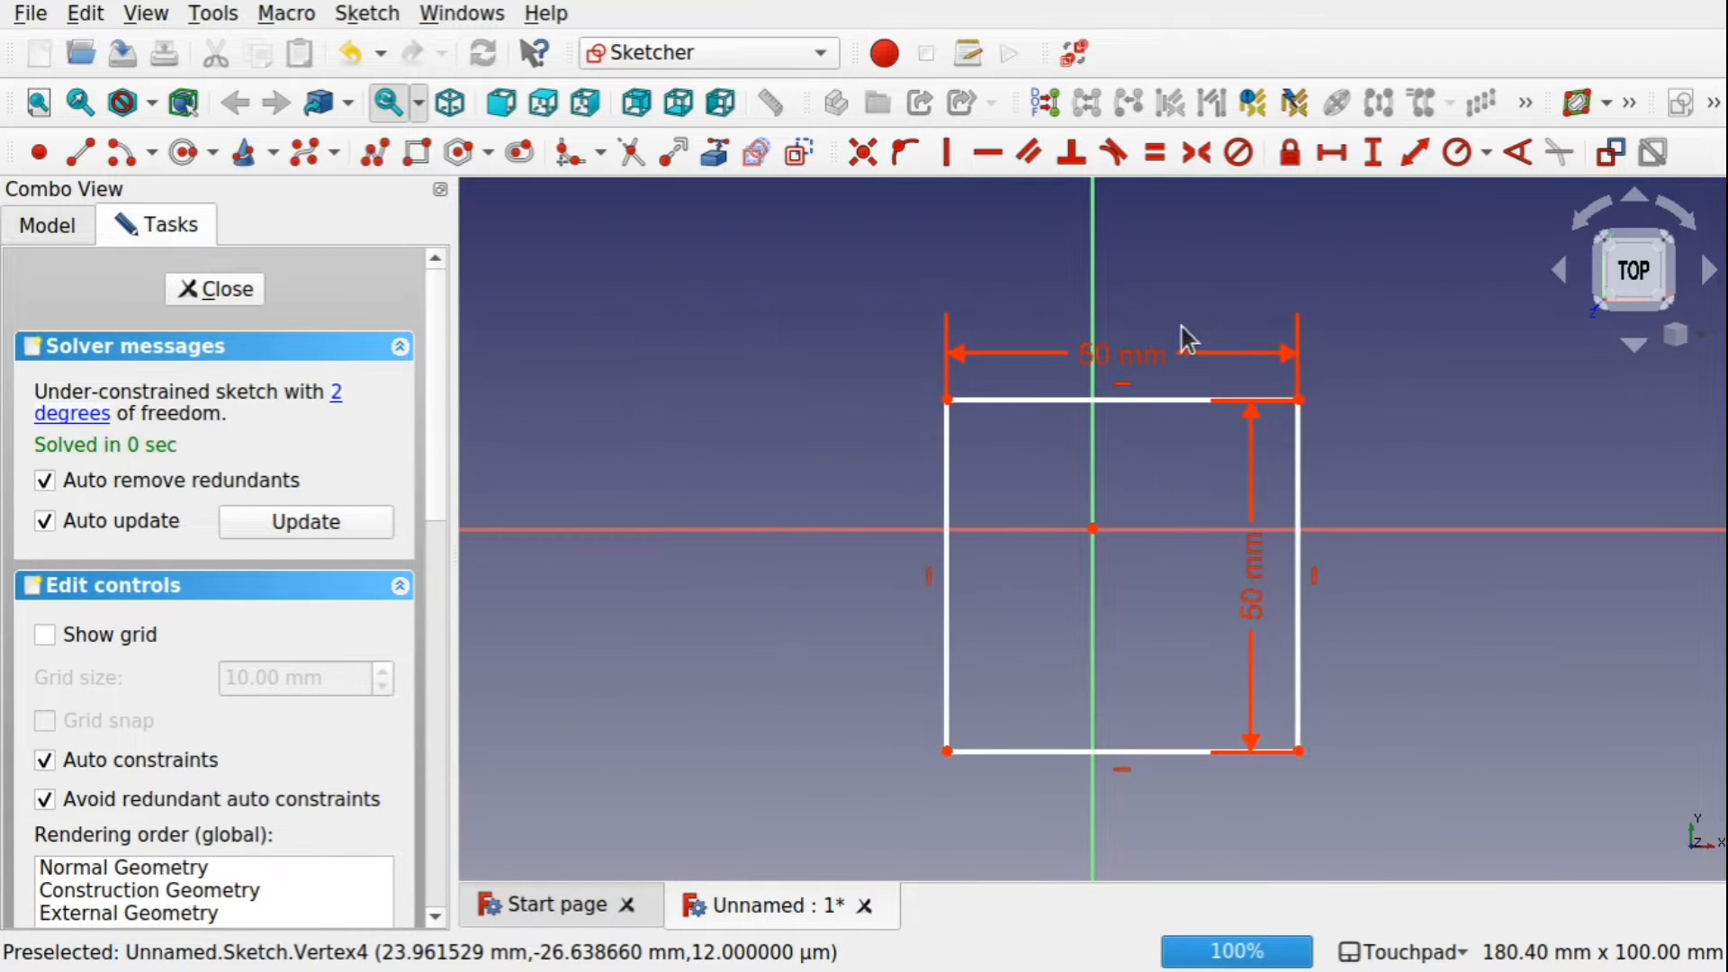
Replace the vertical 50 mm dimension with an equality constraint between the right and upper edges.
{"action": "left_click", "coordinate": [1248, 618]}
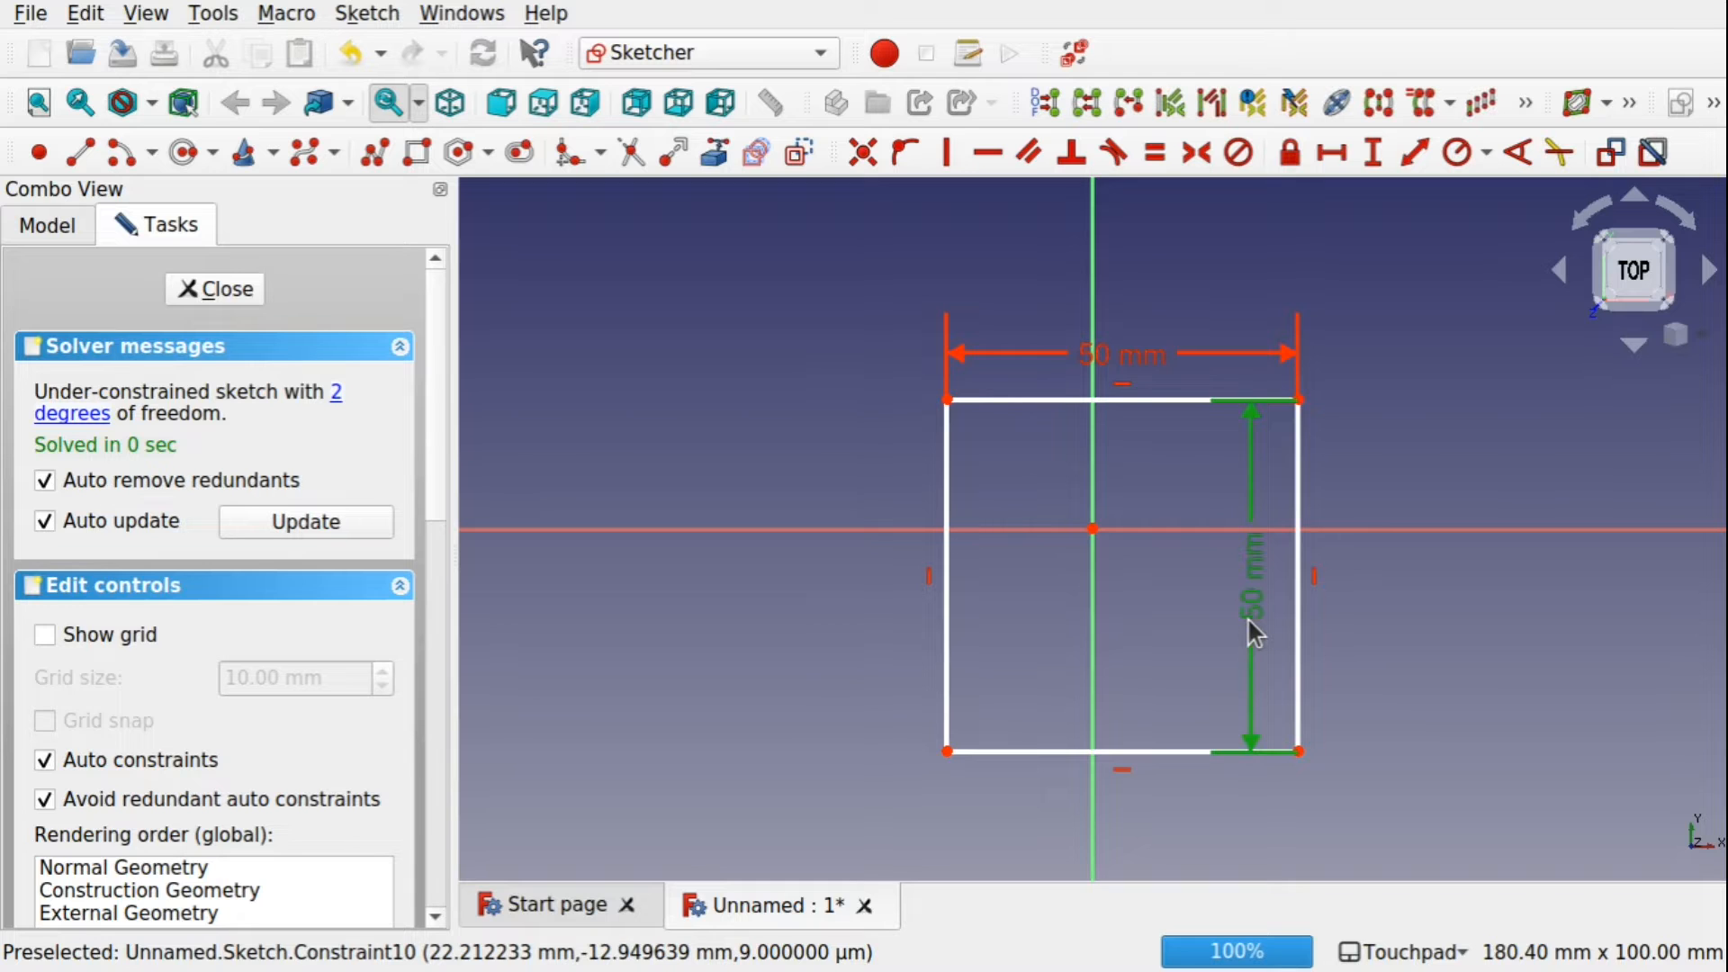
{"action": "key", "text": "Delete"}
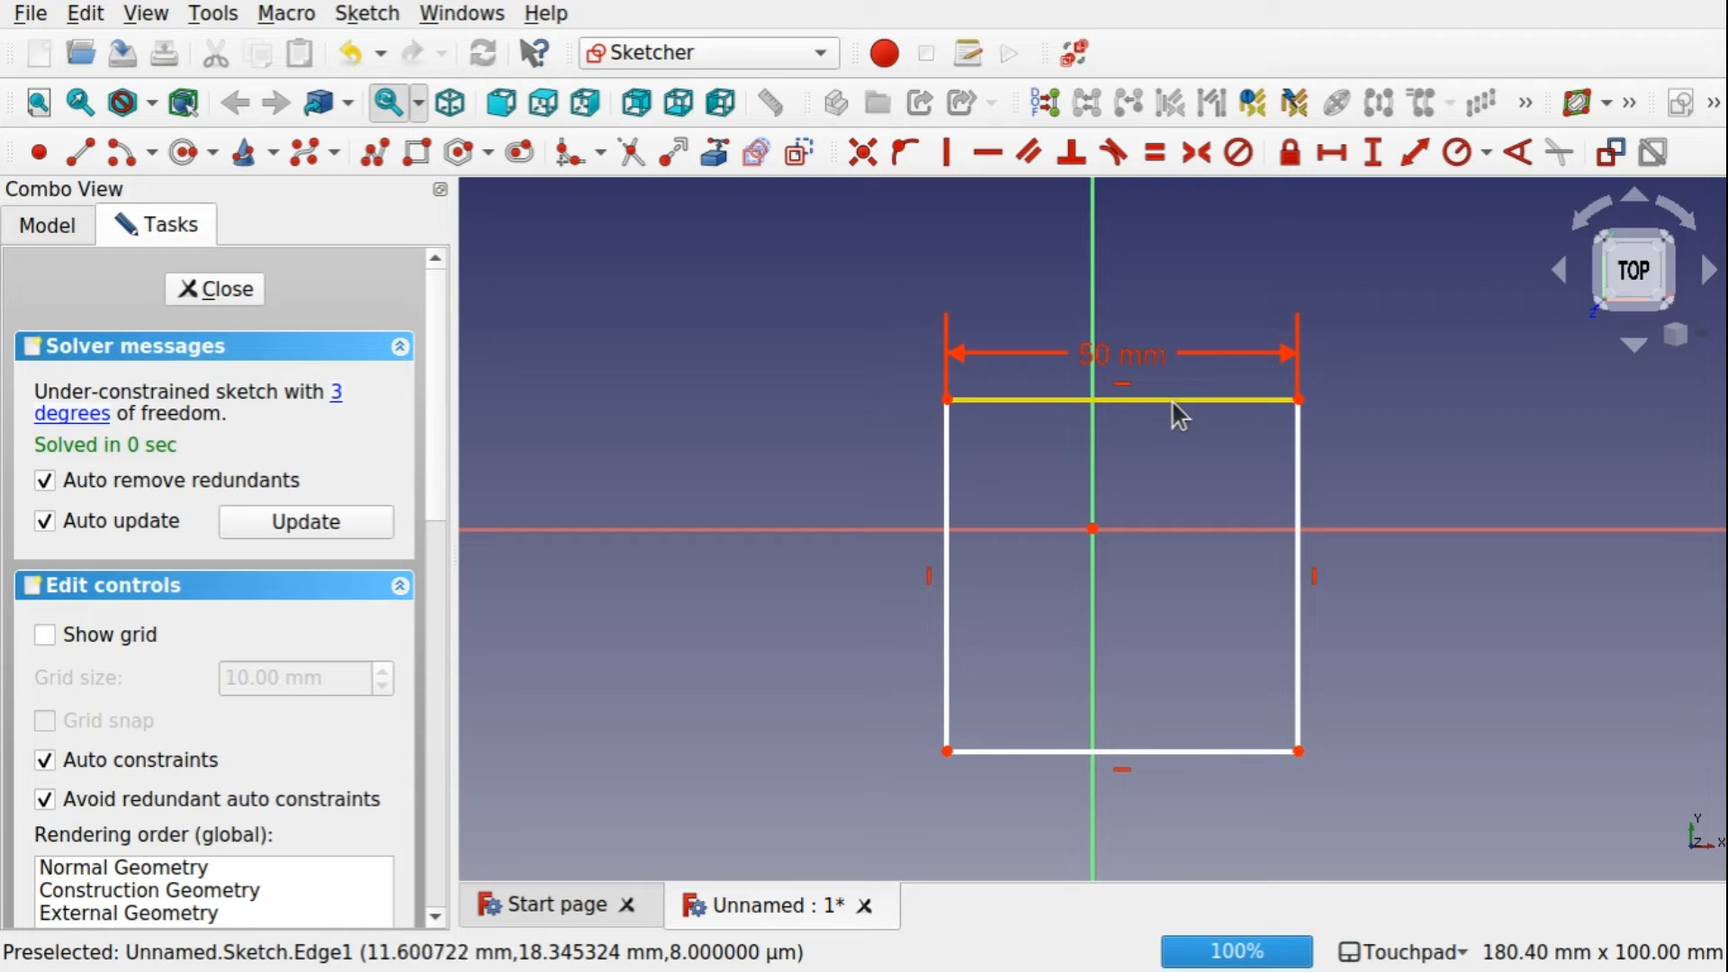
{"action": "left_click", "coordinate": [1299, 623]}
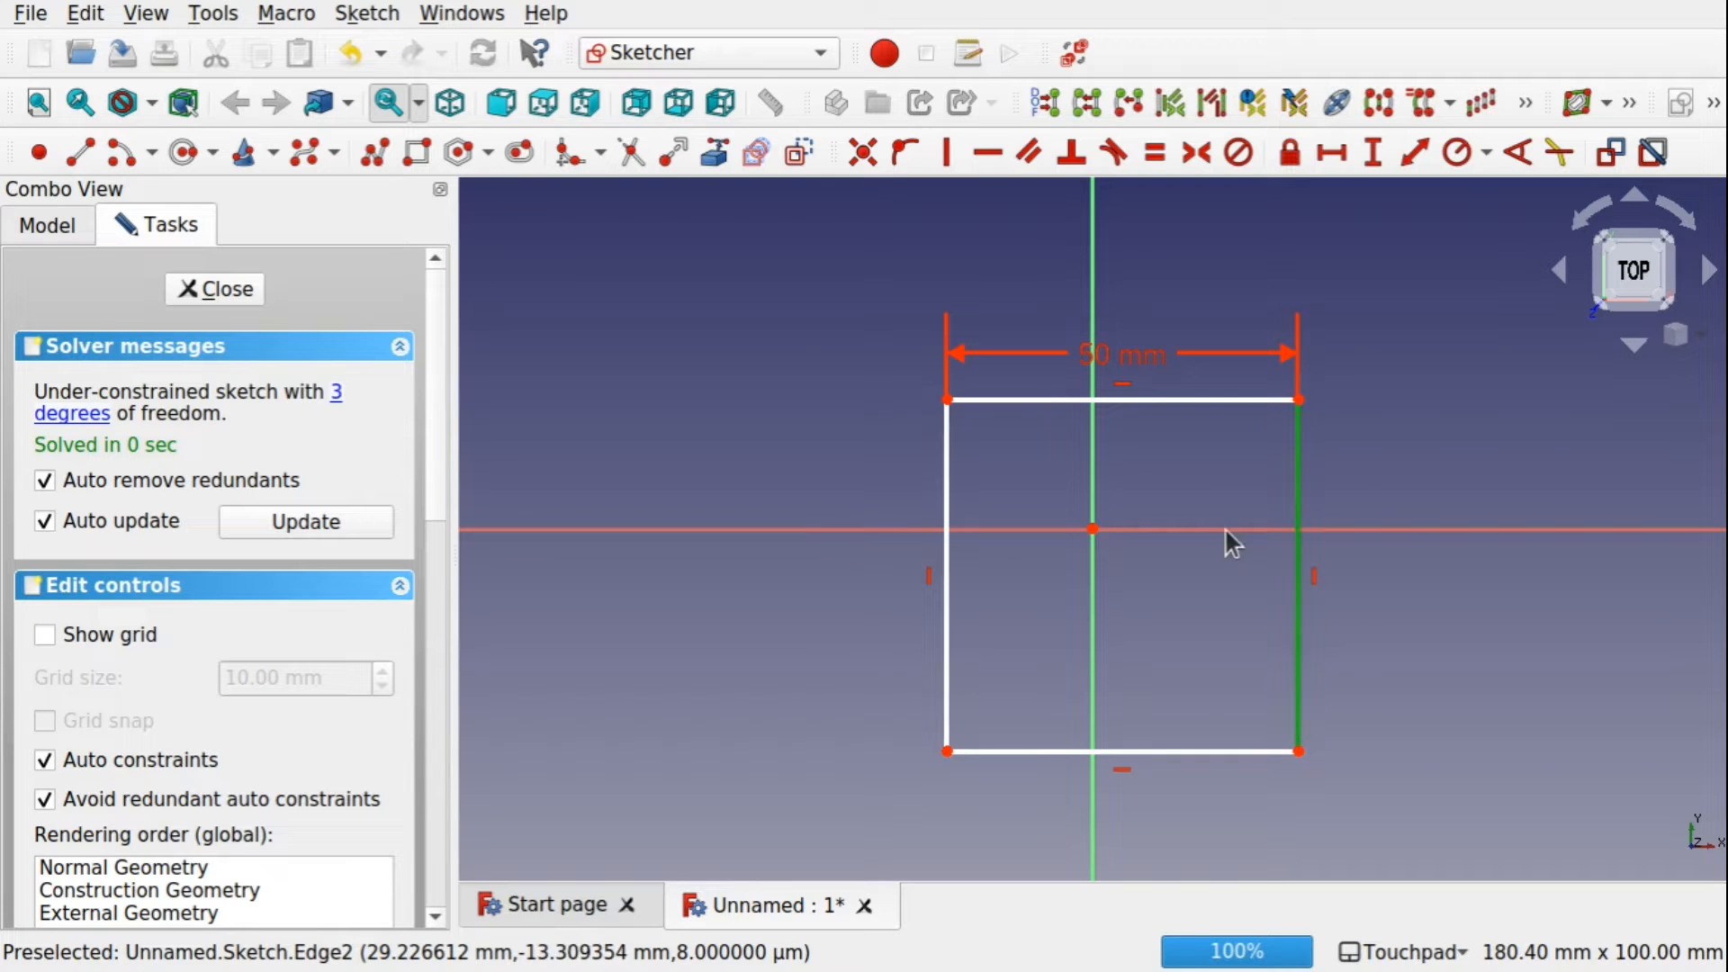
{"action": "left_click", "coordinate": [1186, 400]}
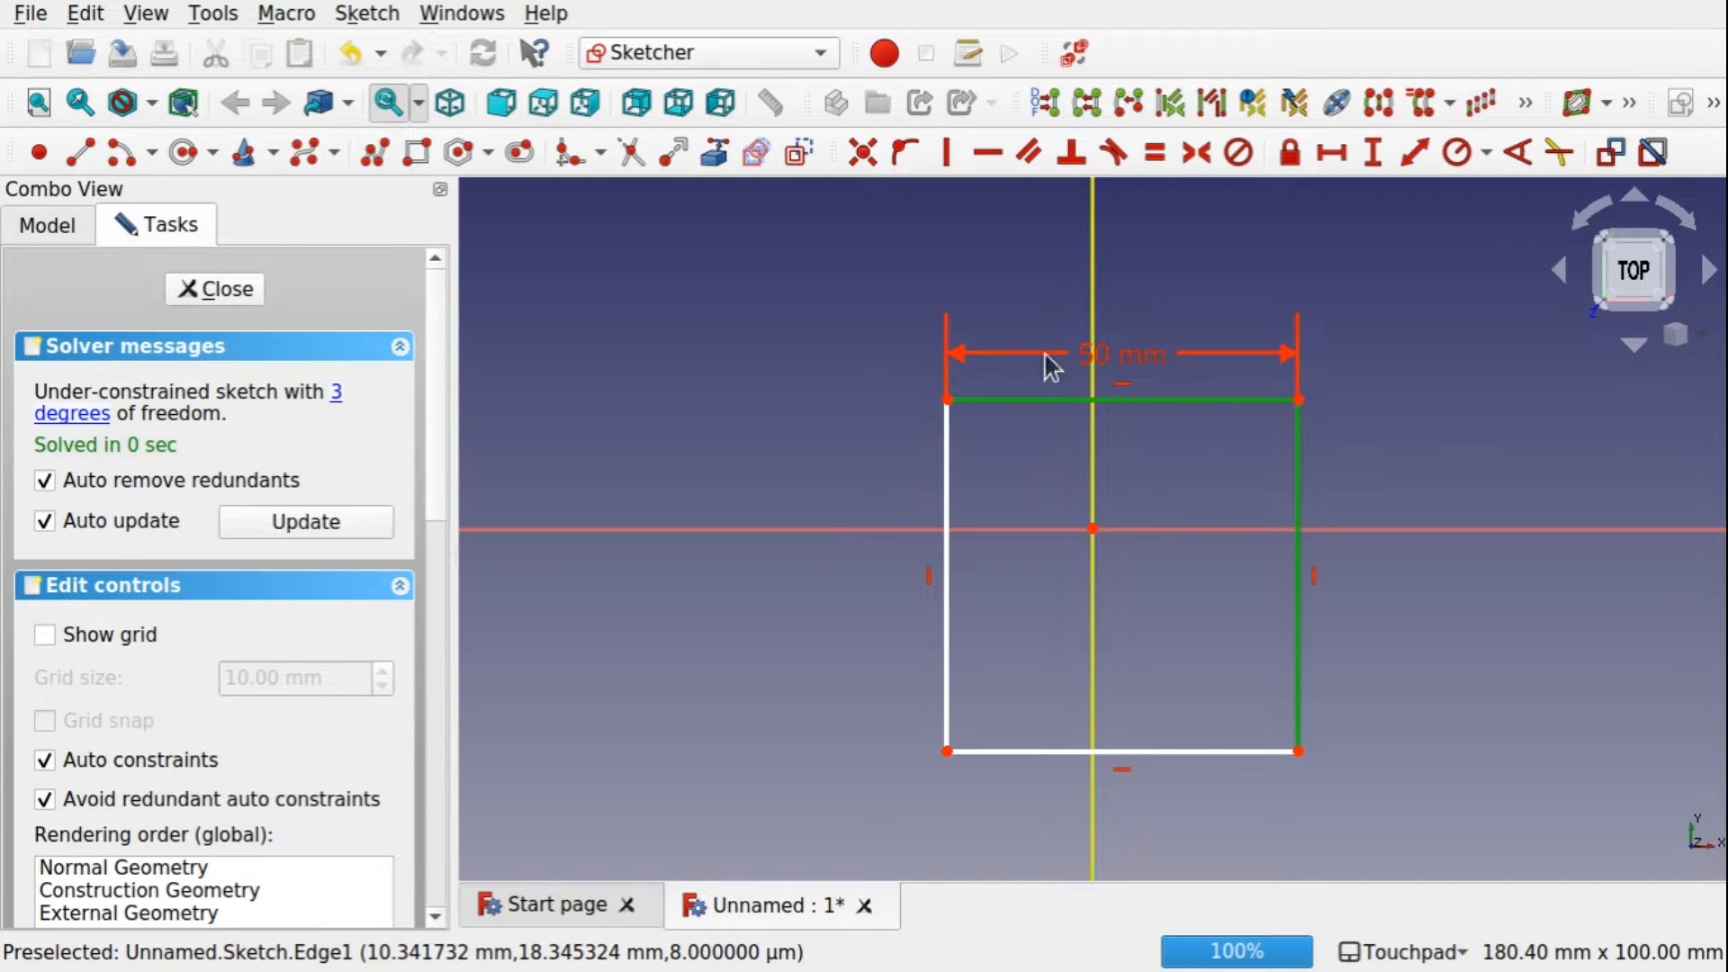
{"action": "left_click", "coordinate": [1153, 155]}
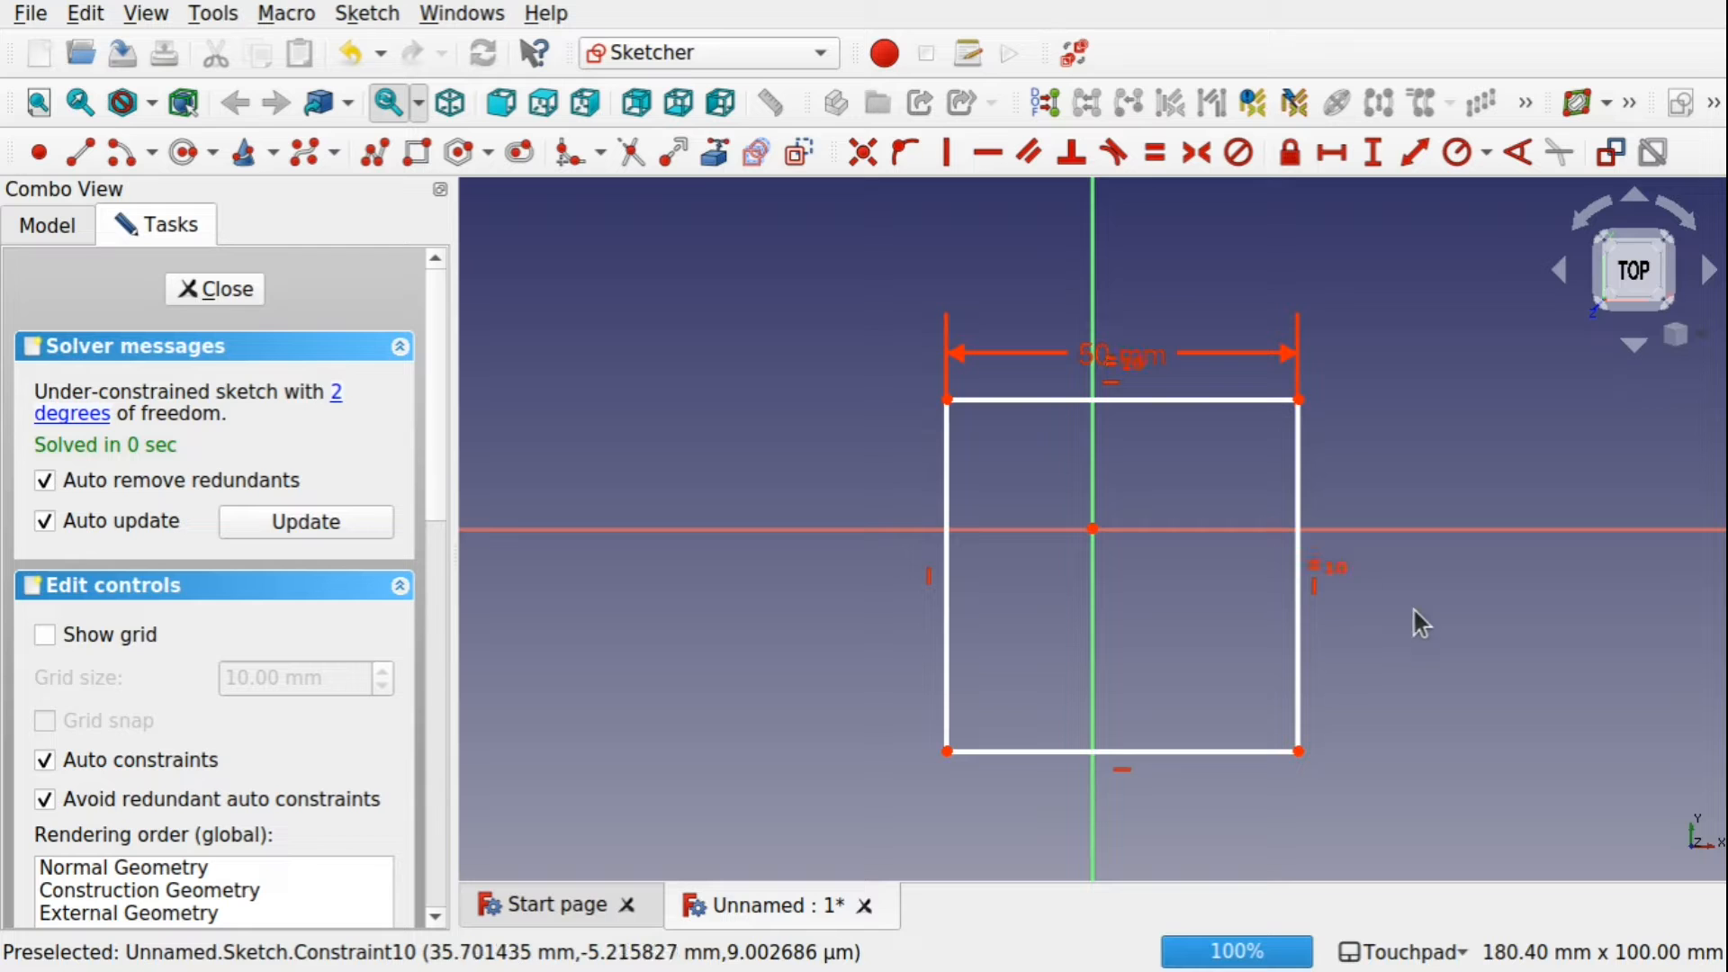
Select the equality constraint and move the horizontal 50 mm dimension well above the upper edge, clear of the other constraint symbols.
{"action": "left_click", "coordinate": [1342, 567]}
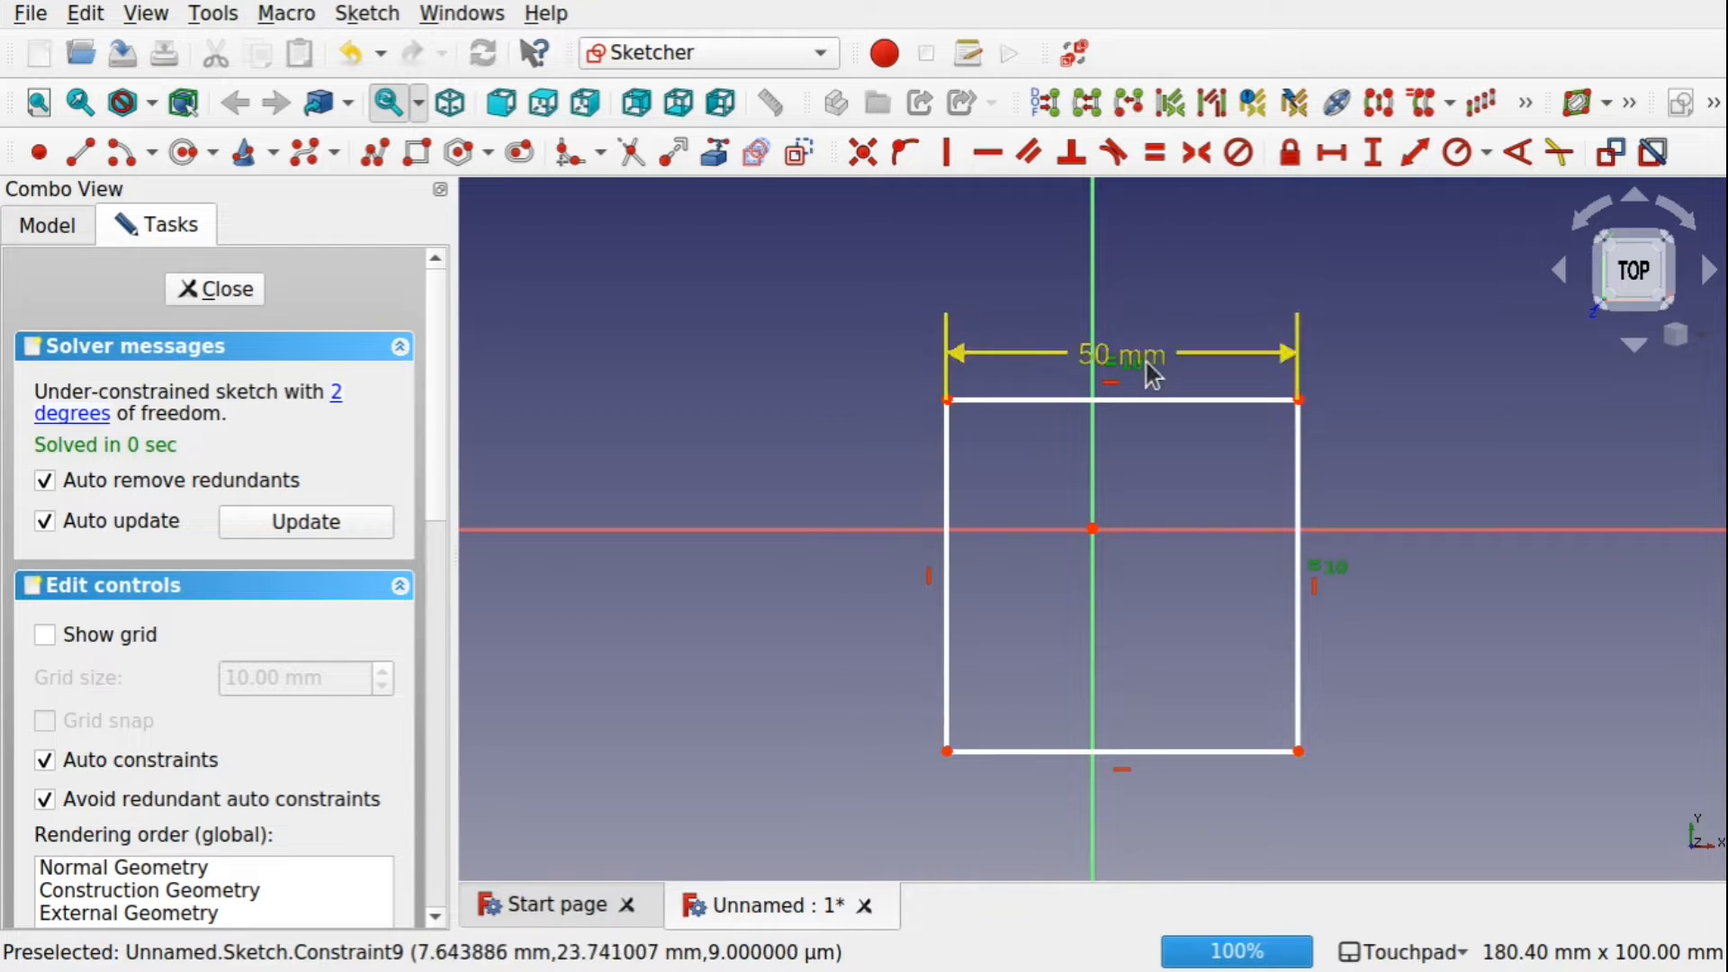
{"action": "left_click_drag", "start_coordinate": [1136, 364], "coordinate": [1136, 344]}
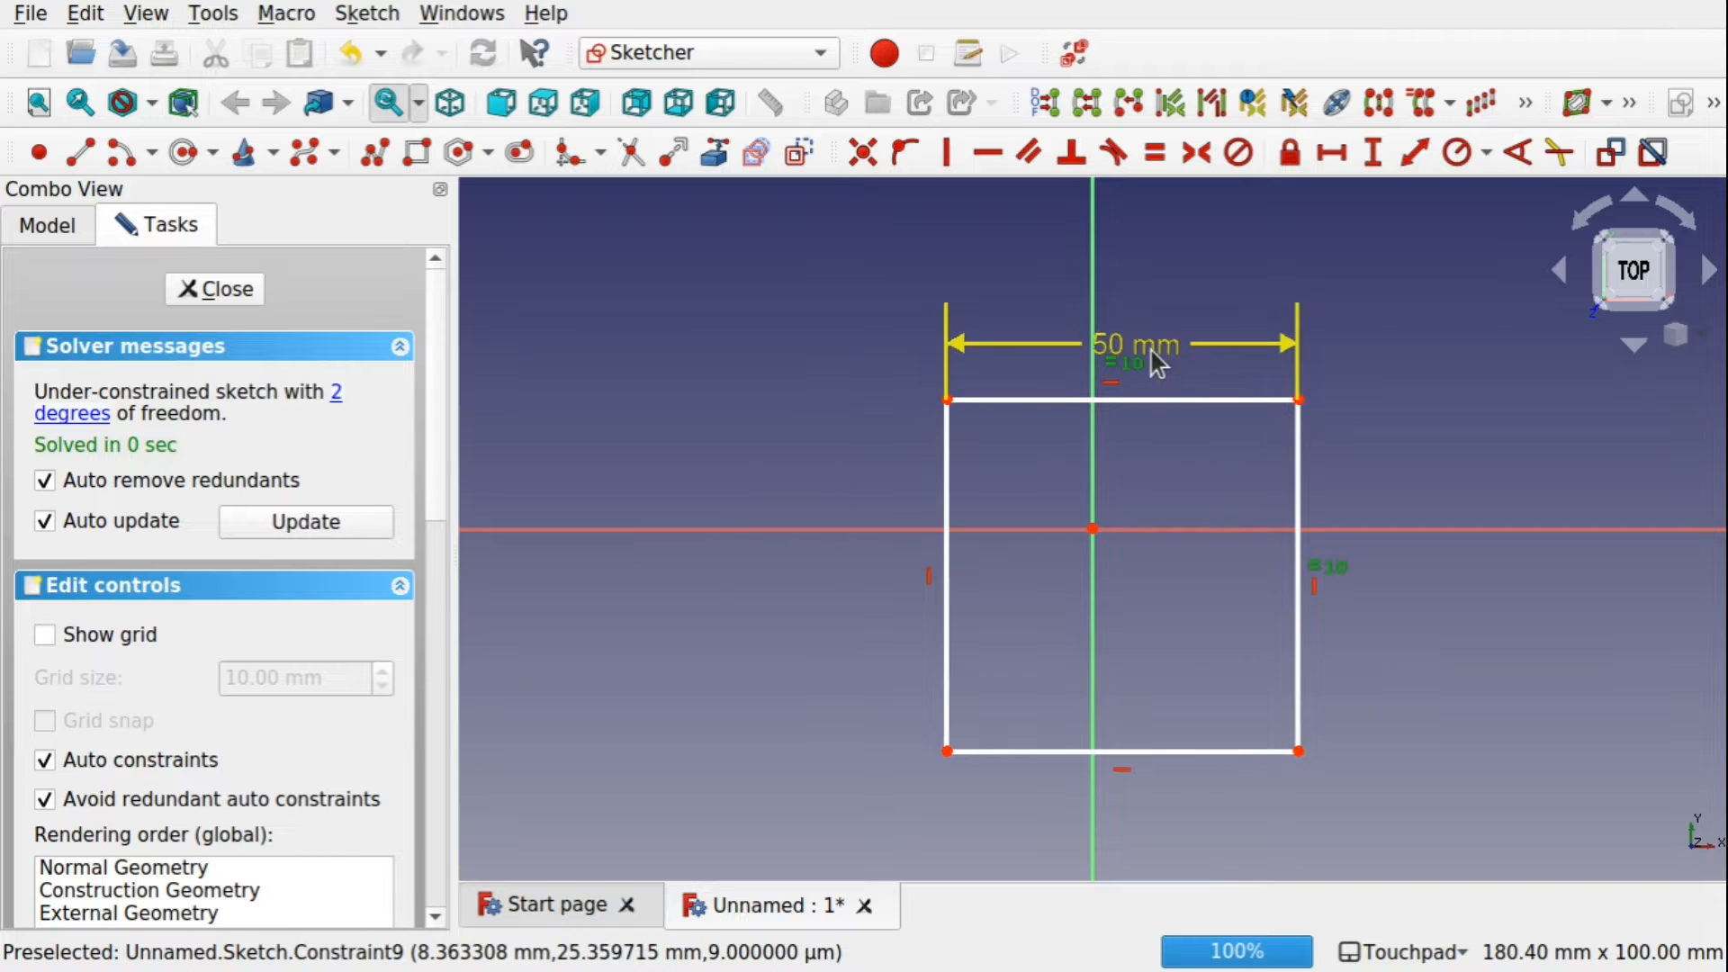
{"action": "left_click_drag", "start_coordinate": [1151, 348], "coordinate": [1138, 227]}
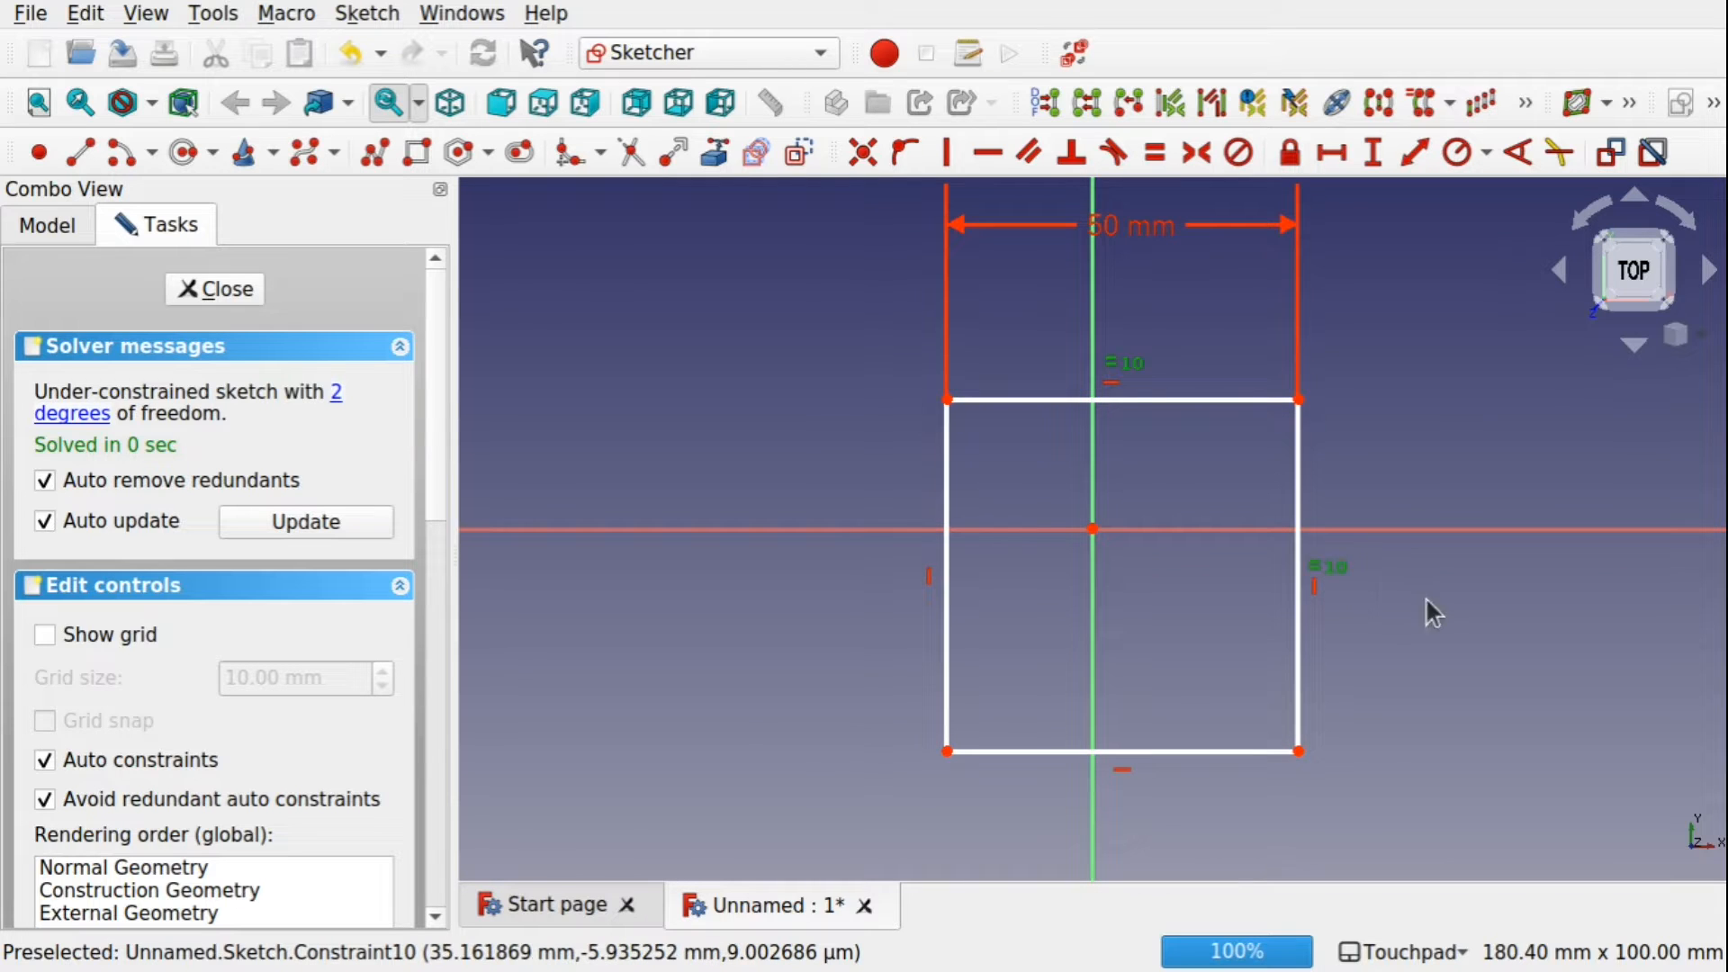
{"action": "left_click", "coordinate": [1339, 583]}
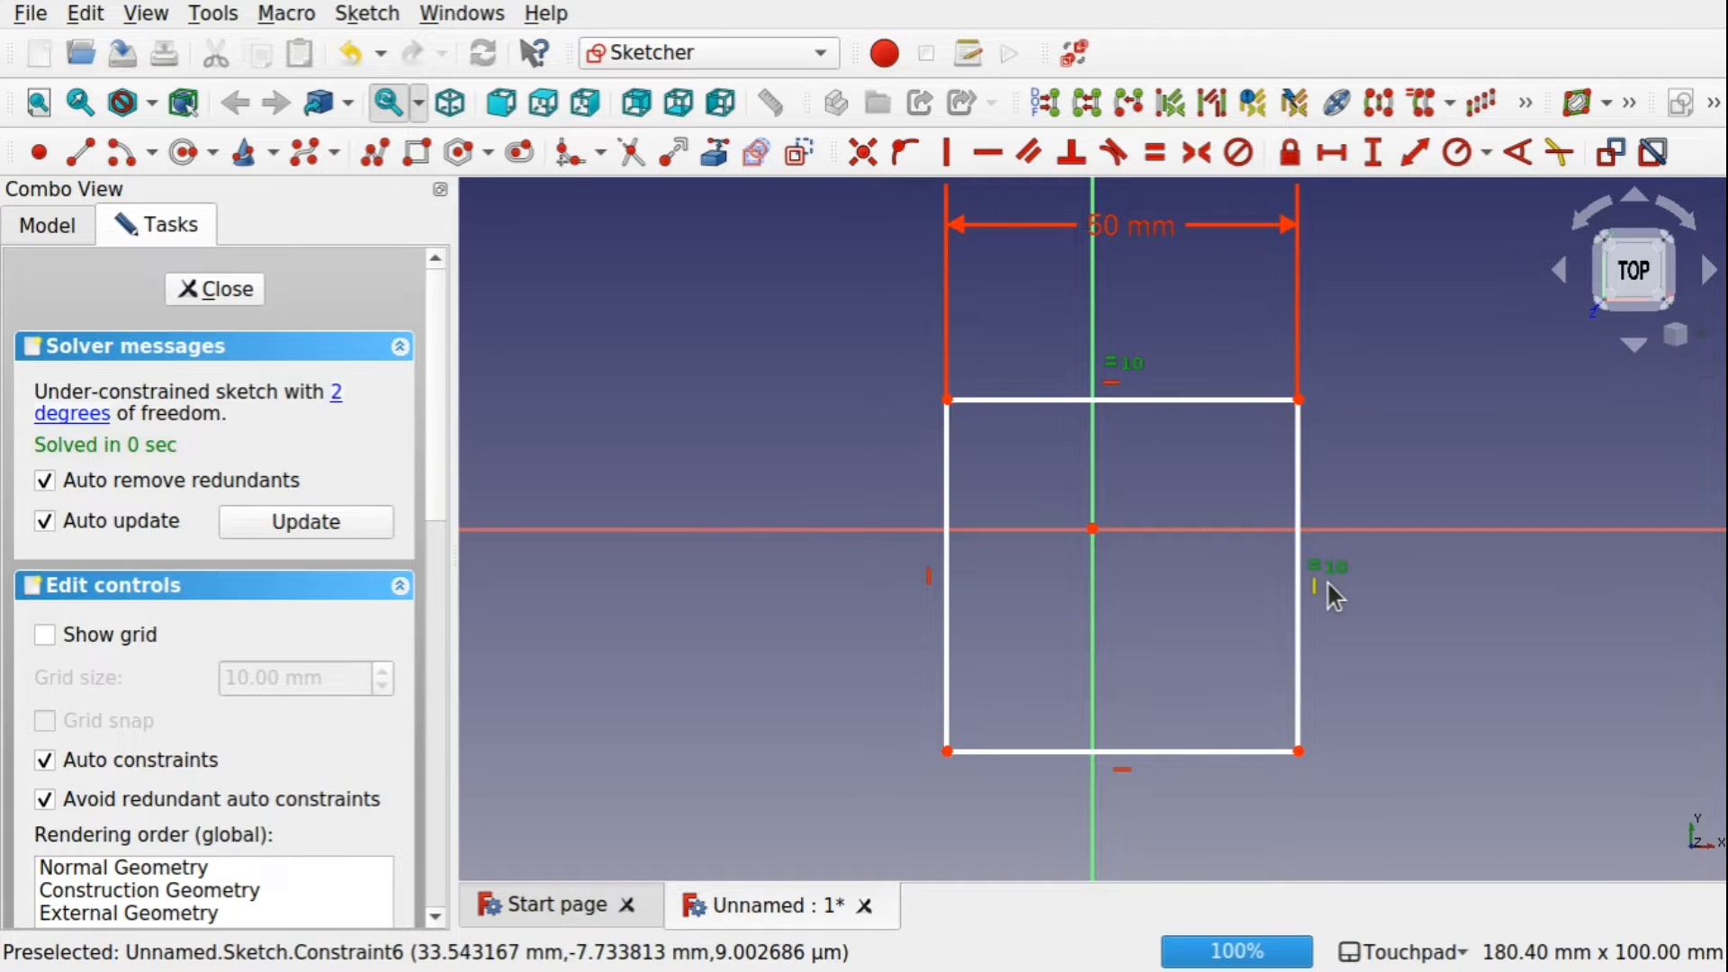
Select the horizontal 50 mm dimension and filter the sketch's constraint list to Datums.
{"action": "left_click", "coordinate": [1138, 235]}
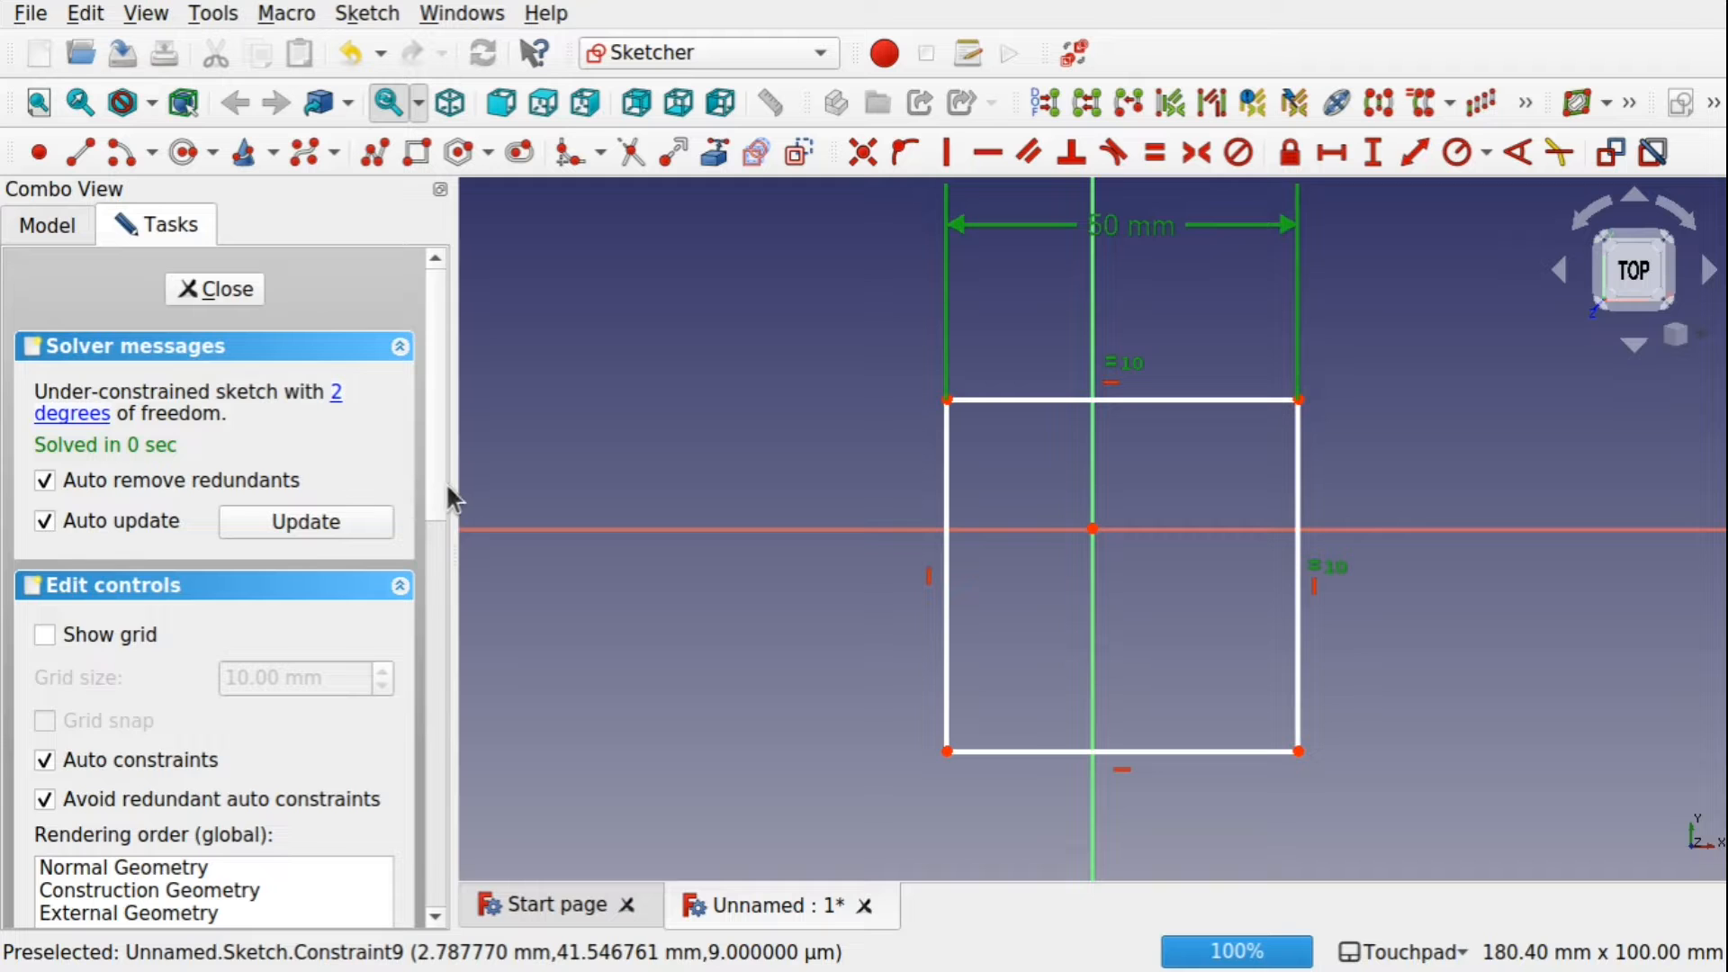
{"action": "left_click_drag", "start_coordinate": [441, 483], "coordinate": [439, 751]}
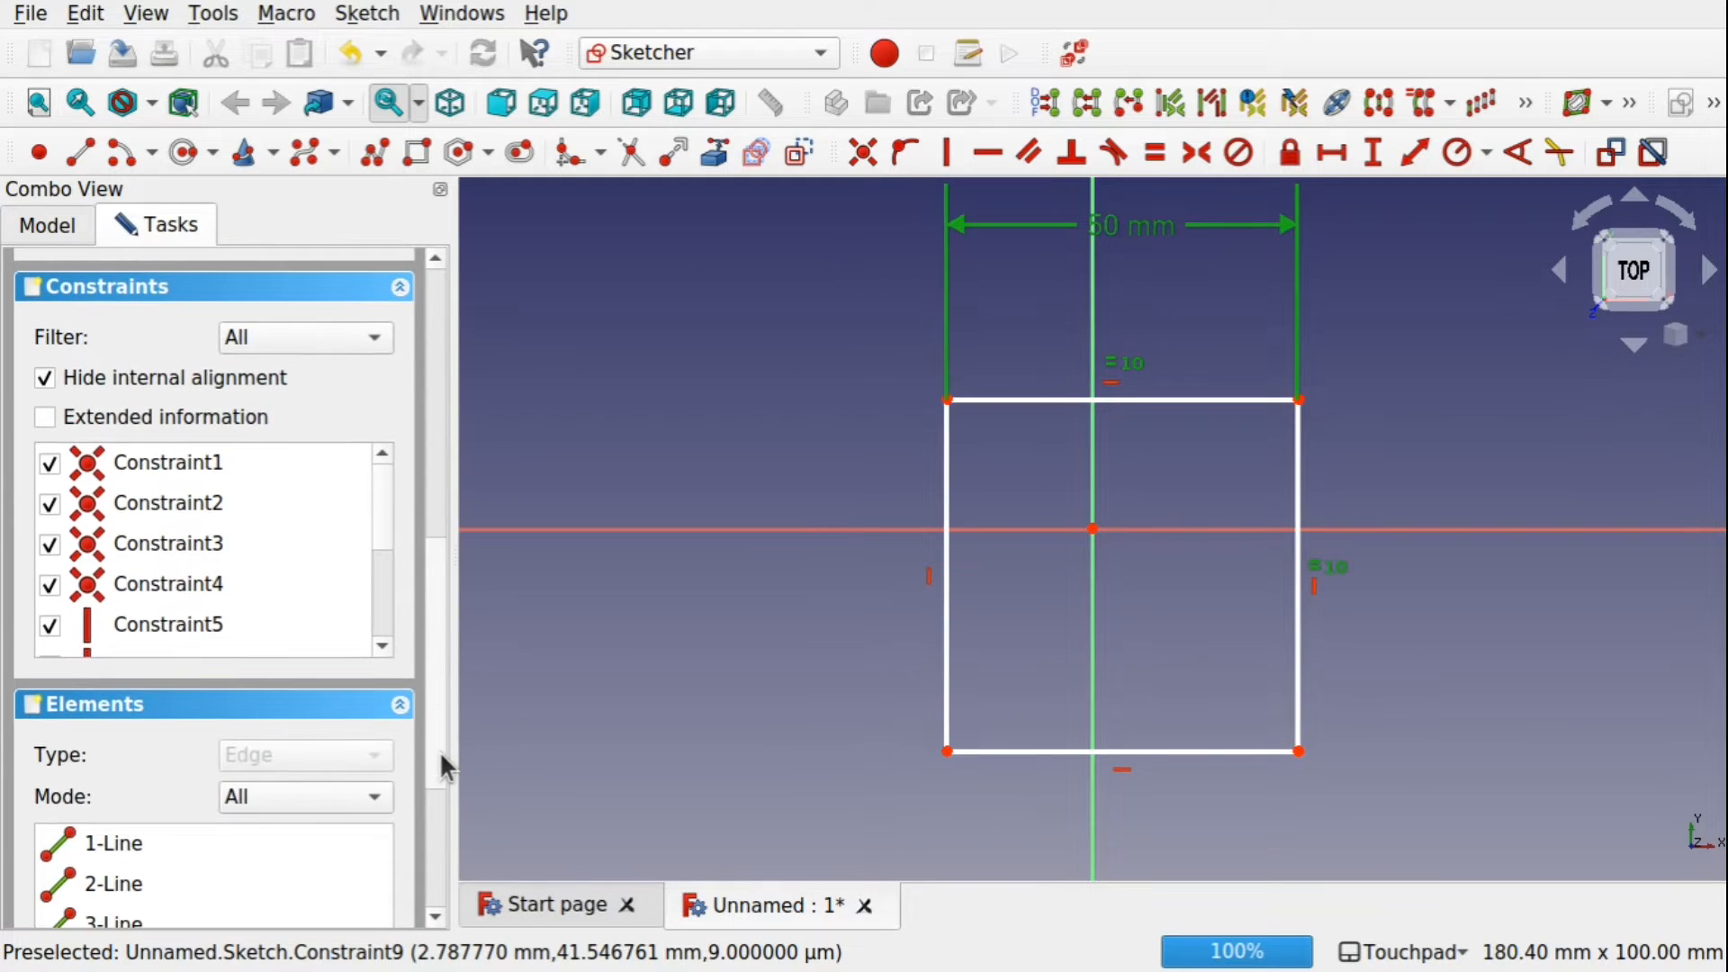
{"action": "left_click_drag", "start_coordinate": [376, 504], "coordinate": [391, 628]}
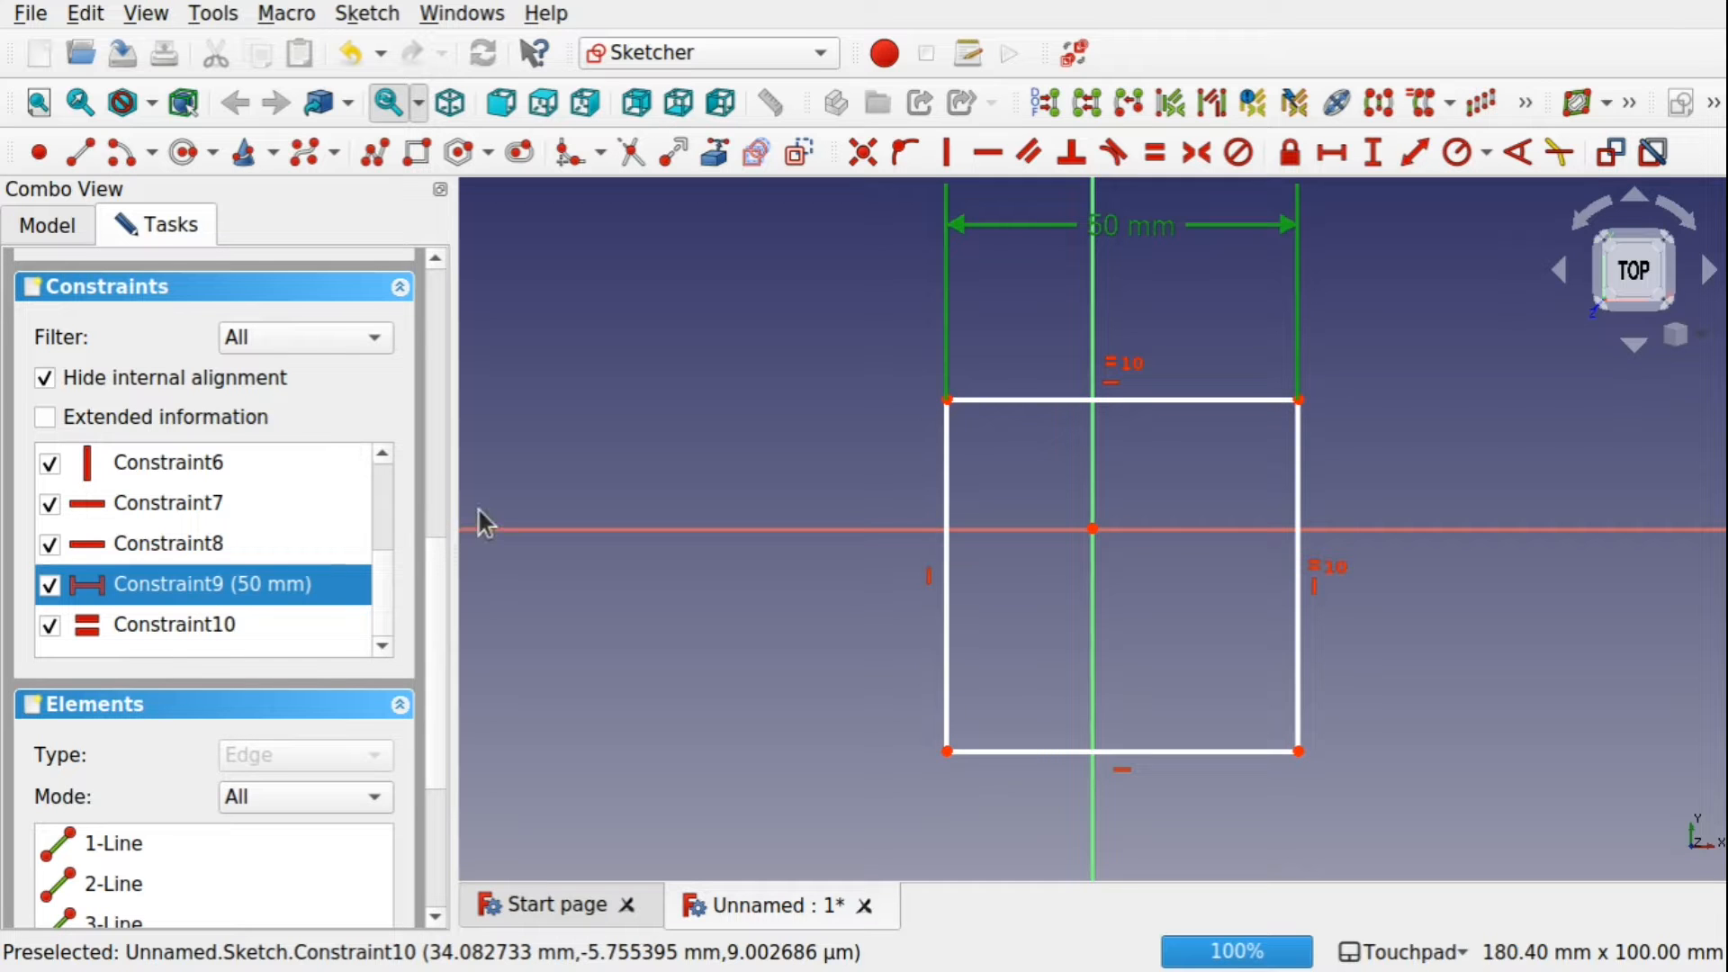
{"action": "left_click", "coordinate": [306, 342]}
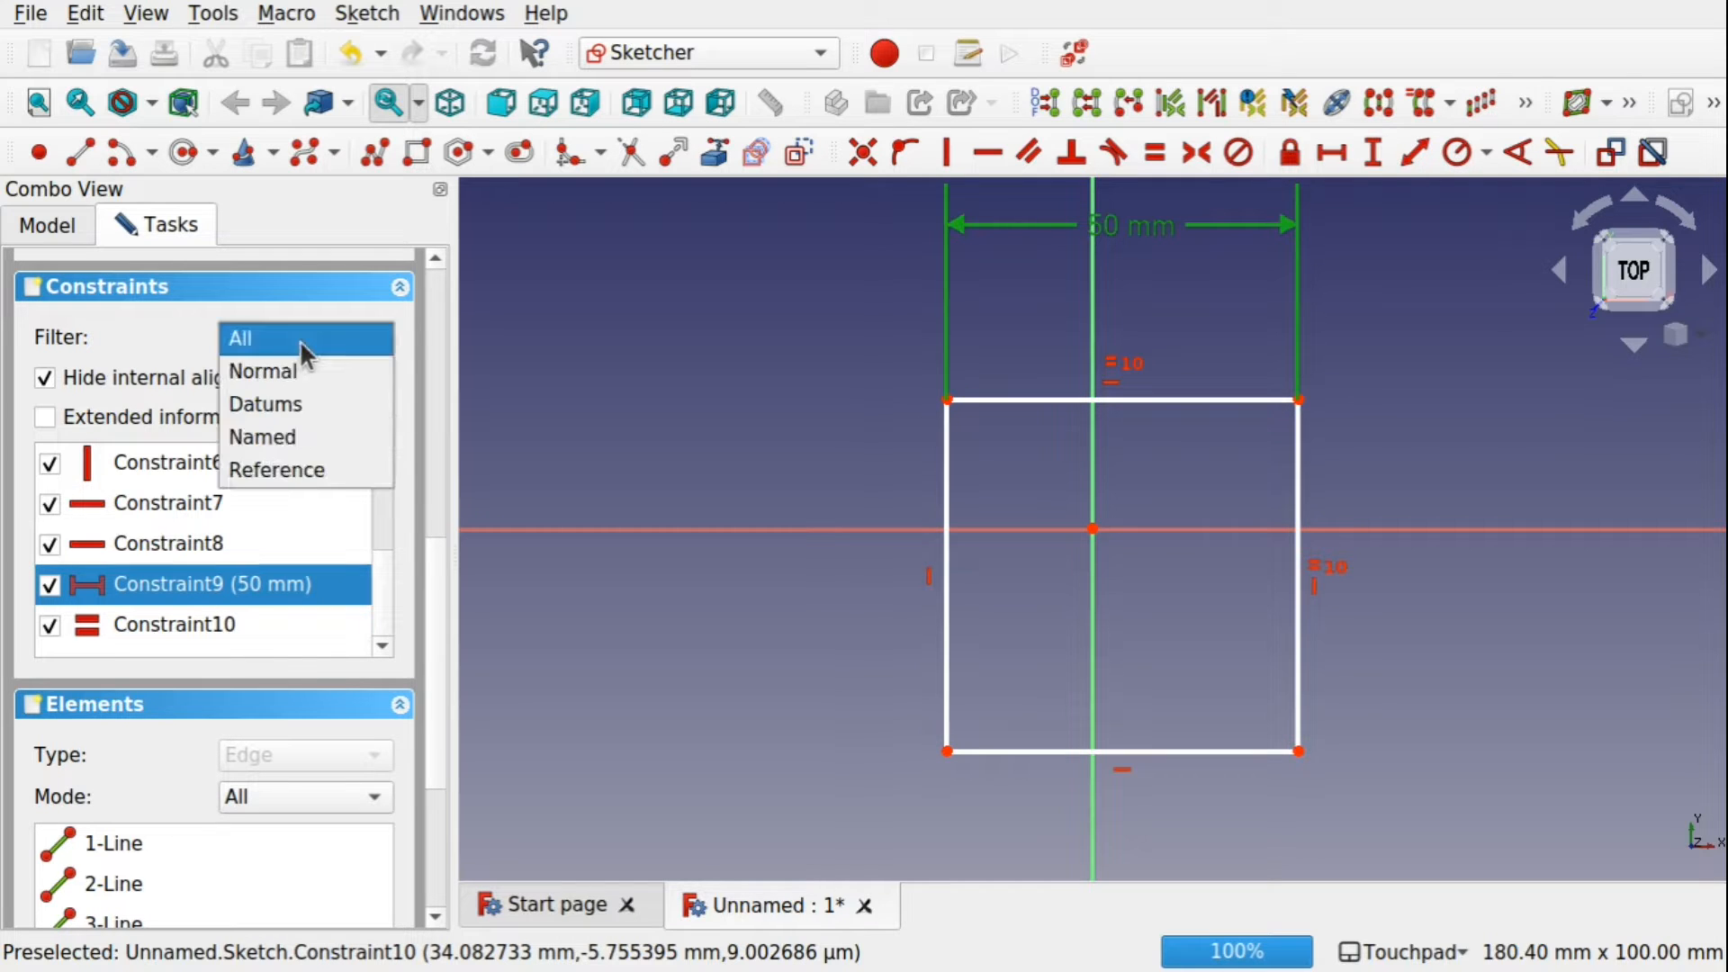
{"action": "left_click", "coordinate": [301, 401]}
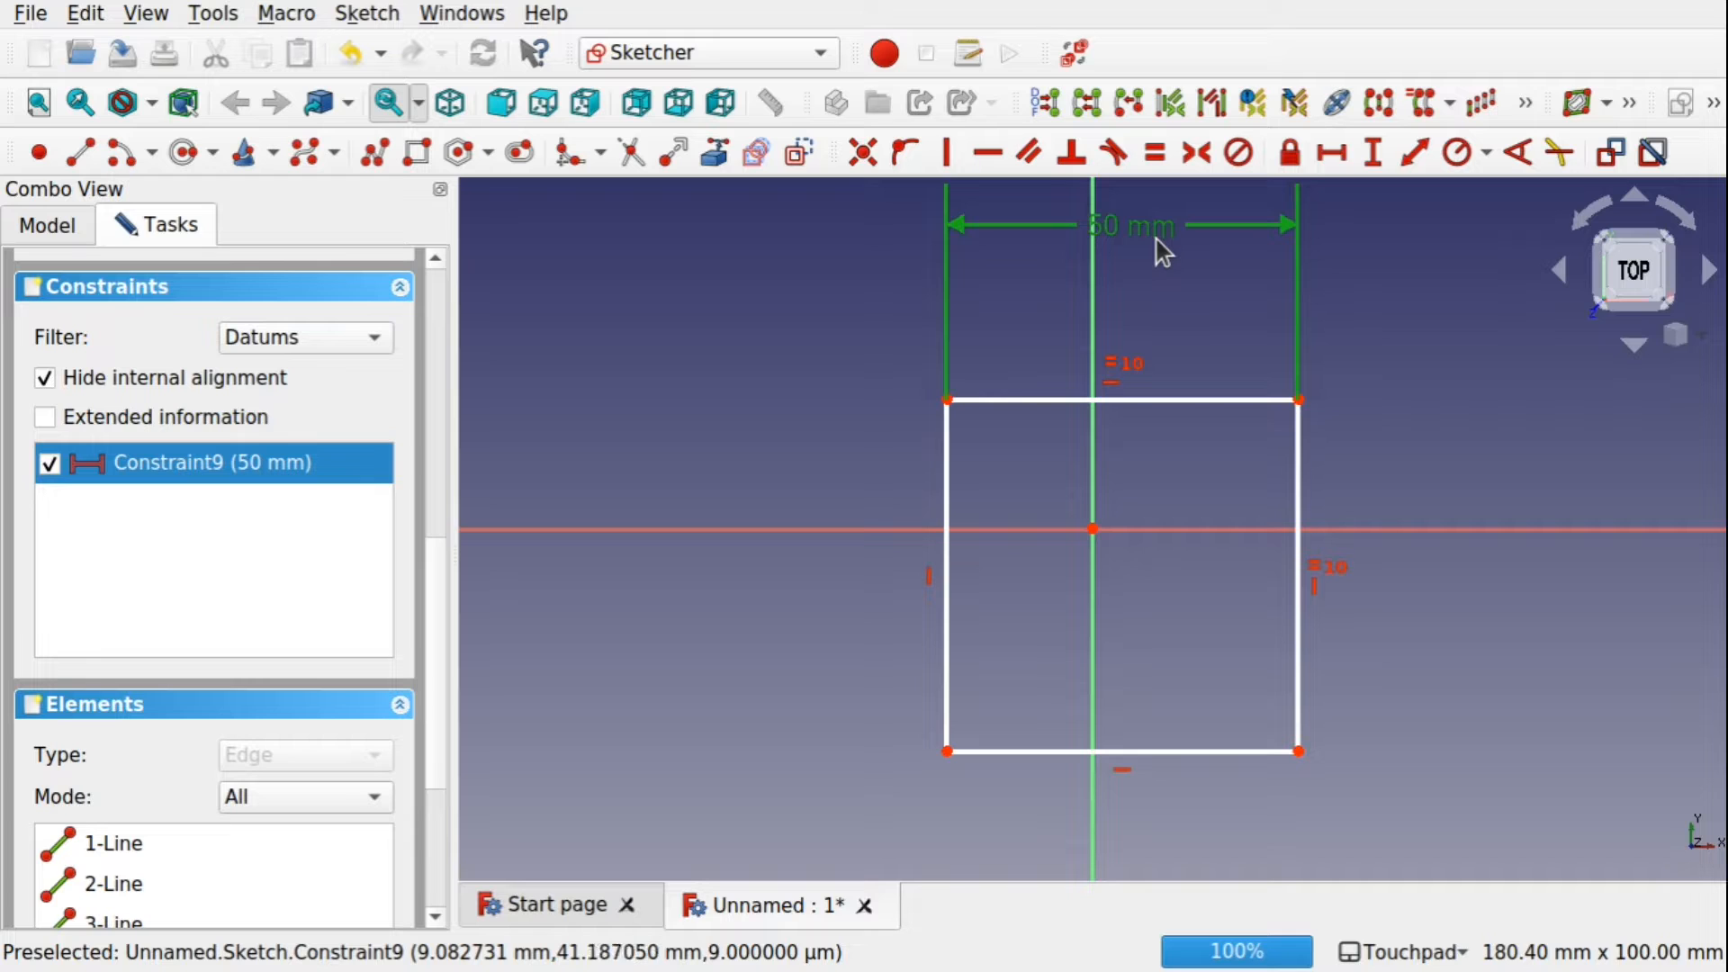
Select and deselect the 50 mm constraint in the filtered list to locate its dimension in the sketch.
{"action": "left_click", "coordinate": [267, 521]}
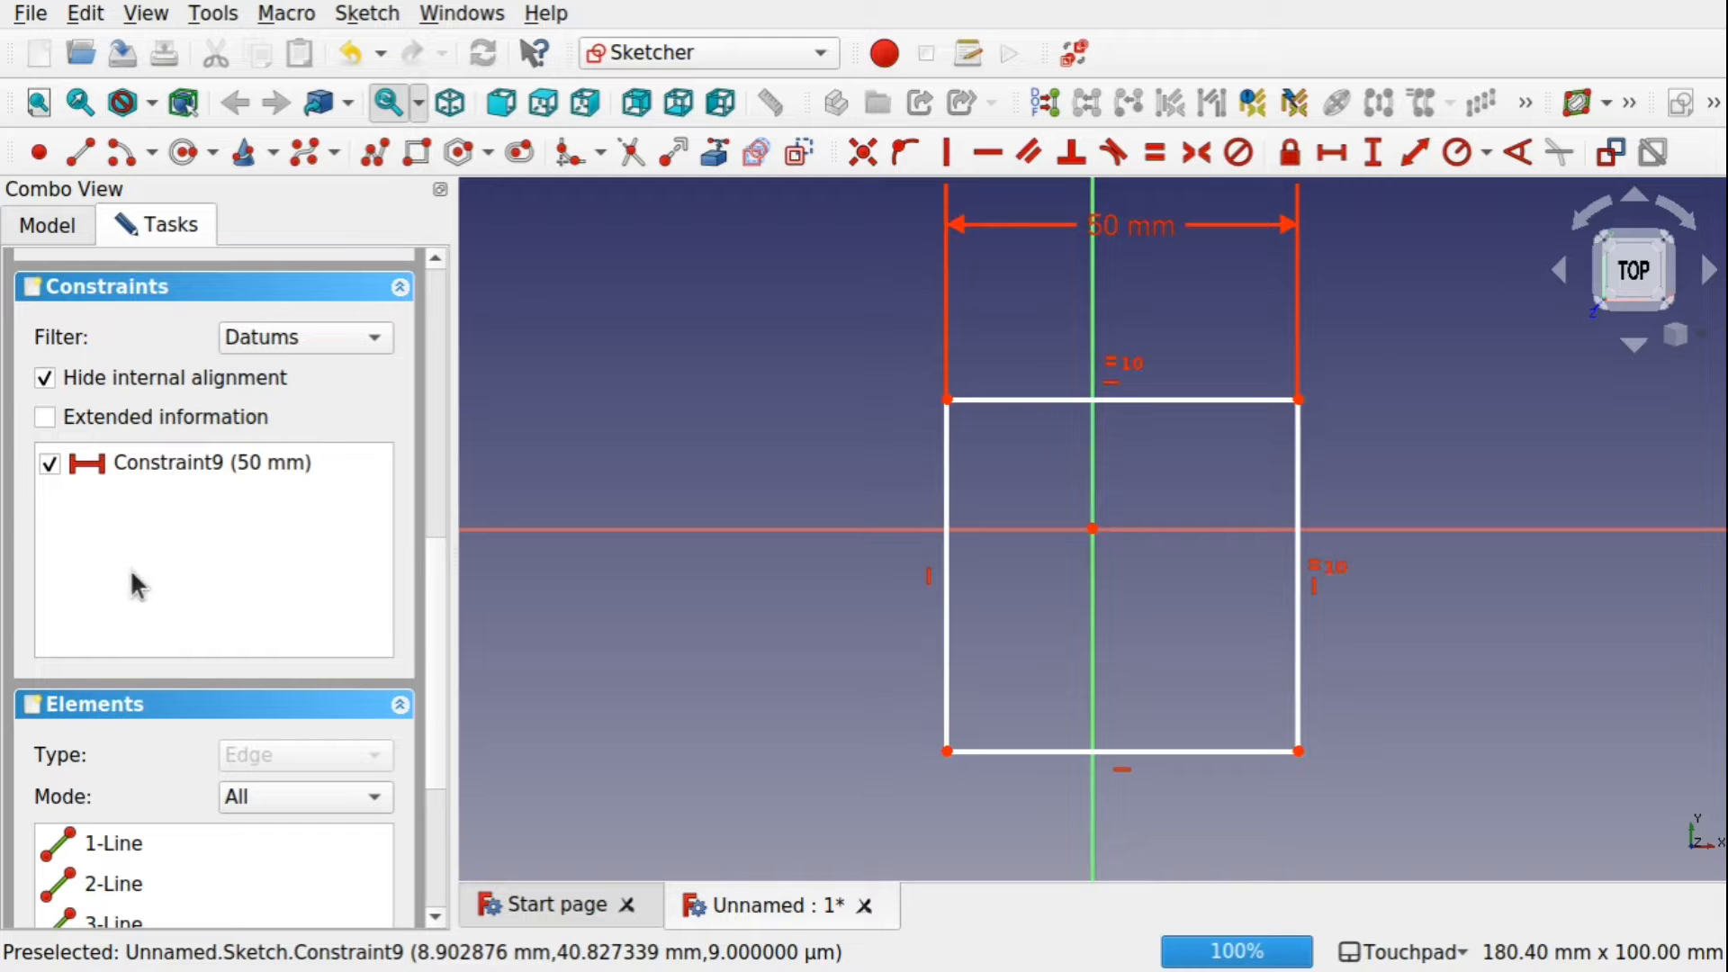
{"action": "left_click", "coordinate": [174, 462]}
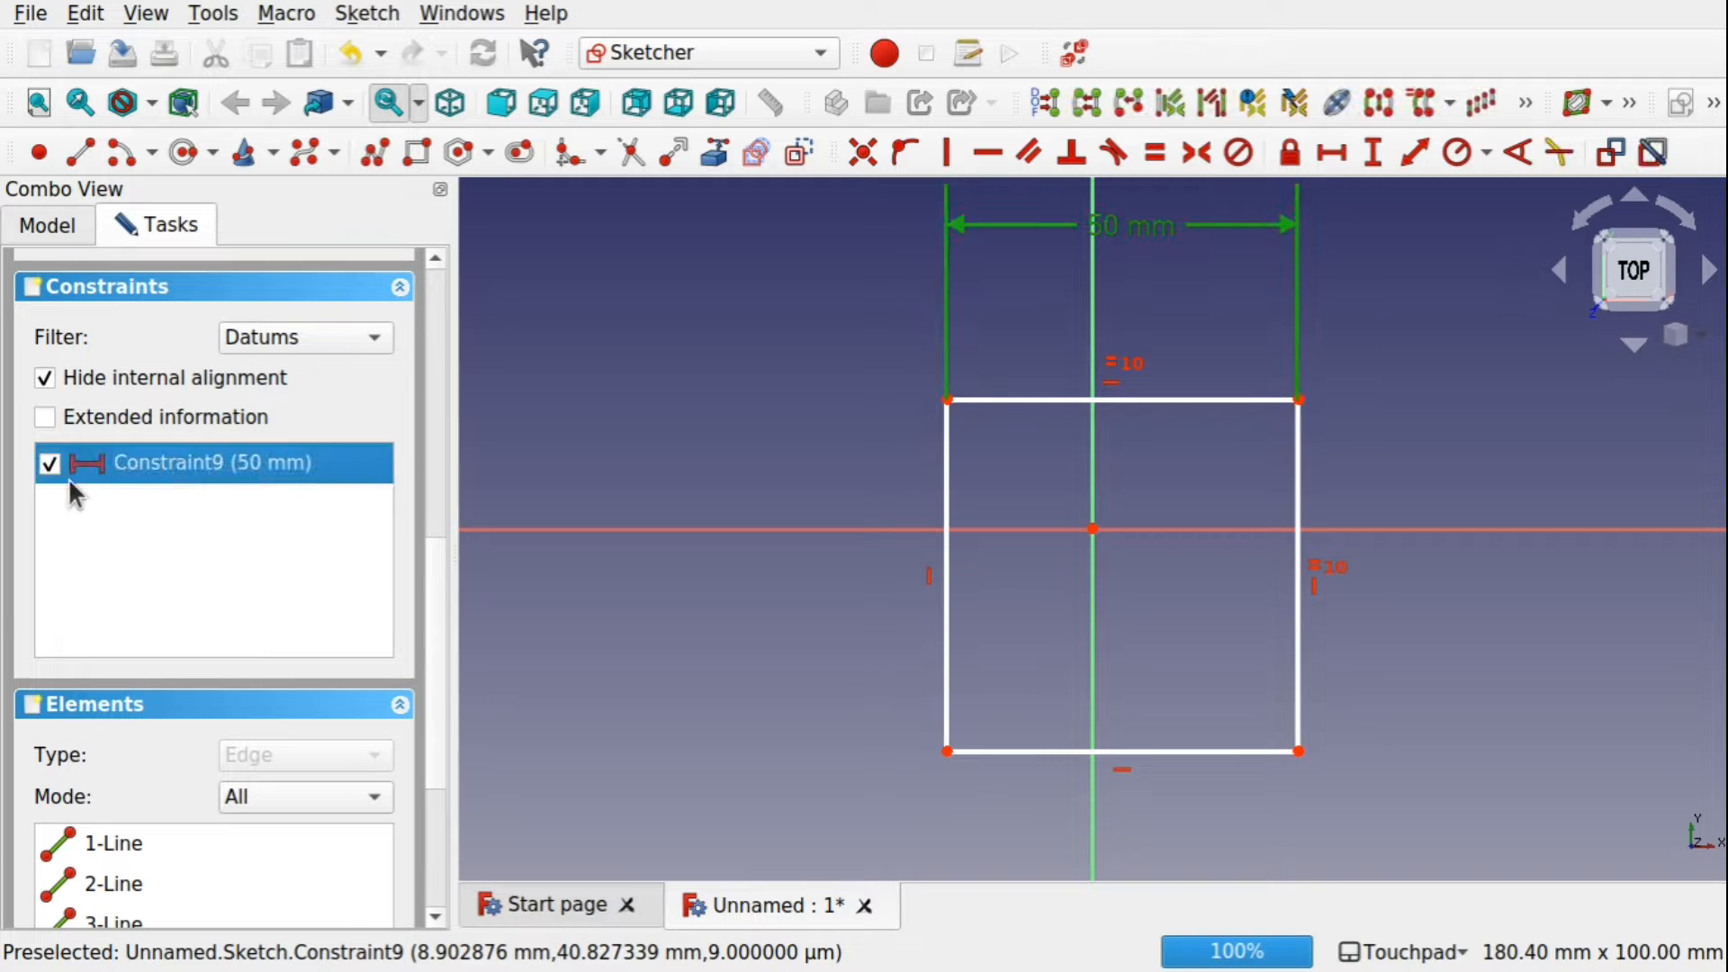
{"action": "left_click", "coordinate": [263, 556]}
{"action": "left_click", "coordinate": [206, 470]}
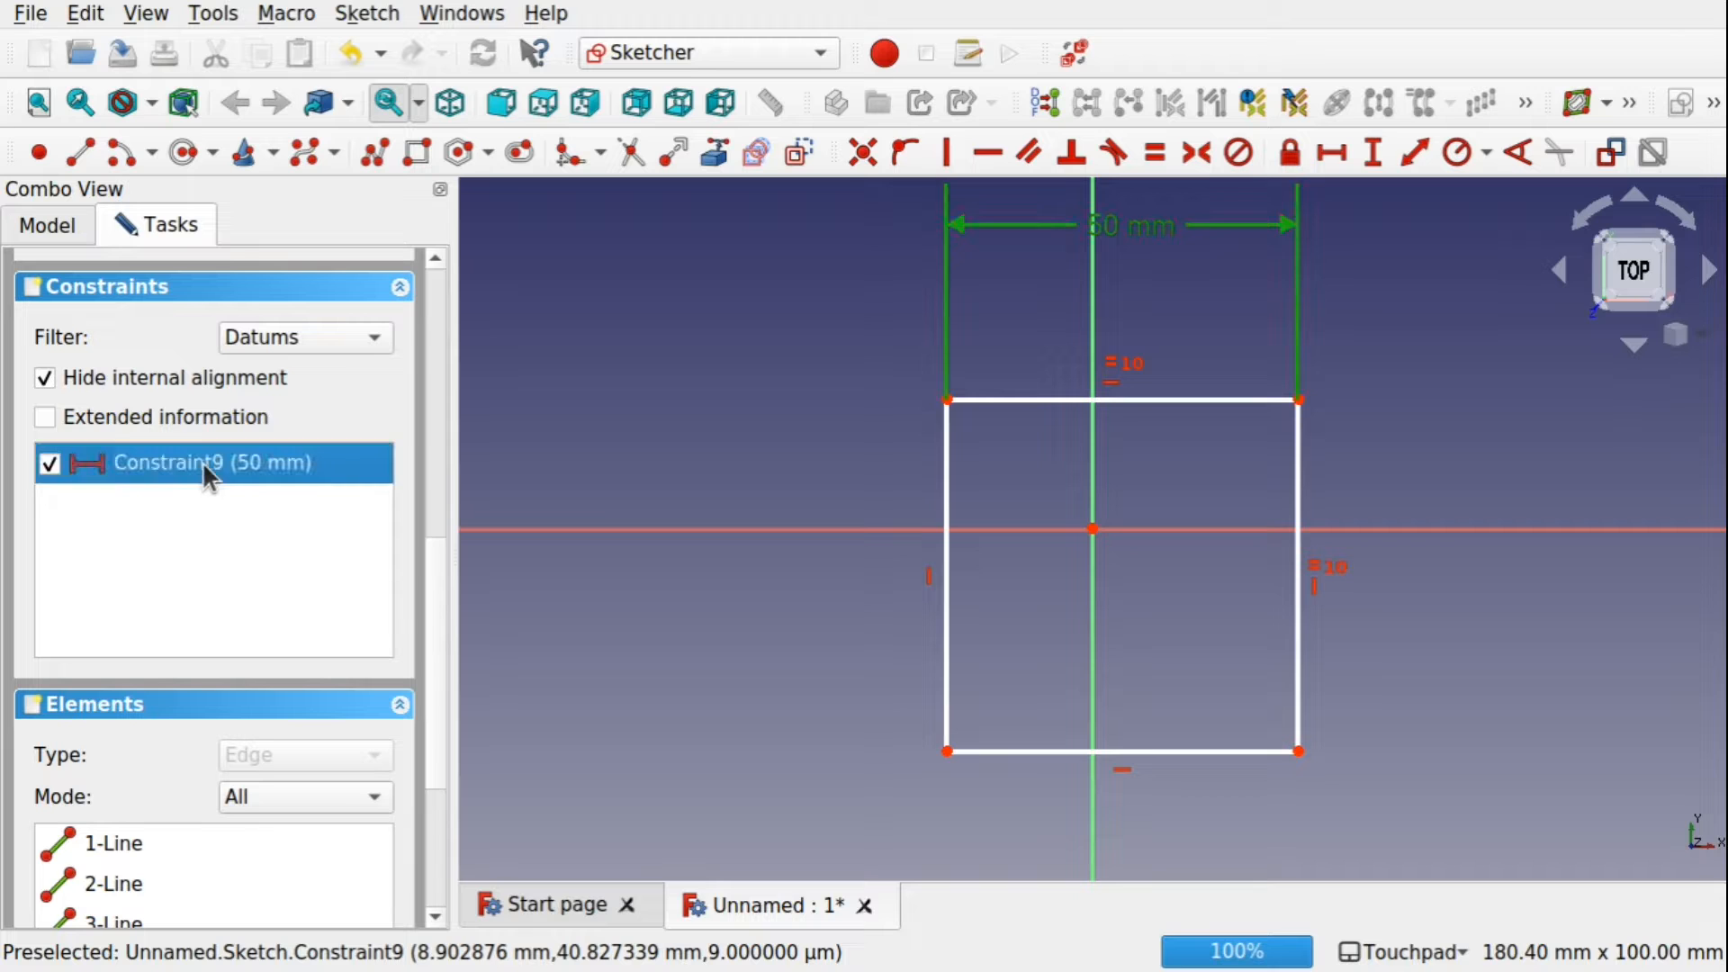
{"action": "left_click", "coordinate": [173, 576]}
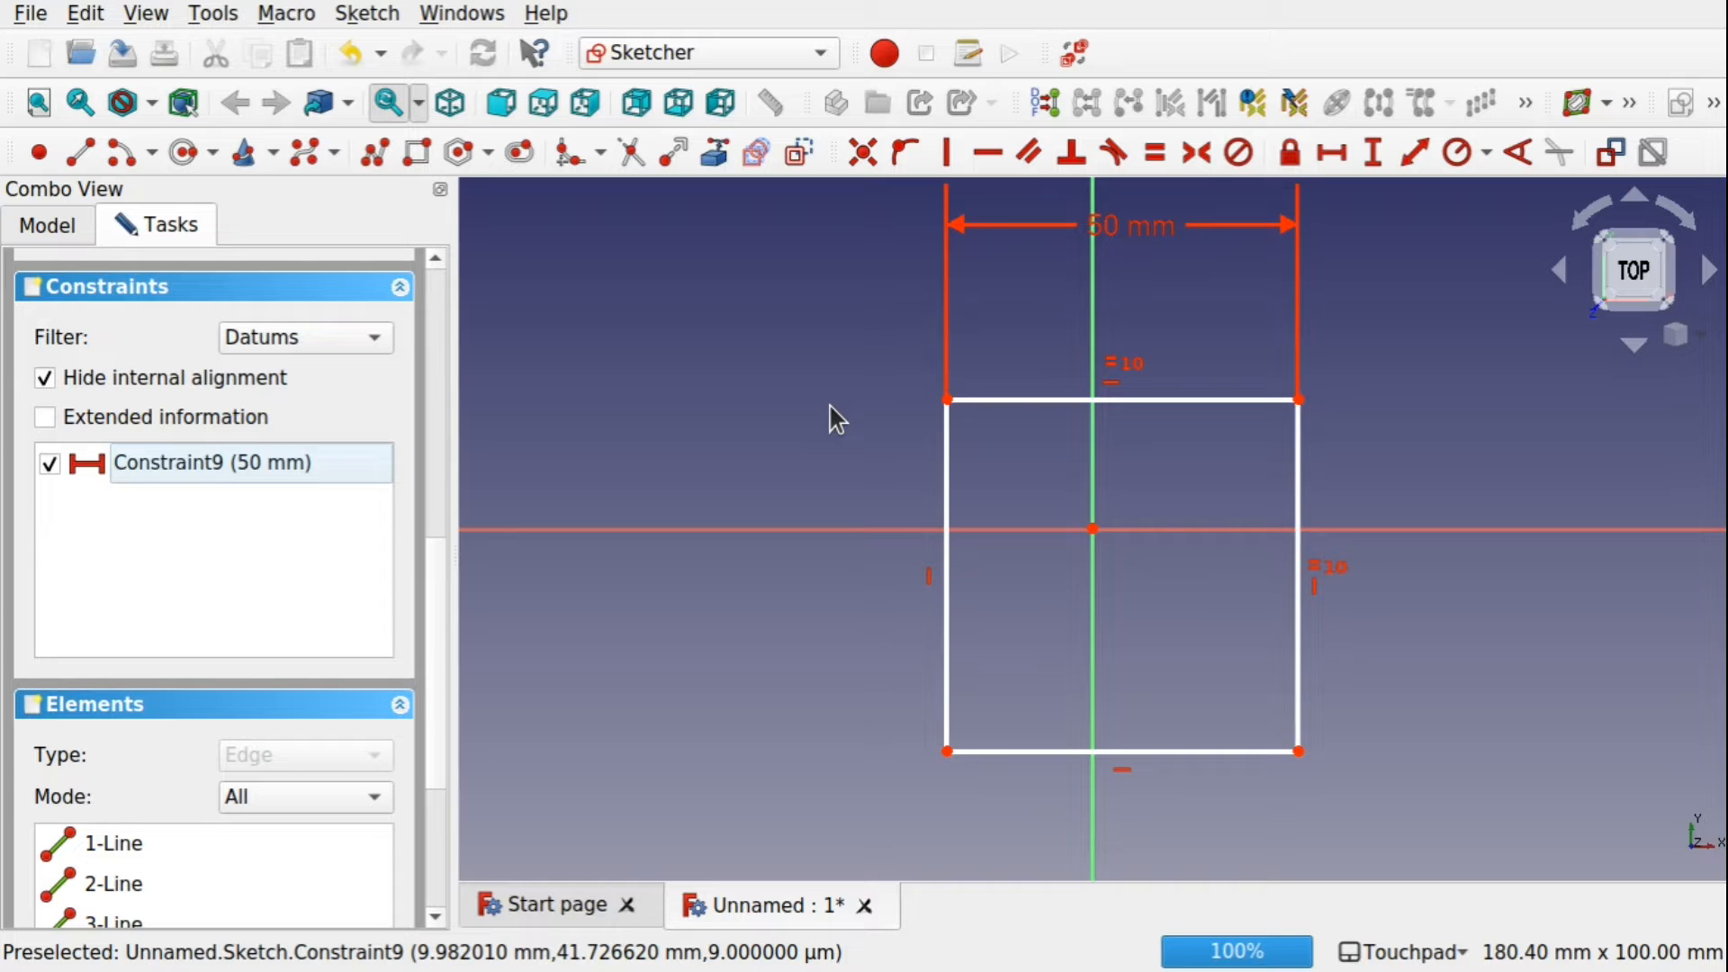
Set the constraint list's filter back to All and look through the solver, edit control and constraint sections.
{"action": "left_click", "coordinate": [286, 351]}
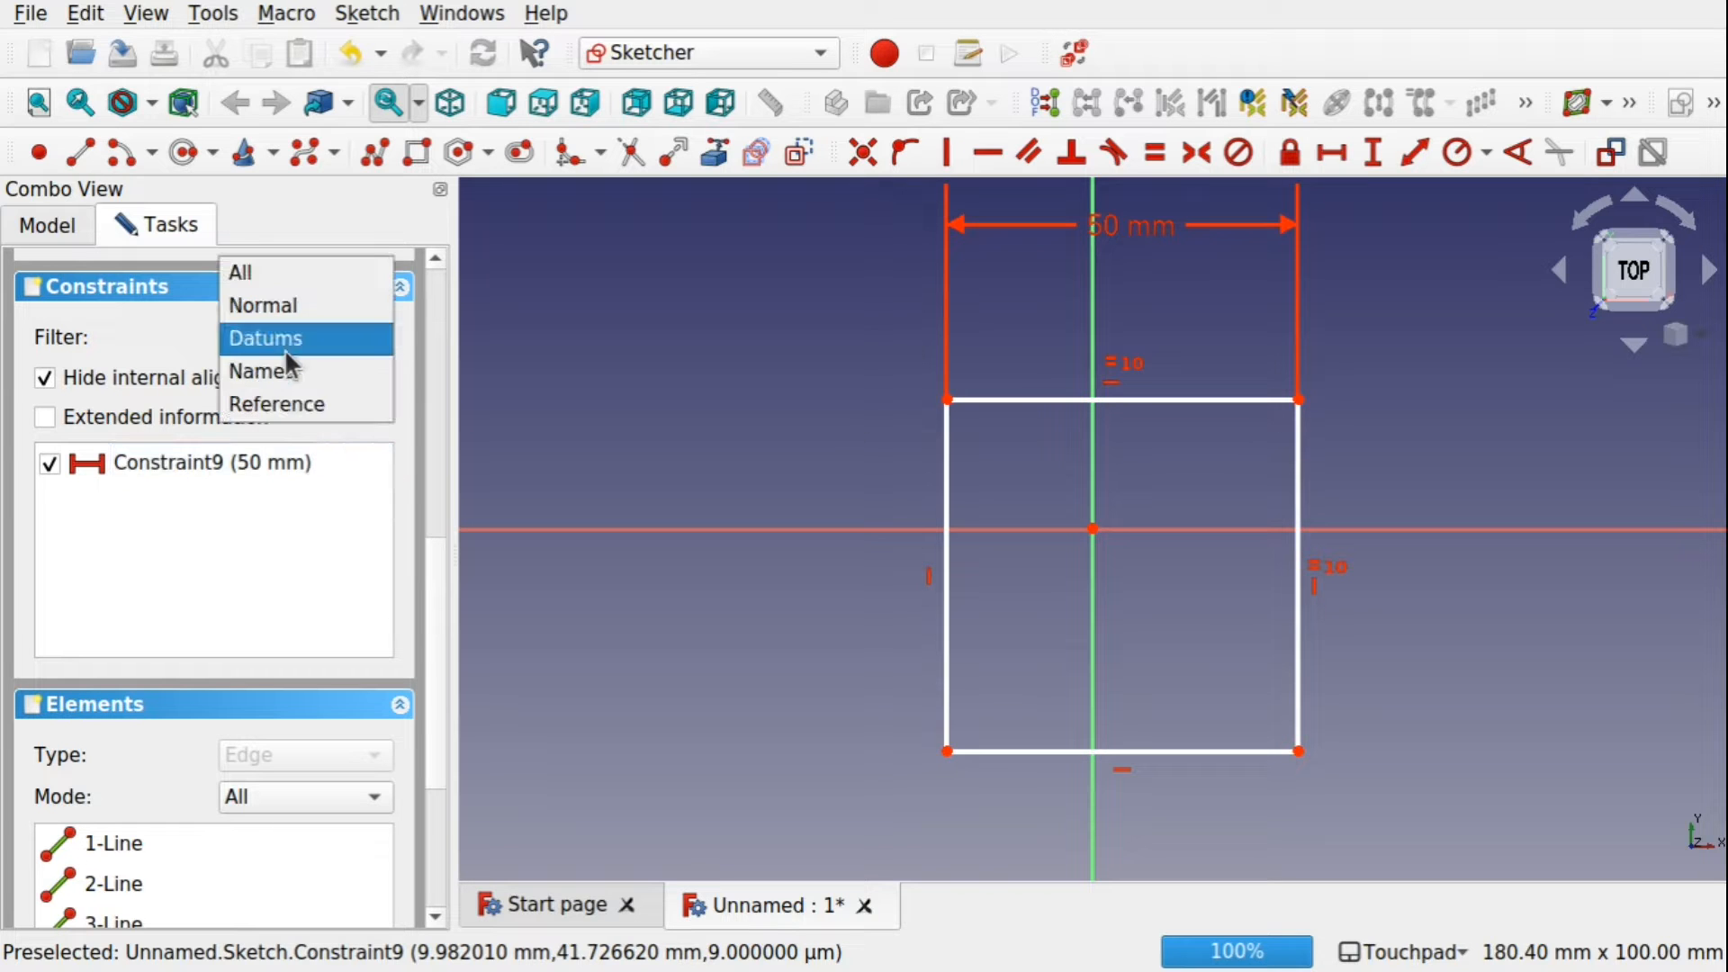
{"action": "left_click", "coordinate": [270, 273]}
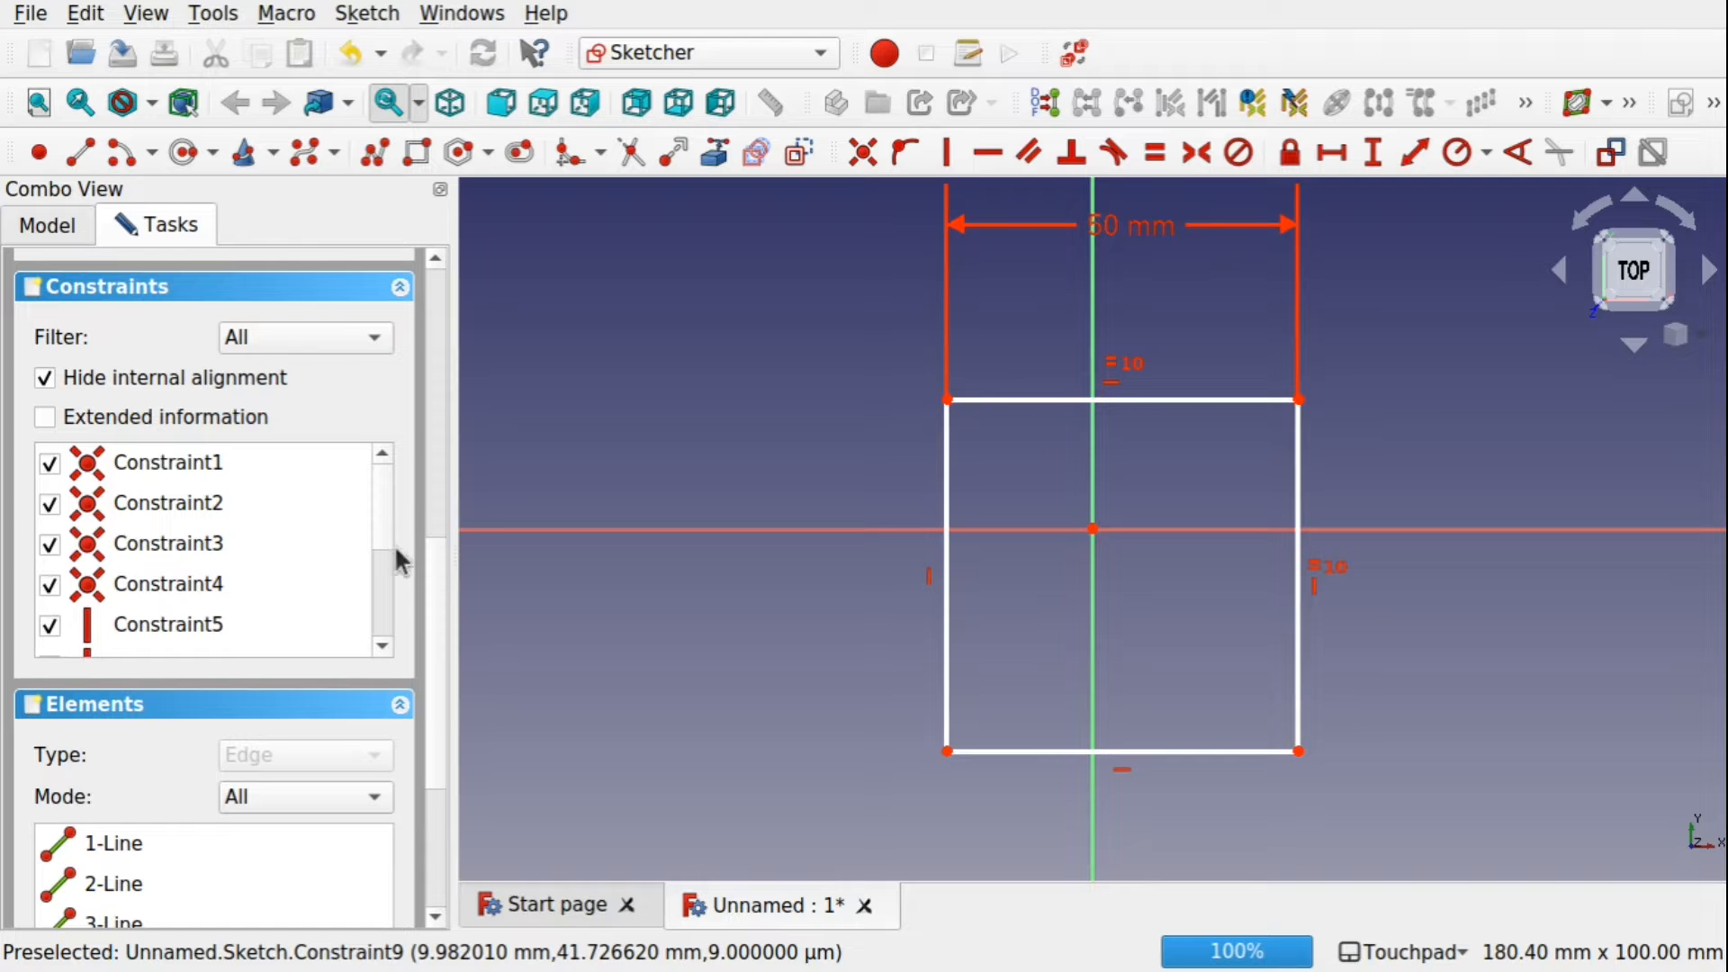
{"action": "scroll", "coordinate": [436, 493], "scroll_direction": "up", "scroll_amount": 5}
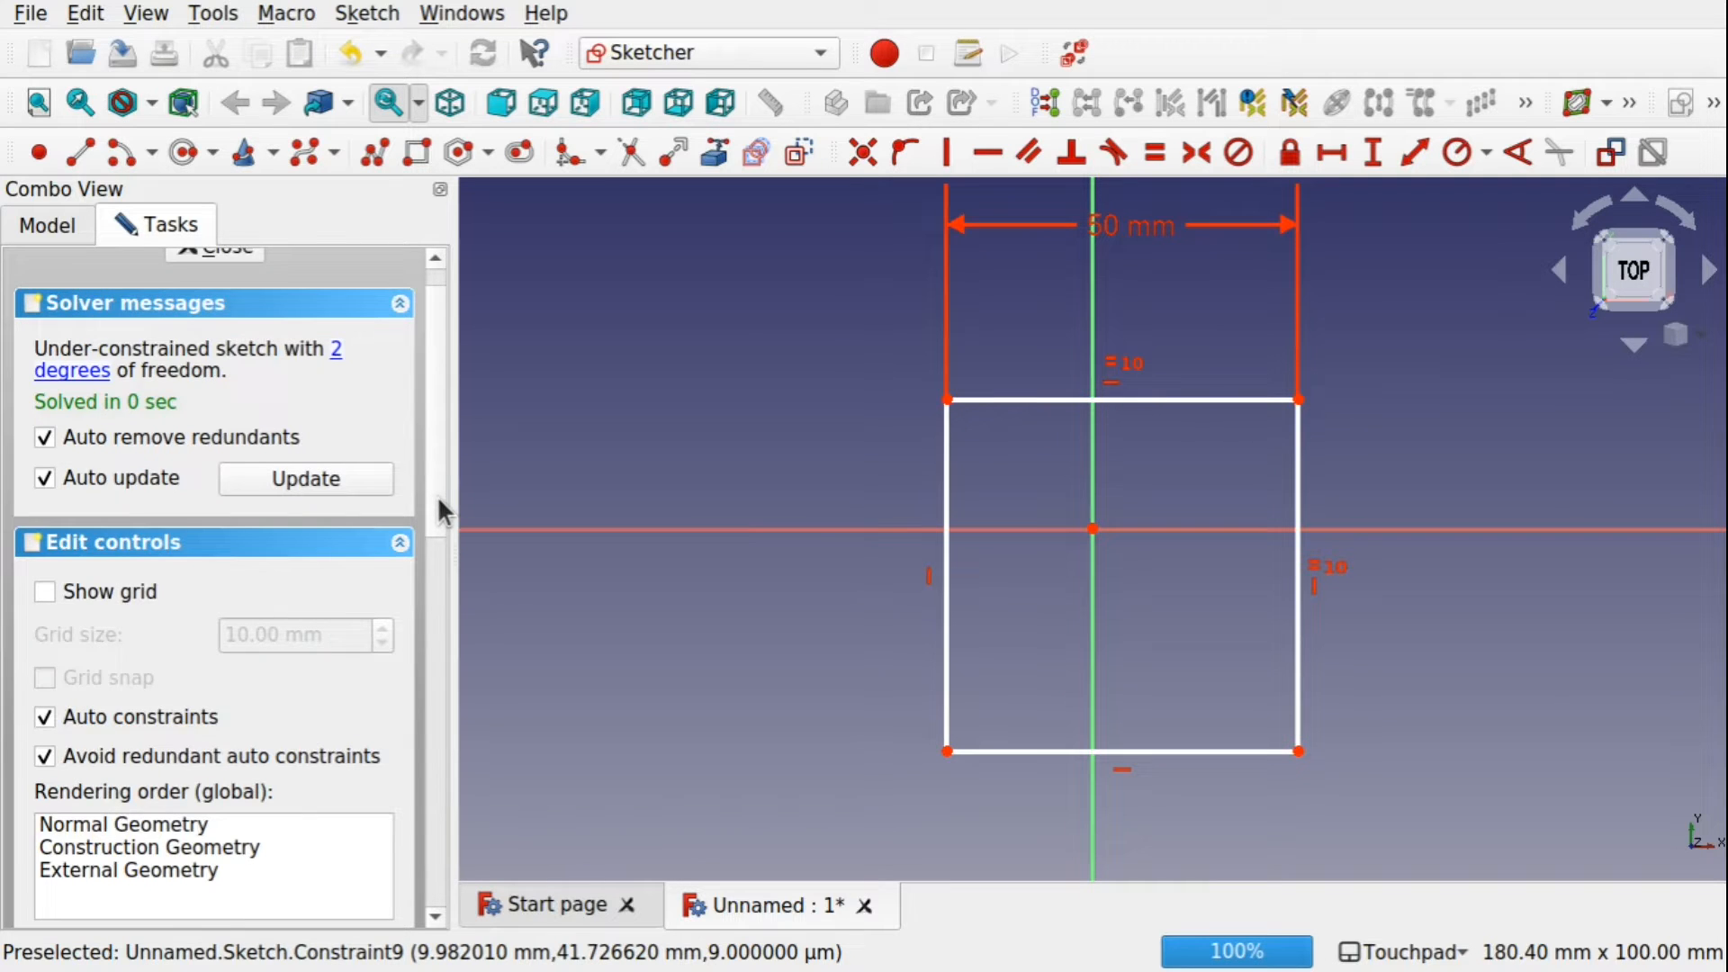
{"action": "scroll", "coordinate": [435, 498], "scroll_direction": "down", "scroll_amount": 6}
{"action": "scroll", "coordinate": [450, 761], "scroll_direction": "up", "scroll_amount": 1}
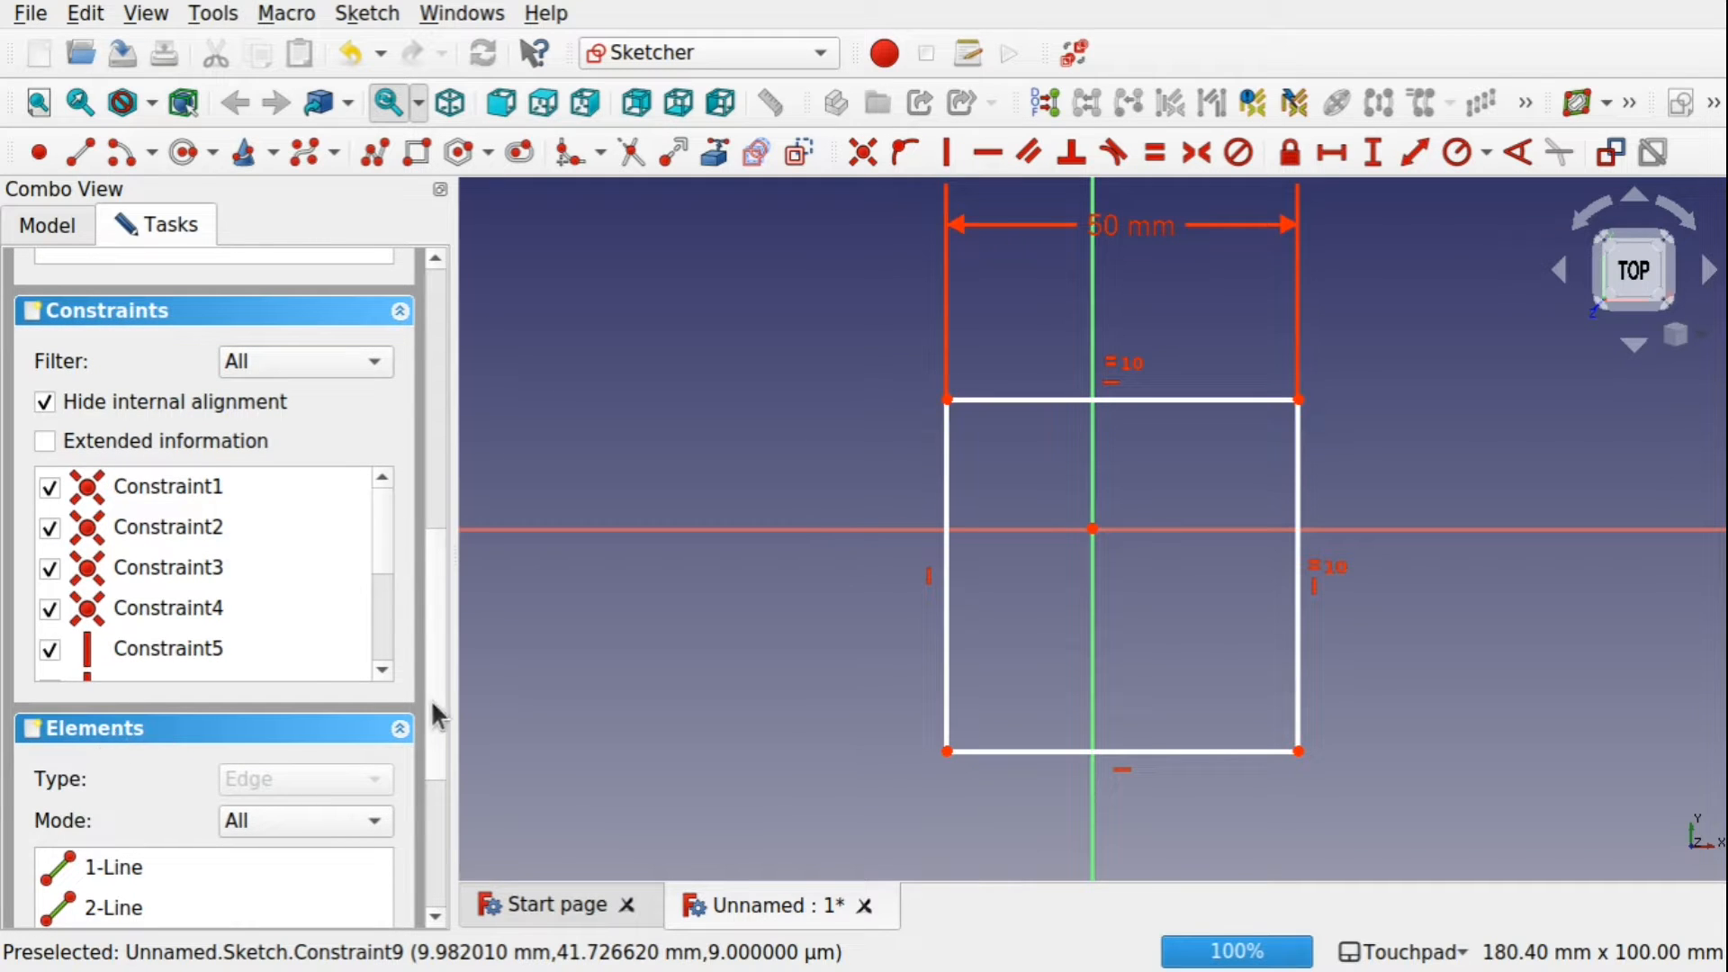
Select each of the four lines in the element list in turn to locate its edge, and select the square's upper-left corner point.
{"action": "scroll", "coordinate": [431, 702], "scroll_direction": "down", "scroll_amount": 3}
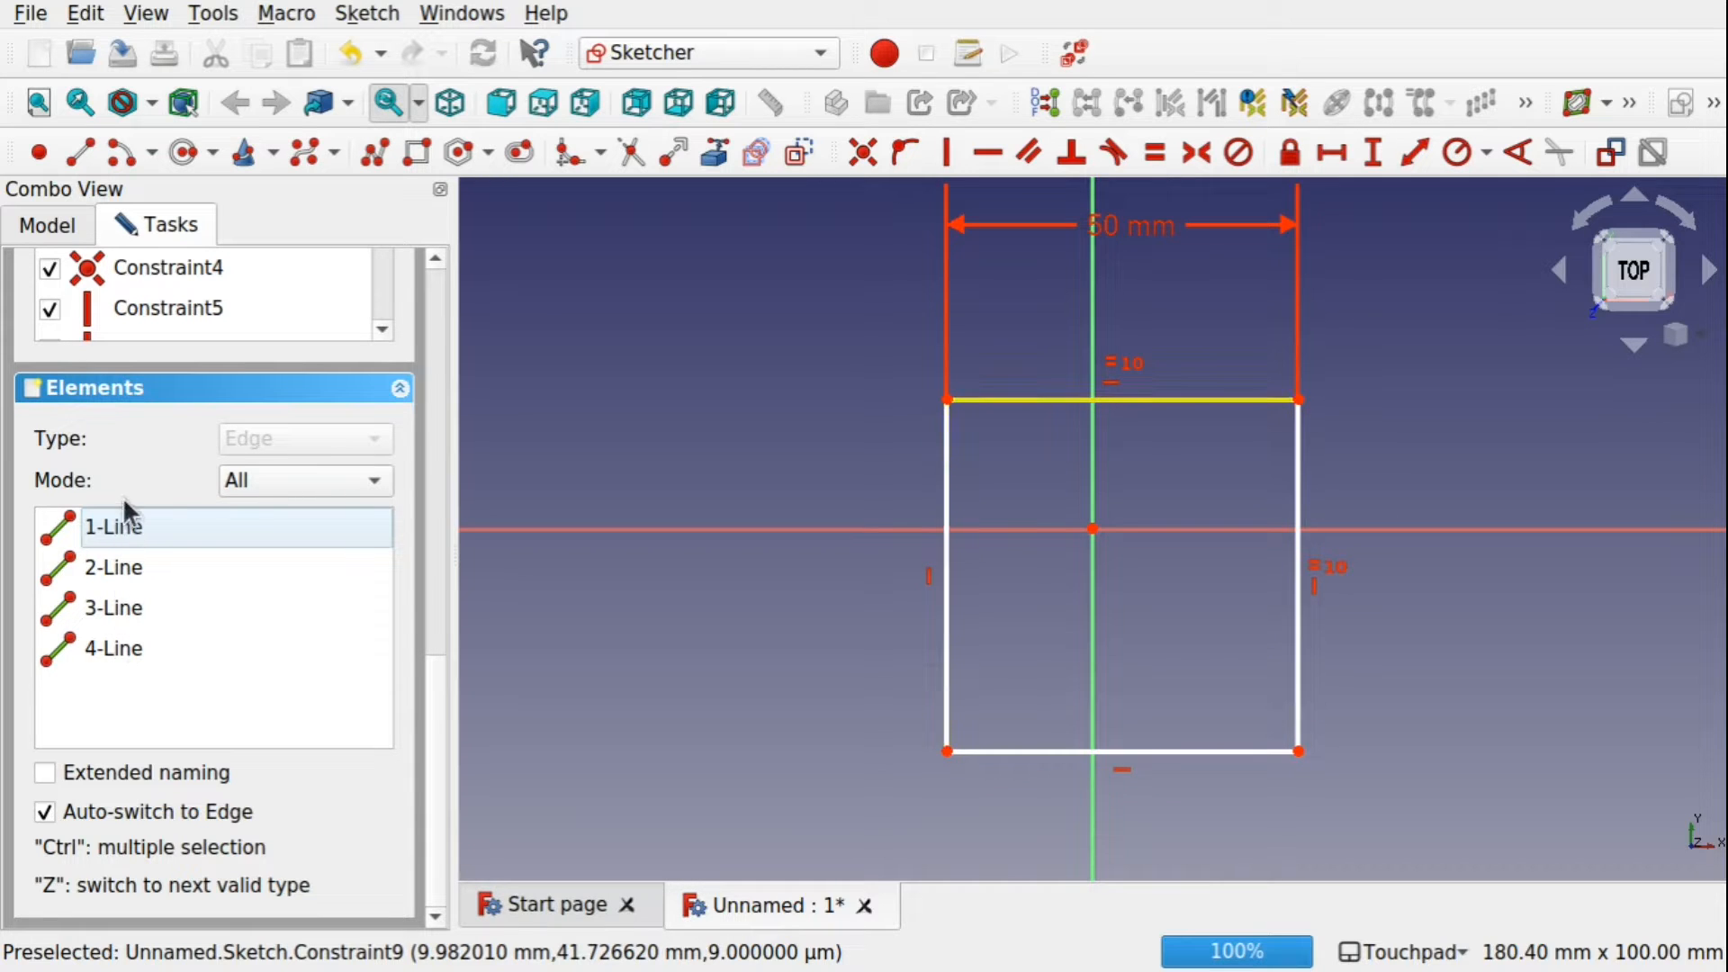
{"action": "left_click", "coordinate": [121, 531]}
{"action": "left_click", "coordinate": [132, 569]}
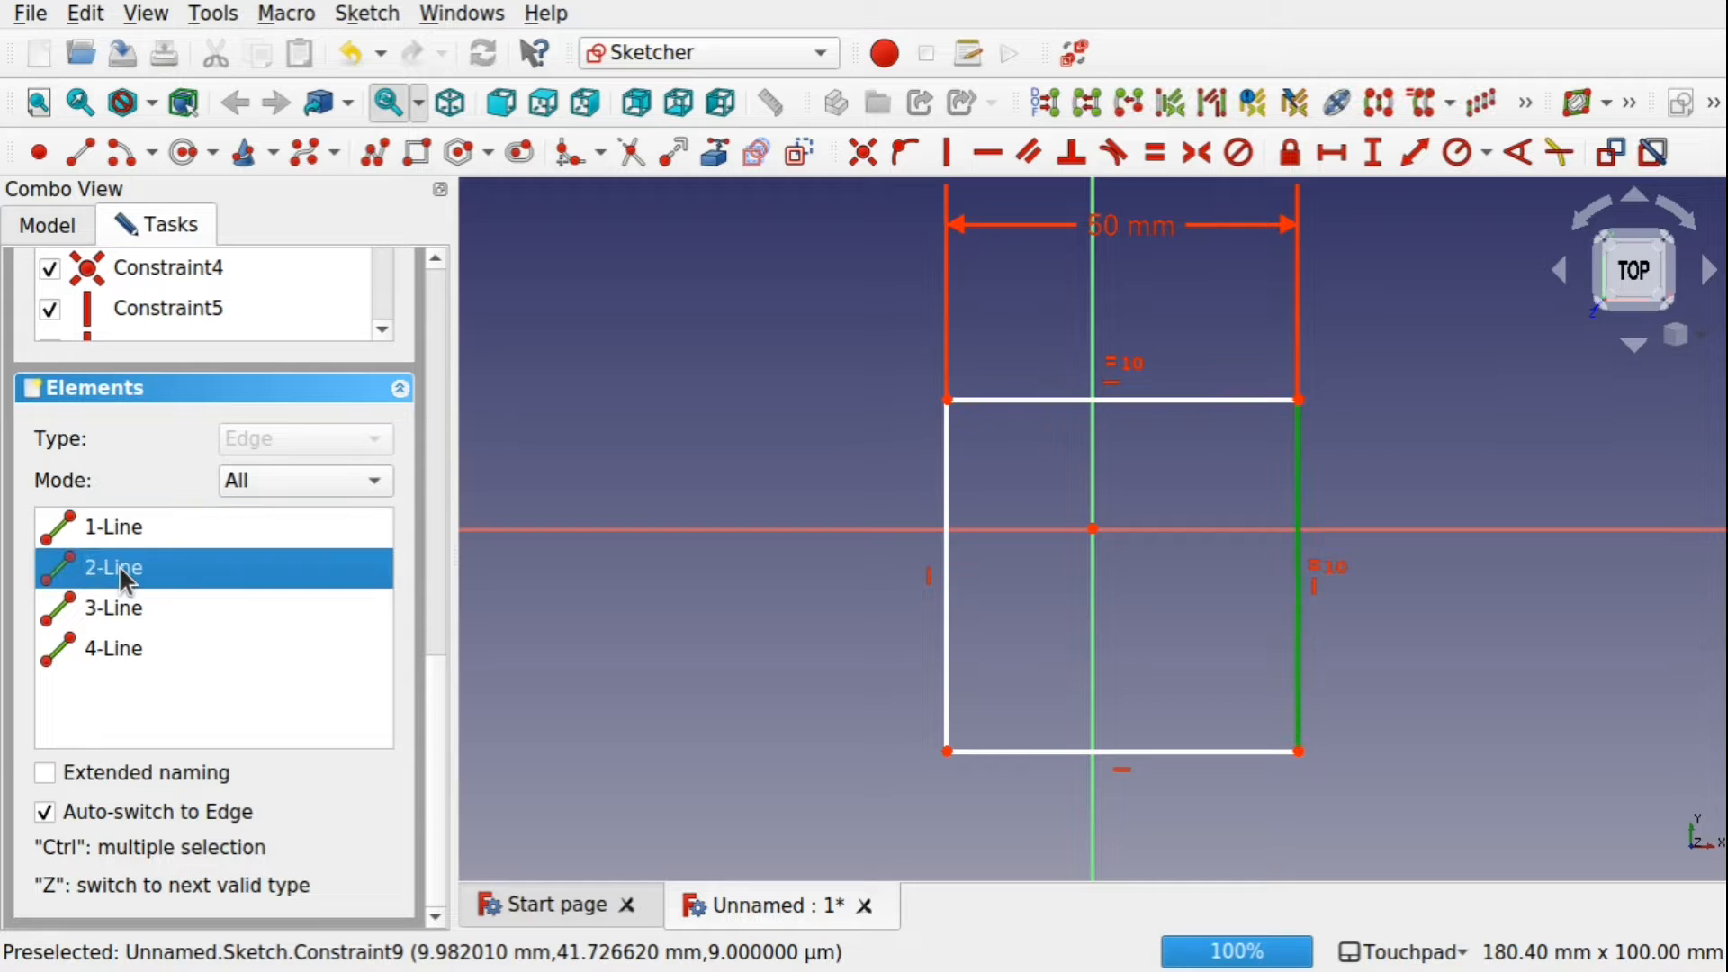
{"action": "left_click", "coordinate": [131, 606]}
{"action": "left_click", "coordinate": [136, 651]}
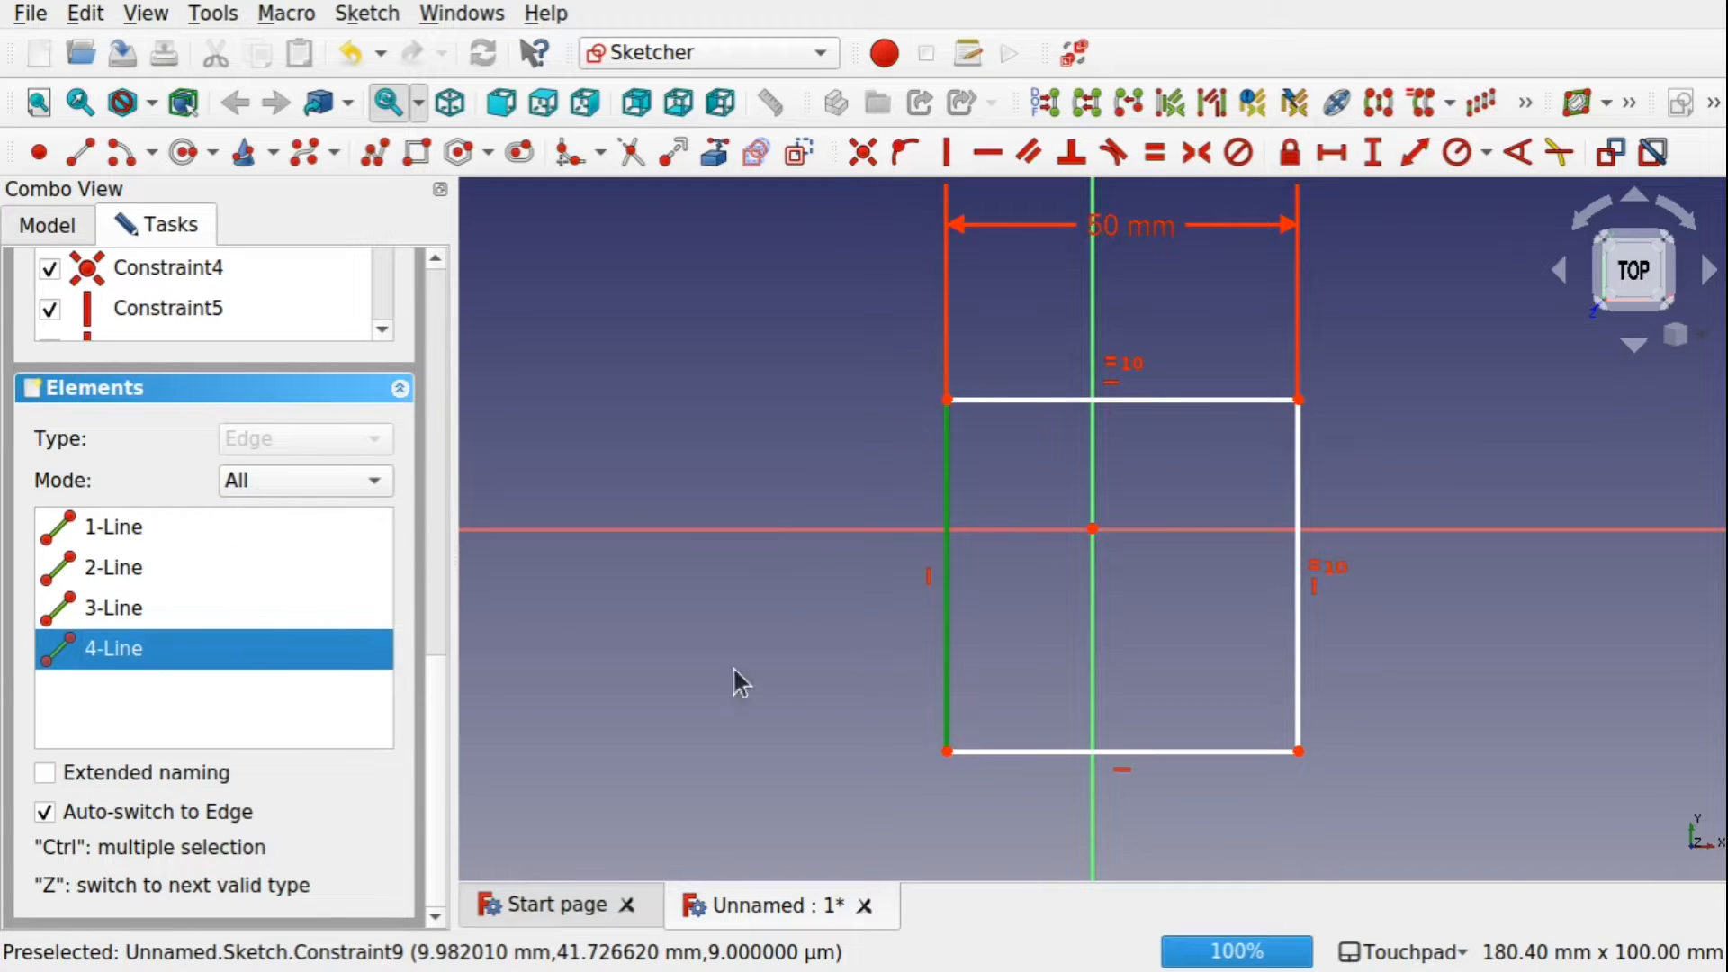
{"action": "left_click", "coordinate": [785, 746]}
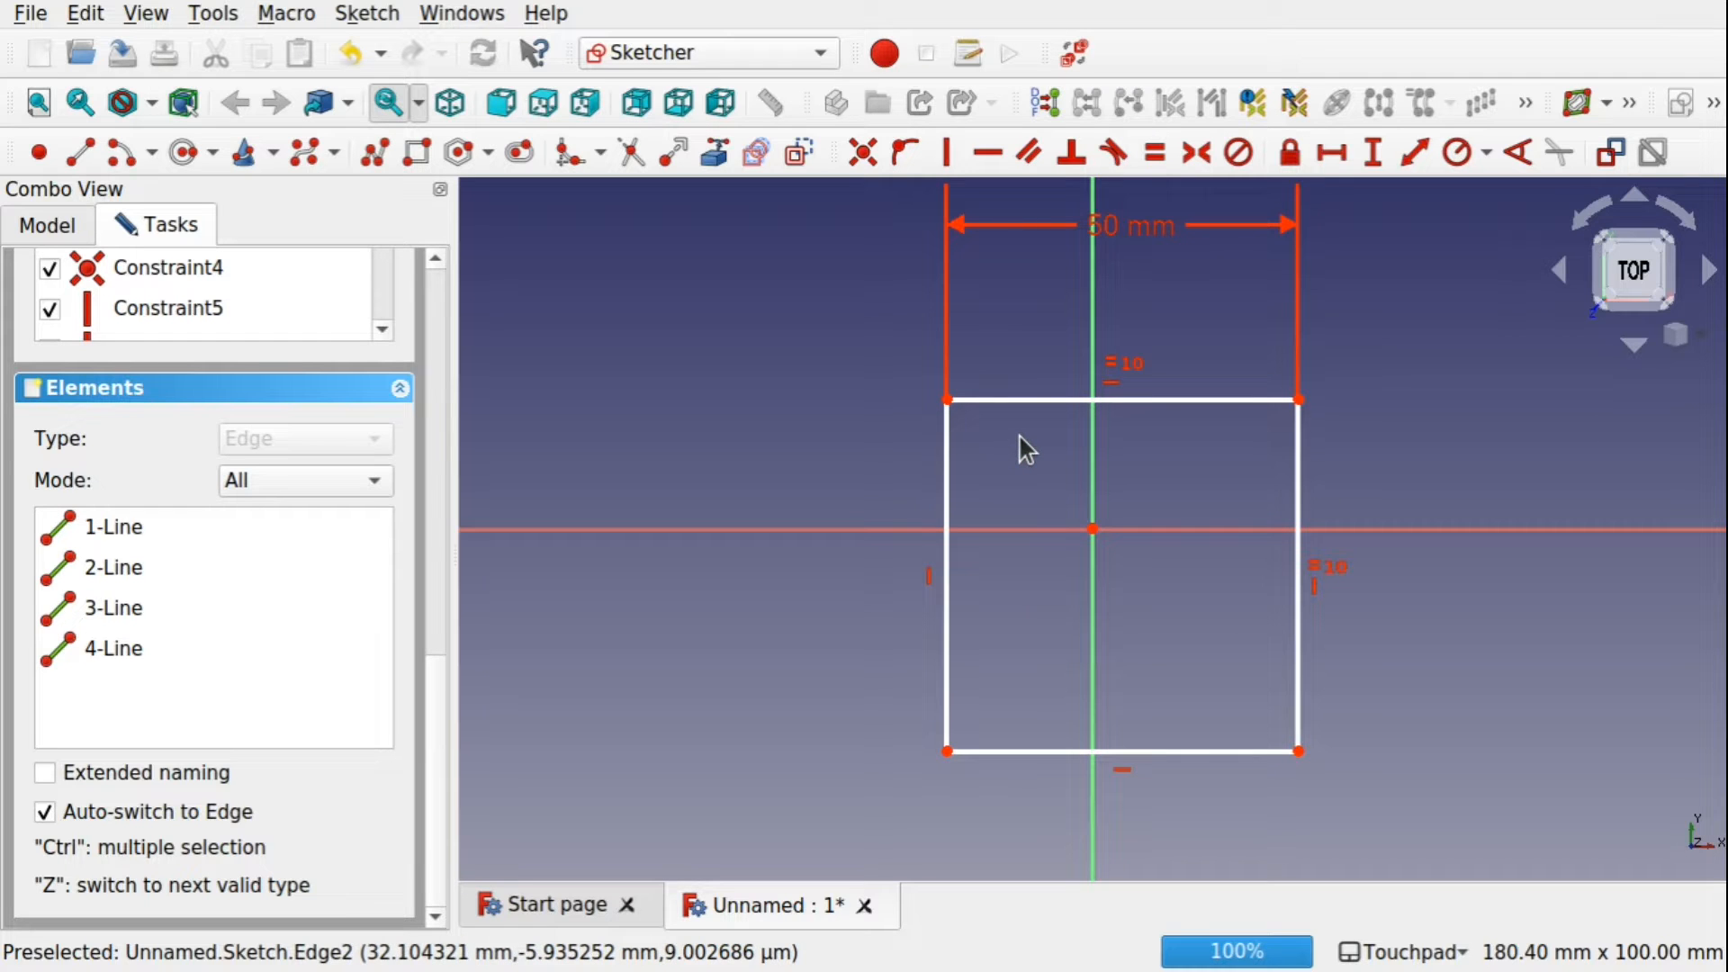
{"action": "left_click", "coordinate": [949, 402]}
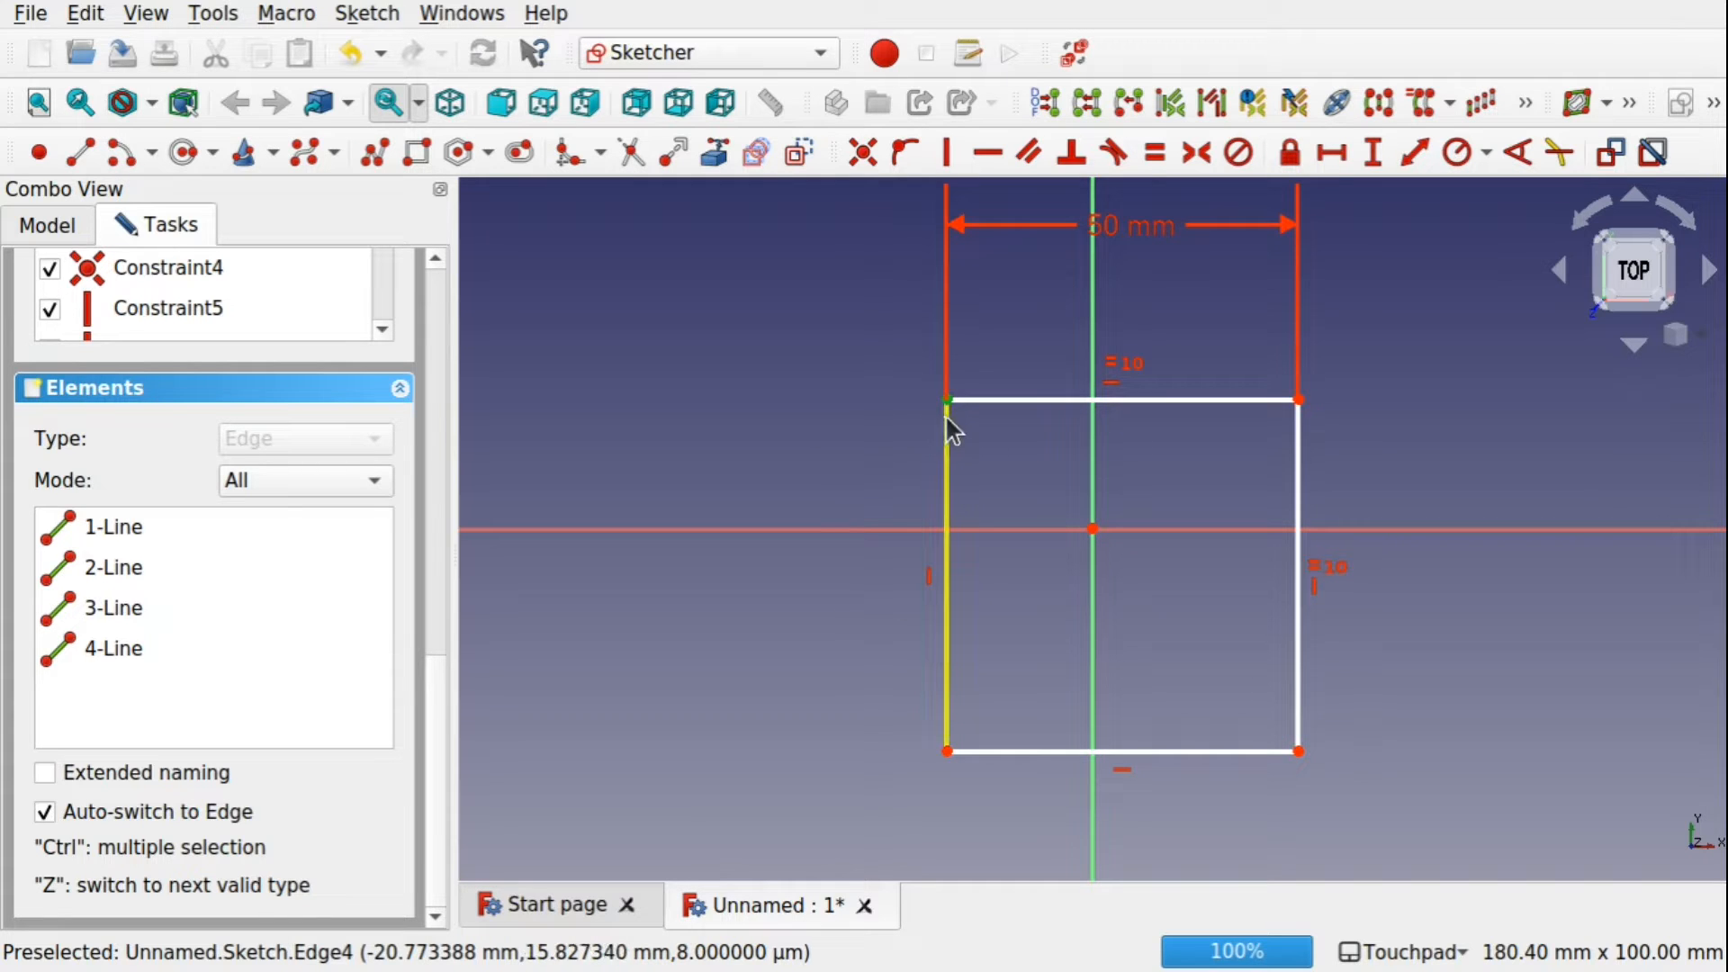
Sketch a small rectangle about 16.5 mm wide in the empty area to the upper left of the square.
{"action": "left_click", "coordinate": [418, 152]}
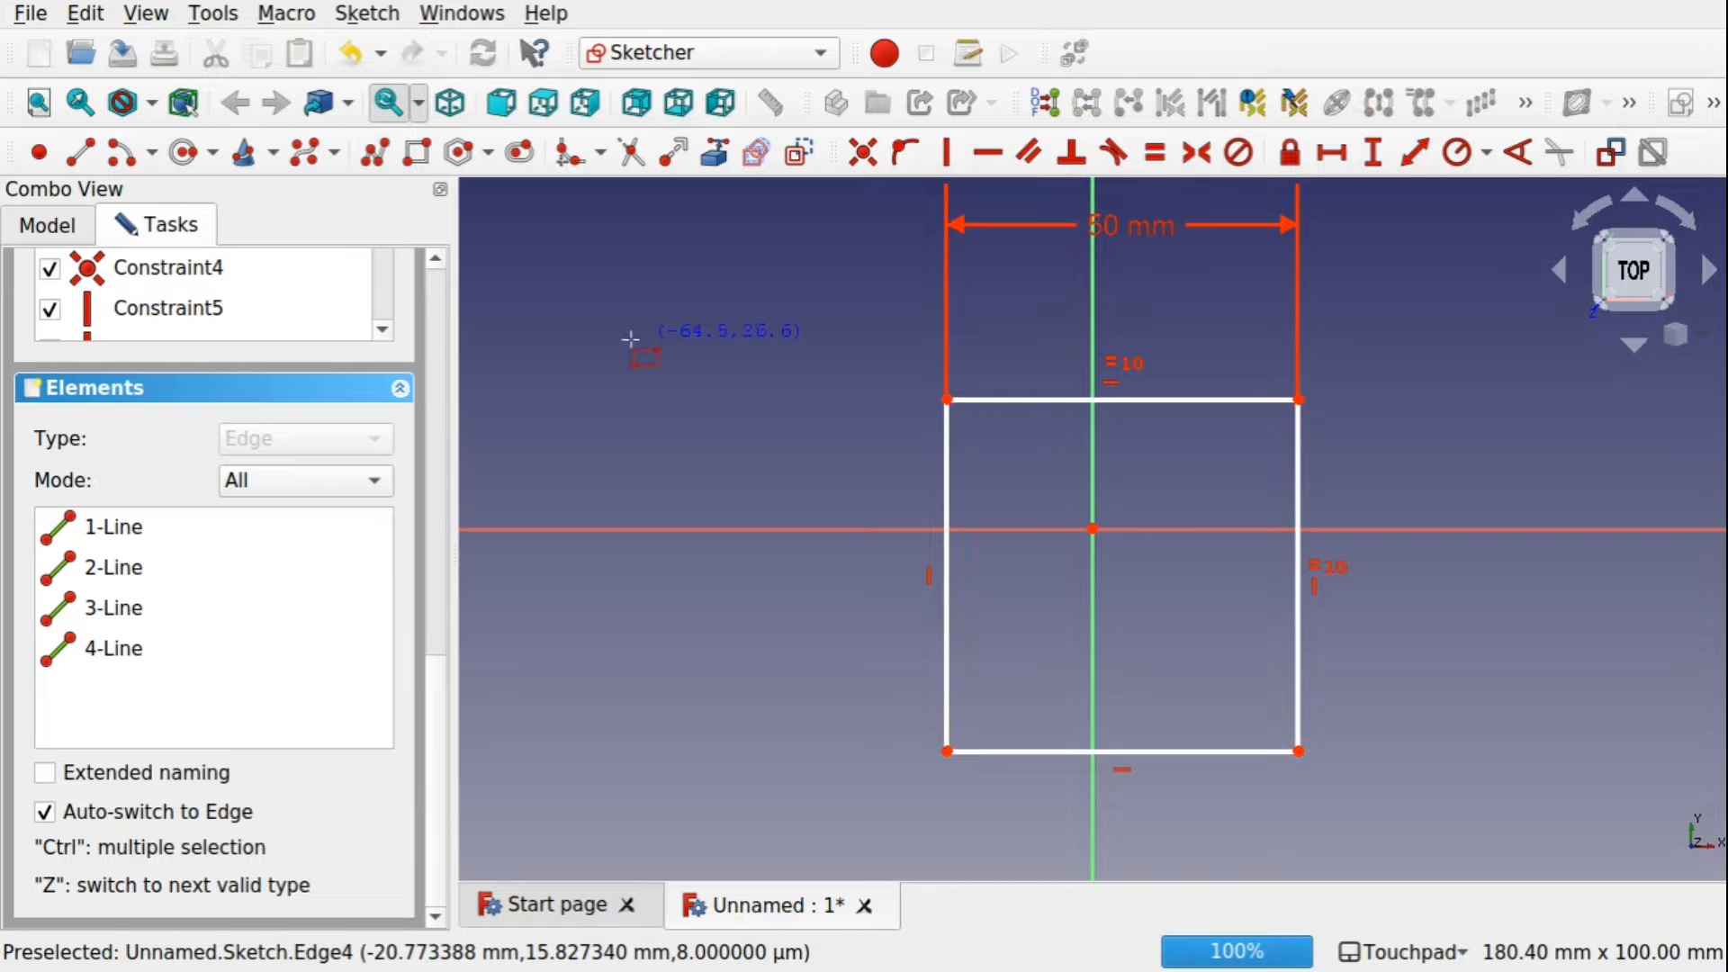
{"action": "left_click", "coordinate": [631, 340]}
{"action": "left_click", "coordinate": [747, 442]}
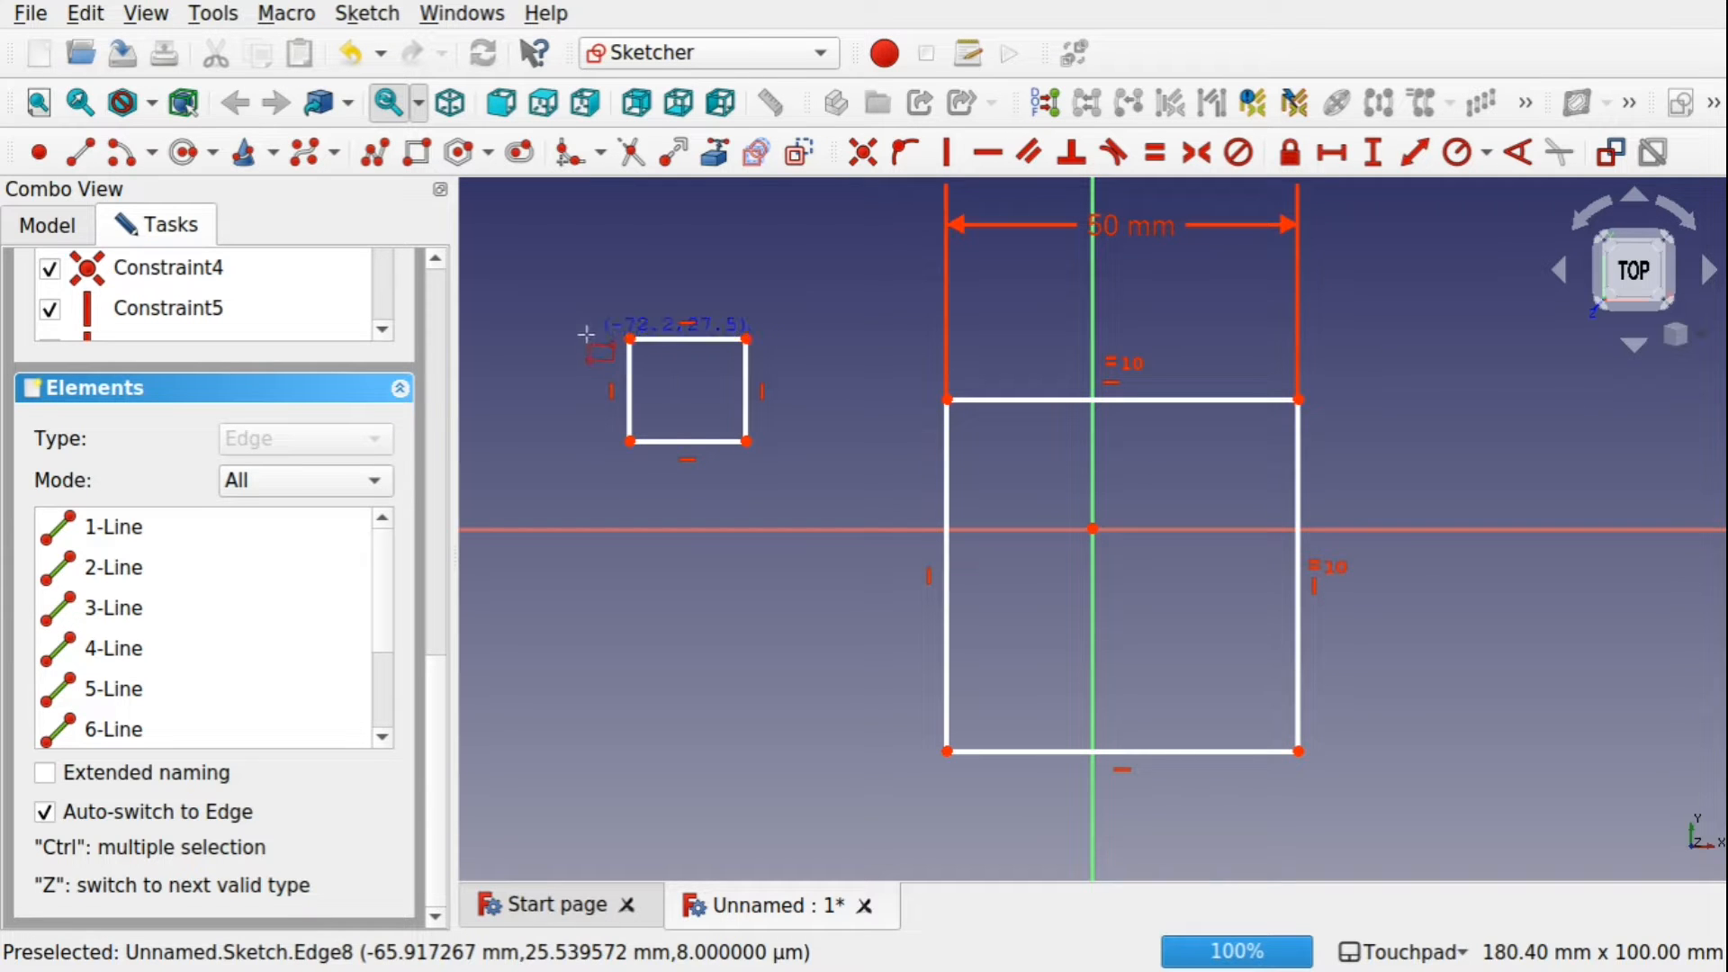
{"action": "key", "text": "Escape"}
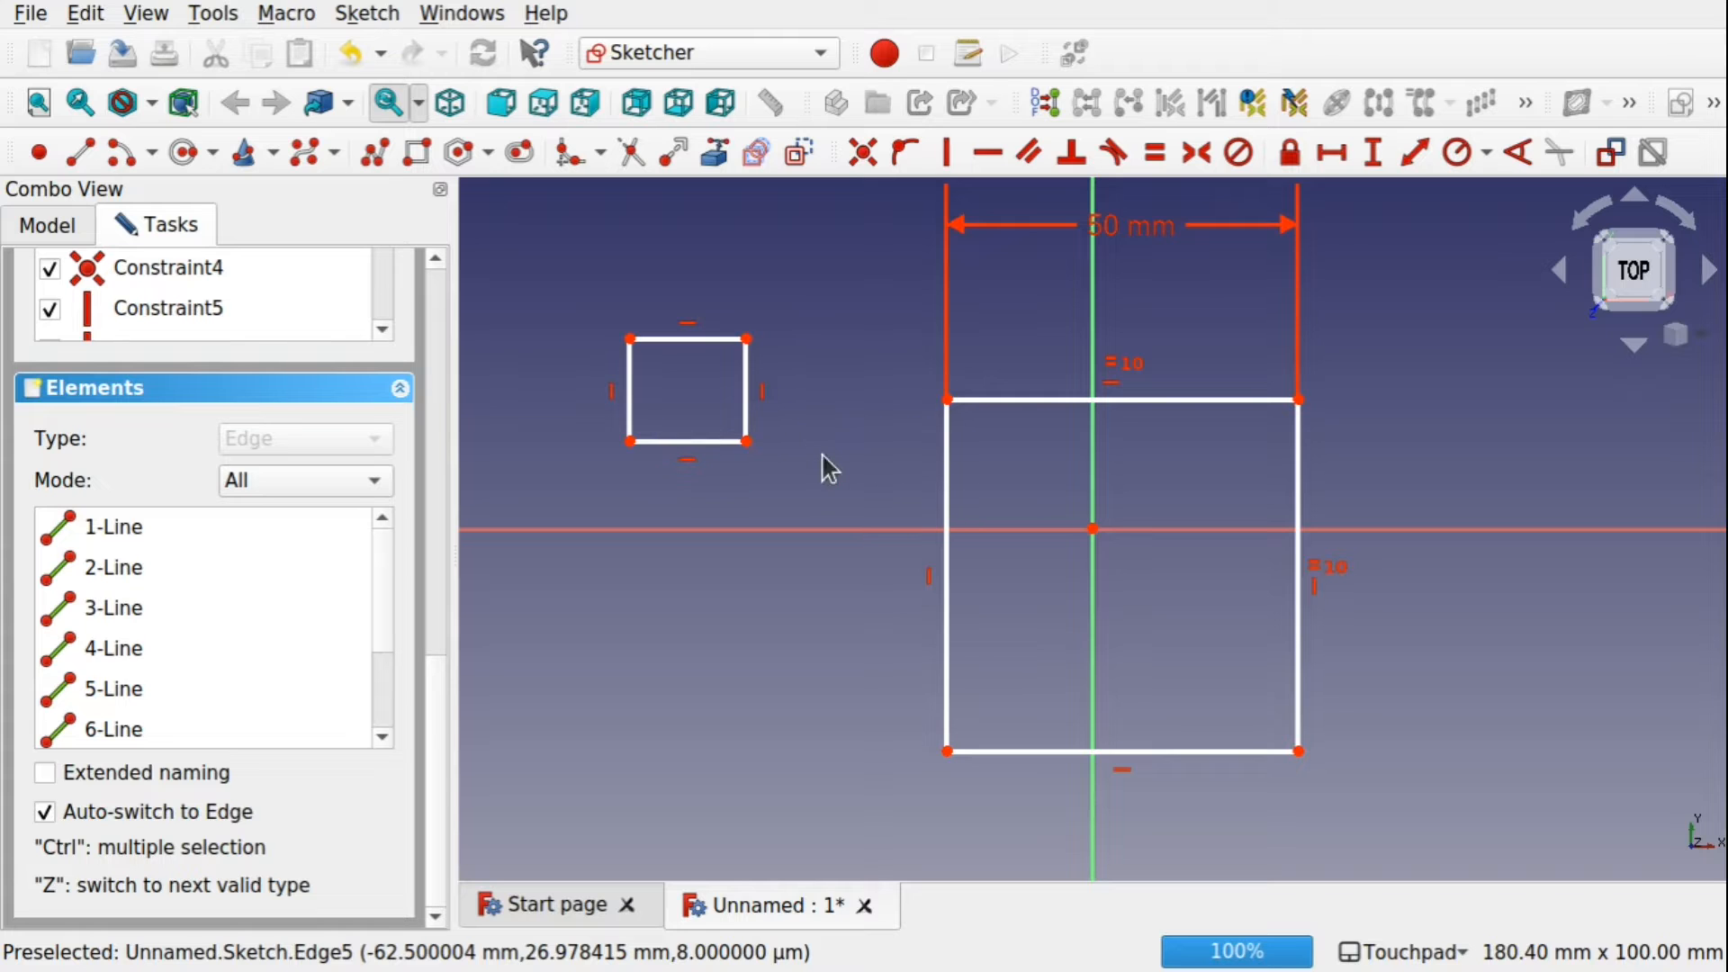
Delete the coincident constraints at the small rectangle's upper-left and upper-right corners and review the constraint list.
{"action": "left_click", "coordinate": [632, 340]}
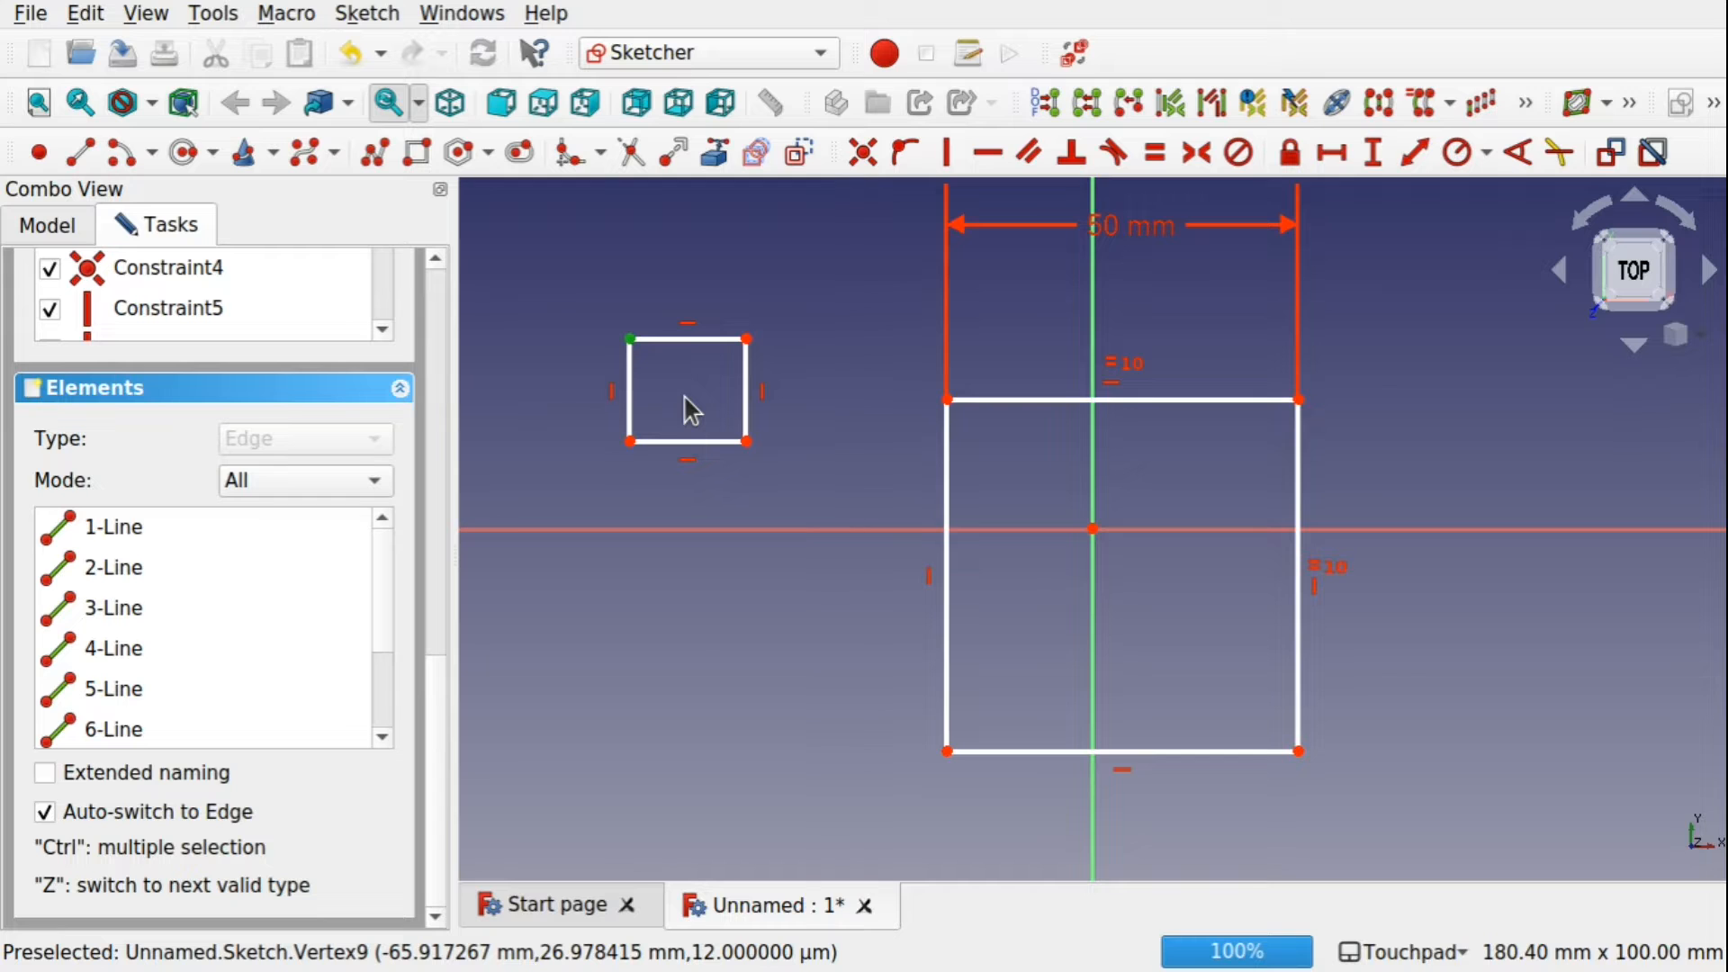
{"action": "left_click", "coordinate": [690, 410]}
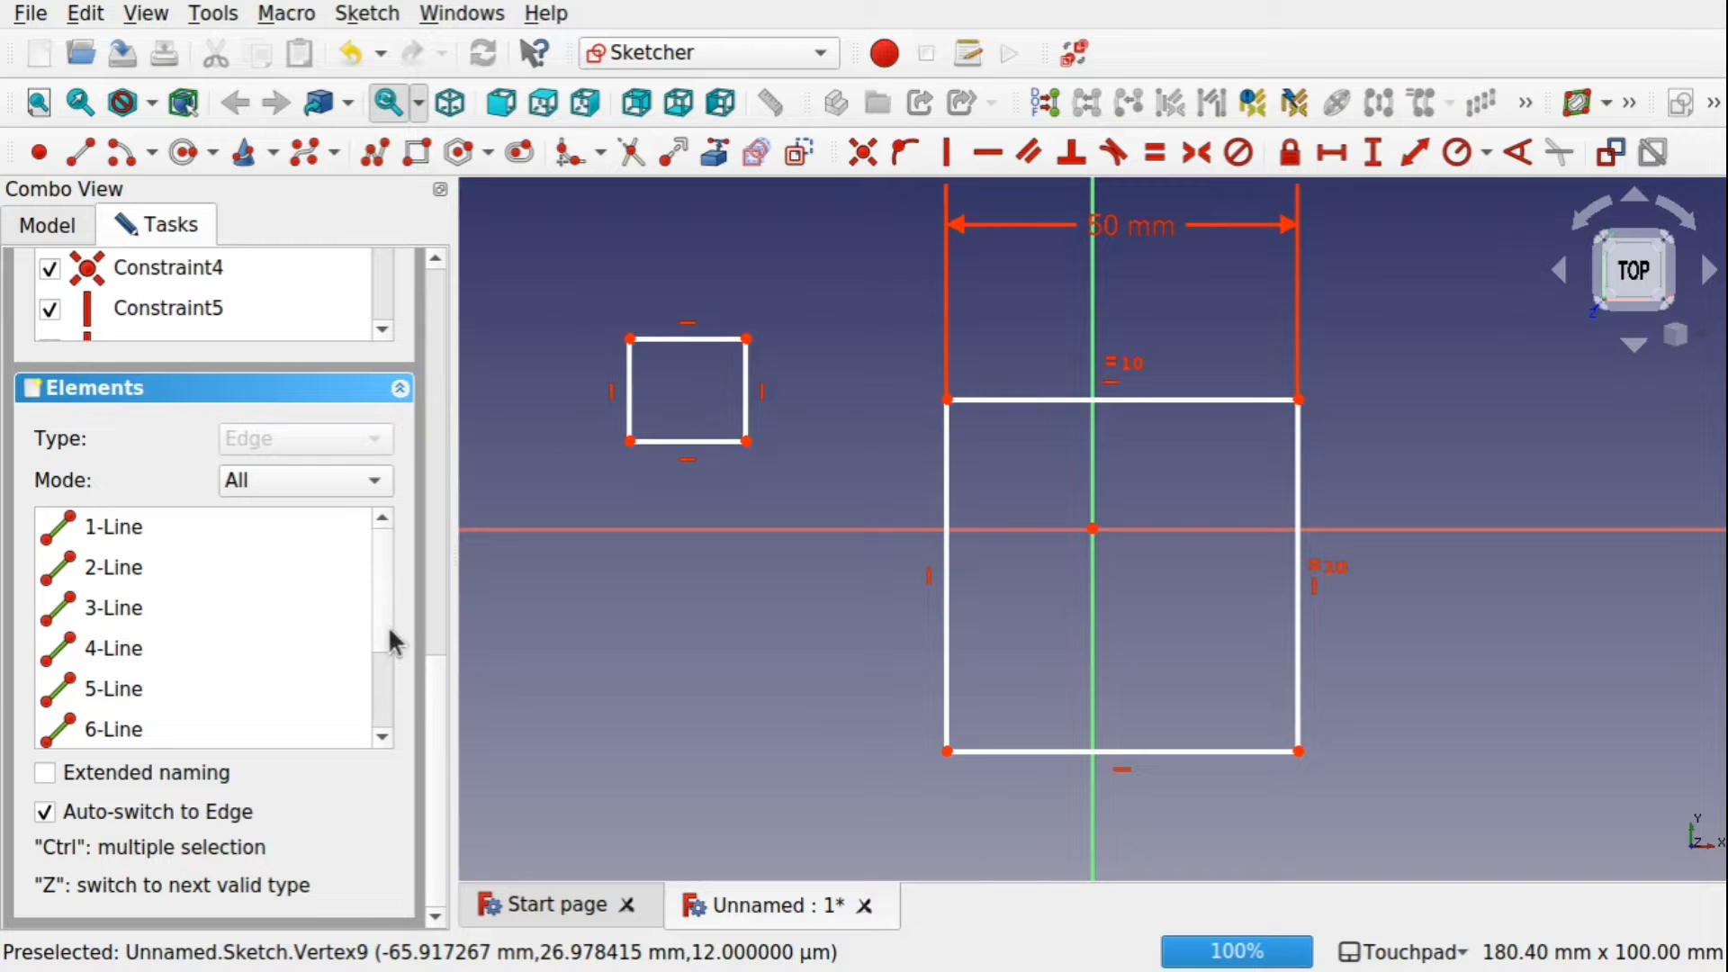
{"action": "scroll", "coordinate": [387, 641], "scroll_direction": "down", "scroll_amount": 3}
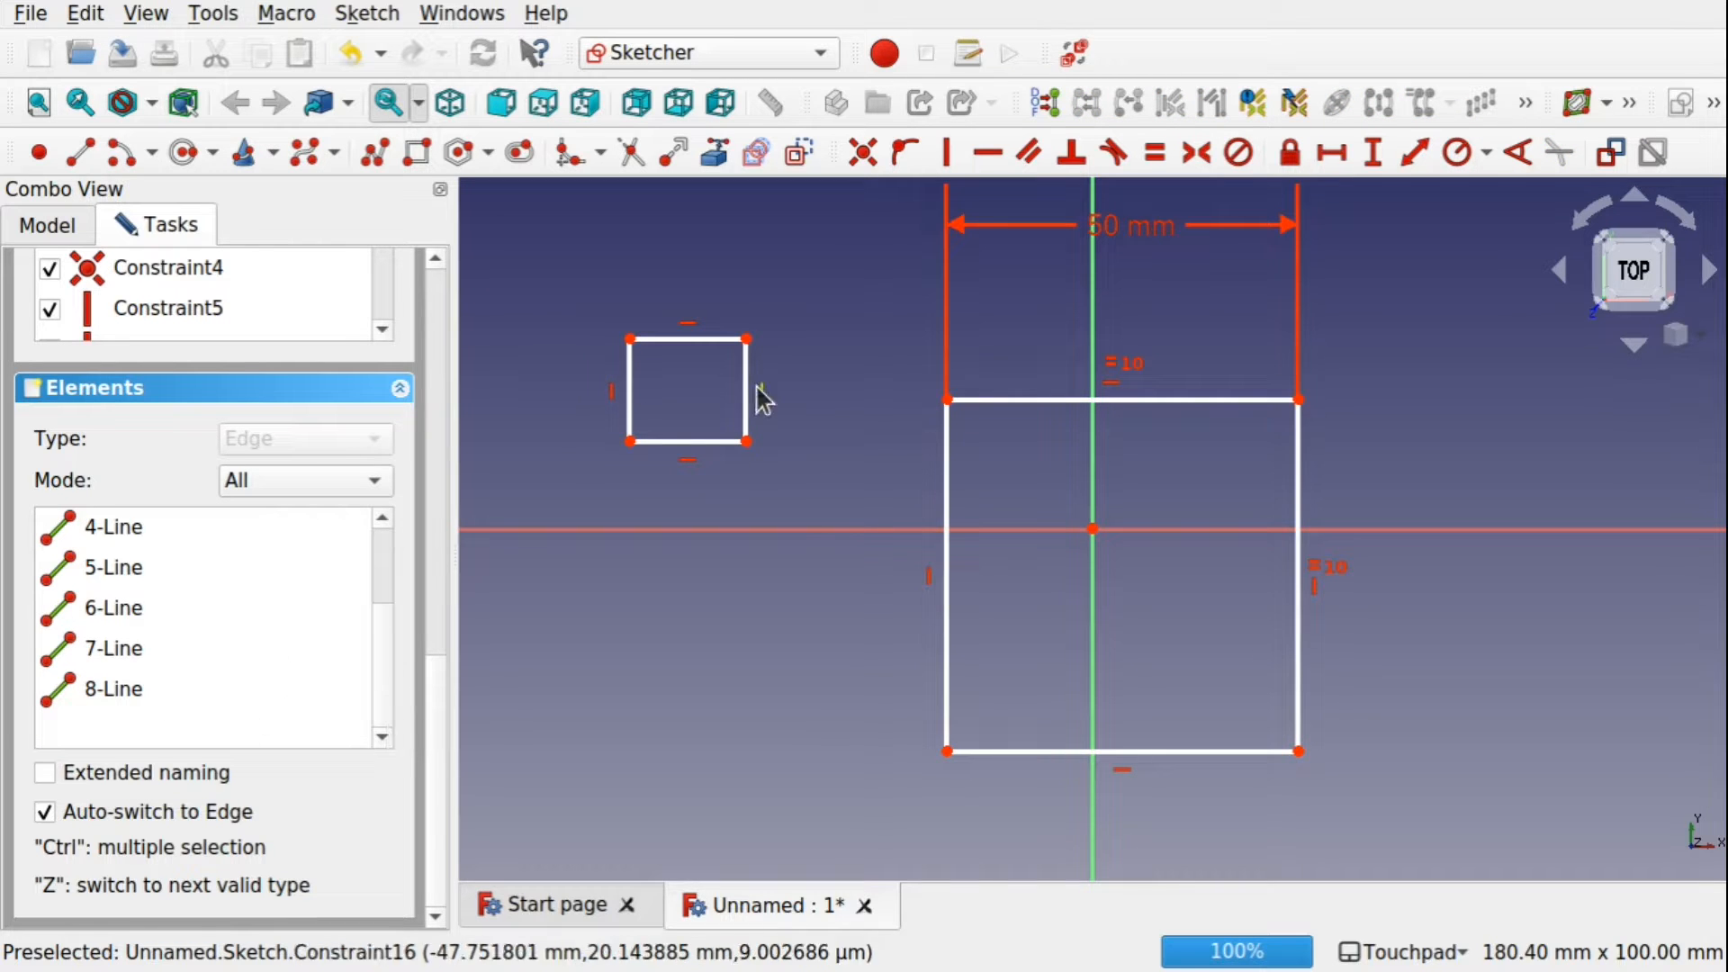
{"action": "left_click", "coordinate": [748, 342]}
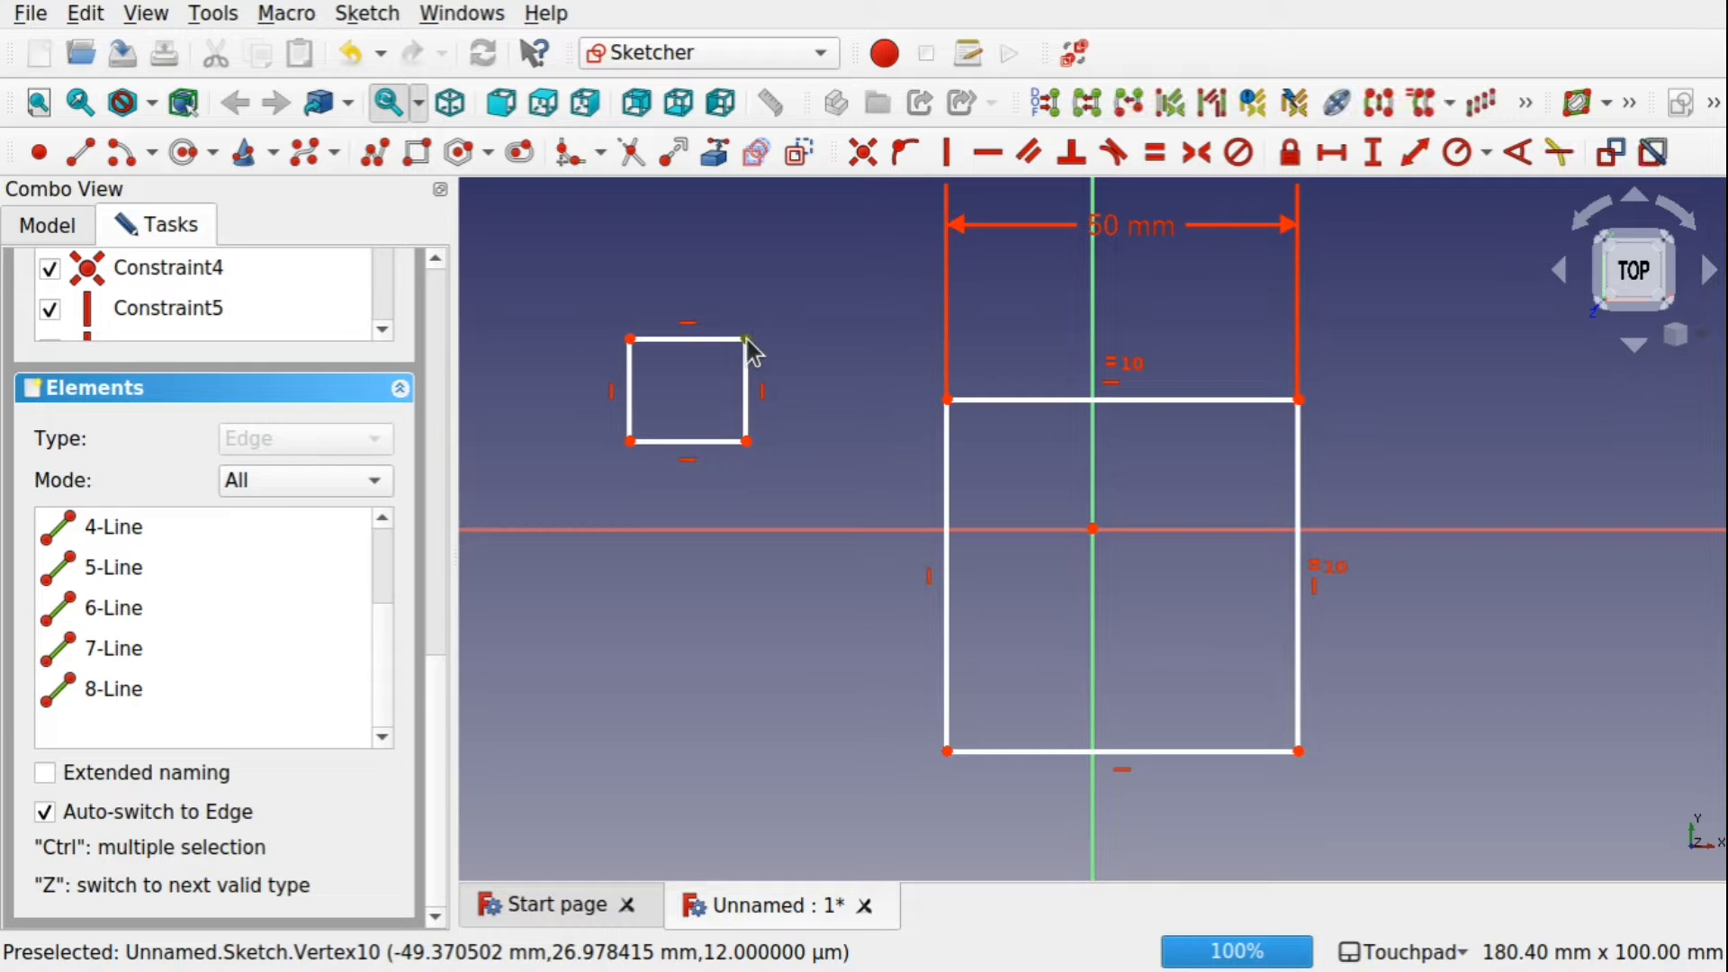
{"action": "left_click", "coordinate": [747, 339]}
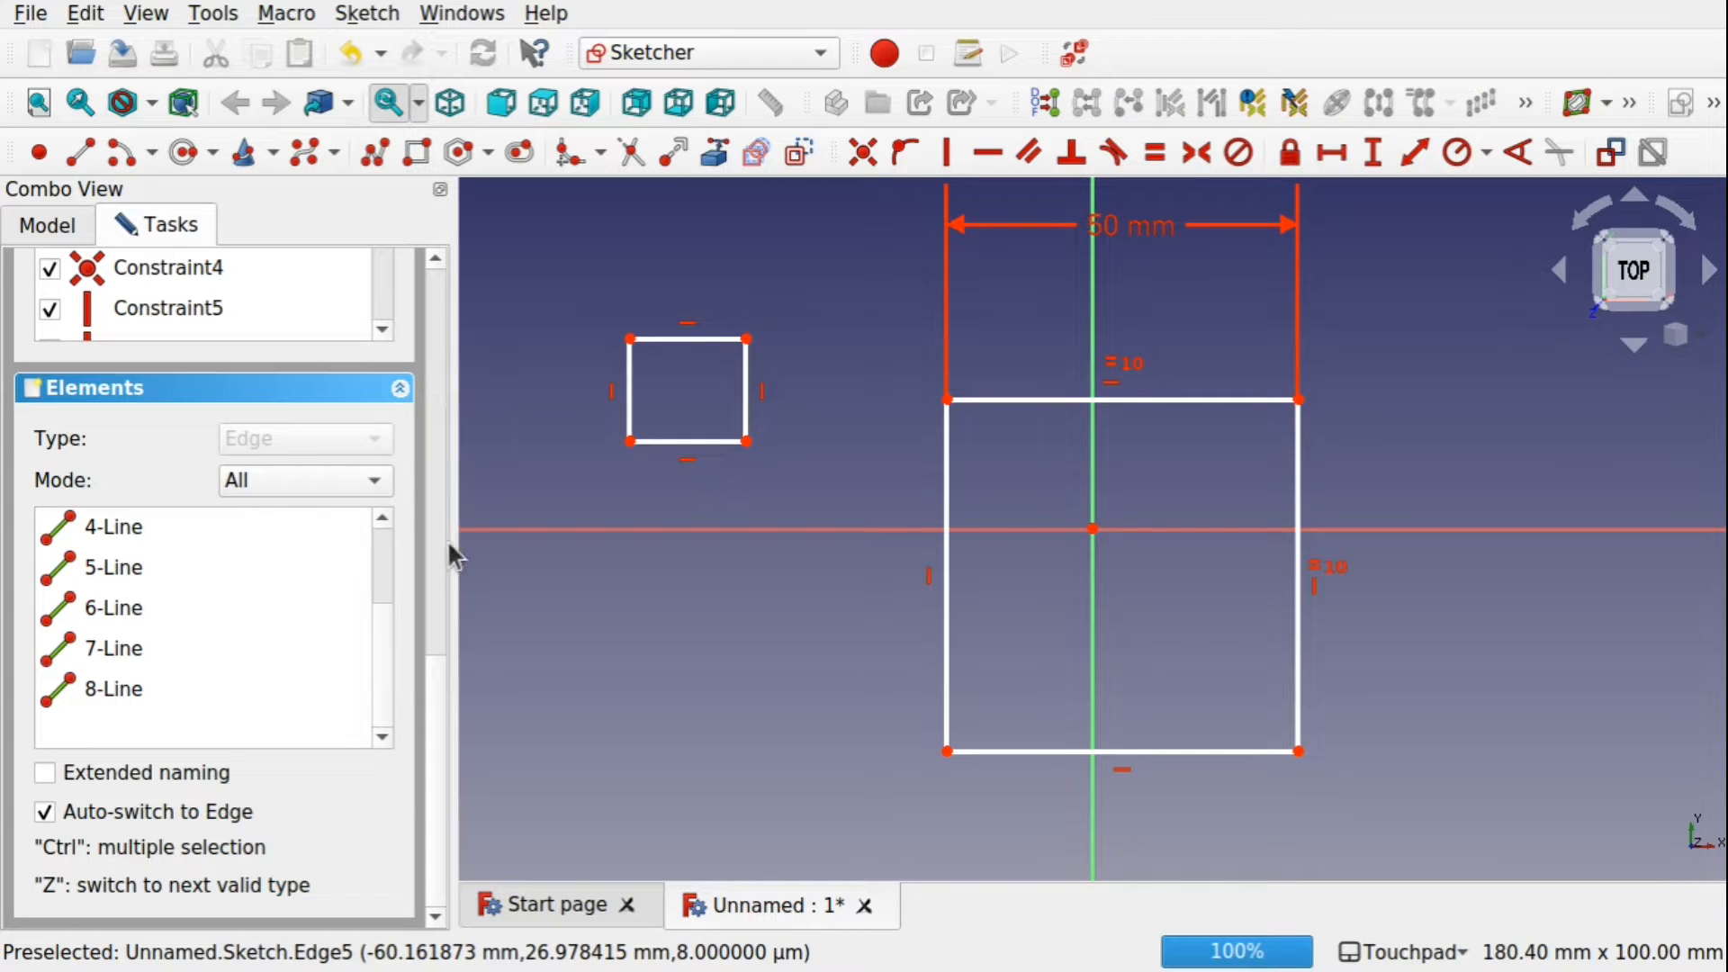
{"action": "scroll", "coordinate": [439, 648], "scroll_direction": "up", "scroll_amount": 5}
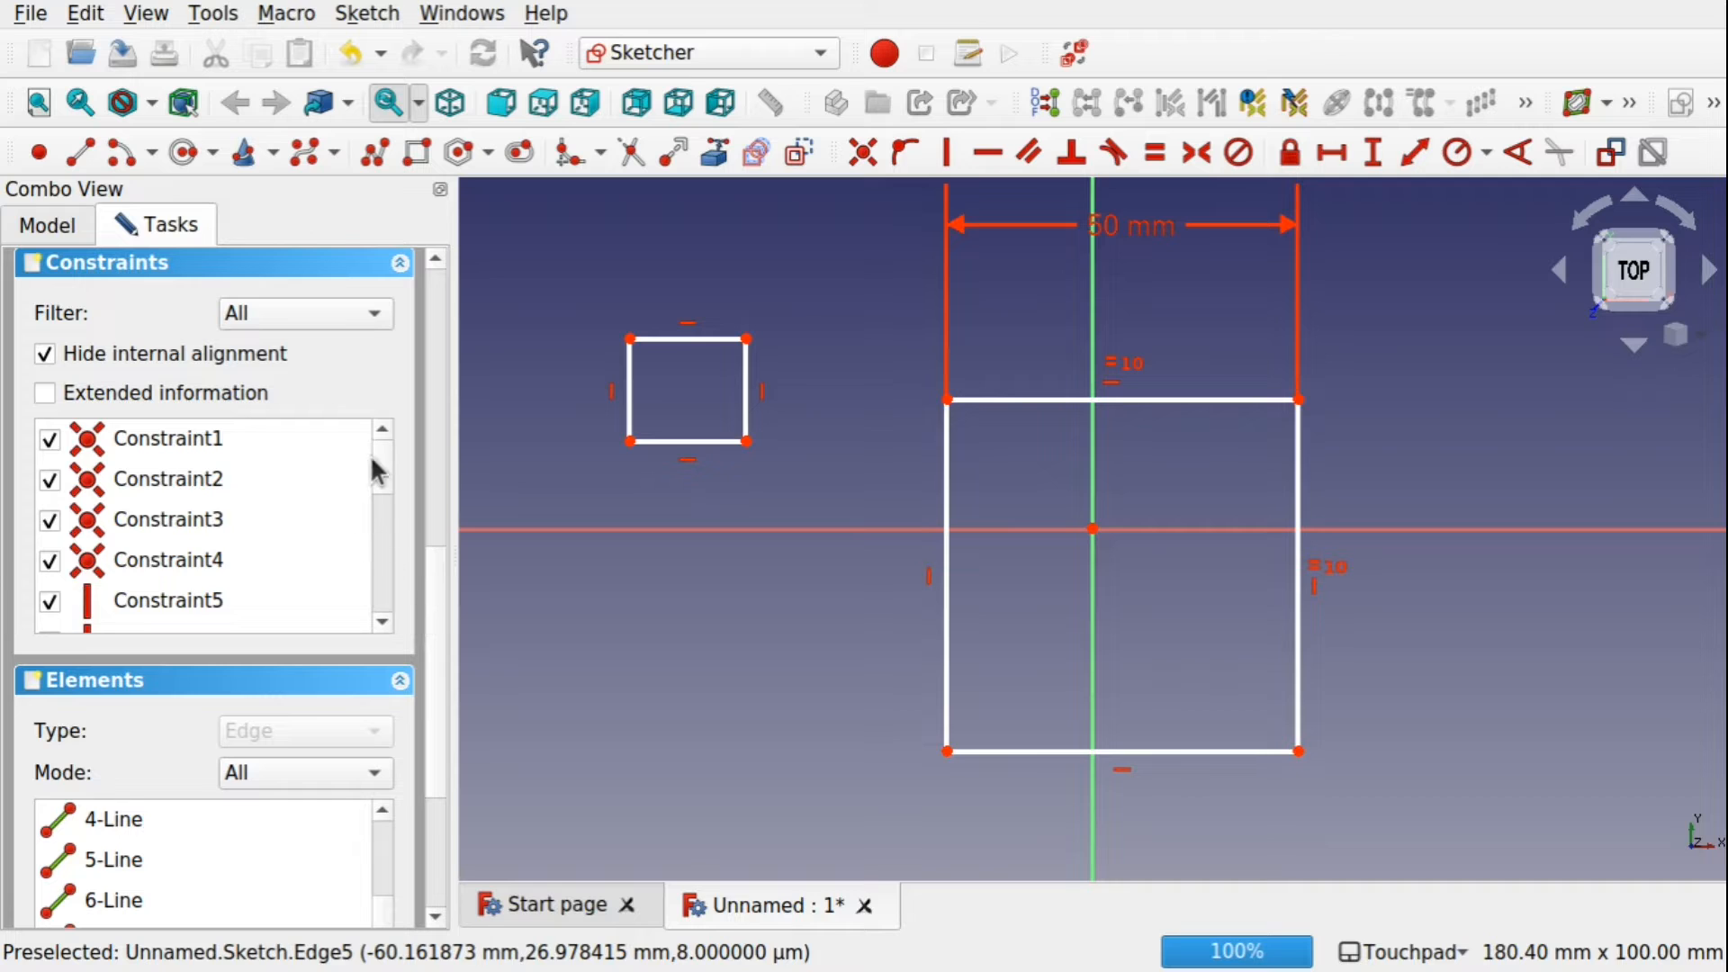
{"action": "left_click_drag", "start_coordinate": [376, 459], "coordinate": [381, 618]}
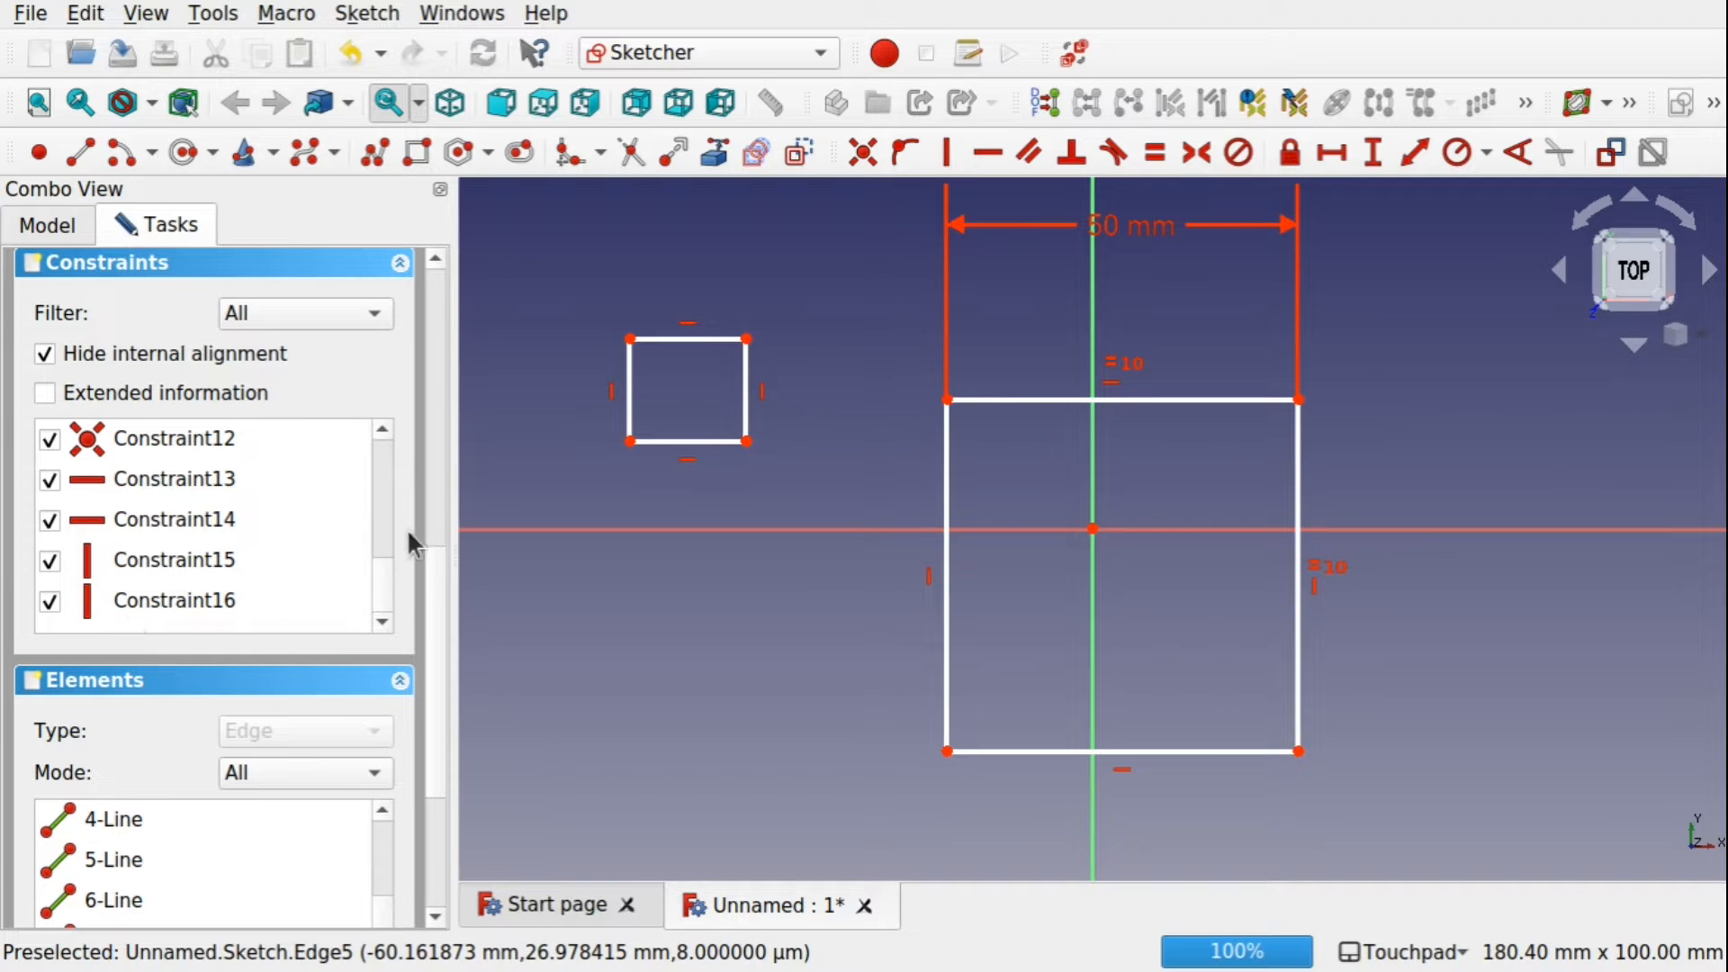
{"action": "scroll", "coordinate": [387, 548], "scroll_direction": "up", "scroll_amount": 2}
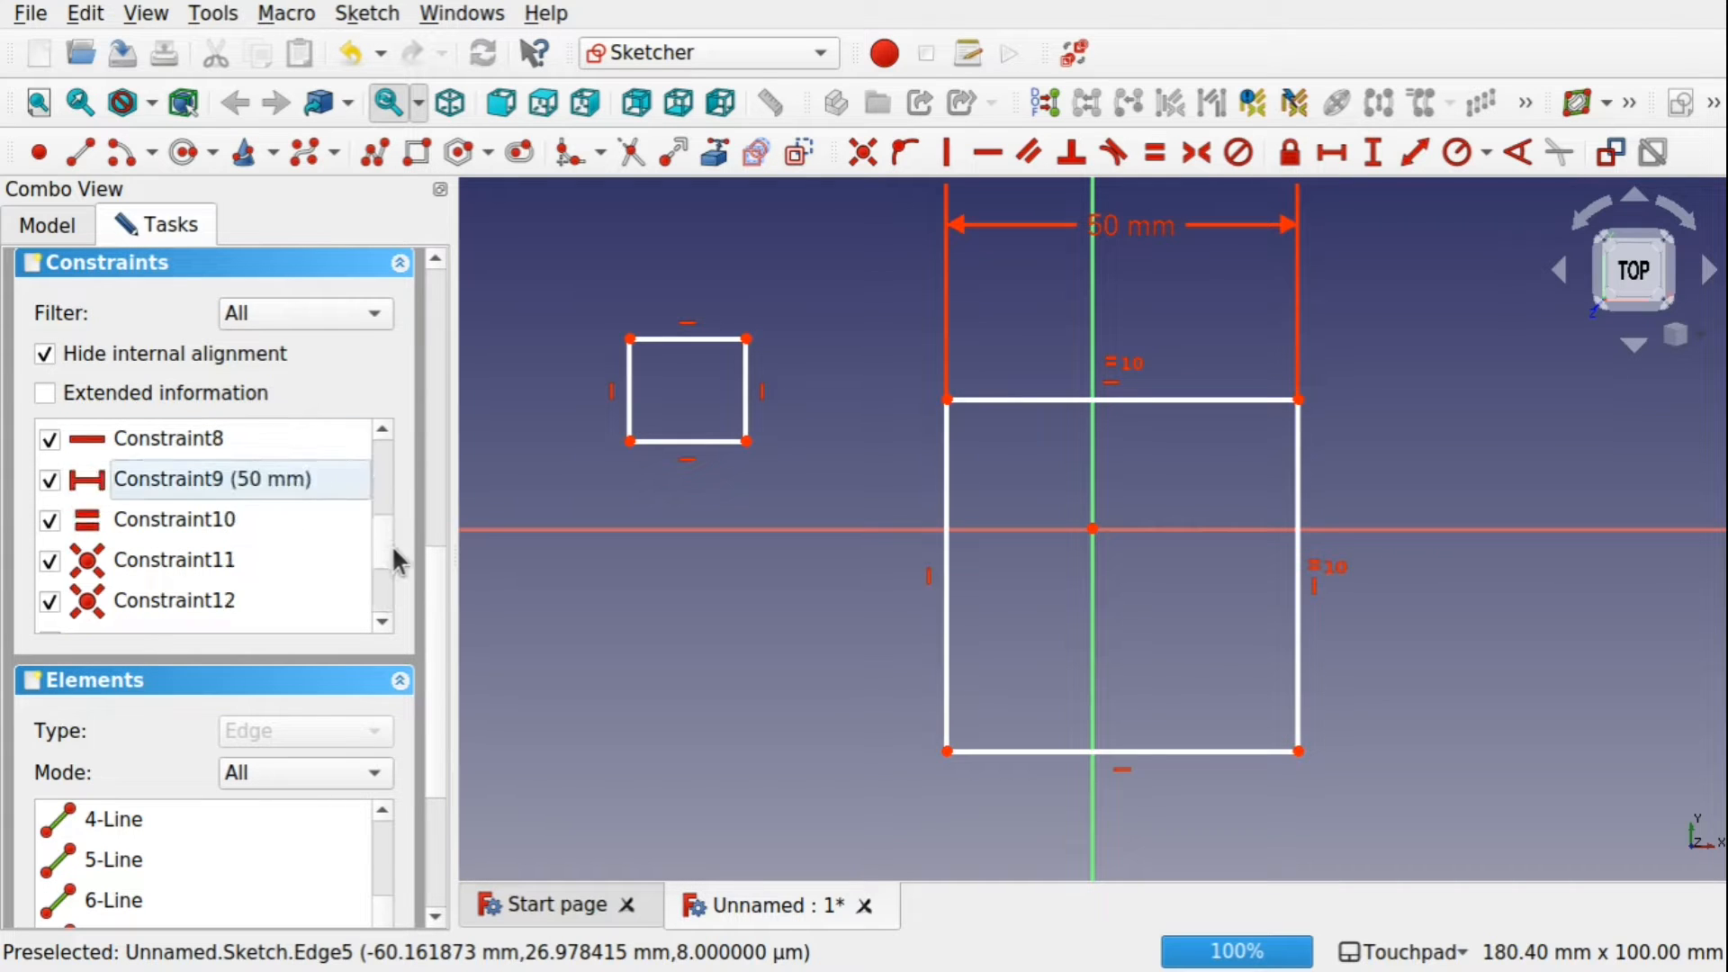
Pull the small rectangle's right and left edges outward and its upper edge upward to test the disconnected corners.
{"action": "left_click", "coordinate": [748, 340]}
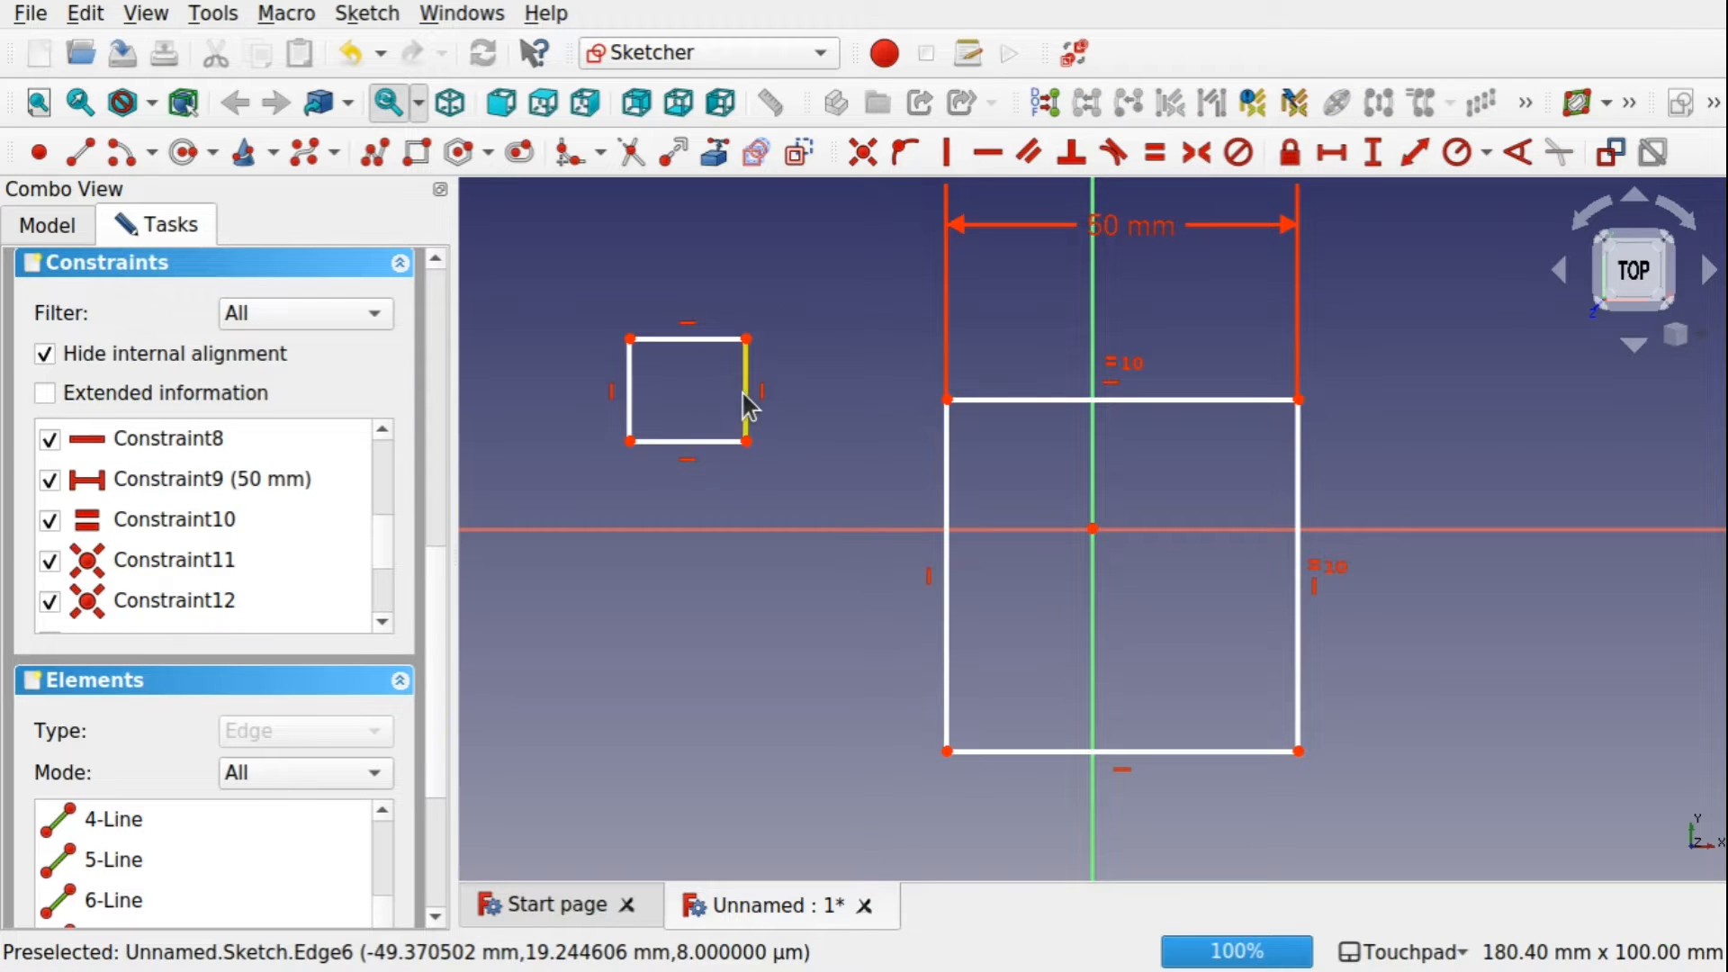
{"action": "left_click_drag", "start_coordinate": [745, 398], "coordinate": [832, 413]}
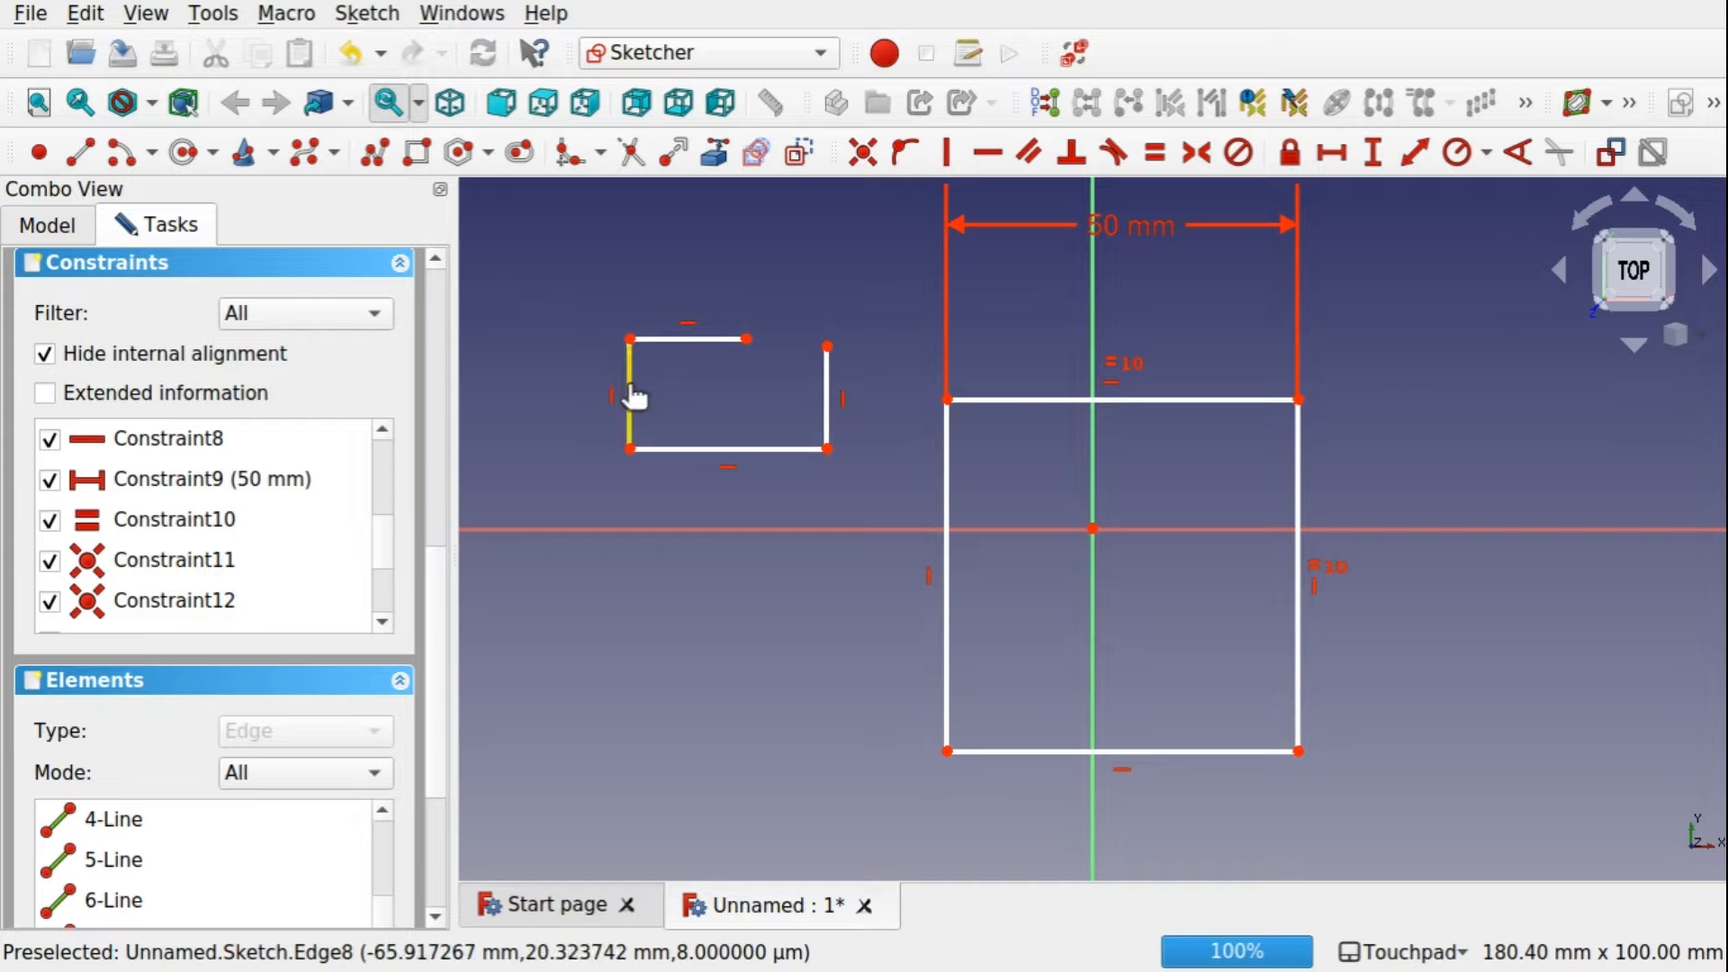
{"action": "left_click_drag", "start_coordinate": [634, 393], "coordinate": [537, 402]}
{"action": "mouse_move", "coordinate": [694, 349]}
{"action": "left_mouse_down"}
{"action": "mouse_move", "coordinate": [706, 367]}
{"action": "mouse_move", "coordinate": [700, 328]}
{"action": "left_mouse_up"}
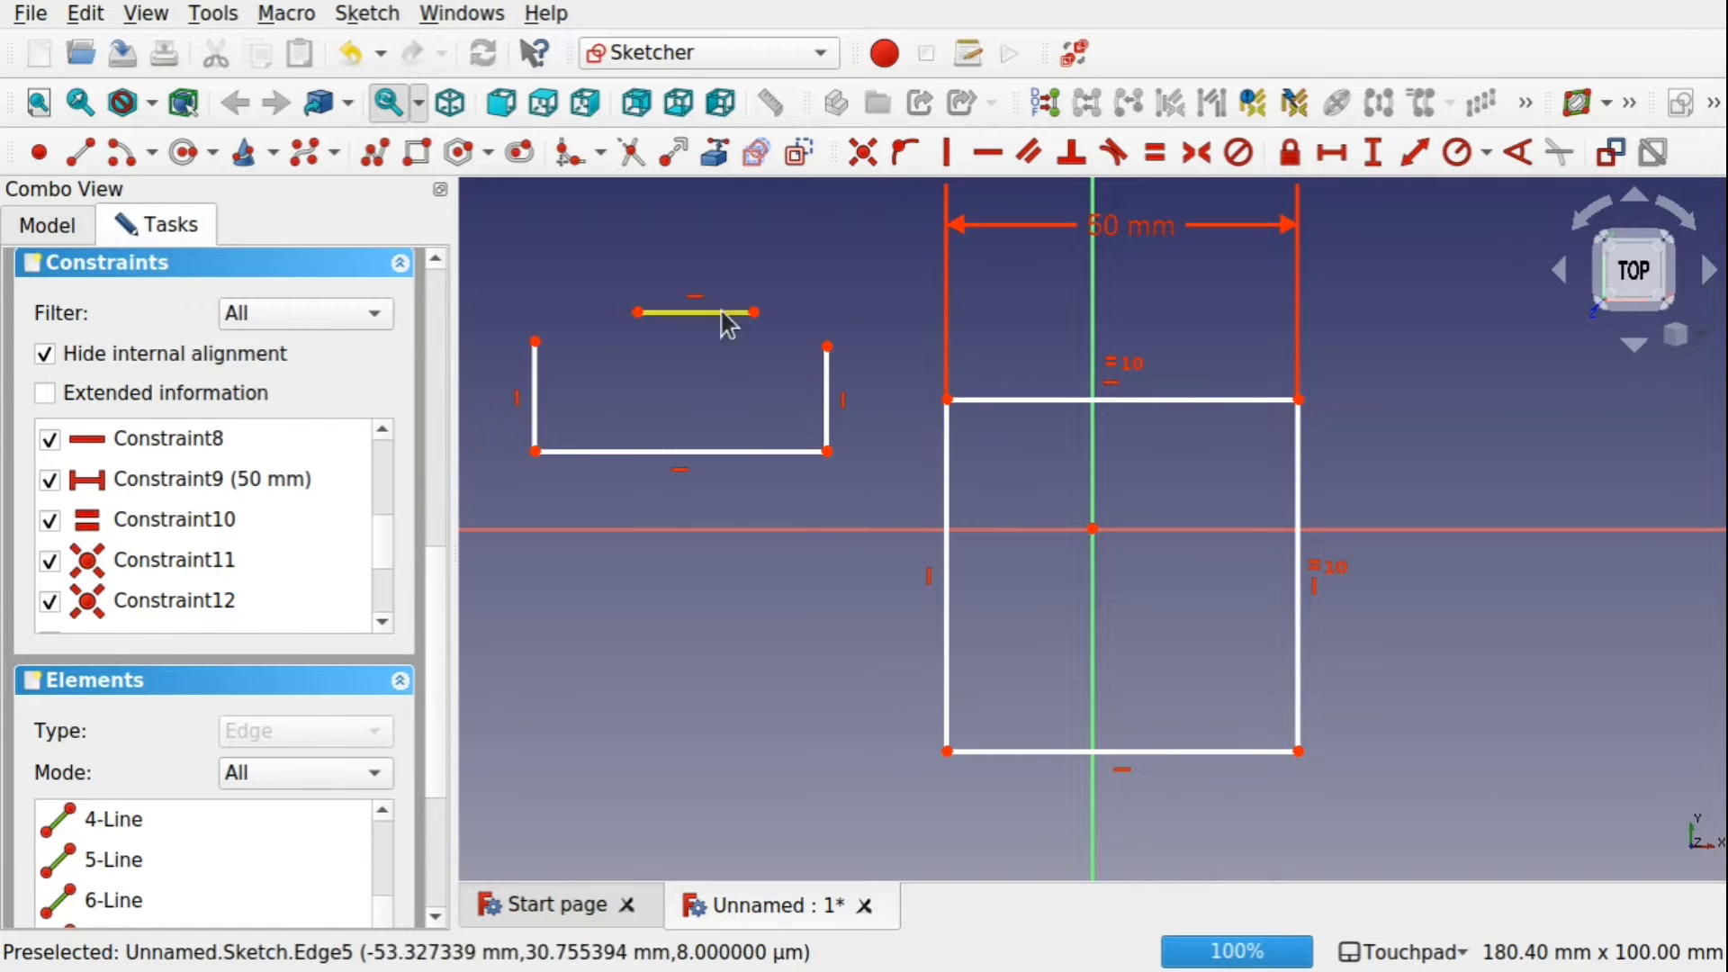
Make the short upper line's right endpoint coincident with the right edge's upper endpoint, and delete all four lines of the small shape.
{"action": "left_click", "coordinate": [754, 314]}
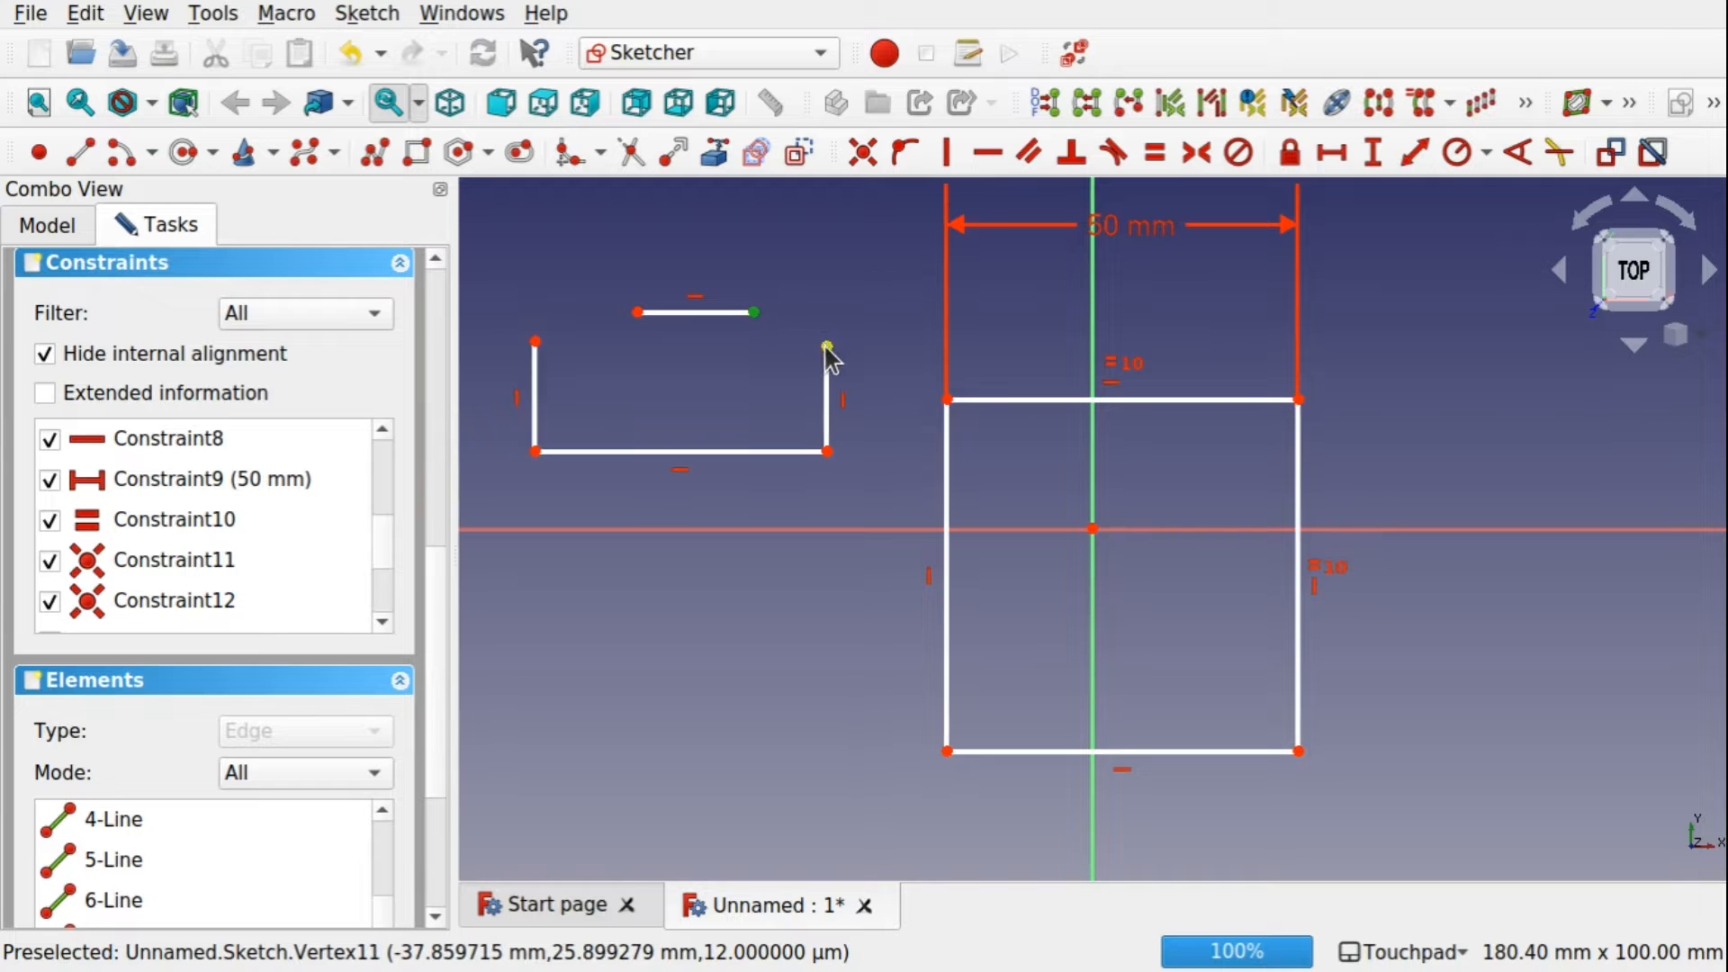
{"action": "left_click", "coordinate": [828, 346]}
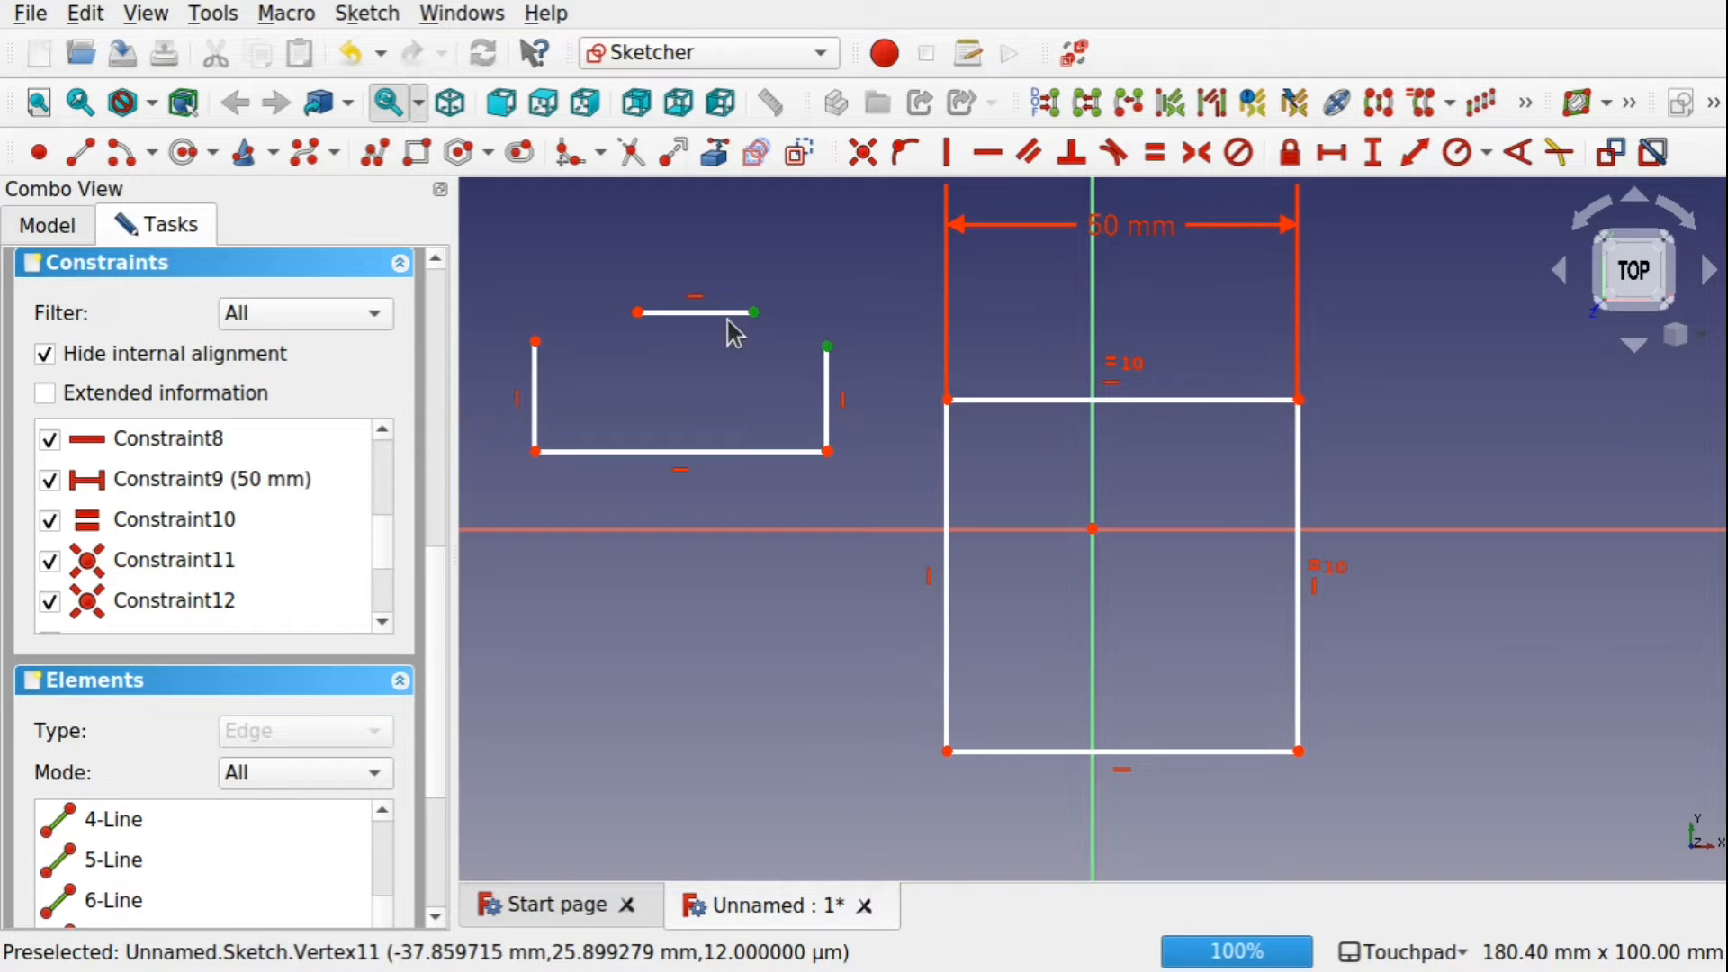
{"action": "left_click", "coordinate": [870, 162]}
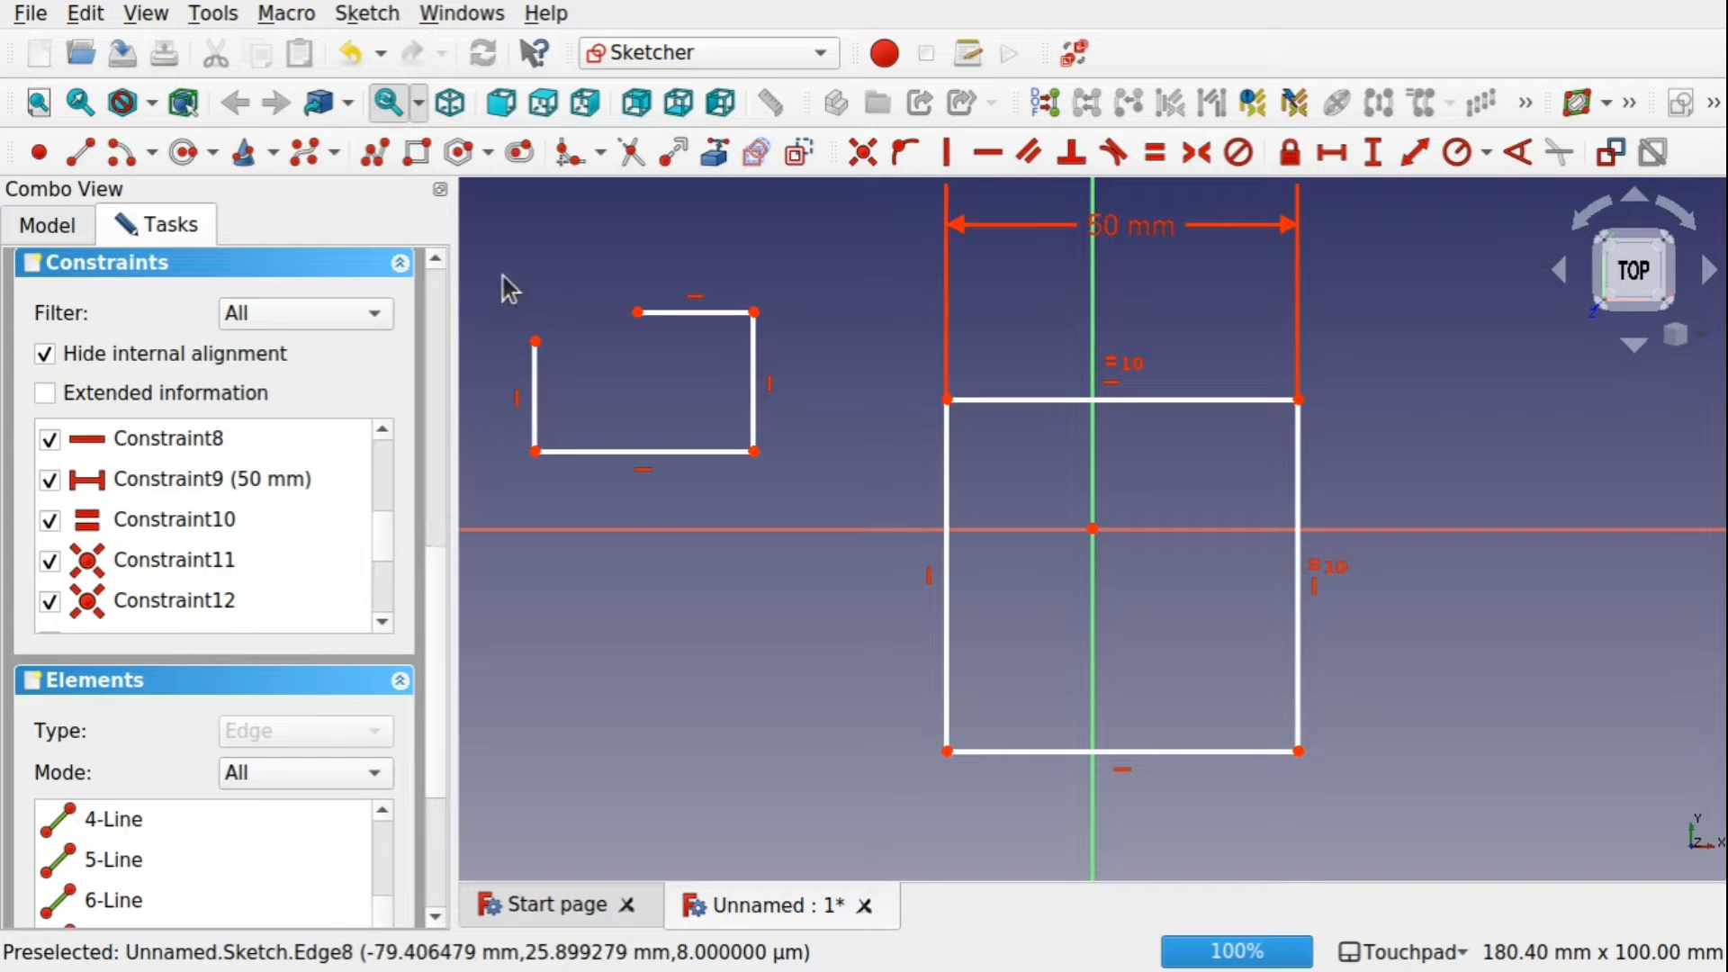
{"action": "left_click_drag", "start_coordinate": [497, 250], "coordinate": [835, 493]}
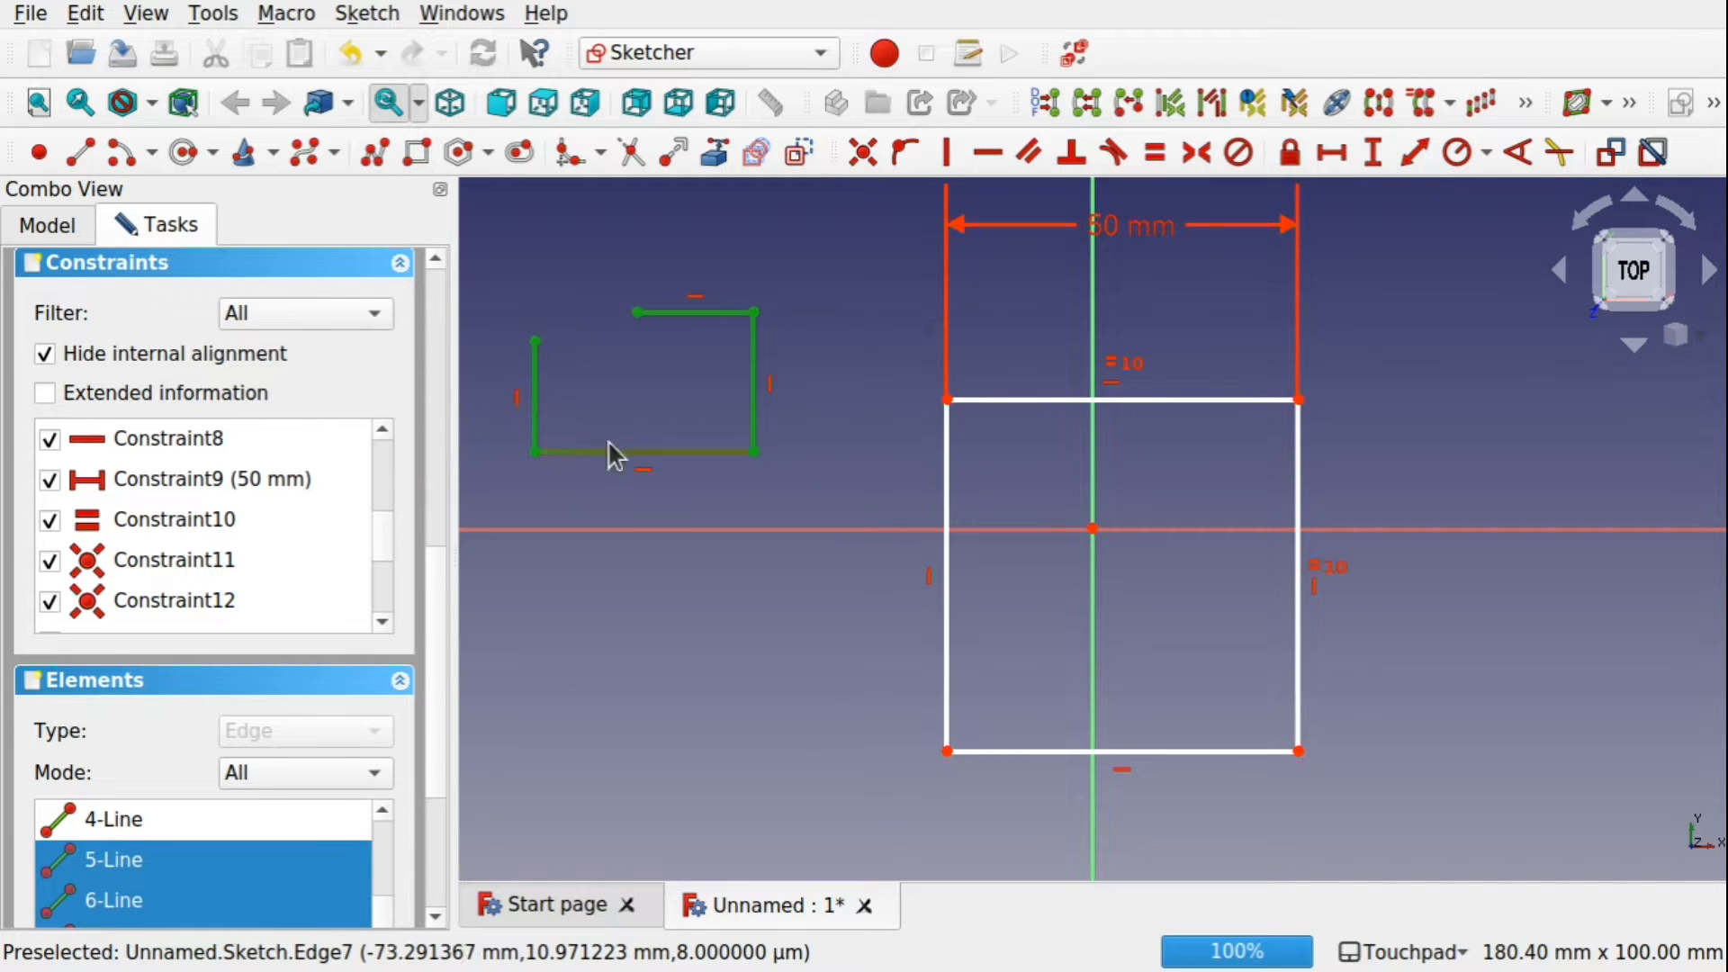
{"action": "key", "text": "Delete"}
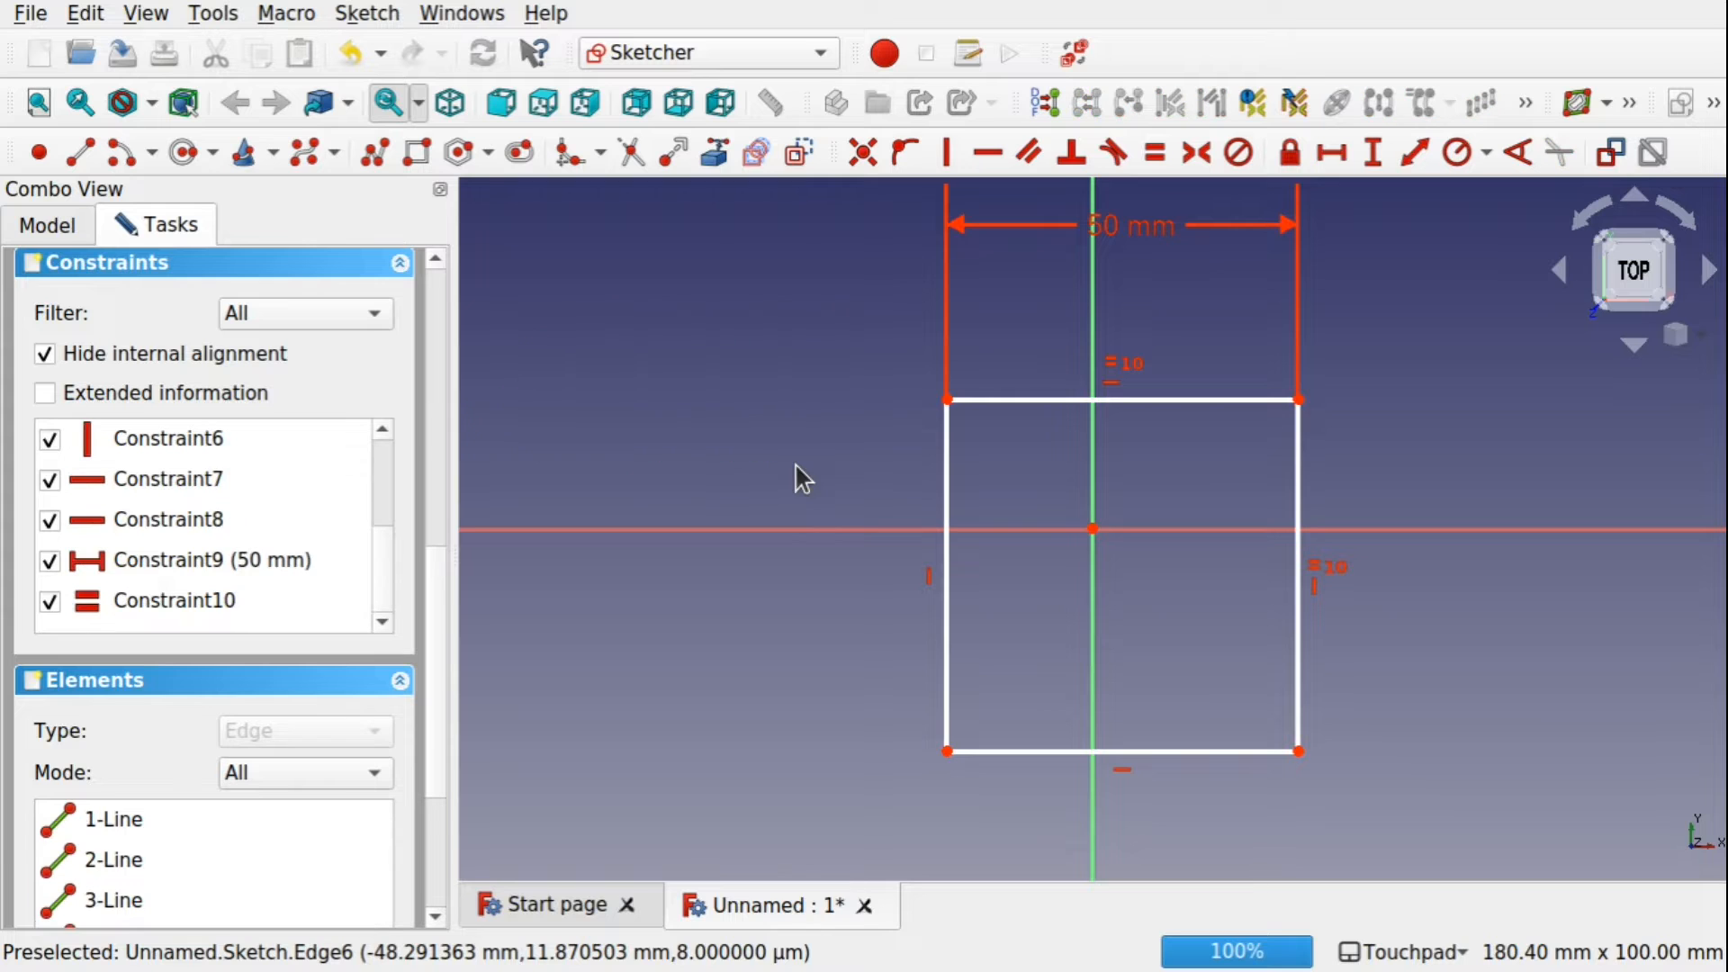
Select individual constraints in the list, and select Constraint7 through Constraint10 together to highlight them in the sketch.
{"action": "left_click", "coordinate": [184, 520]}
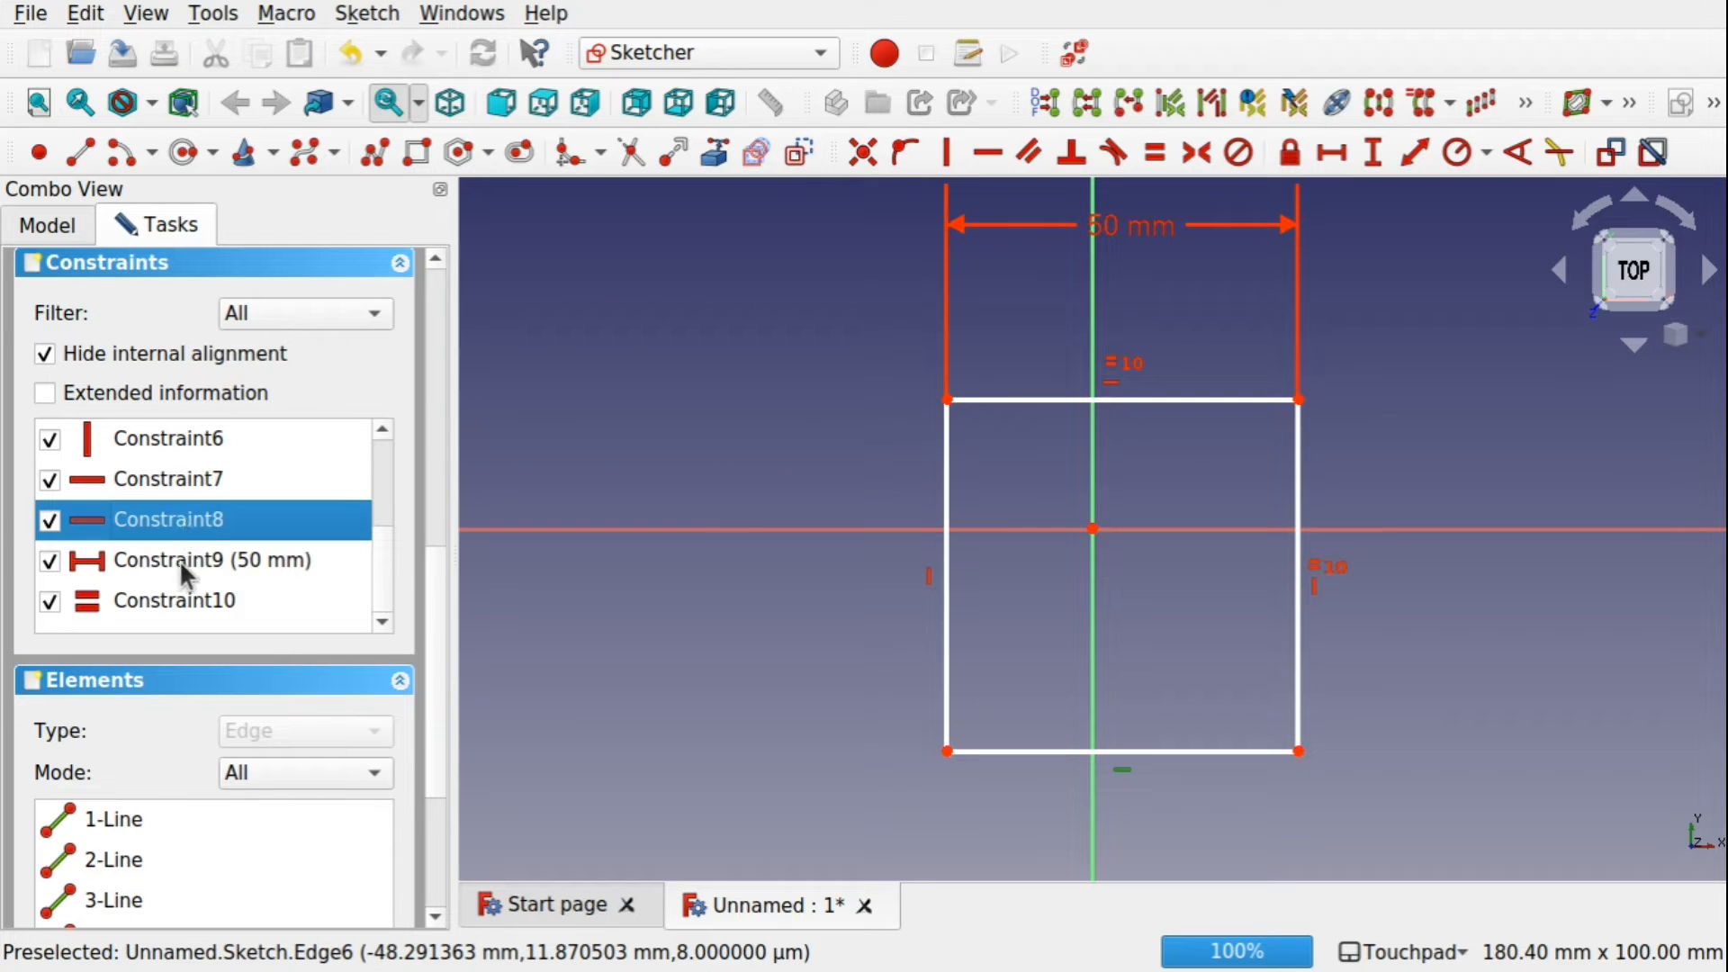
{"action": "left_click", "coordinate": [191, 560]}
{"action": "left_click", "coordinate": [180, 520]}
{"action": "left_click", "coordinate": [176, 472]}
{"action": "left_click", "coordinate": [212, 521], "text": "ctrl"}
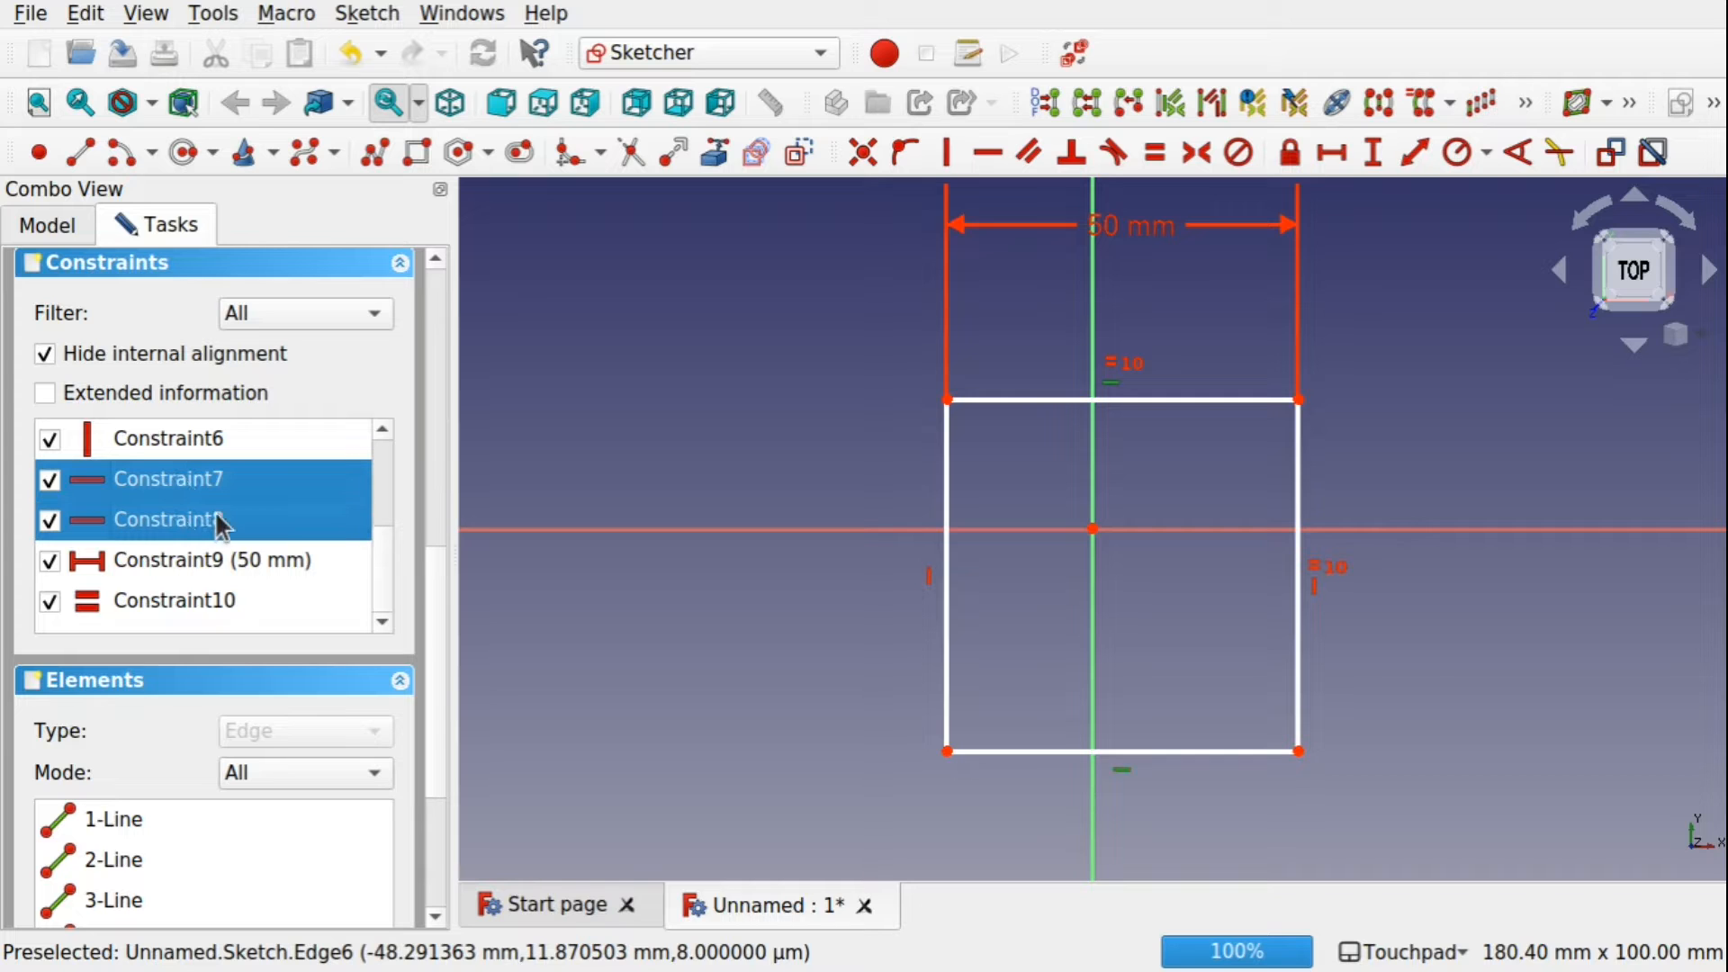
{"action": "left_click", "coordinate": [225, 567], "text": "ctrl"}
{"action": "left_click", "coordinate": [216, 605], "text": "ctrl"}
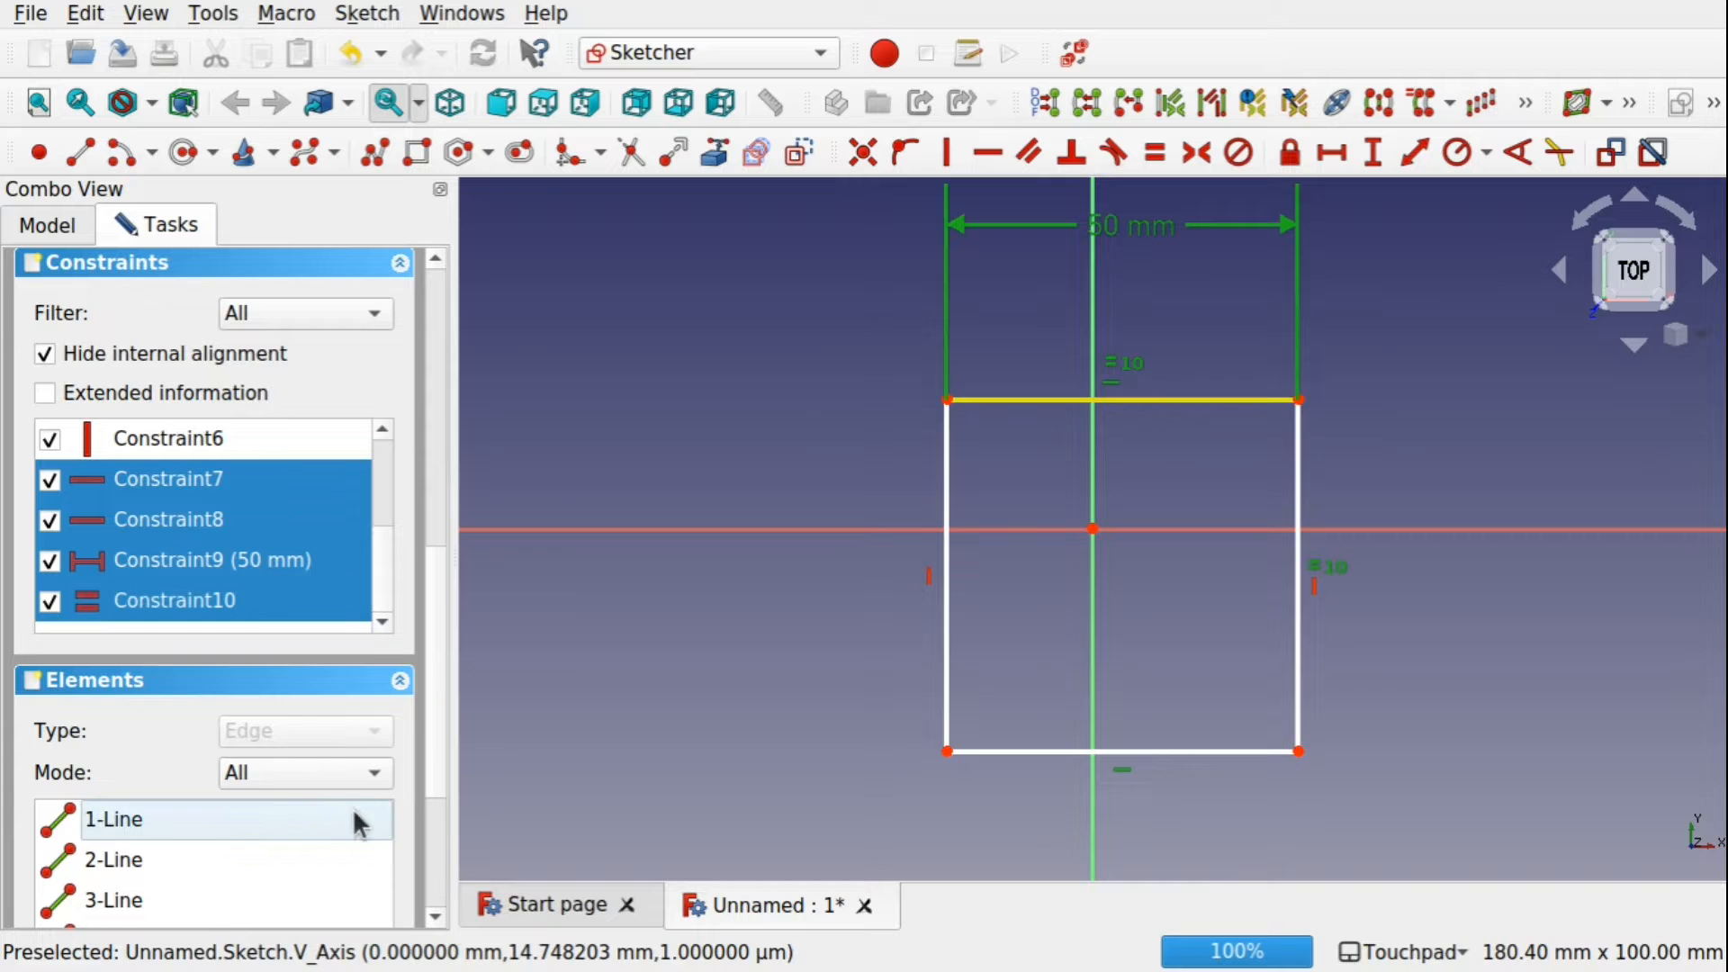
Select each line in the element list in turn, and select 2-Line, 3-Line and 4-Line together to highlight their edges.
{"action": "scroll", "coordinate": [434, 694], "scroll_direction": "down", "scroll_amount": 3}
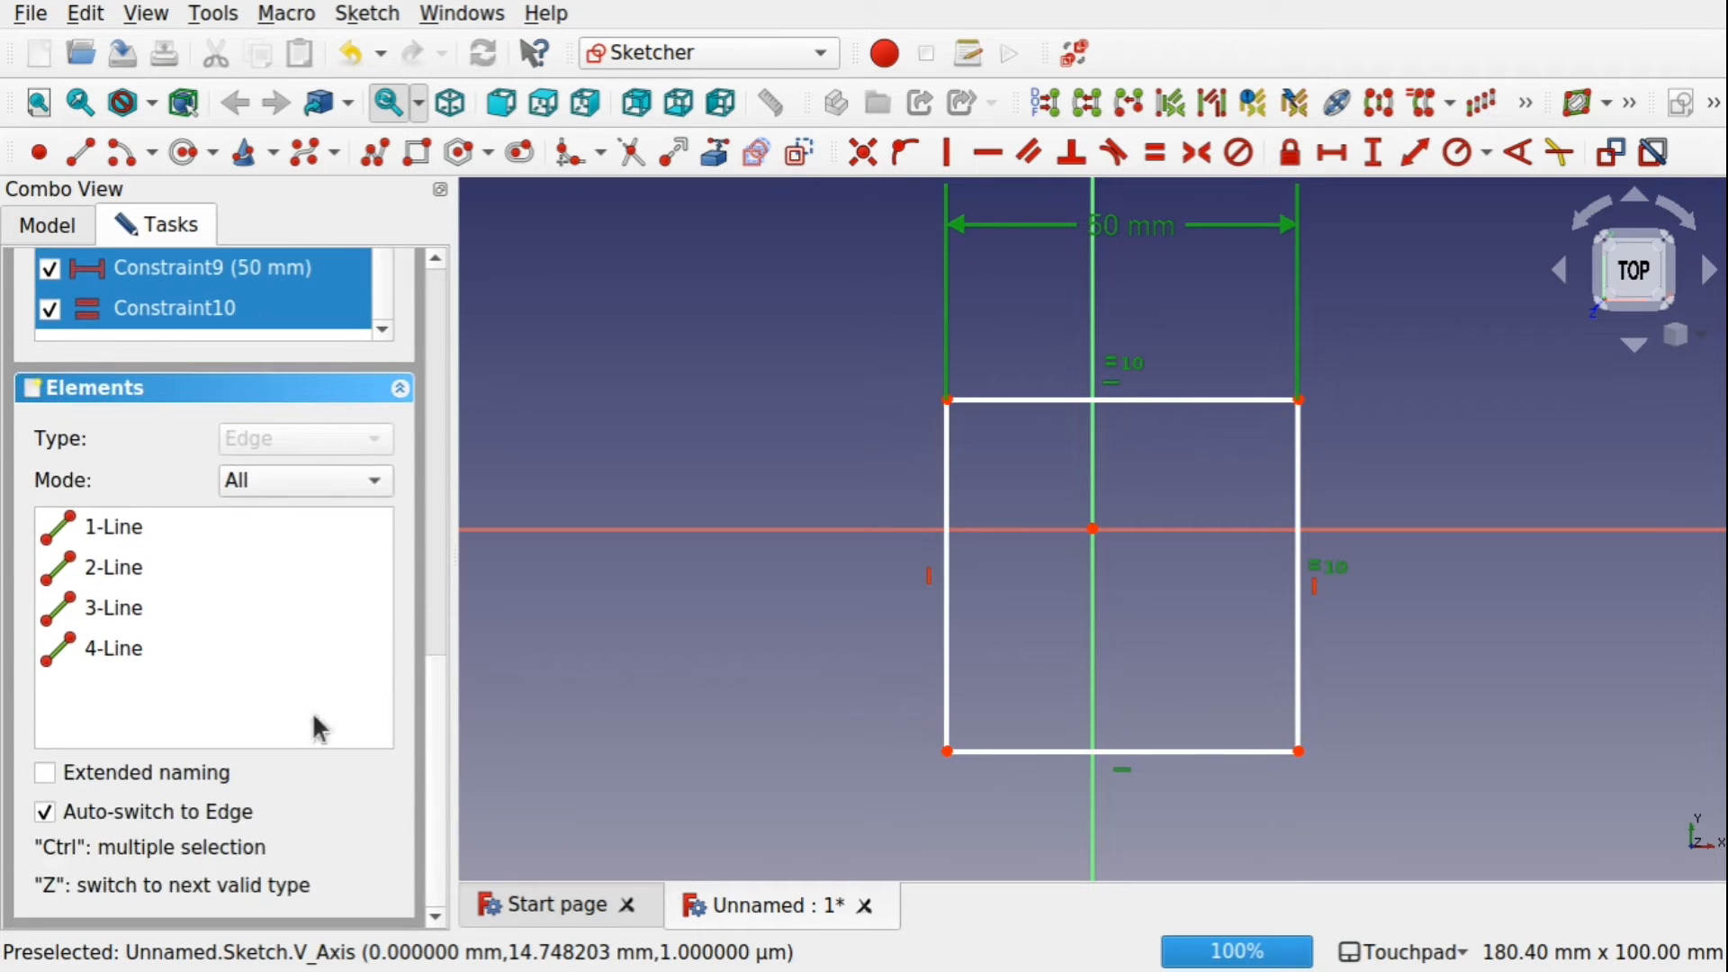
{"action": "left_click", "coordinate": [122, 529]}
{"action": "left_click", "coordinate": [130, 576]}
{"action": "left_click", "coordinate": [115, 607]}
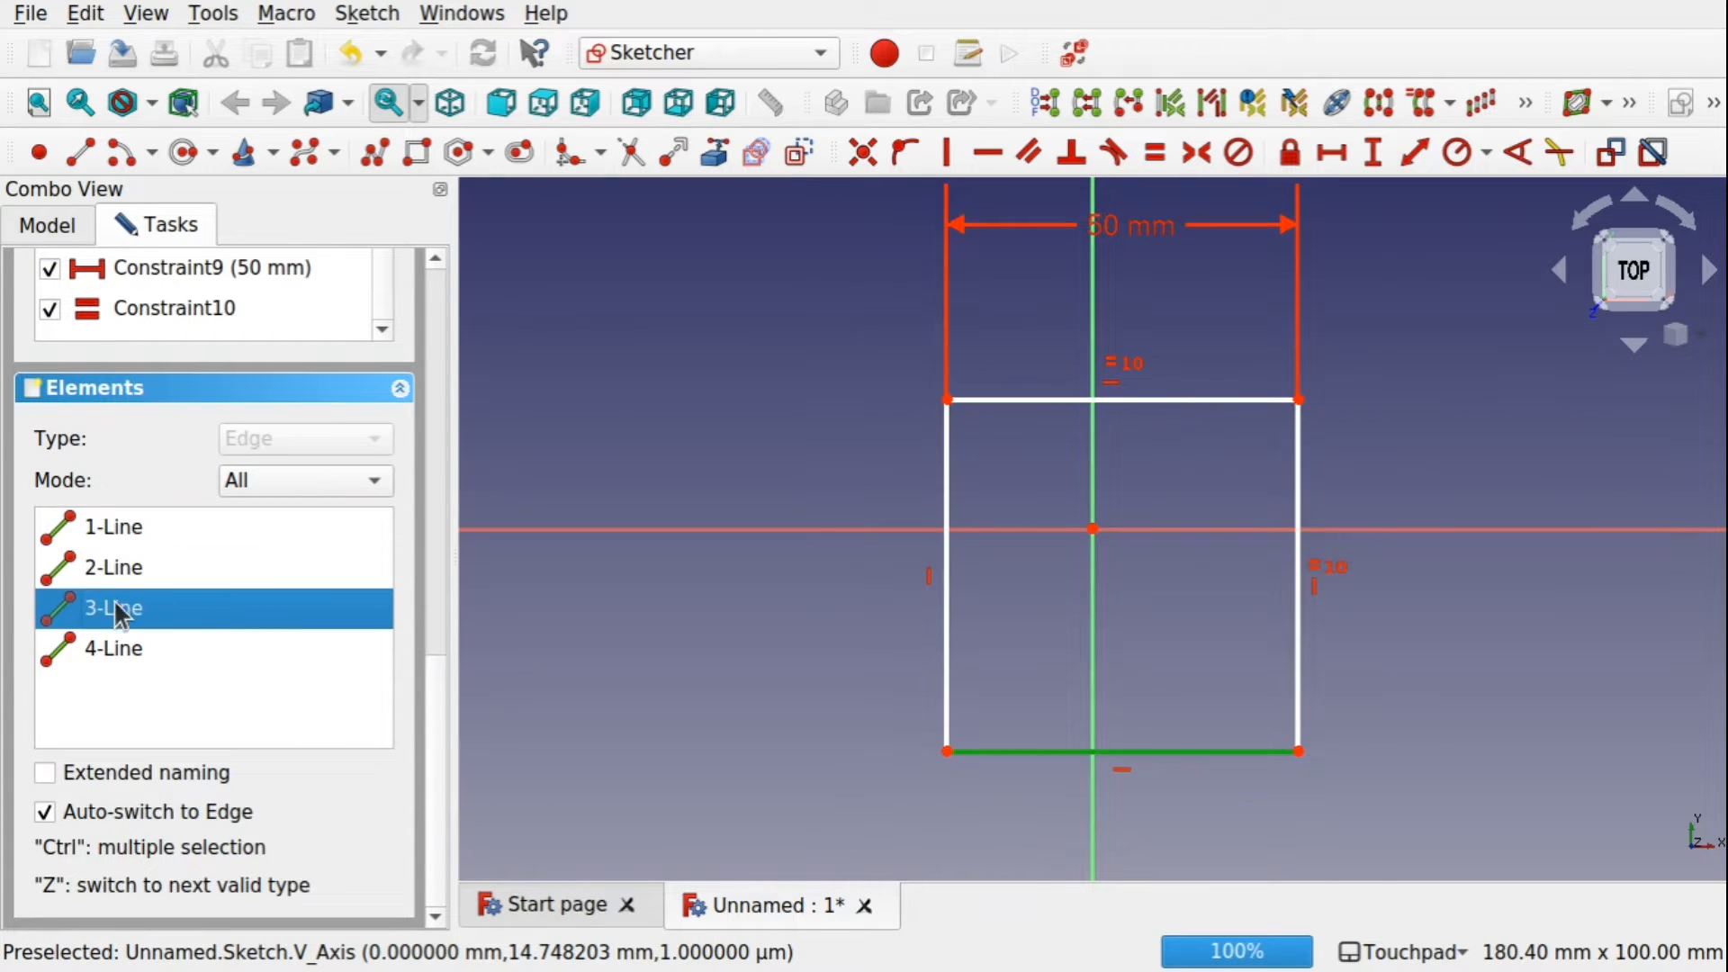
{"action": "left_click", "coordinate": [127, 648]}
{"action": "left_click", "coordinate": [160, 607], "text": "ctrl"}
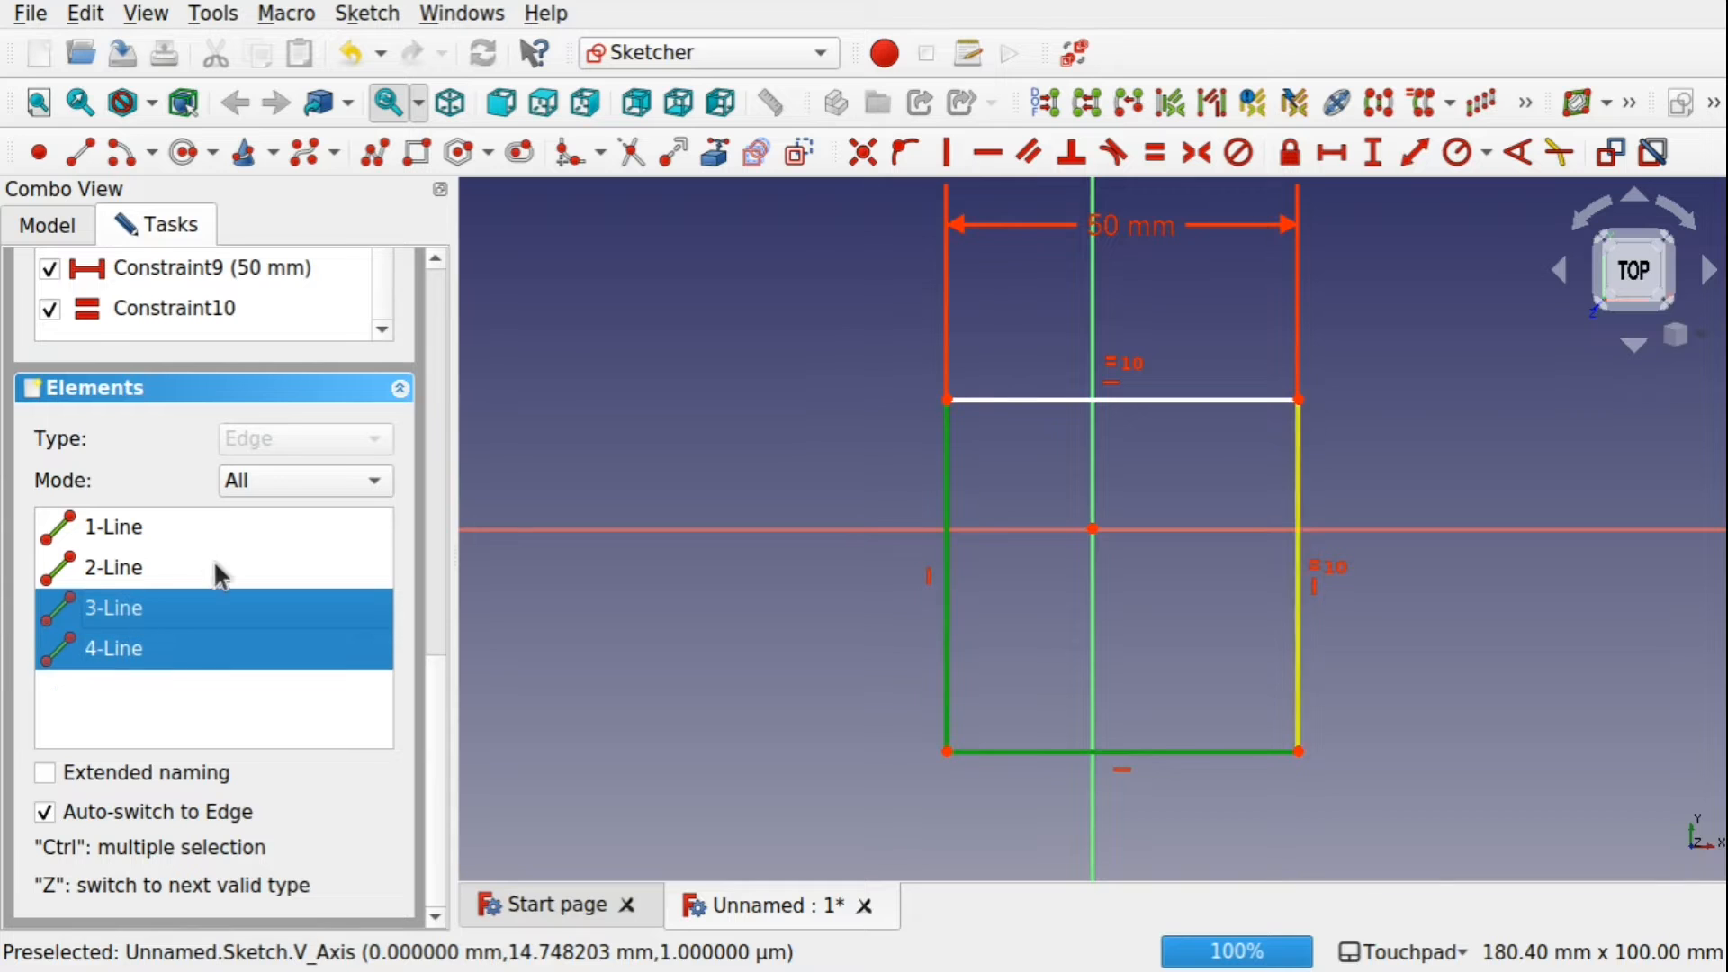
{"action": "left_click", "coordinate": [129, 558], "text": "ctrl"}
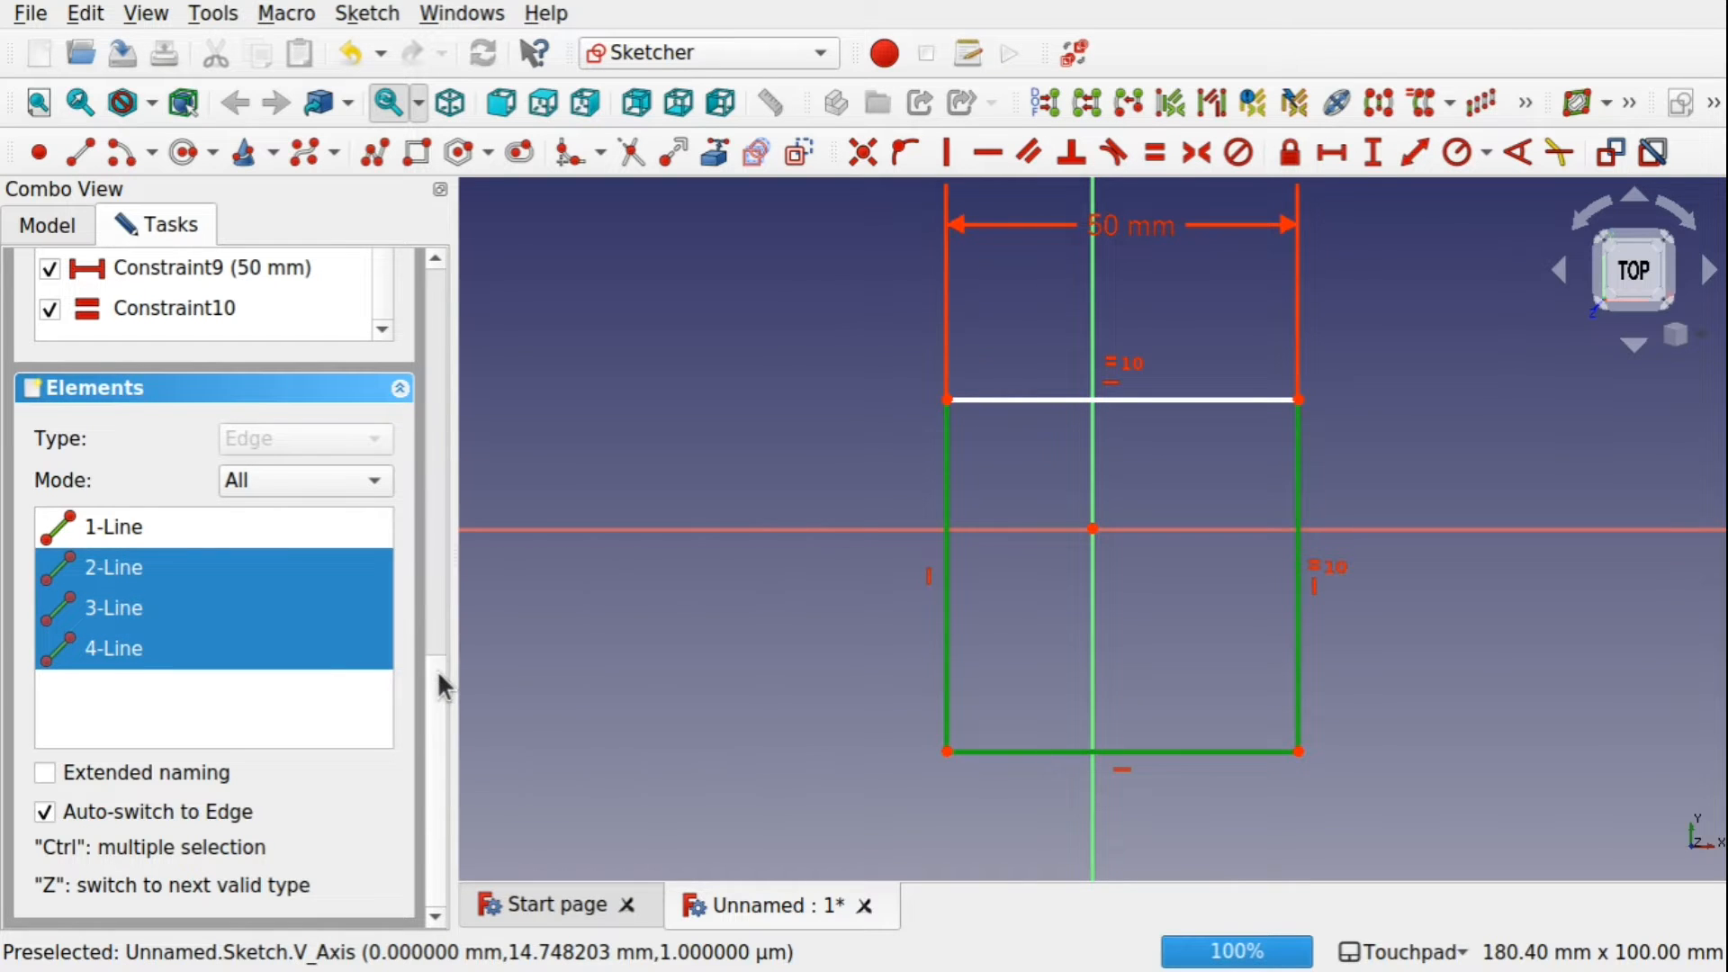
Clear the element selection, turn on extended naming for the element list, and turn it off again.
{"action": "left_click", "coordinate": [247, 689]}
{"action": "left_click", "coordinate": [50, 773]}
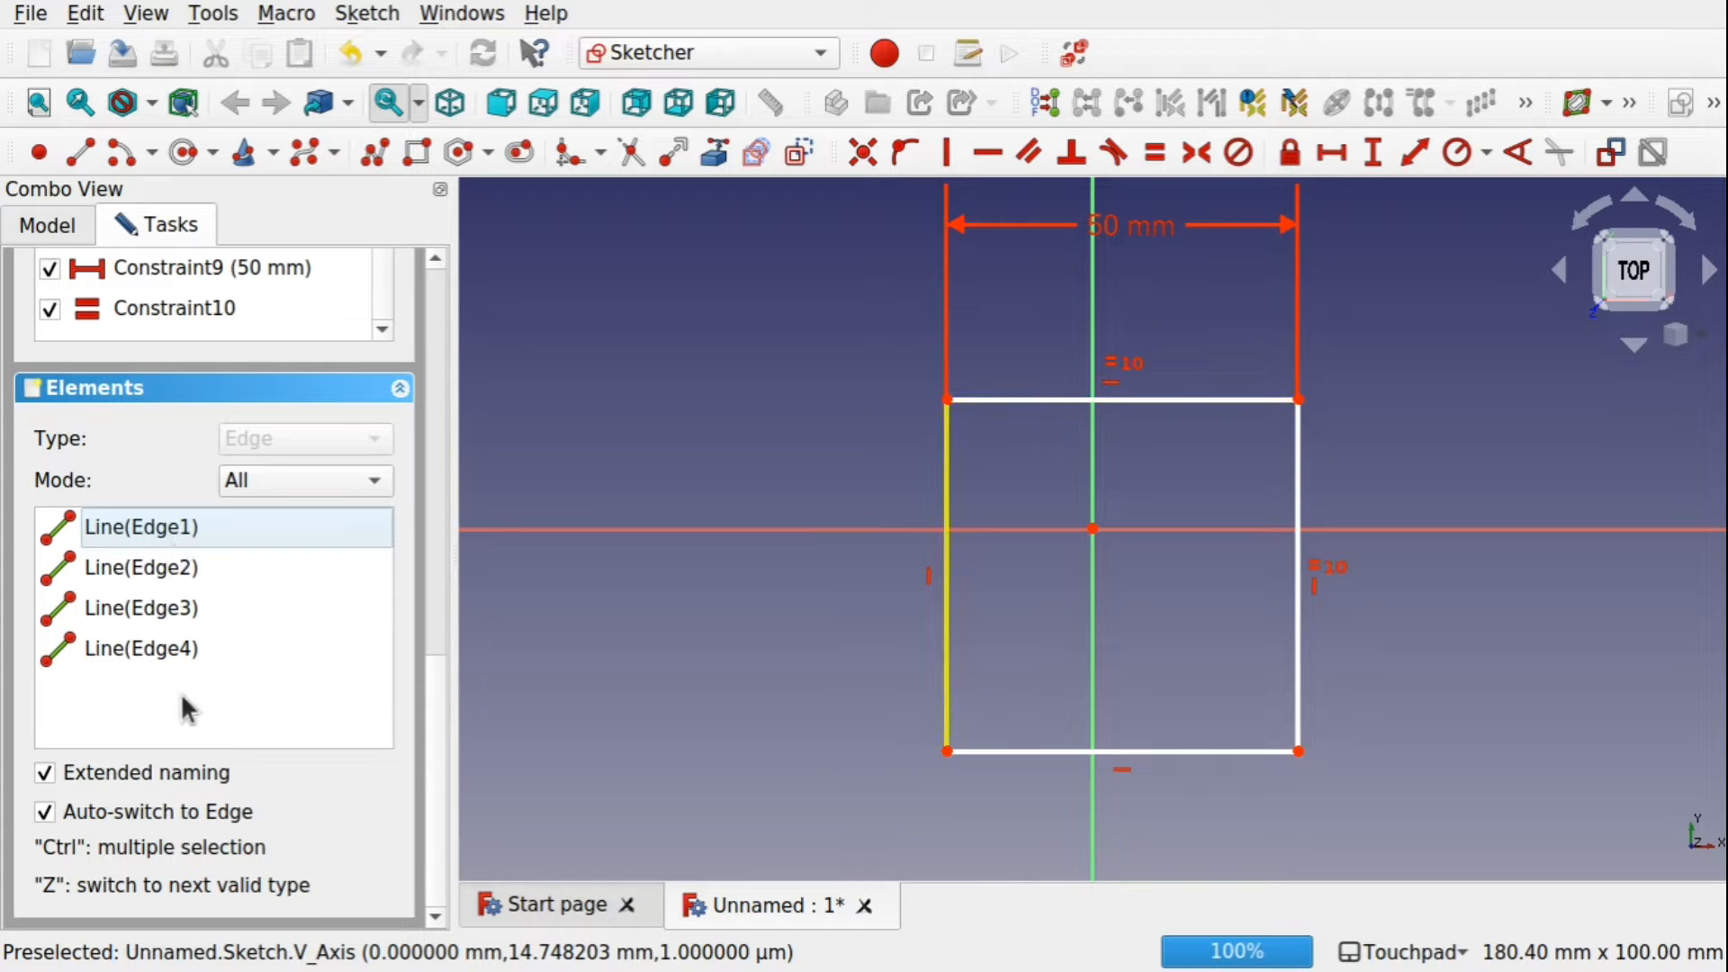
{"action": "left_click", "coordinate": [43, 772]}
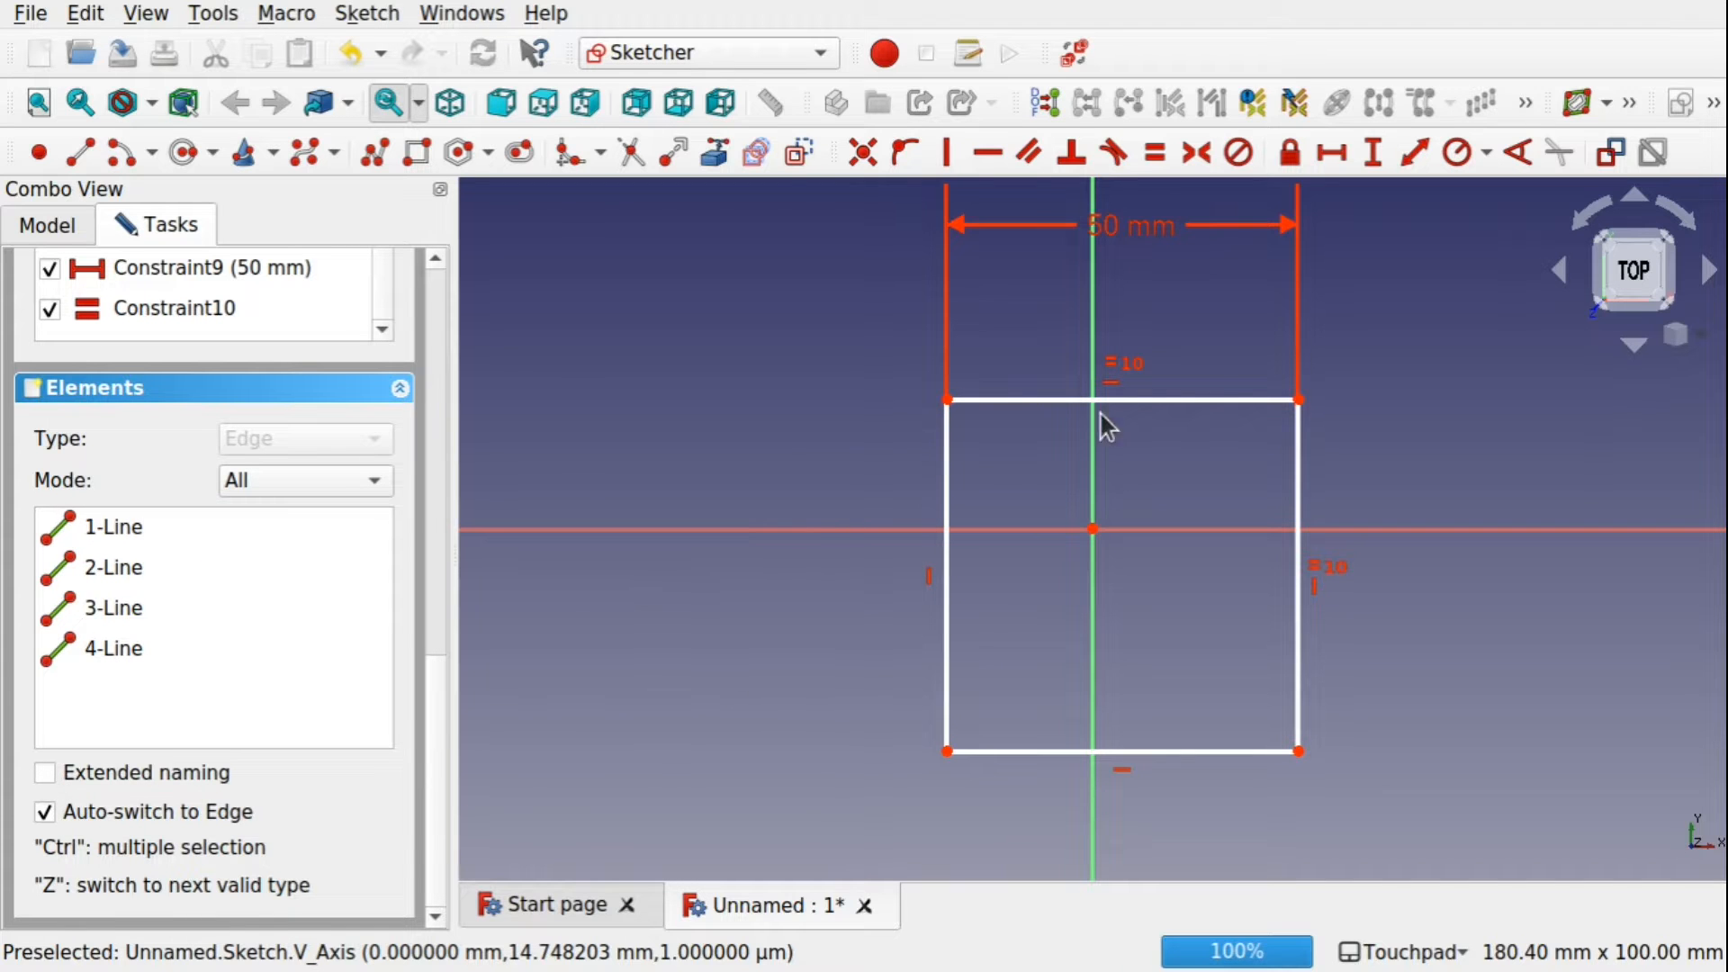
Pull the square up by its upper edge to test its free movement relative to the origin.
{"action": "left_click_drag", "start_coordinate": [1198, 402], "coordinate": [1179, 366]}
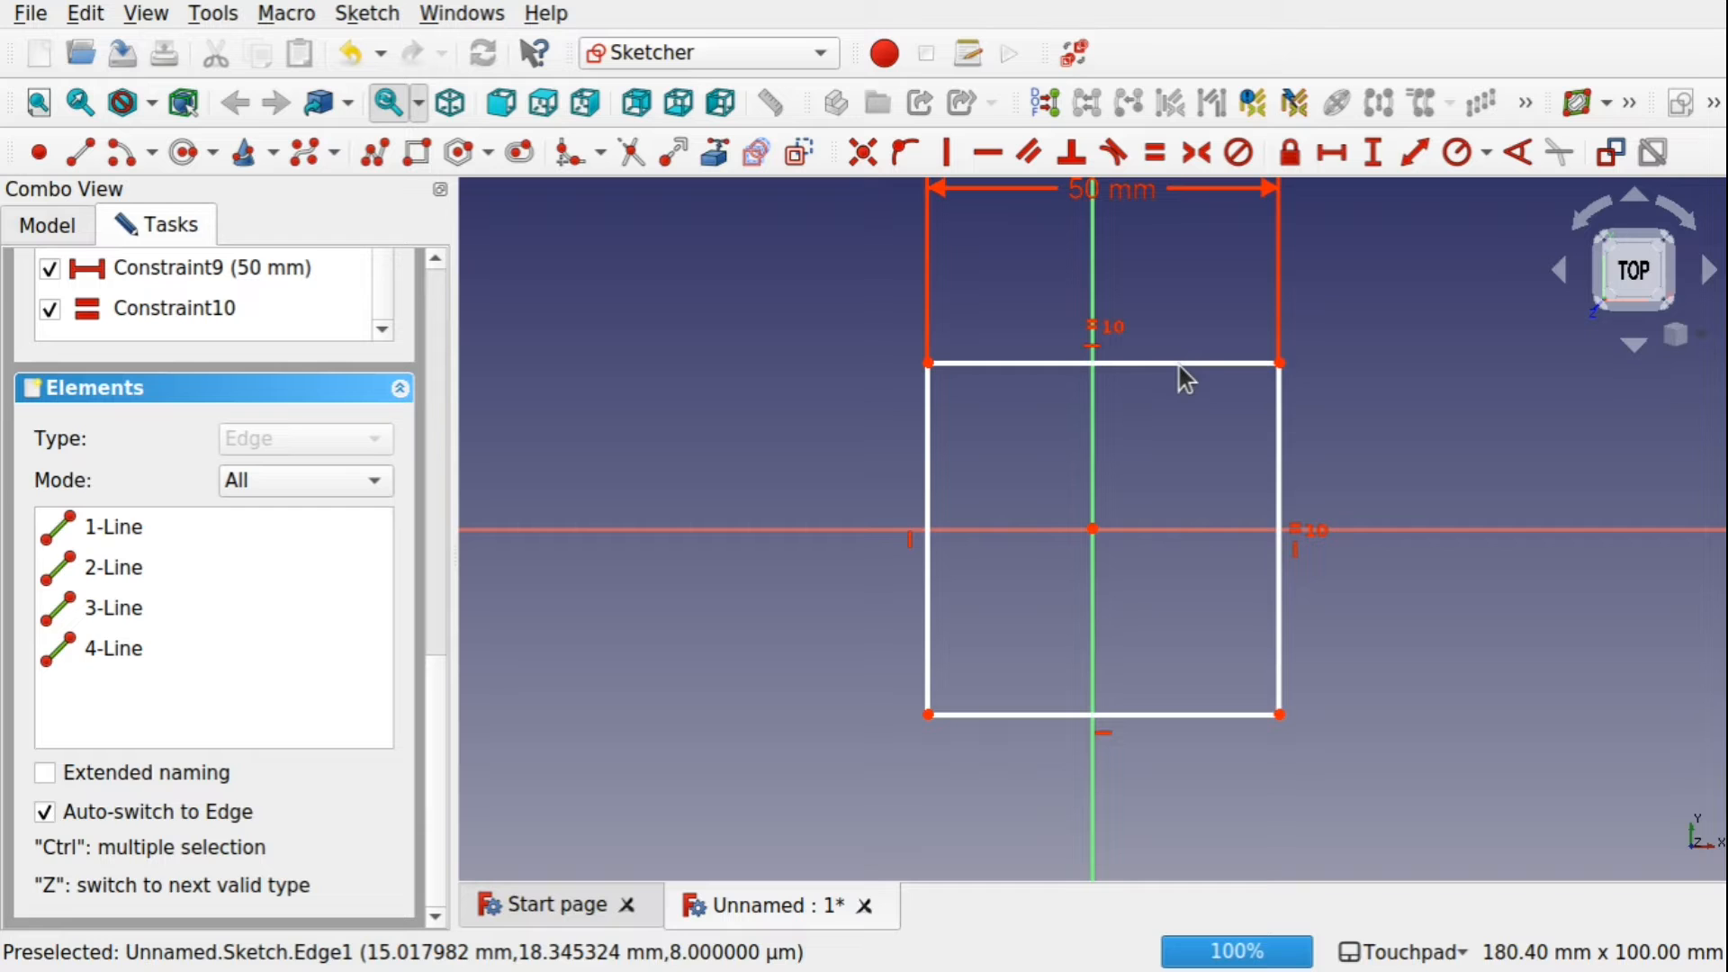
{"action": "left_click_drag", "start_coordinate": [1181, 365], "coordinate": [1180, 327]}
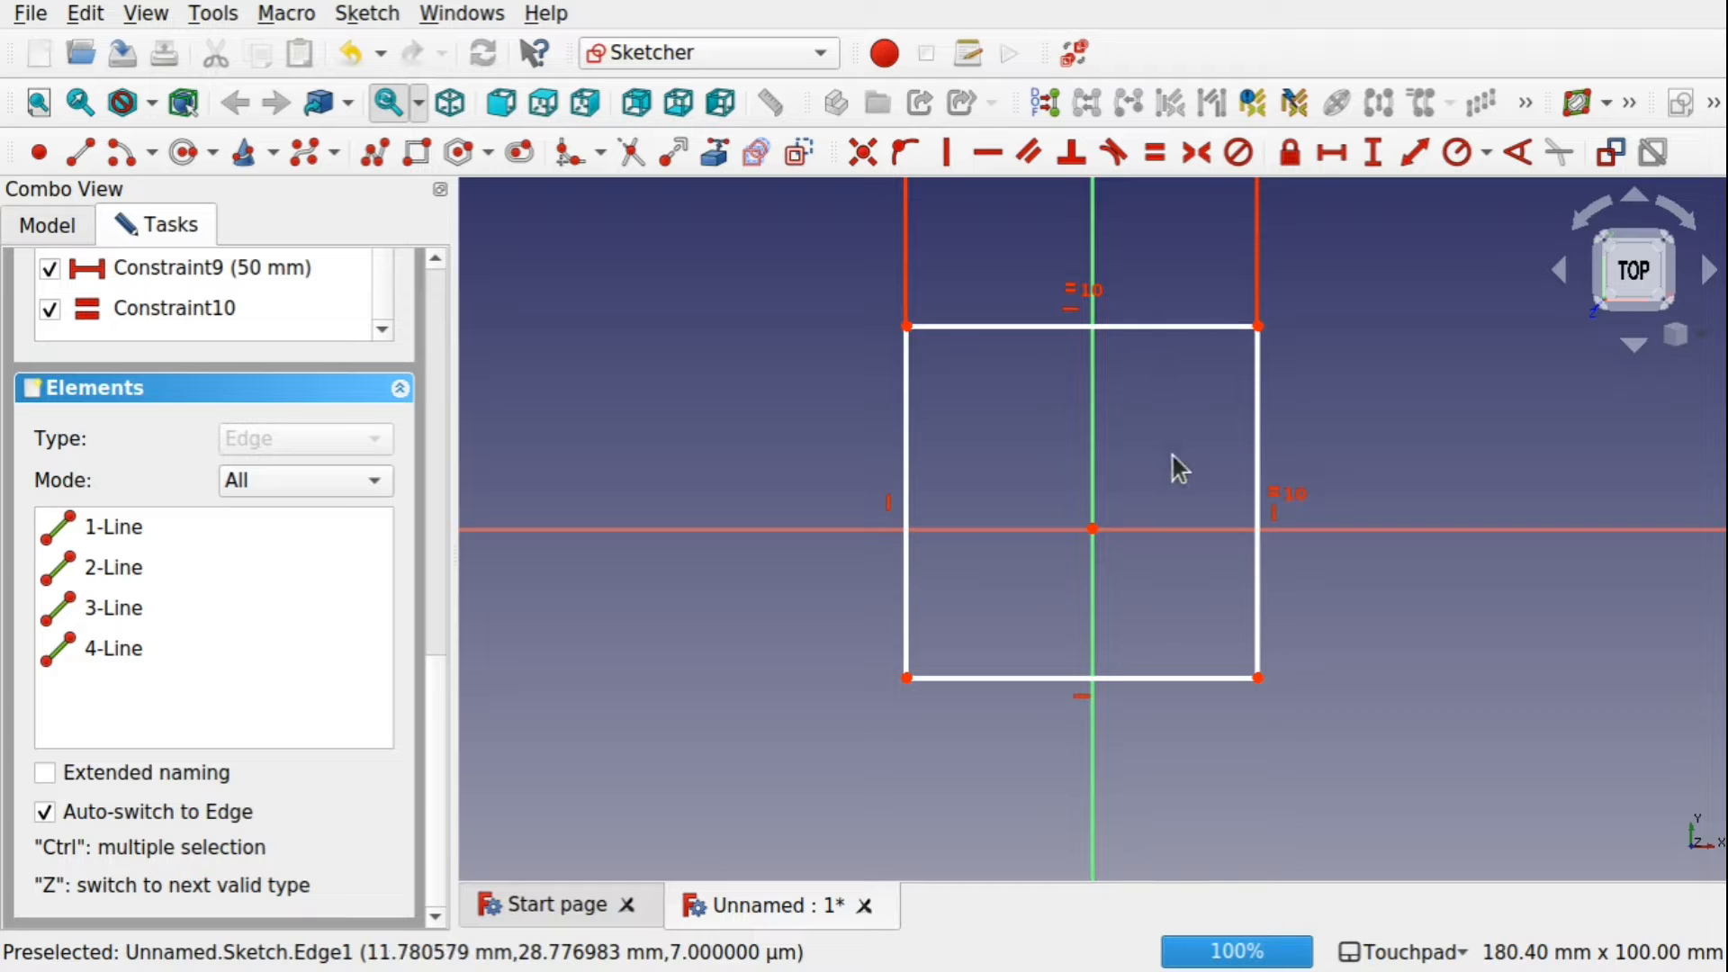
{"action": "left_click", "coordinate": [1092, 529]}
{"action": "left_click", "coordinate": [1092, 529]}
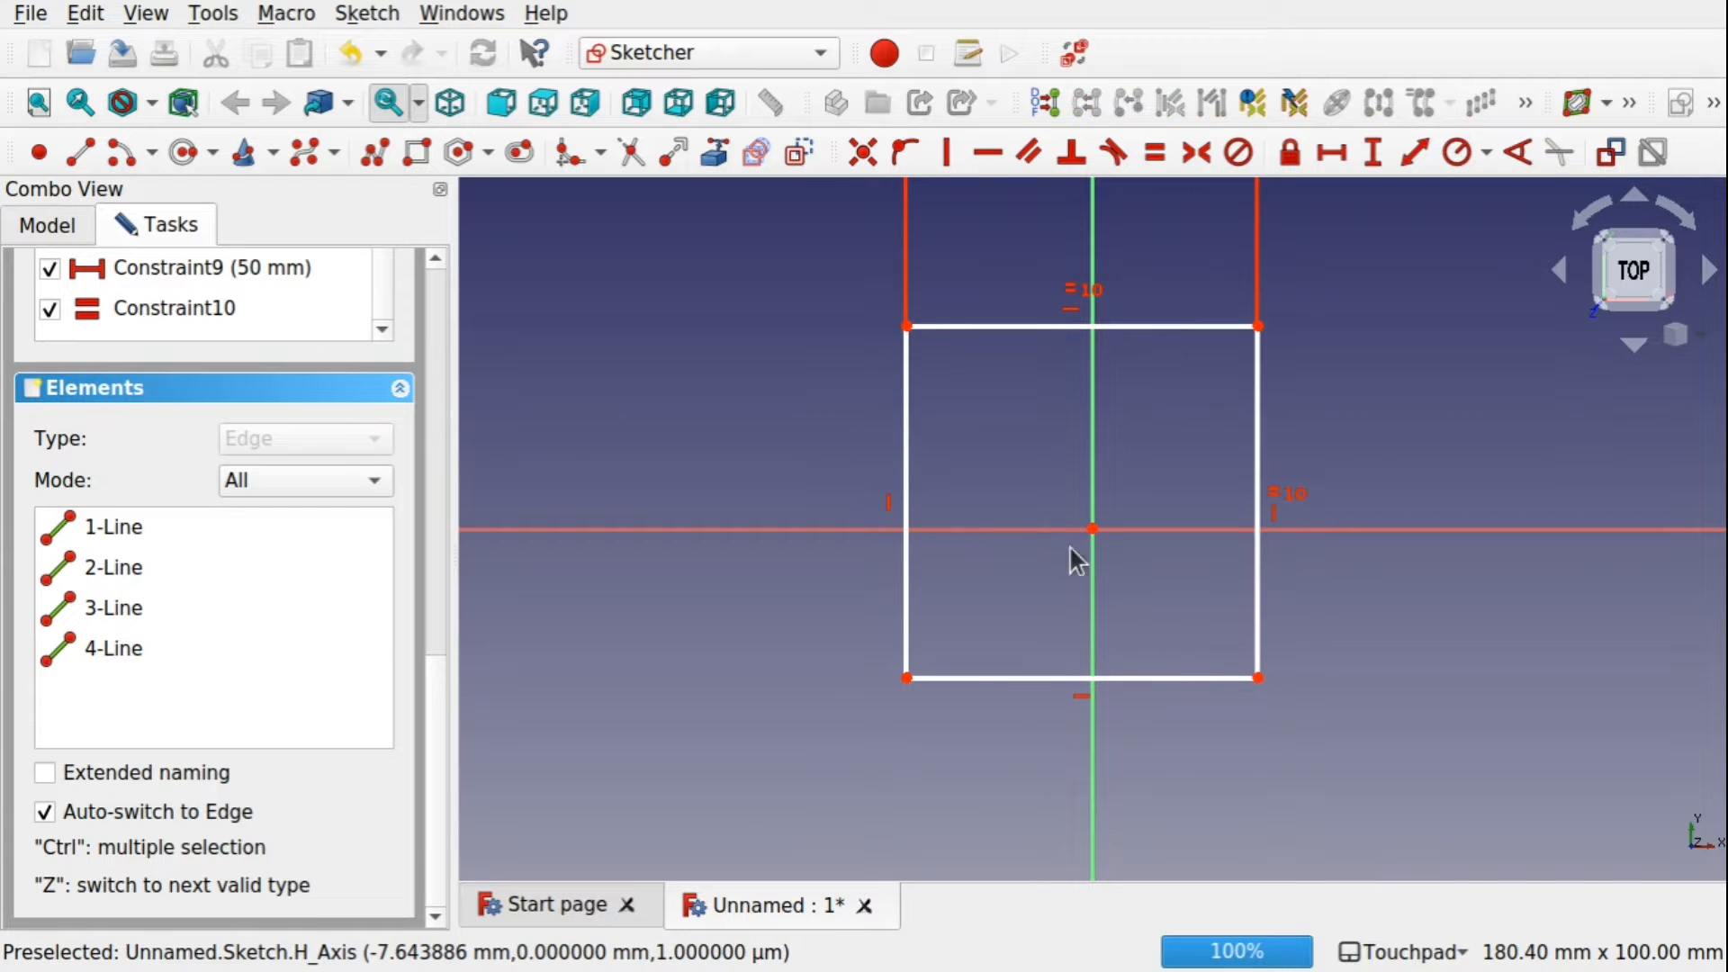
Constrain the square's lower right corner onto the horizontal axis, and slide the square along it to the right of the vertical axis.
{"action": "left_click", "coordinate": [1259, 679]}
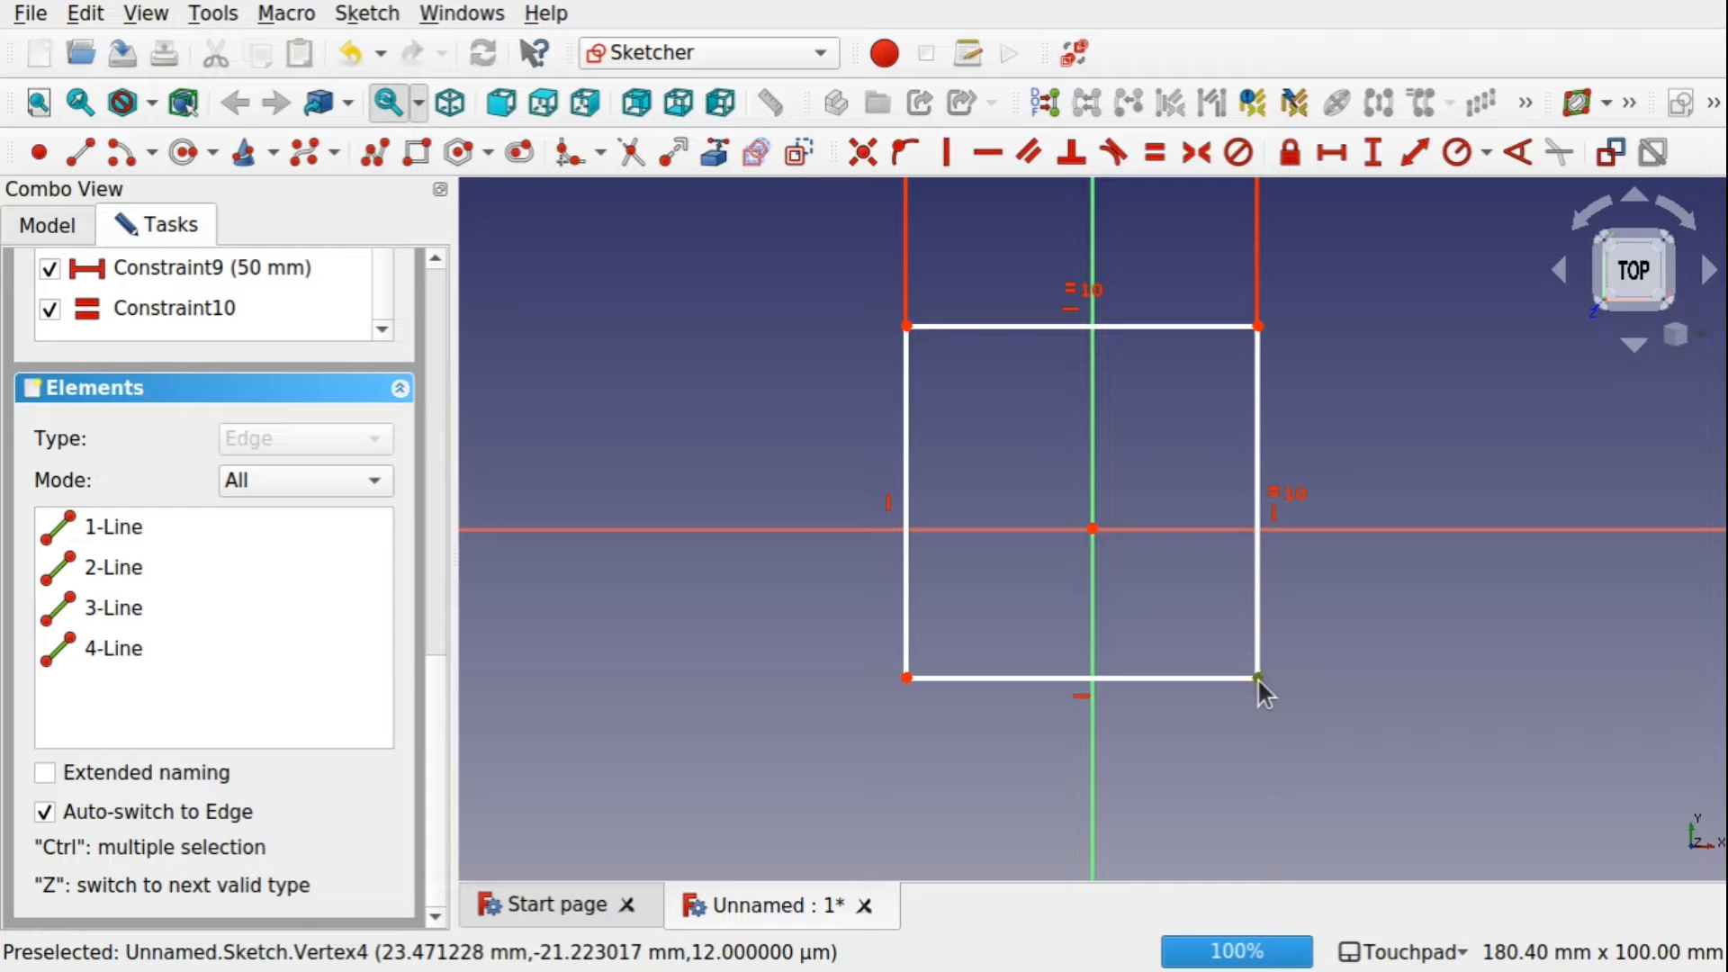
{"action": "left_click", "coordinate": [1438, 528]}
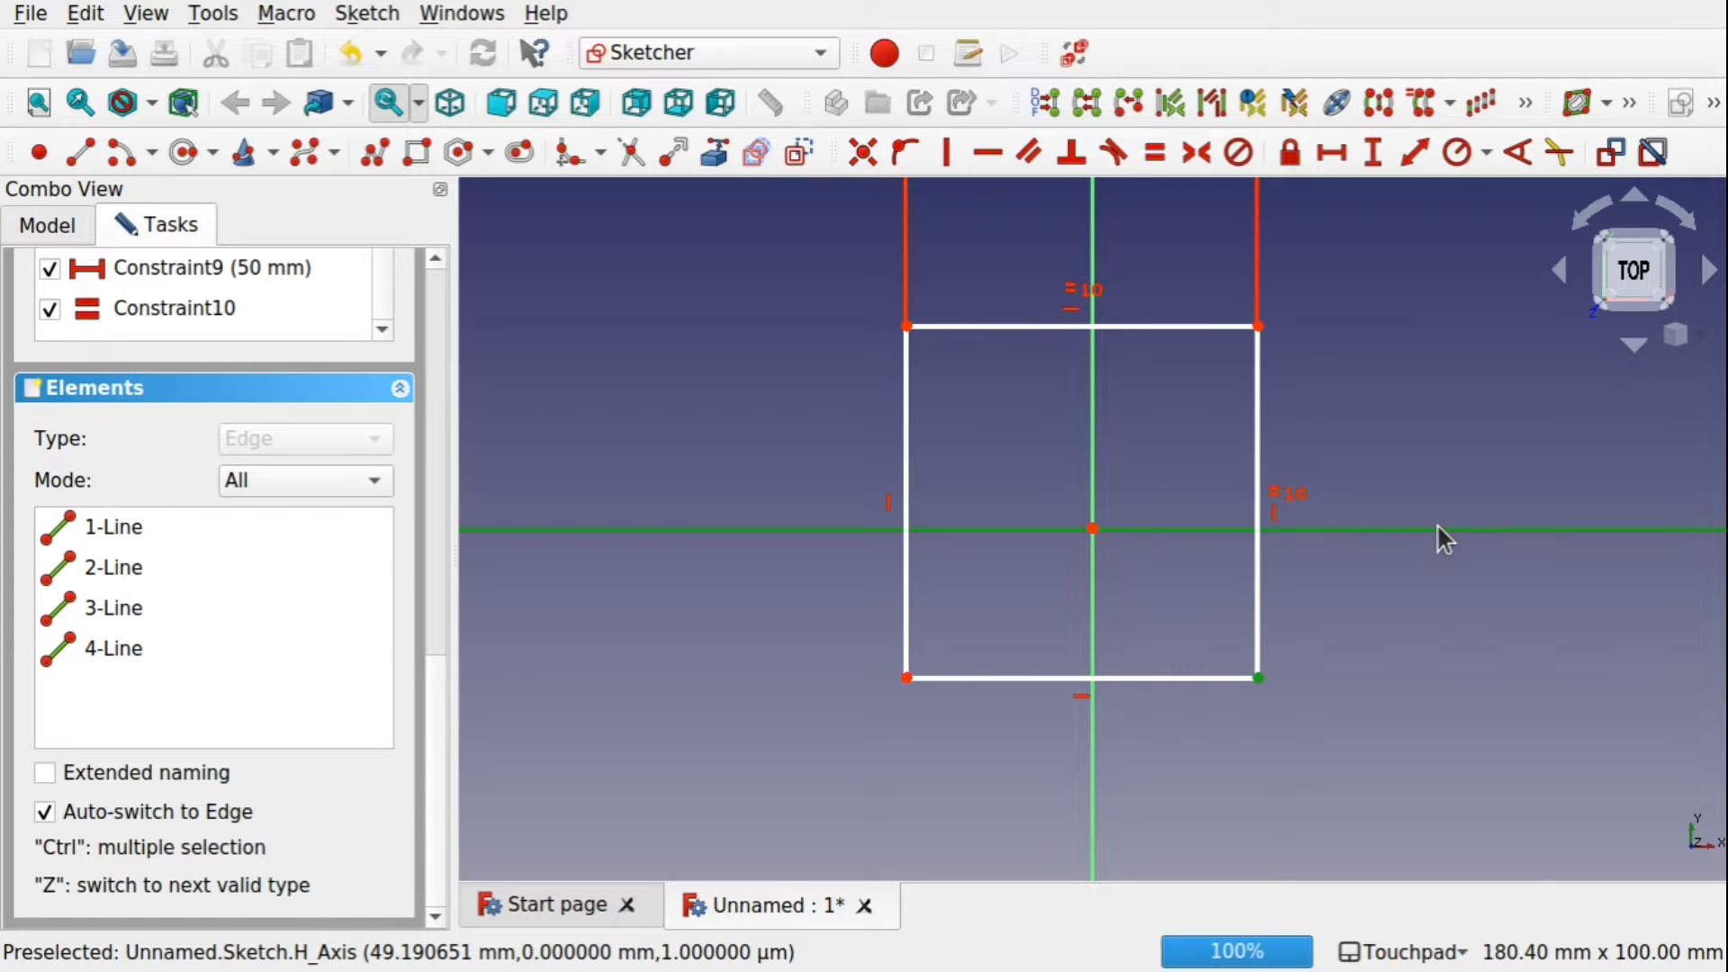
{"action": "left_click", "coordinate": [907, 155]}
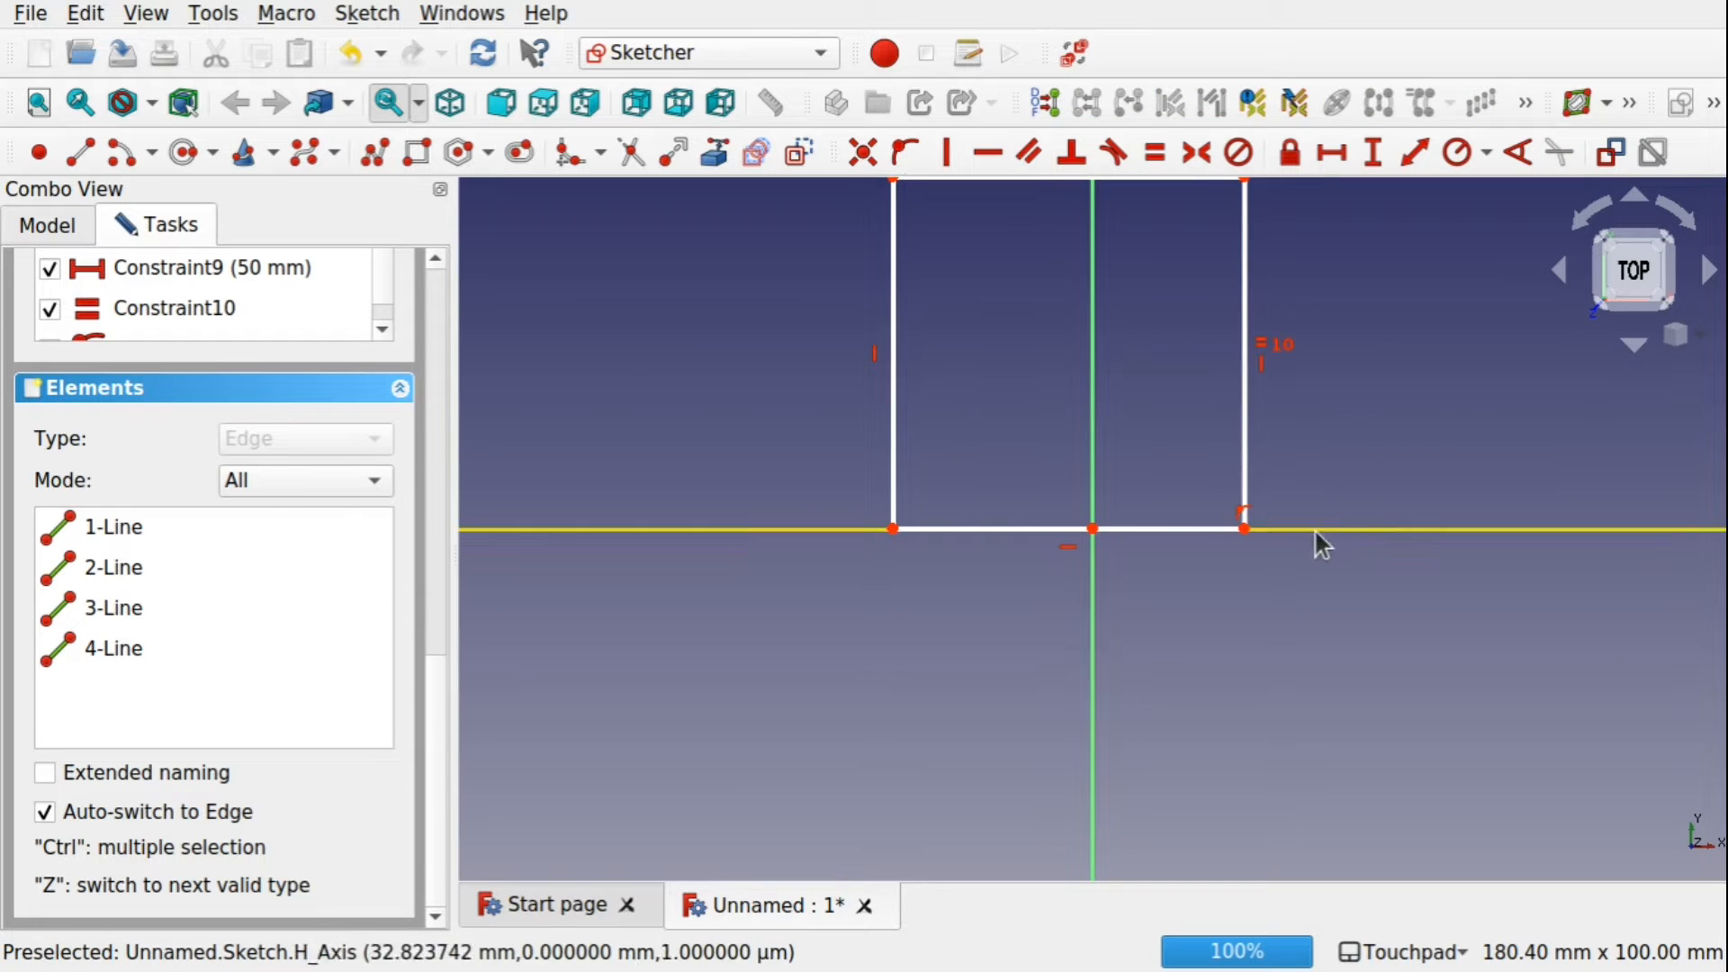
{"action": "left_click_drag", "start_coordinate": [1184, 533], "coordinate": [1486, 529]}
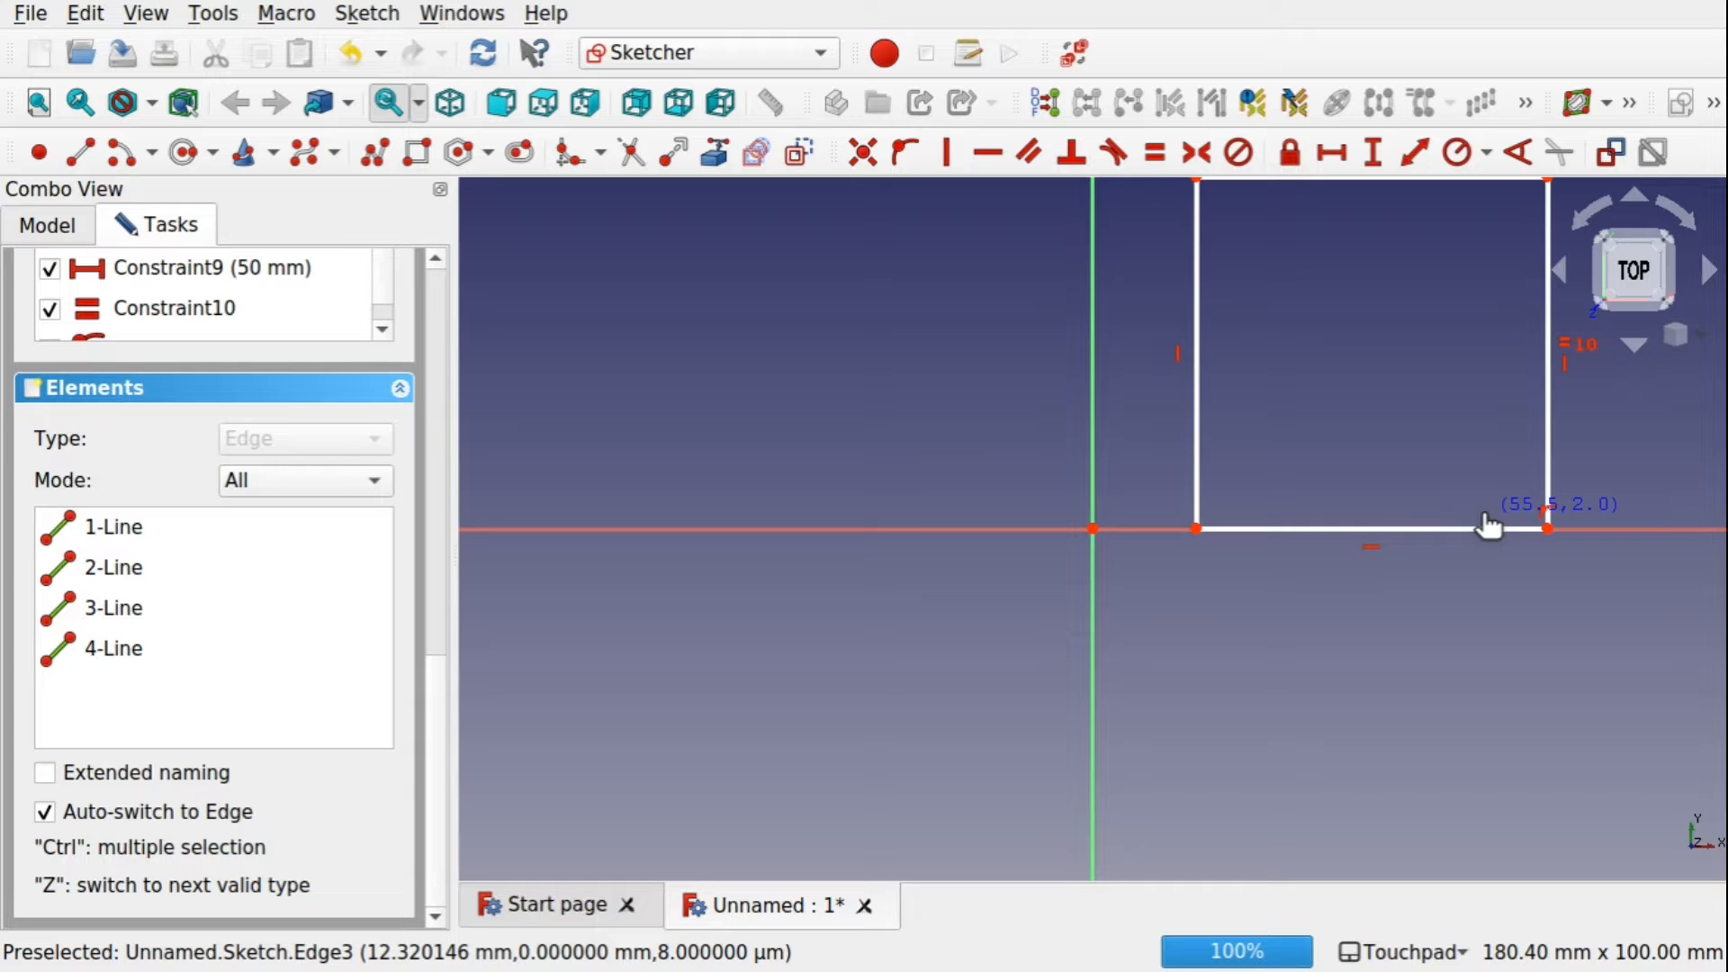
Constrain the square's lower left corner onto the horizontal axis with a point-on-object constraint.
{"action": "left_click", "coordinate": [1194, 528]}
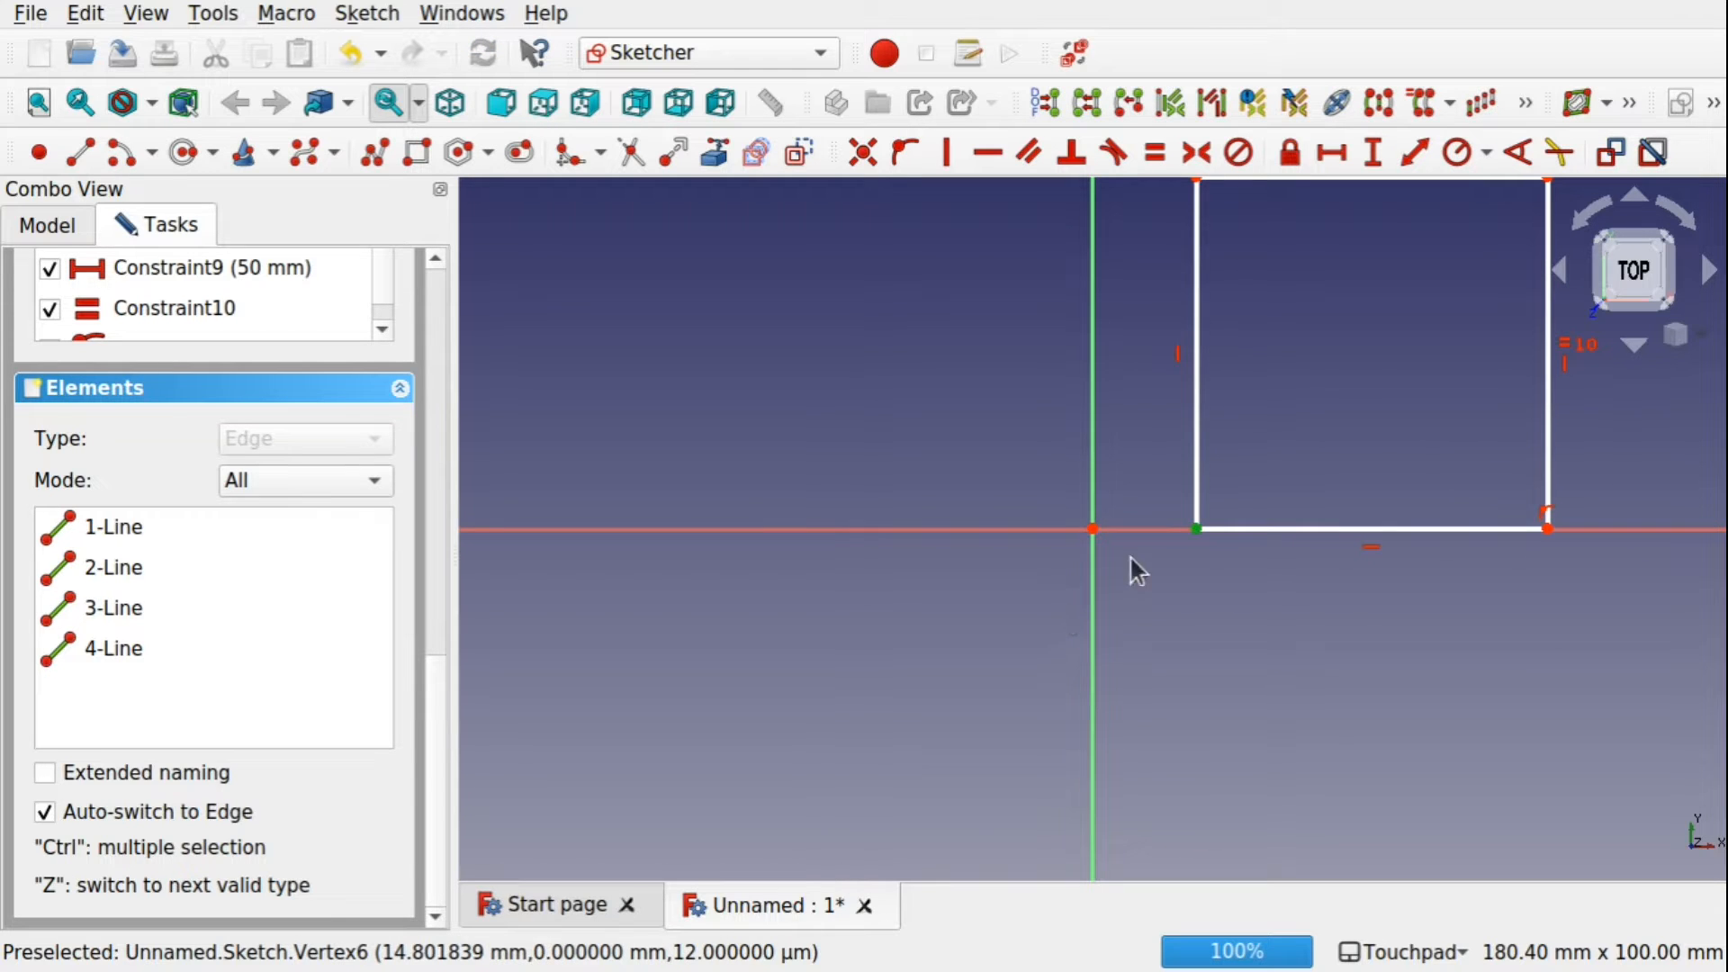
{"action": "left_click", "coordinate": [1149, 528]}
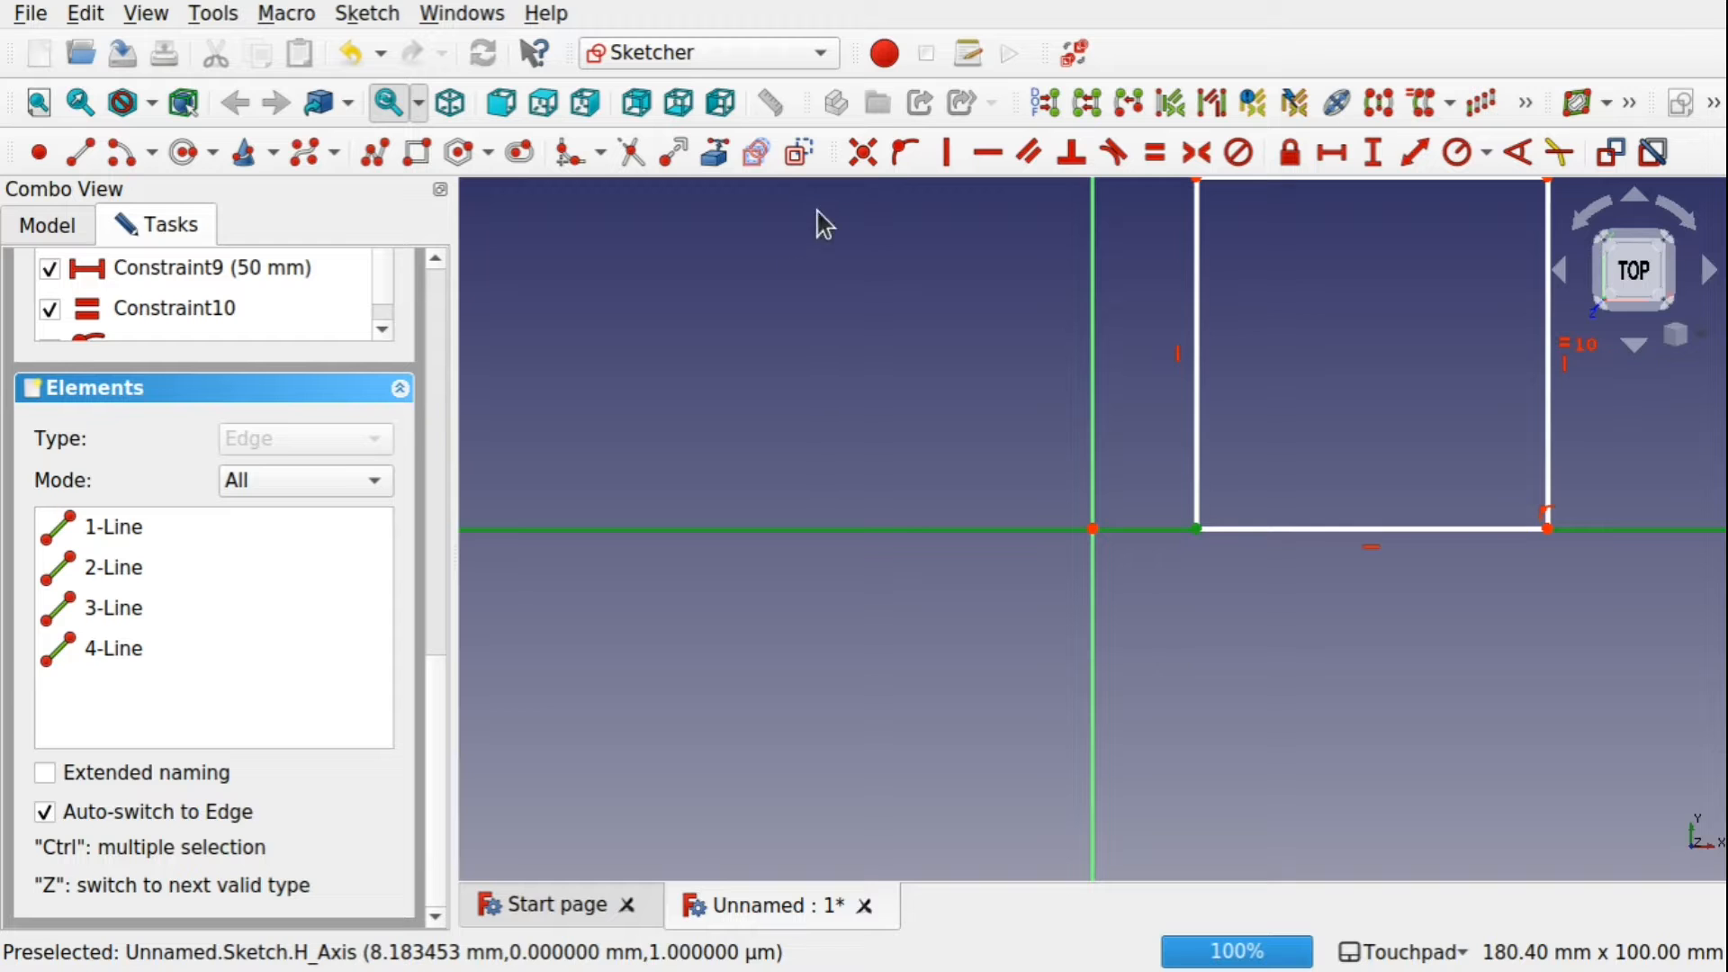
{"action": "left_click", "coordinate": [906, 153]}
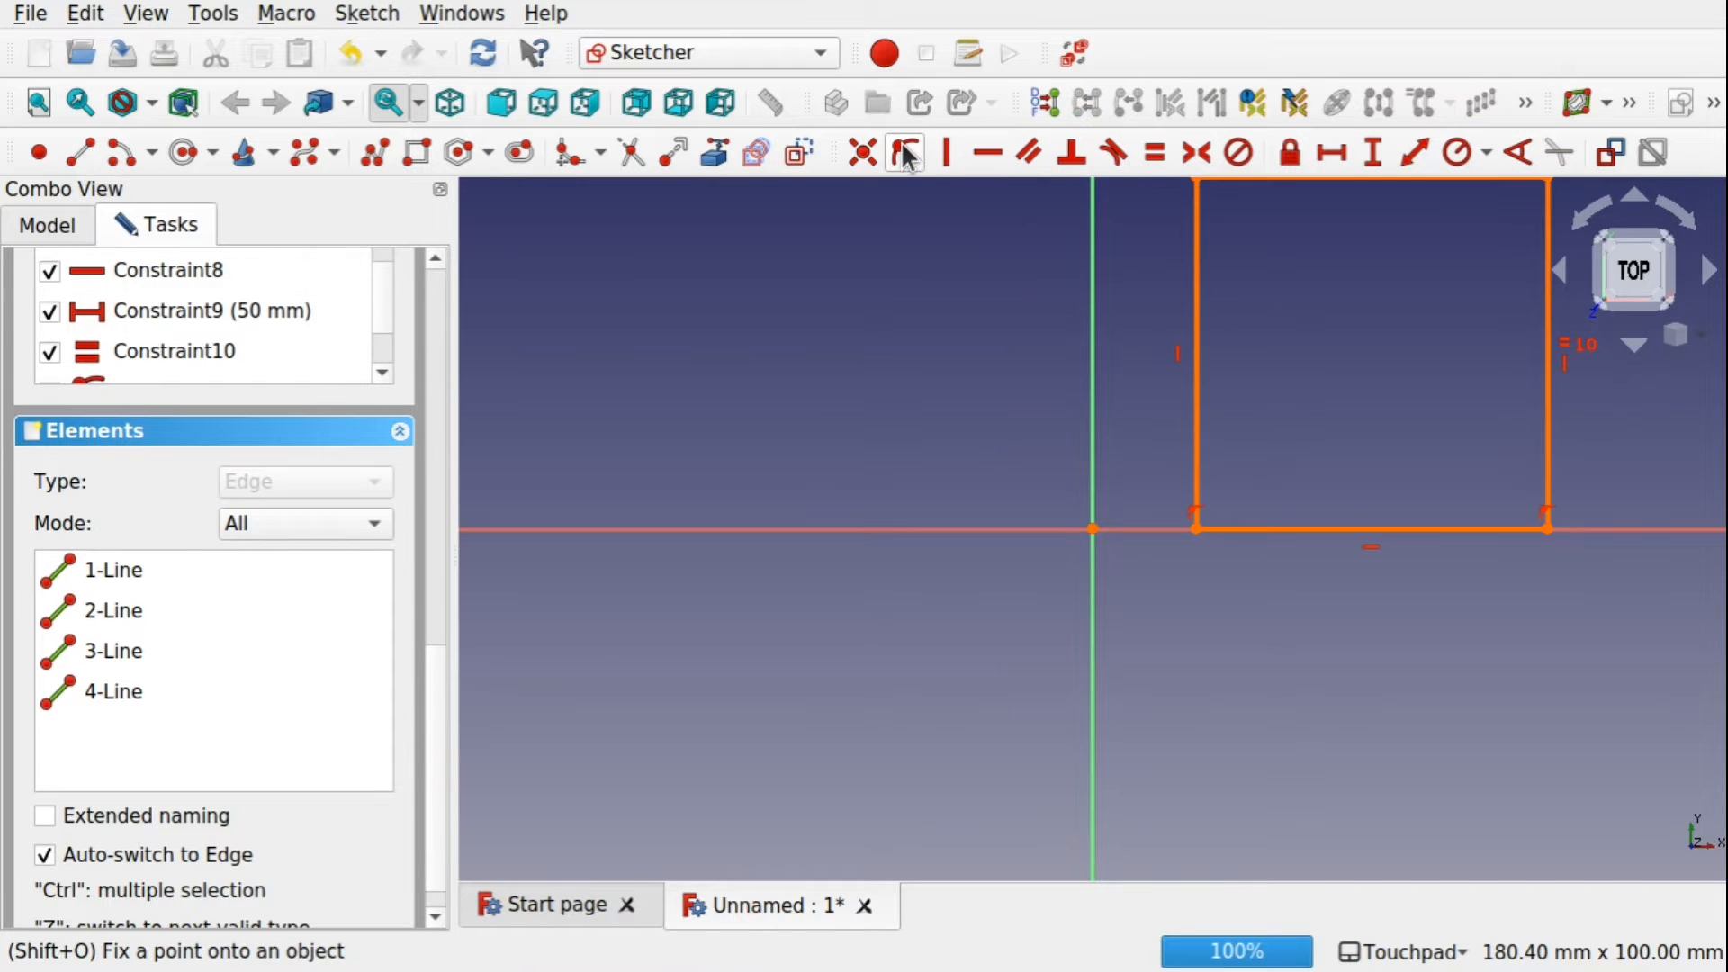
{"action": "scroll", "coordinate": [1413, 387], "scroll_direction": "down", "scroll_amount": 4}
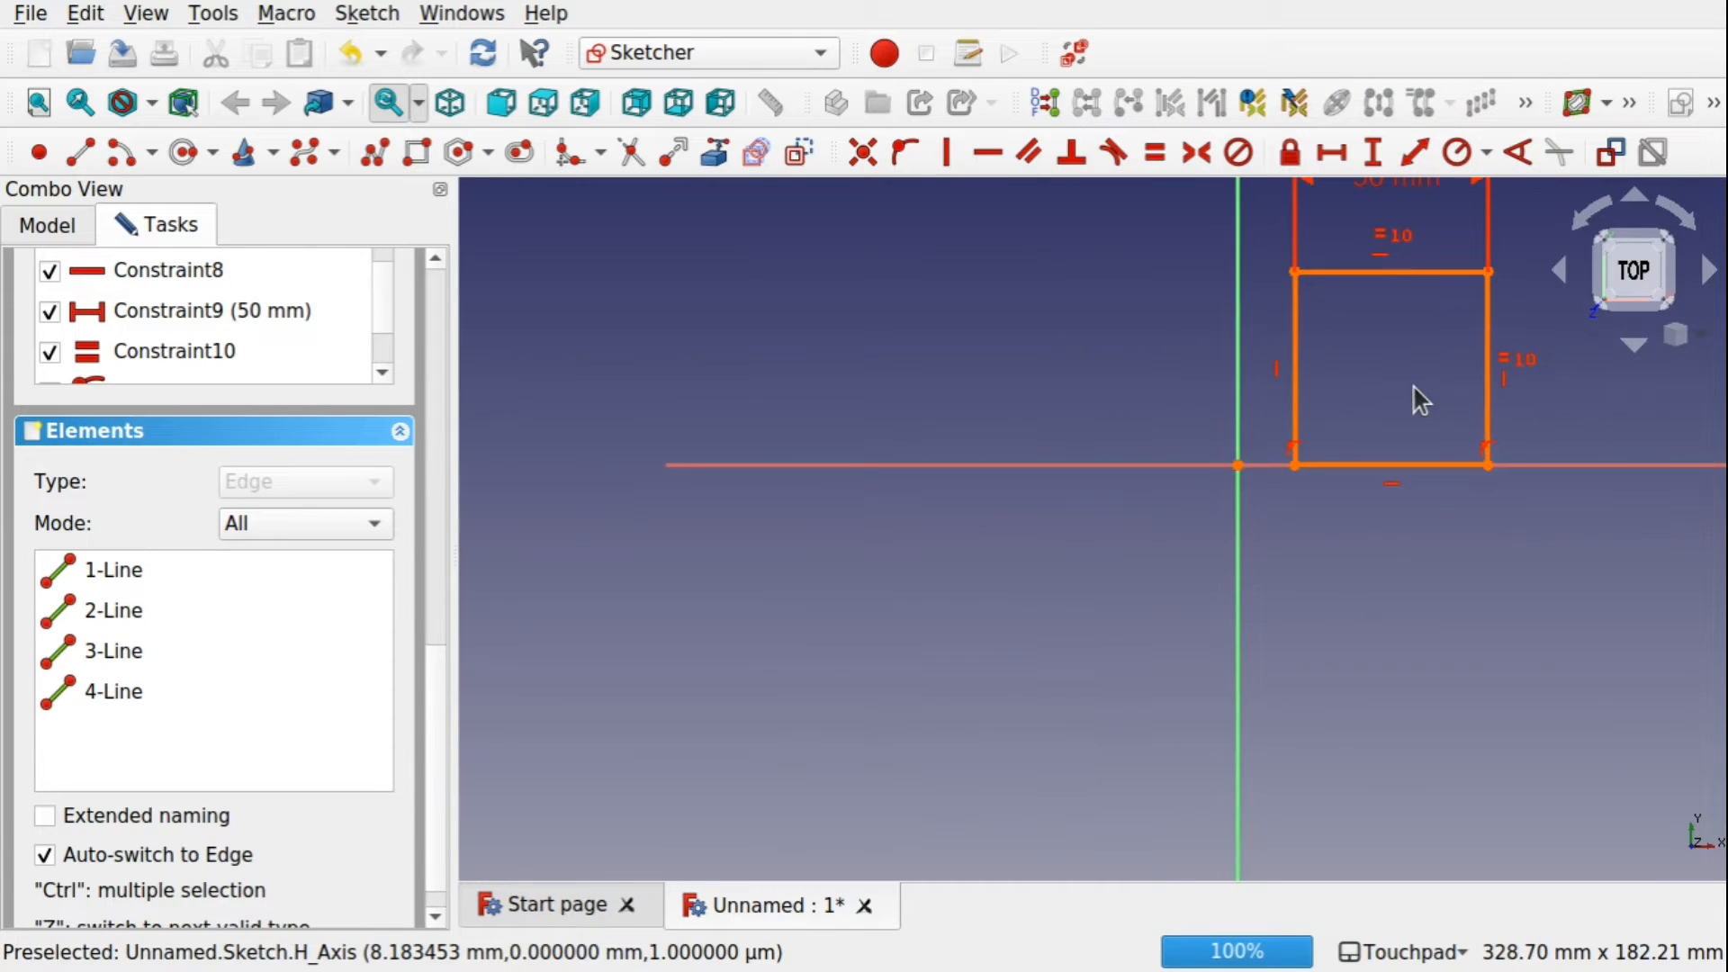
{"action": "mouse_move", "coordinate": [1413, 387]}
{"action": "left_mouse_down", "text": "shift"}
{"action": "mouse_move", "coordinate": [1358, 517]}
{"action": "mouse_move", "coordinate": [1277, 598]}
{"action": "mouse_move", "coordinate": [1229, 564]}
{"action": "left_mouse_up", "text": "shift"}
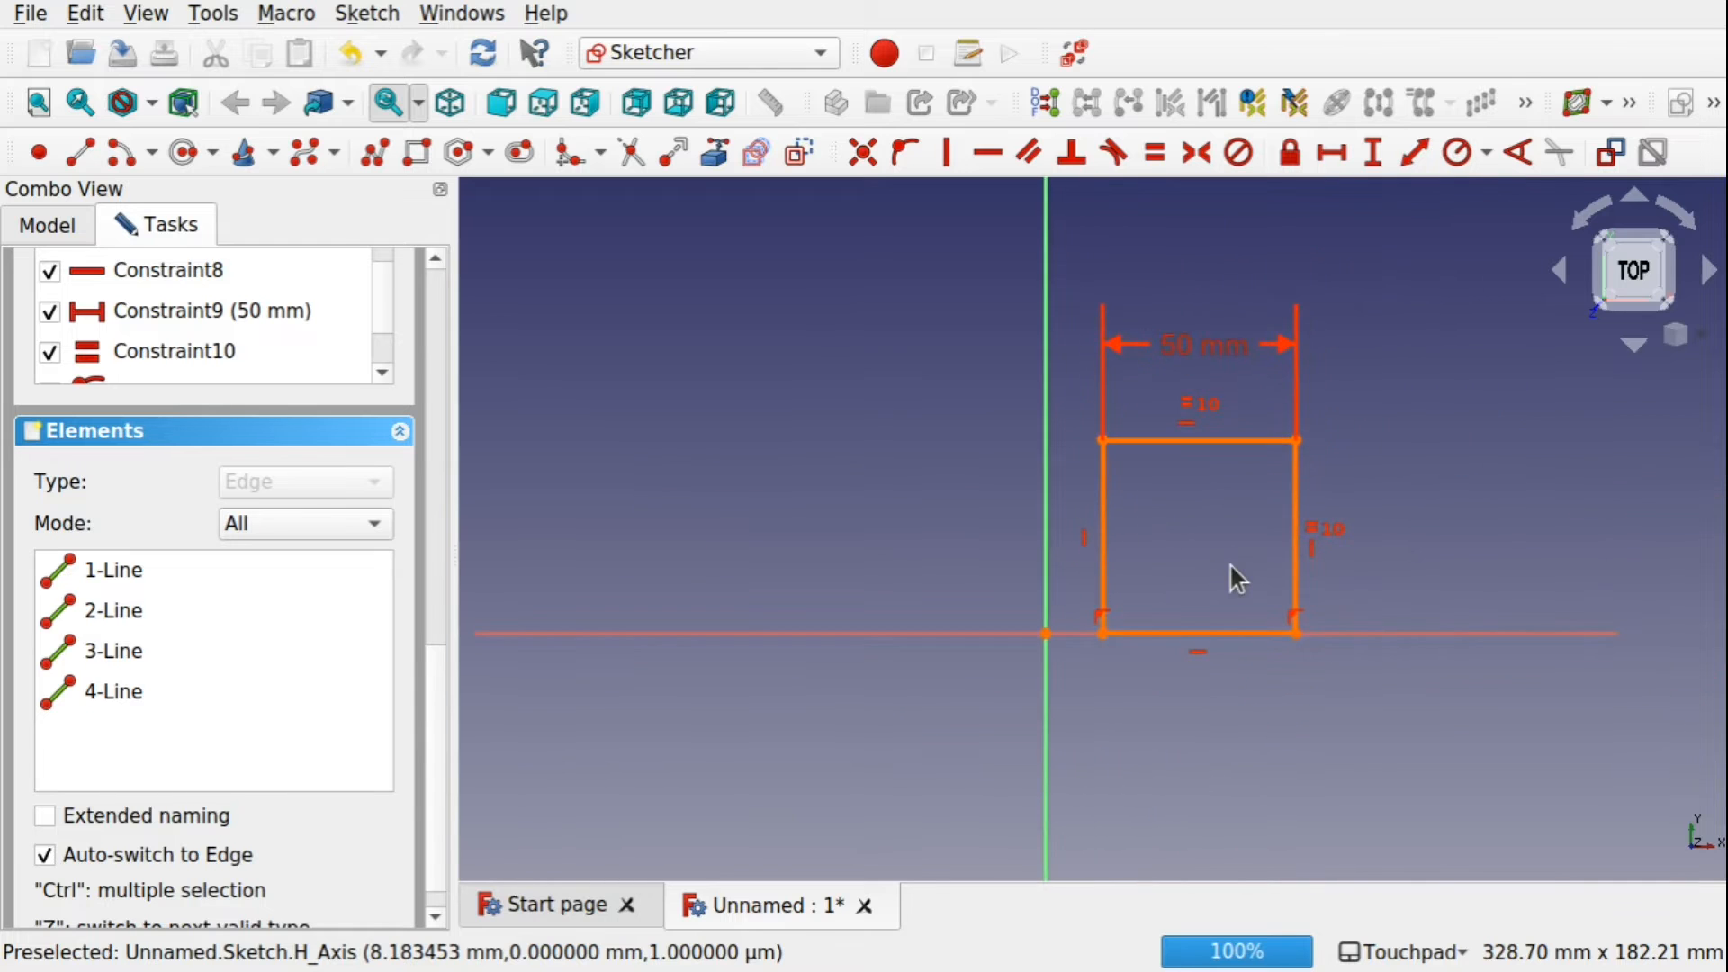
{"action": "scroll", "coordinate": [1230, 563], "scroll_direction": "up", "scroll_amount": 4}
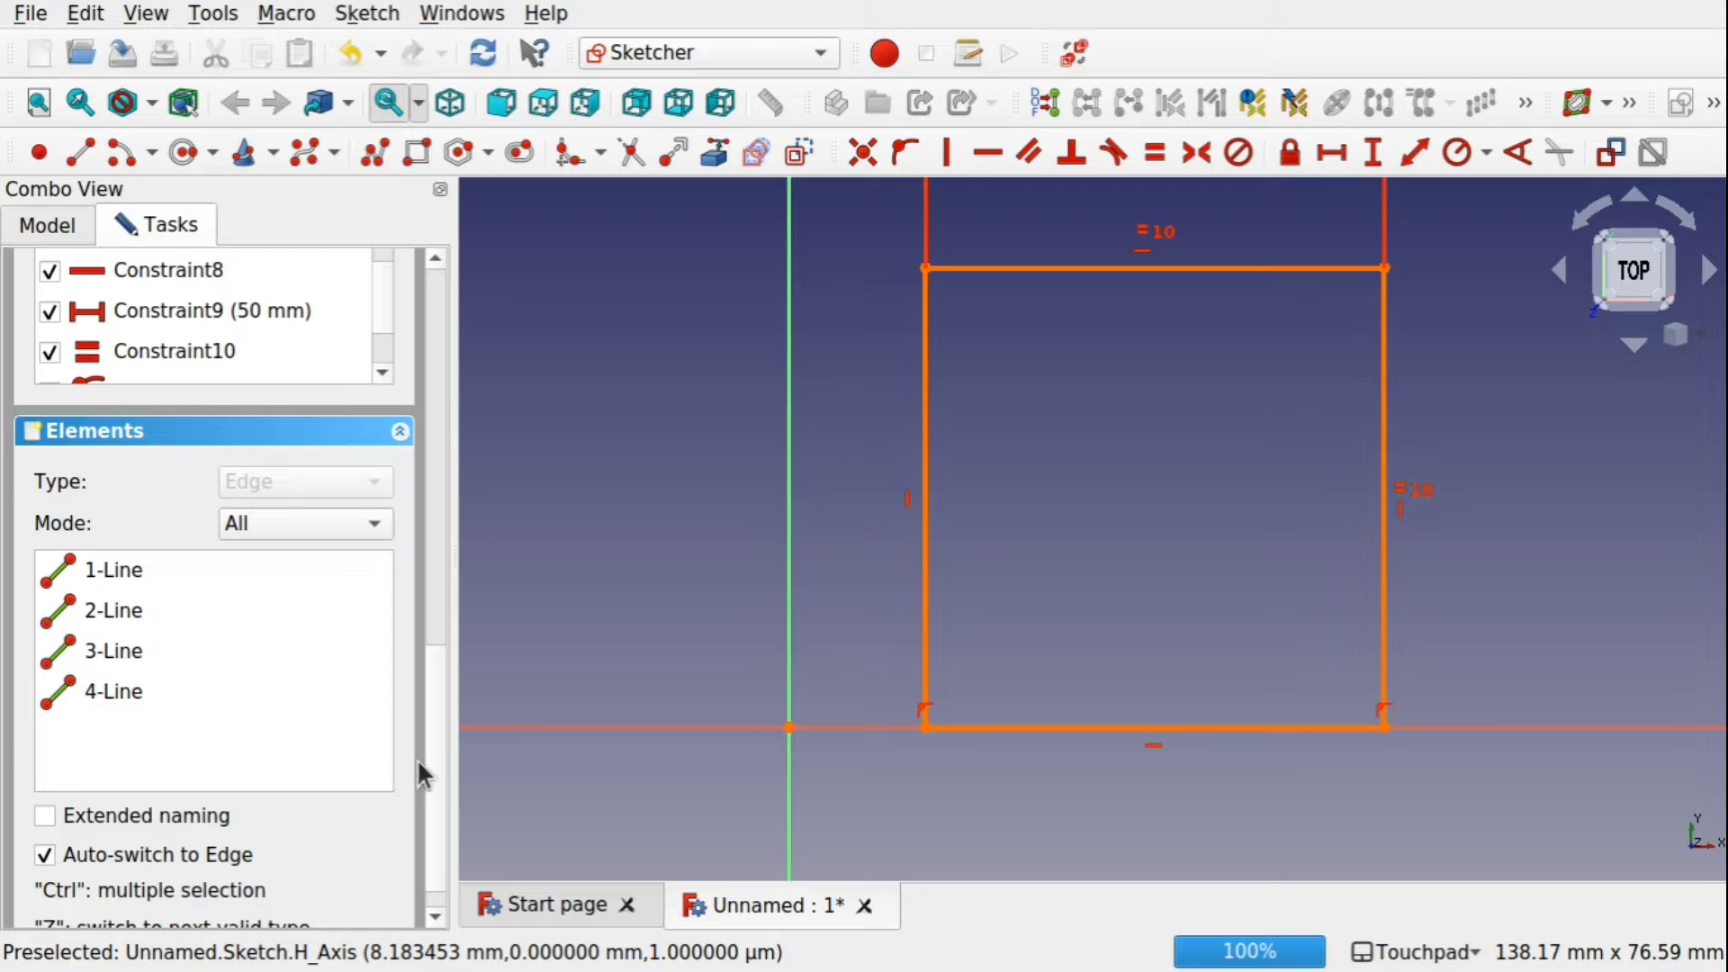
Select the redundant constraint reported by the solver, locate Constraint12 in the constraint list, and delete it.
{"action": "scroll", "coordinate": [434, 770], "scroll_direction": "up", "scroll_amount": 10}
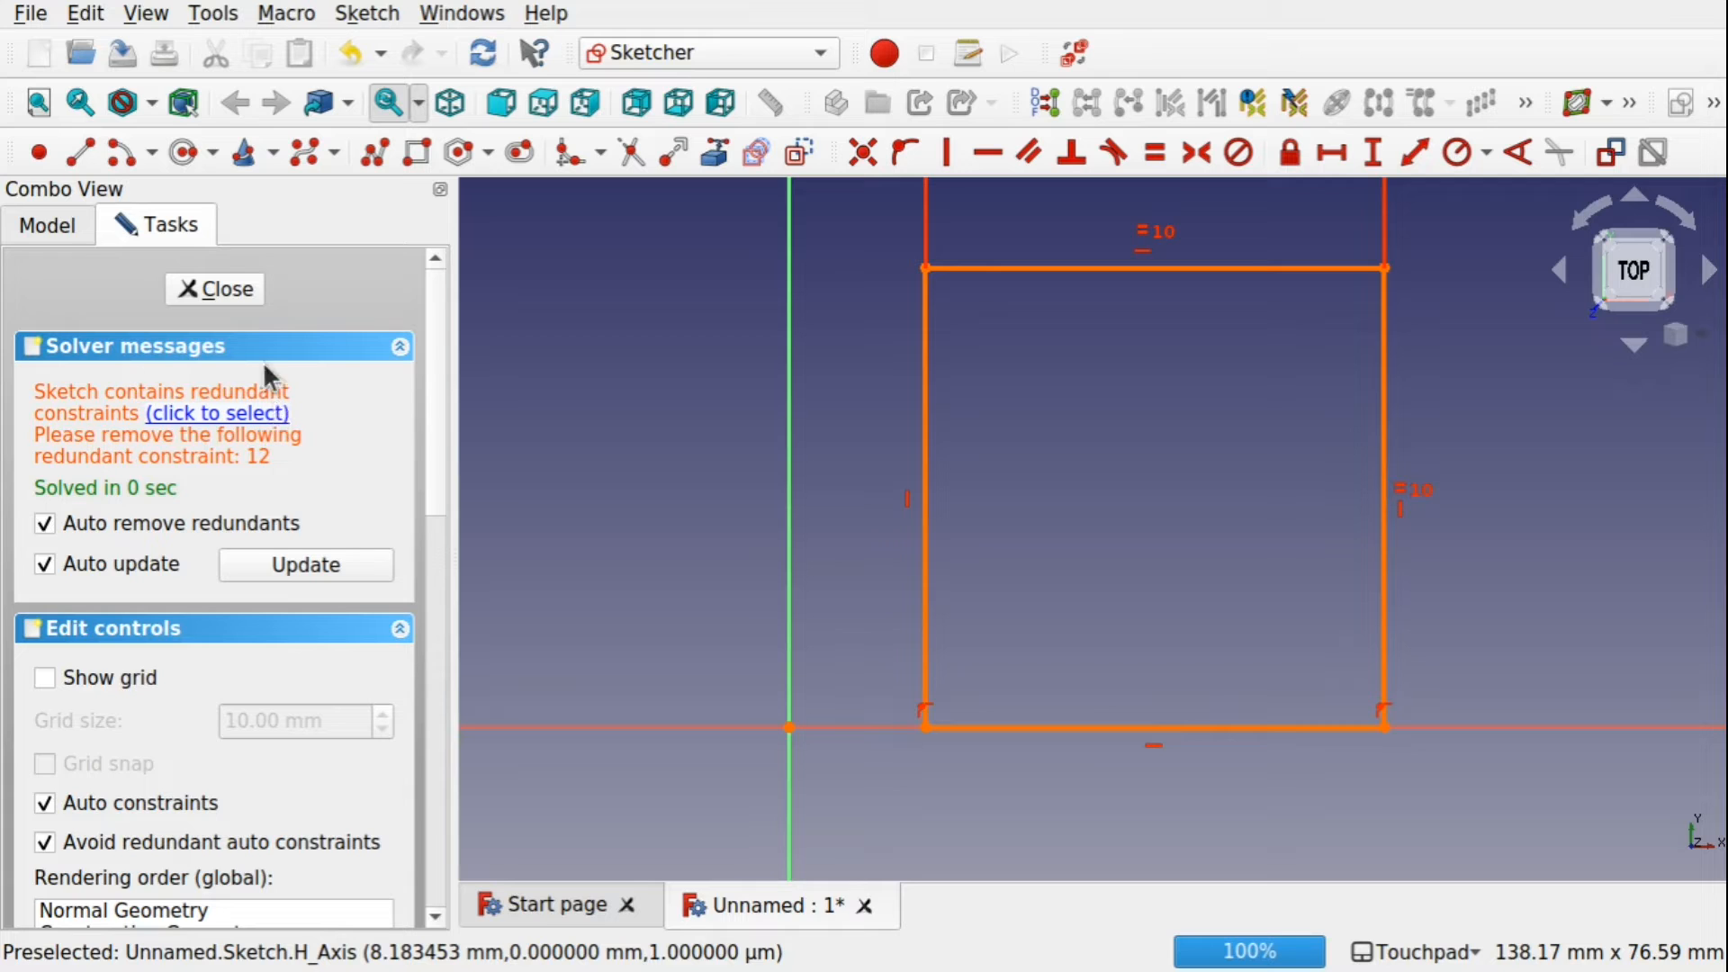
{"action": "left_click", "coordinate": [252, 416]}
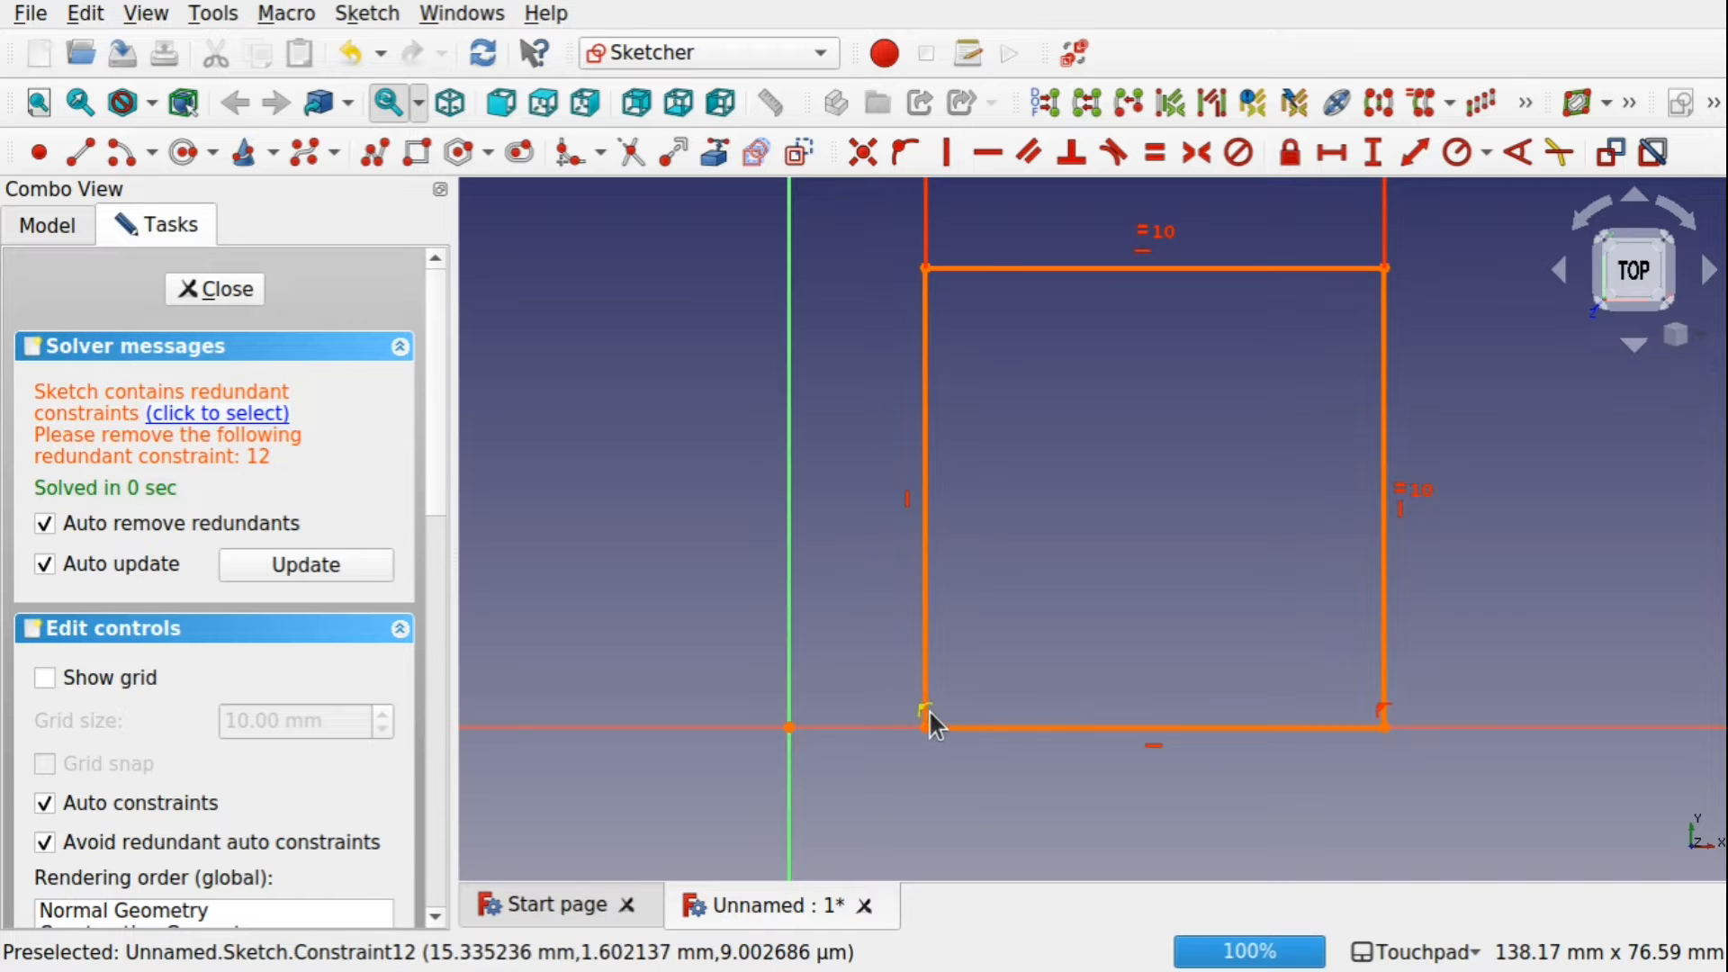
{"action": "left_click_drag", "start_coordinate": [440, 436], "coordinate": [444, 720]}
{"action": "left_click_drag", "start_coordinate": [380, 564], "coordinate": [383, 616]}
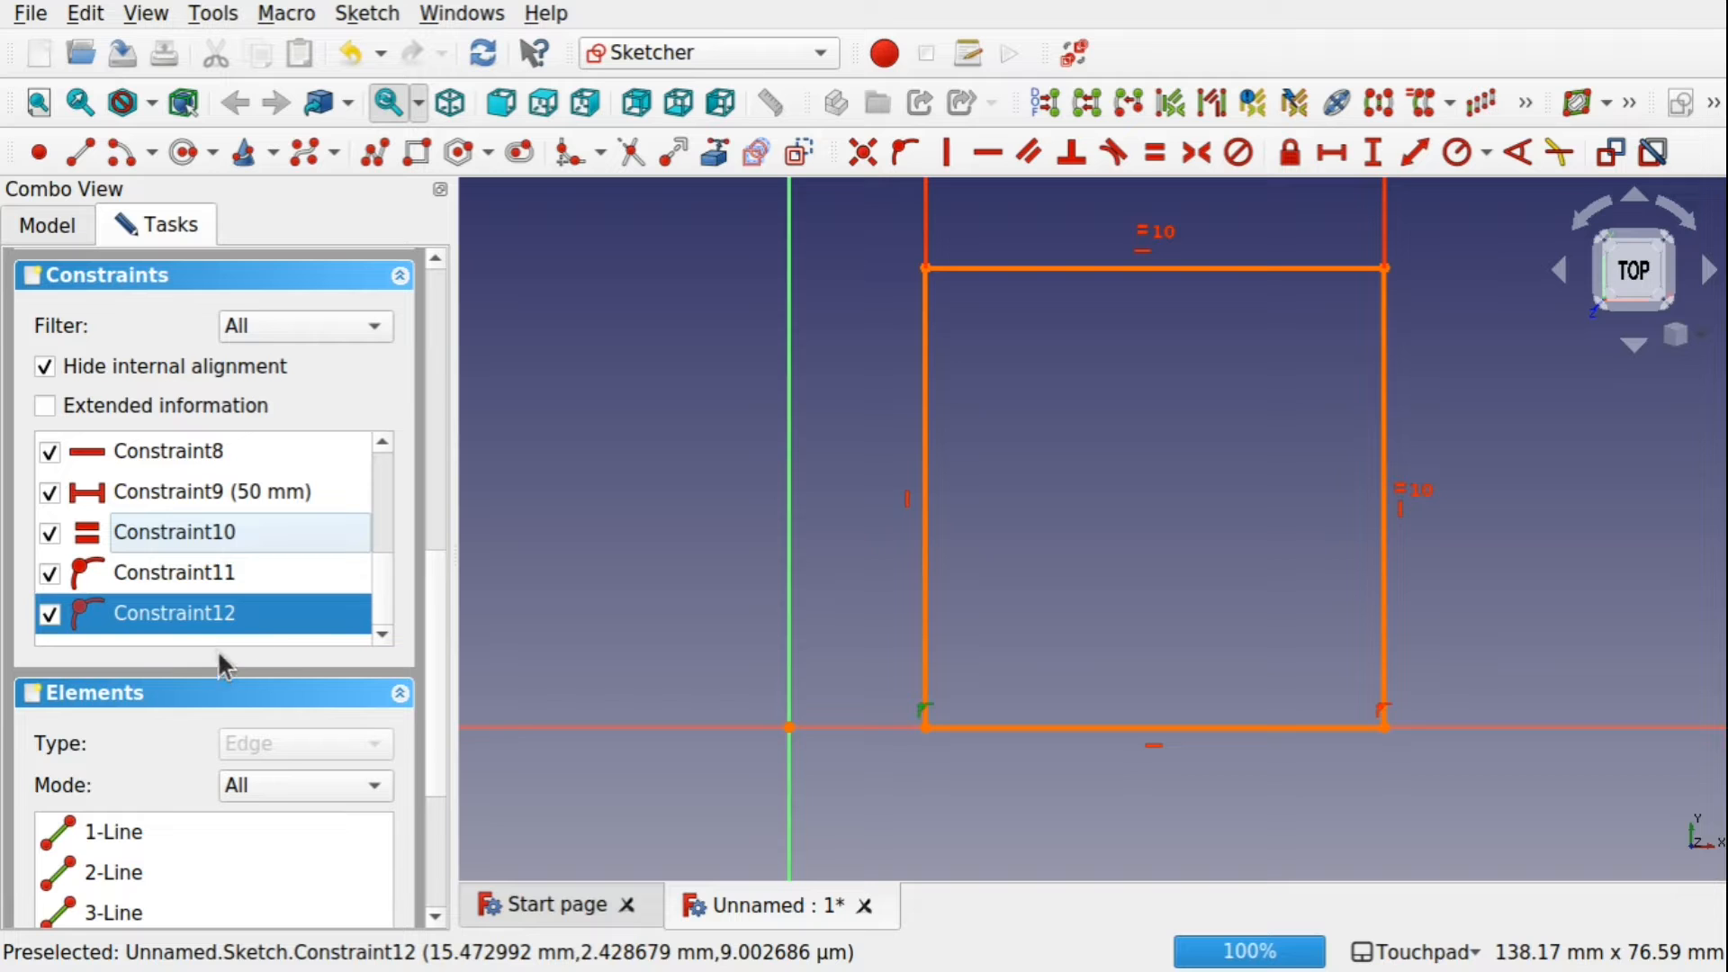
{"action": "key", "text": "Delete"}
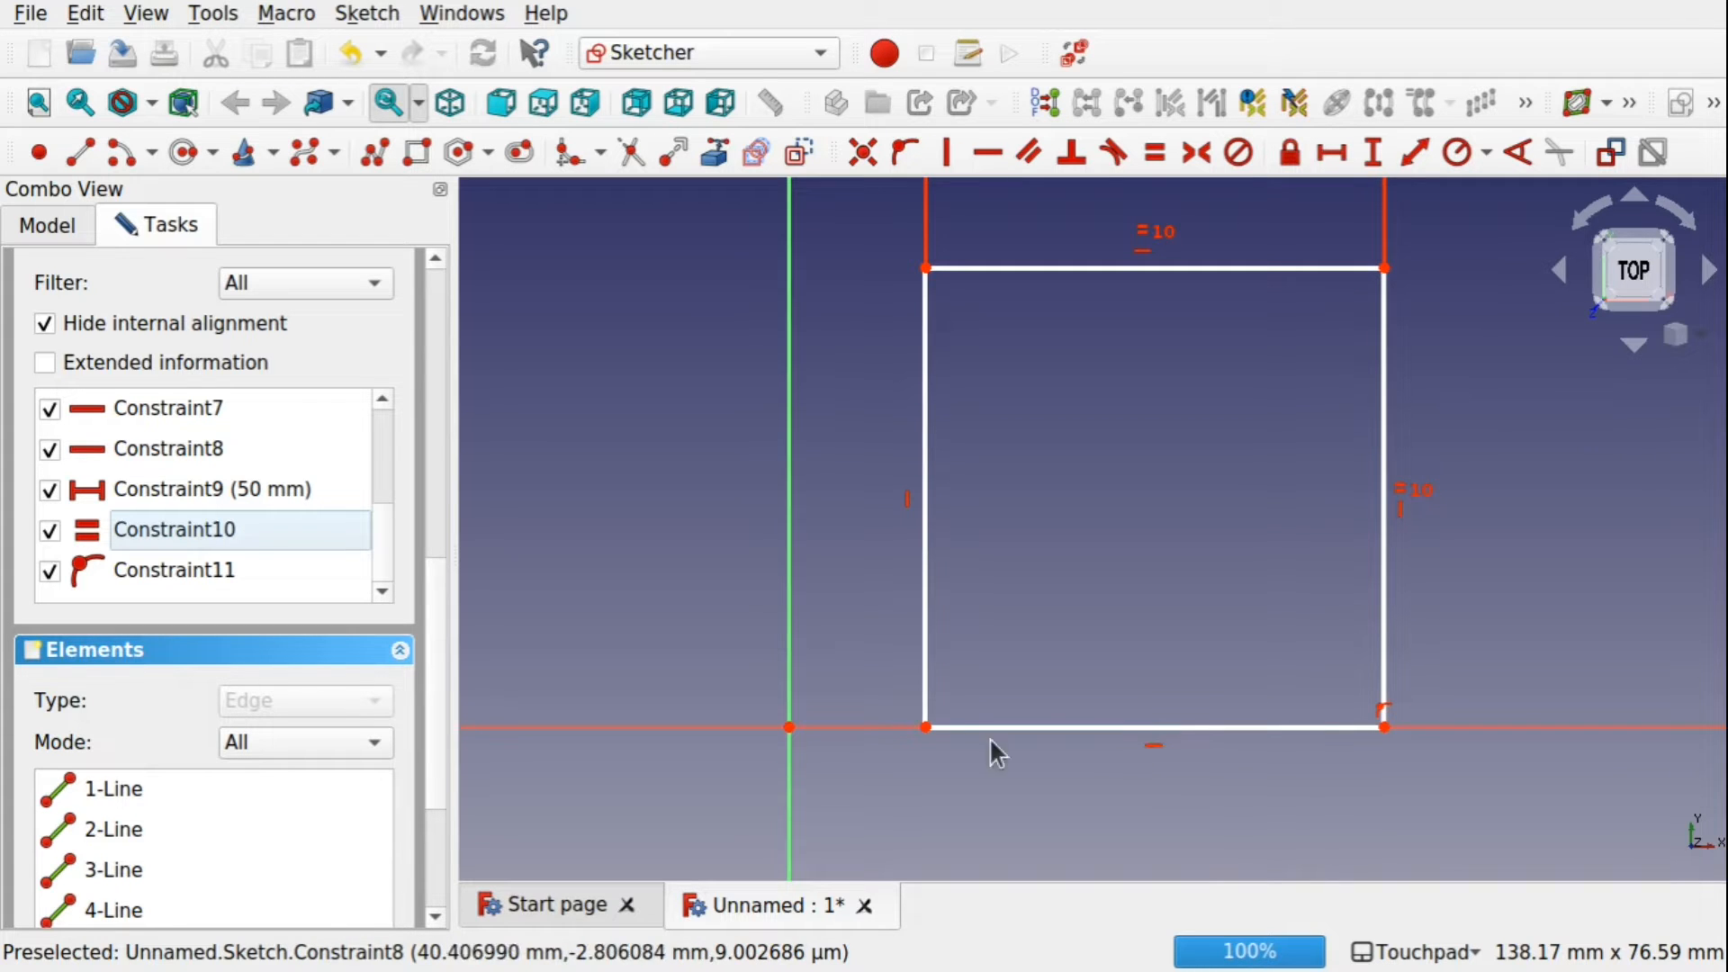
Fix the lower left corner onto the horizontal axis again with a point-on-object constraint.
{"action": "left_click", "coordinate": [927, 727]}
{"action": "left_click", "coordinate": [866, 725]}
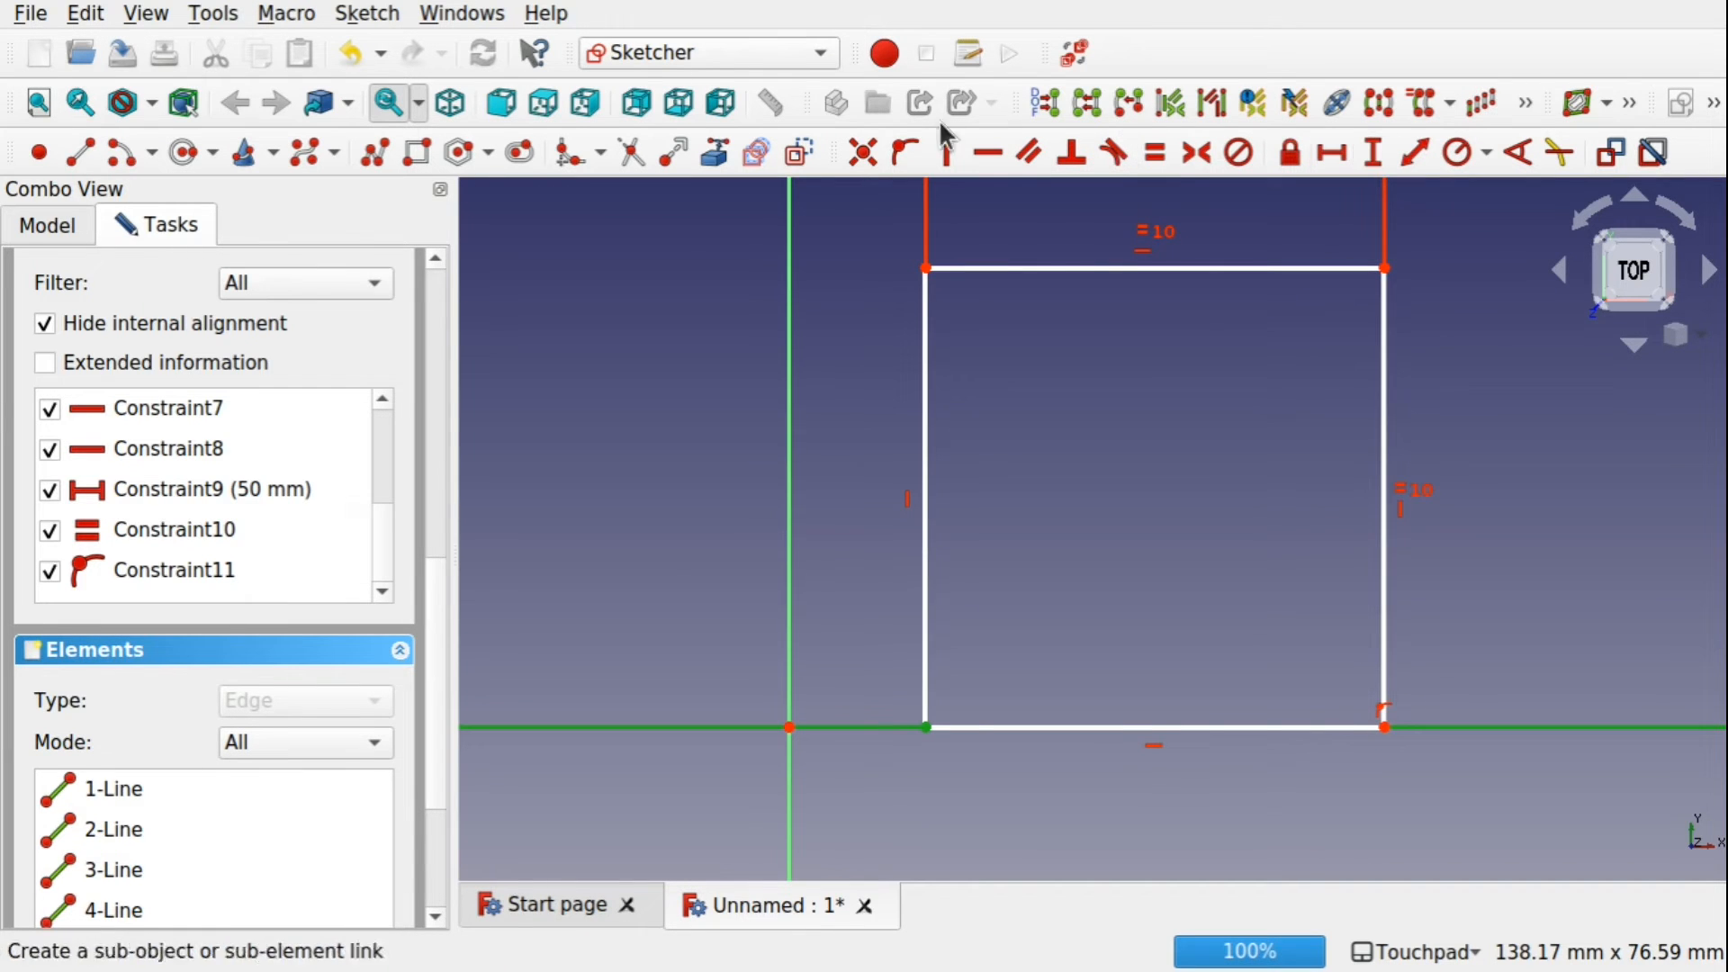
{"action": "left_click", "coordinate": [908, 144]}
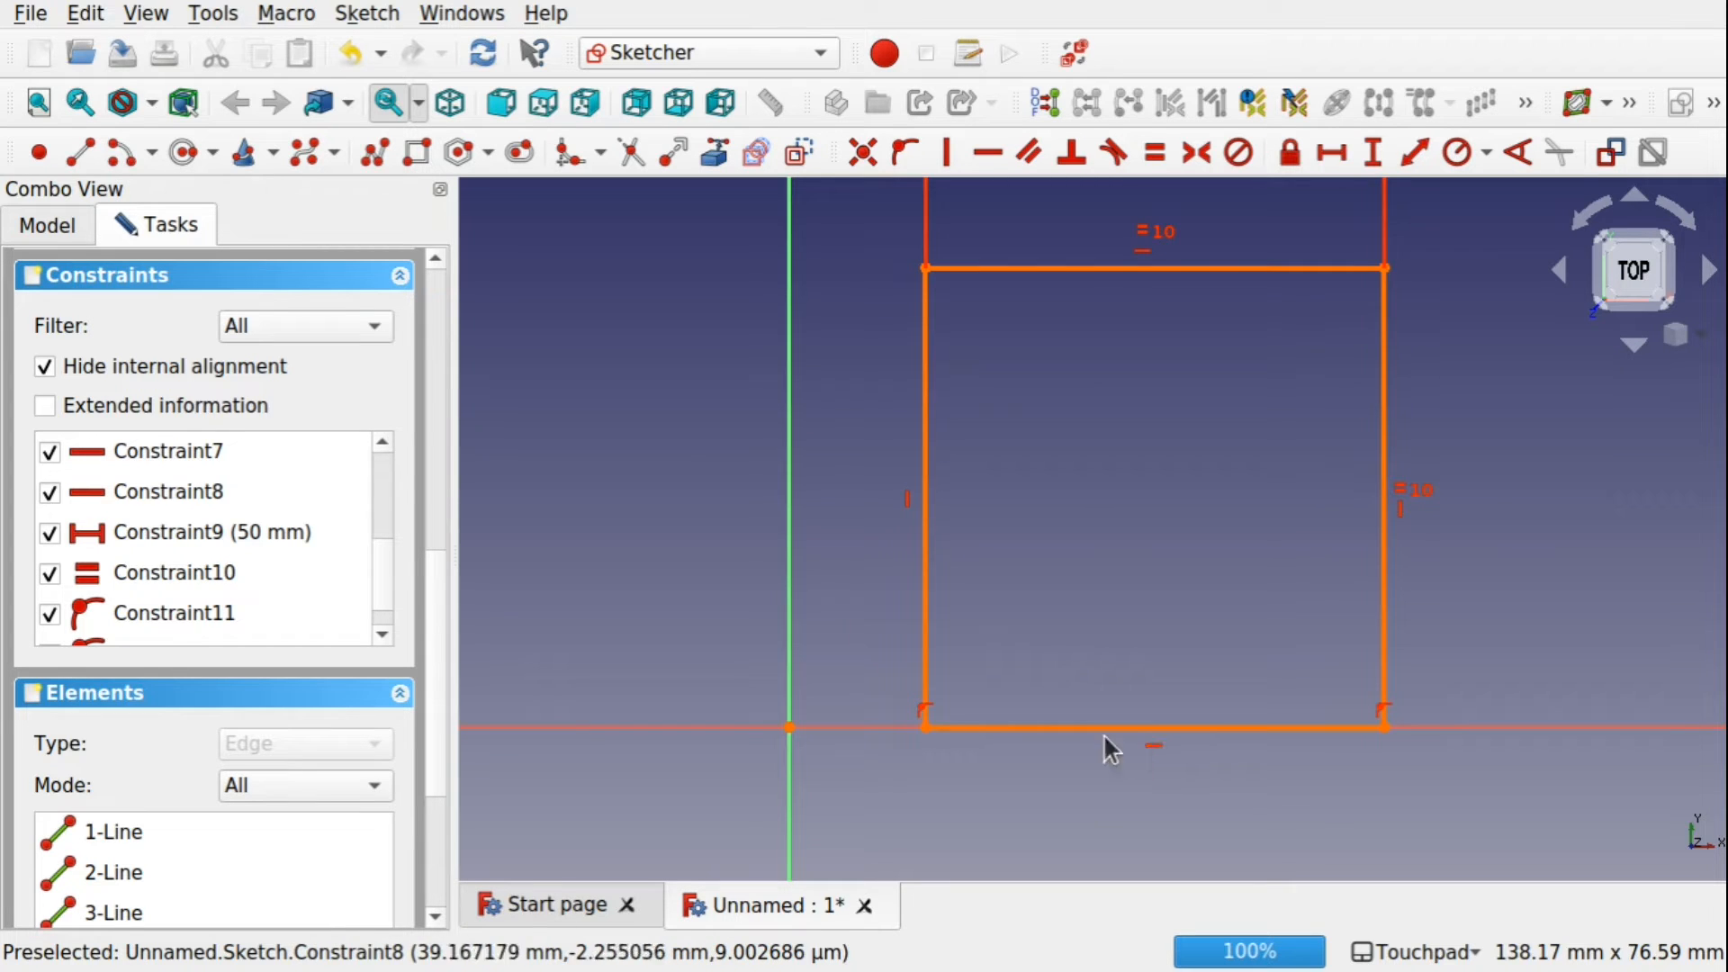
Delete the lower edge's horizontal constraint, and slide the square slightly right along the axis.
{"action": "left_click", "coordinate": [1152, 746]}
{"action": "key", "text": "Delete"}
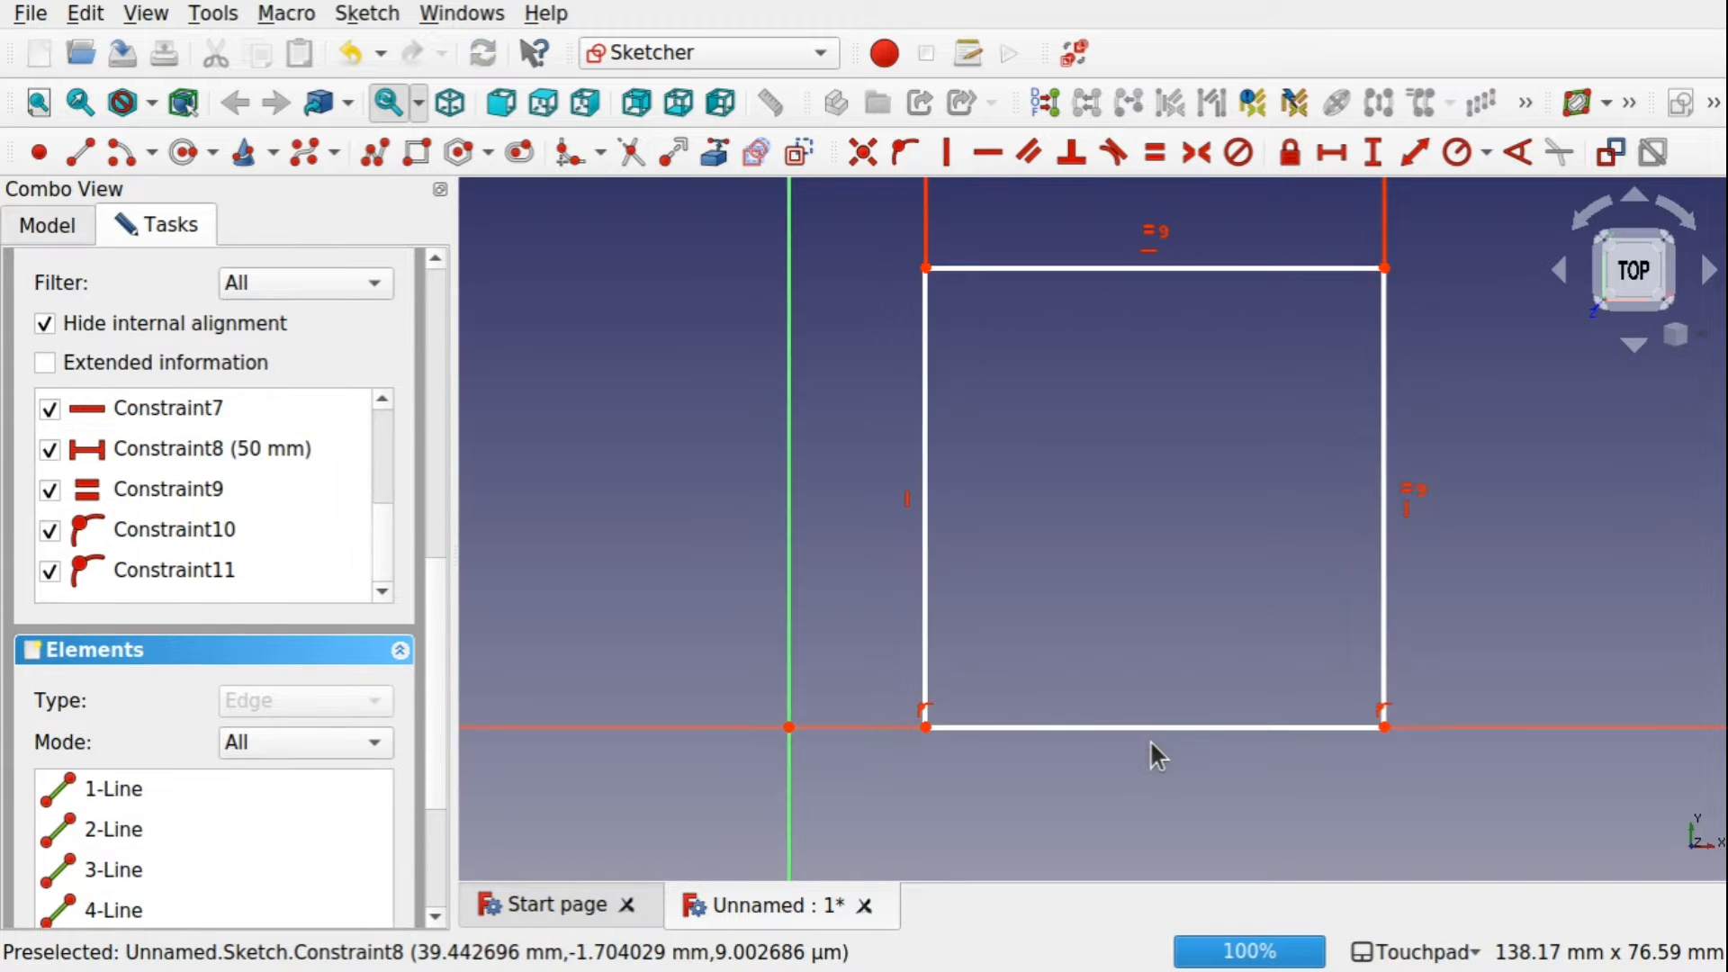
{"action": "mouse_move", "coordinate": [1054, 729]}
{"action": "left_mouse_down"}
{"action": "mouse_move", "coordinate": [1296, 725]}
{"action": "mouse_move", "coordinate": [970, 718]}
{"action": "mouse_move", "coordinate": [1153, 726]}
{"action": "mouse_move", "coordinate": [1072, 715]}
{"action": "left_mouse_up"}
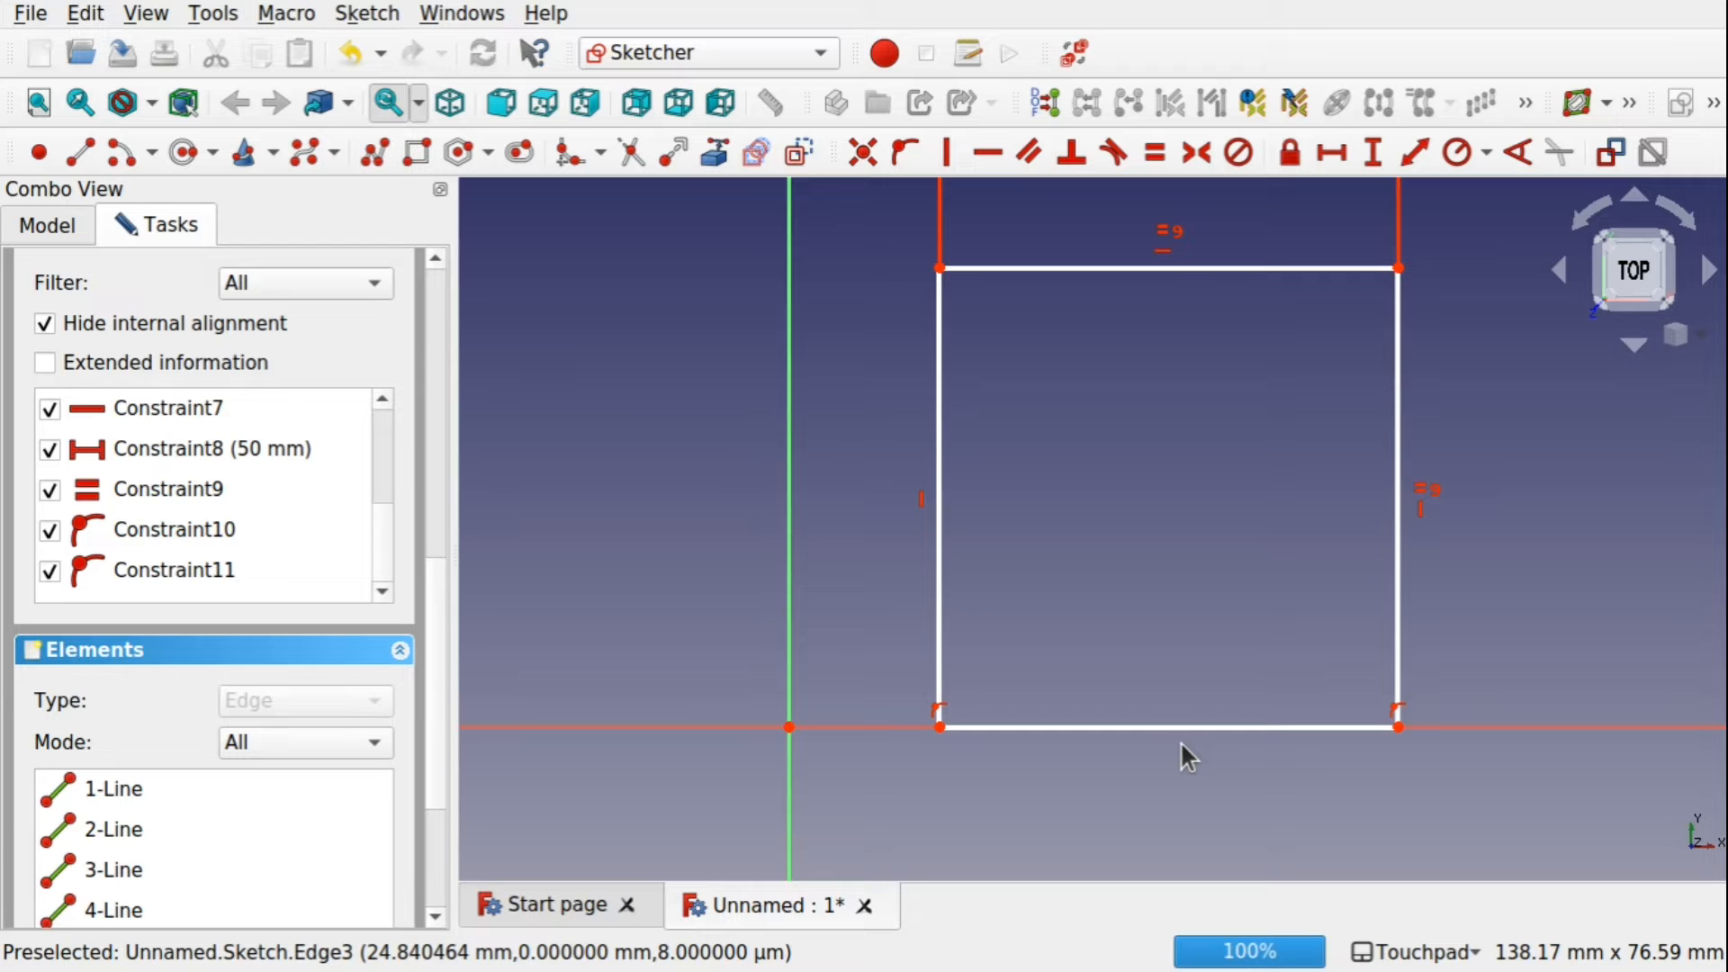
Delete the point-on-object constraints at both lower corners, and pull the lower edge below the horizontal axis.
{"action": "left_click", "coordinate": [941, 714]}
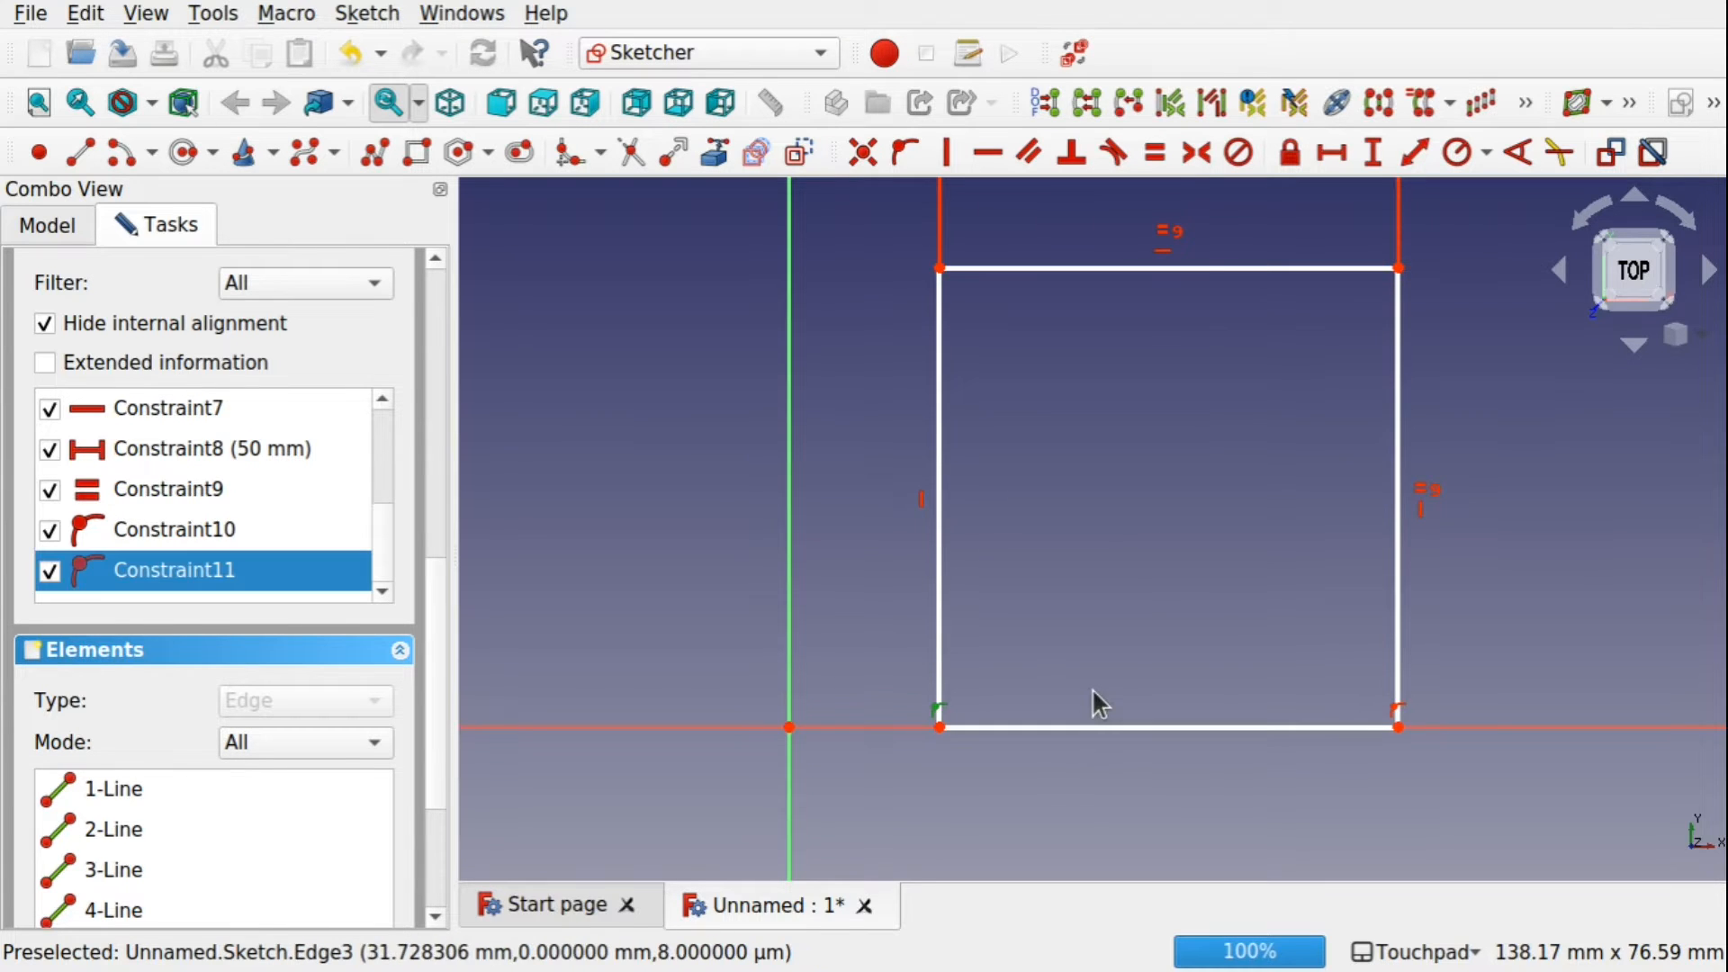
{"action": "key", "text": "Delete"}
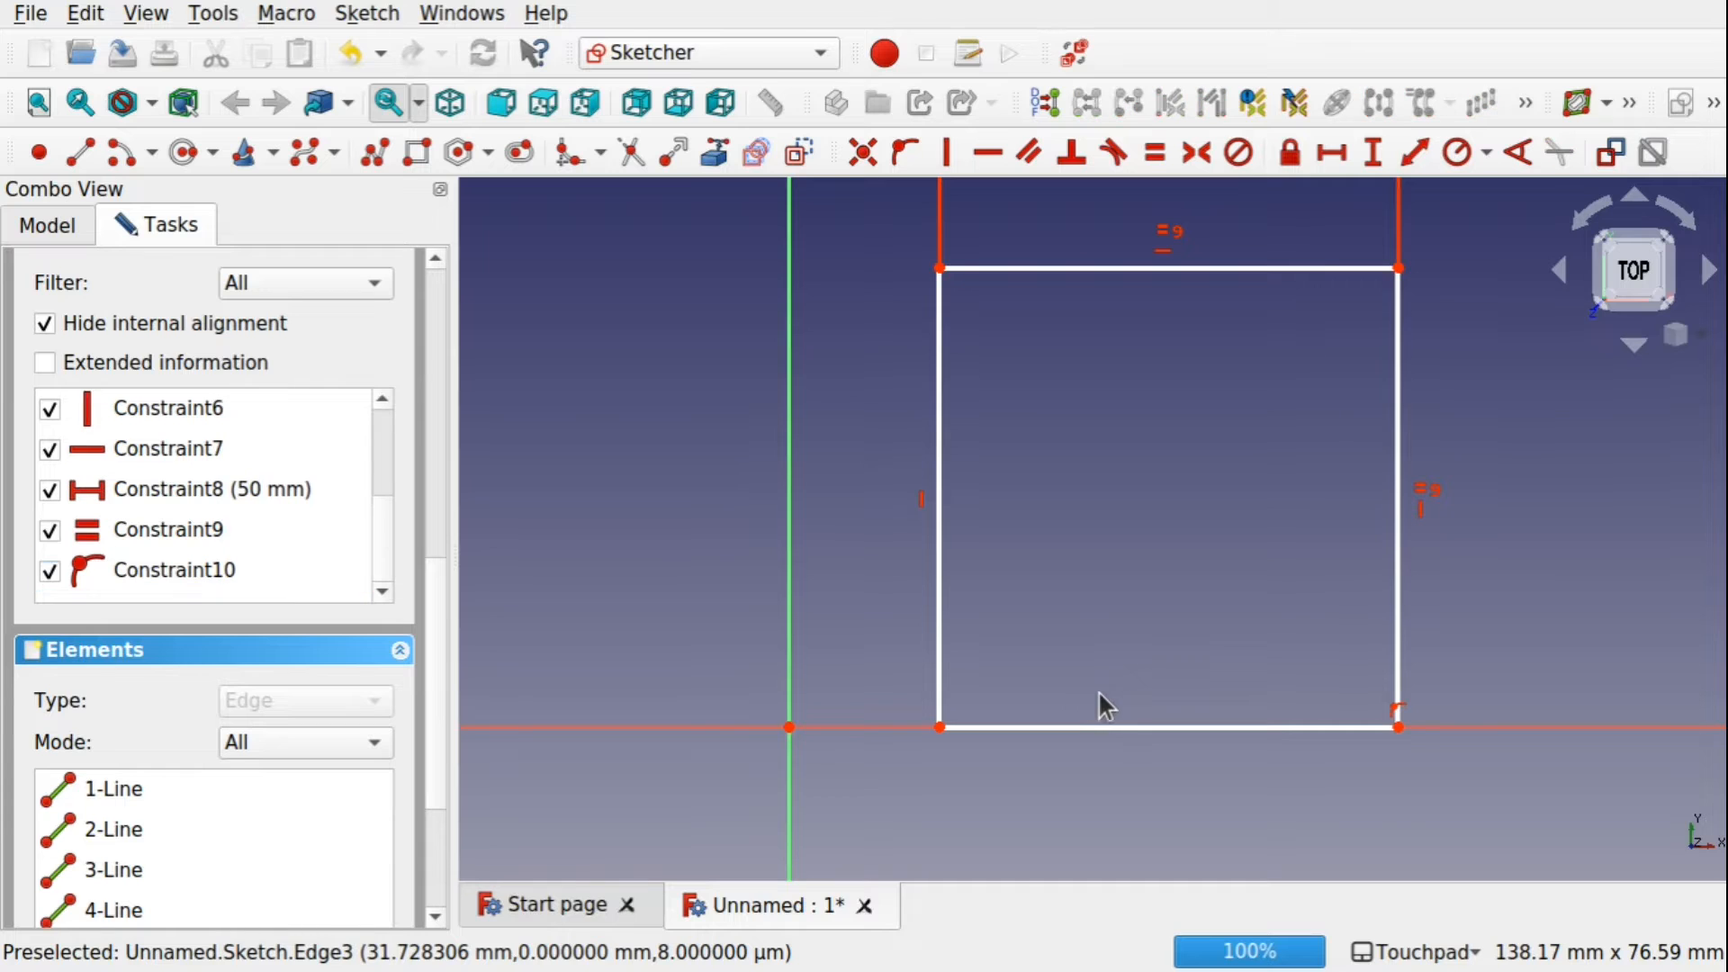
{"action": "left_click", "coordinate": [1397, 715]}
{"action": "key", "text": "Delete"}
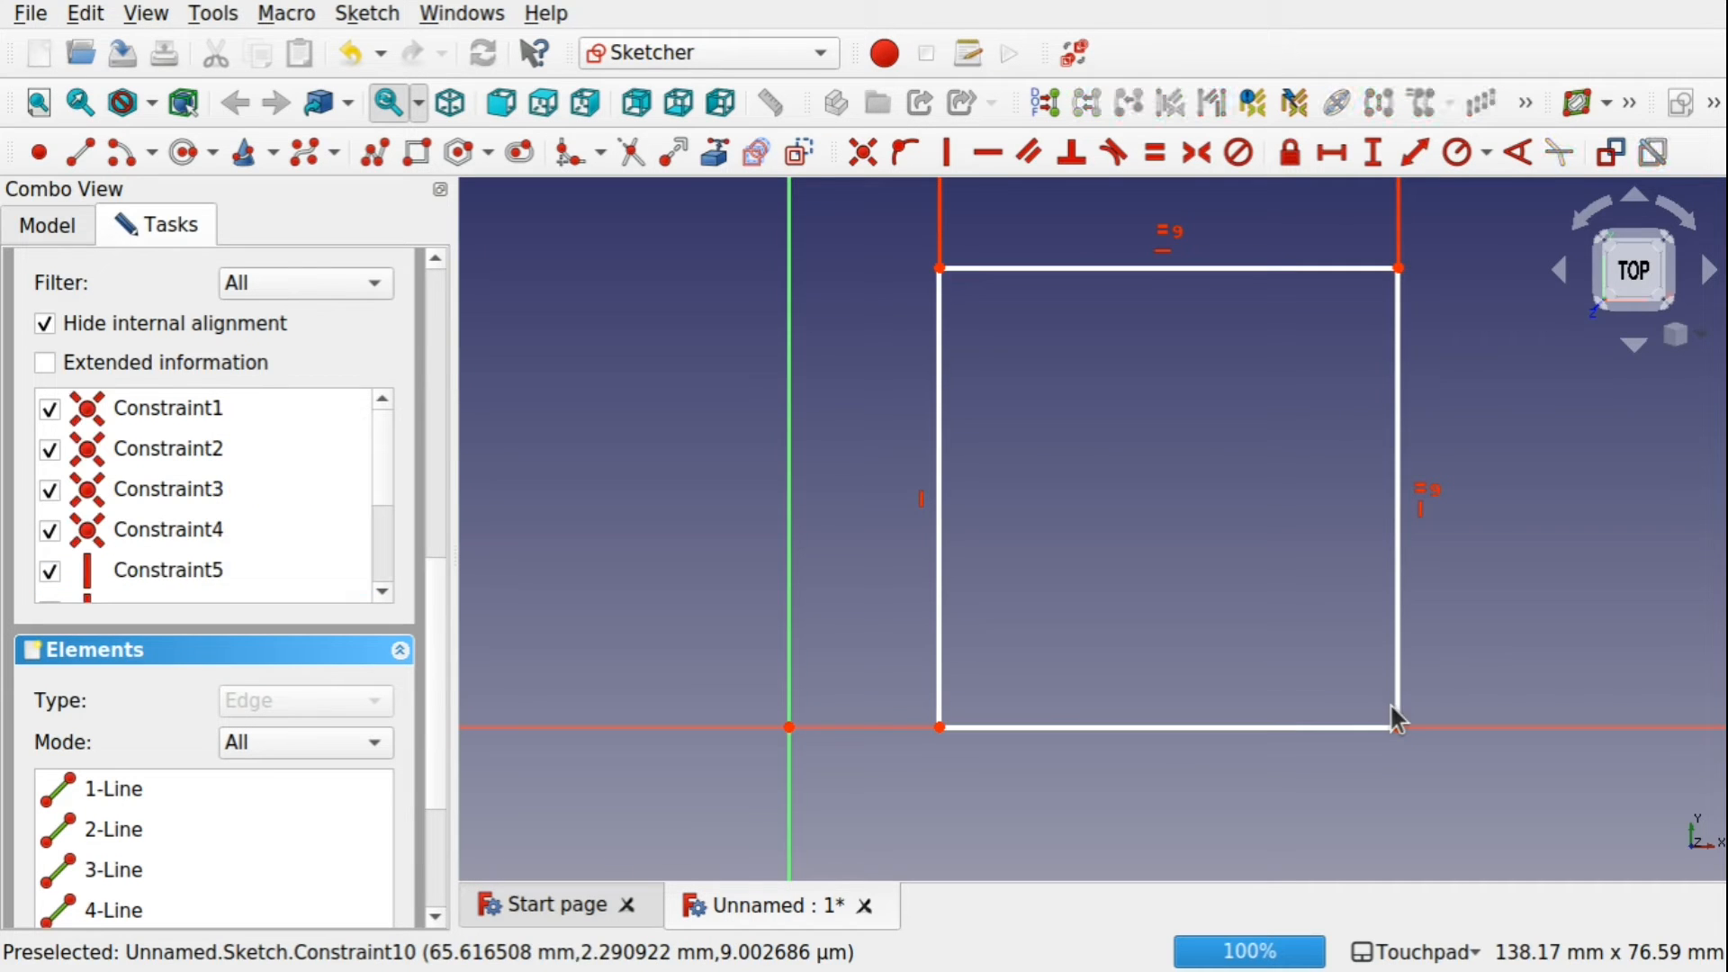
{"action": "left_click_drag", "start_coordinate": [1192, 727], "coordinate": [1178, 772]}
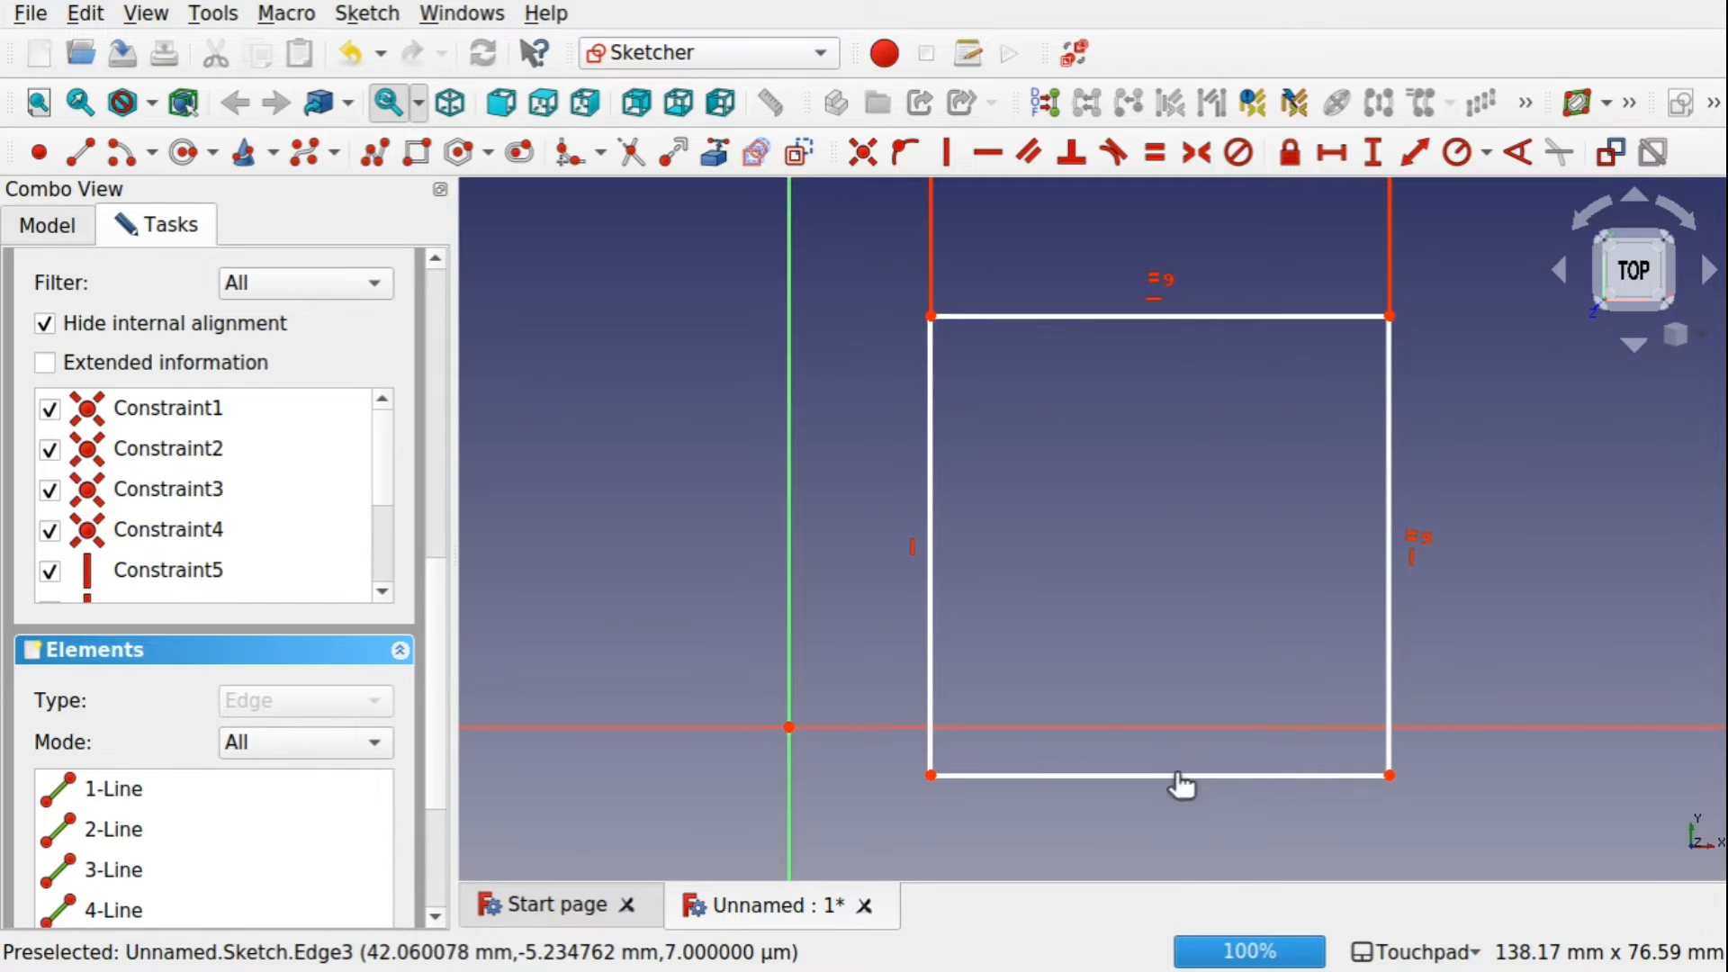
Tilt the lower edge by raising its right corner, and apply a horizontal constraint to that edge.
{"action": "left_click", "coordinate": [1176, 776]}
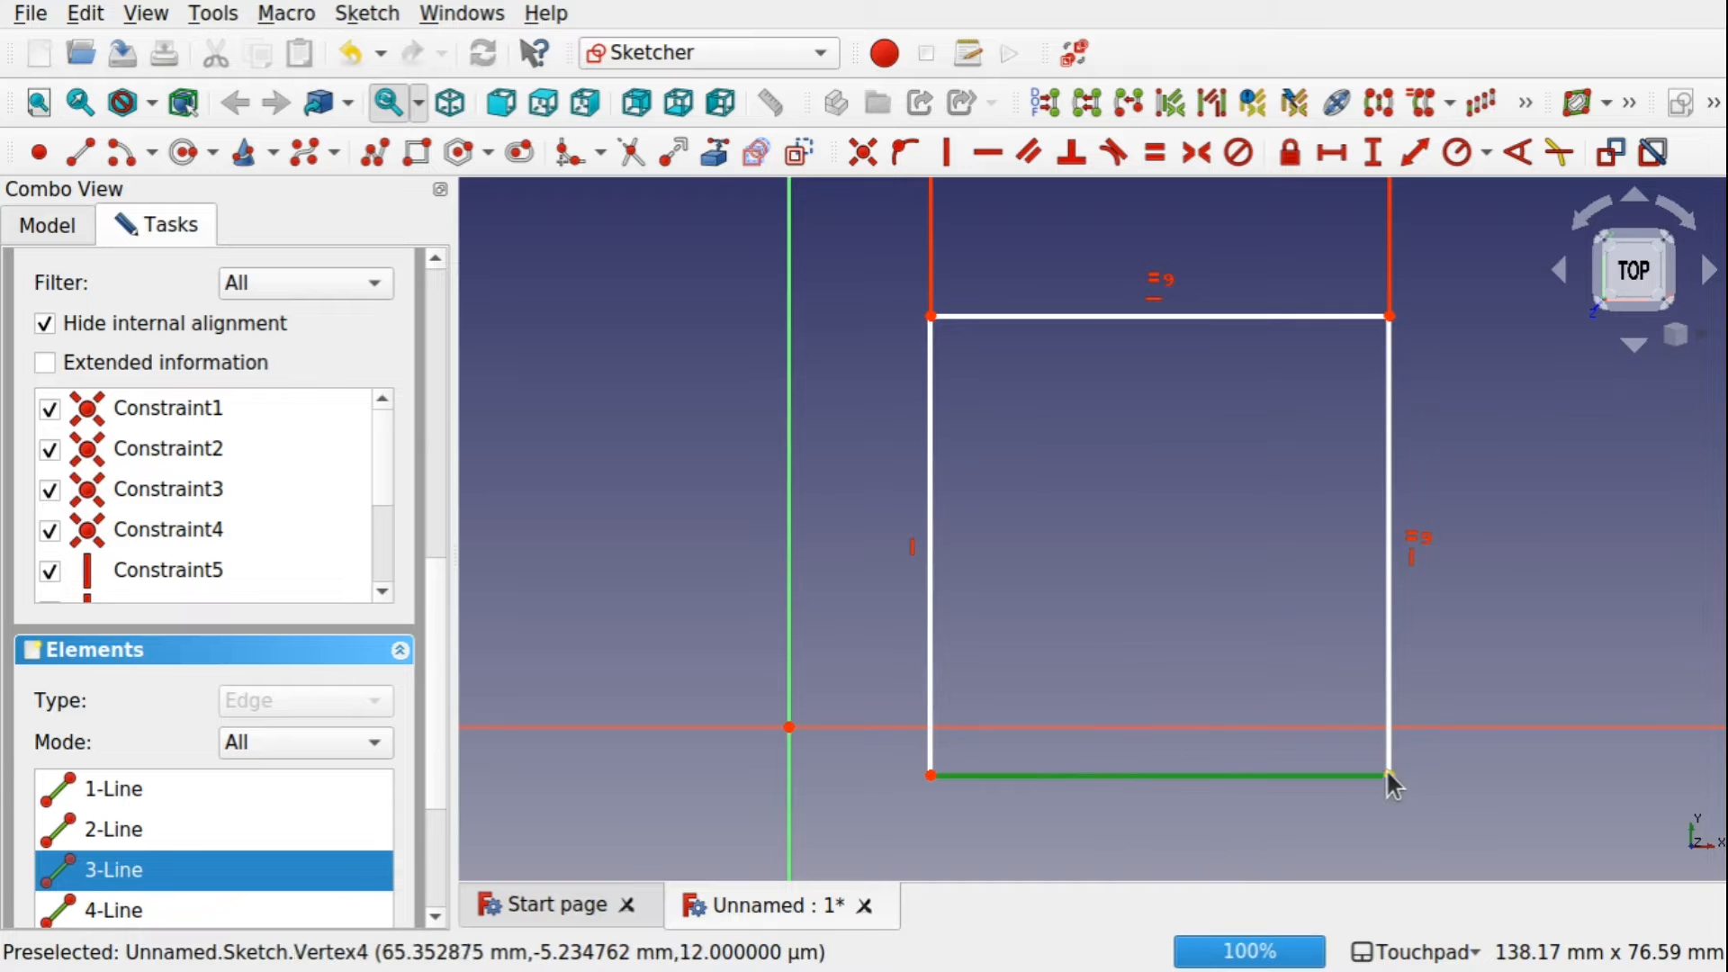
{"action": "mouse_move", "coordinate": [1391, 777]}
{"action": "left_mouse_down"}
{"action": "mouse_move", "coordinate": [1361, 810]}
{"action": "mouse_move", "coordinate": [1441, 661]}
{"action": "mouse_move", "coordinate": [1367, 810]}
{"action": "mouse_move", "coordinate": [1376, 746]}
{"action": "left_mouse_up"}
{"action": "left_click", "coordinate": [1282, 751]}
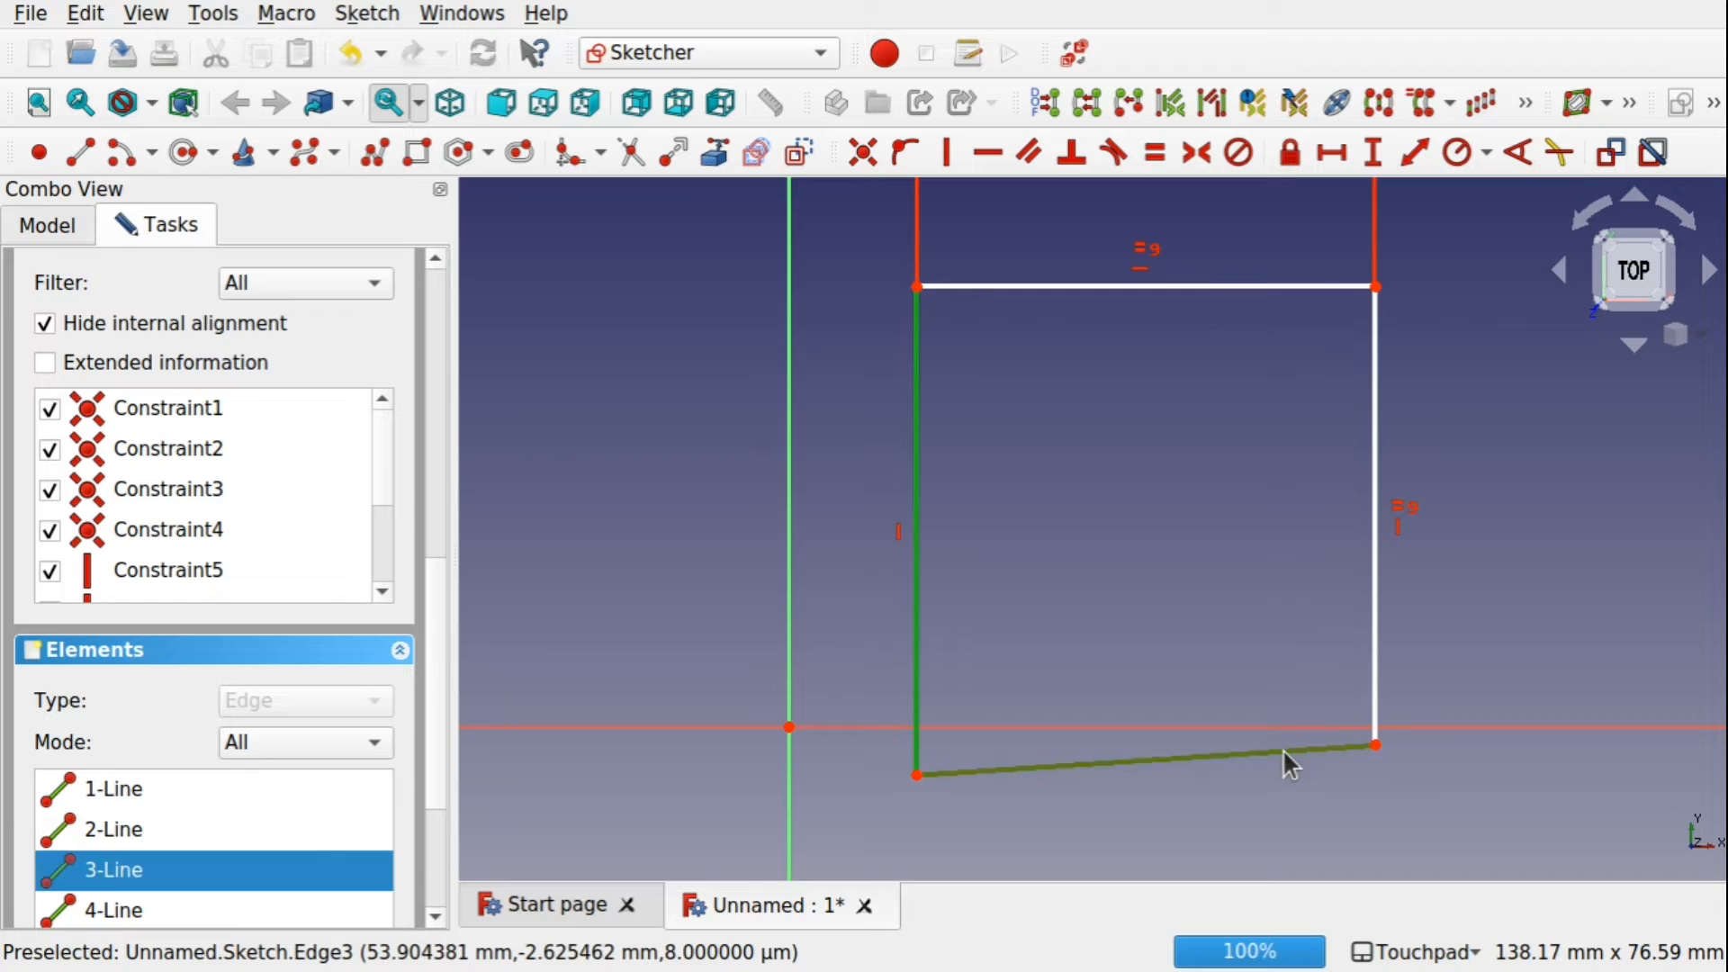
{"action": "left_click", "coordinate": [1199, 789]}
{"action": "left_click", "coordinate": [1157, 763]}
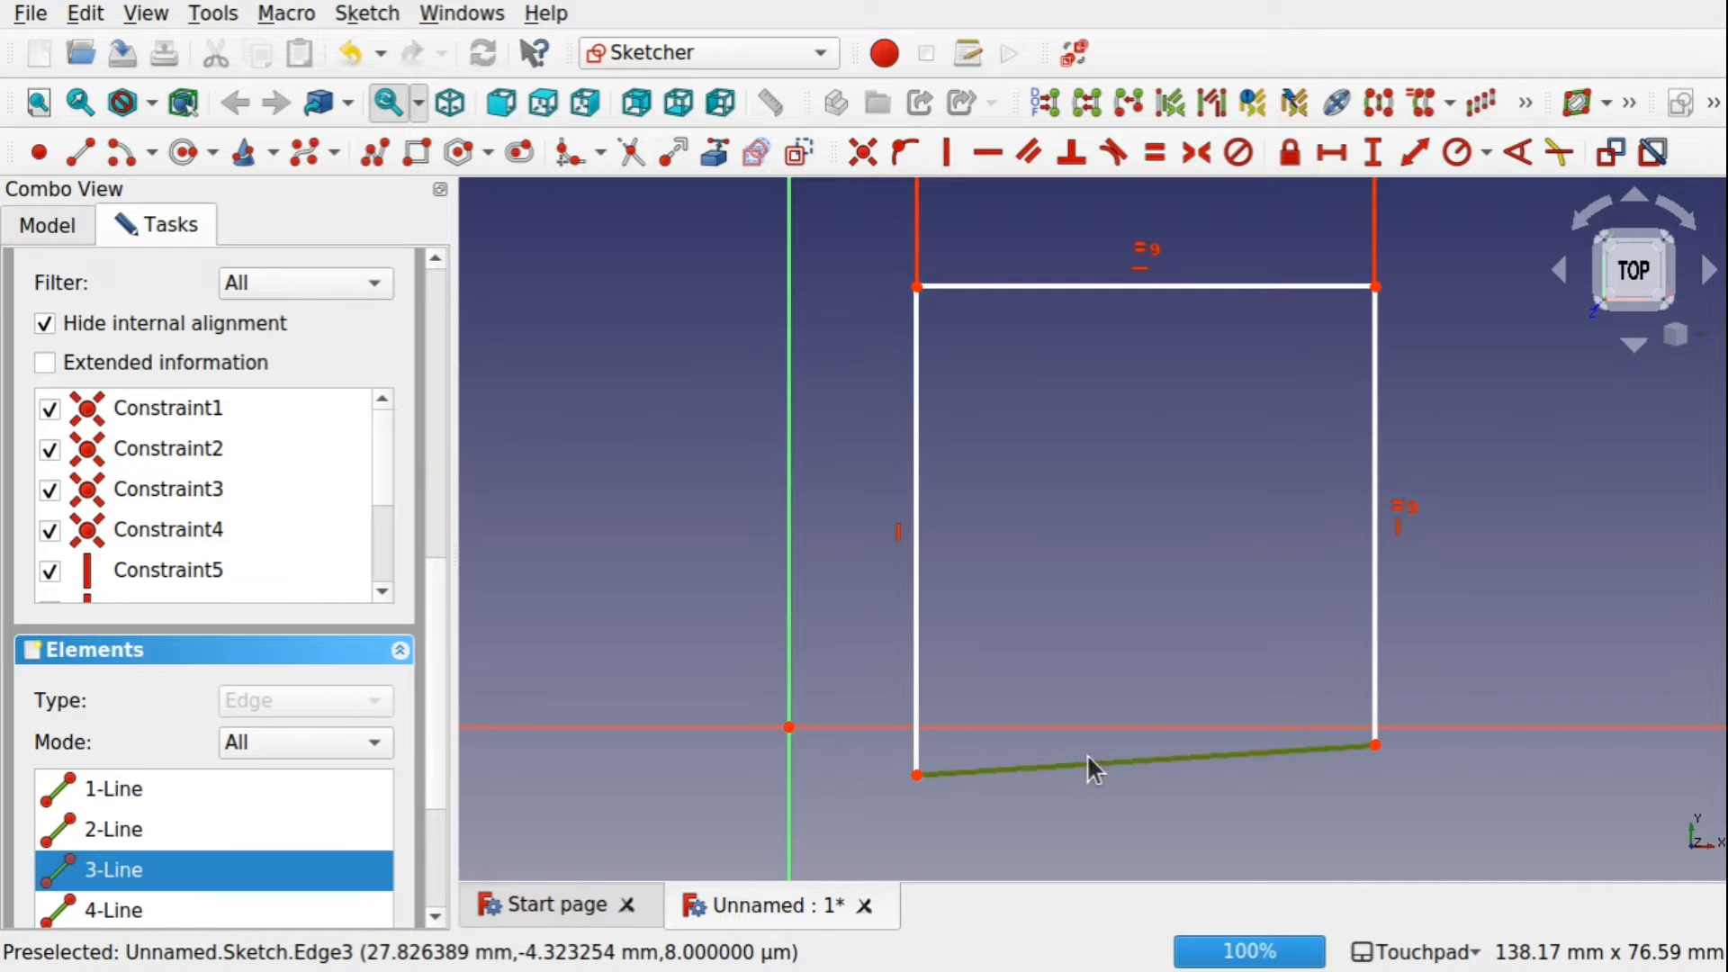
{"action": "left_click", "coordinate": [987, 155]}
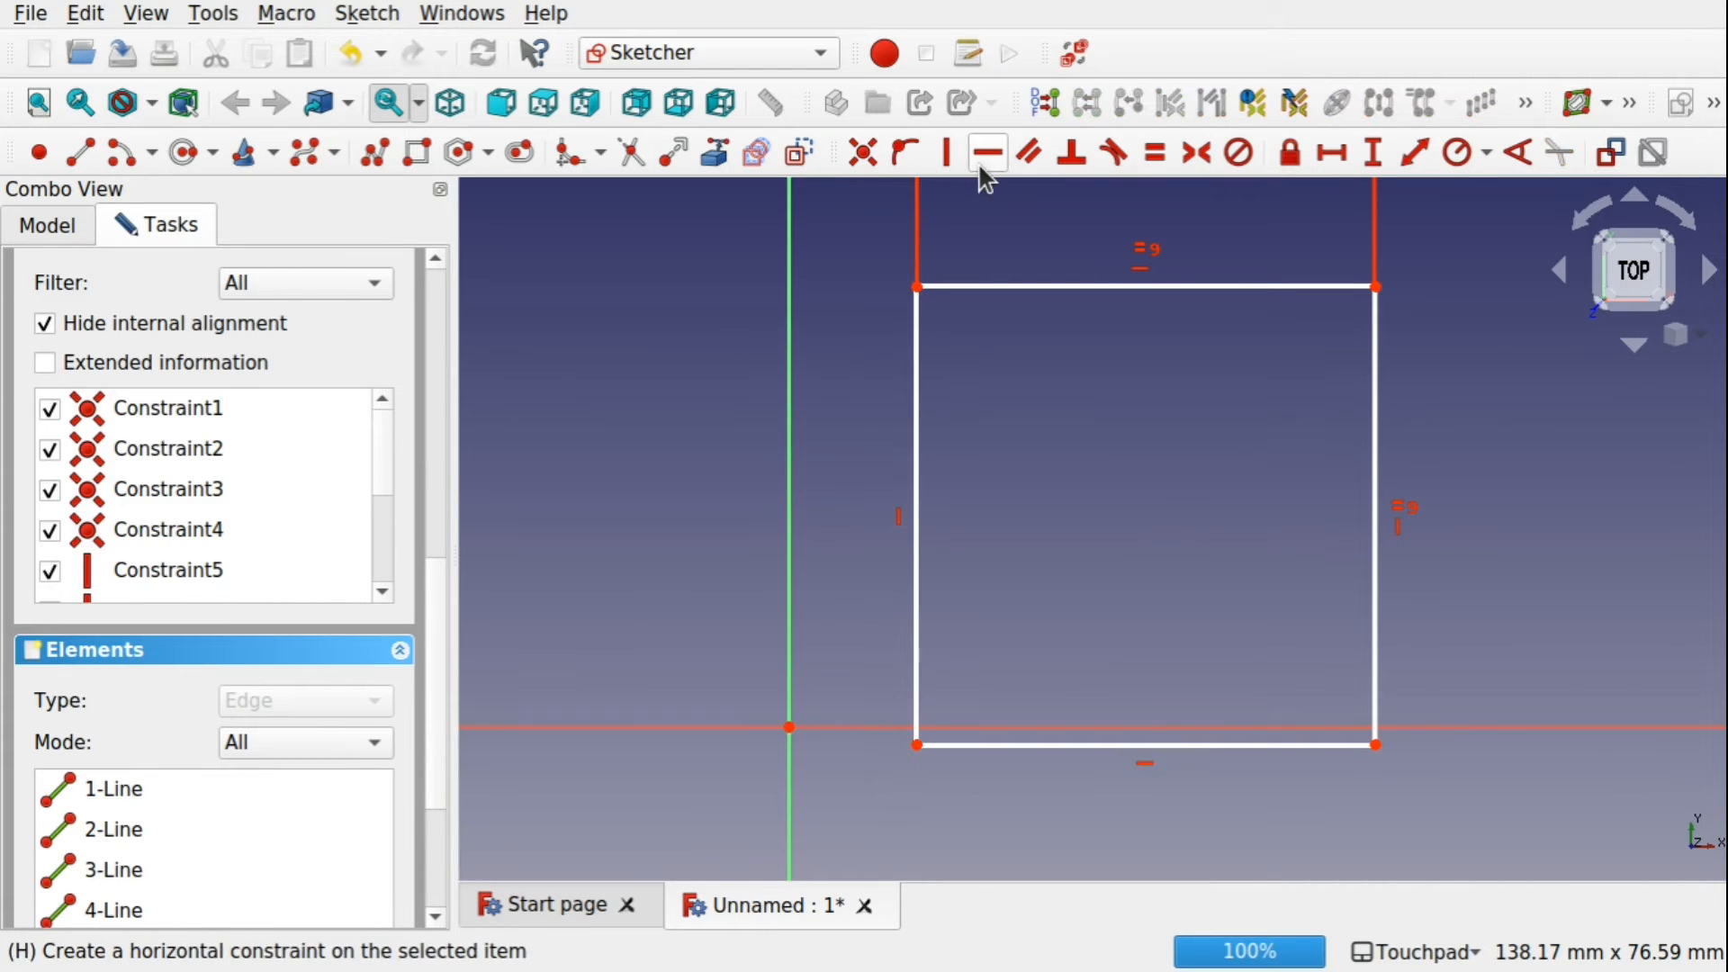
Pull the square down and left by its lower edge, and make its lower left corner coincident with the origin.
{"action": "scroll", "coordinate": [434, 538], "scroll_direction": "up", "scroll_amount": 5}
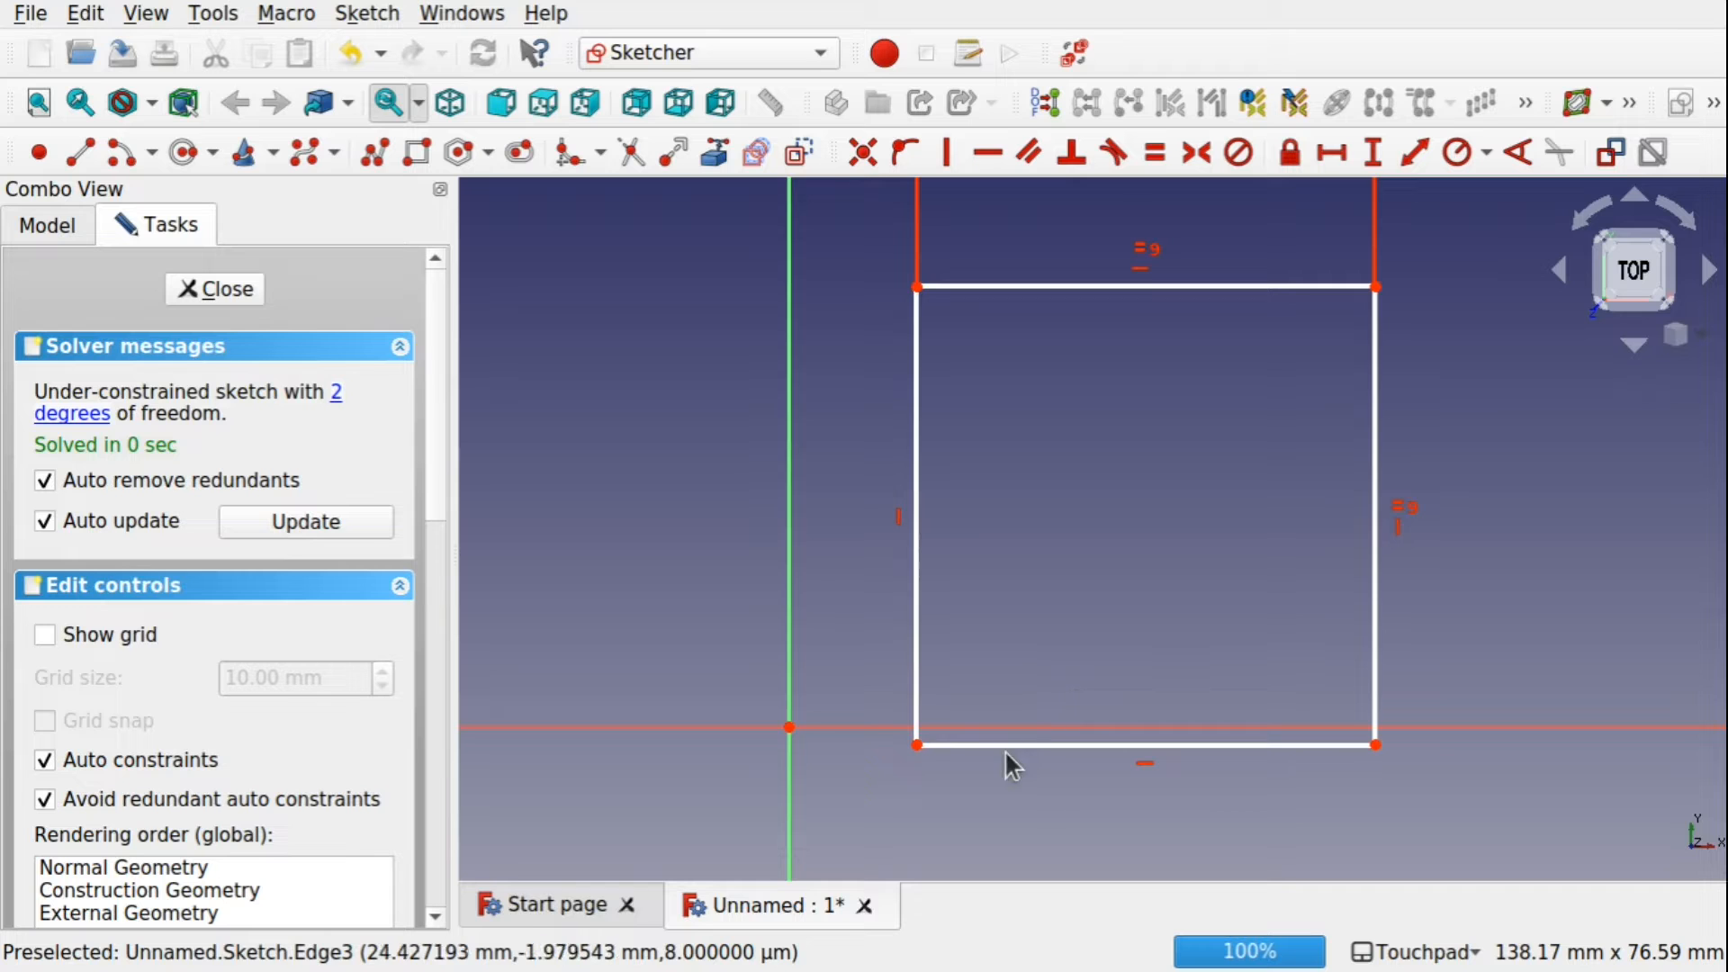
{"action": "left_click_drag", "start_coordinate": [1035, 756], "coordinate": [990, 797]}
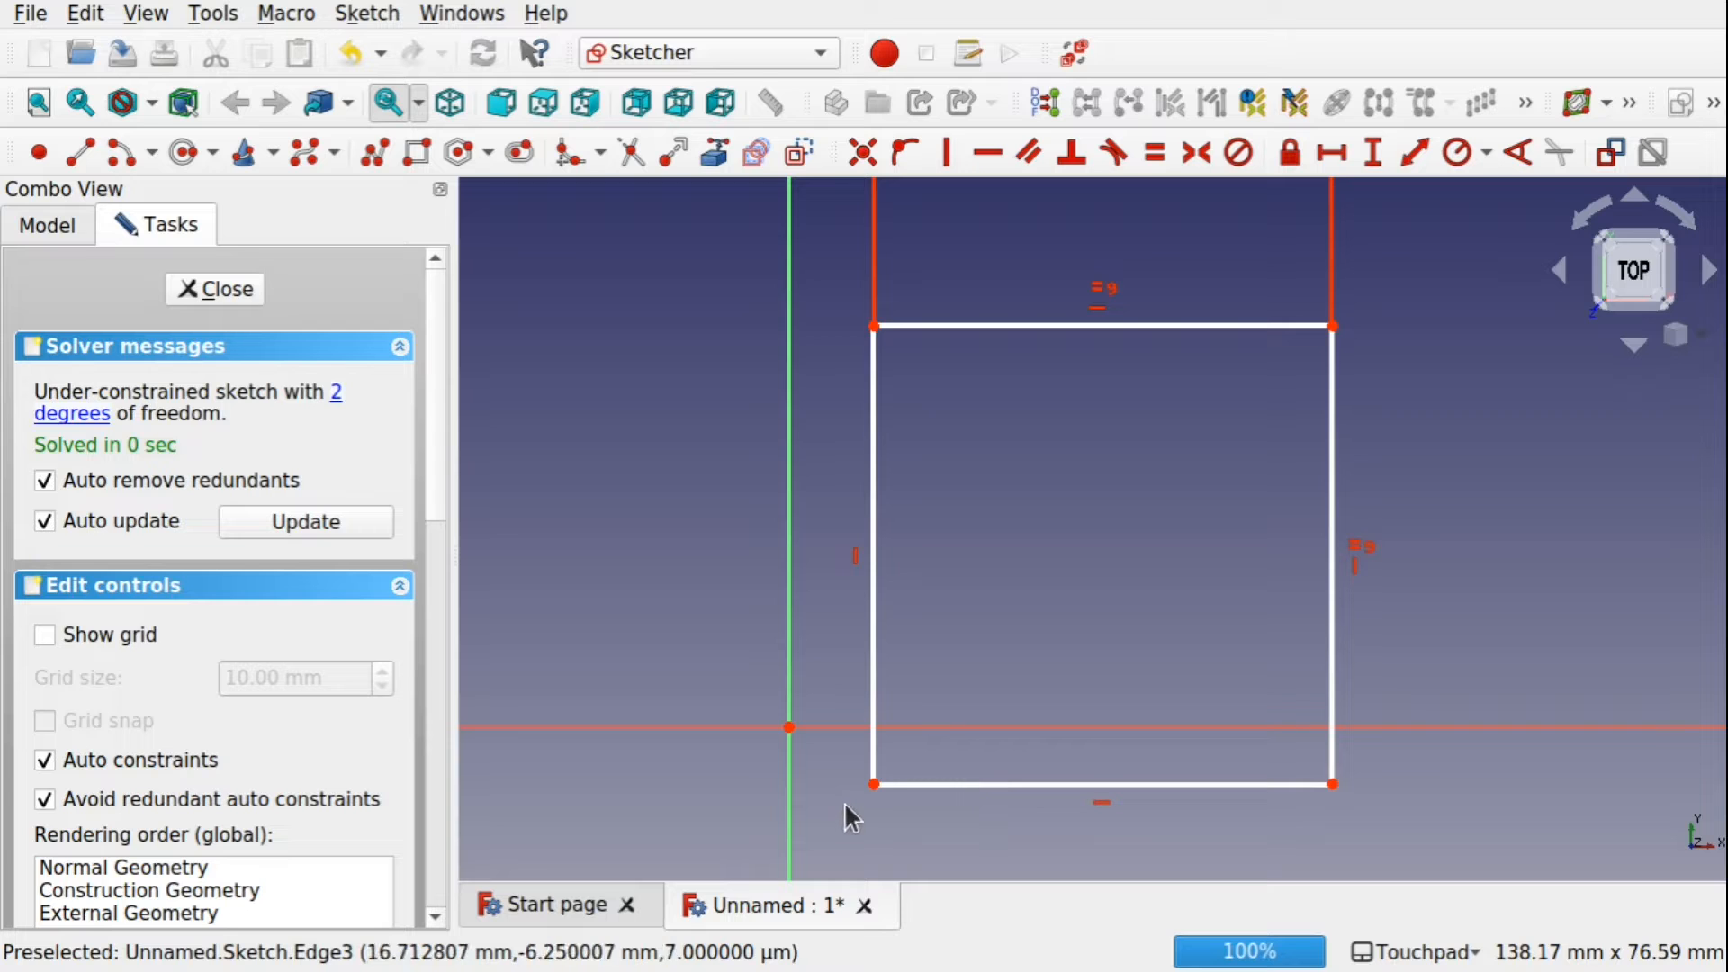
{"action": "left_click", "coordinate": [874, 785]}
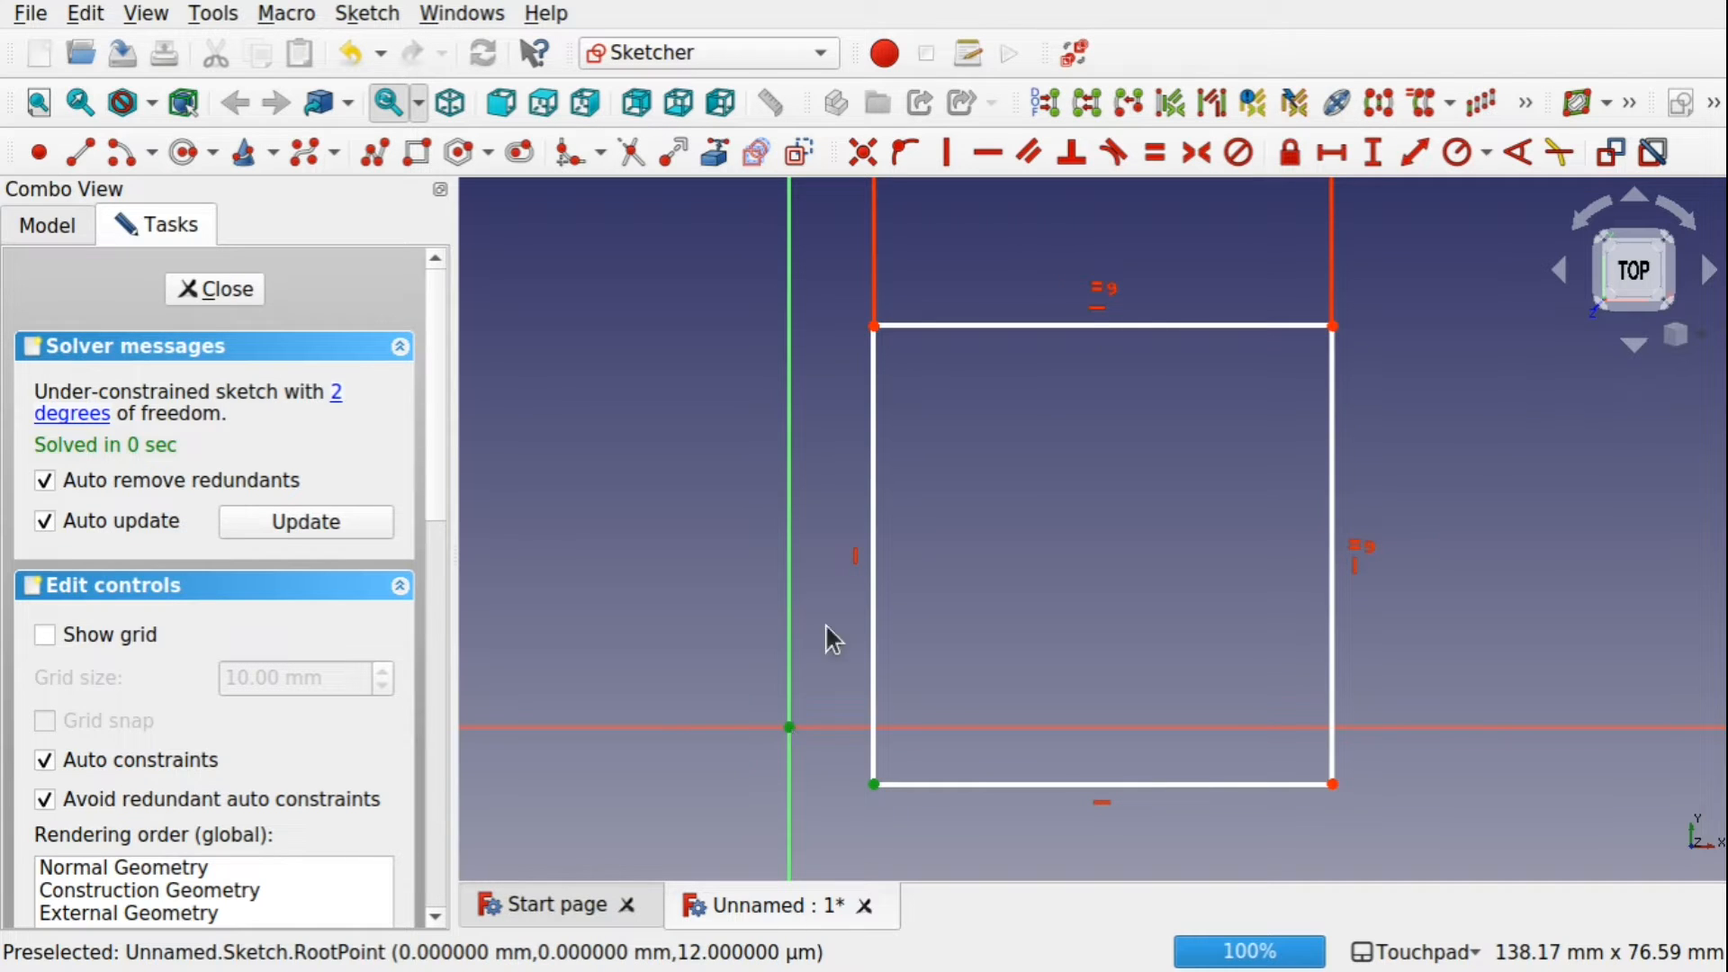
{"action": "left_click", "coordinate": [863, 153]}
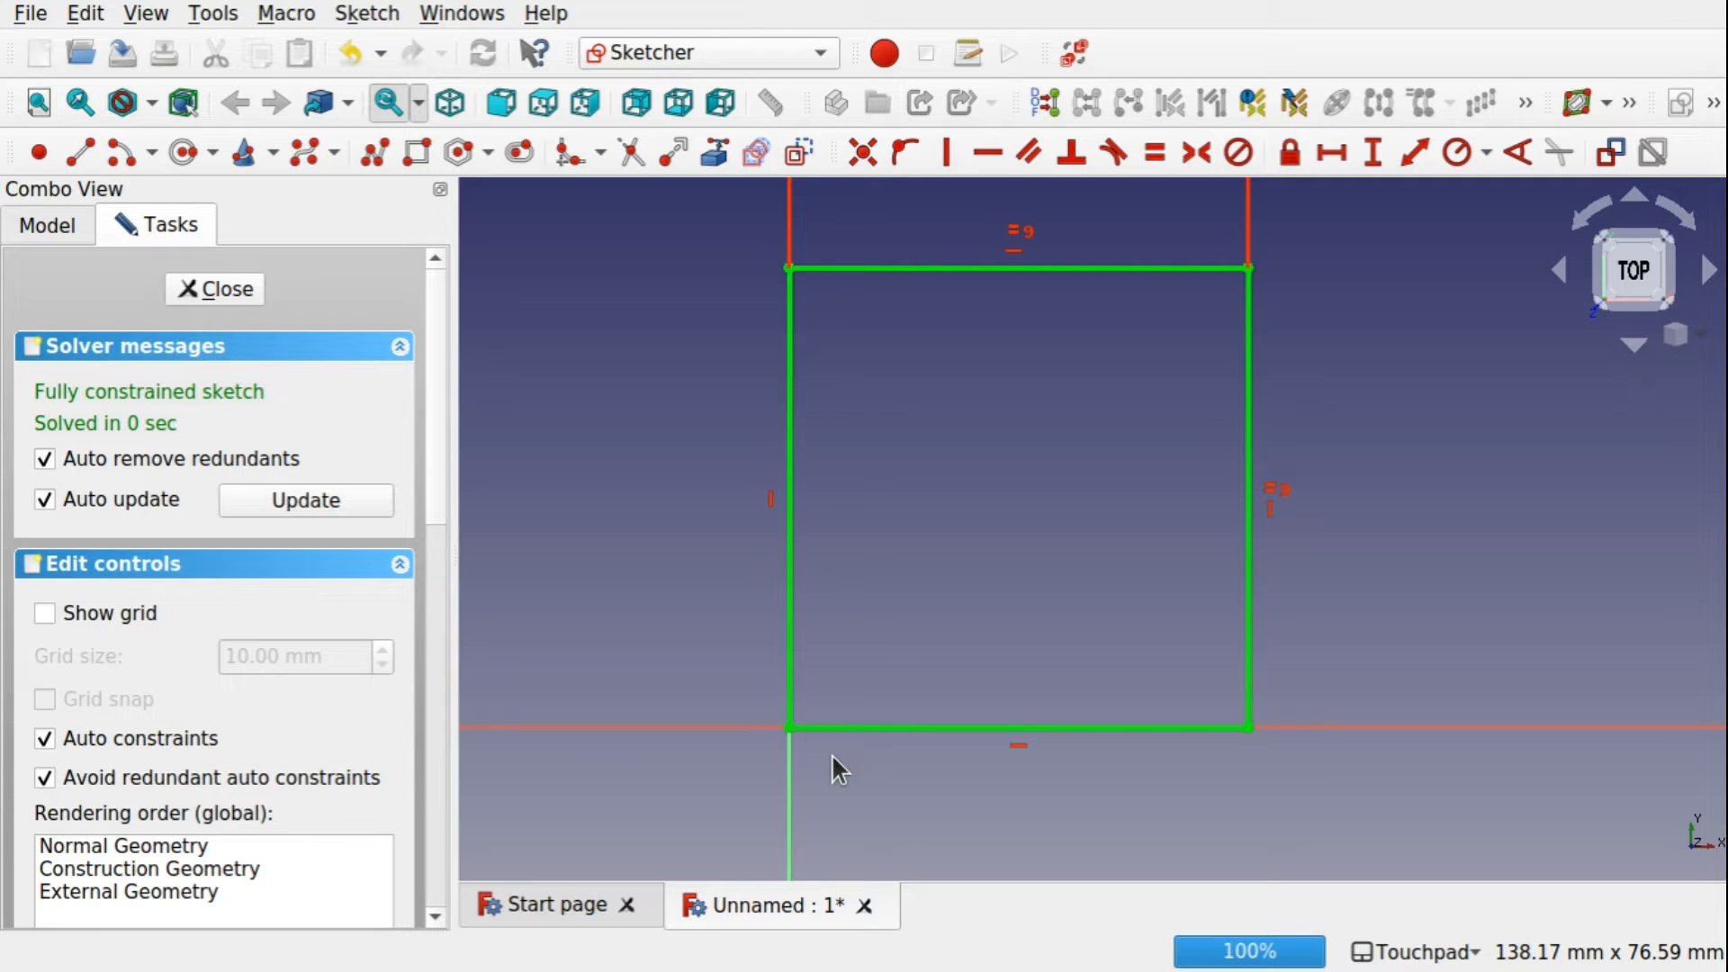
Close the sketch, switch to the Part workbench, and extrude the square 10 mm along its normal.
{"action": "left_click", "coordinate": [227, 288]}
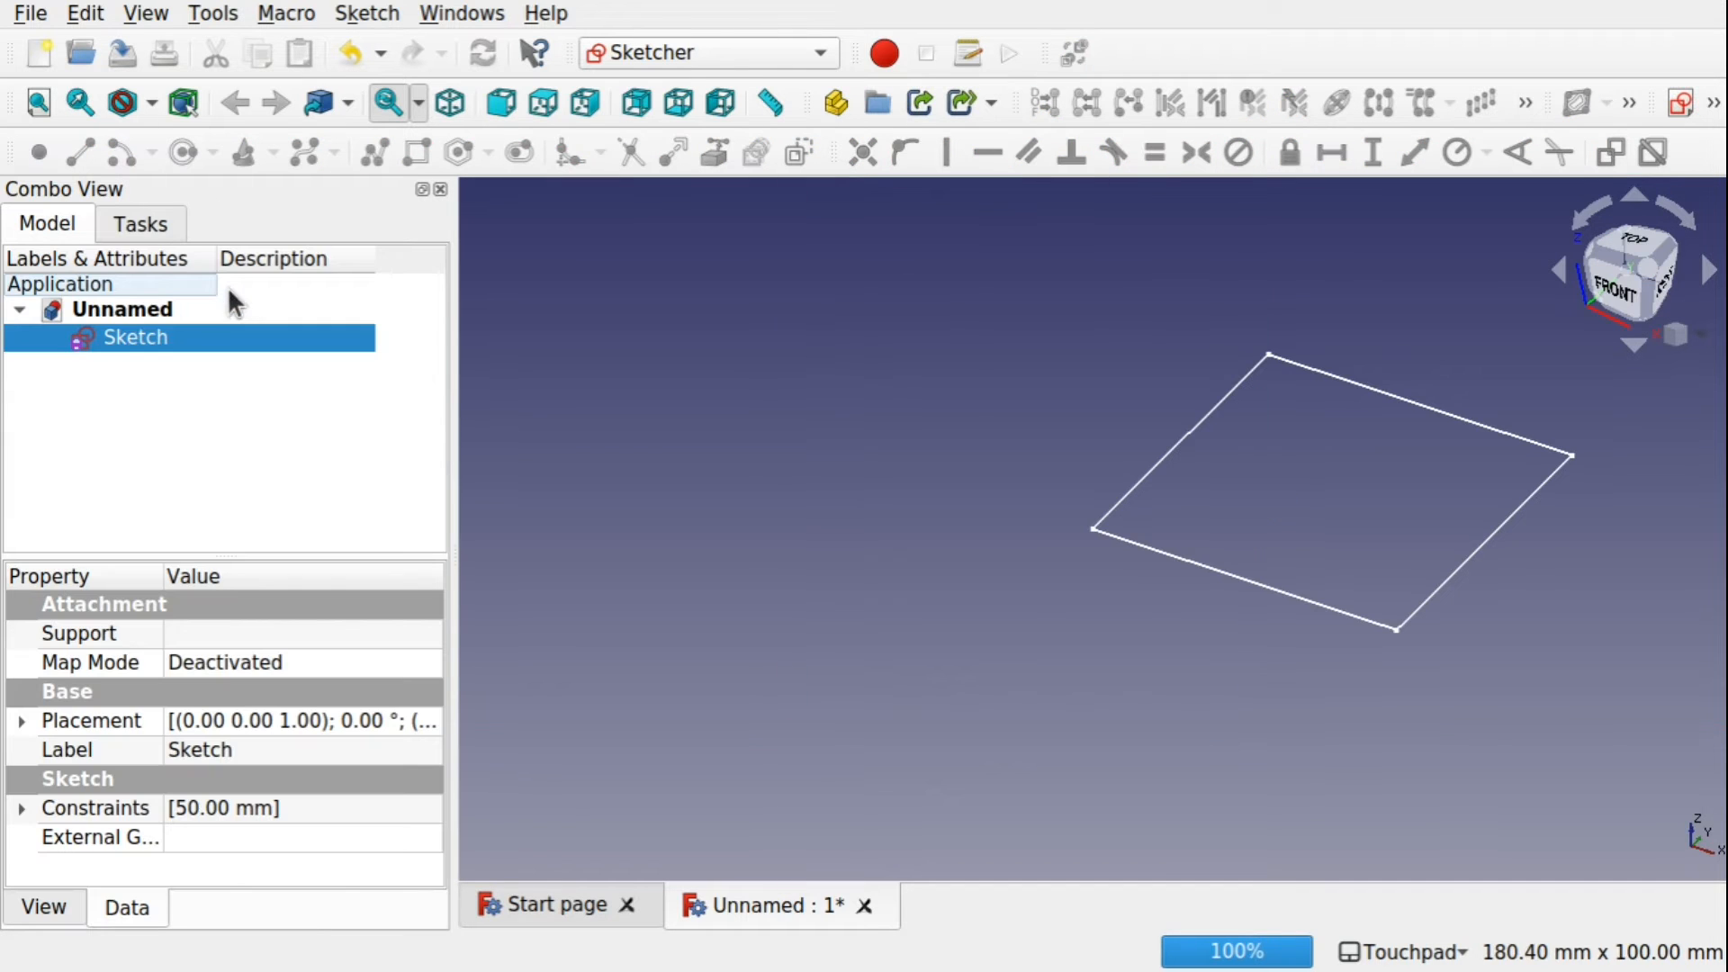
{"action": "left_click", "coordinate": [709, 50]}
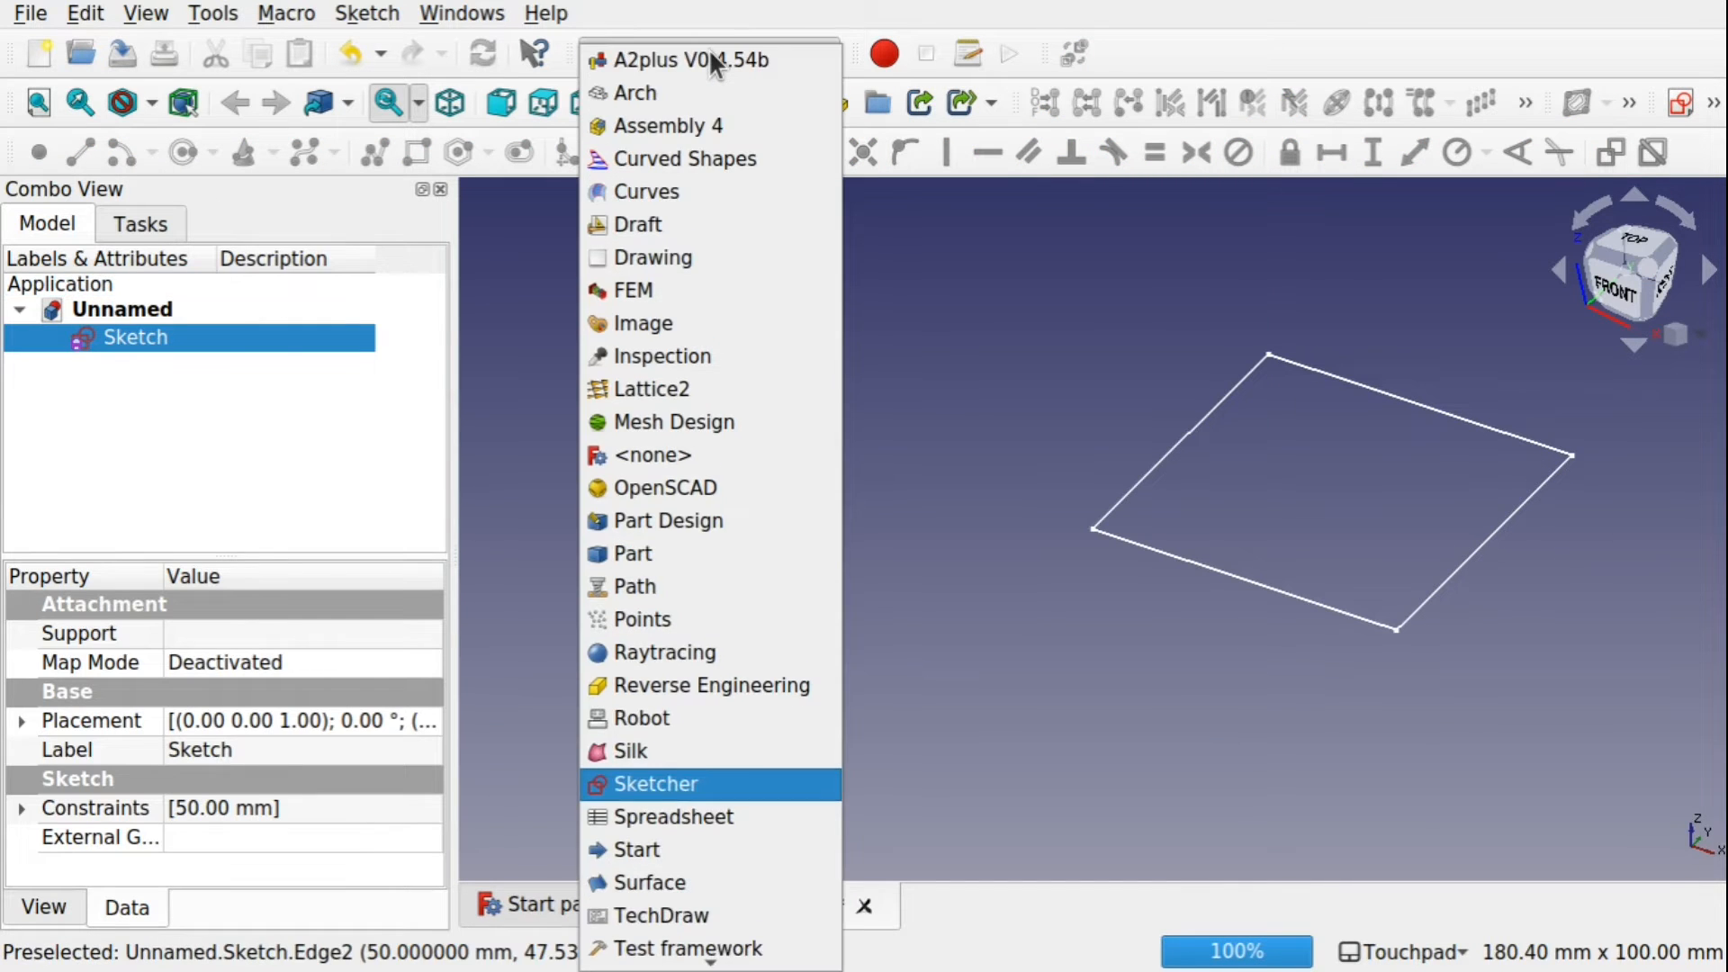
{"action": "left_click", "coordinate": [657, 551]}
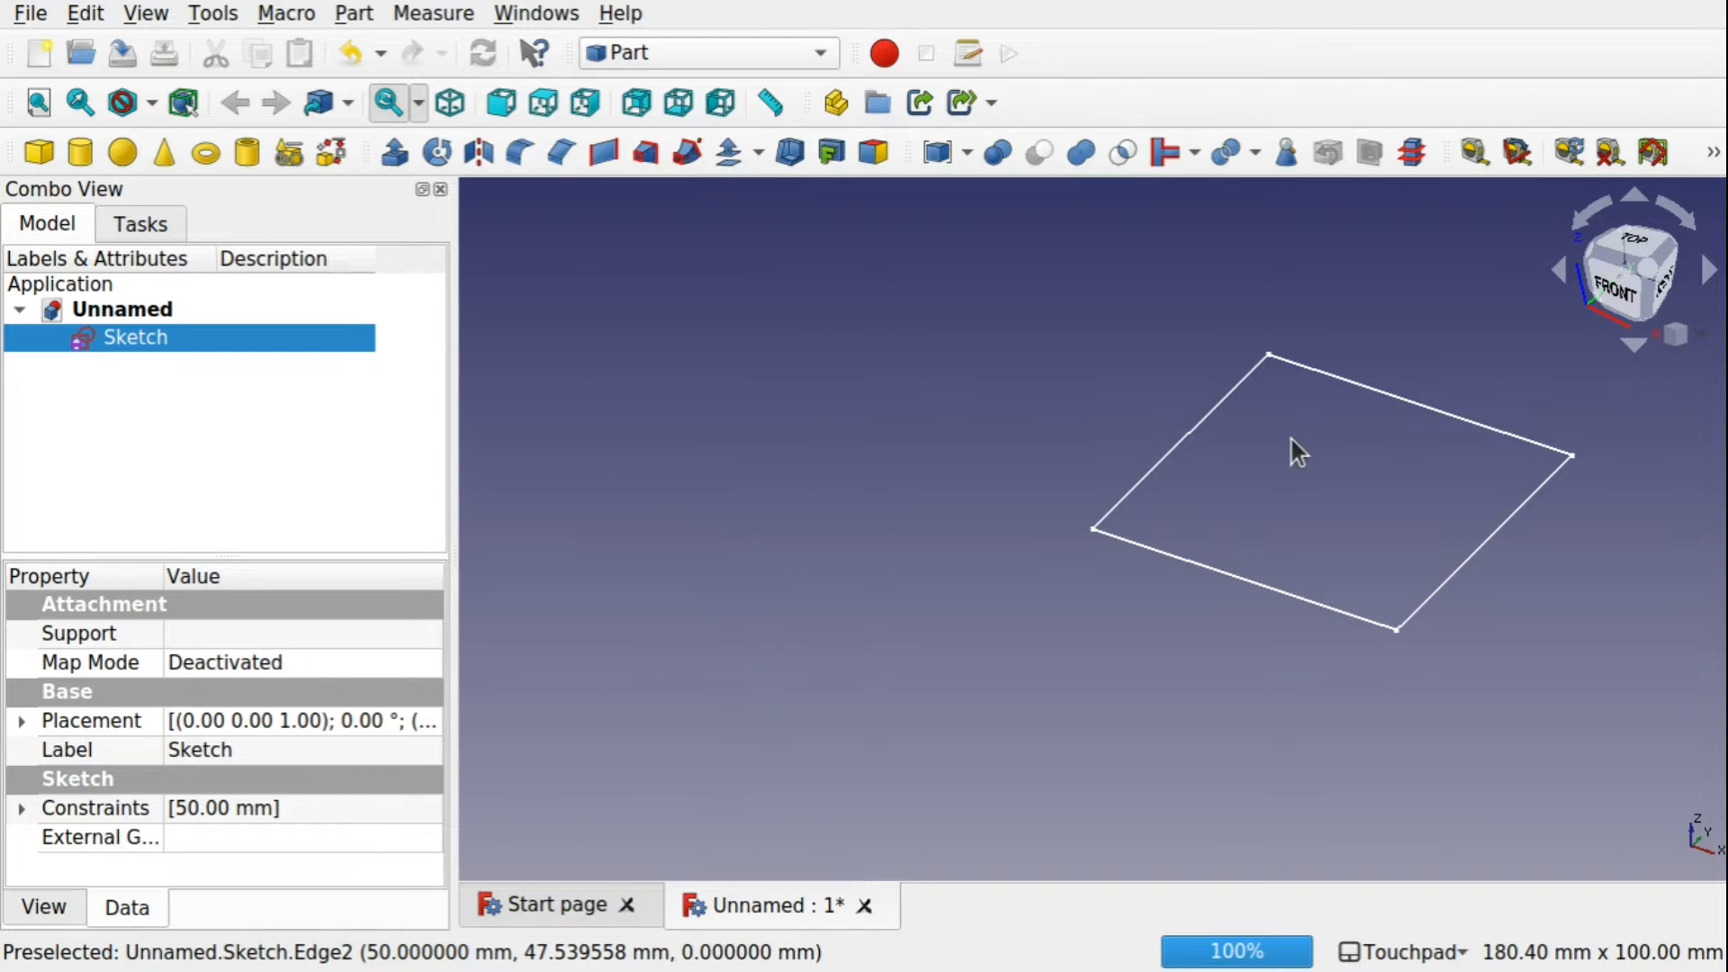
{"action": "left_click", "coordinate": [394, 153]}
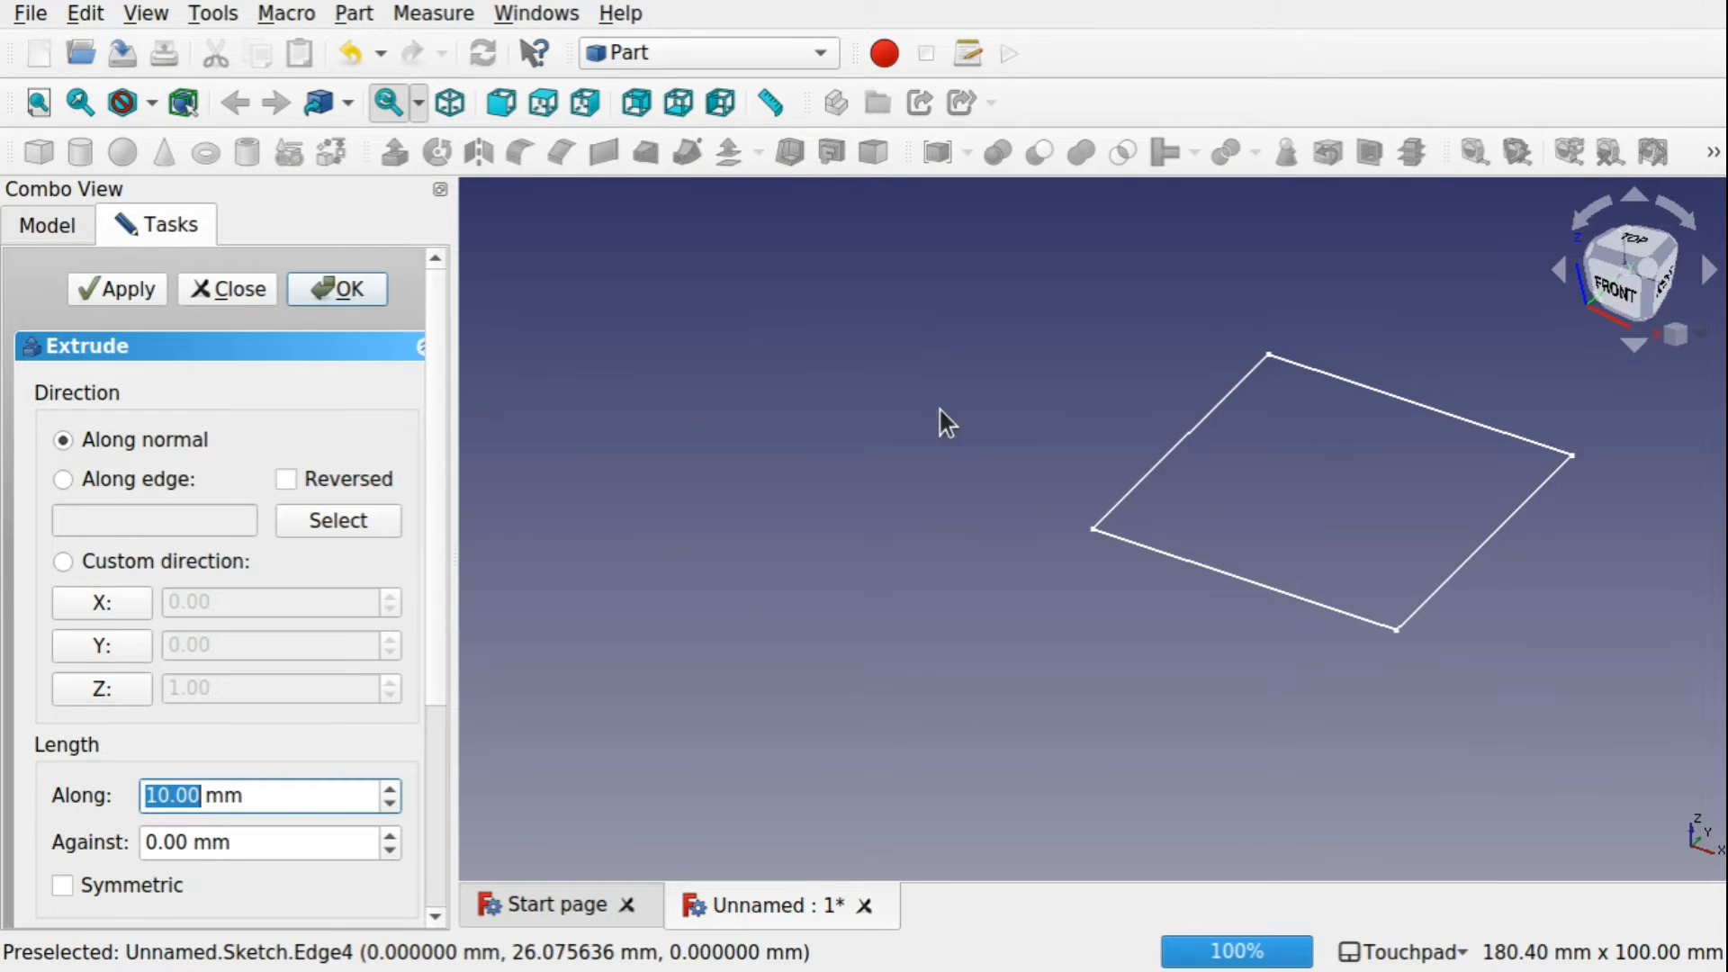
{"action": "left_click", "coordinate": [346, 286]}
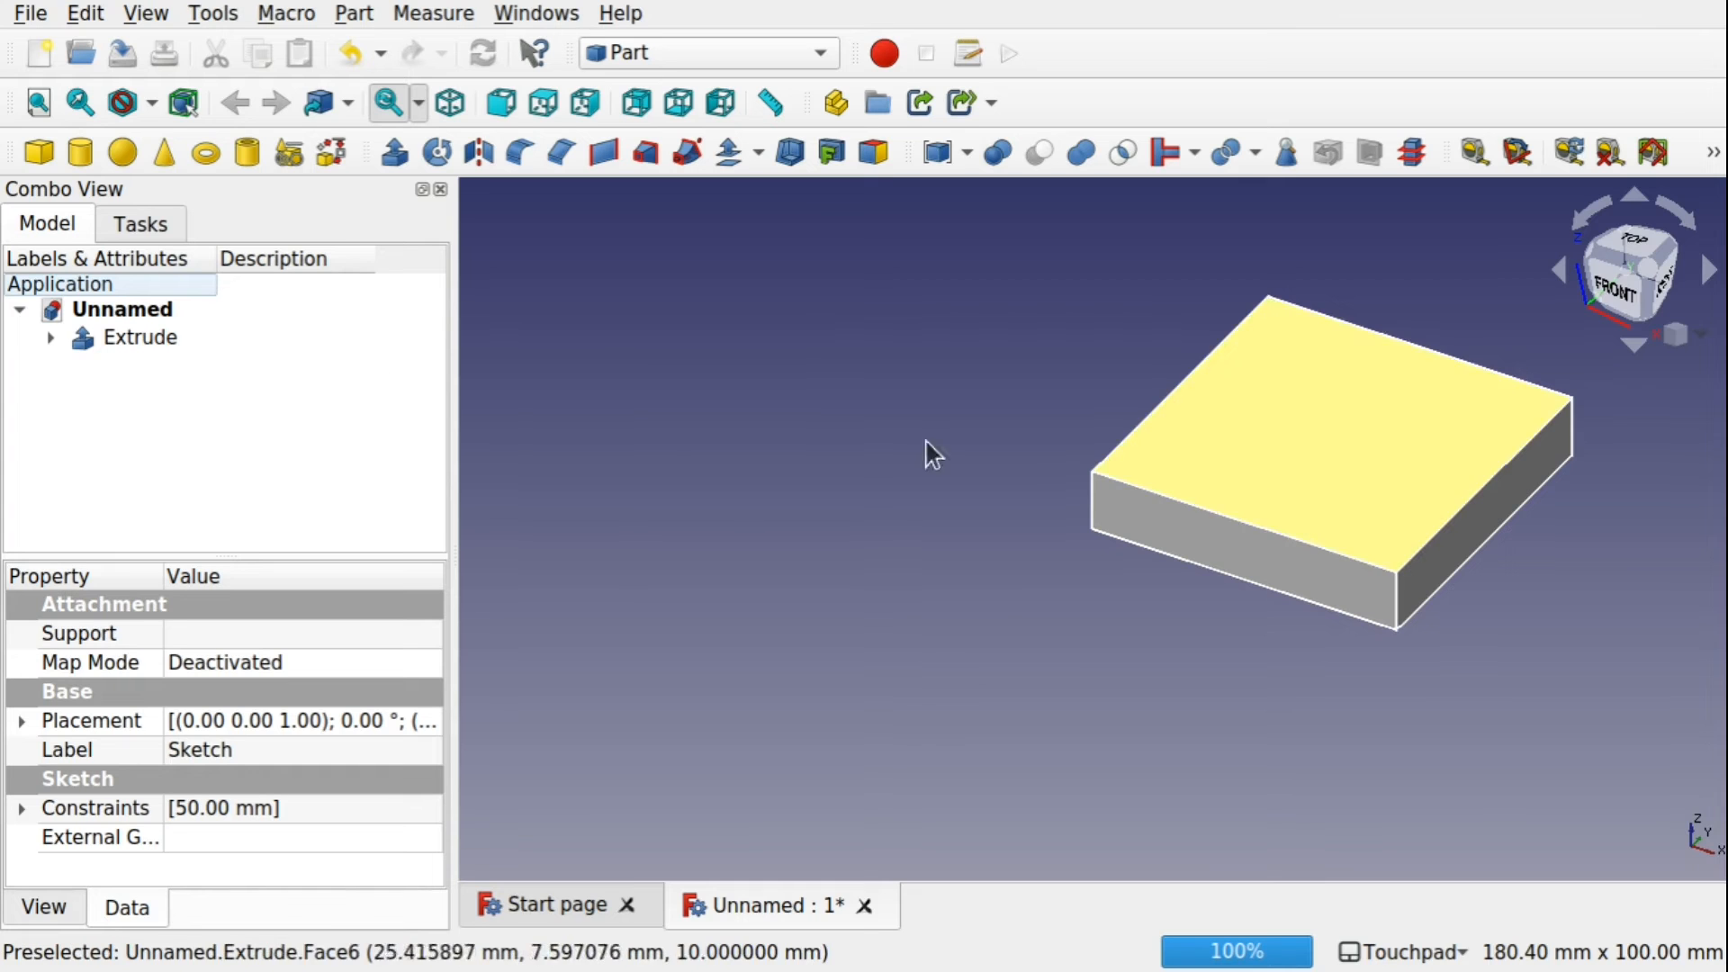
Examine where the extrusion's transform manipulator sits relative to the block, and leave transform mode without moving it.
{"action": "left_click", "coordinate": [132, 347]}
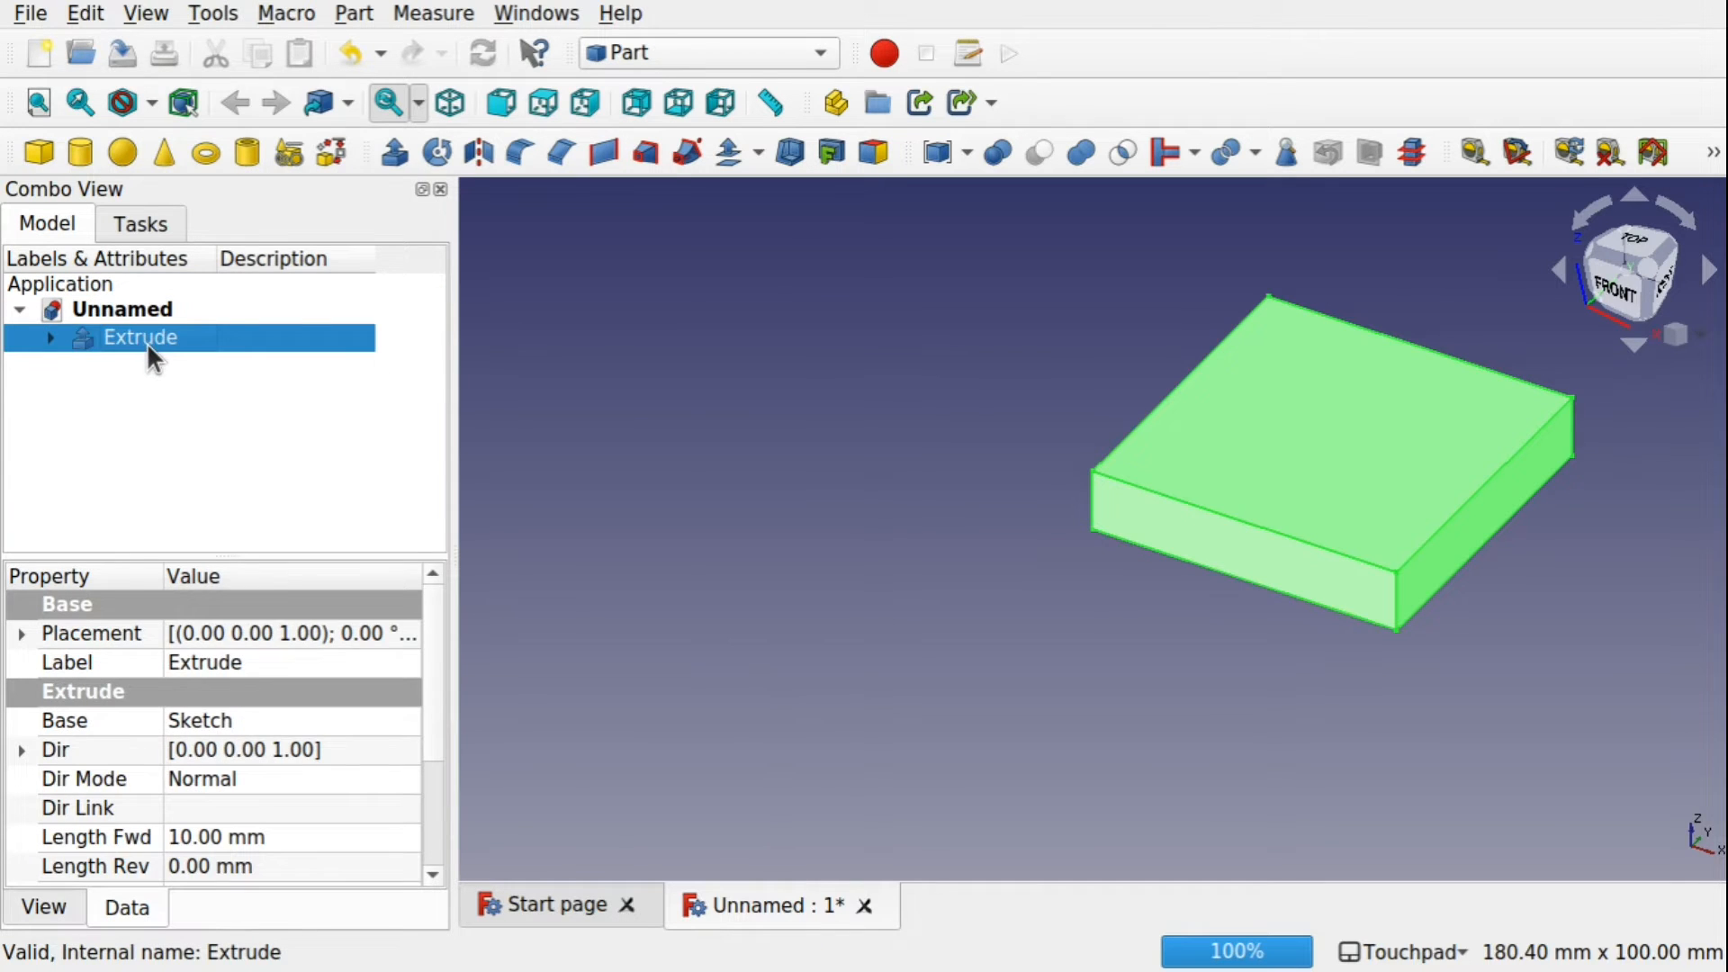
{"action": "right_click", "coordinate": [148, 342]}
{"action": "left_click", "coordinate": [263, 59]}
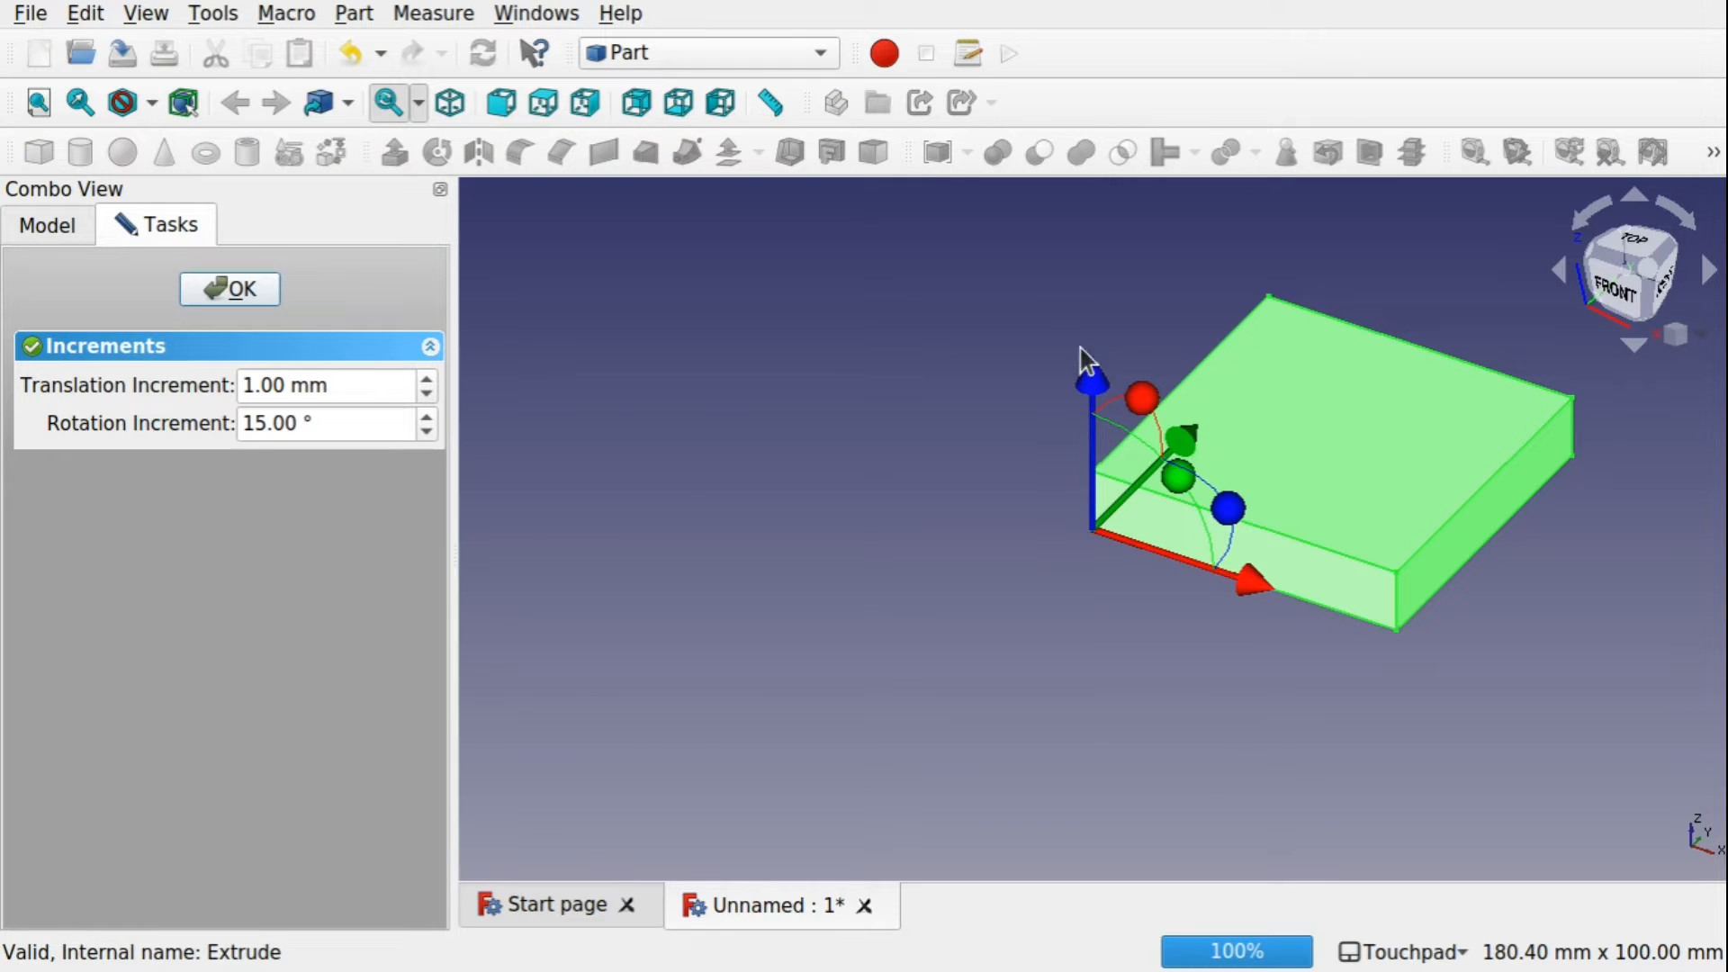
{"action": "left_click", "coordinate": [236, 297]}
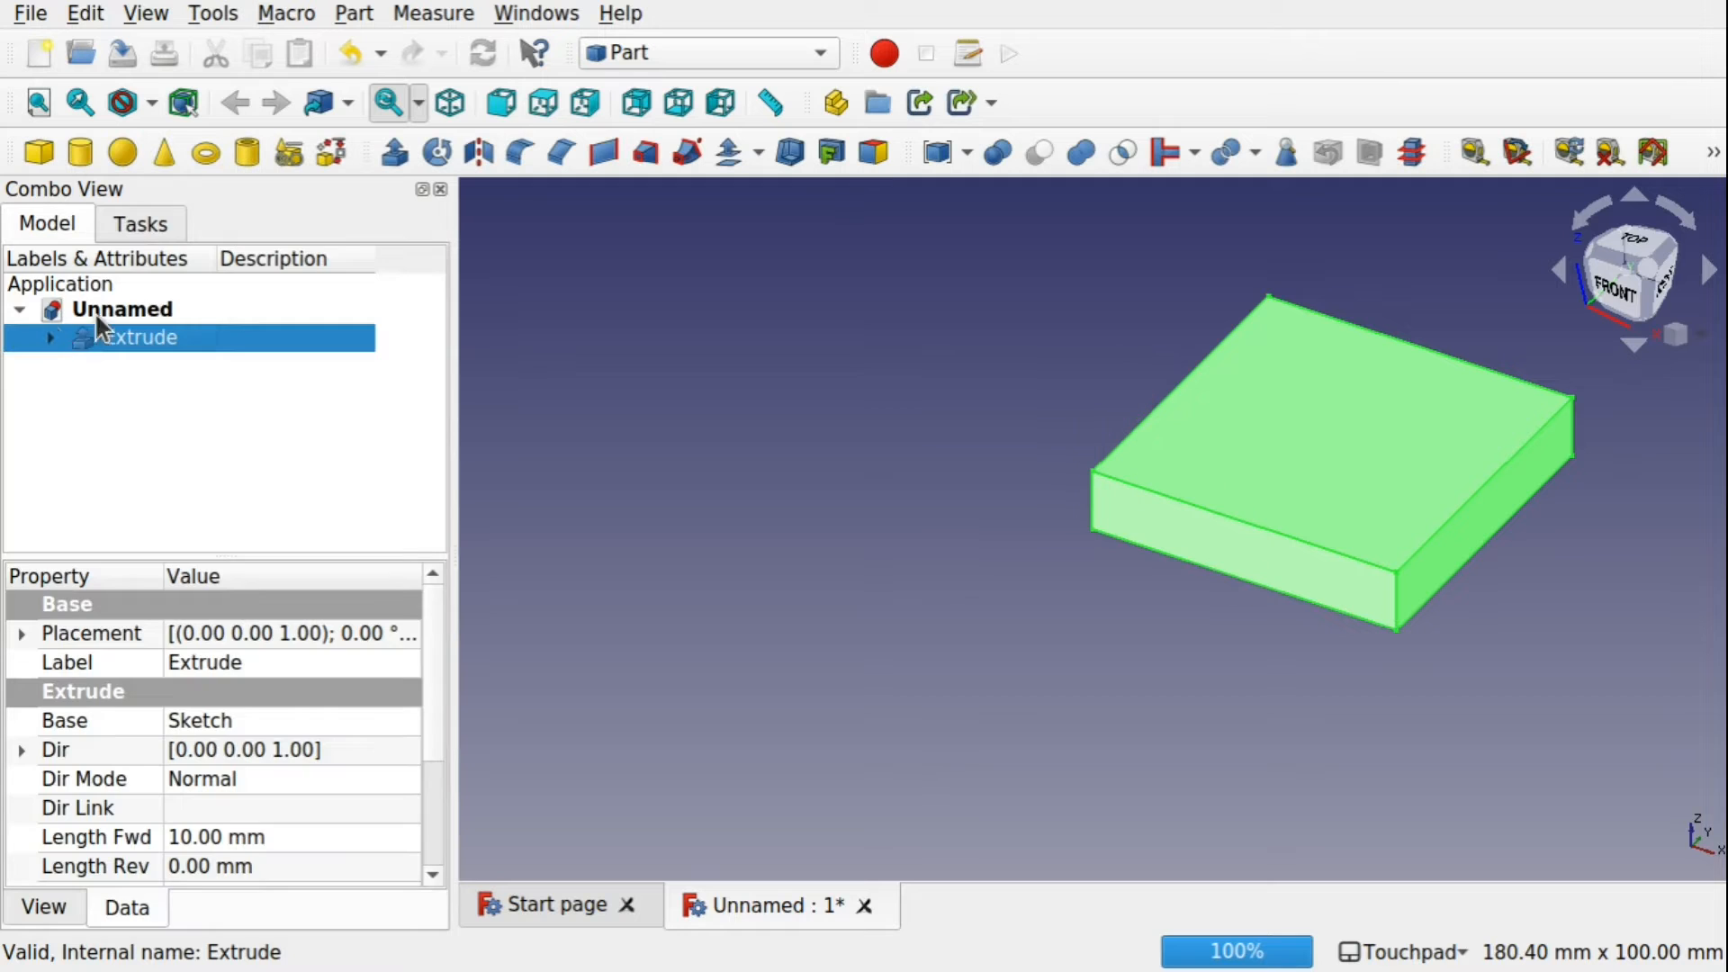
Reopen the extrusion's sketch for editing, and delete the coincident constraint between the square's lower left corner and the origin.
{"action": "left_click", "coordinate": [51, 338]}
{"action": "double_click", "coordinate": [184, 366]}
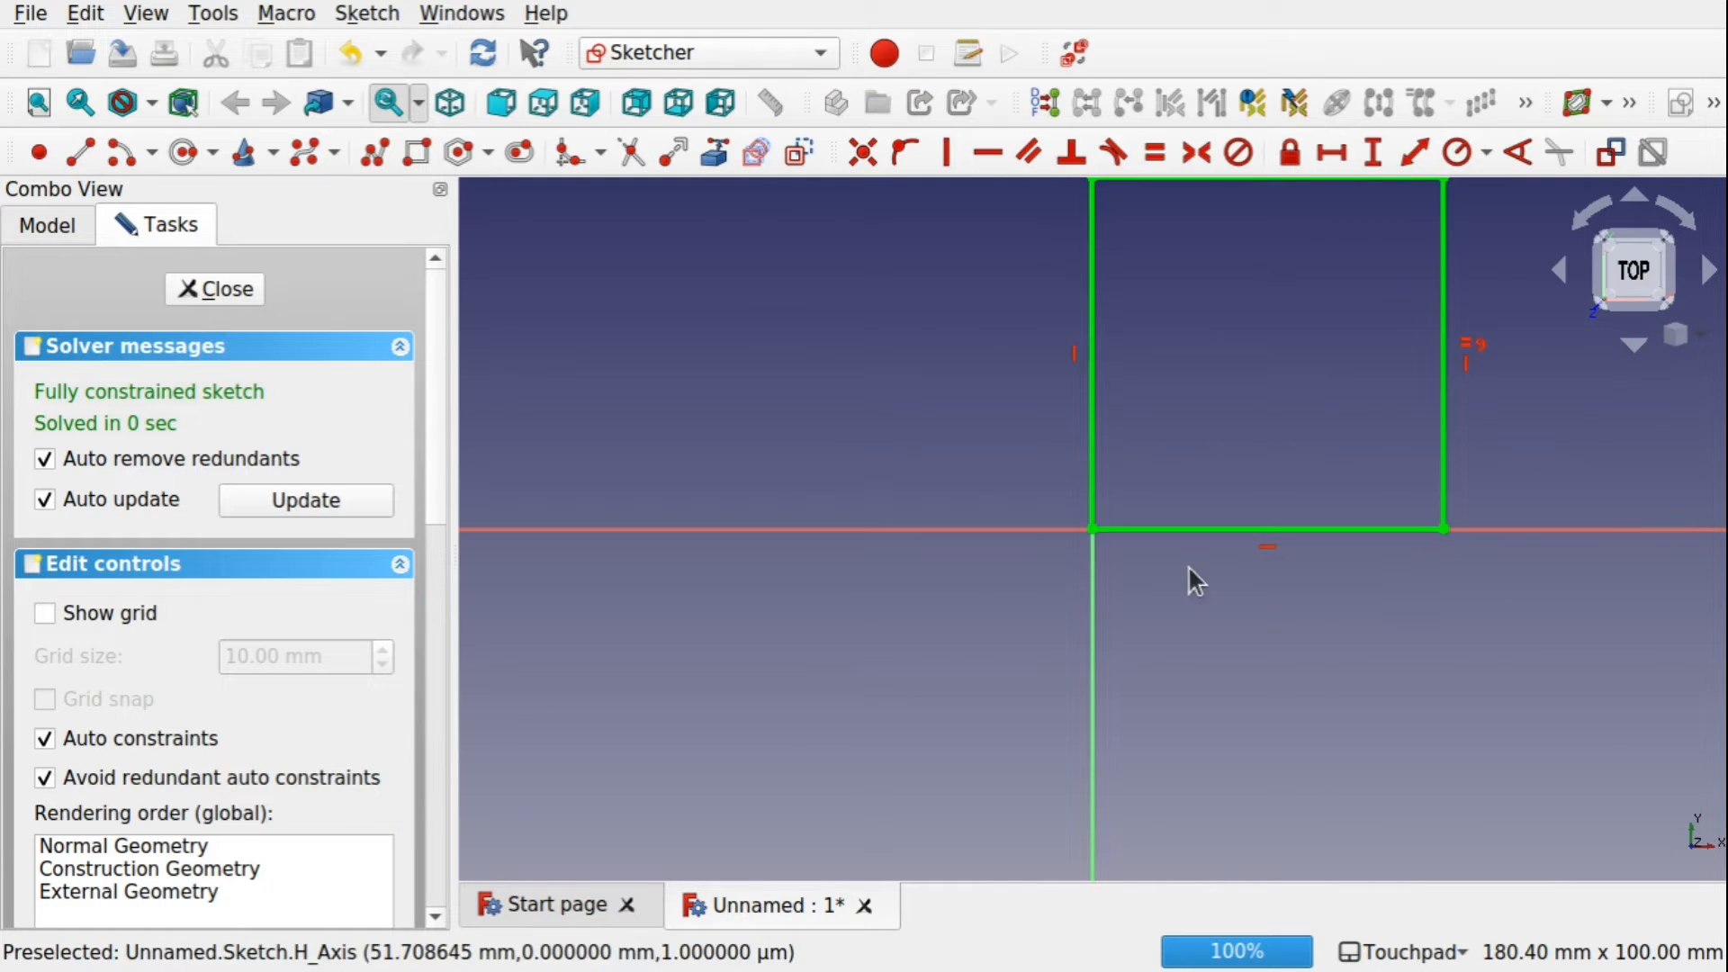
{"action": "left_click", "coordinate": [1093, 529]}
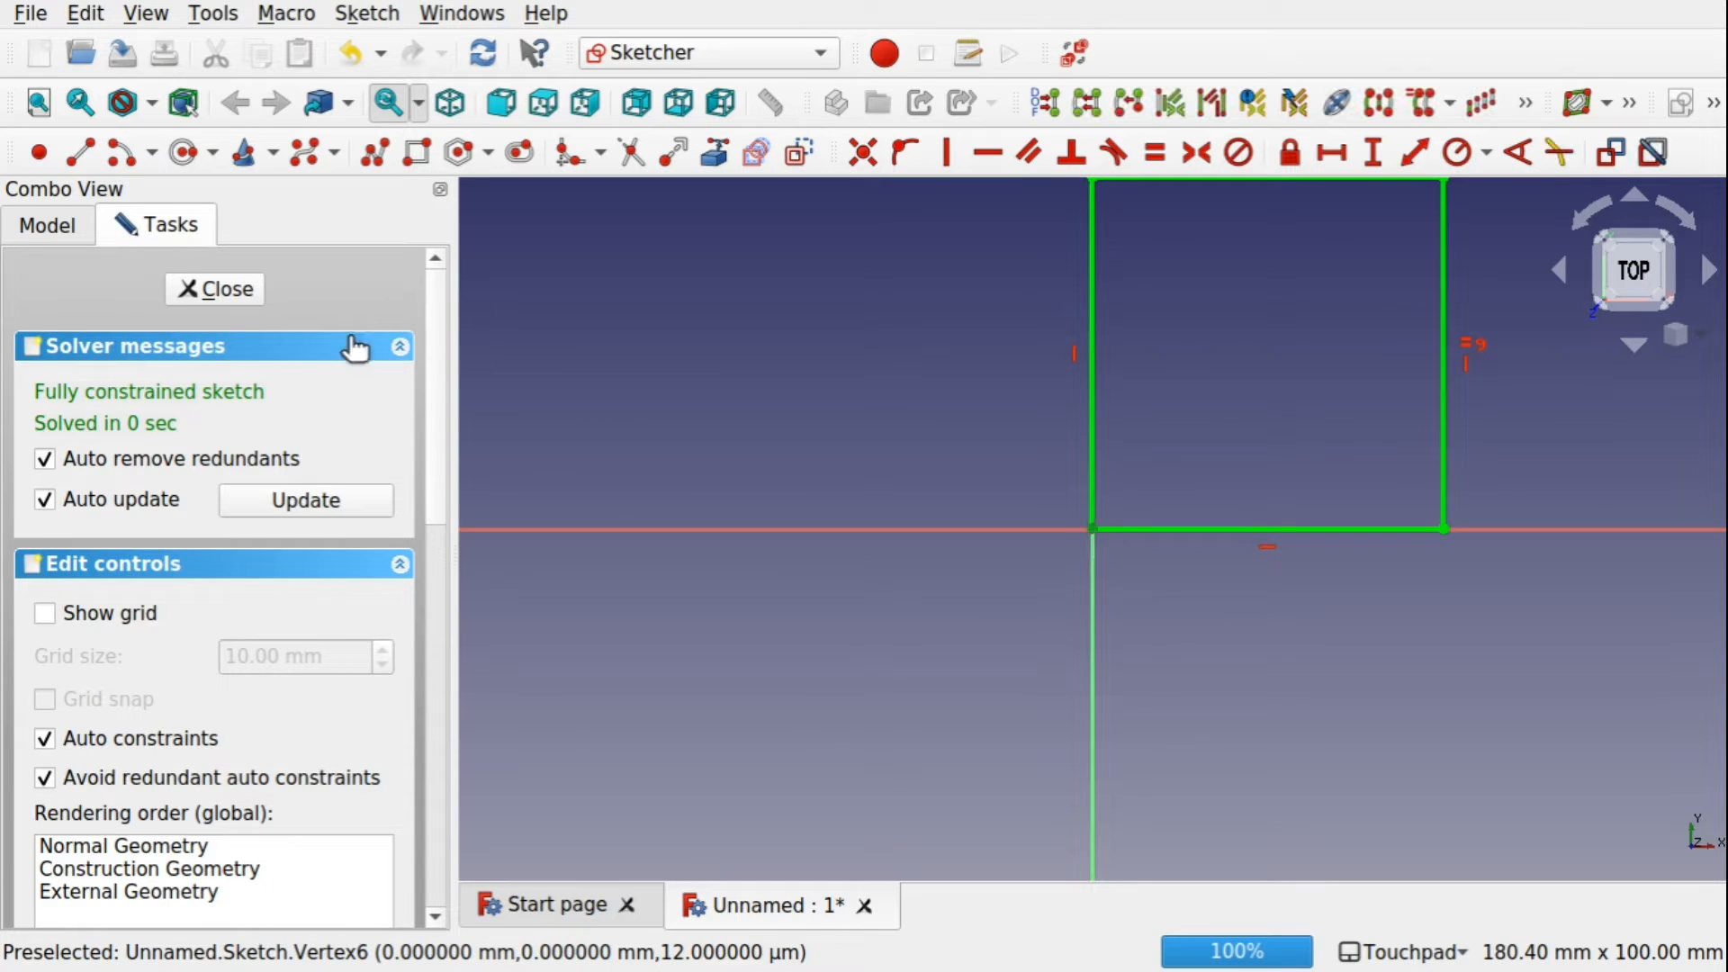
{"action": "left_click_drag", "start_coordinate": [441, 417], "coordinate": [378, 807]}
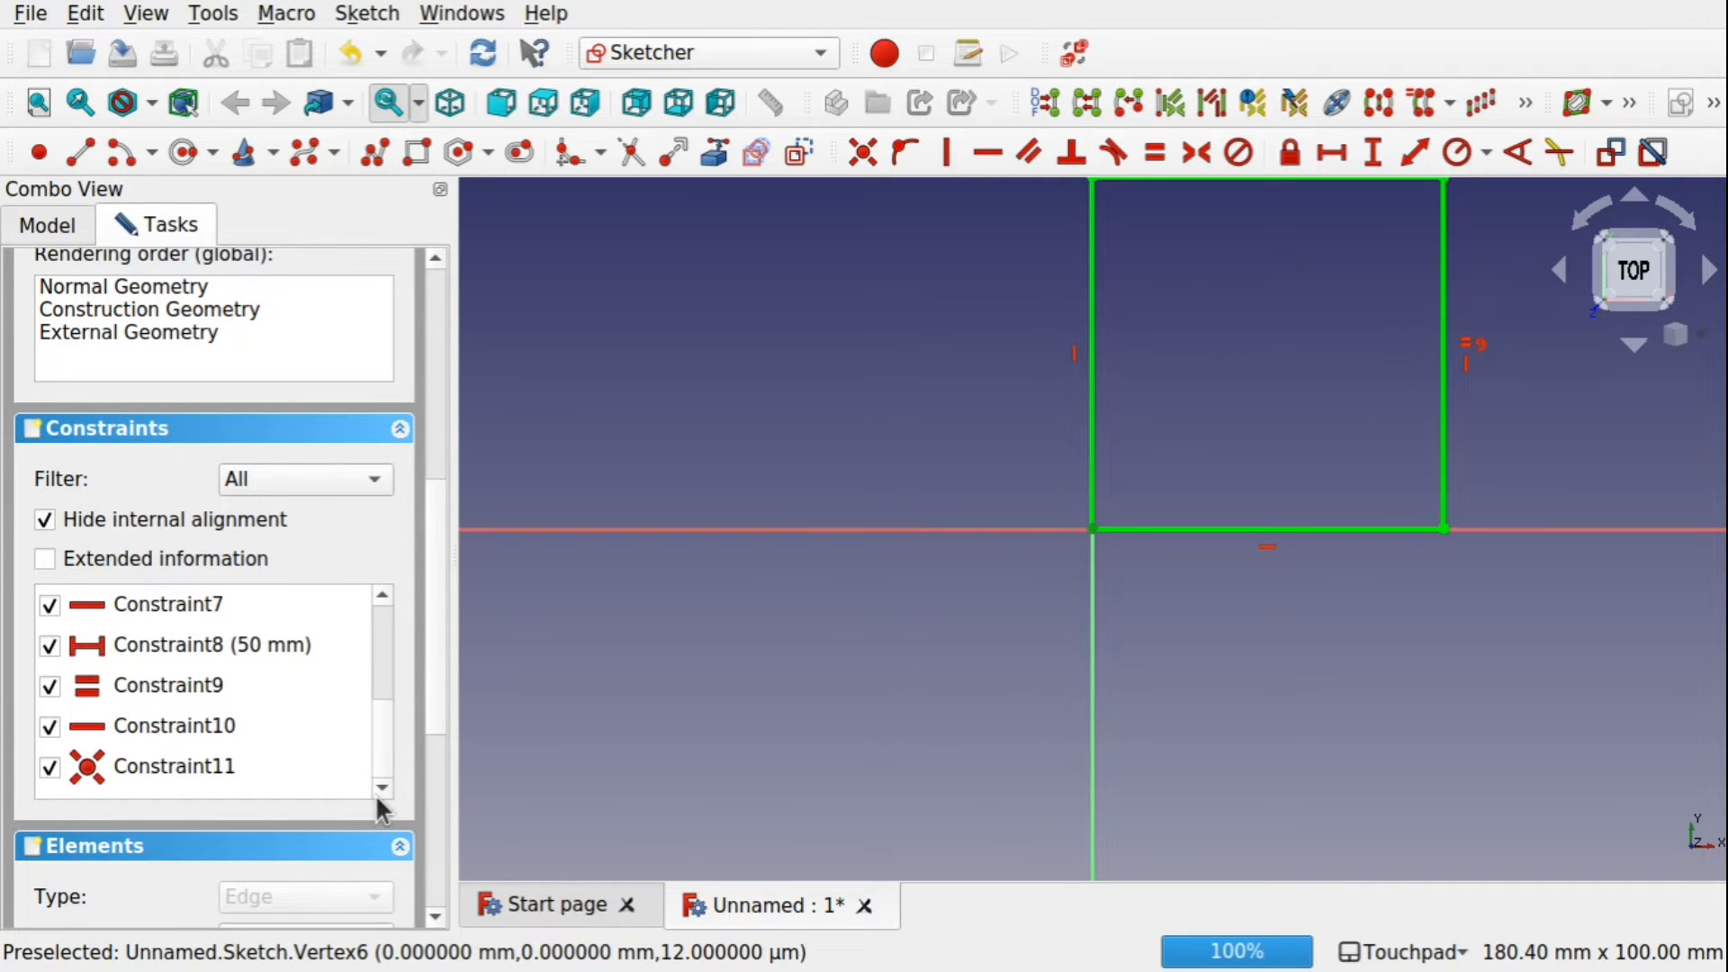
{"action": "left_click", "coordinate": [182, 769]}
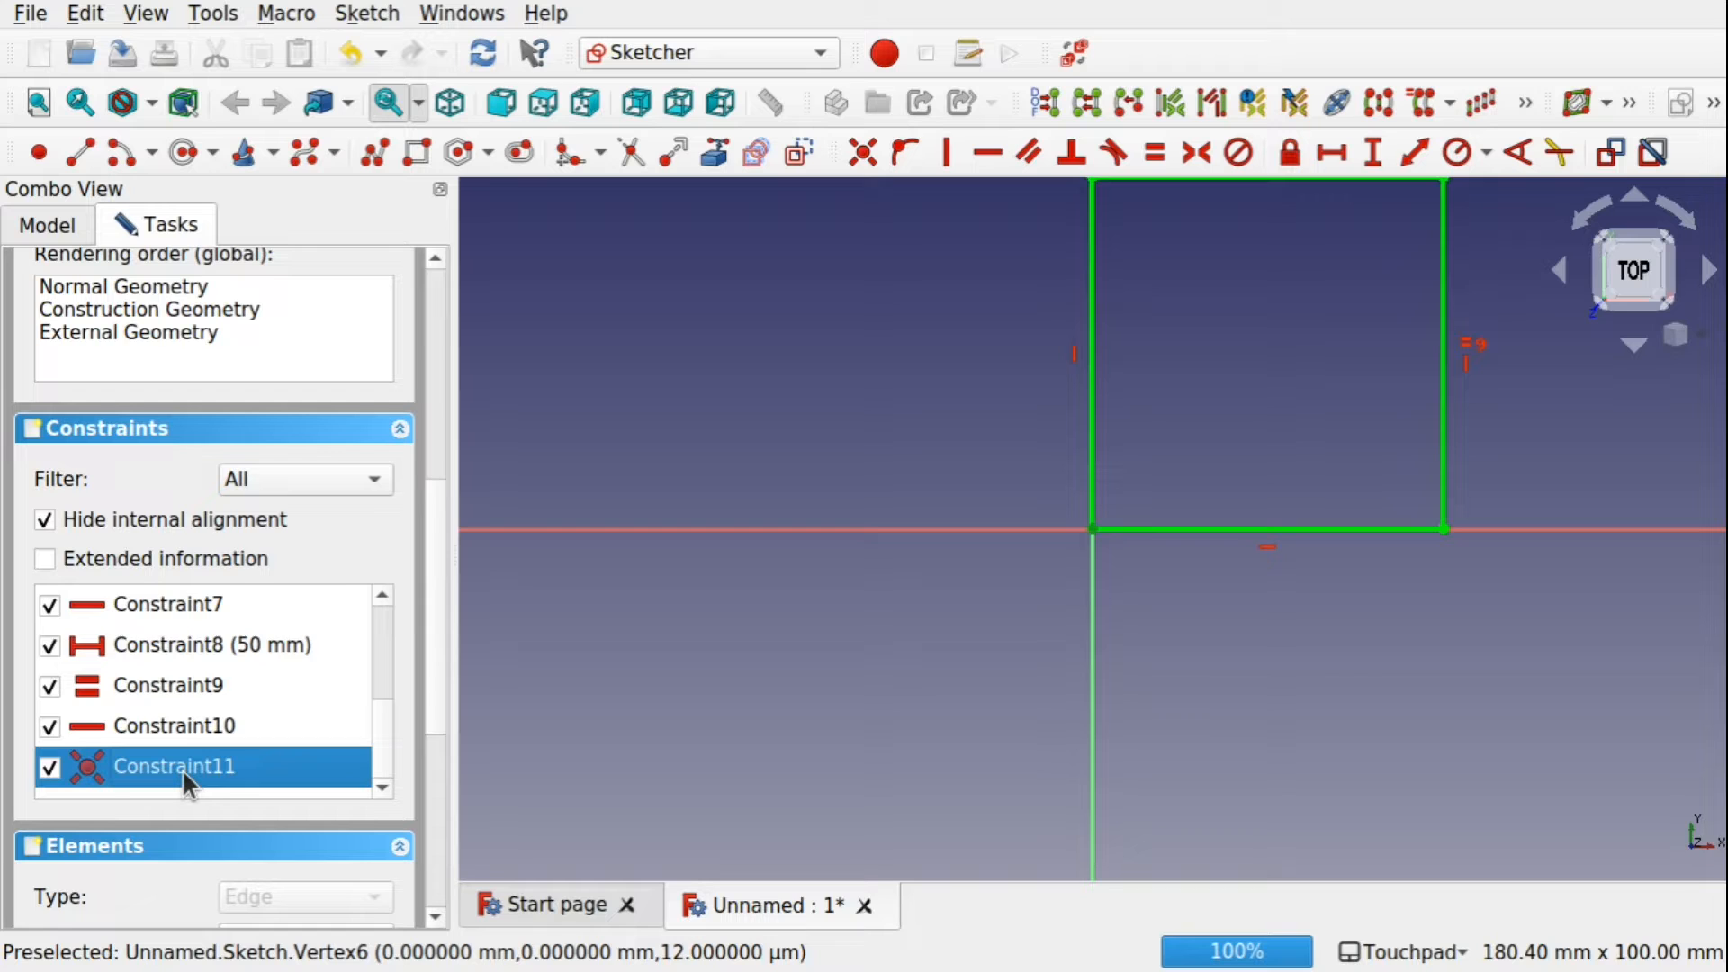
{"action": "key", "text": "Delete"}
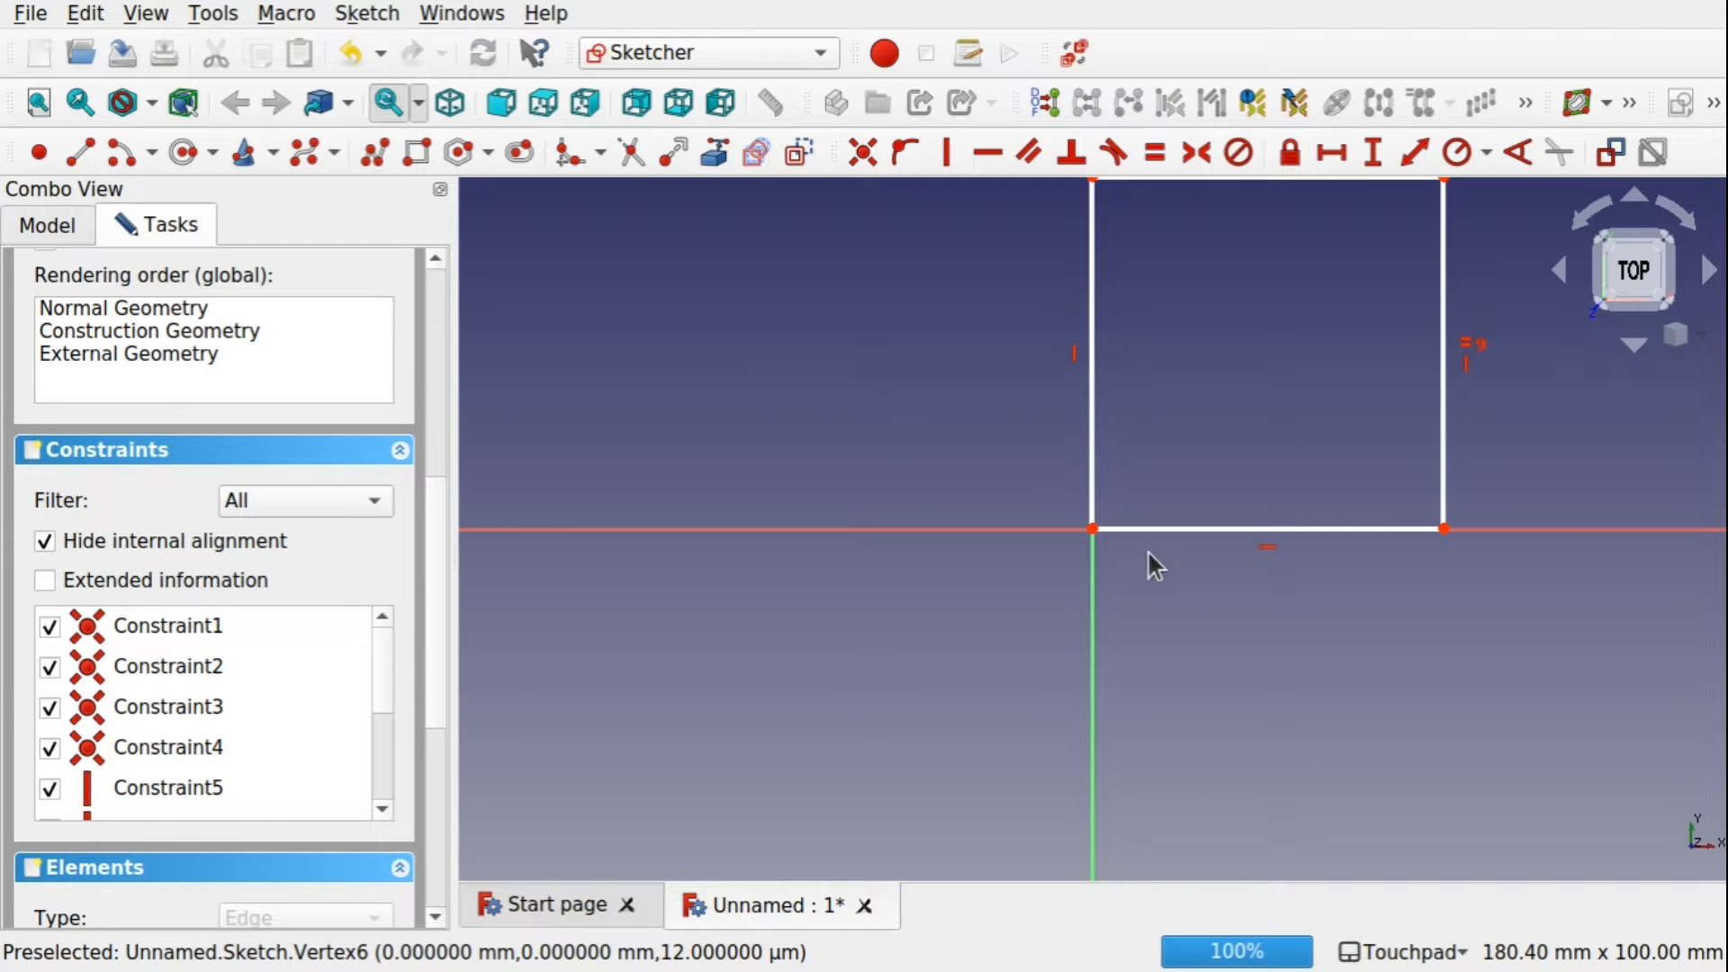
Move the square left and below the origin, and constrain its lower right corner's horizontal distance to the origin at 33.81 mm.
{"action": "mouse_move", "coordinate": [1180, 531]}
{"action": "left_mouse_down"}
{"action": "mouse_move", "coordinate": [946, 722]}
{"action": "mouse_move", "coordinate": [887, 708]}
{"action": "mouse_move", "coordinate": [829, 617]}
{"action": "mouse_move", "coordinate": [583, 621]}
{"action": "mouse_move", "coordinate": [600, 641]}
{"action": "left_mouse_up"}
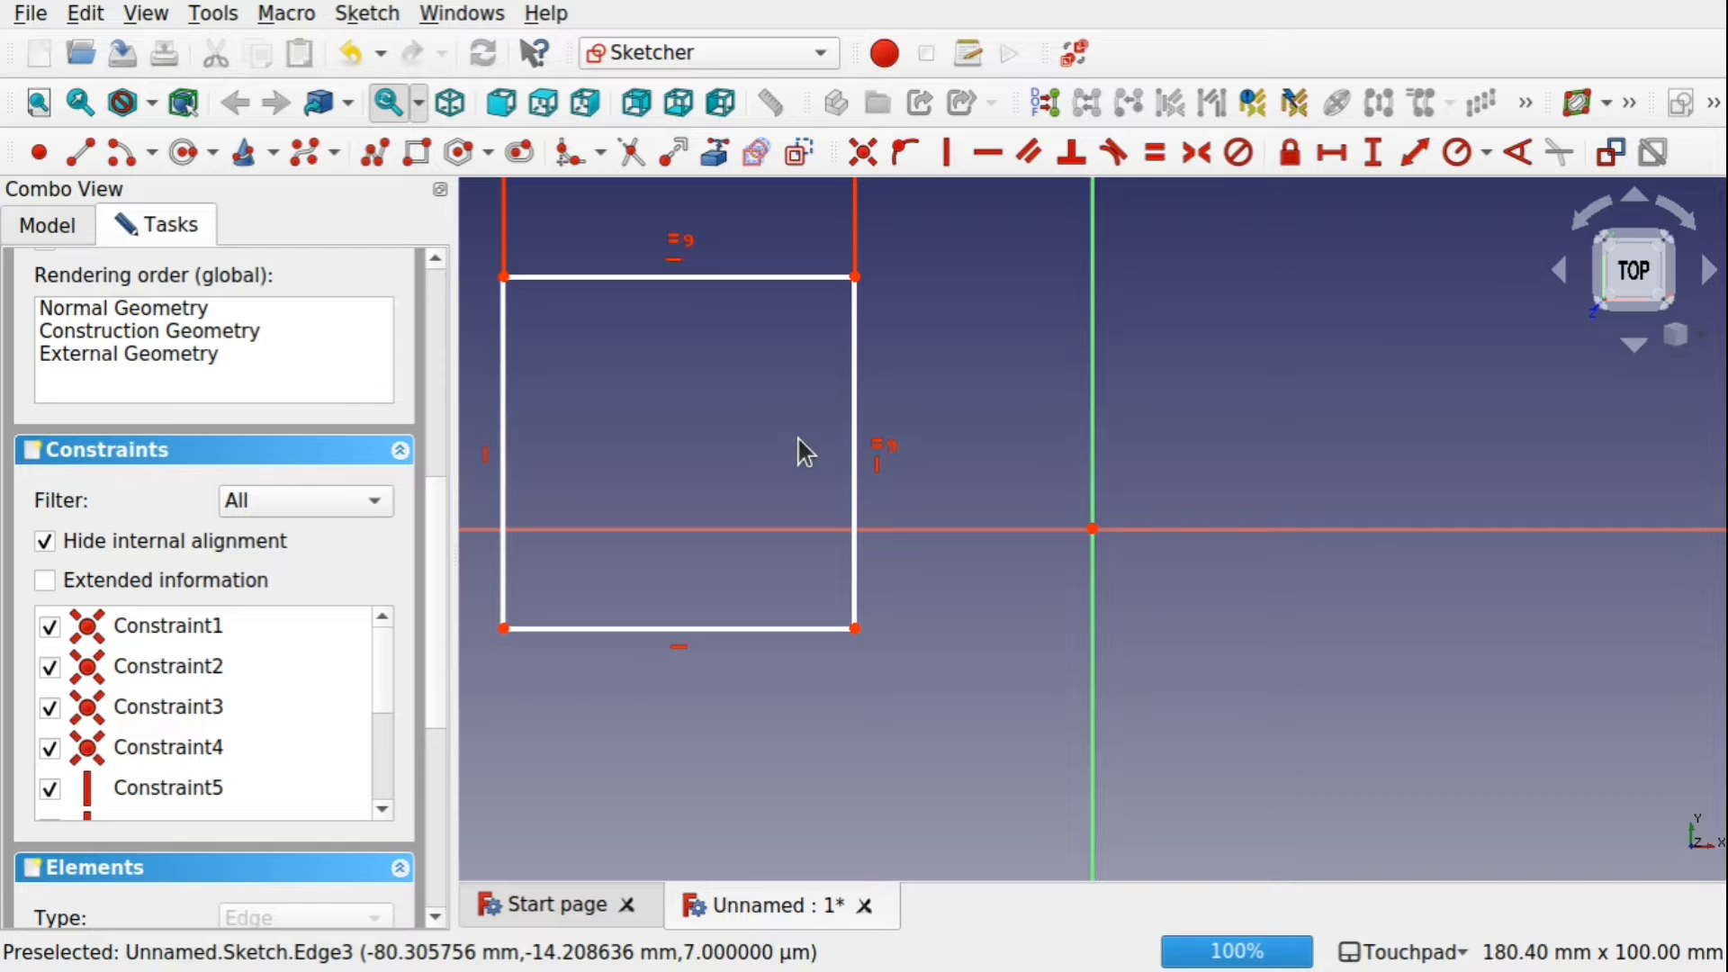
{"action": "left_click", "coordinate": [856, 630]}
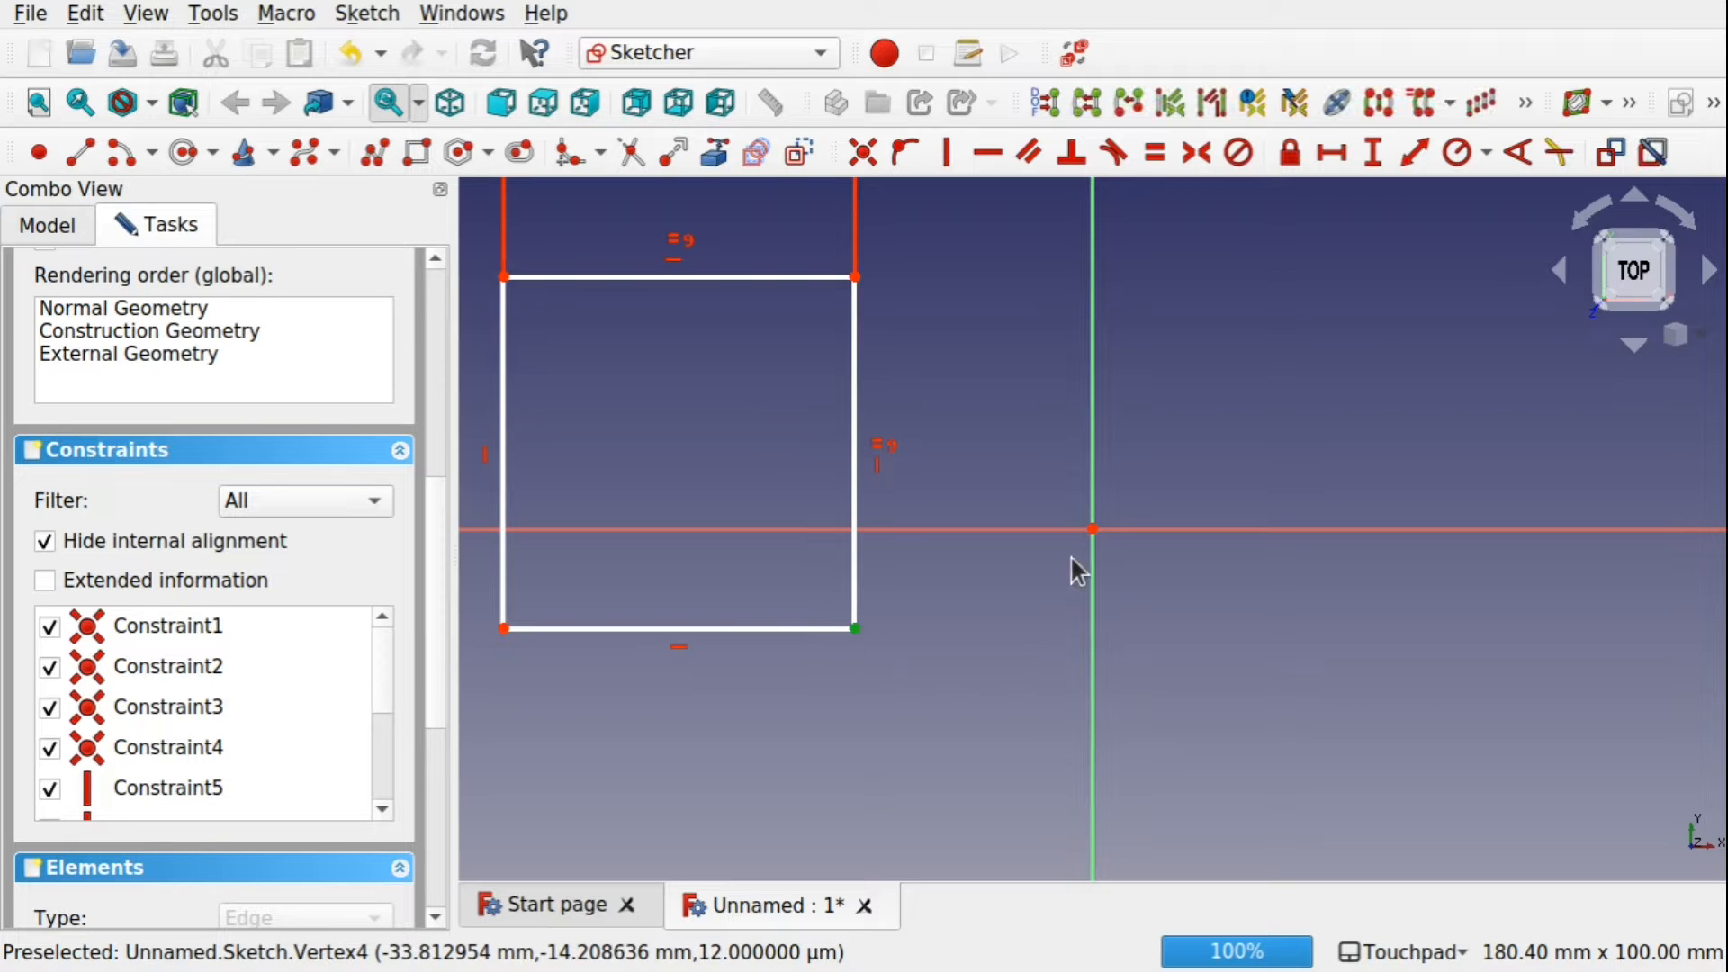
{"action": "left_click", "coordinate": [1093, 529]}
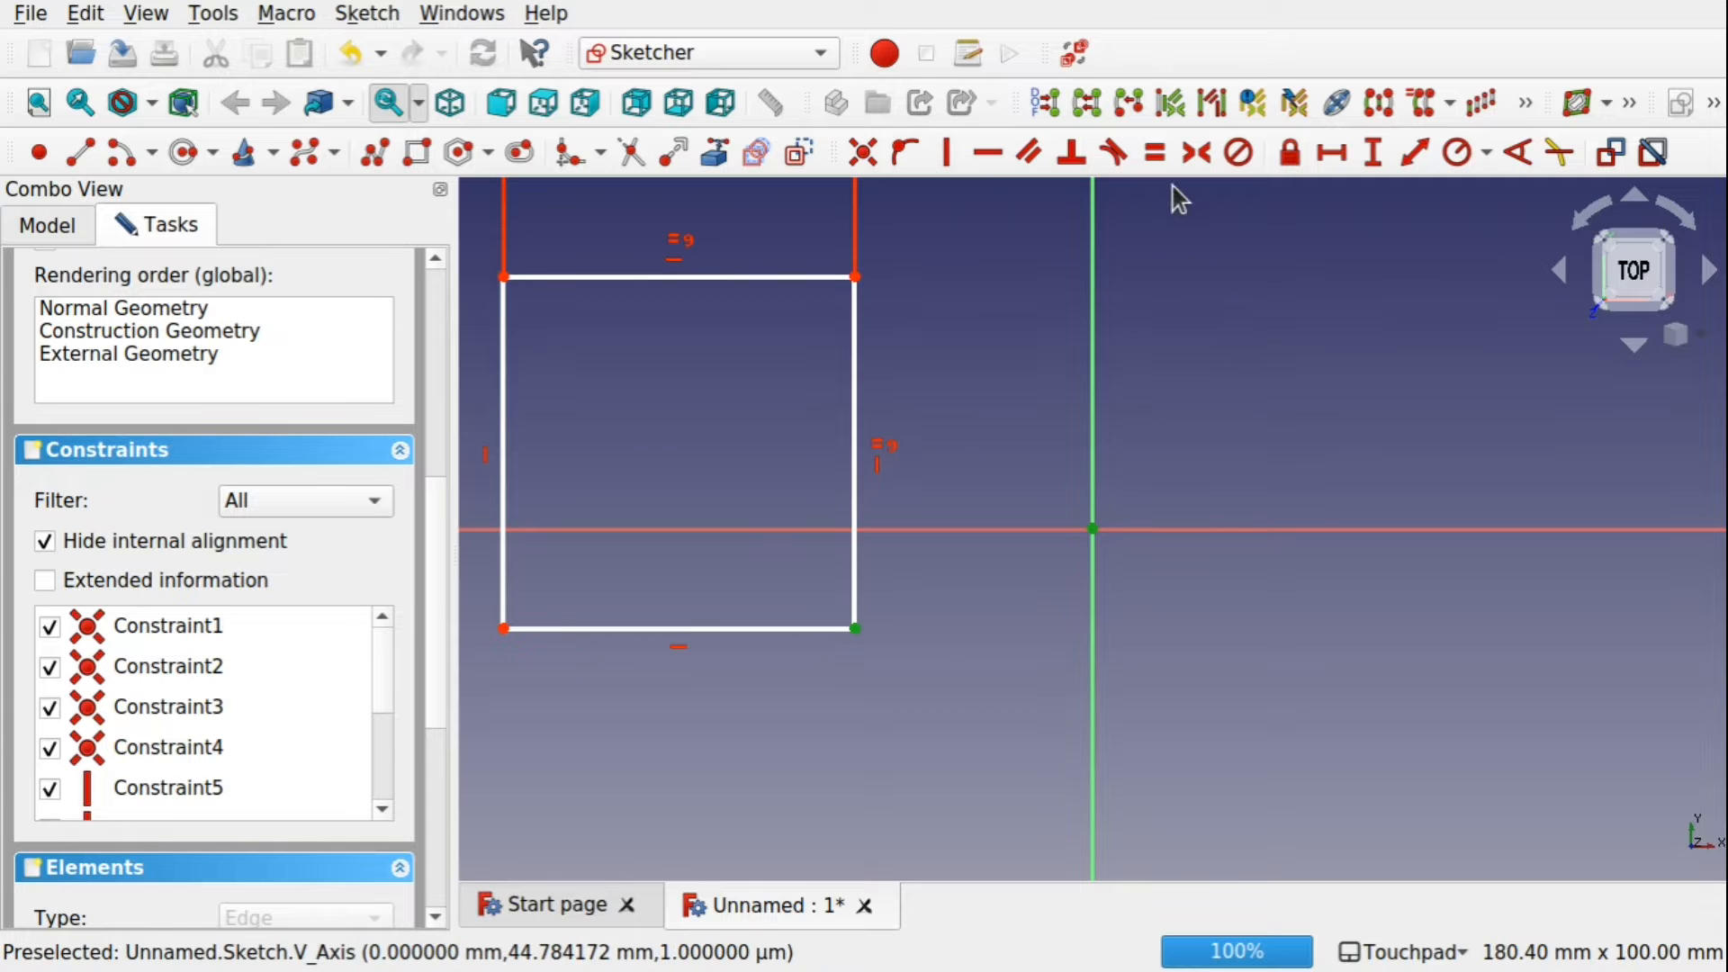
{"action": "left_click", "coordinate": [1332, 154]}
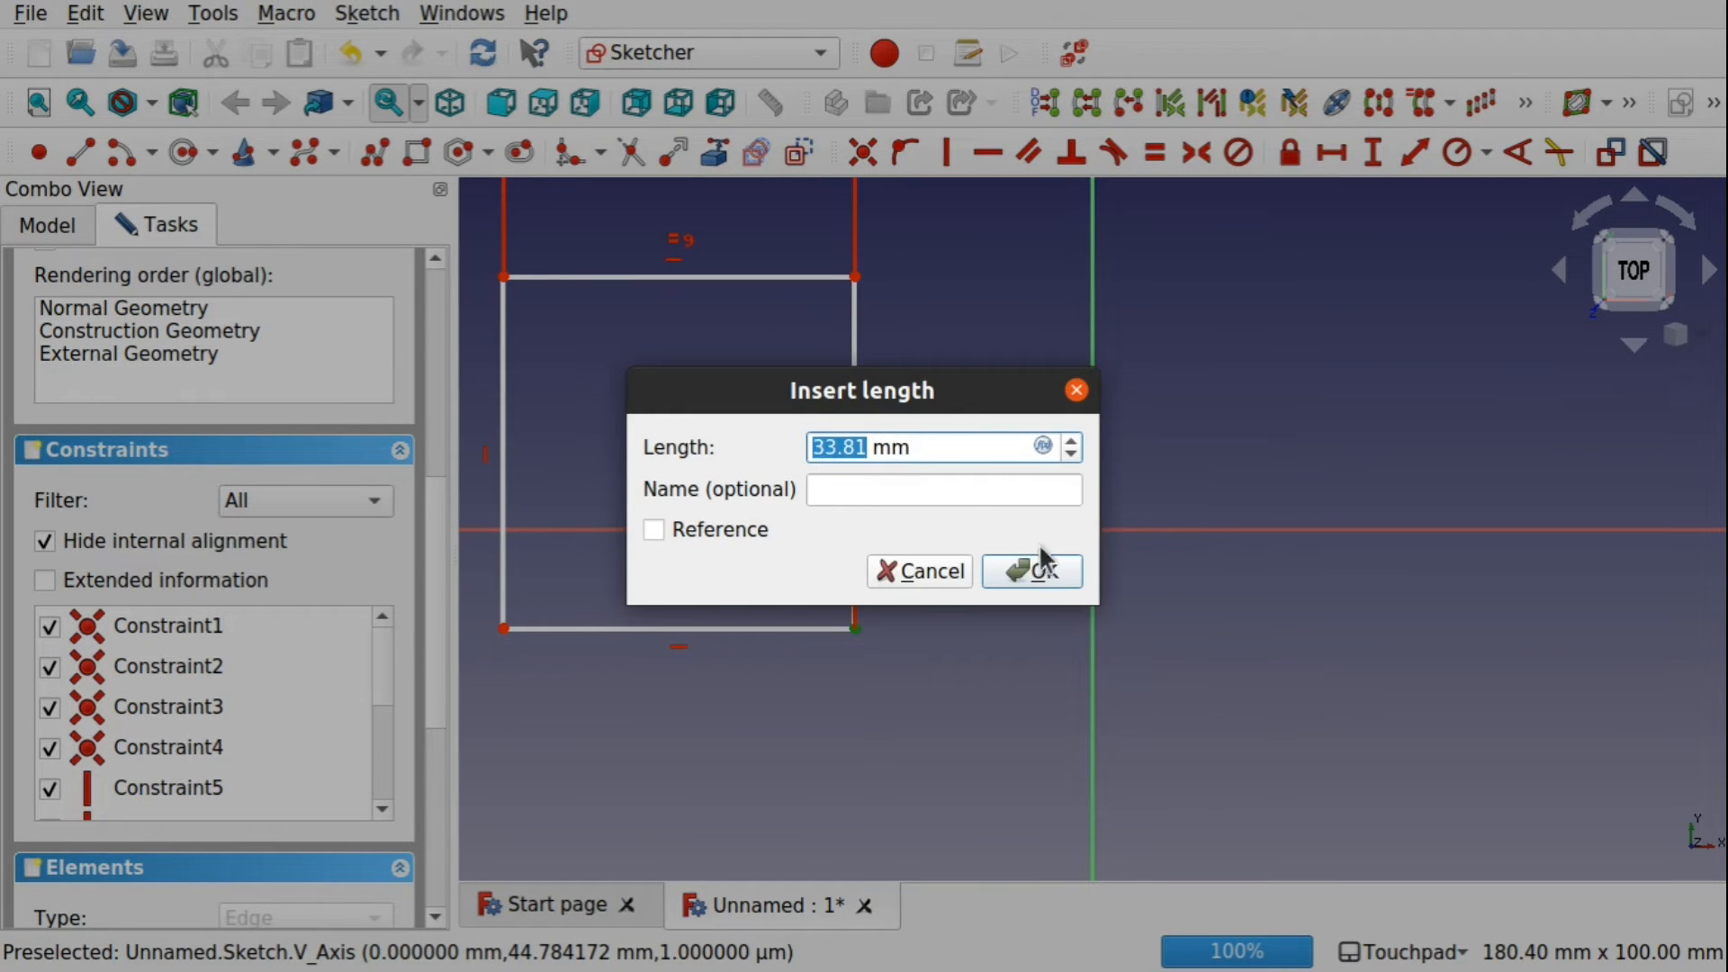
{"action": "left_click", "coordinate": [1034, 567]}
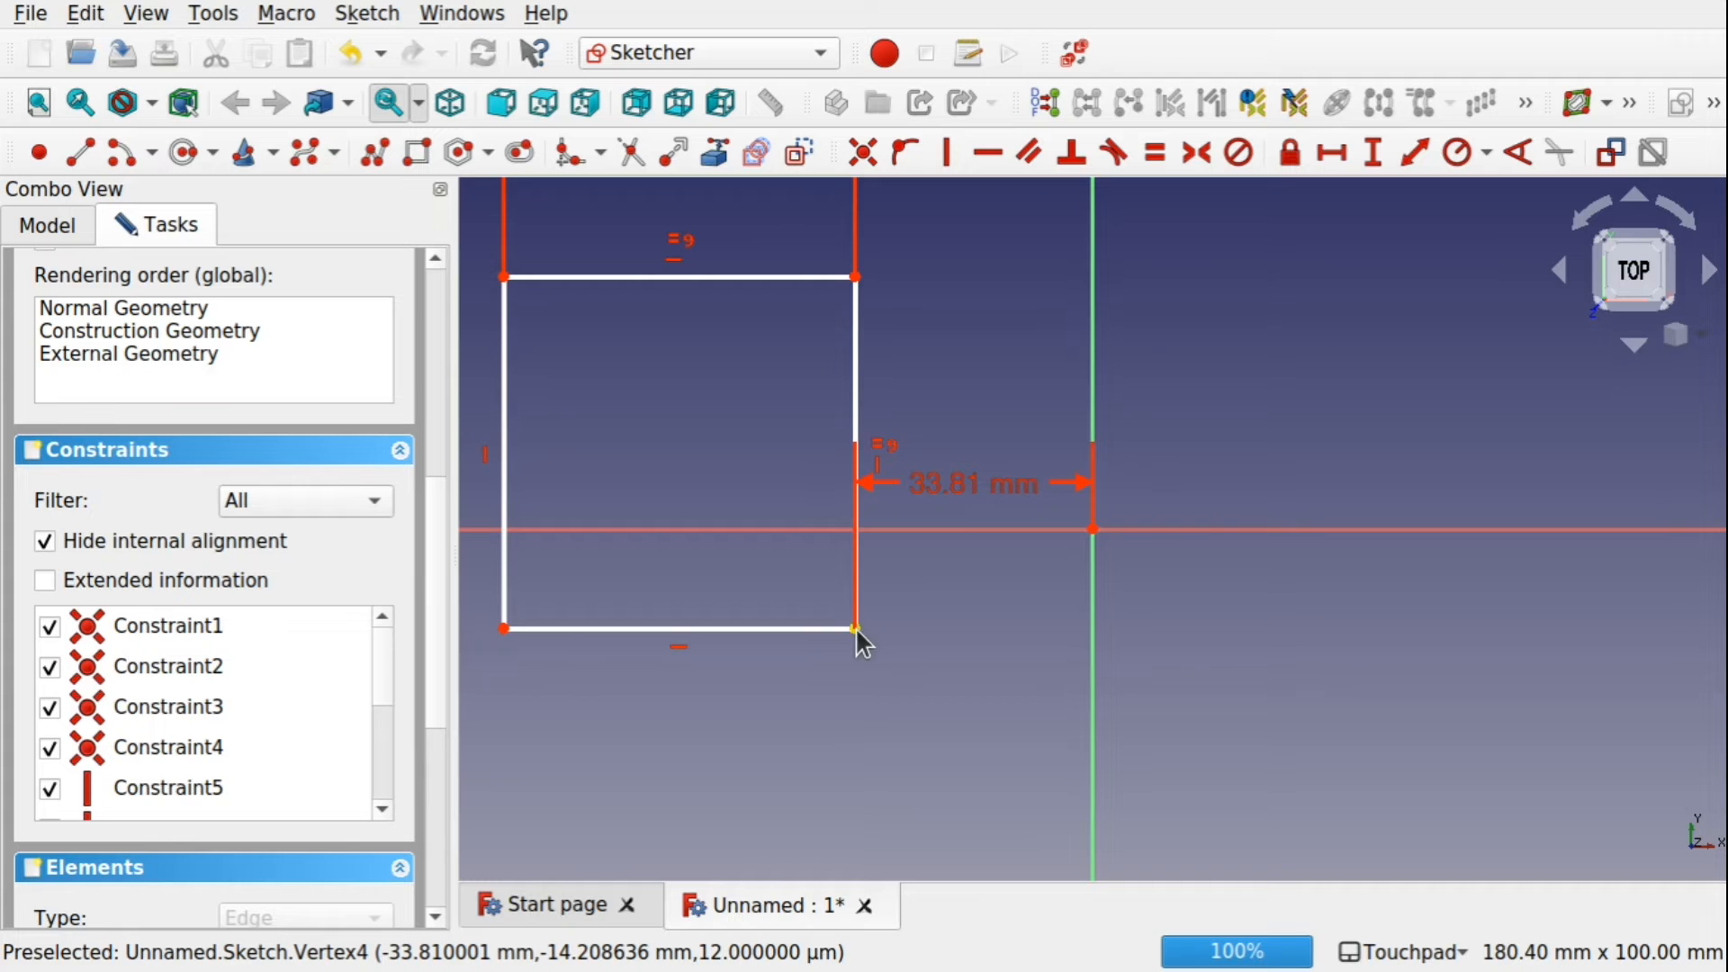
Constrain the vertical distance between the square's lower right corner and the origin at 14.21 mm.
{"action": "left_click", "coordinate": [858, 630]}
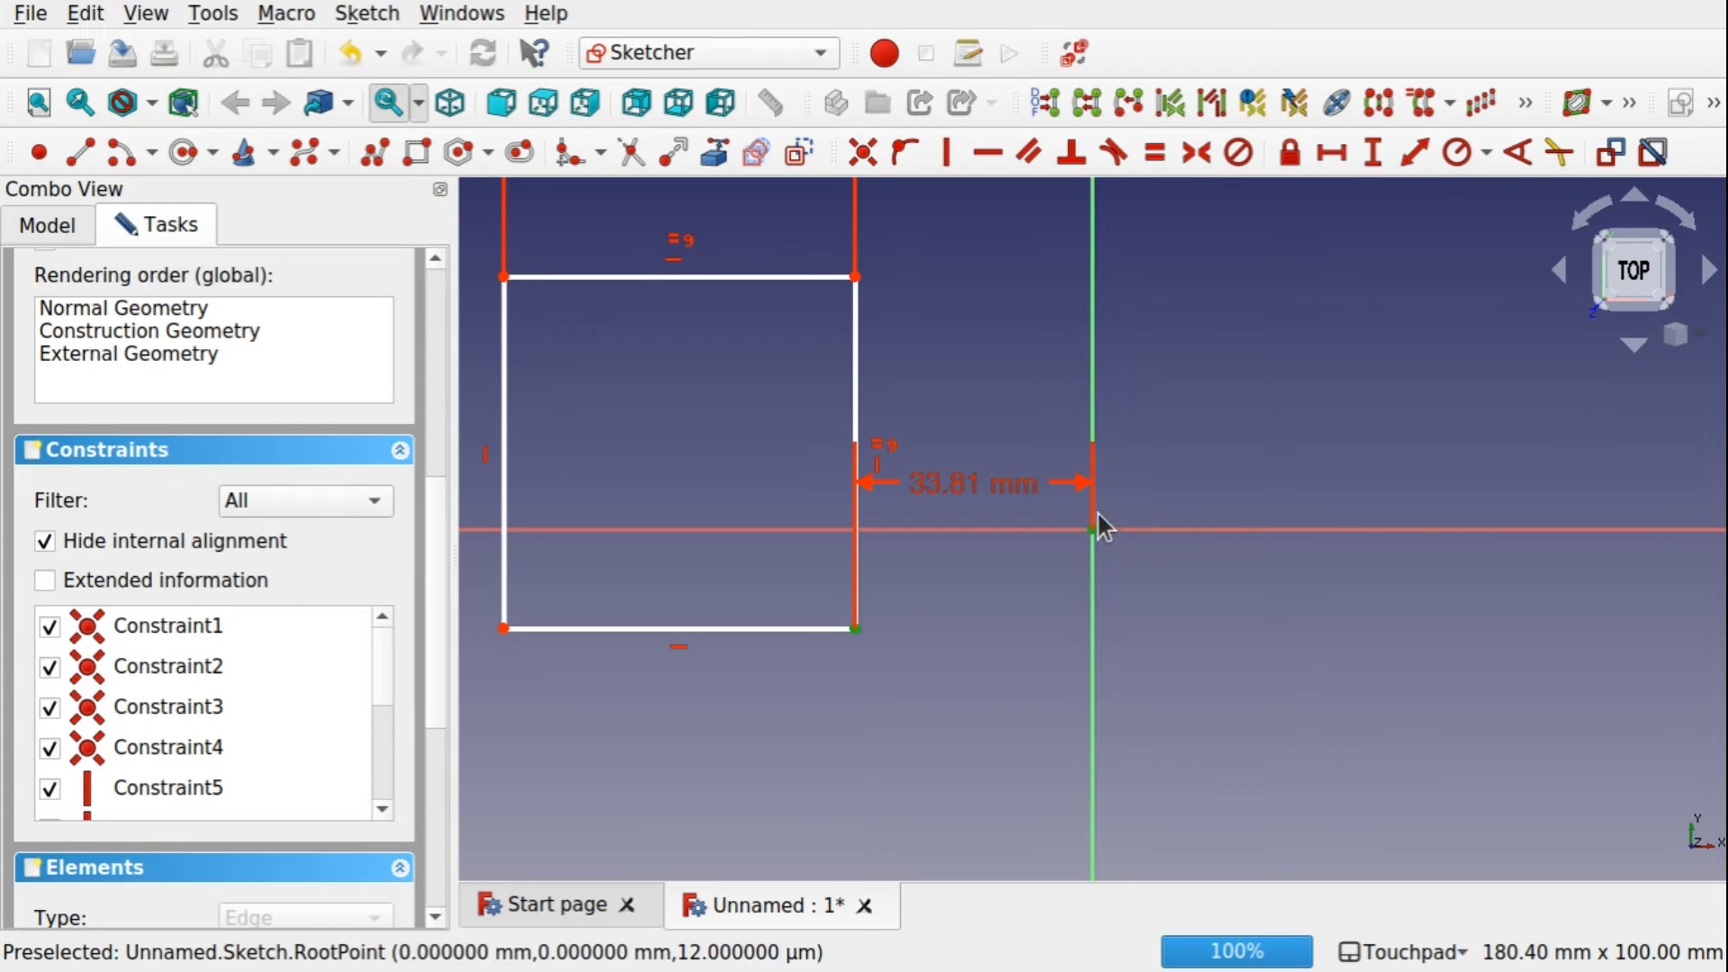
{"action": "left_click", "coordinate": [1374, 153]}
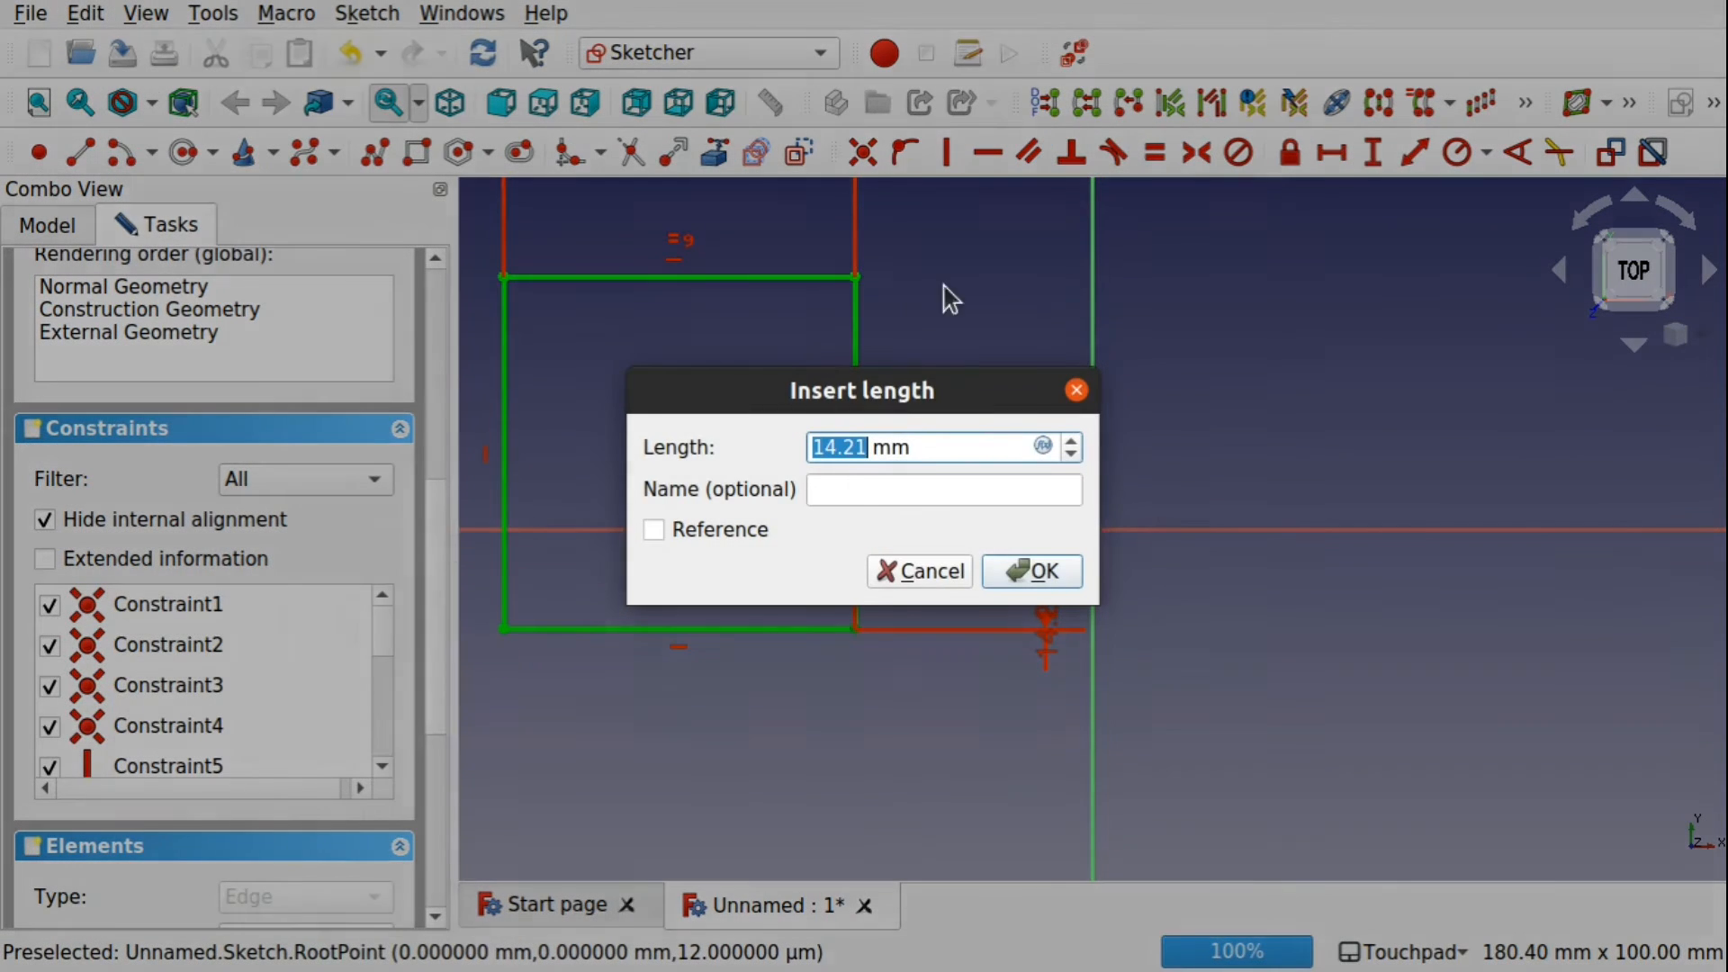
{"action": "left_click", "coordinate": [1026, 570]}
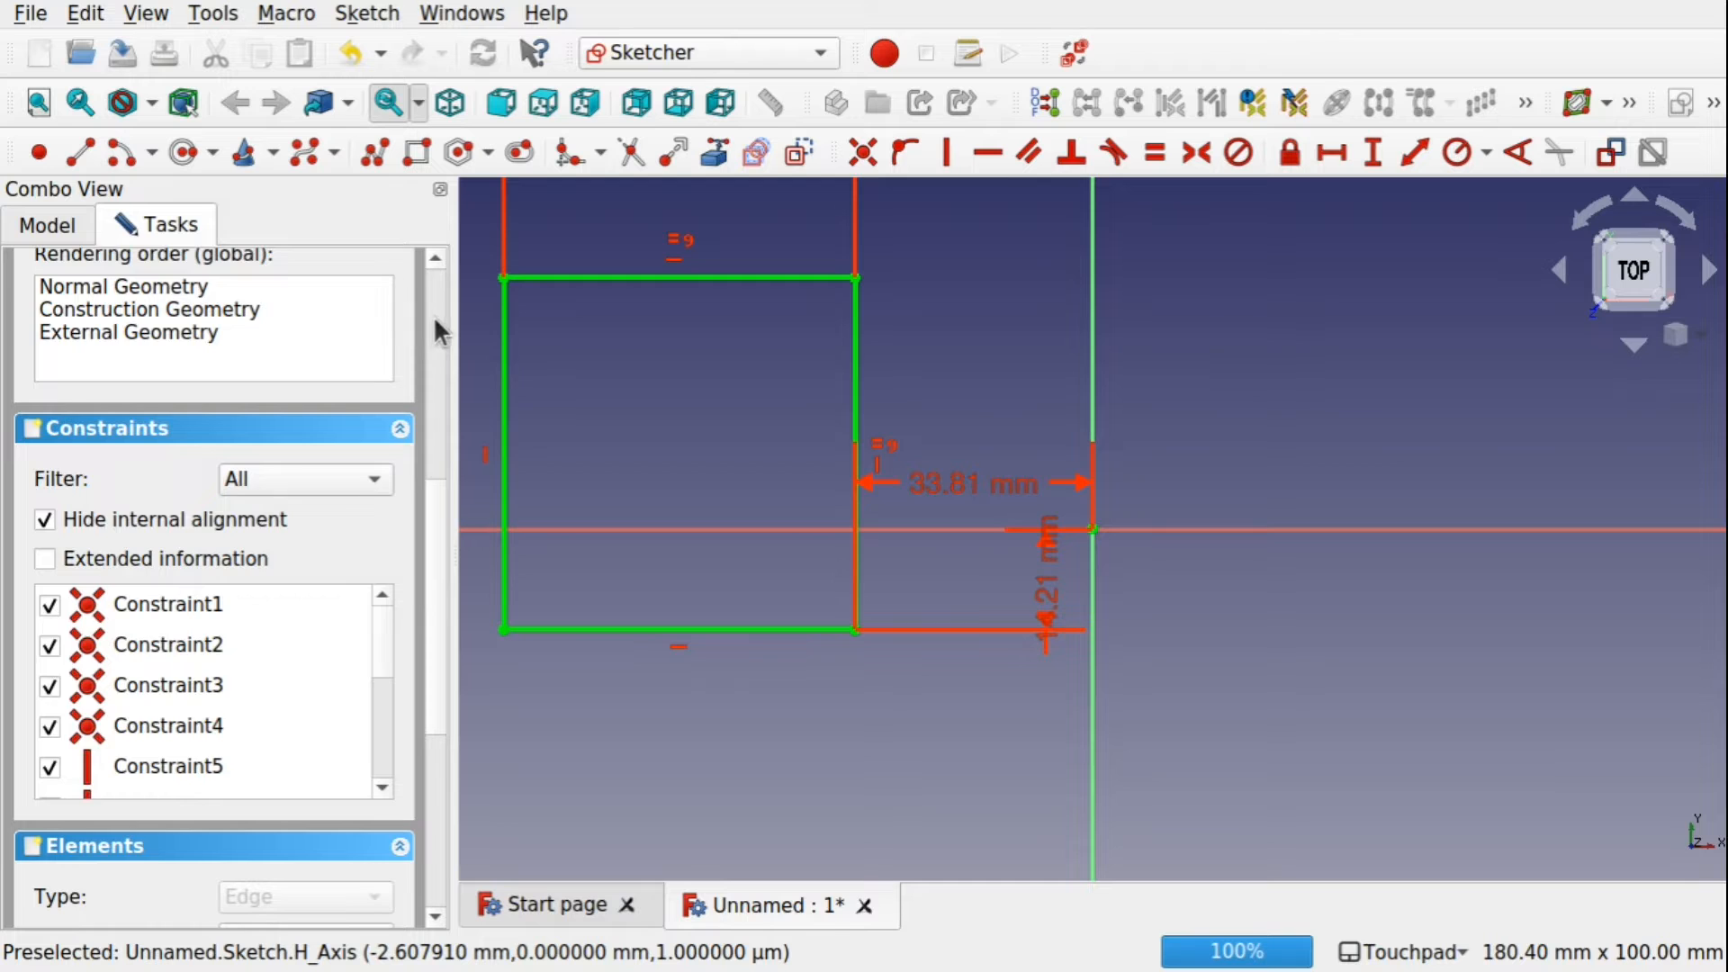
Close the sketch, check the transform manipulator's position and rotation handle relative to the offset block, and leave transform mode.
{"action": "scroll", "coordinate": [435, 325], "scroll_direction": "up", "scroll_amount": 5}
{"action": "left_click", "coordinate": [225, 291]}
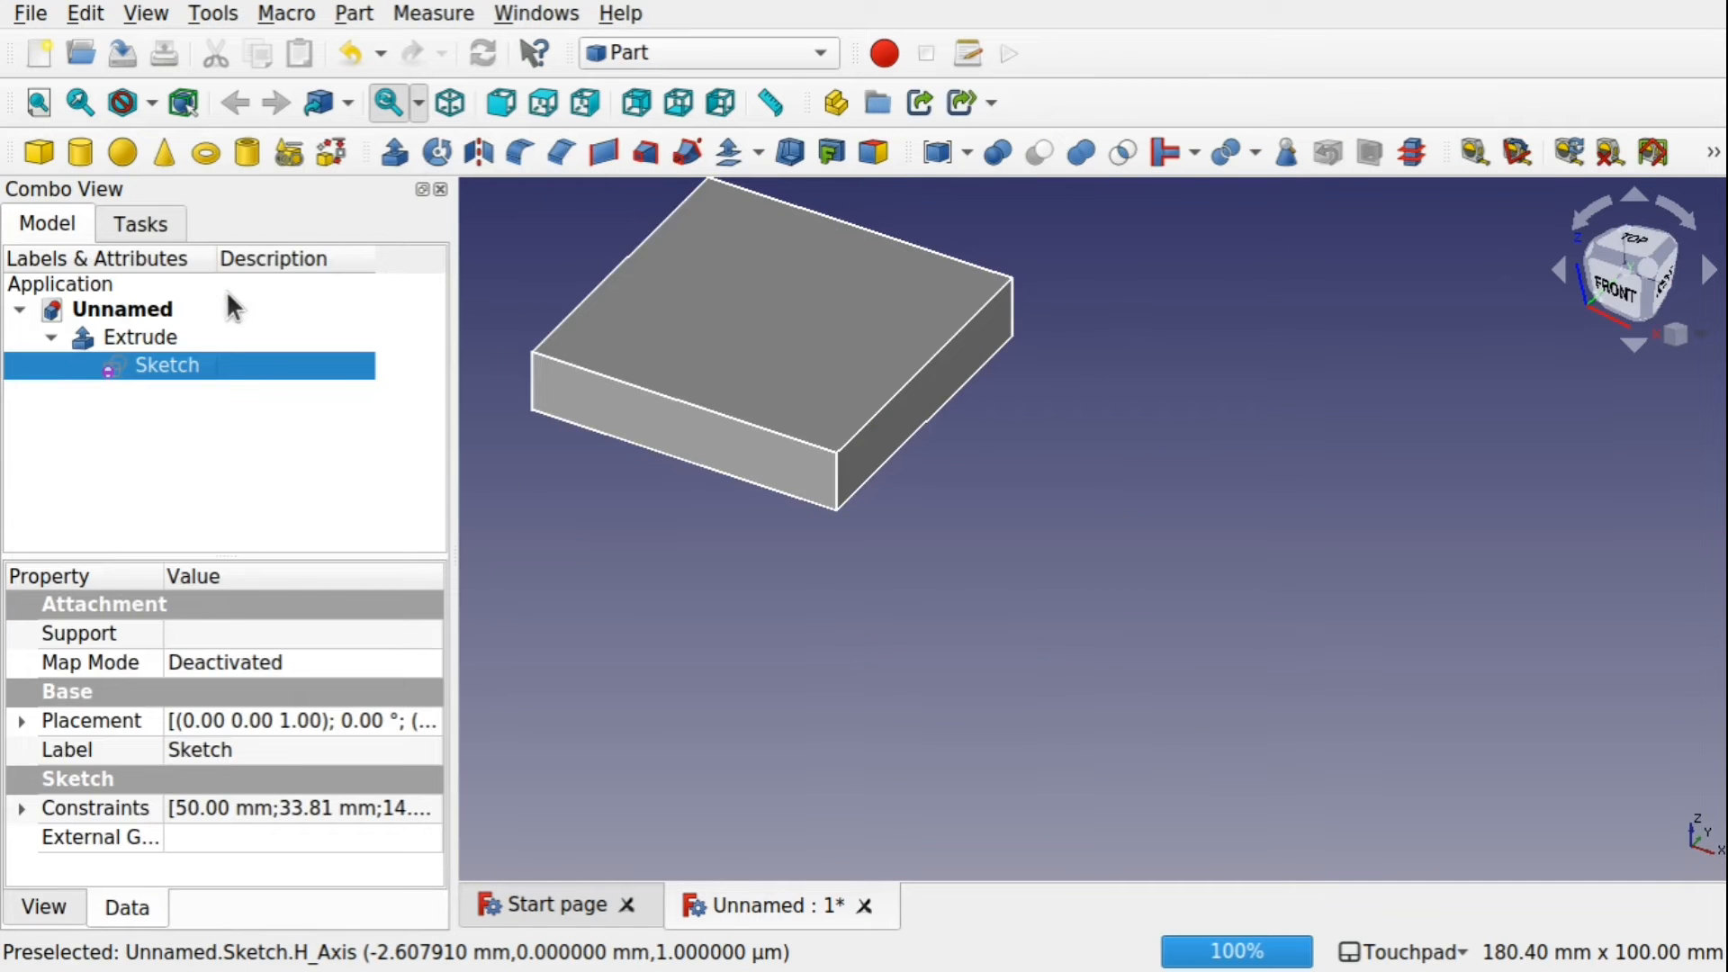
{"action": "left_click", "coordinate": [137, 338]}
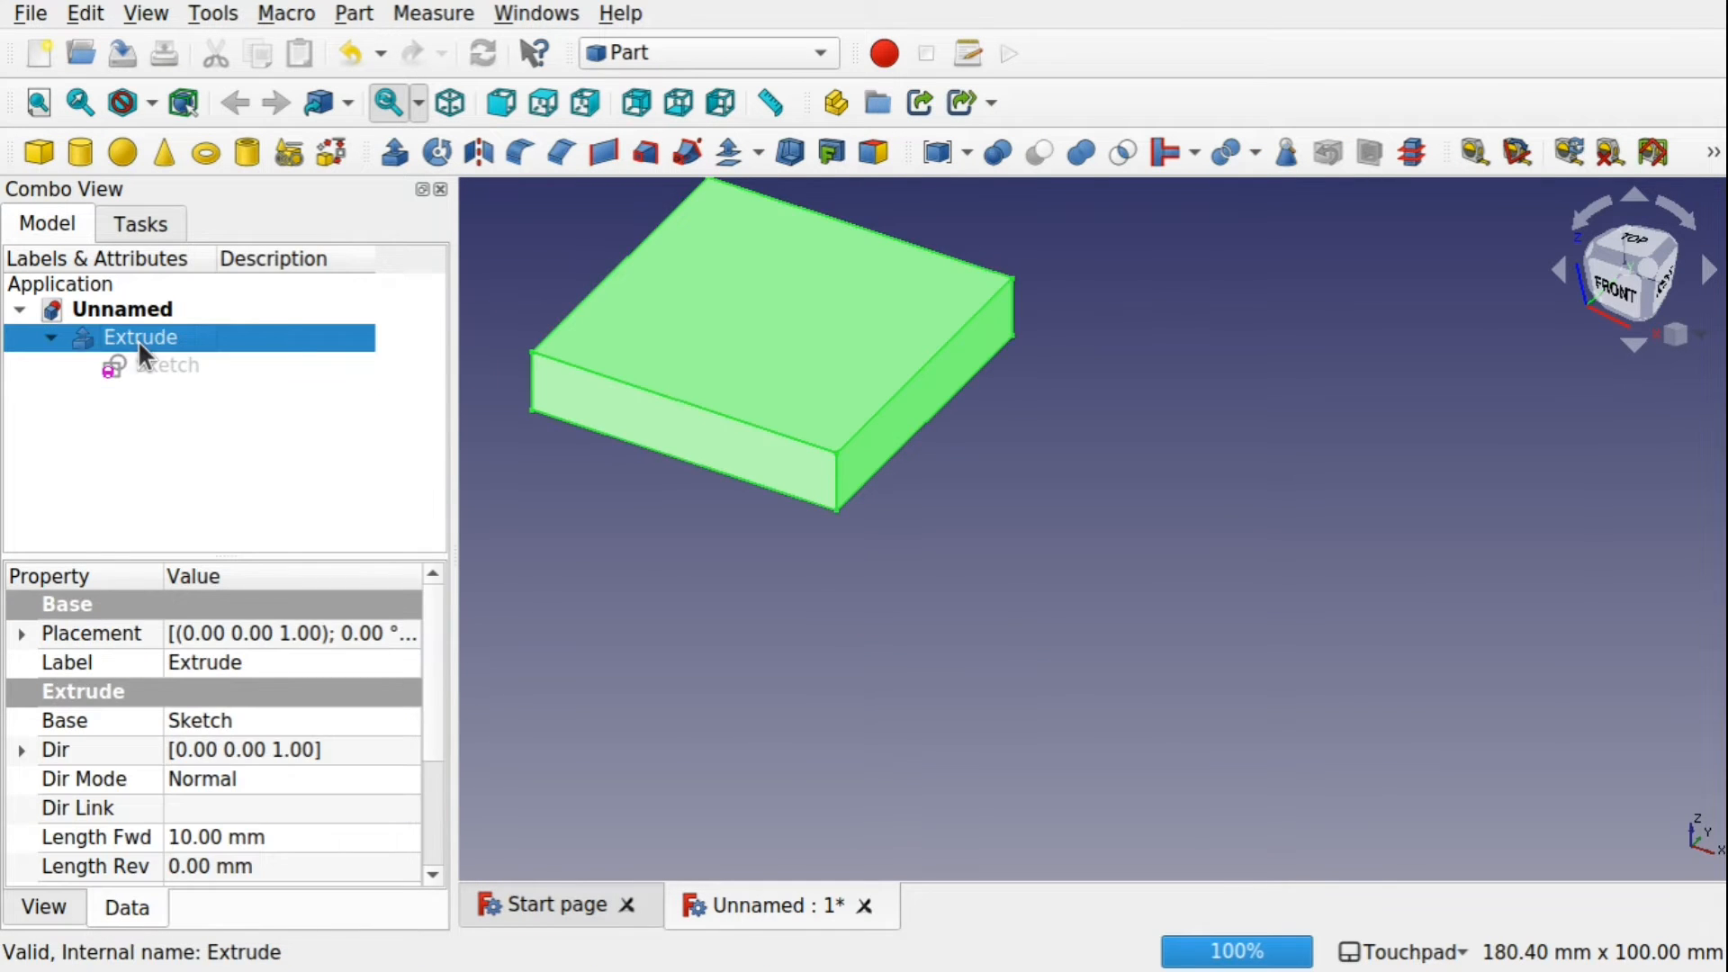
{"action": "right_click", "coordinate": [138, 338]}
{"action": "left_click", "coordinate": [294, 56]}
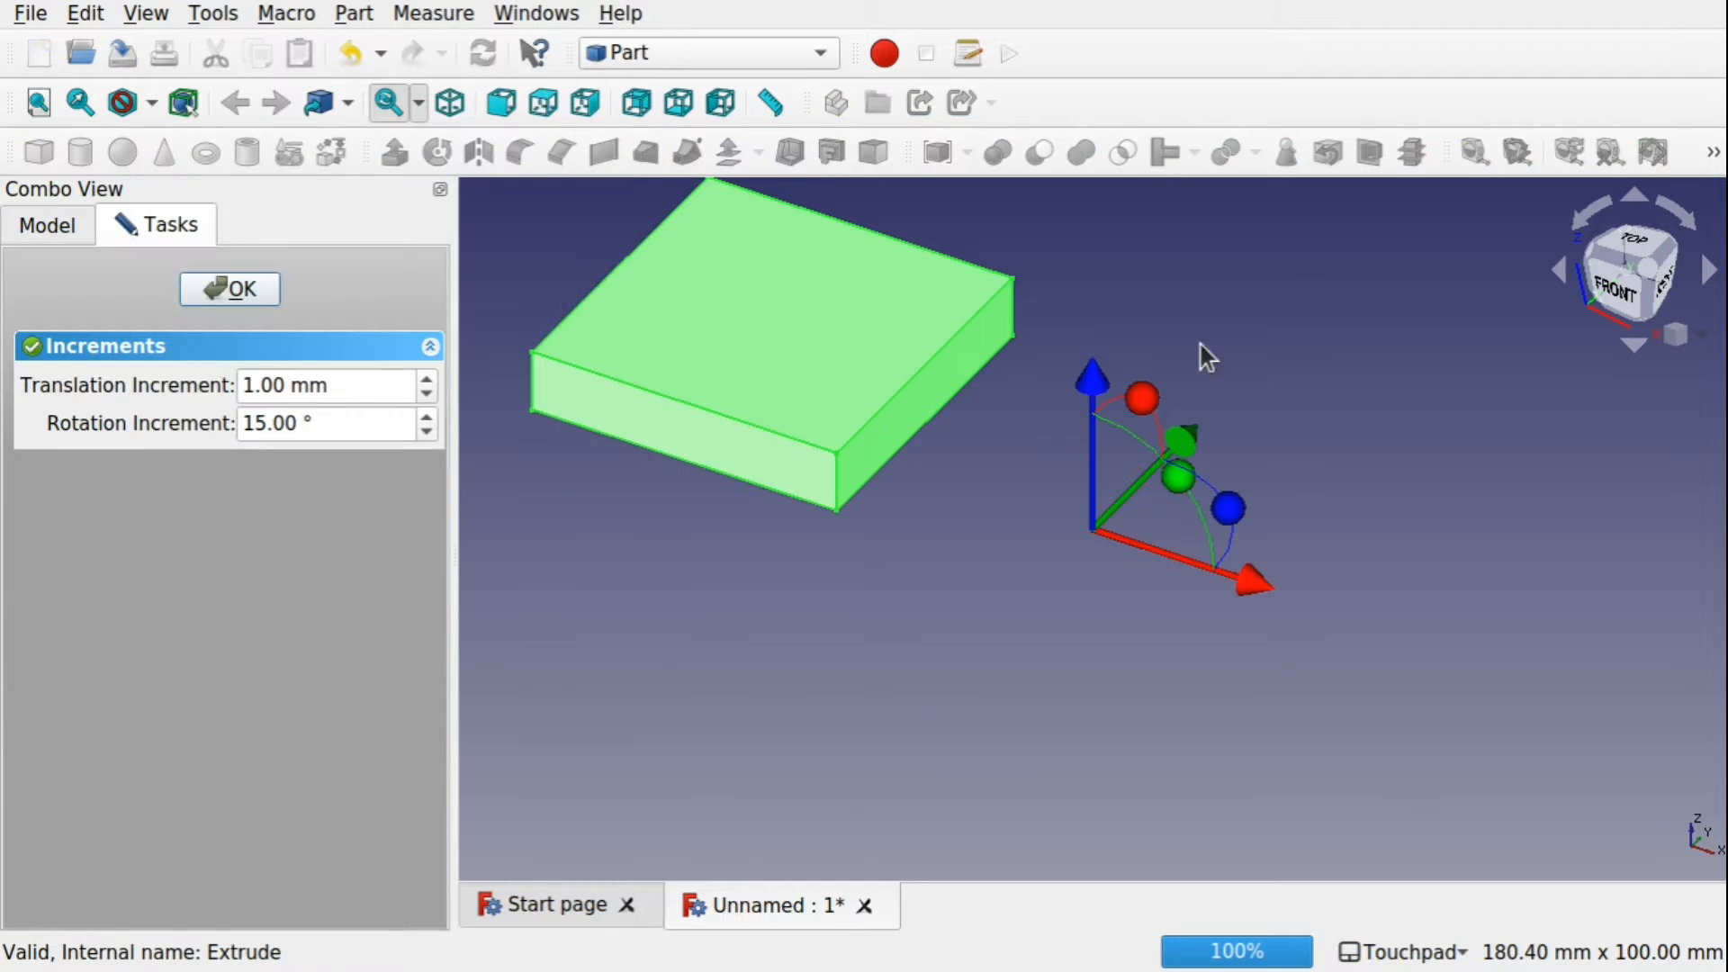
{"action": "mouse_move", "coordinate": [1182, 486]}
{"action": "left_mouse_down"}
{"action": "mouse_move", "coordinate": [1288, 552]}
{"action": "mouse_move", "coordinate": [1107, 429]}
{"action": "mouse_move", "coordinate": [1188, 459]}
{"action": "left_mouse_up"}
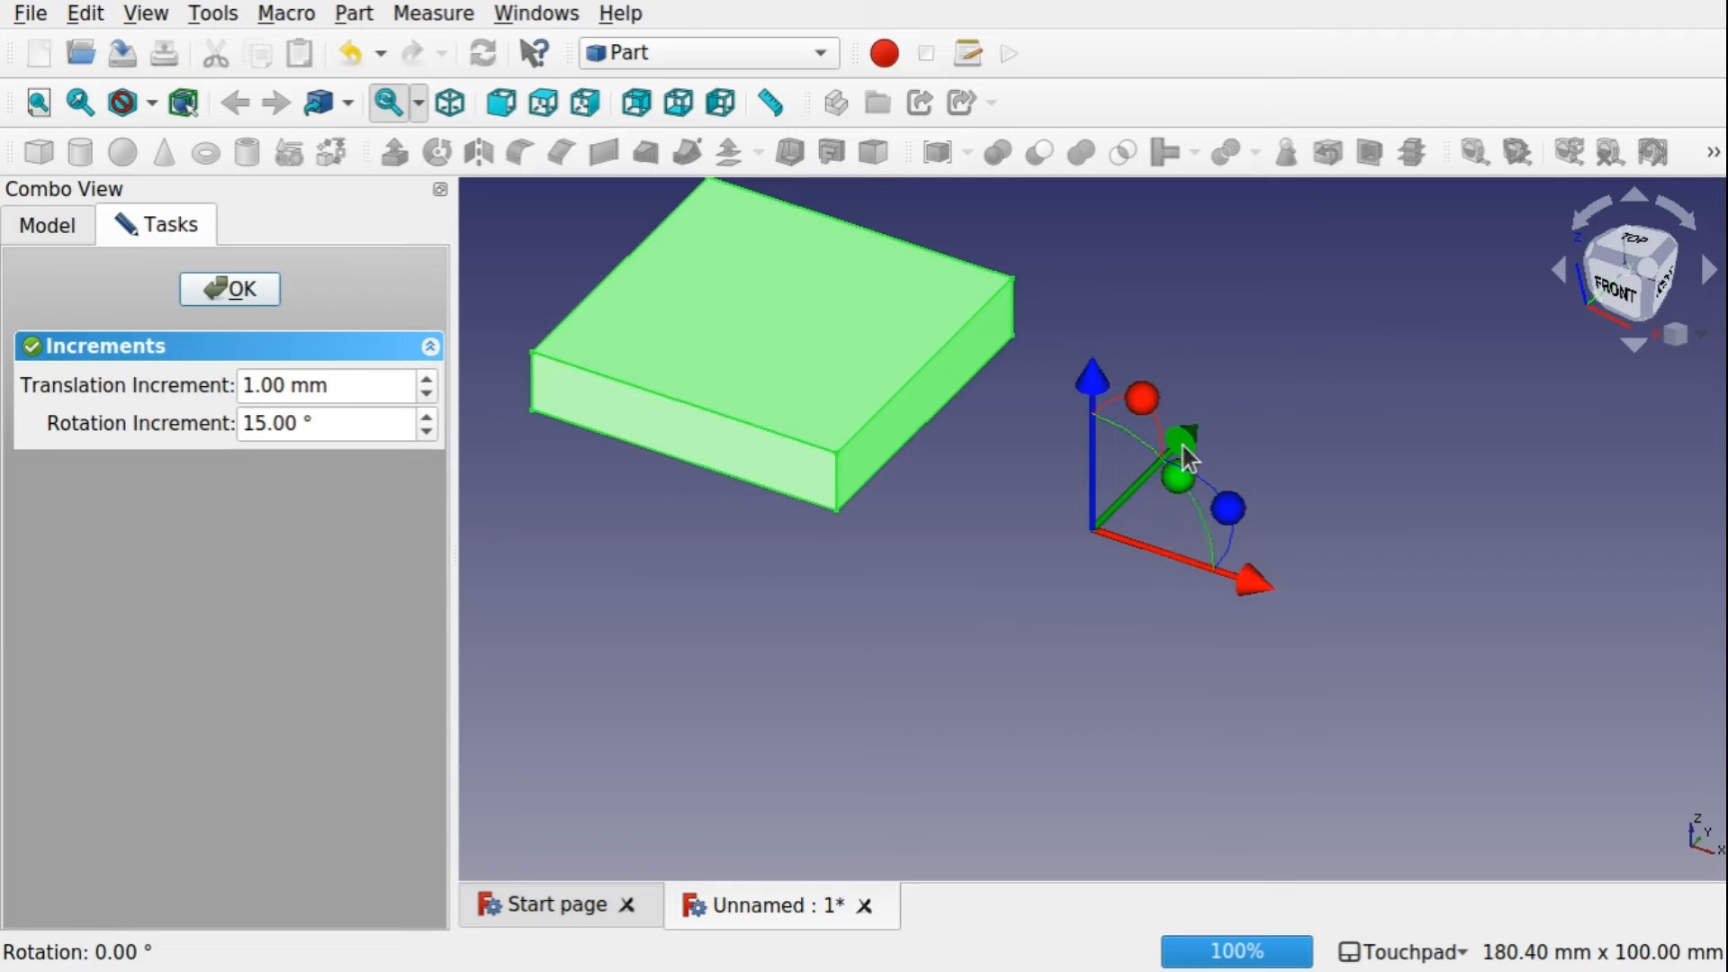
{"action": "left_click", "coordinate": [230, 293]}
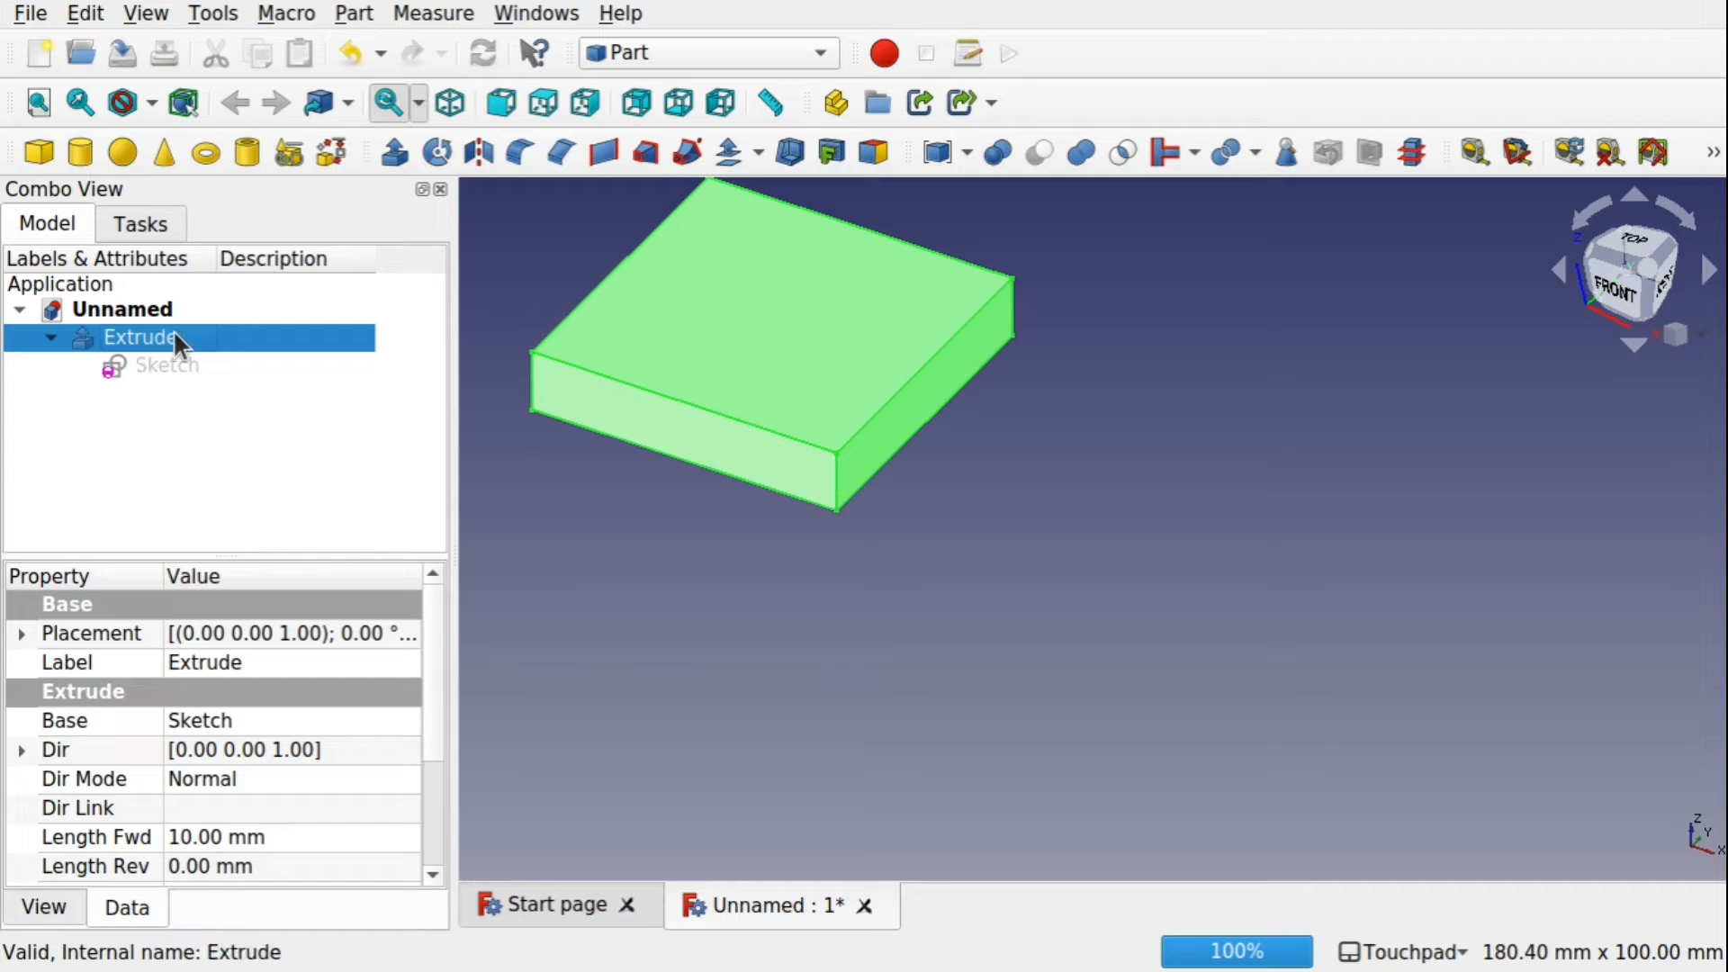
Reopen the sketch, delete the horizontal and vertical distance constraints to the origin, and move the square roughly centred around the origin.
{"action": "double_click", "coordinate": [160, 363]}
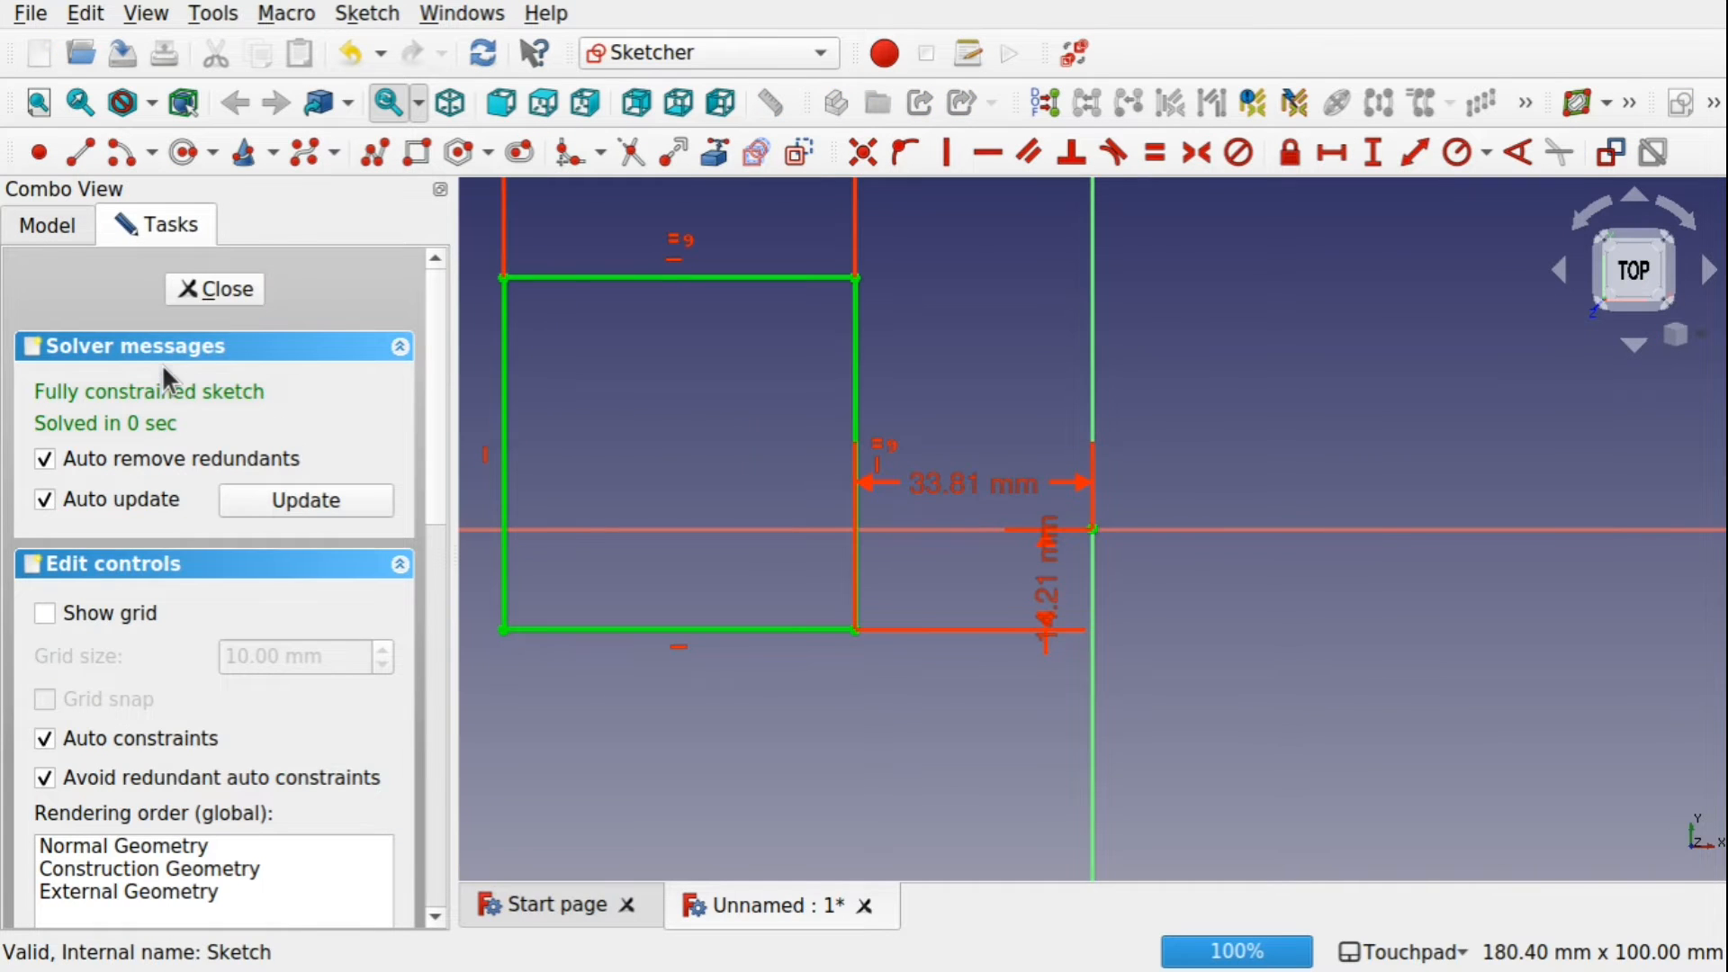
{"action": "left_click", "coordinate": [1045, 595]}
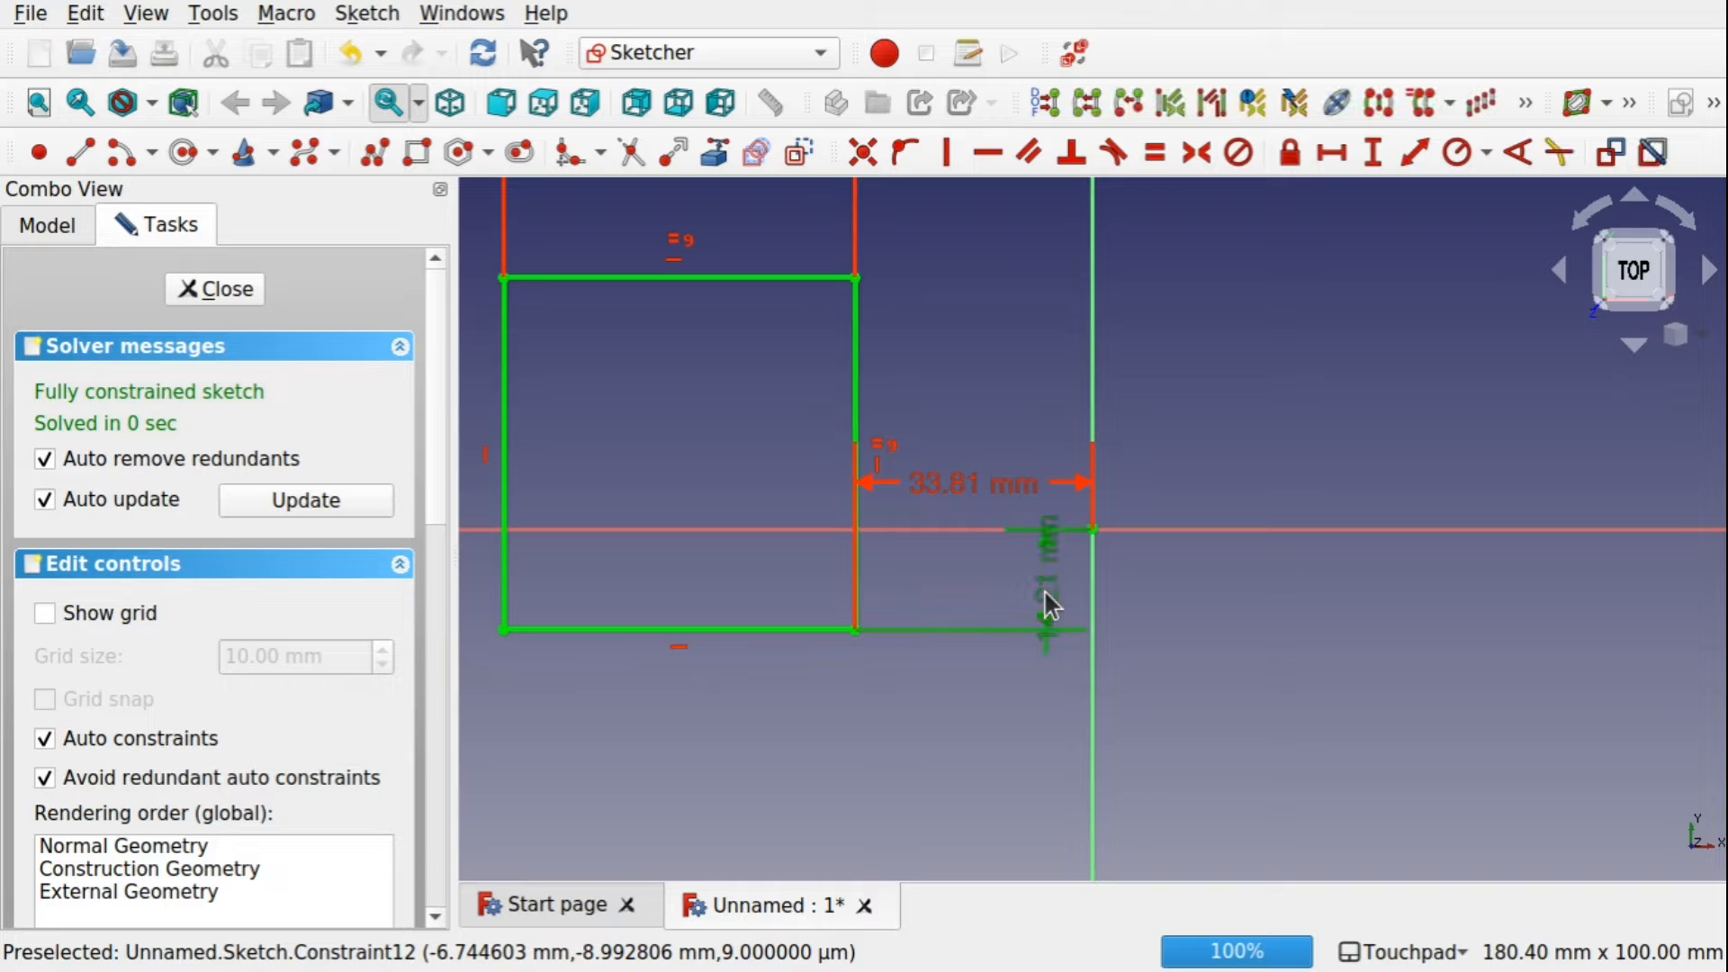
{"action": "key", "text": "Delete"}
{"action": "left_click", "coordinate": [1010, 494]}
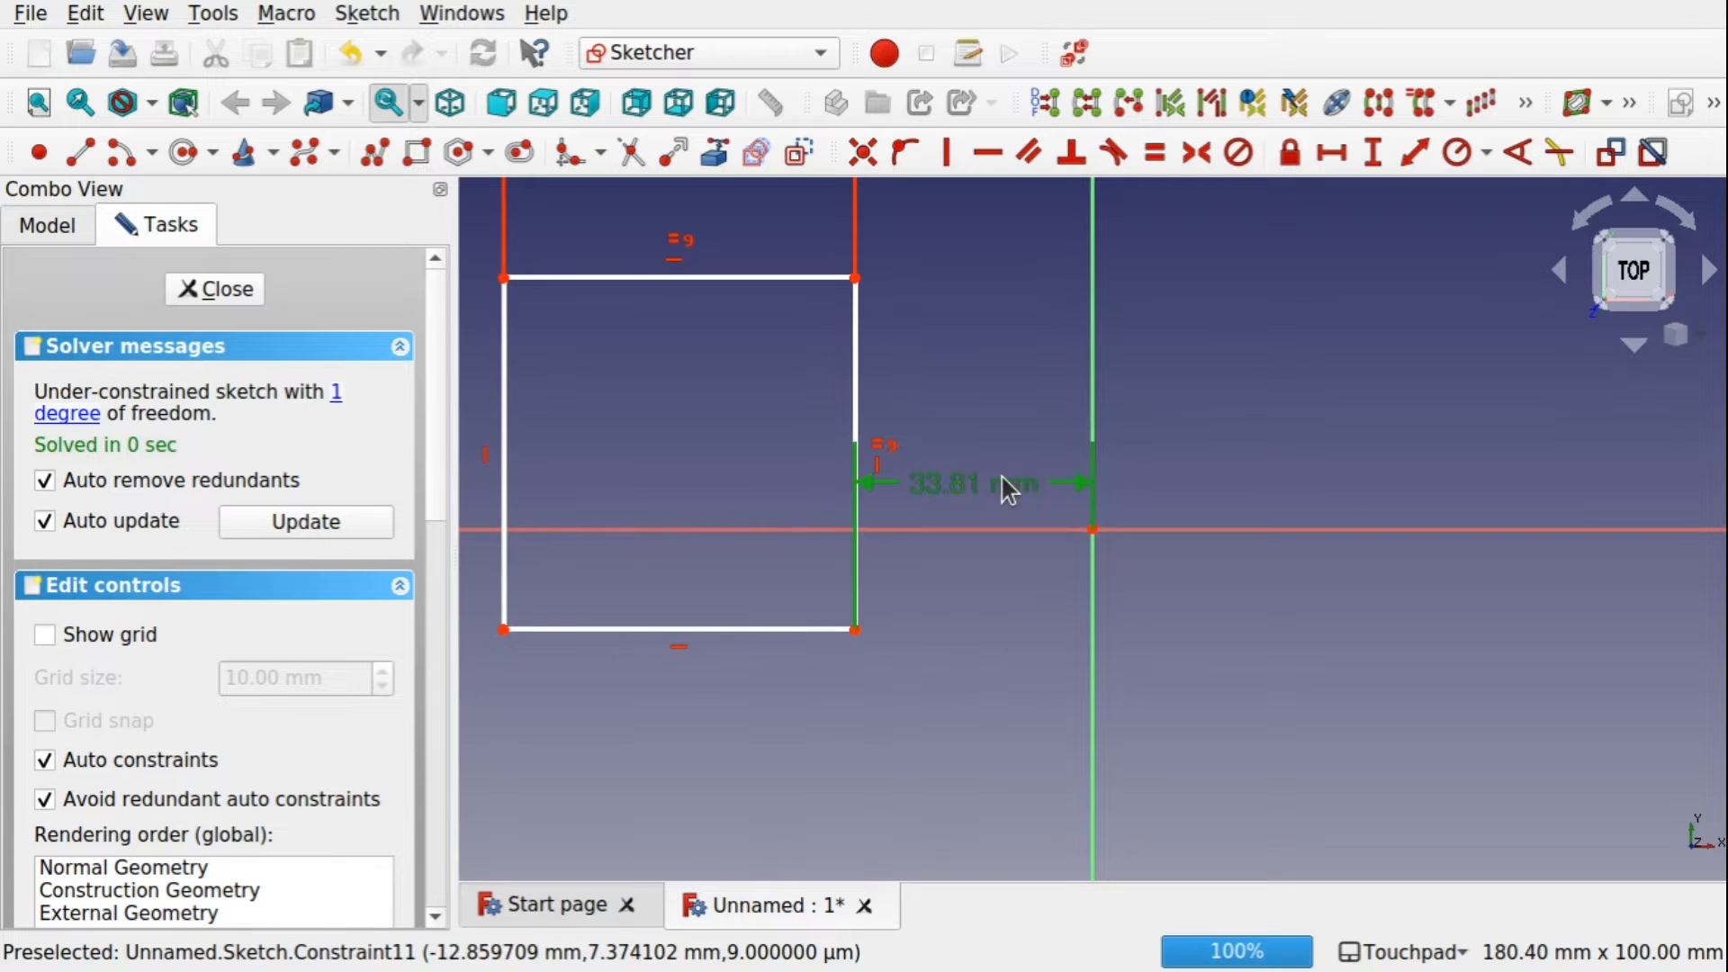
{"action": "key", "text": "Delete"}
{"action": "left_click_drag", "start_coordinate": [684, 286], "coordinate": [1077, 351]}
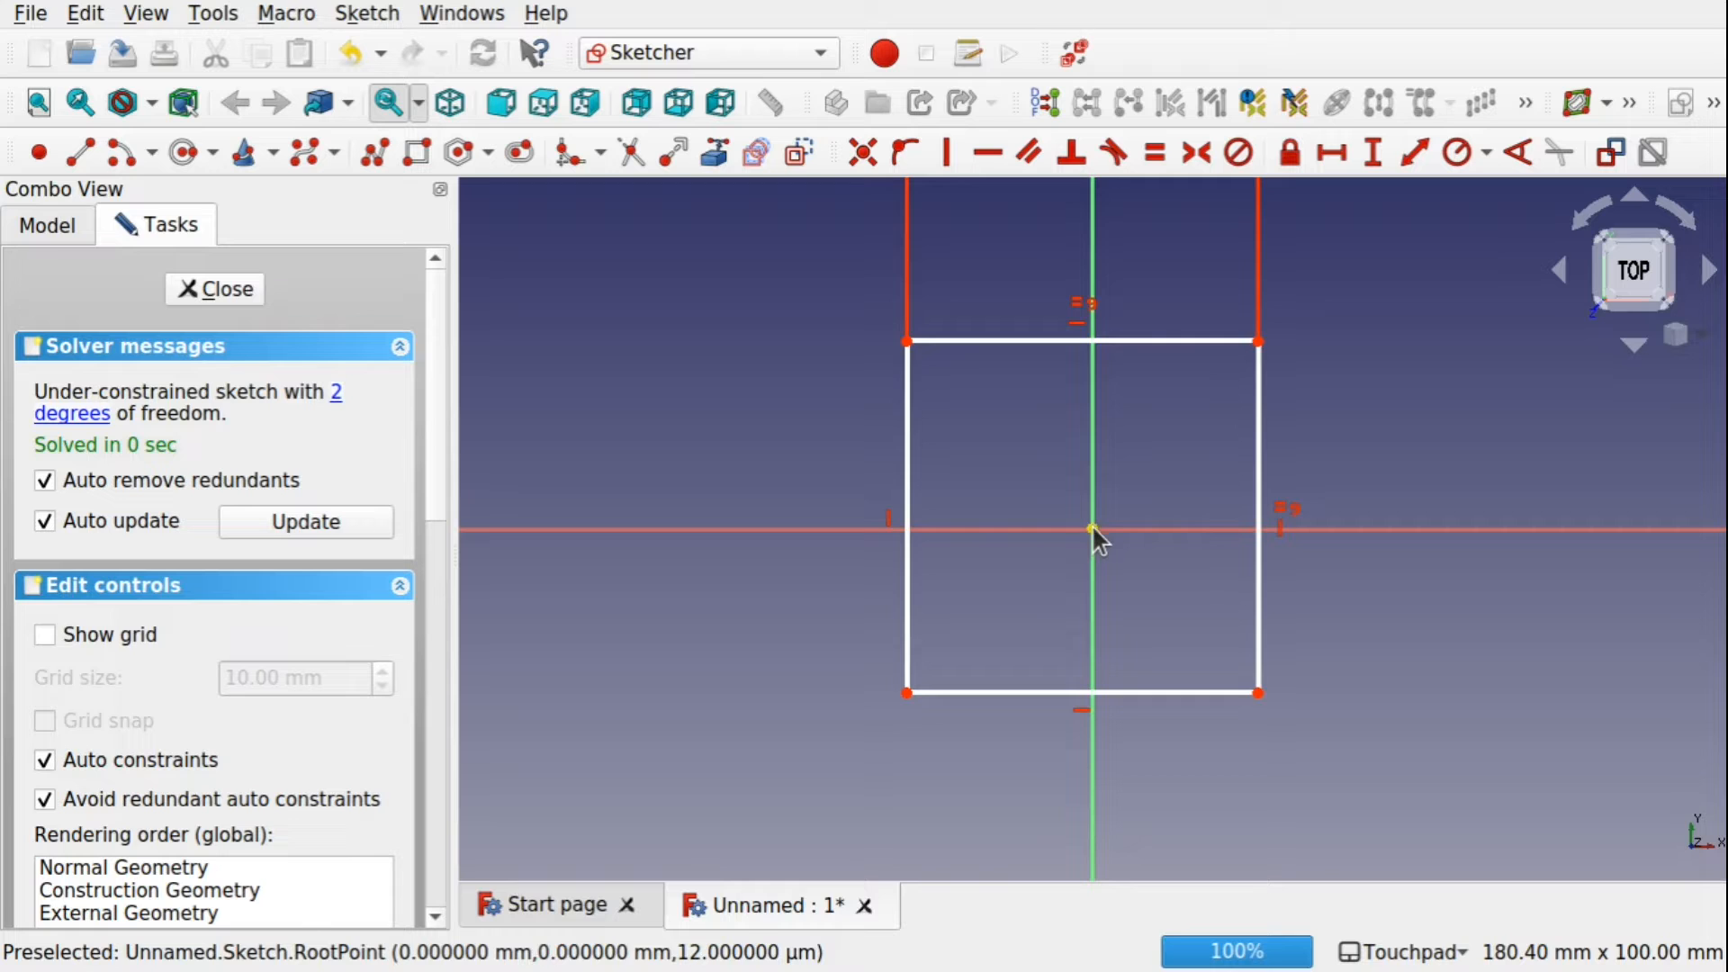
{"action": "mouse_move", "coordinate": [1159, 346]}
{"action": "left_mouse_down"}
{"action": "mouse_move", "coordinate": [1151, 357]}
{"action": "mouse_move", "coordinate": [1178, 351]}
{"action": "left_mouse_up"}
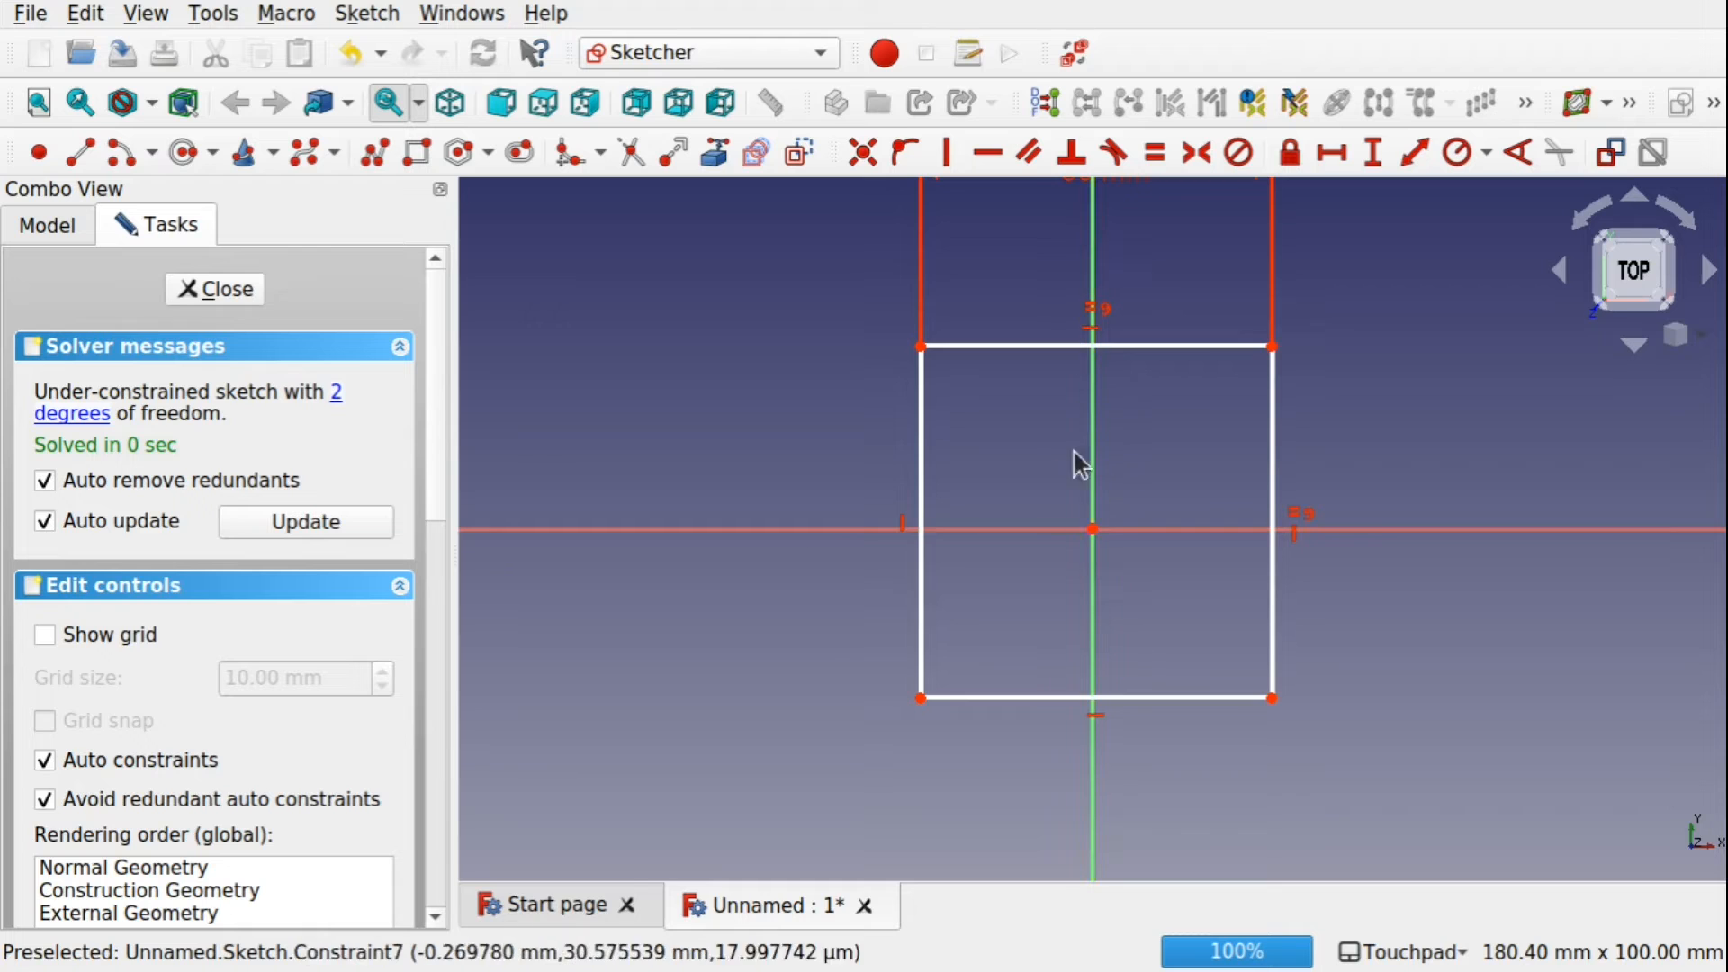
{"action": "left_click", "coordinate": [921, 348]}
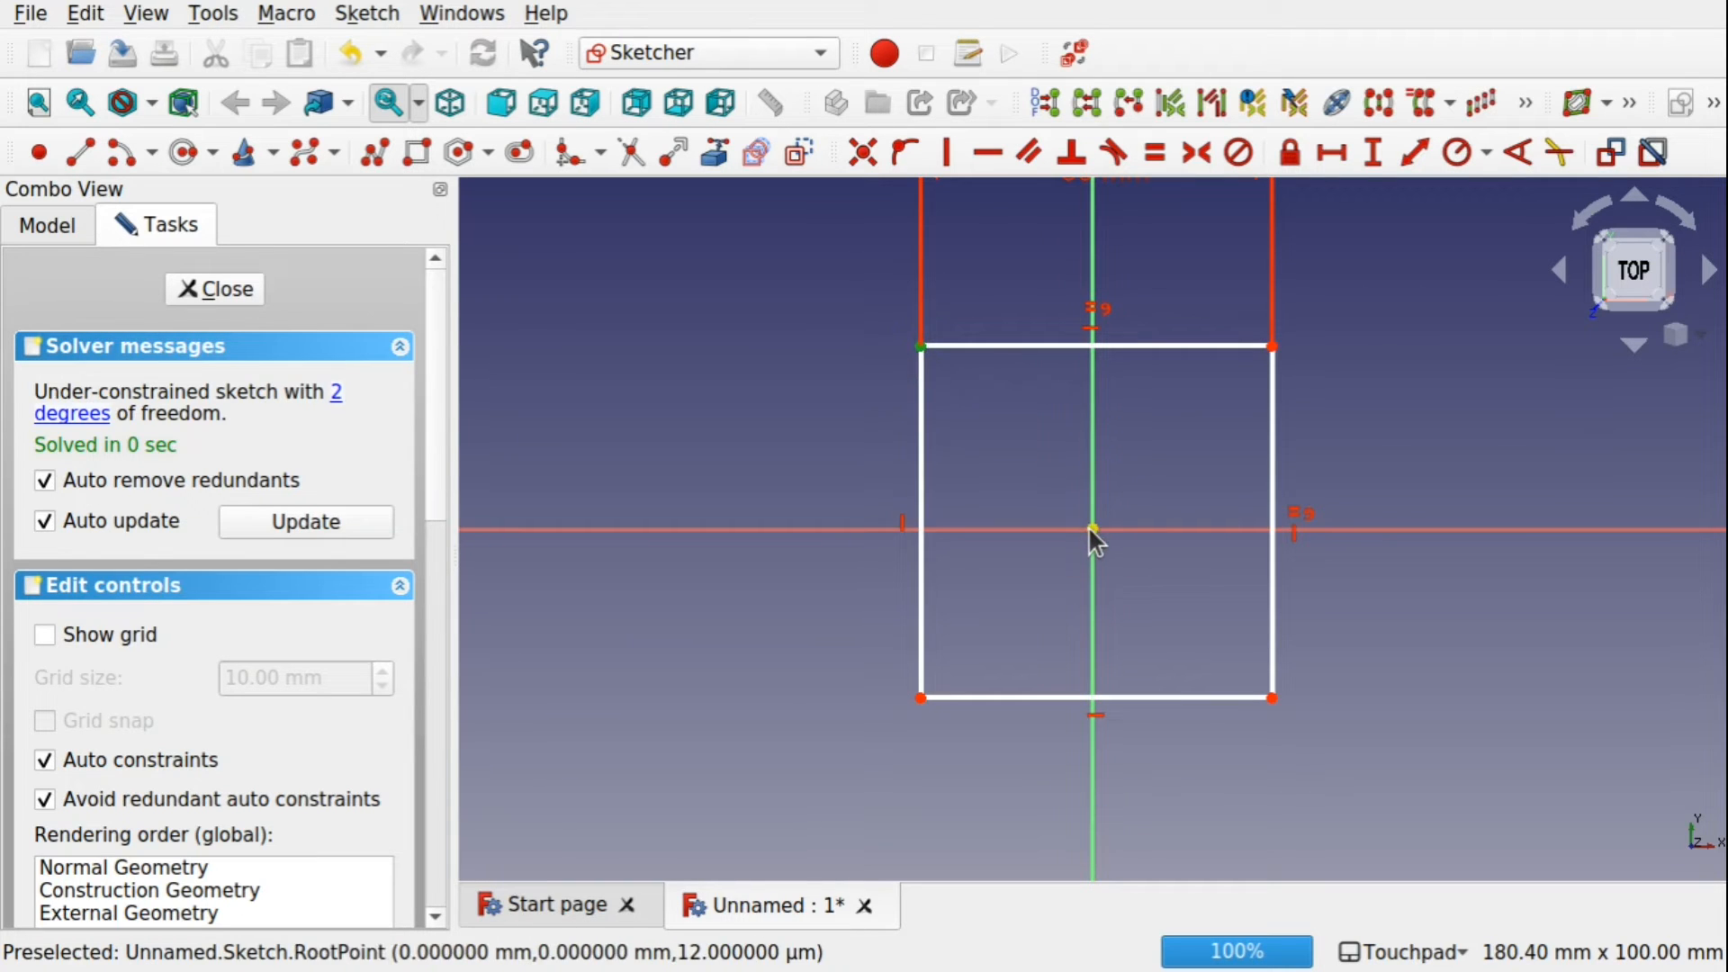
{"action": "left_click", "coordinate": [1017, 396]}
{"action": "left_click", "coordinate": [1044, 347]}
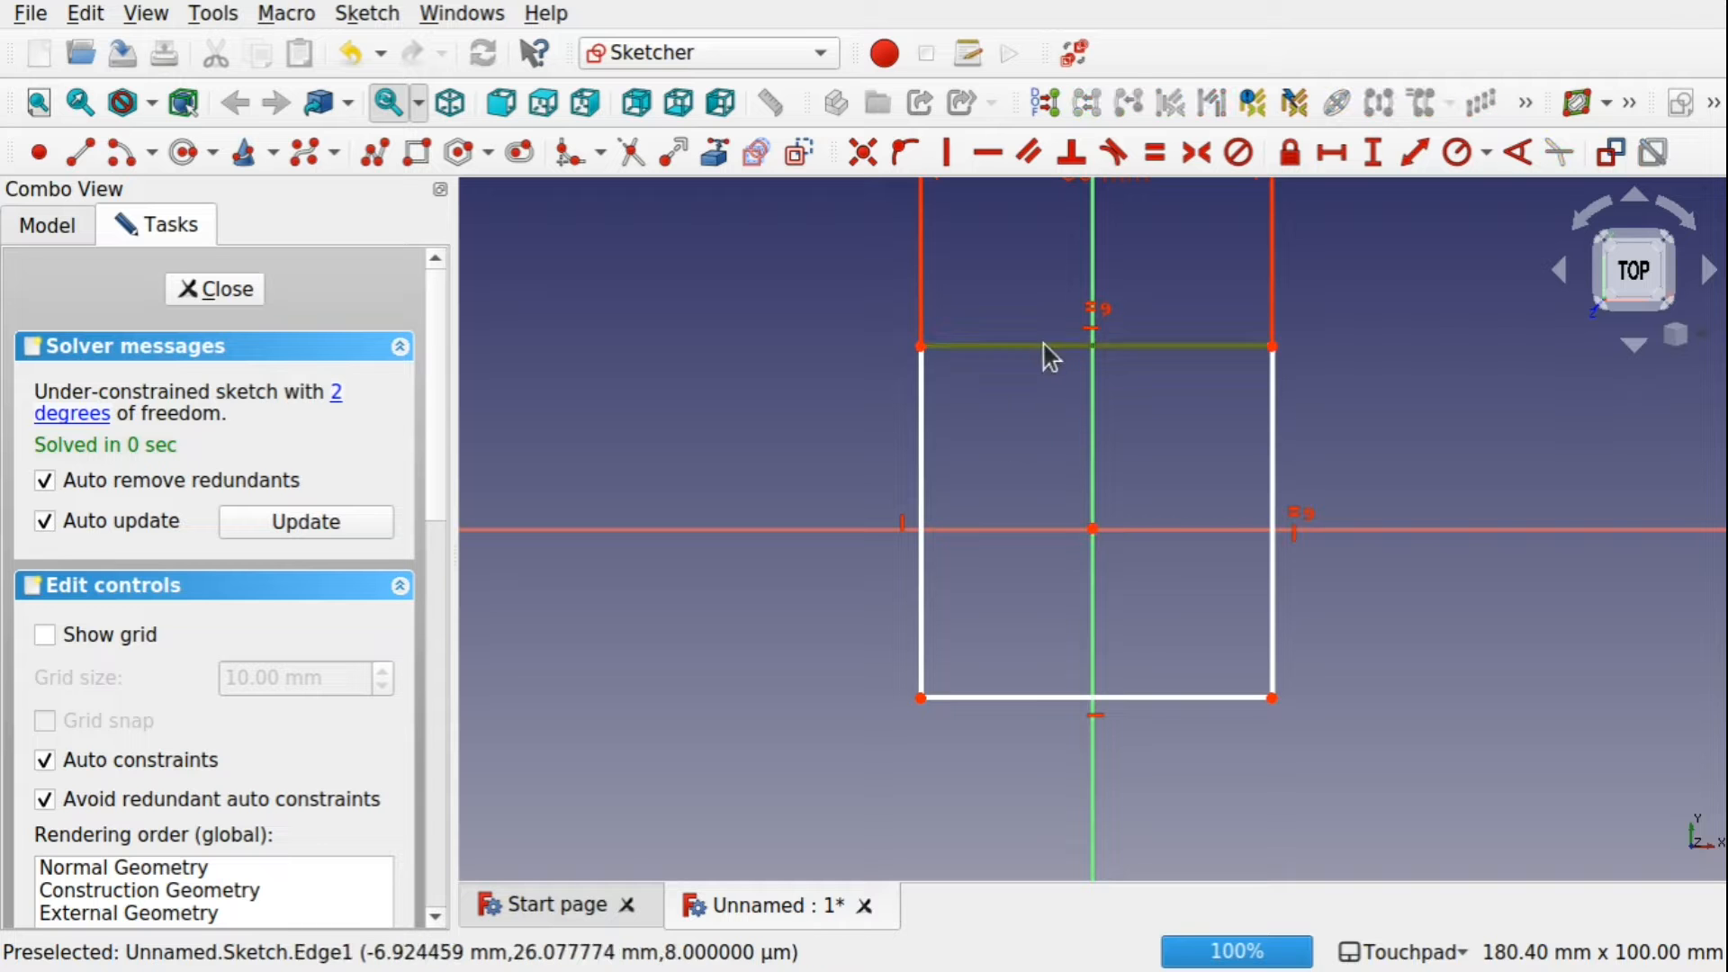
{"action": "left_click", "coordinate": [1332, 153]}
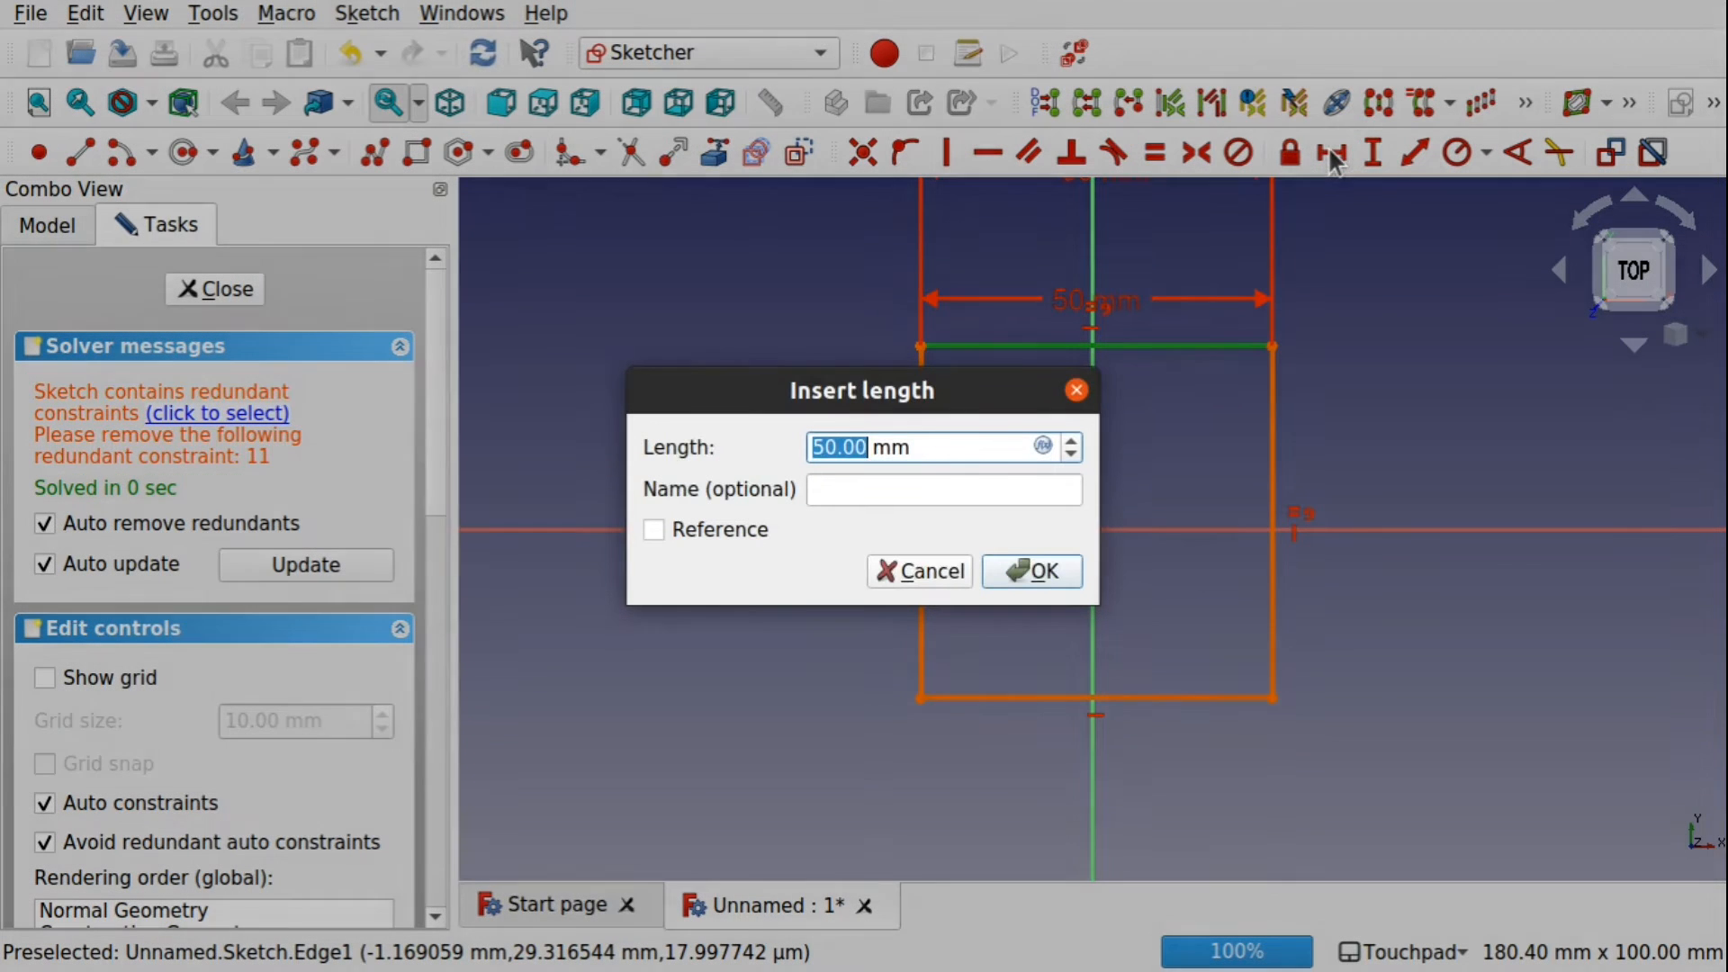
{"action": "left_click", "coordinate": [925, 583]}
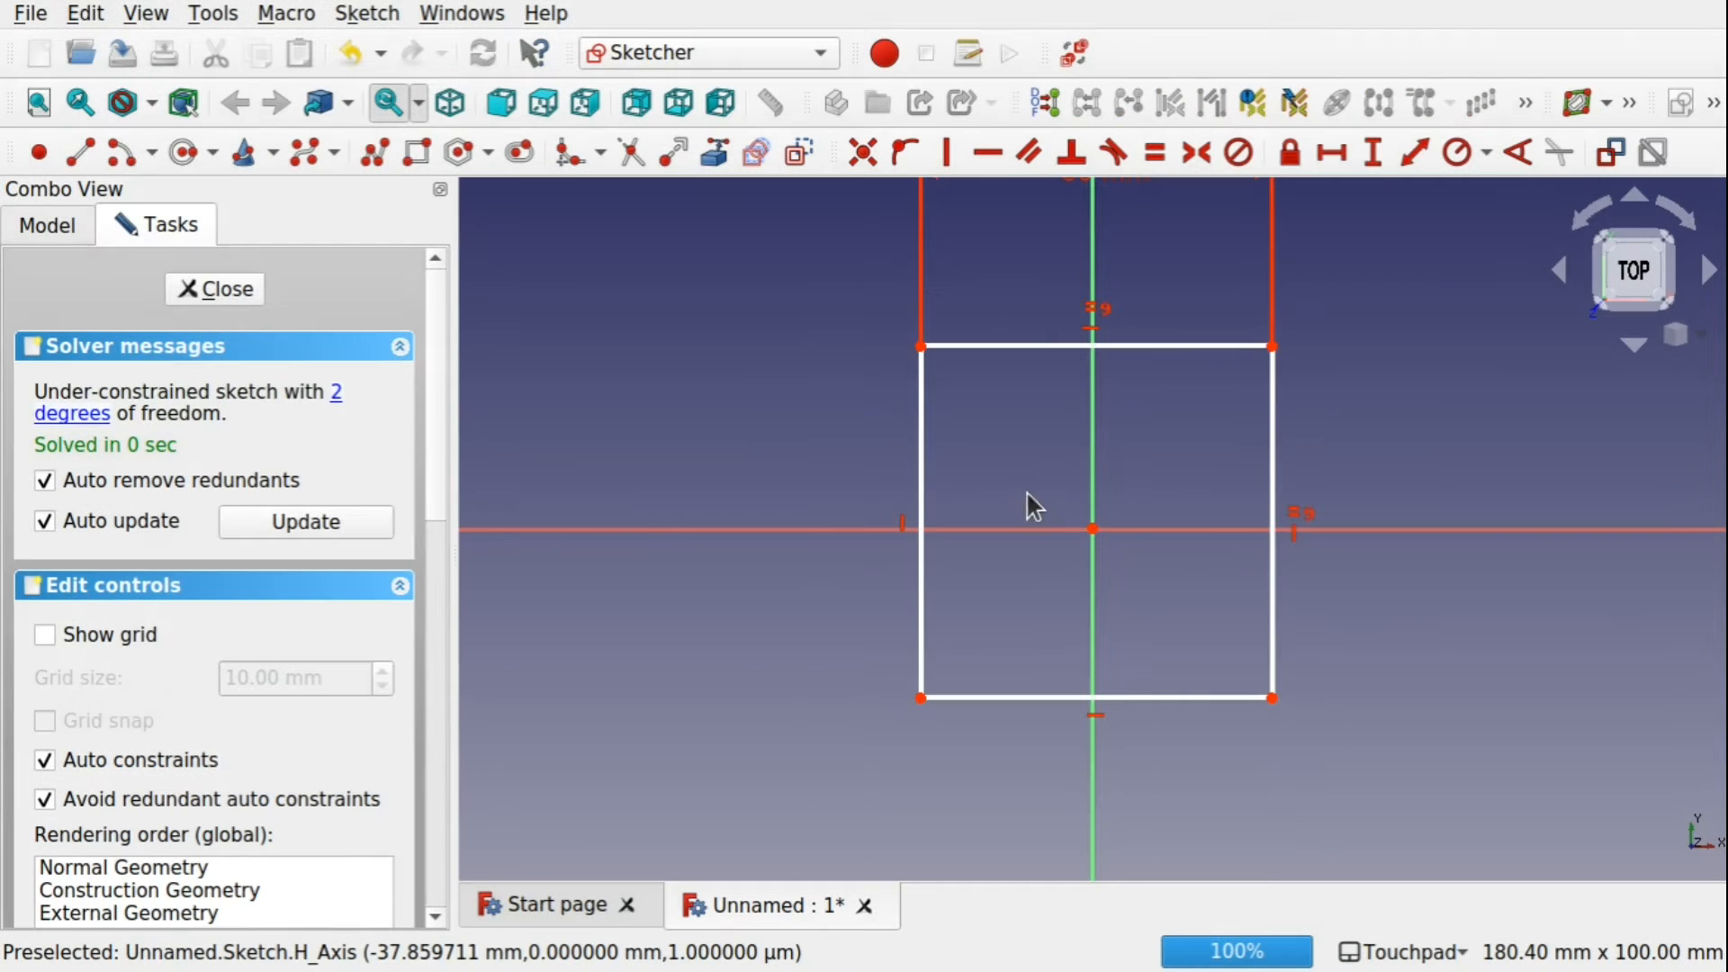
Constrain the horizontal distance between the square's upper left corner and the origin at 25 mm.
{"action": "left_click", "coordinate": [921, 347]}
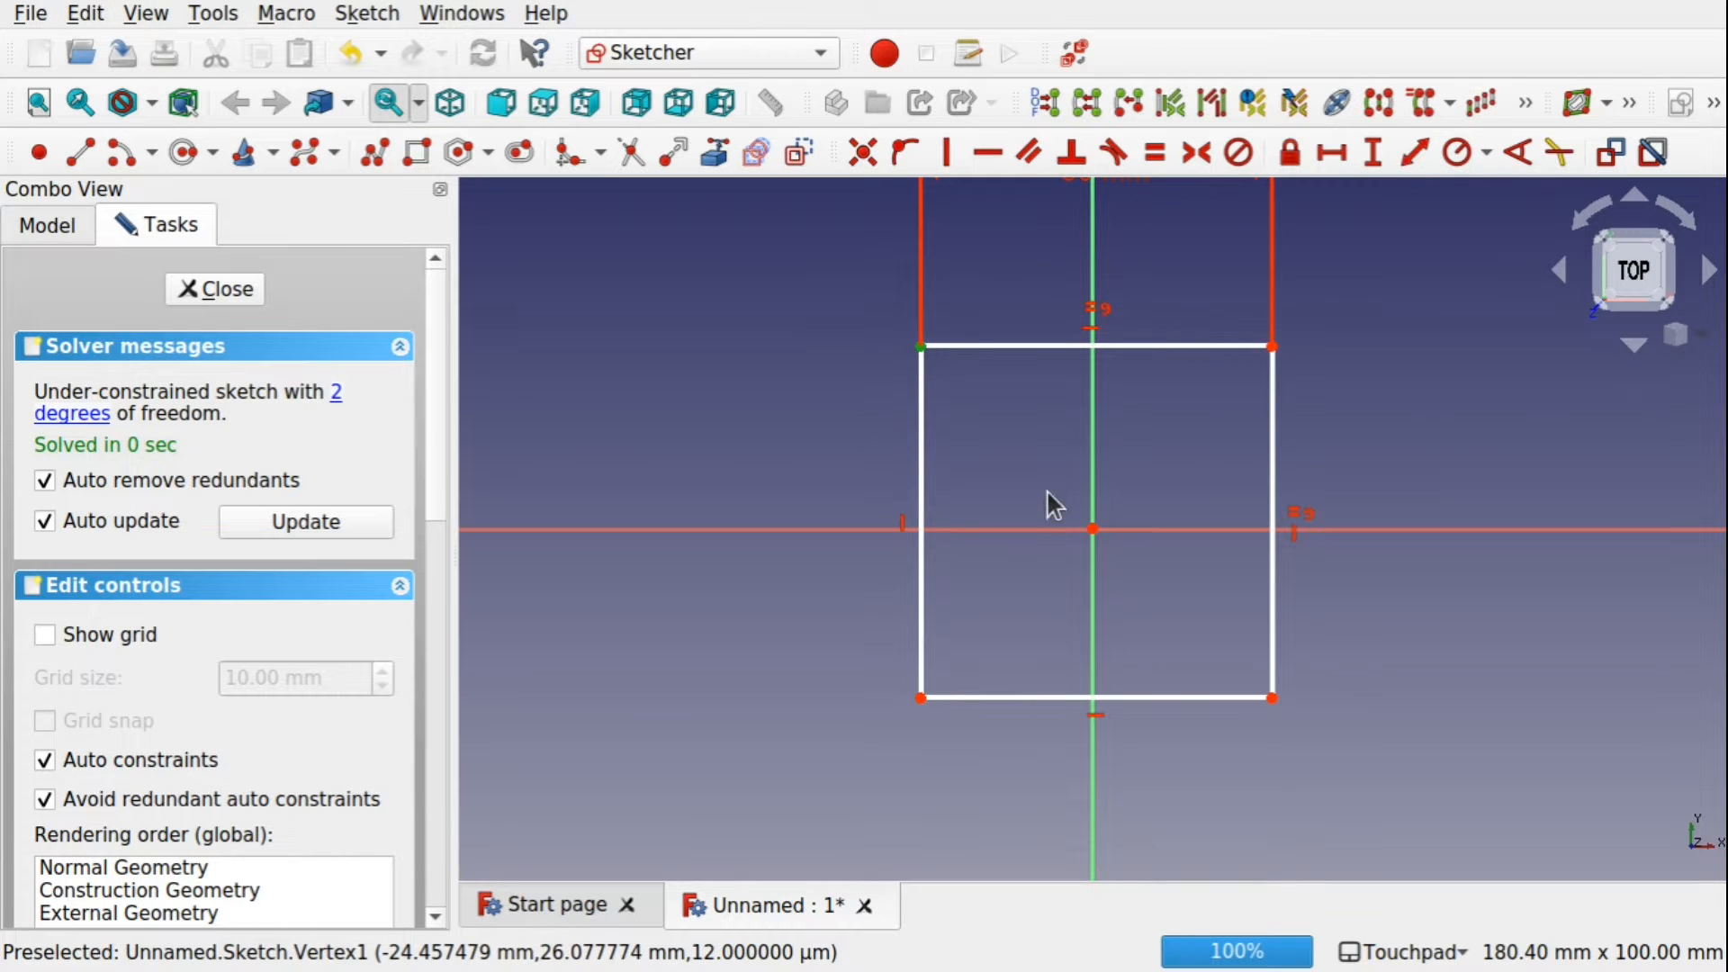
{"action": "left_click", "coordinate": [1331, 155]}
{"action": "type", "text": "2"}
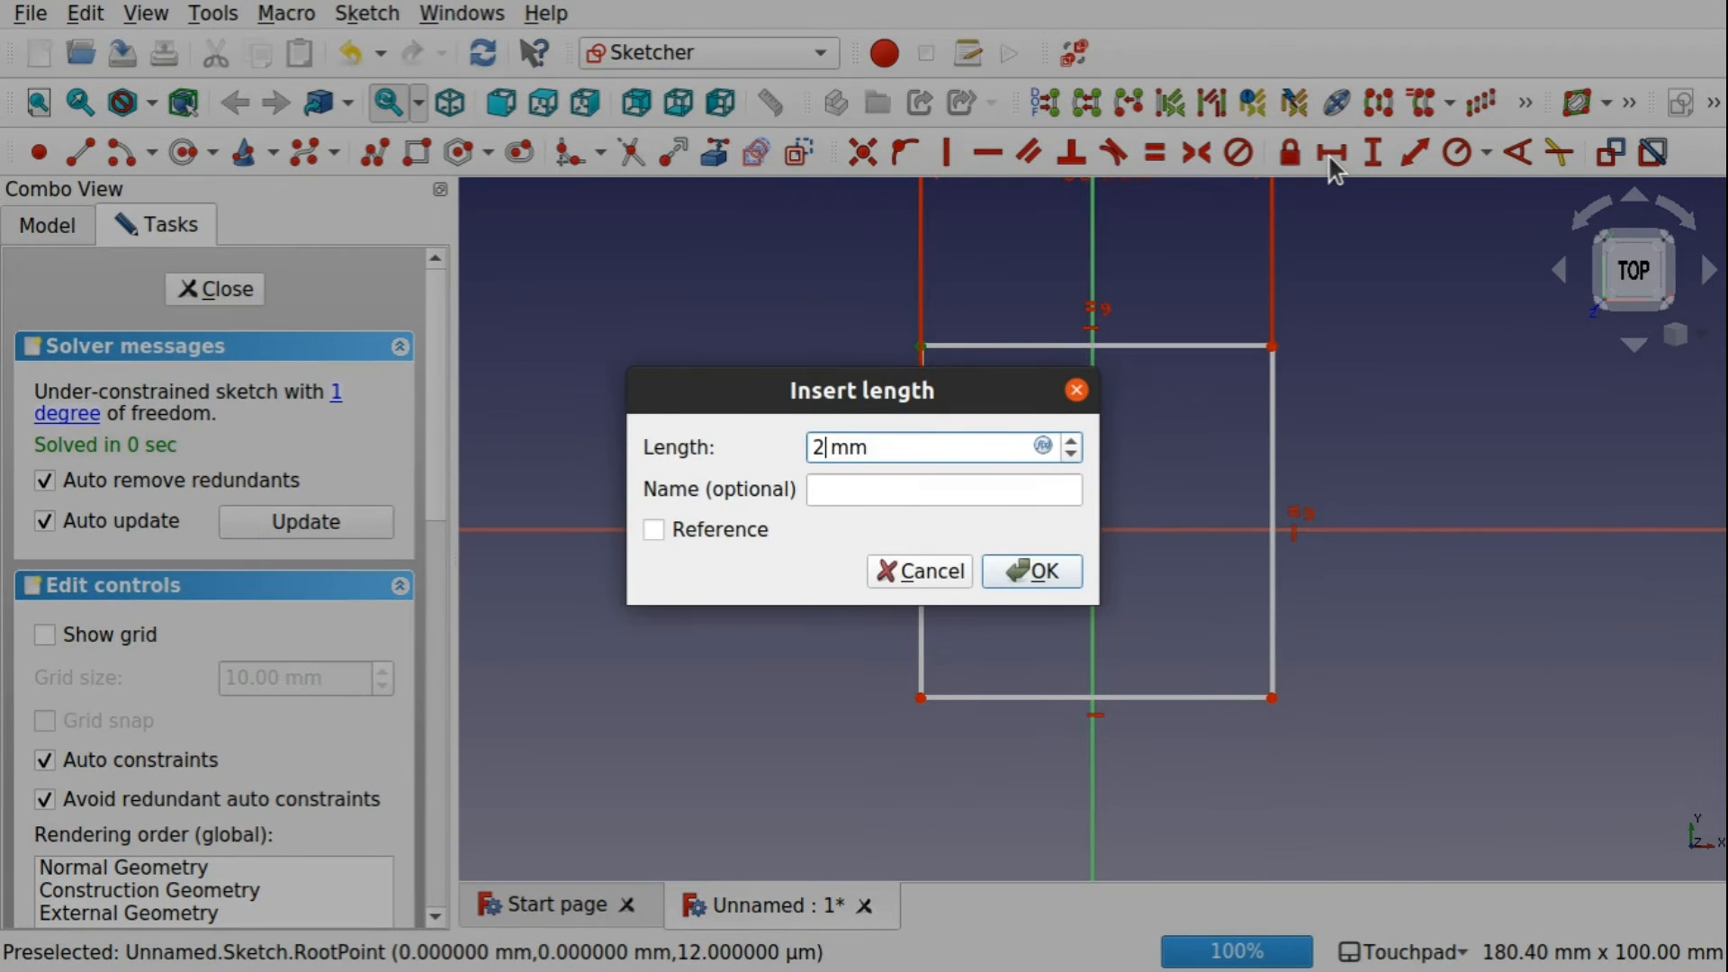
{"action": "type", "text": "5"}
{"action": "key", "text": "Return"}
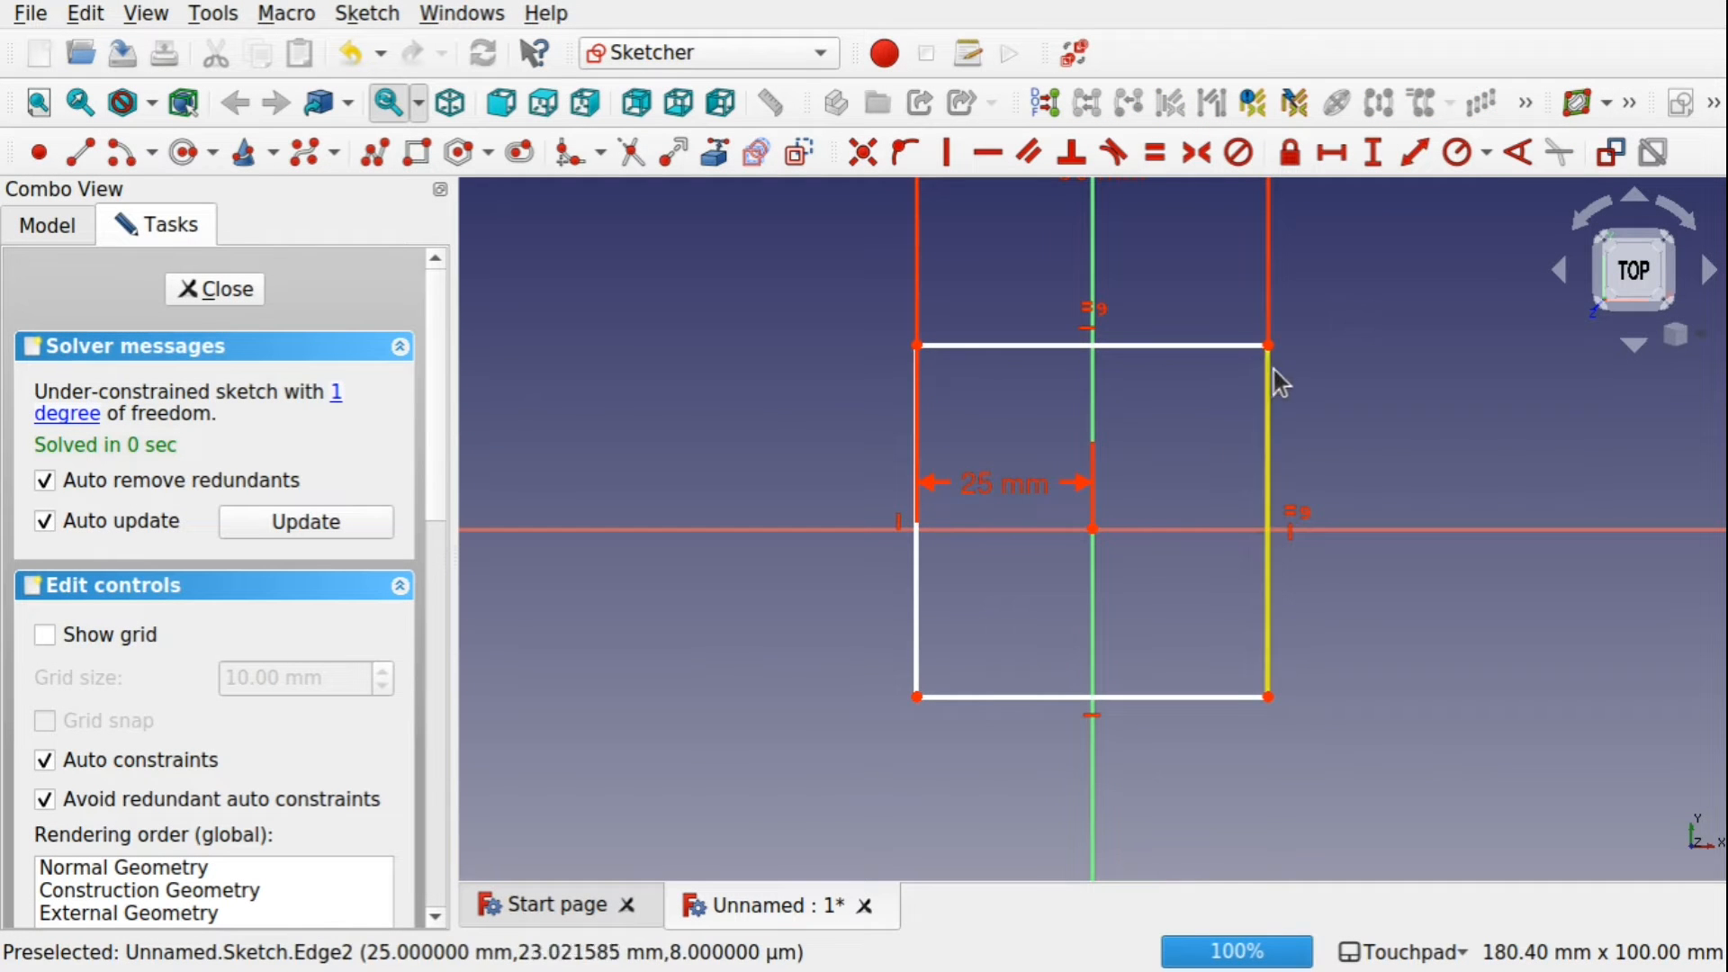
Try a vertical distance constraint from the square's upper right corner to the origin, and delete the 25 mm horizontal constraint.
{"action": "left_click", "coordinate": [1269, 345]}
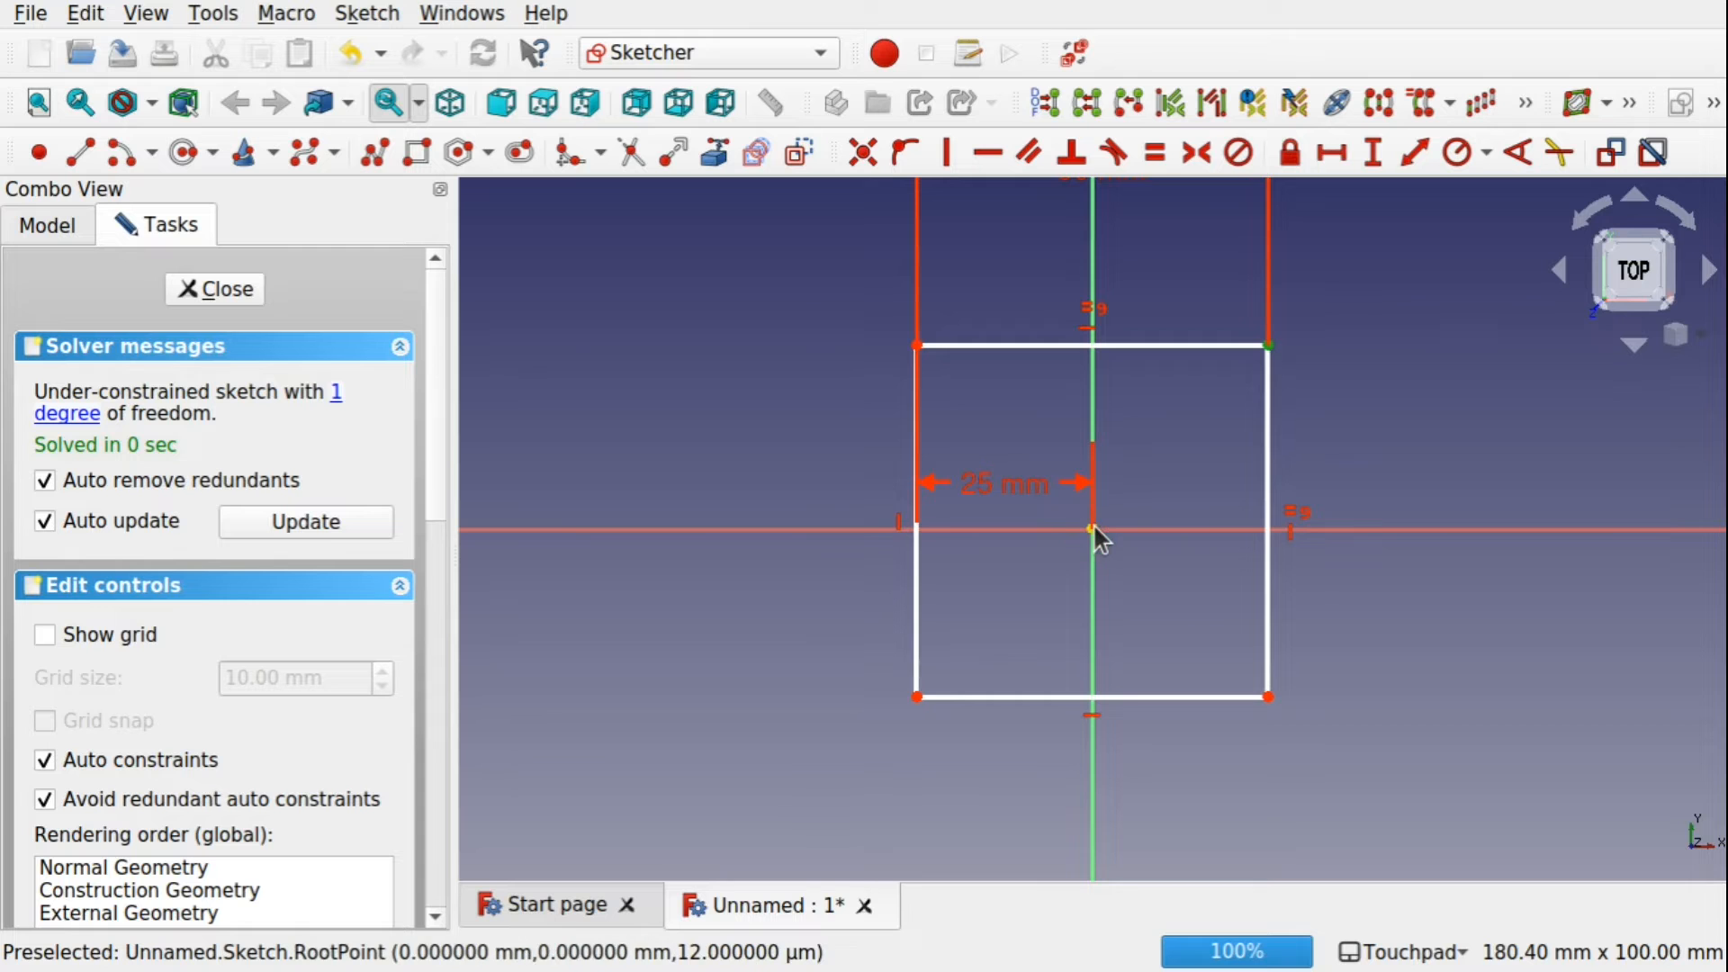
{"action": "left_click", "coordinate": [1096, 530]}
{"action": "left_click", "coordinate": [1372, 153]}
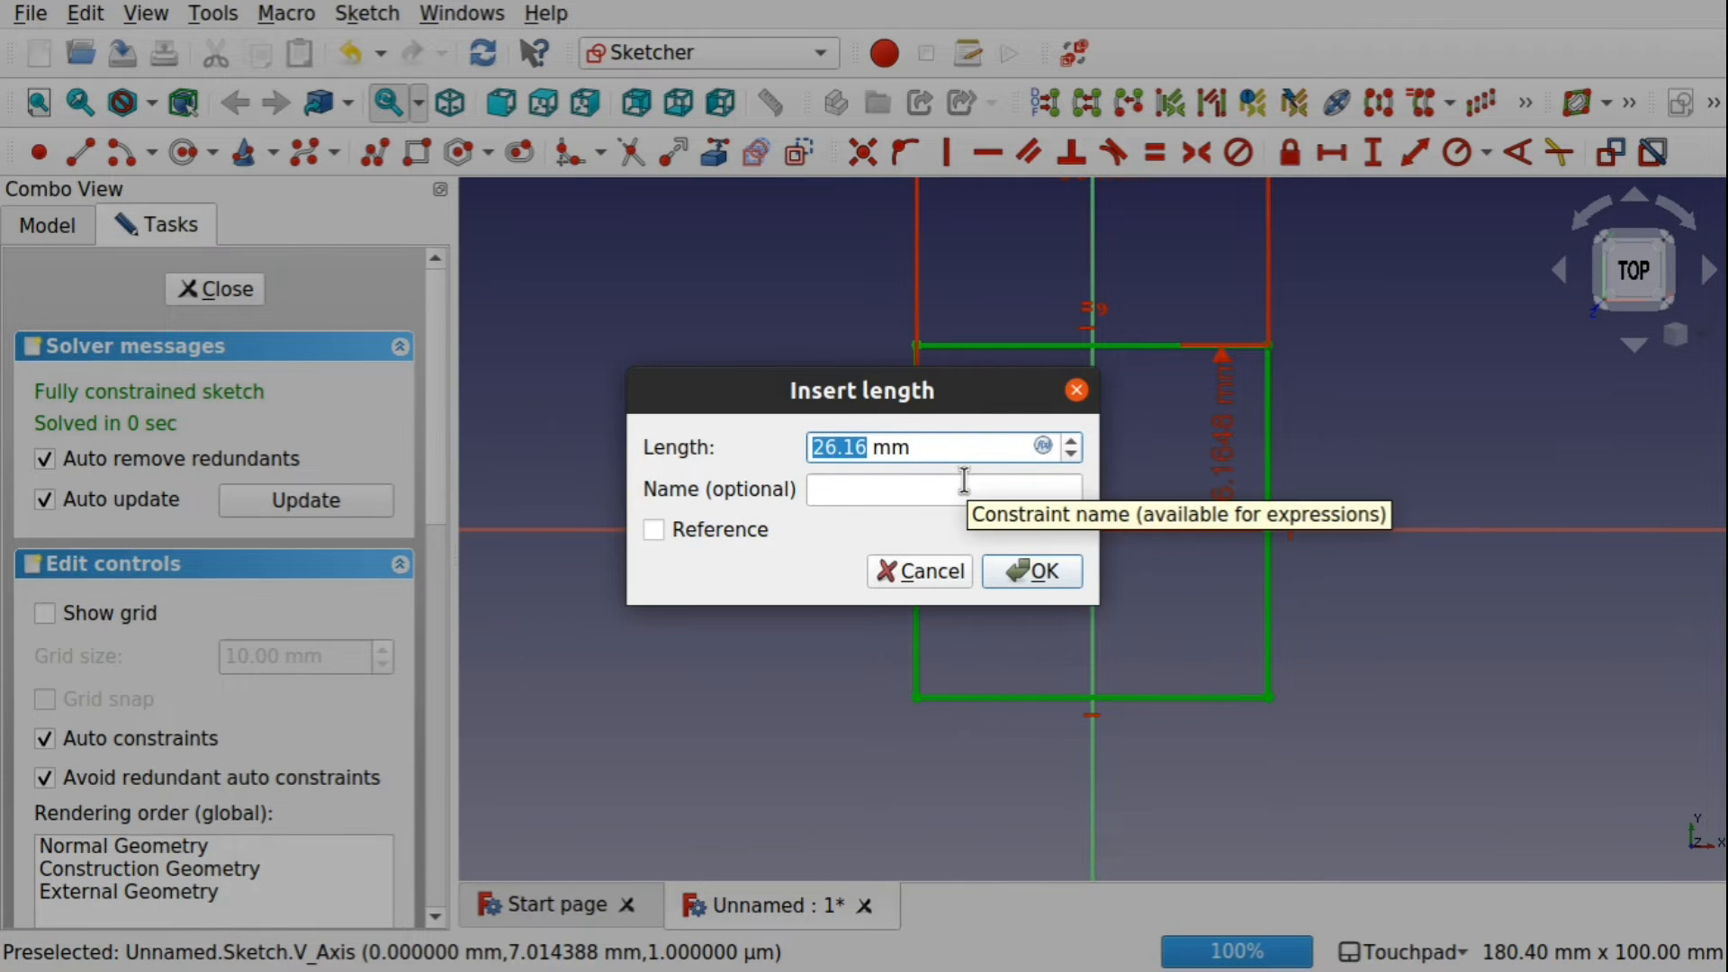
{"action": "left_click", "coordinate": [914, 569]}
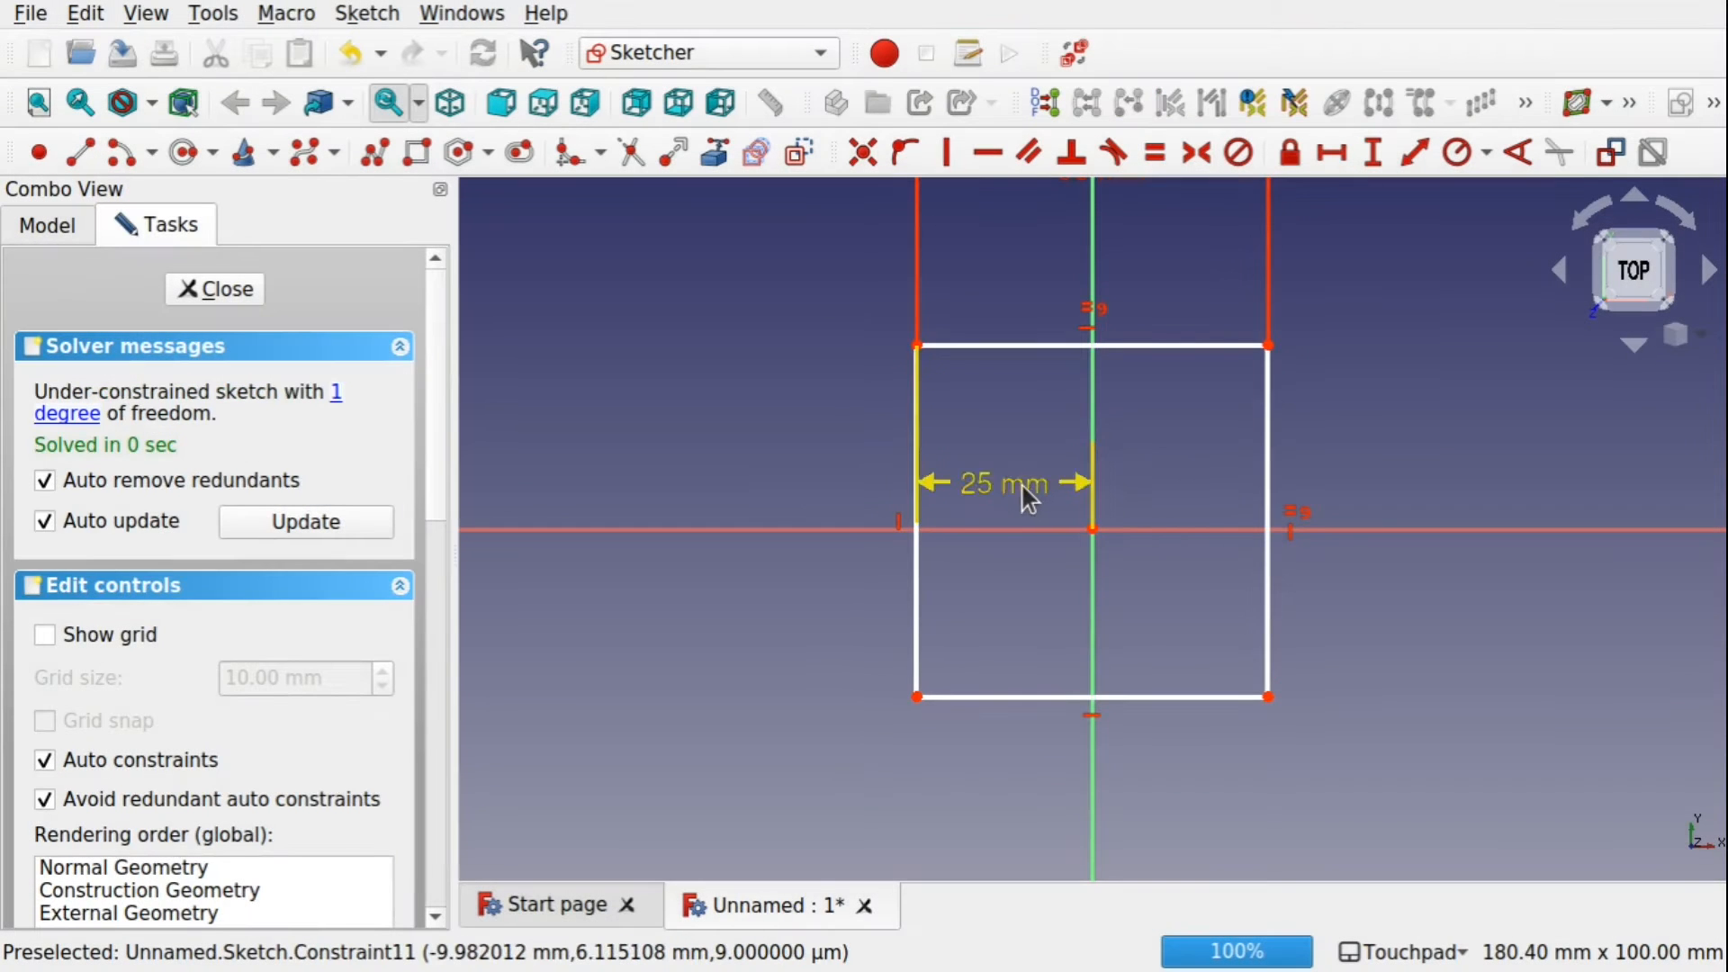
{"action": "key", "text": "Delete"}
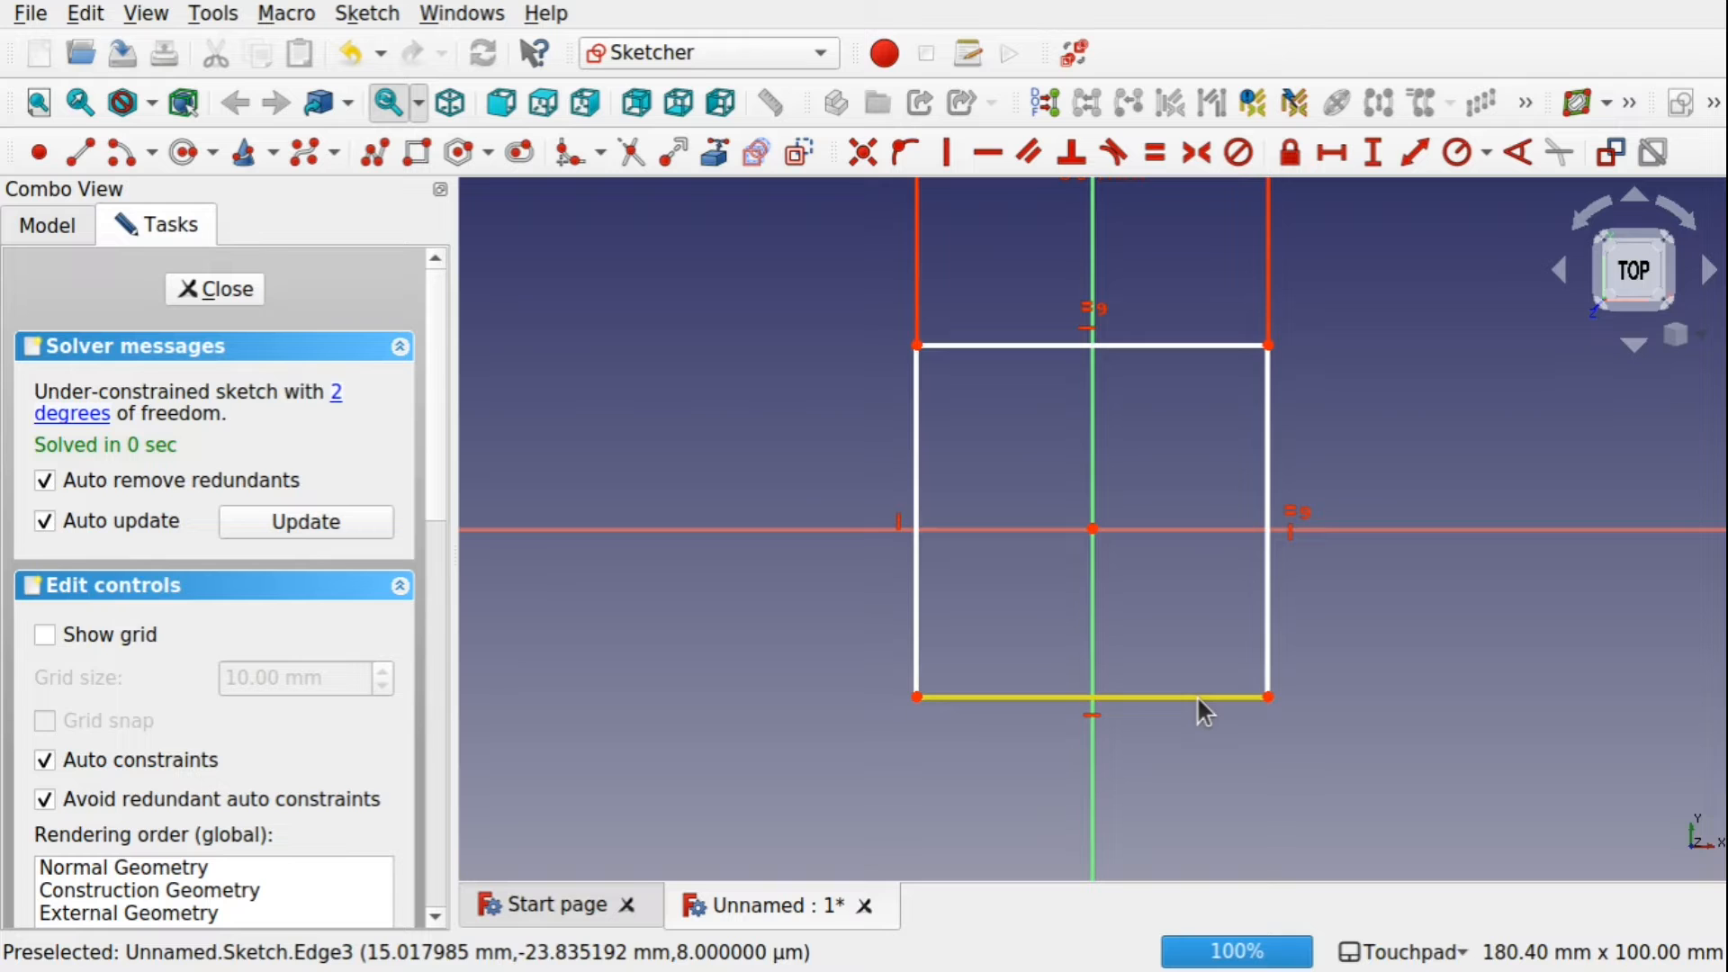
Make the square's lower left and upper right corners symmetric about the origin, and close the sketch.
{"action": "mouse_move", "coordinate": [1270, 697]}
{"action": "left_mouse_down"}
{"action": "mouse_move", "coordinate": [1222, 678]}
{"action": "mouse_move", "coordinate": [1260, 694]}
{"action": "left_mouse_up"}
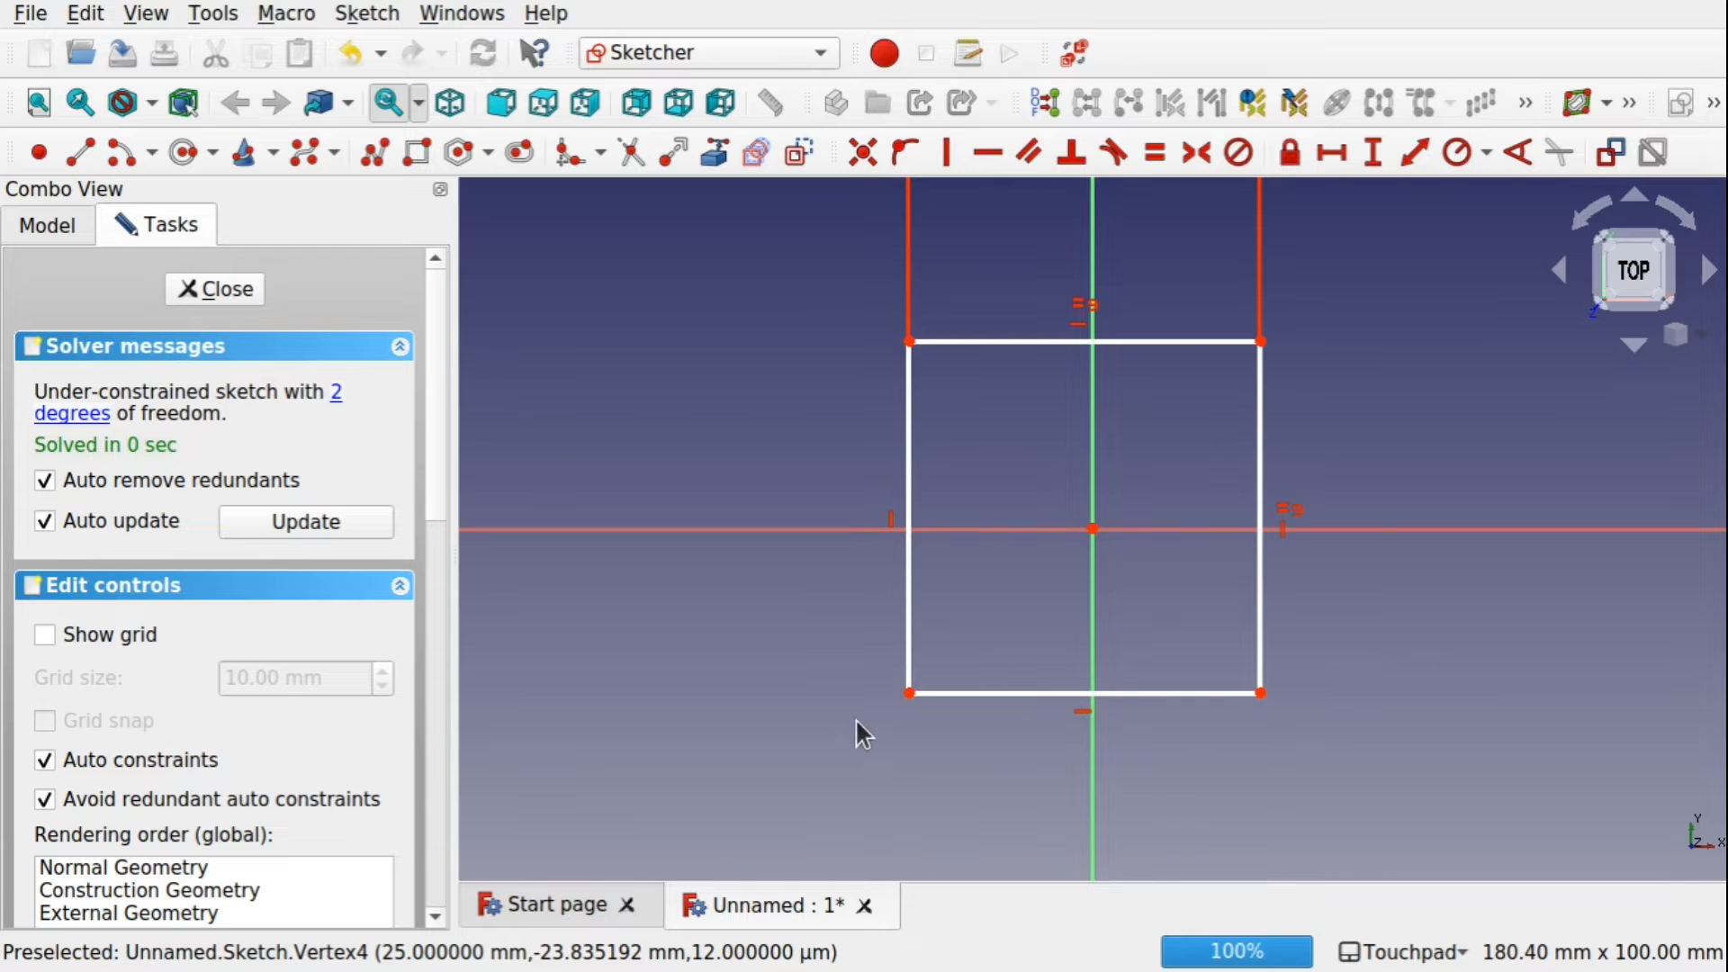
{"action": "left_click", "coordinate": [910, 694]}
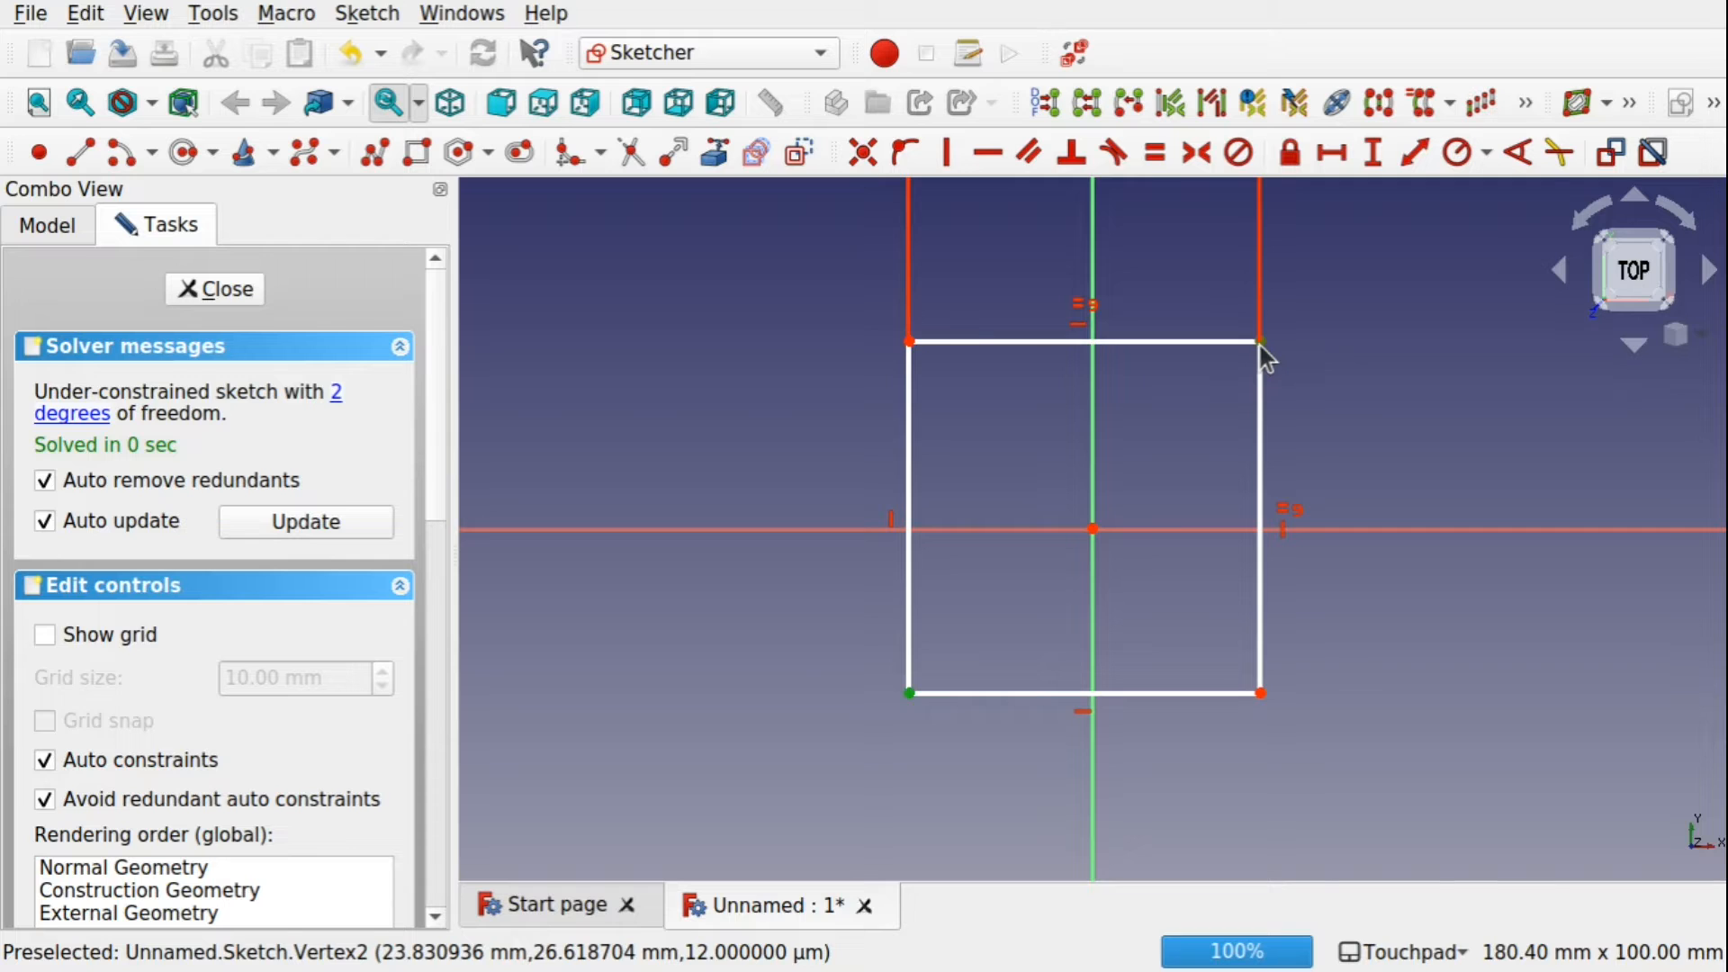
{"action": "left_click", "coordinate": [1092, 528]}
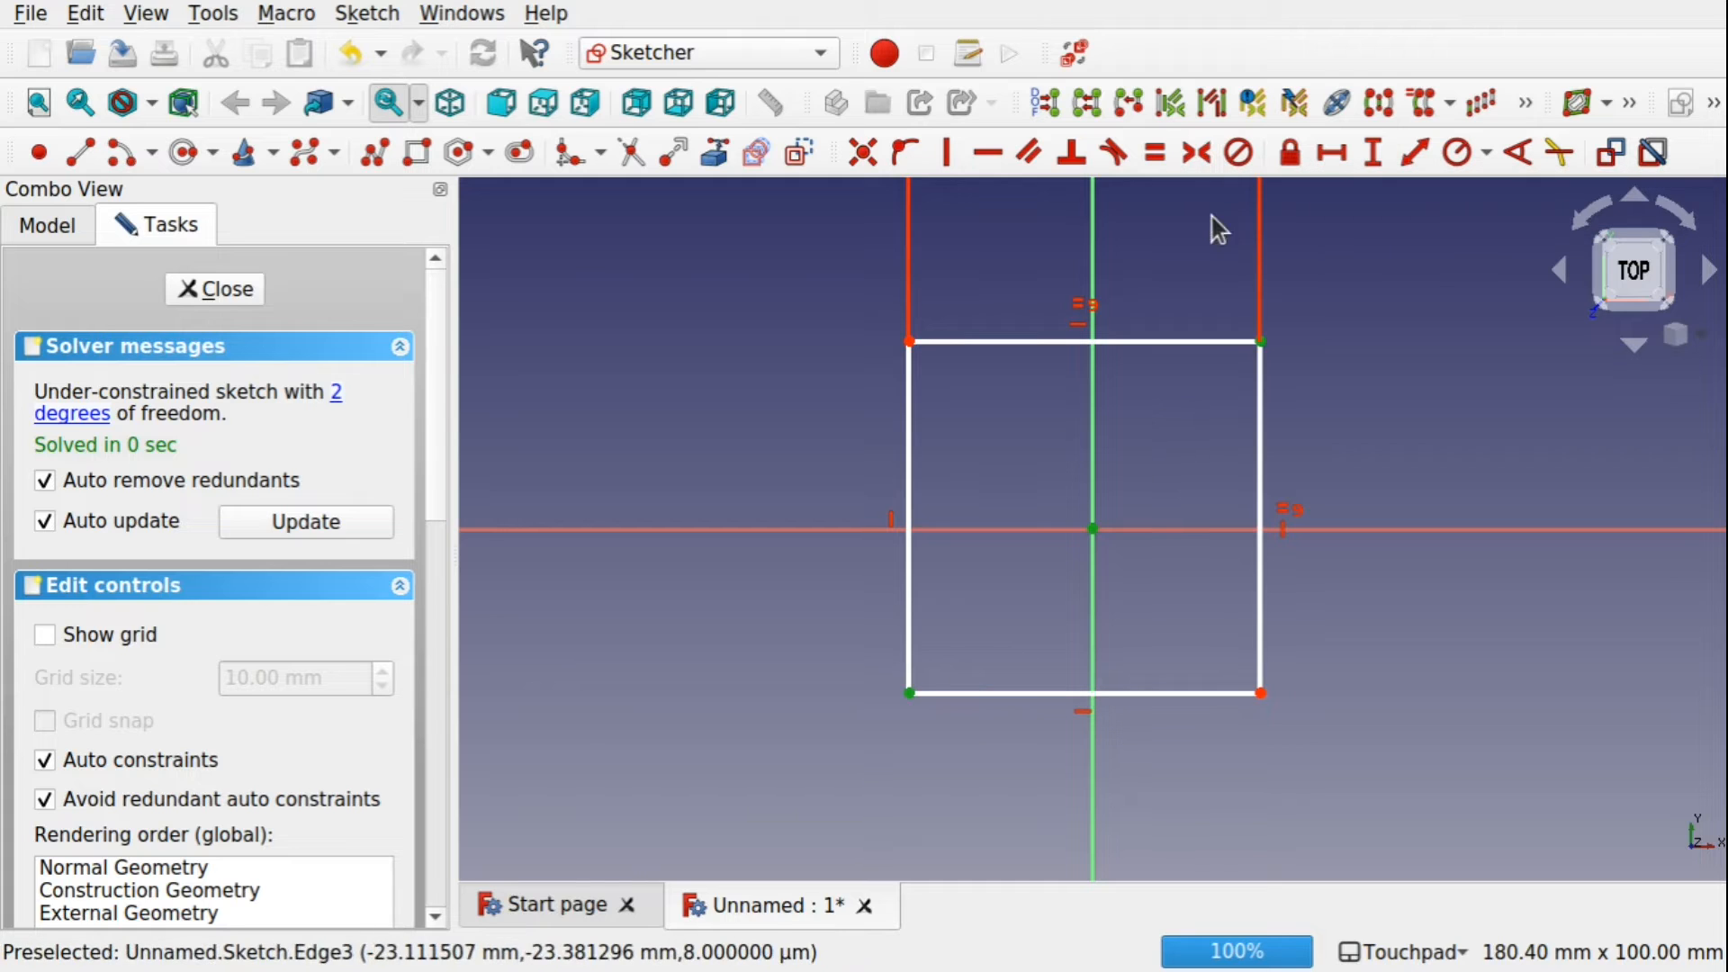
{"action": "left_click", "coordinate": [1197, 153]}
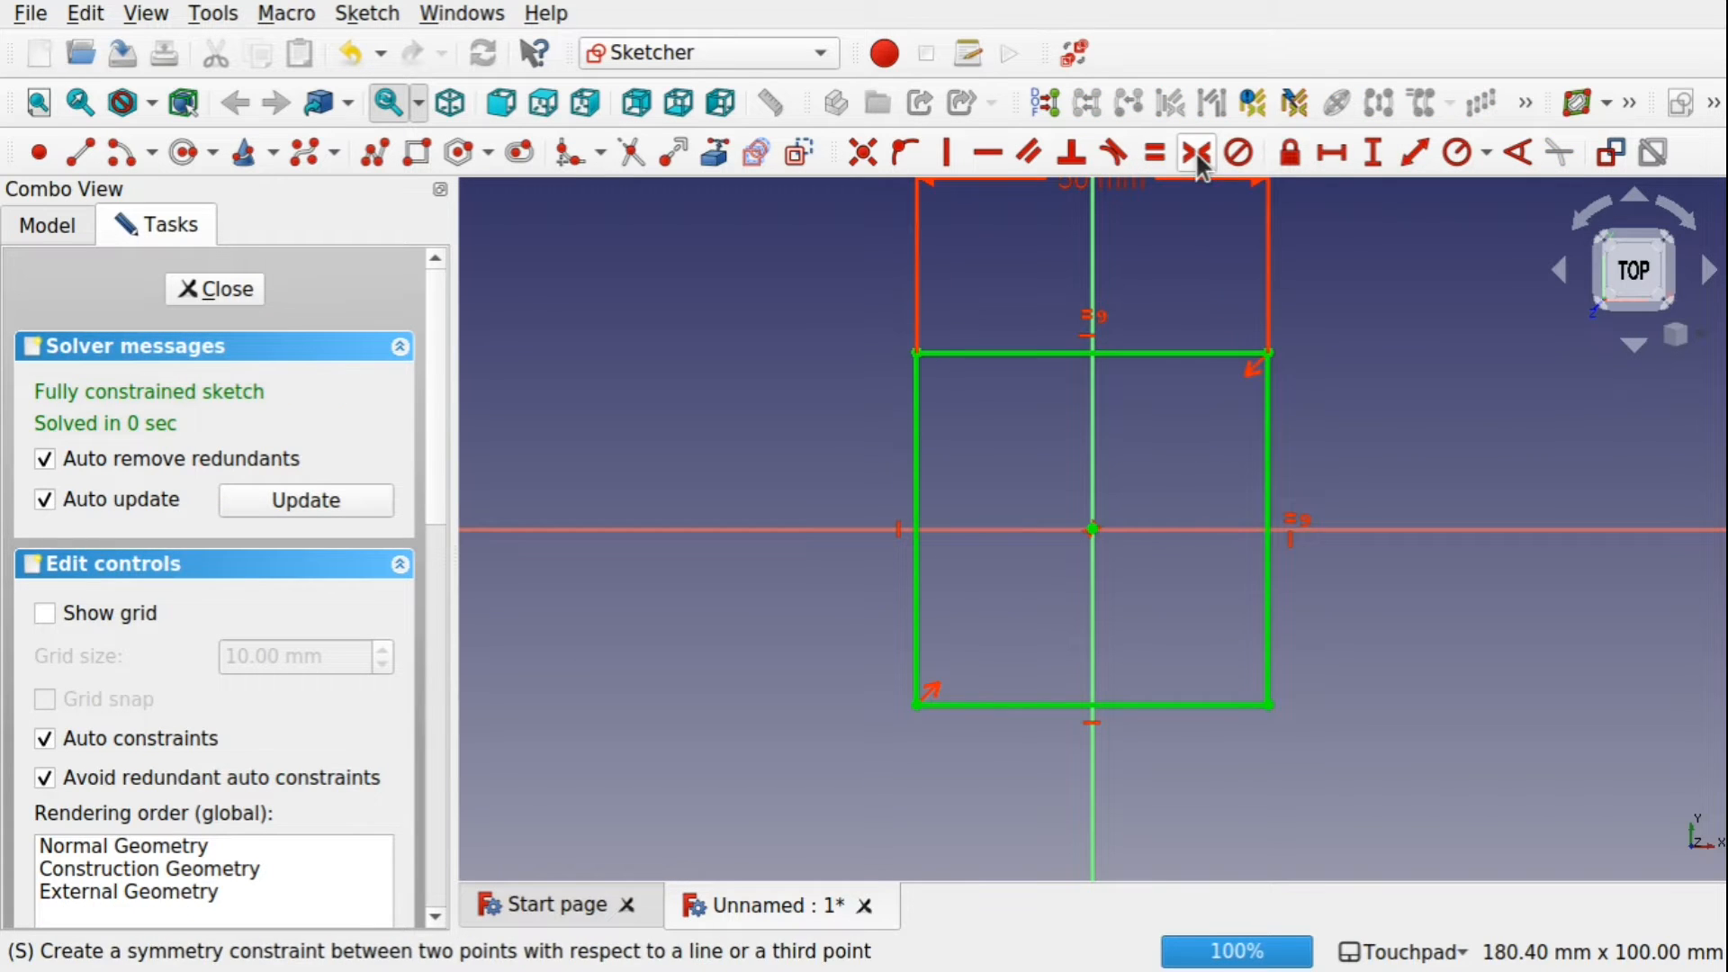
{"action": "left_click", "coordinate": [225, 289]}
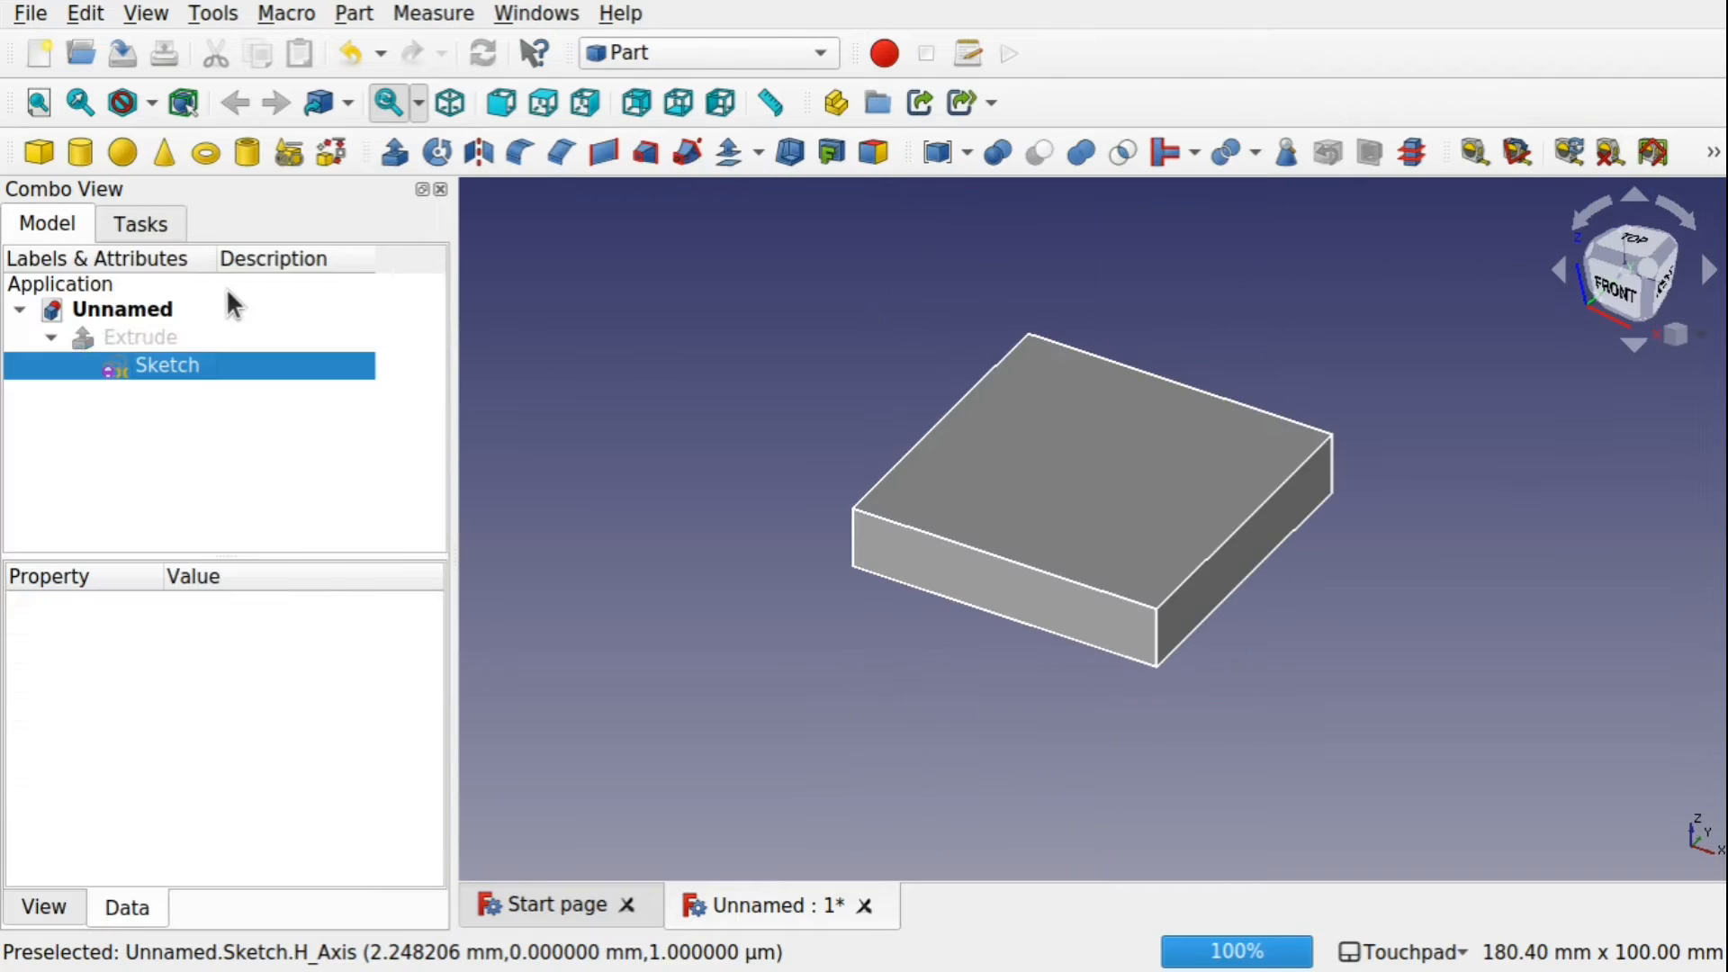
Check where the extruded block's transform manipulator sits when viewed from the side, and leave transform mode.
{"action": "left_click", "coordinate": [113, 335]}
{"action": "right_click", "coordinate": [110, 329]}
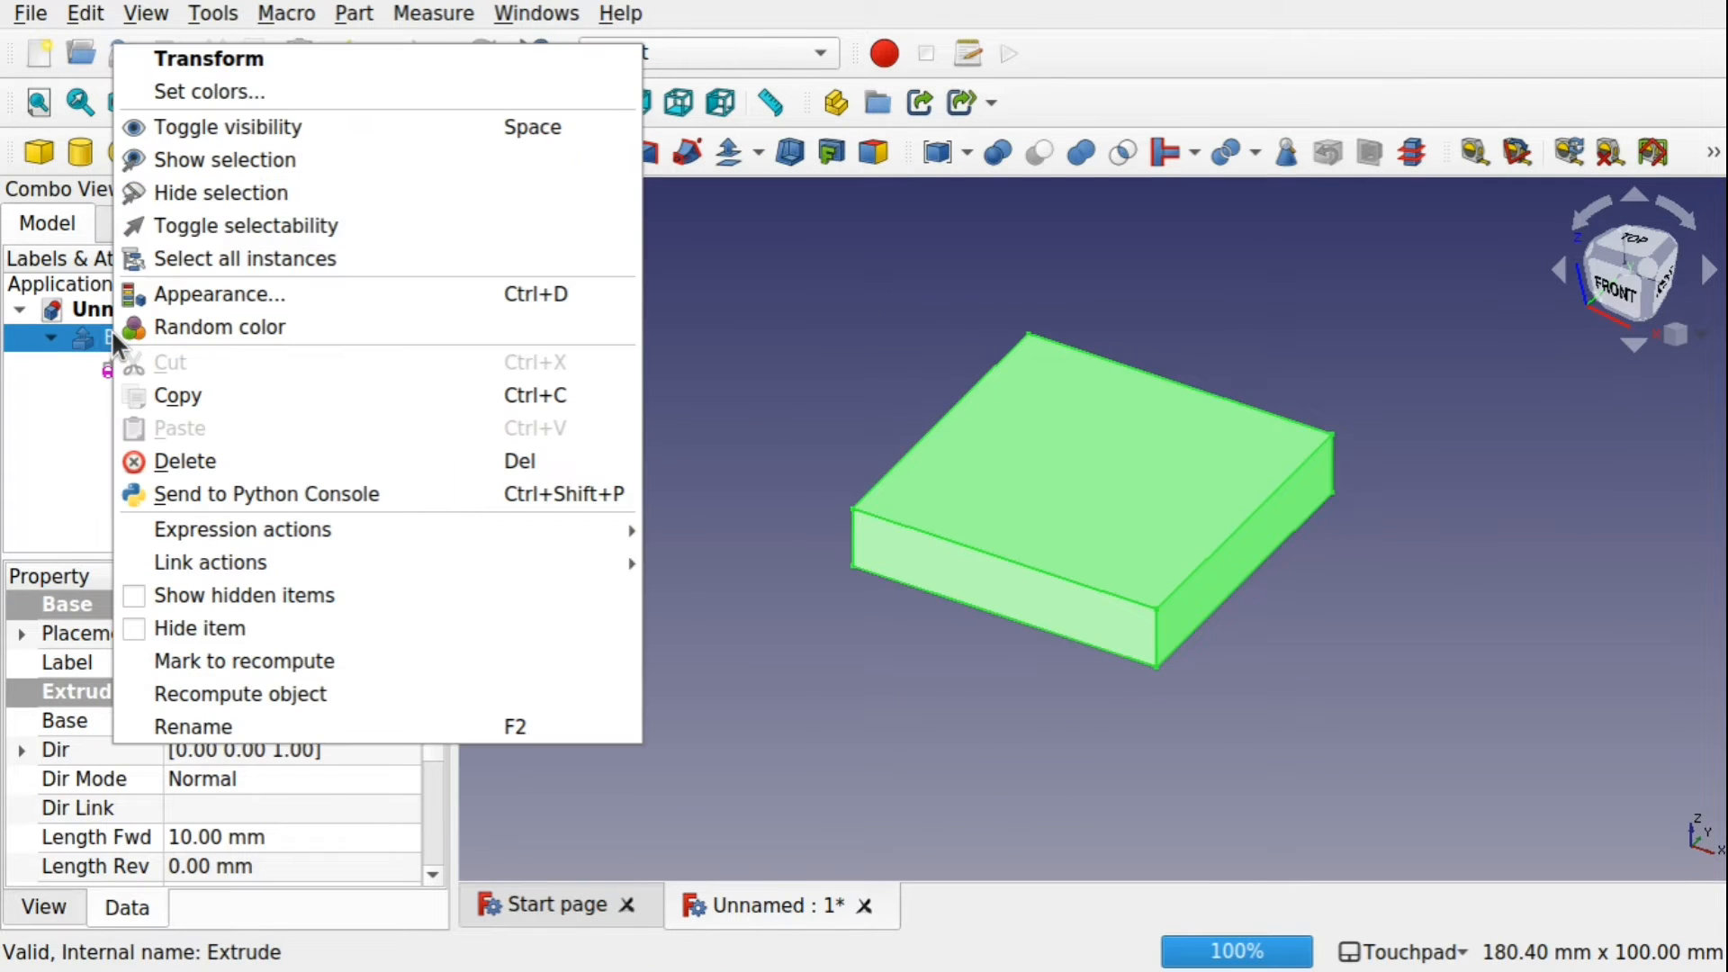
{"action": "left_click", "coordinate": [267, 67]}
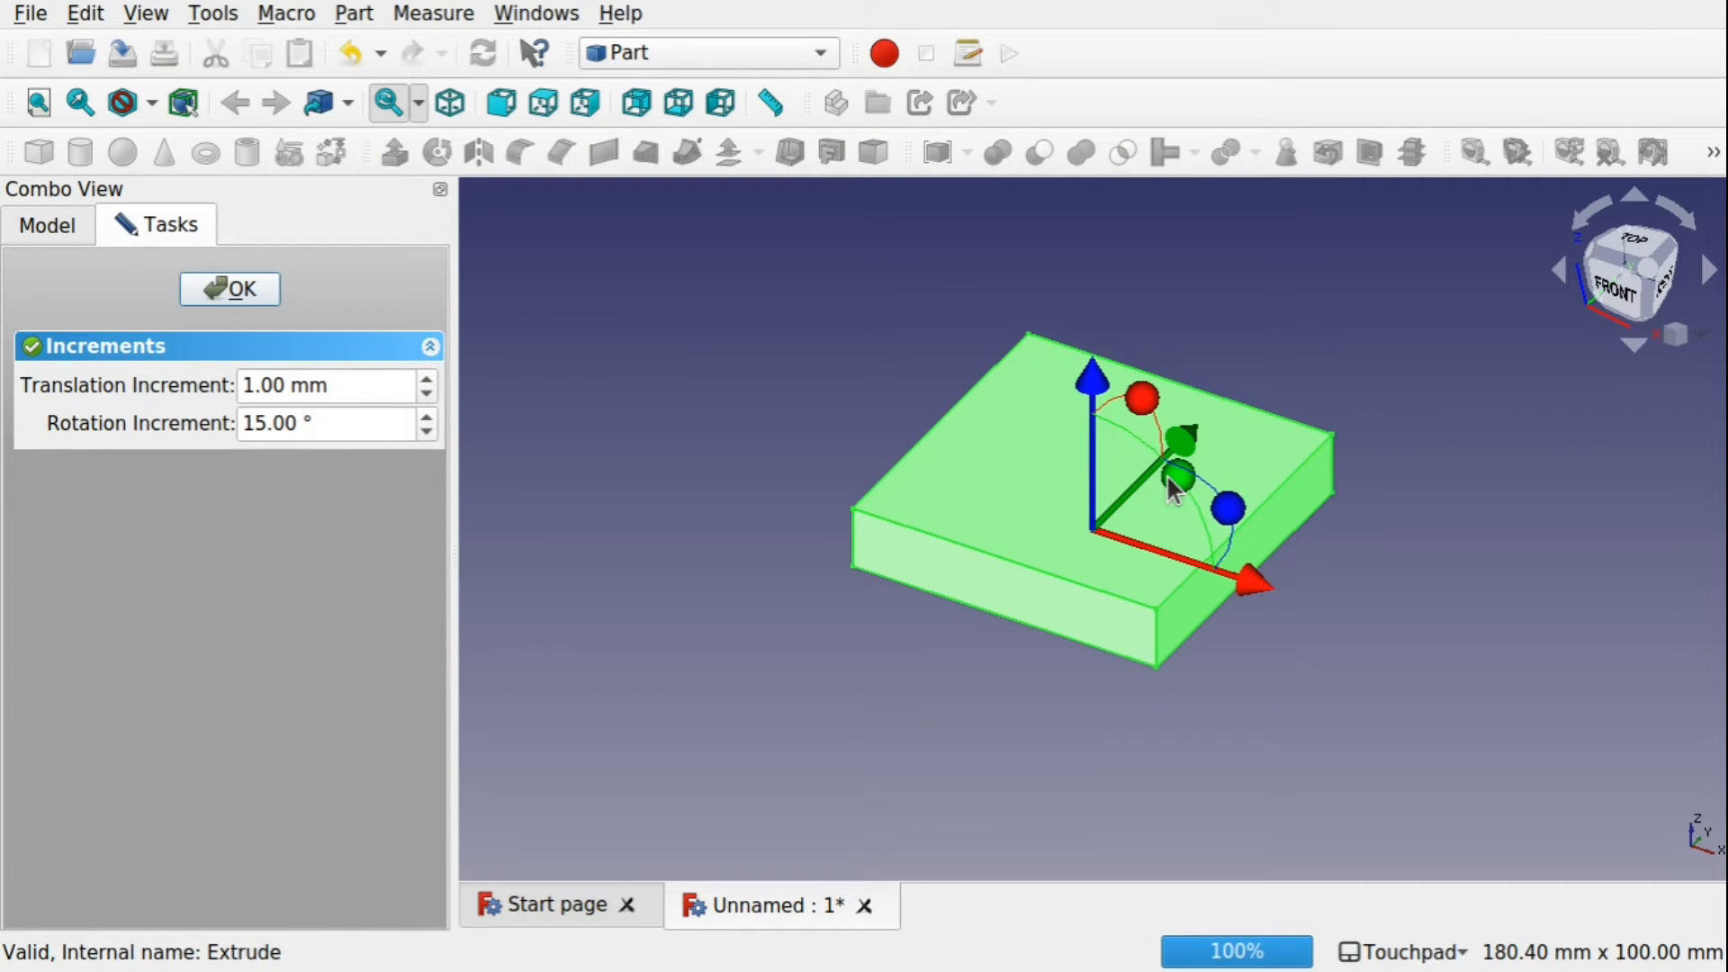
{"action": "mouse_move", "coordinate": [1138, 490]}
{"action": "left_mouse_down", "text": "alt"}
{"action": "mouse_move", "coordinate": [1238, 399]}
{"action": "mouse_move", "coordinate": [1261, 417]}
{"action": "mouse_move", "coordinate": [1248, 455]}
{"action": "mouse_move", "coordinate": [1142, 515]}
{"action": "mouse_move", "coordinate": [1114, 504]}
{"action": "left_mouse_up", "text": "alt"}
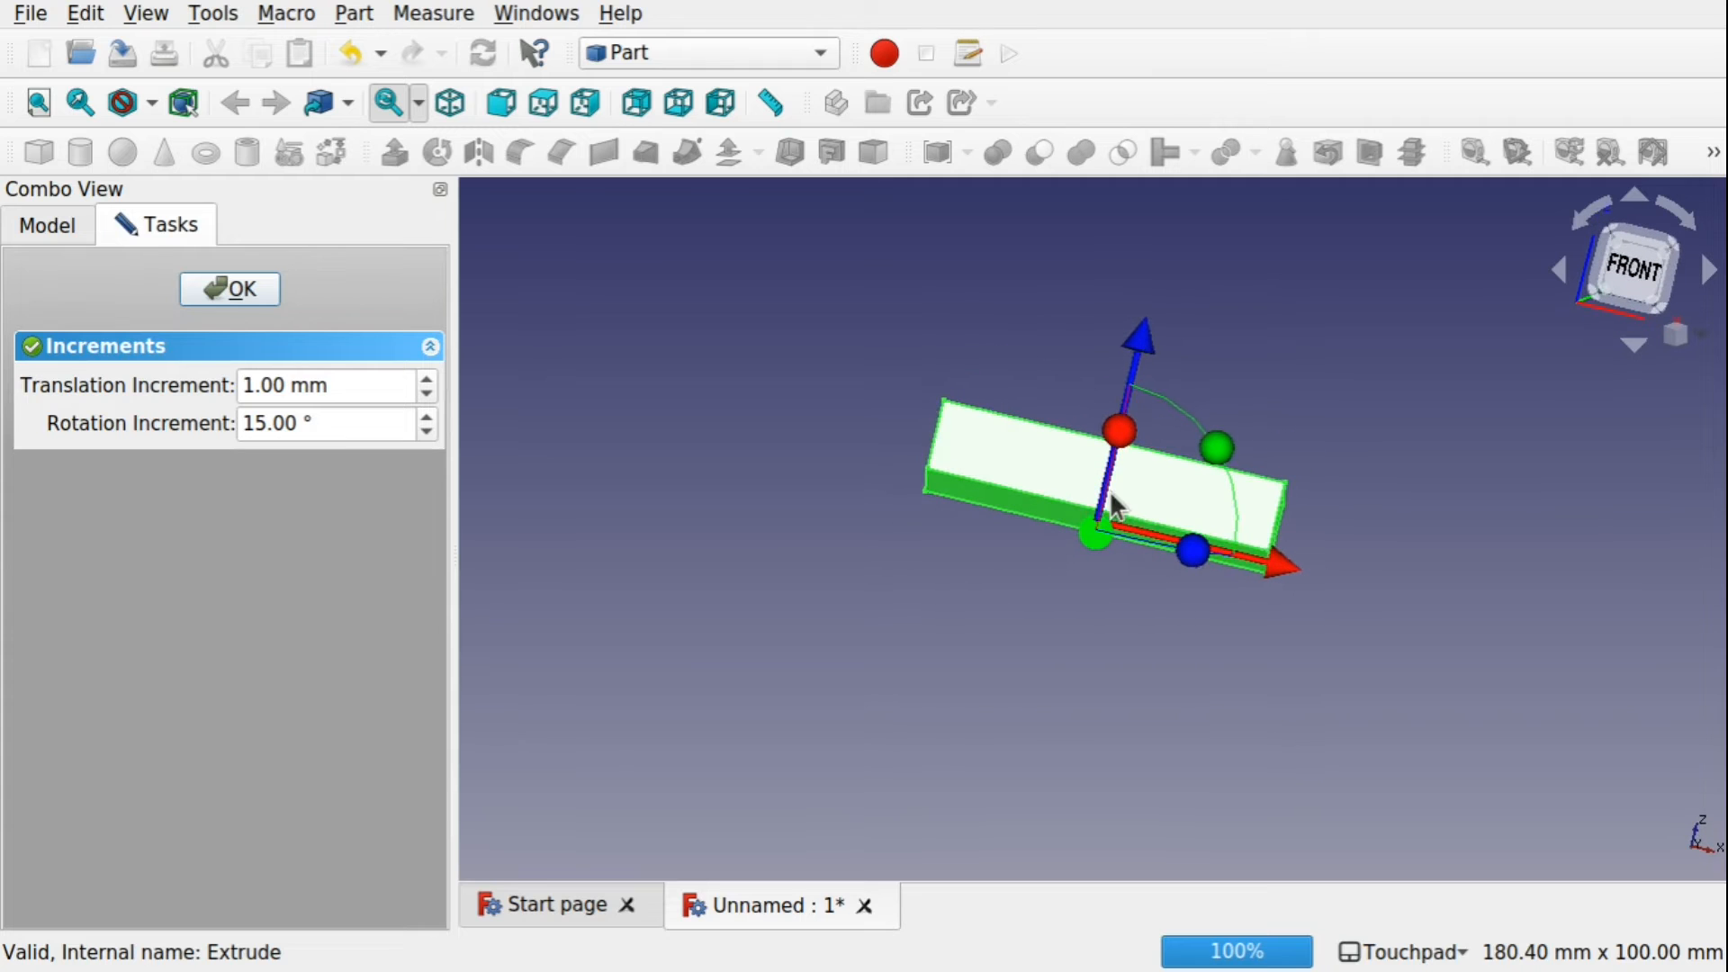
{"action": "left_click", "coordinate": [216, 292]}
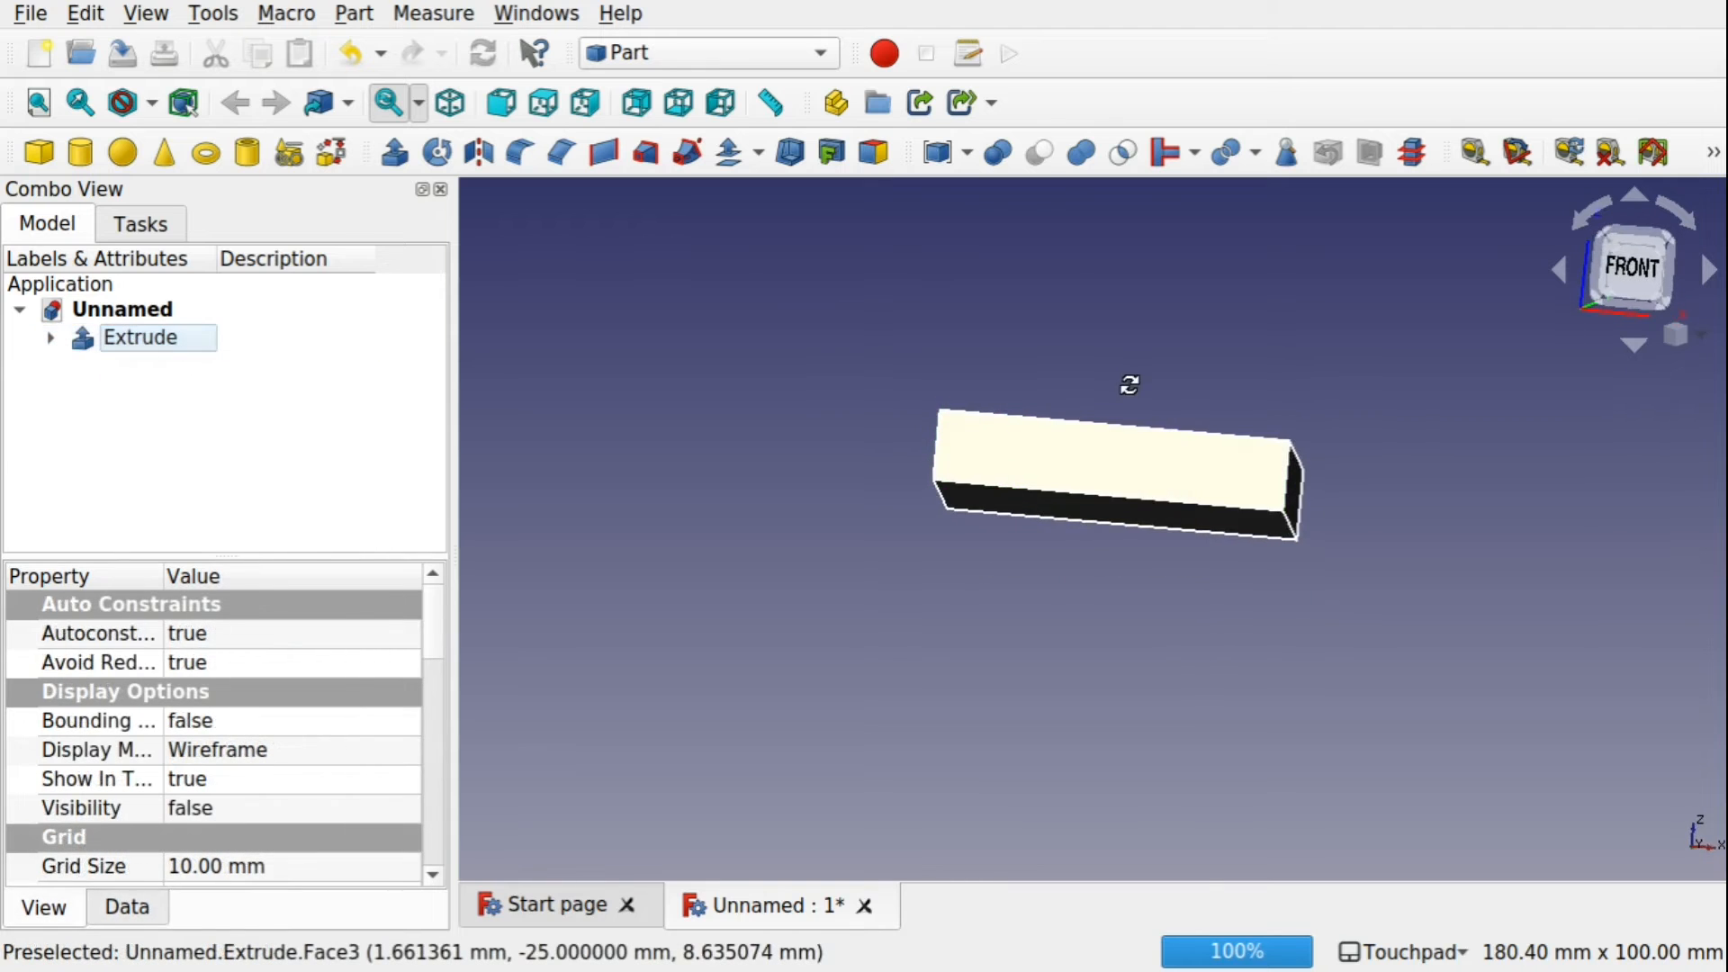
{"action": "left_click_drag", "start_coordinate": [1131, 382], "coordinate": [1152, 423], "text": "alt"}
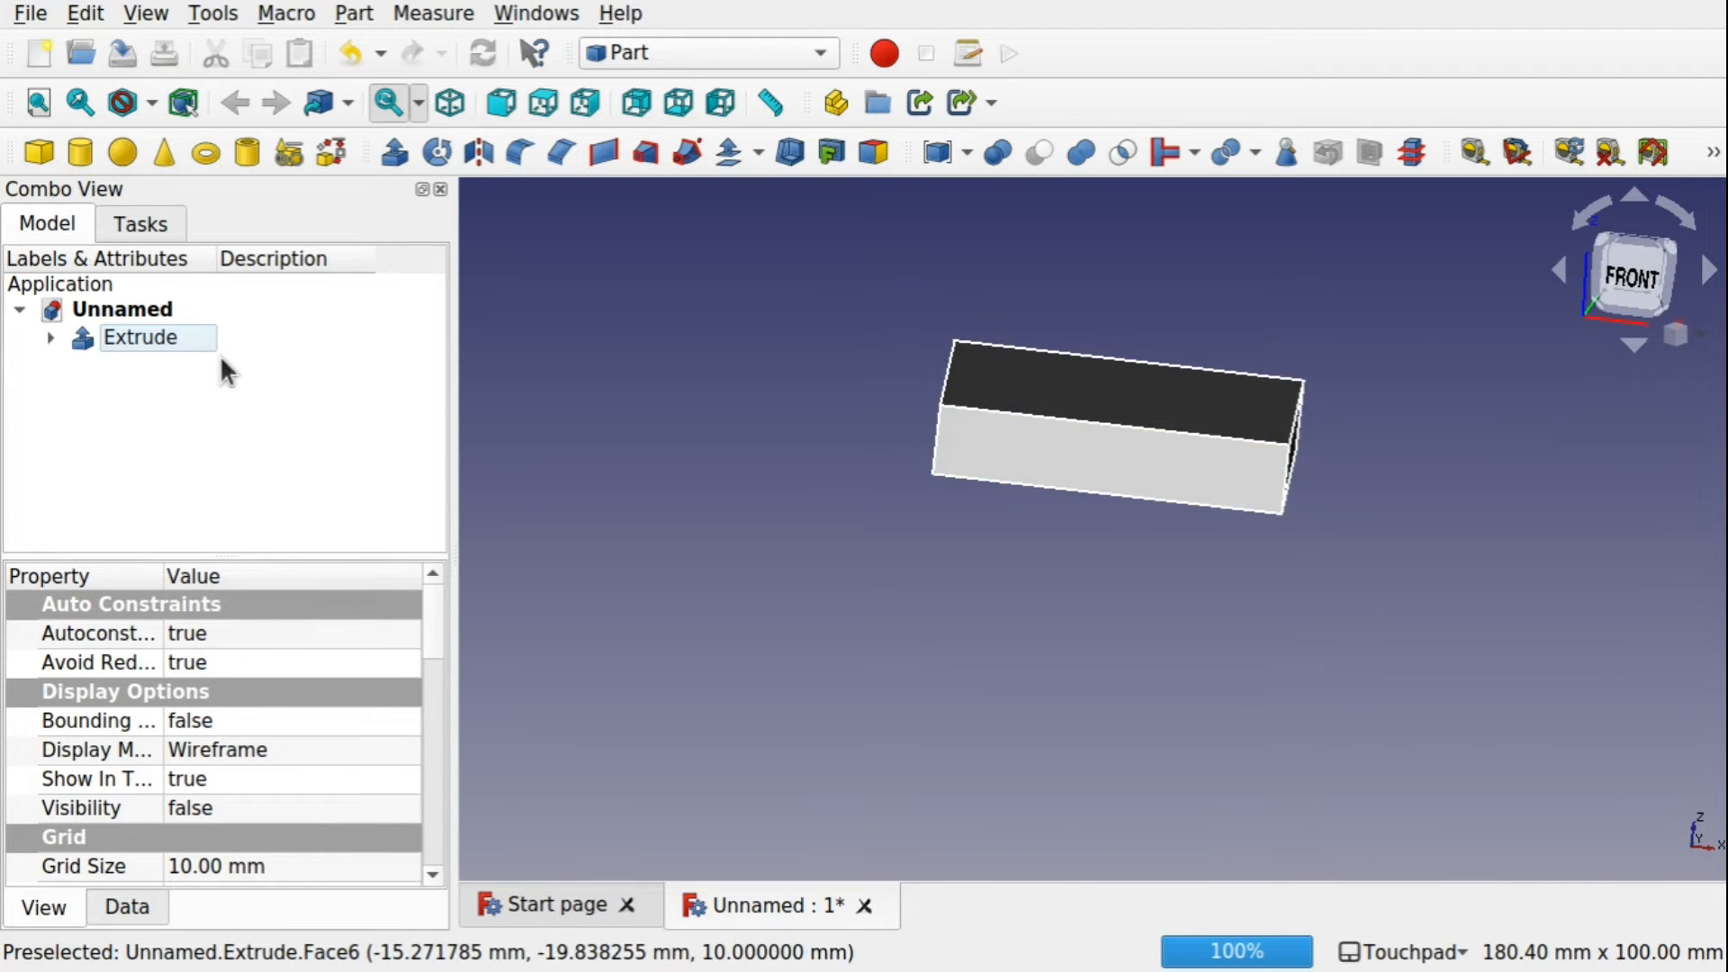
Delete the extrusion and extrude the sketch again 10 mm along its normal with the symmetric option enabled.
{"action": "left_click", "coordinate": [154, 342]}
{"action": "key", "text": "Delete"}
{"action": "left_click", "coordinate": [134, 330]}
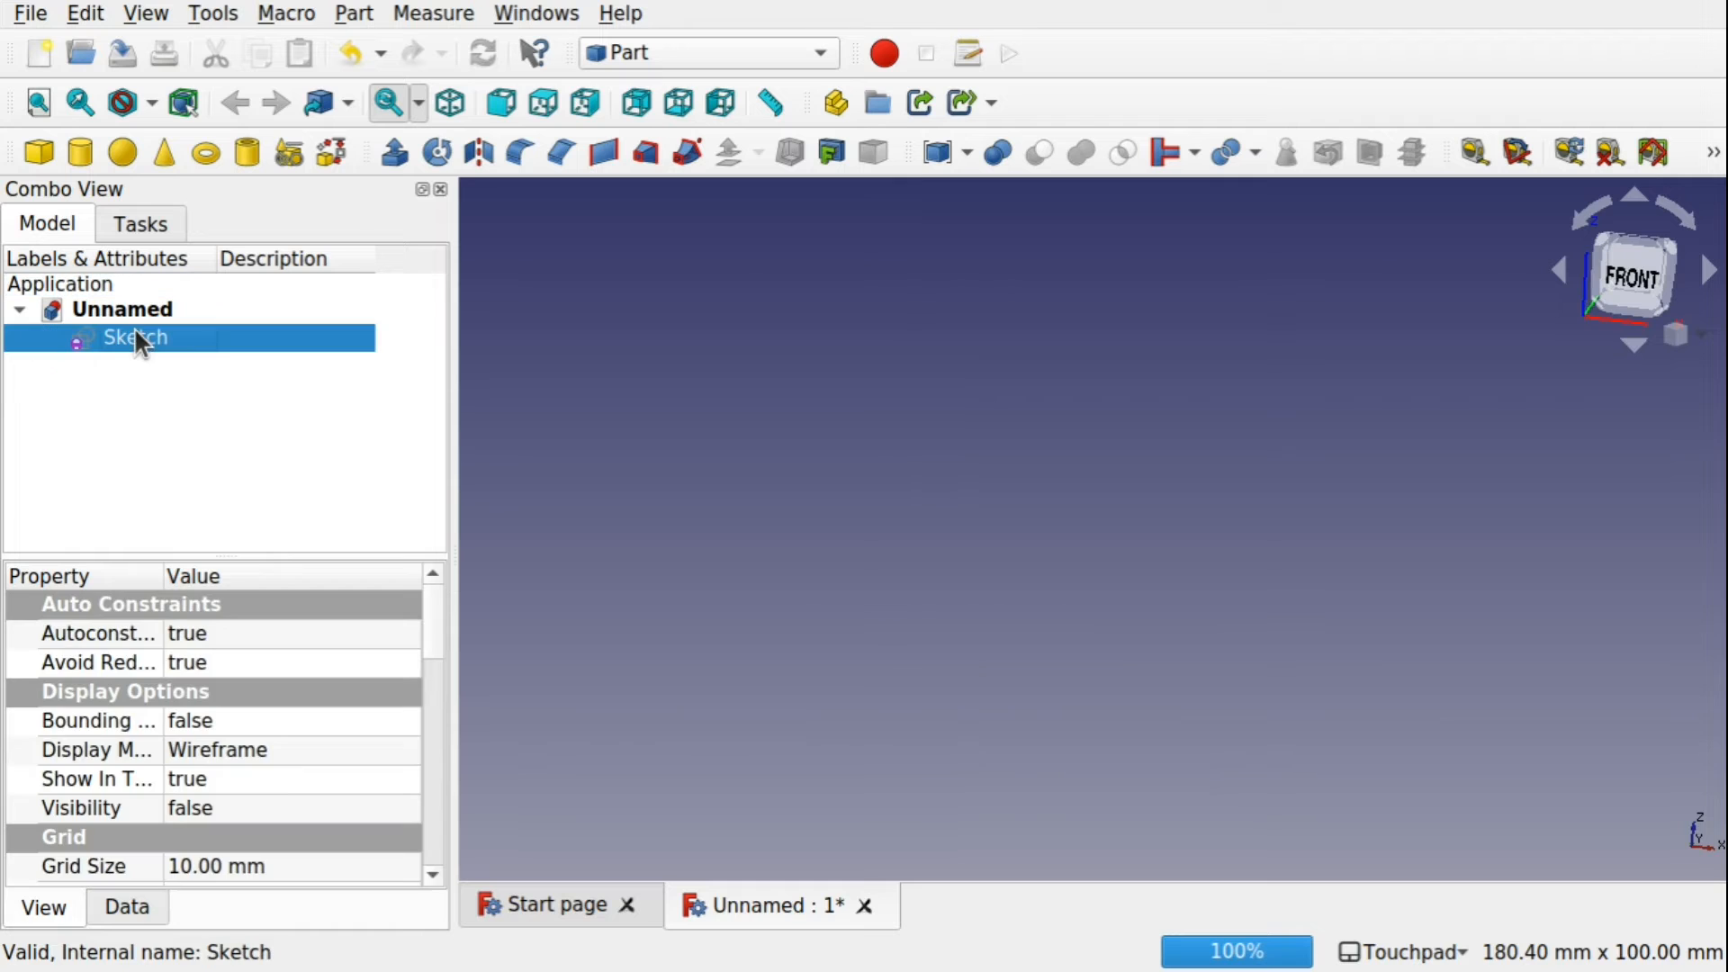
{"action": "left_click", "coordinate": [394, 152]}
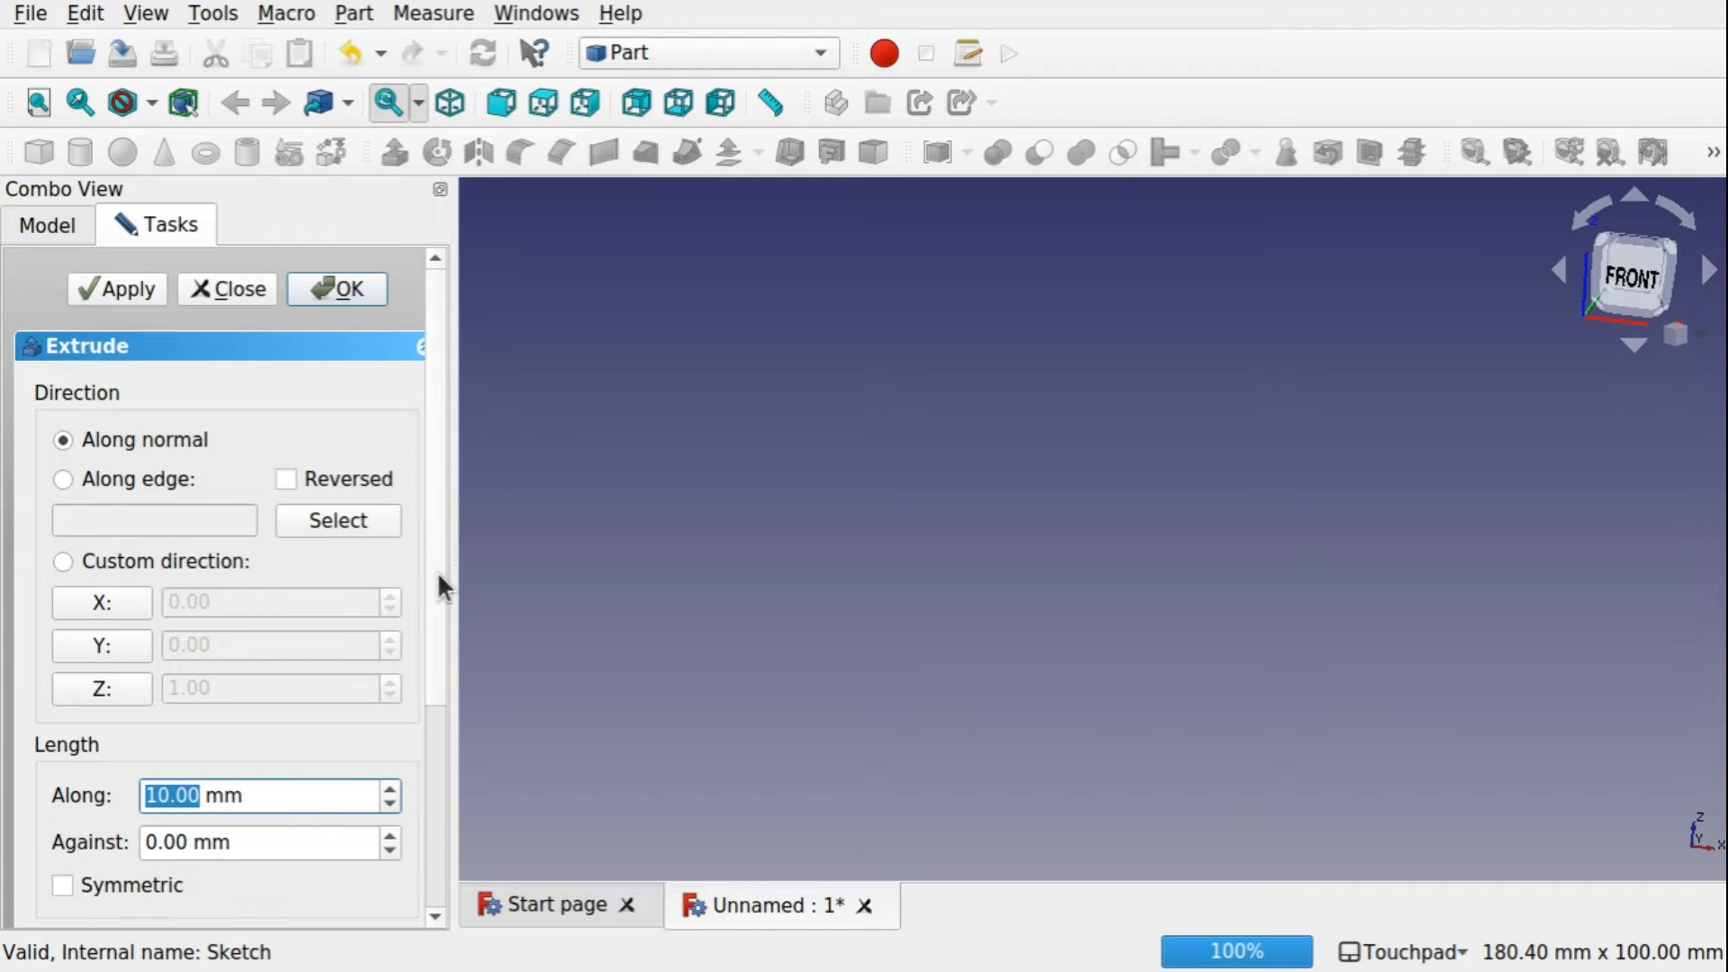
{"action": "left_click_drag", "start_coordinate": [439, 576], "coordinate": [439, 727]}
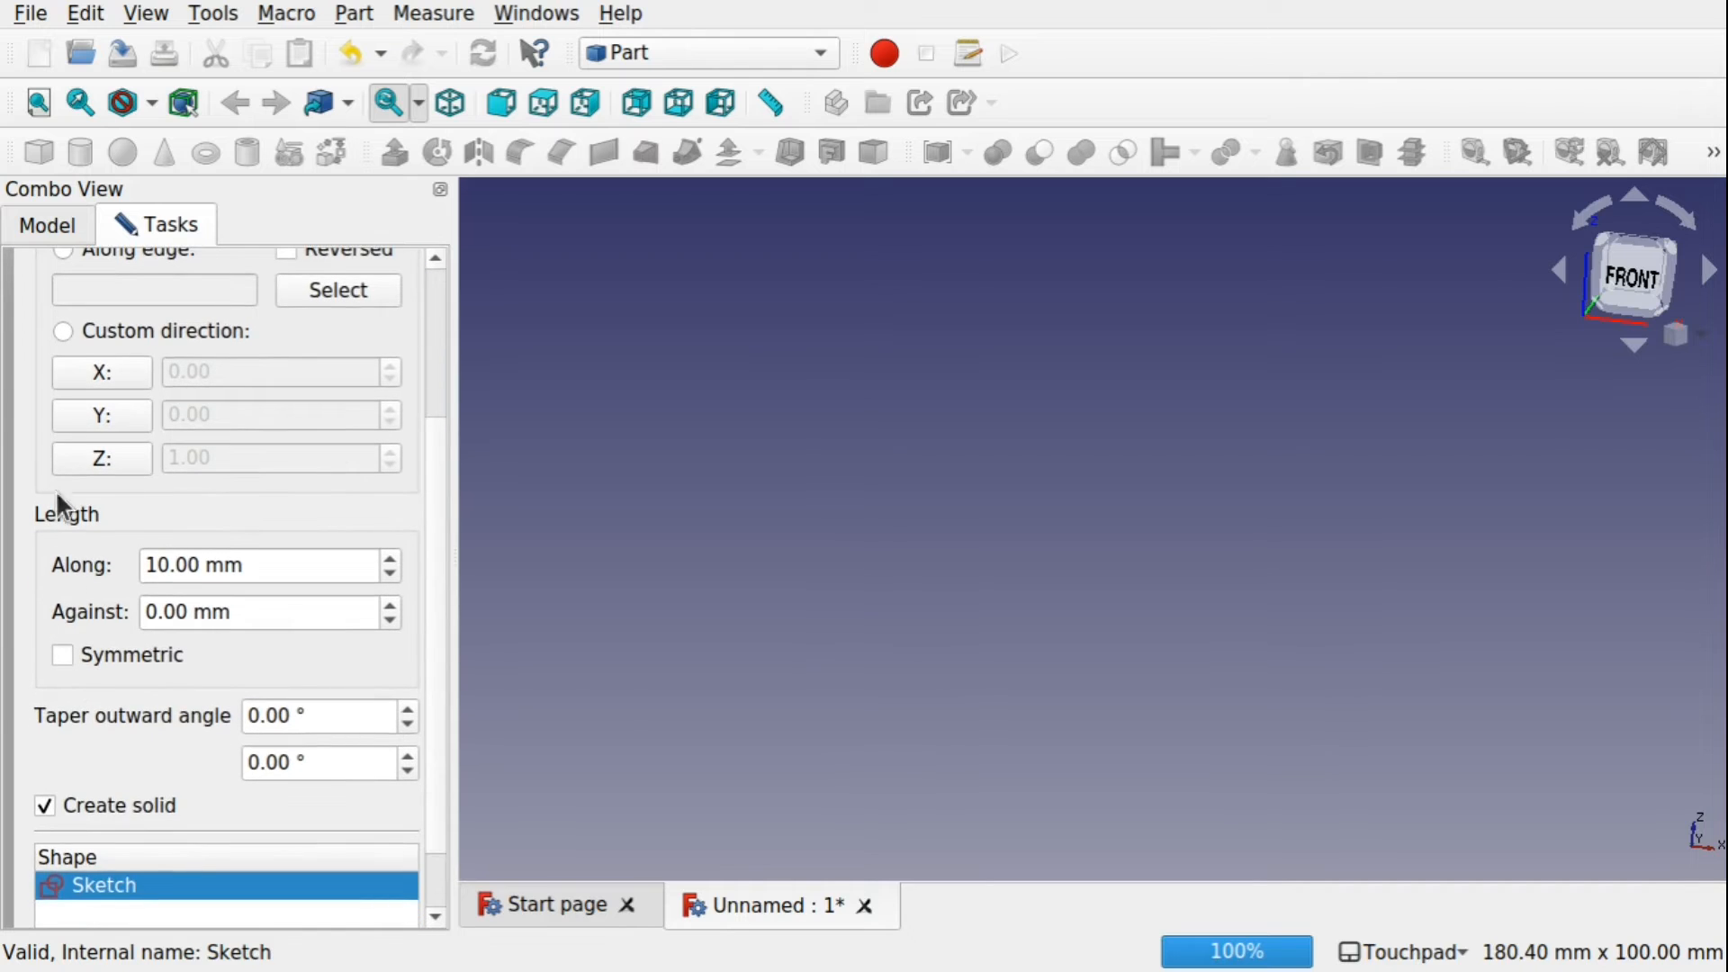
{"action": "left_click", "coordinate": [62, 654]}
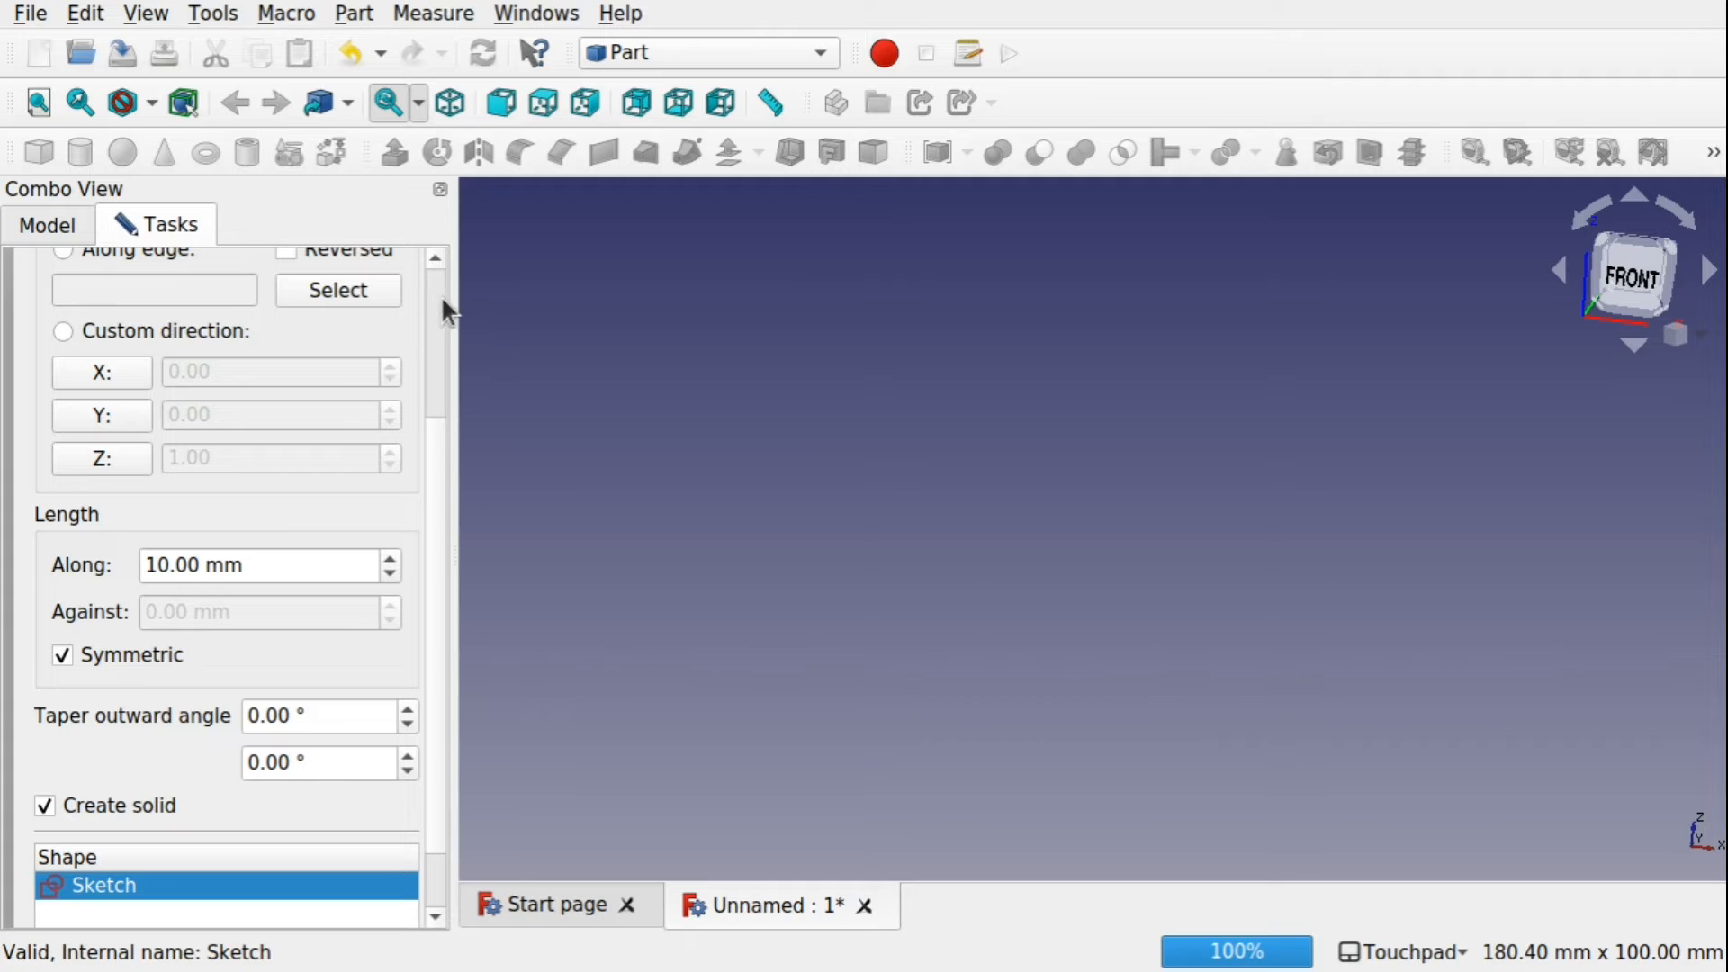
{"action": "scroll", "coordinate": [450, 311], "scroll_direction": "up", "scroll_amount": 3}
{"action": "left_click", "coordinate": [351, 286]}
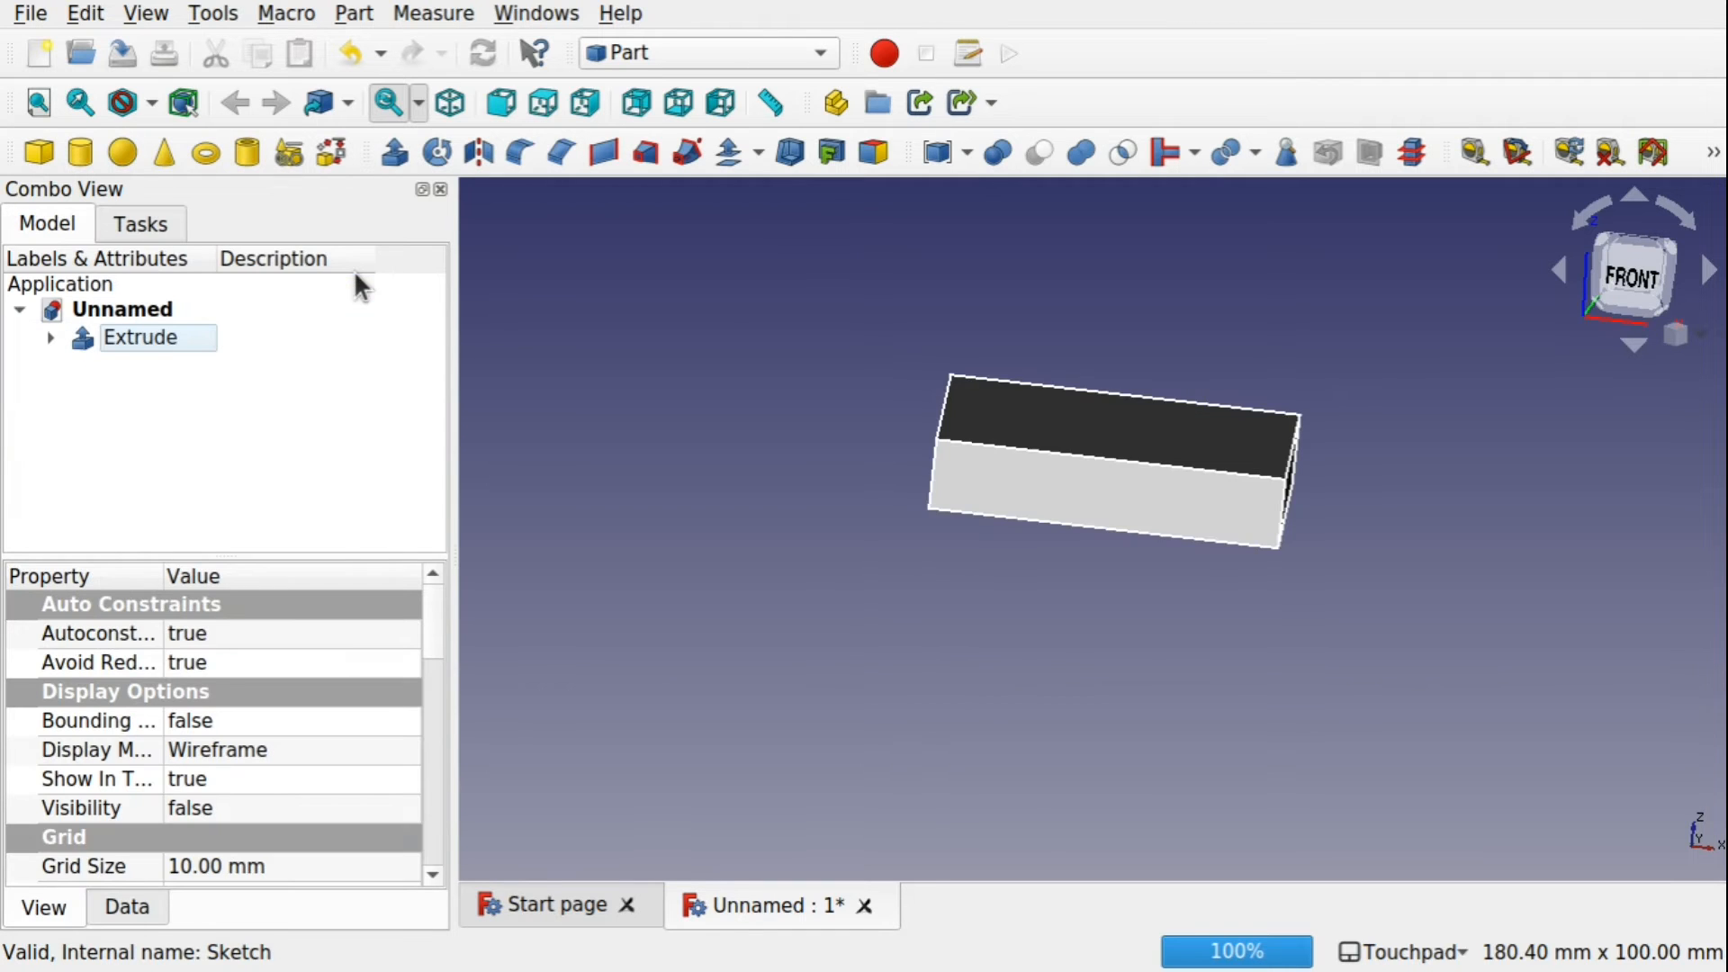
Examine the symmetric block's transform manipulator from the left view and at an angle, and leave transform mode.
{"action": "left_click_drag", "start_coordinate": [1106, 304], "coordinate": [1072, 320], "text": "shift"}
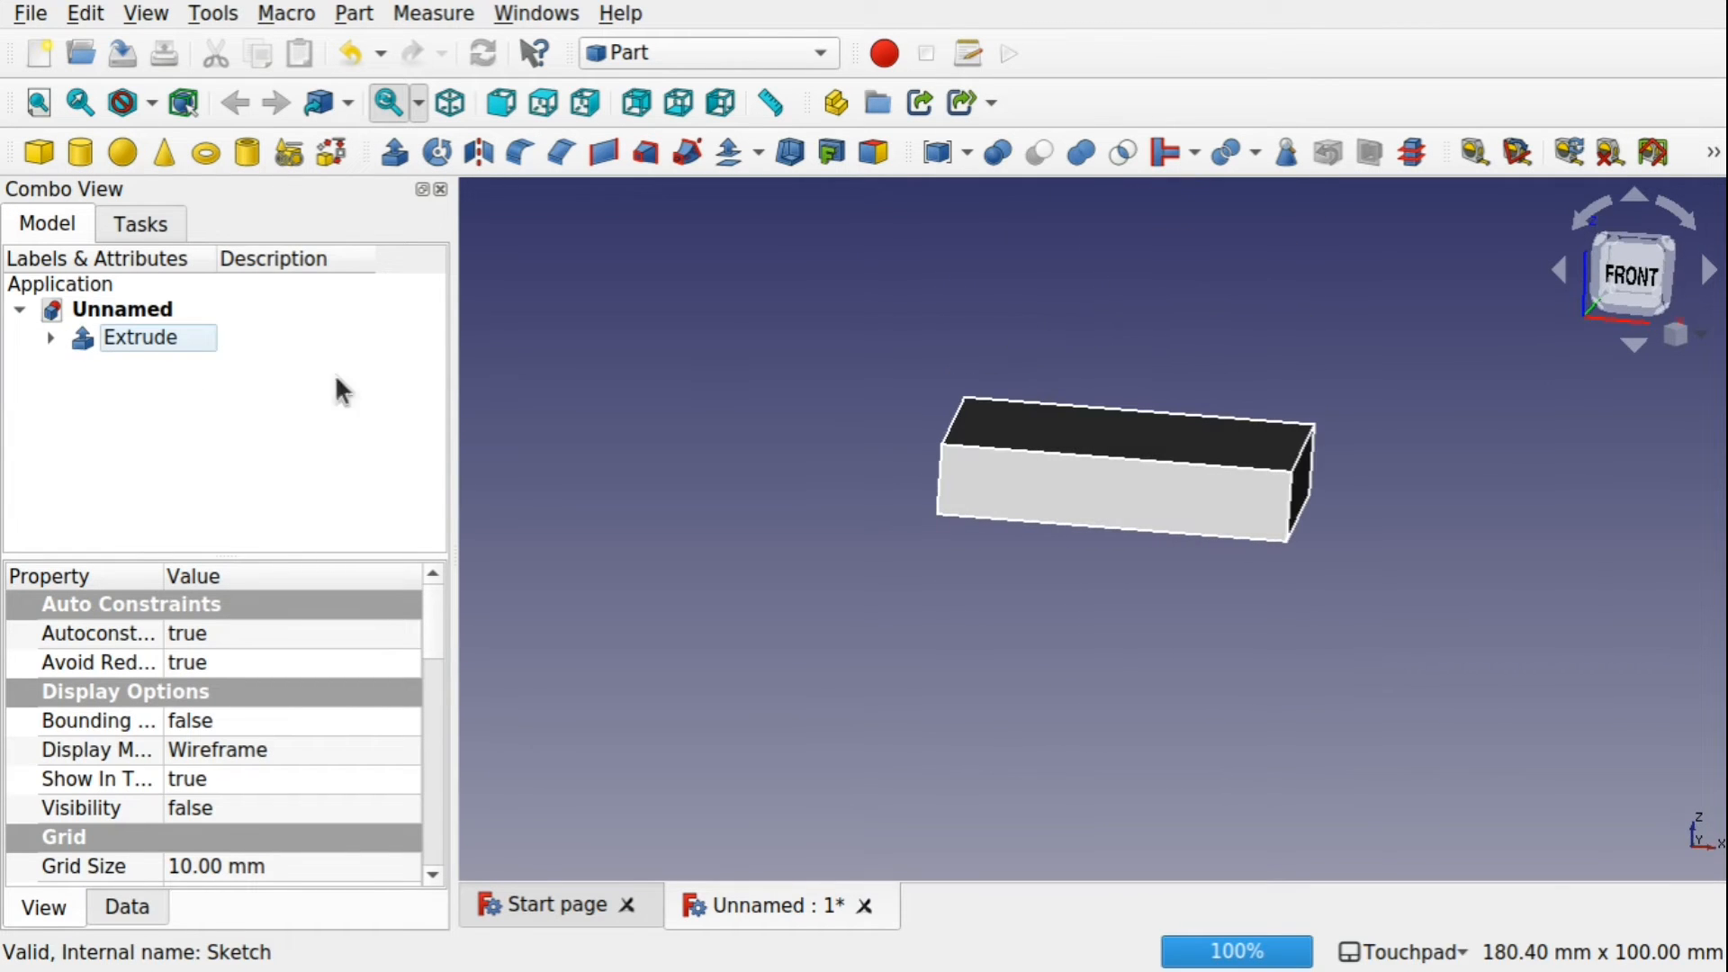
{"action": "left_click", "coordinate": [108, 299]}
{"action": "right_click", "coordinate": [108, 300]}
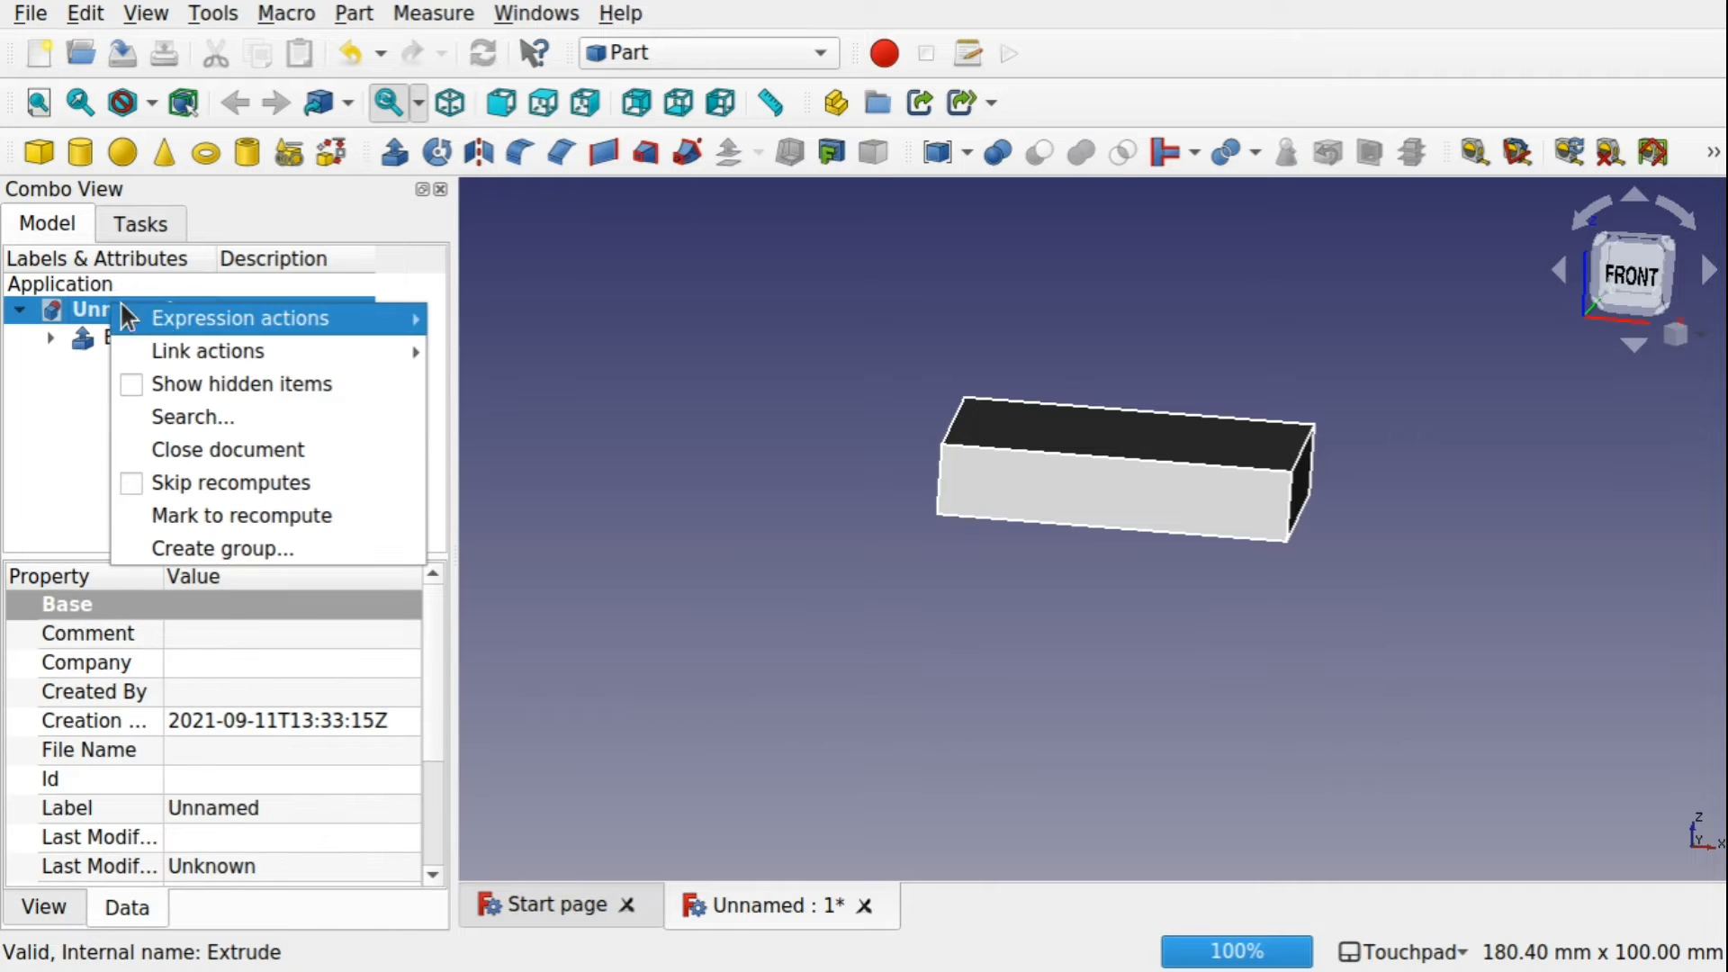
{"action": "mouse_move", "coordinate": [247, 327]}
{"action": "left_click", "coordinate": [30, 371]}
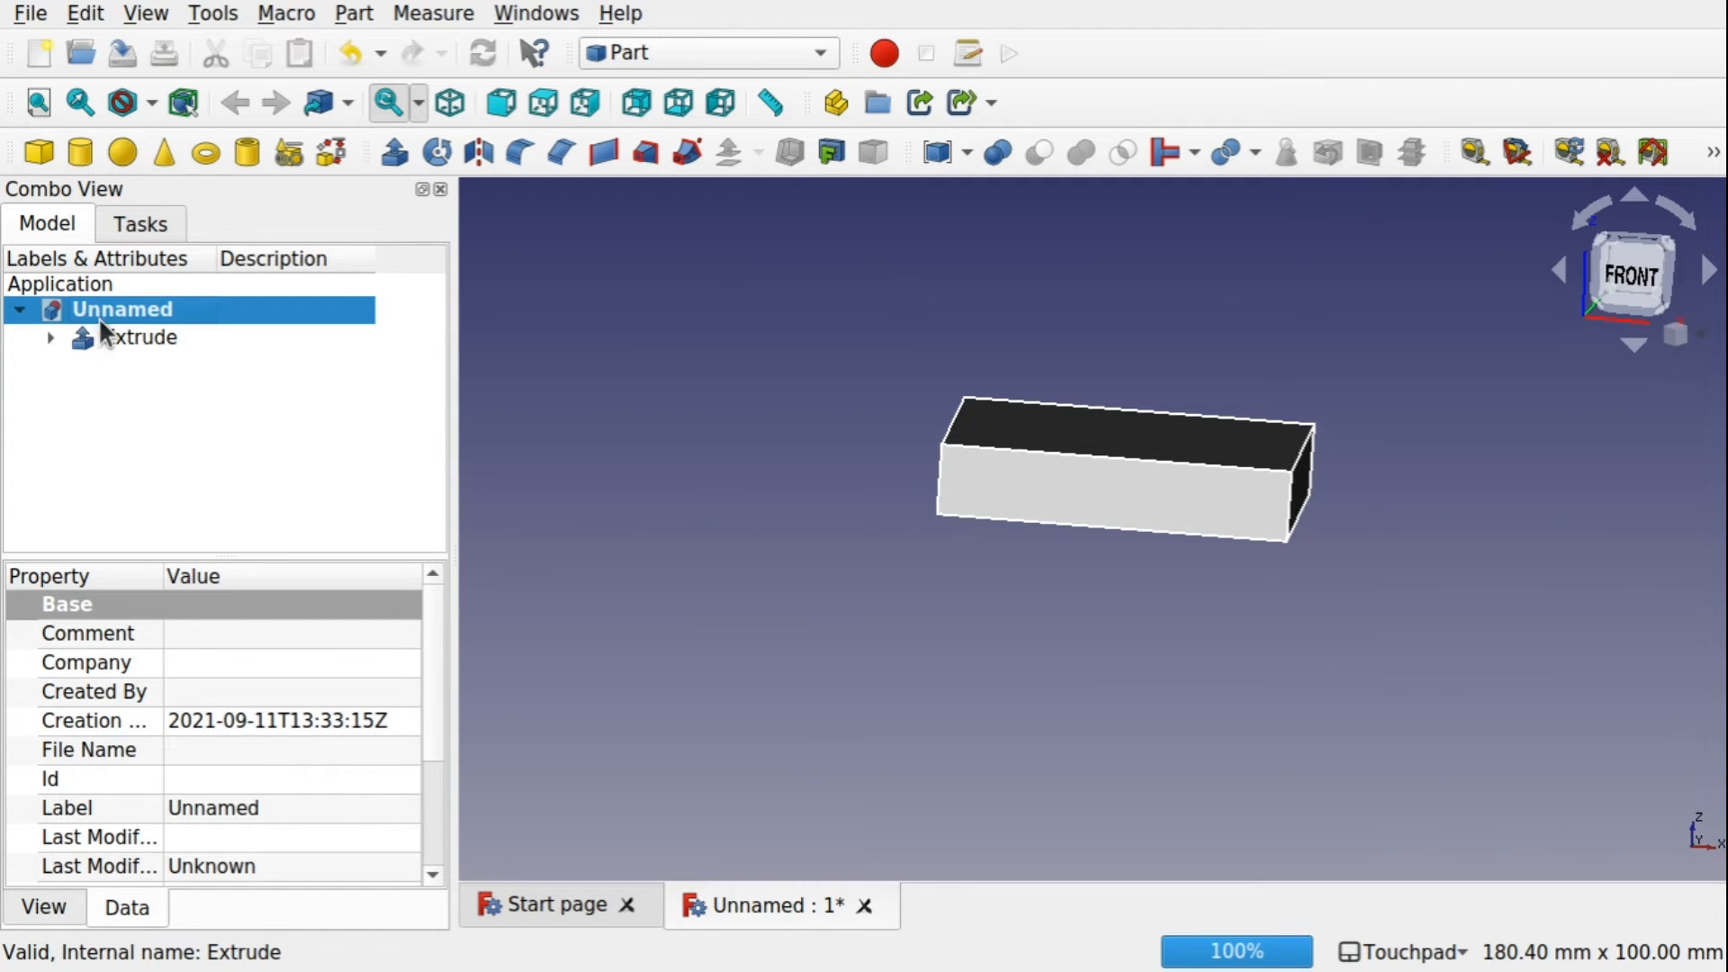
{"action": "left_click", "coordinate": [126, 338]}
{"action": "right_click", "coordinate": [126, 340]}
{"action": "left_click", "coordinate": [234, 58]}
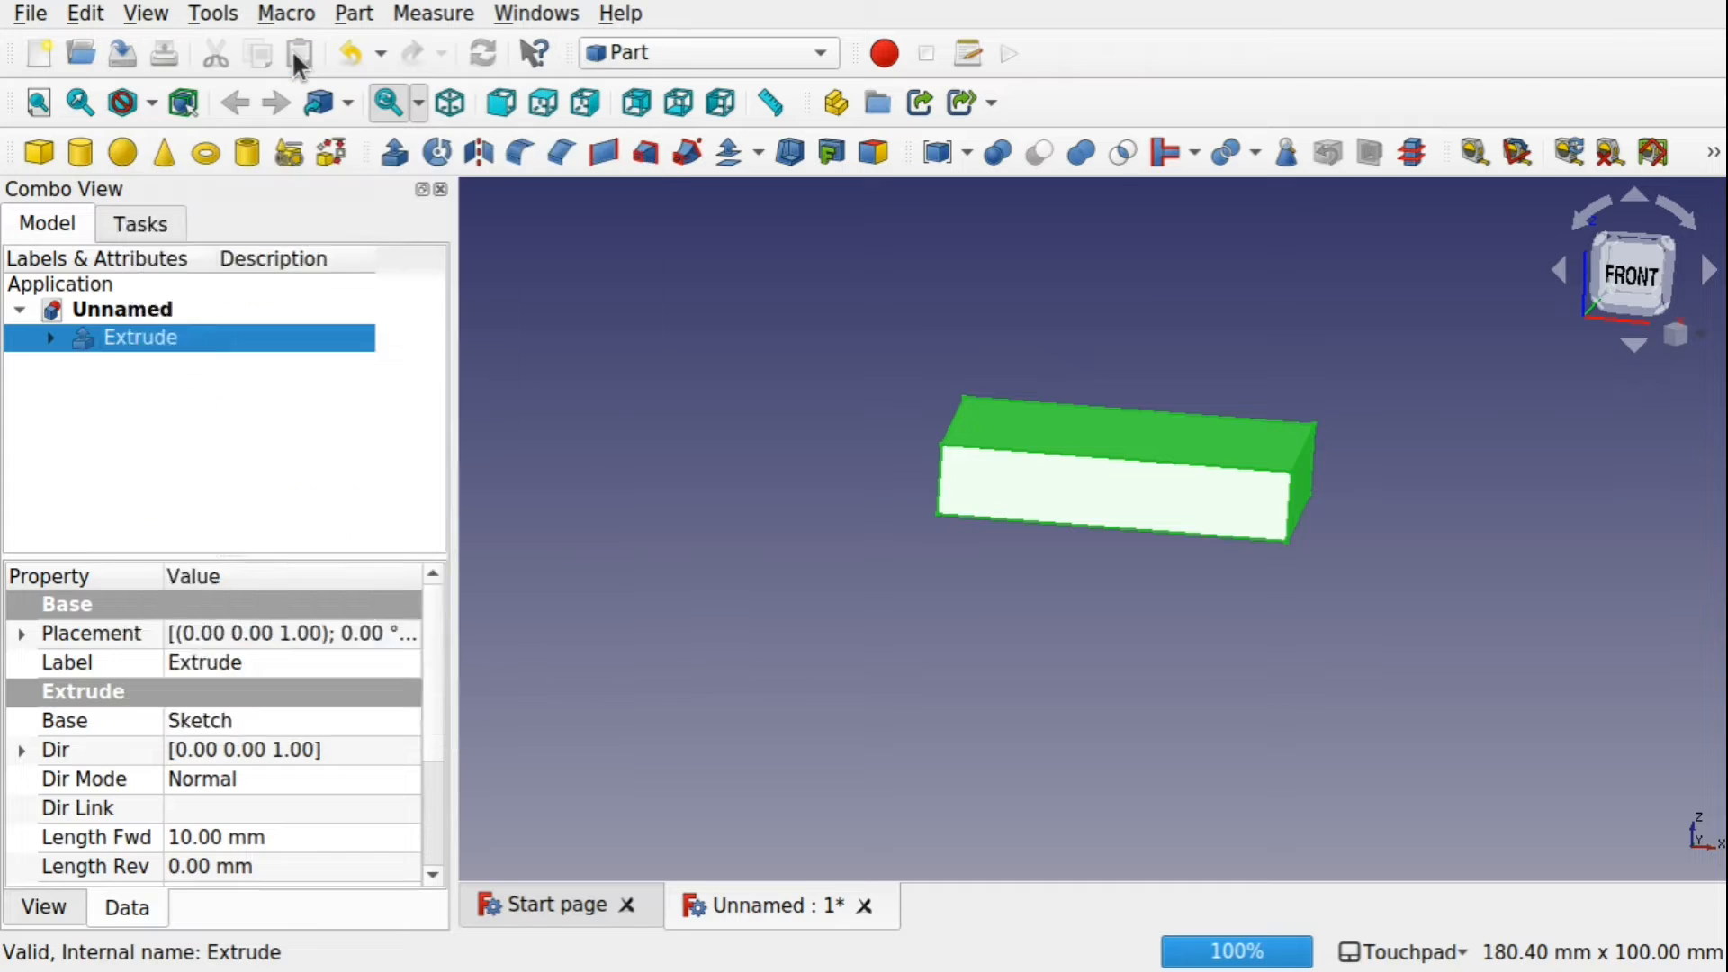
{"action": "left_click_drag", "start_coordinate": [1267, 373], "coordinate": [1077, 519], "text": "shift"}
{"action": "mouse_move", "coordinate": [1011, 367]}
{"action": "left_mouse_down", "text": "shift"}
{"action": "mouse_move", "coordinate": [1092, 424]}
{"action": "mouse_move", "coordinate": [1055, 344]}
{"action": "mouse_move", "coordinate": [1033, 362]}
{"action": "mouse_move", "coordinate": [1007, 346]}
{"action": "left_mouse_up", "text": "shift"}
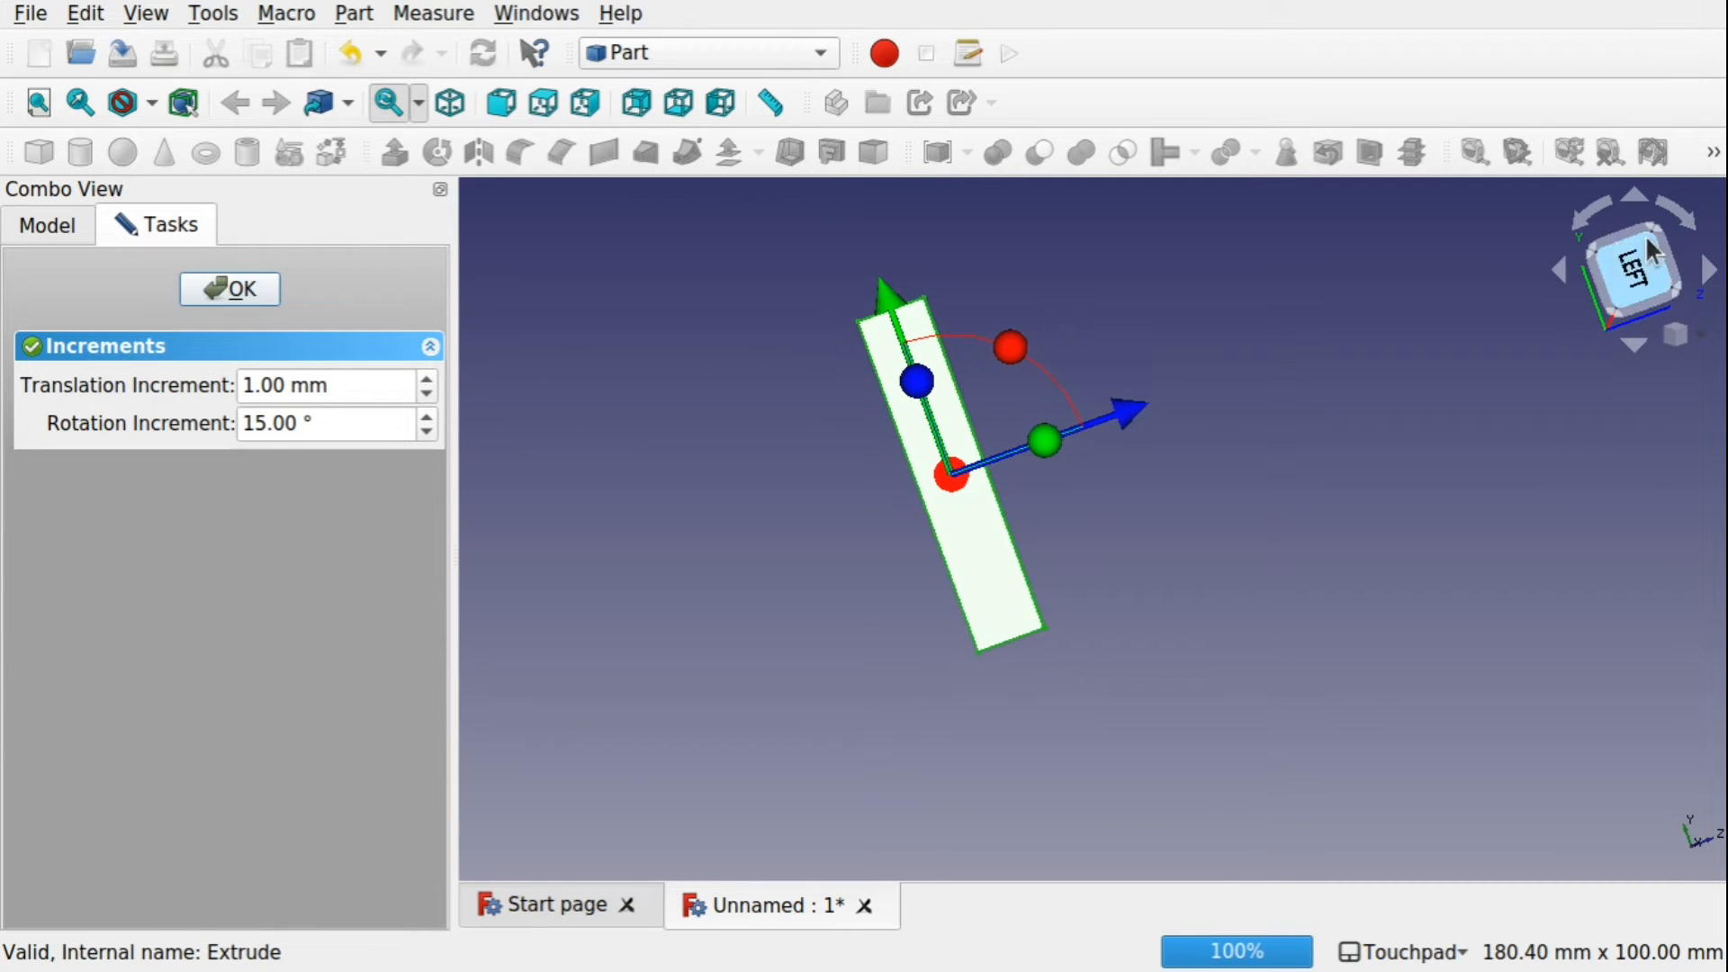
{"action": "left_click", "coordinate": [1646, 286]}
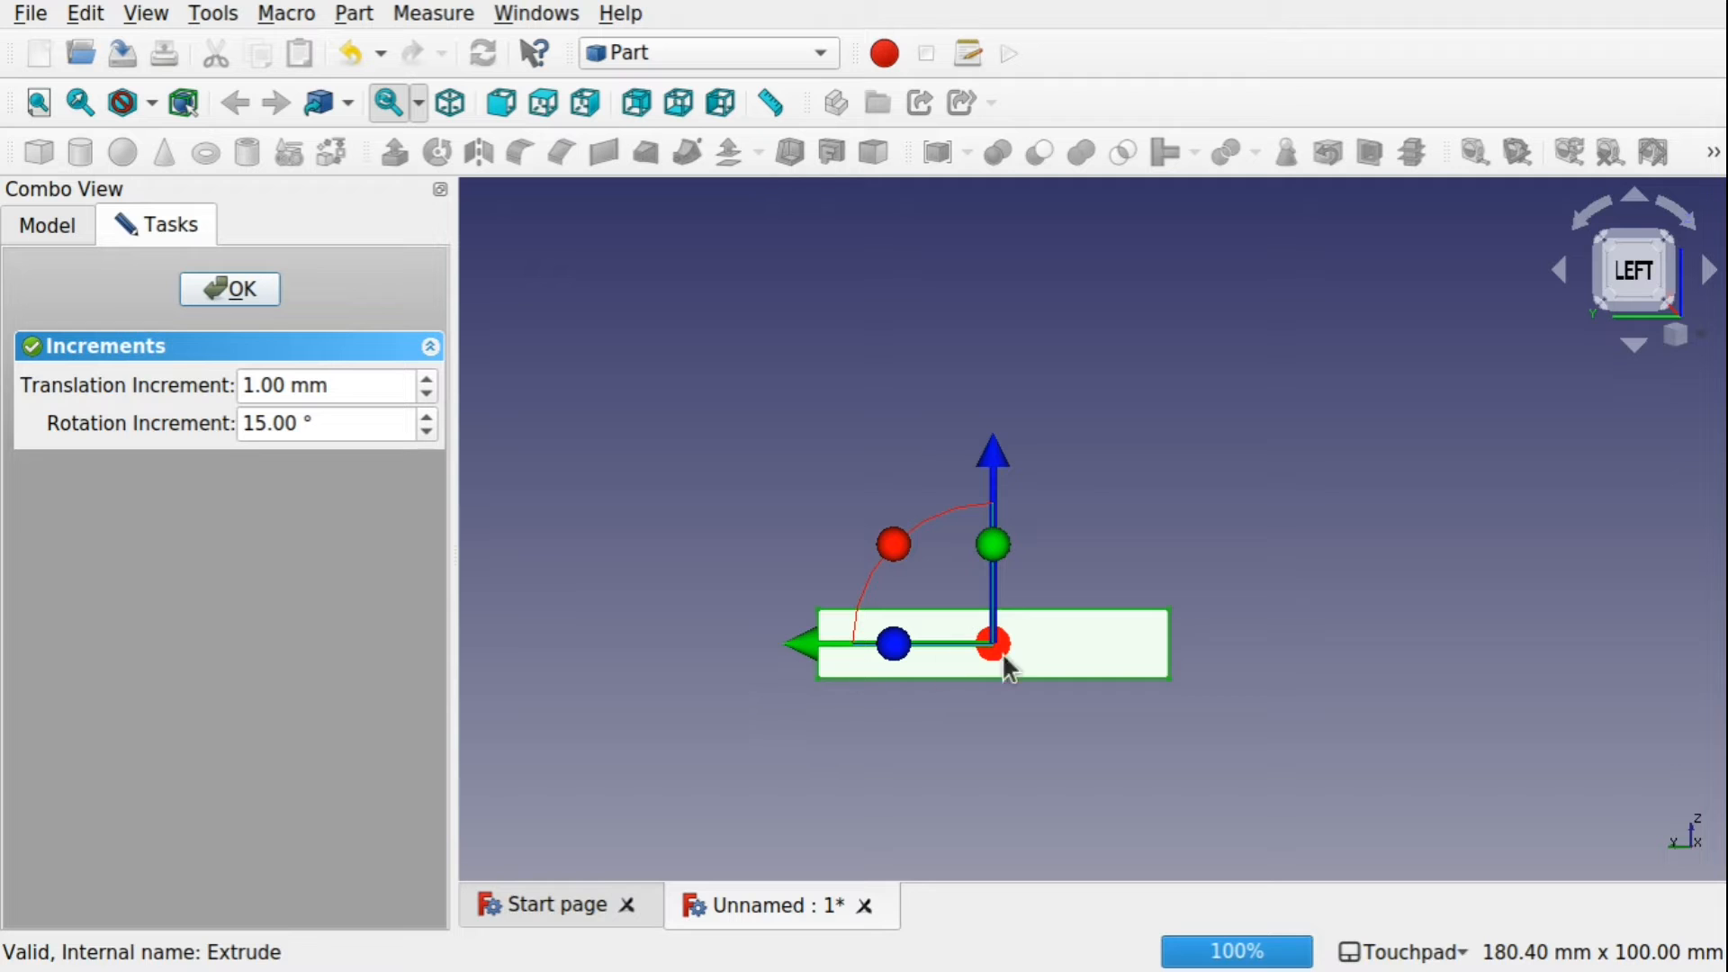
{"action": "left_click_drag", "start_coordinate": [1073, 455], "coordinate": [1039, 515], "text": "shift"}
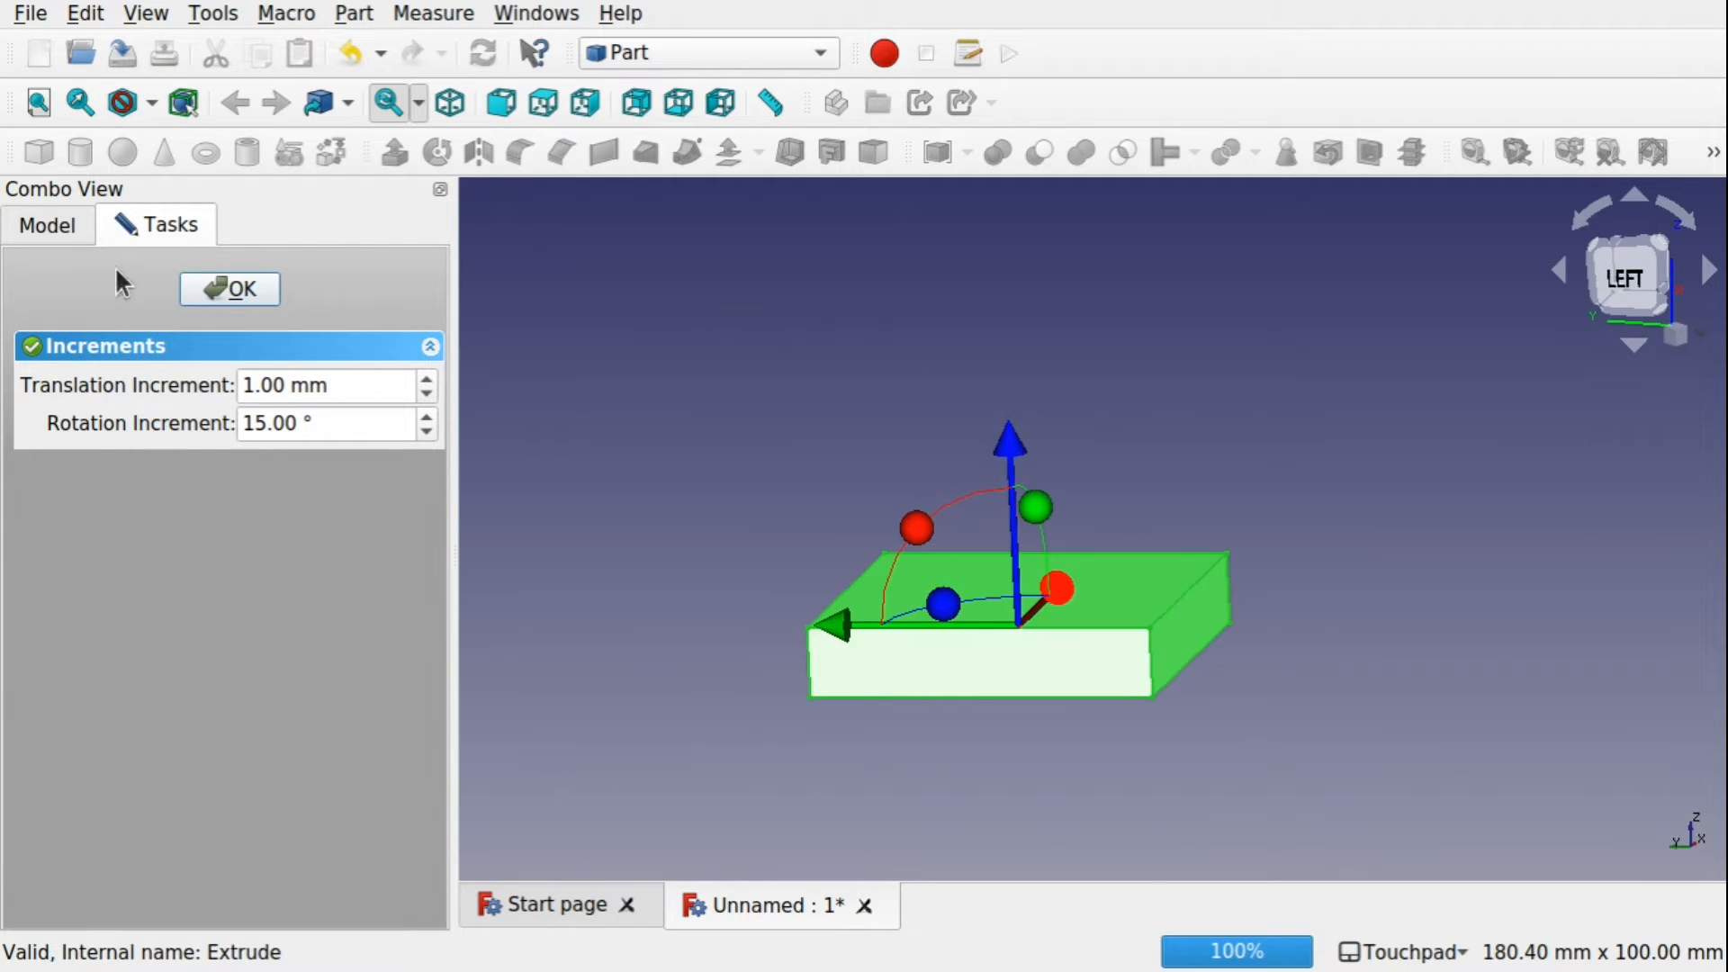
{"action": "left_click", "coordinate": [236, 299]}
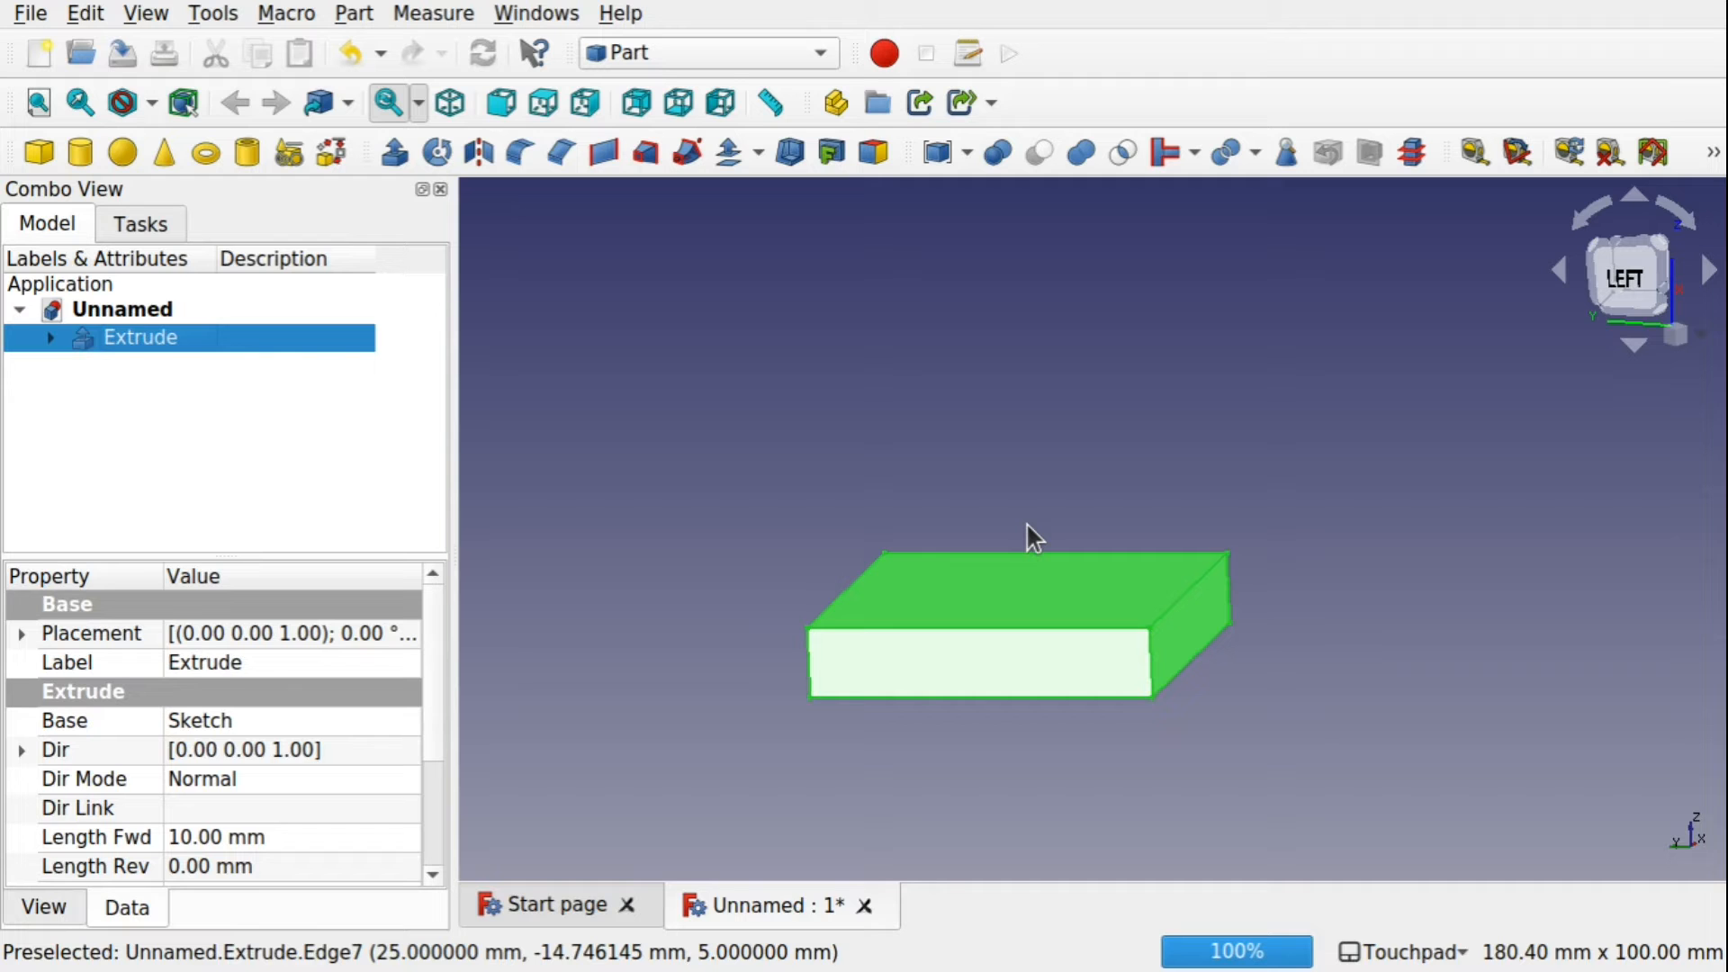
Switch to the Draft workbench and examine how the block sits relative to the working plane grid.
{"action": "left_click", "coordinate": [717, 56]}
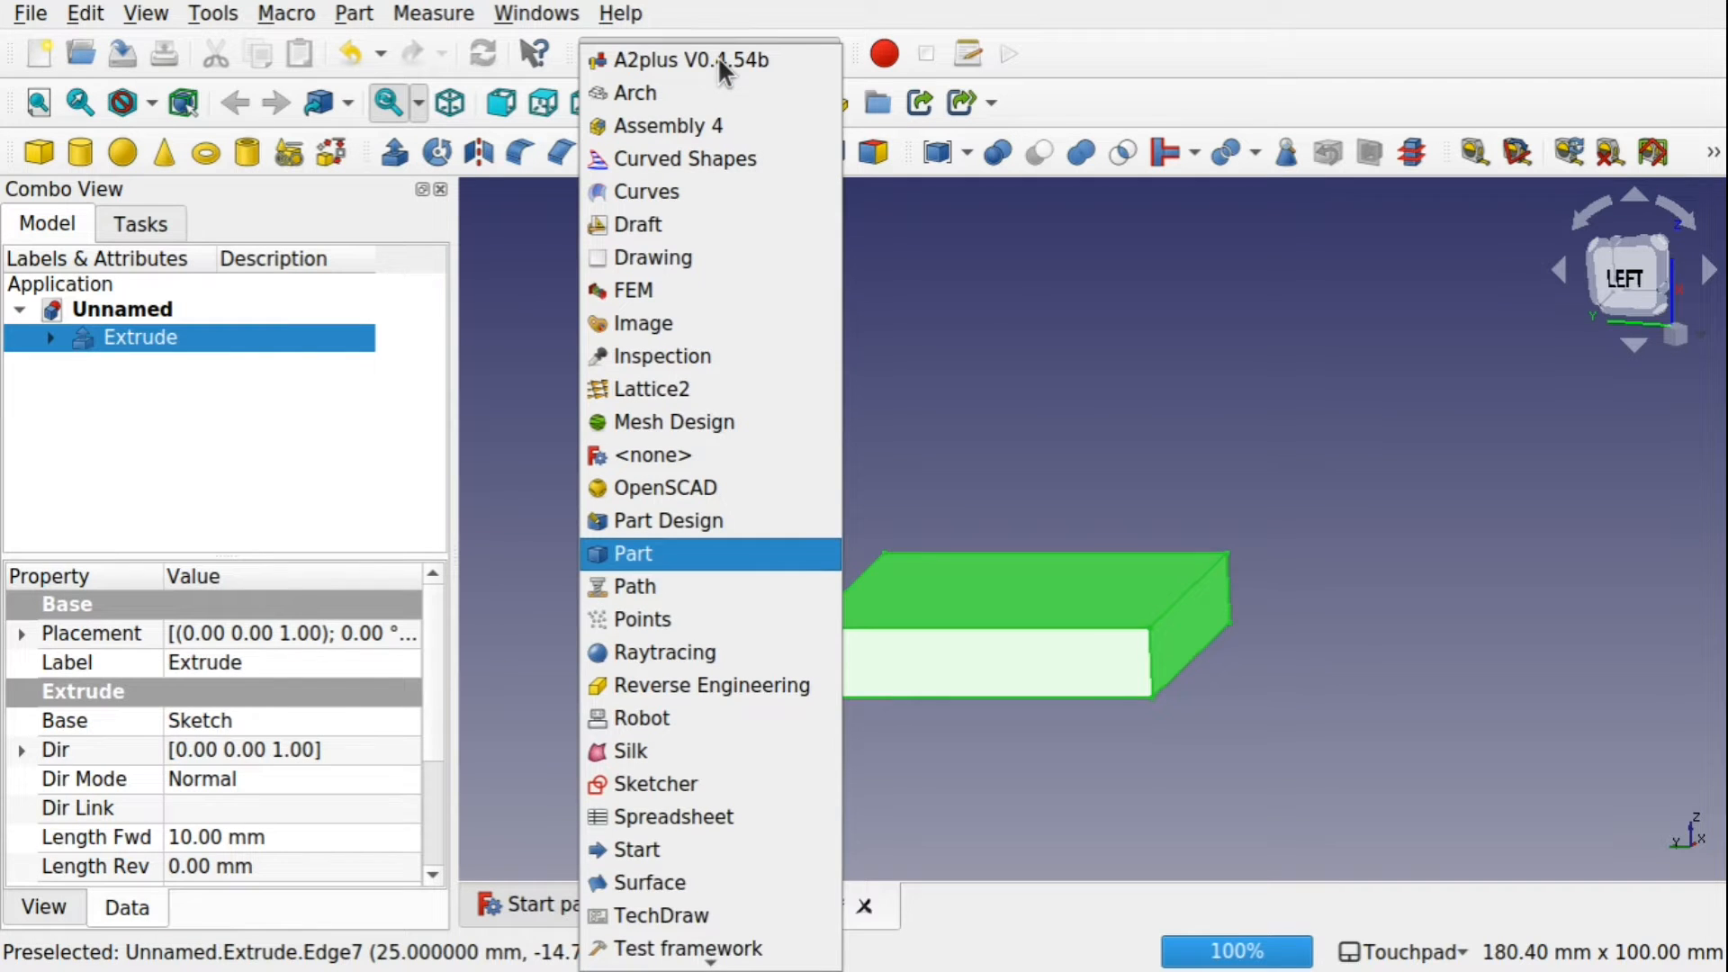
{"action": "left_click", "coordinate": [698, 225]}
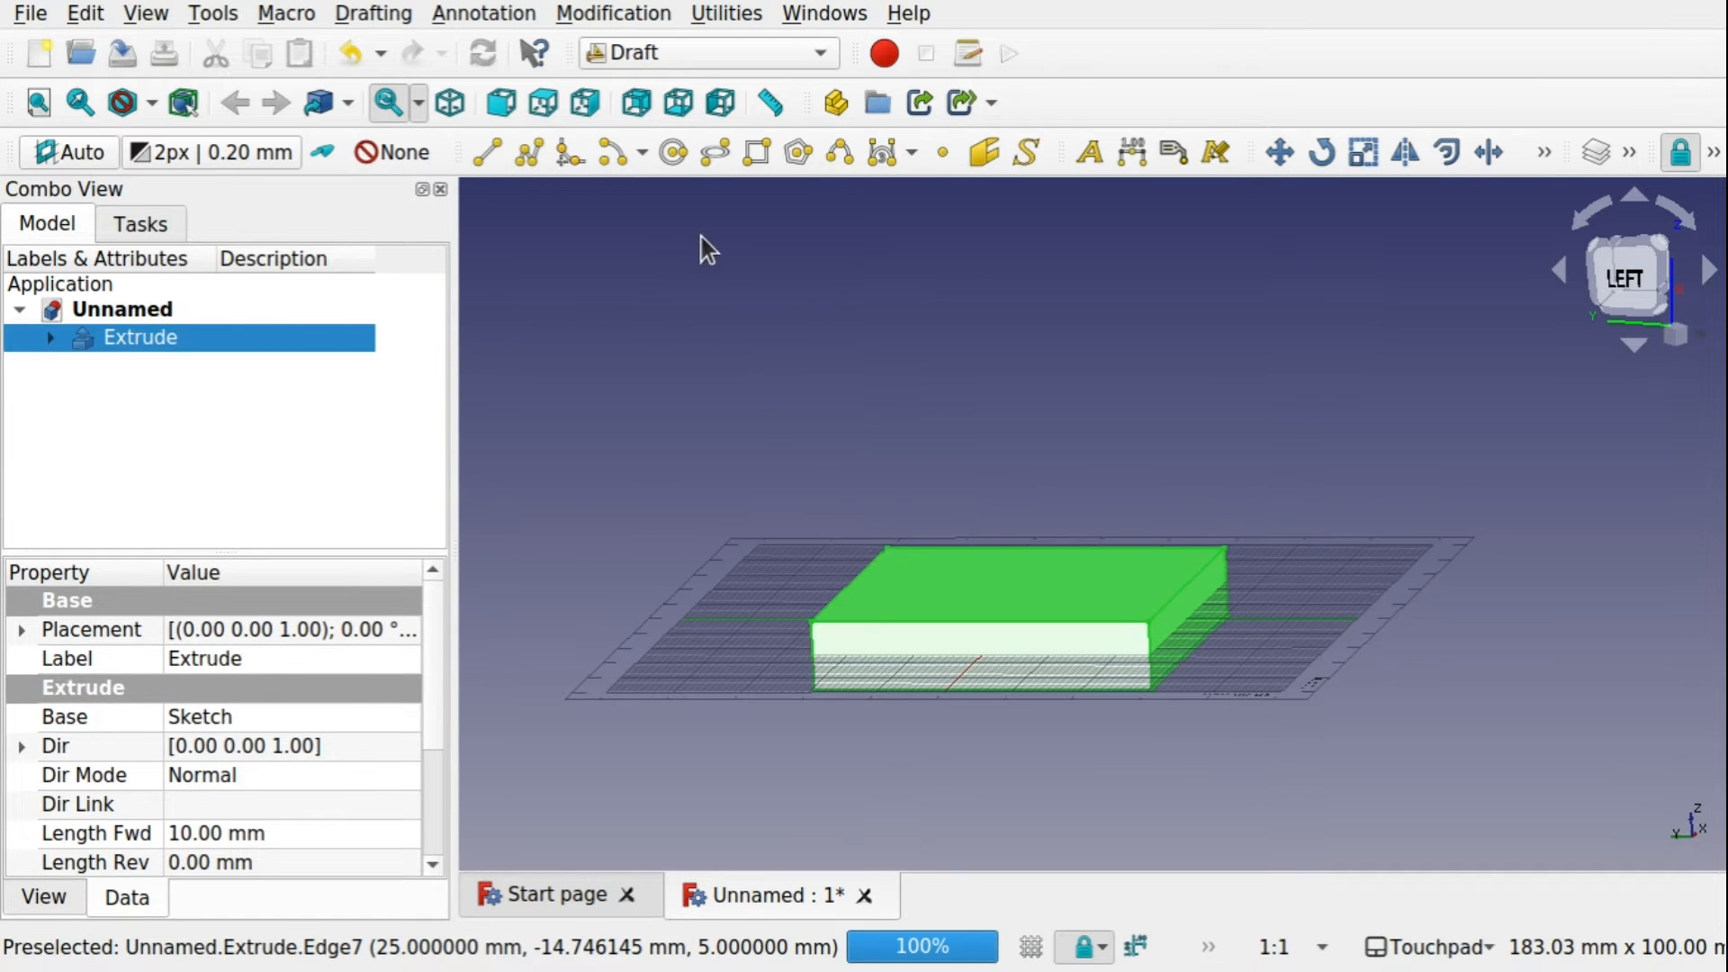
{"action": "left_click_drag", "start_coordinate": [884, 585], "coordinate": [1061, 579], "text": "shift"}
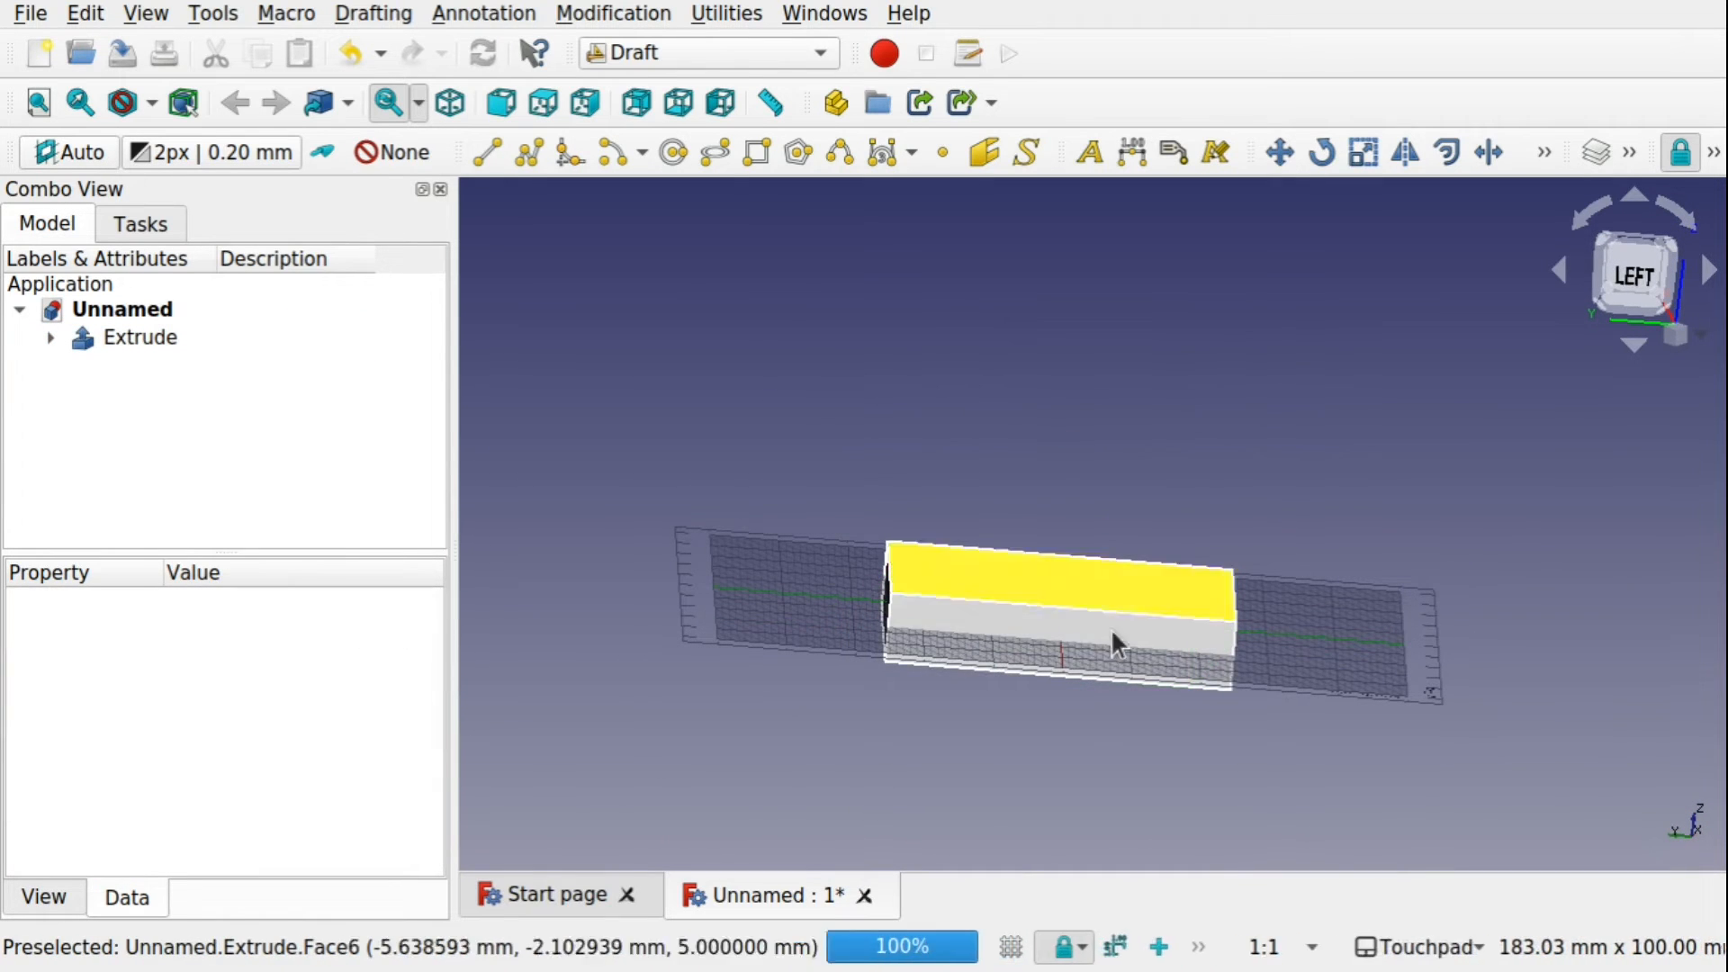
{"action": "left_click_drag", "start_coordinate": [1065, 626], "coordinate": [1150, 621], "text": "shift"}
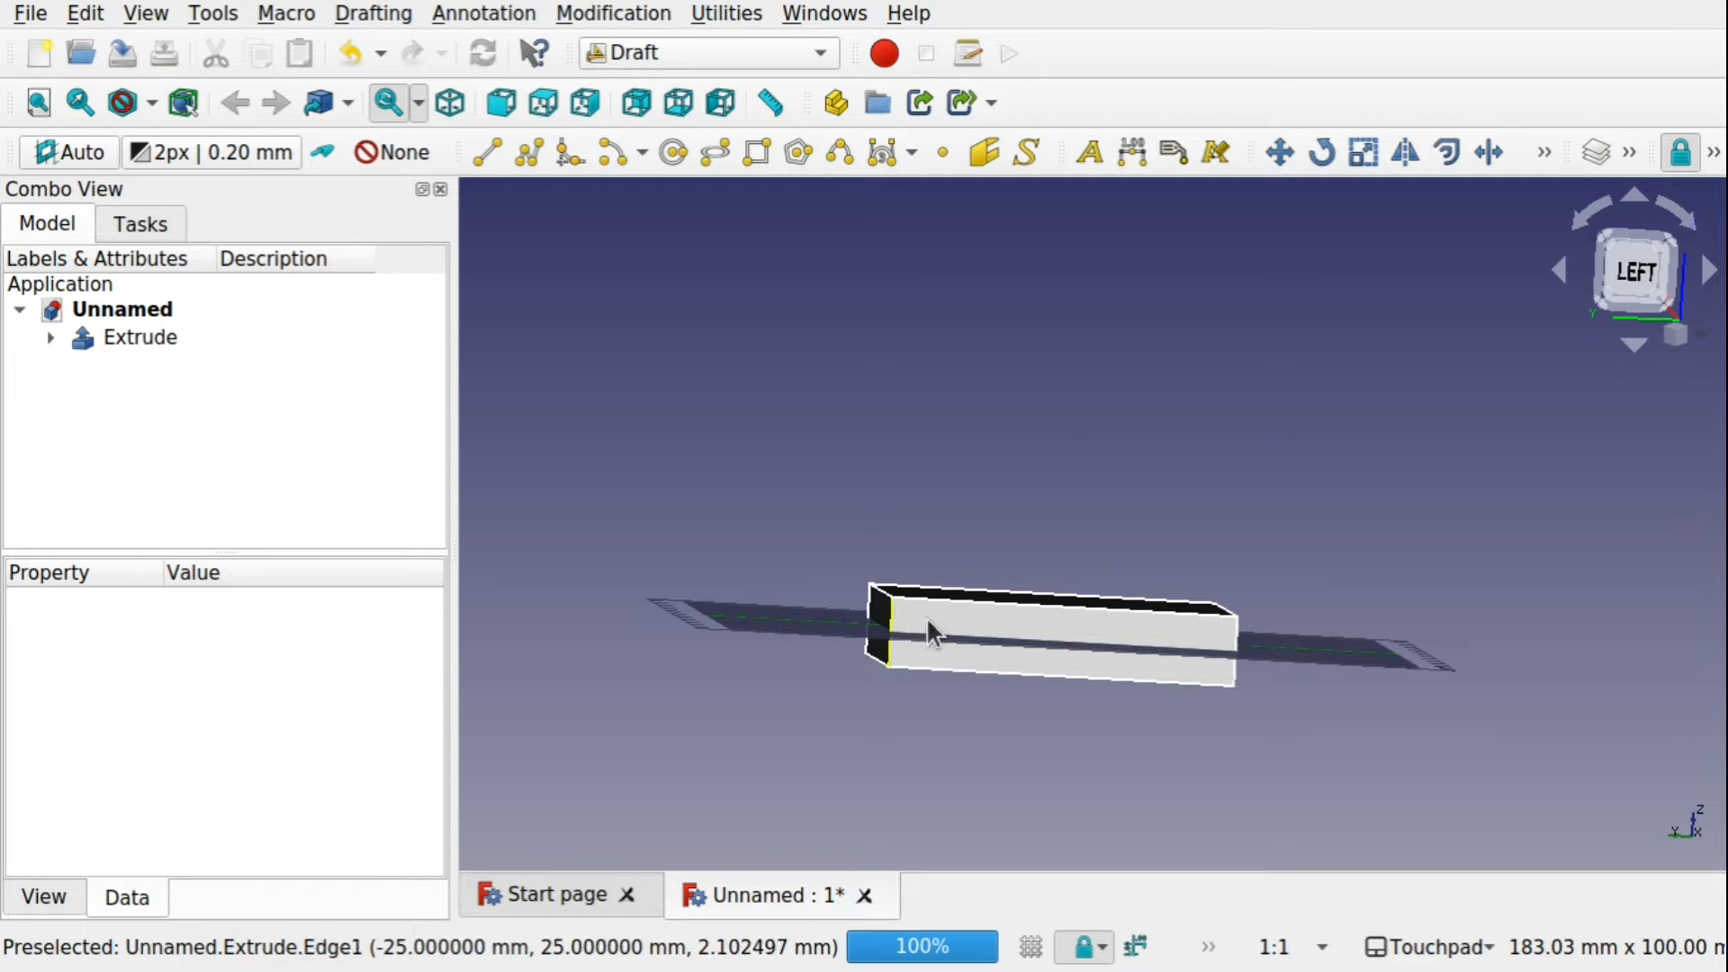
Align the Draft working plane to the block's left side face and check how the grid lies over it from several angles.
{"action": "left_click", "coordinate": [980, 623]}
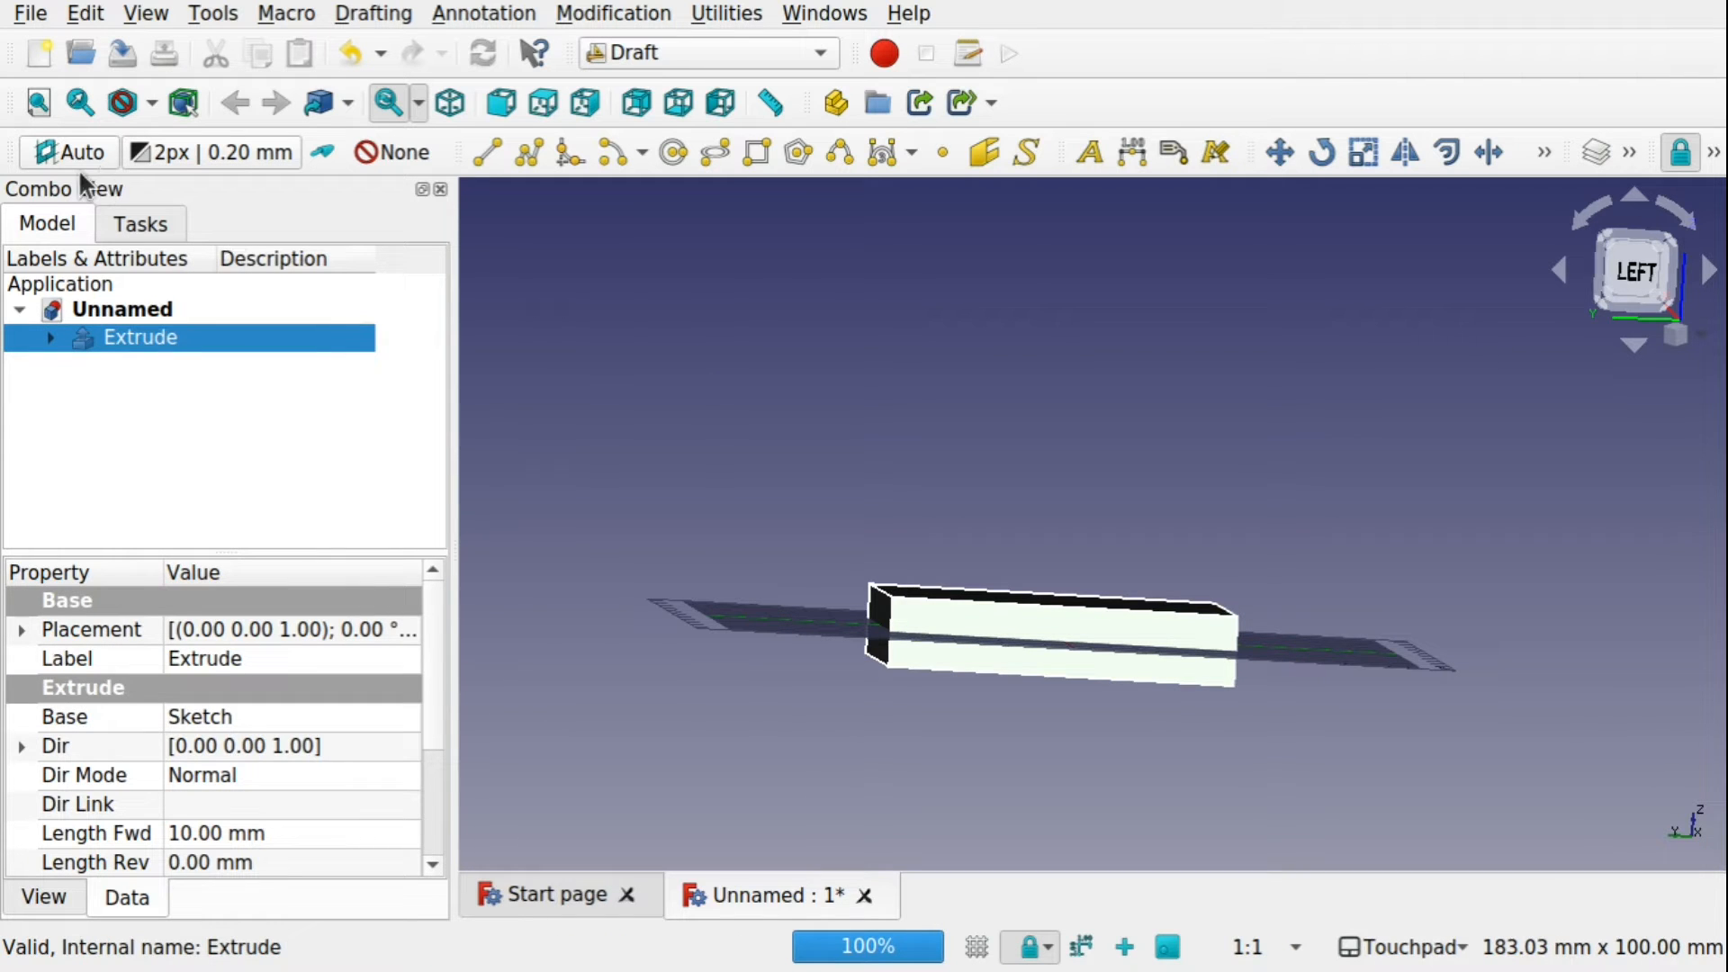
{"action": "left_click", "coordinate": [509, 20]}
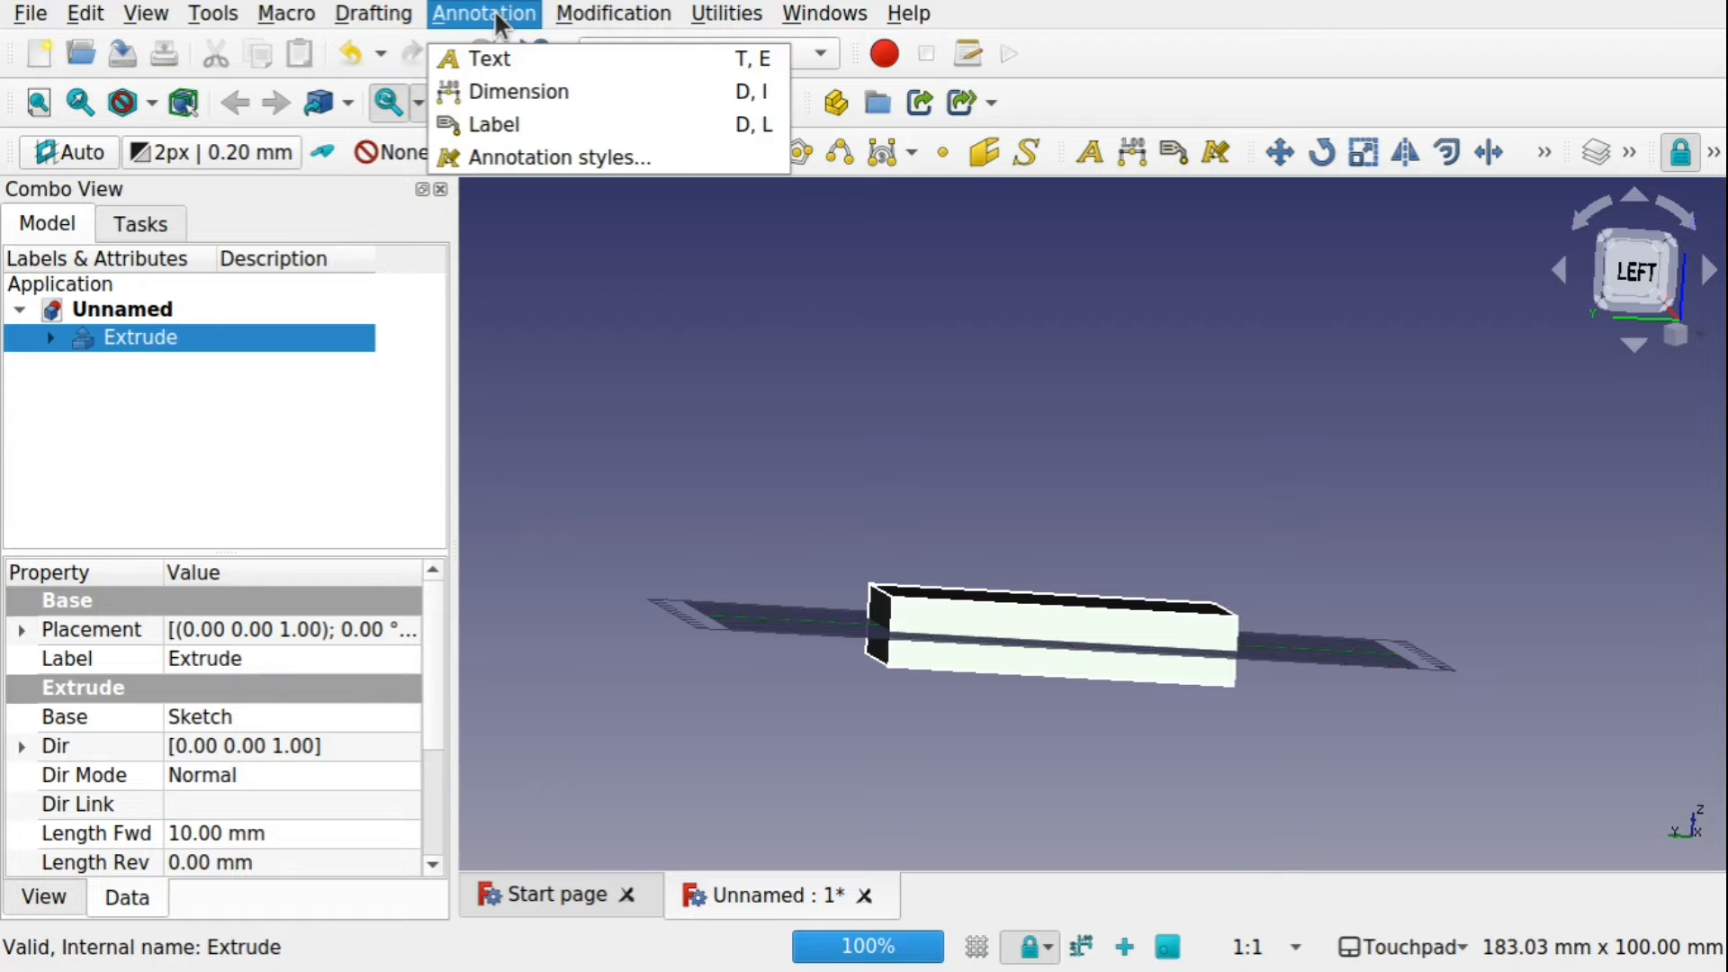
{"action": "mouse_move", "coordinate": [595, 20]}
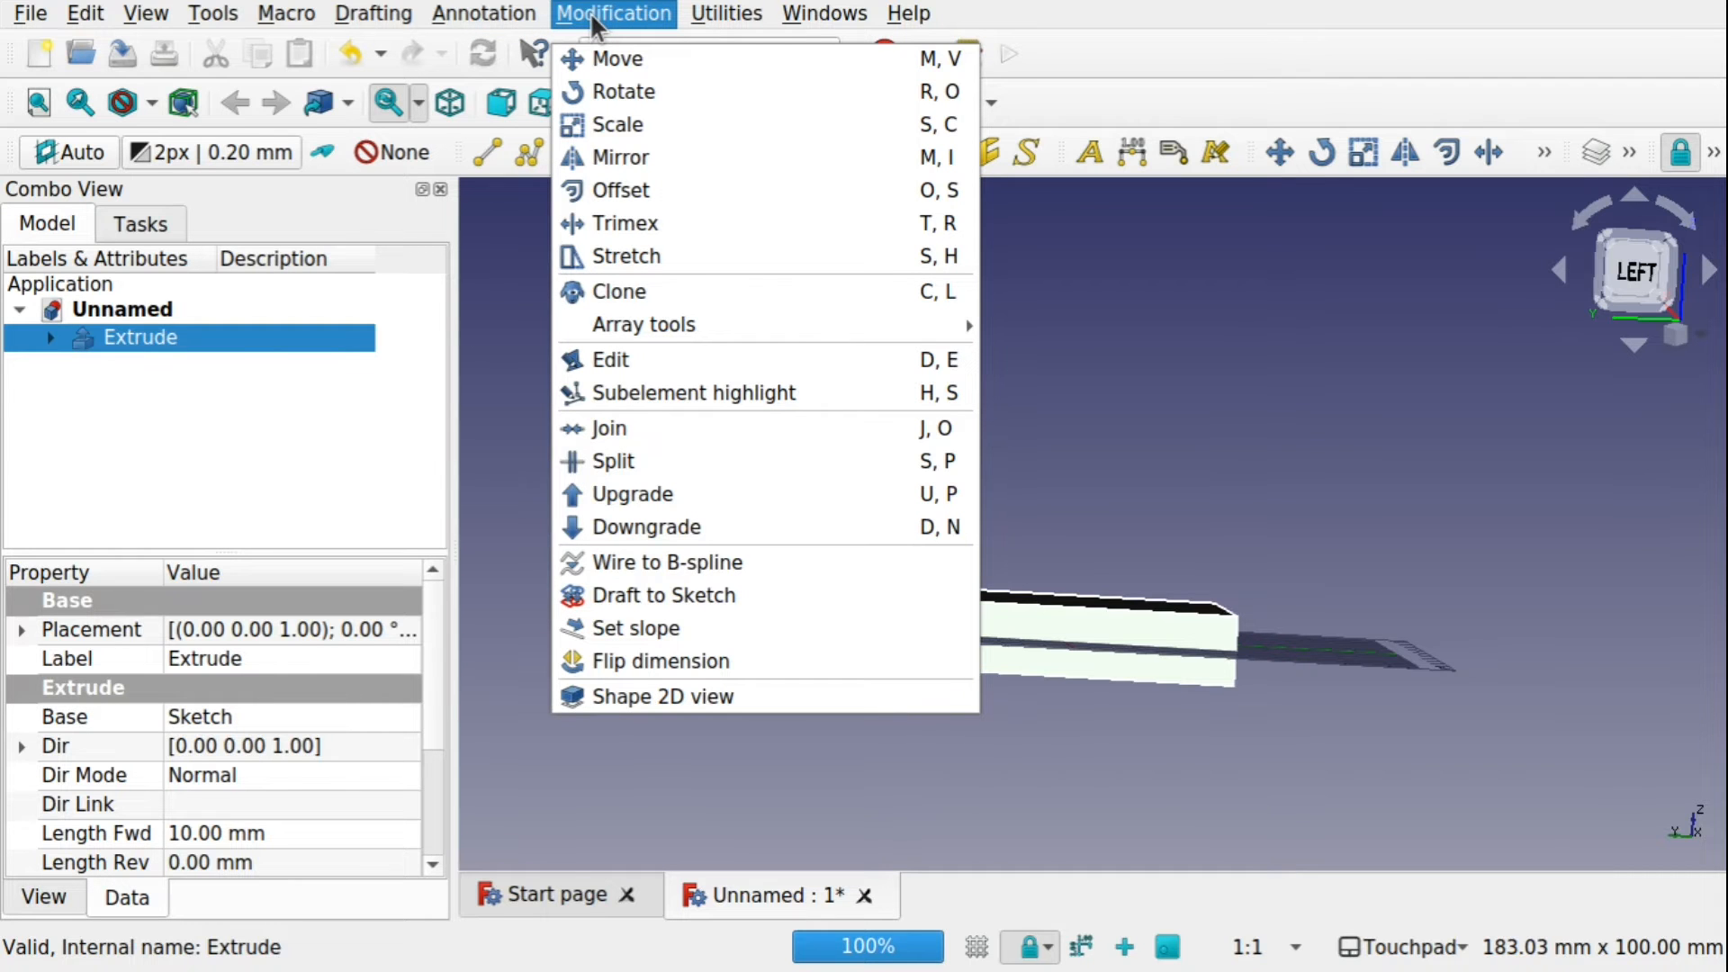
{"action": "mouse_move", "coordinate": [715, 18]}
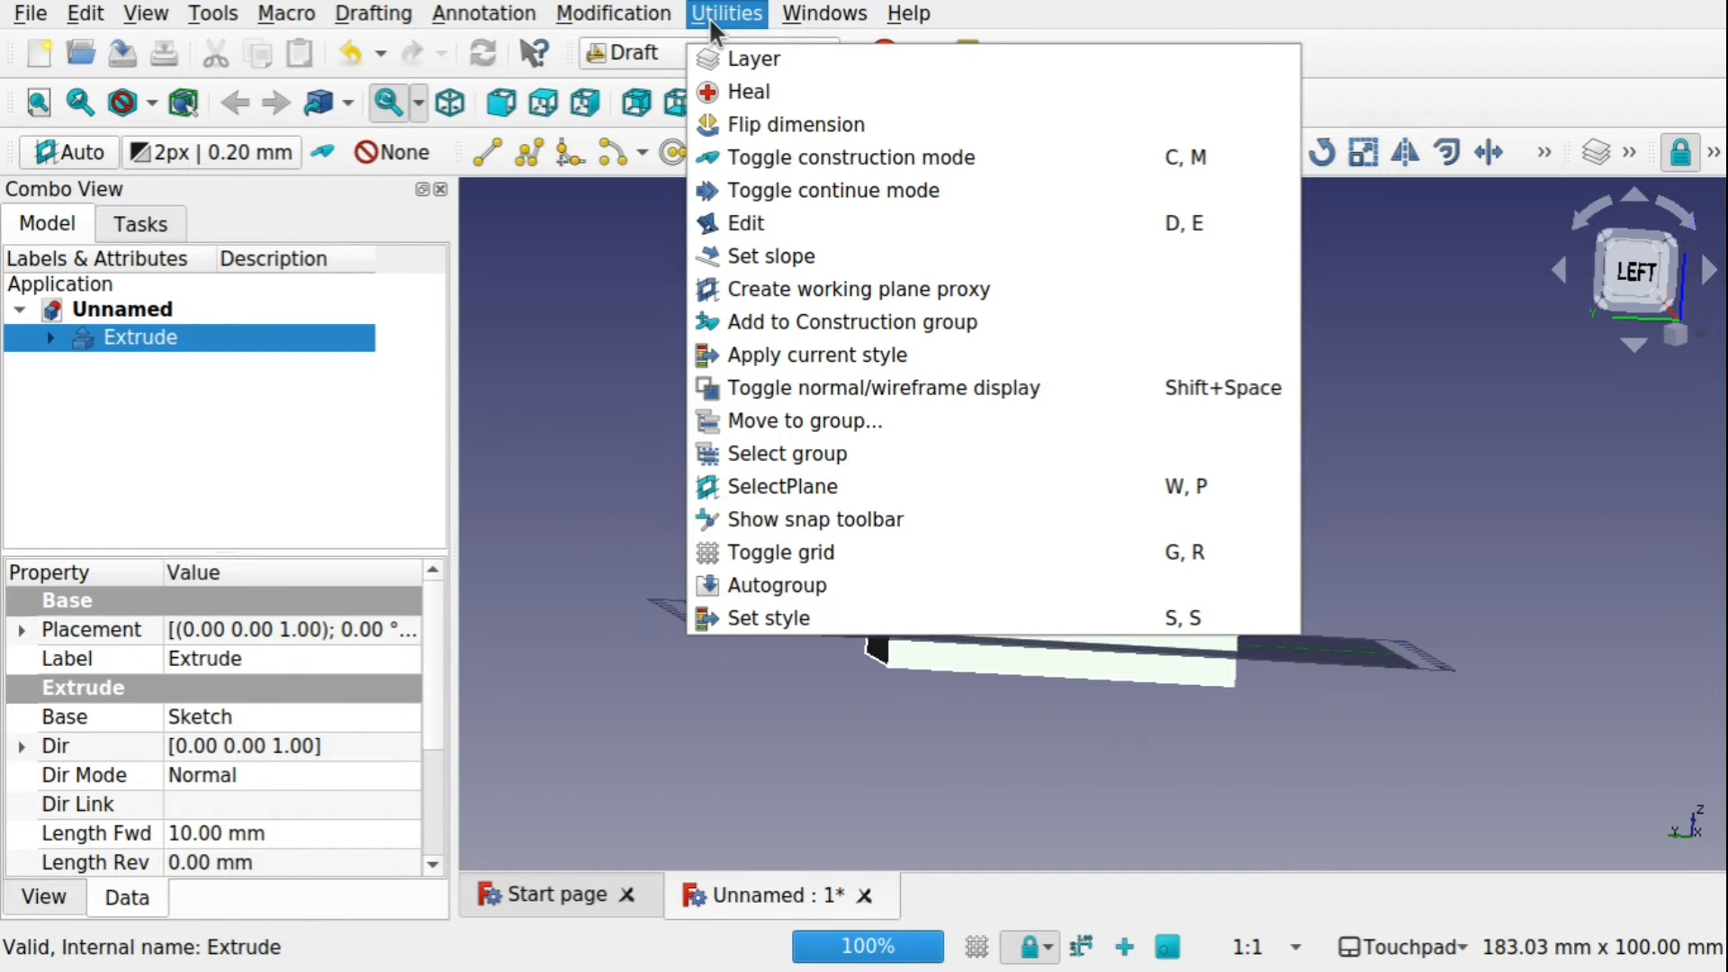
{"action": "left_click", "coordinate": [780, 487]}
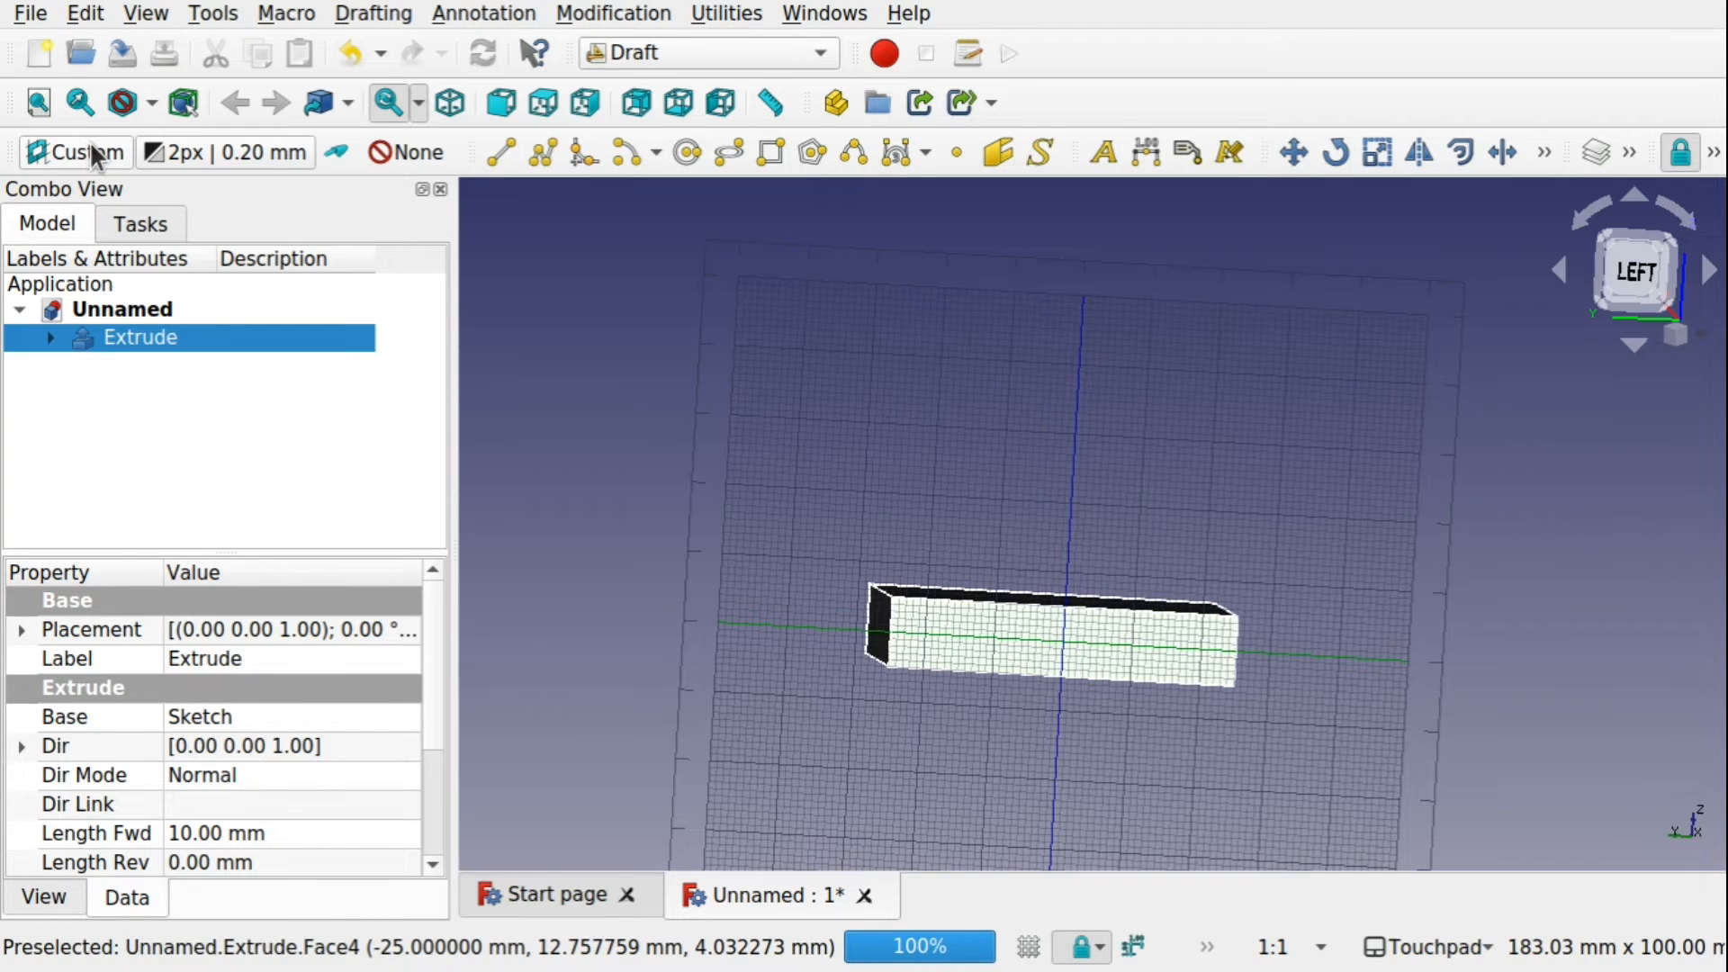
{"action": "left_click_drag", "start_coordinate": [1080, 559], "coordinate": [1114, 513], "text": "shift"}
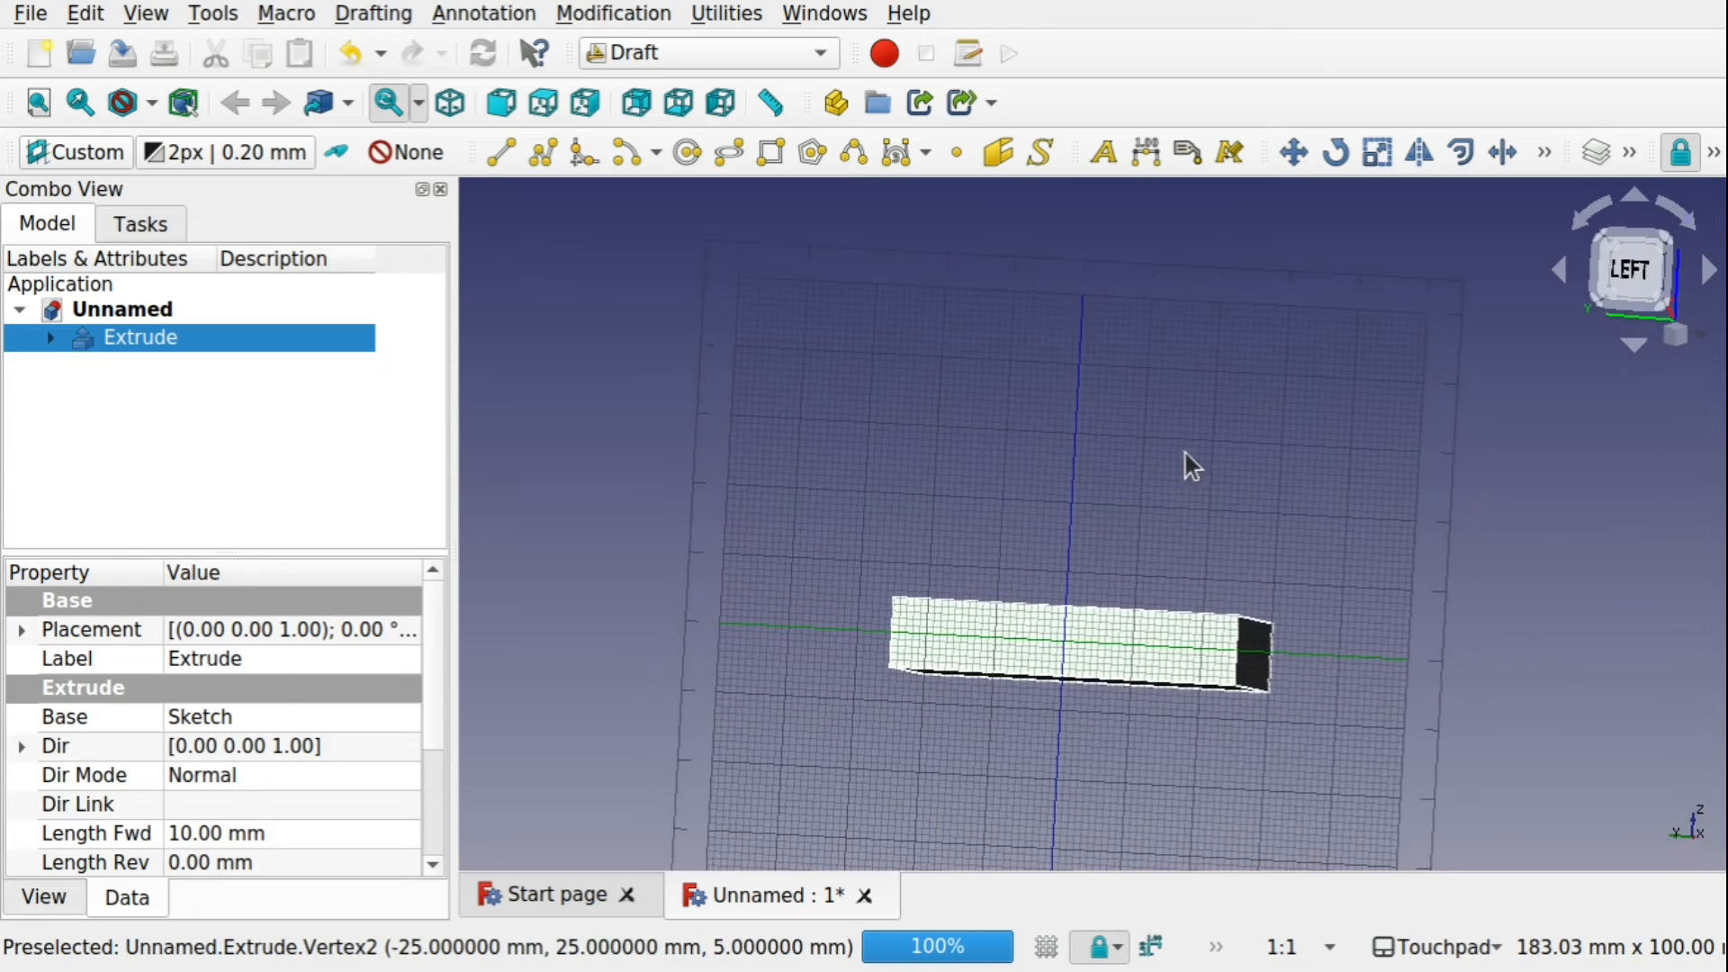
{"action": "left_click_drag", "start_coordinate": [924, 708], "coordinate": [918, 666], "text": "shift"}
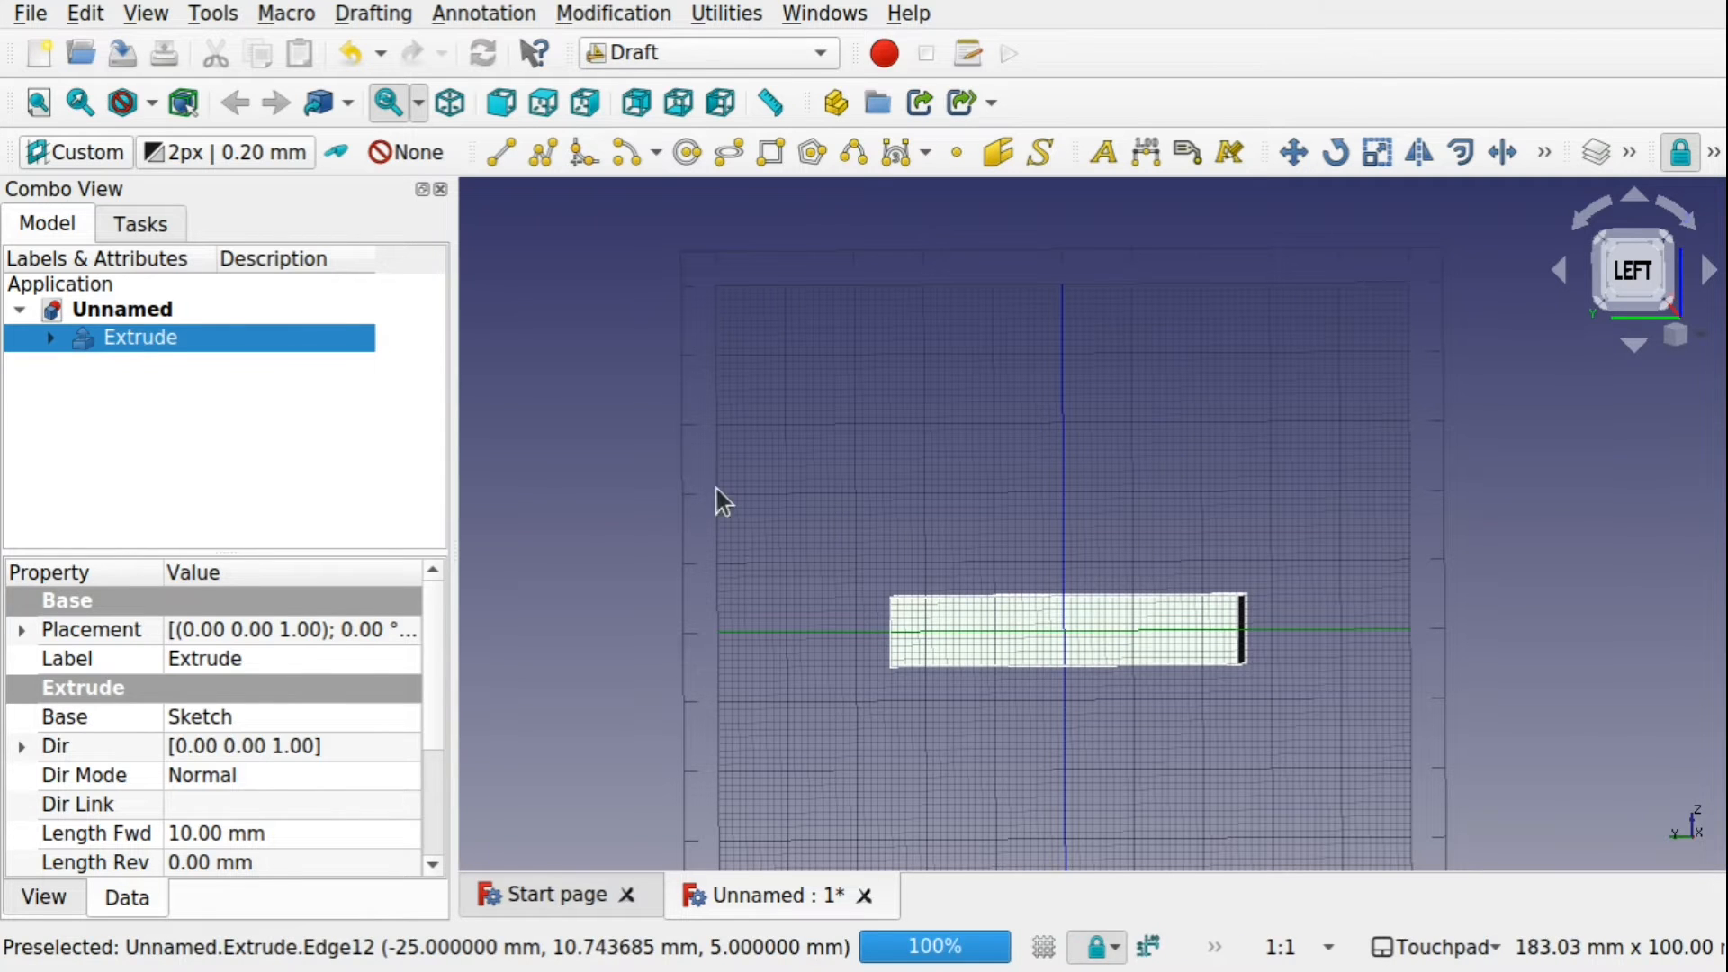
Move the block from its face centre within the working plane, about 16 mm sideways and 12.6 mm up.
{"action": "left_click", "coordinate": [1294, 153]}
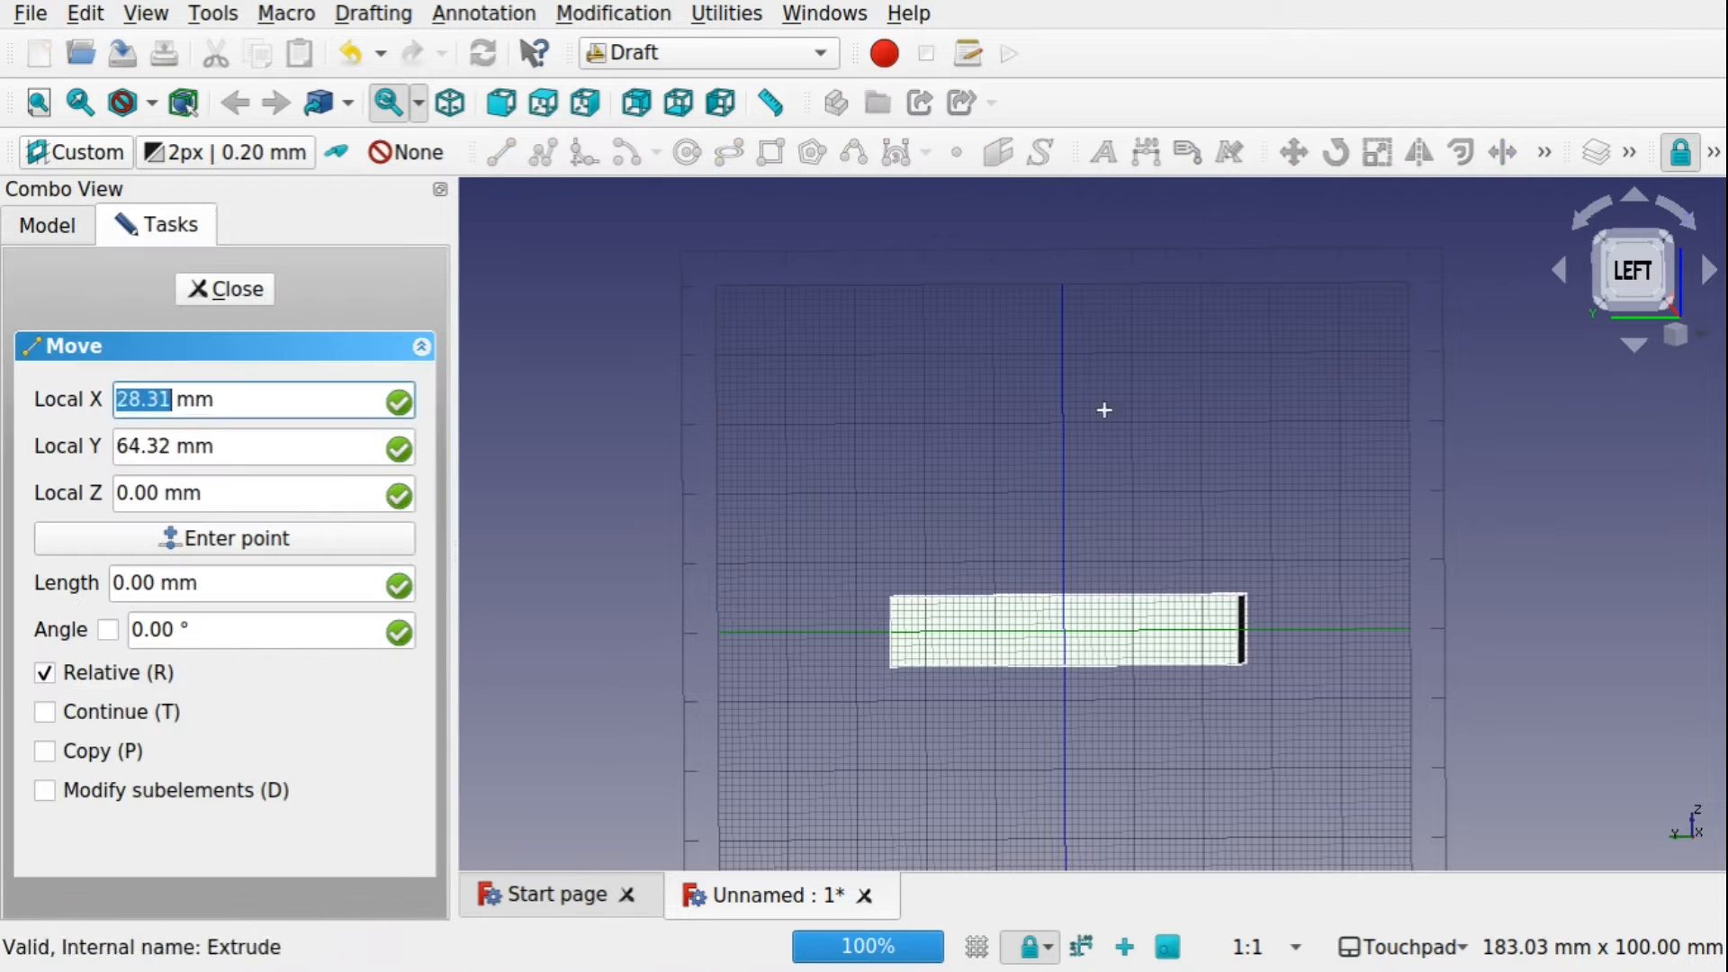
{"action": "left_click", "coordinate": [1055, 641]}
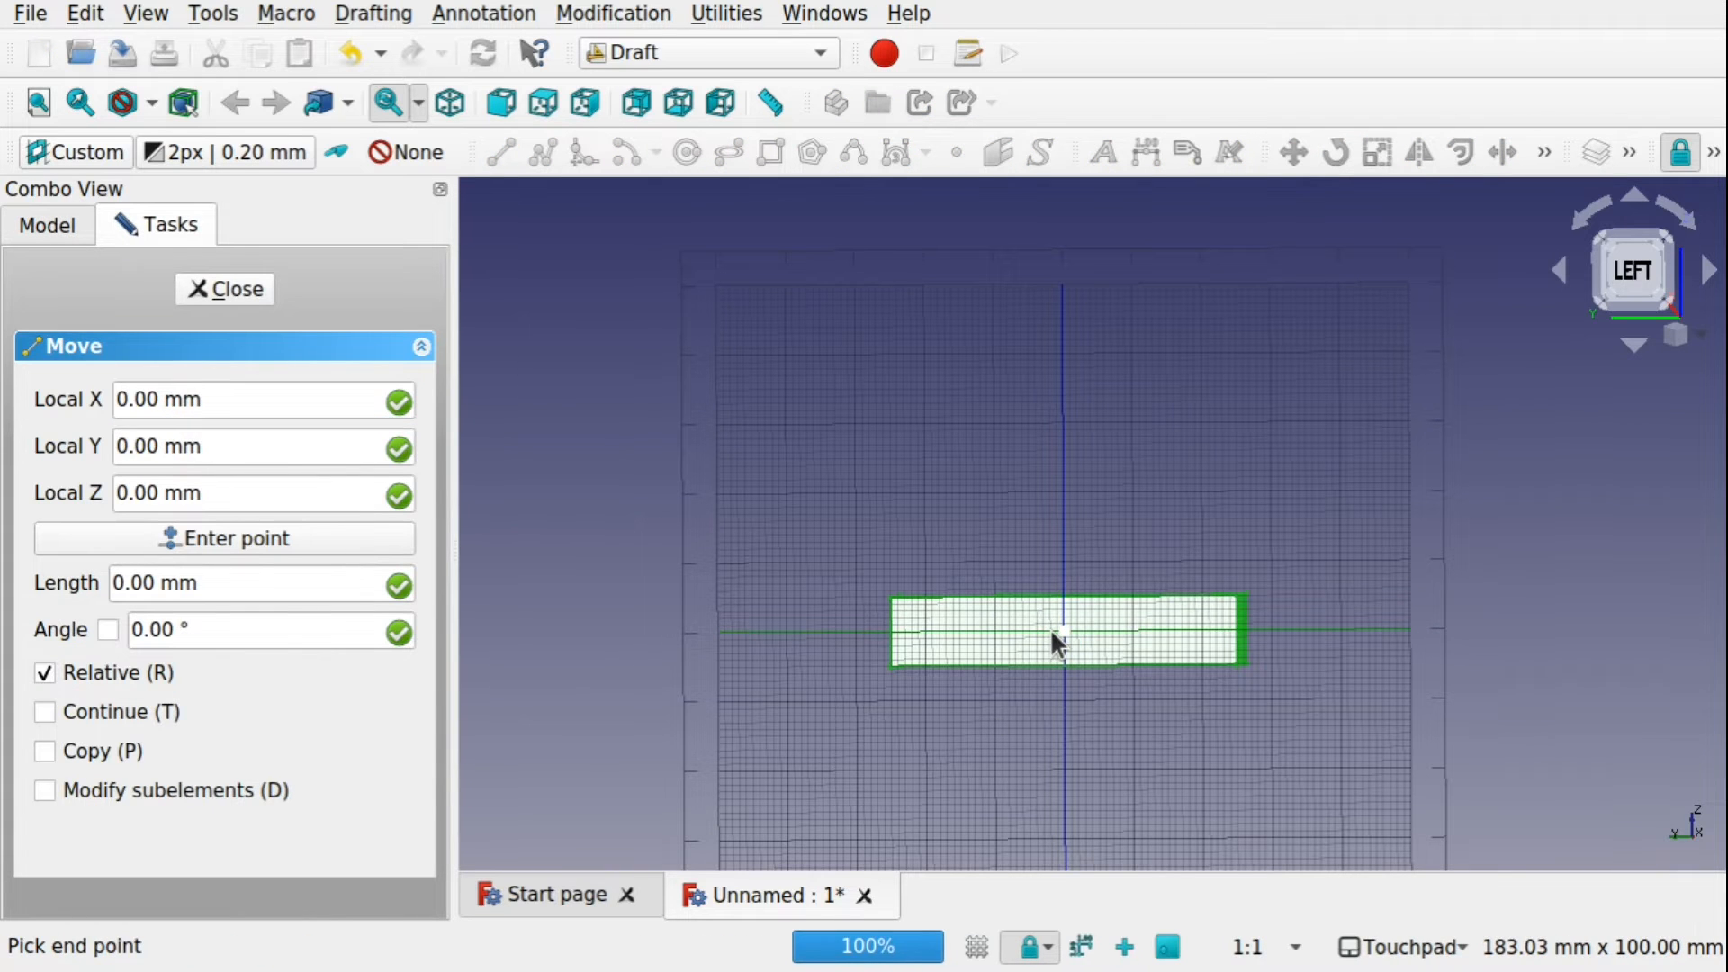
{"action": "left_click", "coordinate": [1174, 540]}
{"action": "middle_click_drag", "start_coordinate": [1176, 552], "coordinate": [1242, 499]}
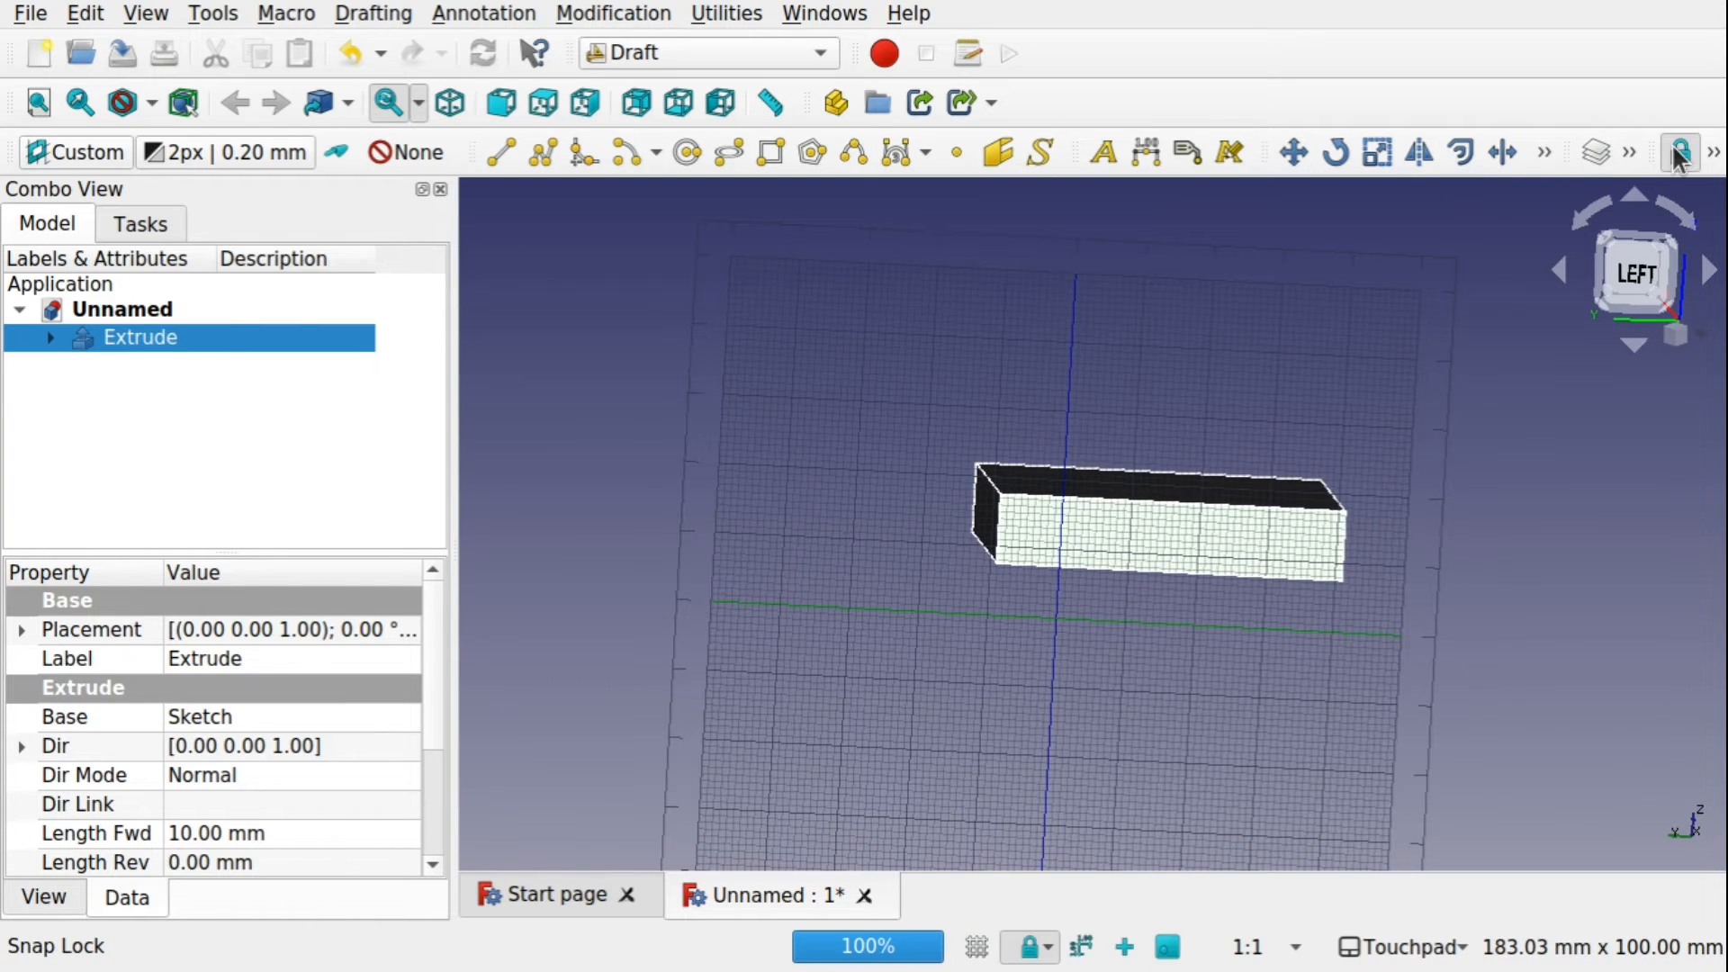
{"action": "left_click", "coordinate": [1713, 153]}
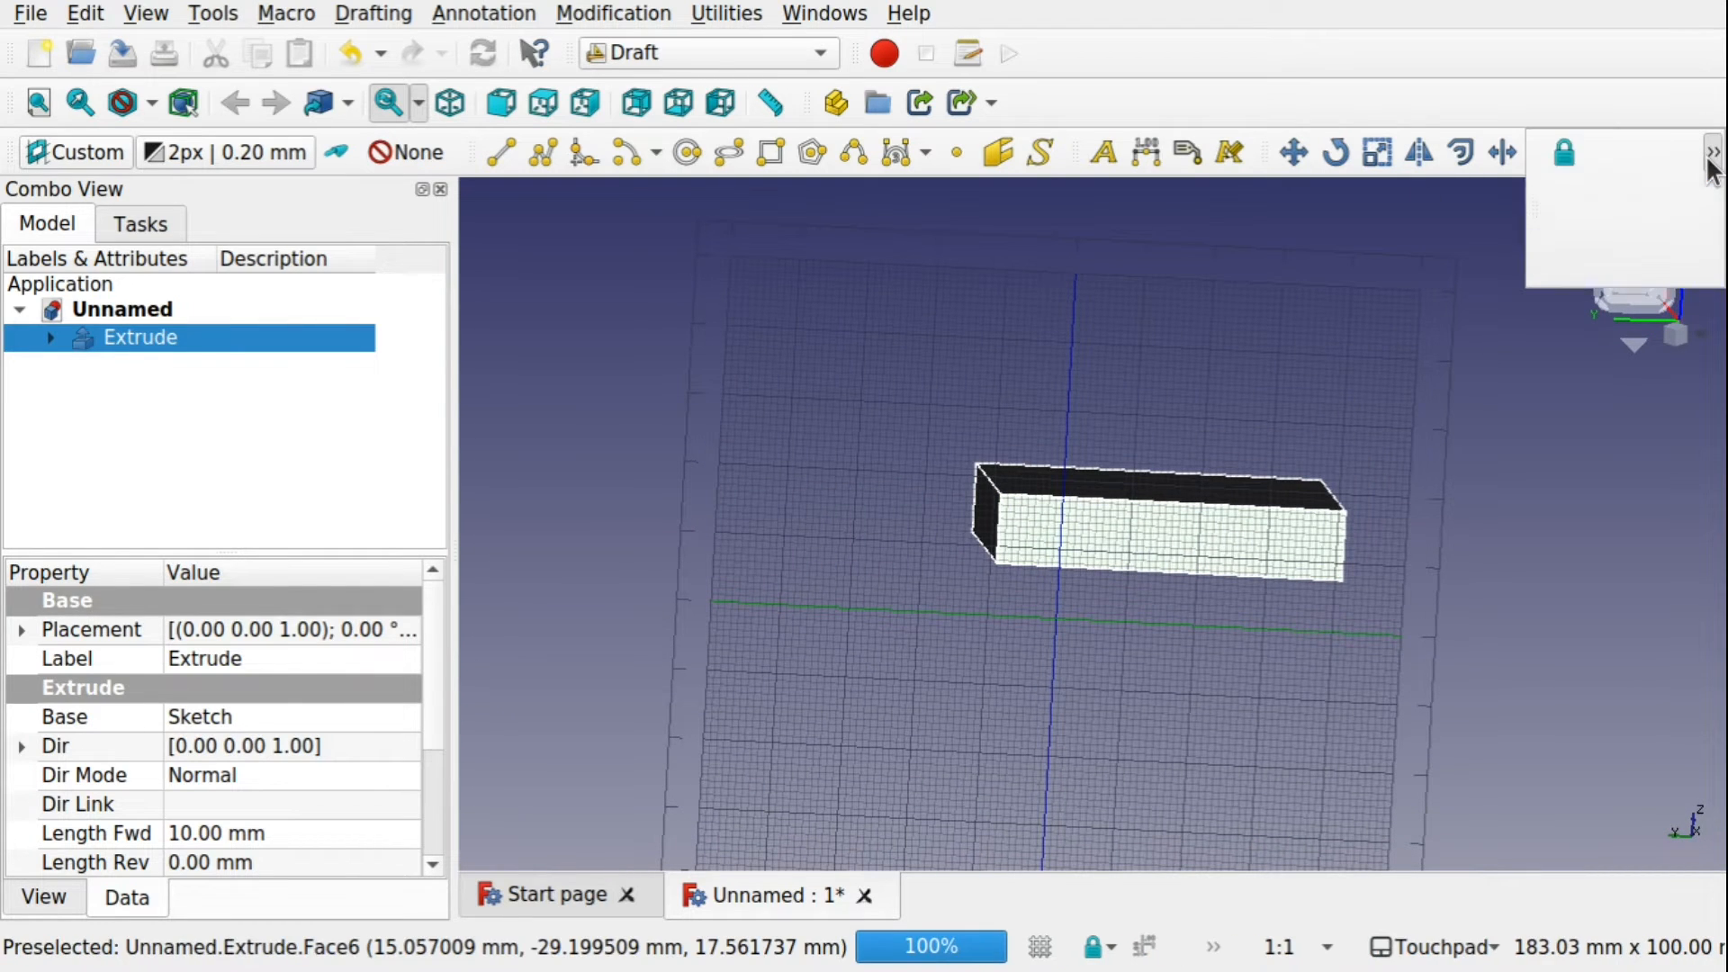
{"action": "left_click", "coordinate": [1713, 152]}
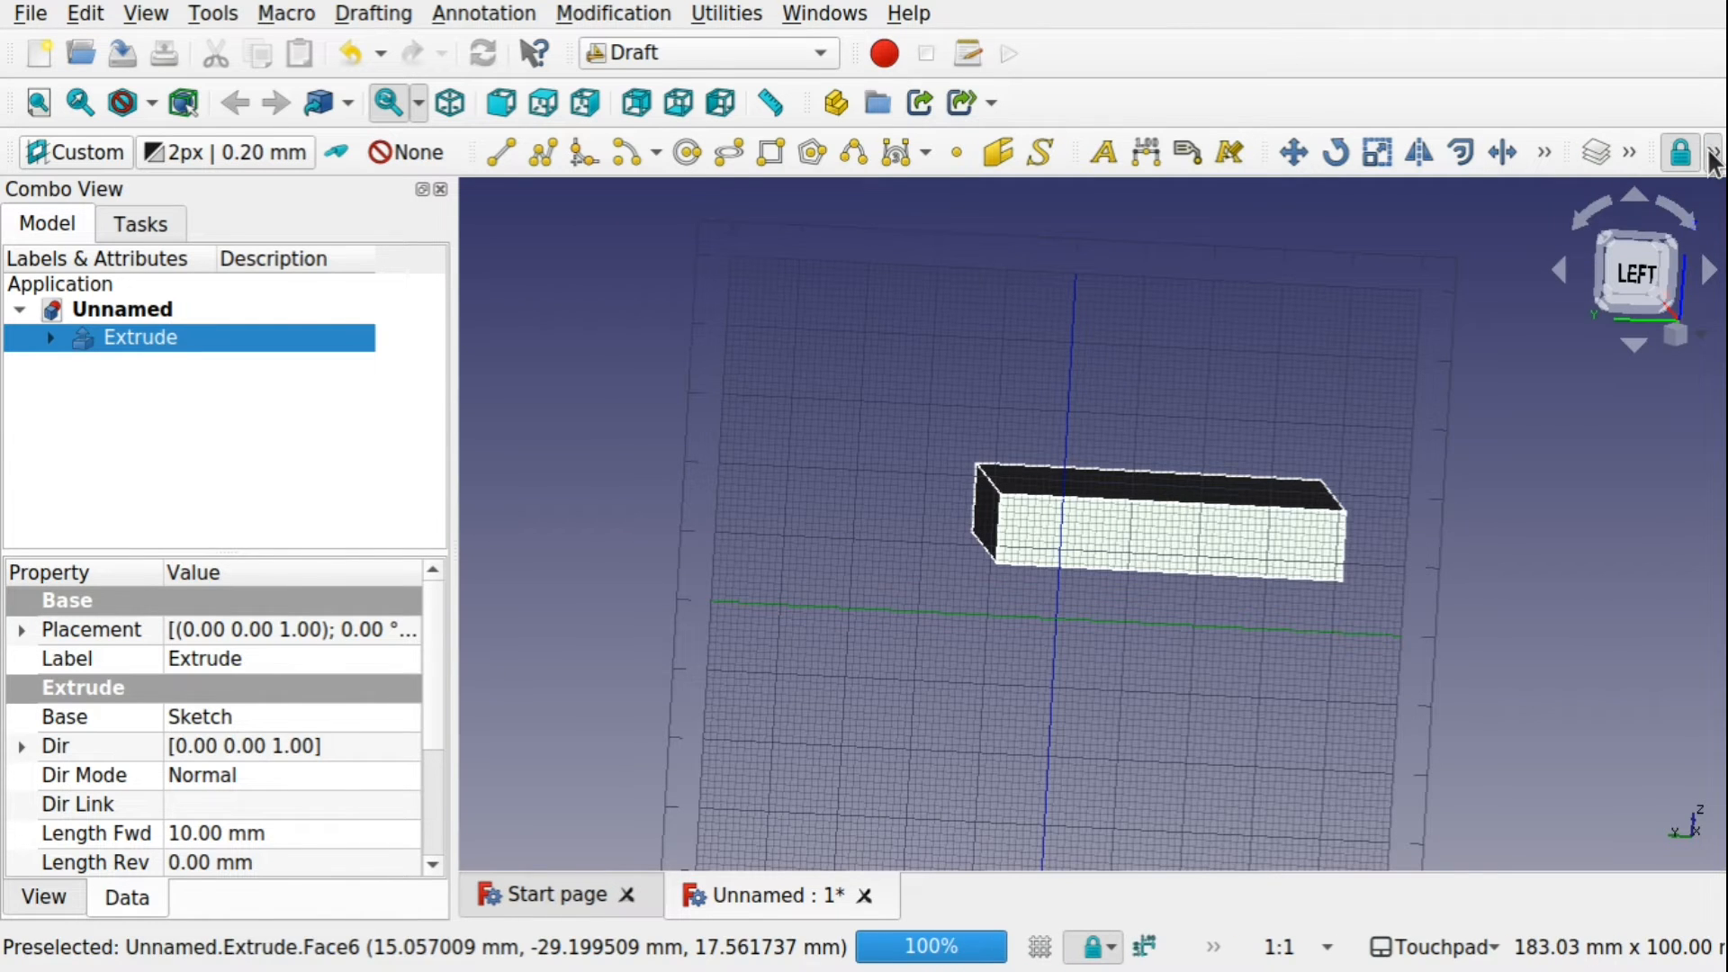
{"action": "left_click", "coordinate": [1713, 152]}
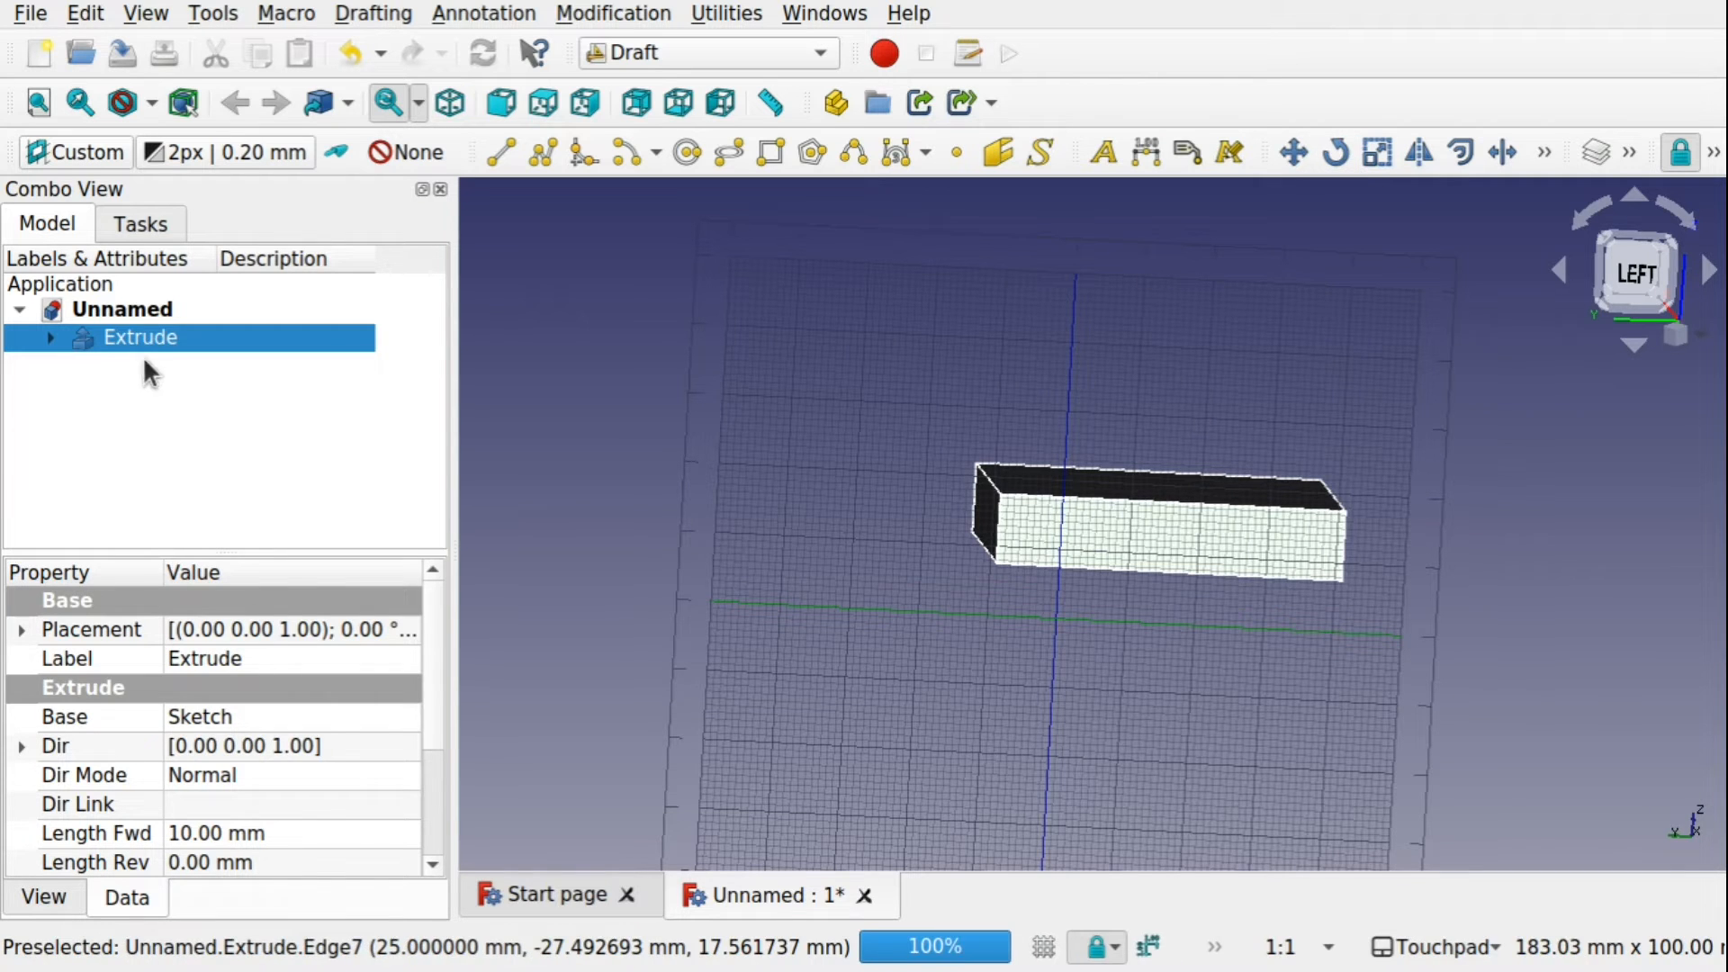
With midpoint snapping enabled, try a slight freehand rotation of the block about its left face's lower corner at the negative Y end, and undo it.
{"action": "left_click", "coordinate": [1336, 153]}
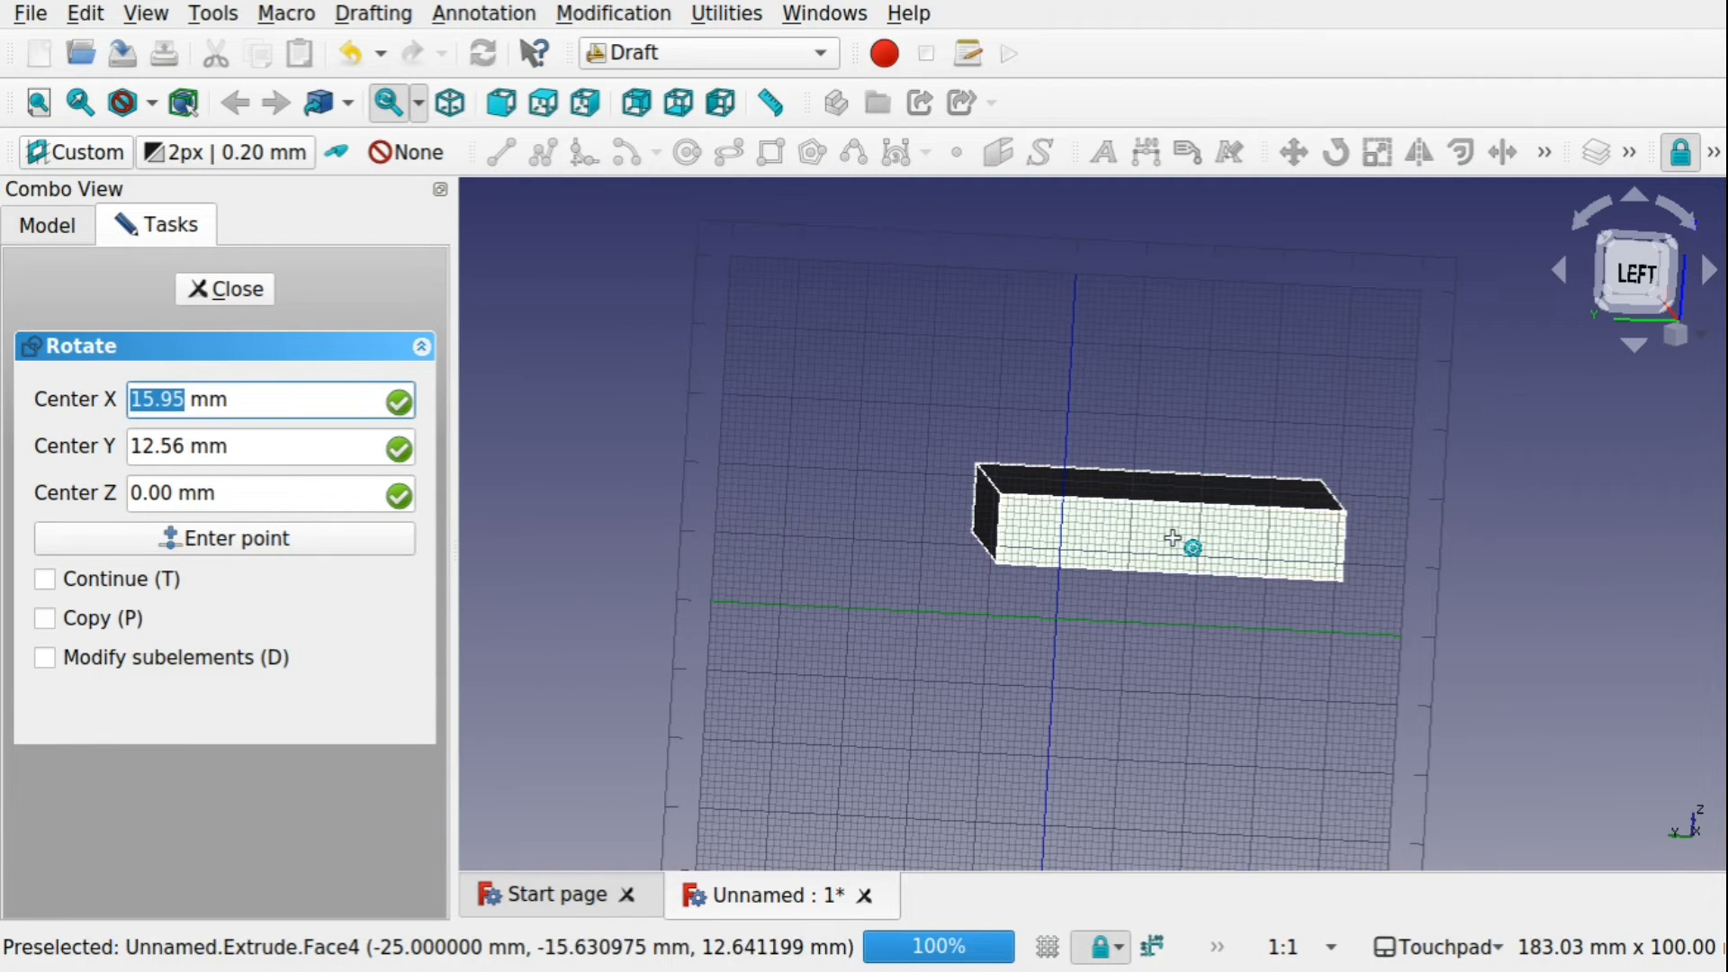
{"action": "left_click", "coordinate": [1713, 153]}
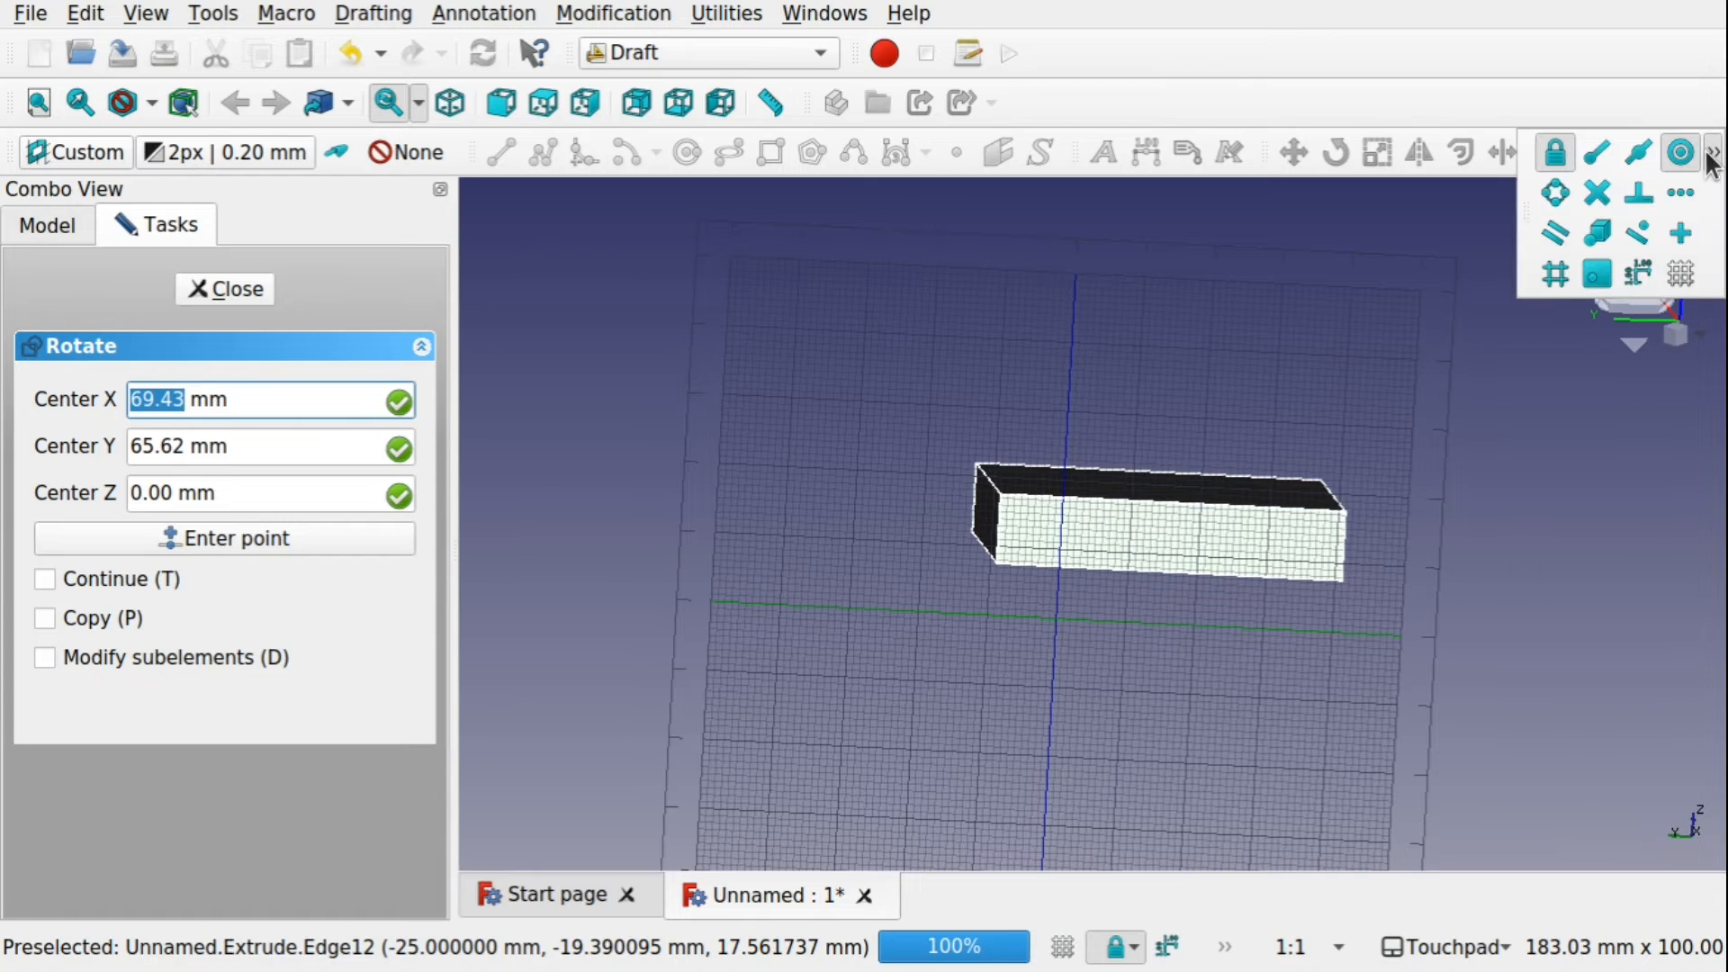
{"action": "left_click", "coordinate": [1639, 155]}
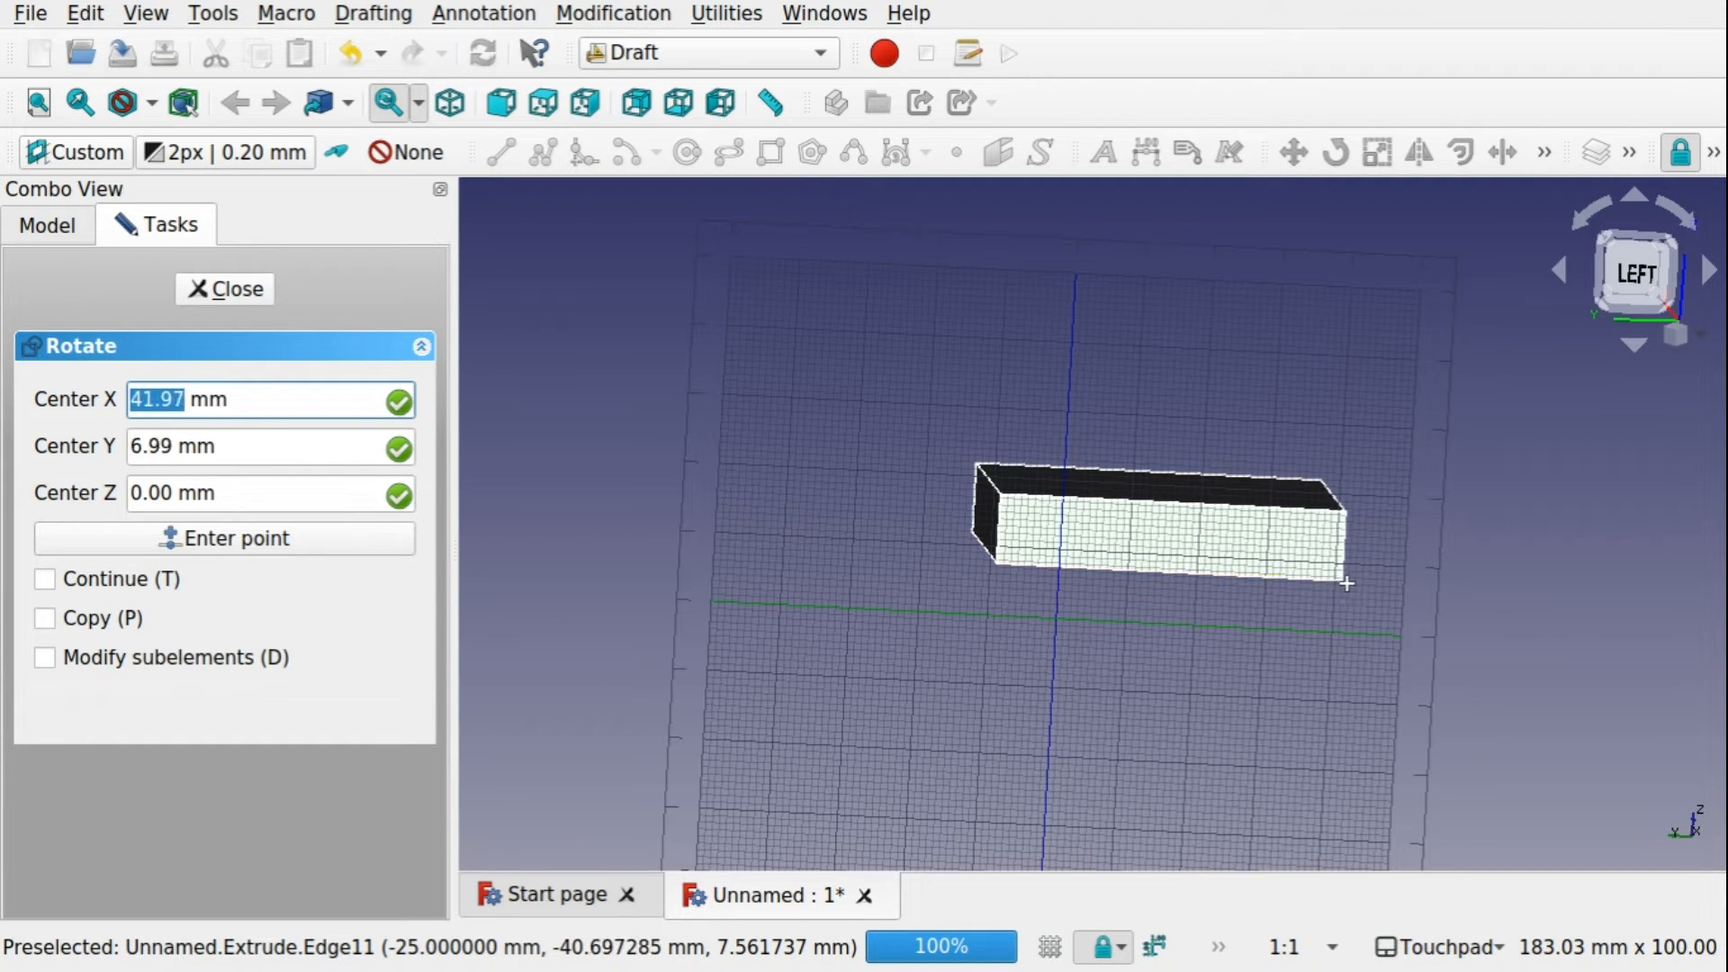
{"action": "left_click", "coordinate": [1347, 583]}
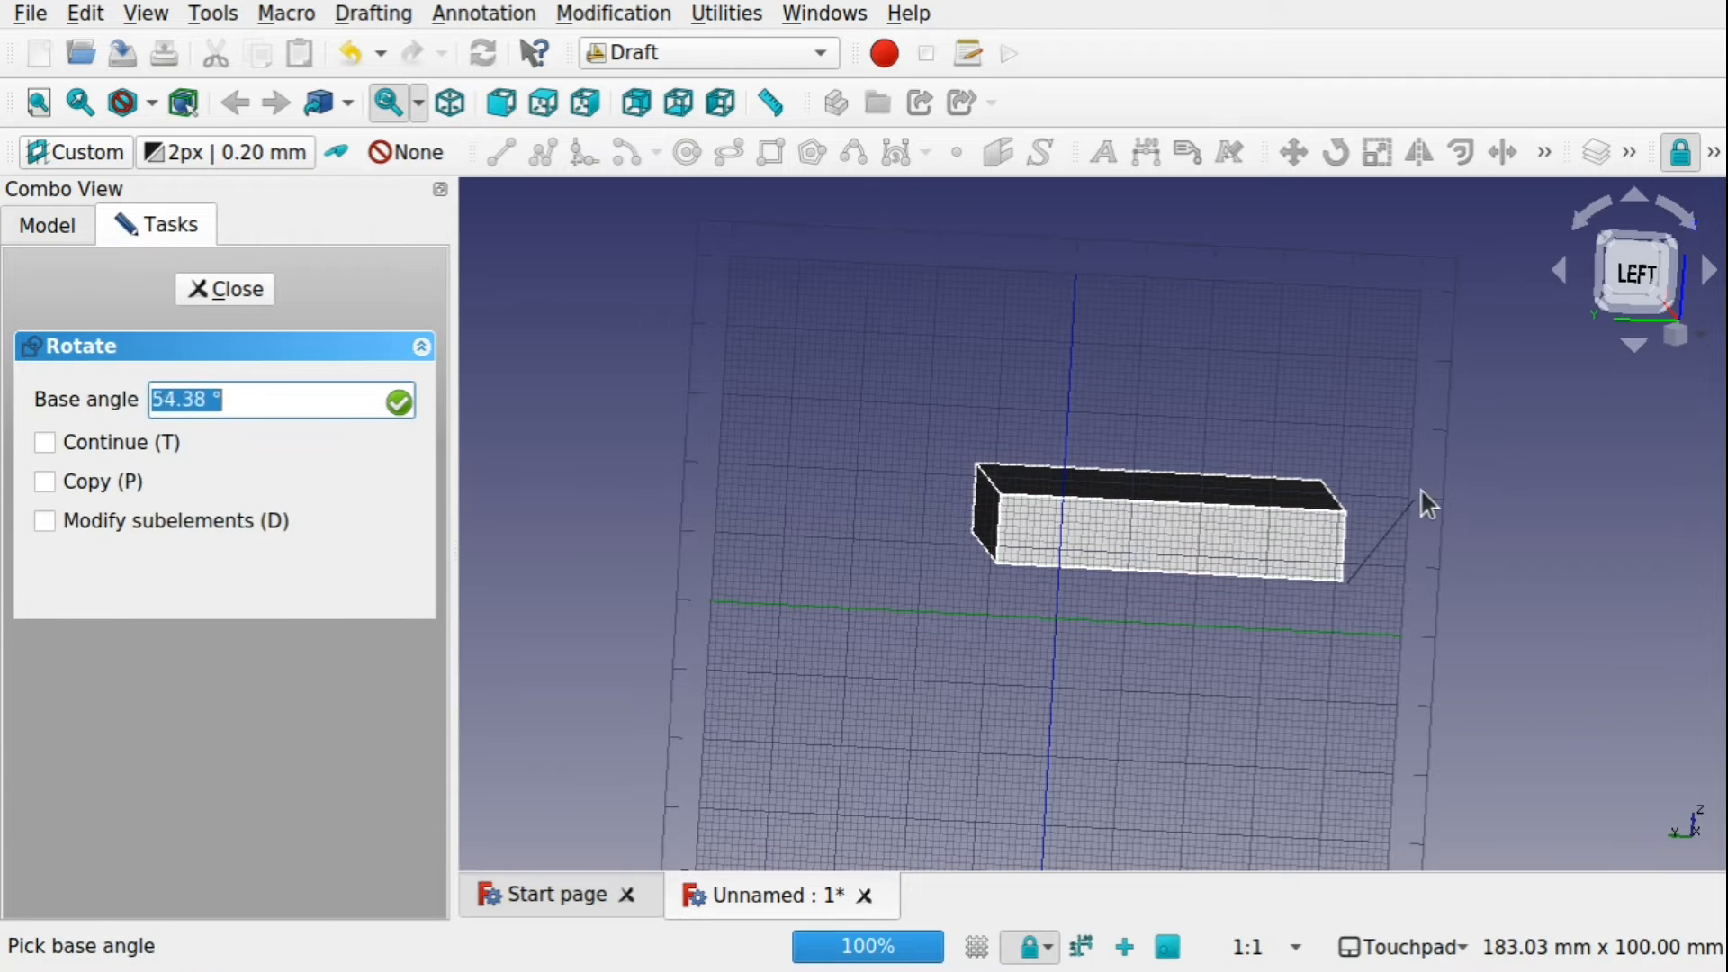
{"action": "left_click", "coordinate": [1541, 380]}
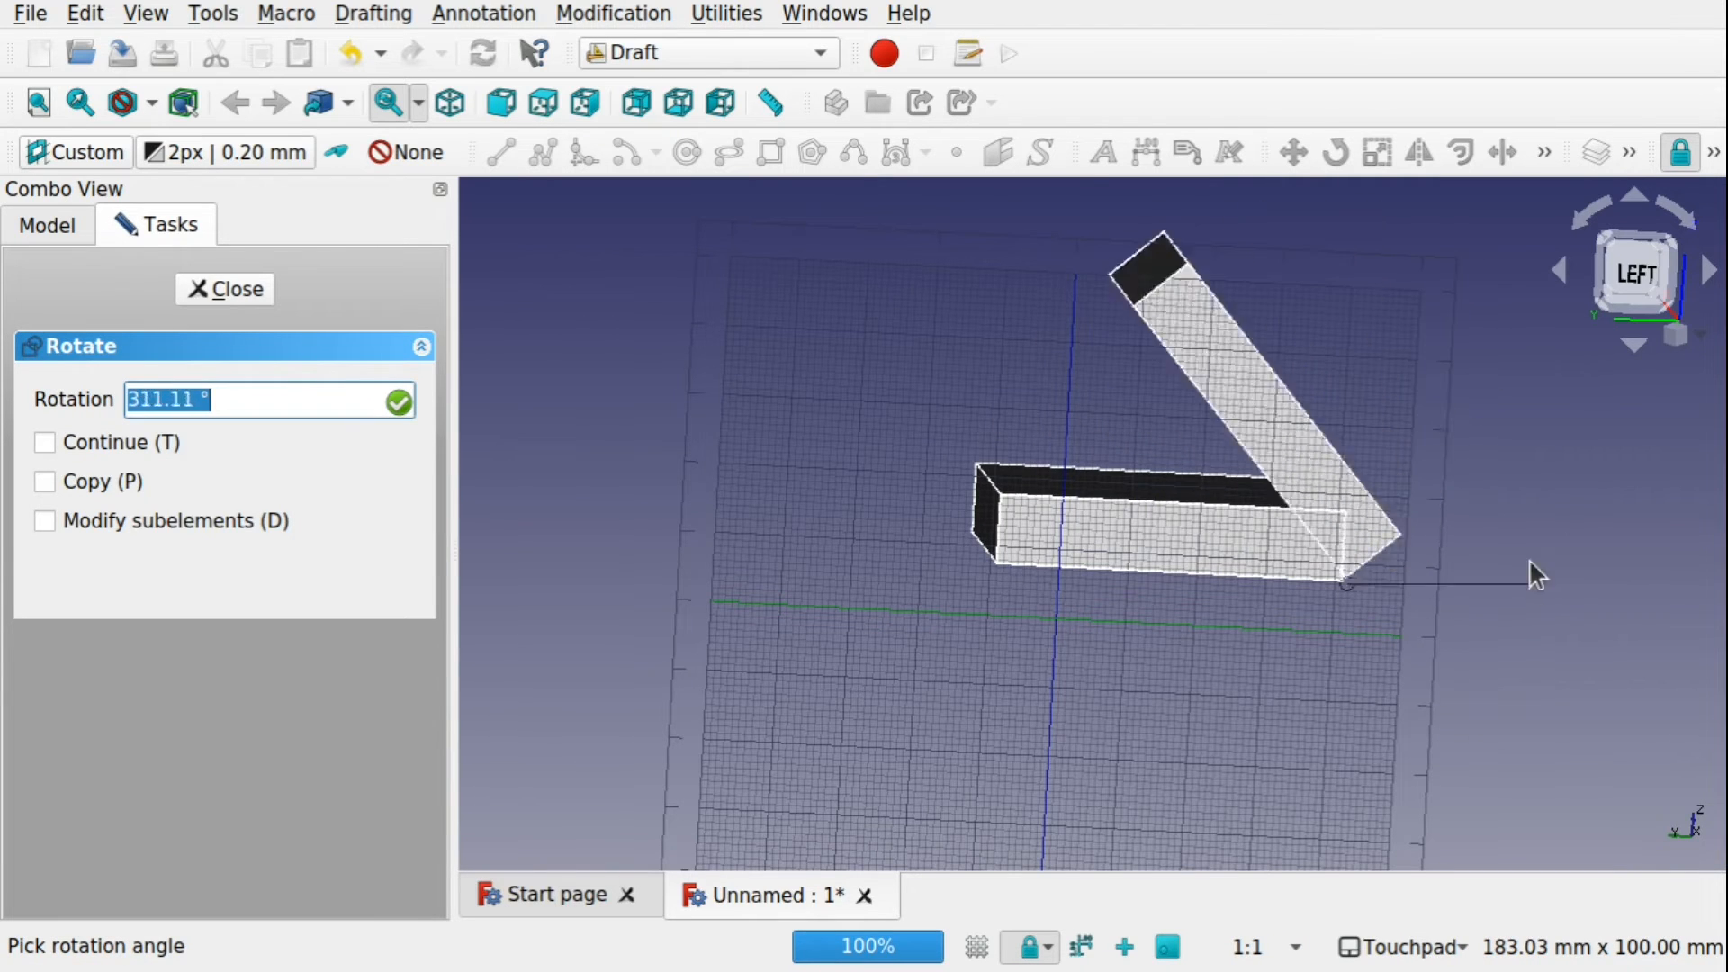
{"action": "left_click", "coordinate": [1467, 437]}
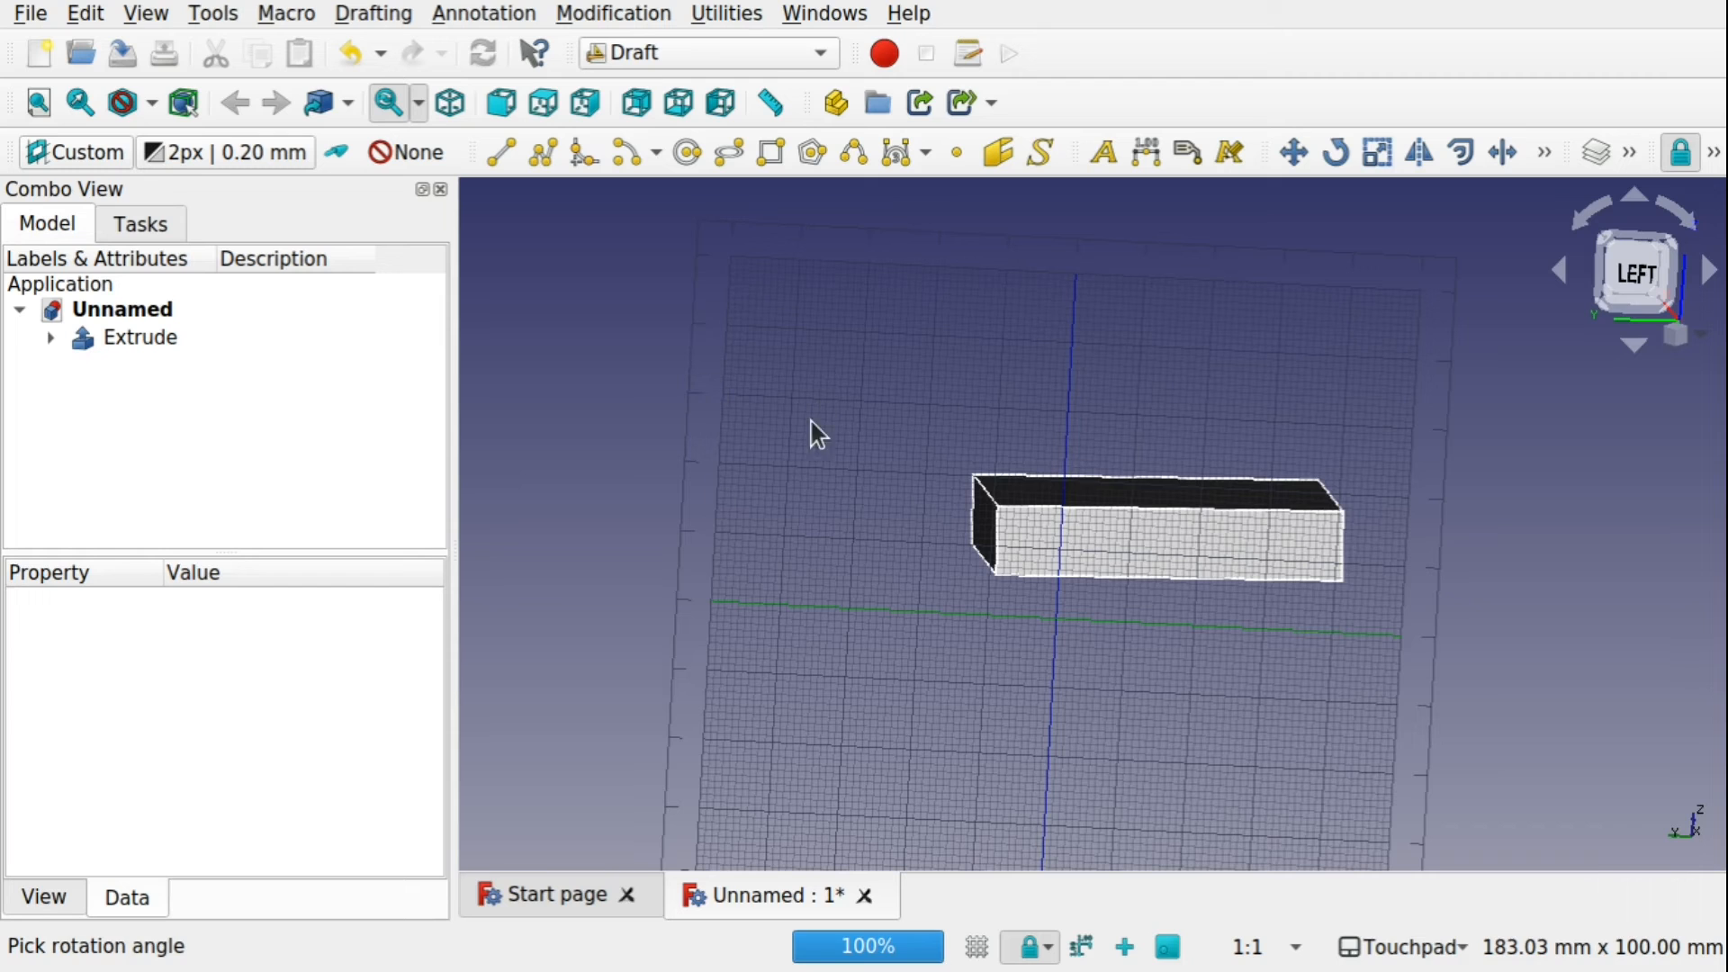
{"action": "key", "text": "ctrl+z"}
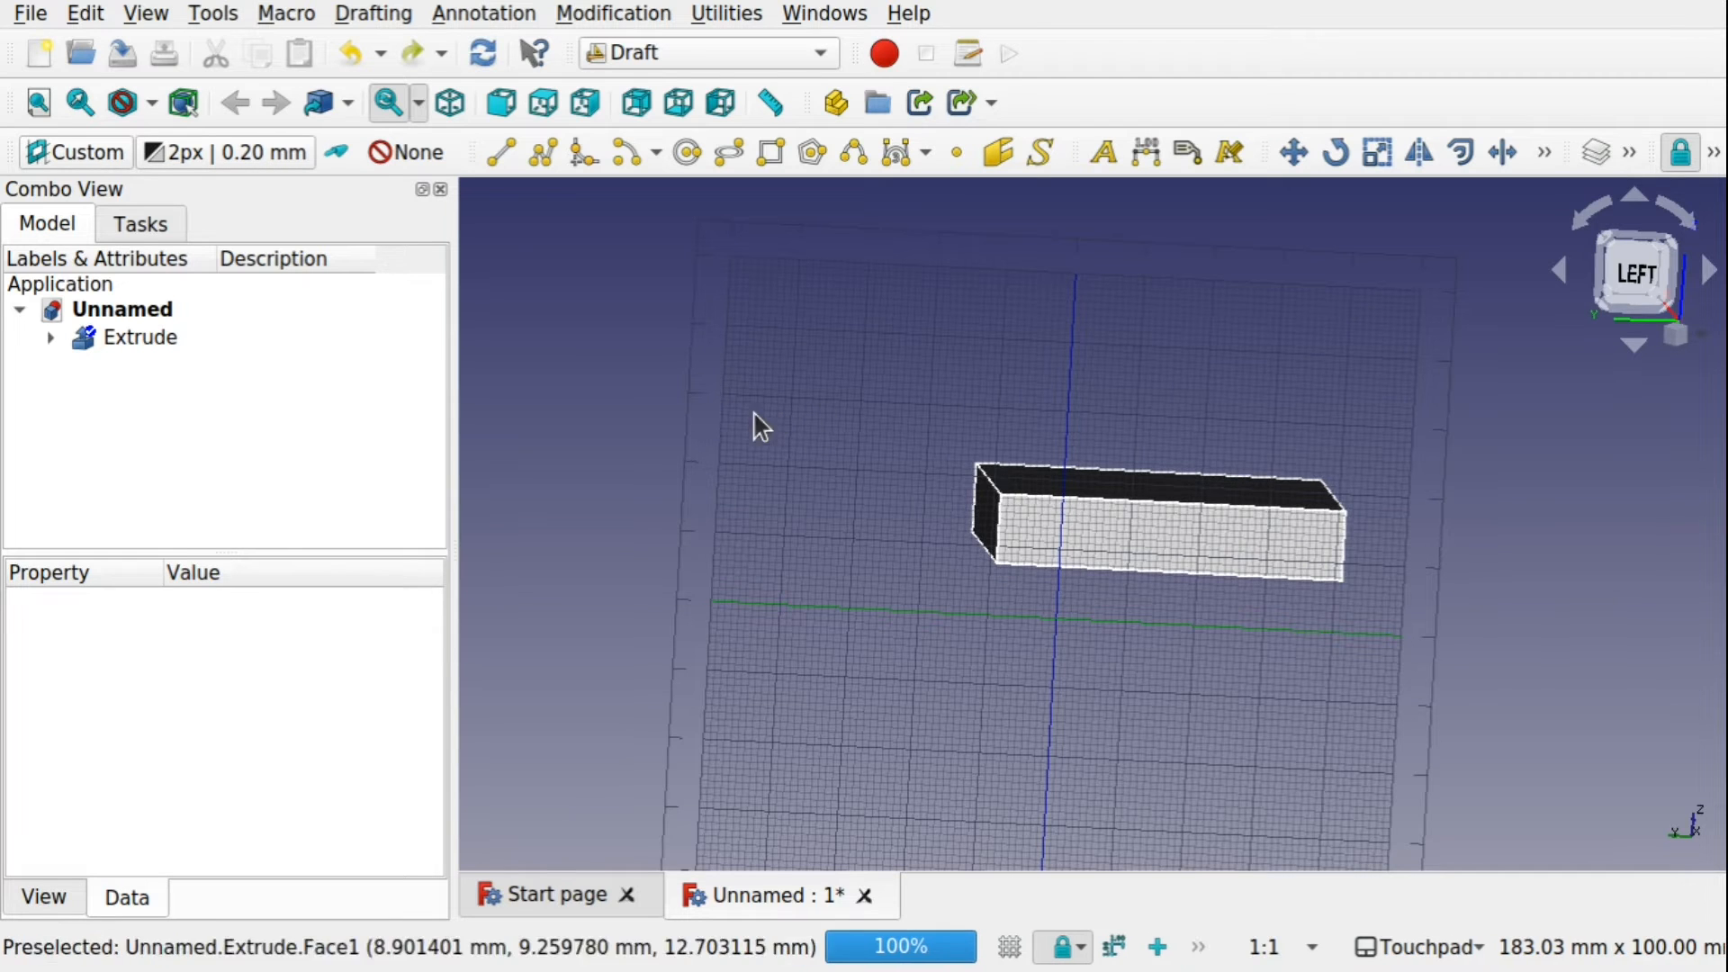
{"action": "left_click", "coordinate": [133, 225]}
{"action": "left_click", "coordinate": [60, 223]}
Switch to the Sketcher workbench and delete the extrusion, keeping its base sketch.
{"action": "left_click", "coordinate": [666, 54]}
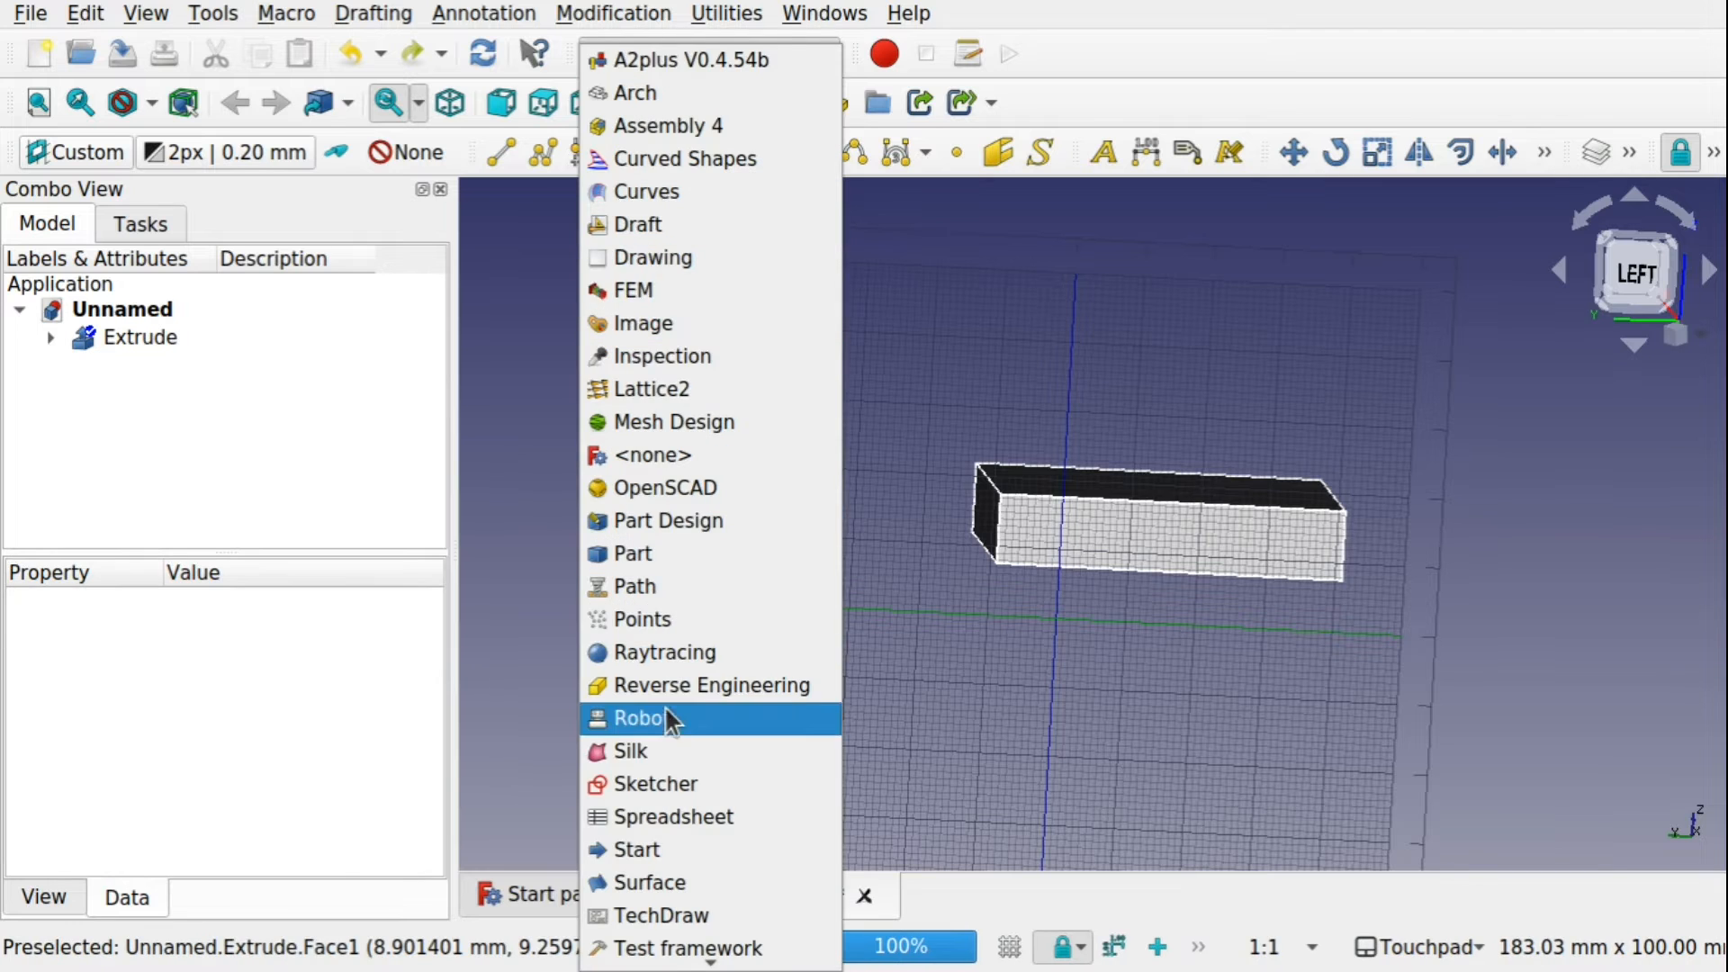
{"action": "left_click", "coordinate": [693, 784]}
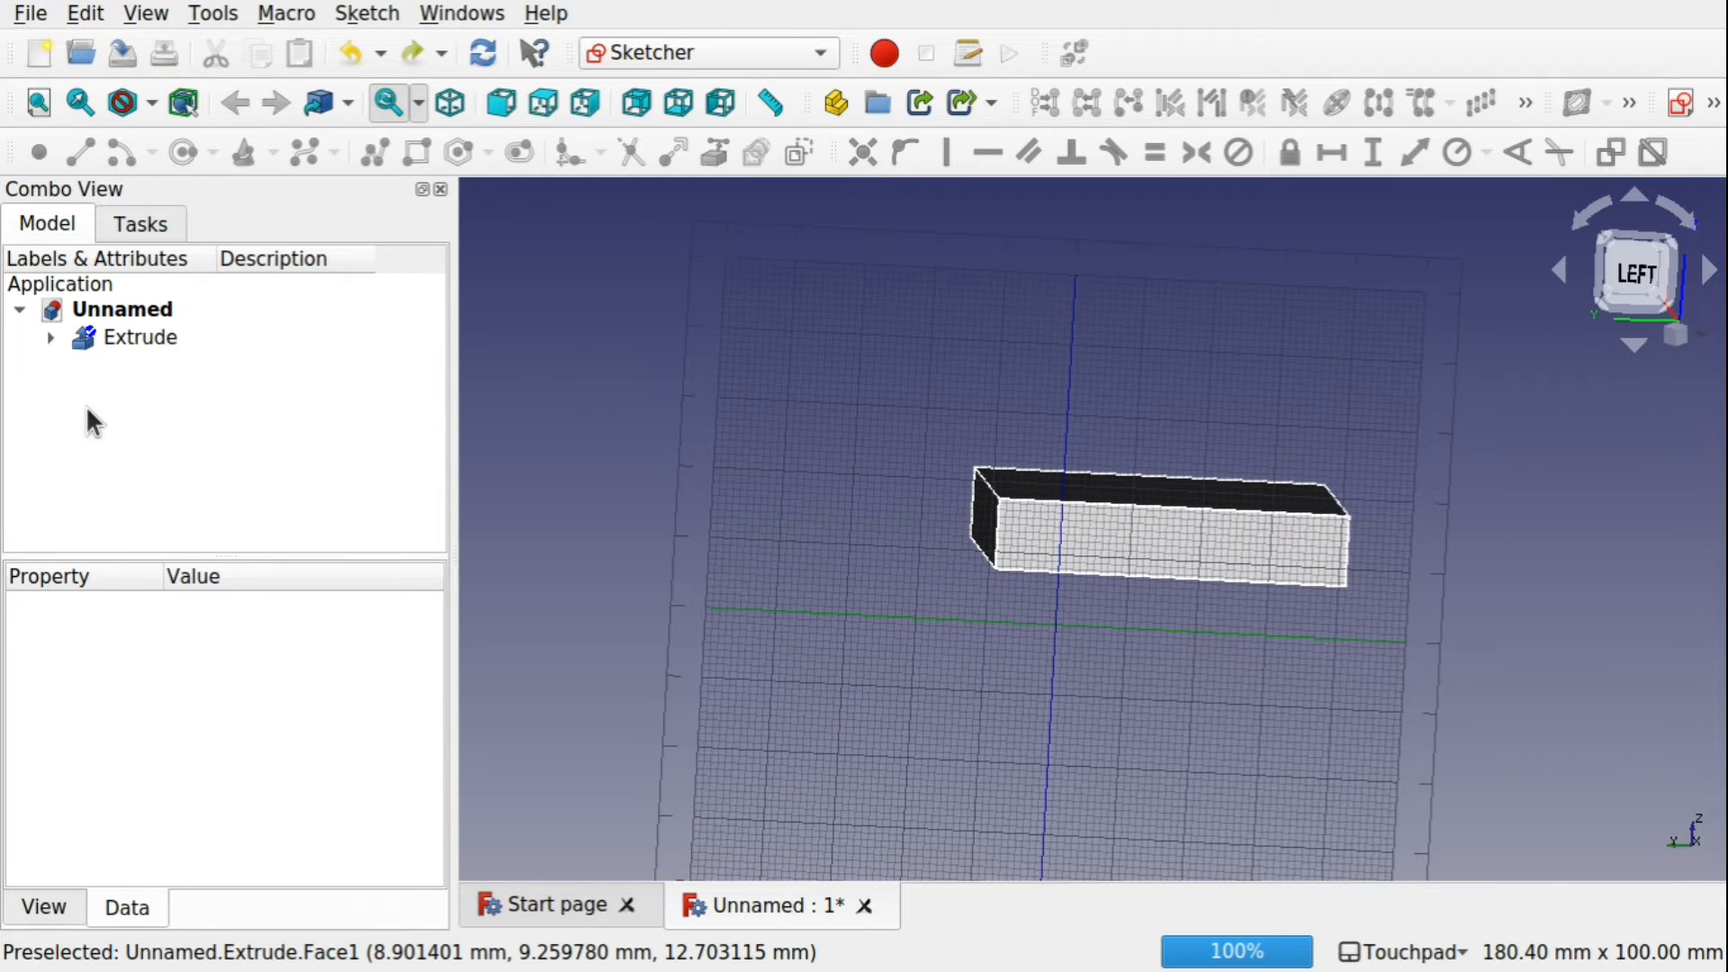
{"action": "left_click", "coordinate": [147, 343]}
{"action": "key", "text": "Delete"}
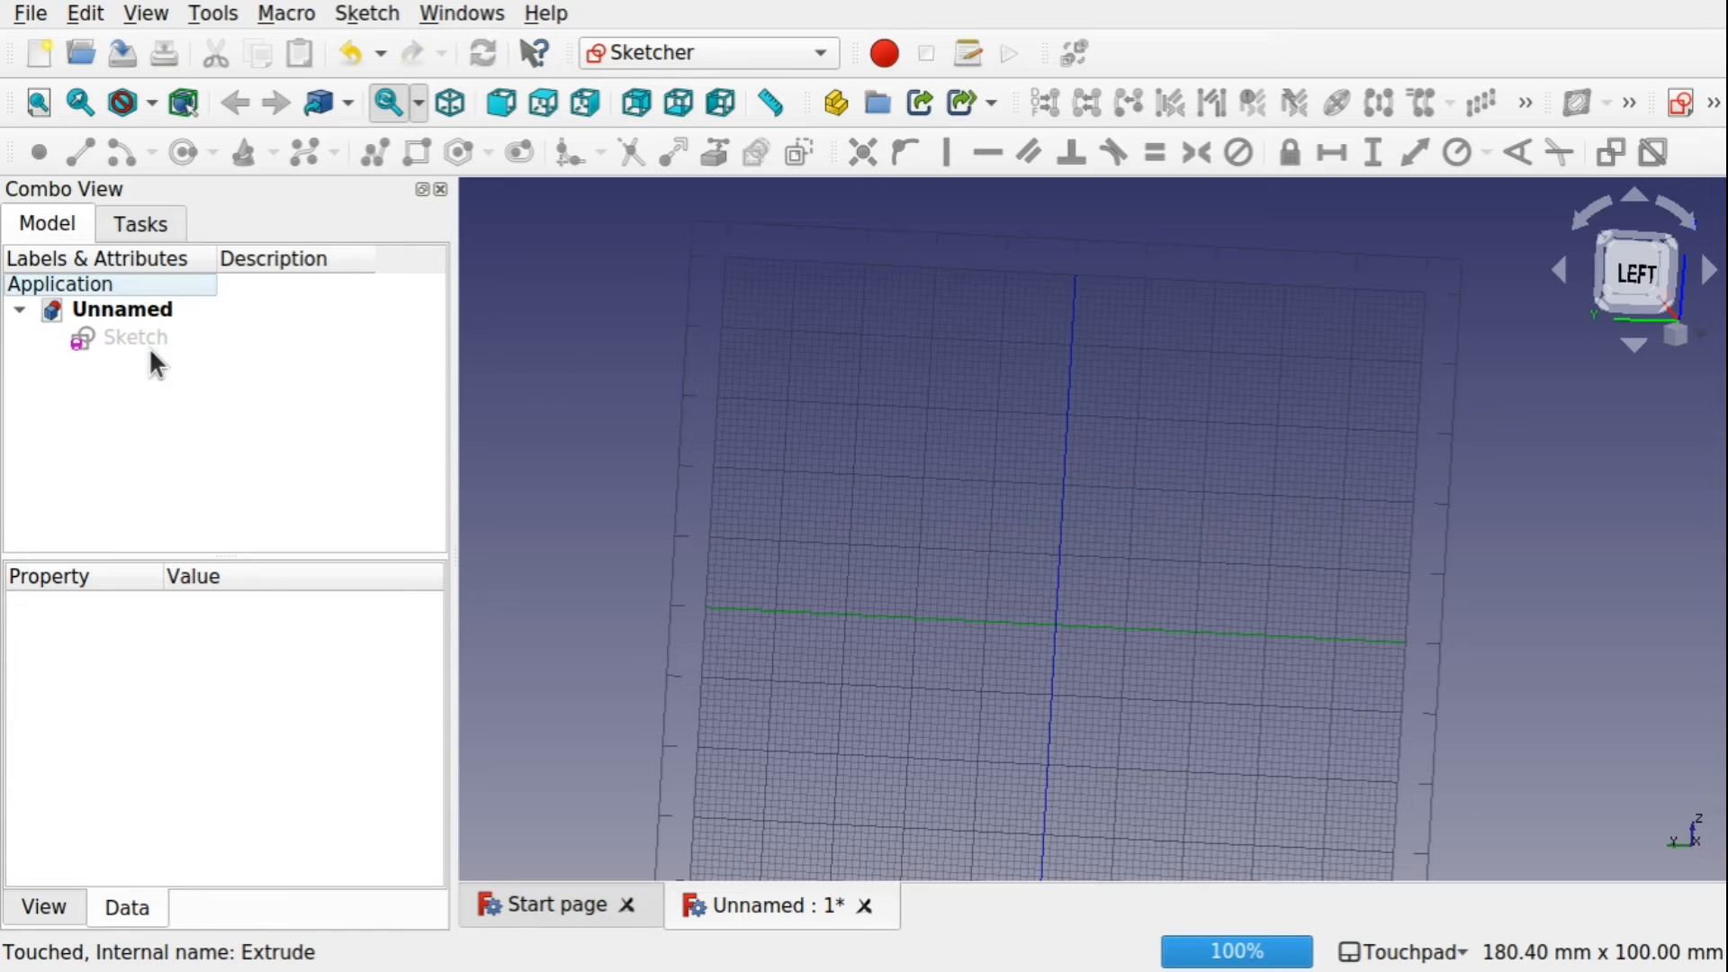
Return to the Draft workbench and turn off the working plane grid.
{"action": "left_click", "coordinate": [720, 53]}
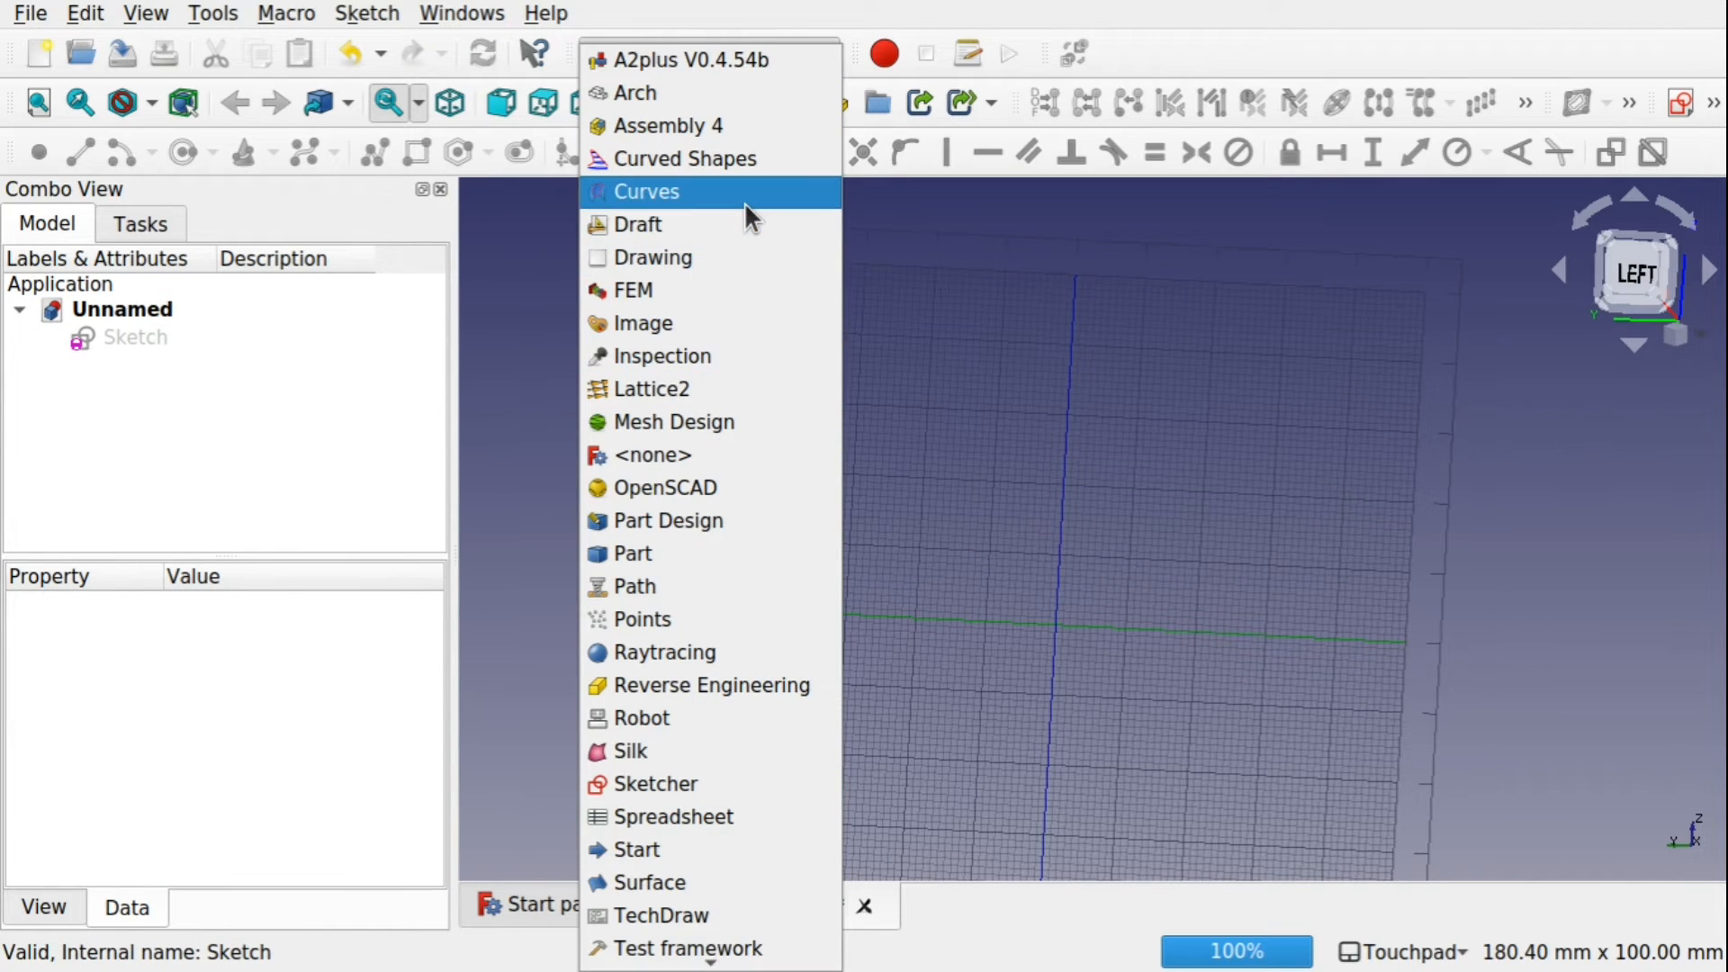
{"action": "left_click", "coordinate": [744, 224]}
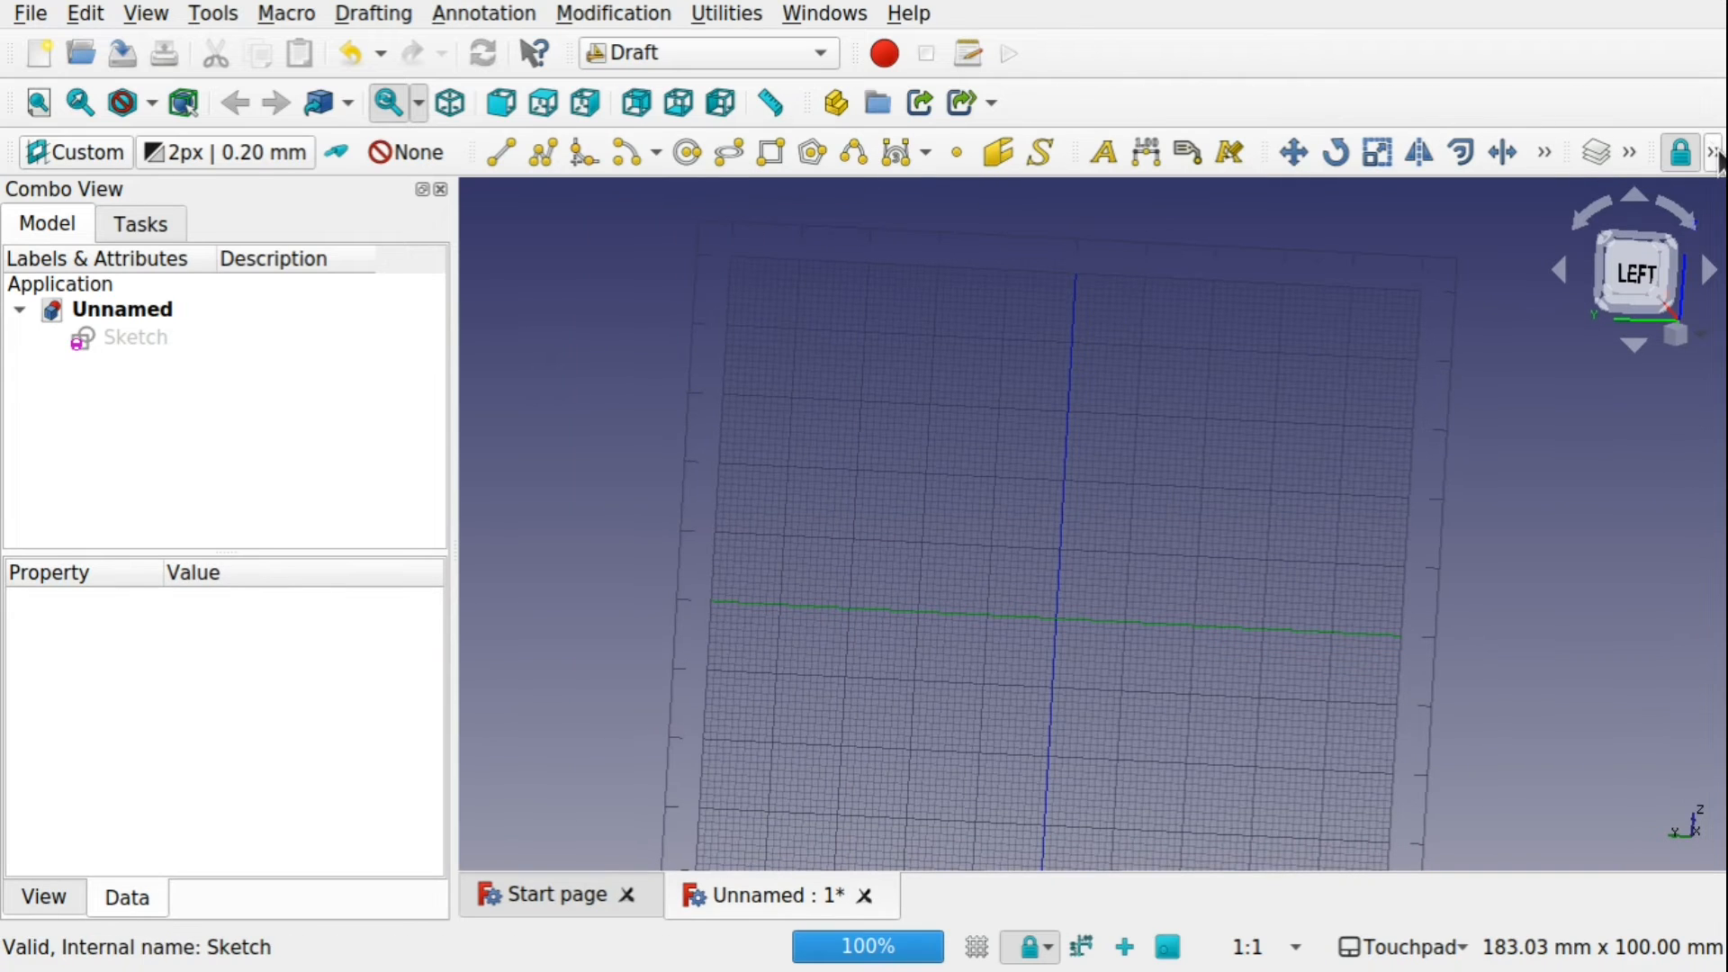
{"action": "left_click", "coordinate": [1713, 153]}
{"action": "left_click", "coordinate": [1684, 275]}
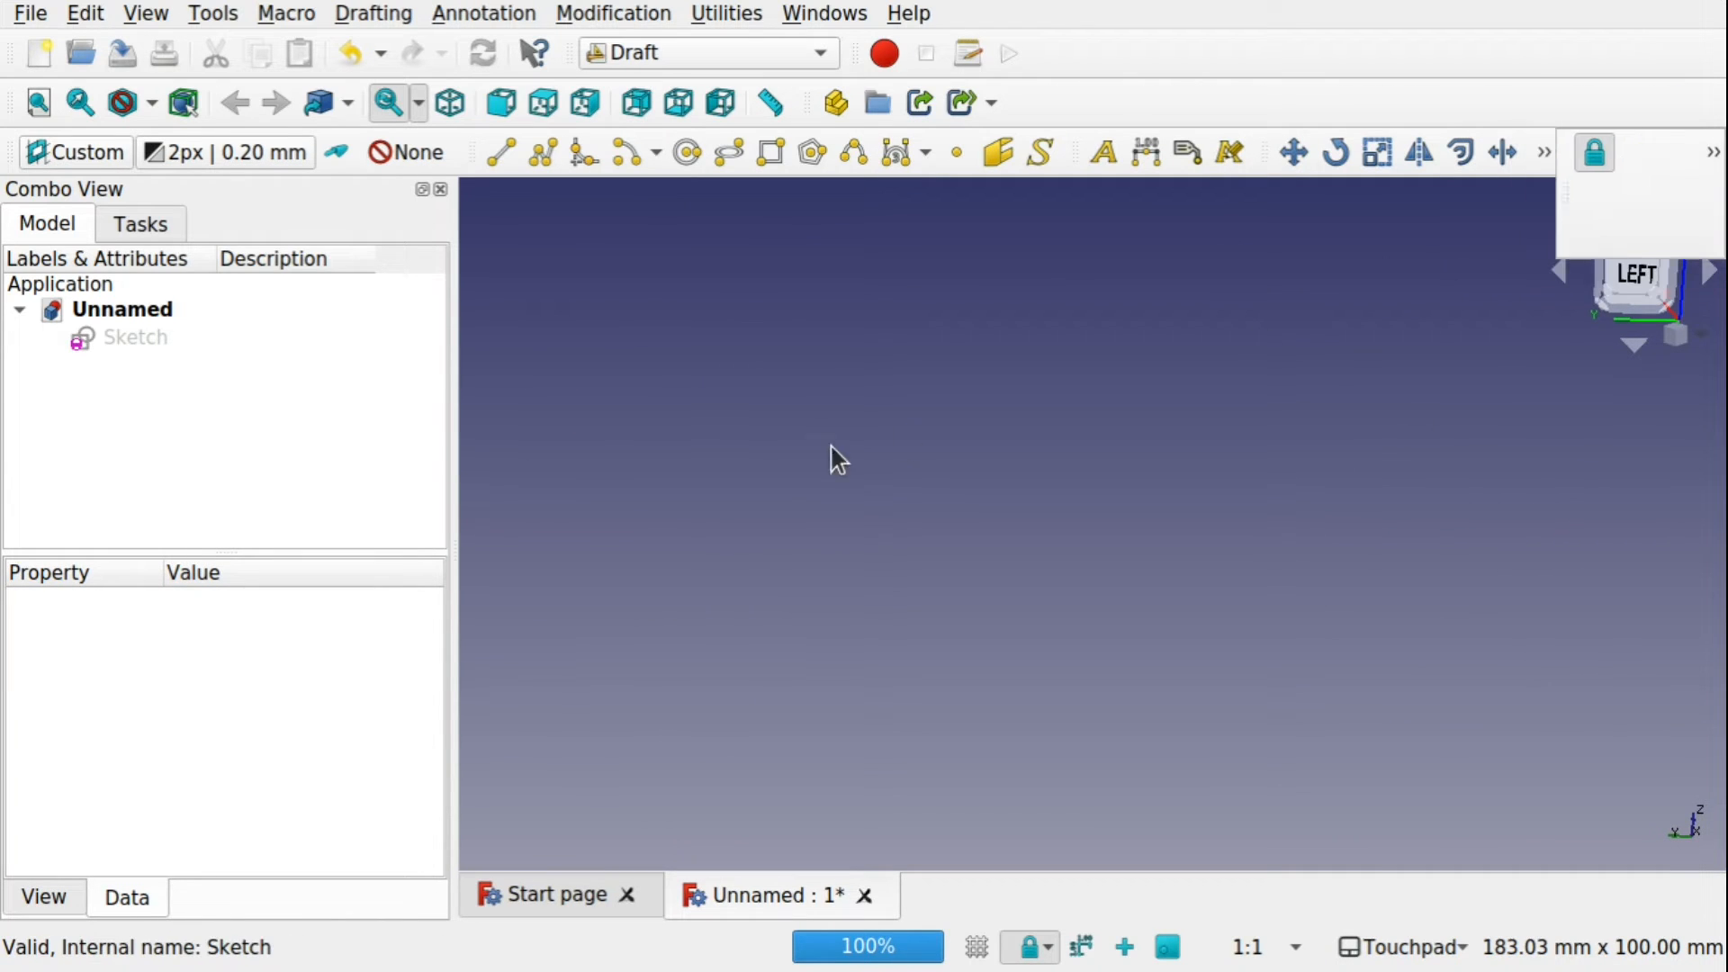
Make the hidden sketch visible and edit it to delete the square's upper horizontal edge, leaving the profile open.
{"action": "left_click", "coordinate": [135, 349]}
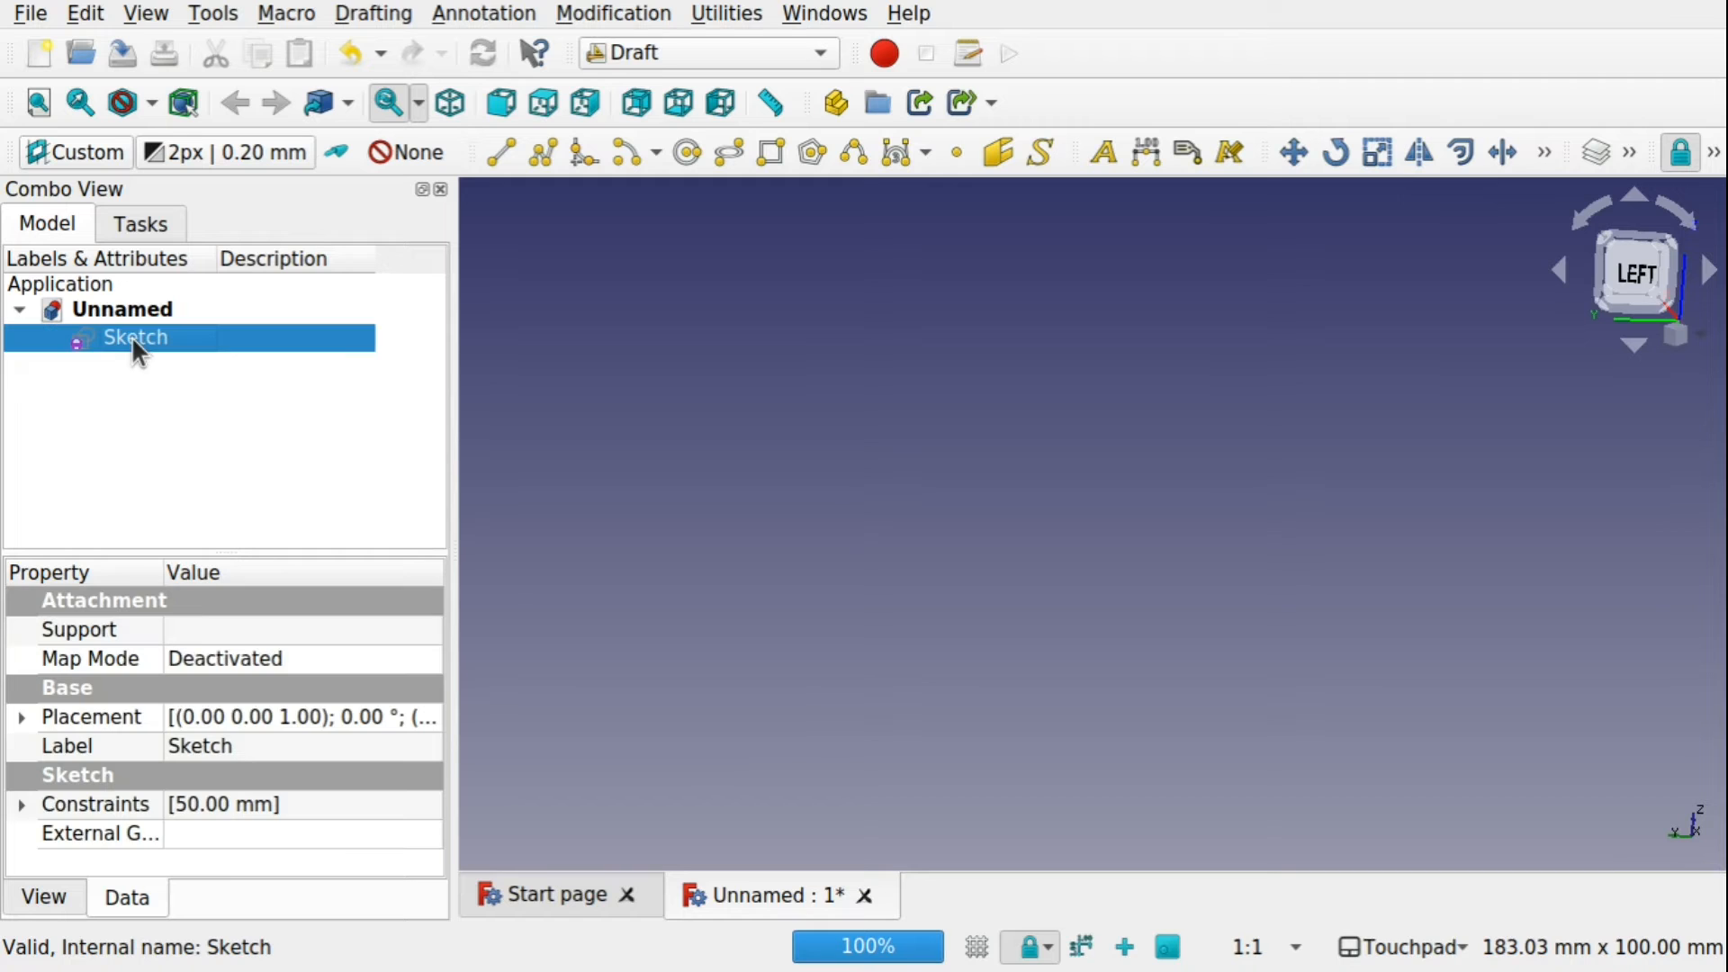
{"action": "key", "text": "space"}
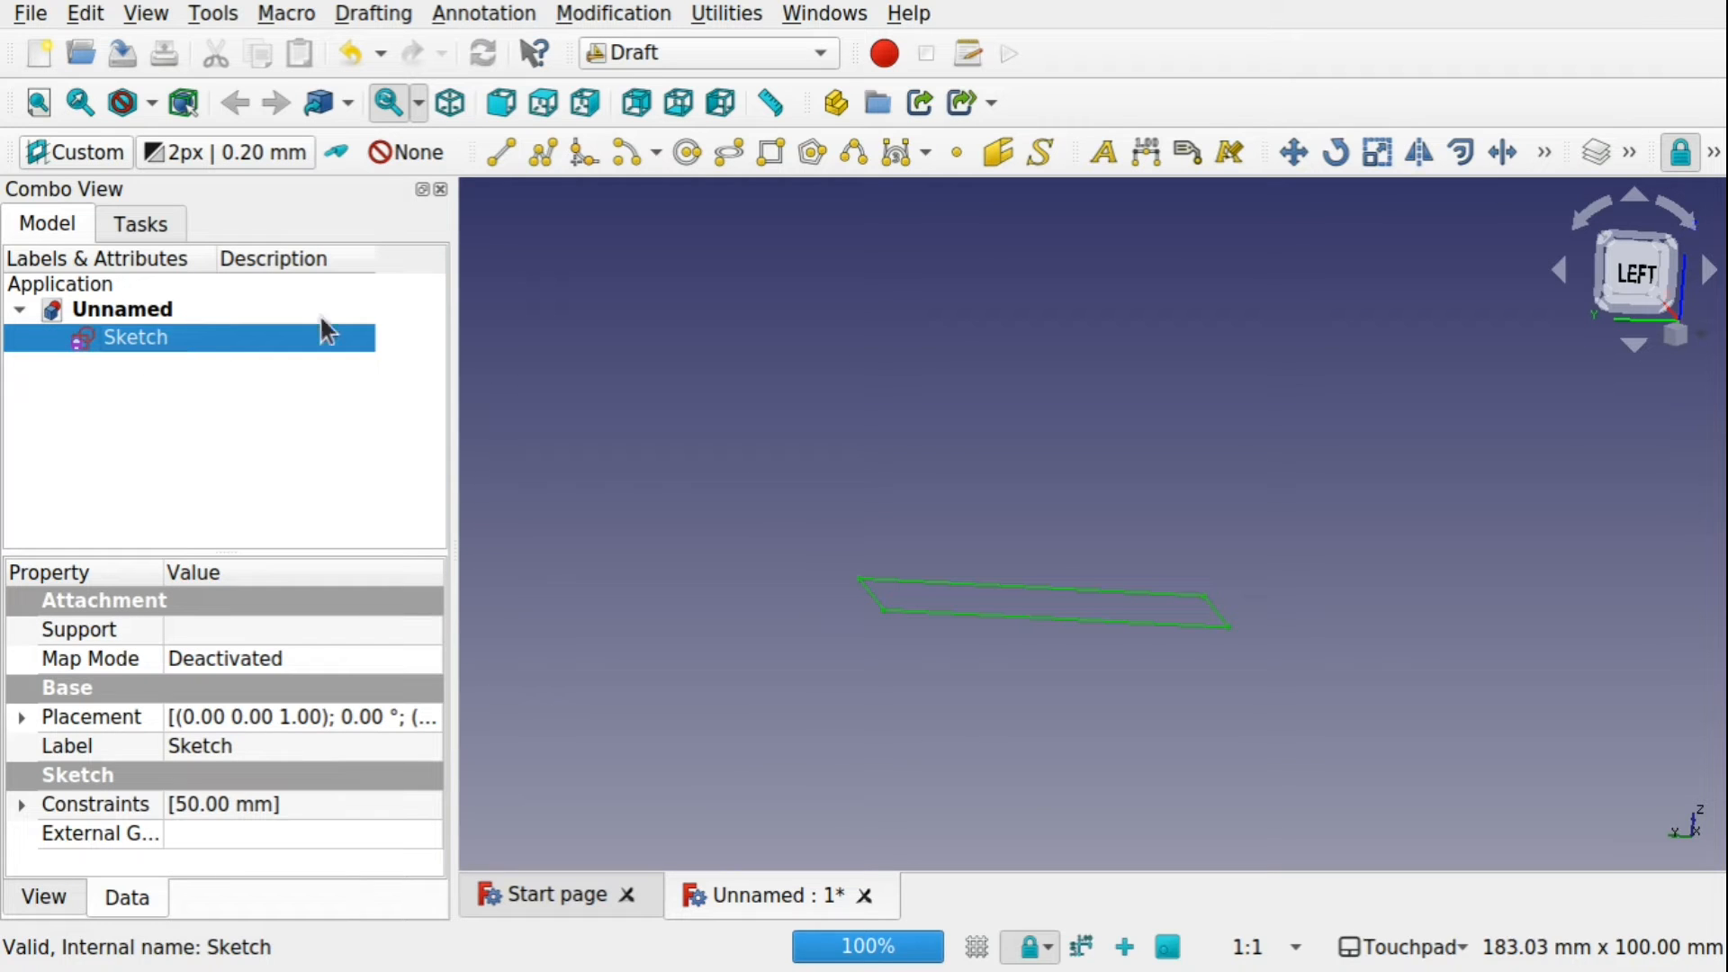
{"action": "left_click", "coordinate": [1041, 652]}
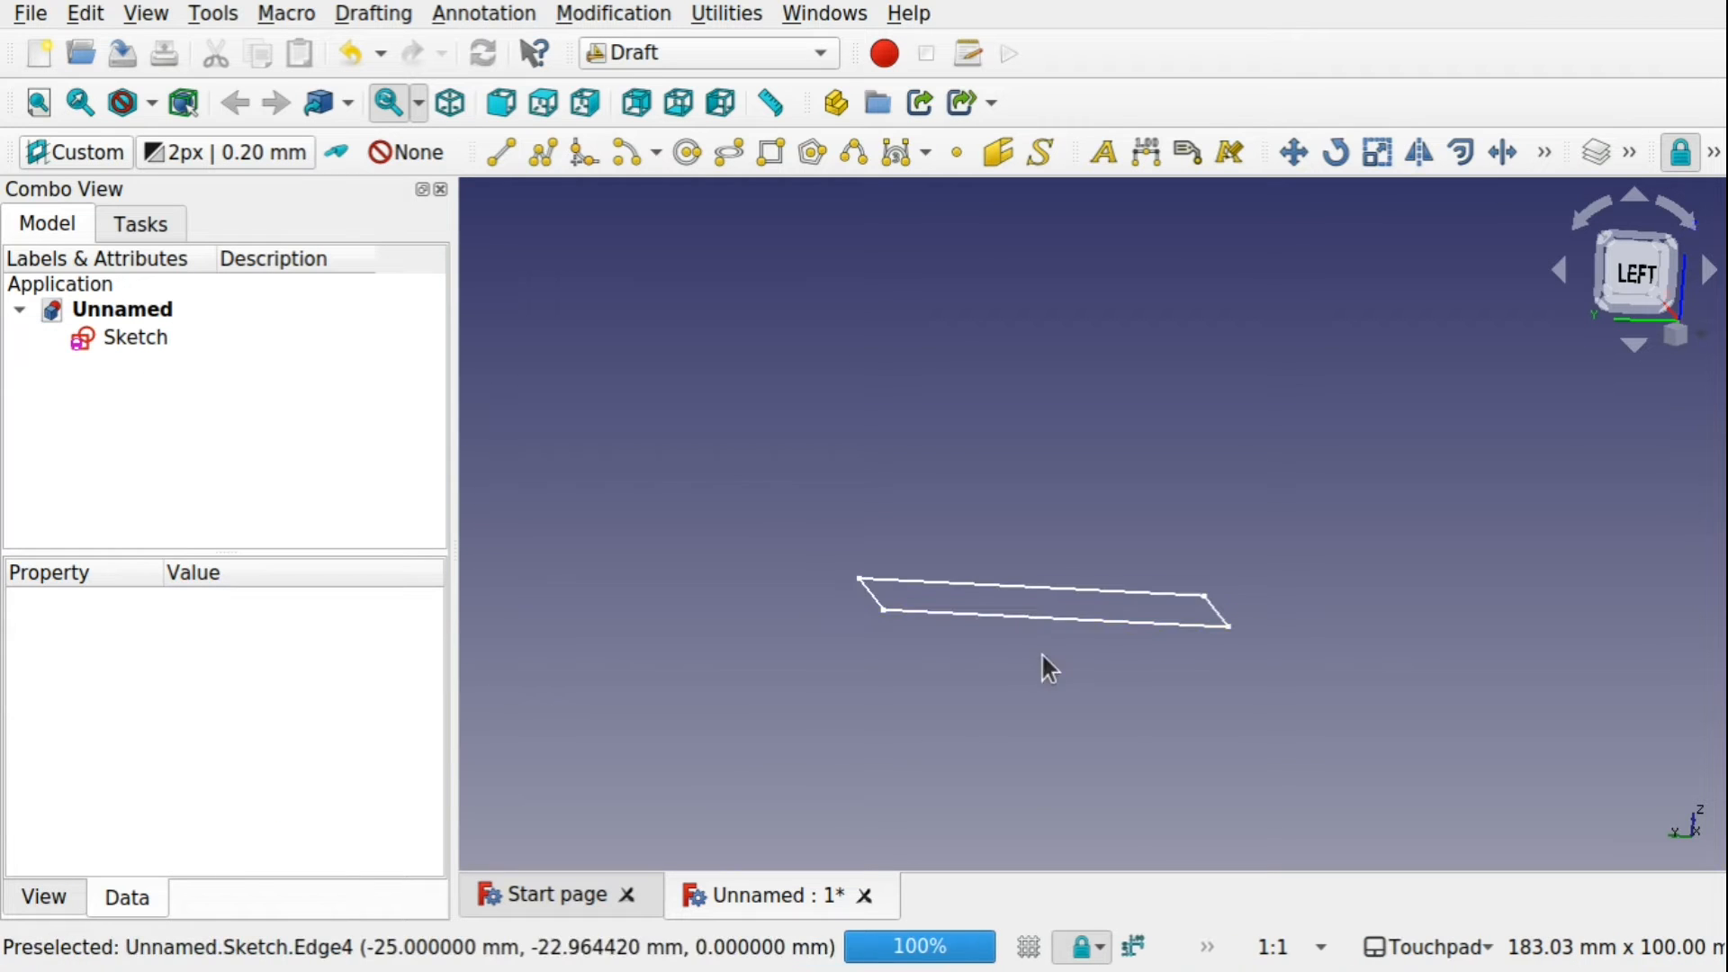
{"action": "double_click", "coordinate": [120, 342]}
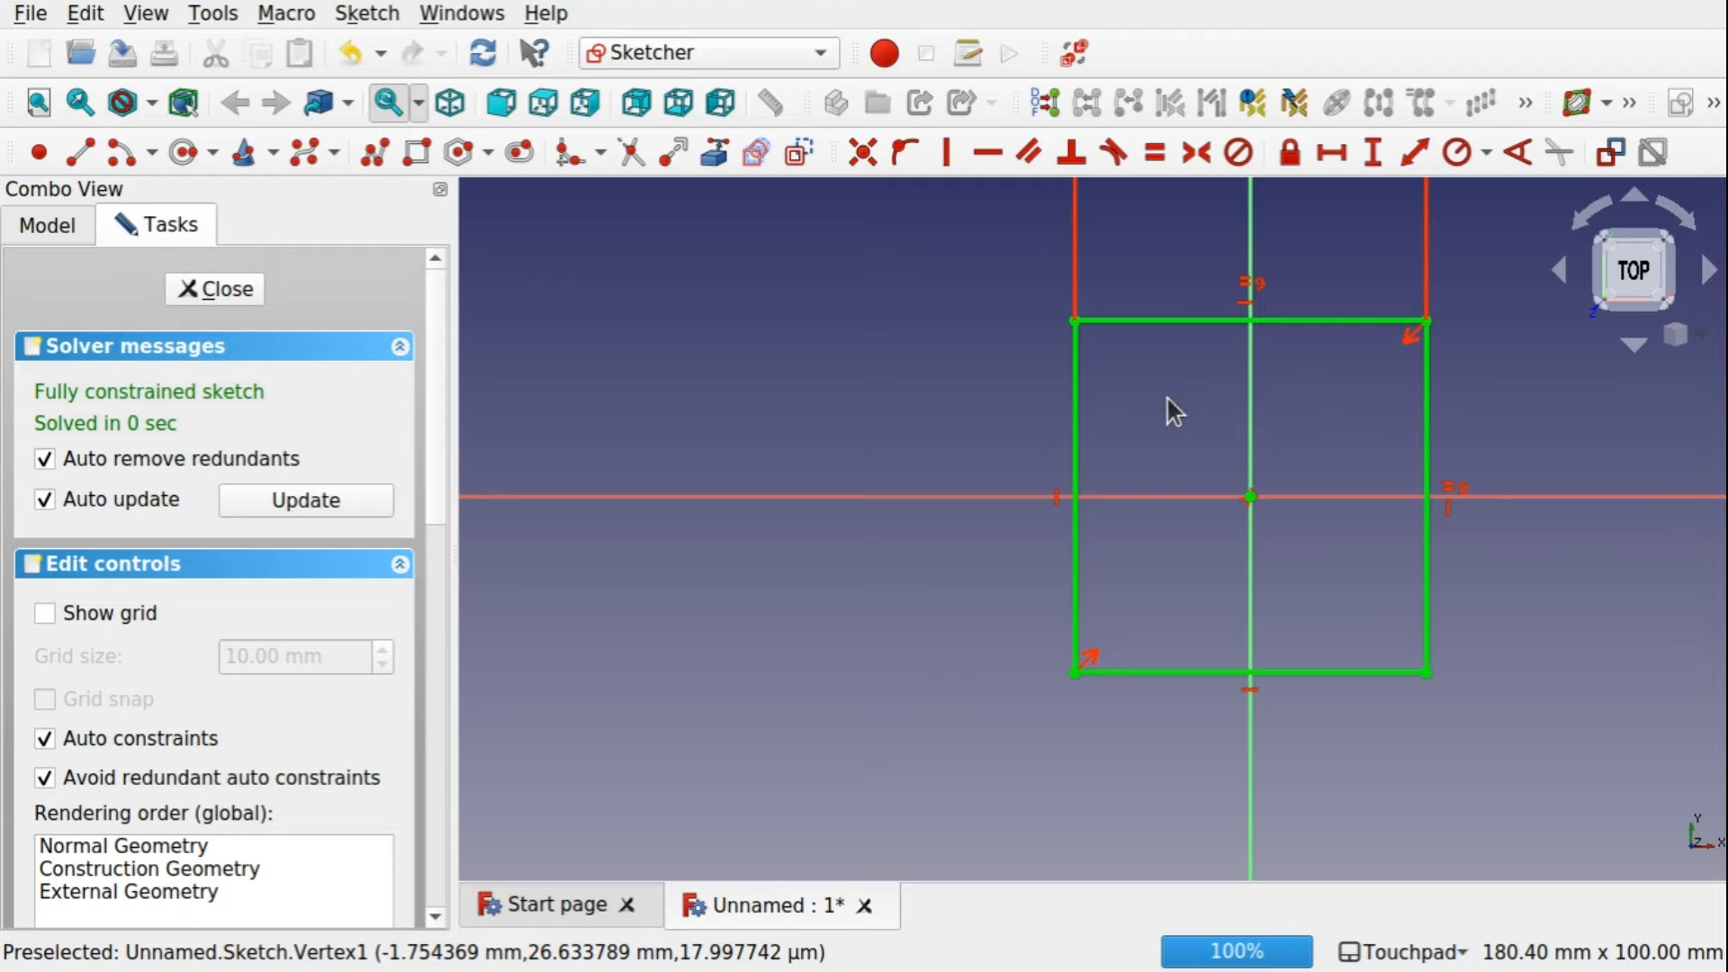
{"action": "left_click", "coordinate": [1153, 326]}
{"action": "key", "text": "Delete"}
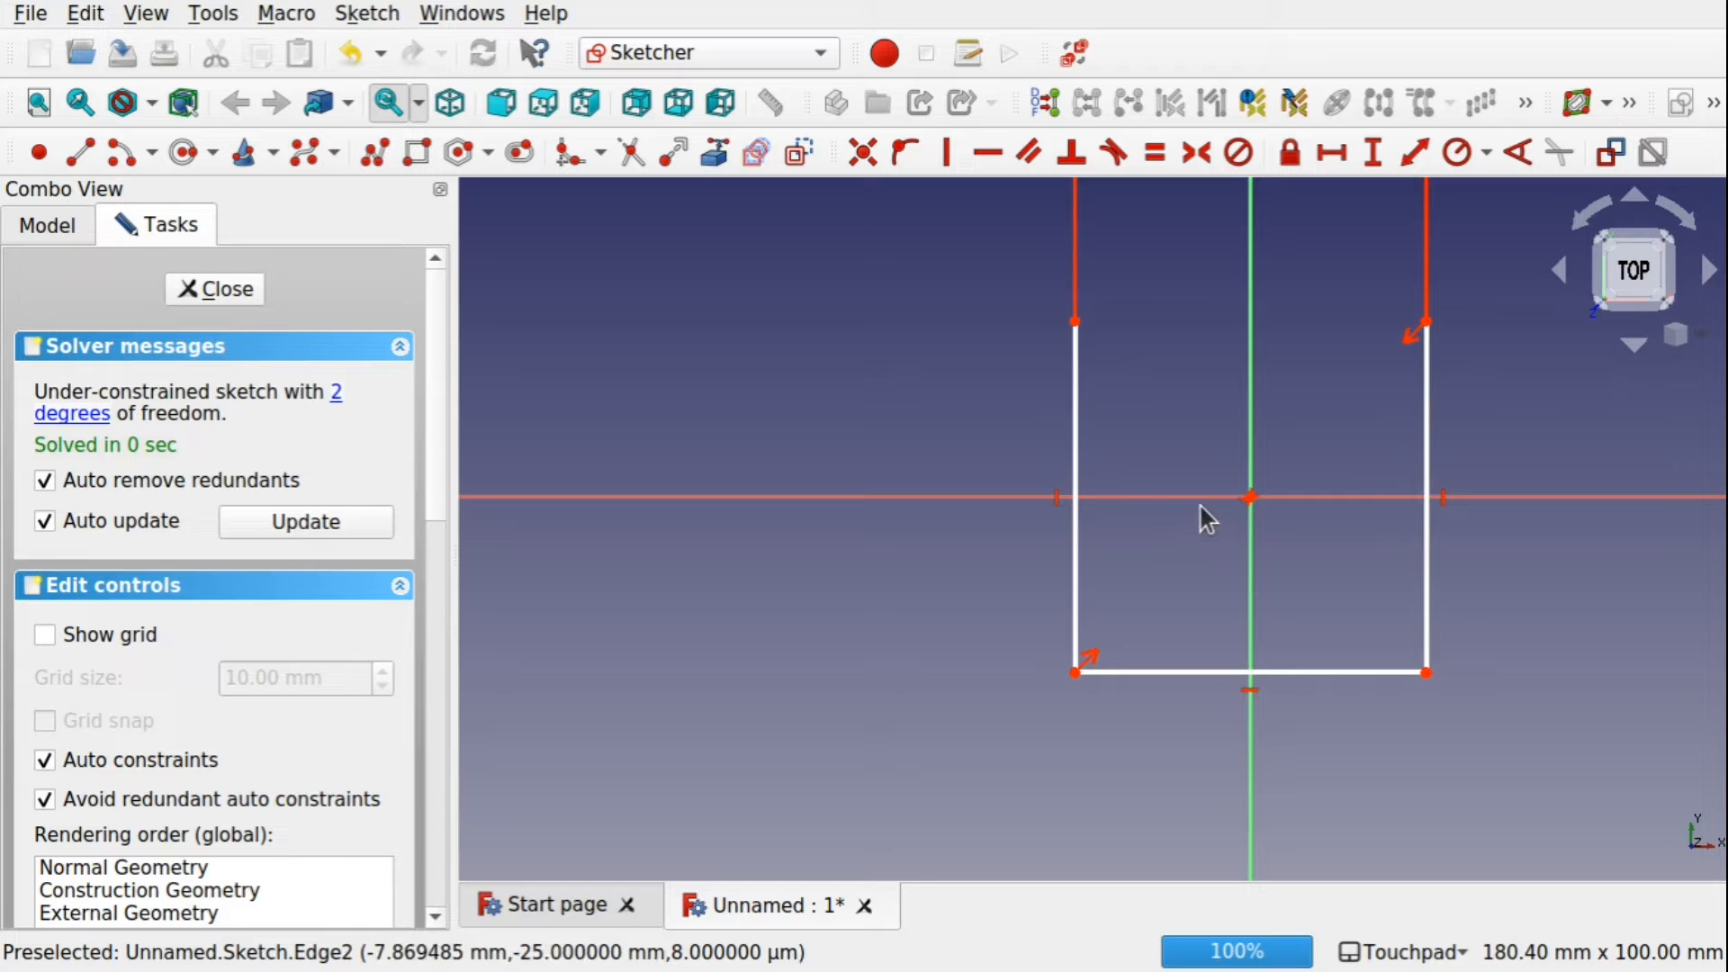
{"action": "left_click", "coordinate": [205, 292]}
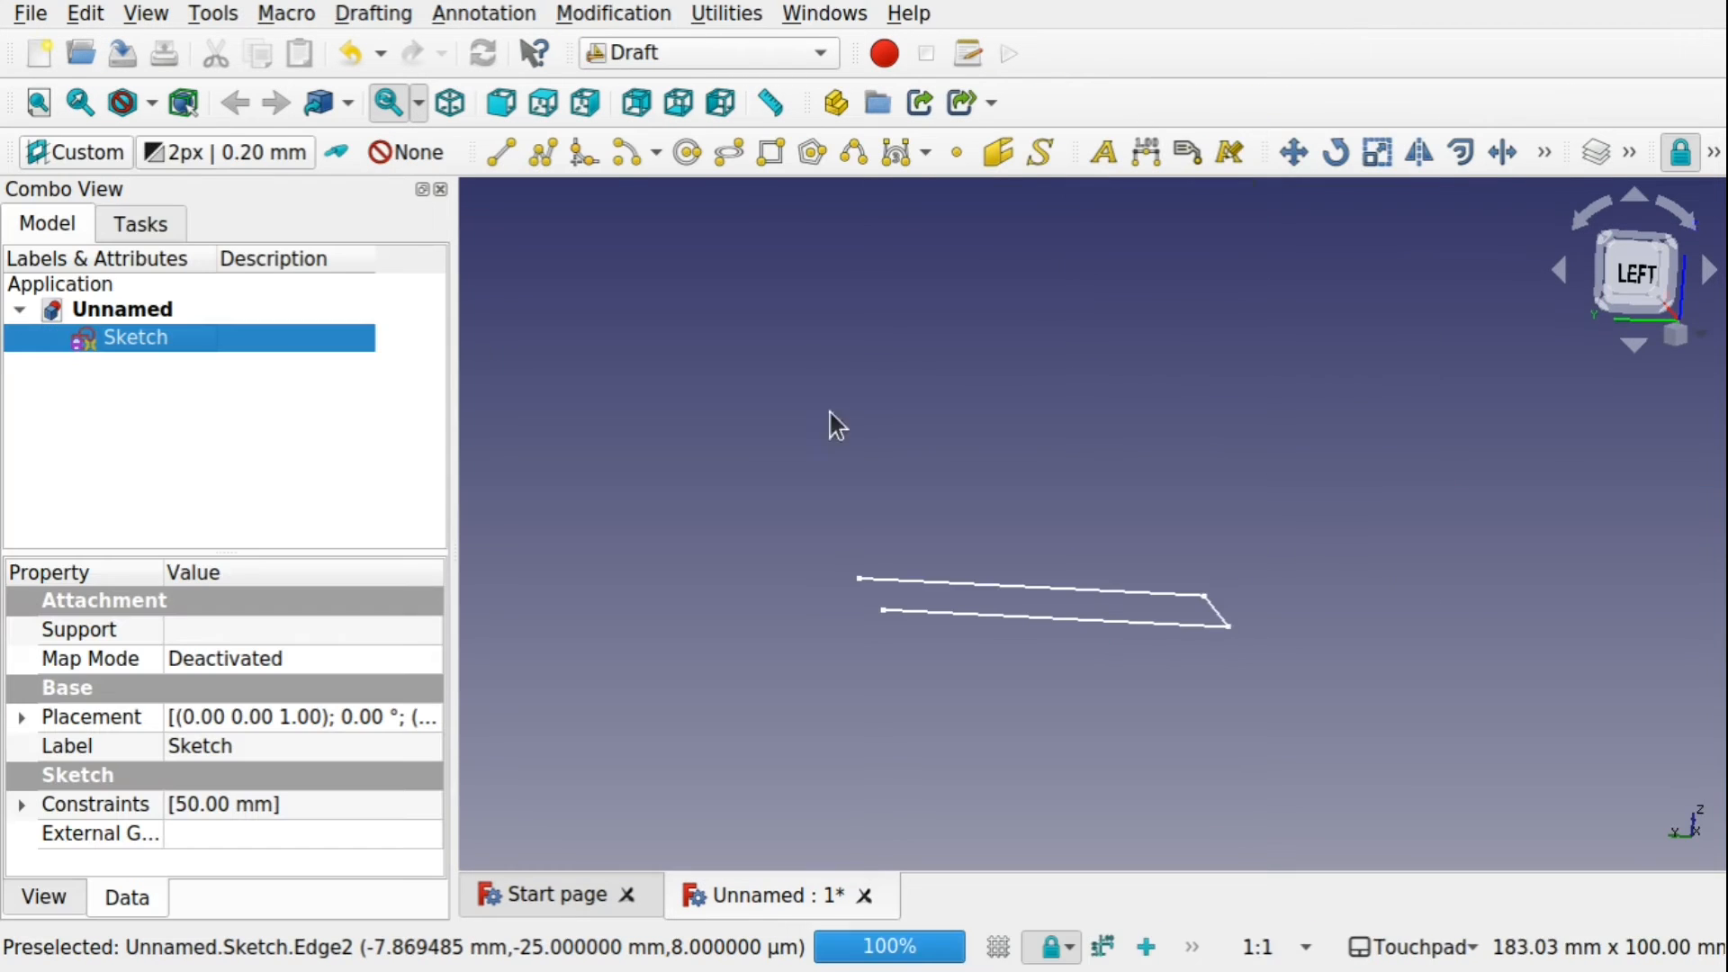
Switch to the Sketcher workbench and view the open three-sided sketch from an angle above its left side.
{"action": "mouse_move", "coordinate": [1081, 576]}
{"action": "left_mouse_down", "text": "alt"}
{"action": "mouse_move", "coordinate": [1096, 633]}
{"action": "mouse_move", "coordinate": [1108, 565]}
{"action": "mouse_move", "coordinate": [1115, 587]}
{"action": "left_mouse_up", "text": "alt"}
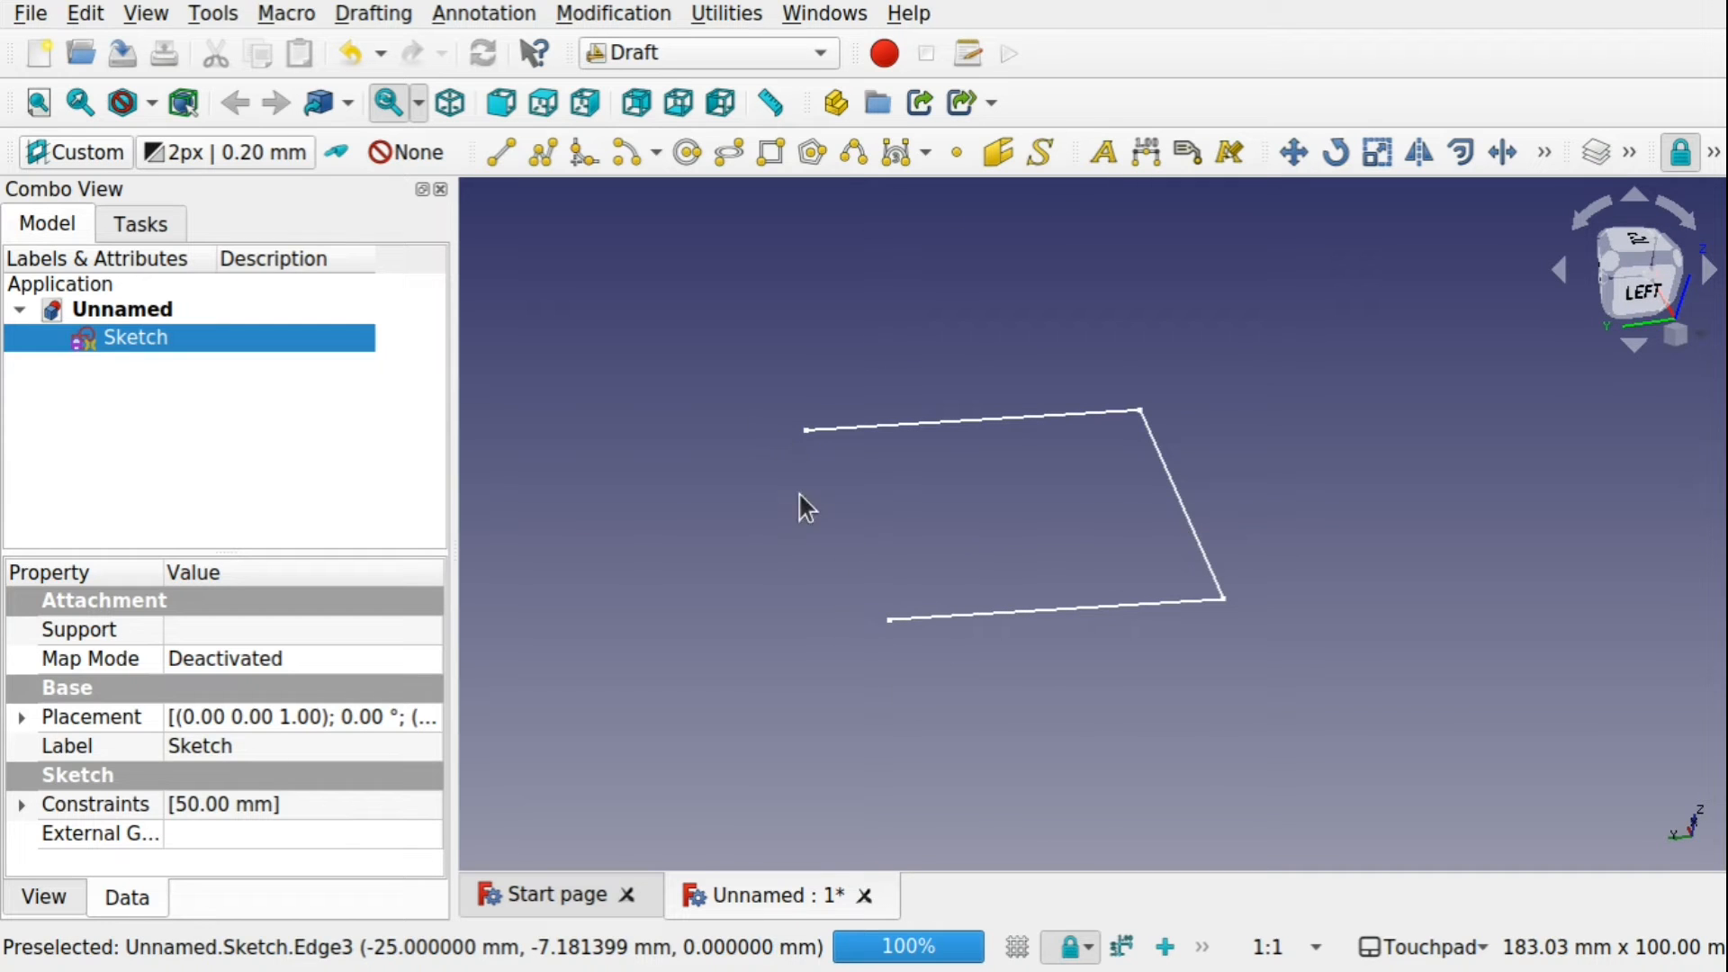
{"action": "left_click", "coordinate": [670, 52]}
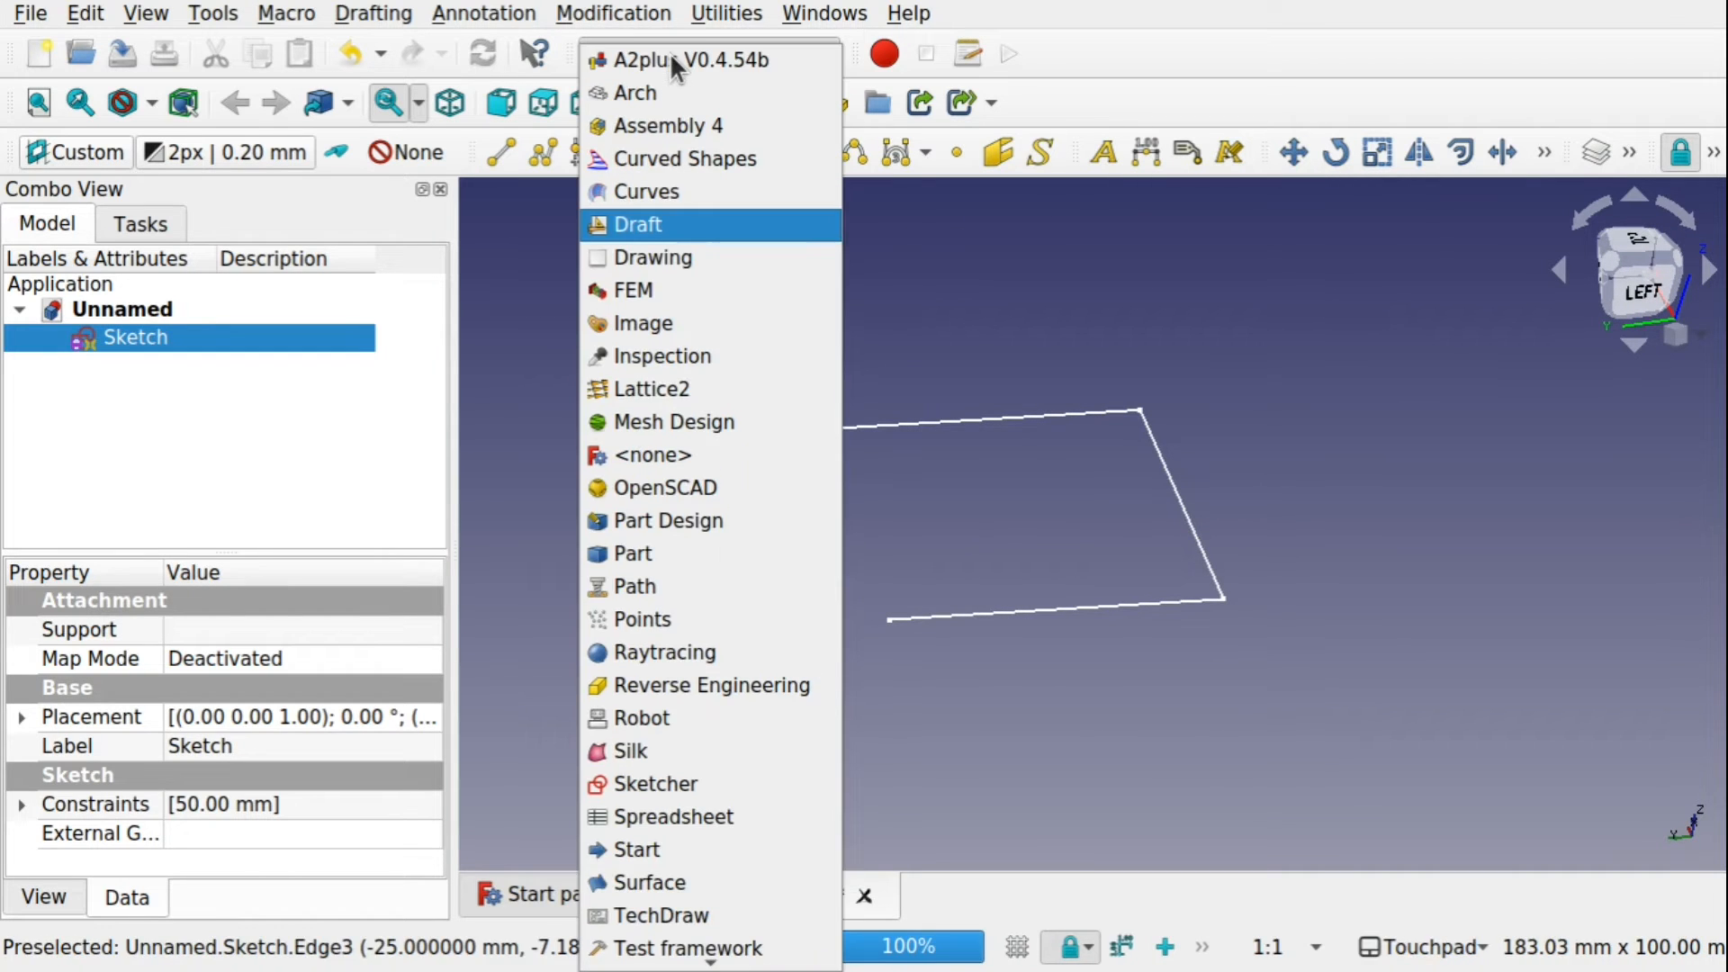
{"action": "left_click", "coordinate": [697, 781]}
{"action": "mouse_move", "coordinate": [960, 393]}
{"action": "left_mouse_down", "text": "alt"}
{"action": "mouse_move", "coordinate": [1003, 447]}
{"action": "mouse_move", "coordinate": [979, 428]}
{"action": "left_mouse_up", "text": "alt"}
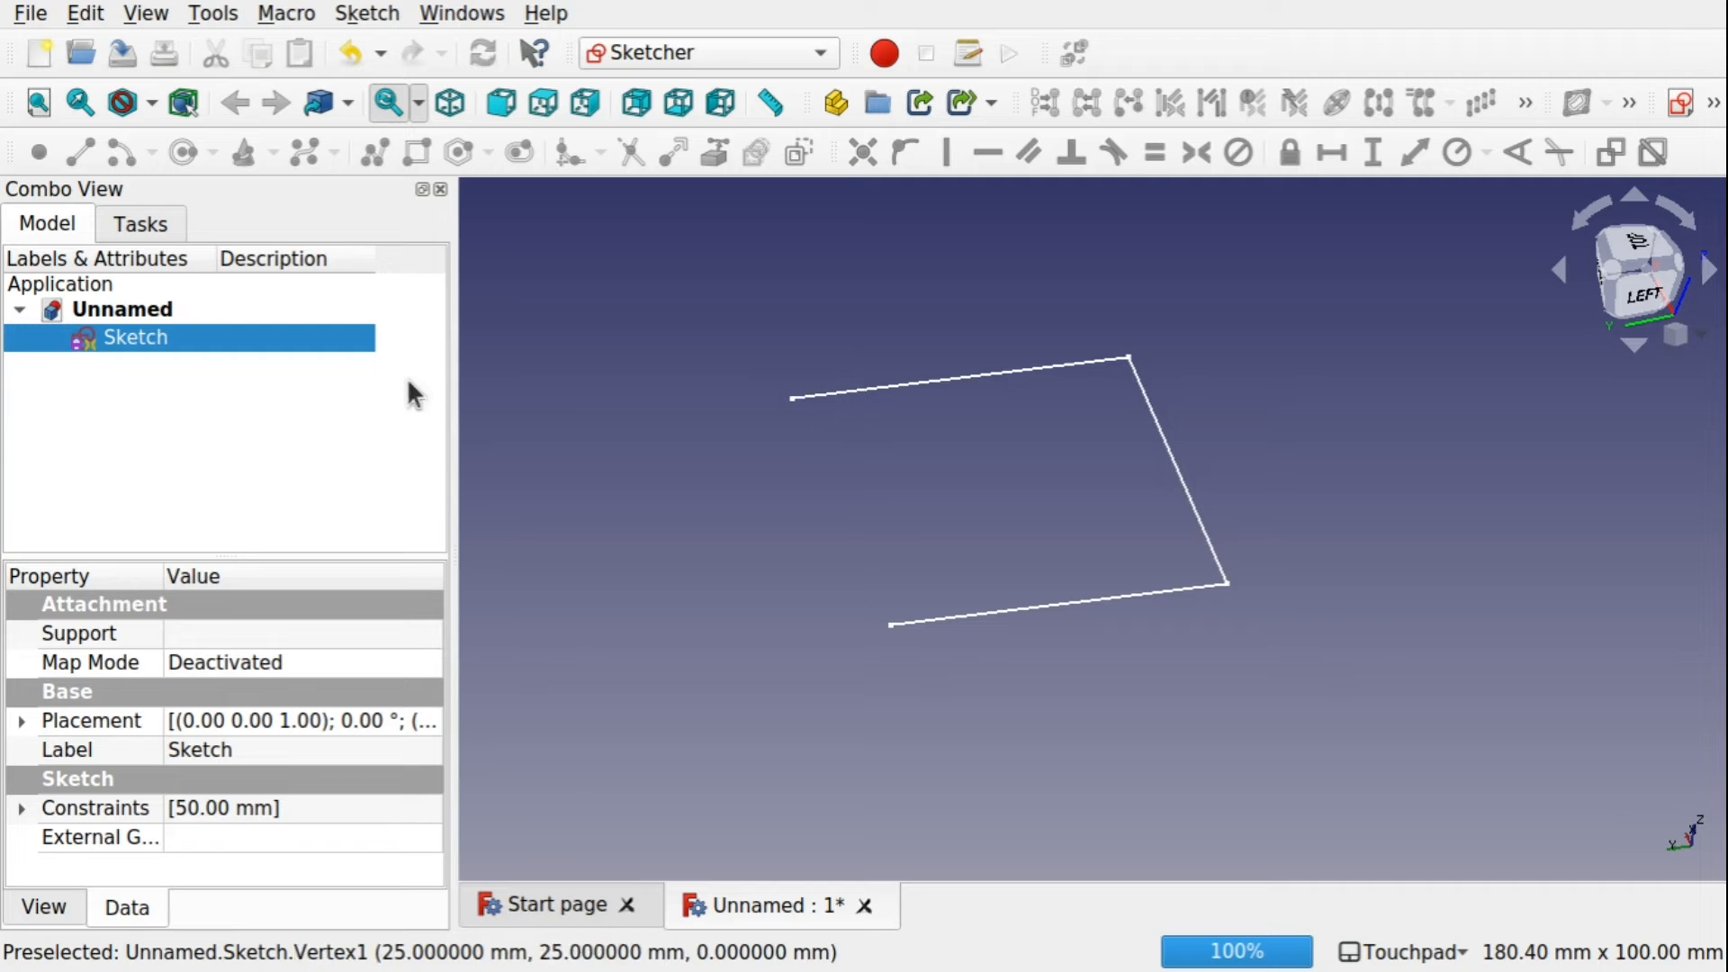
Switch to the Part workbench, extrude the open three-sided sketch 10 mm along its normal and inspect the resulting walls.
{"action": "double_click", "coordinate": [154, 335]}
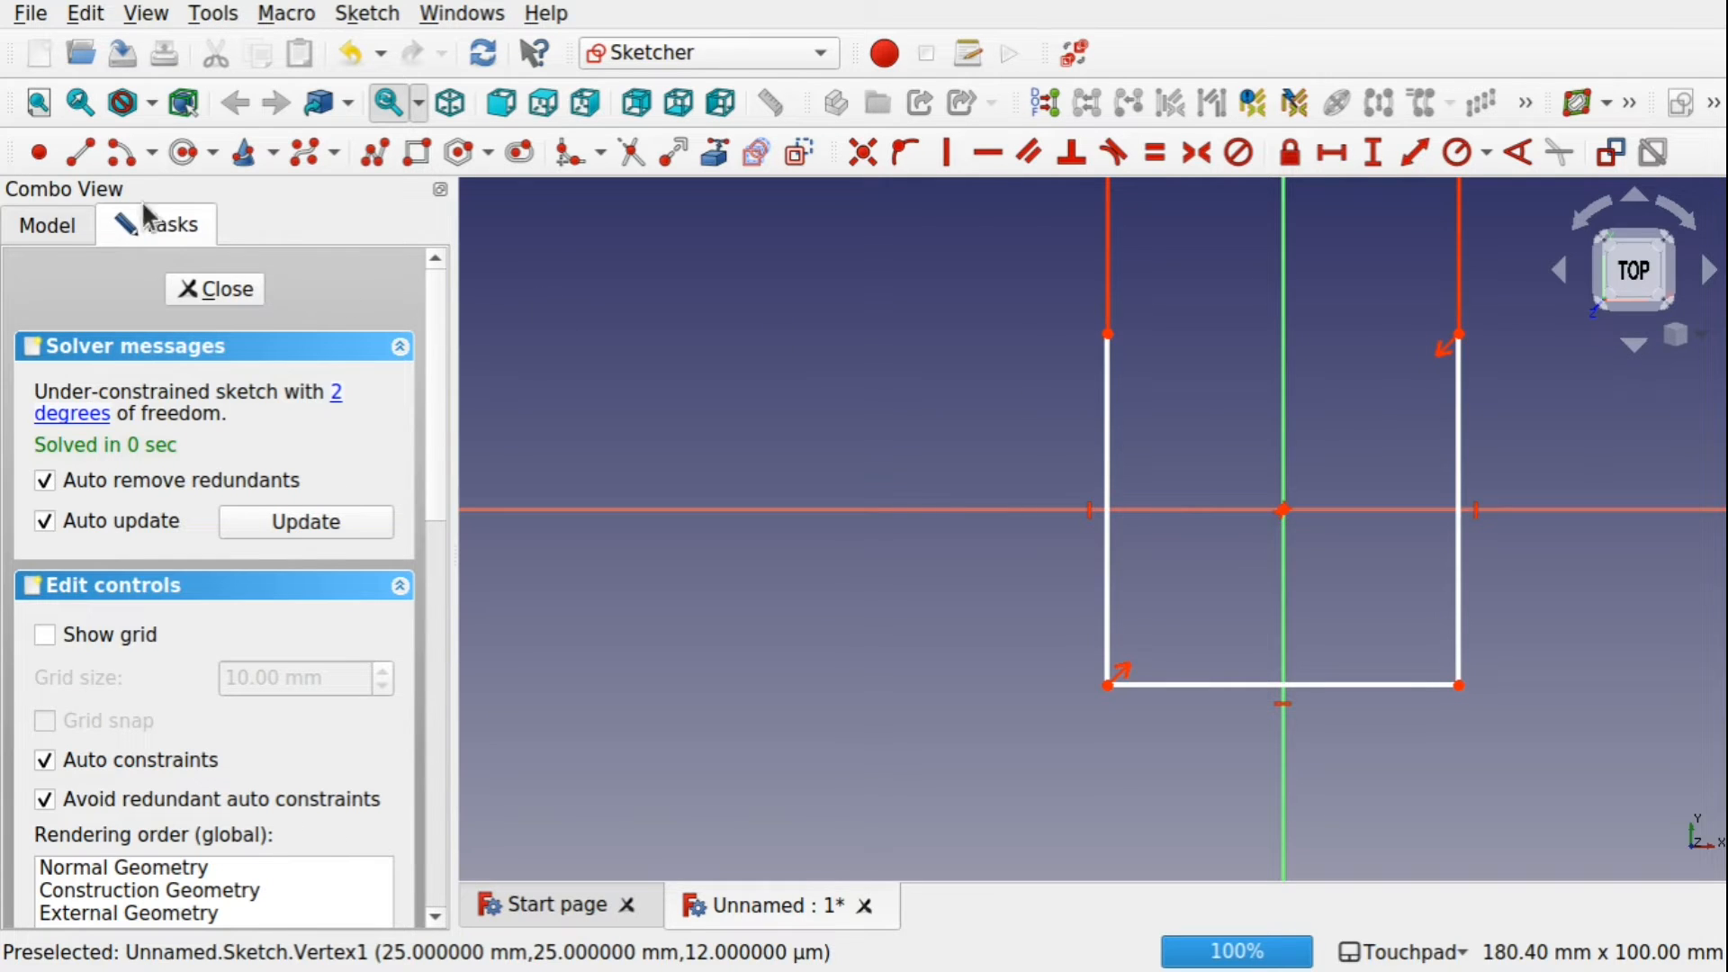
{"action": "left_click", "coordinate": [209, 290]}
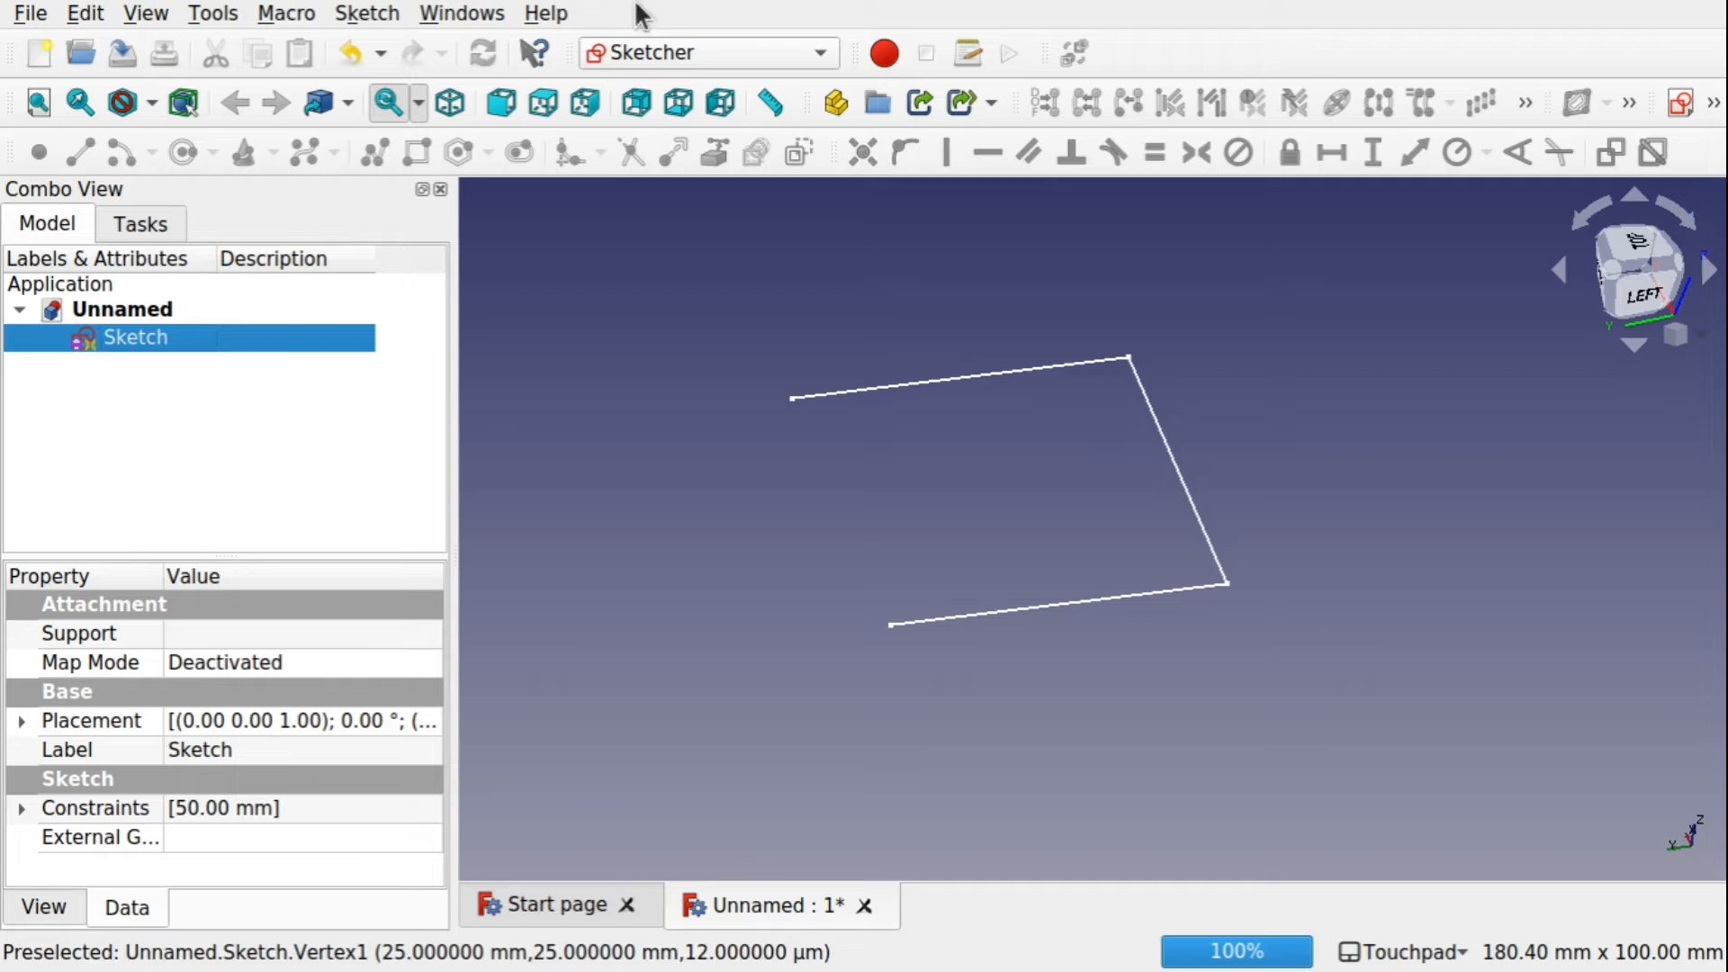
{"action": "left_click", "coordinate": [693, 47]}
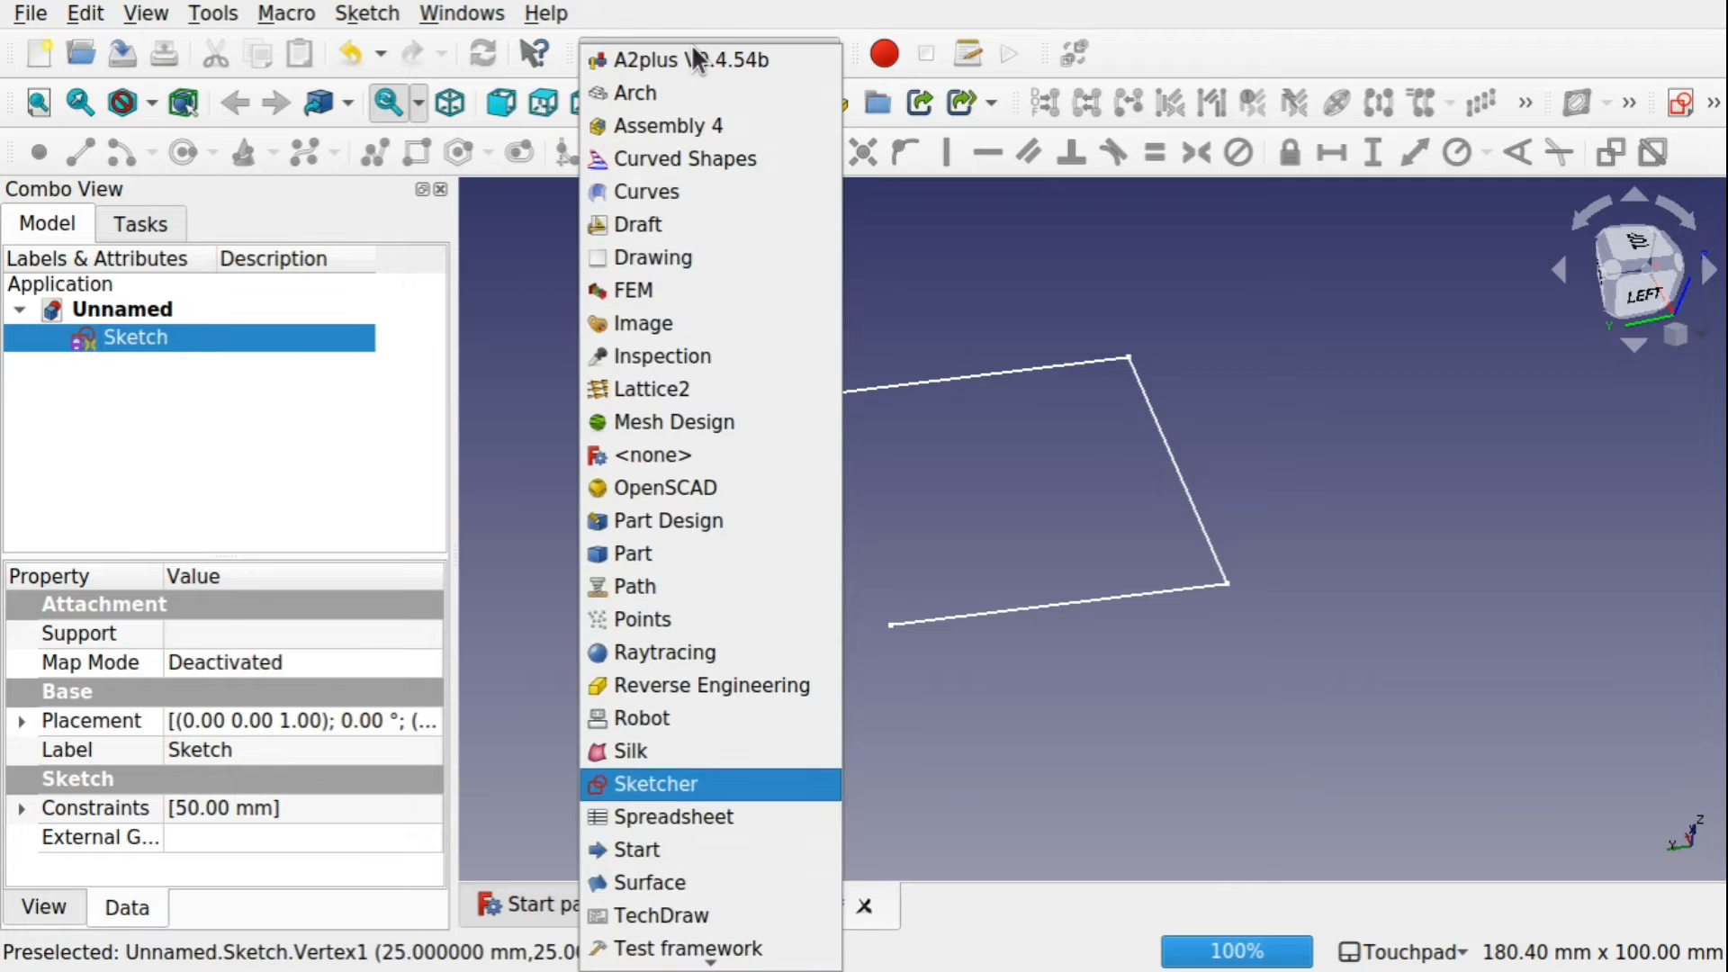
{"action": "left_click", "coordinate": [713, 552]}
{"action": "left_click", "coordinate": [395, 152]}
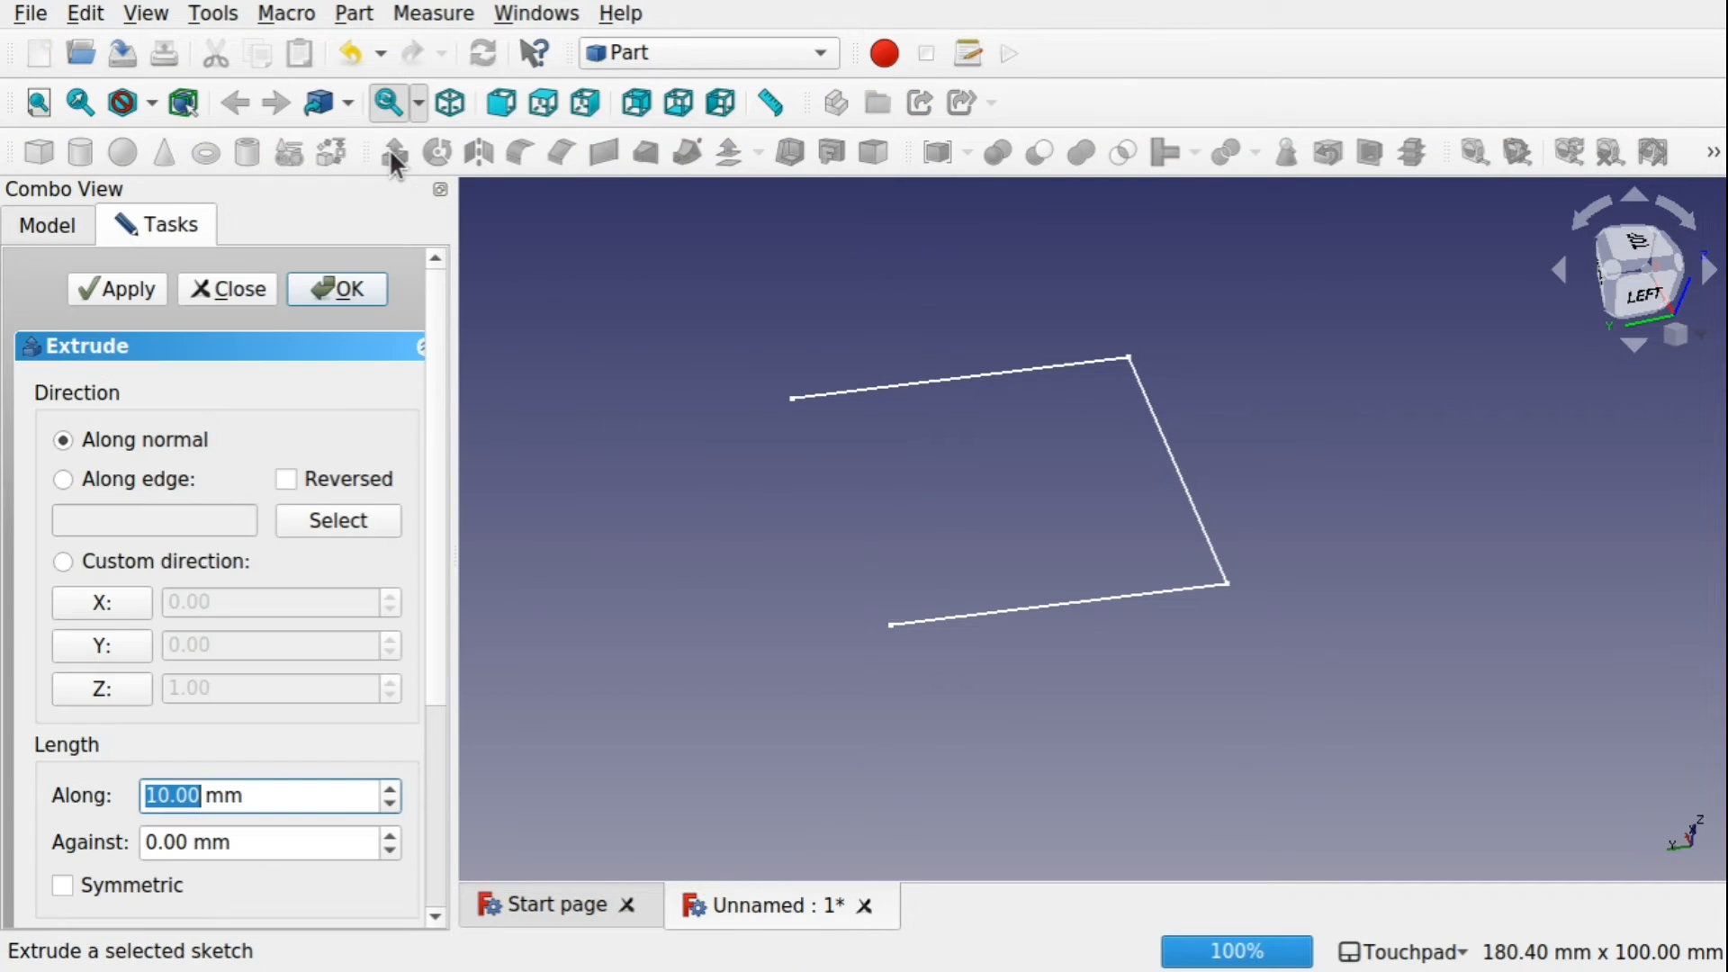
{"action": "left_click", "coordinate": [344, 300]}
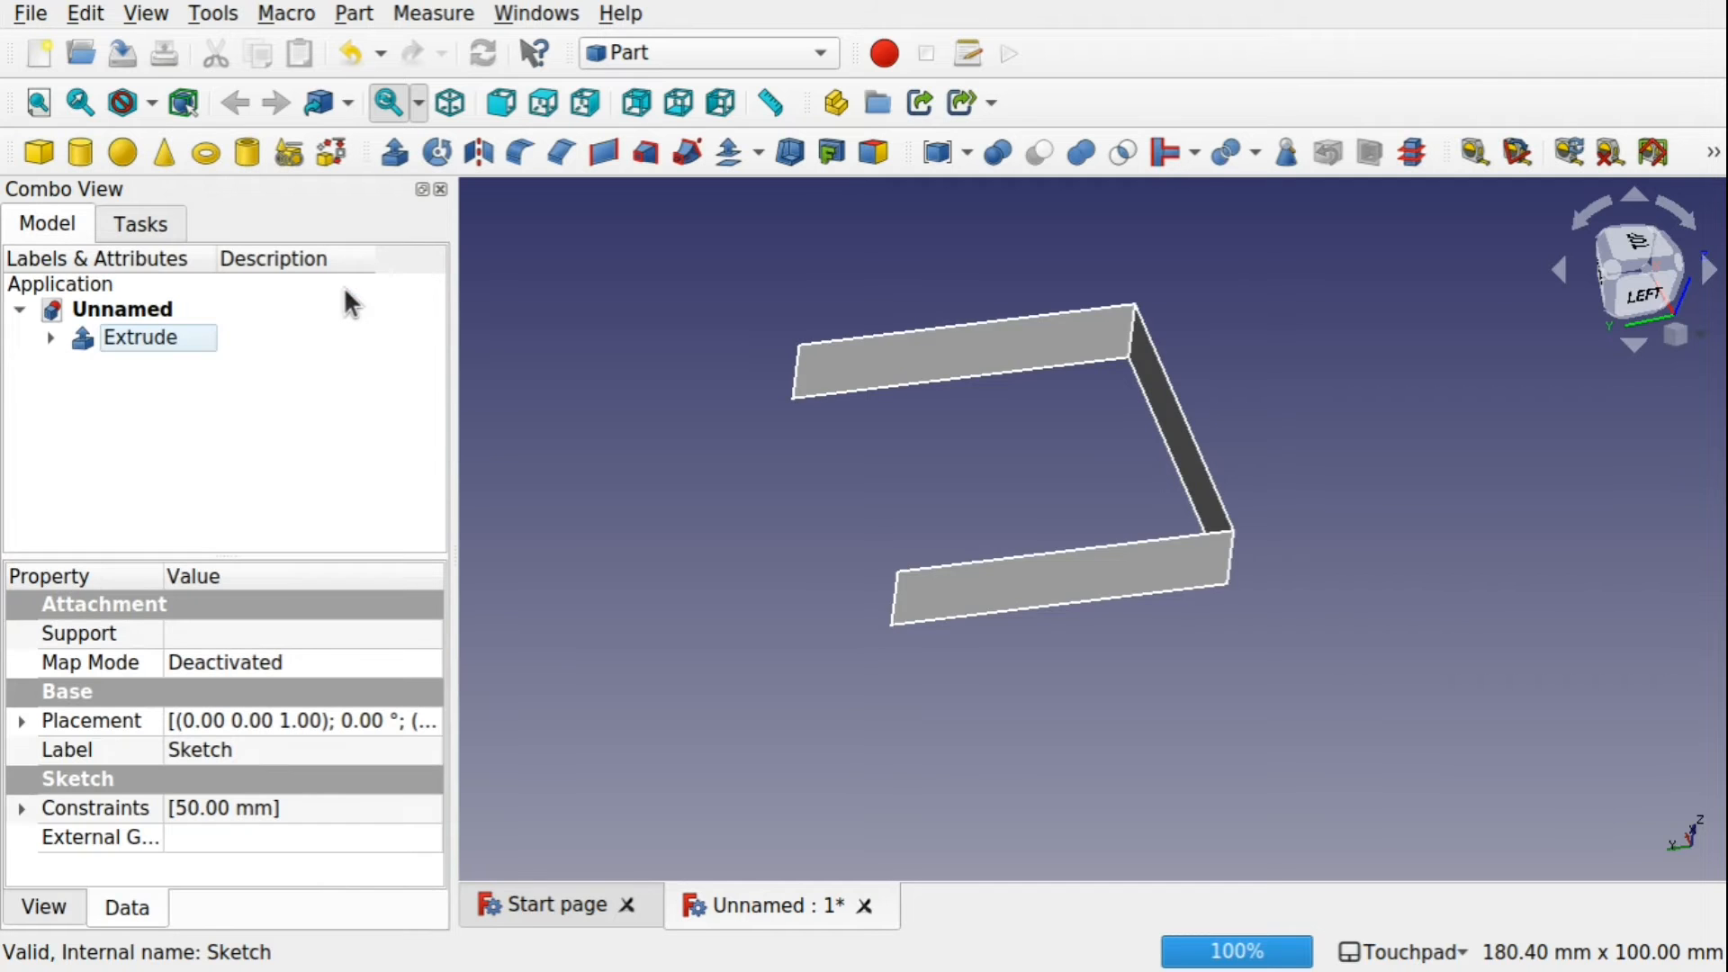
{"action": "left_click_drag", "start_coordinate": [968, 353], "coordinate": [1049, 537], "text": "alt"}
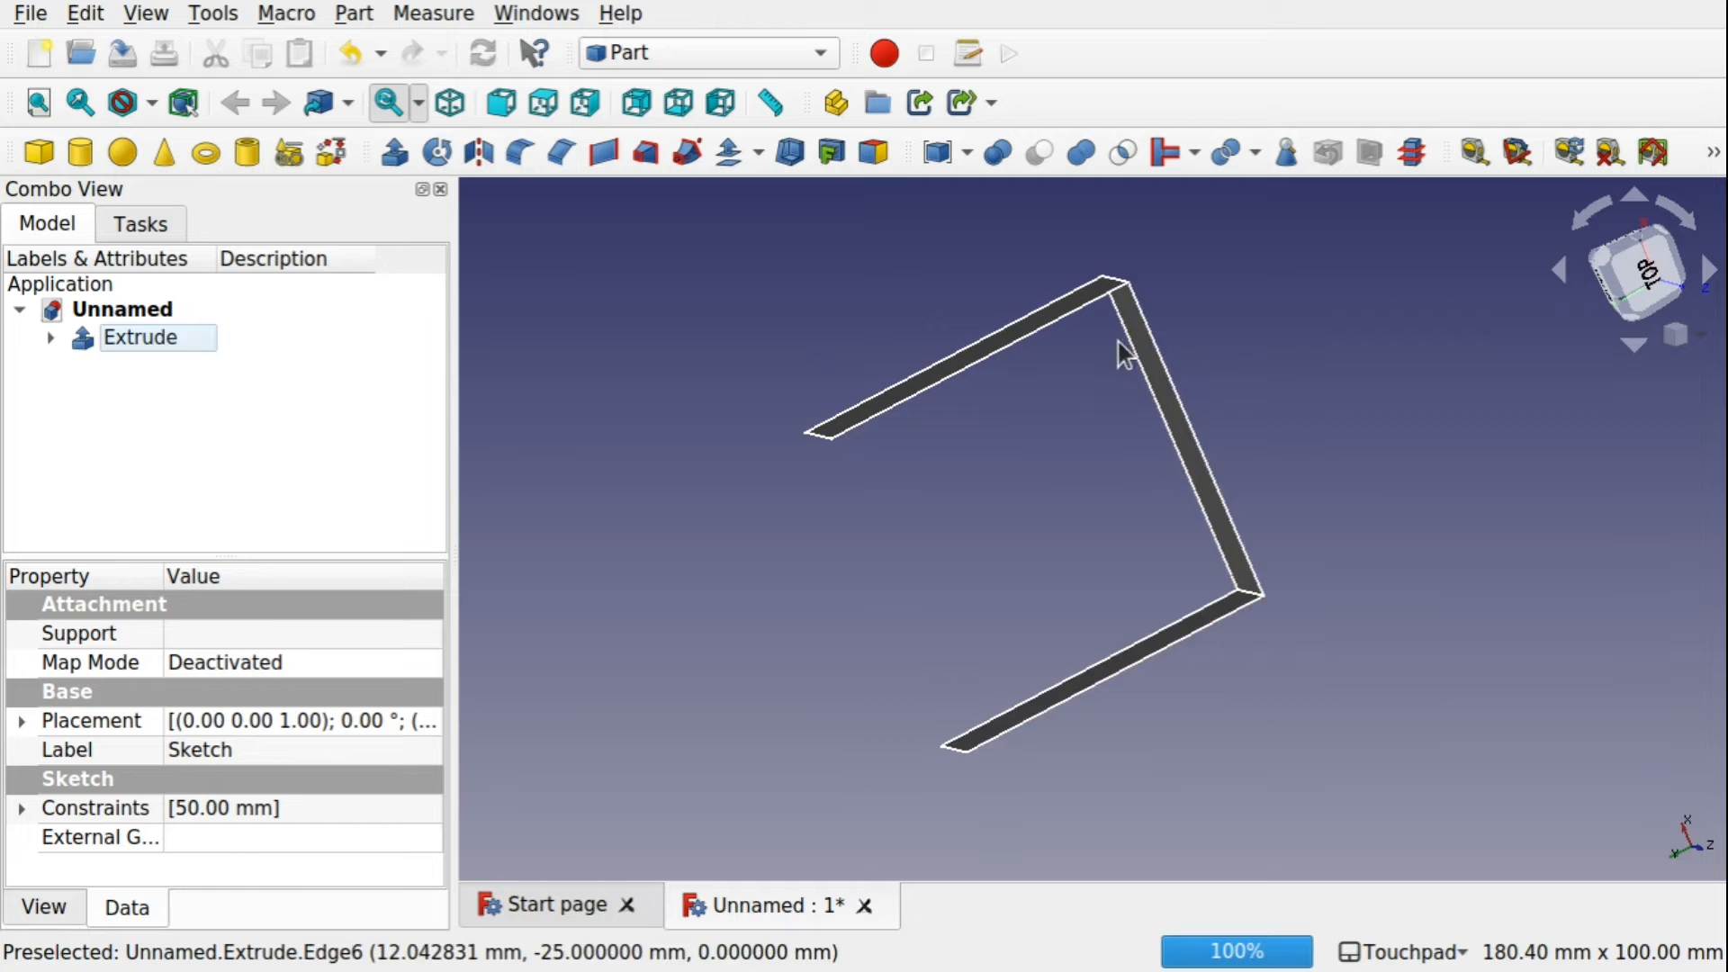
{"action": "left_click_drag", "start_coordinate": [1197, 552], "coordinate": [1023, 494], "text": "alt"}
Delete the extrusion and make its base sketch visible again.
{"action": "left_click", "coordinate": [158, 340]}
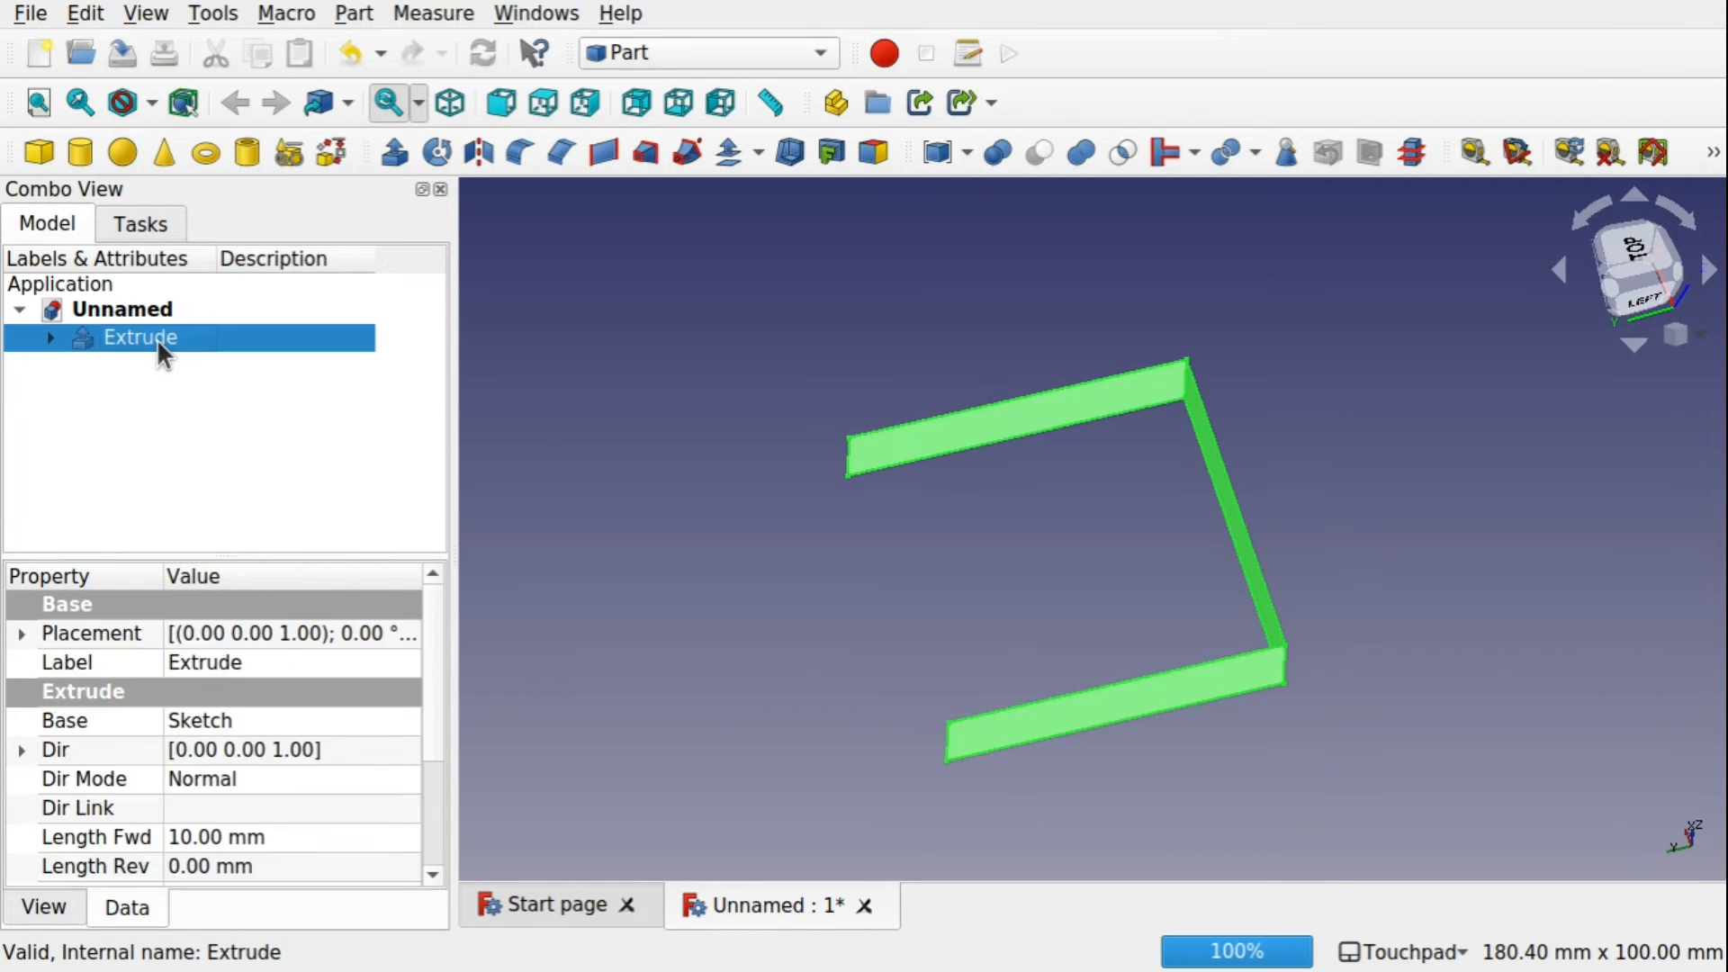
{"action": "key", "text": "Delete"}
{"action": "left_click", "coordinate": [121, 342]}
{"action": "key", "text": "space"}
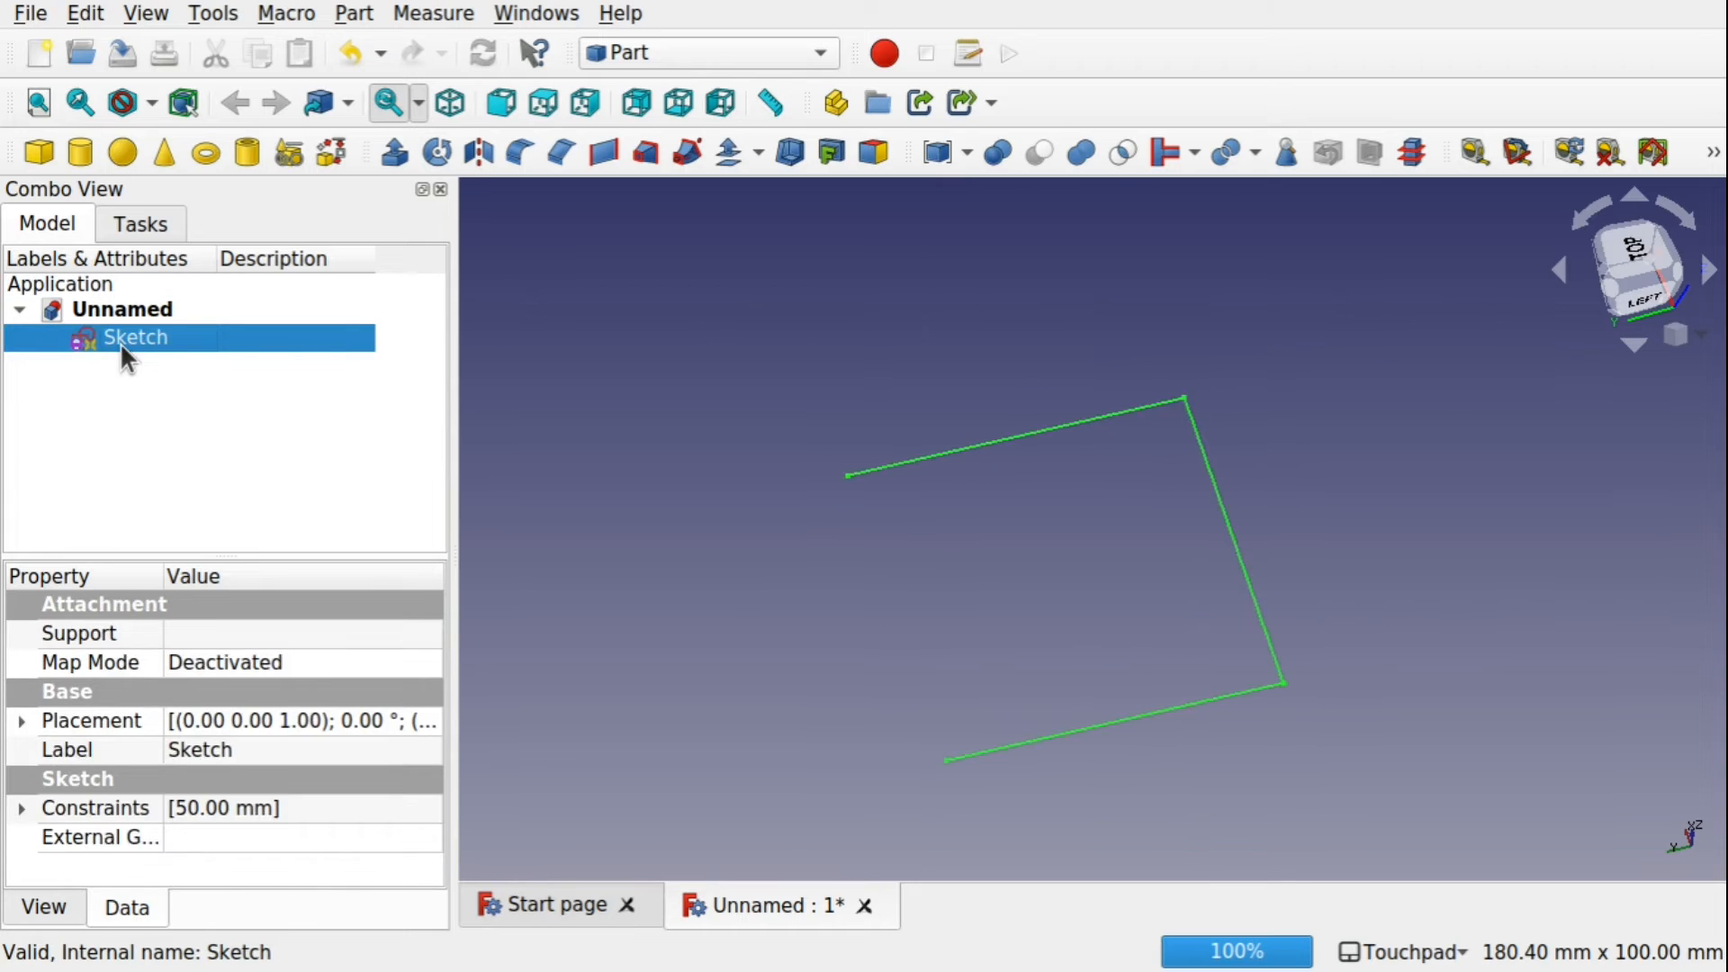
Switch to the Part Design workbench and create a body containing the open sketch, attached to XY_Plane.
{"action": "left_click", "coordinate": [679, 43]}
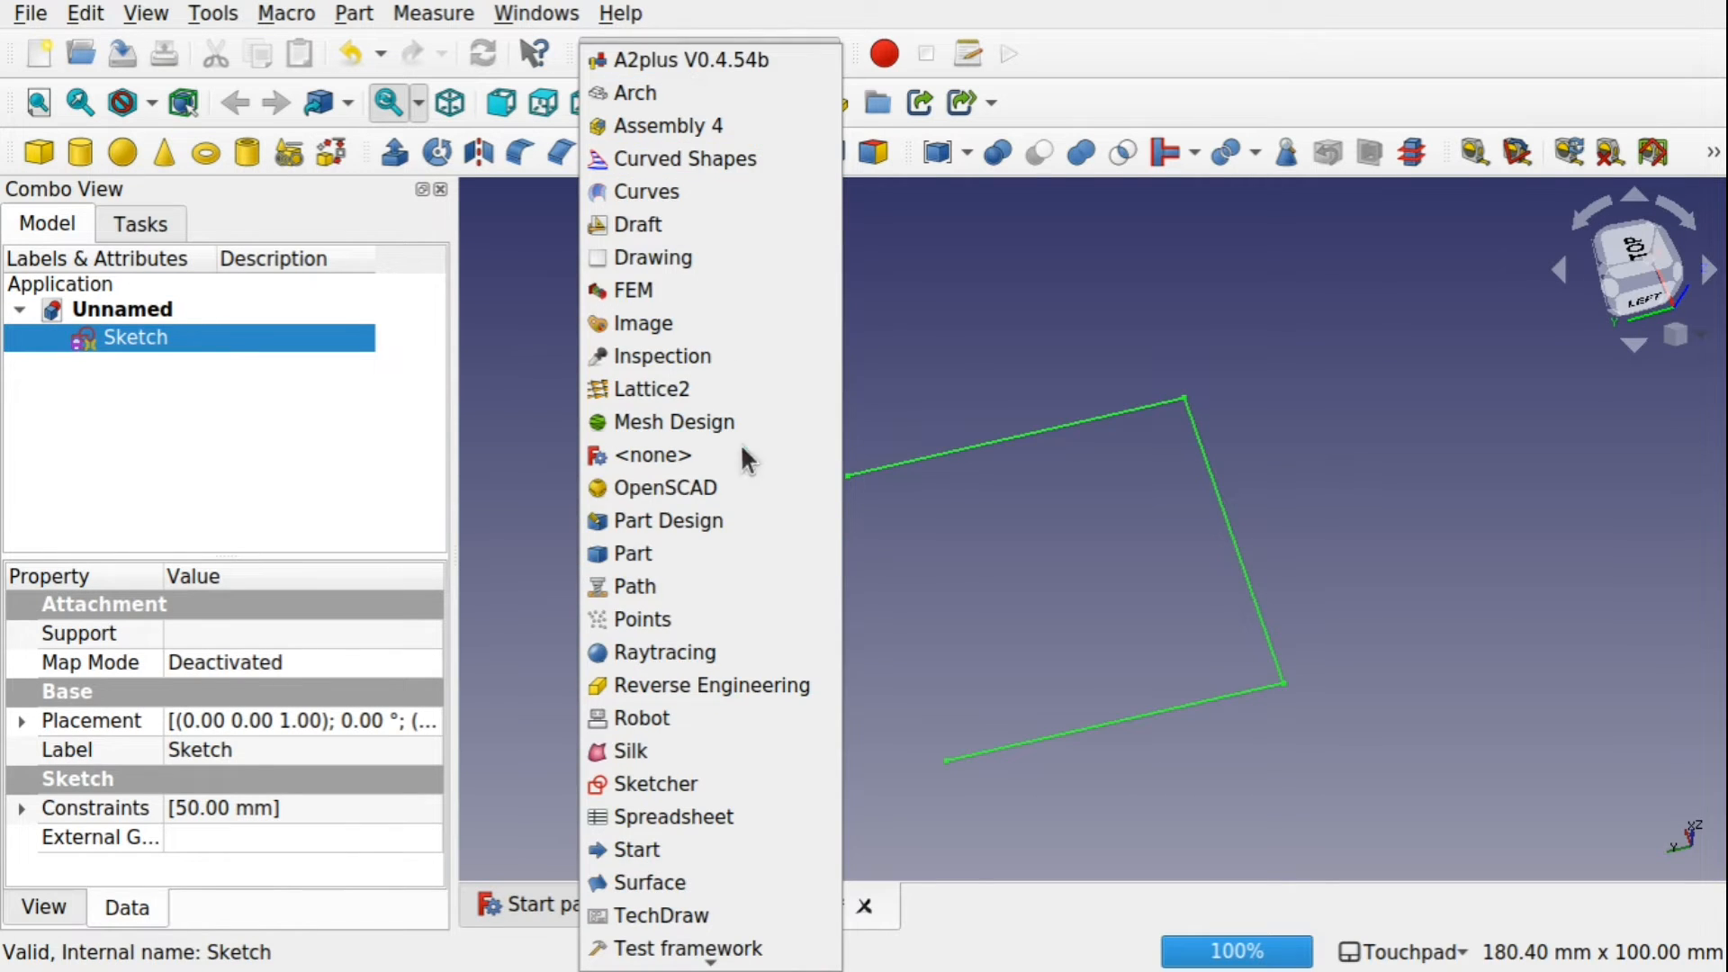
{"action": "left_click", "coordinate": [733, 521]}
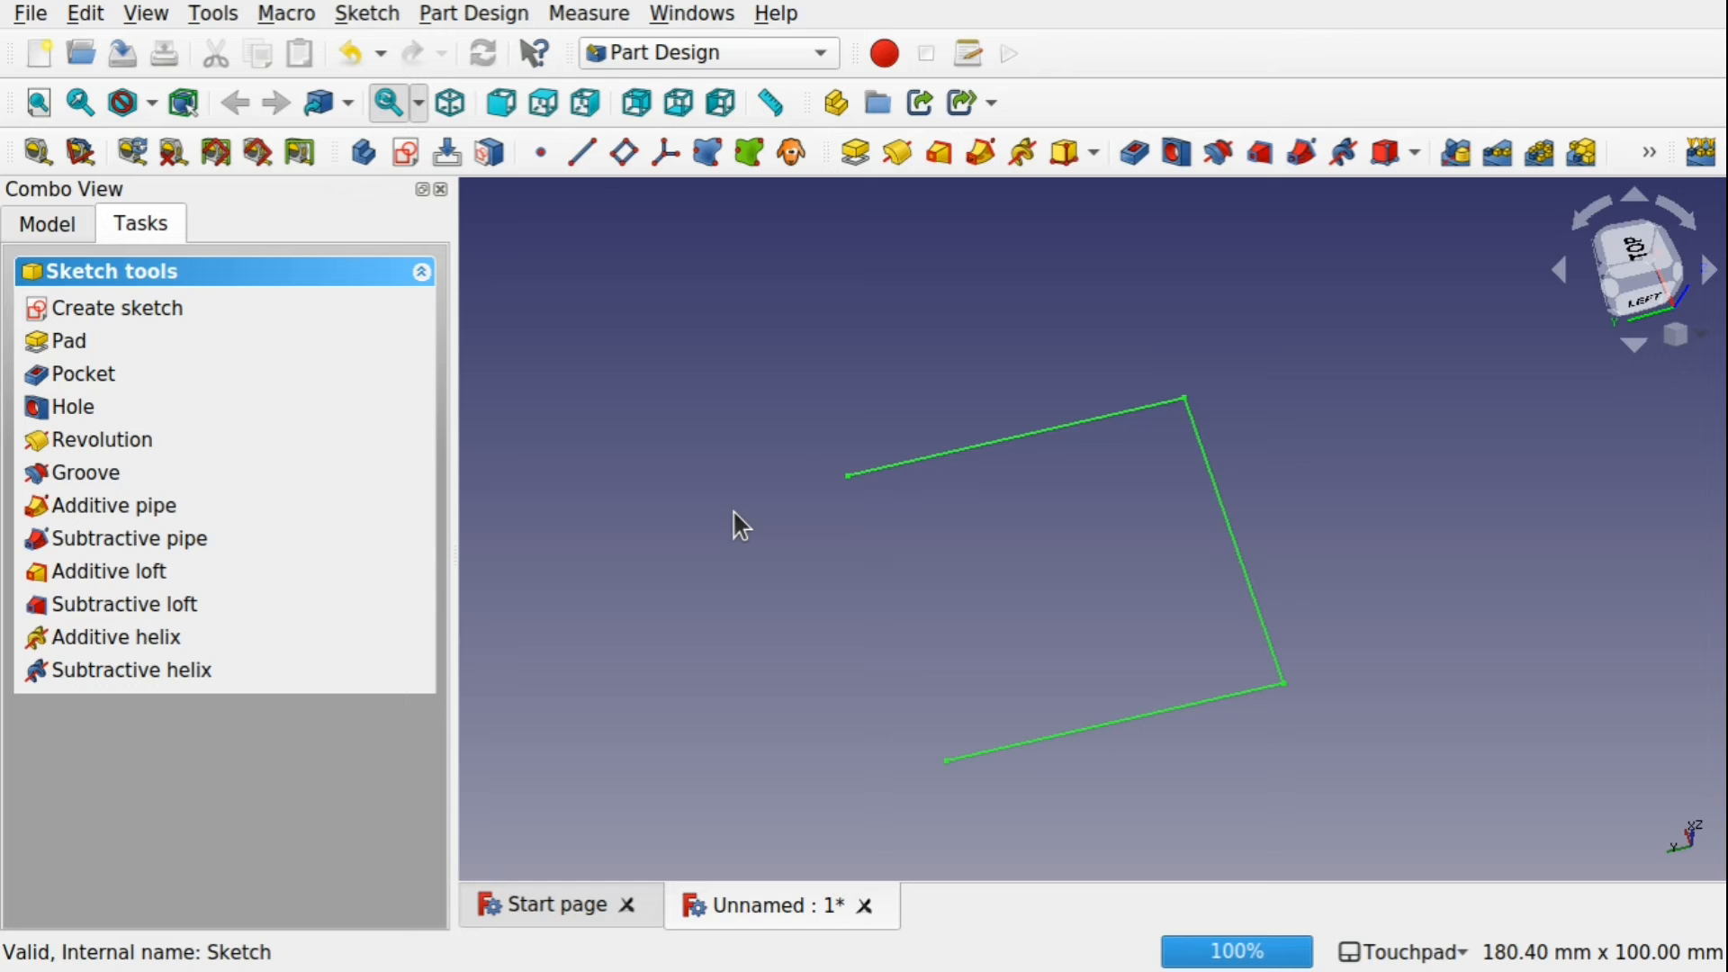
{"action": "left_click", "coordinate": [30, 225]}
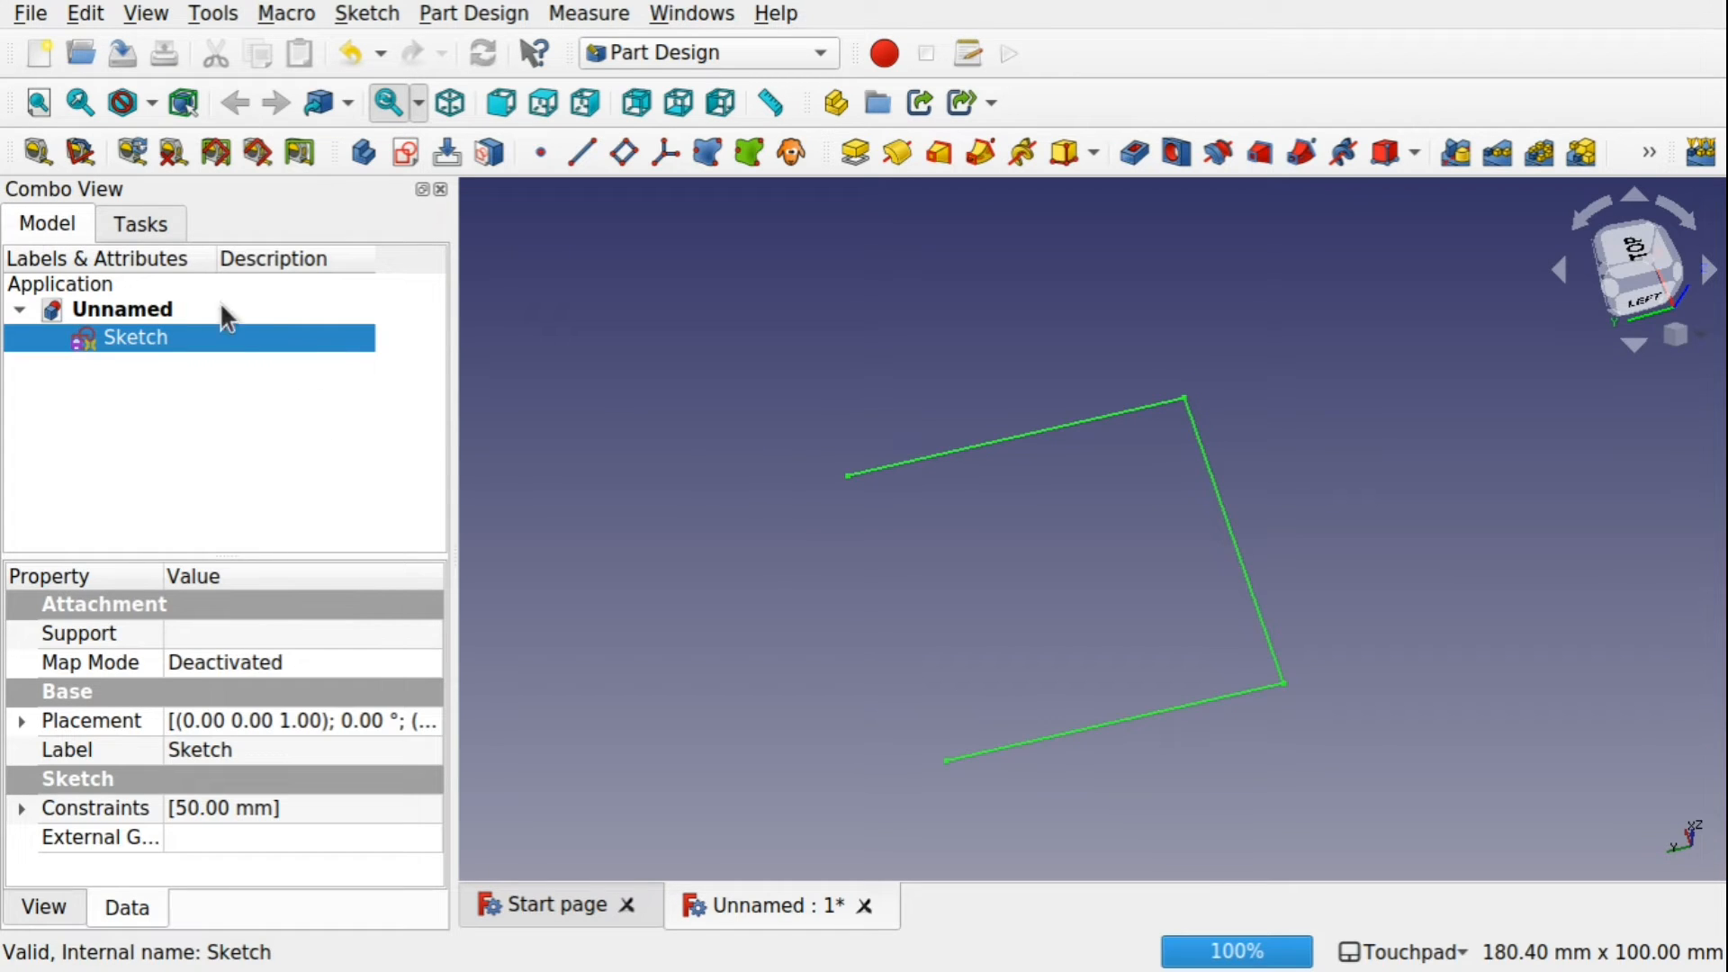
{"action": "left_click", "coordinate": [360, 151]}
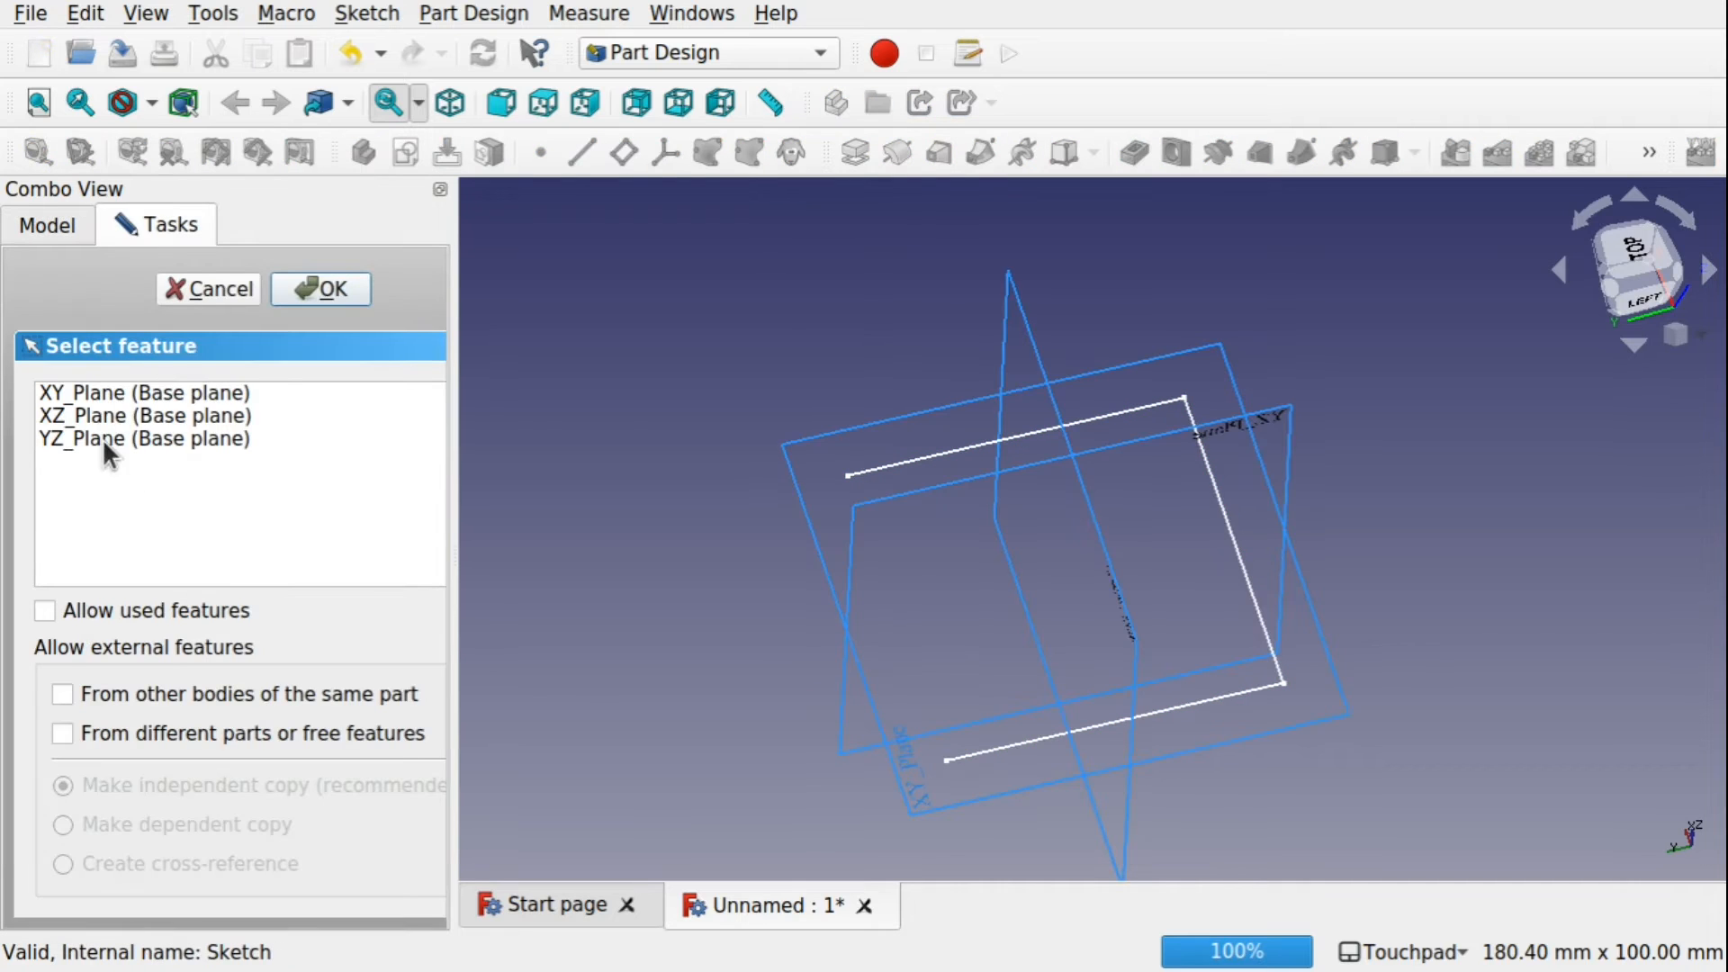
{"action": "left_click", "coordinate": [119, 394]}
{"action": "left_click", "coordinate": [321, 288]}
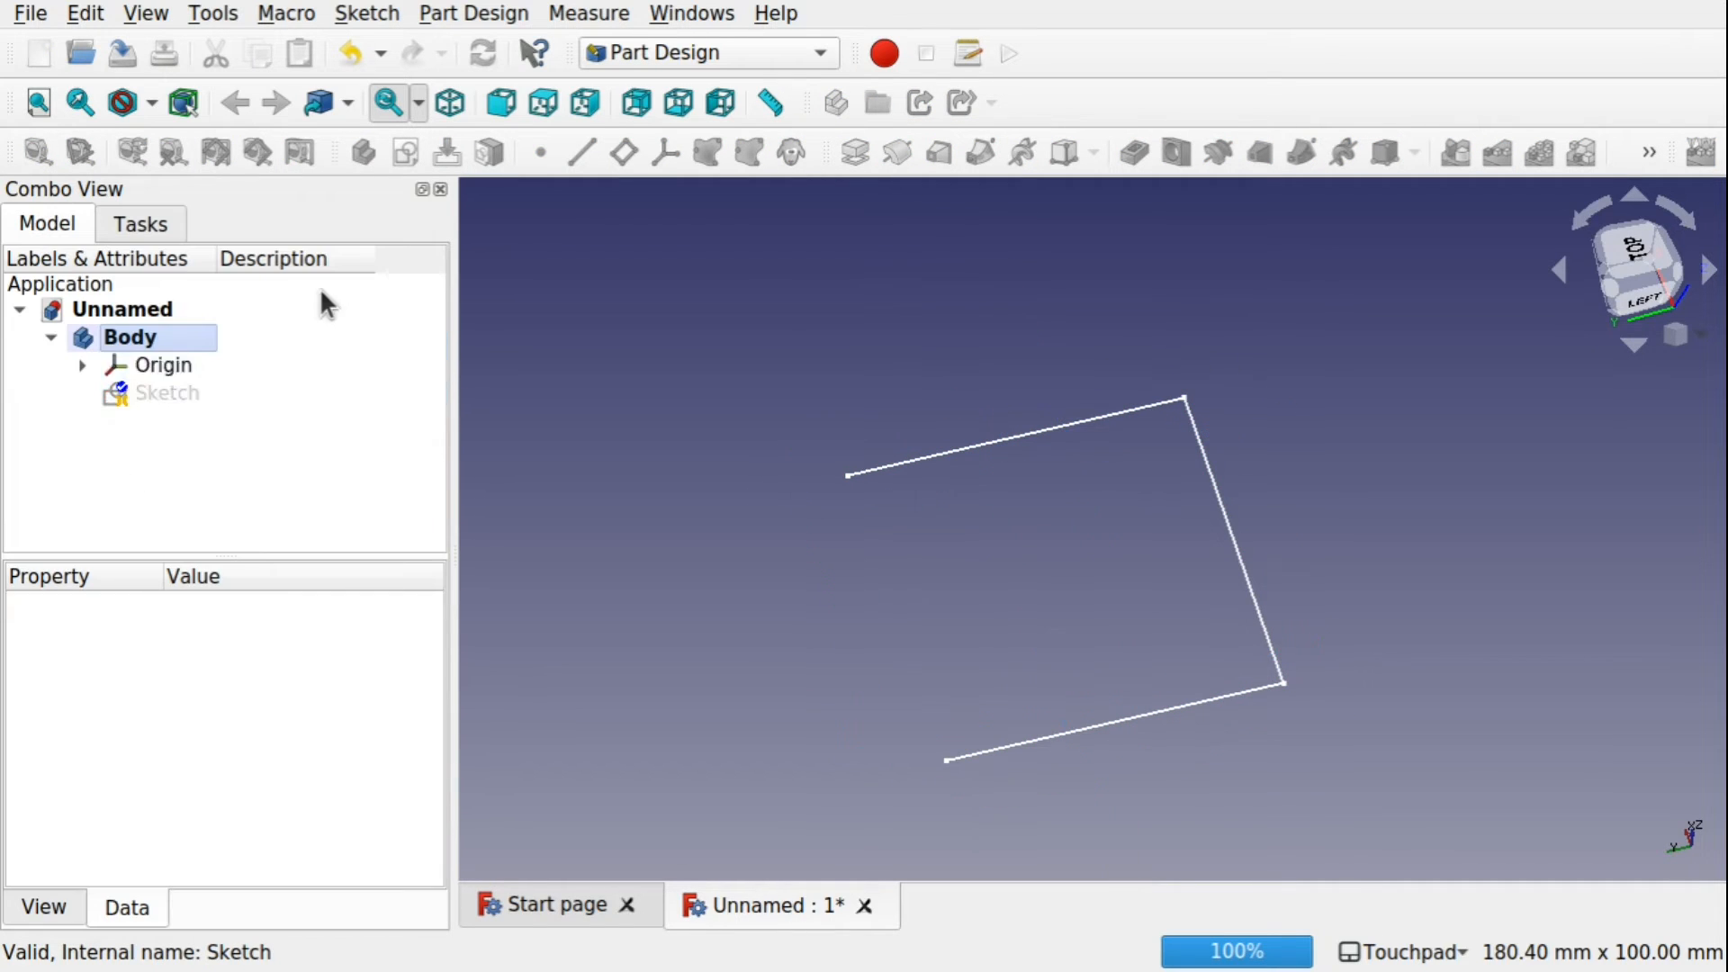
Try to pad the open sketch in the body by 10 mm.
{"action": "left_click", "coordinate": [162, 396]}
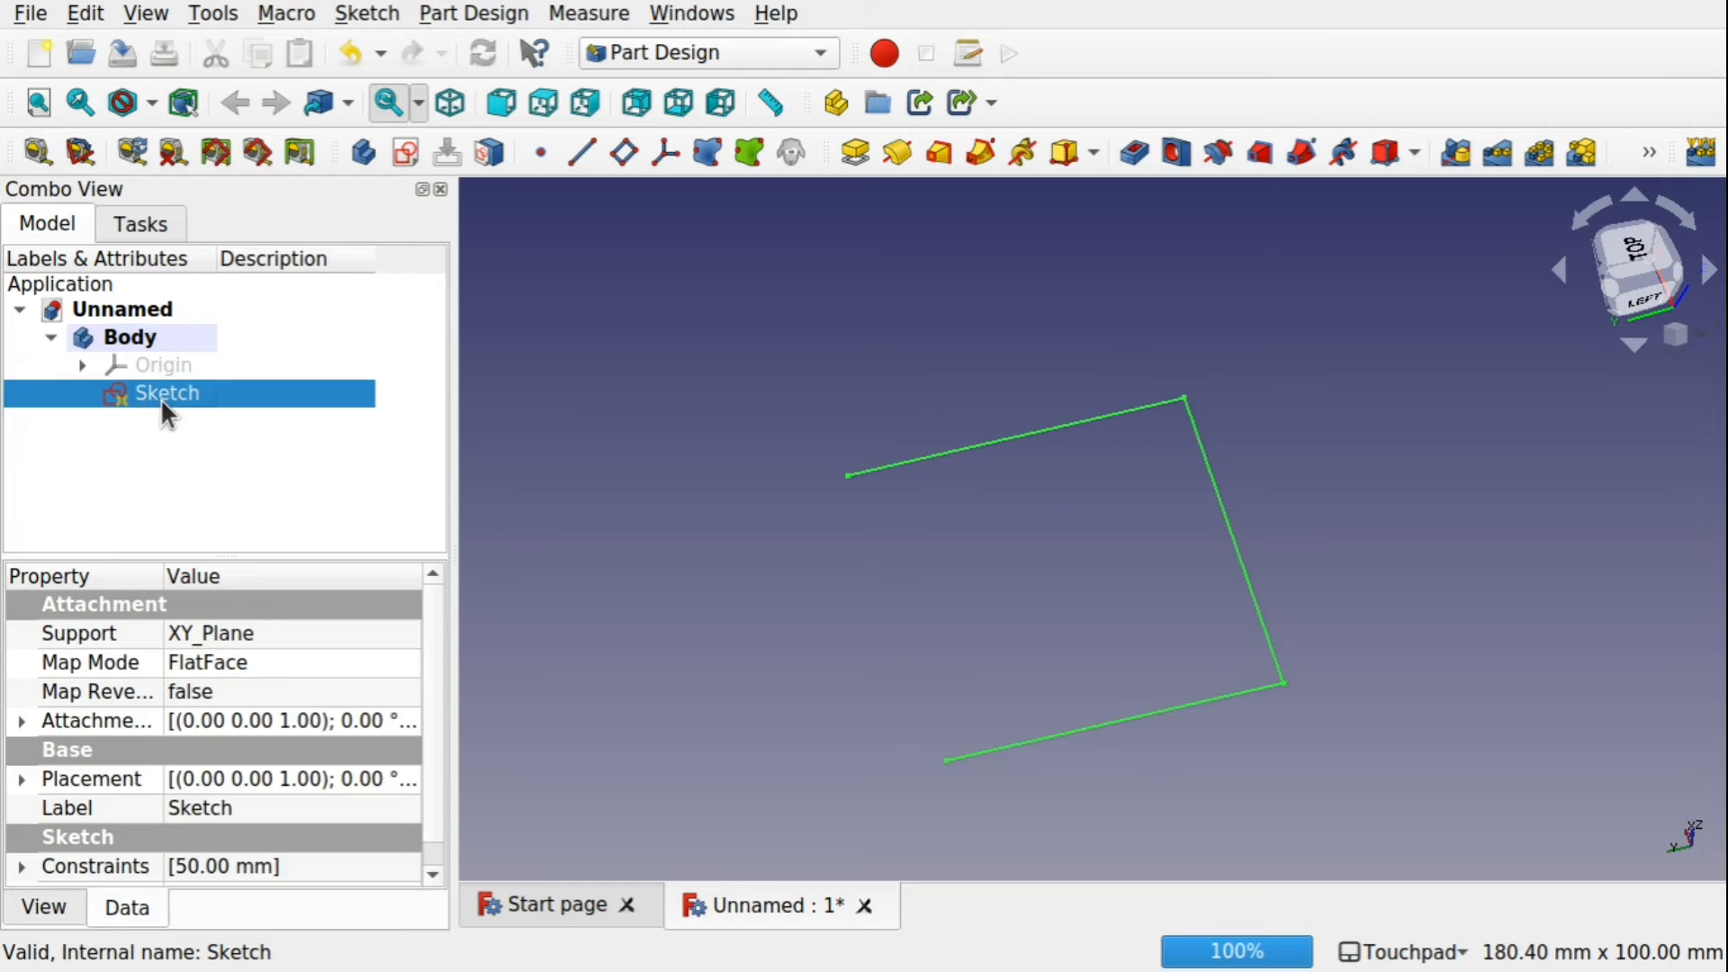
{"action": "left_click", "coordinate": [859, 155]}
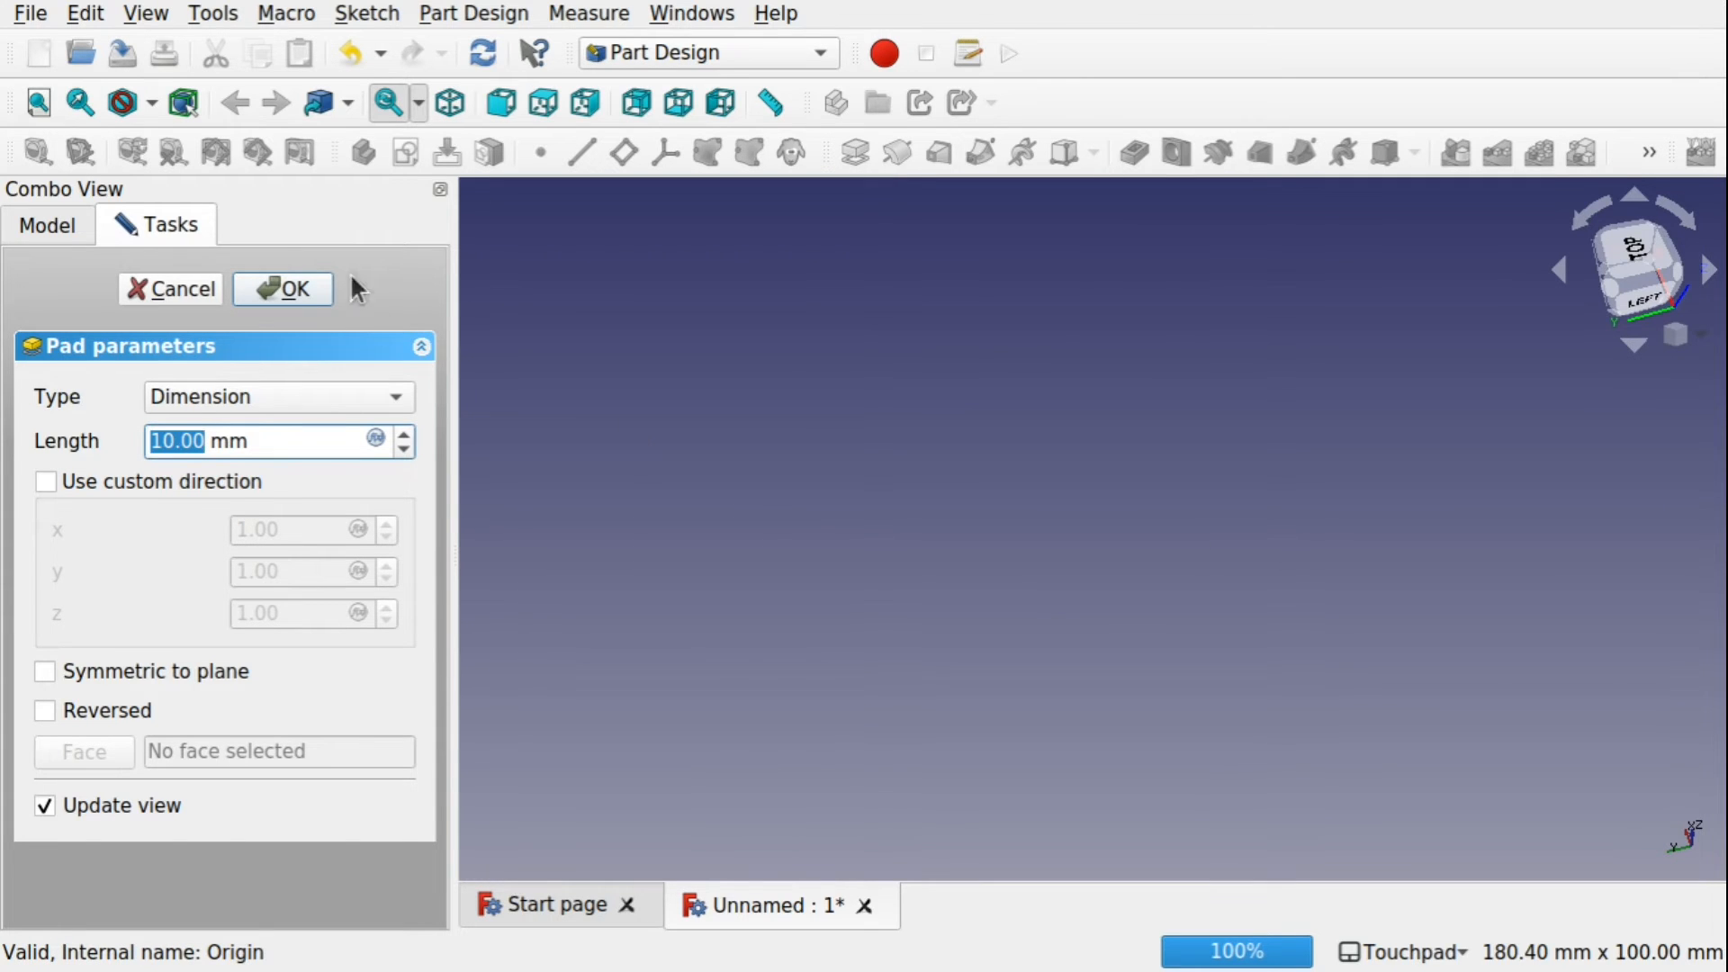
{"action": "left_click", "coordinate": [304, 286]}
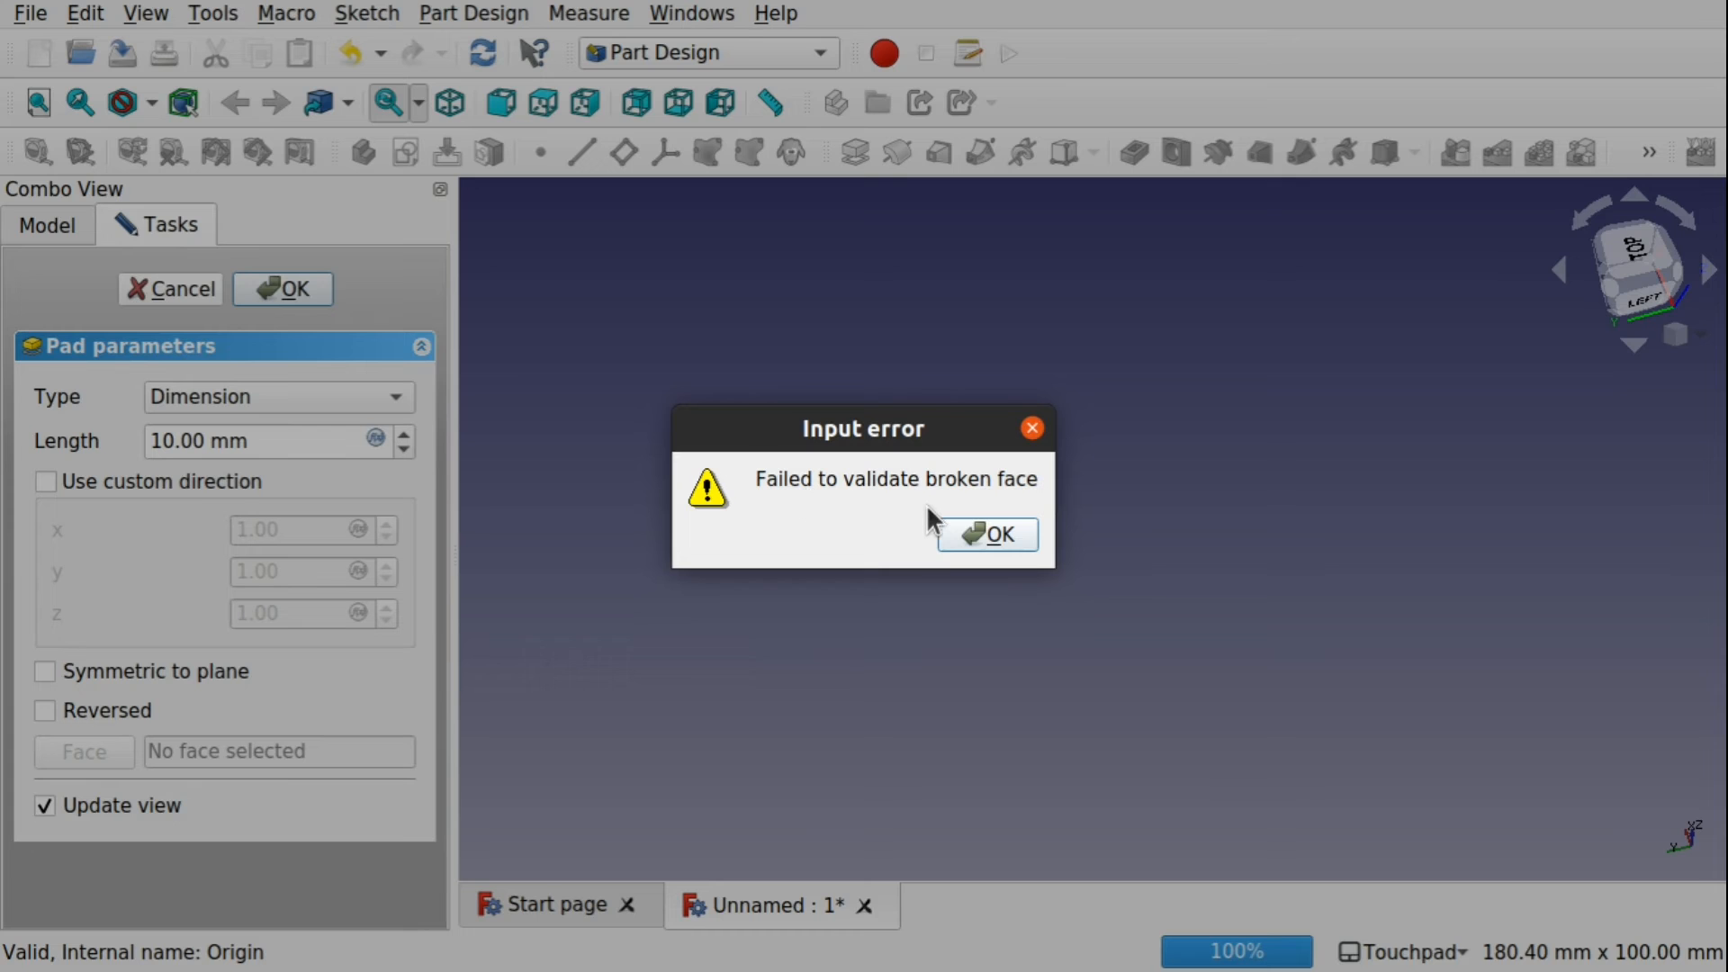
{"action": "left_click", "coordinate": [995, 534]}
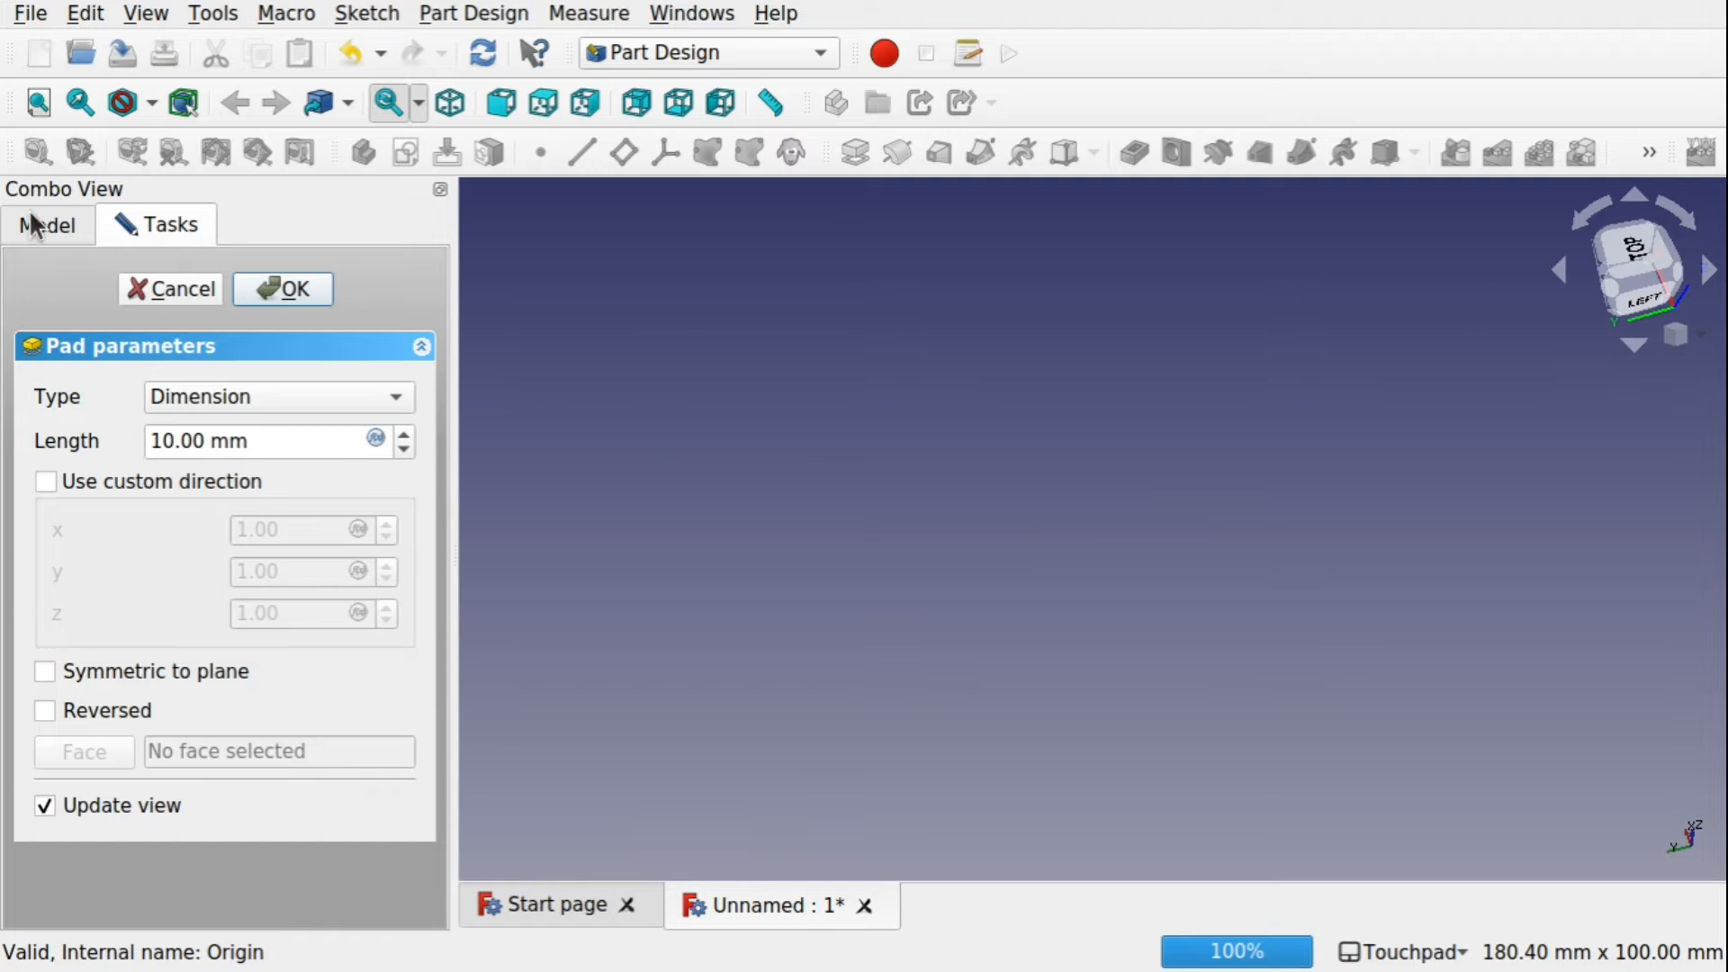
{"action": "left_click", "coordinate": [166, 300]}
Edit the body's sketch and draw a horizontal line joining the two vertical sides, about 16 mm above the horizontal axis.
{"action": "left_click", "coordinate": [162, 396]}
{"action": "double_click", "coordinate": [157, 394]}
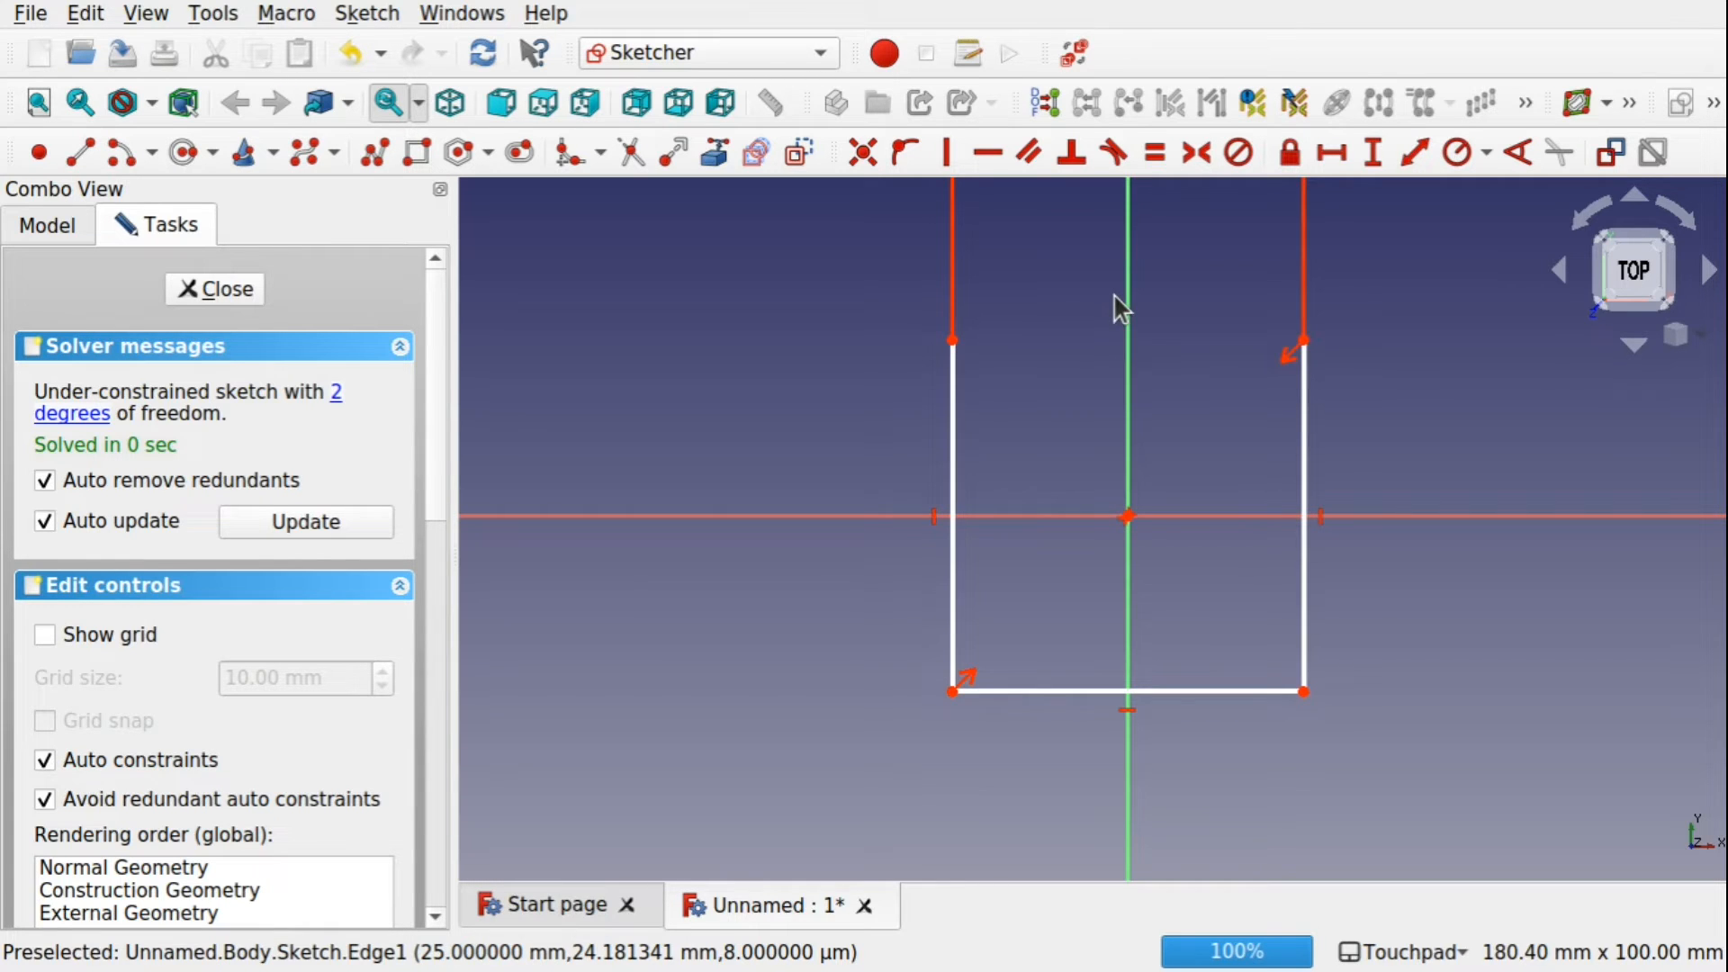
{"action": "left_click", "coordinate": [81, 151]}
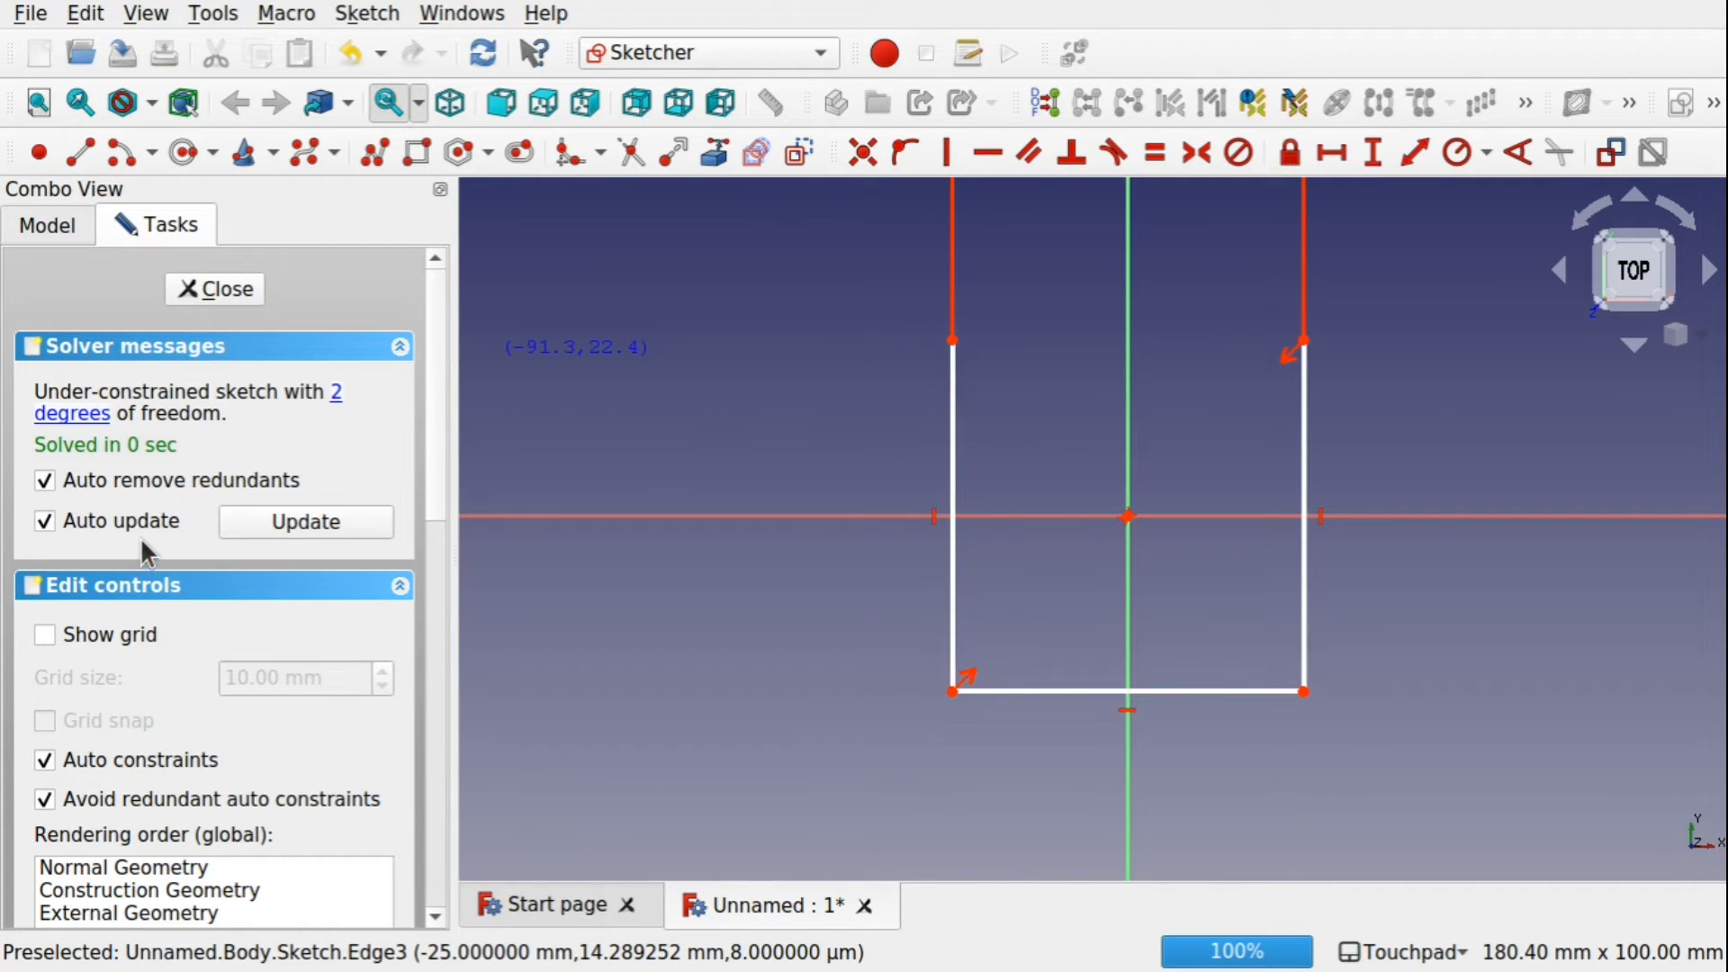
{"action": "left_click_drag", "start_coordinate": [438, 441], "coordinate": [431, 599]}
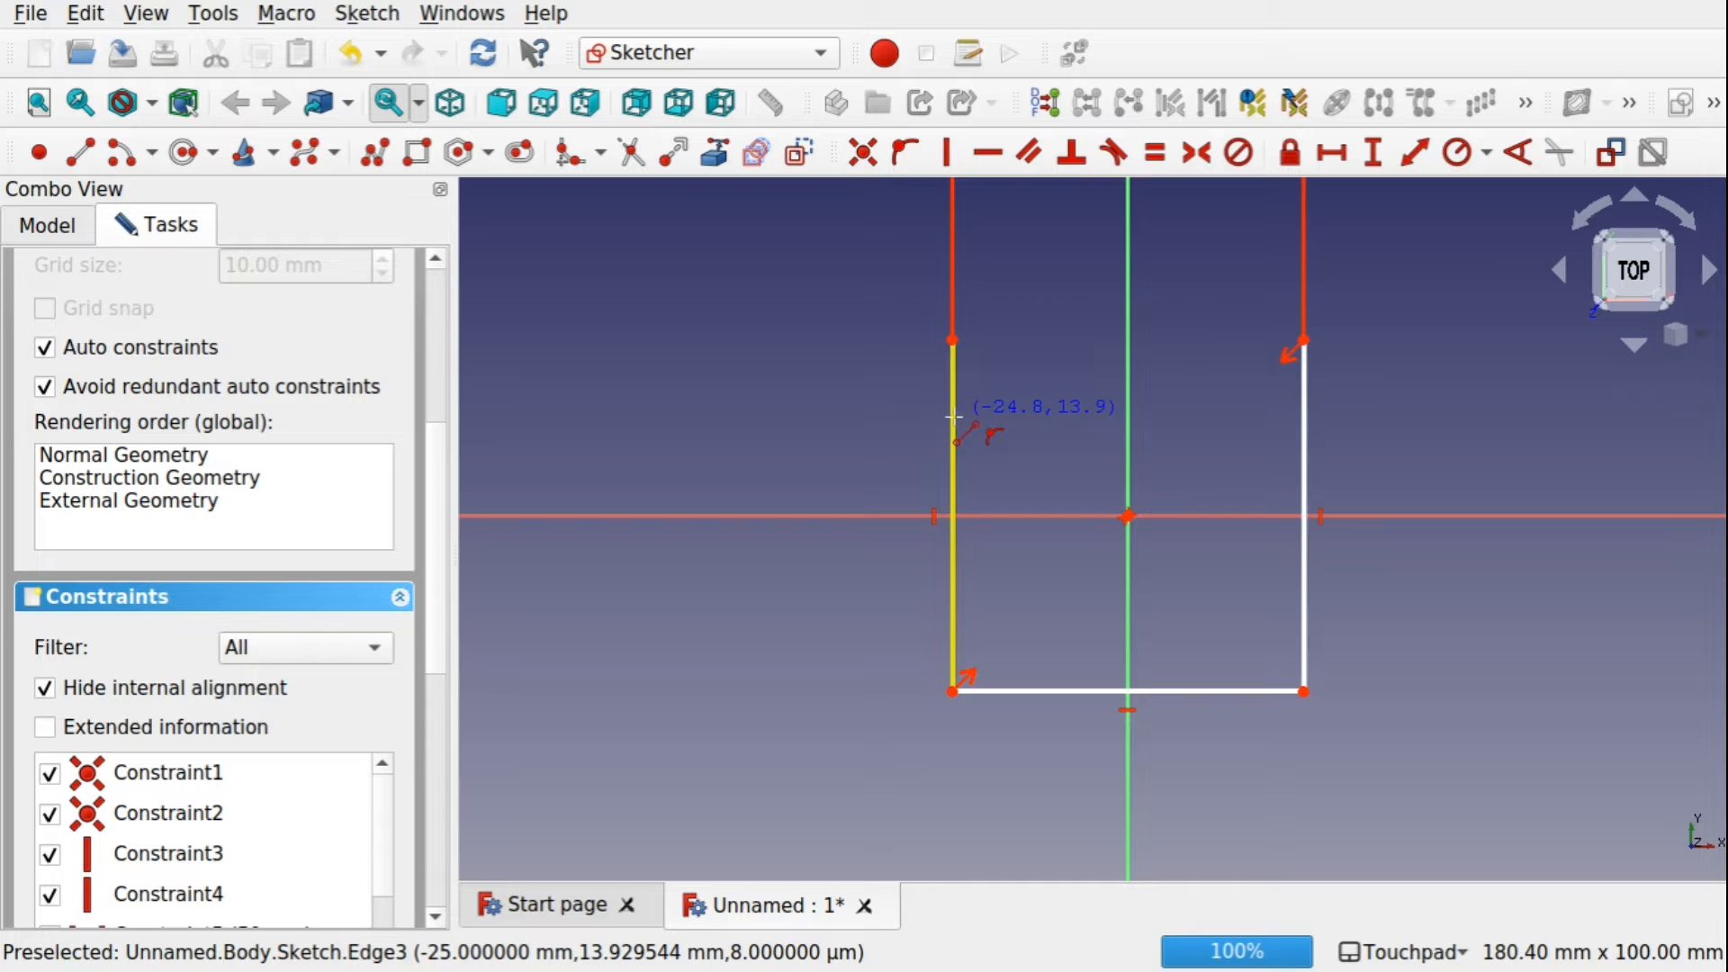
{"action": "left_click", "coordinate": [905, 153]}
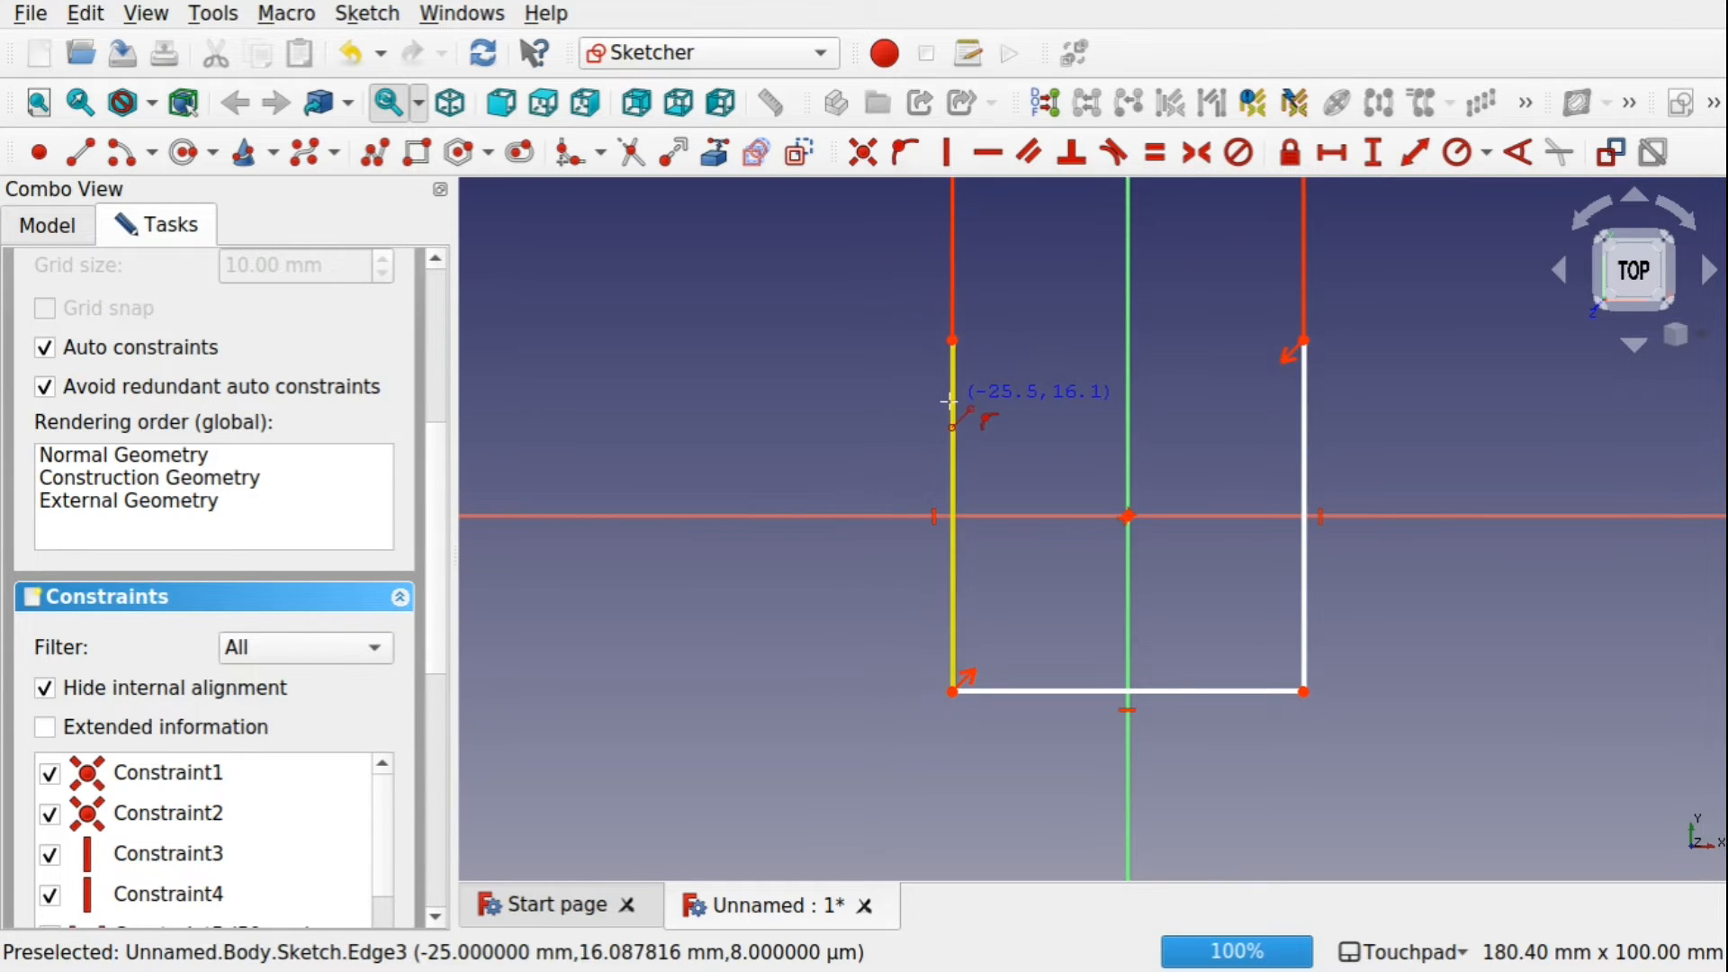
{"action": "left_click", "coordinate": [952, 405]}
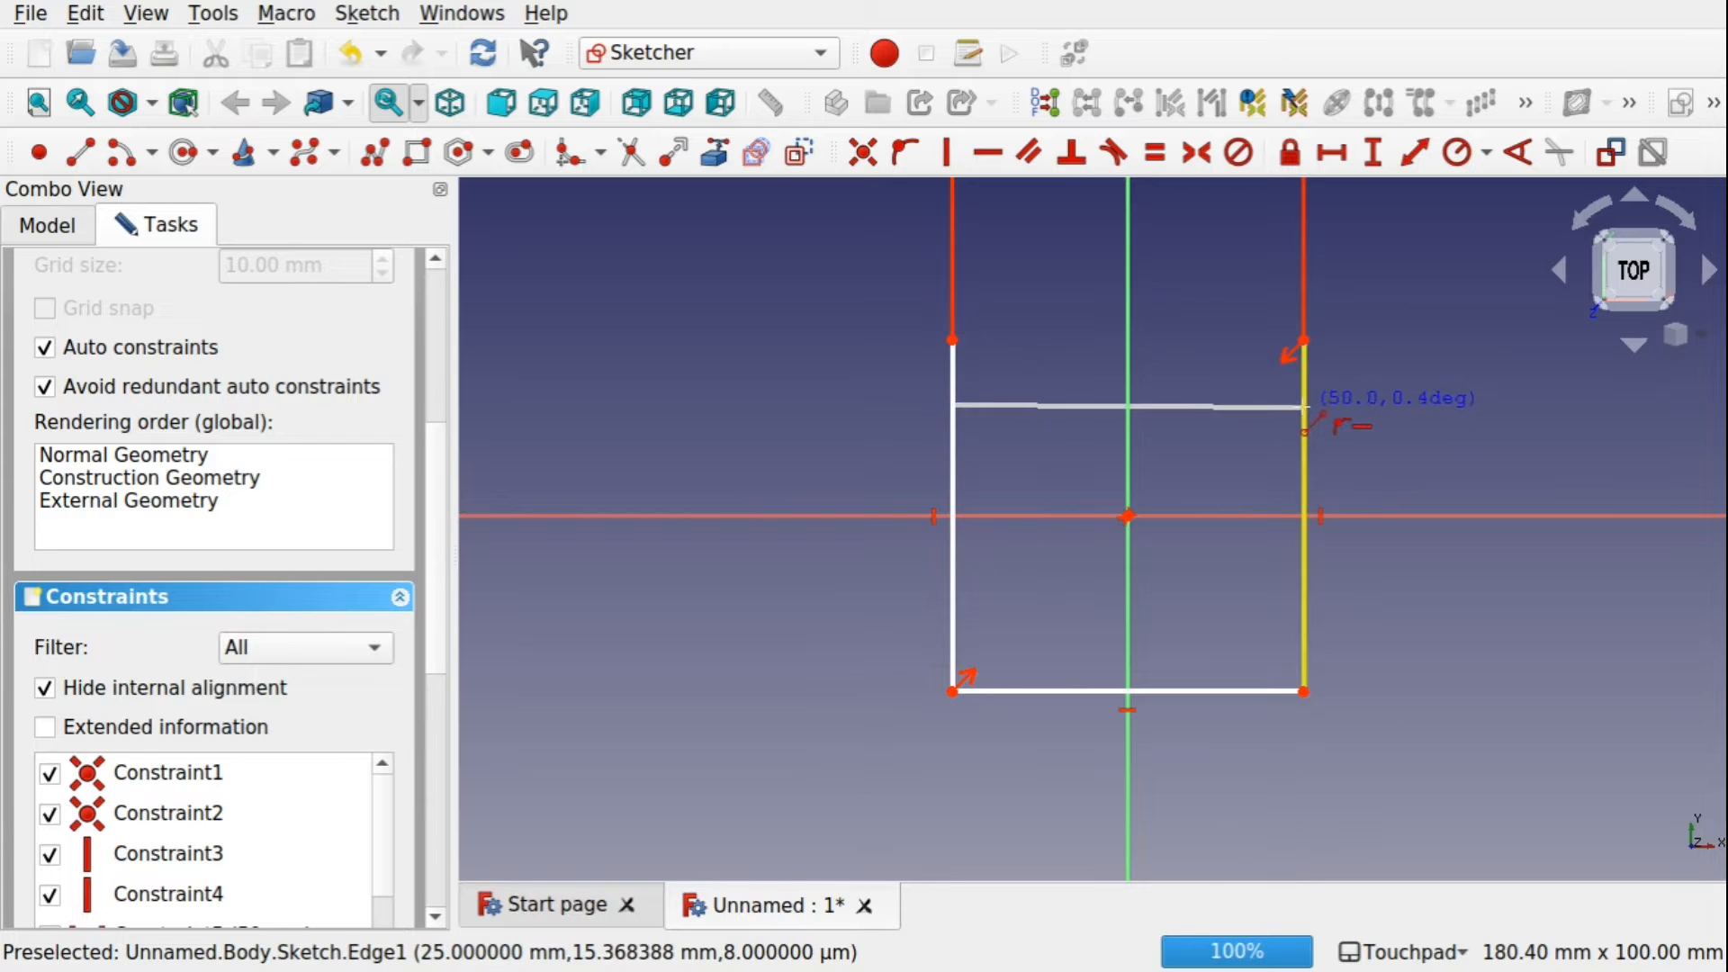
{"action": "left_click", "coordinate": [1305, 406]}
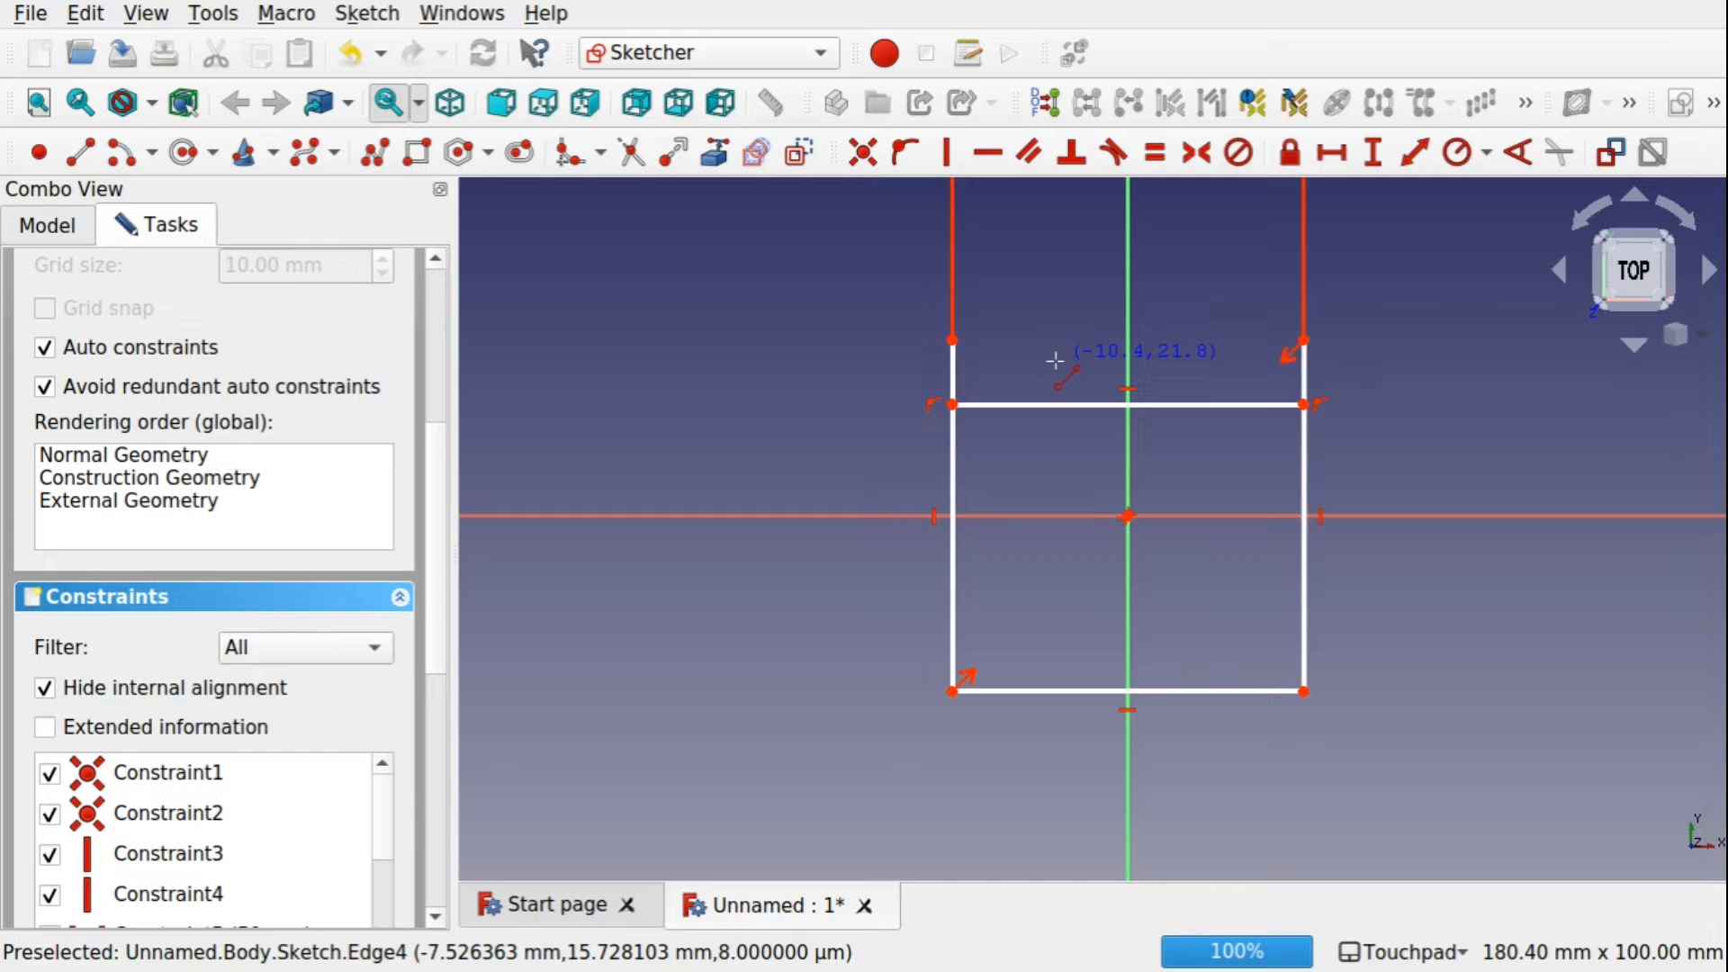
{"action": "key", "text": "Escape"}
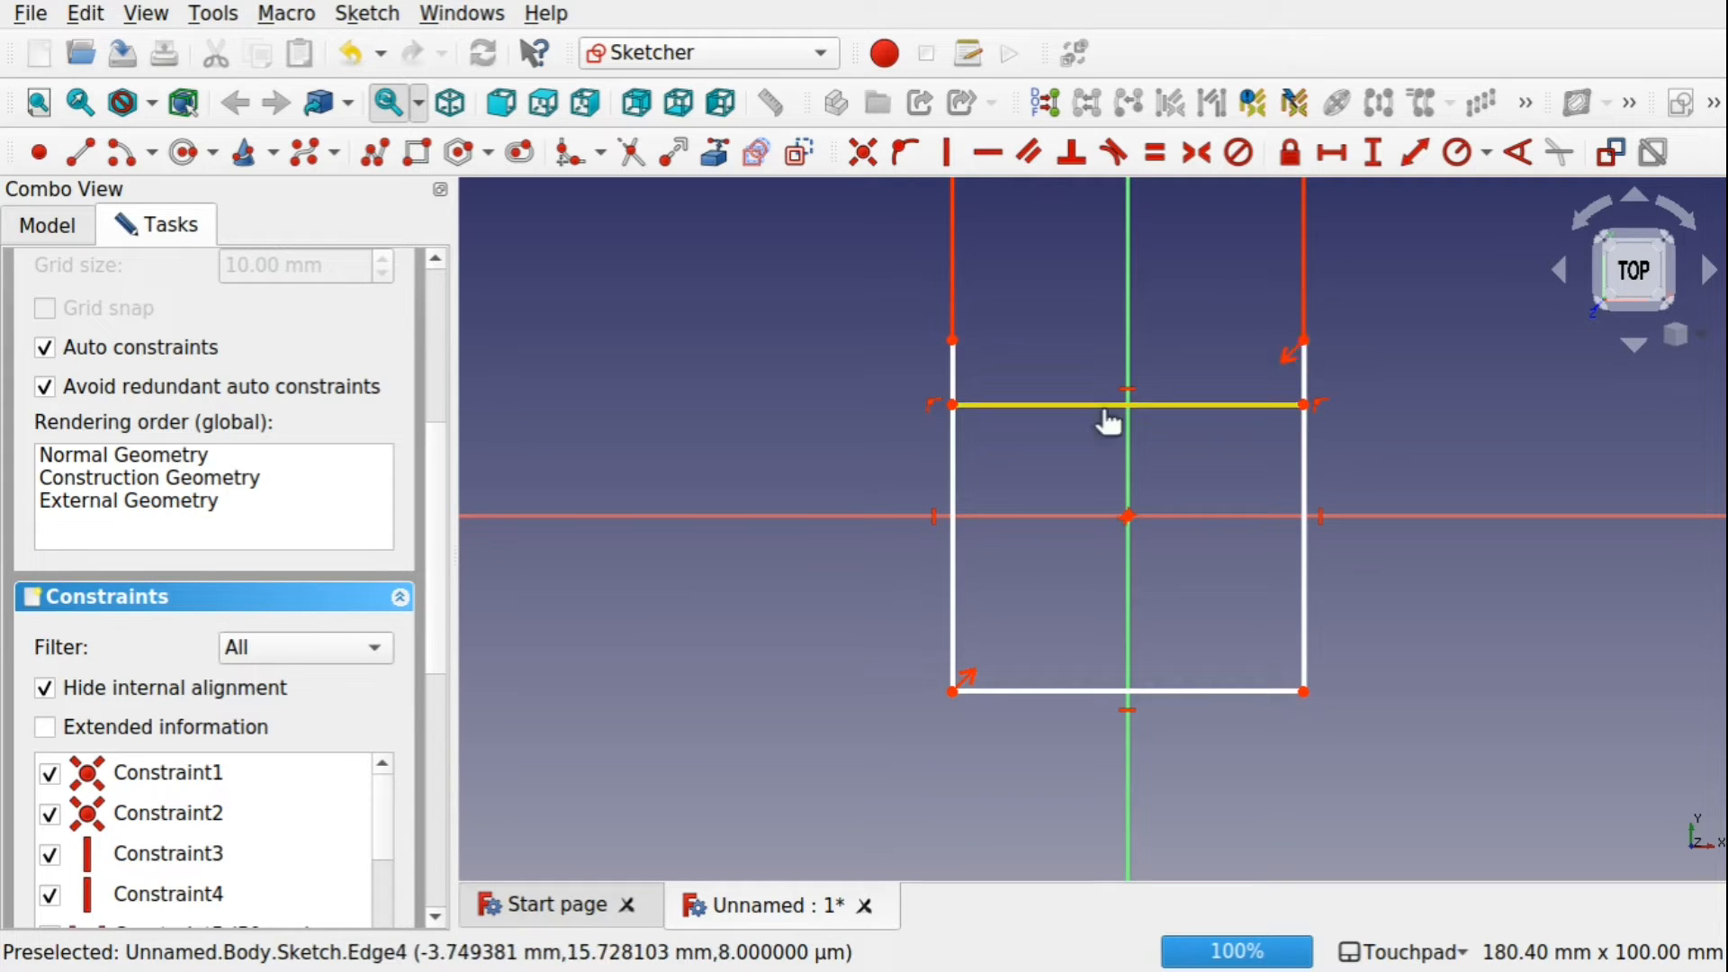
Move the new horizontal line up to the upper ends of the vertical sides and finish editing the sketch.
{"action": "left_click_drag", "start_coordinate": [1107, 416], "coordinate": [1111, 355]}
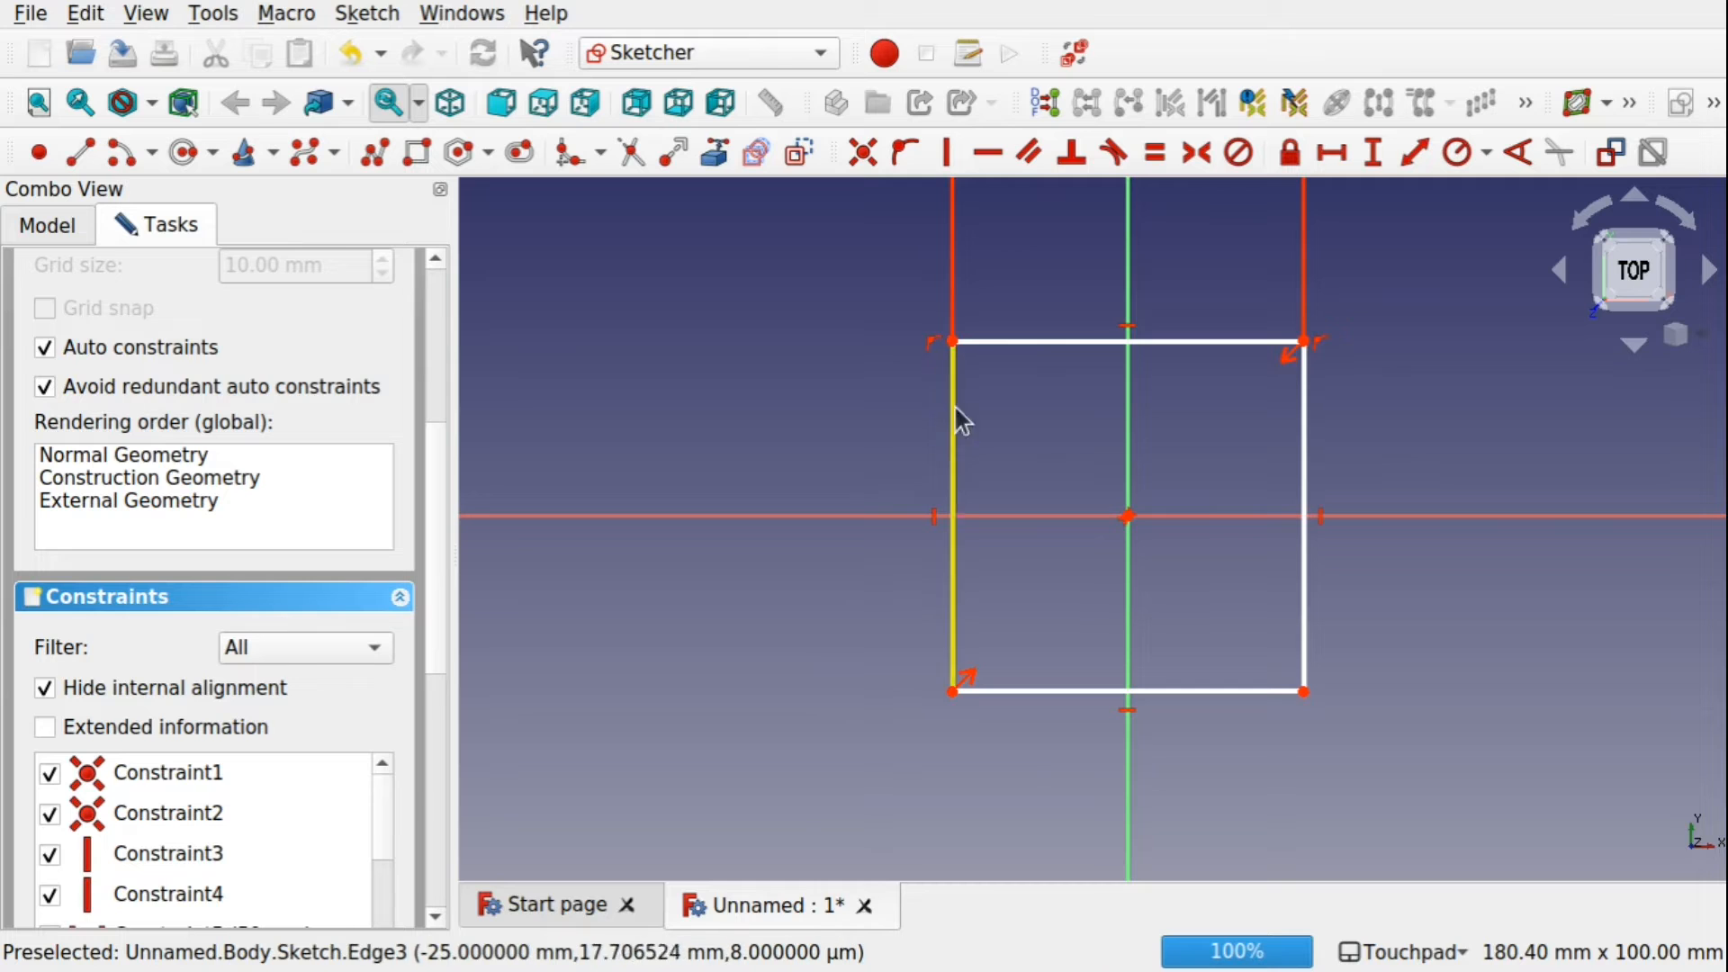
{"action": "mouse_move", "coordinate": [1077, 342]}
{"action": "left_mouse_down"}
{"action": "mouse_move", "coordinate": [1077, 301]}
{"action": "mouse_move", "coordinate": [1081, 396]}
{"action": "mouse_move", "coordinate": [1092, 316]}
{"action": "mouse_move", "coordinate": [1092, 370]}
{"action": "mouse_move", "coordinate": [1099, 346]}
{"action": "left_mouse_up"}
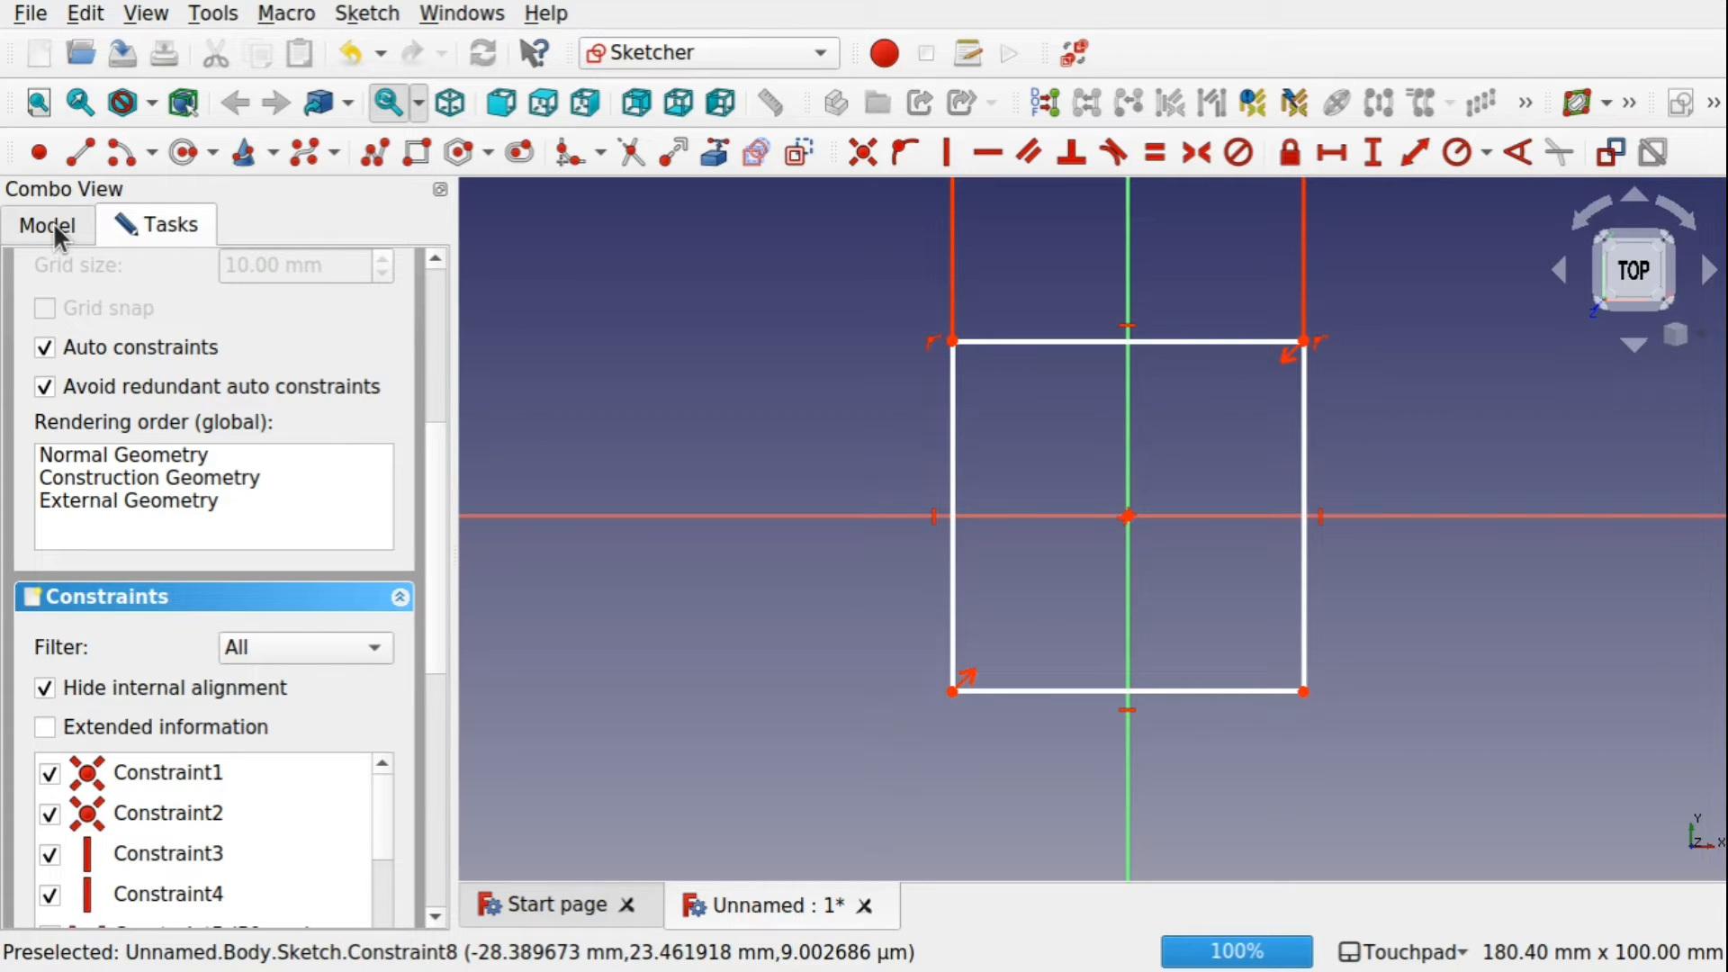
{"action": "left_click", "coordinate": [426, 292]}
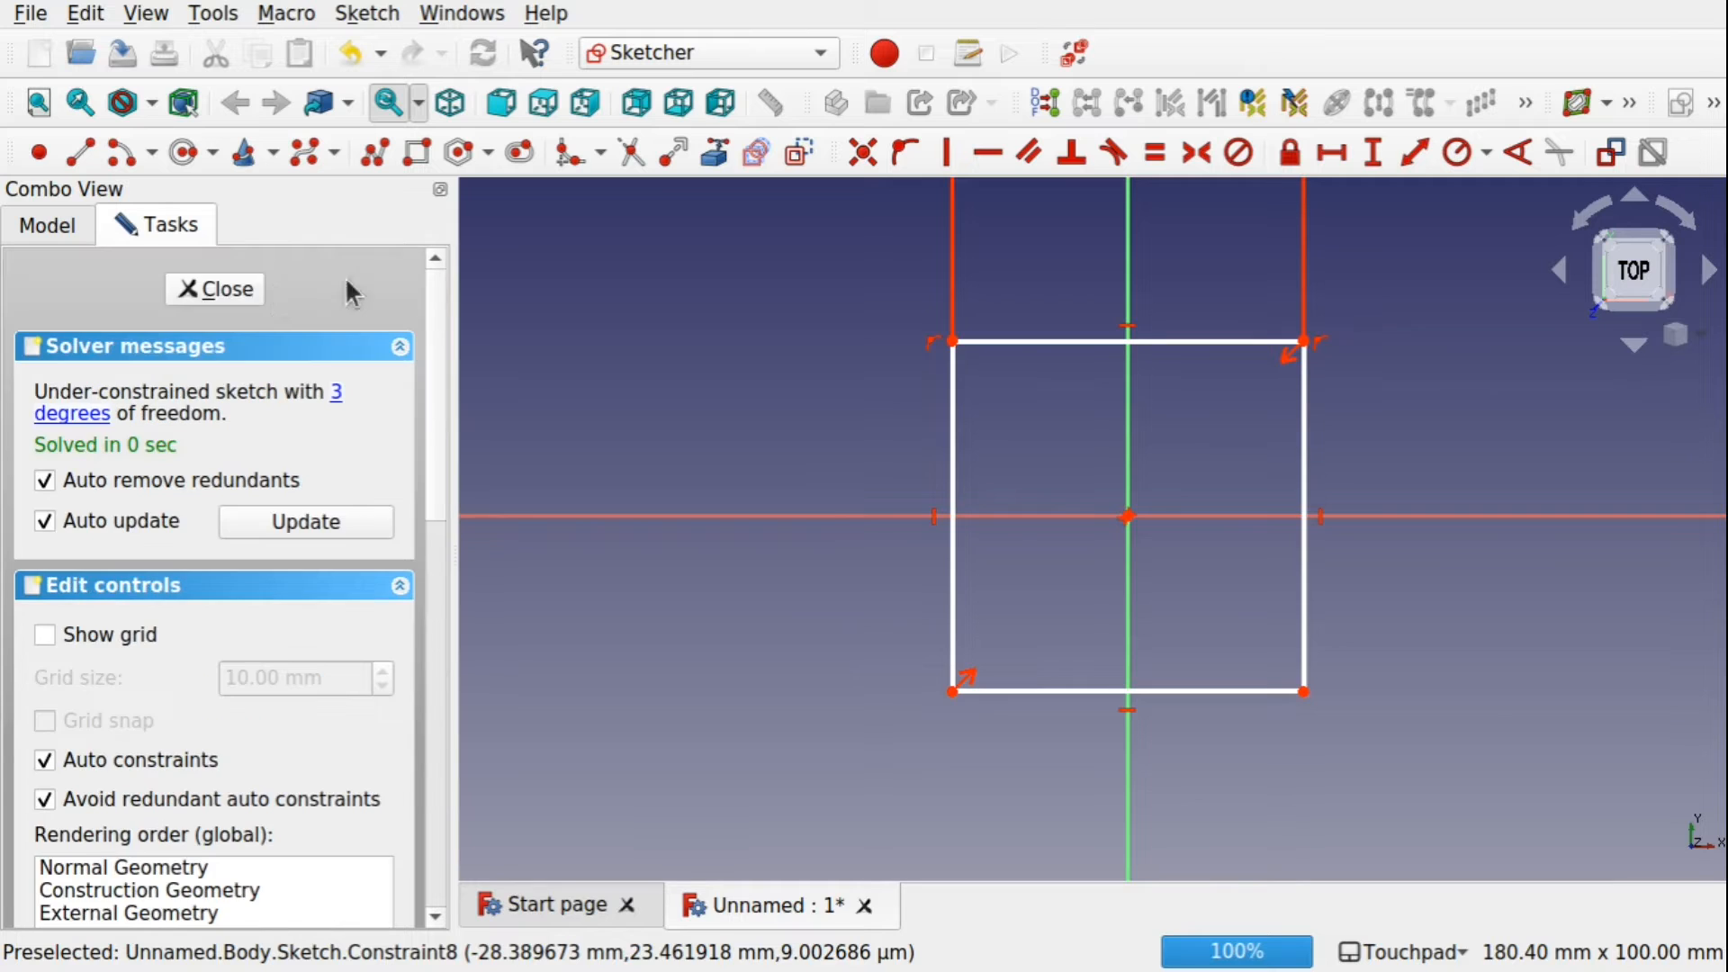
{"action": "left_click", "coordinate": [233, 289]}
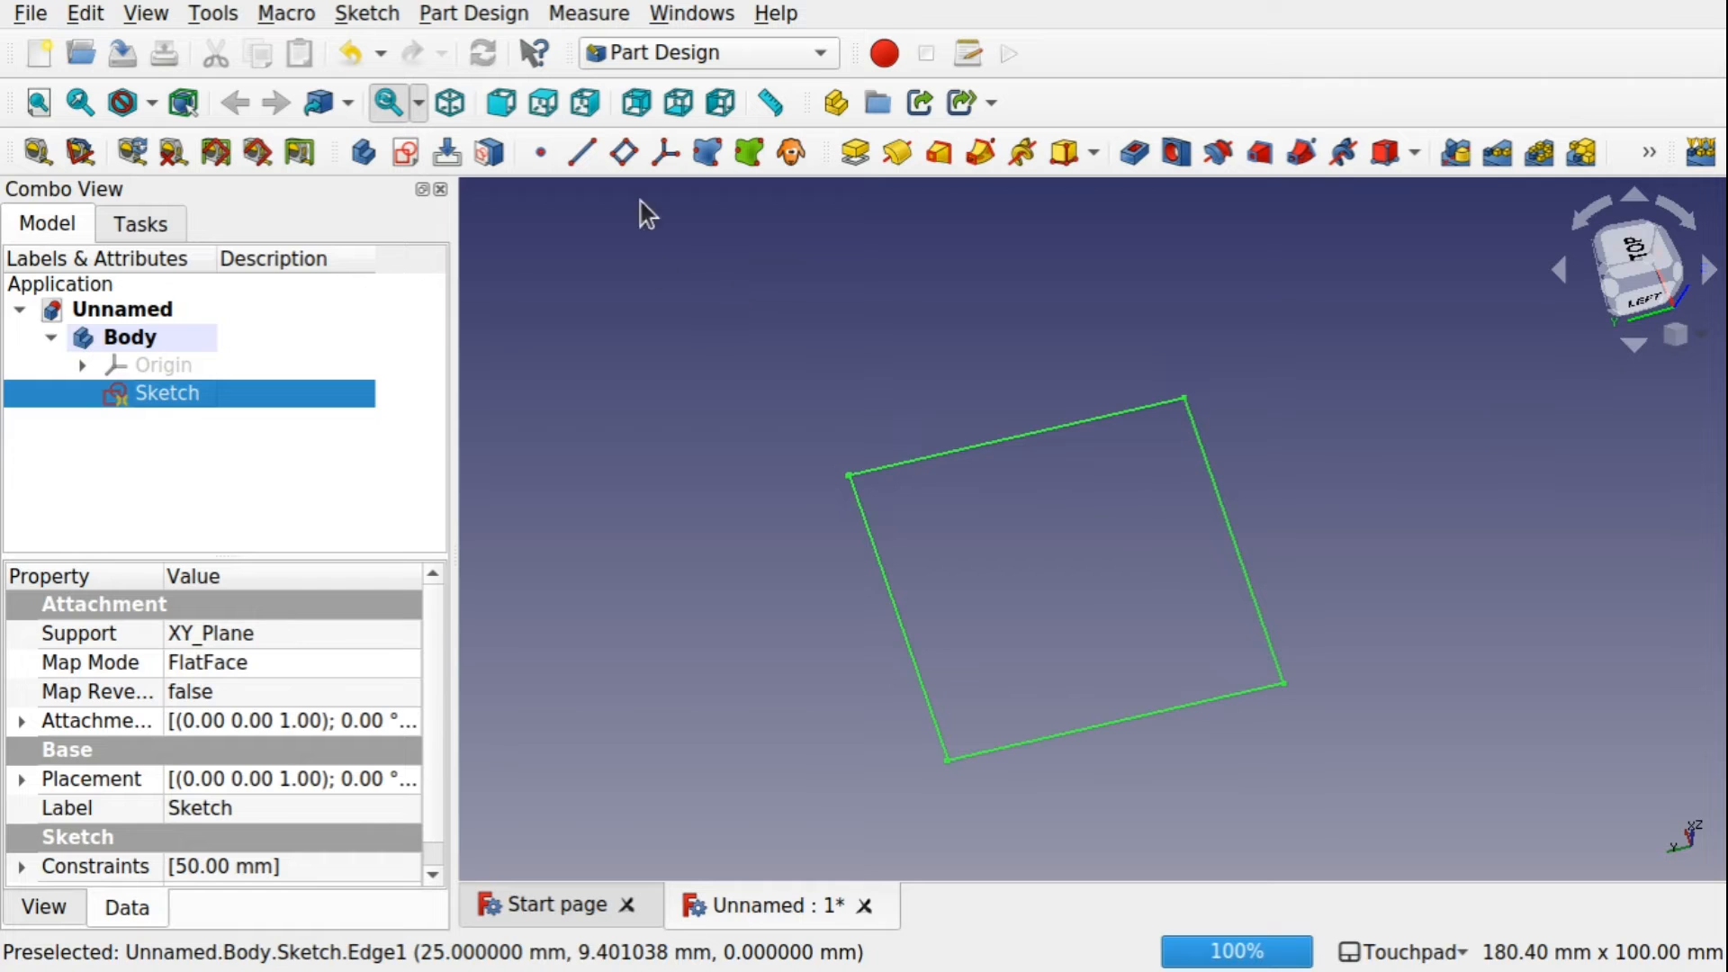
Try to pad the square sketch with a length of 10 mm.
{"action": "left_click", "coordinate": [854, 152]}
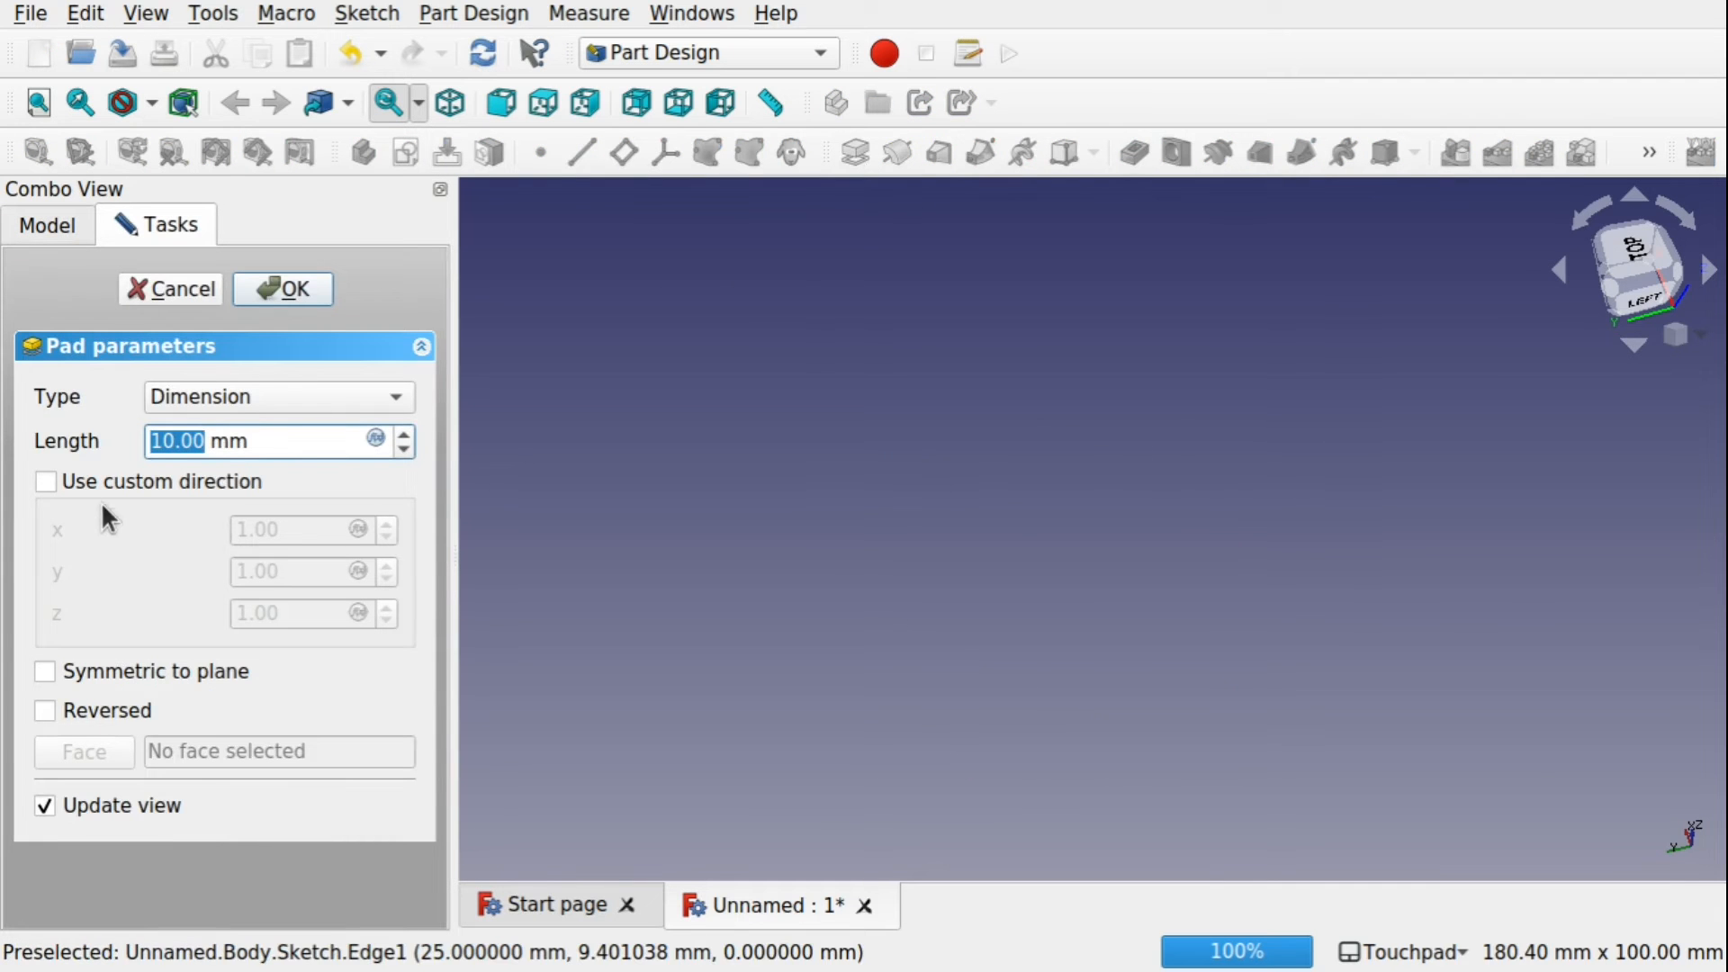
{"action": "left_click", "coordinate": [270, 292]}
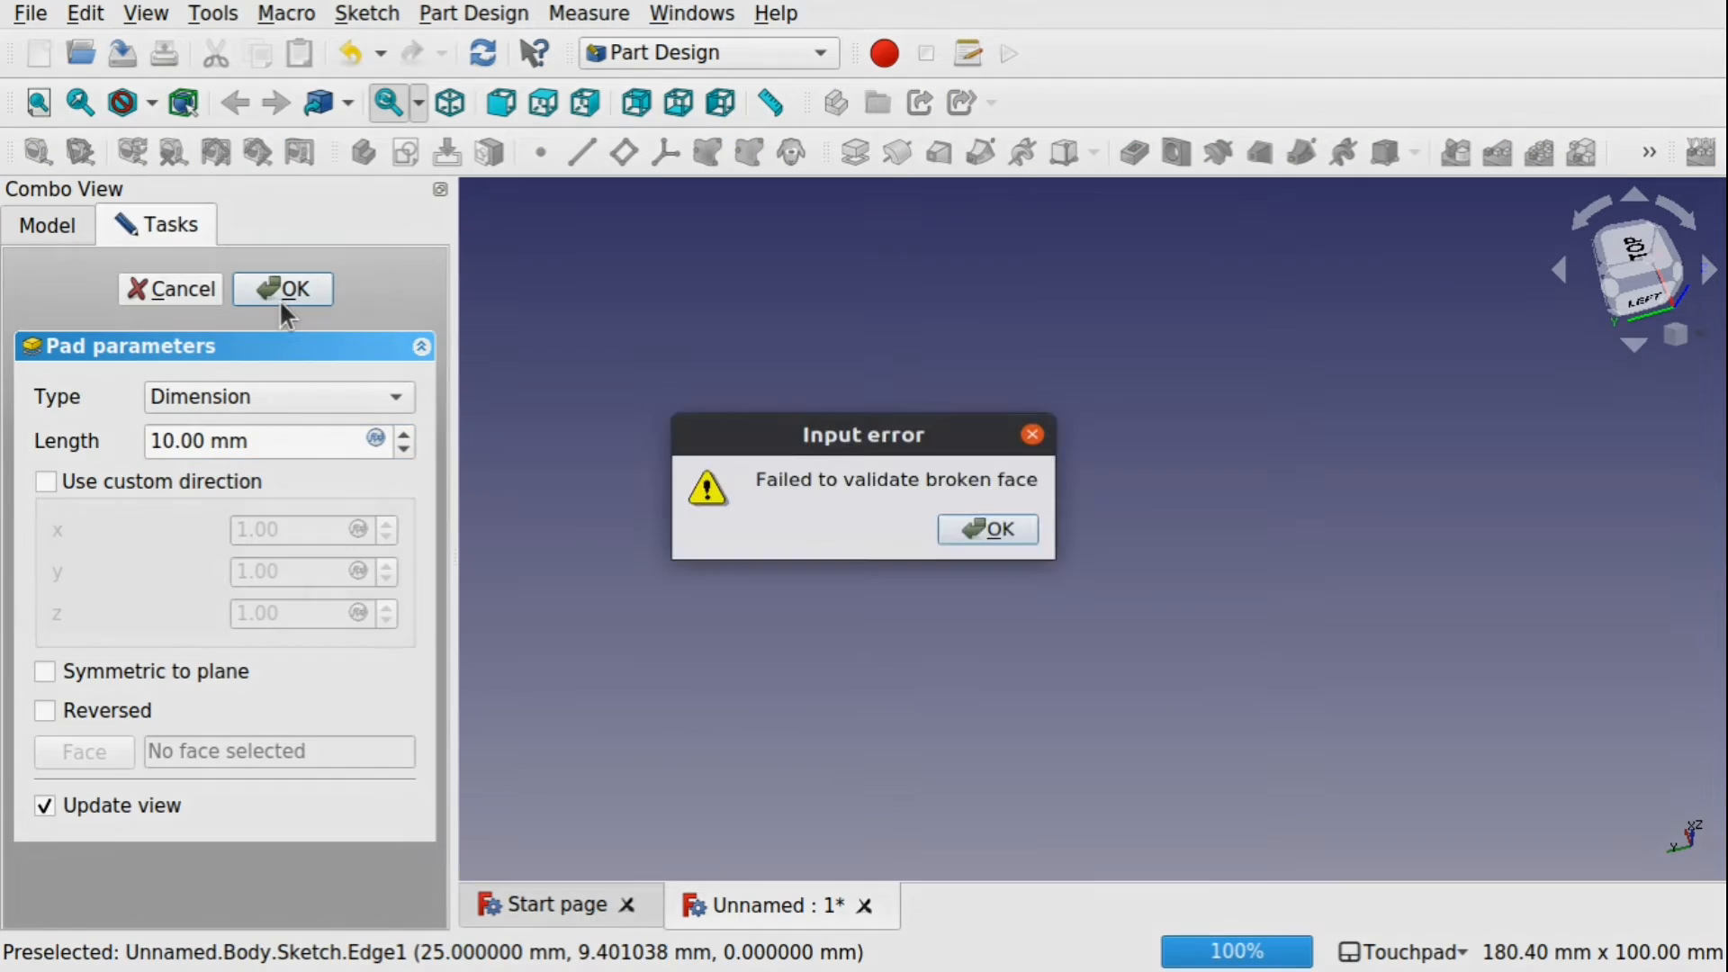
{"action": "left_click", "coordinate": [982, 531]}
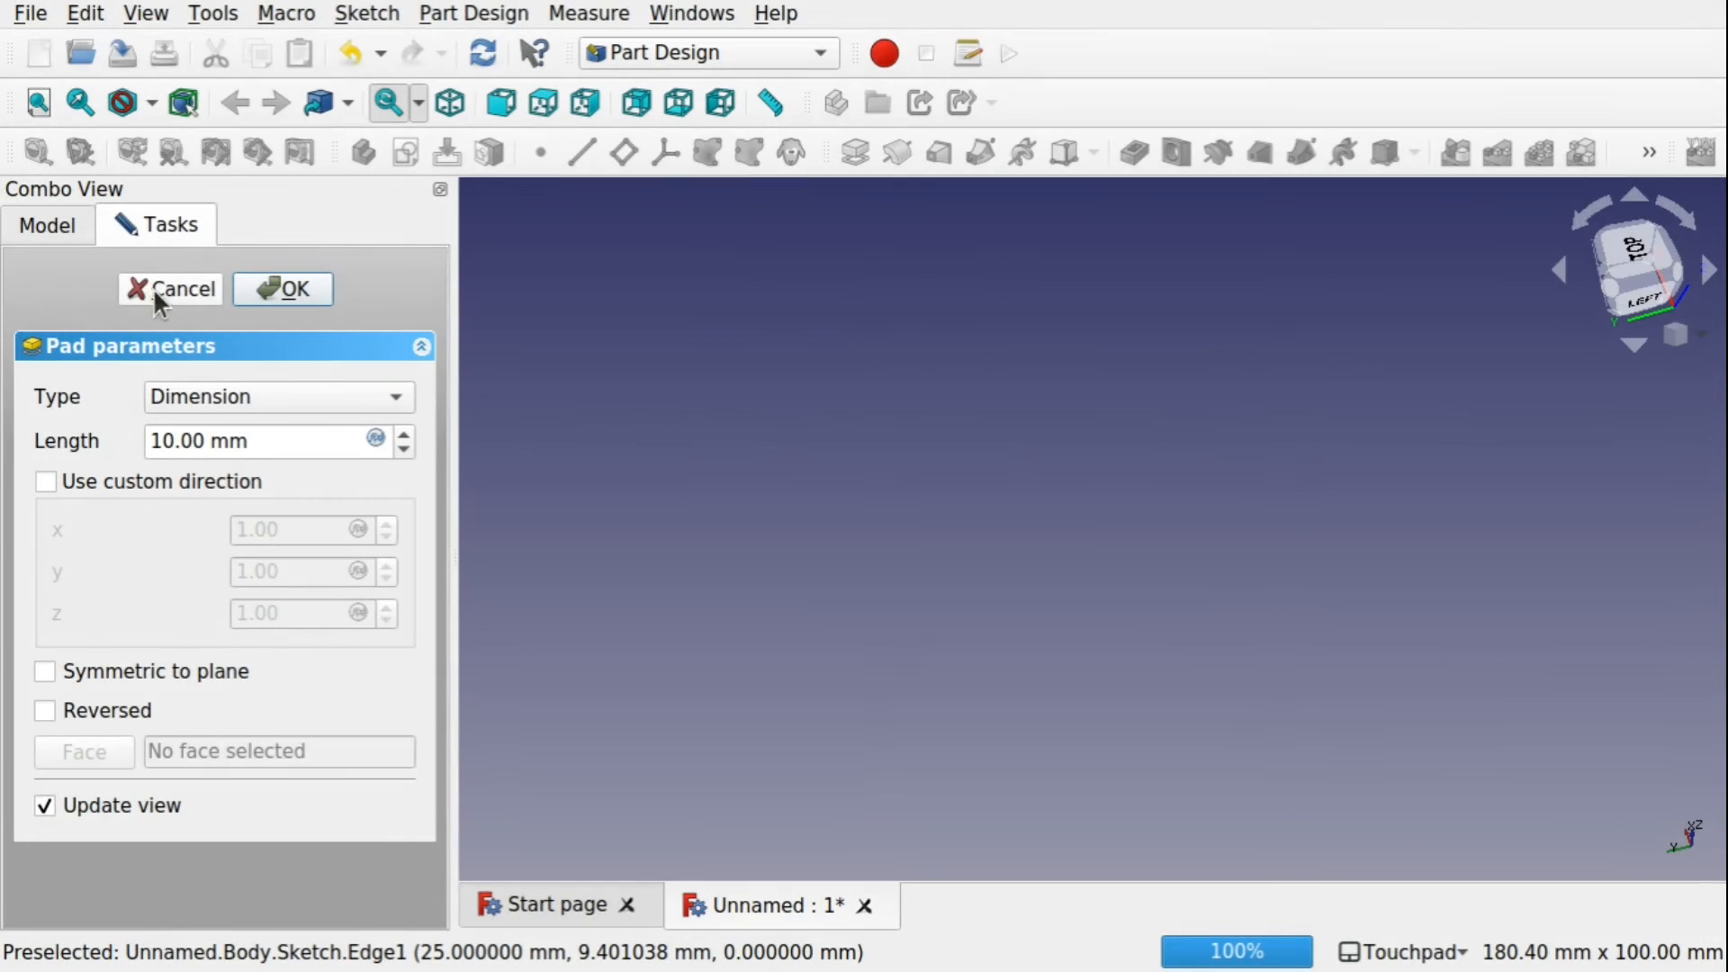
{"action": "left_click", "coordinate": [270, 289]}
{"action": "left_click", "coordinate": [1017, 536]}
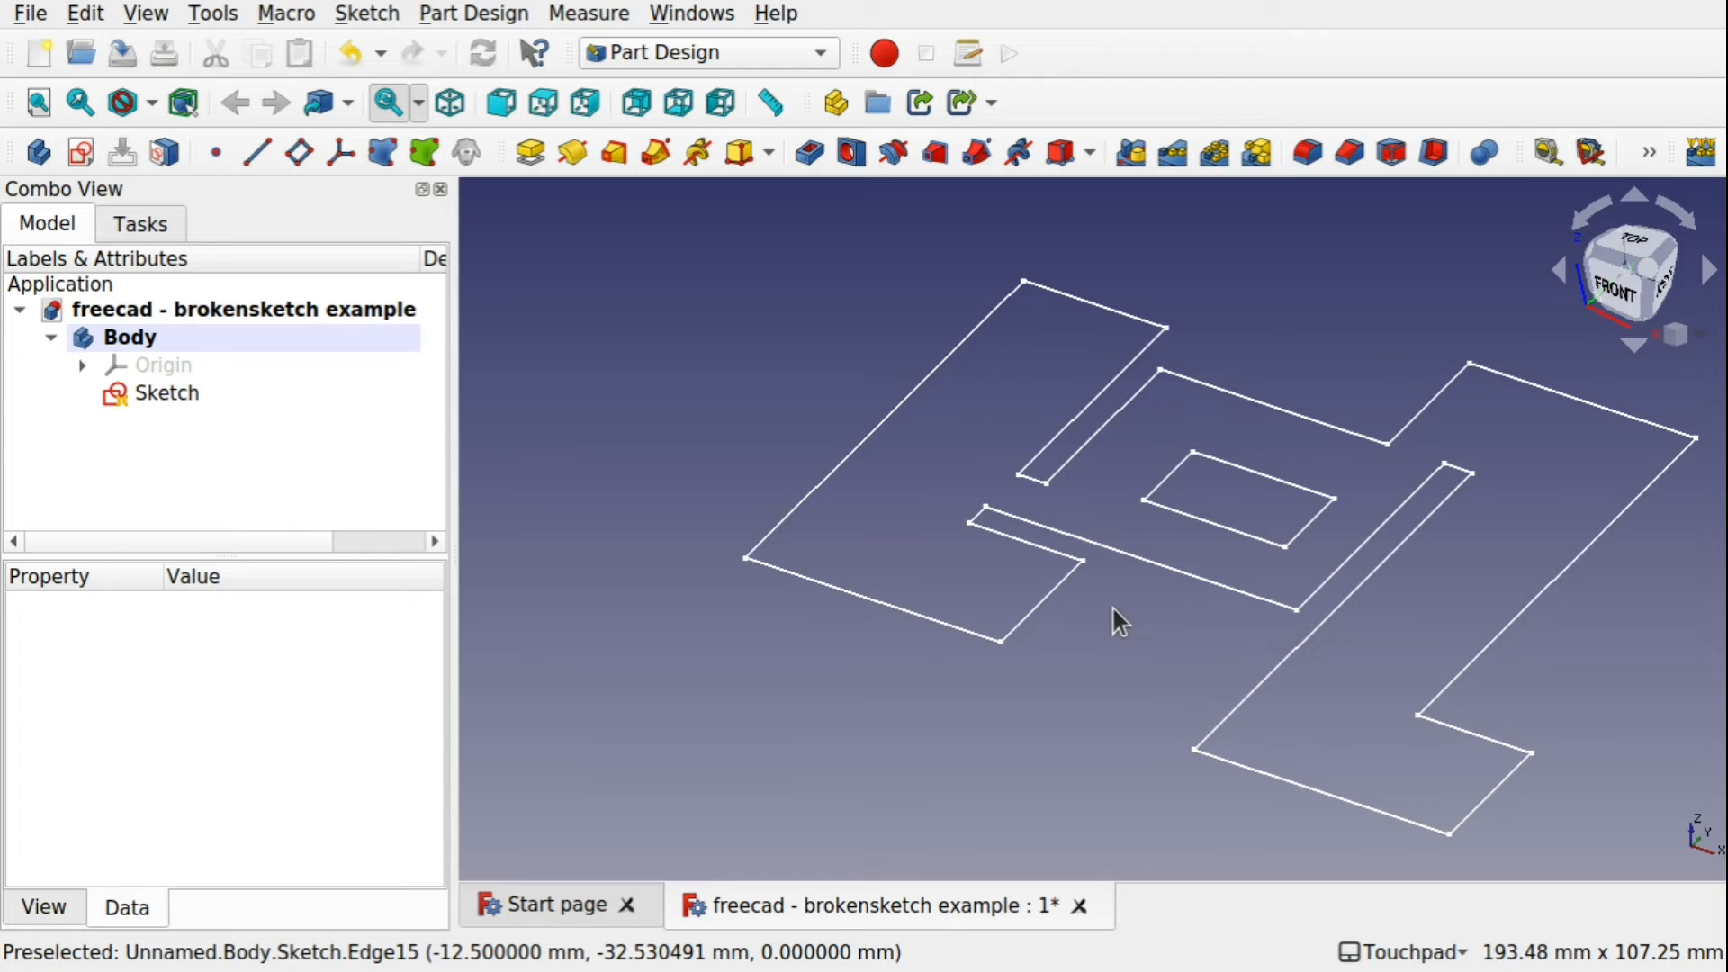
Try to pad the sketch in the brokensketch example by 10 mm, and cancel the Pad.
{"action": "left_click", "coordinate": [139, 392]}
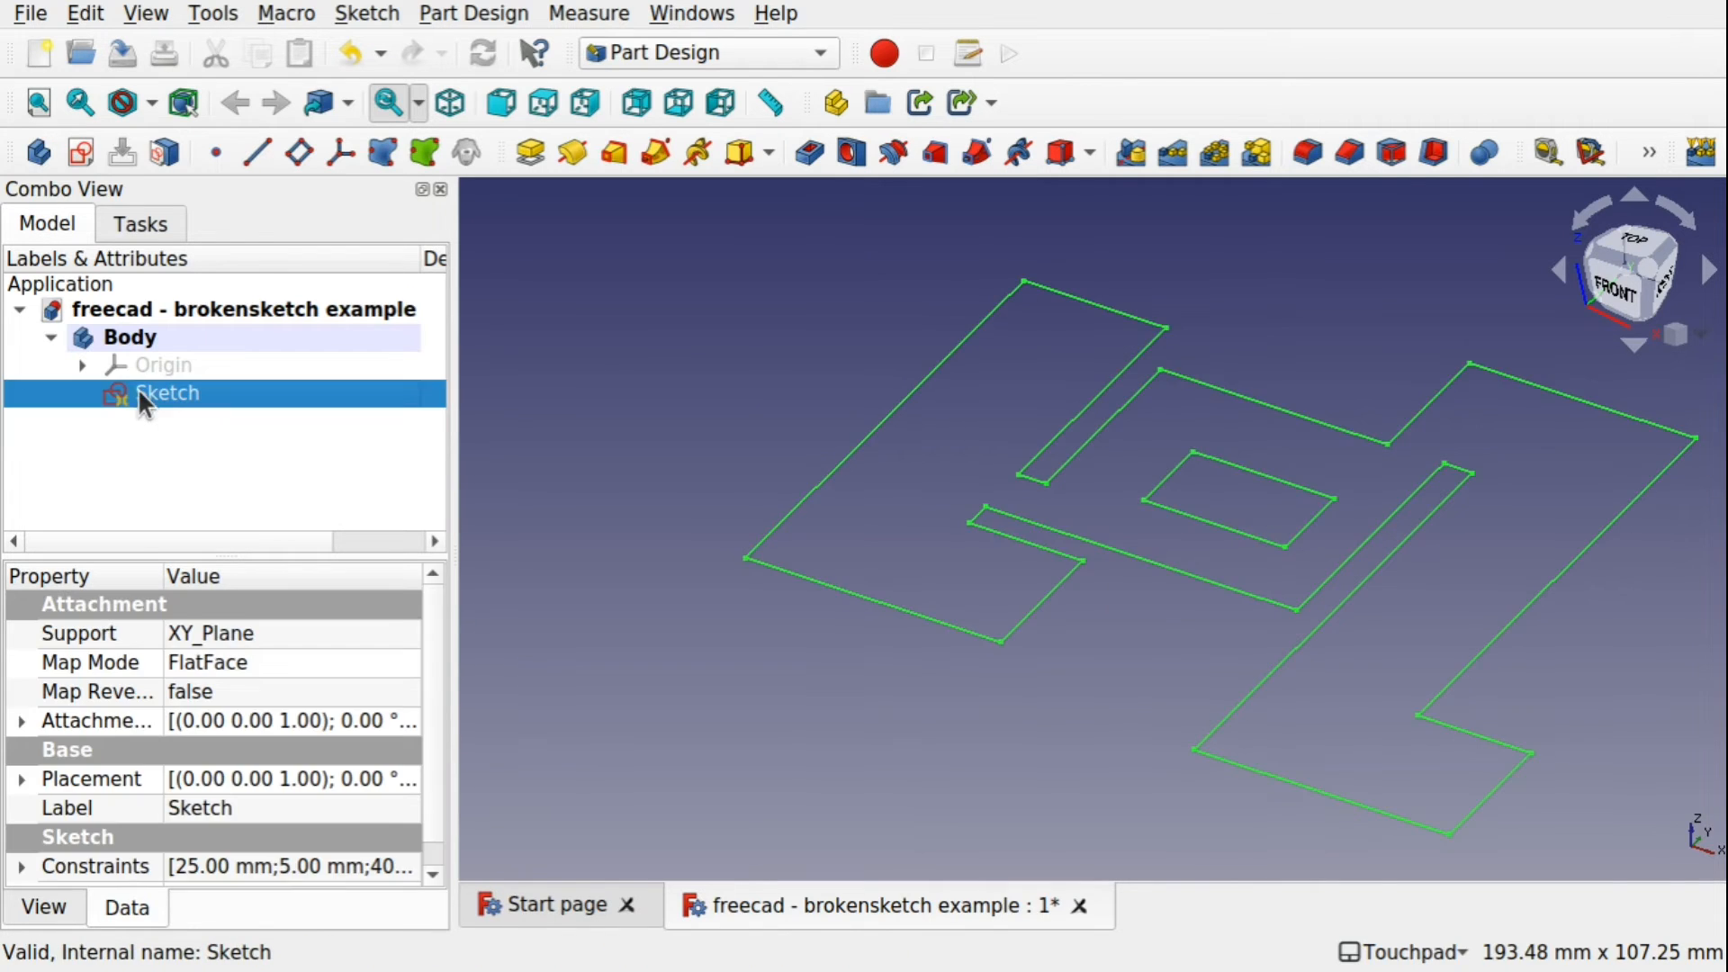
{"action": "left_click", "coordinate": [527, 164]}
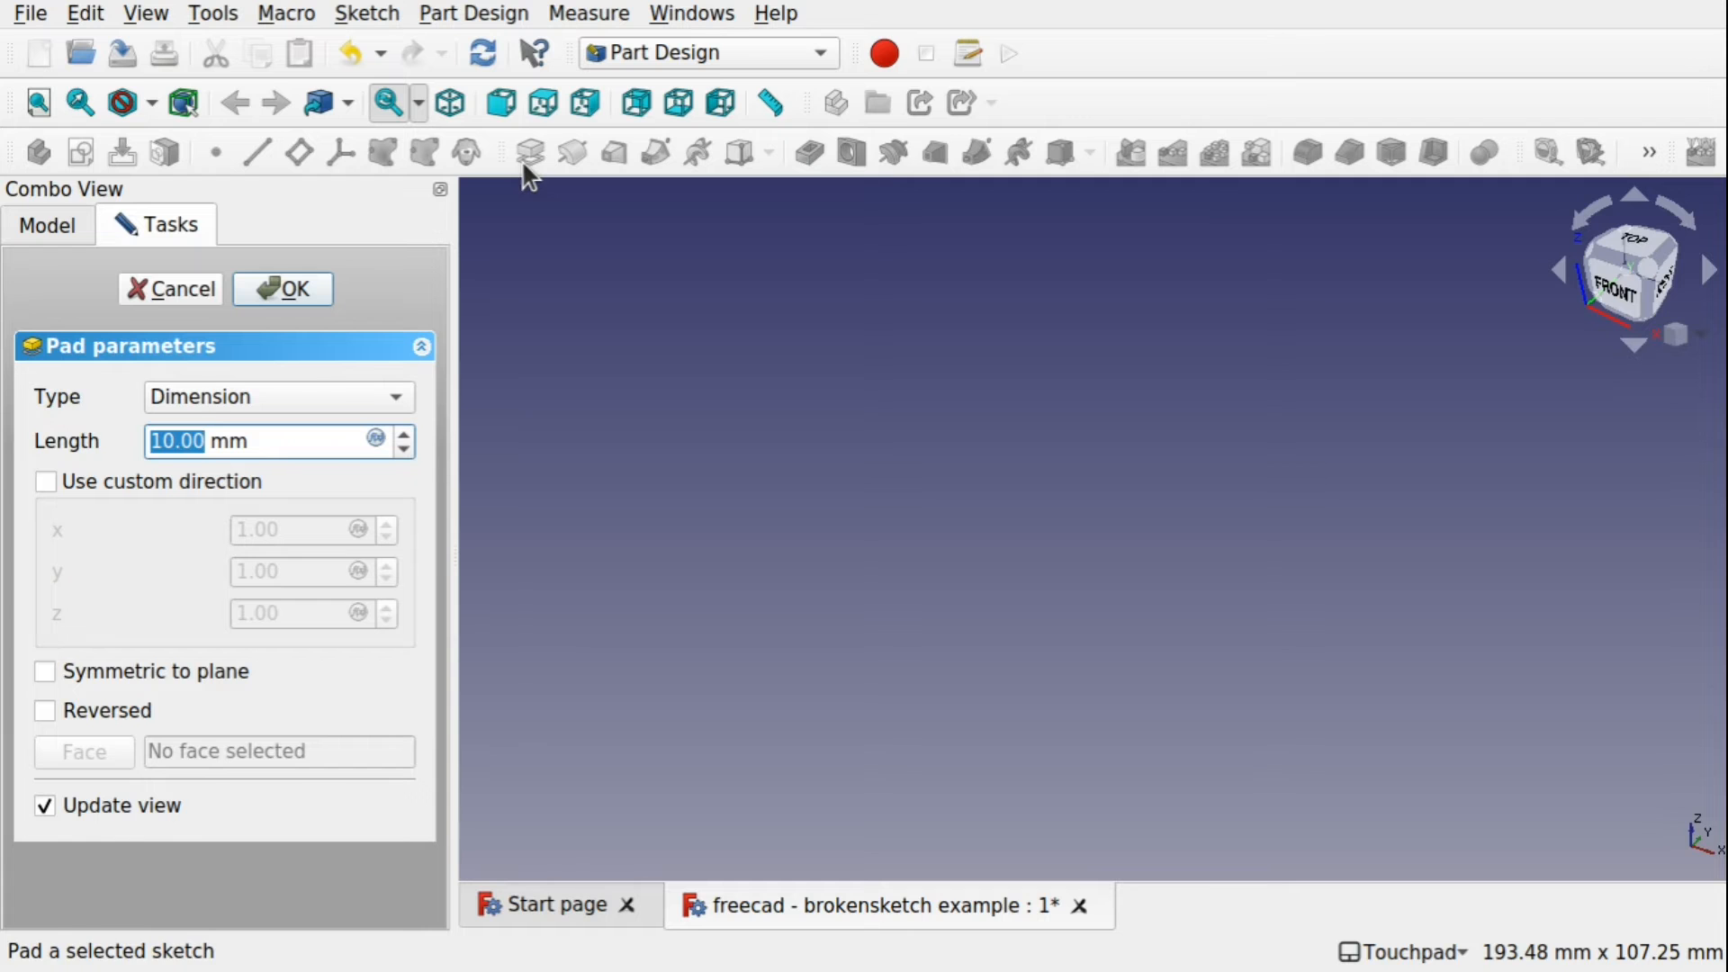
{"action": "left_click", "coordinate": [275, 293]}
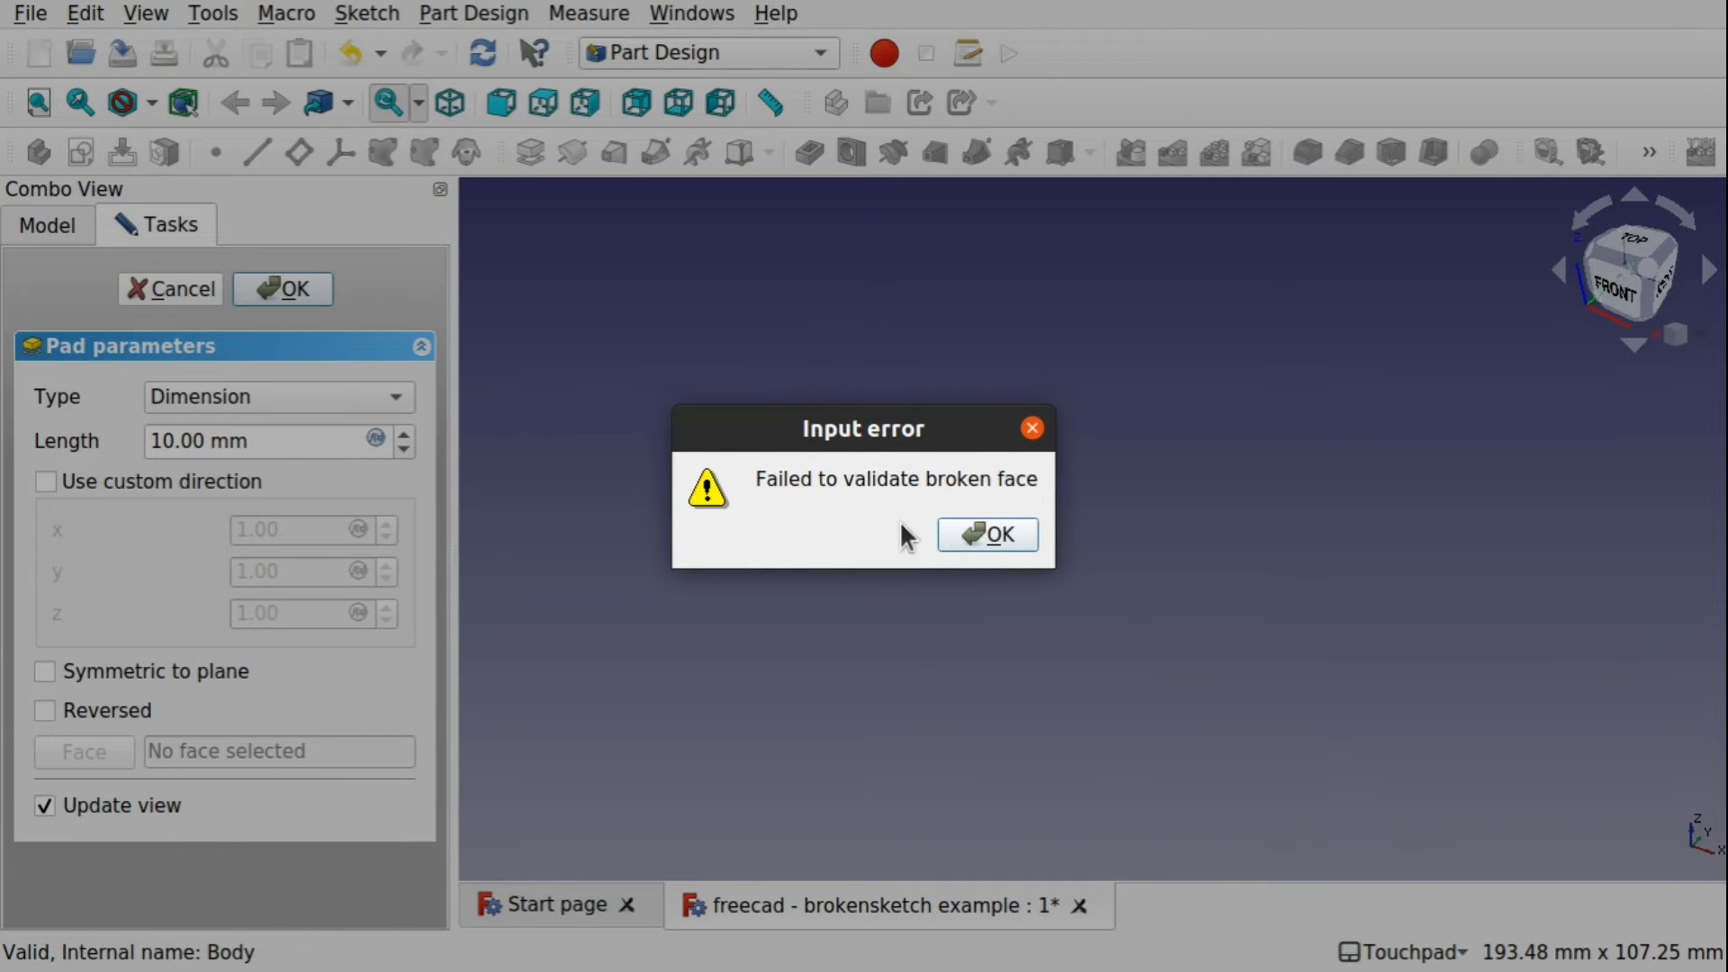
{"action": "left_click", "coordinate": [985, 536]}
{"action": "left_click", "coordinate": [193, 288]}
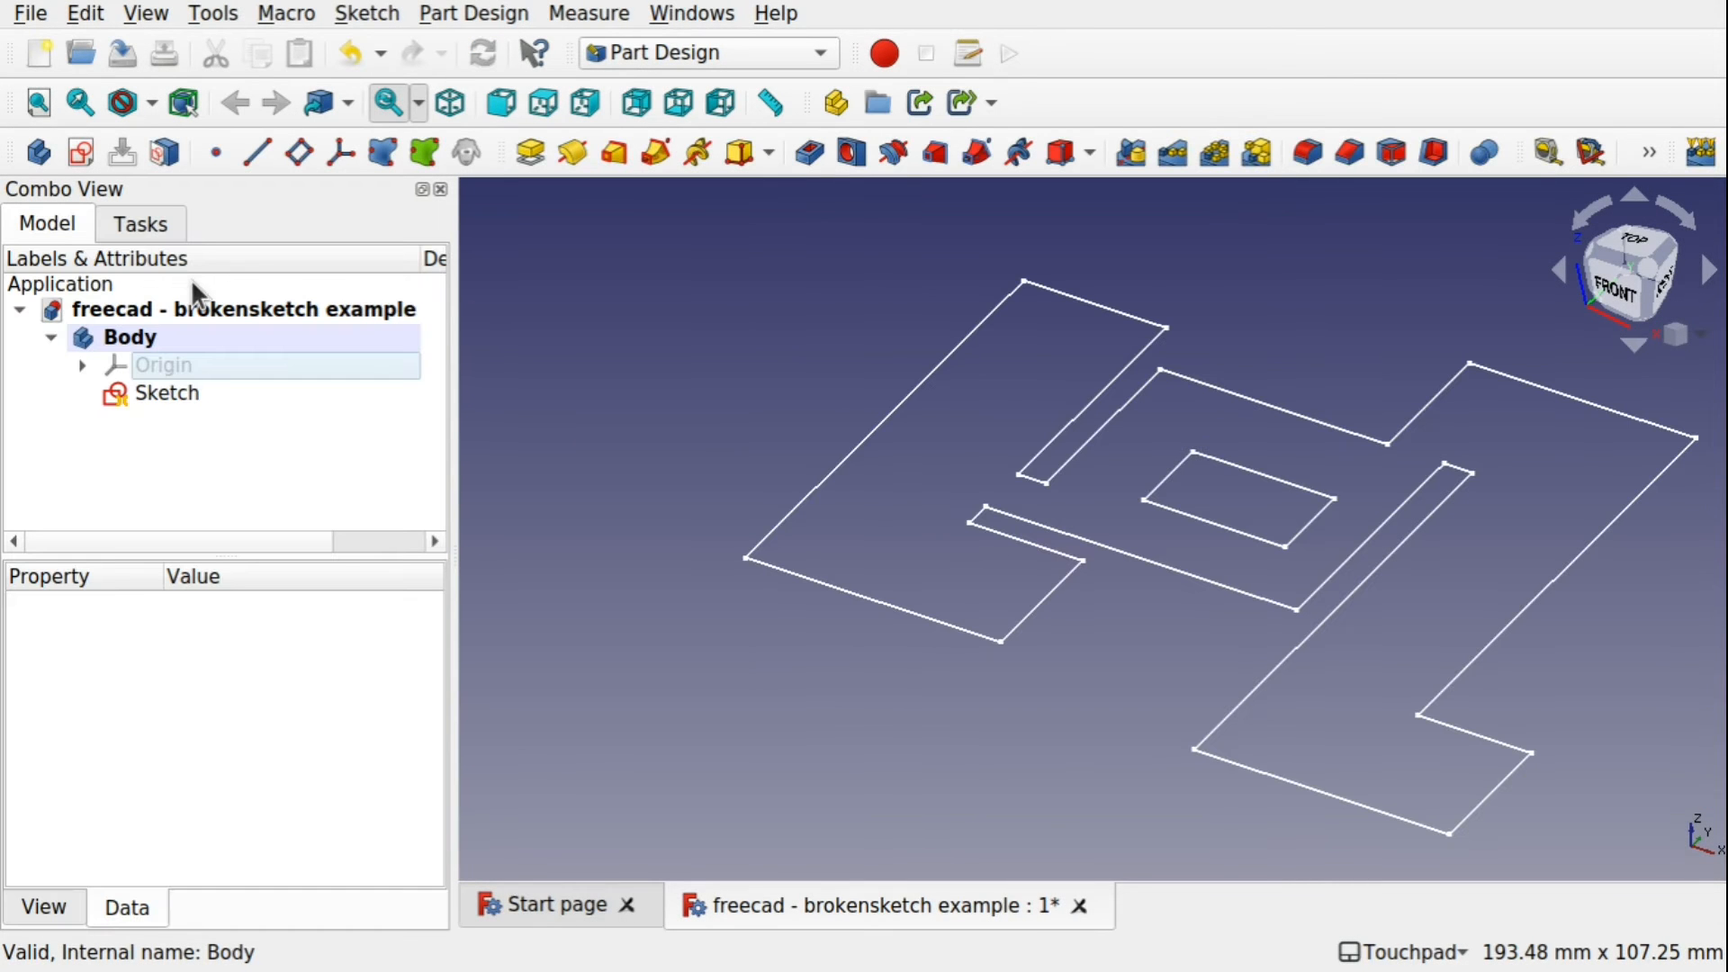
Switch to the Sketcher workbench and validate the sketch, highlighting its open vertices.
{"action": "left_click", "coordinate": [717, 51]}
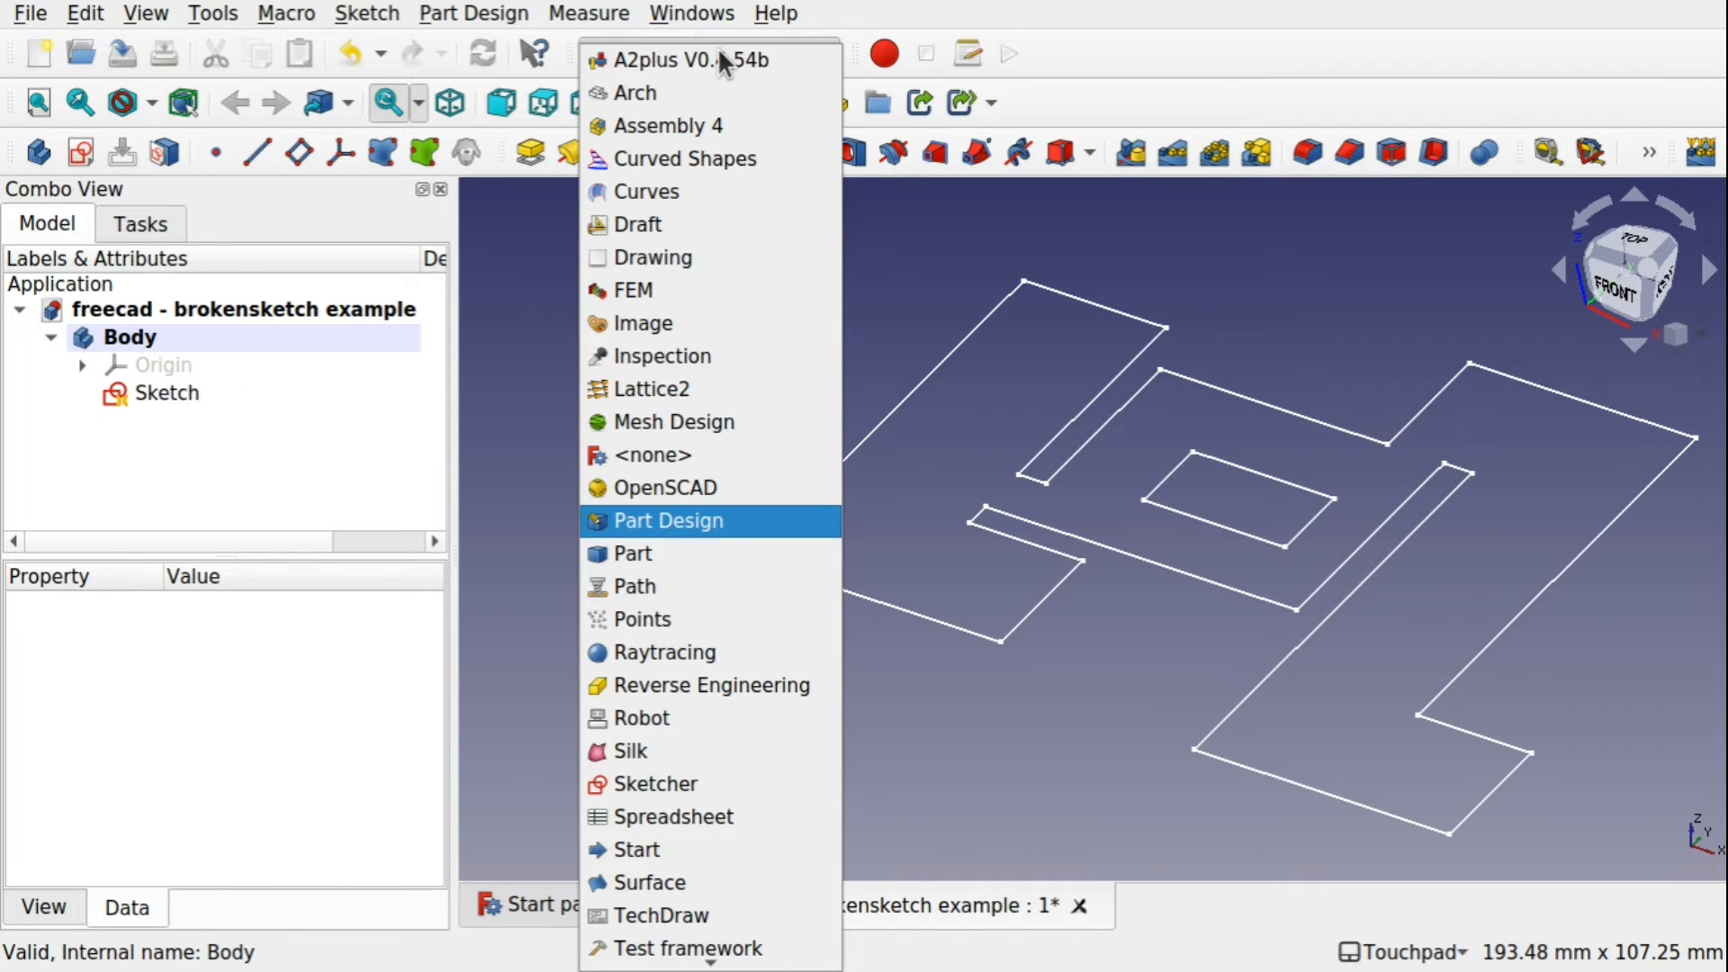
{"action": "left_click", "coordinate": [677, 781]}
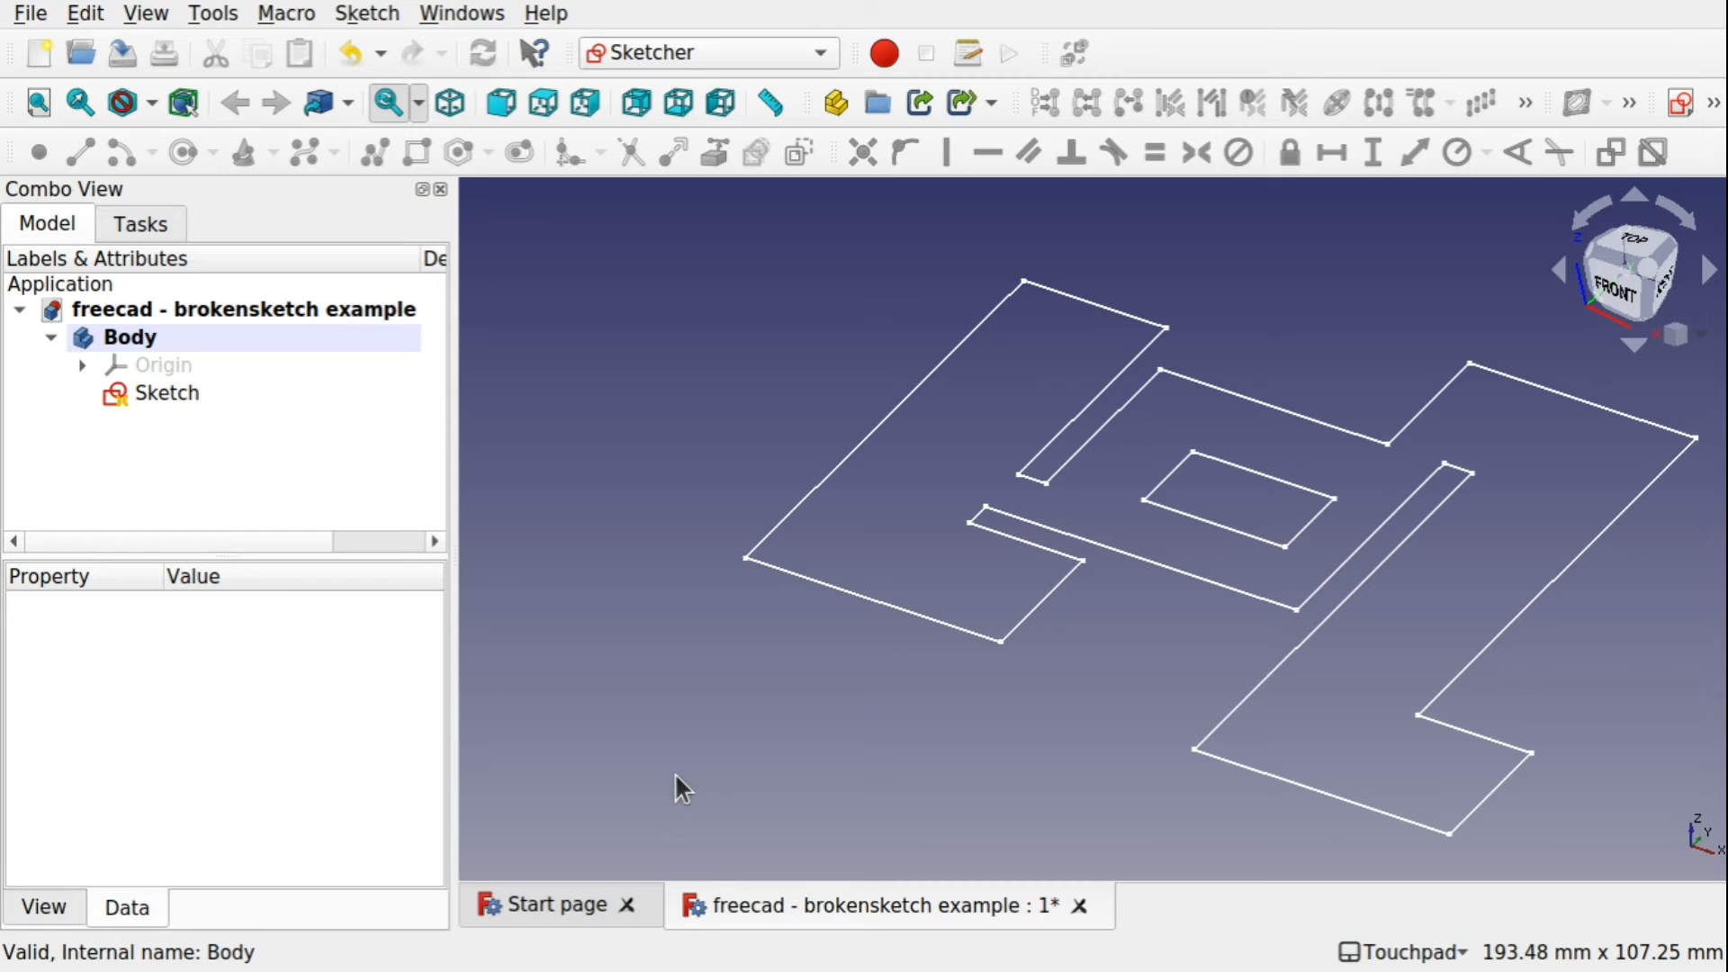
{"action": "left_click", "coordinate": [143, 397]}
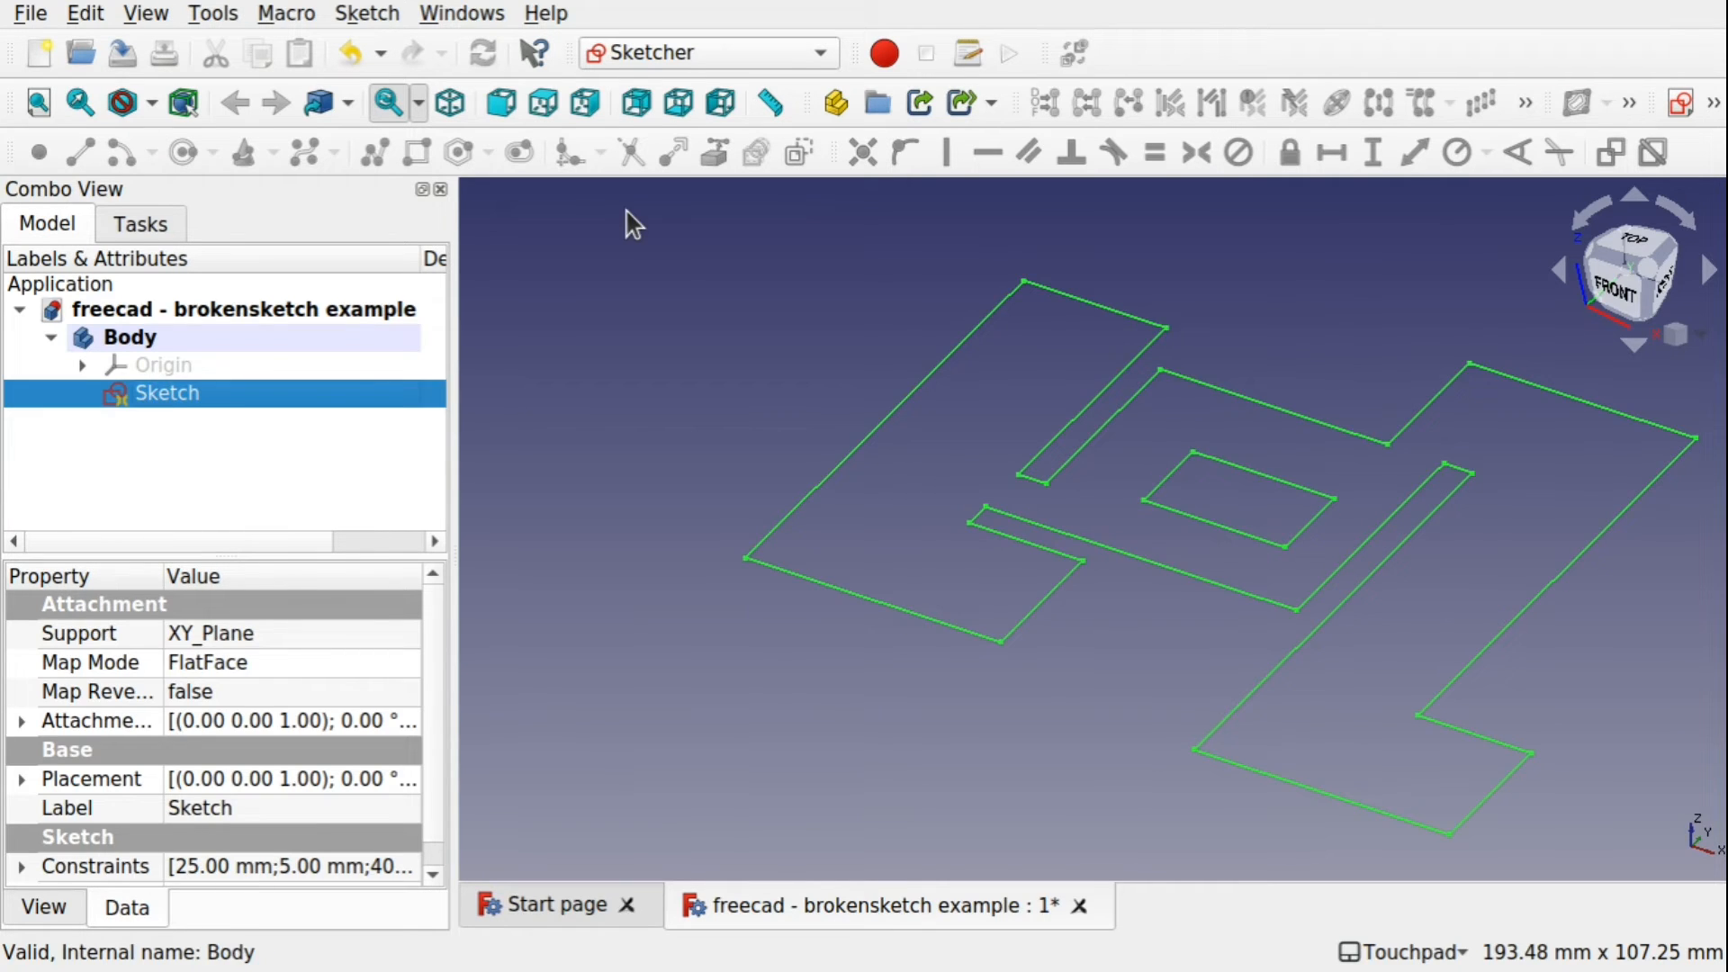
{"action": "left_click", "coordinate": [360, 14]}
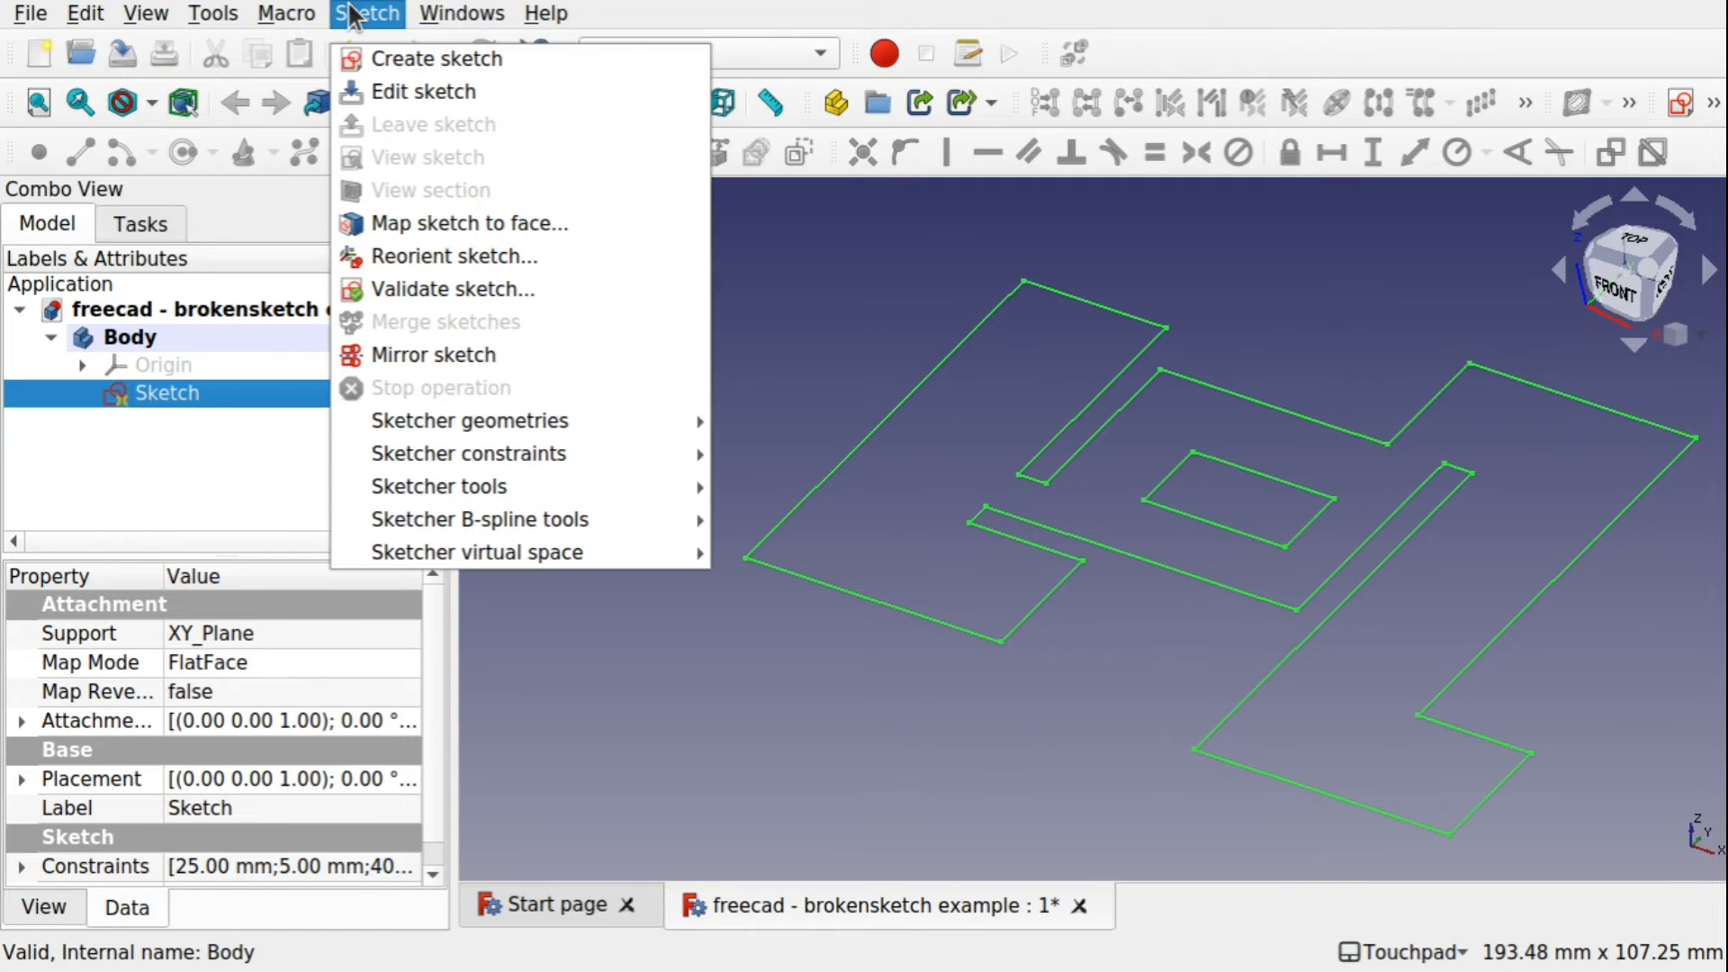
{"action": "left_click", "coordinate": [462, 295]}
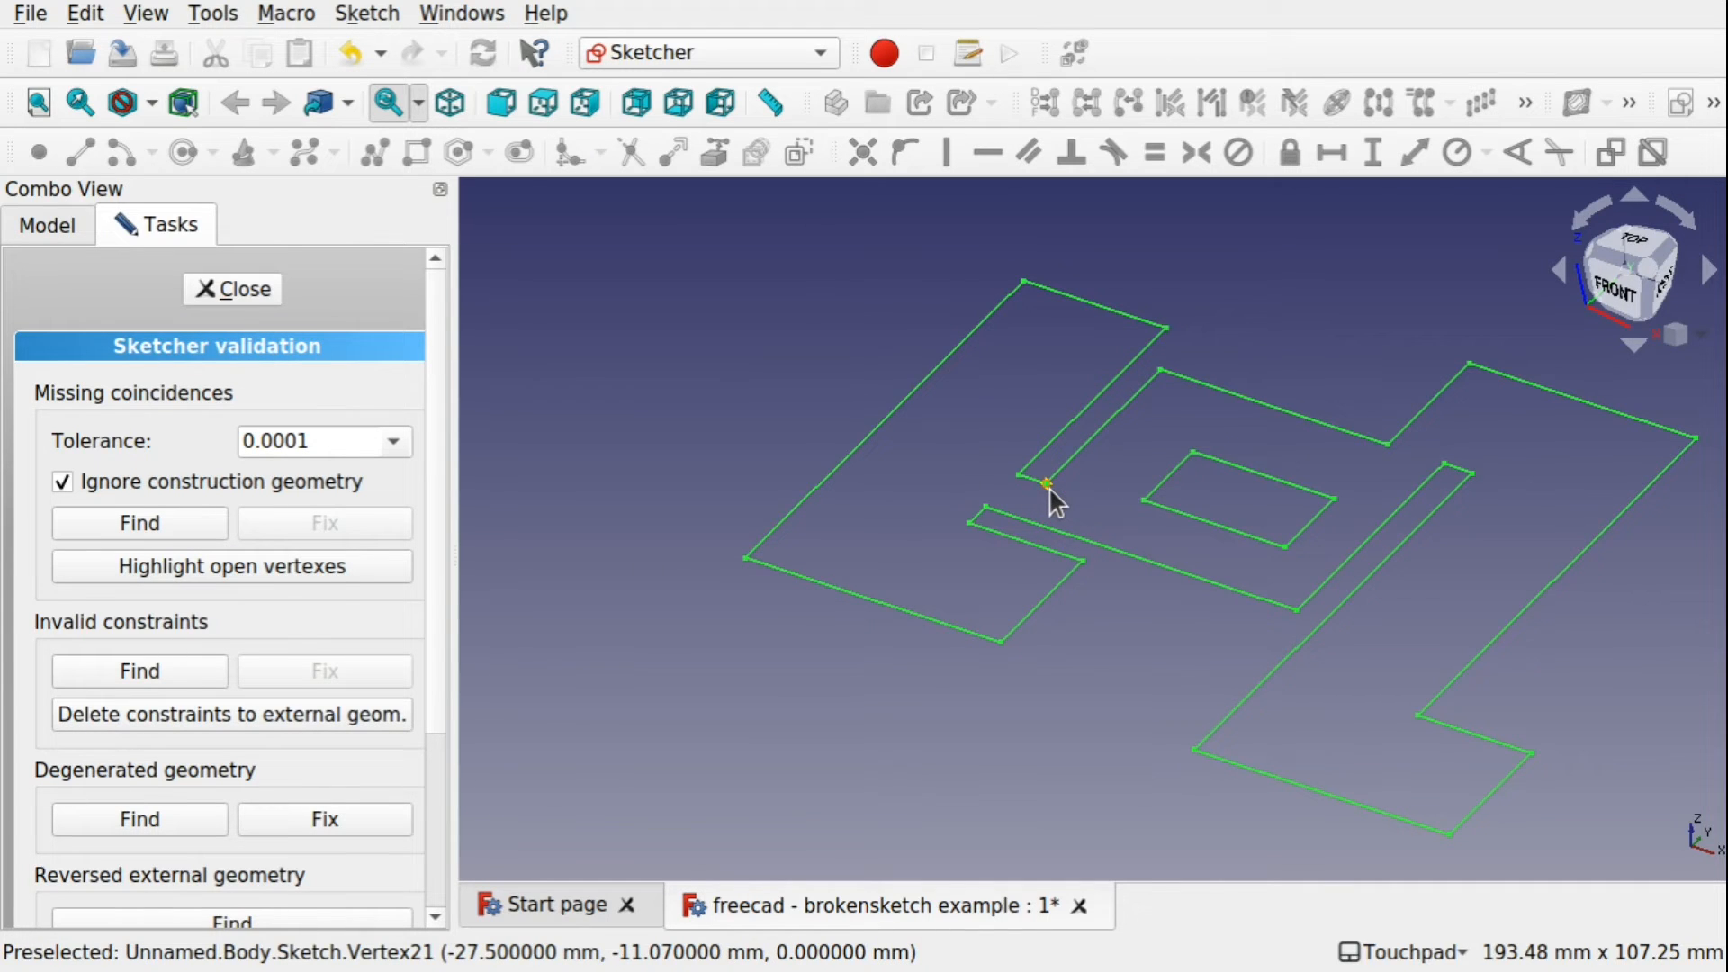
Examine the highlighted open vertices at the lower corner of the narrow slot, and close the sketch validation.
{"action": "scroll", "coordinate": [1049, 487], "scroll_direction": "up", "scroll_amount": 5}
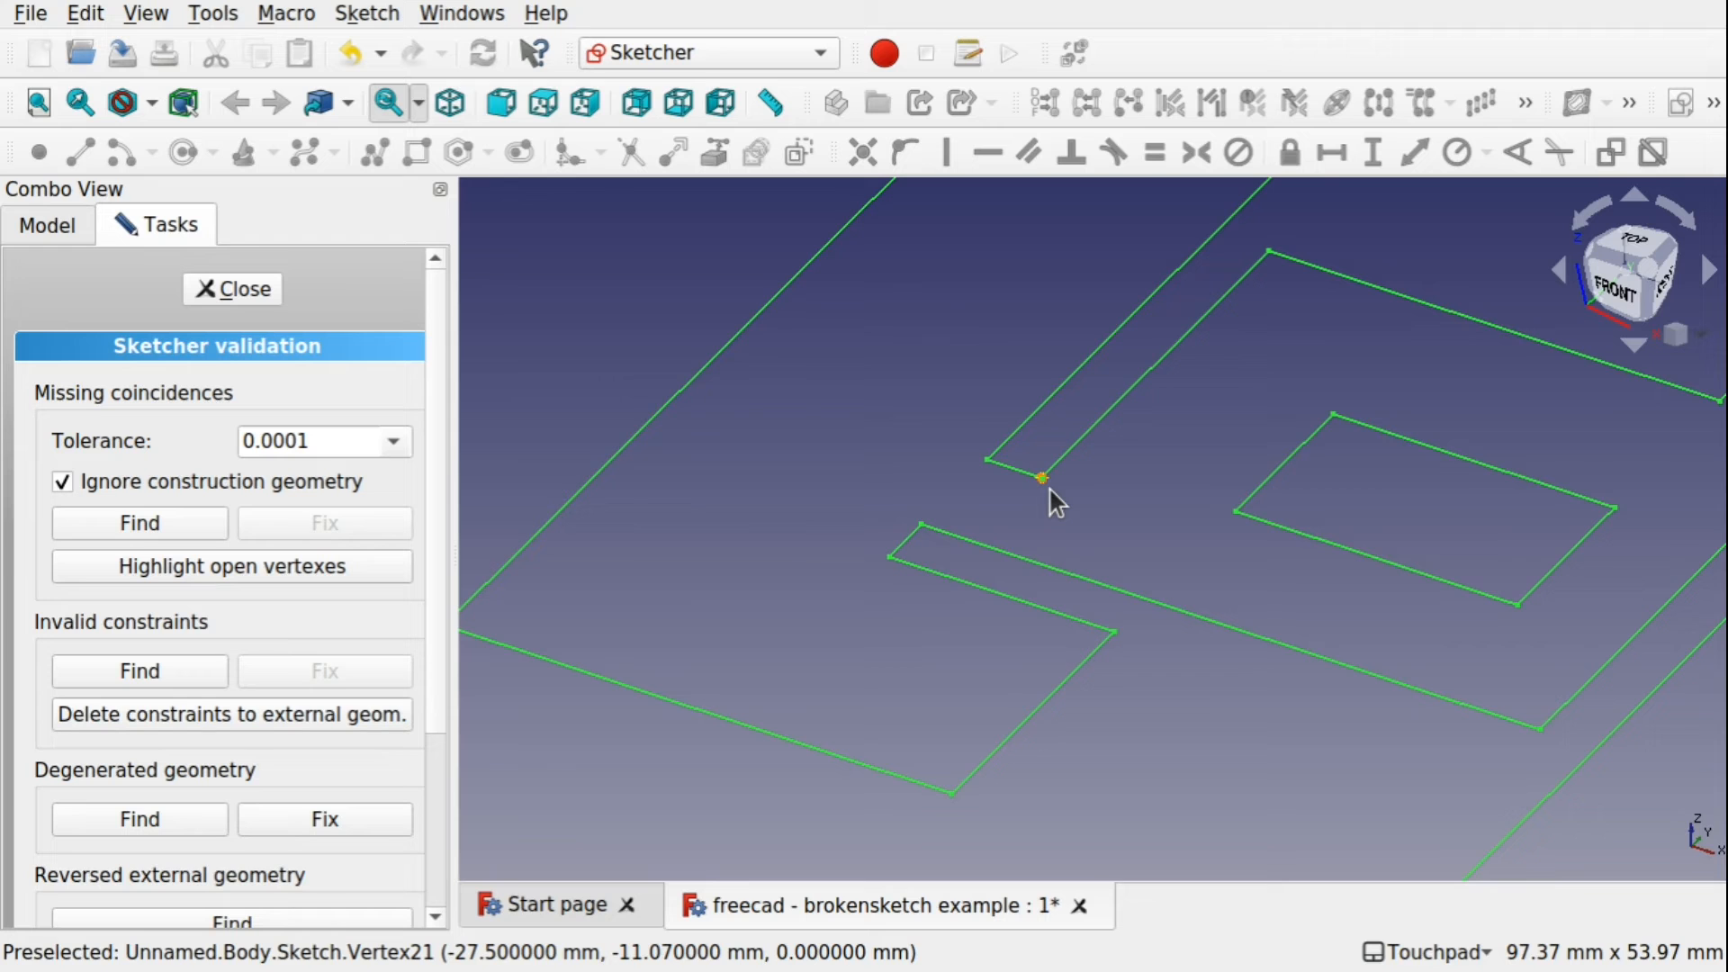
{"action": "scroll", "coordinate": [1050, 489], "scroll_direction": "down", "scroll_amount": 1}
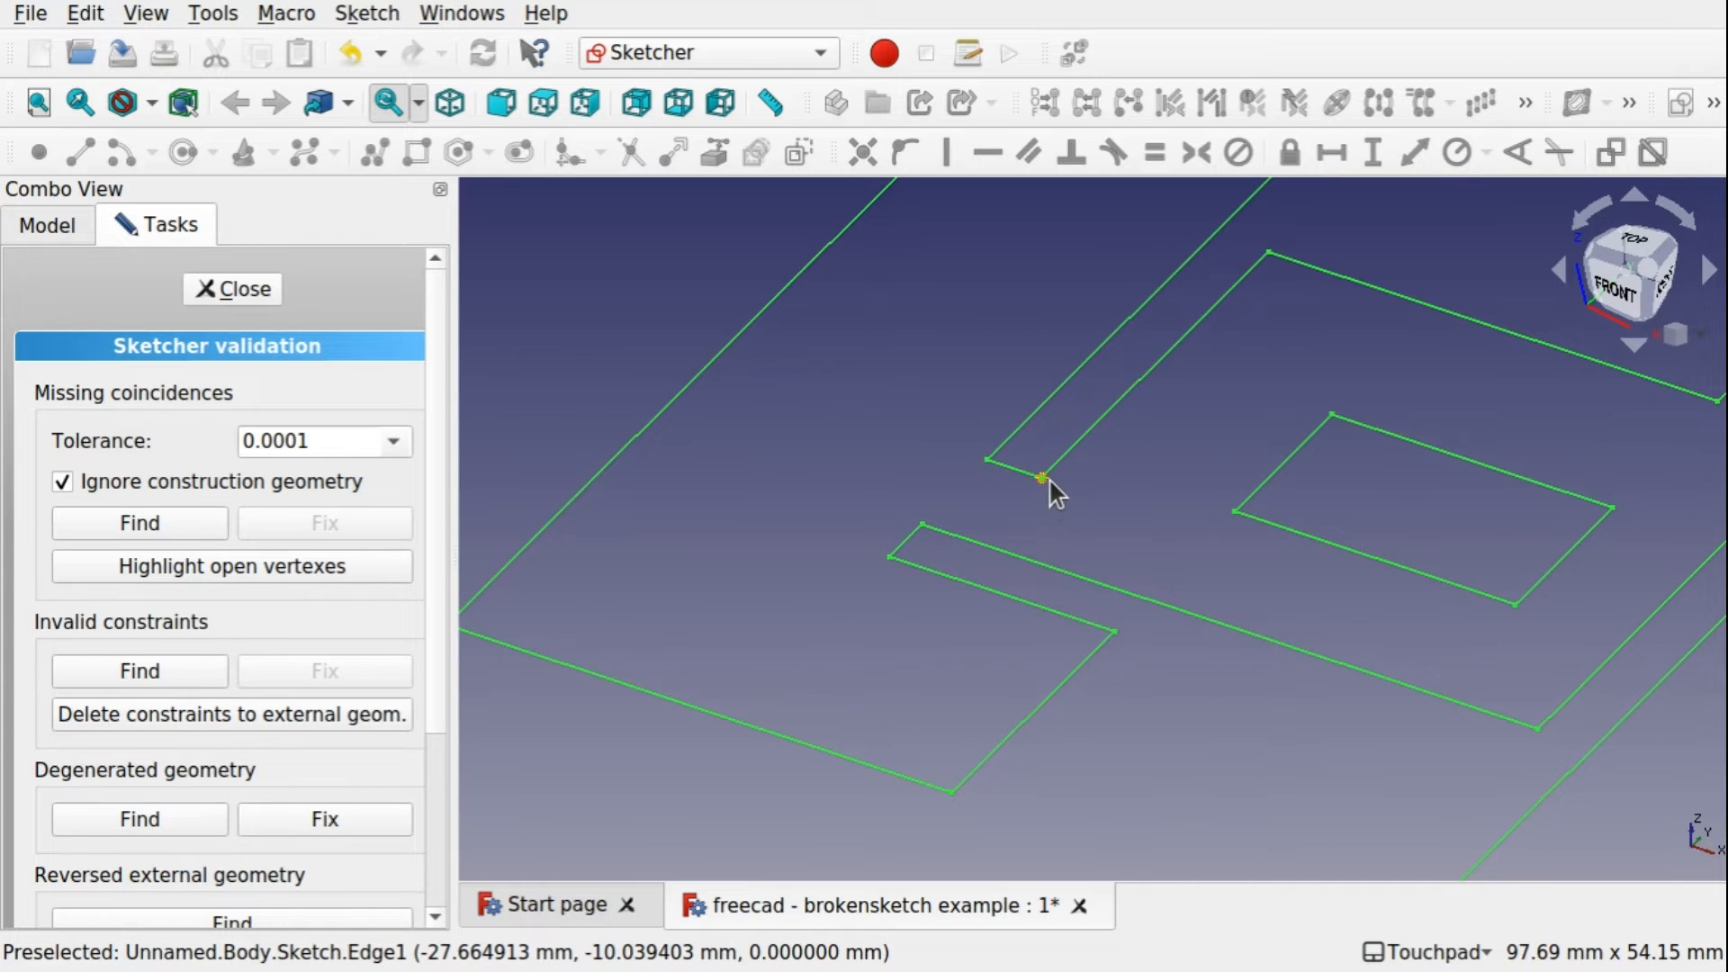
{"action": "scroll", "coordinate": [1049, 483], "scroll_direction": "up", "scroll_amount": 10}
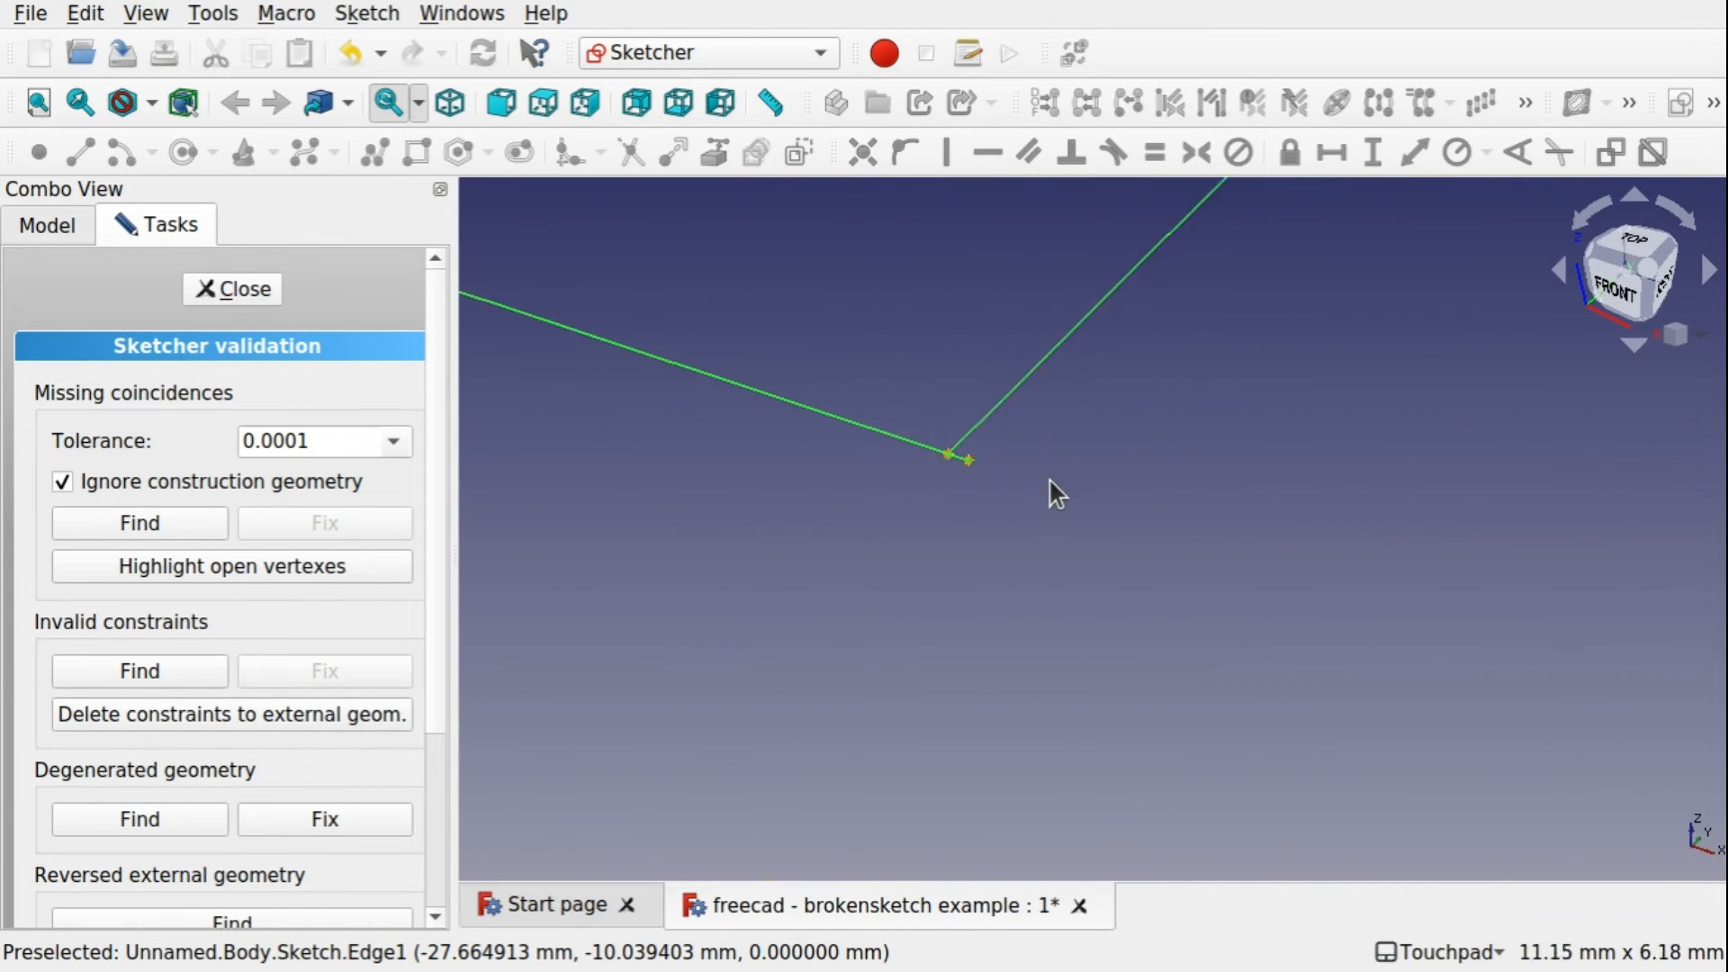
{"action": "scroll", "coordinate": [1050, 479], "scroll_direction": "up", "scroll_amount": 5}
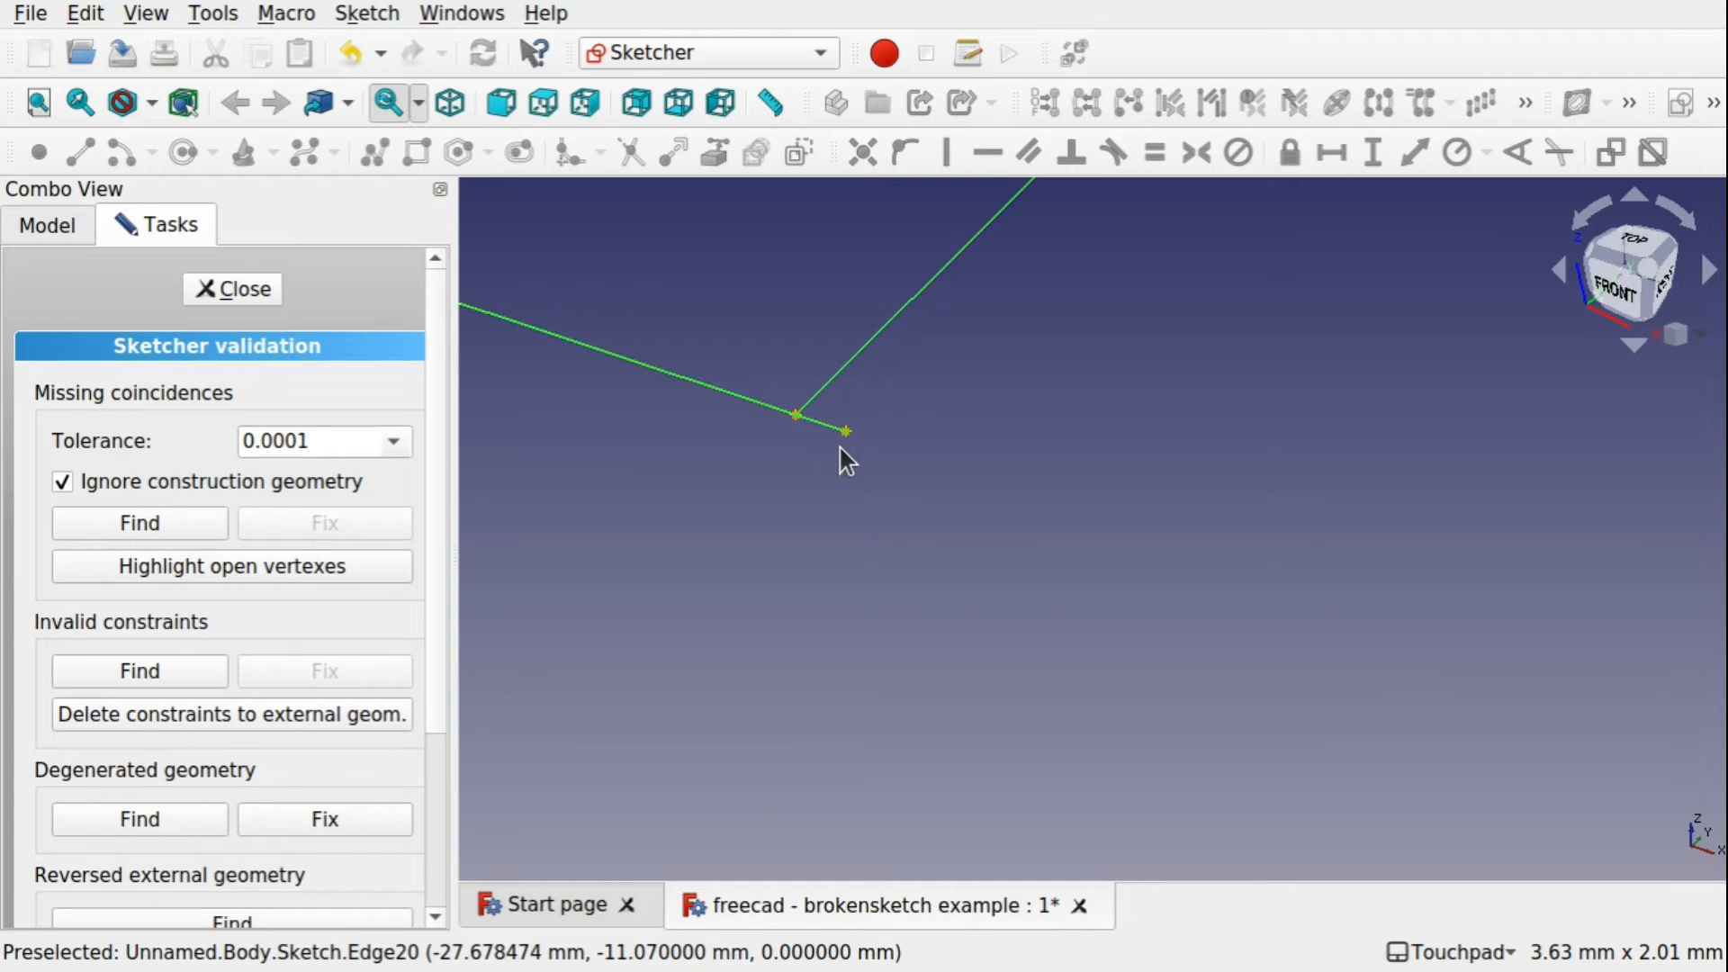
{"action": "scroll", "coordinate": [845, 445], "scroll_direction": "down", "scroll_amount": 15}
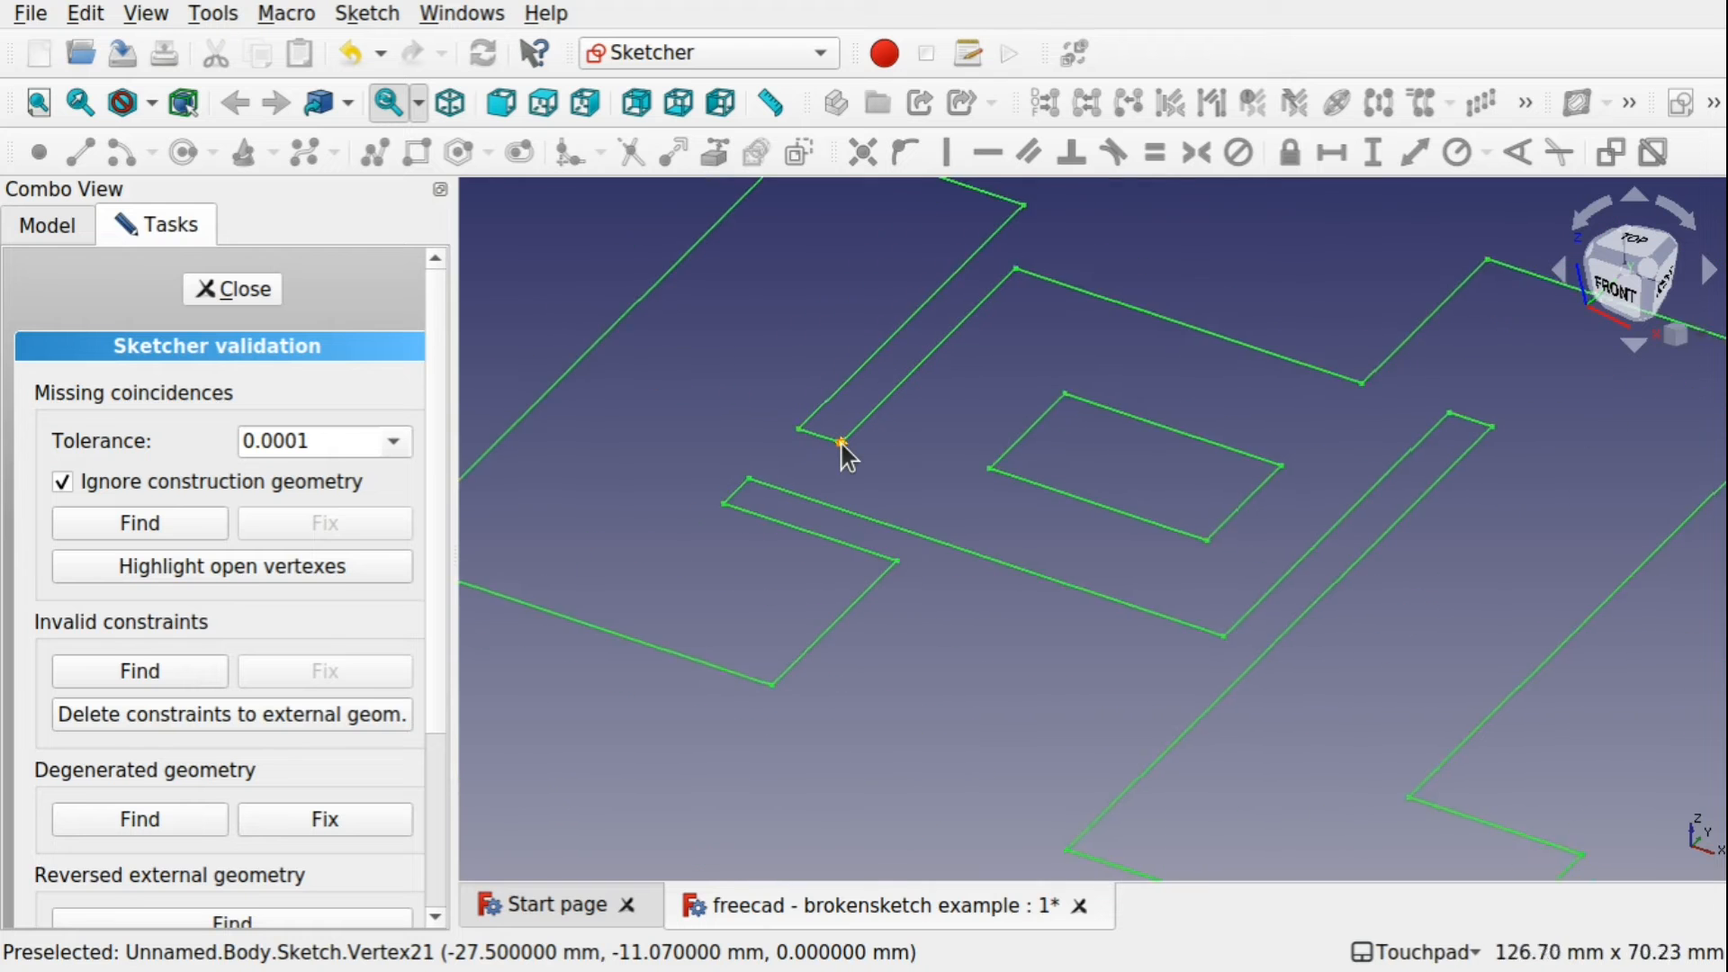
{"action": "left_click", "coordinate": [264, 286]}
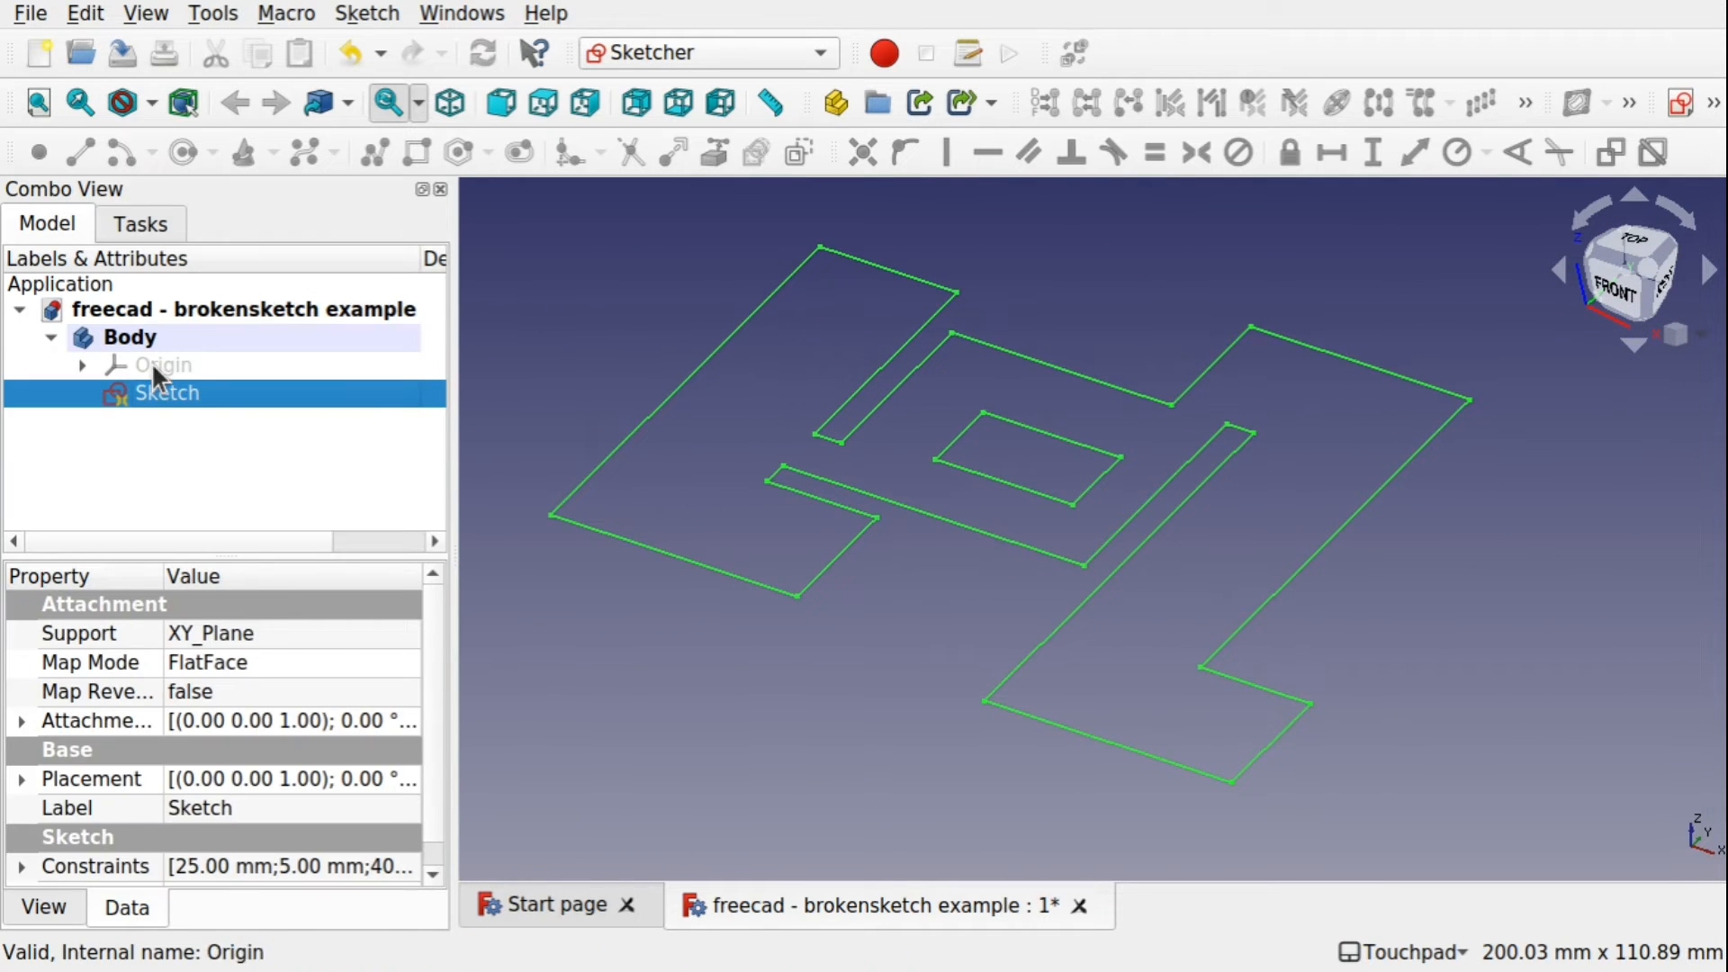
Open the sketch for editing, move the 85 mm height dimension further away from the profile, and close the sketch.
{"action": "double_click", "coordinate": [150, 391]}
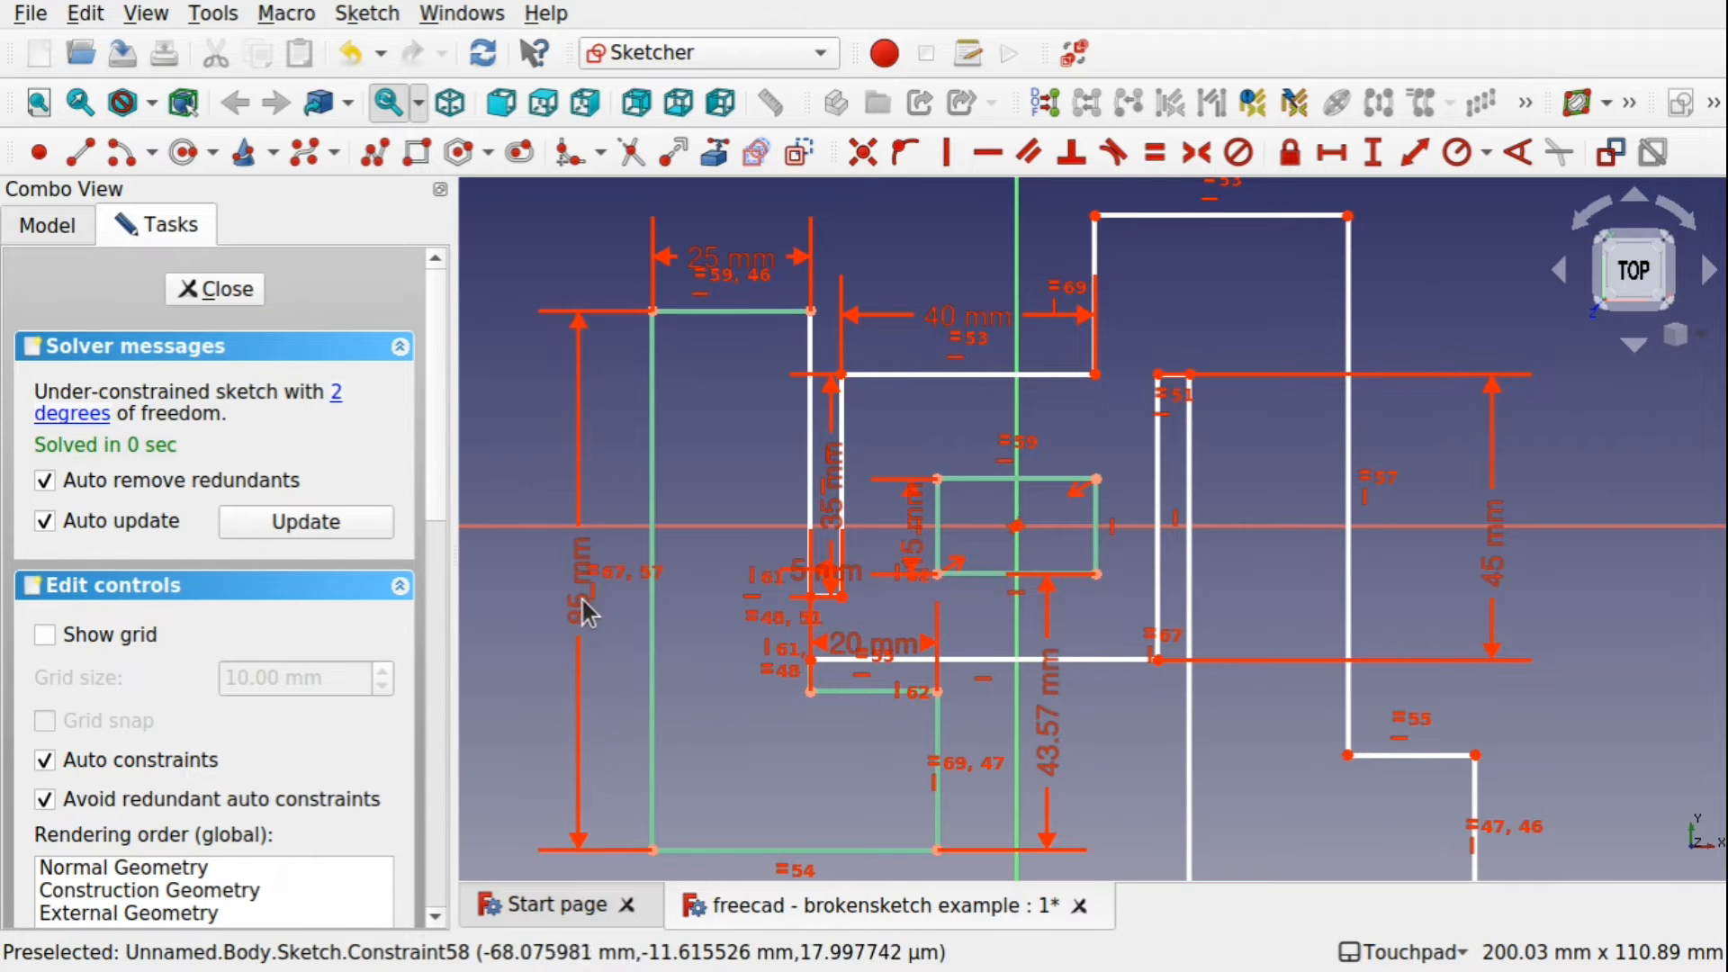
{"action": "mouse_move", "coordinate": [581, 597]}
{"action": "left_mouse_down"}
{"action": "mouse_move", "coordinate": [489, 596]}
{"action": "mouse_move", "coordinate": [526, 593]}
{"action": "left_mouse_up"}
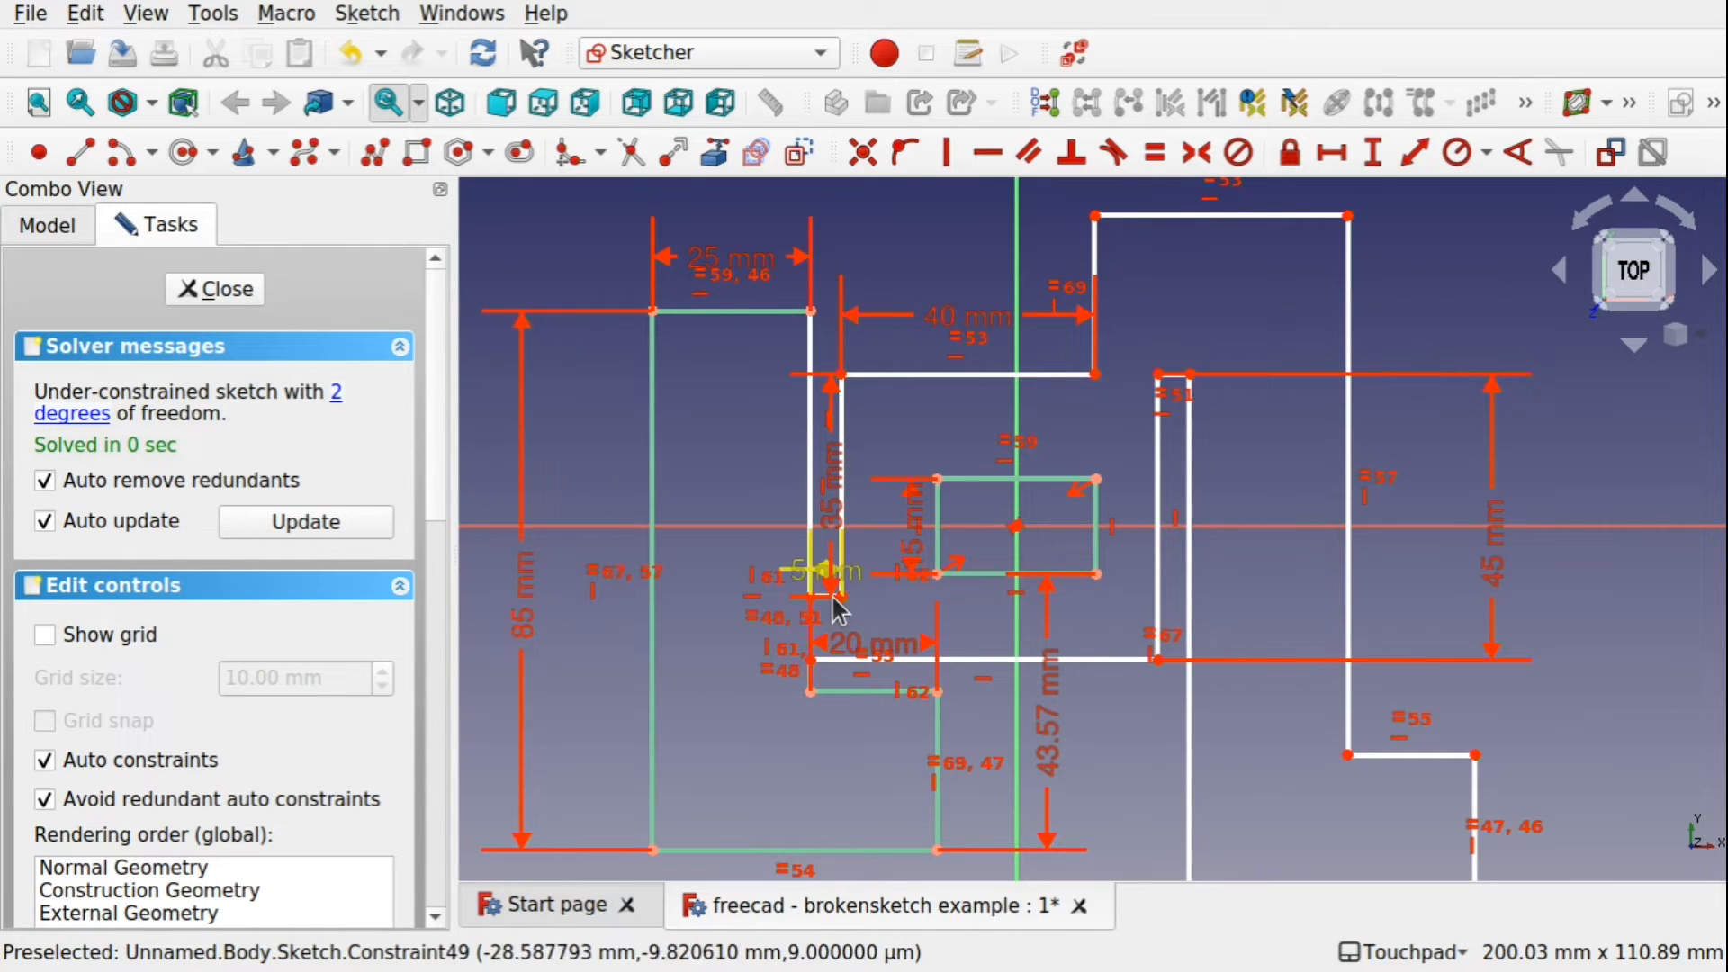
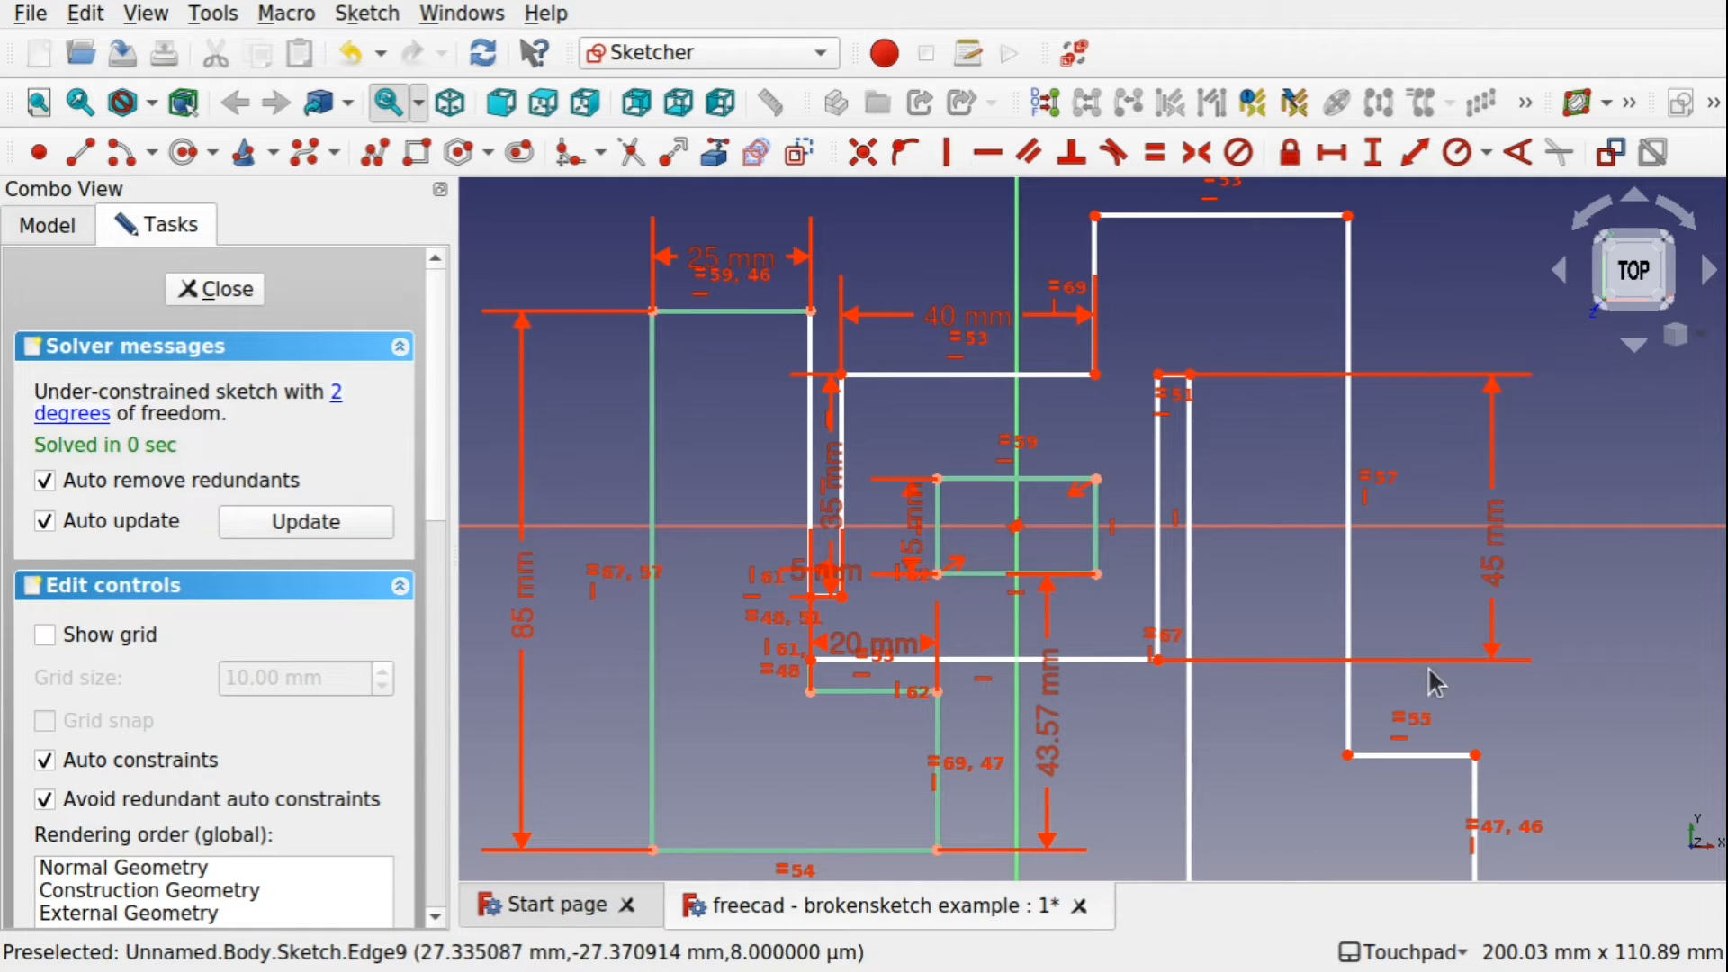
{"action": "left_click", "coordinate": [217, 290]}
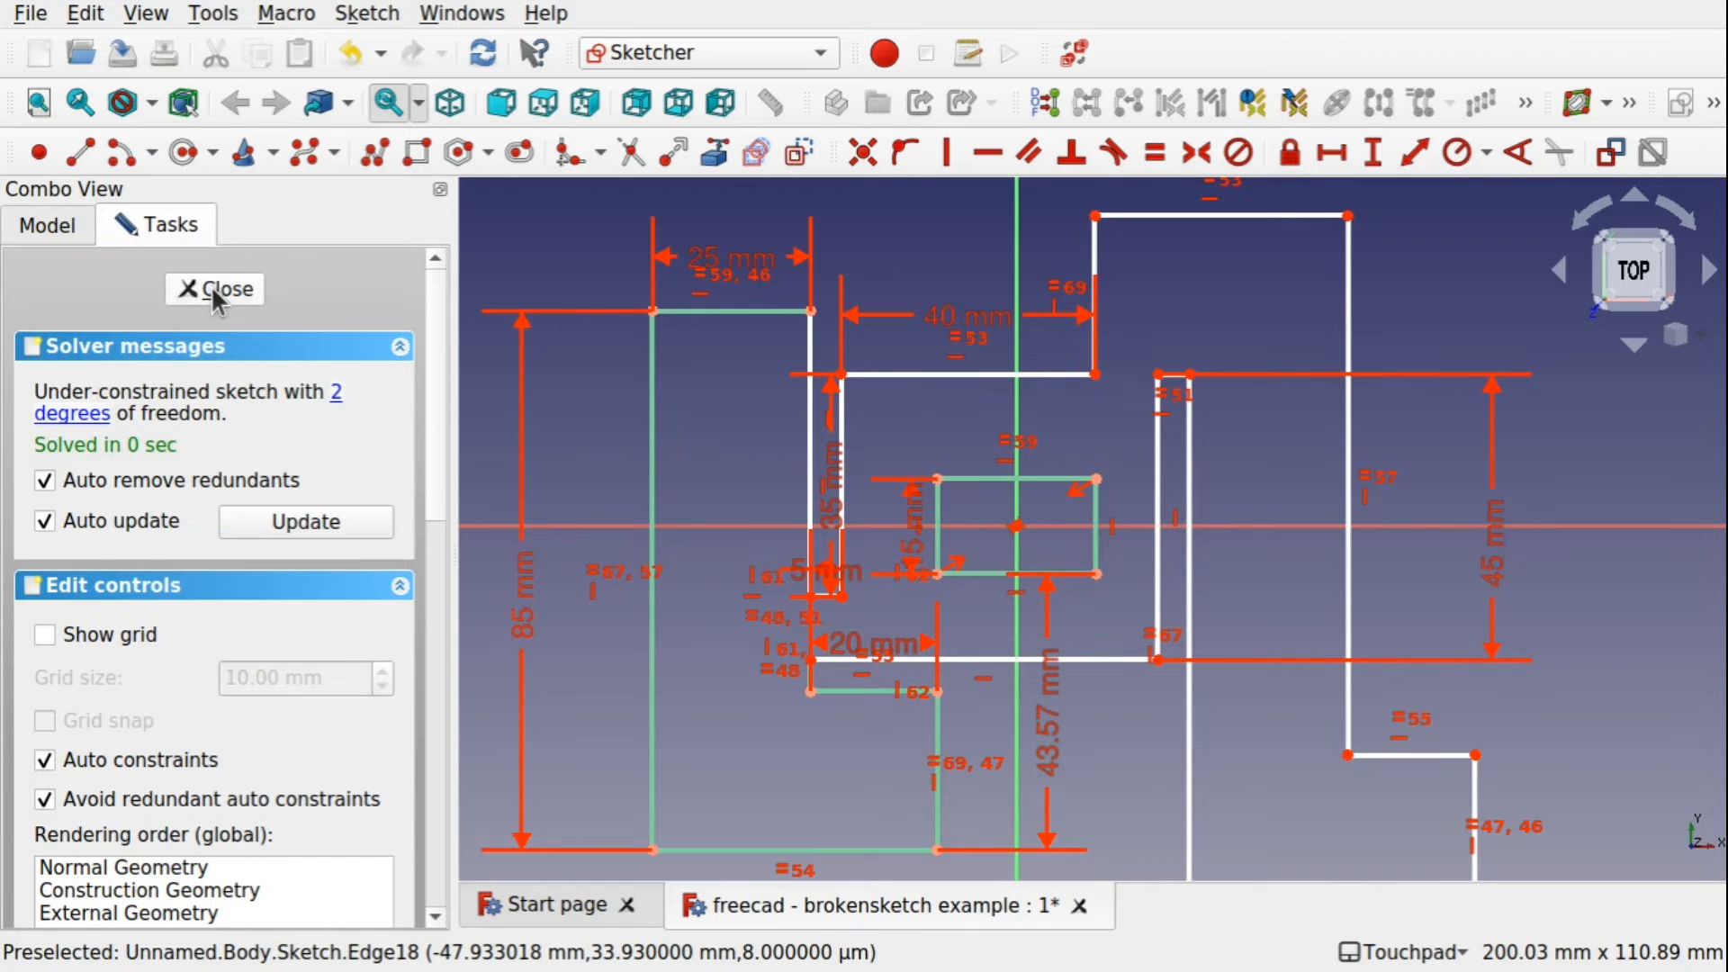
Validate the sketch again to locate its open vertices, and close the validation.
{"action": "left_click", "coordinate": [367, 14]}
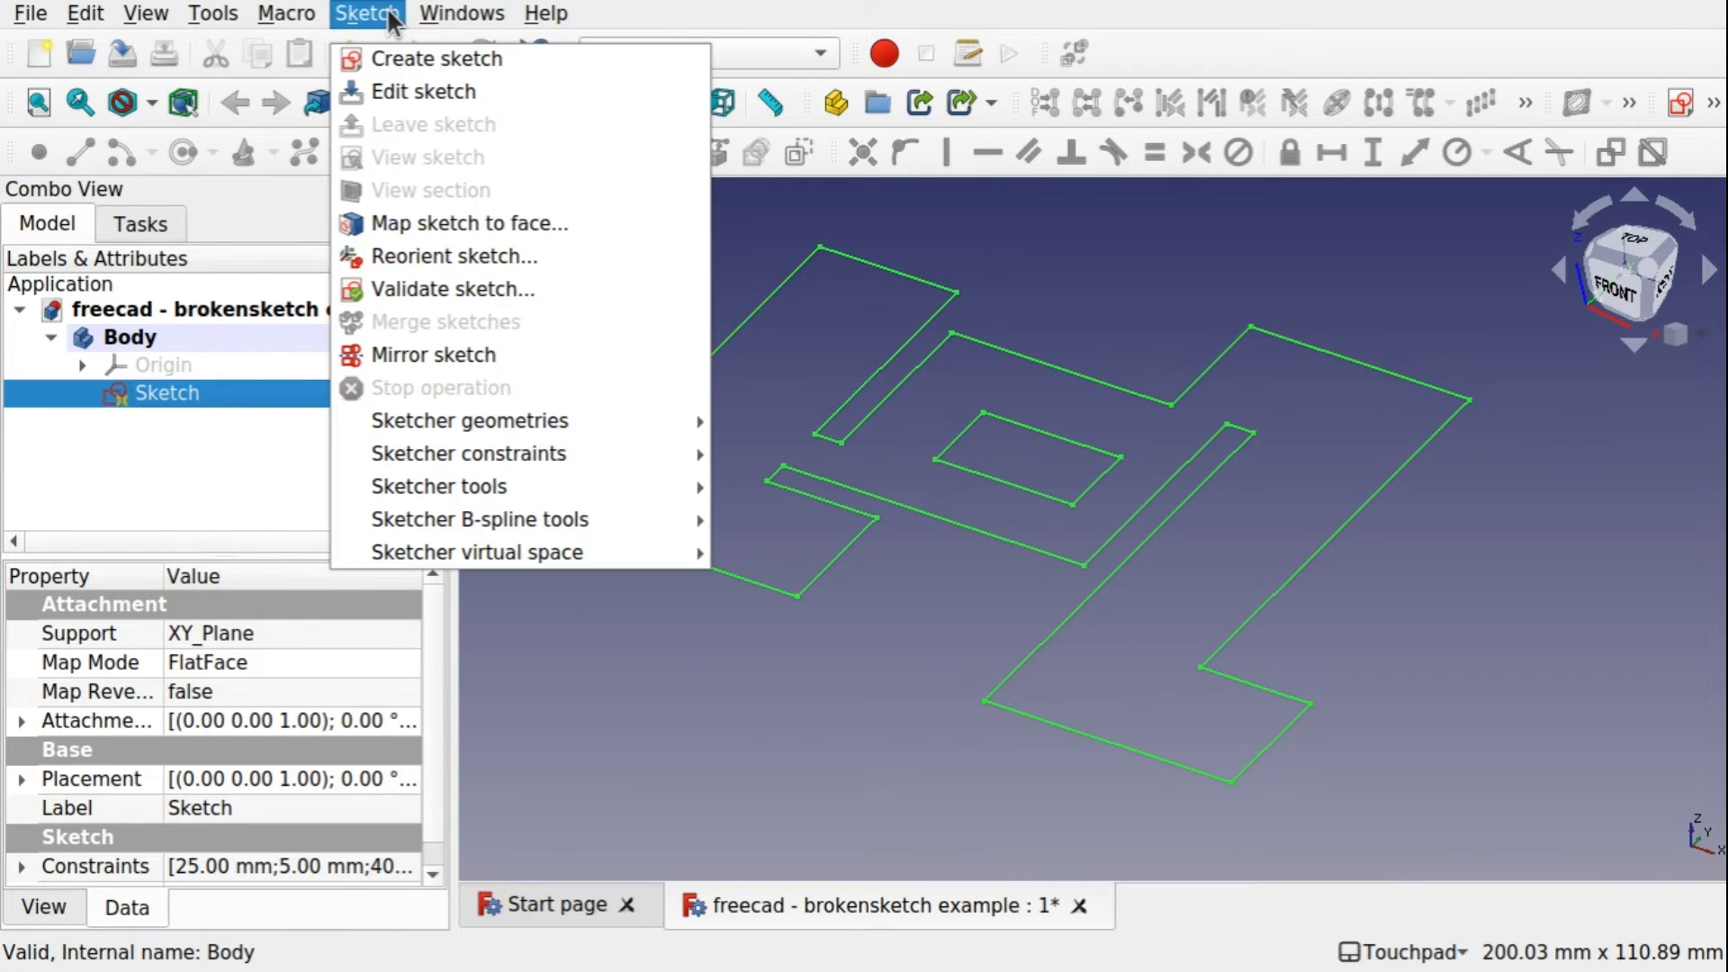
{"action": "left_click", "coordinate": [486, 290]}
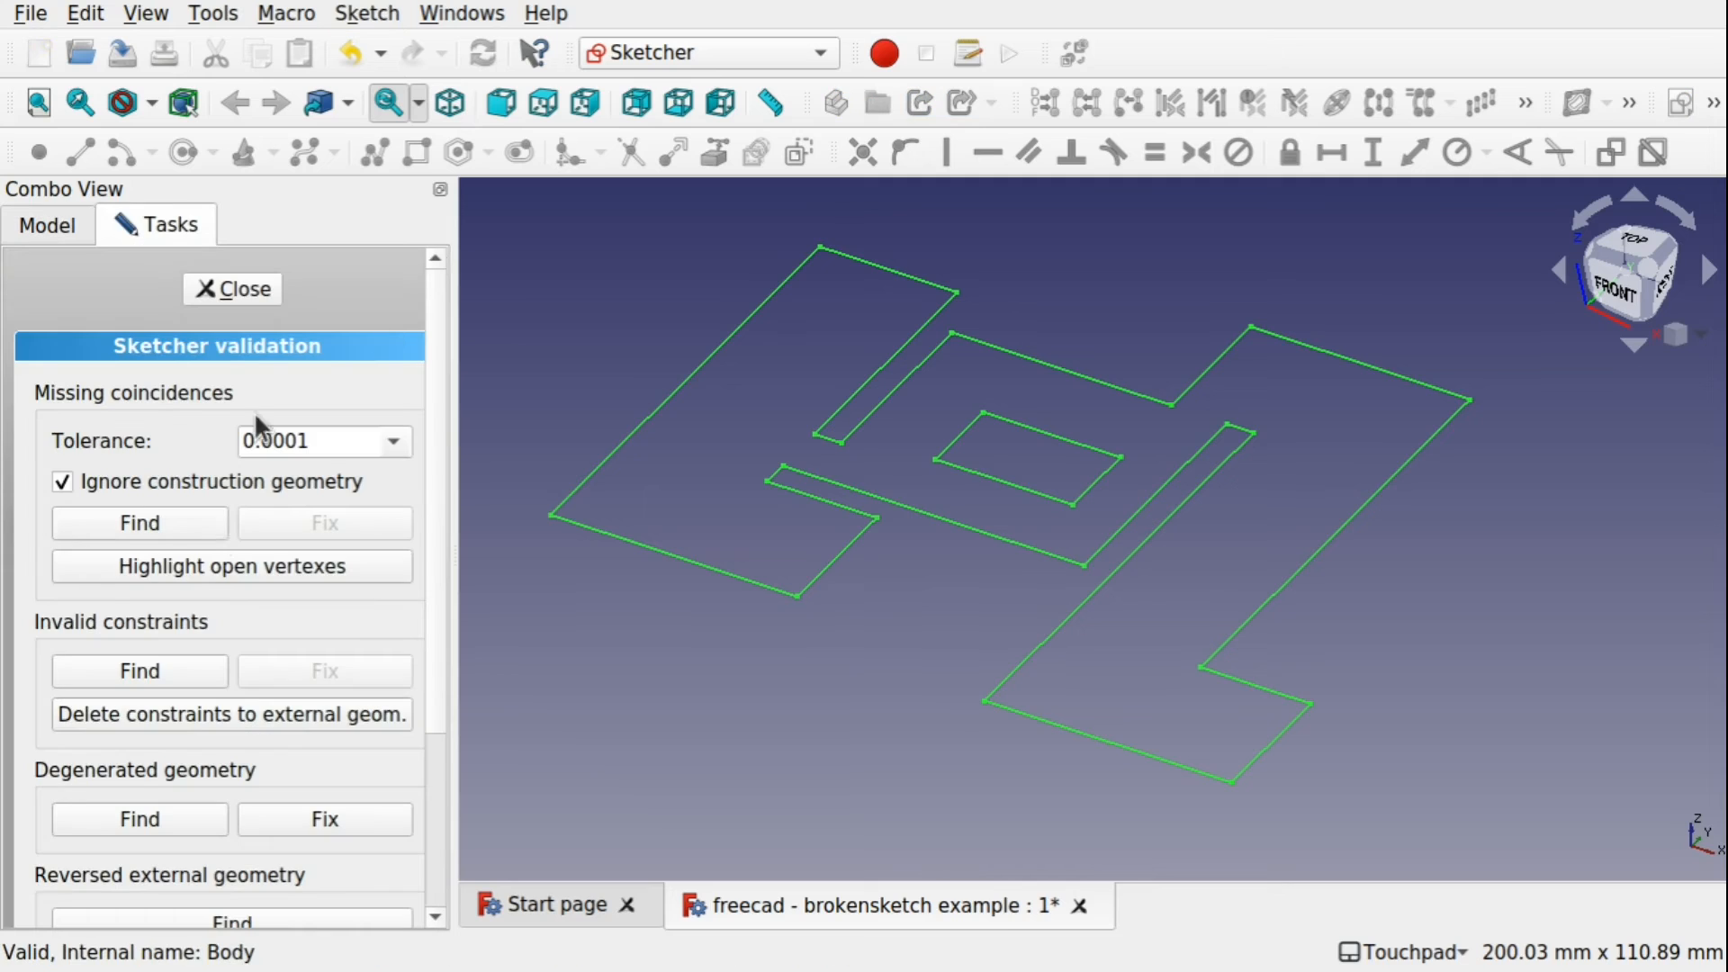
{"action": "left_click", "coordinate": [232, 570]}
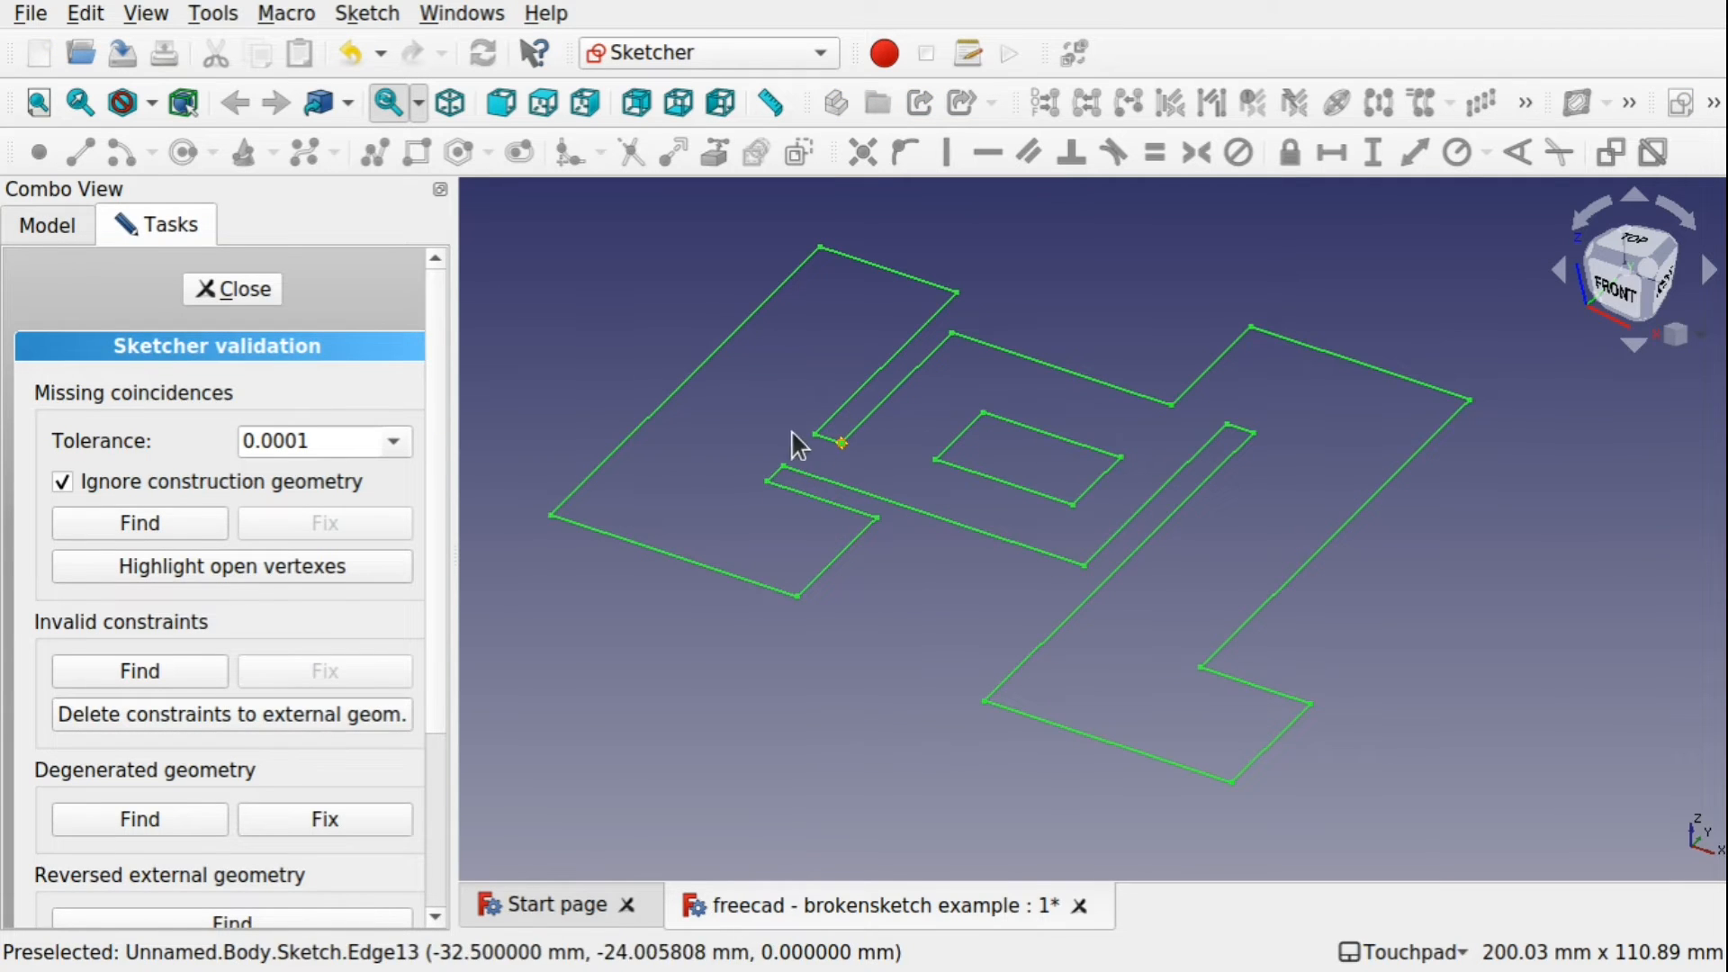
{"action": "left_click", "coordinate": [235, 289]}
Reopen the sketch and move the loose endpoint of the slot's bottom edge down and back up beside the vertical edge's end.
{"action": "double_click", "coordinate": [123, 387]}
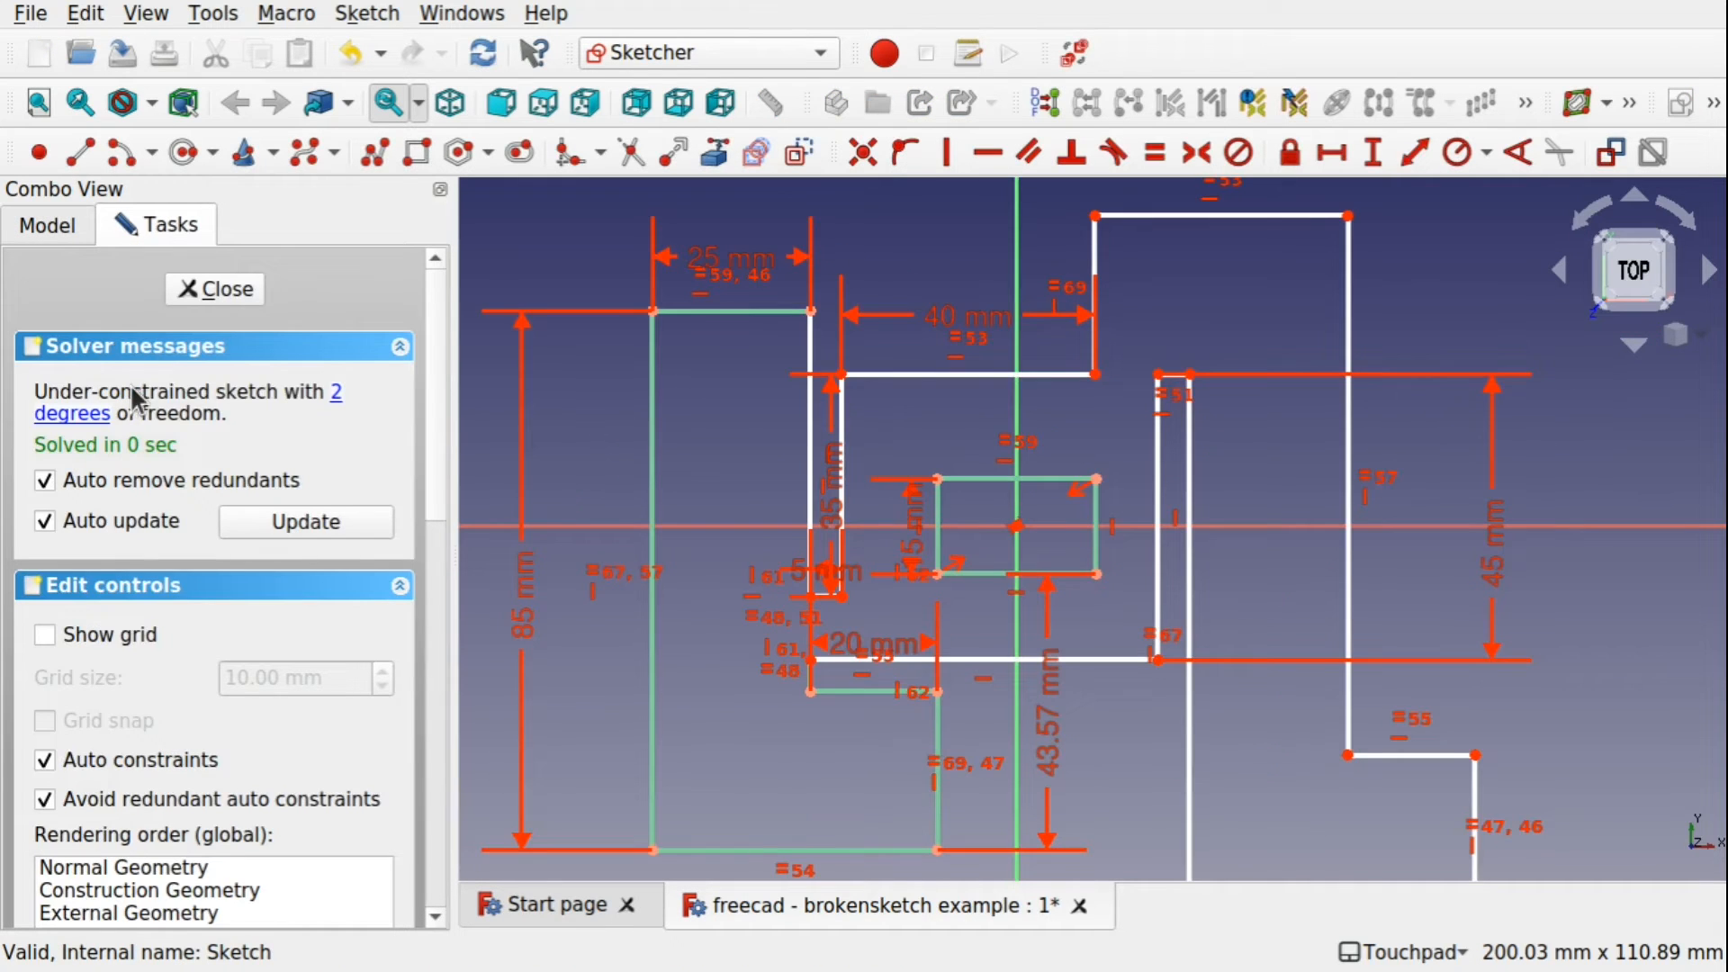
{"action": "scroll", "coordinate": [821, 601], "scroll_direction": "up", "scroll_amount": 15}
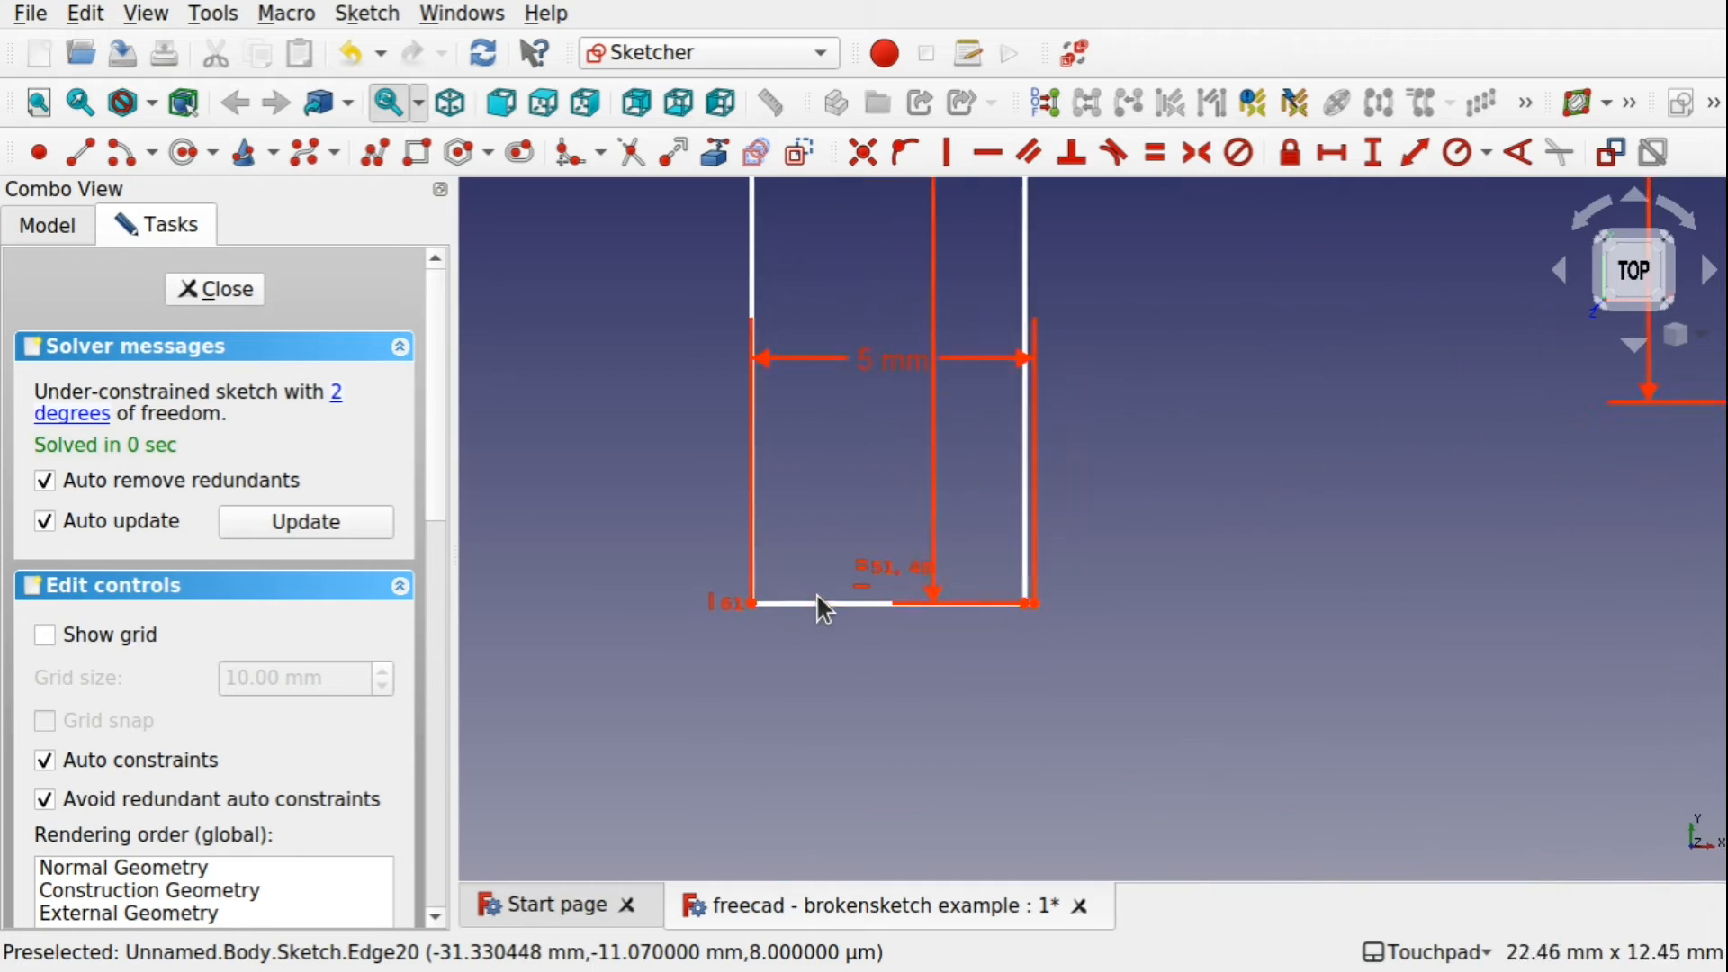
{"action": "scroll", "coordinate": [819, 597], "scroll_direction": "down", "scroll_amount": 2}
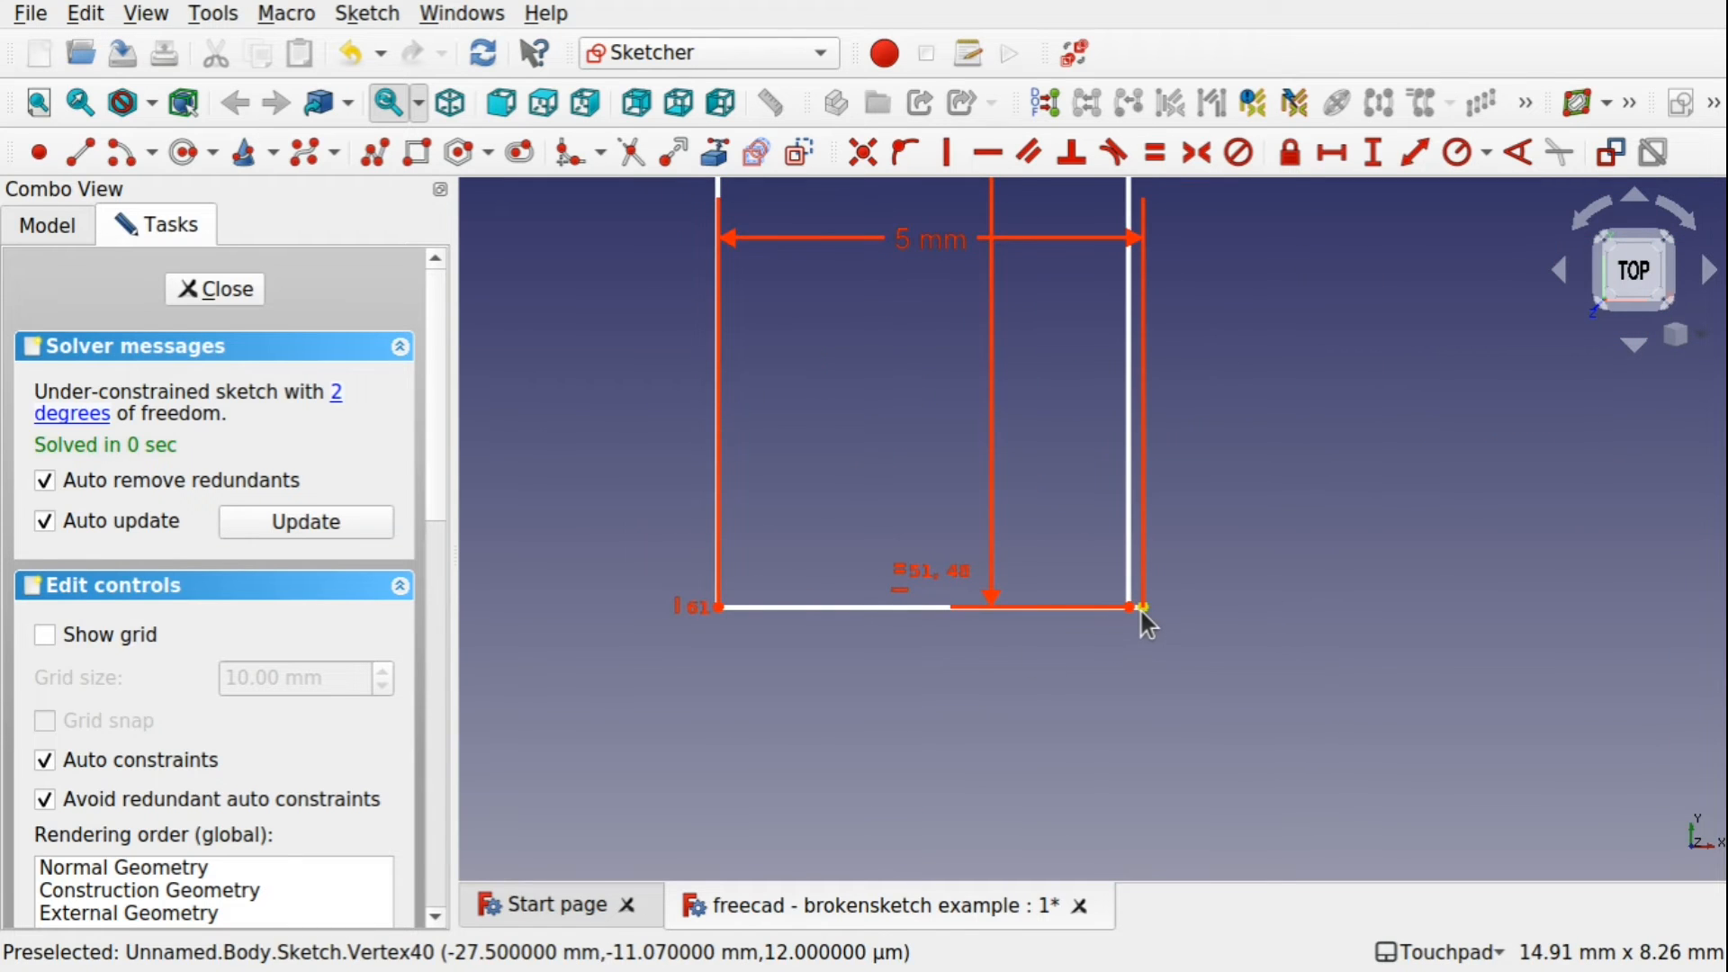
{"action": "scroll", "coordinate": [1140, 608], "scroll_direction": "up", "scroll_amount": 8}
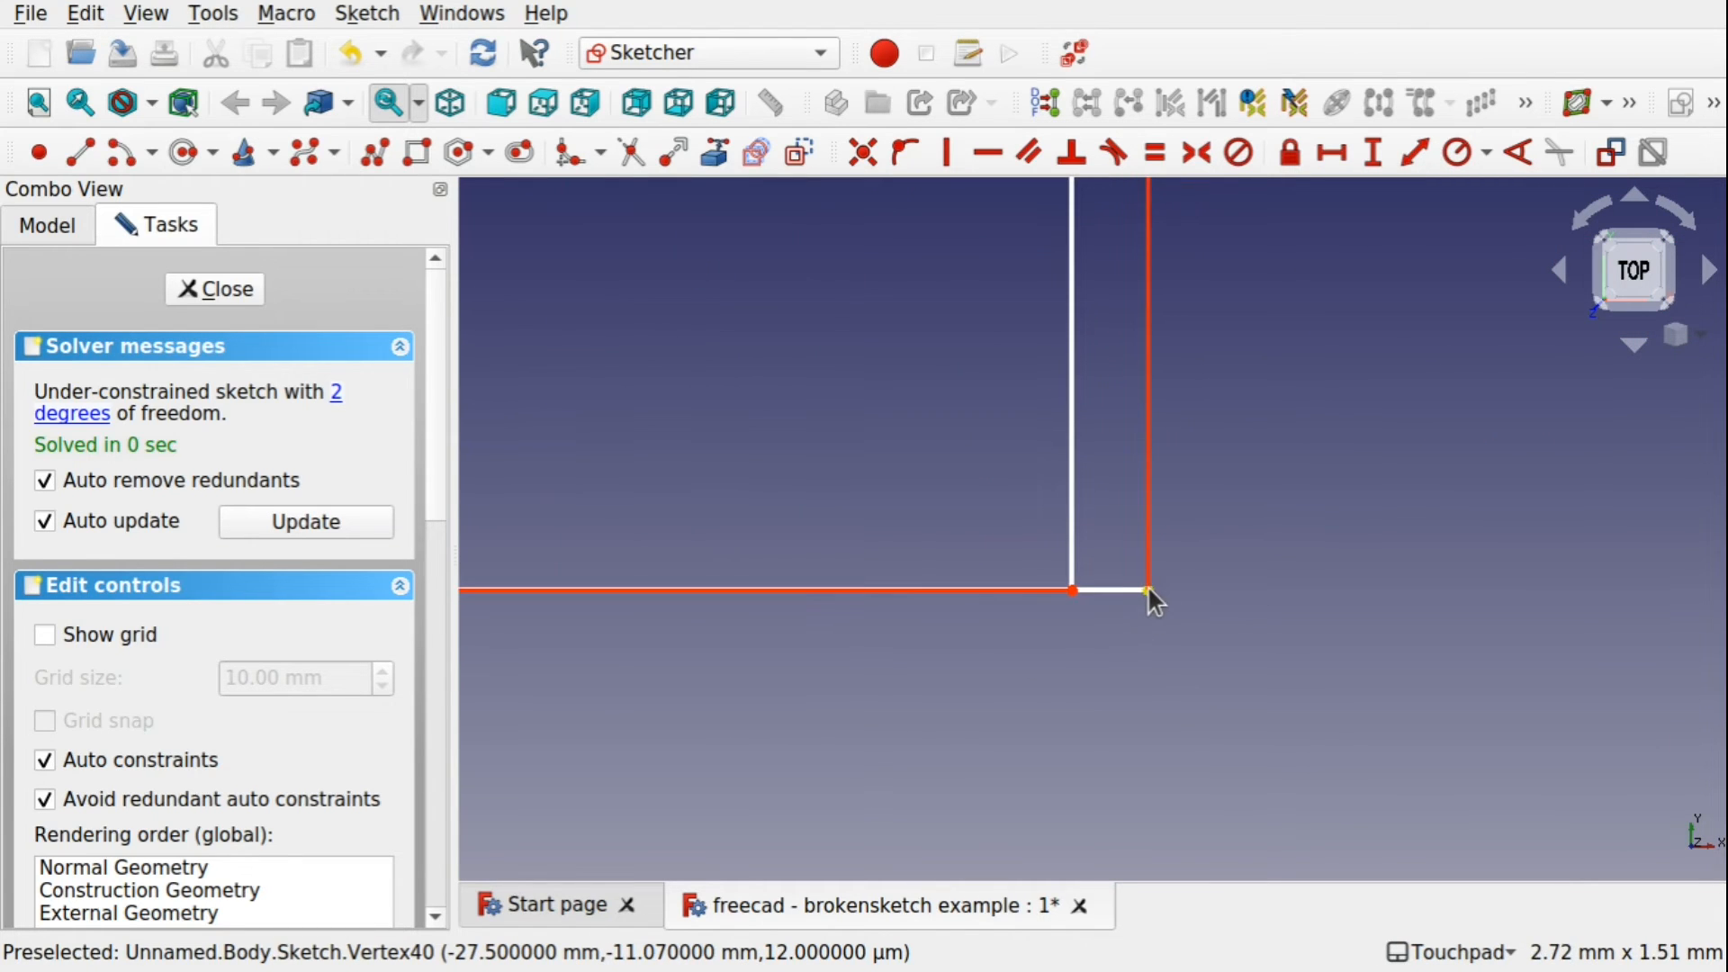
{"action": "mouse_move", "coordinate": [1148, 591]}
{"action": "left_mouse_down"}
{"action": "mouse_move", "coordinate": [1003, 582]}
{"action": "mouse_move", "coordinate": [1027, 590]}
{"action": "mouse_move", "coordinate": [1046, 699]}
{"action": "mouse_move", "coordinate": [1084, 582]}
{"action": "mouse_move", "coordinate": [1076, 508]}
{"action": "mouse_move", "coordinate": [1074, 693]}
{"action": "mouse_move", "coordinate": [1100, 537]}
{"action": "mouse_move", "coordinate": [1082, 666]}
{"action": "mouse_move", "coordinate": [1085, 594]}
{"action": "mouse_move", "coordinate": [1150, 667]}
{"action": "left_mouse_up"}
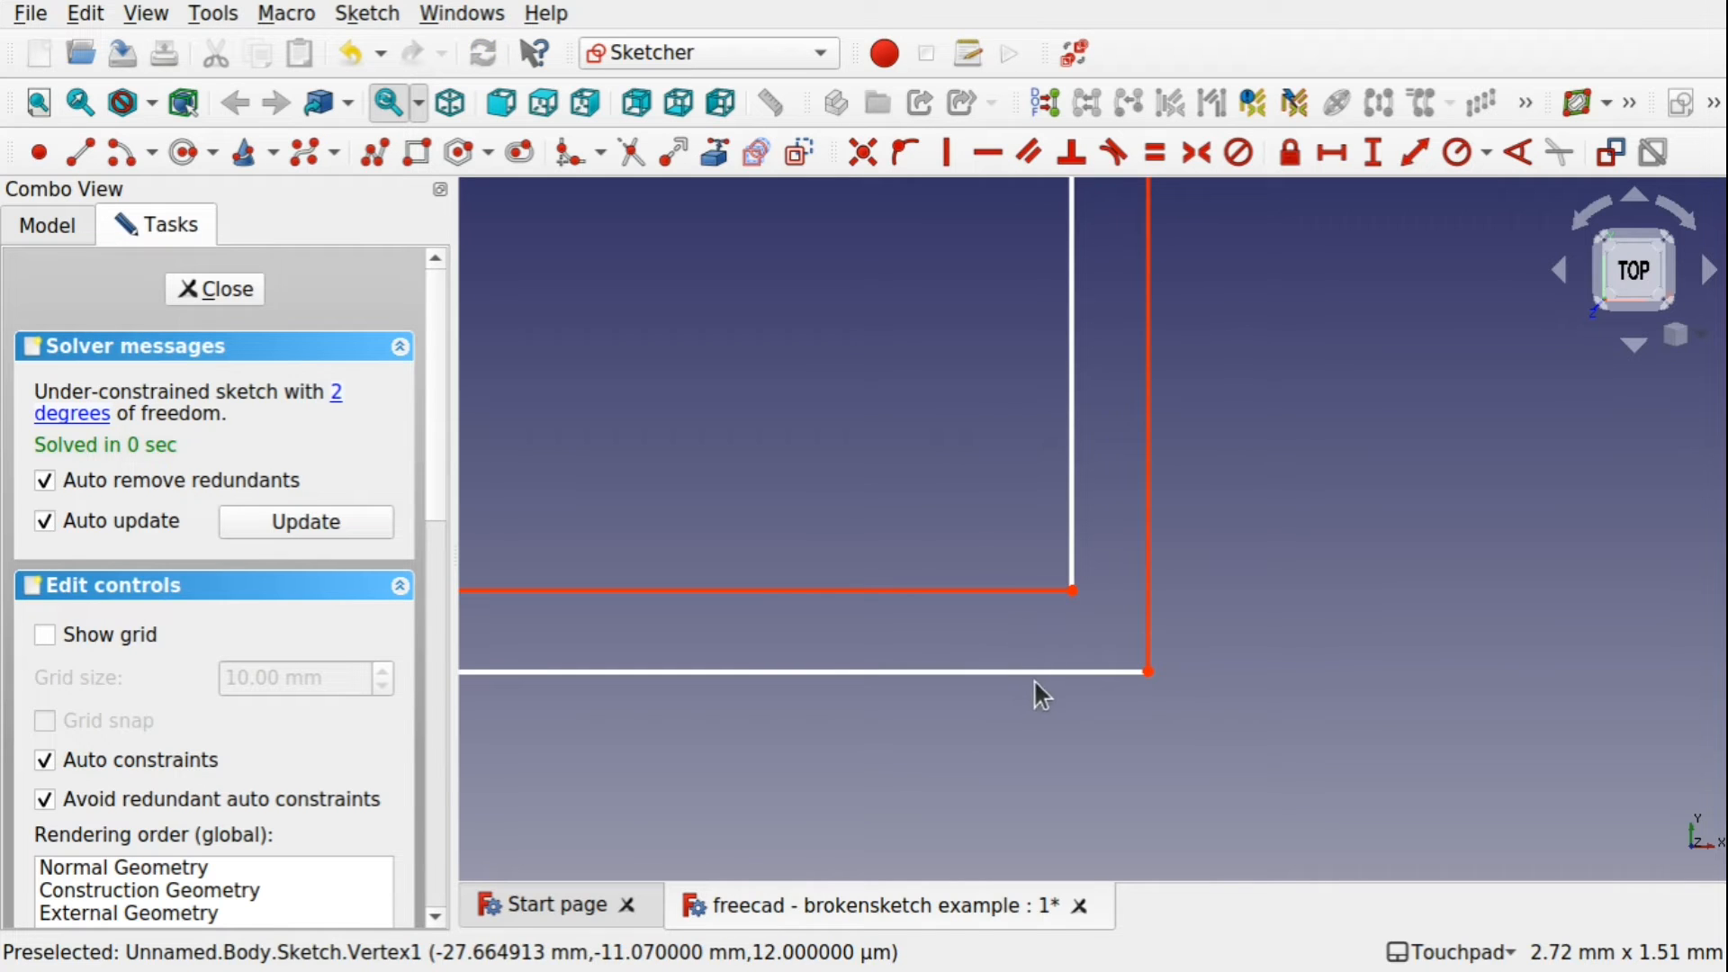
{"action": "left_click", "coordinate": [1100, 672]}
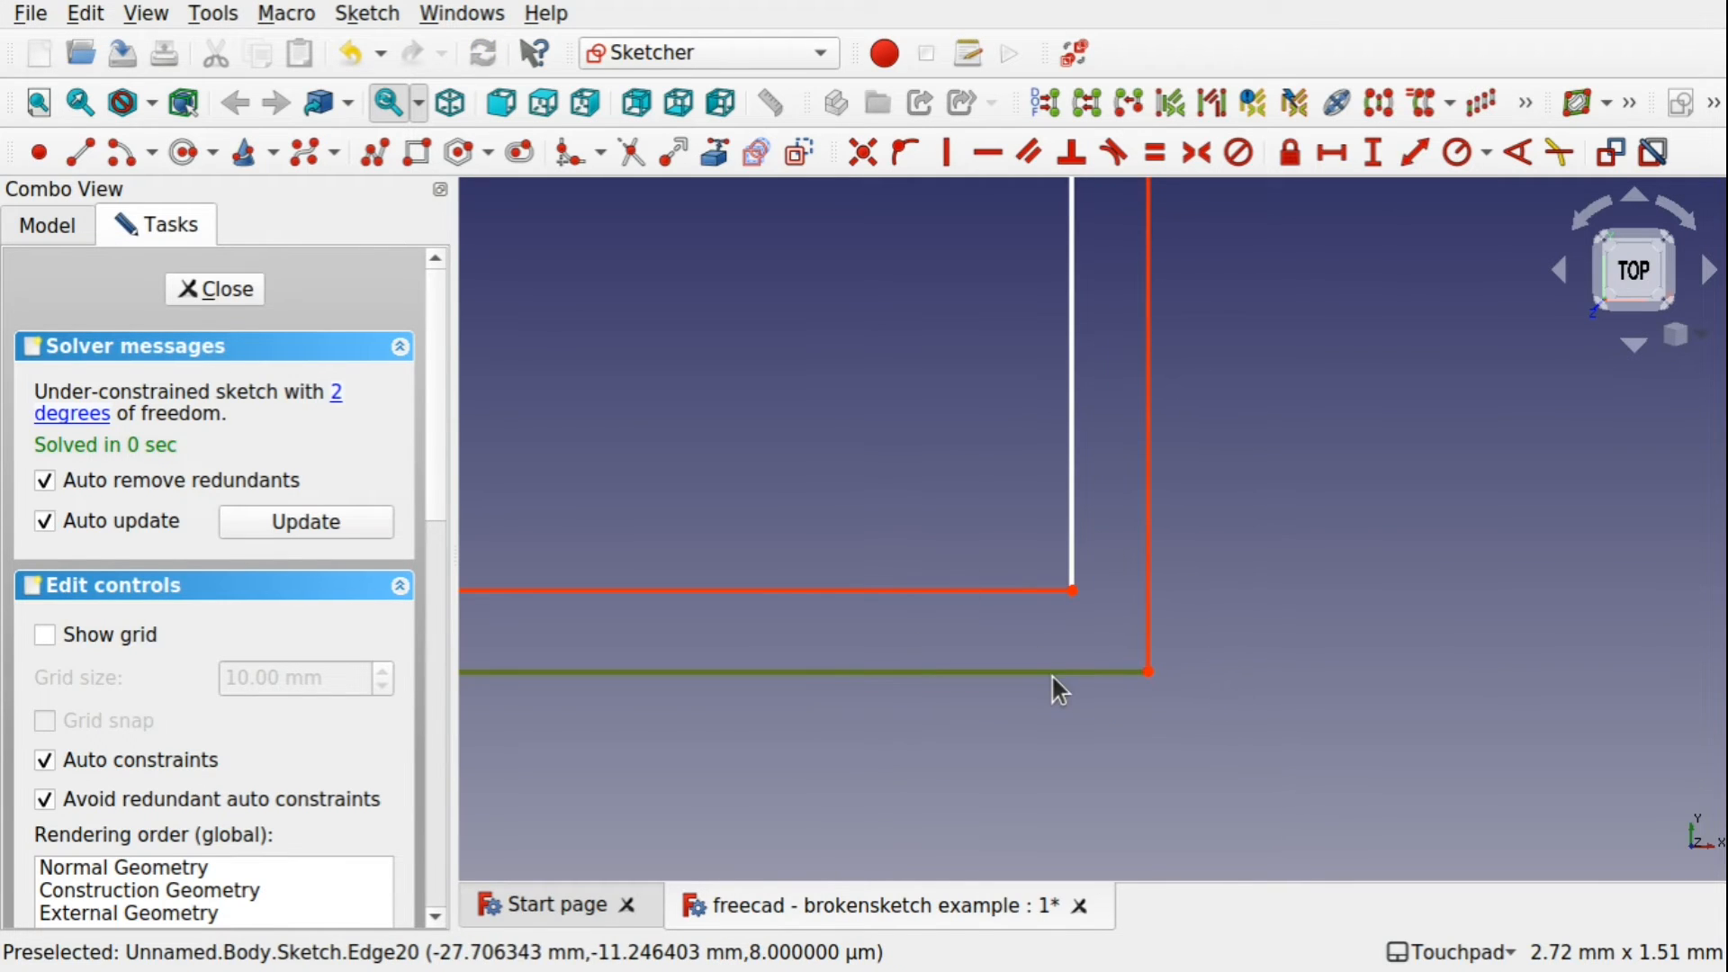
{"action": "left_click_drag", "start_coordinate": [1150, 672], "coordinate": [1157, 589]}
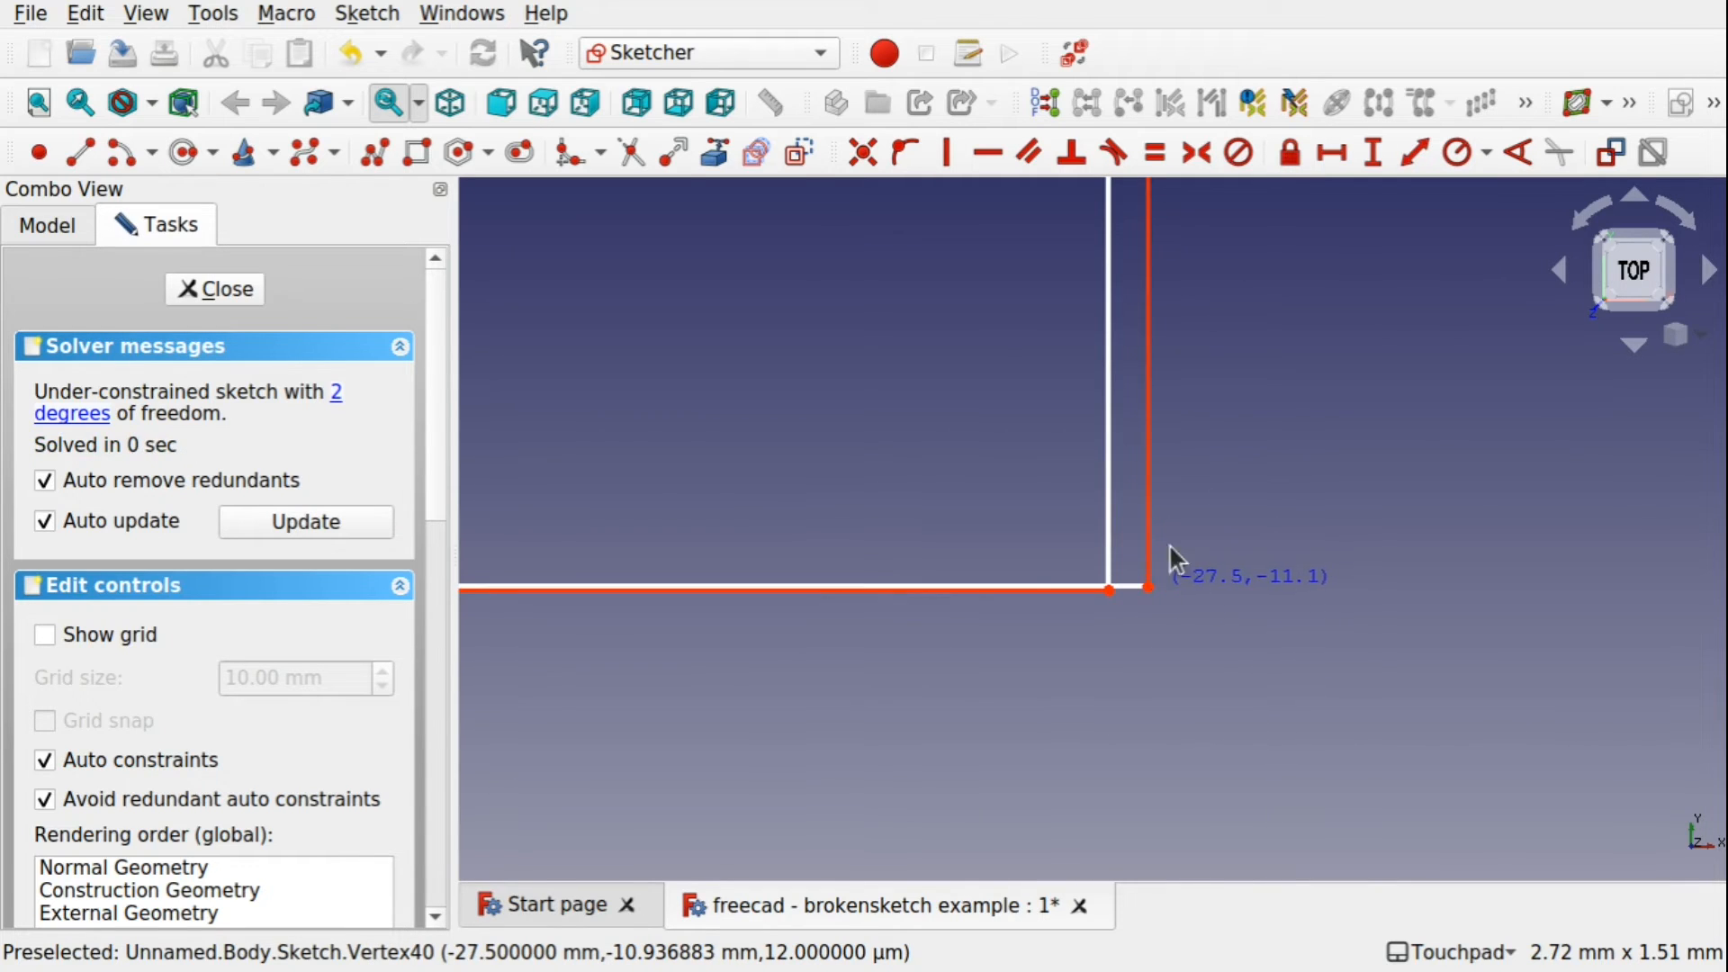
Constrain the loose lower endpoint of the slot's vertical edge onto the slot's bottom edge, and close the sketch.
{"action": "scroll", "coordinate": [1235, 500], "scroll_direction": "down", "scroll_amount": 10}
{"action": "scroll", "coordinate": [1234, 500], "scroll_direction": "up", "scroll_amount": 13}
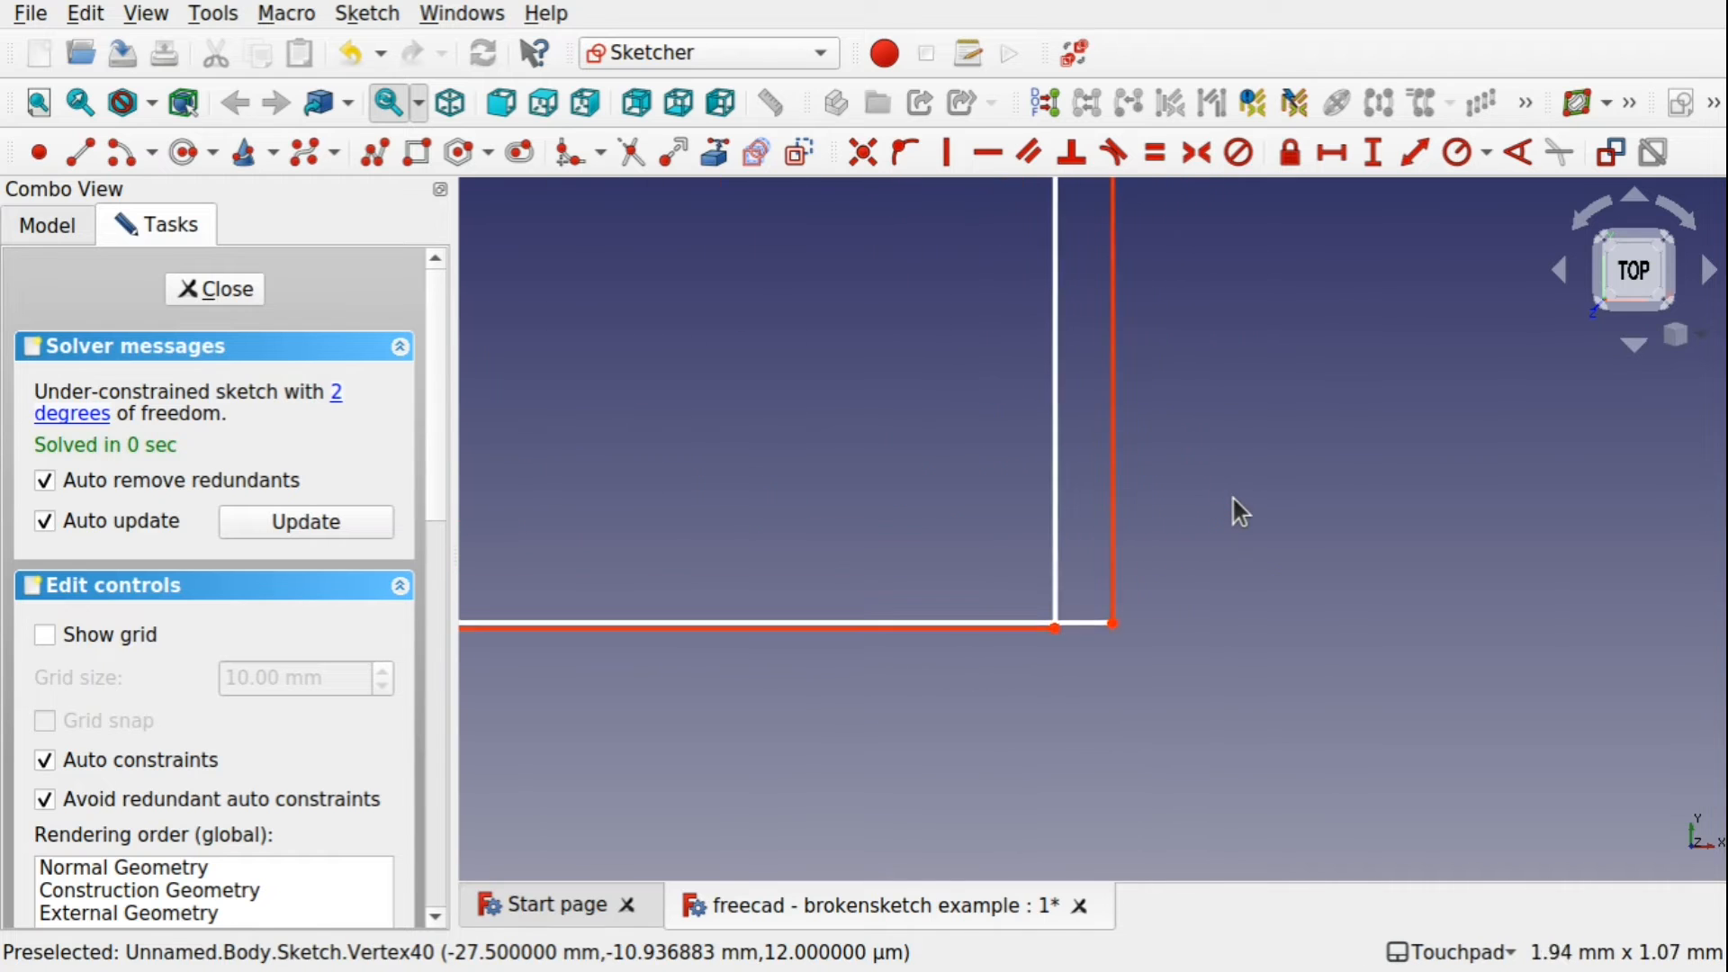
{"action": "left_click", "coordinate": [1033, 646]}
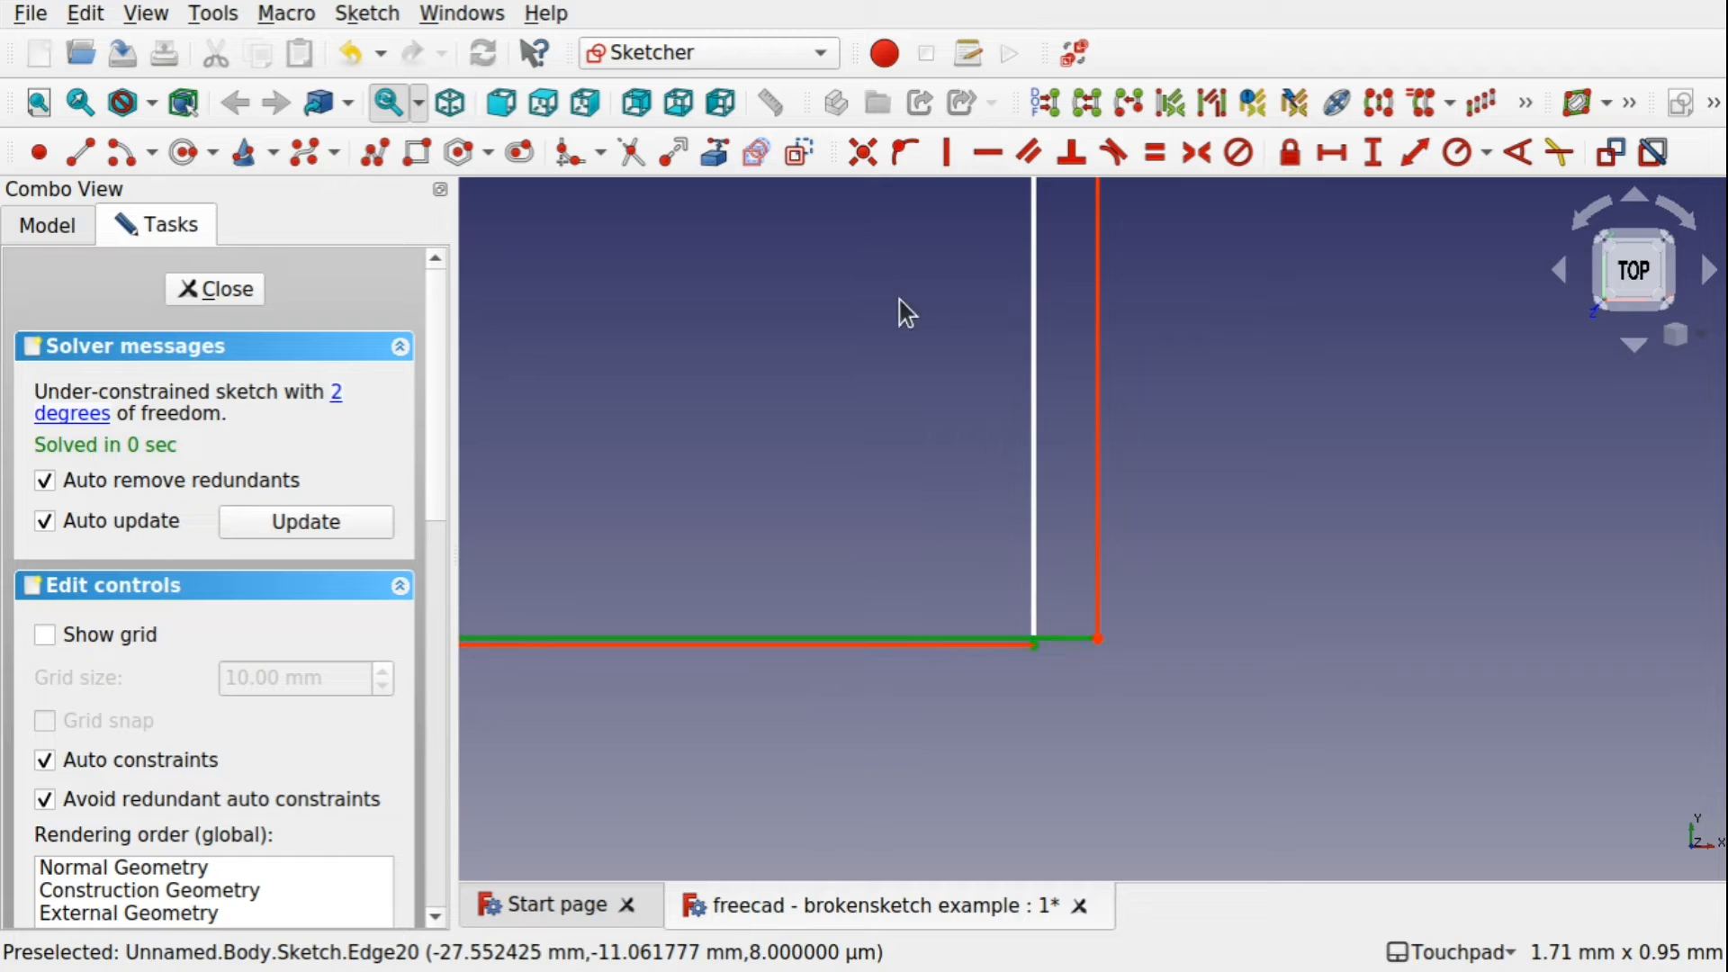
{"action": "left_click", "coordinate": [902, 160]}
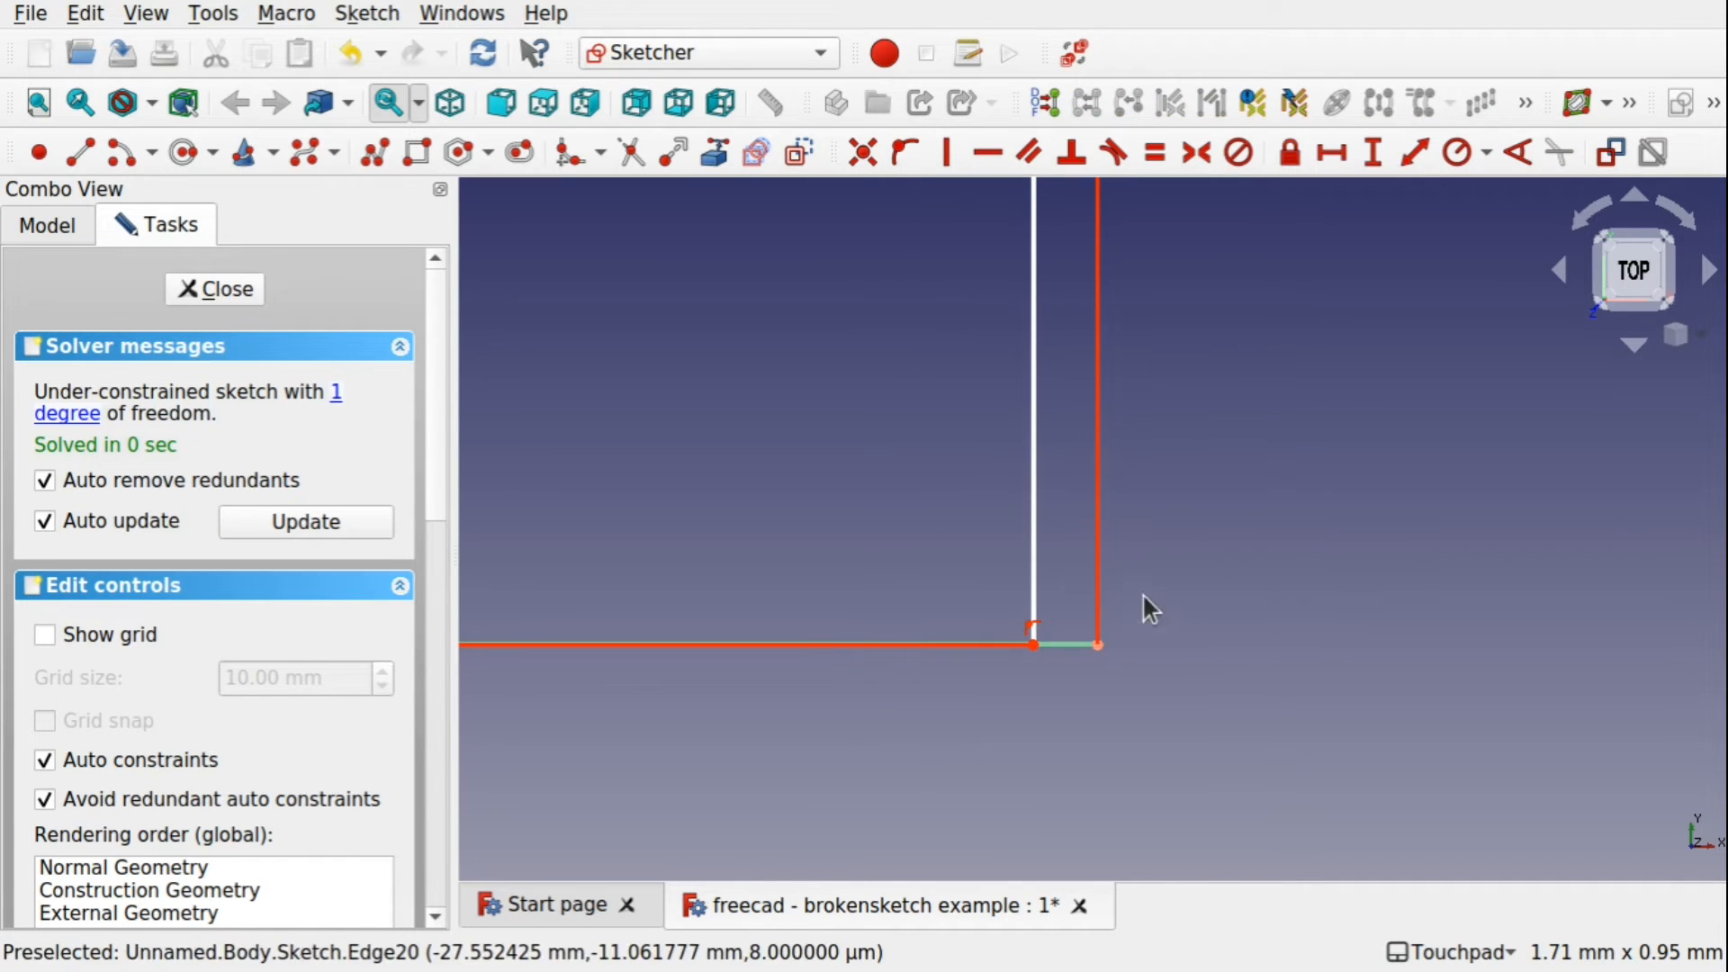
{"action": "scroll", "coordinate": [1143, 594], "scroll_direction": "down", "scroll_amount": 5}
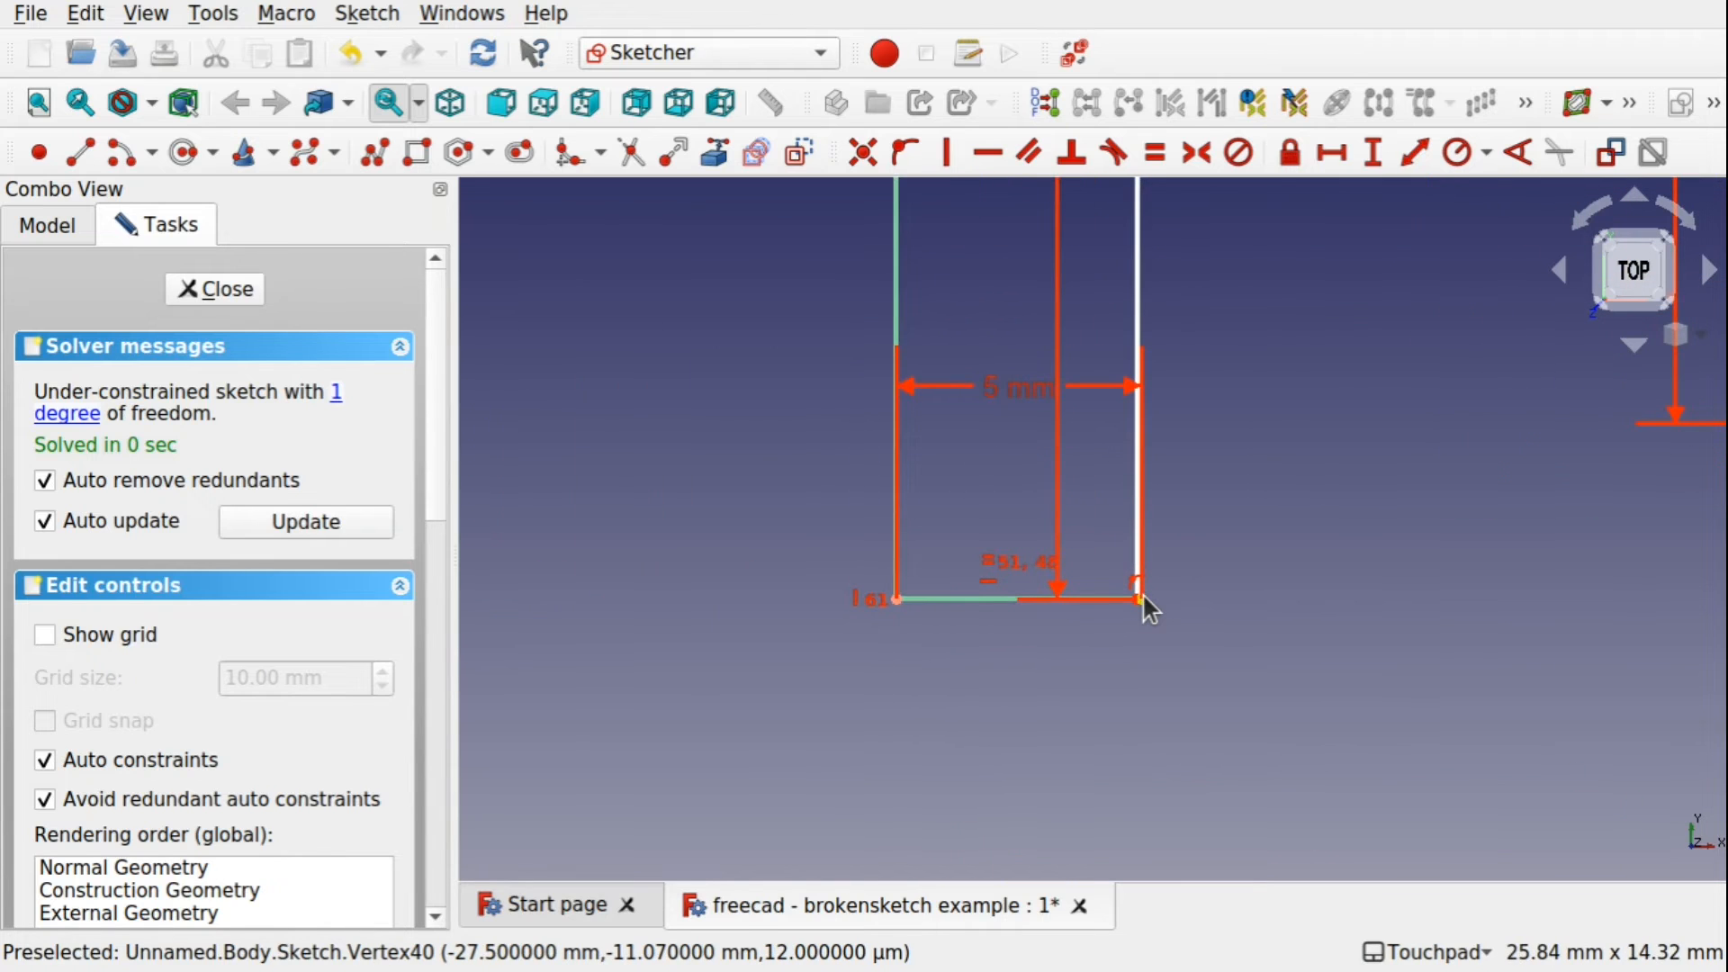
{"action": "left_click", "coordinate": [244, 288]}
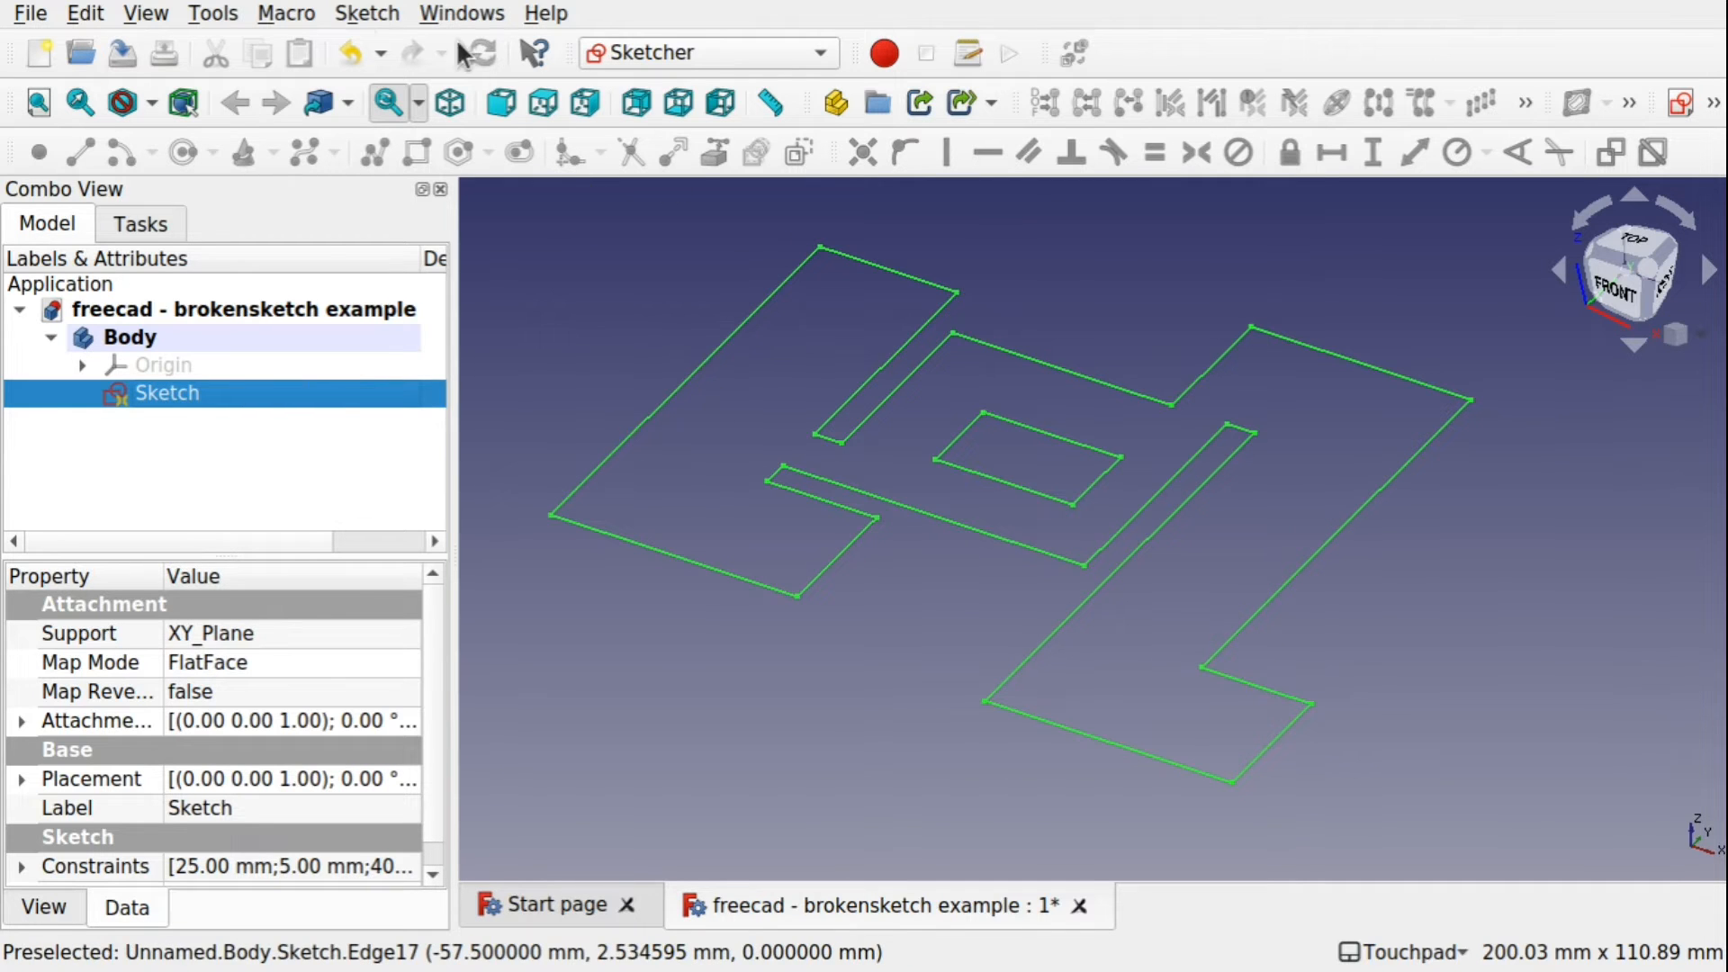
Validate the sketch and examine the highlighted open vertices at the slot's lower corner, and close the validation.
{"action": "left_click", "coordinate": [358, 13]}
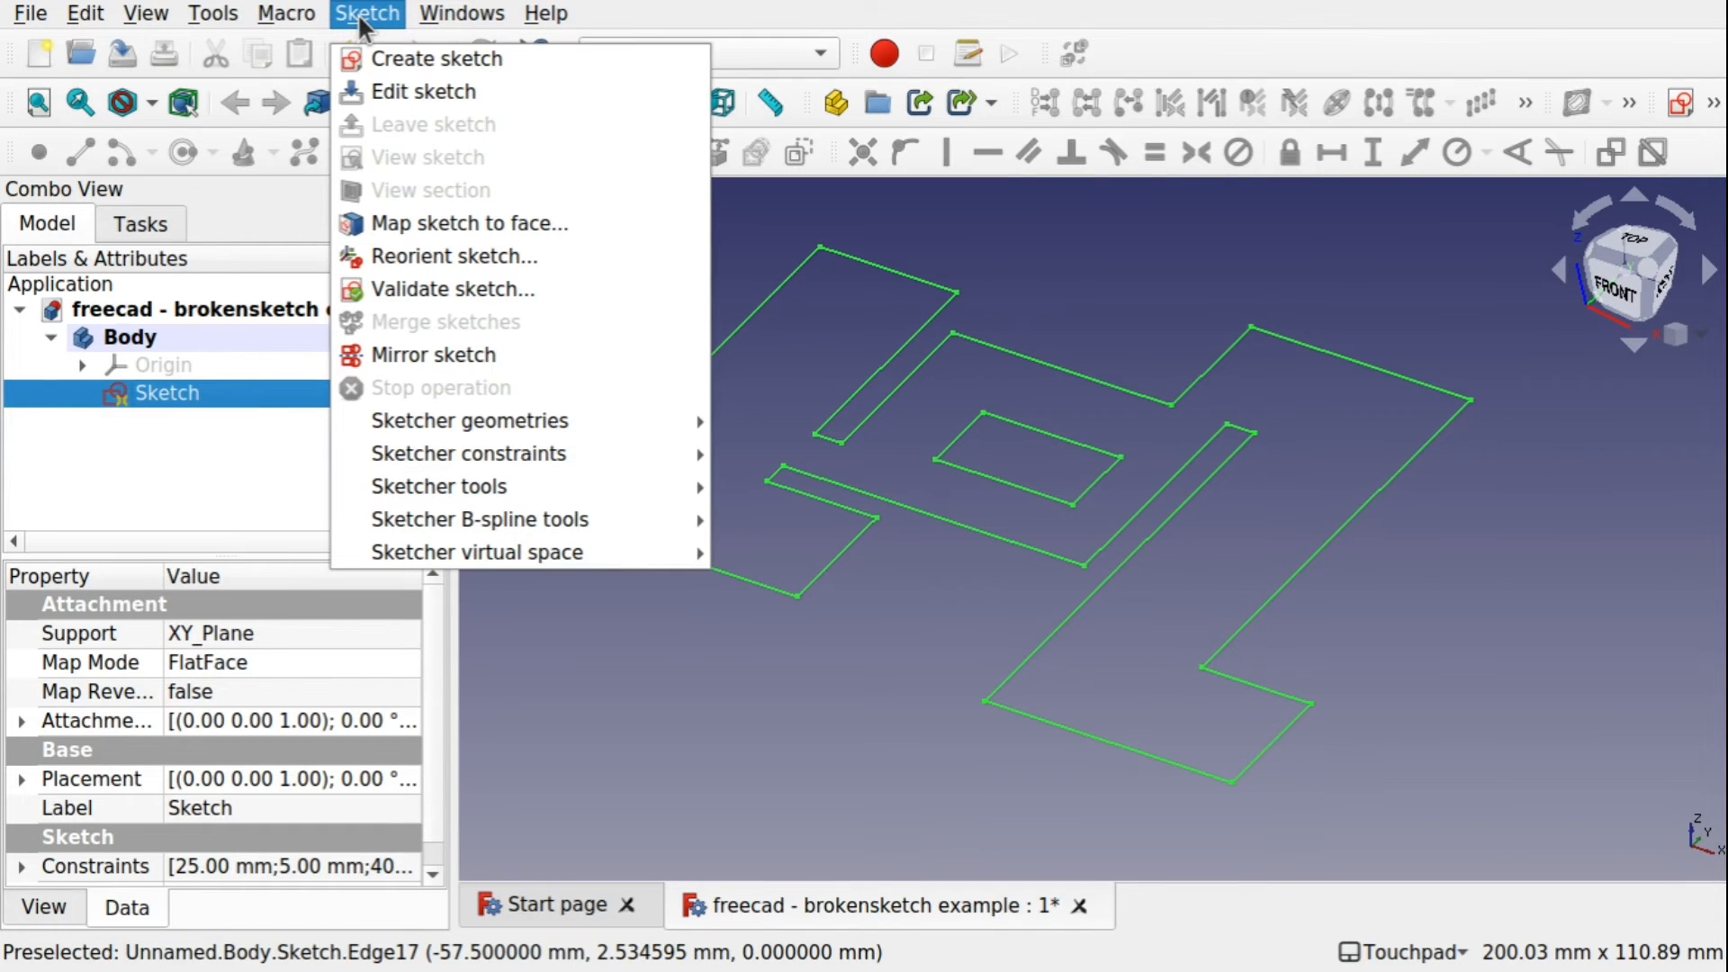
{"action": "left_click", "coordinate": [454, 297]}
{"action": "left_click", "coordinate": [213, 565]}
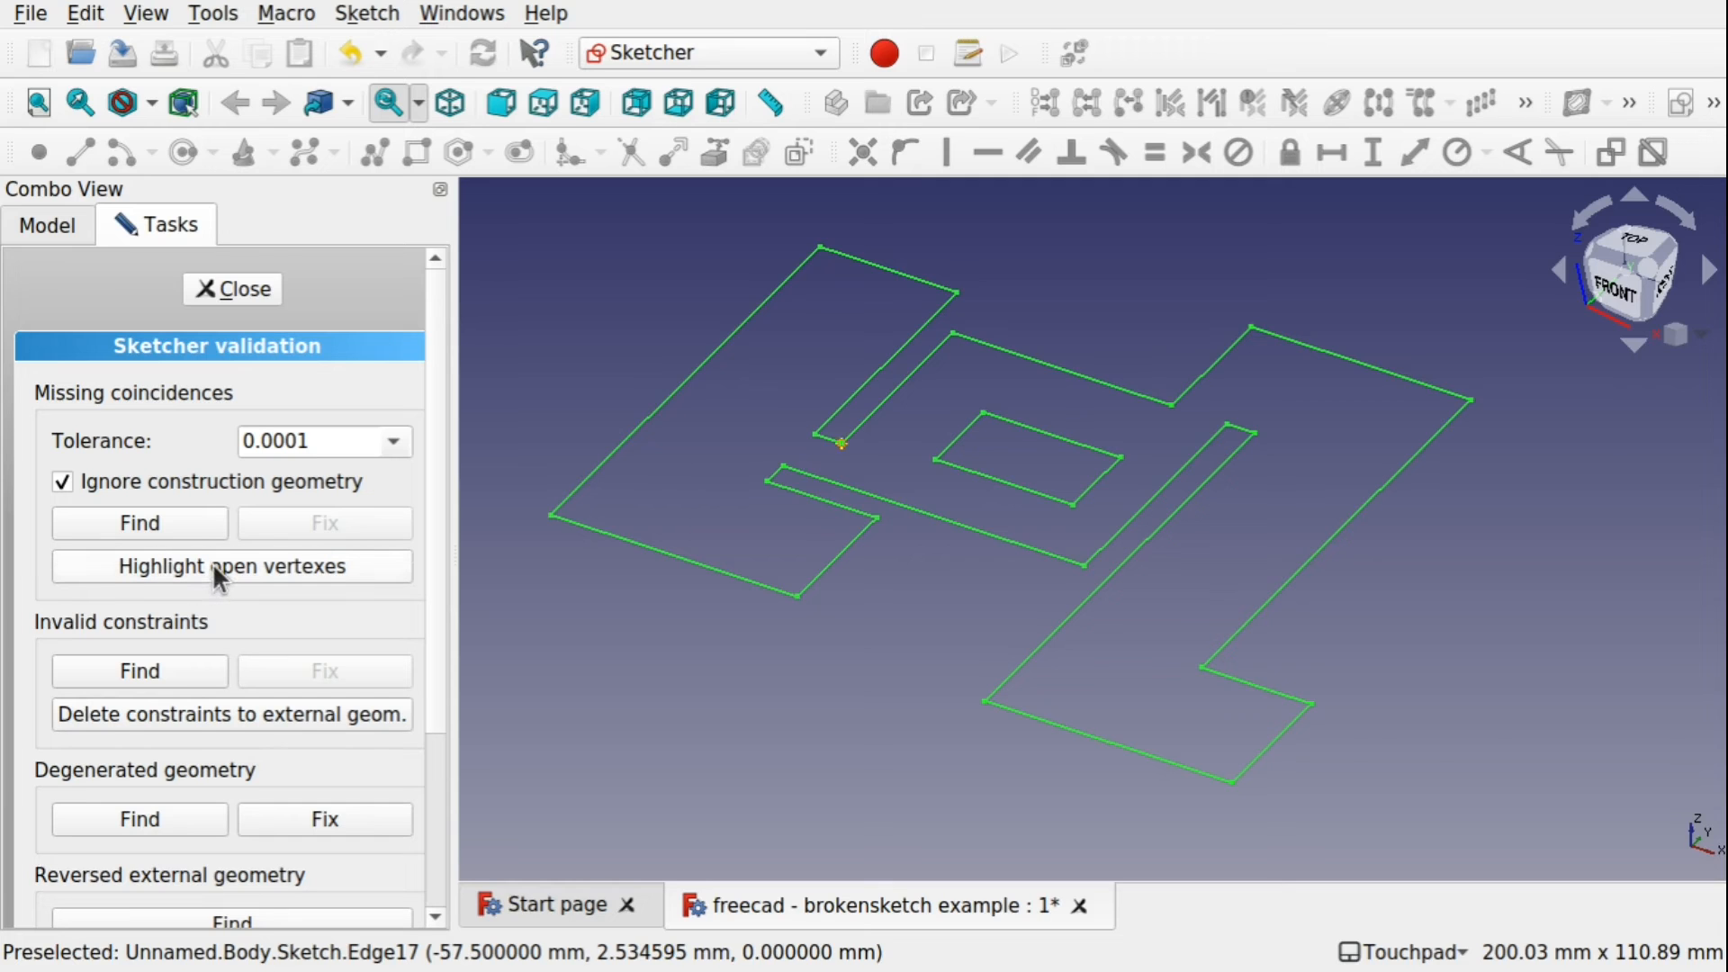
{"action": "scroll", "coordinate": [846, 440], "scroll_direction": "up", "scroll_amount": 8}
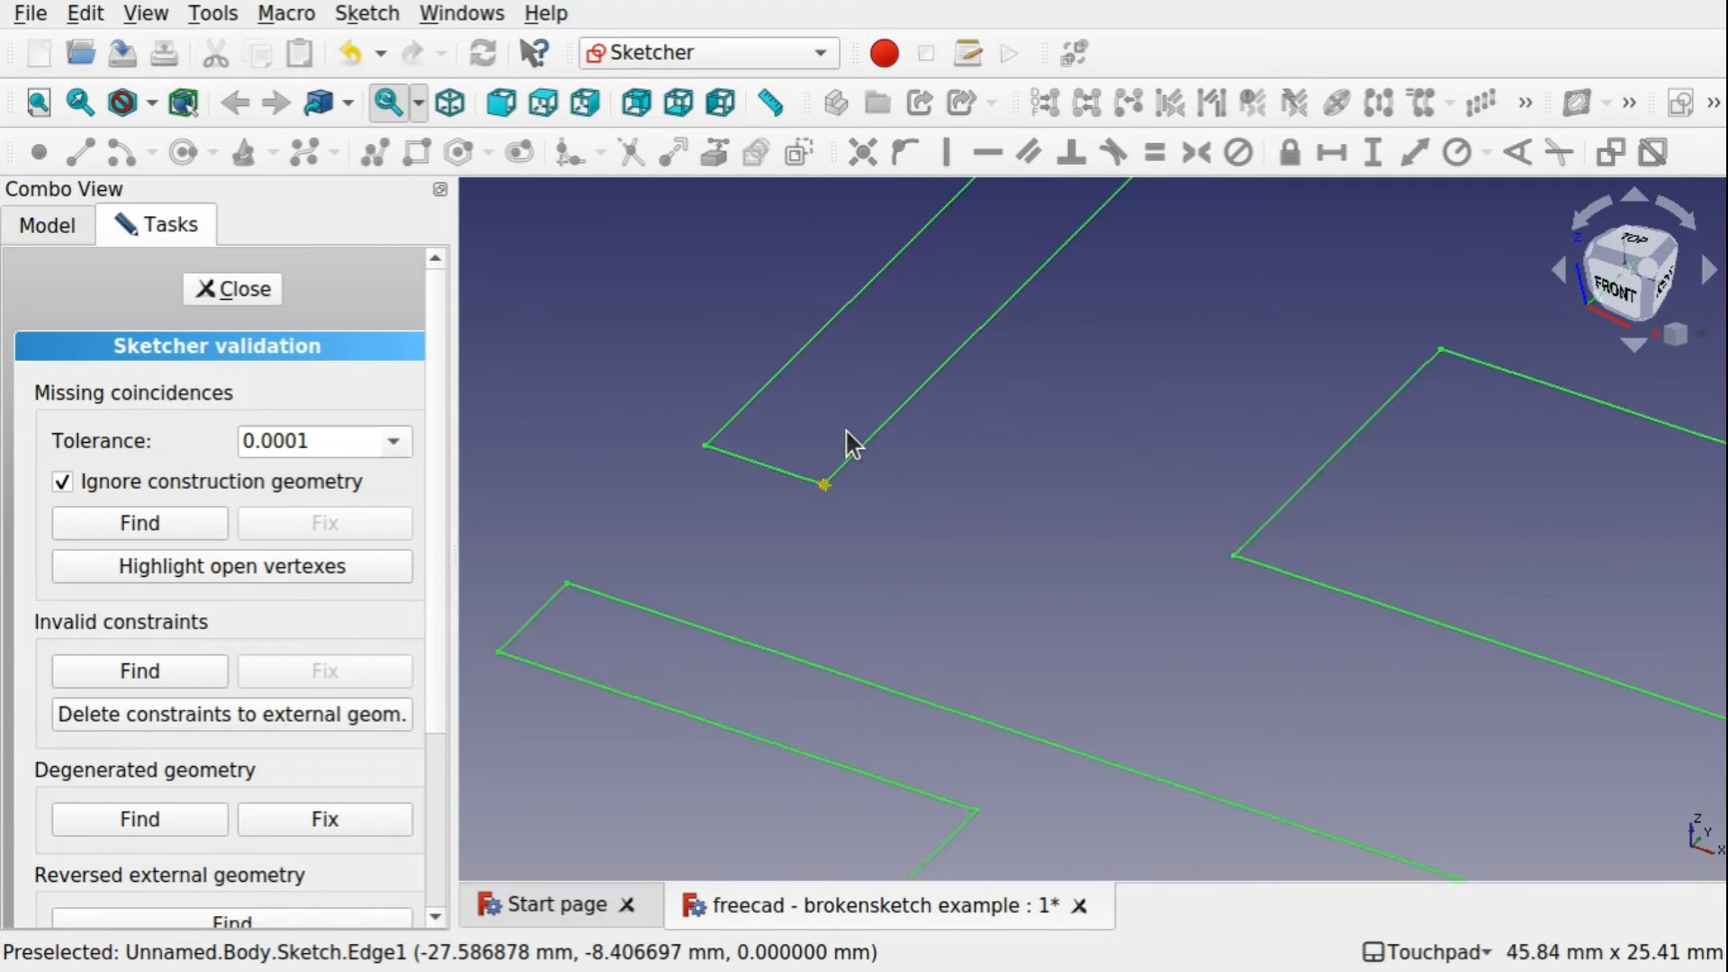
{"action": "scroll", "coordinate": [851, 441], "scroll_direction": "down", "scroll_amount": 1}
{"action": "left_click", "coordinate": [241, 286]}
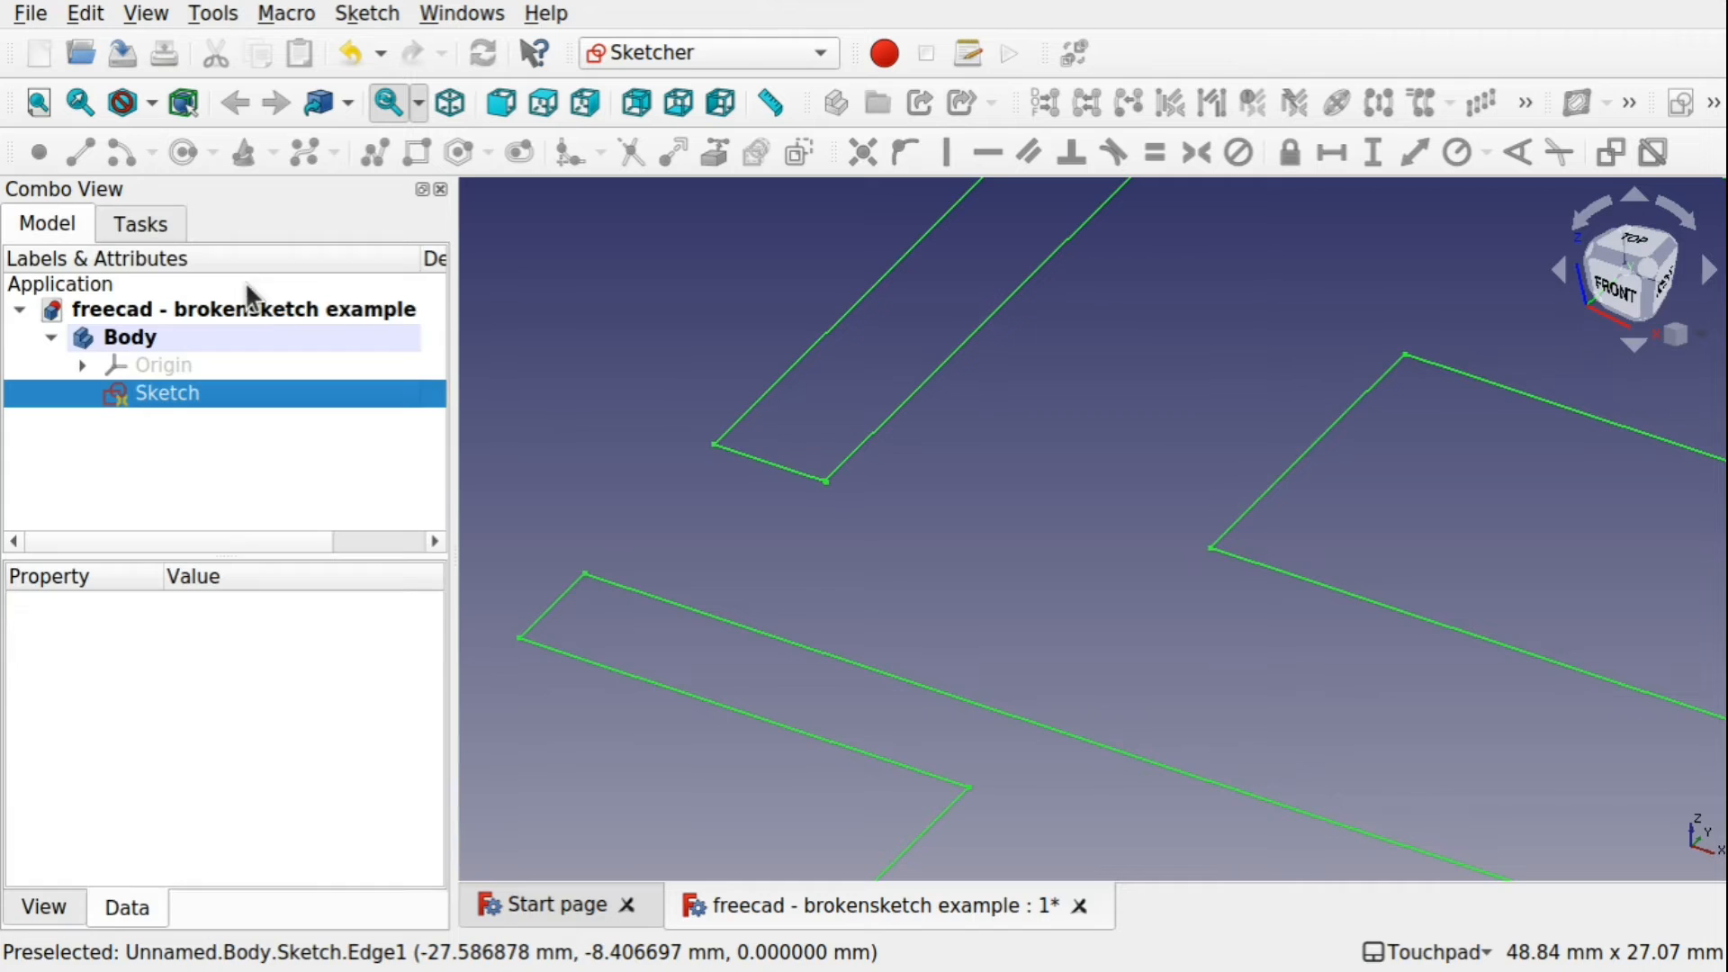
Reopen the sketch and delete the point-on-object constraint at the slot's lower right corner.
{"action": "double_click", "coordinate": [177, 390]}
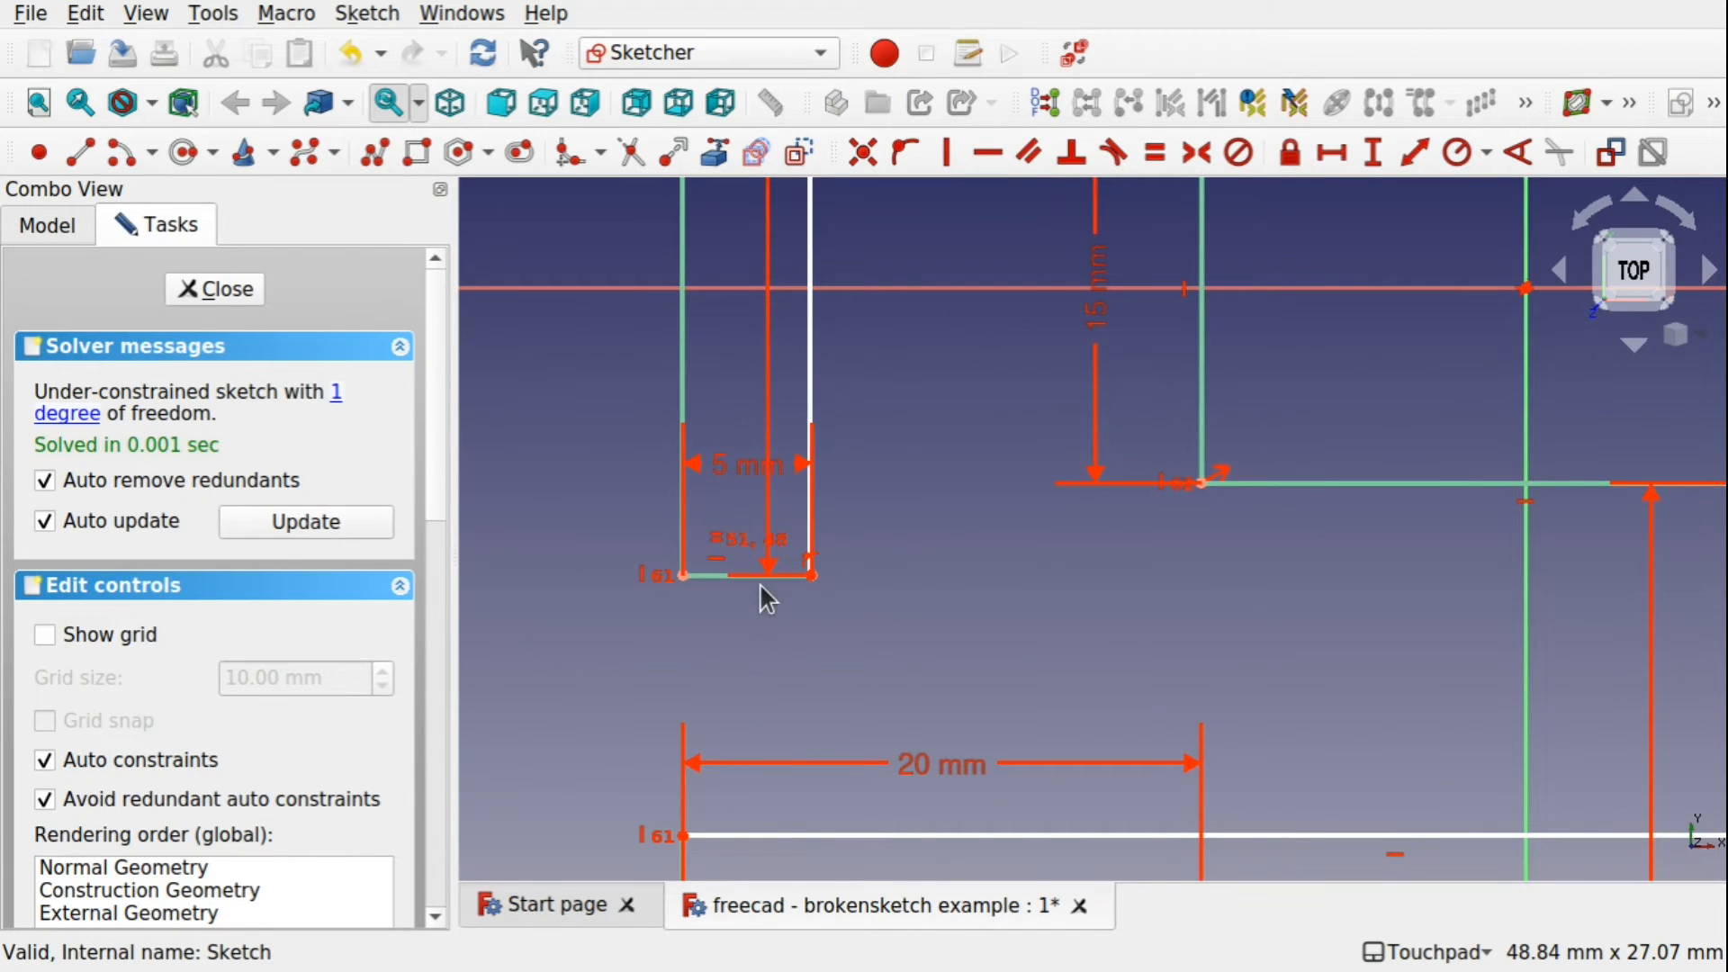
{"action": "scroll", "coordinate": [760, 581], "scroll_direction": "up", "scroll_amount": 8}
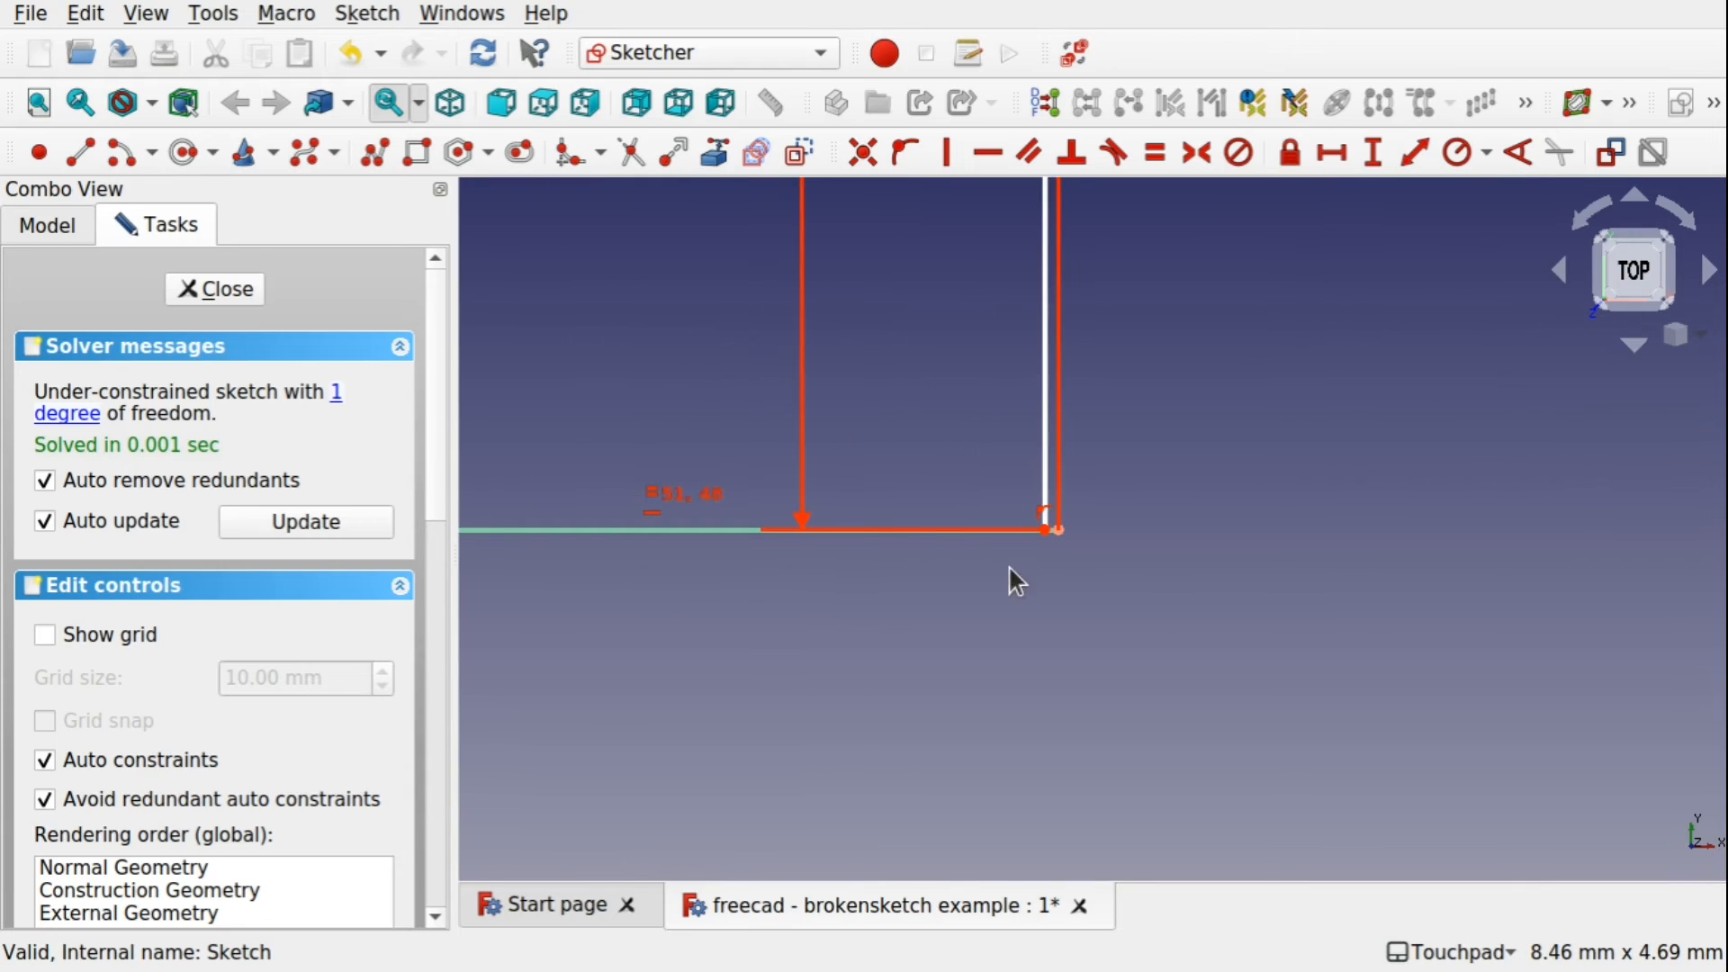
{"action": "scroll", "coordinate": [1010, 569], "scroll_direction": "up", "scroll_amount": 4}
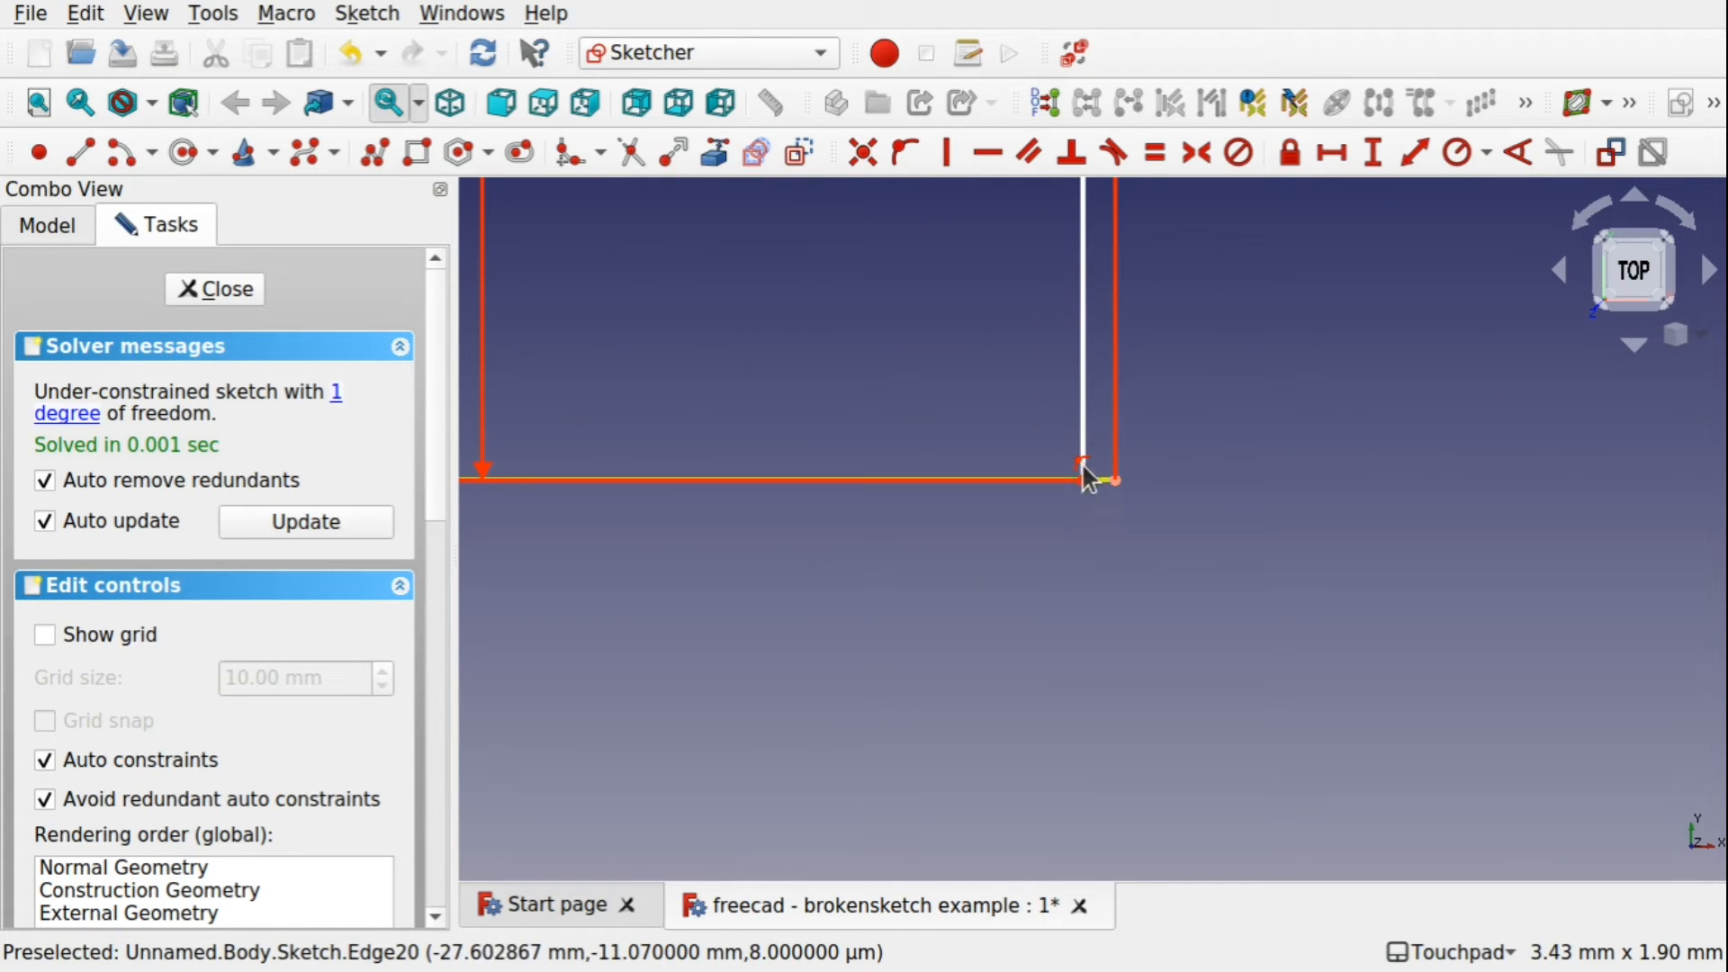
{"action": "left_click", "coordinate": [1079, 457]}
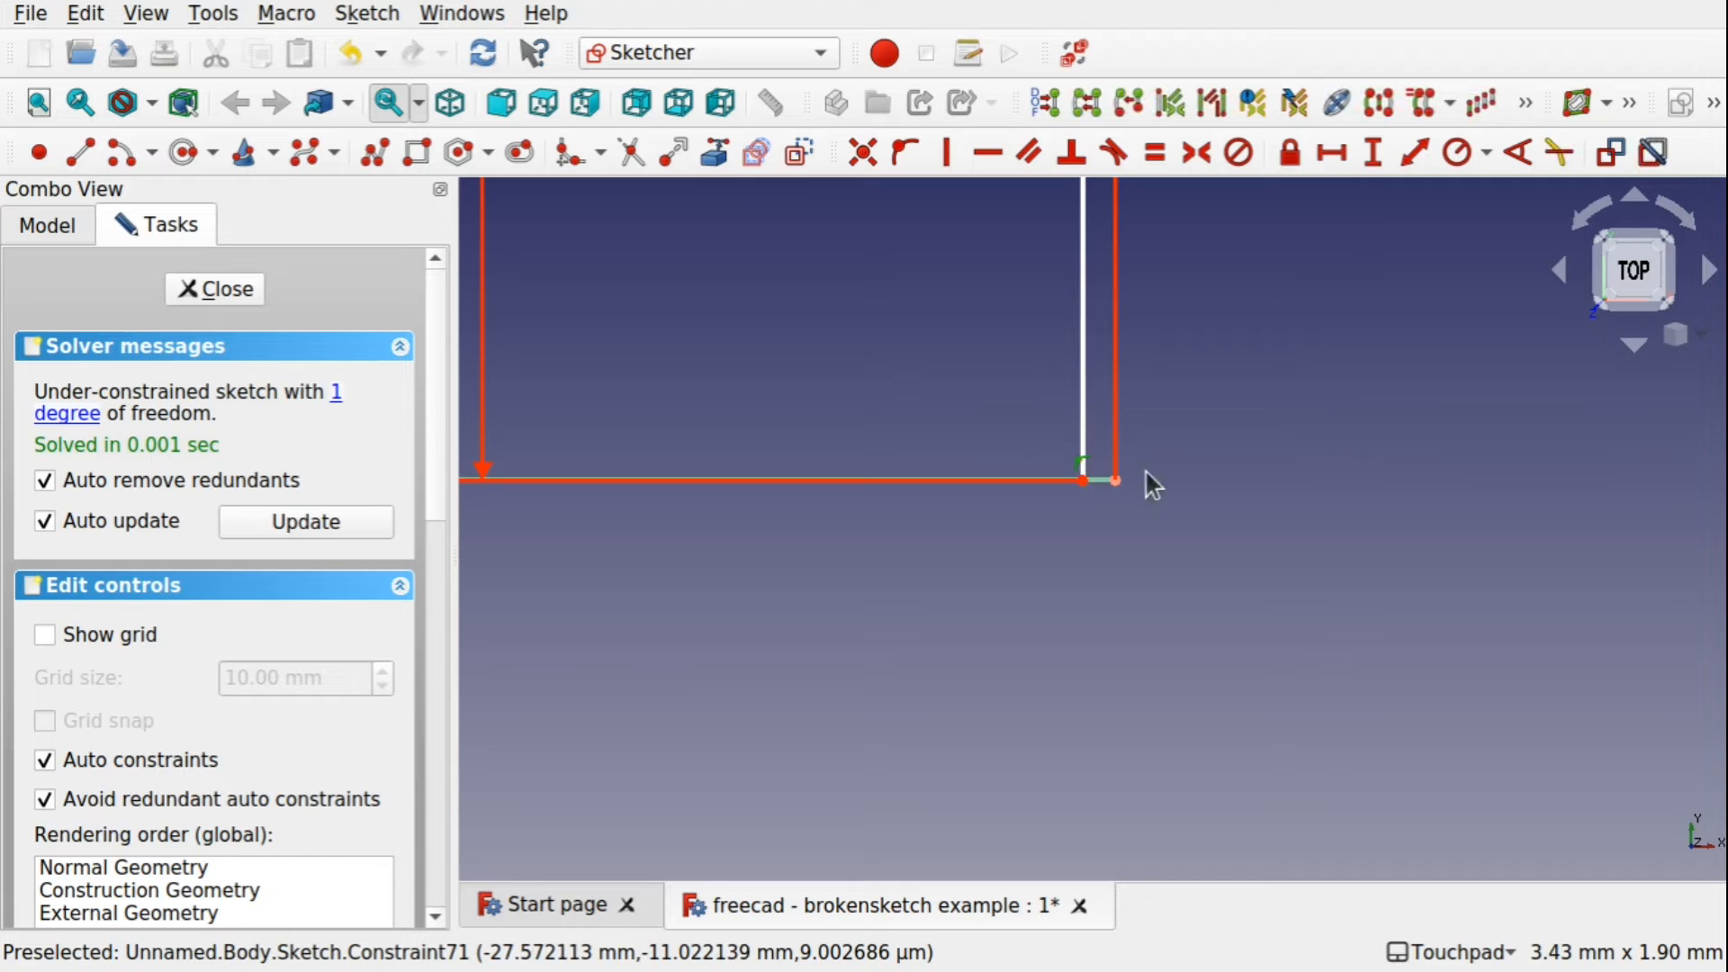
{"action": "left_click", "coordinate": [1033, 446]}
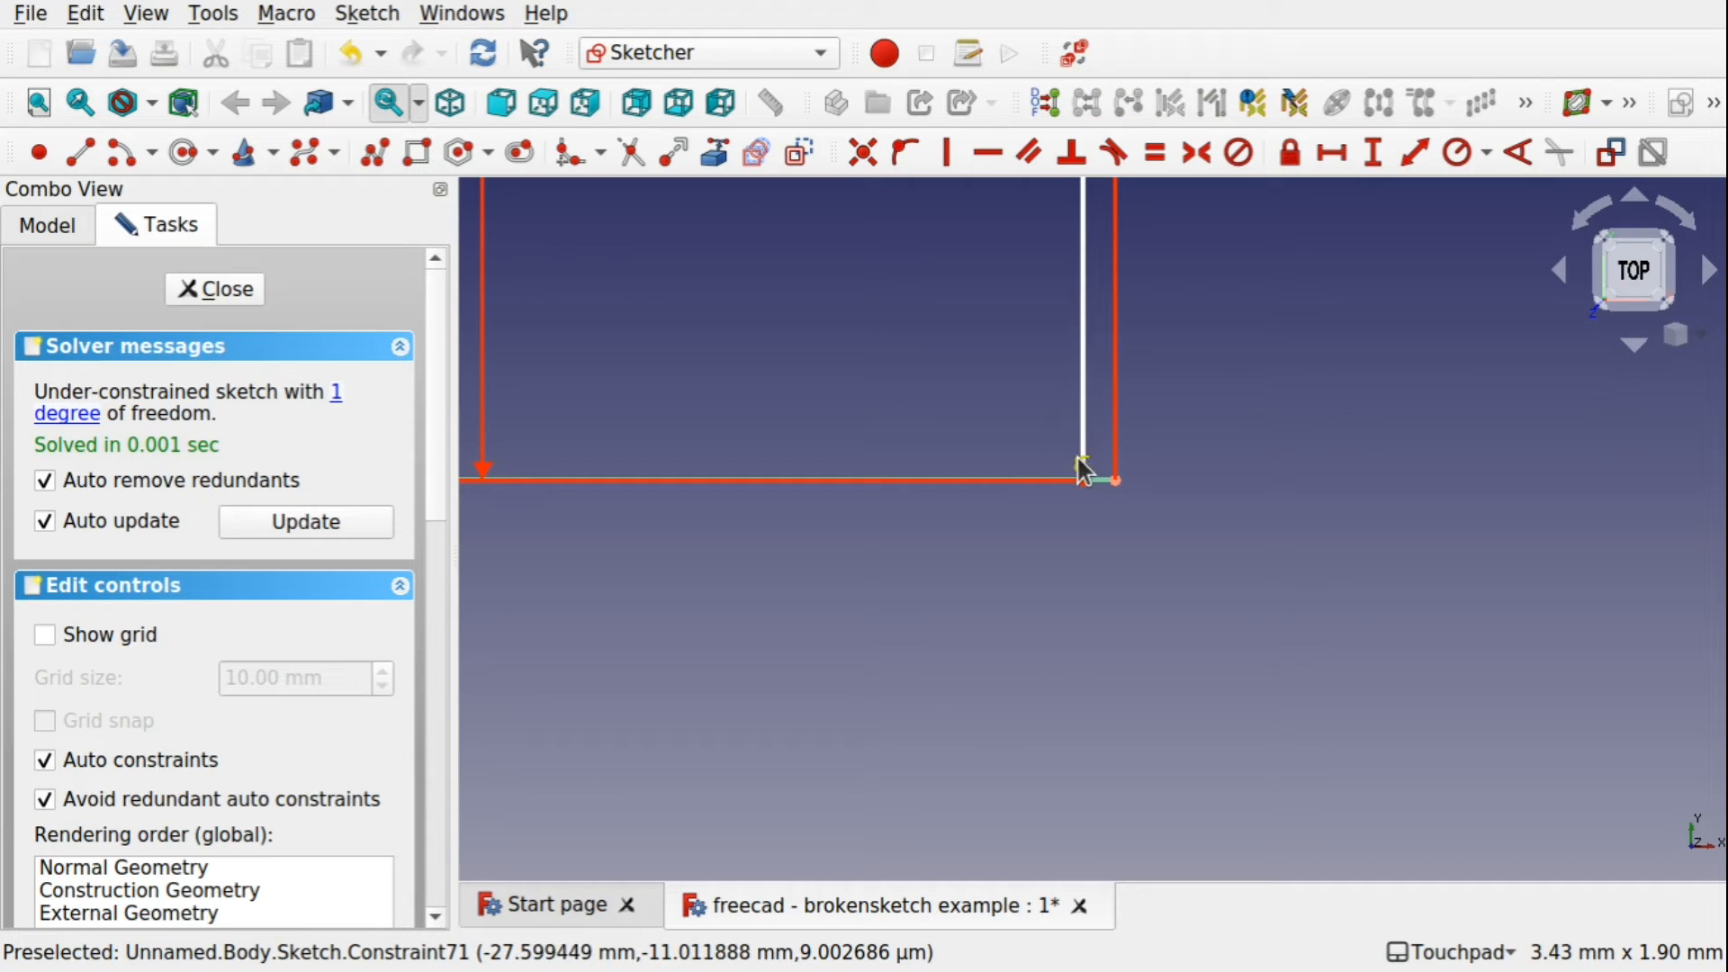
{"action": "left_click", "coordinate": [1083, 468]}
{"action": "key", "text": "Delete"}
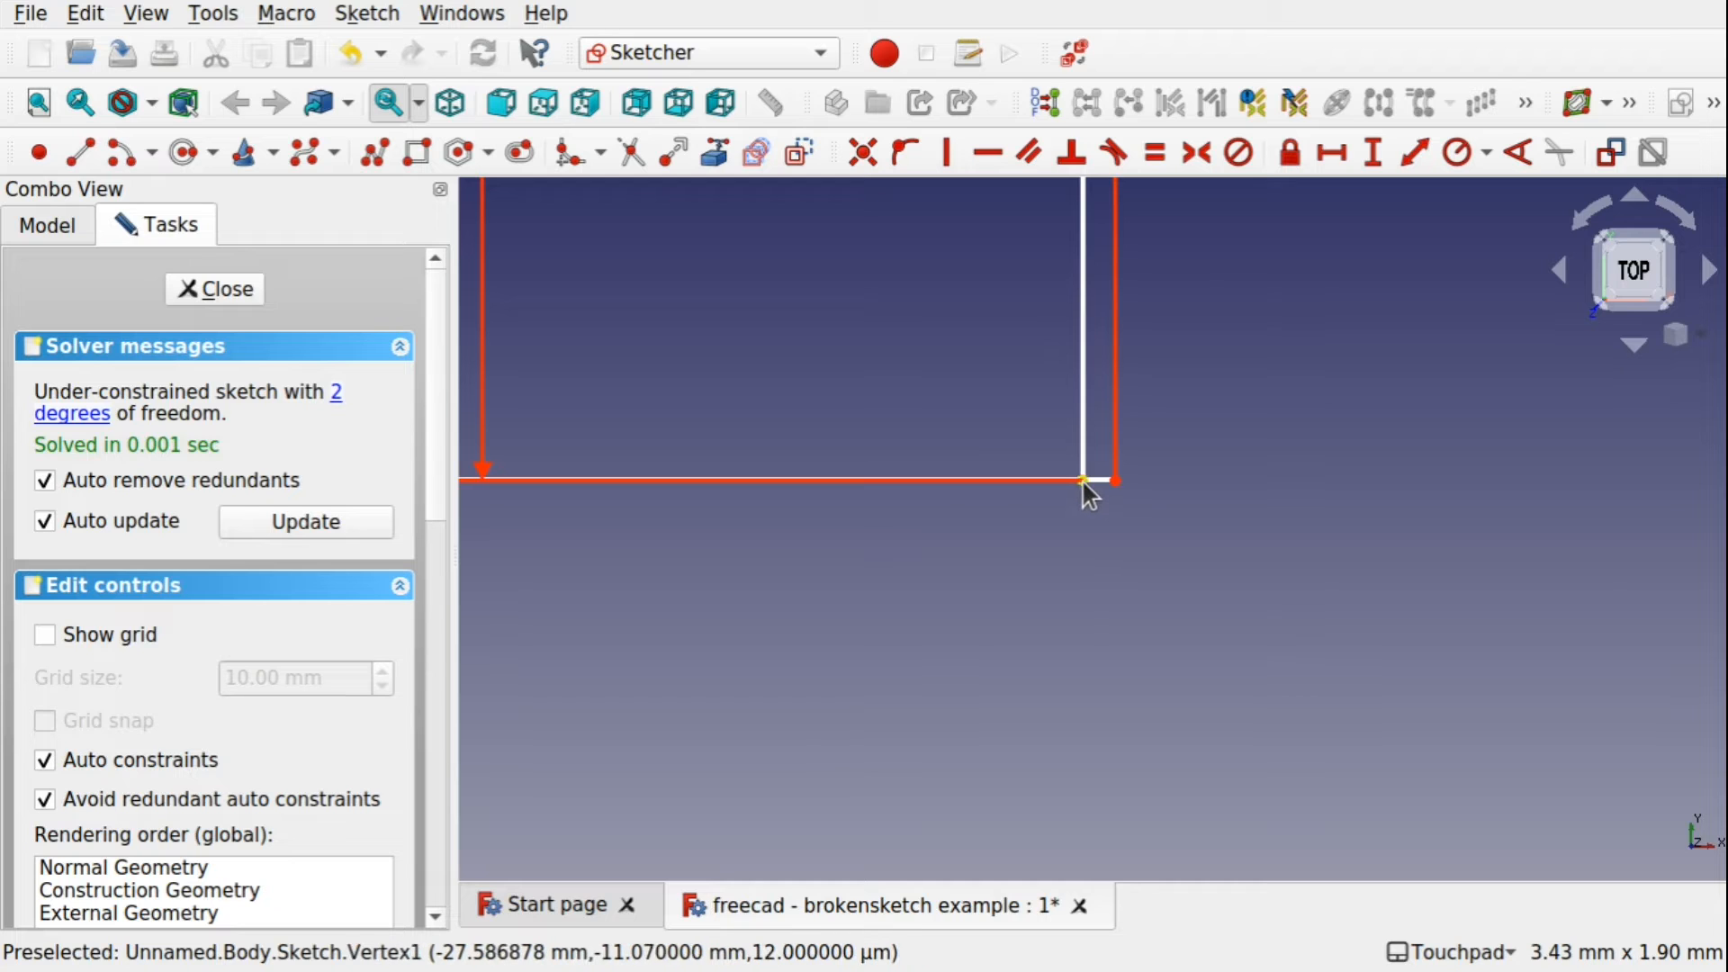
Make the endpoints of the slot's vertical and bottom edges coincident at the lower right corner, and close the sketch.
{"action": "left_click", "coordinate": [1083, 480]}
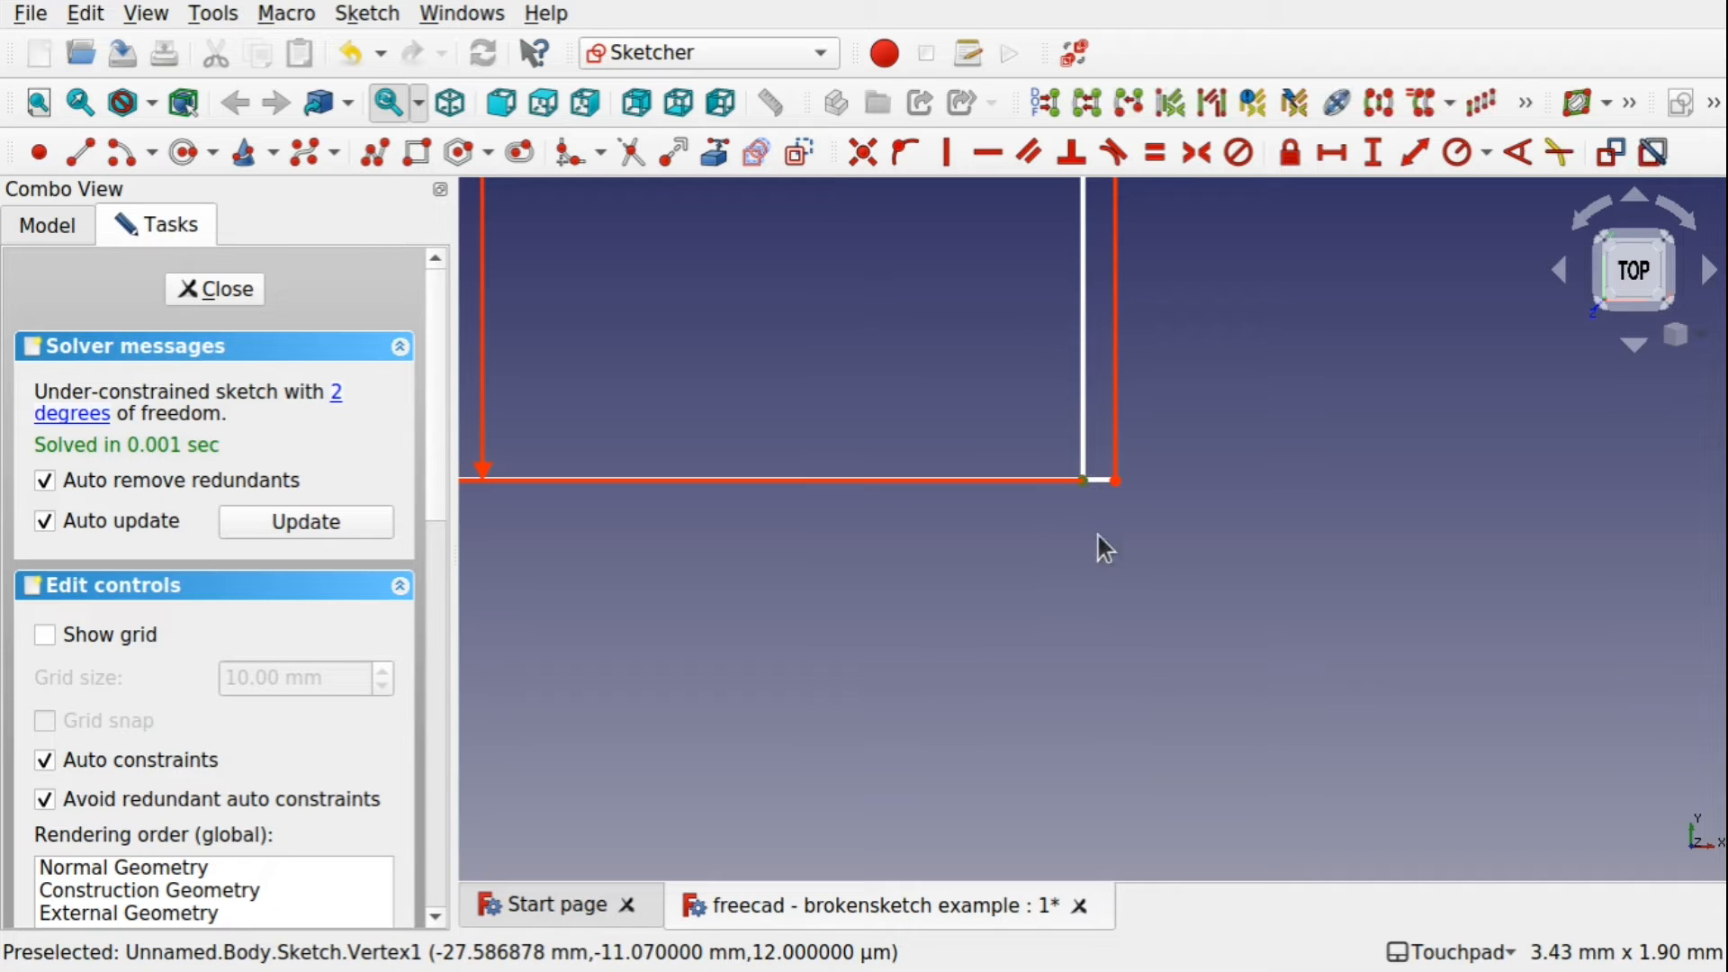
{"action": "left_click", "coordinate": [1117, 481]}
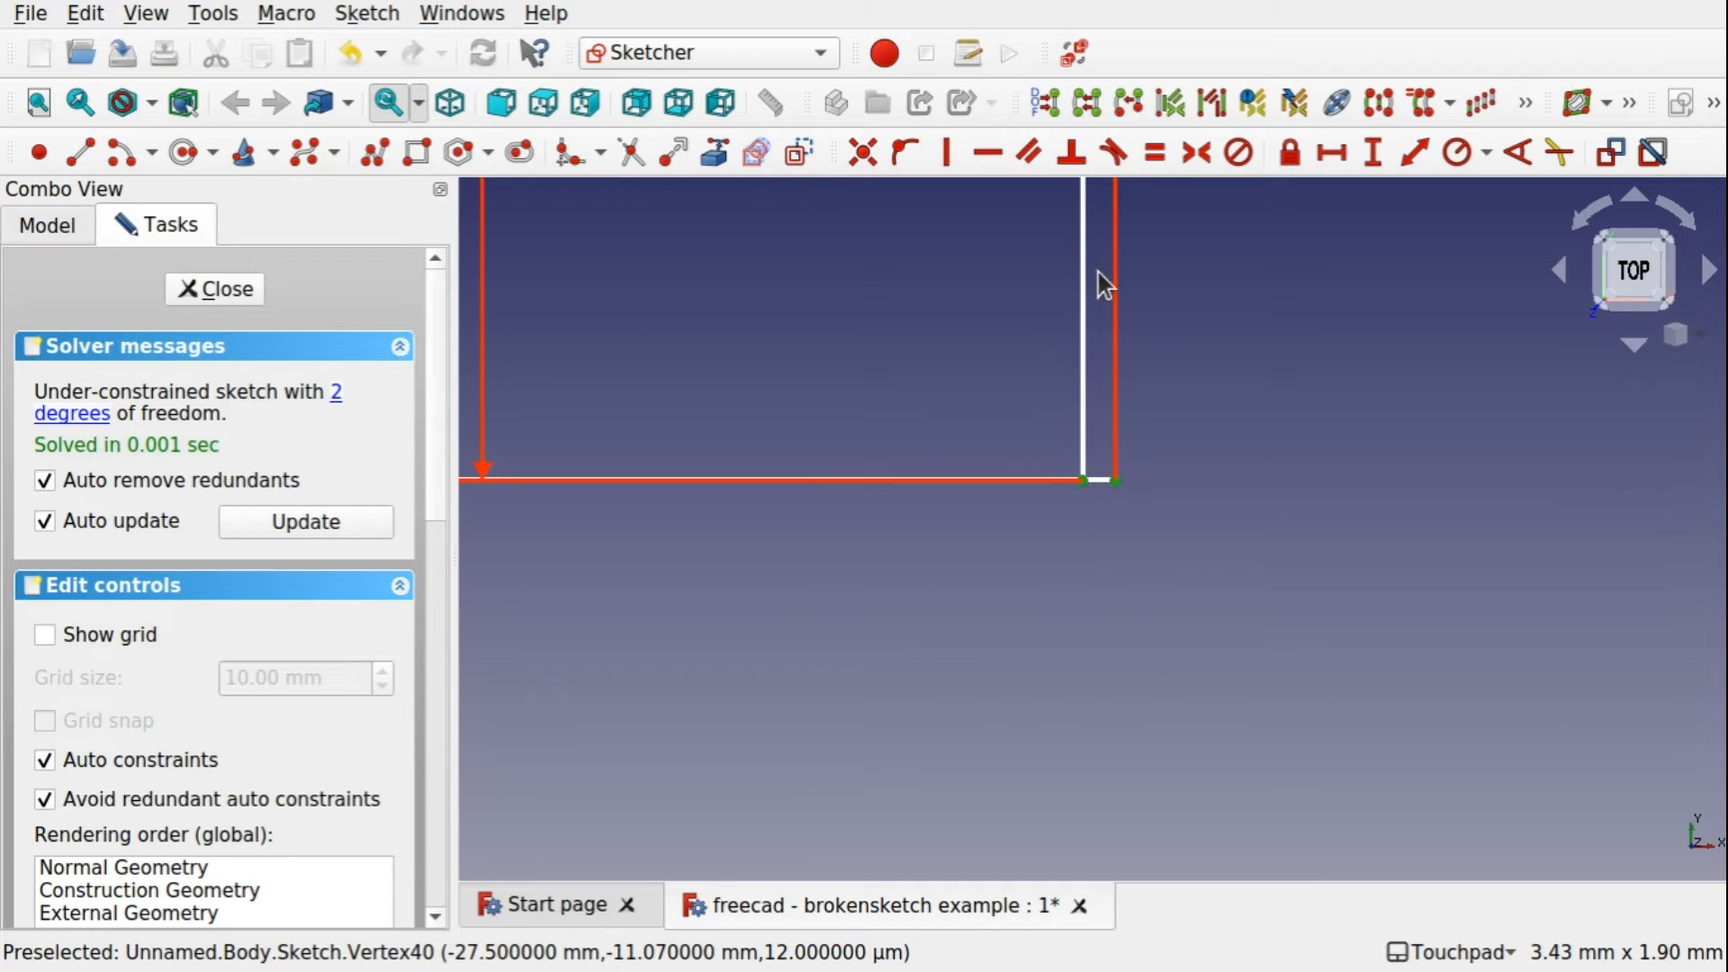
{"action": "left_click", "coordinate": [868, 151]}
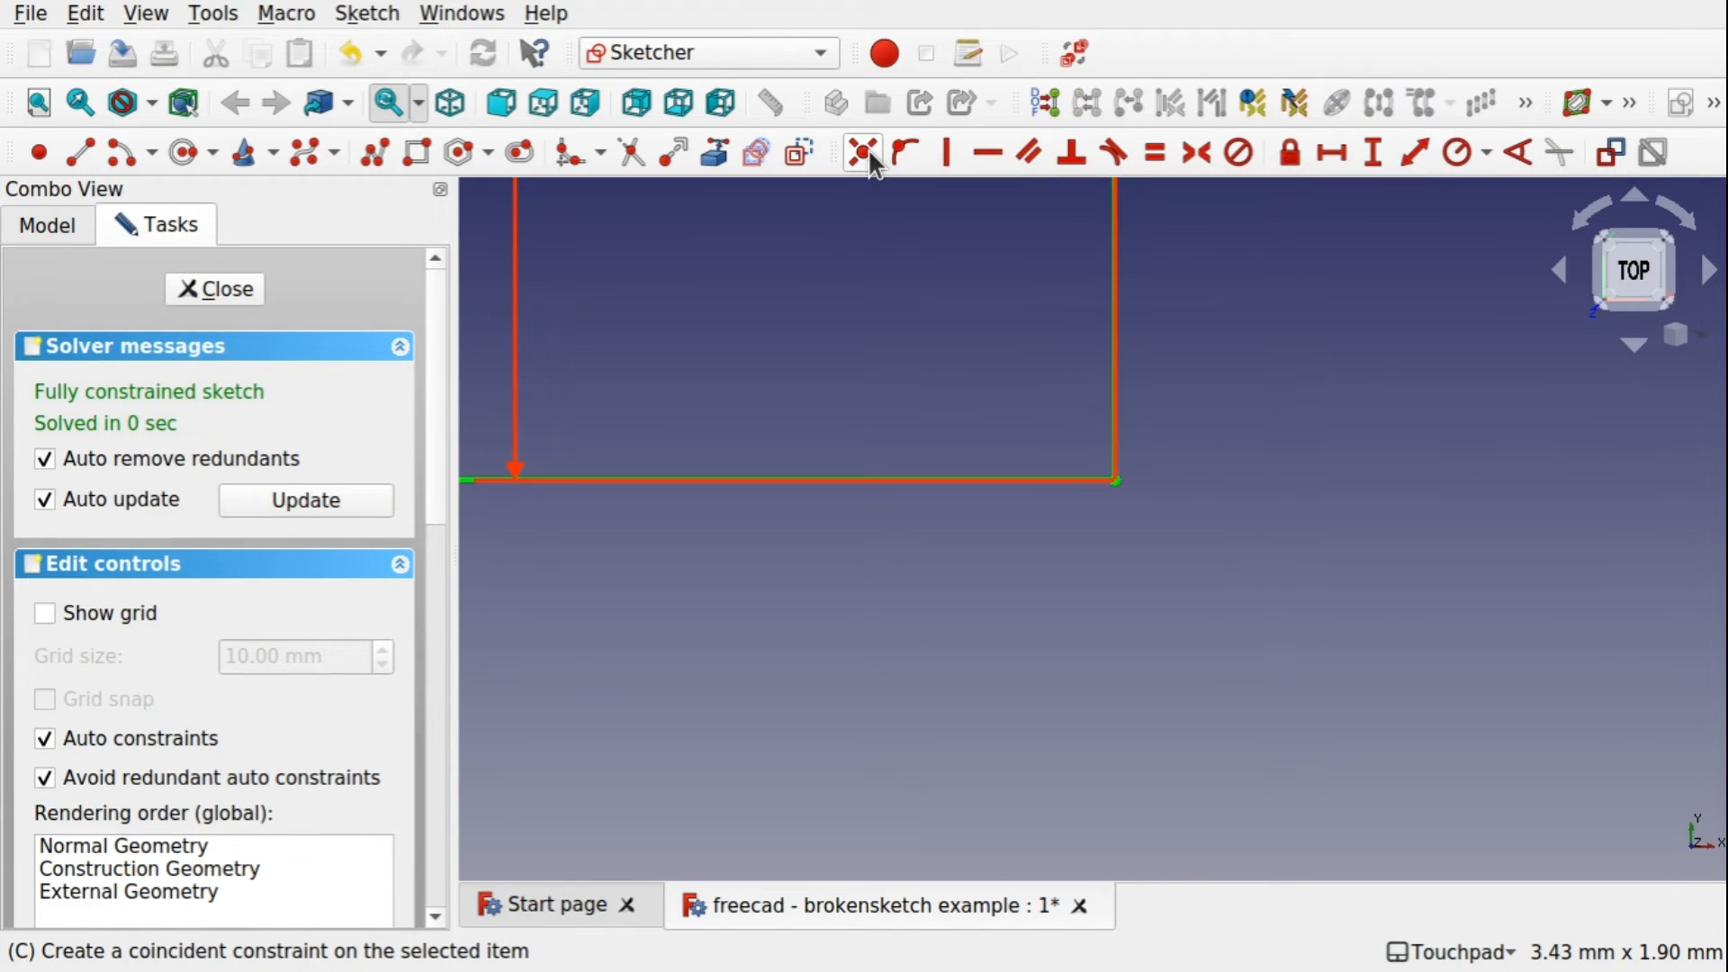
{"action": "scroll", "coordinate": [1171, 385], "scroll_direction": "down", "scroll_amount": 10}
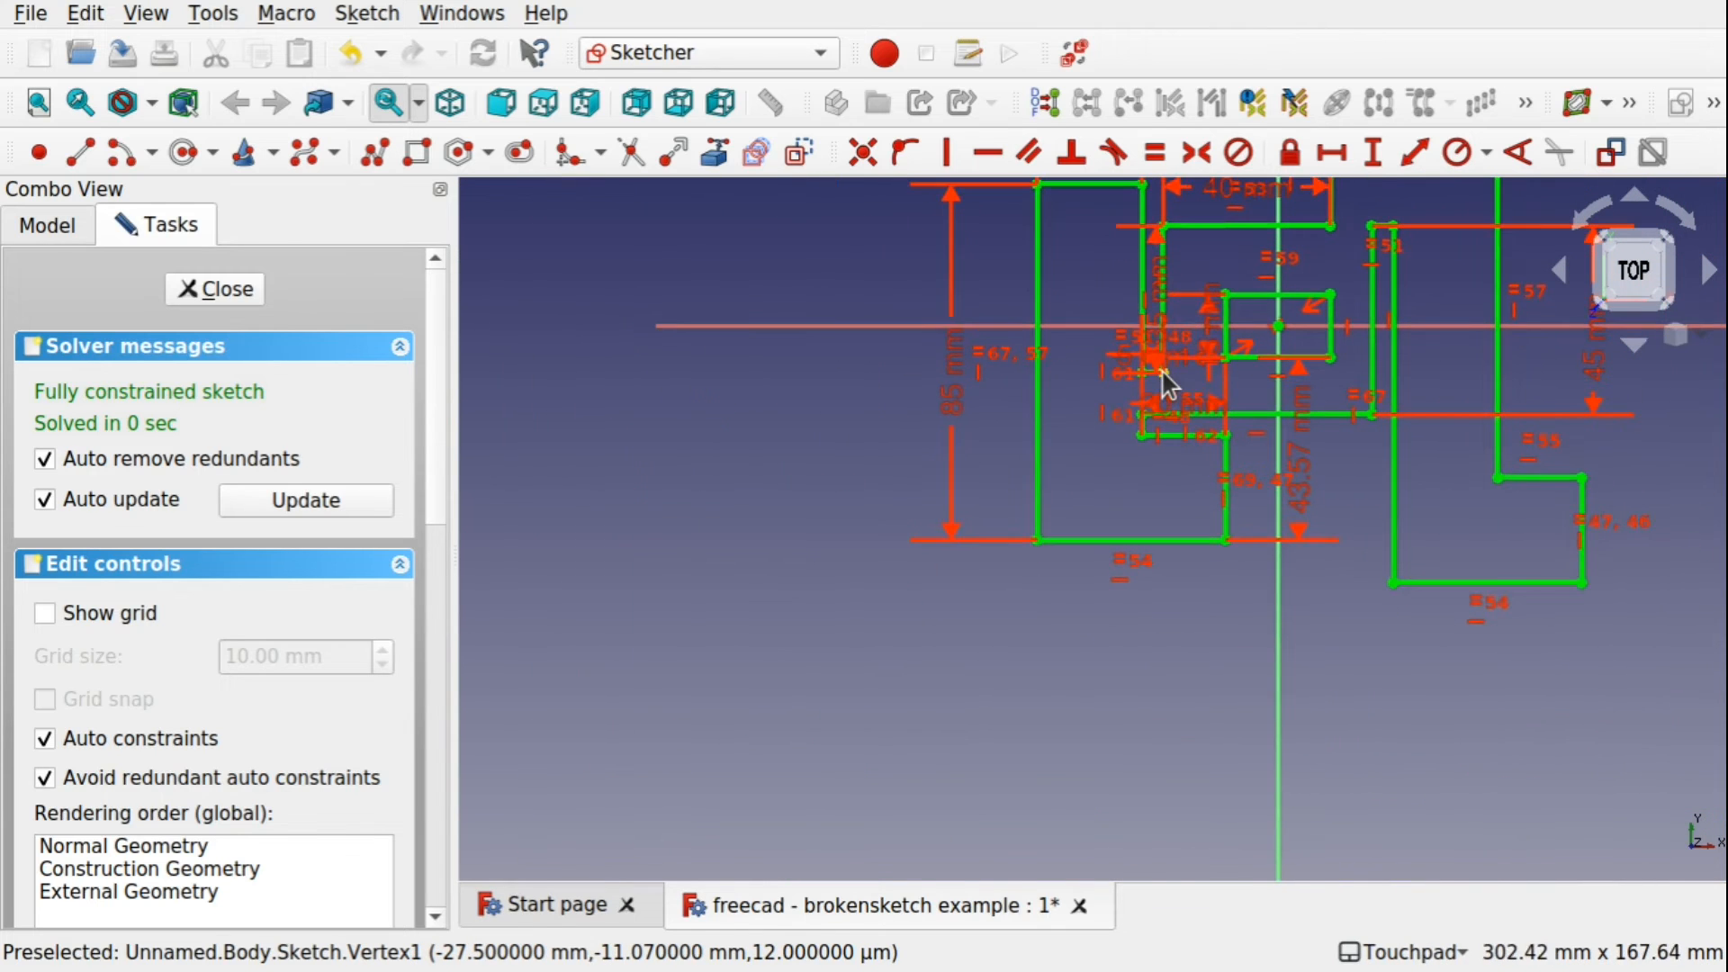
{"action": "middle_click_drag", "start_coordinate": [1332, 385], "coordinate": [1174, 554]}
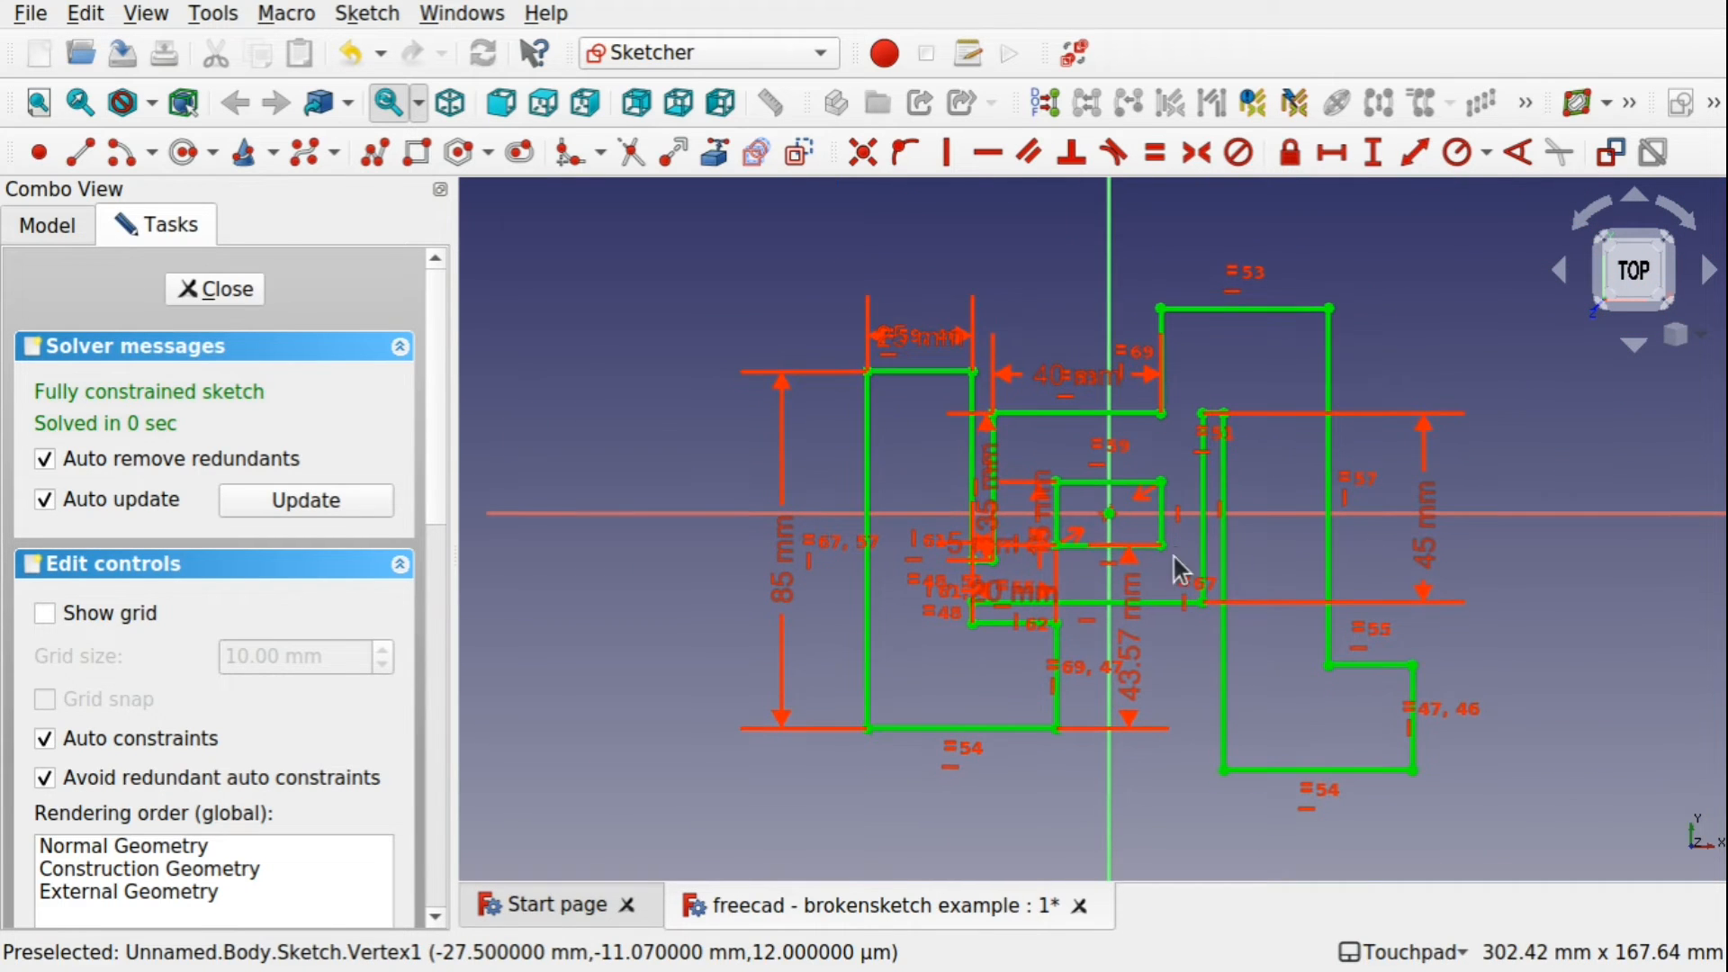
{"action": "left_click", "coordinate": [200, 297]}
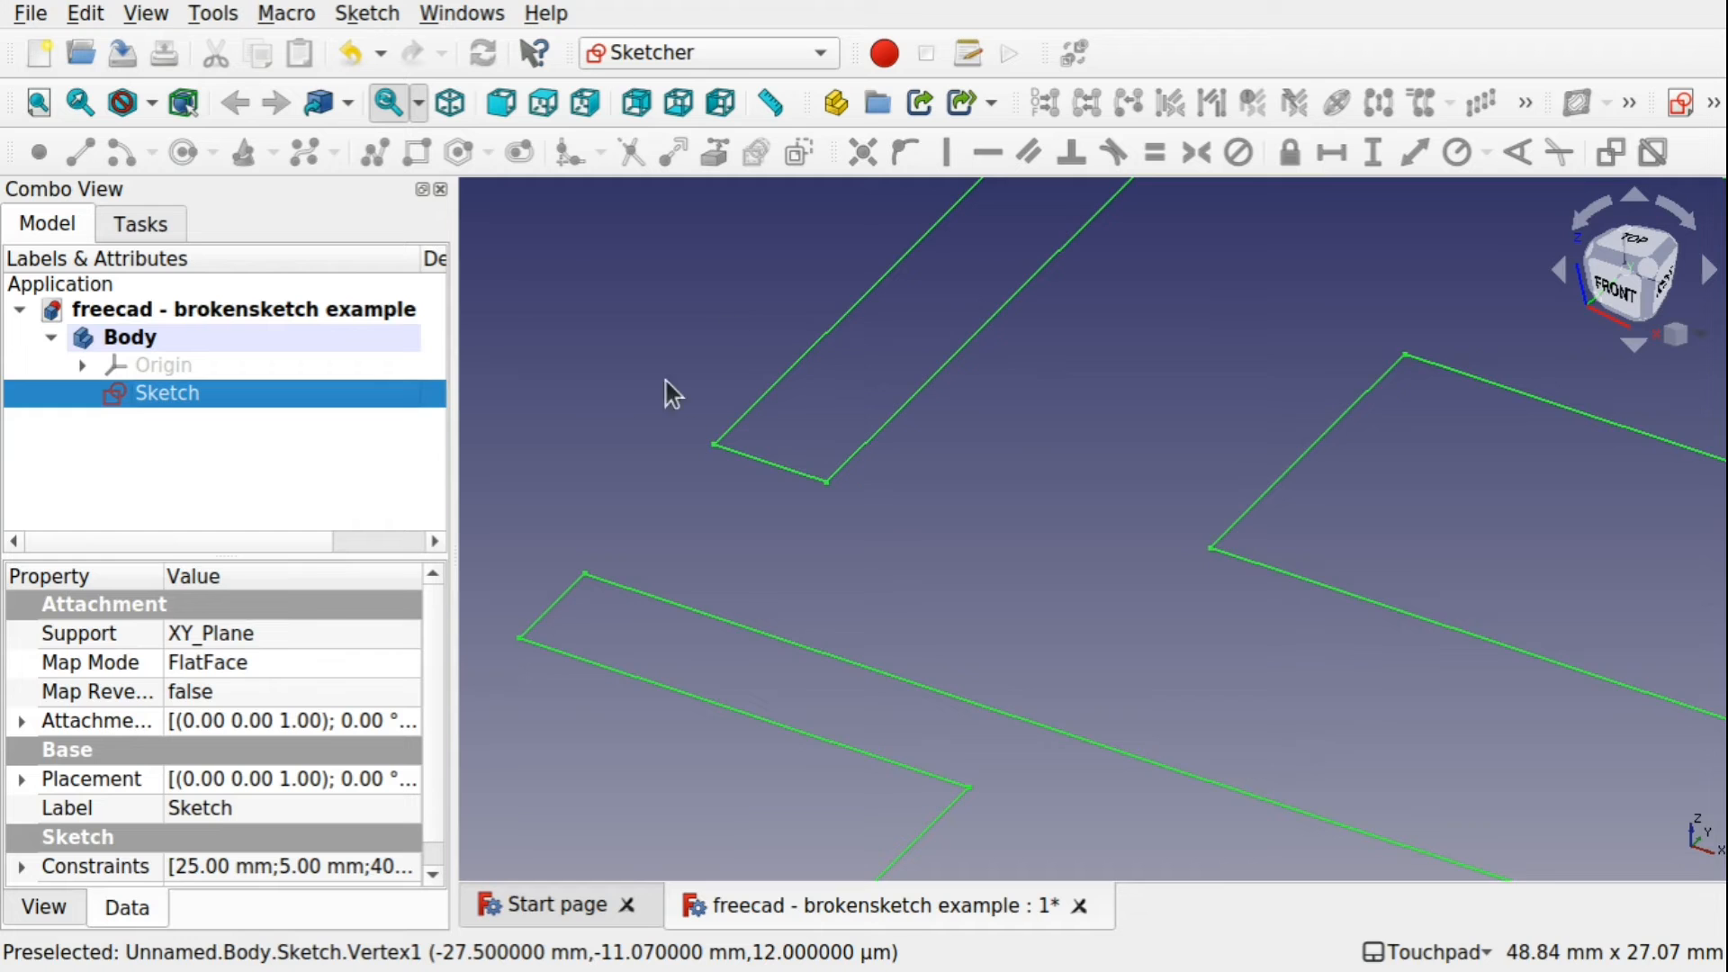
Validate the repaired sketch once more for open vertices, and close the validation.
{"action": "scroll", "coordinate": [601, 391], "scroll_direction": "down", "scroll_amount": 5}
{"action": "left_click", "coordinate": [368, 13]}
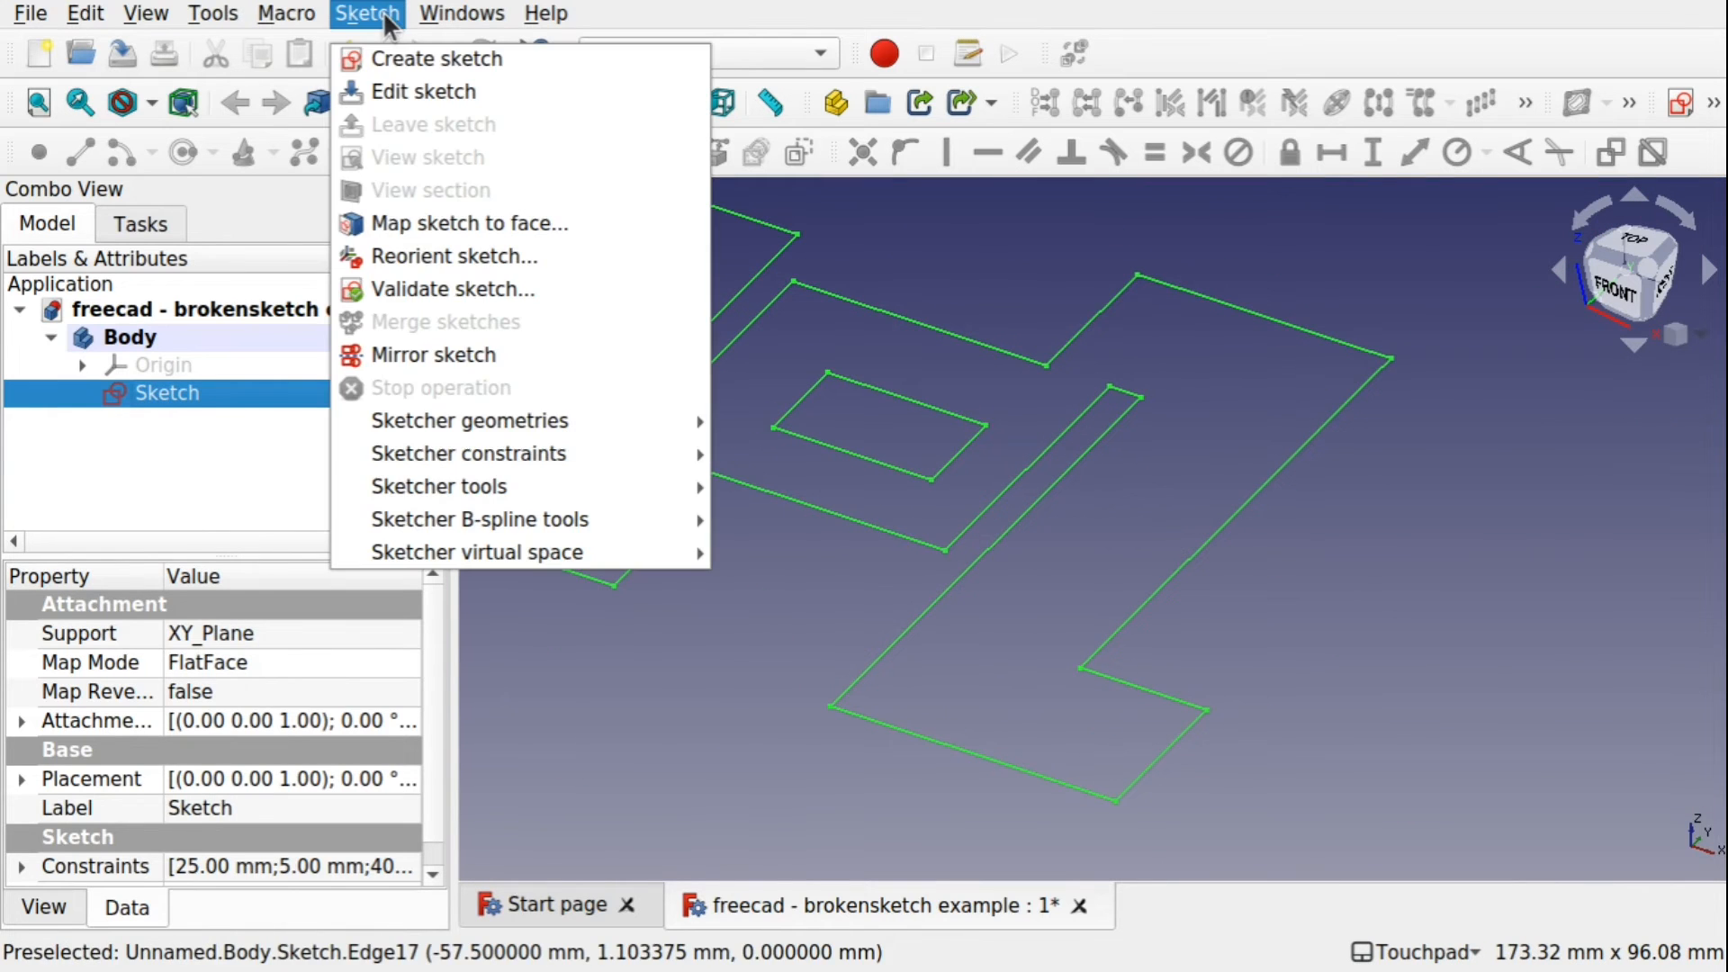
{"action": "left_click", "coordinate": [472, 294]}
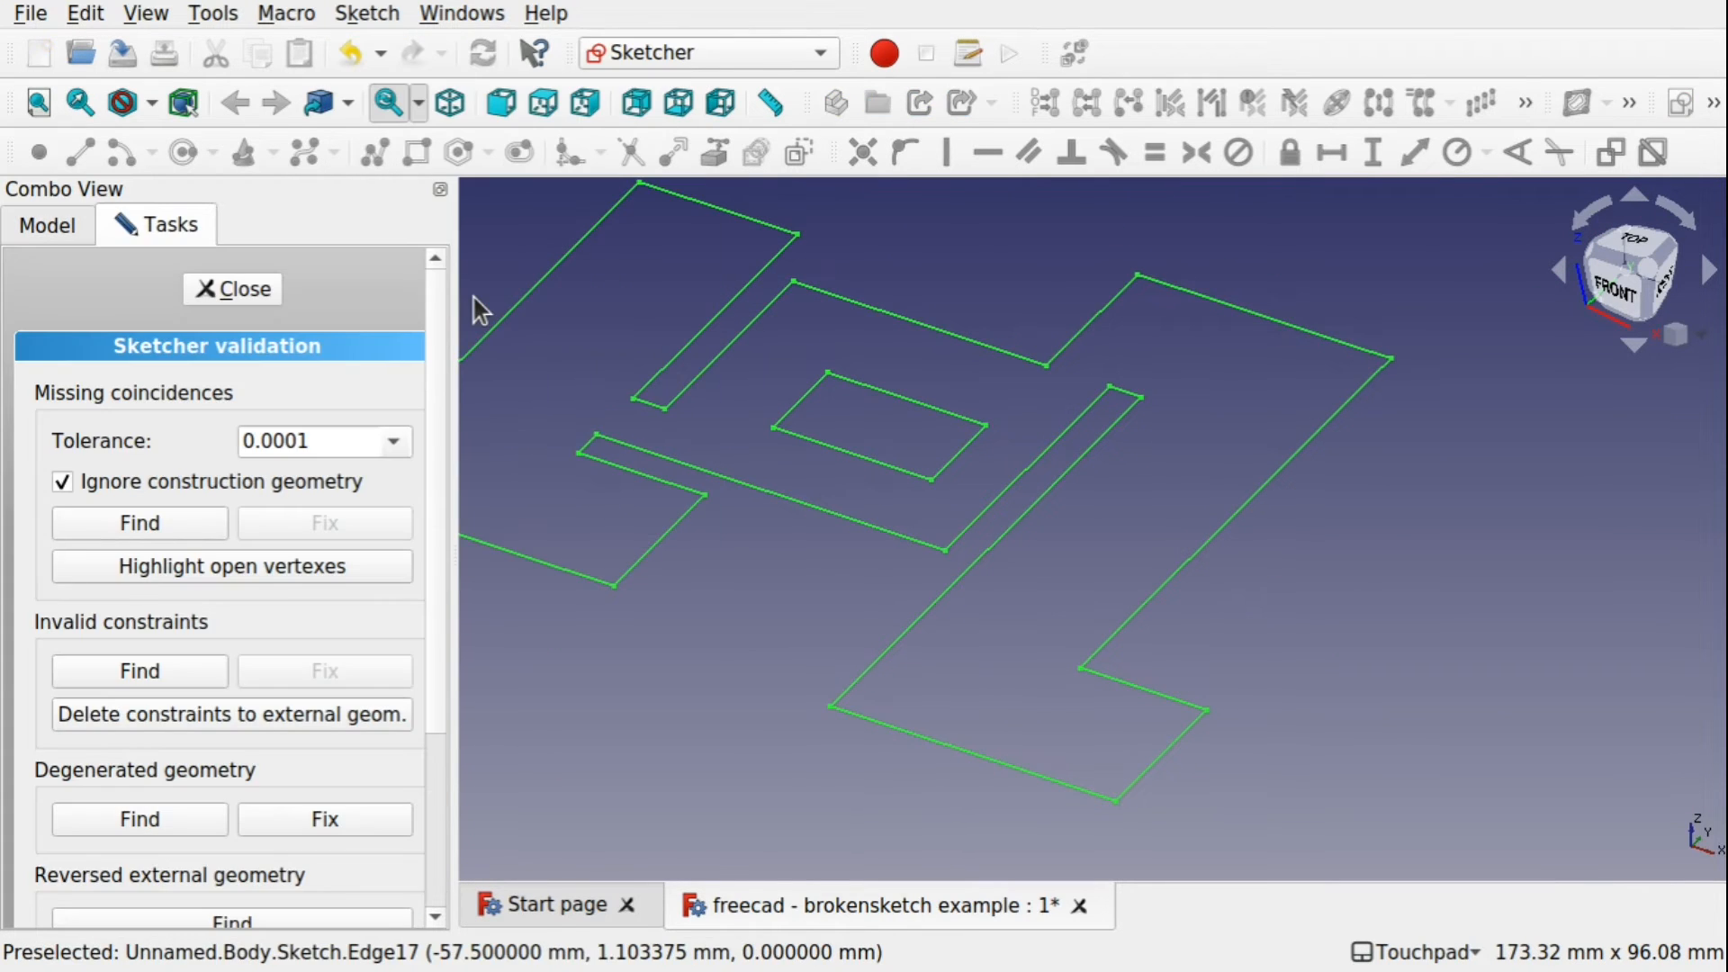
{"action": "left_click", "coordinate": [200, 567]}
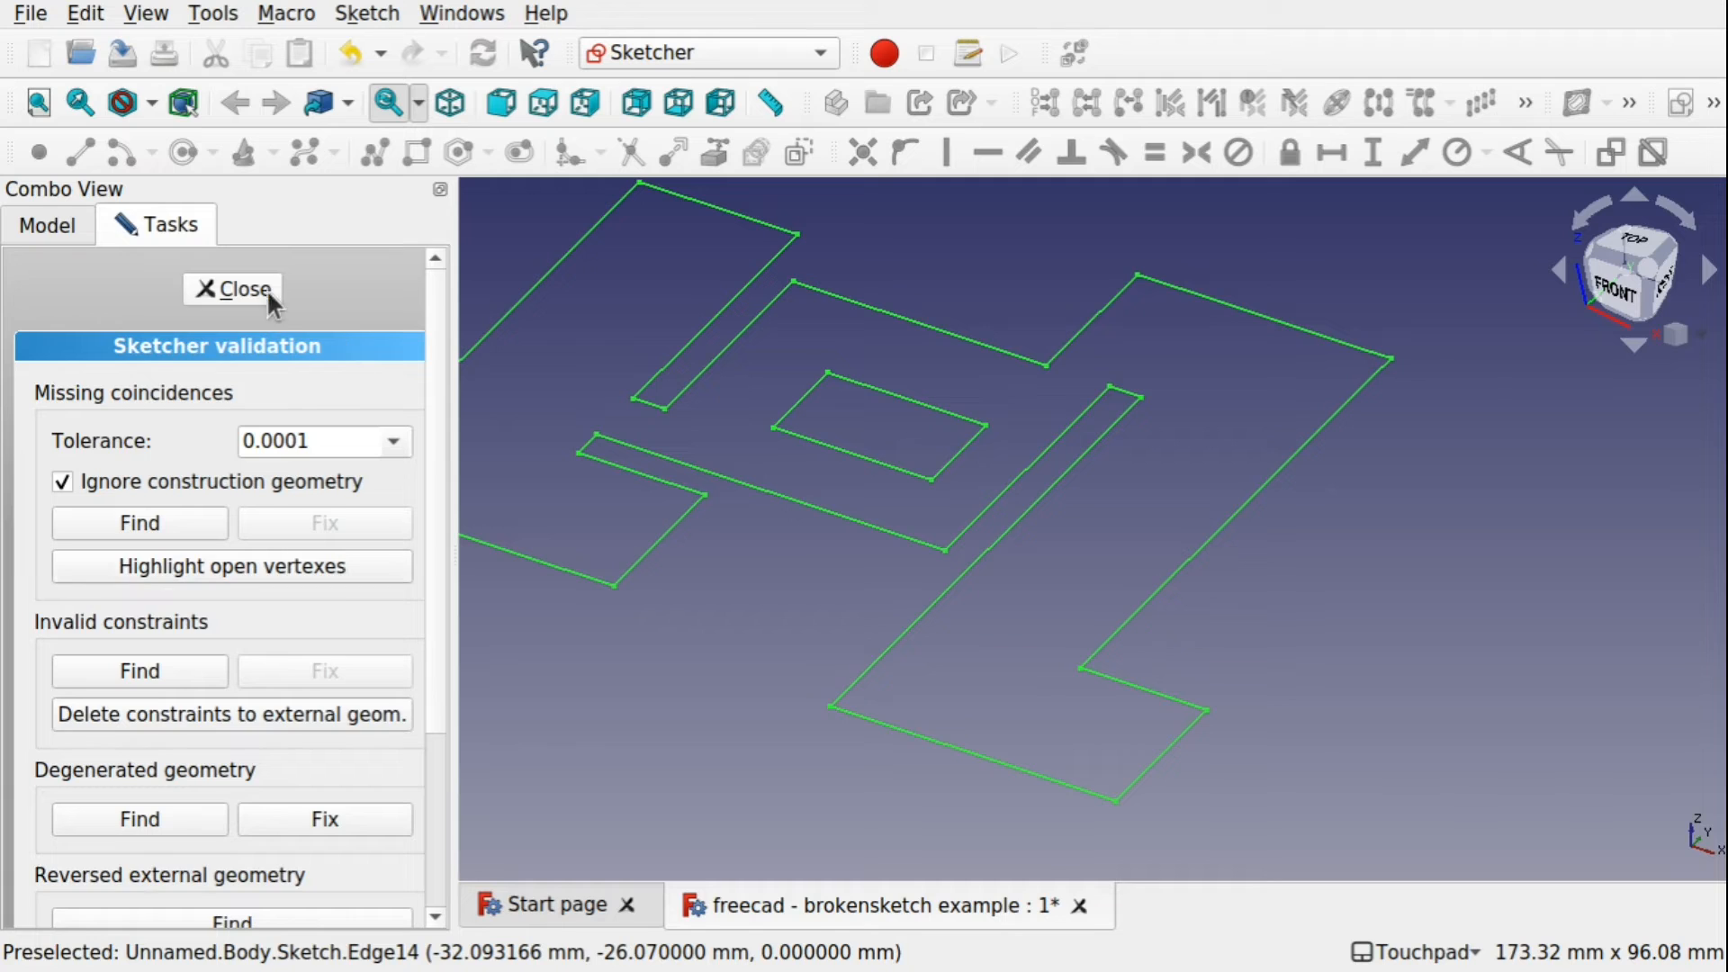
{"action": "left_click", "coordinate": [225, 289]}
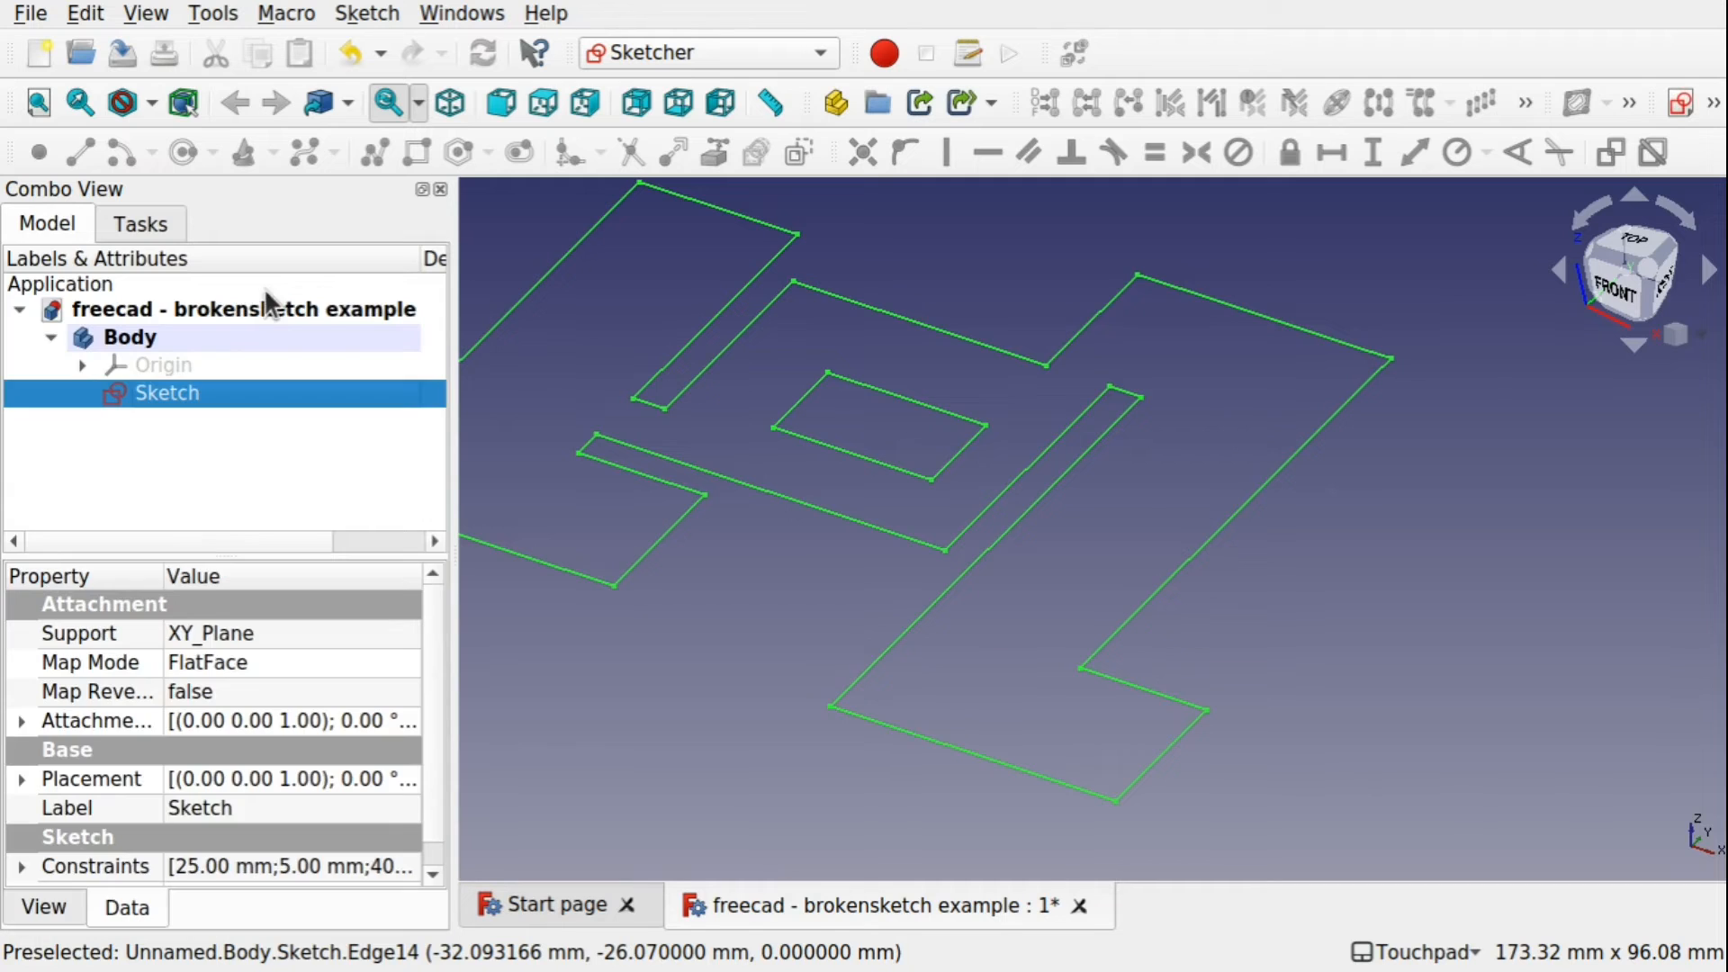
Switch to the Part Design workbench and pad the repaired sketch by 10 mm.
{"action": "left_click", "coordinate": [633, 56]}
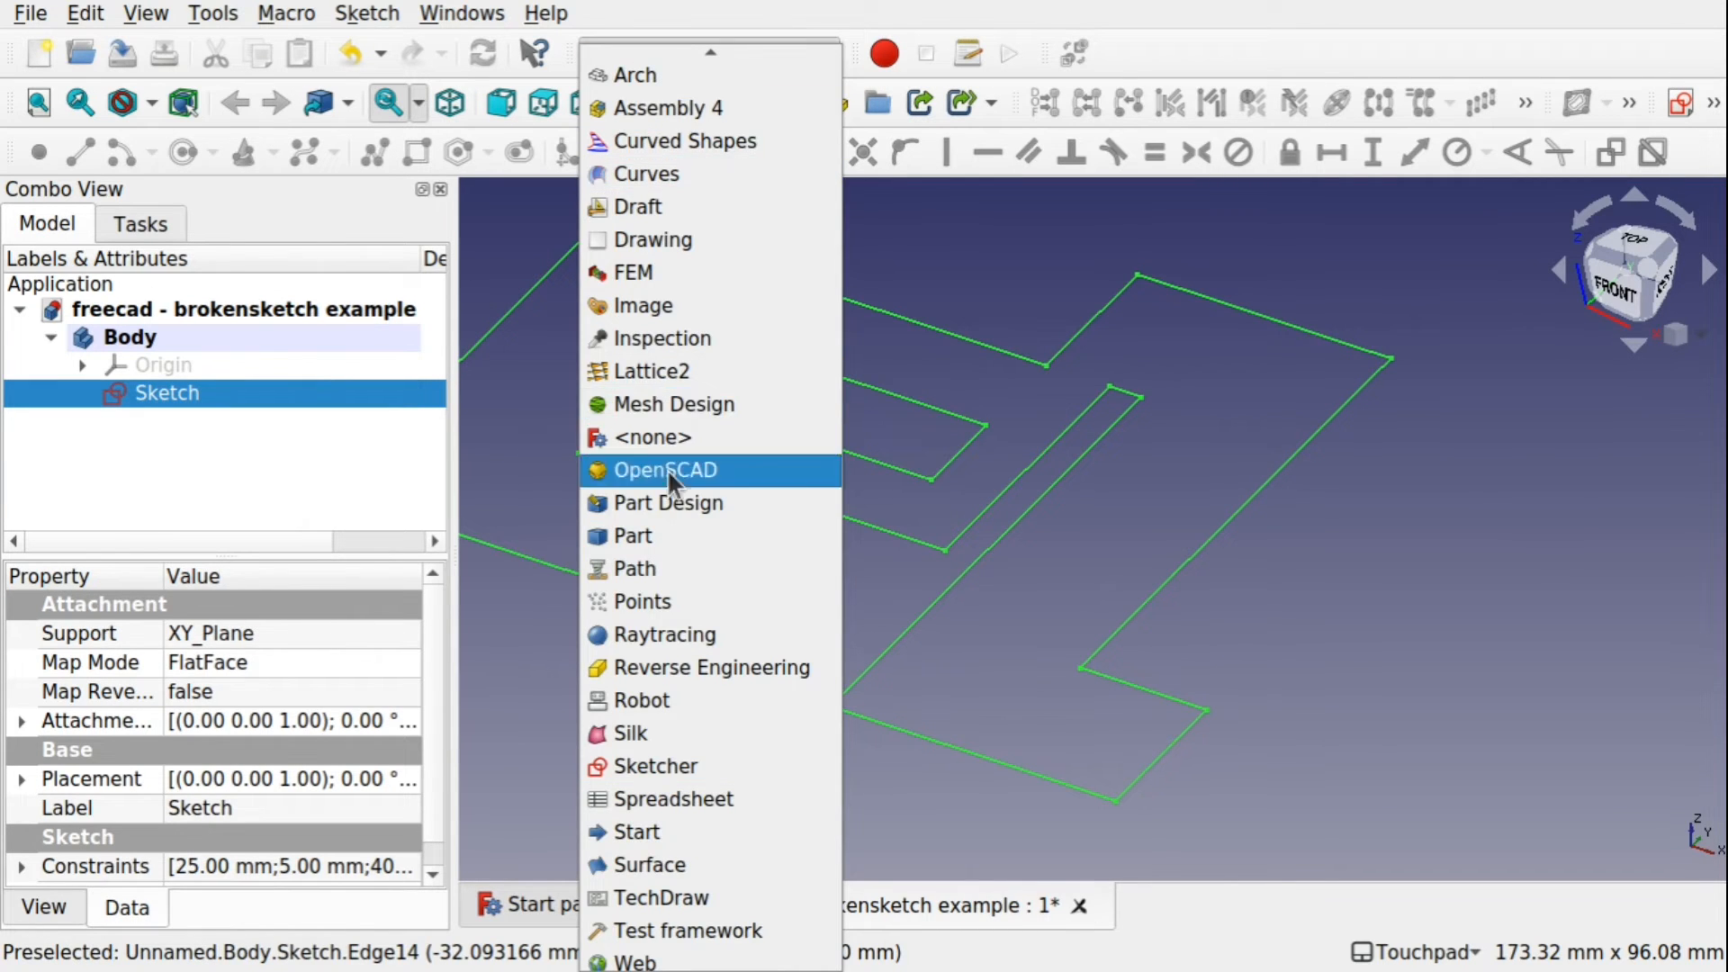
{"action": "left_click", "coordinate": [672, 498]}
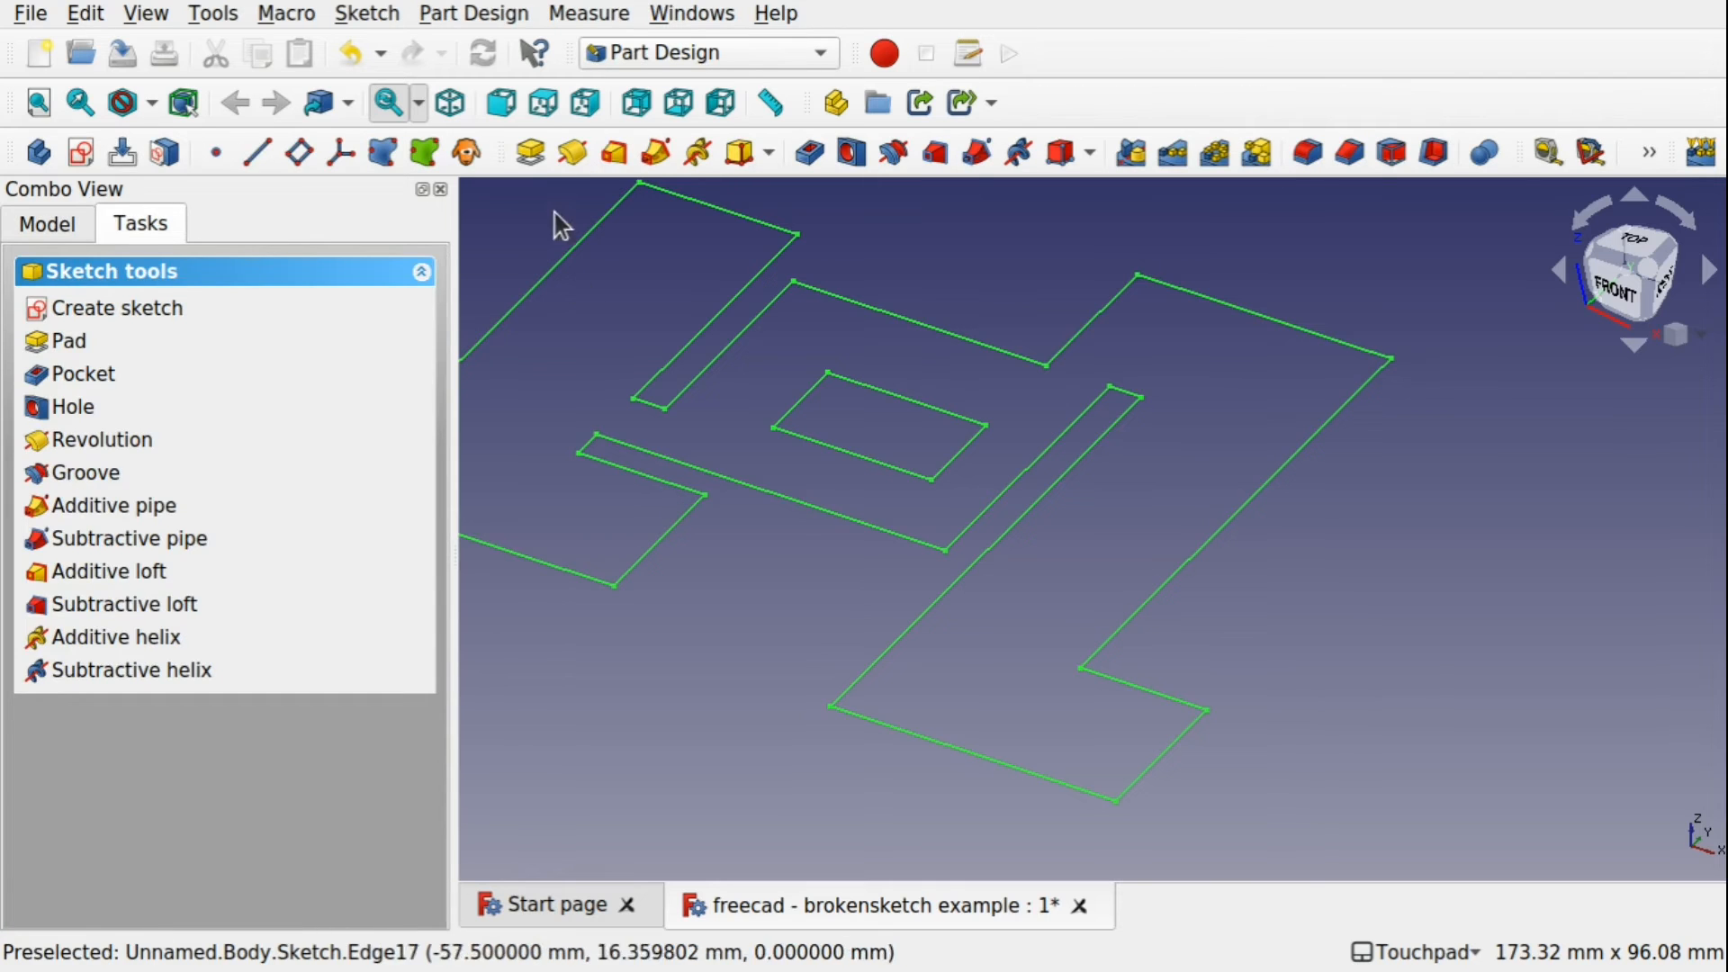
{"action": "left_click", "coordinate": [530, 153]}
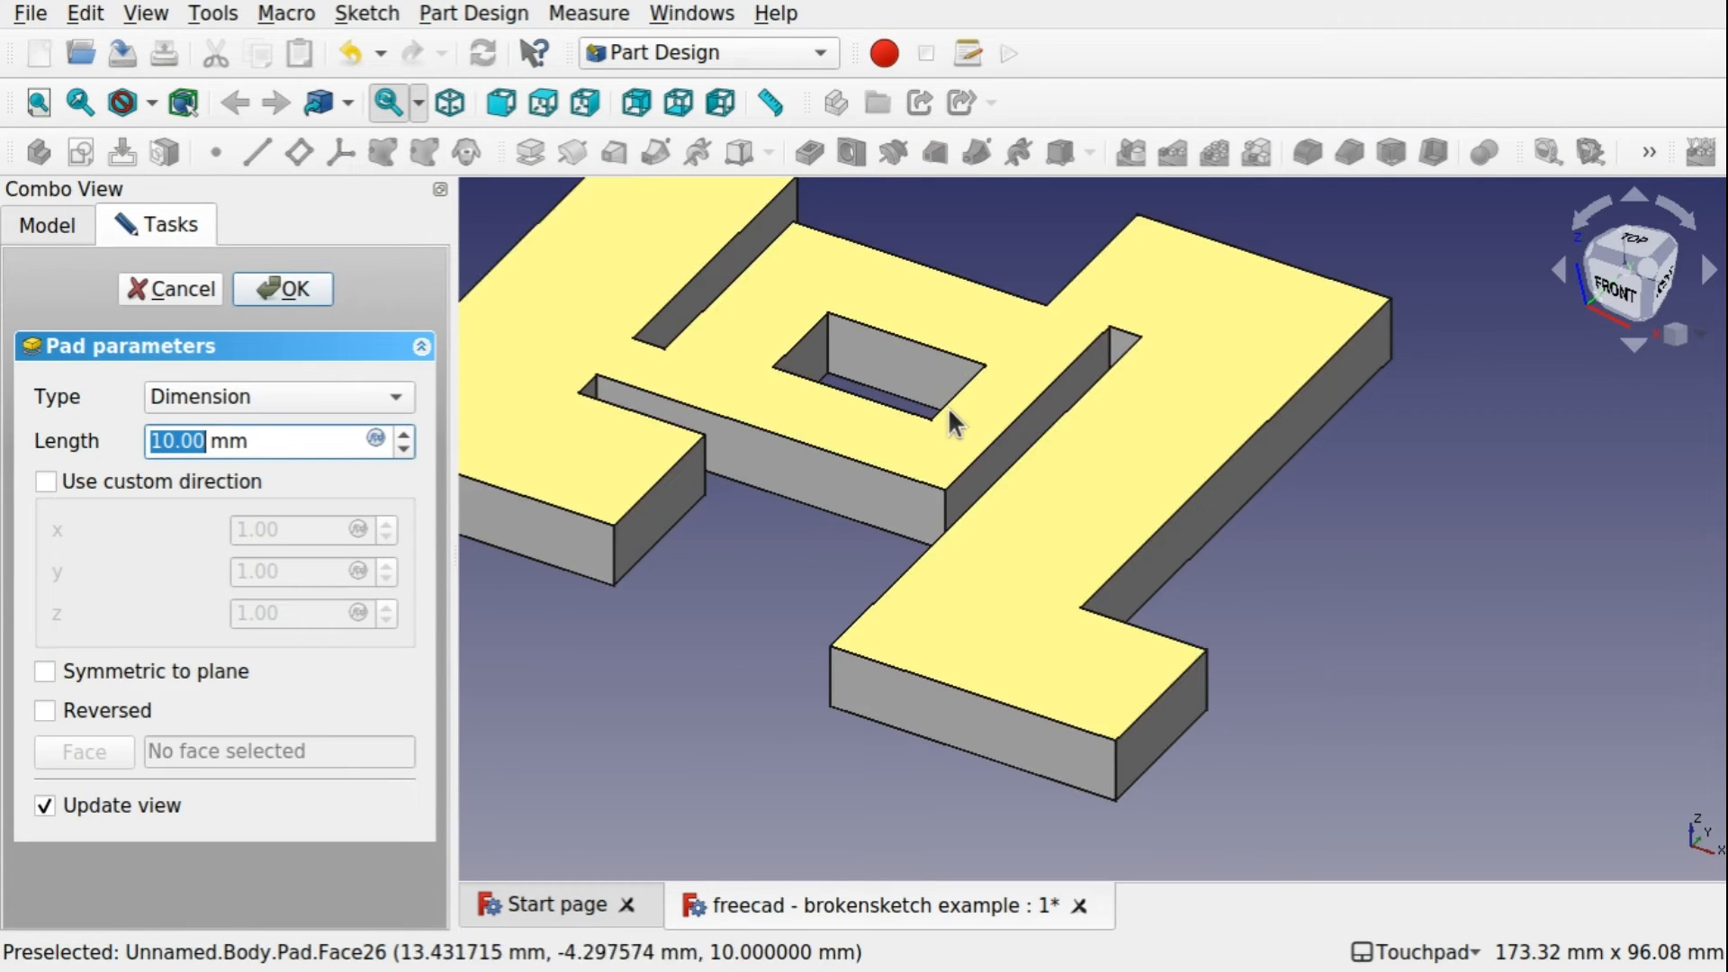
{"action": "scroll", "coordinate": [948, 407], "scroll_direction": "down", "scroll_amount": 4}
{"action": "scroll", "coordinate": [948, 407], "scroll_direction": "up", "scroll_amount": 3}
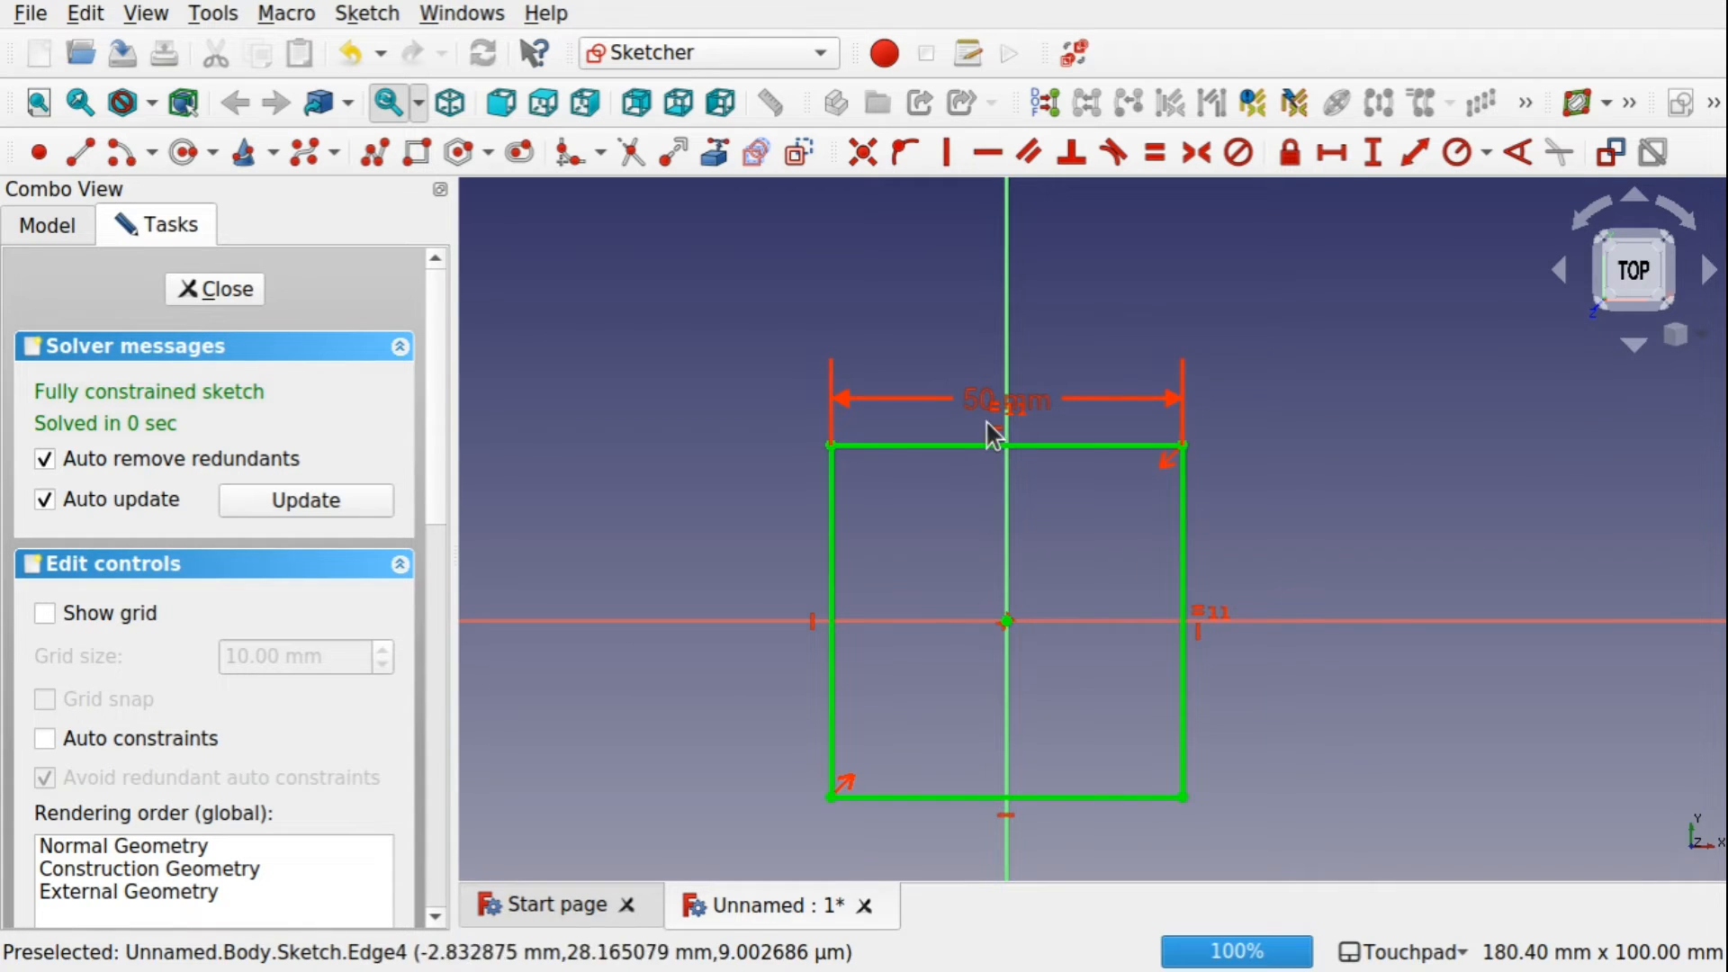
Delete the square's equality constraint and add a vertical distance constraint to its right edge.
{"action": "left_click", "coordinate": [1226, 607]}
{"action": "key", "text": "Delete"}
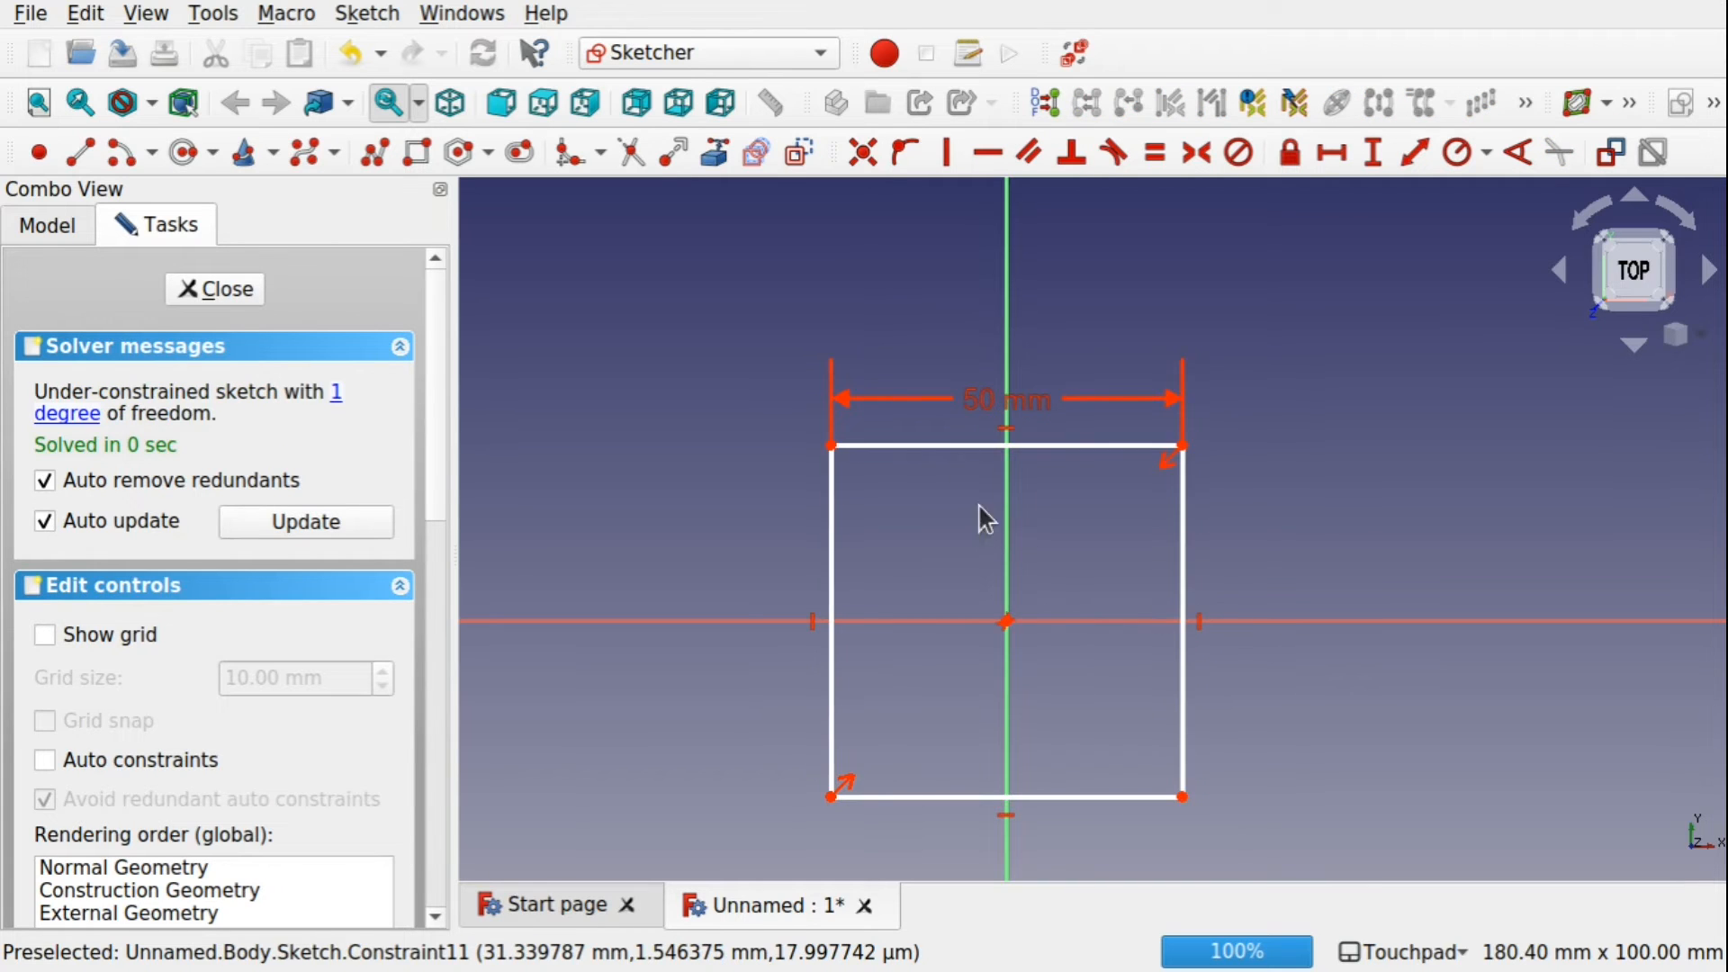
{"action": "left_click", "coordinate": [1183, 540]}
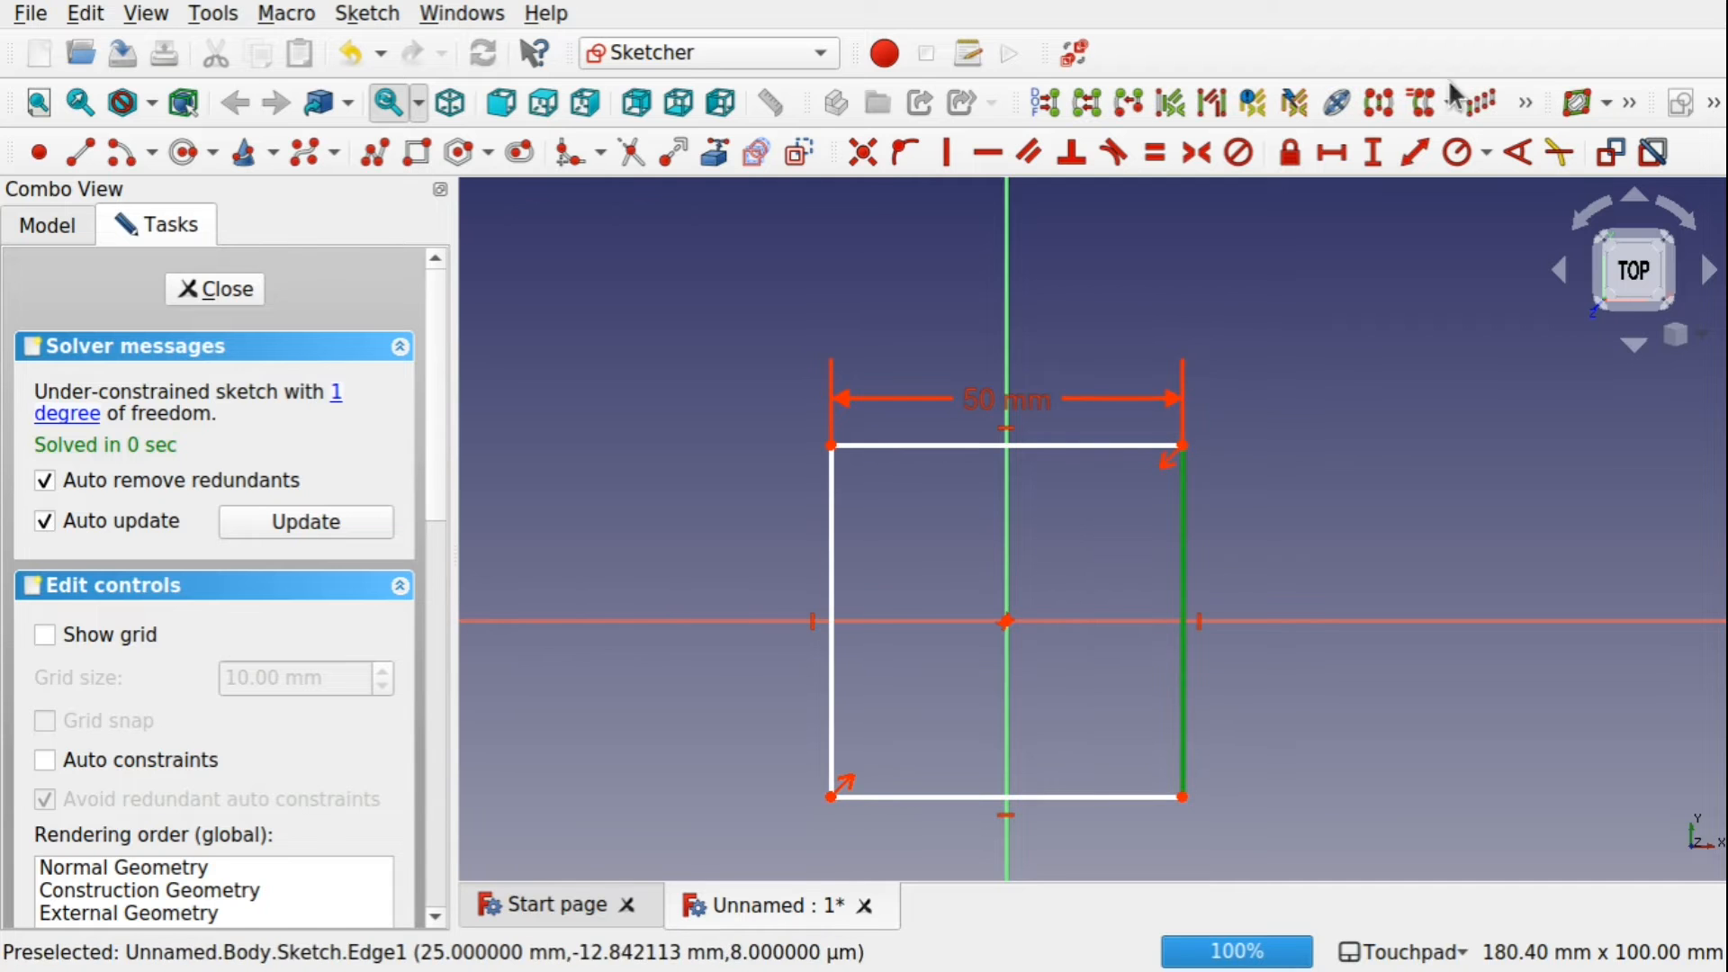
{"action": "left_click", "coordinate": [1371, 151]}
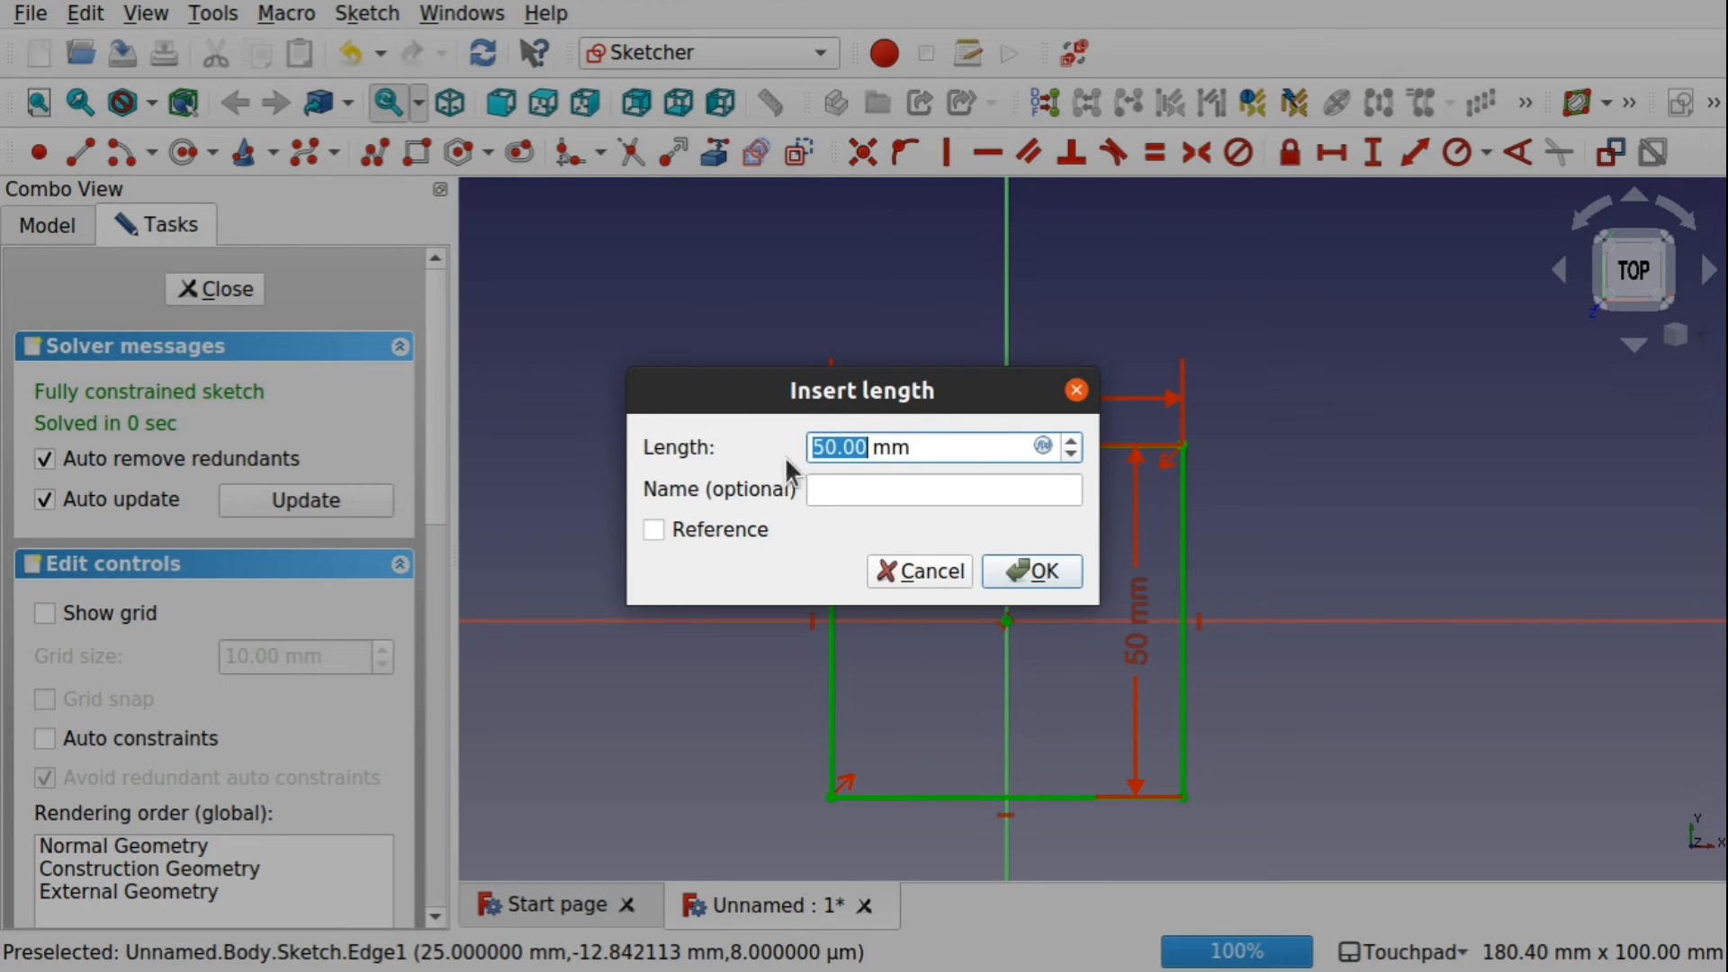
Set the vertical distance by the formula 50.00 mm / 2 and place its dimension outside the rectangle's right edge.
{"action": "left_click", "coordinate": [1043, 447]}
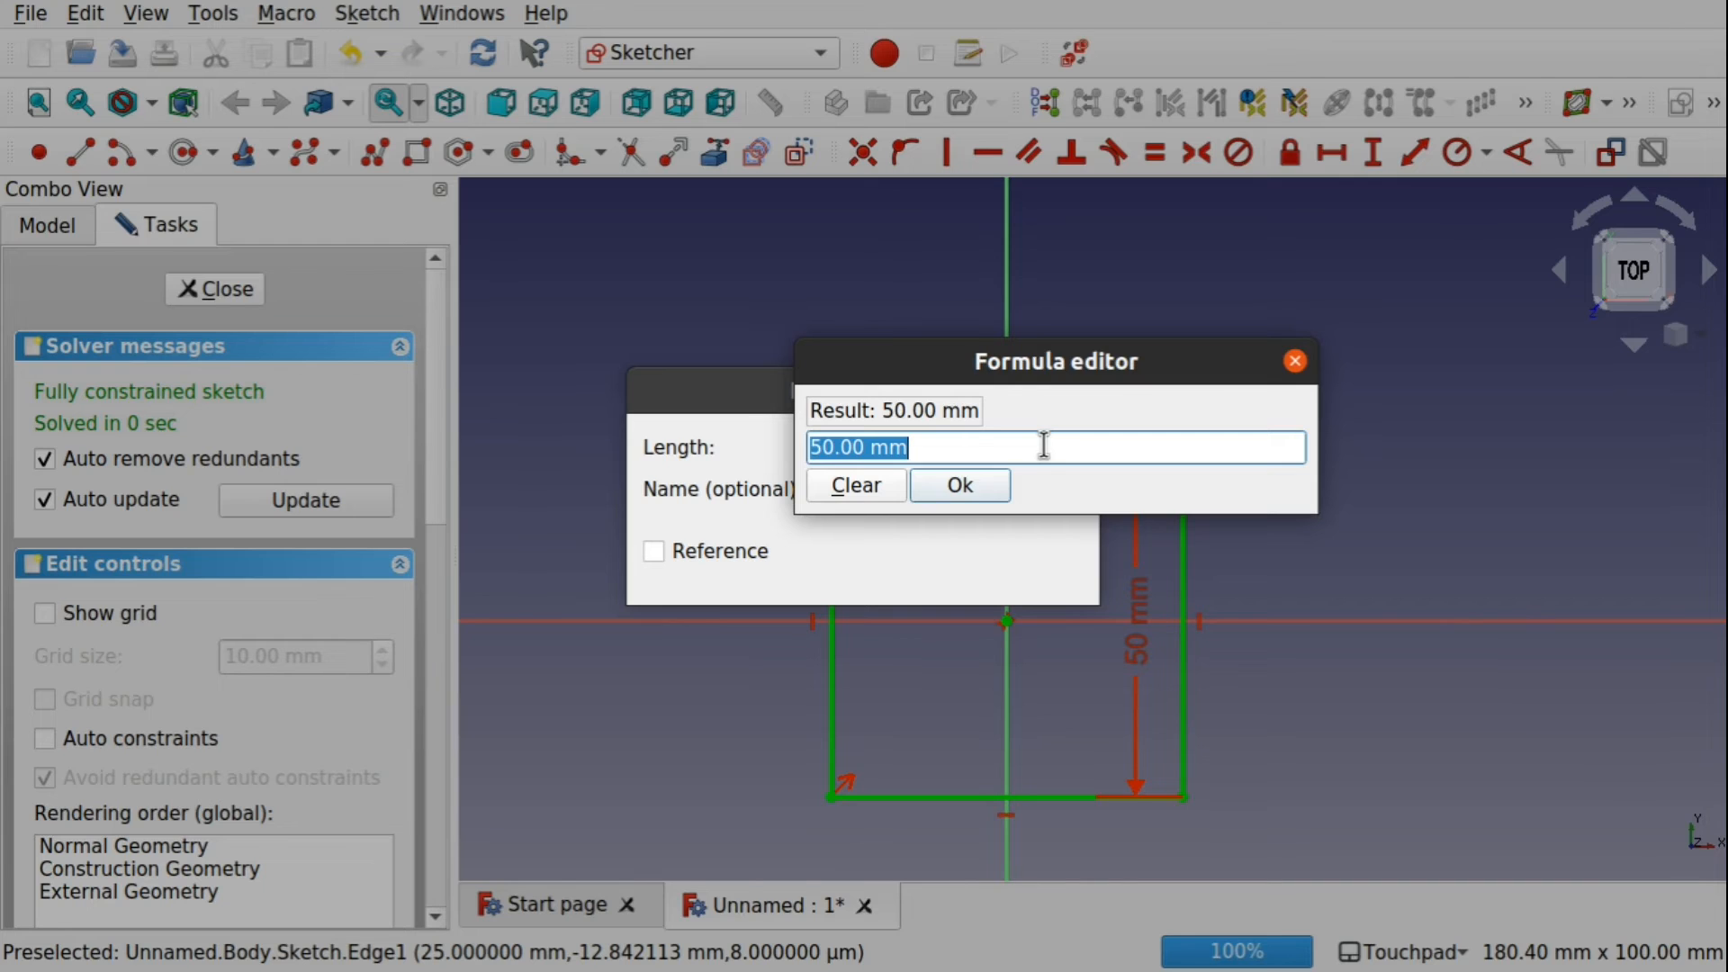
{"action": "left_click", "coordinate": [1043, 446]}
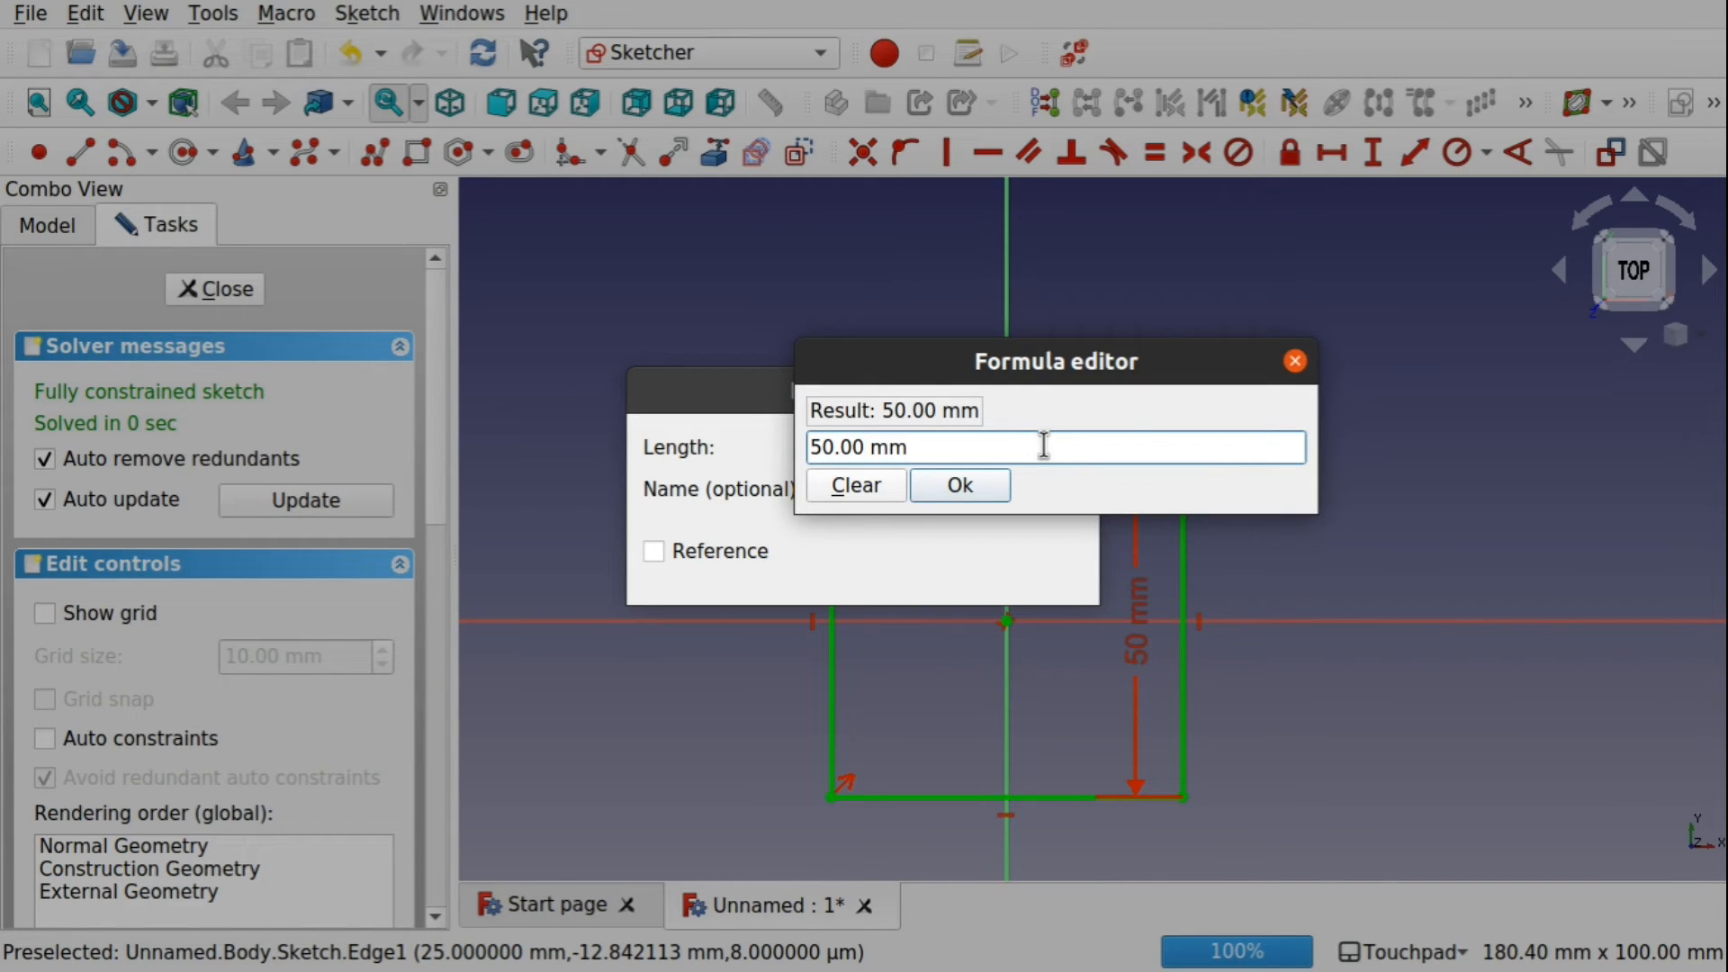
{"action": "type", "text": "/ 2"}
{"action": "left_click", "coordinate": [981, 484]}
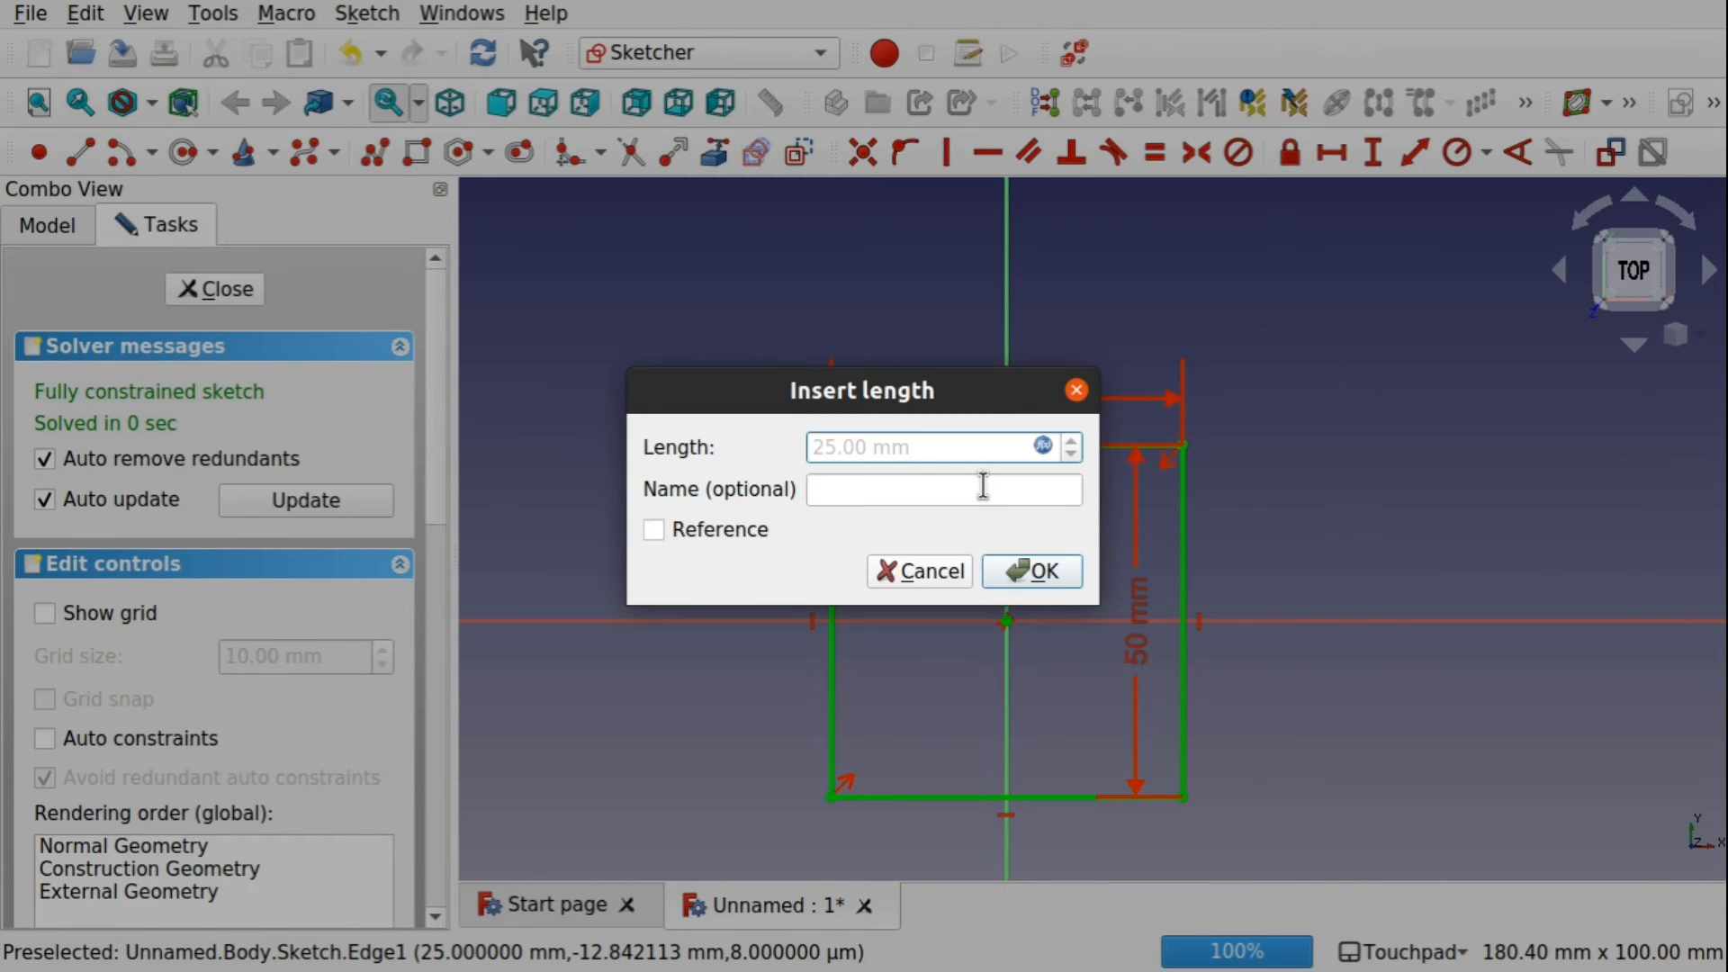
{"action": "left_click", "coordinate": [1047, 564]}
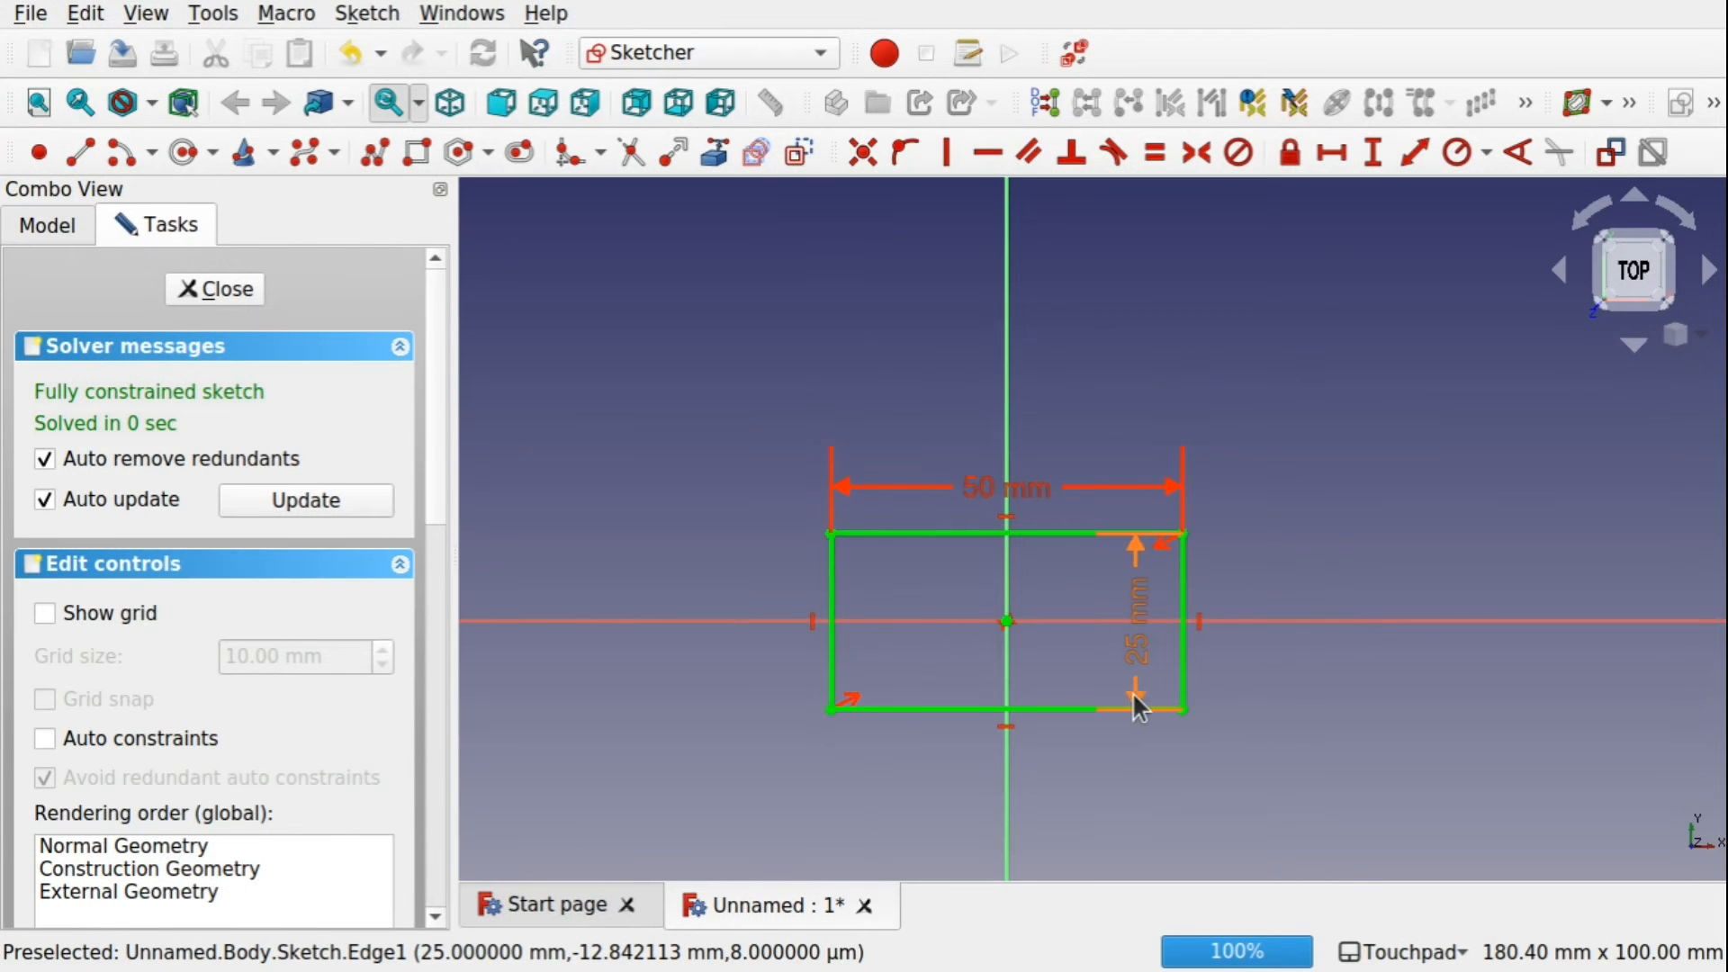
{"action": "left_click_drag", "start_coordinate": [1149, 655], "coordinate": [1325, 646]}
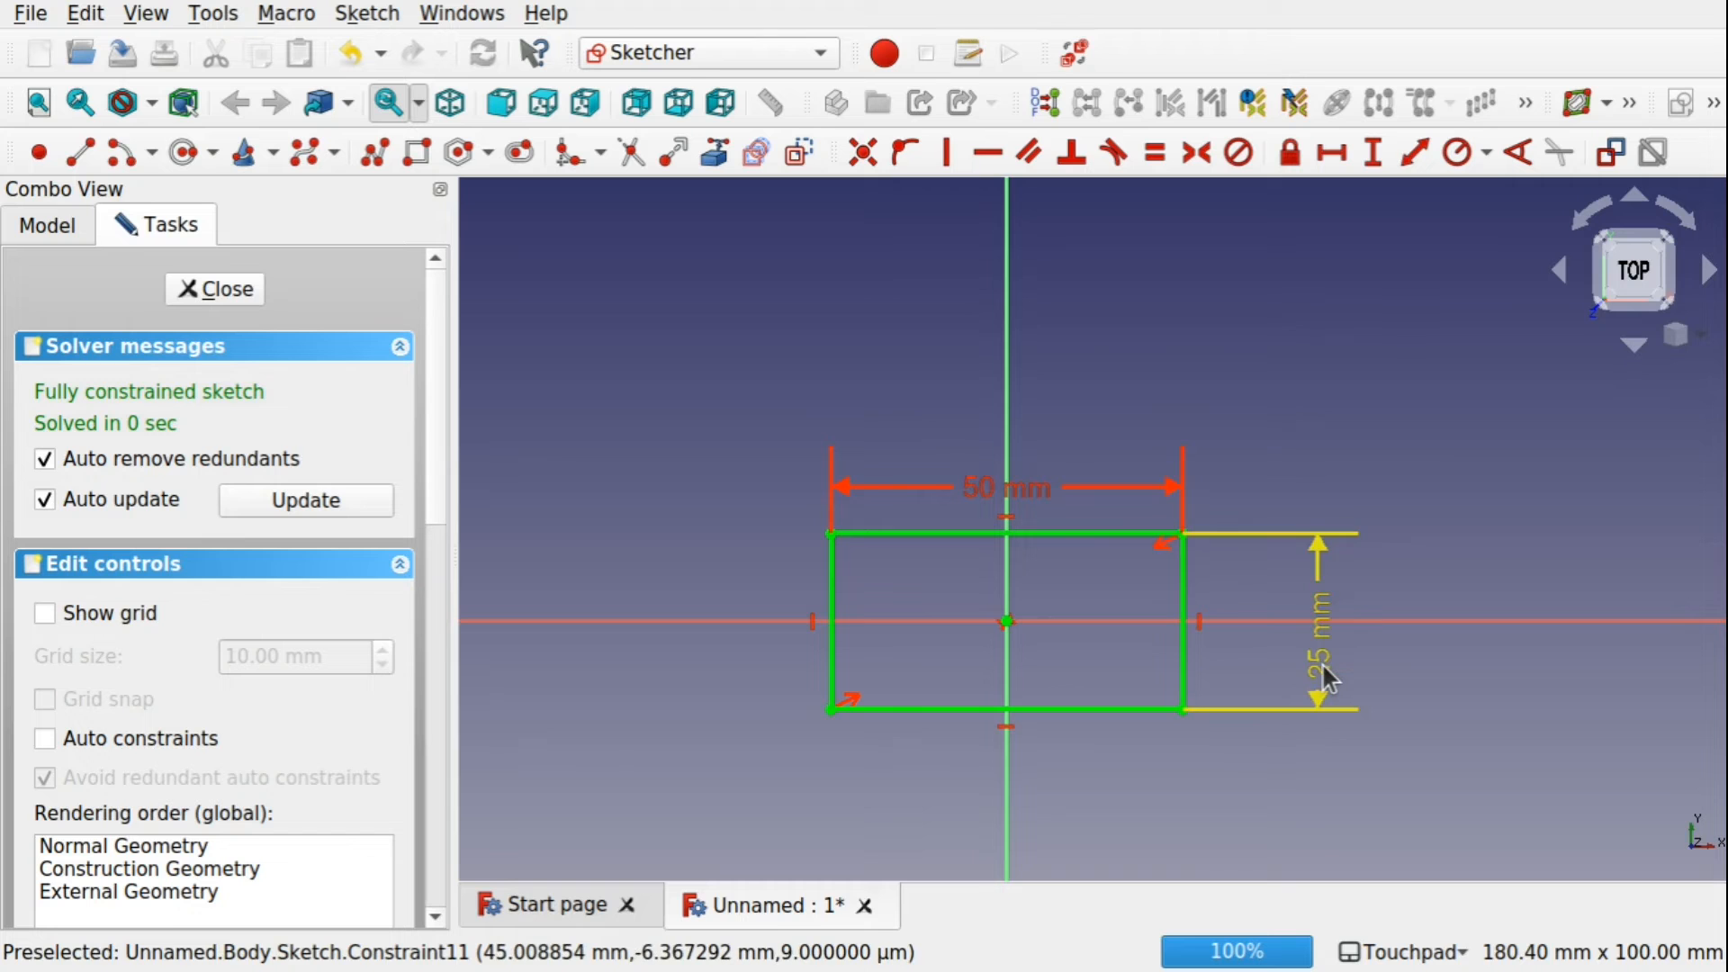
{"action": "double_click", "coordinate": [1328, 680]}
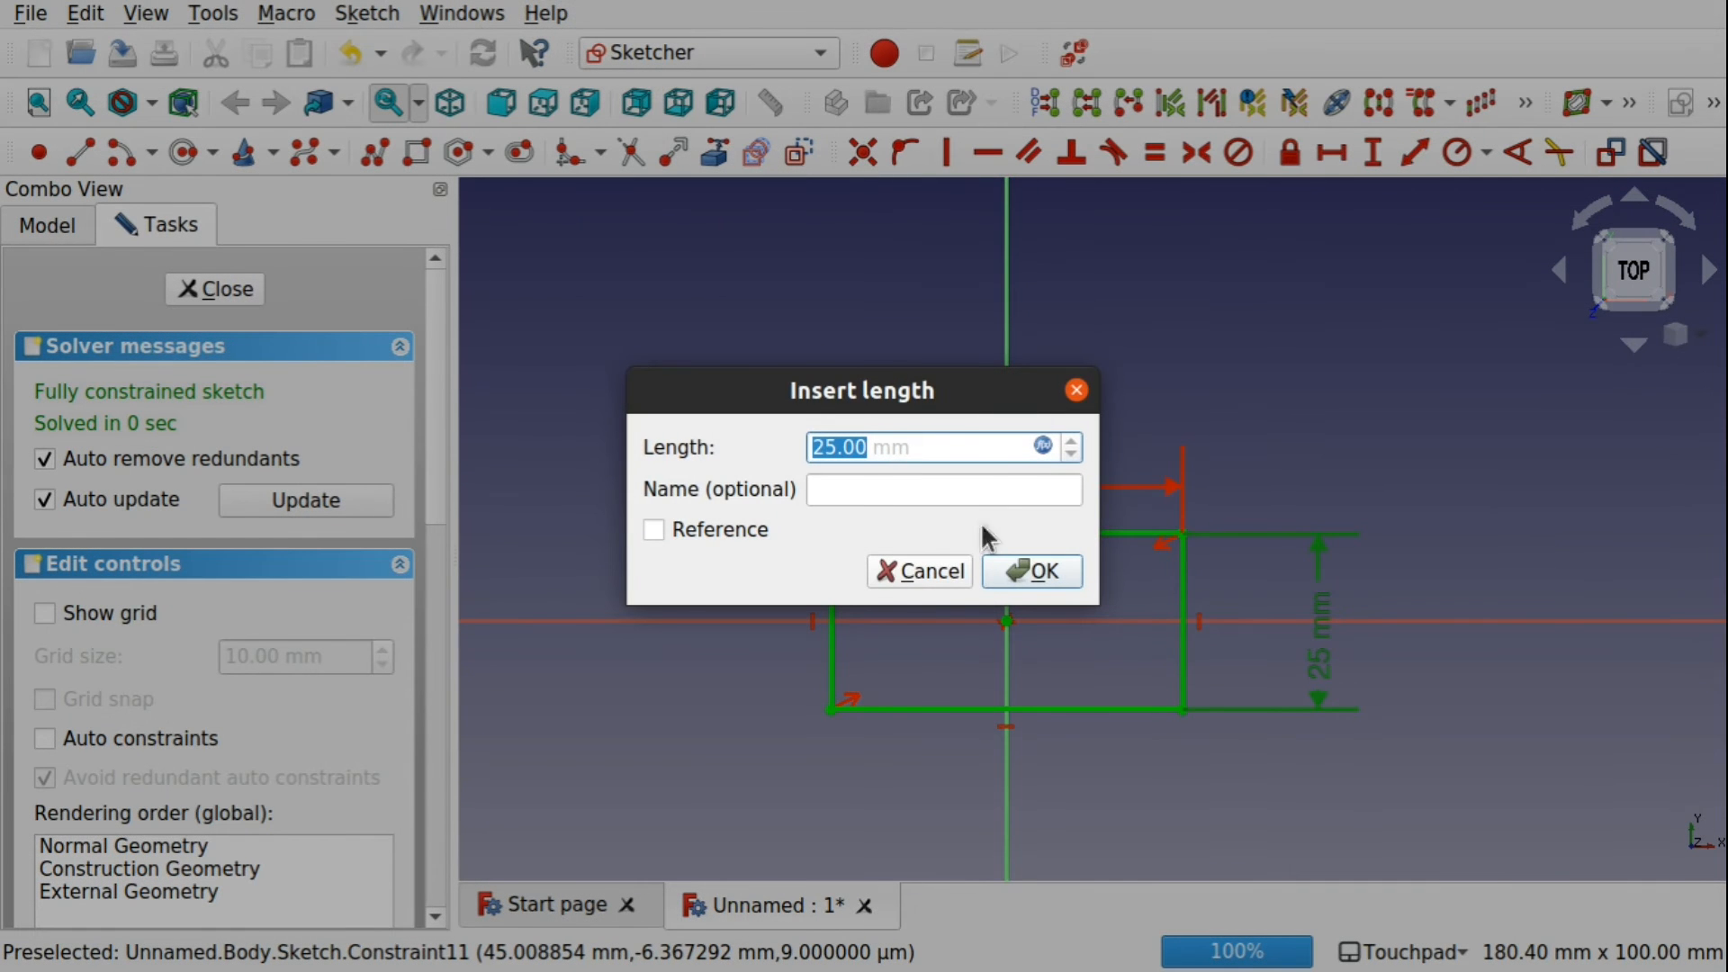
{"action": "left_click", "coordinate": [936, 571]}
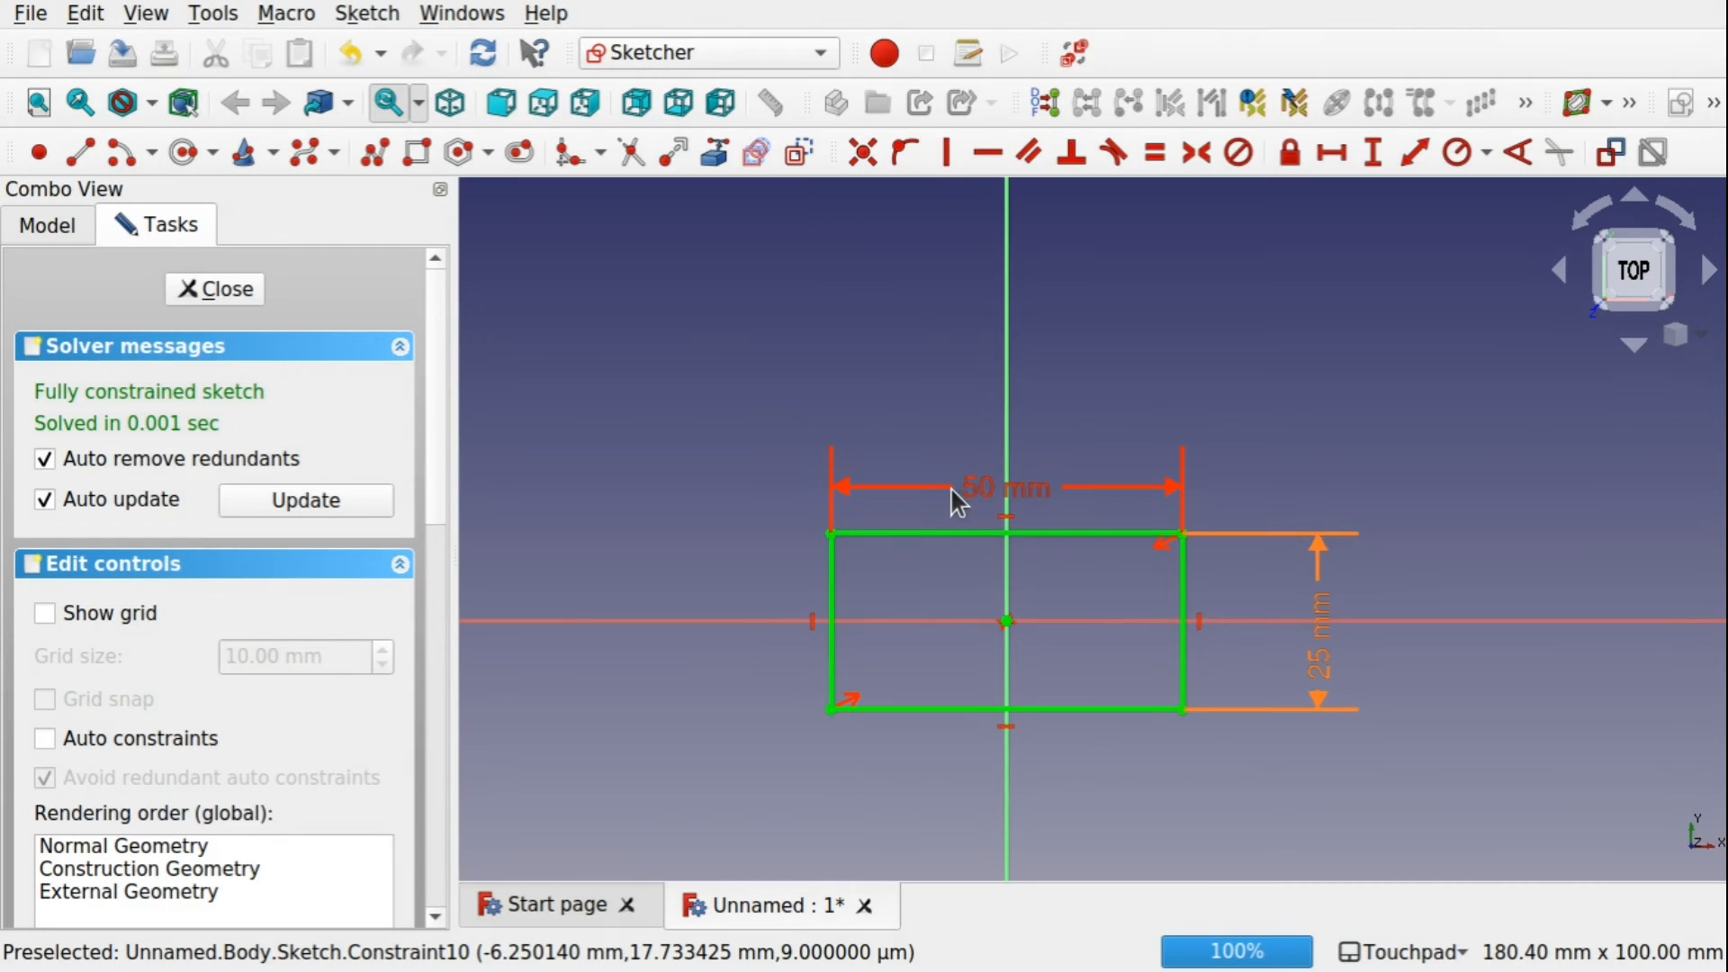
Name the horizontal 50 mm constraint on the rectangle's top edge TopLength.
{"action": "double_click", "coordinate": [1003, 498]}
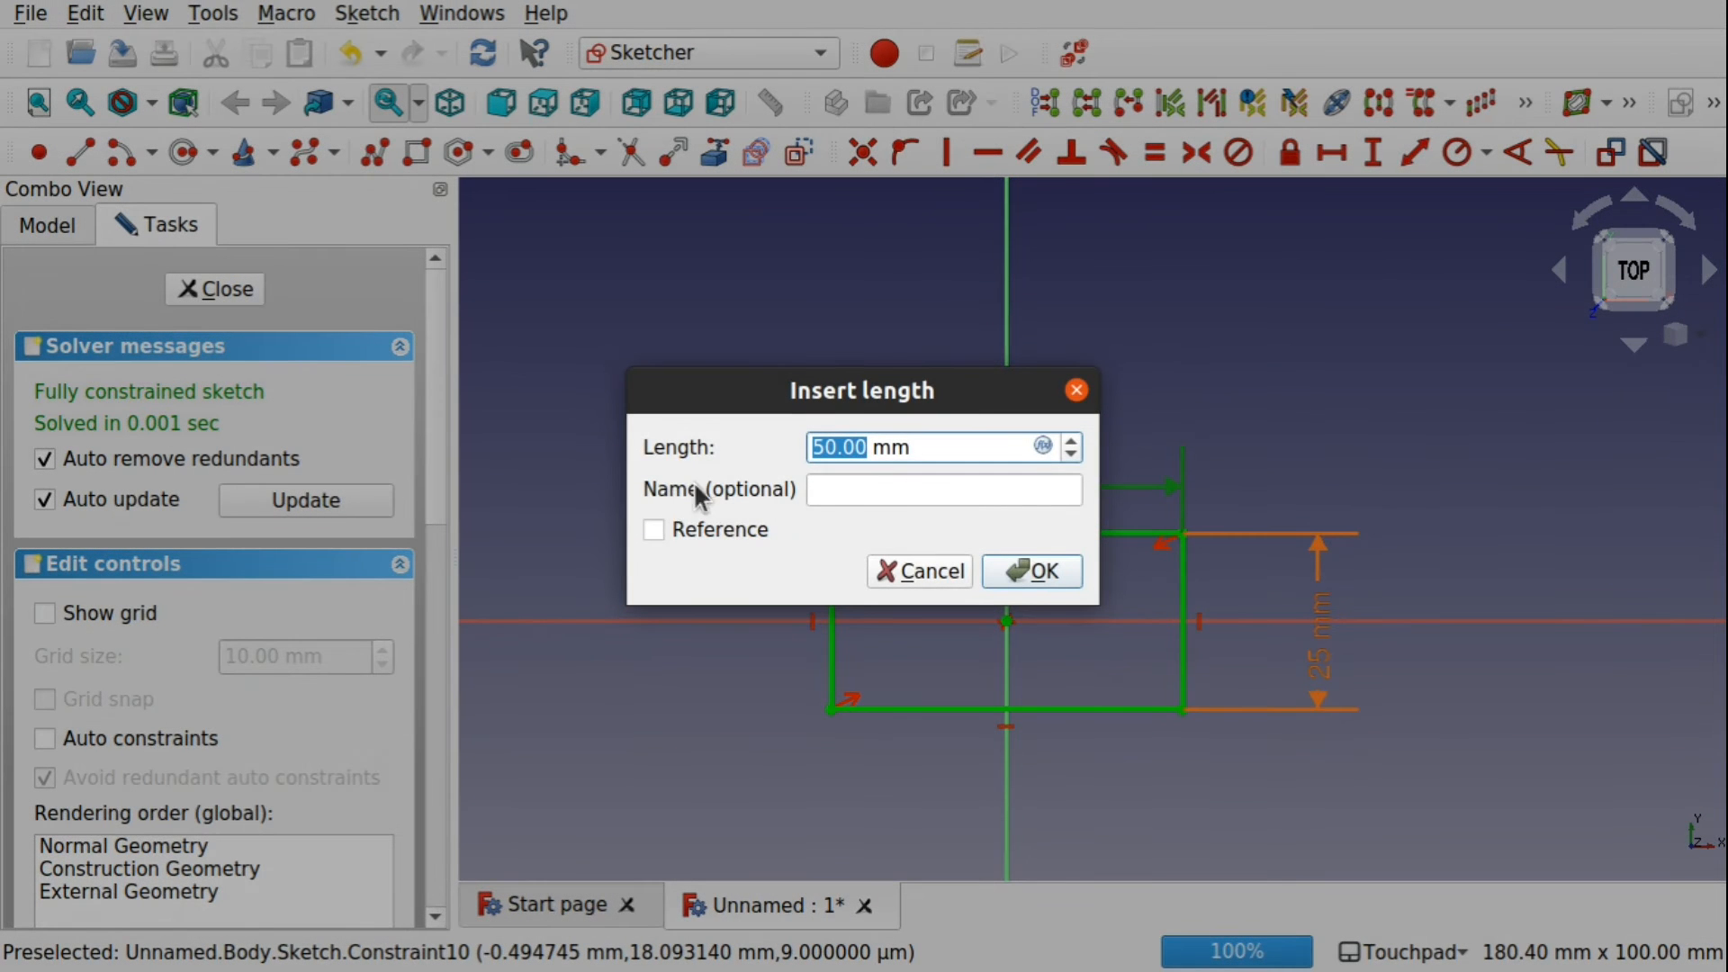
{"action": "left_click", "coordinate": [874, 490]}
{"action": "type", "text": "T"}
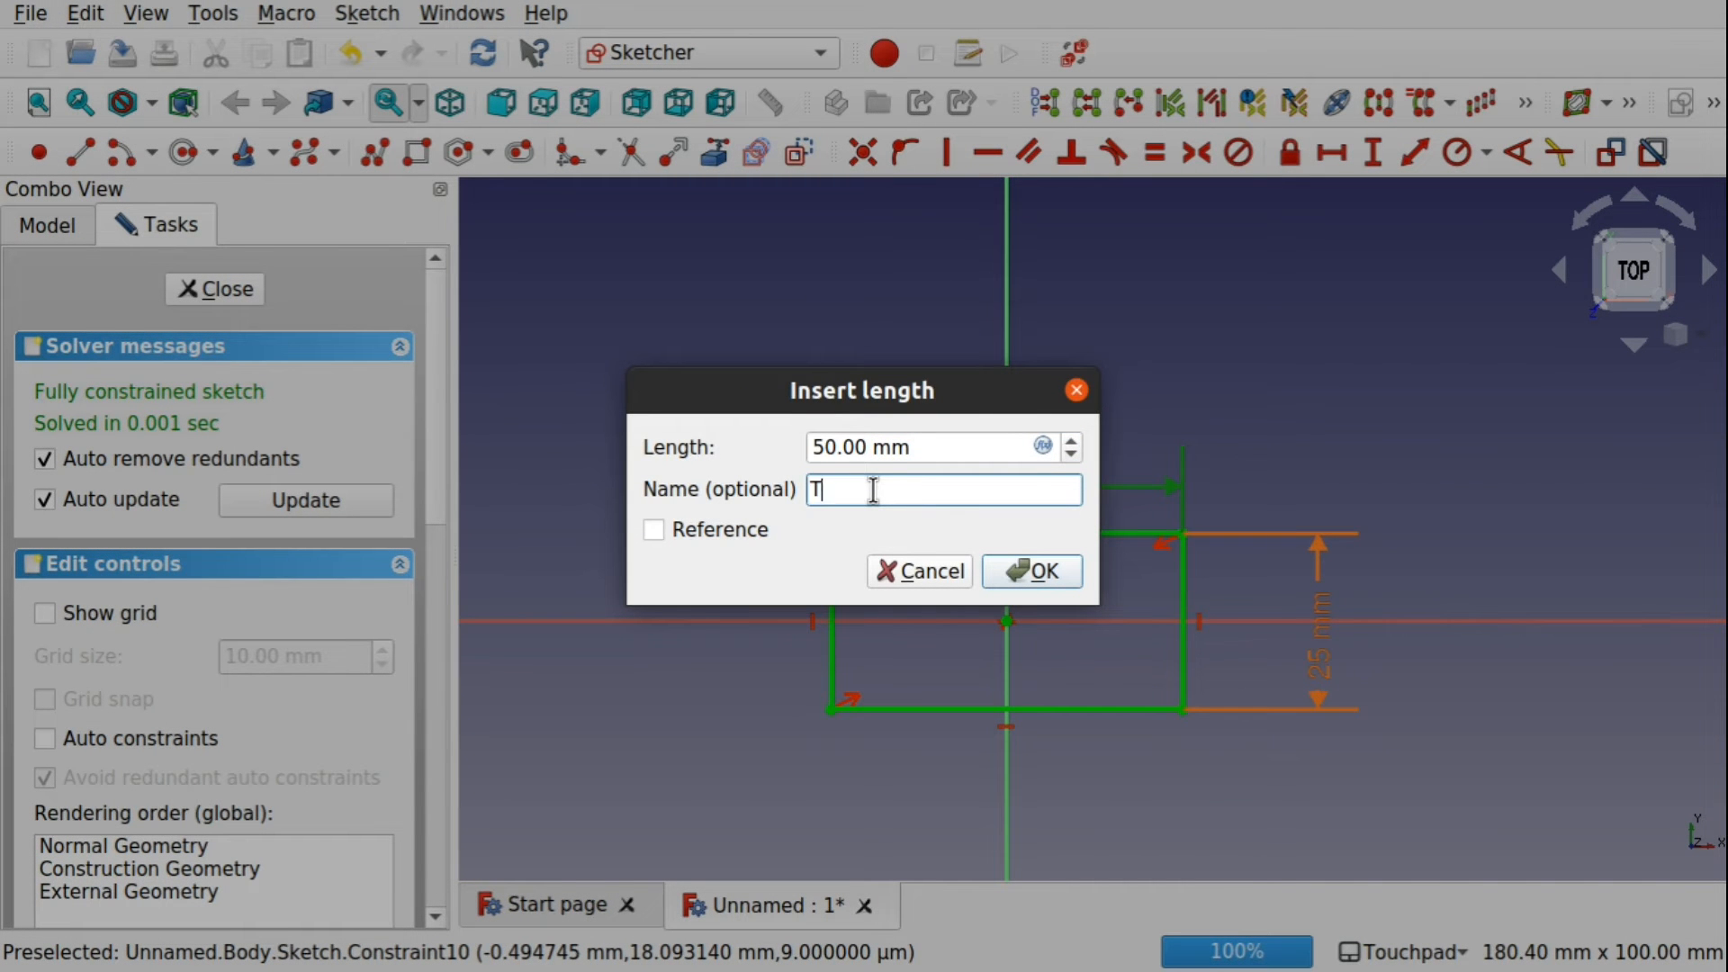
{"action": "type", "text": "opLeftgth"}
{"action": "left_click", "coordinate": [1032, 573]}
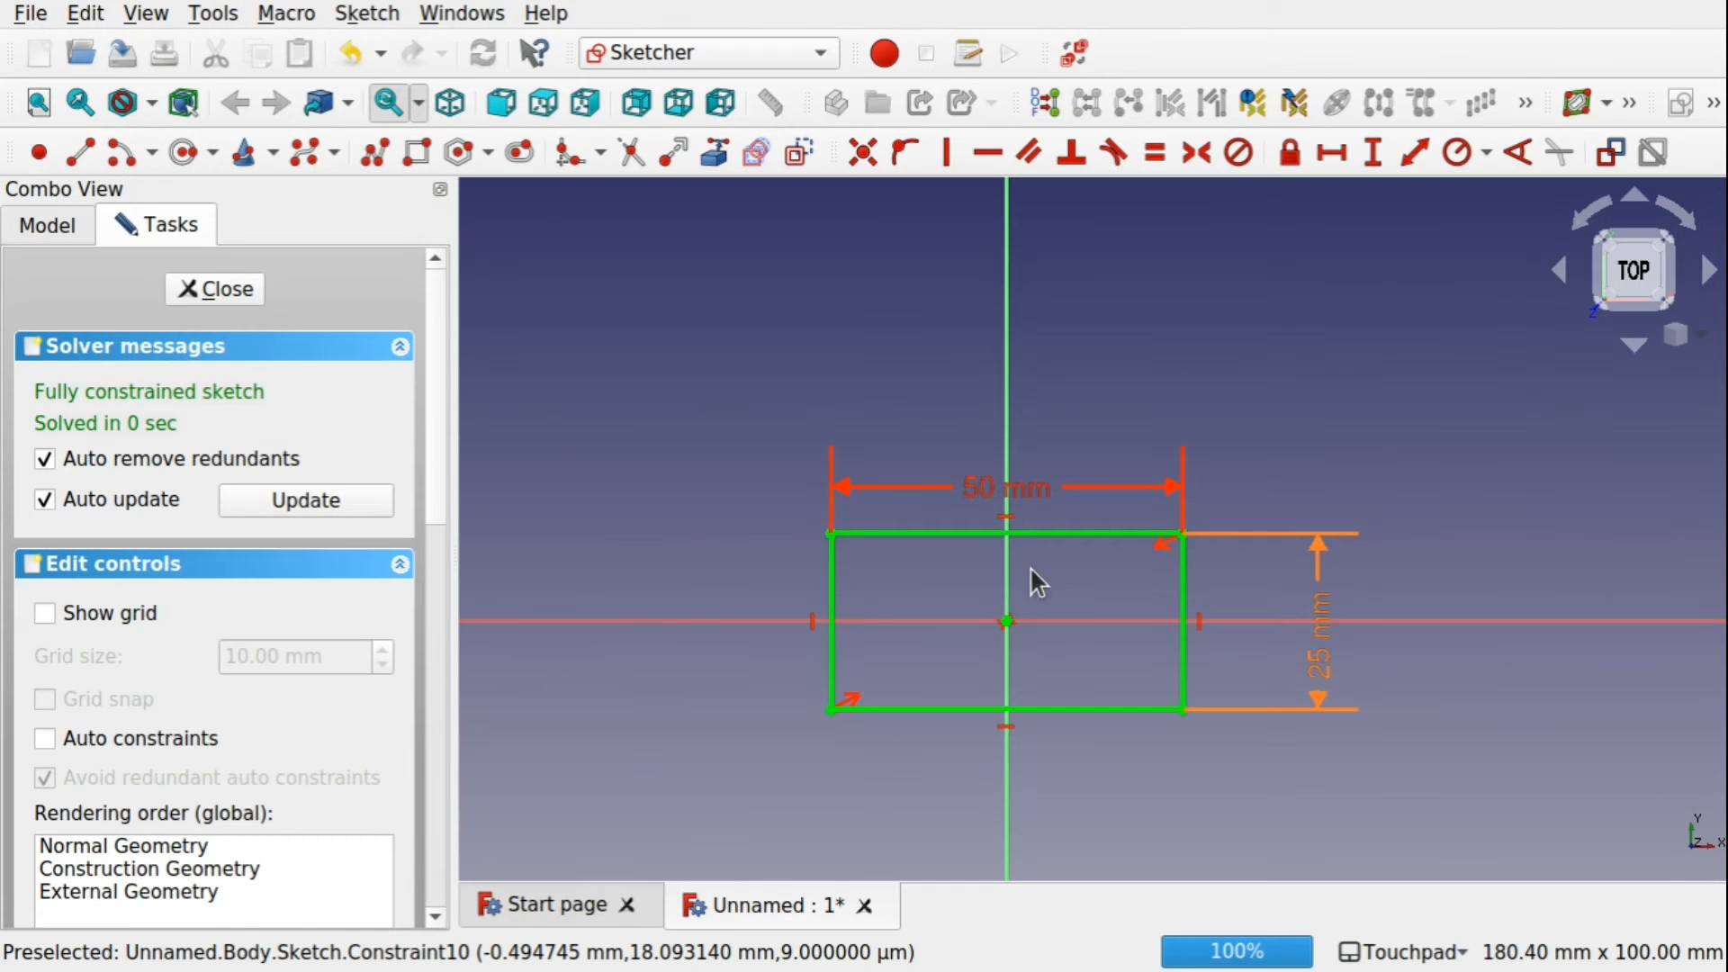
Filter the sketch's constraint list to show only Named constraints.
{"action": "left_click_drag", "start_coordinate": [426, 457], "coordinate": [399, 773]}
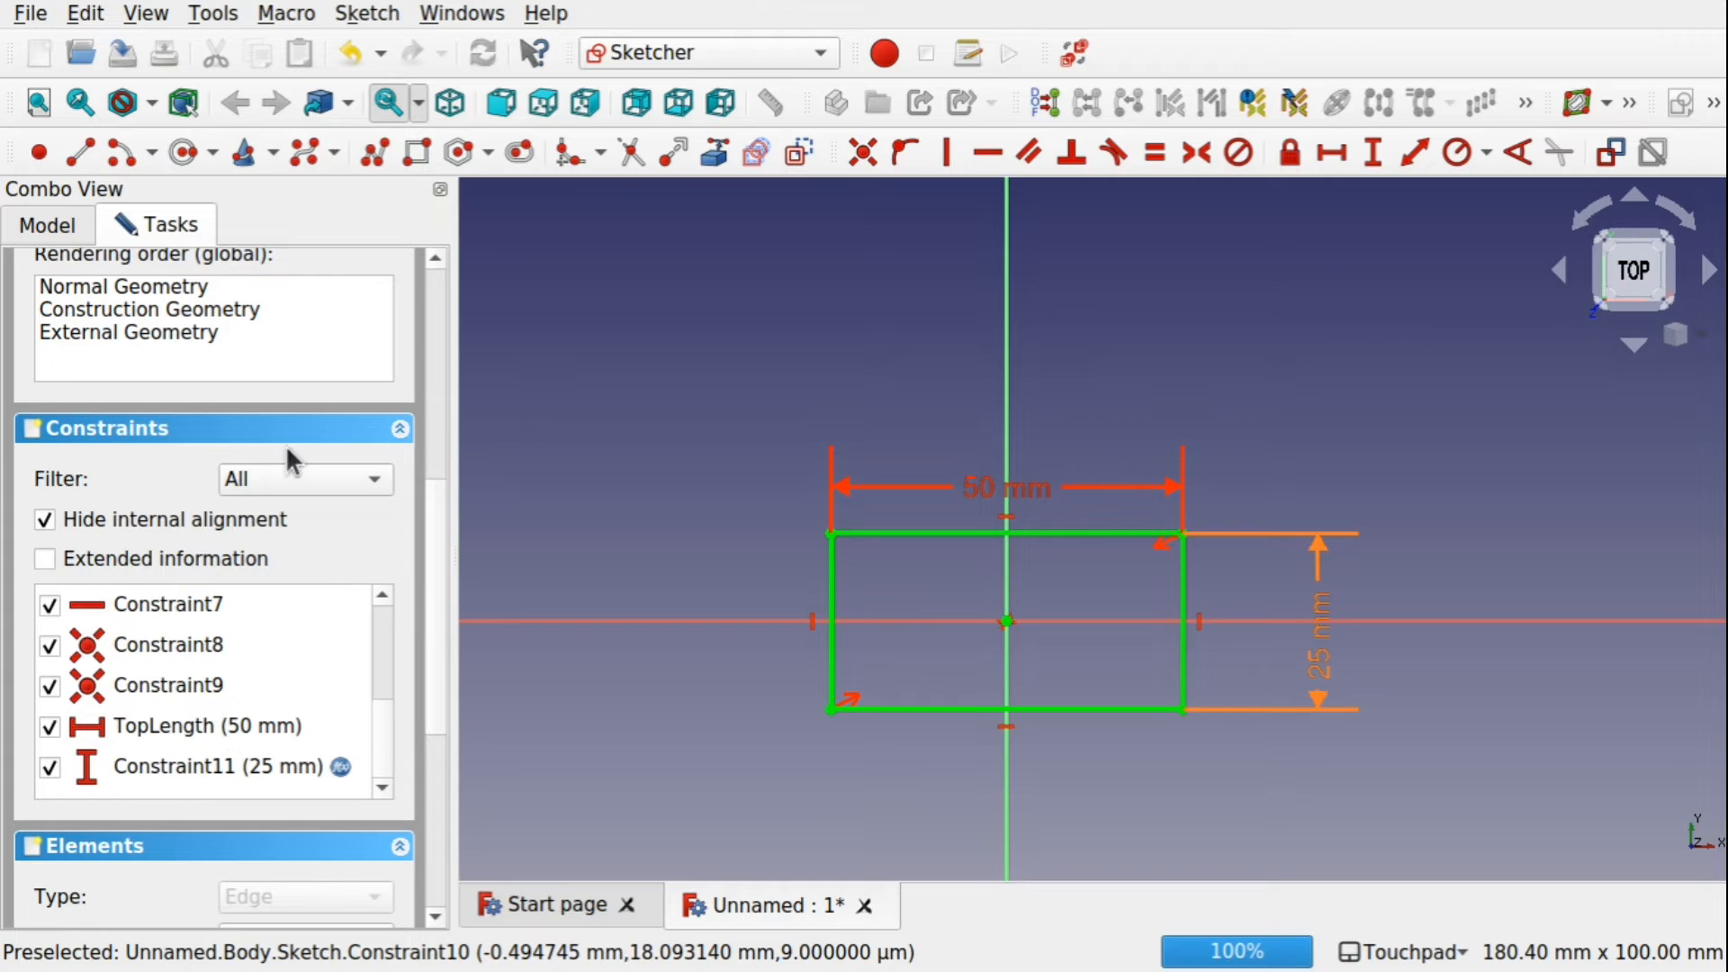
{"action": "left_click", "coordinate": [292, 475]}
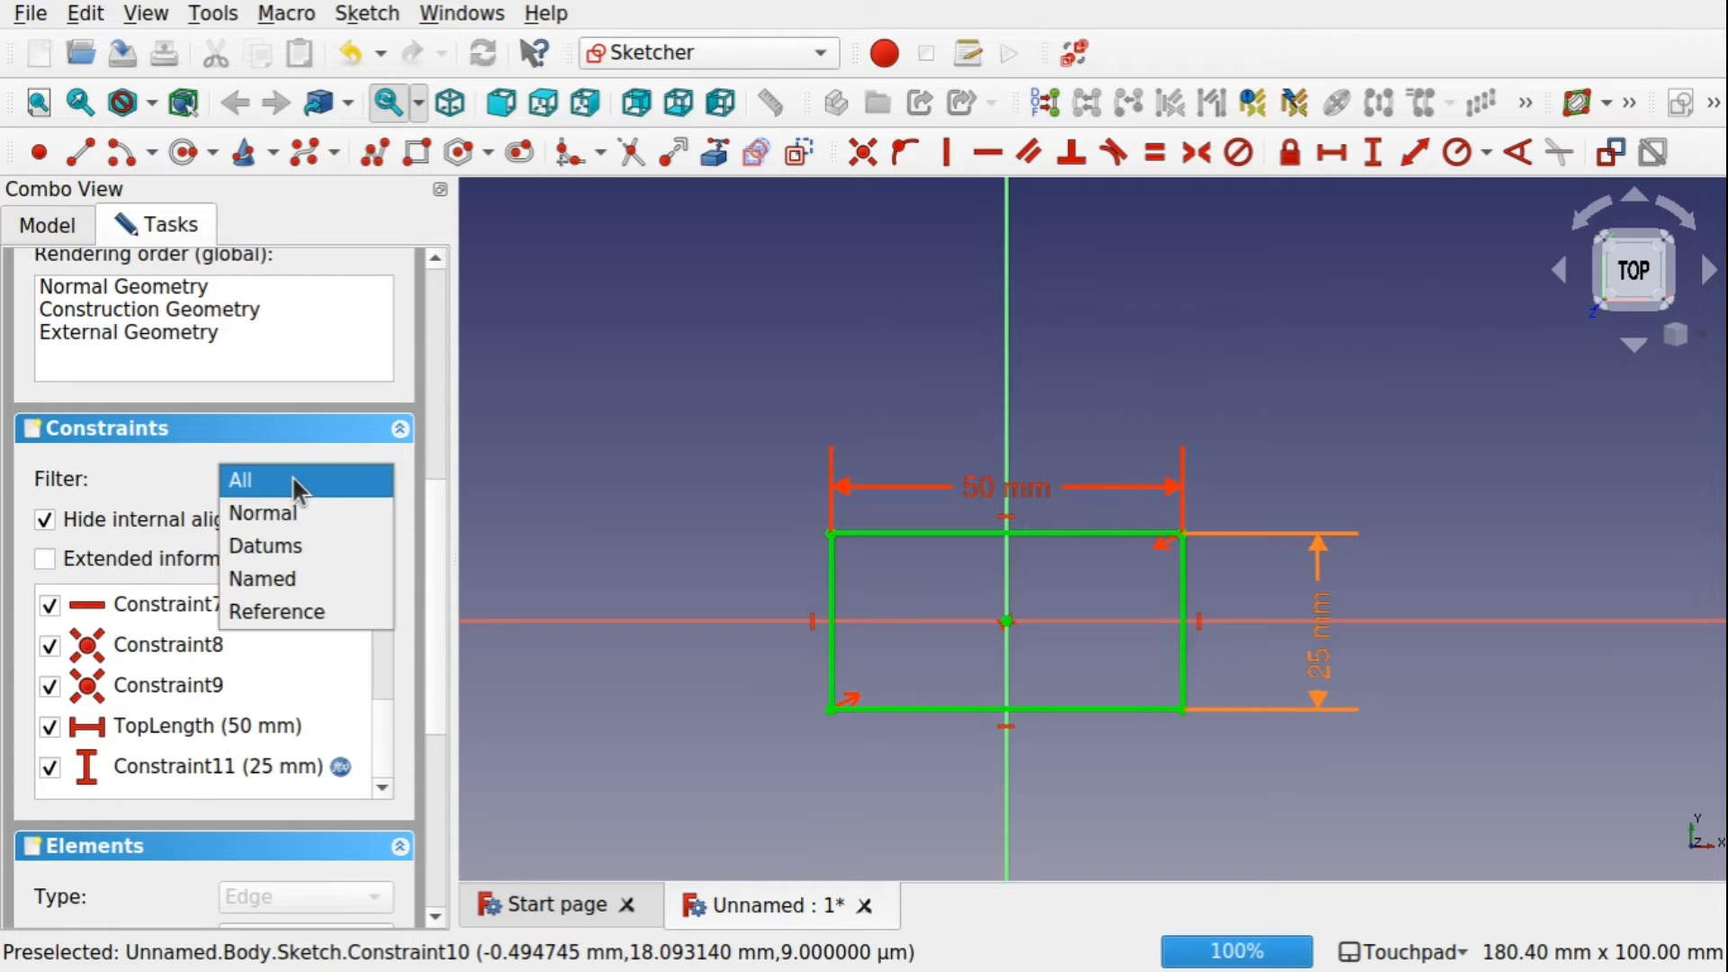
{"action": "left_click", "coordinate": [304, 577]}
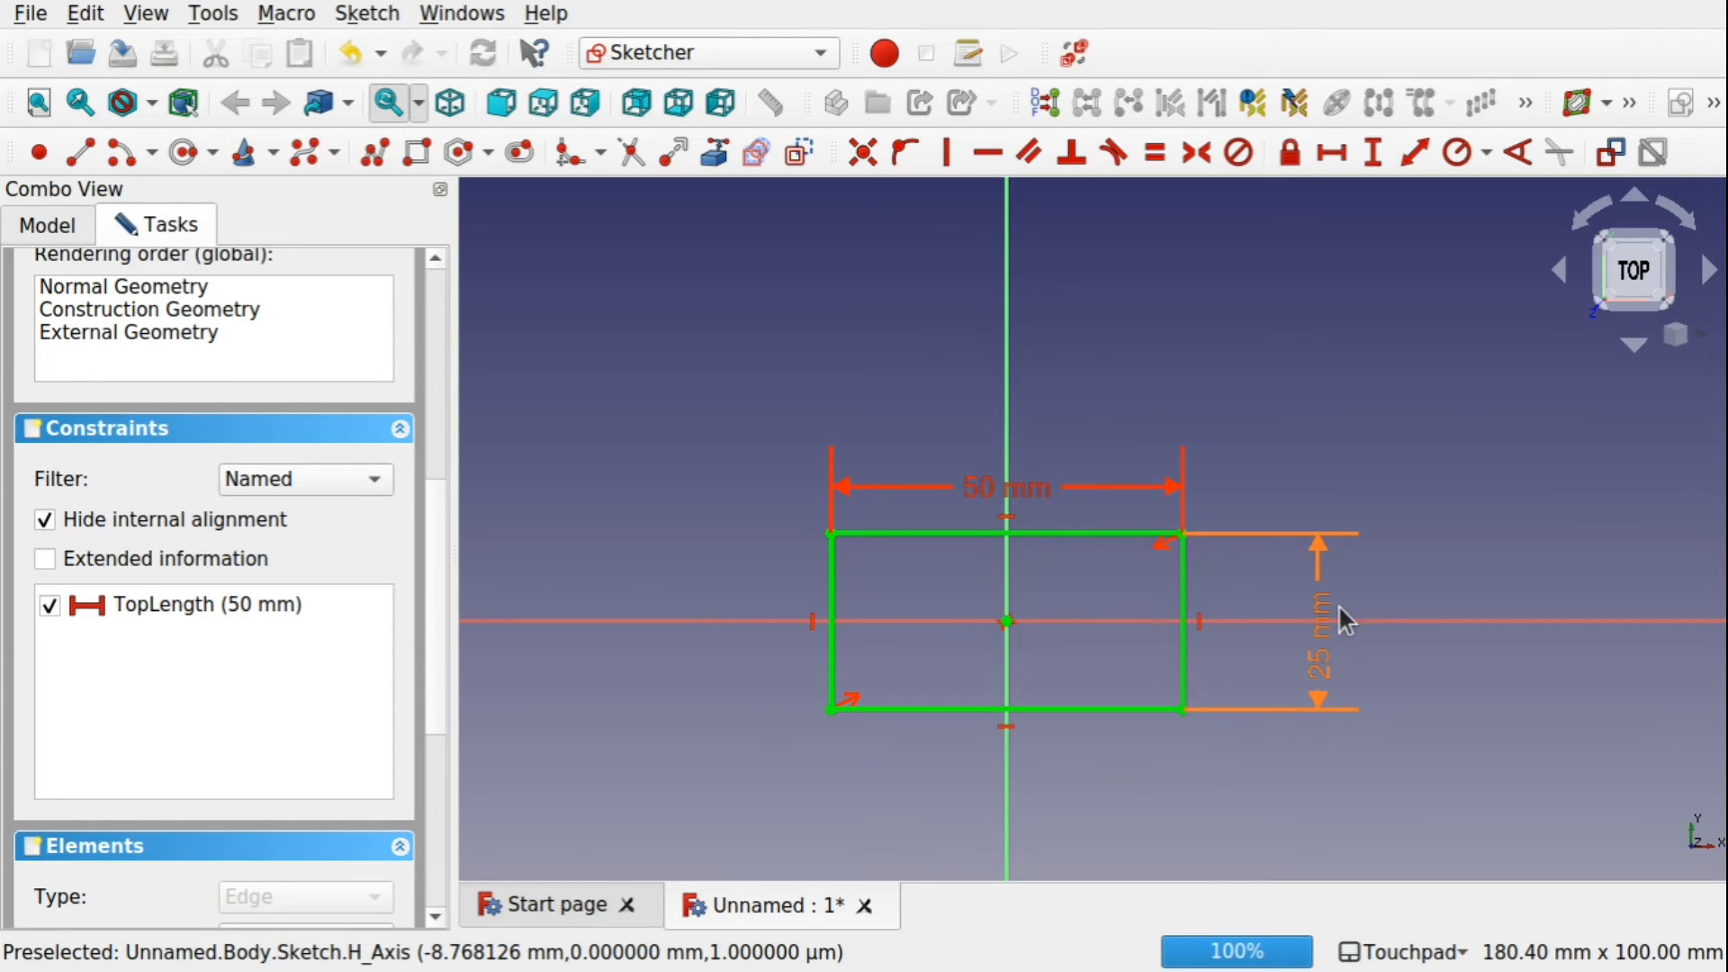
Replace the vertical dimension's formula with Constraints.TopLength so the rectangle's height follows its top edge.
{"action": "left_click", "coordinate": [1329, 650]}
{"action": "double_click", "coordinate": [1327, 645]}
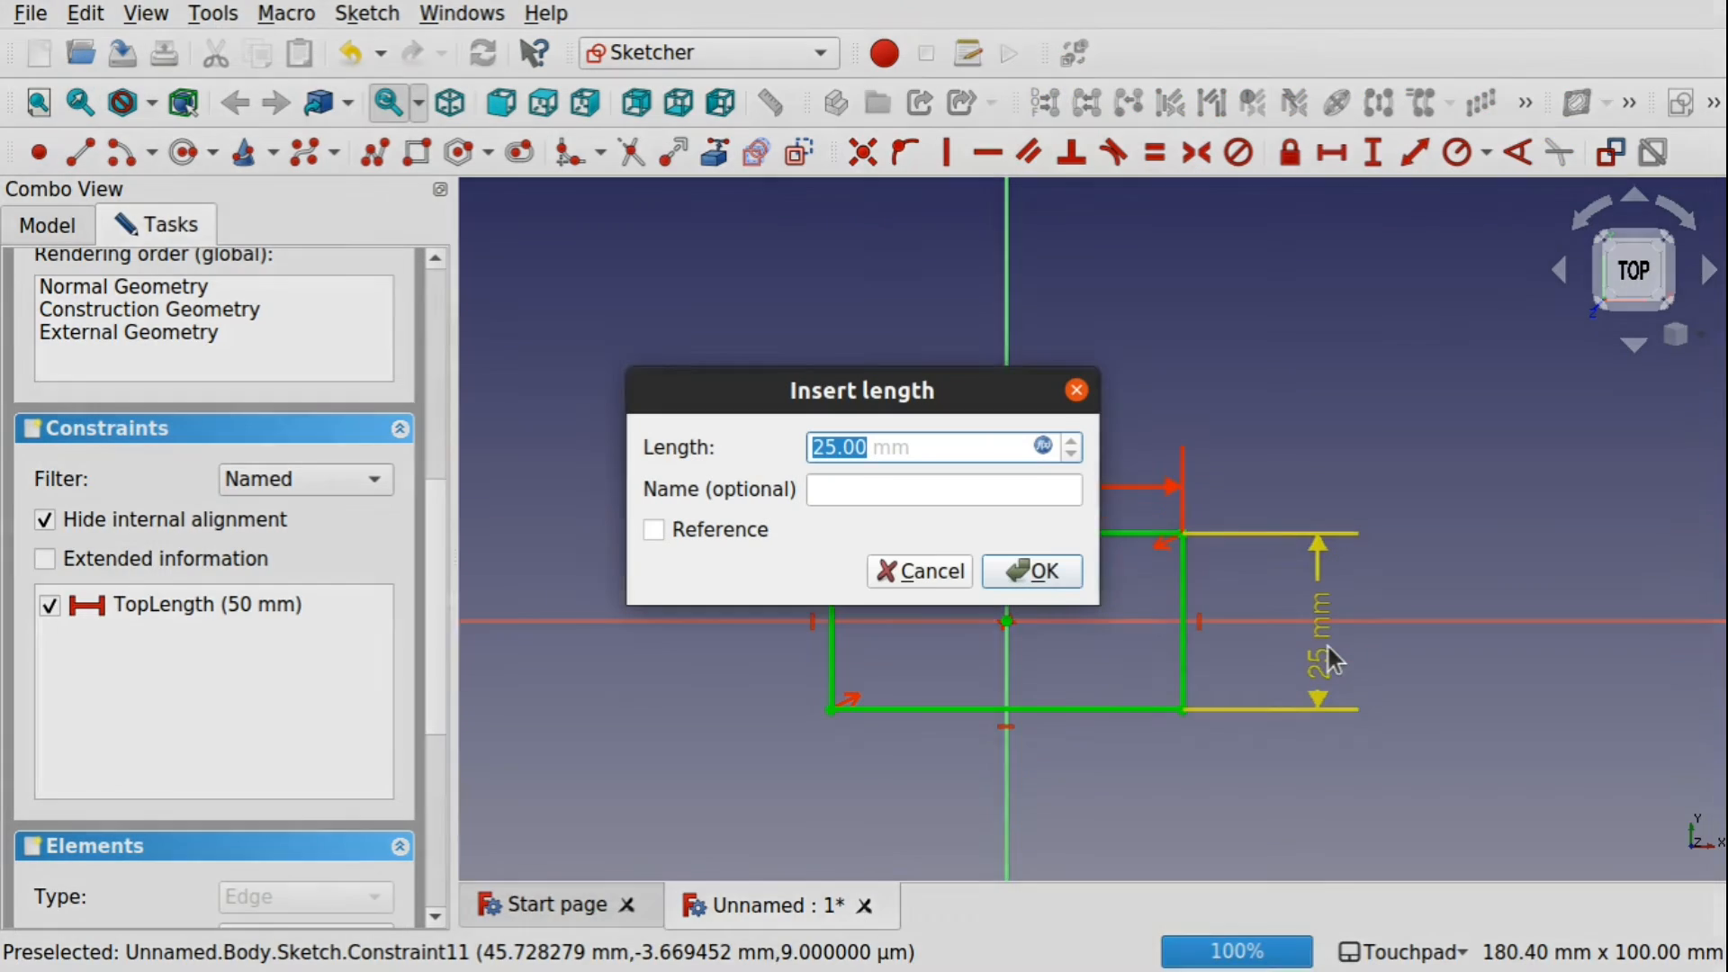
{"action": "left_click", "coordinate": [1035, 444]}
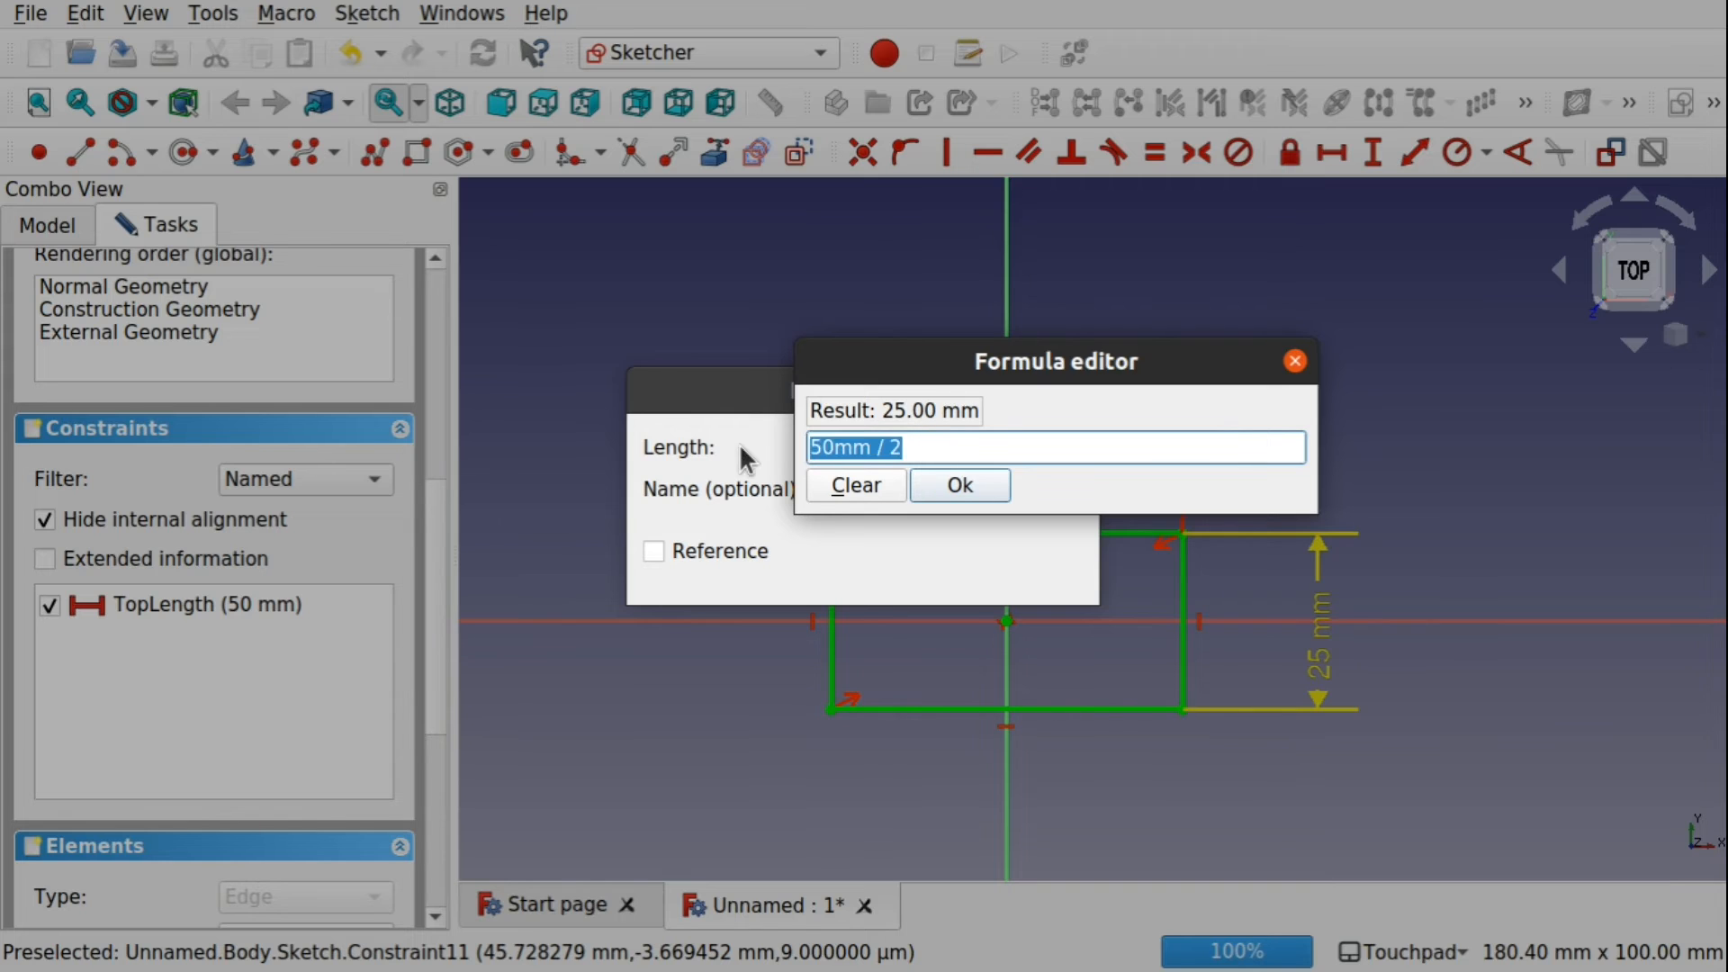
{"action": "type", "text": "Co"}
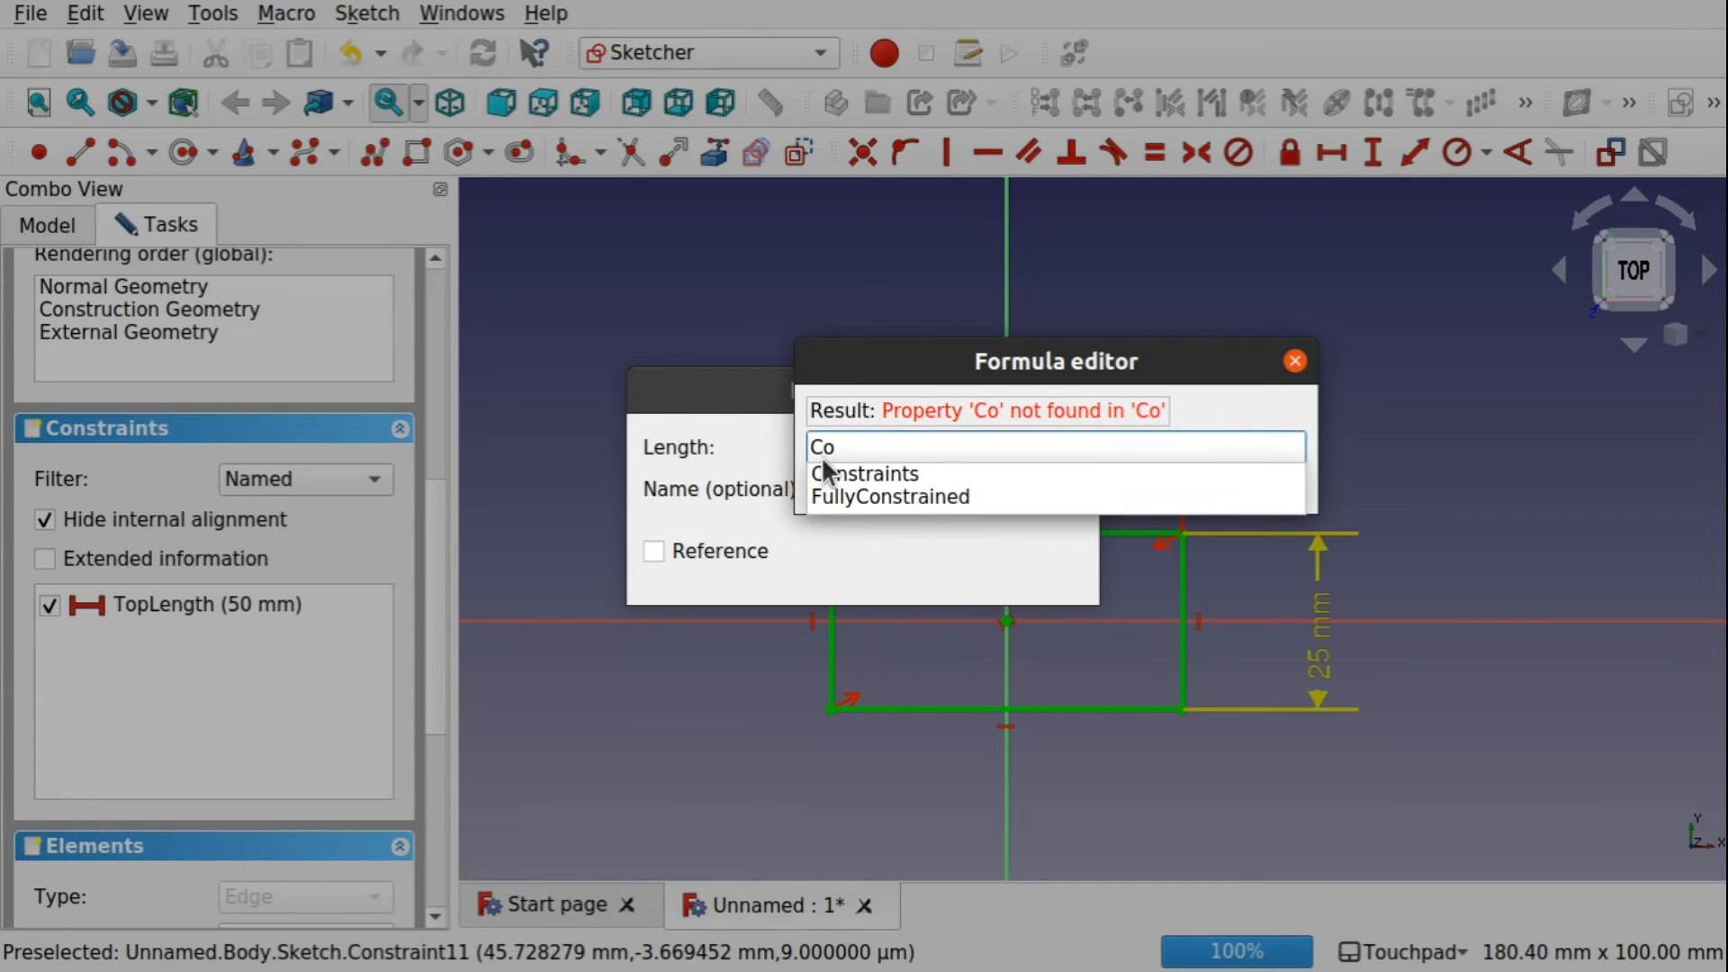
{"action": "left_click", "coordinate": [893, 477]}
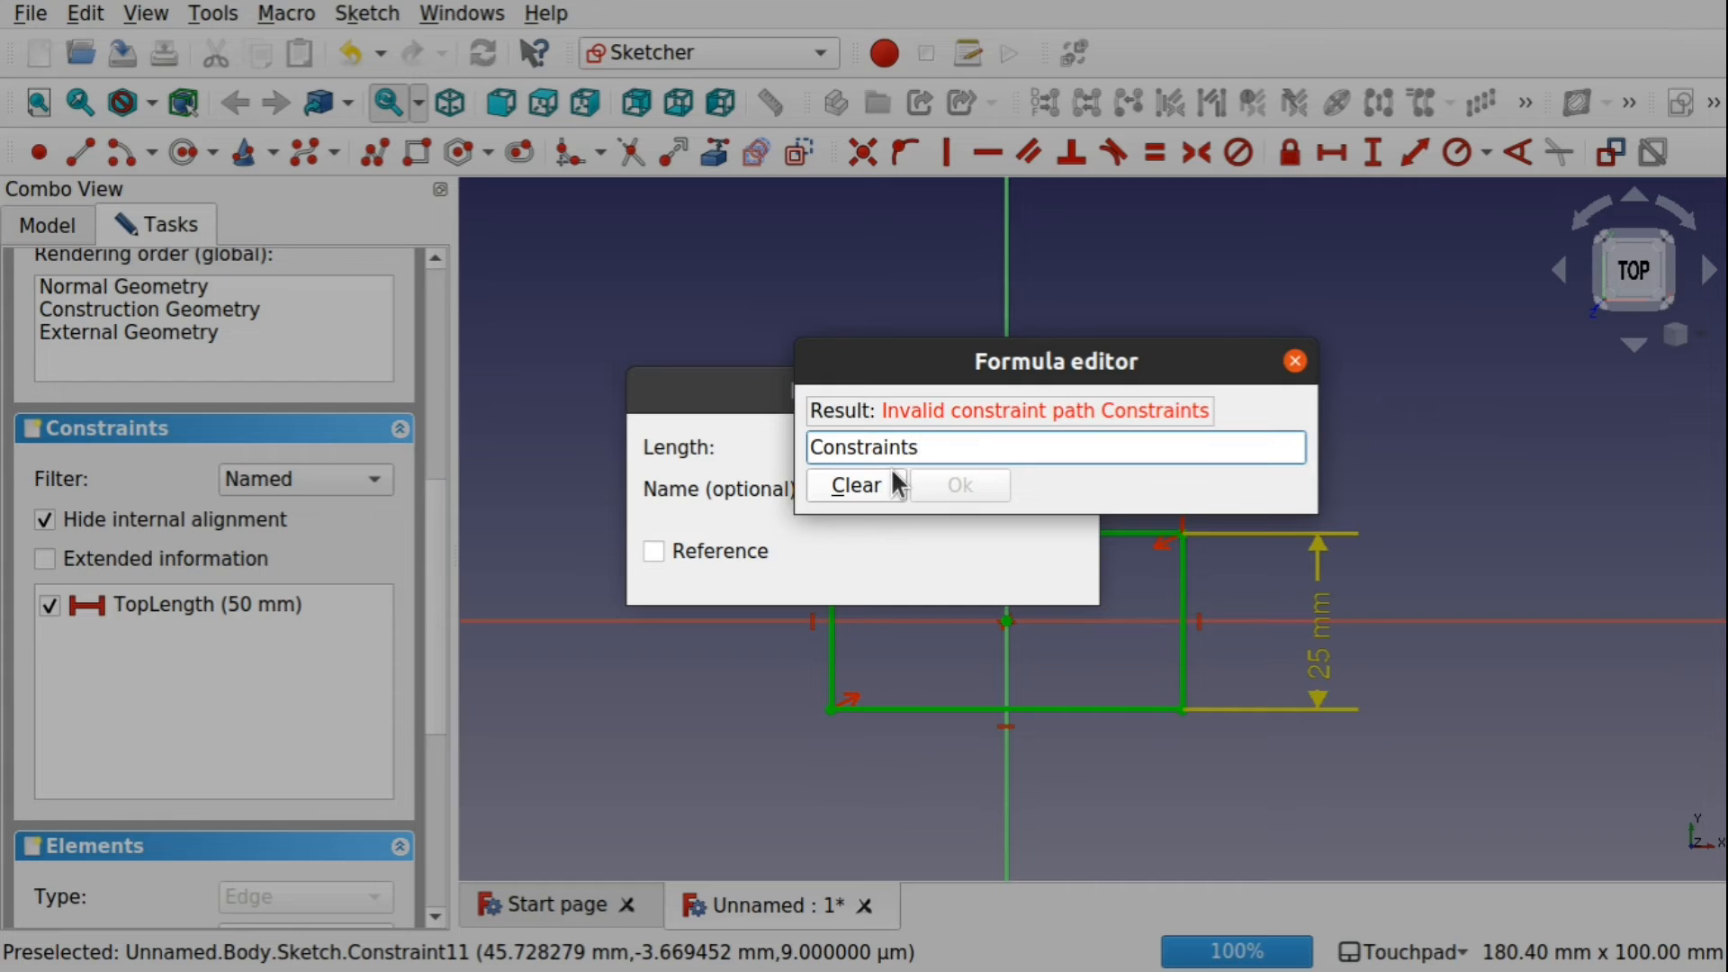
{"action": "type", "text": "."}
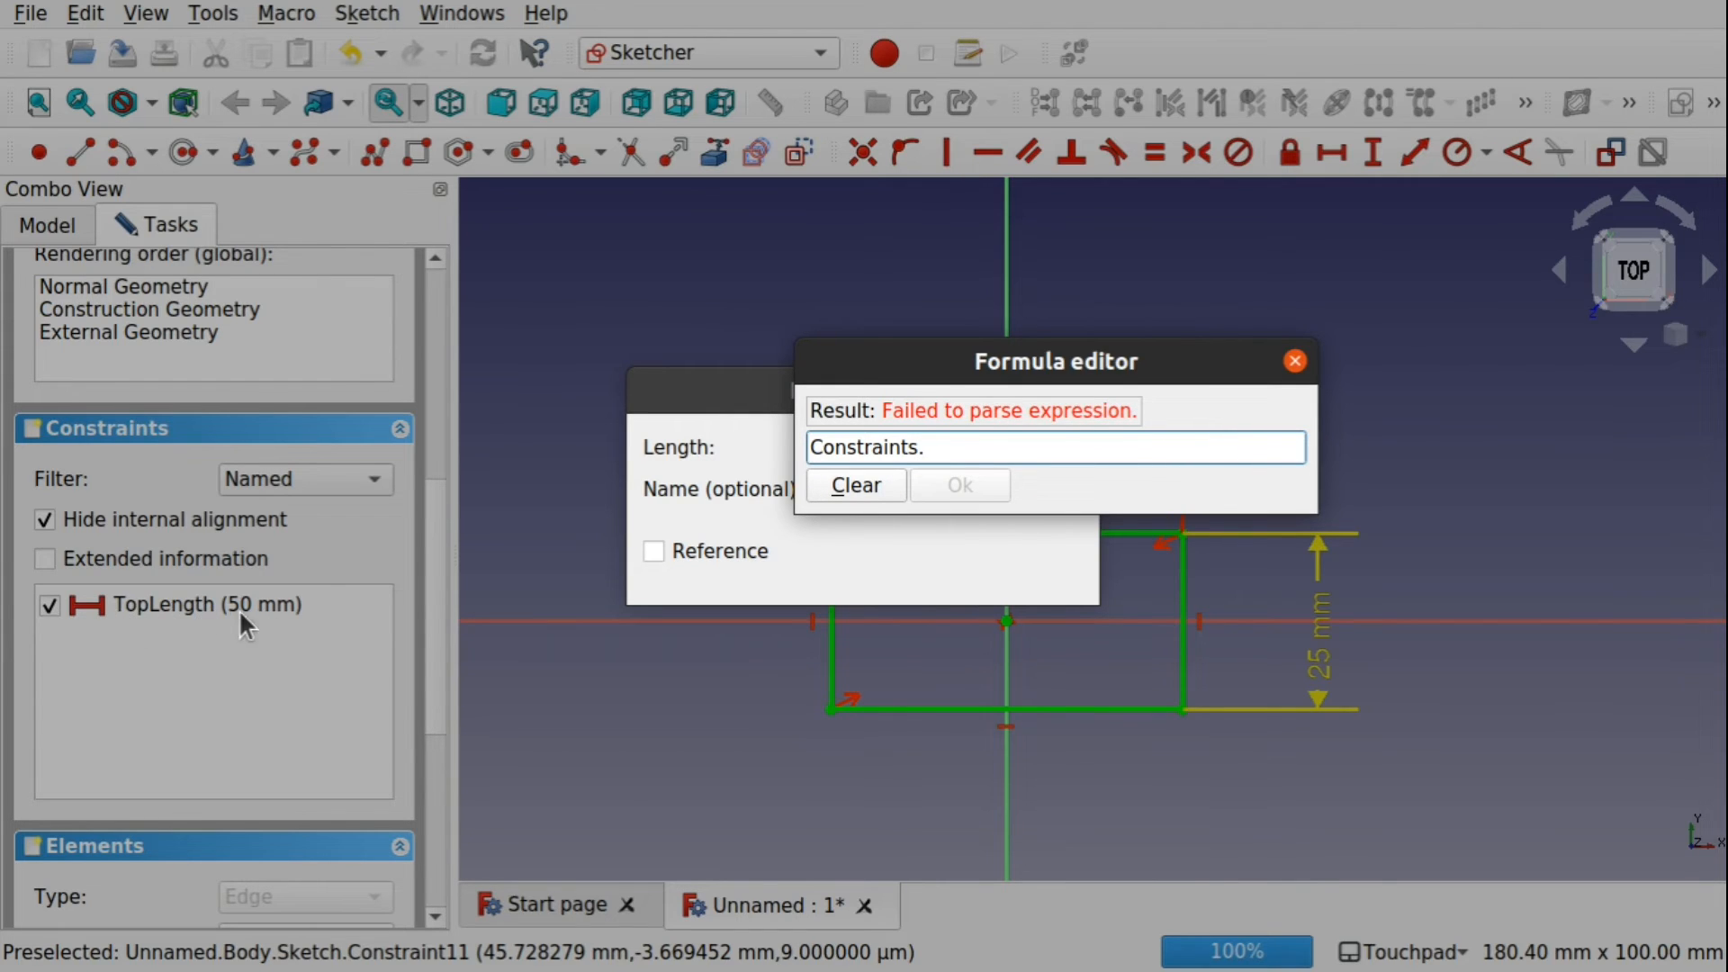
{"action": "type", "text": "T"}
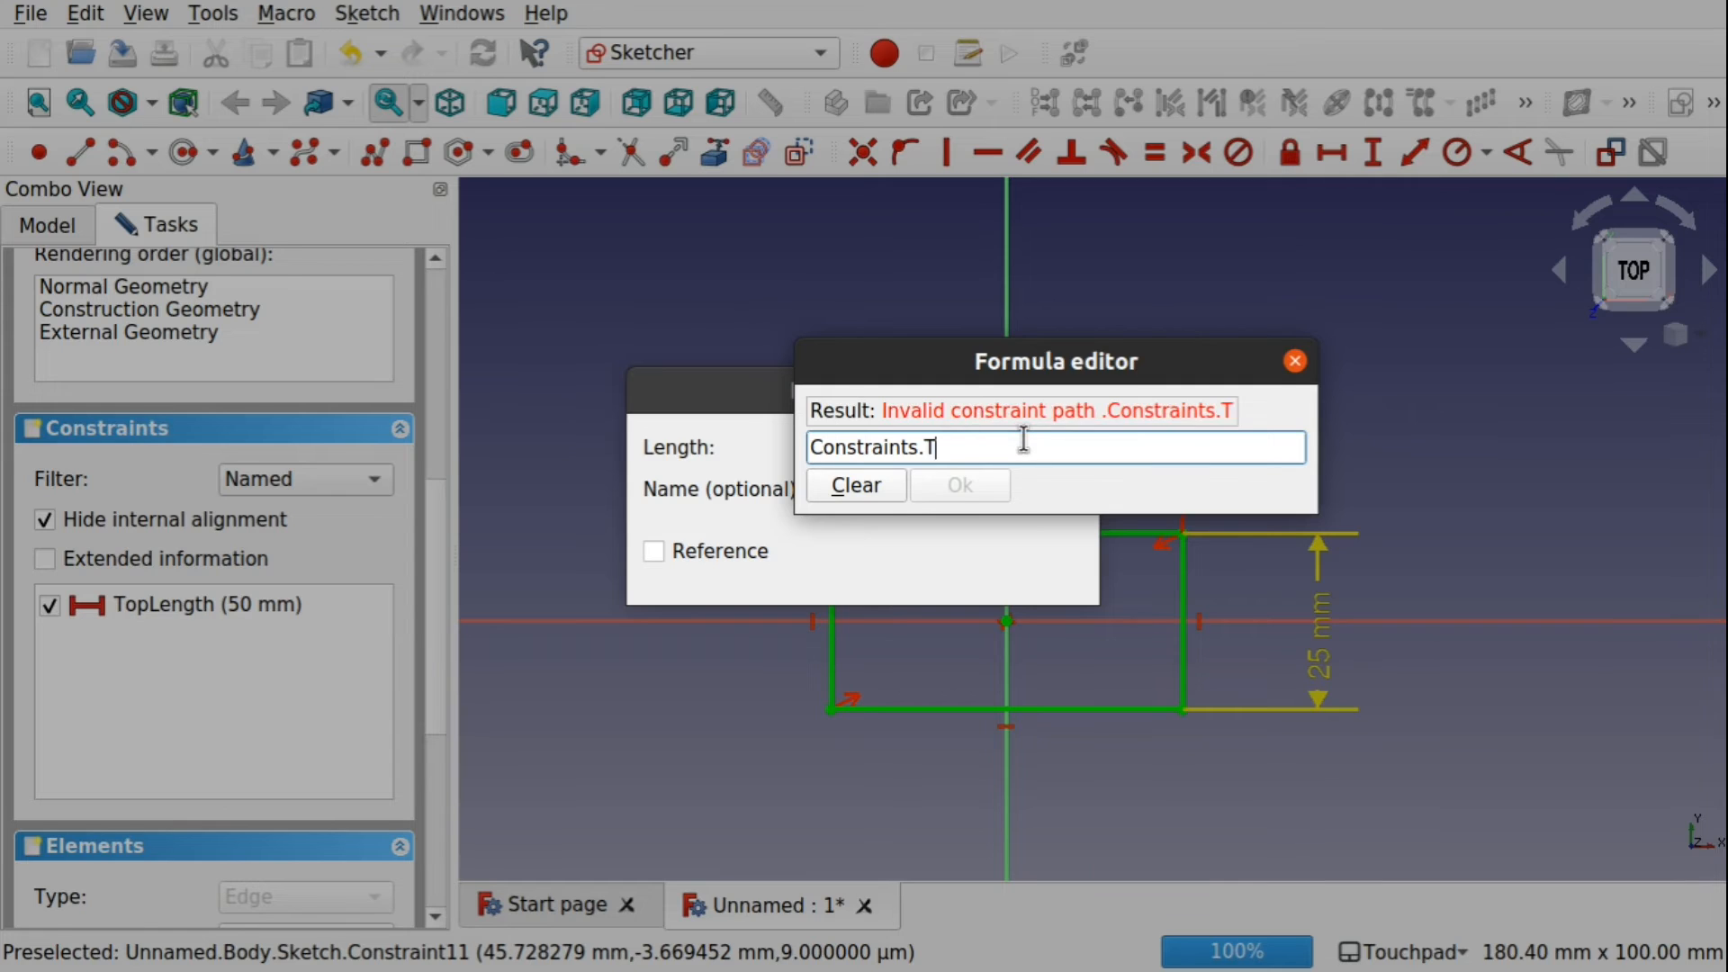
{"action": "type", "text": "opLength"}
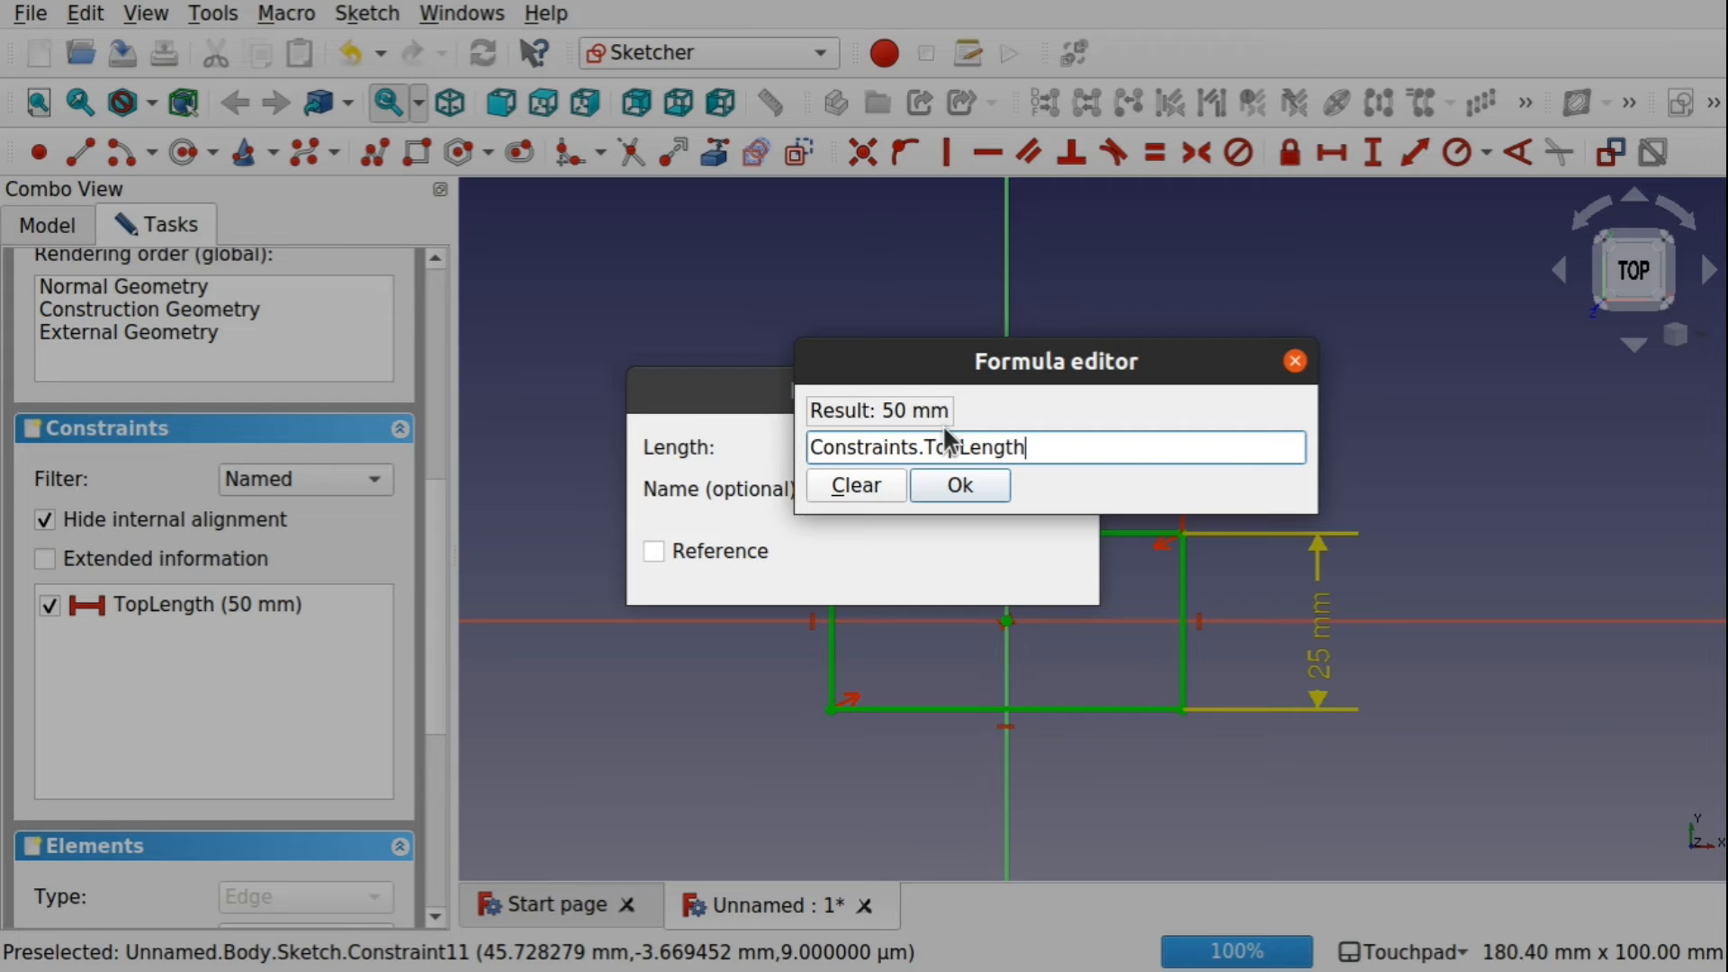
{"action": "type", "text": " / 2"}
{"action": "key", "text": "BackSpace"}
{"action": "key", "text": "BackSpace"}
{"action": "key", "text": "BackSpace"}
{"action": "left_click", "coordinate": [960, 485]}
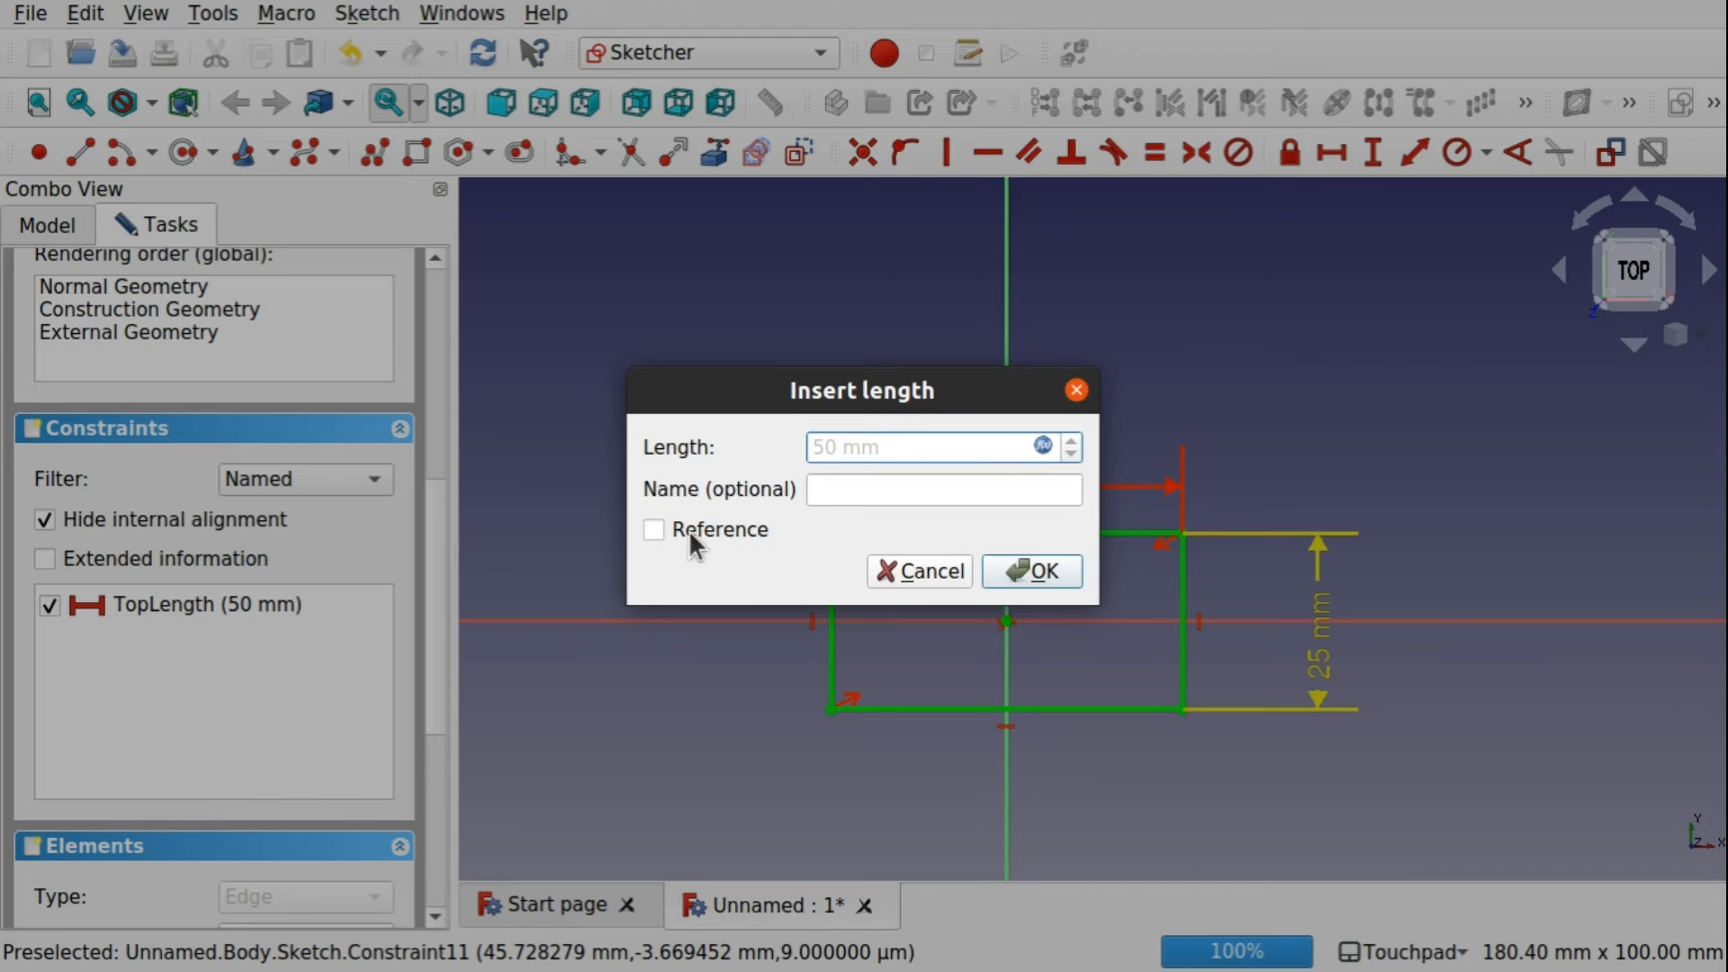
{"action": "left_click", "coordinate": [1035, 569]}
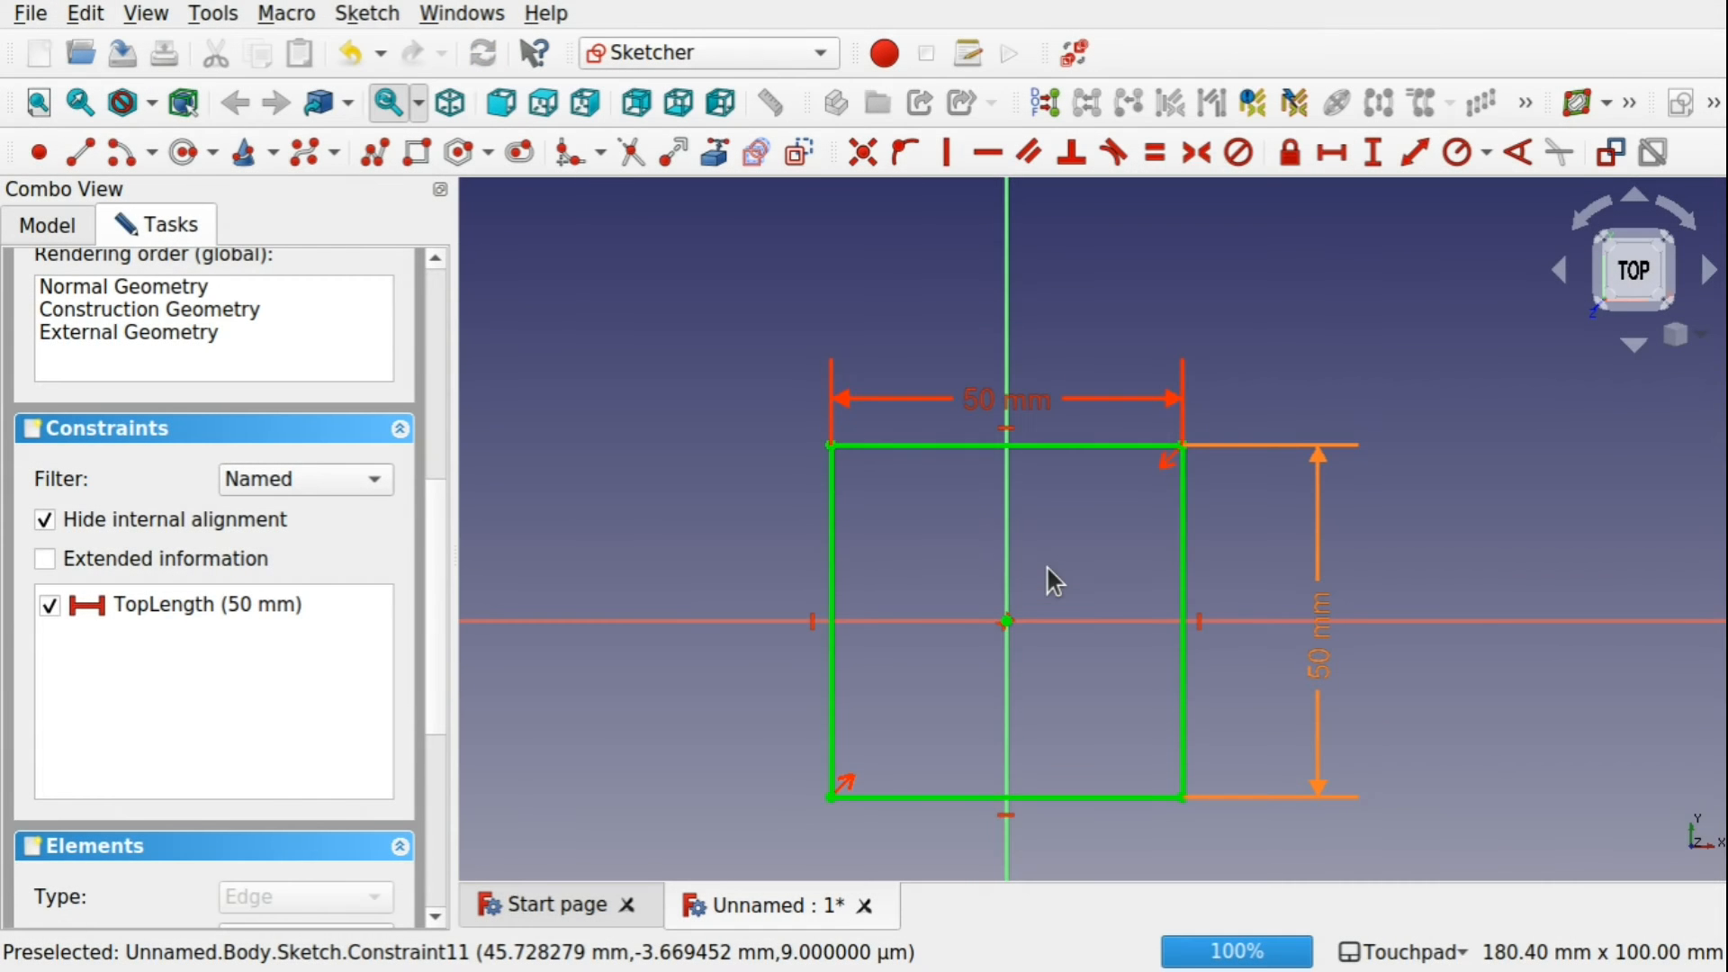
Filter the constraint list by Datums, compare it with the Normal filter, and return to Datums.
{"action": "left_click", "coordinate": [1318, 681]}
{"action": "left_click", "coordinate": [1408, 709]}
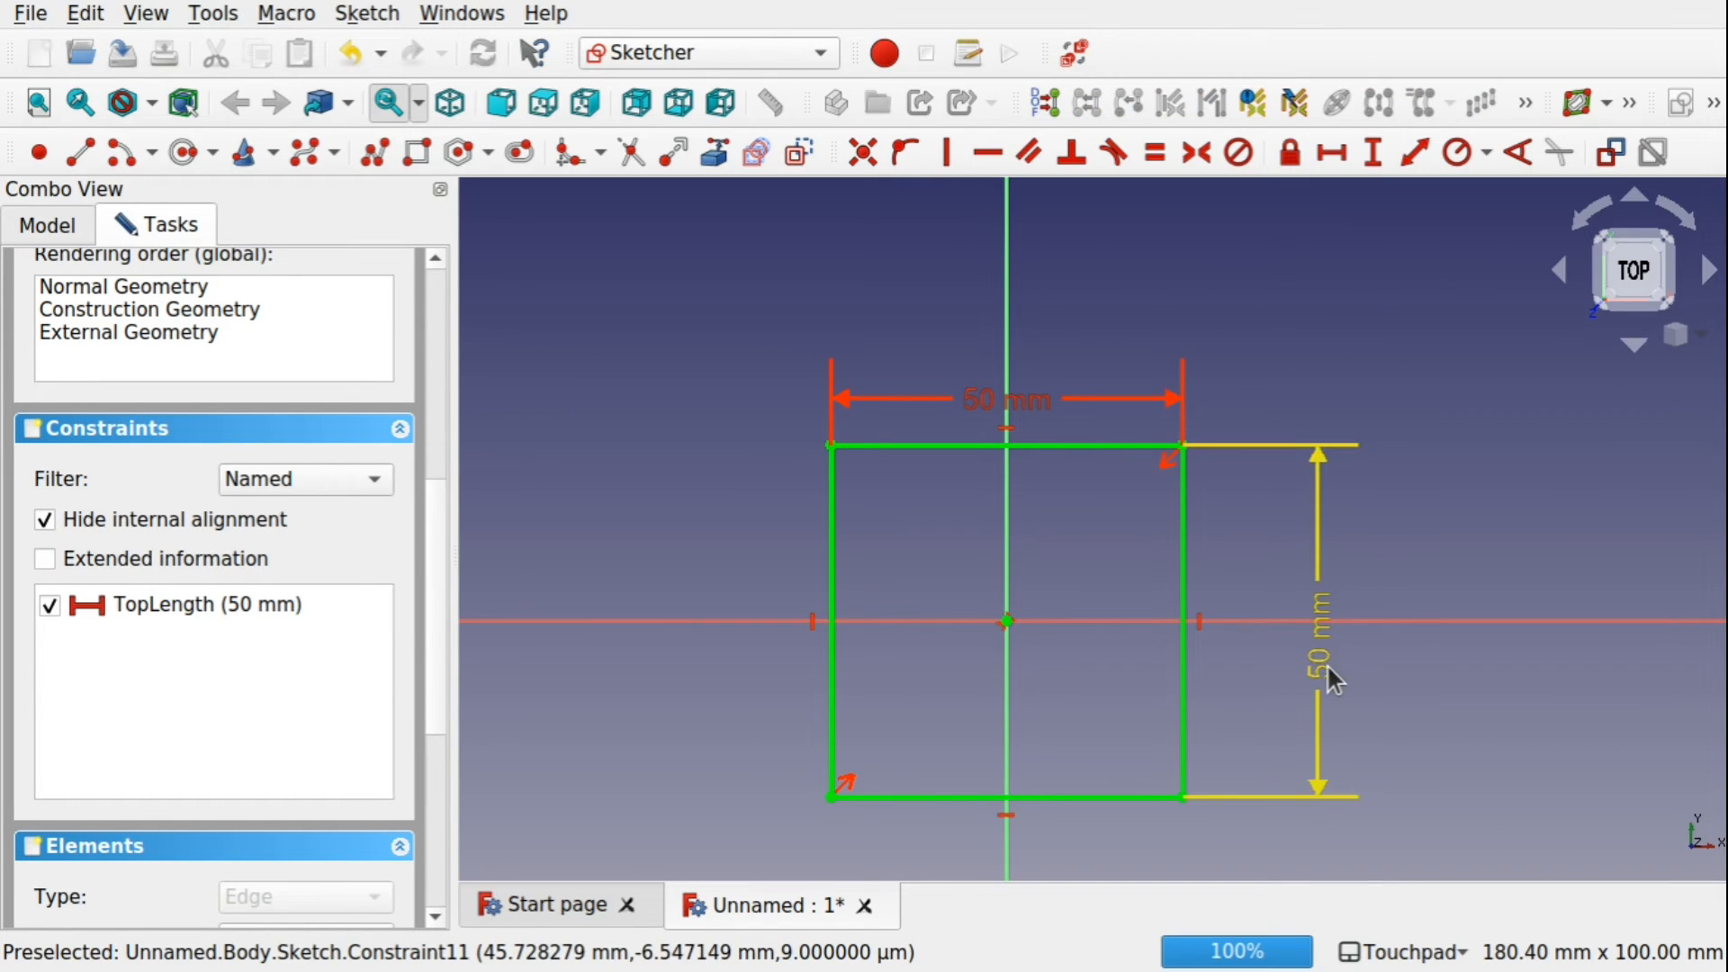
{"action": "left_click", "coordinate": [280, 478]}
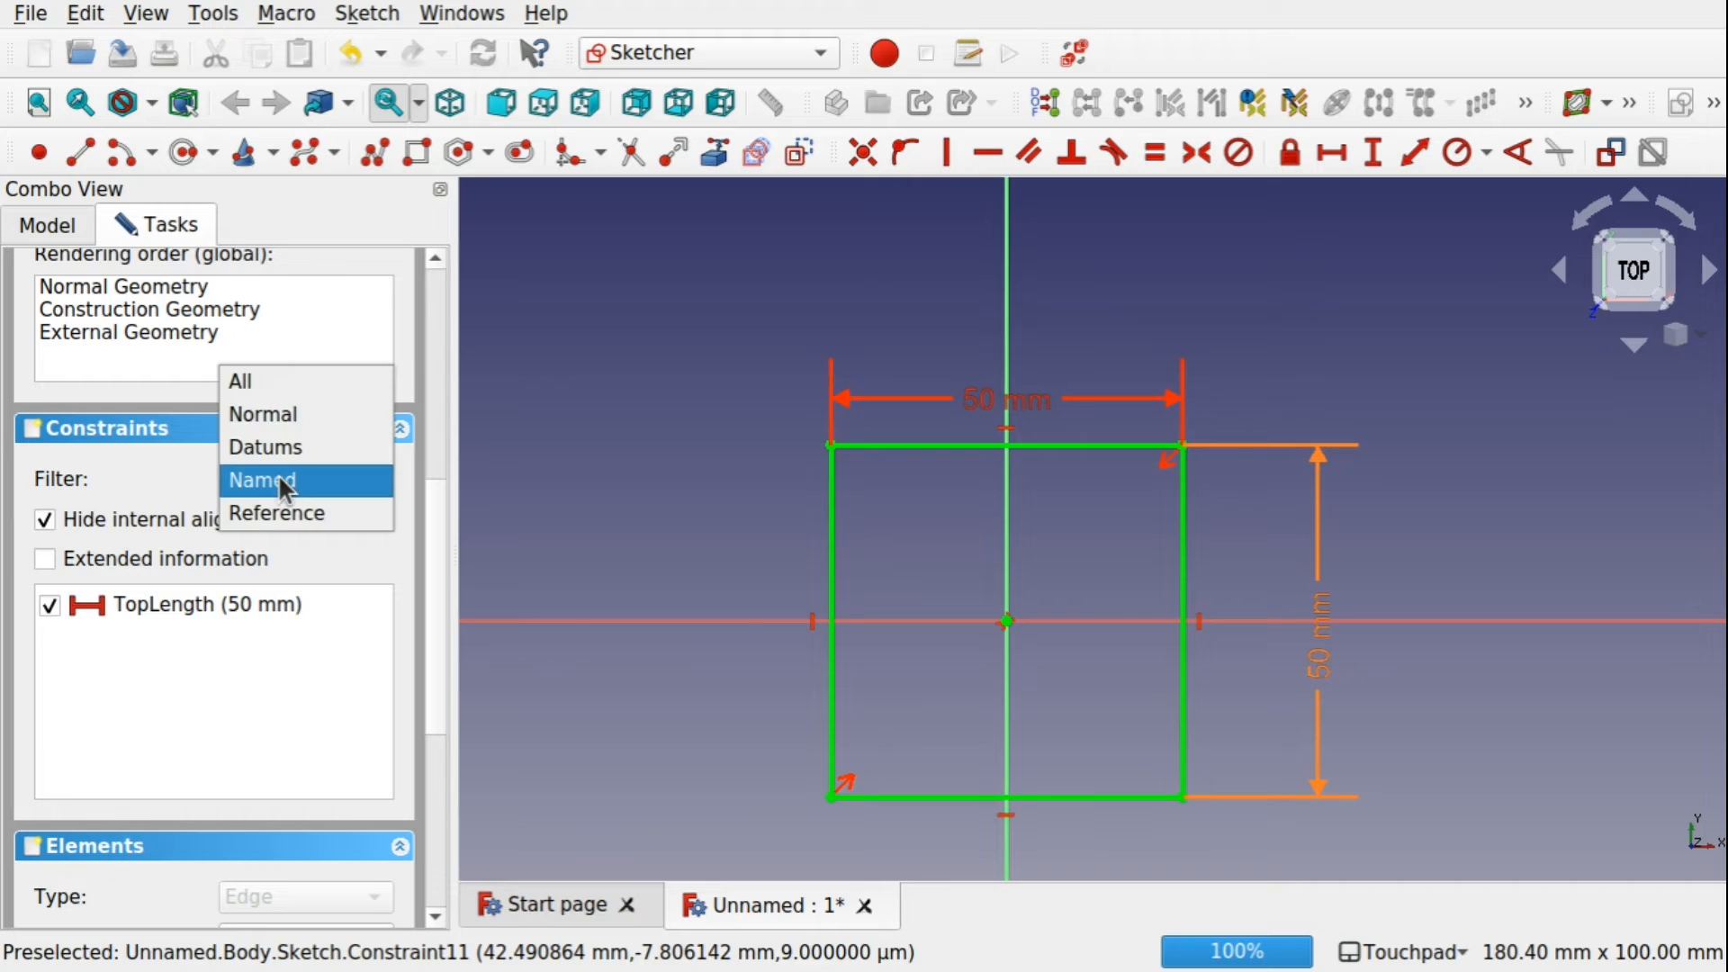
{"action": "left_click", "coordinate": [291, 450]}
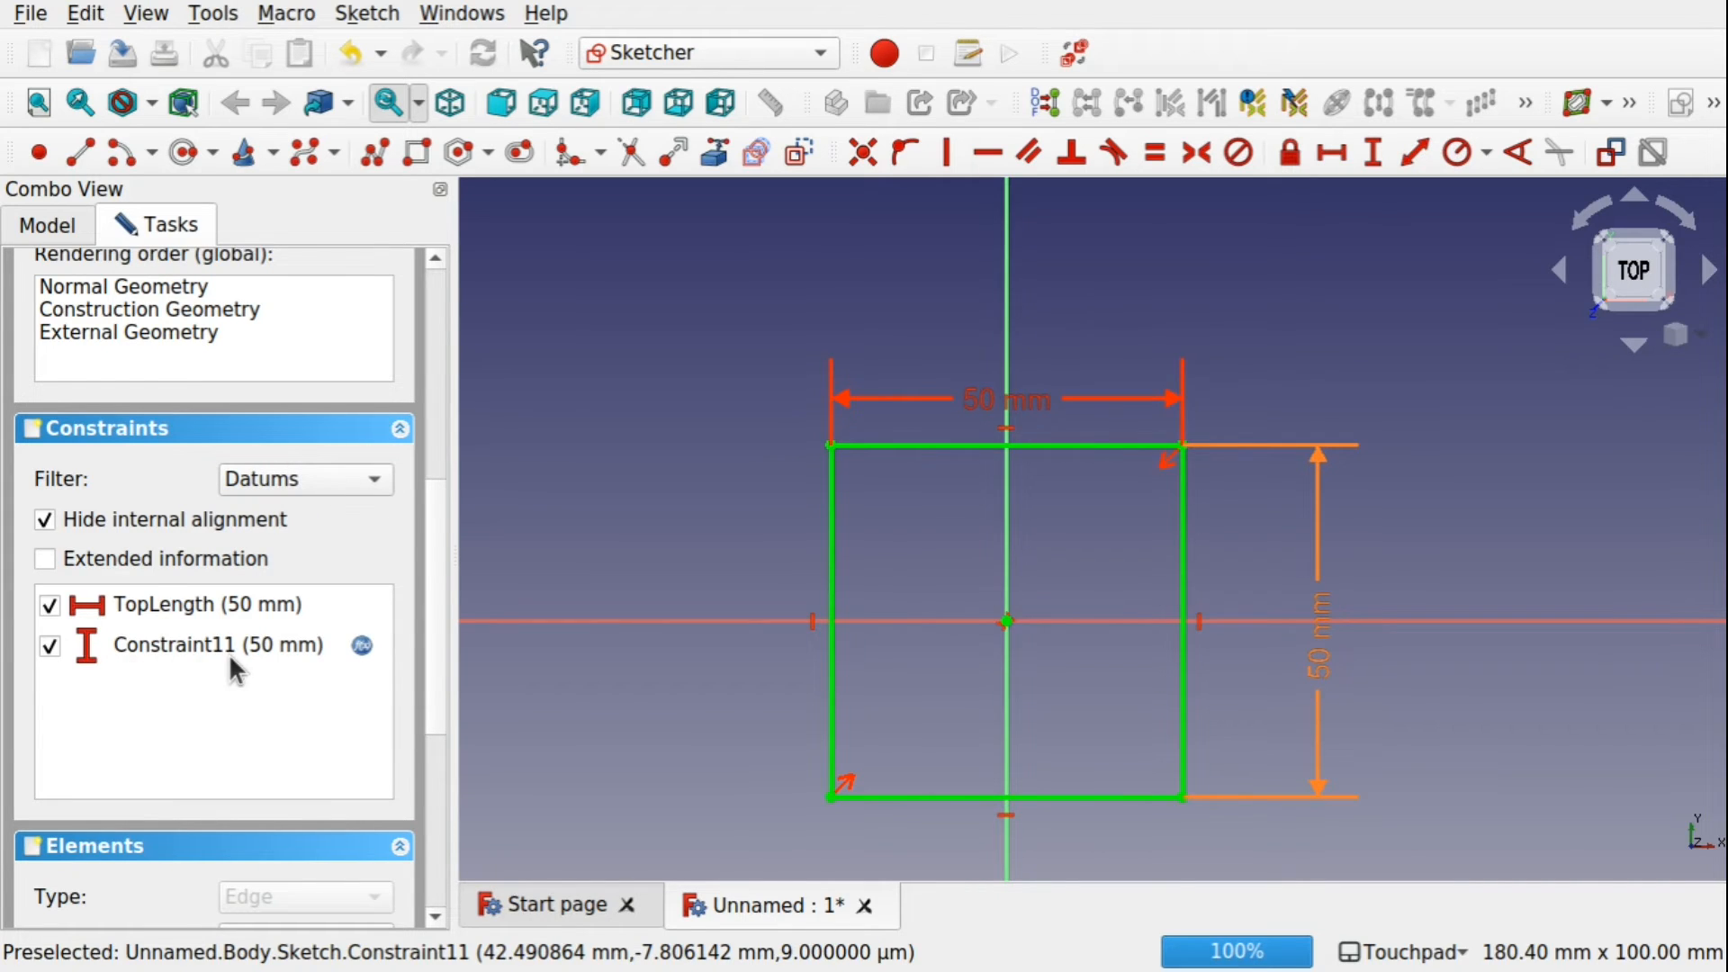
{"action": "left_click", "coordinate": [321, 479]}
{"action": "left_click", "coordinate": [320, 445]}
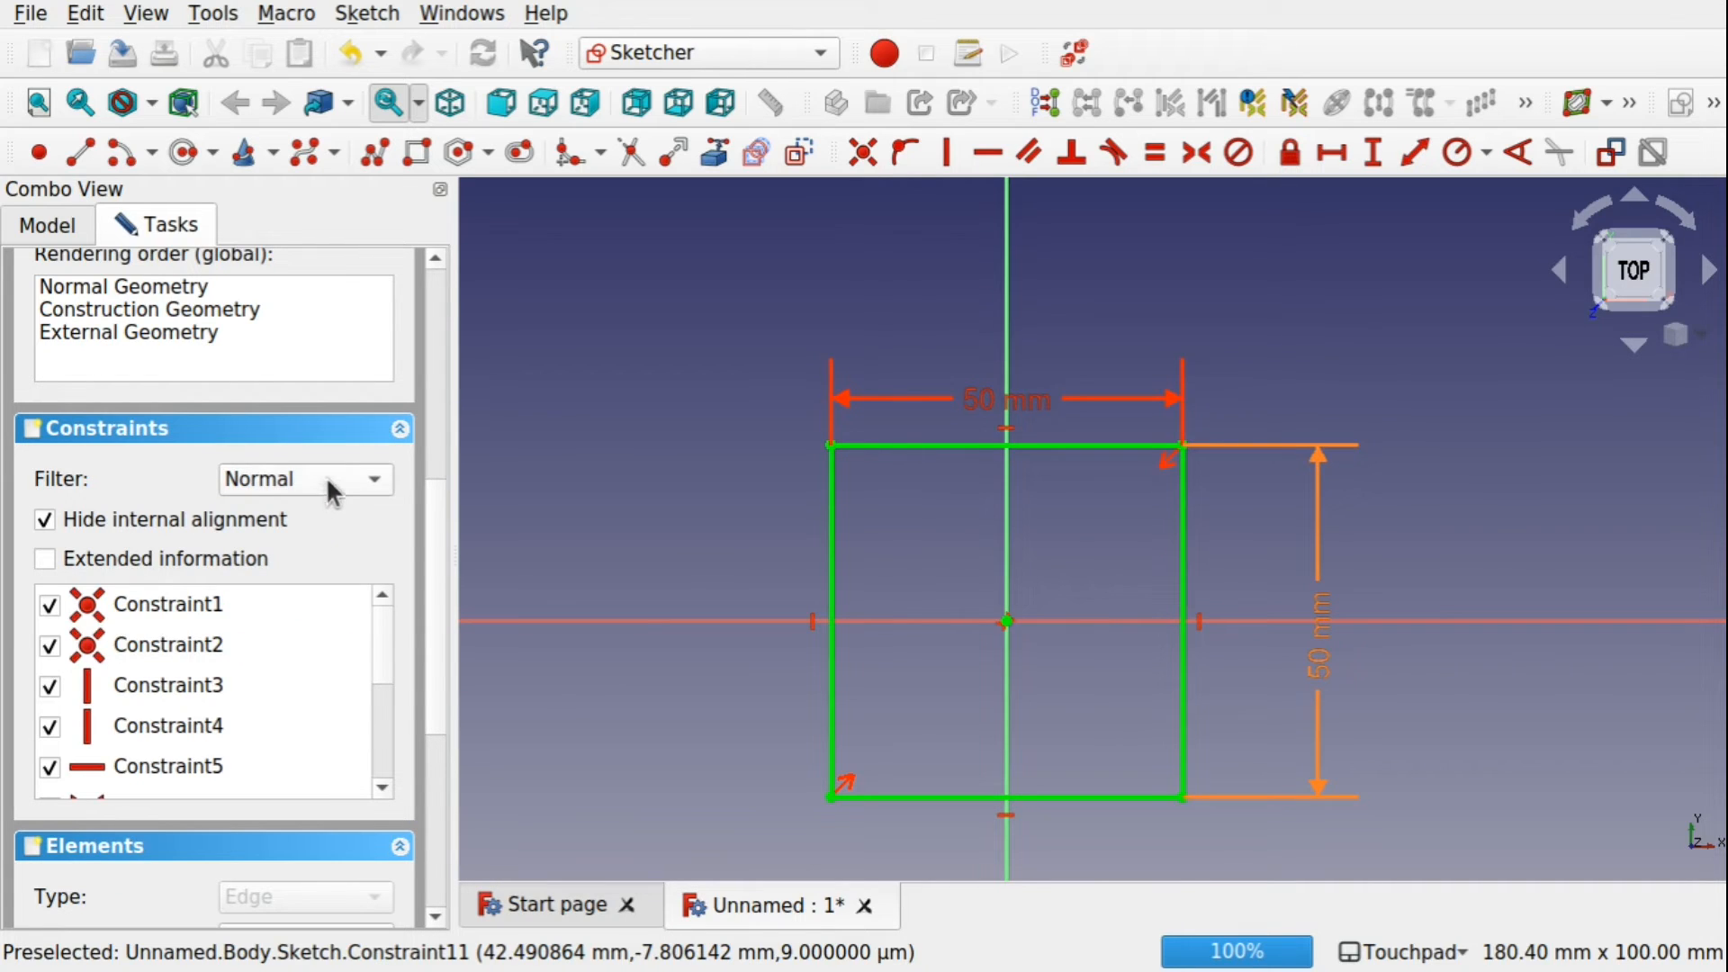
{"action": "left_click", "coordinate": [326, 478]}
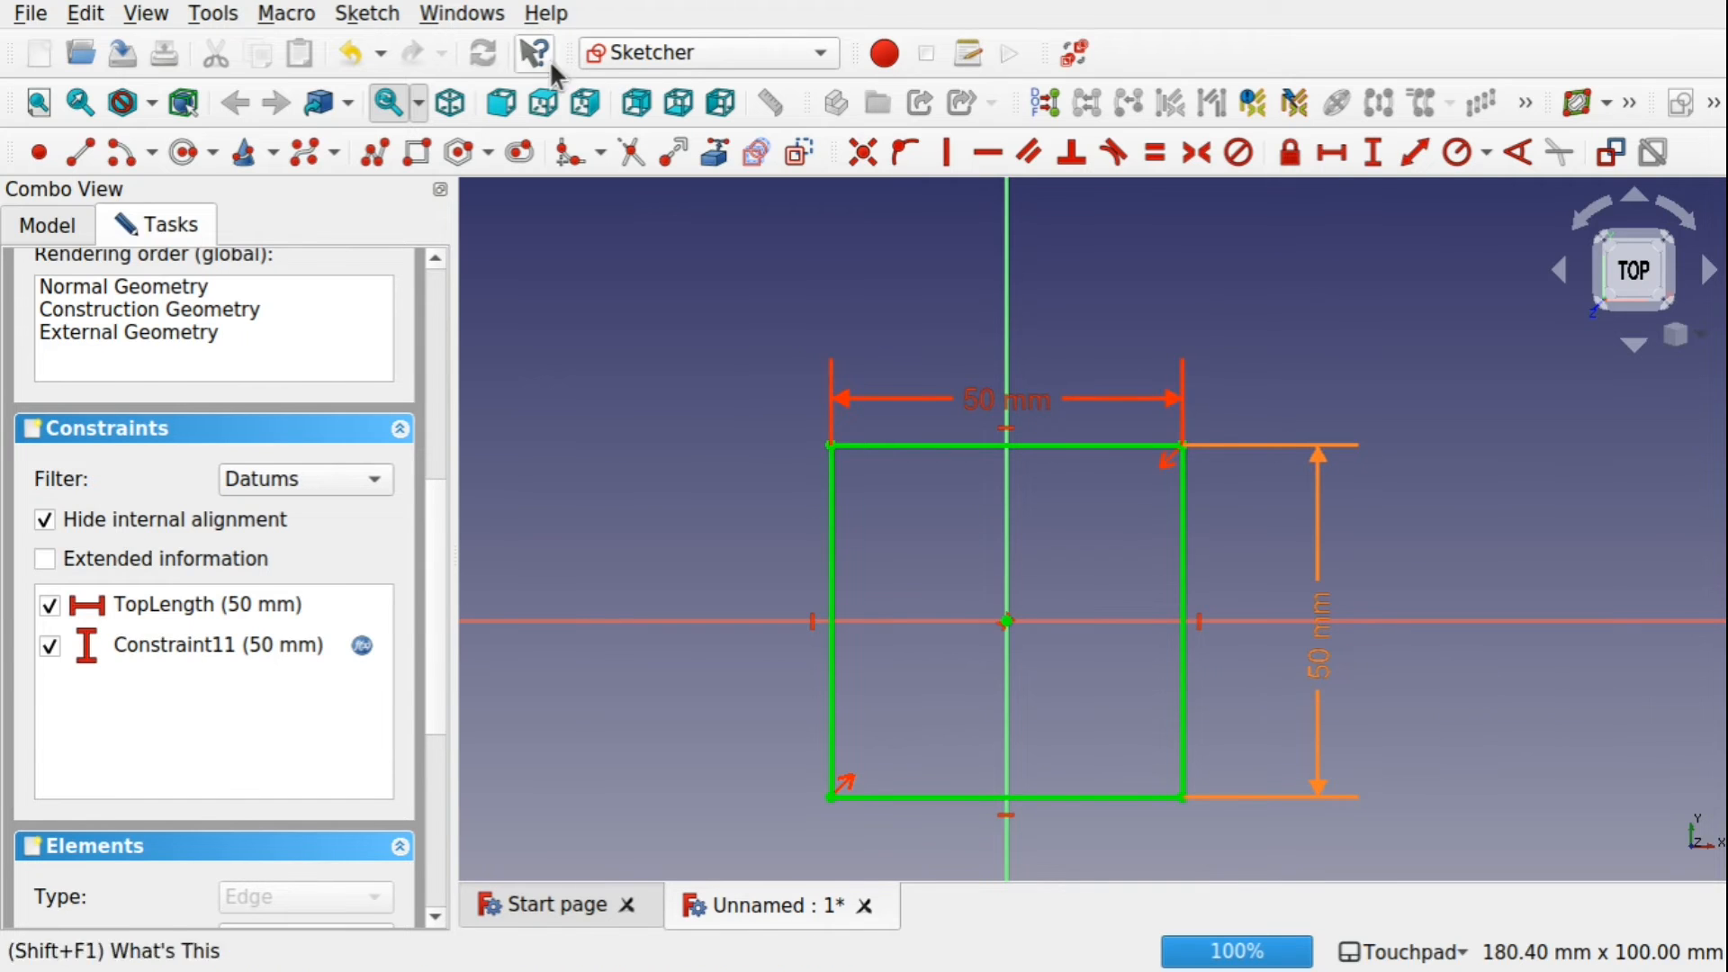
Switch to the Spreadsheet workbench and return to the Sketcher workbench.
{"action": "left_click", "coordinate": [633, 54]}
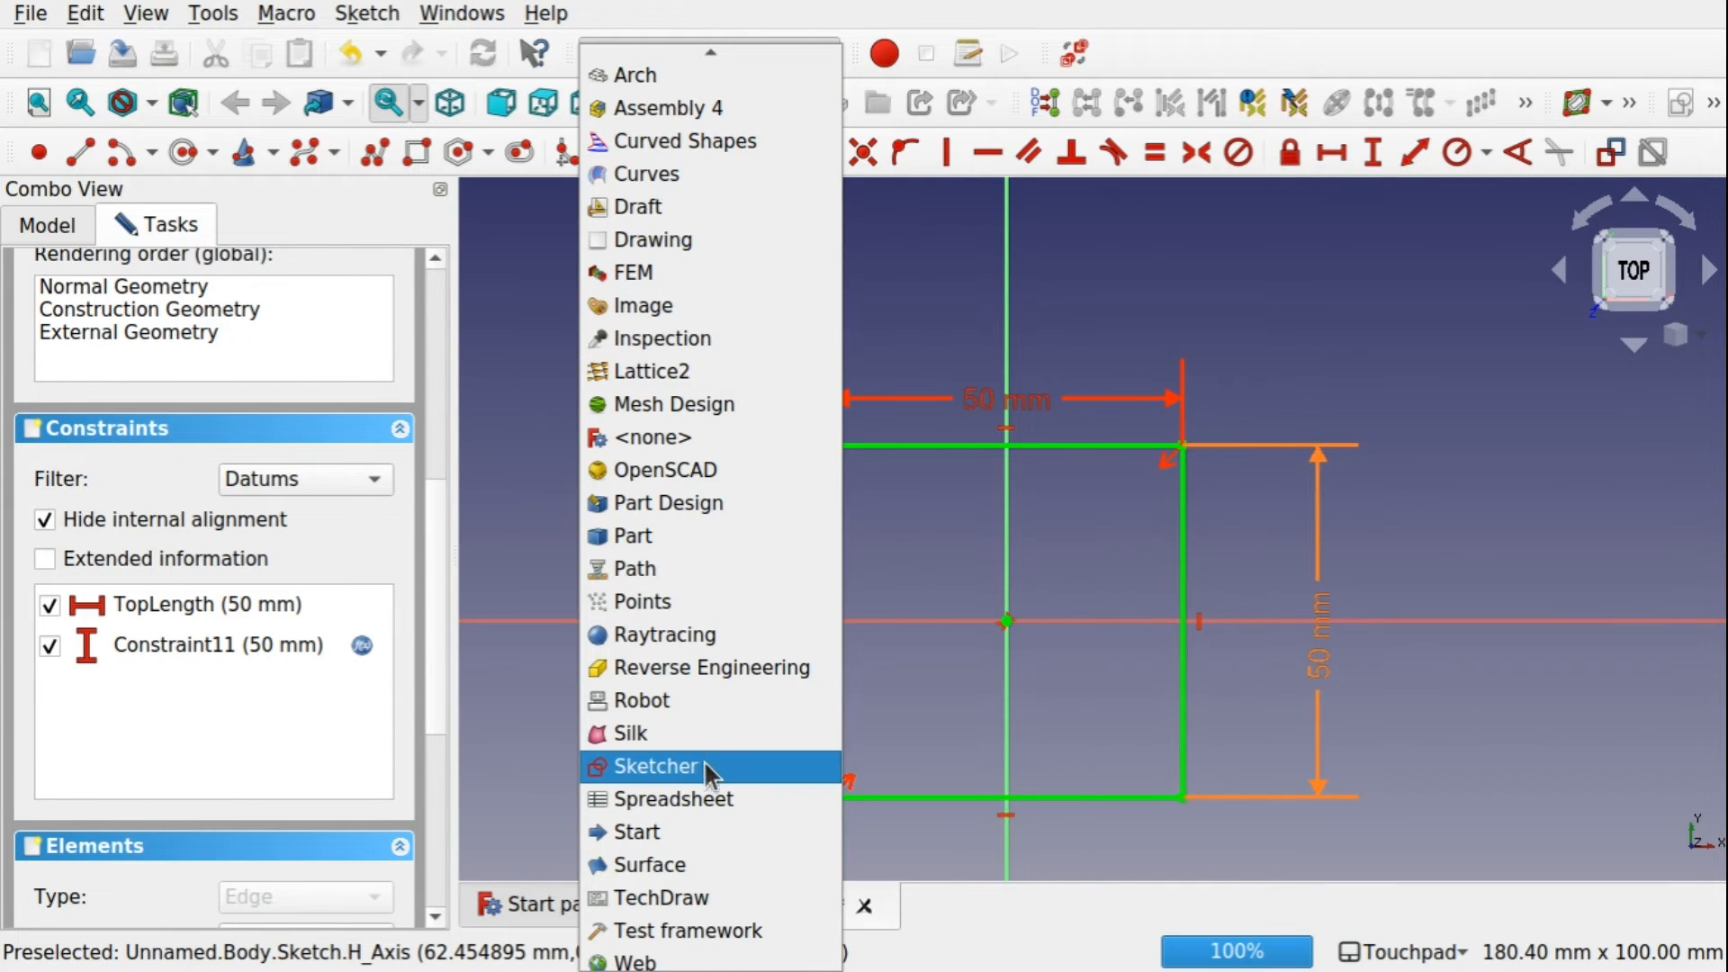
{"action": "left_click", "coordinate": [700, 798]}
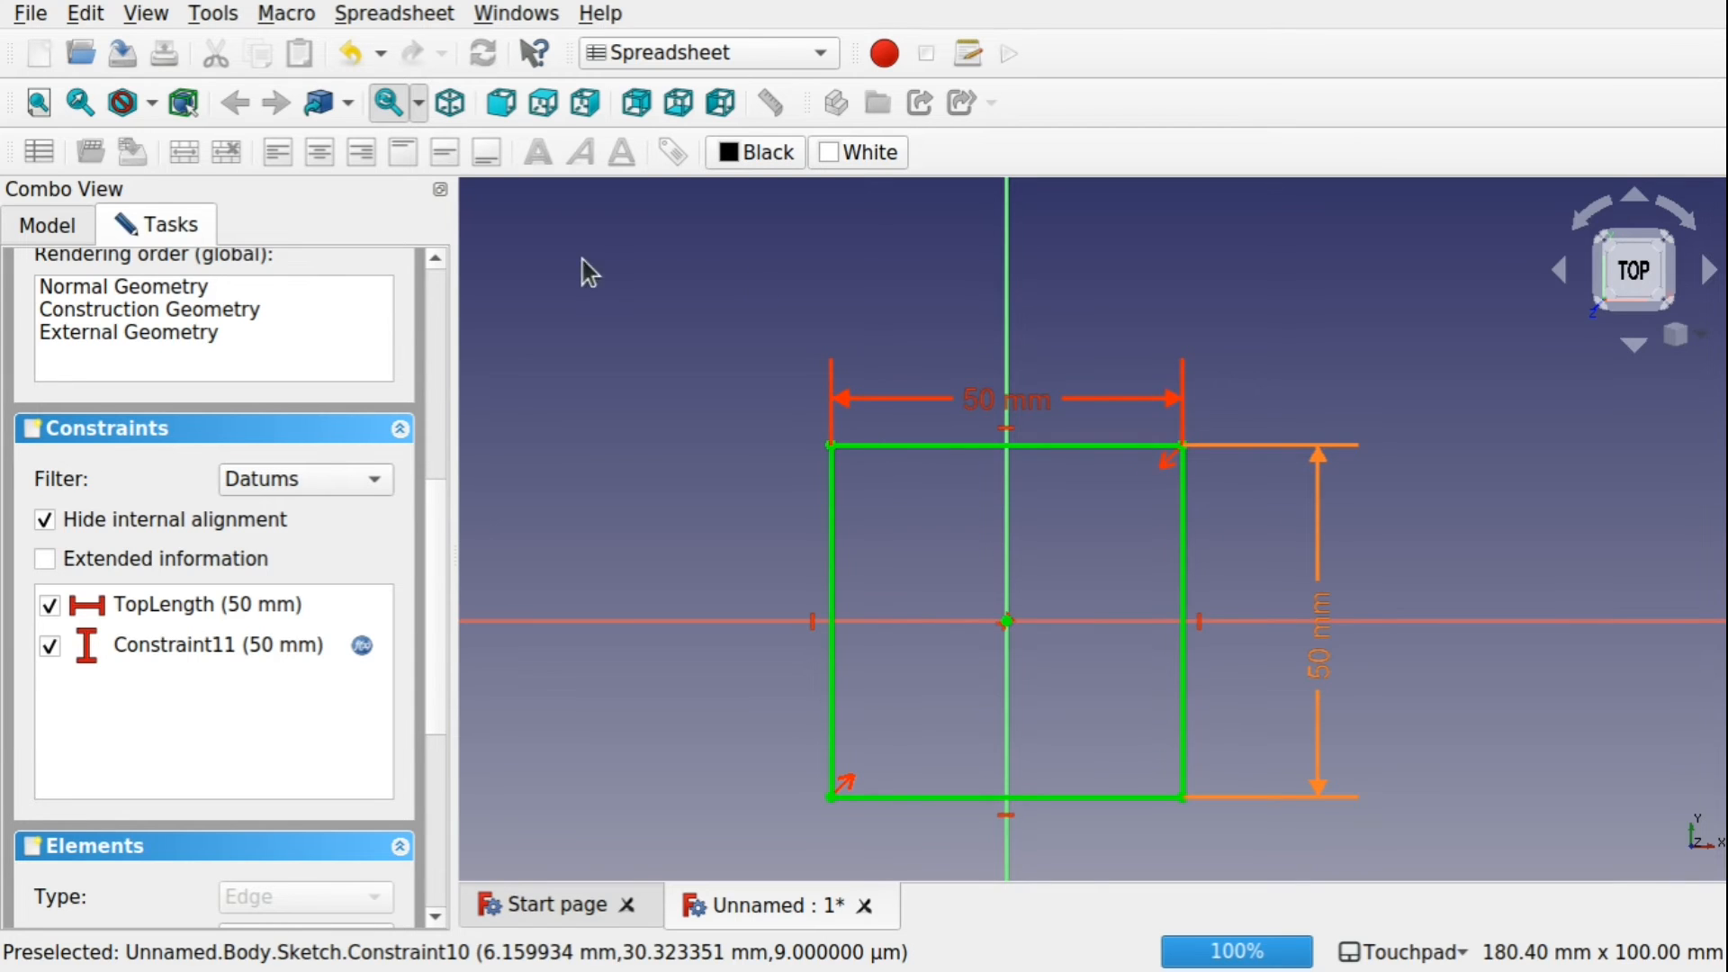
{"action": "left_click", "coordinate": [726, 54]}
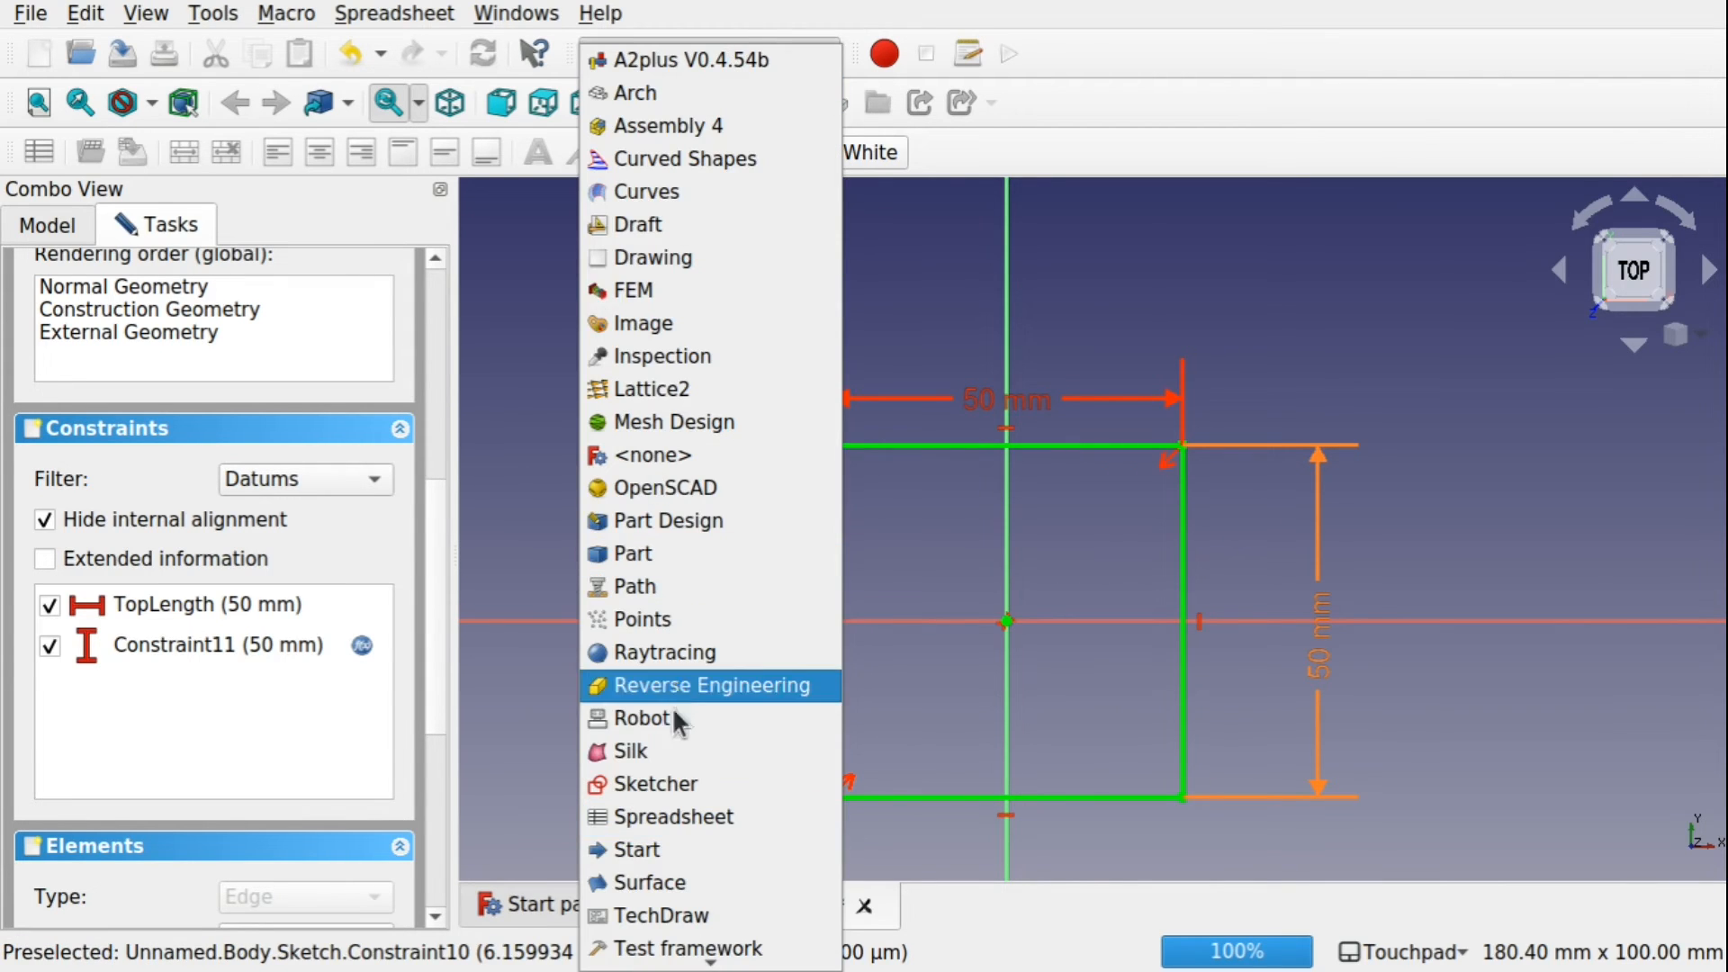
{"action": "left_click", "coordinate": [702, 781]}
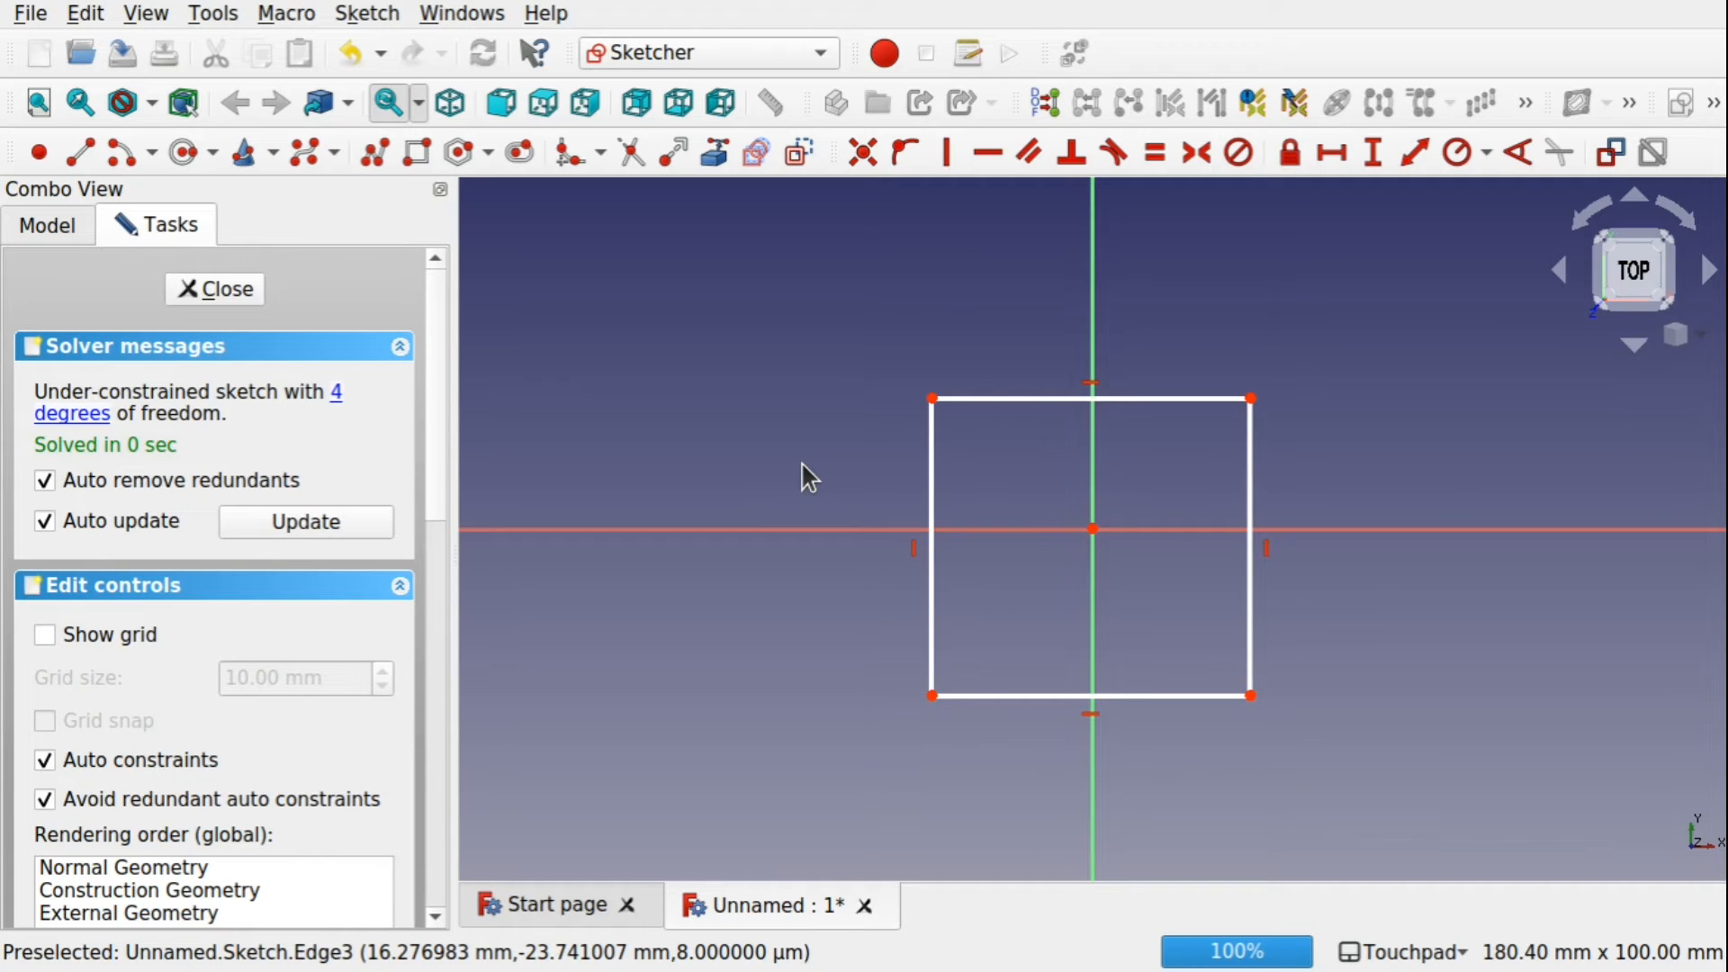
Close the under-constrained rectangle sketch and create a new sketch on the XY-Plane.
{"action": "left_click", "coordinate": [232, 289]}
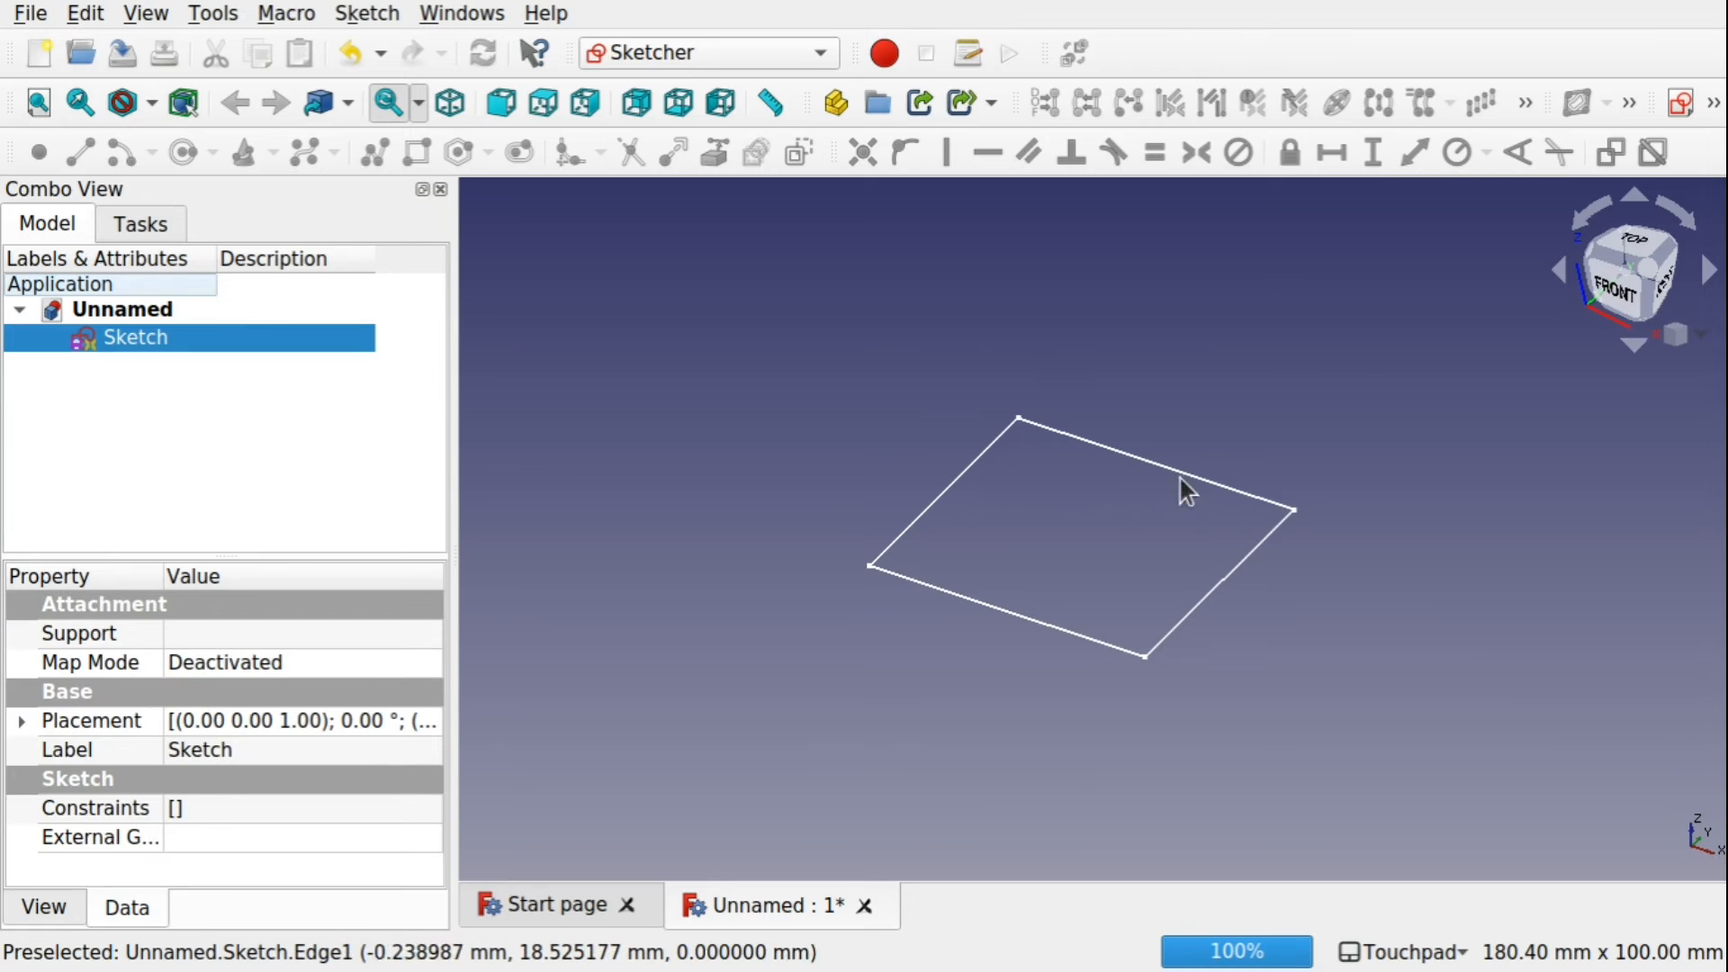
{"action": "left_click", "coordinate": [590, 370]}
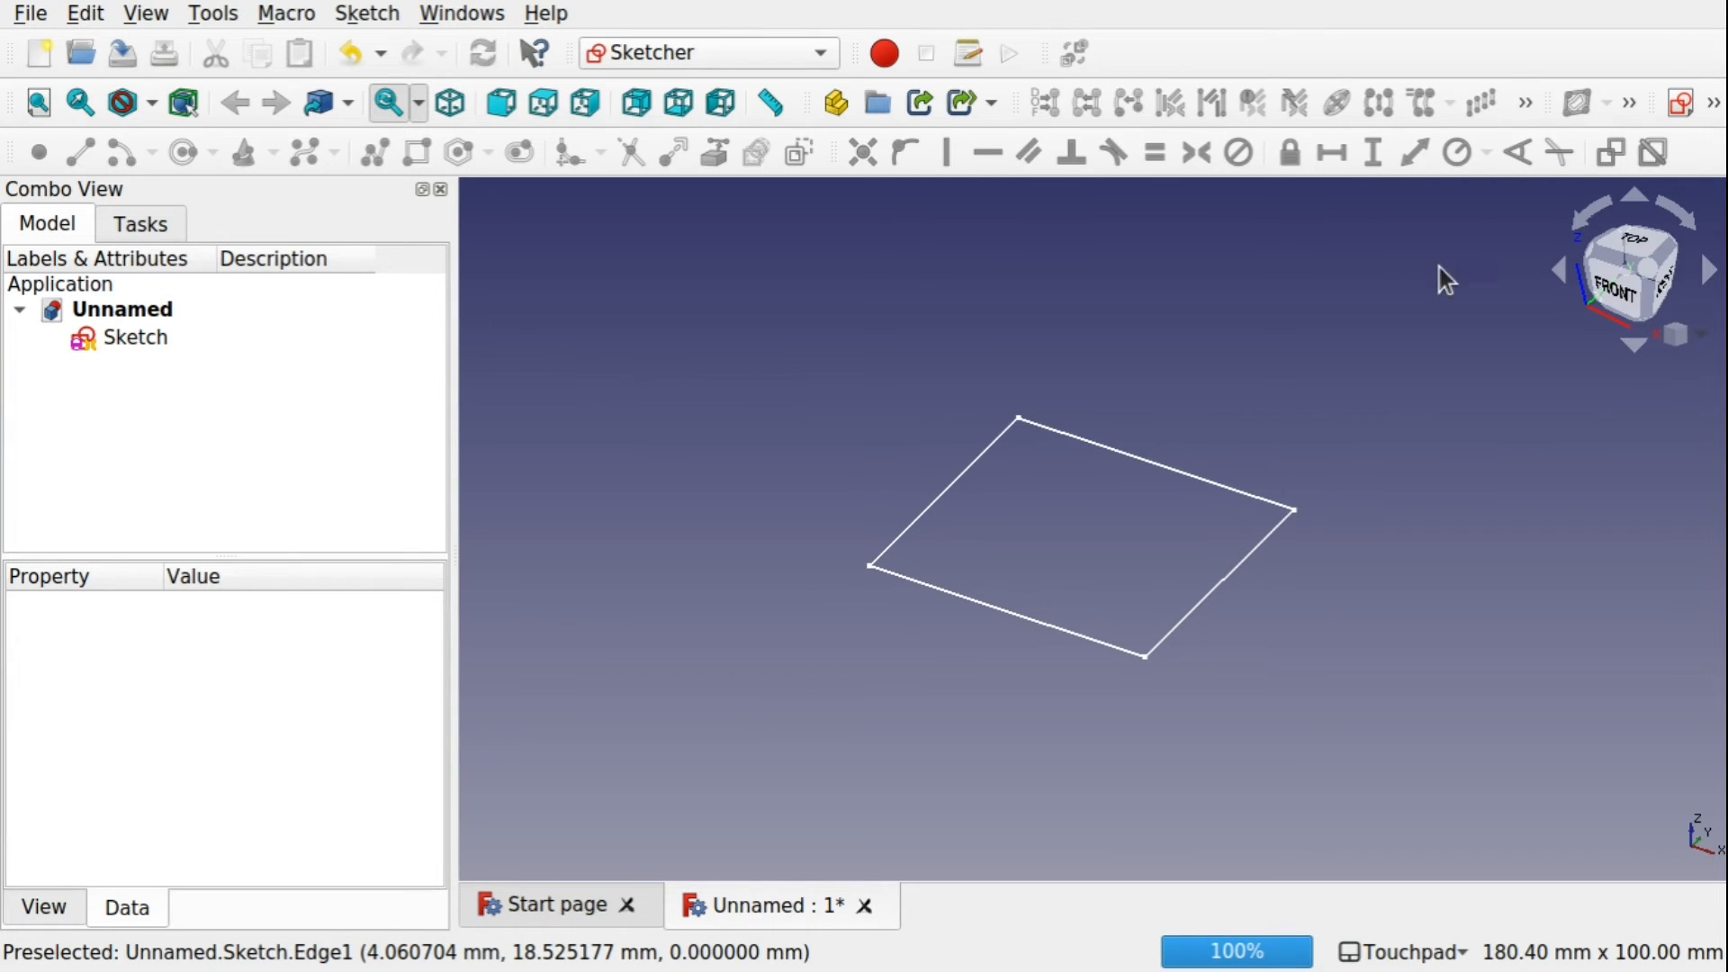
{"action": "left_click", "coordinate": [1680, 103]}
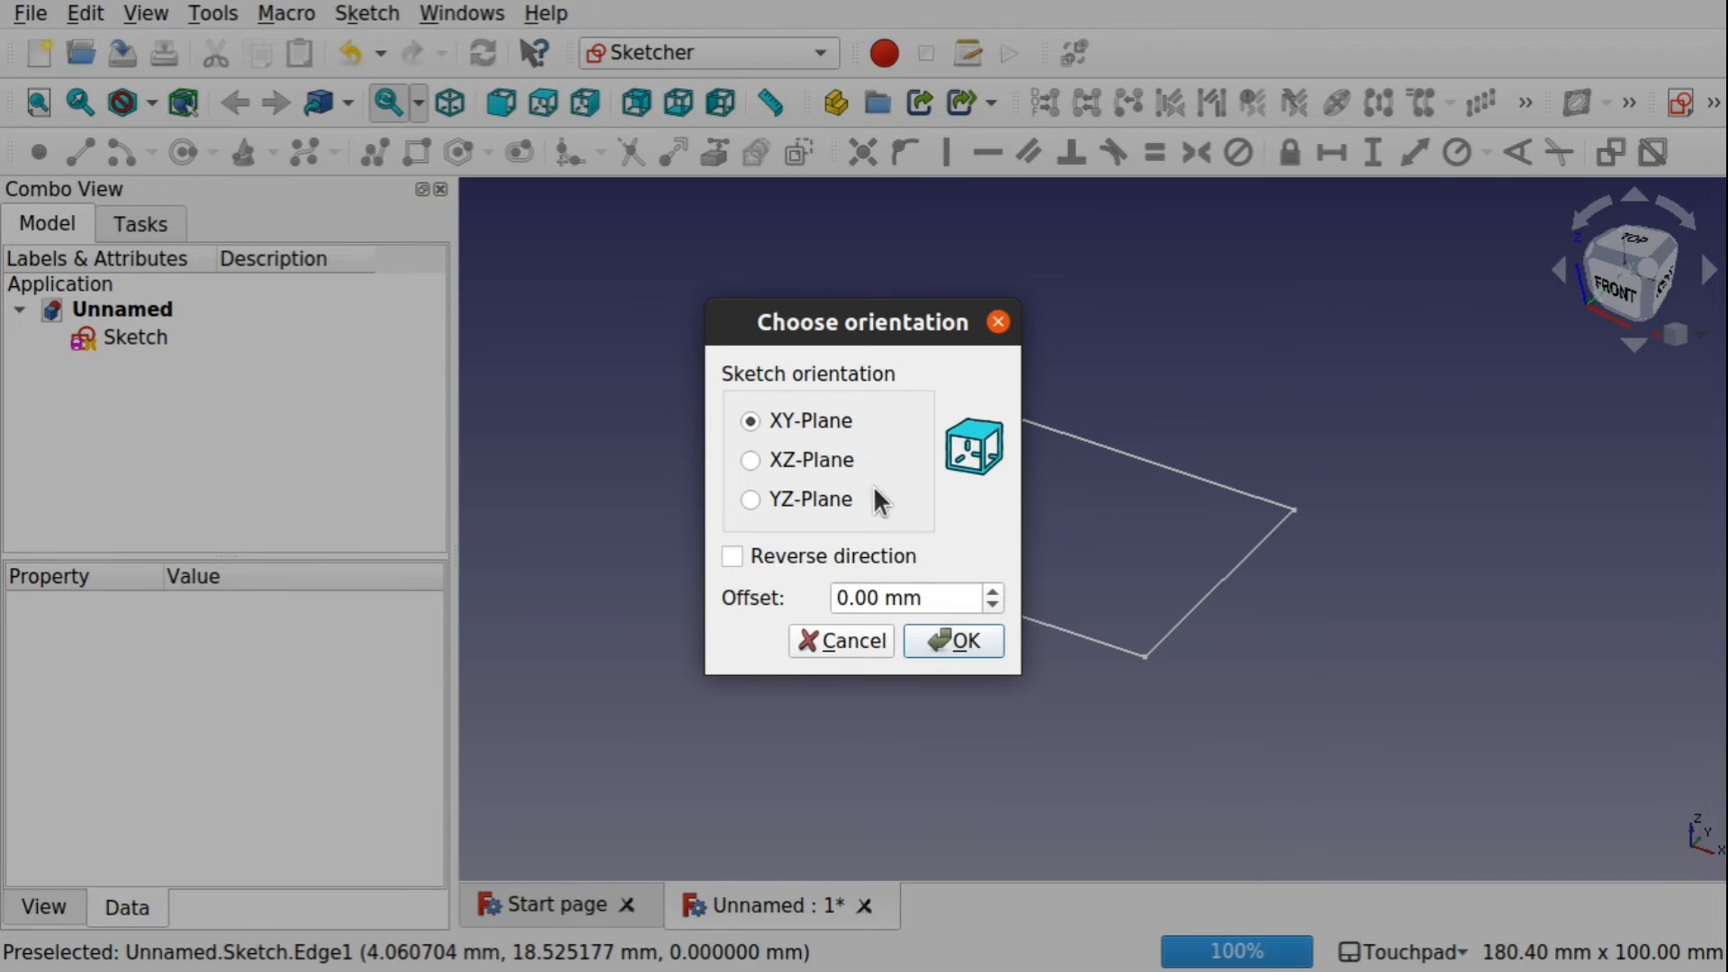
{"action": "left_click", "coordinate": [748, 418]}
{"action": "left_click", "coordinate": [952, 641]}
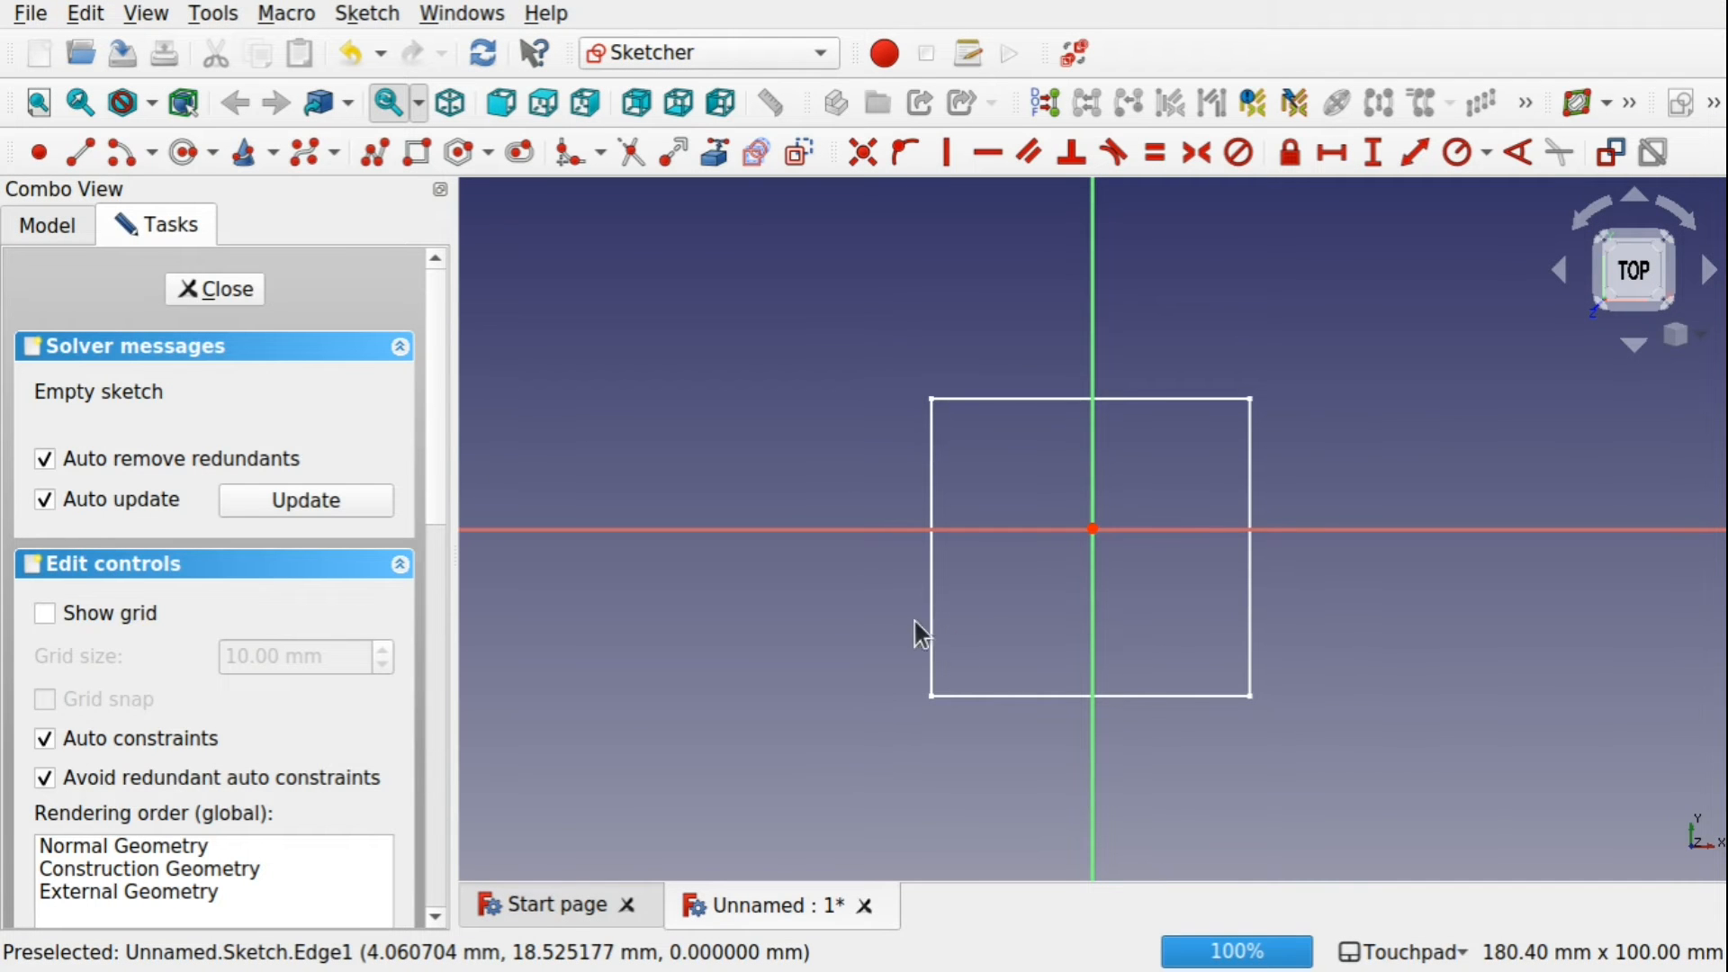
Draw a vertical line about 41 mm long to the left of the rectangle in the new sketch, and close the sketch.
{"action": "left_click", "coordinate": [83, 154]}
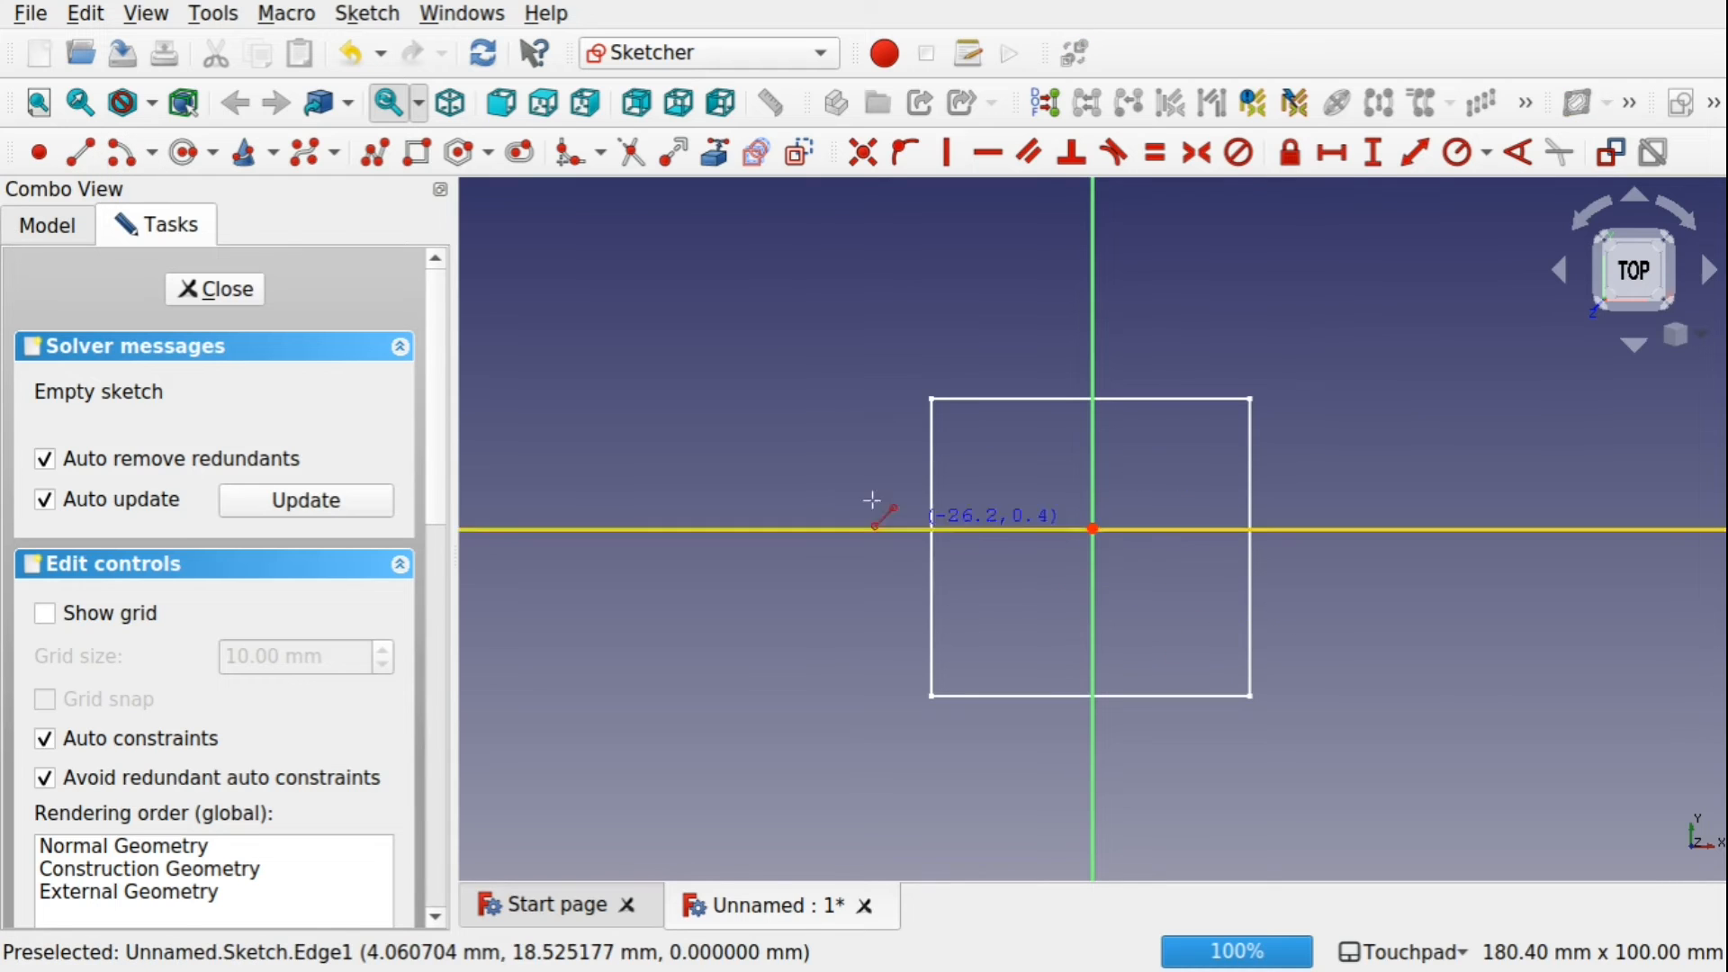
{"action": "left_click", "coordinate": [779, 403]}
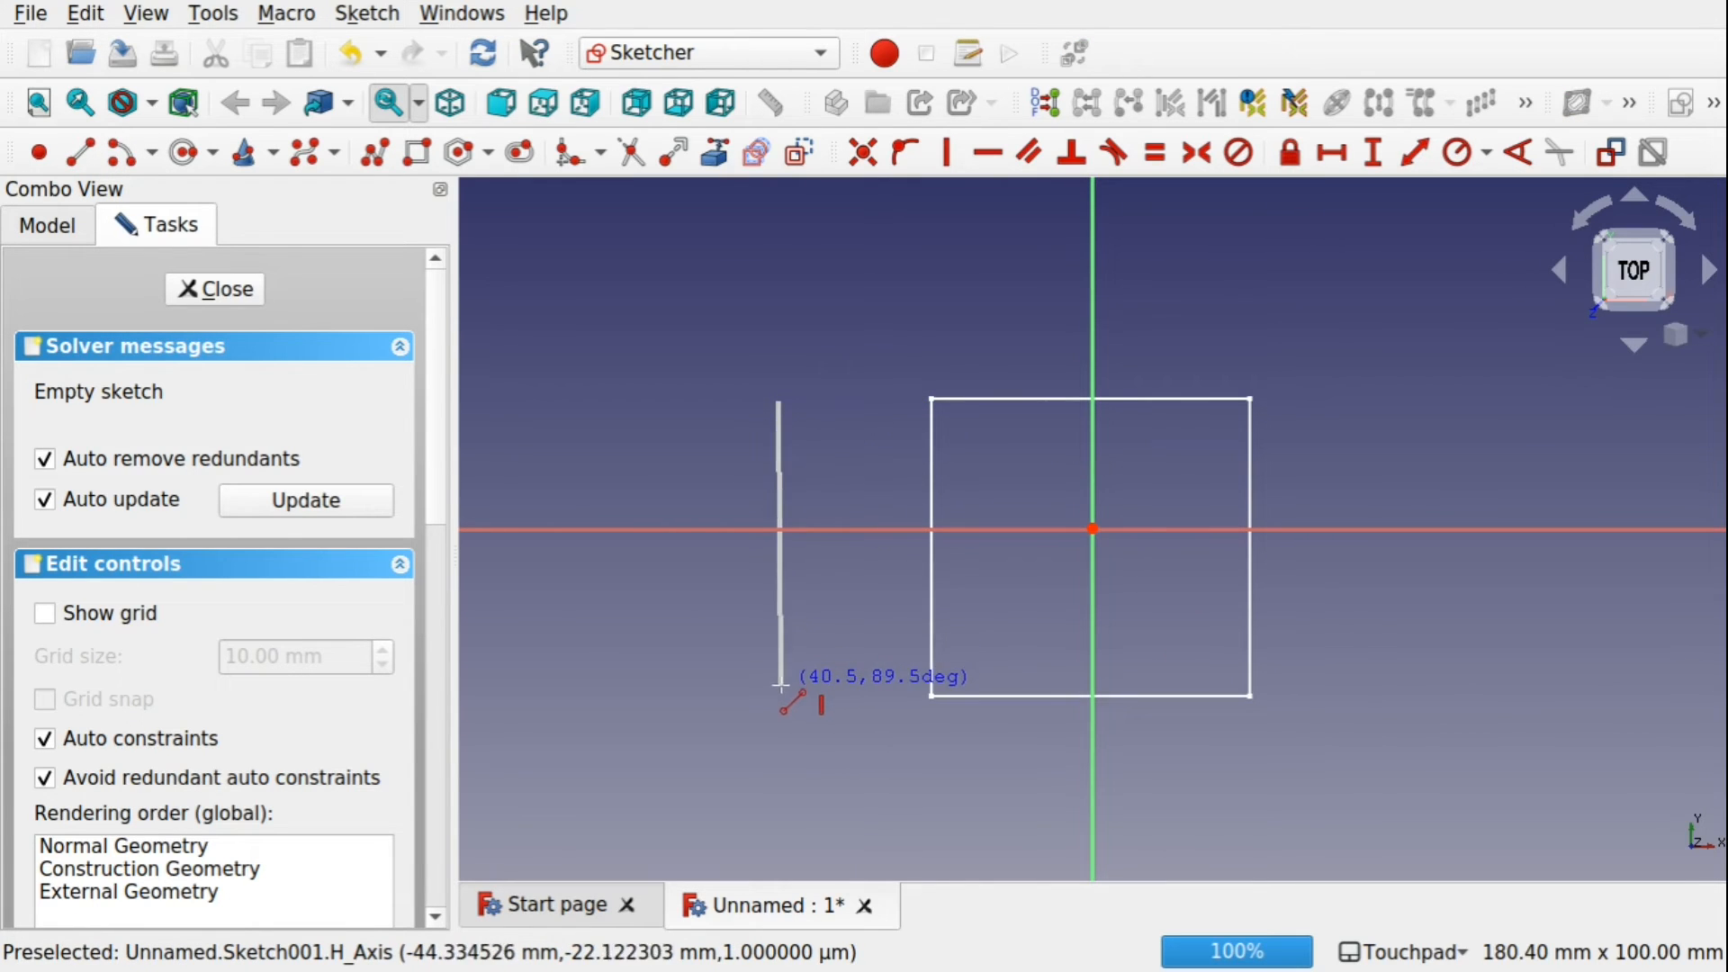
{"action": "left_click", "coordinate": [779, 693]}
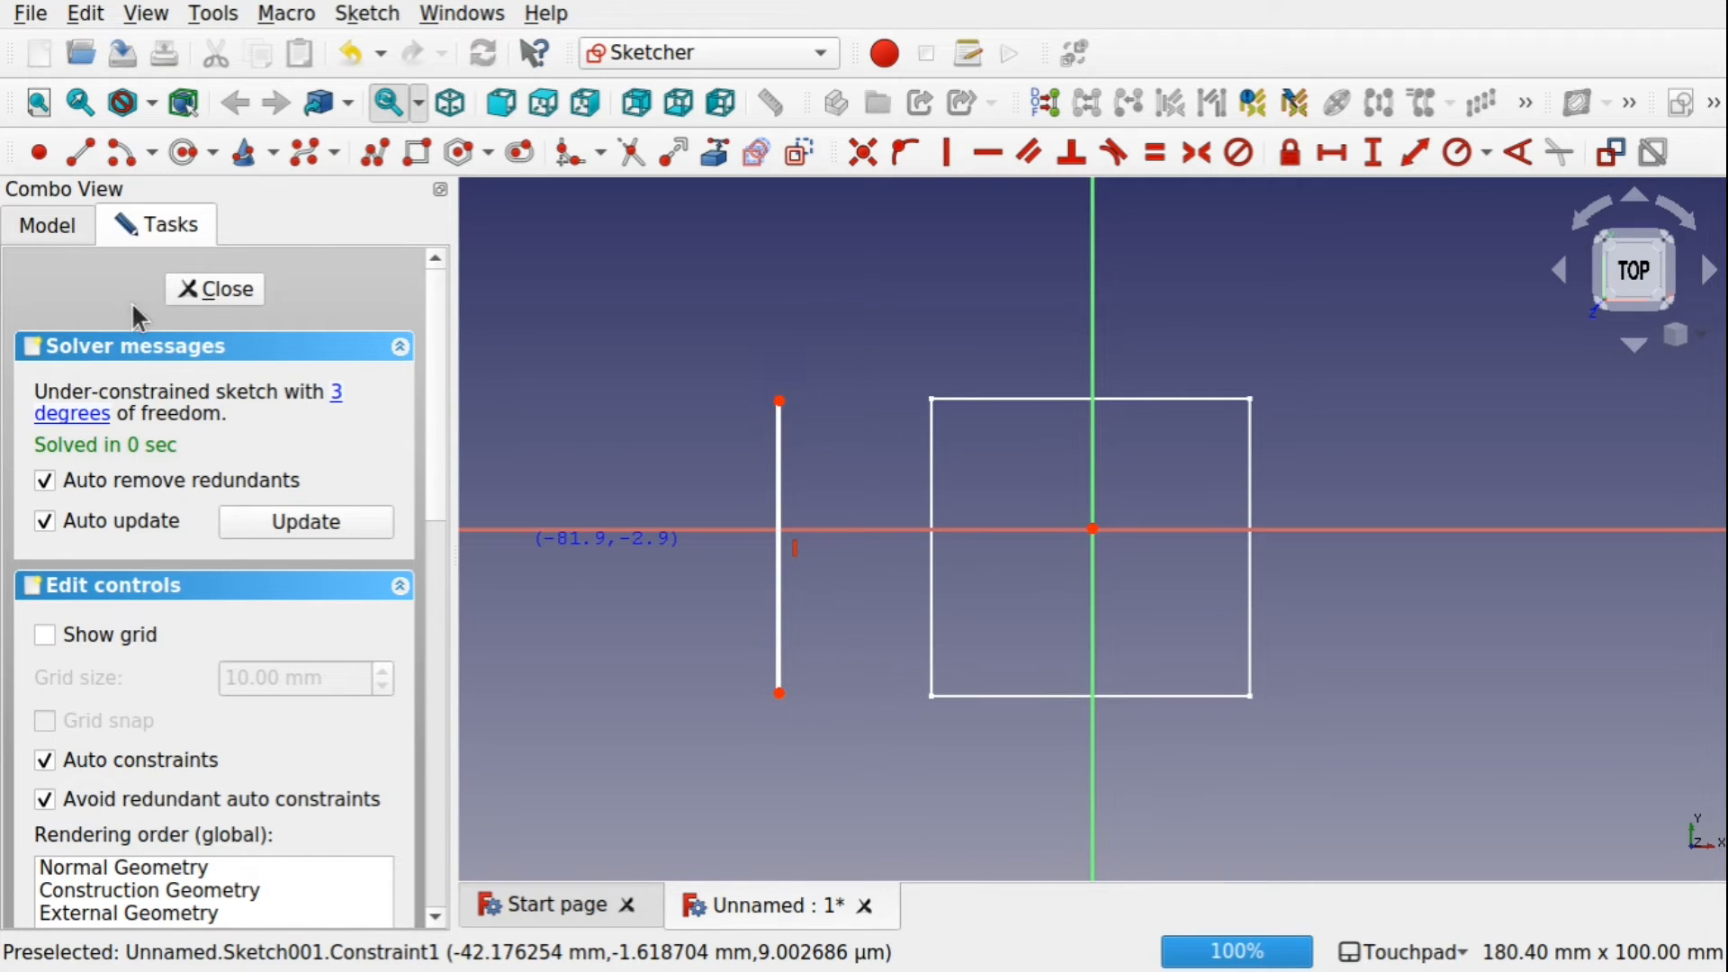
{"action": "left_click", "coordinate": [213, 283]}
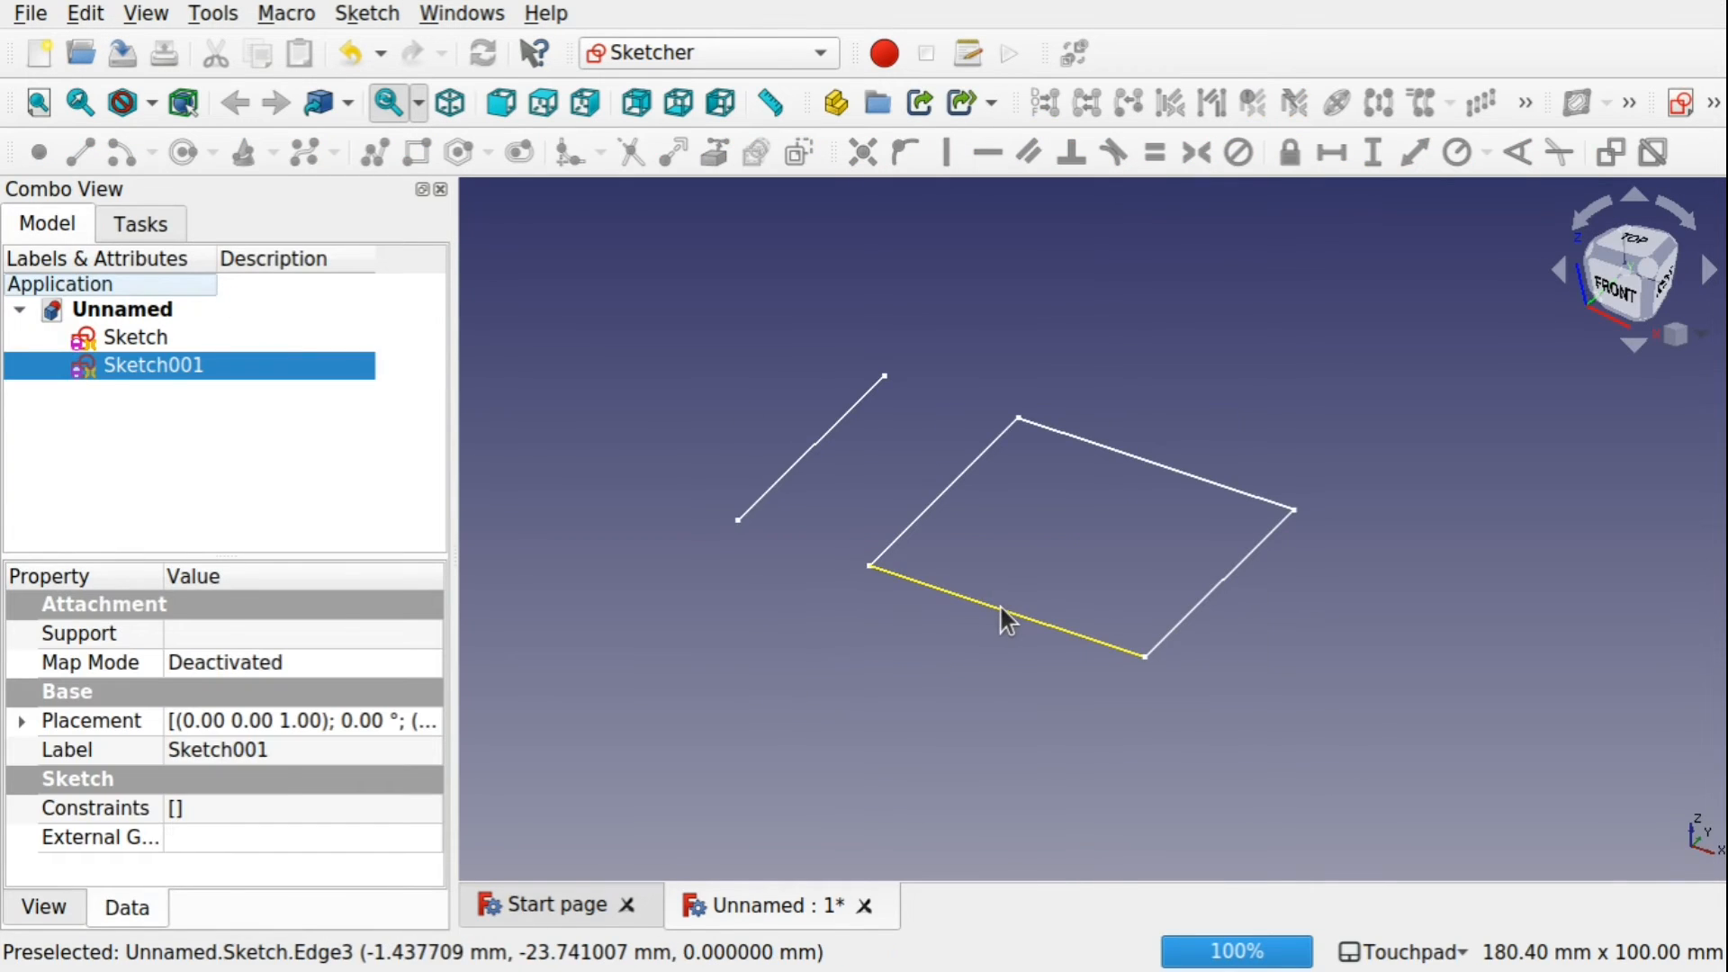
Open the rectangle's sketch for editing and link the vertical line from Sketch001 as external geometry.
{"action": "left_click", "coordinate": [131, 344]}
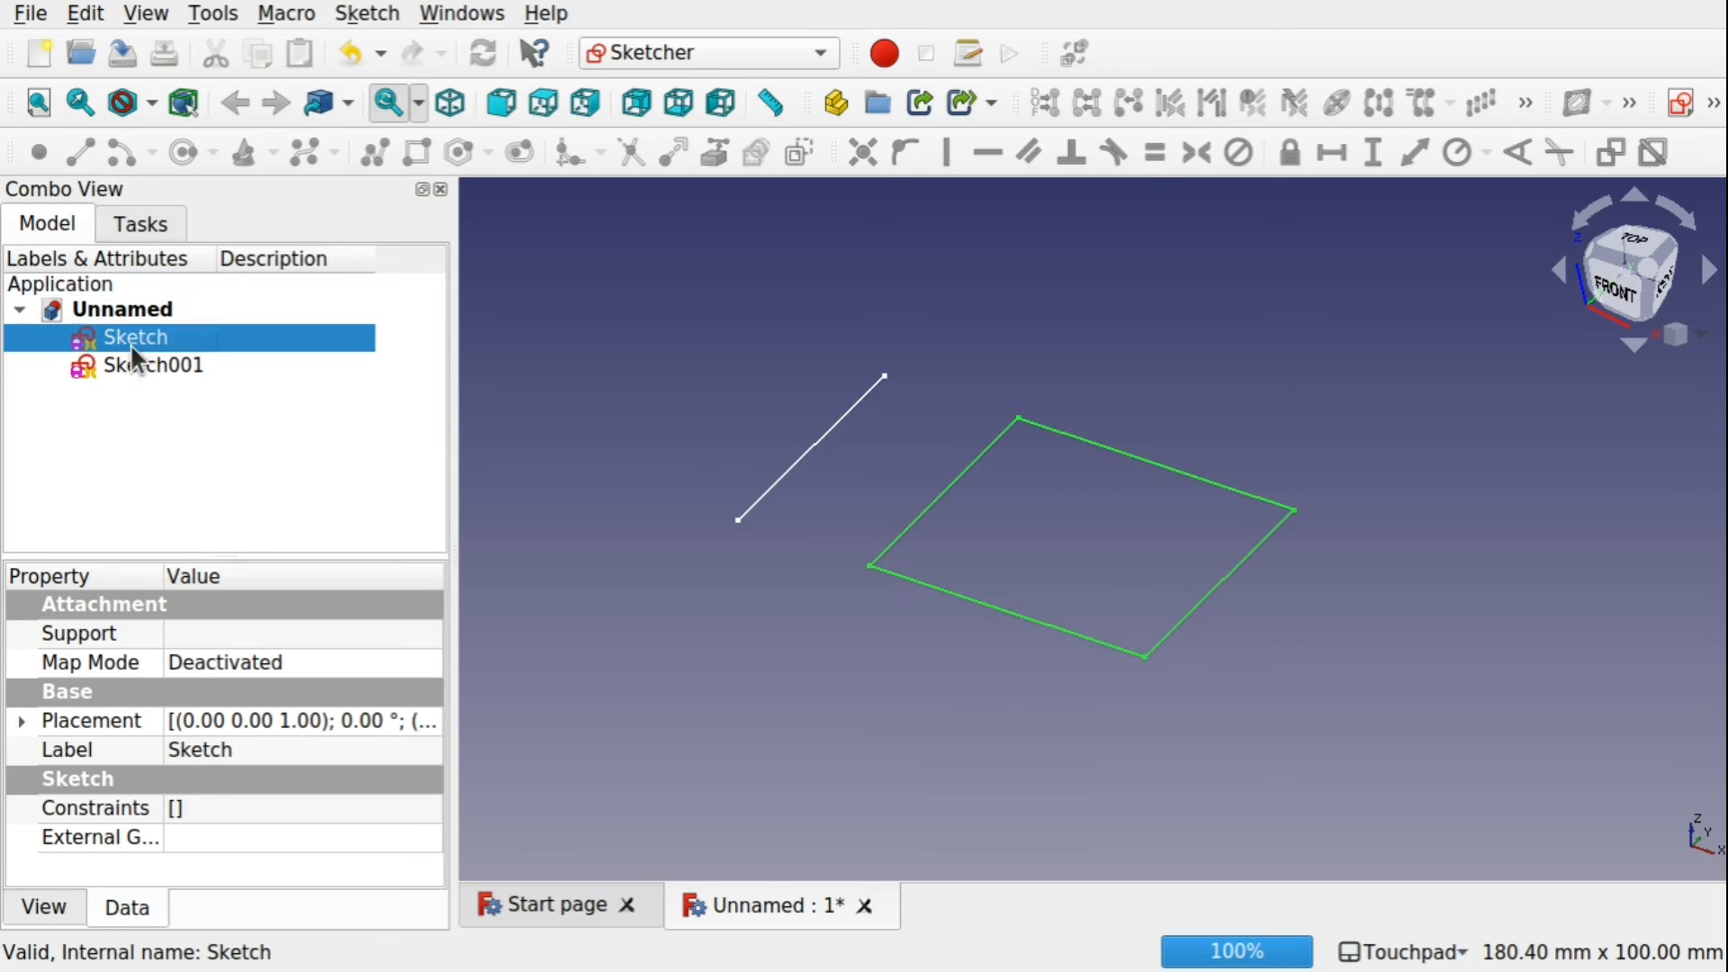
{"action": "double_click", "coordinate": [130, 343]}
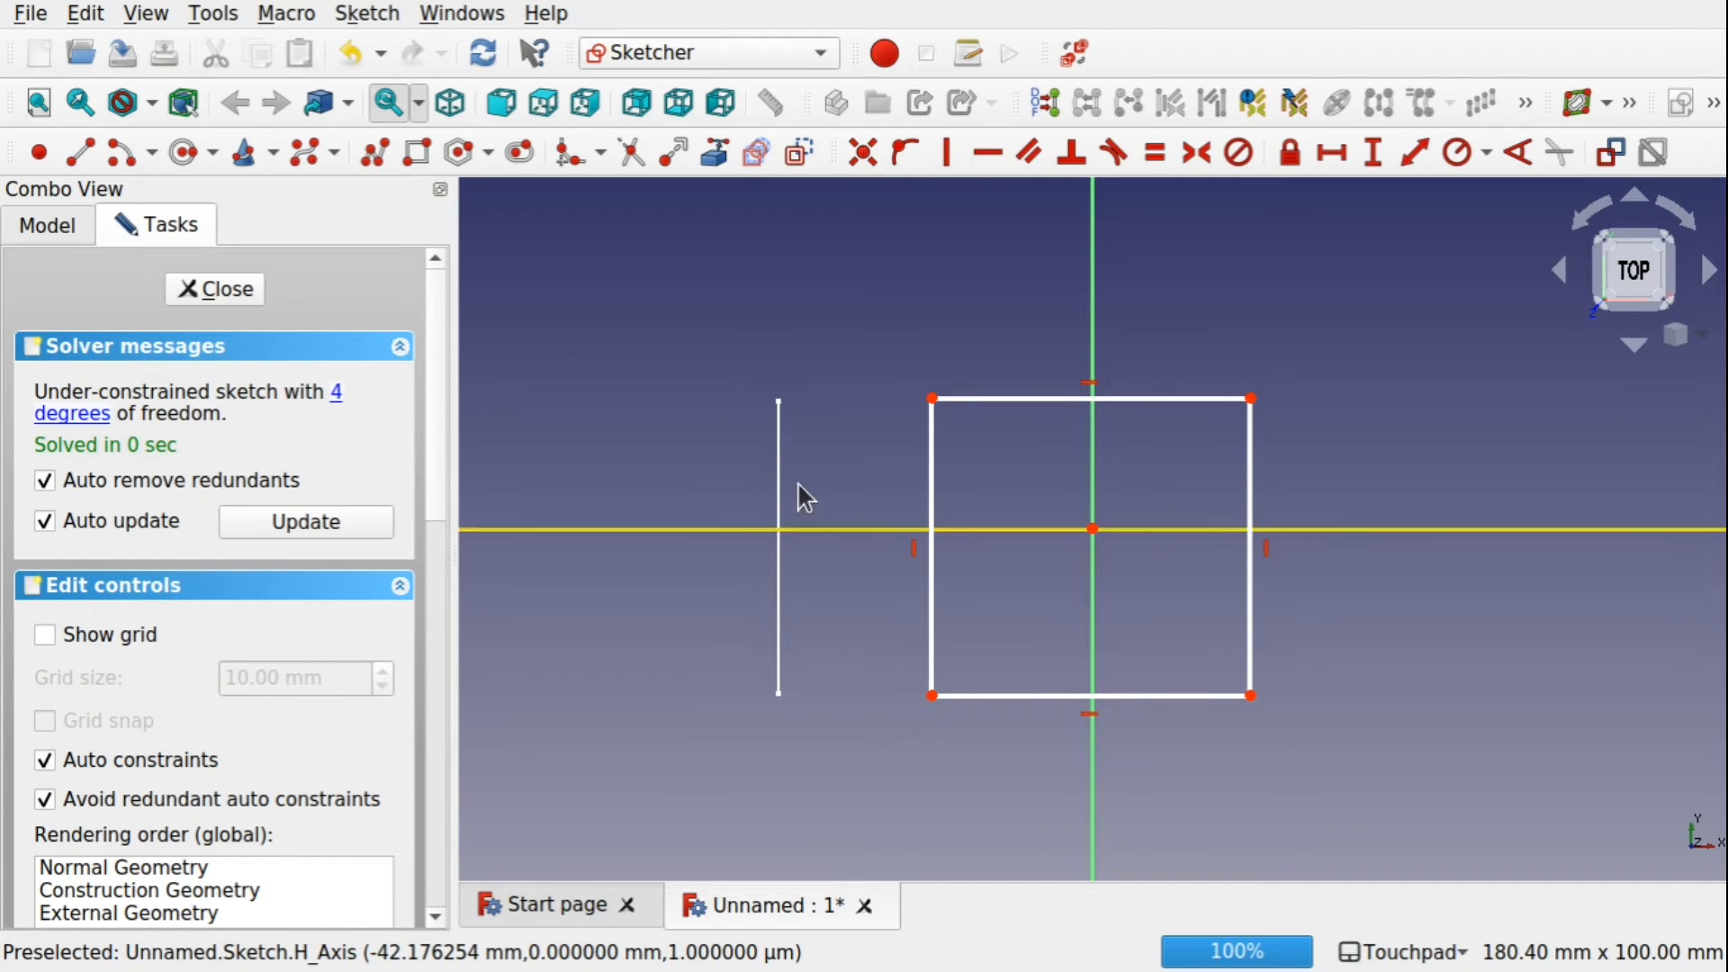
{"action": "left_click", "coordinate": [720, 164]}
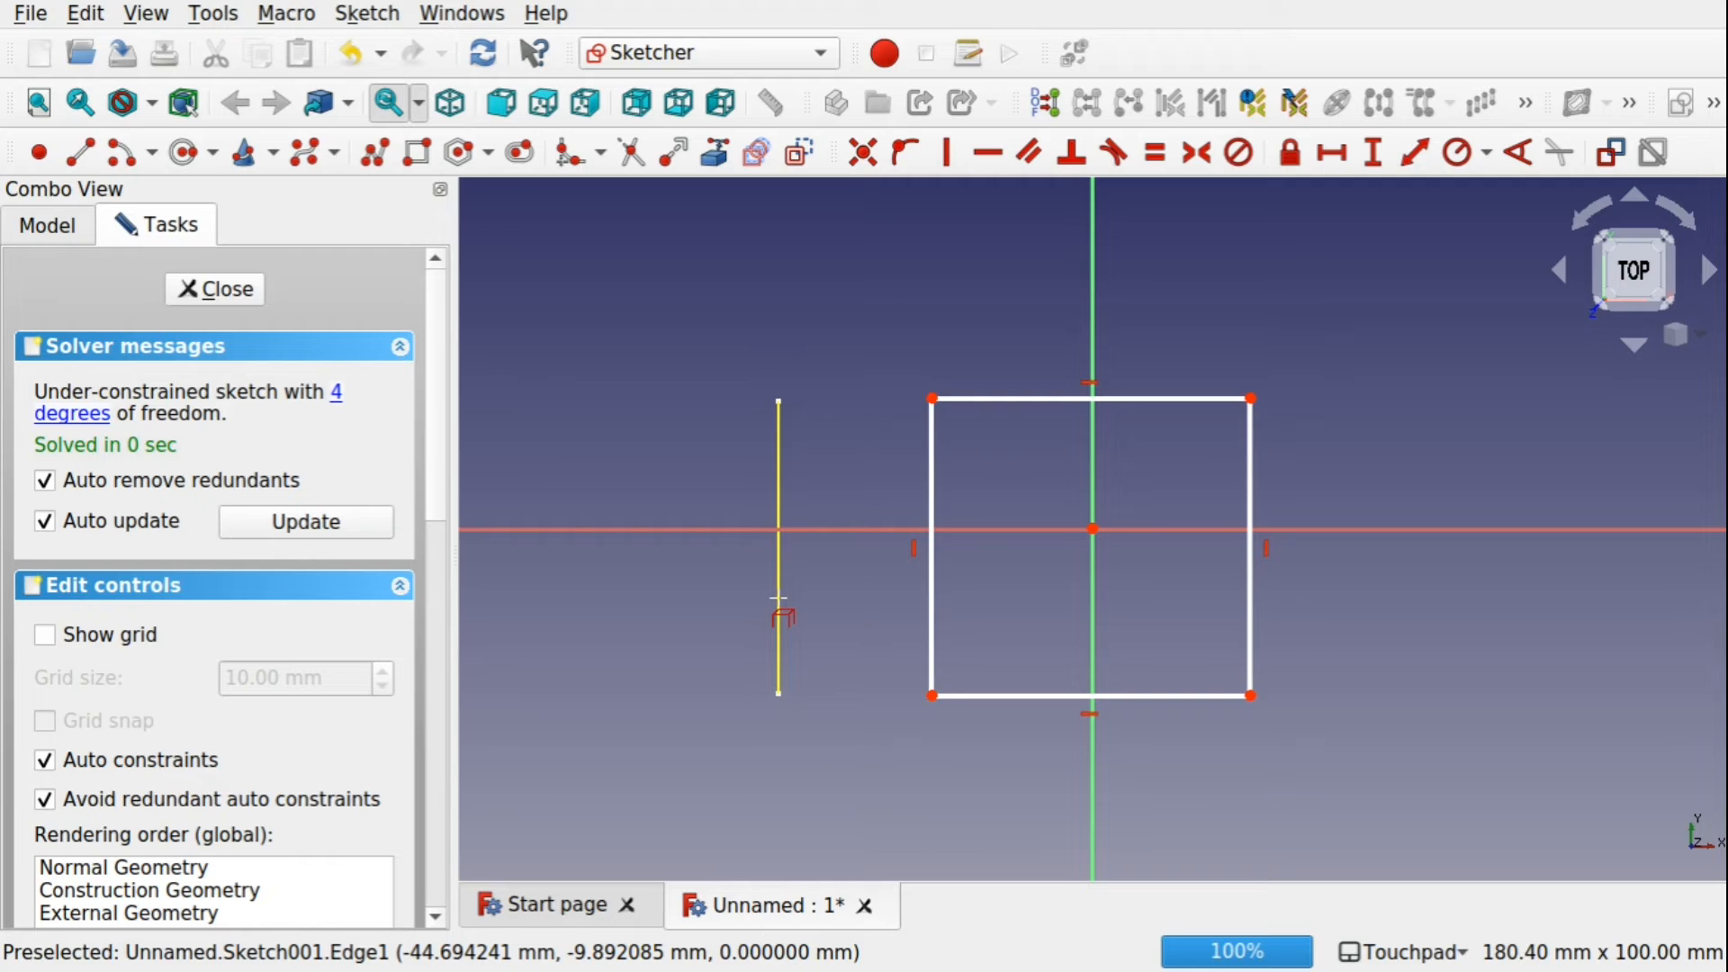
{"action": "left_click", "coordinate": [72, 220]}
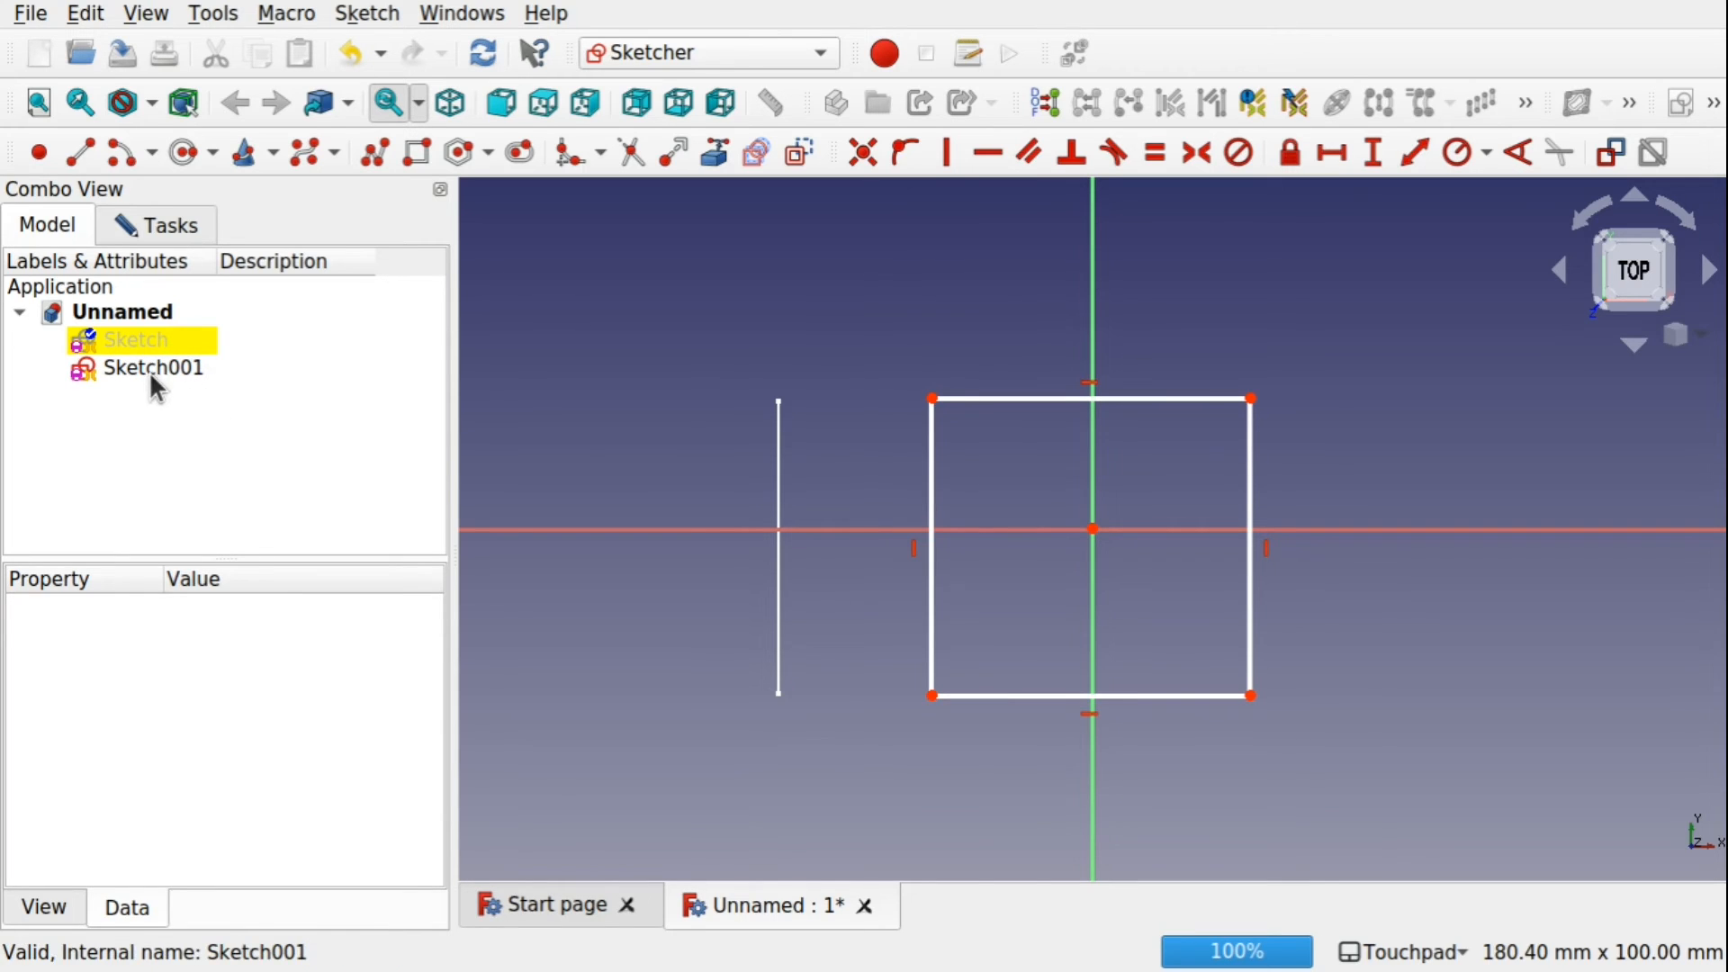
{"action": "left_click", "coordinate": [181, 224]}
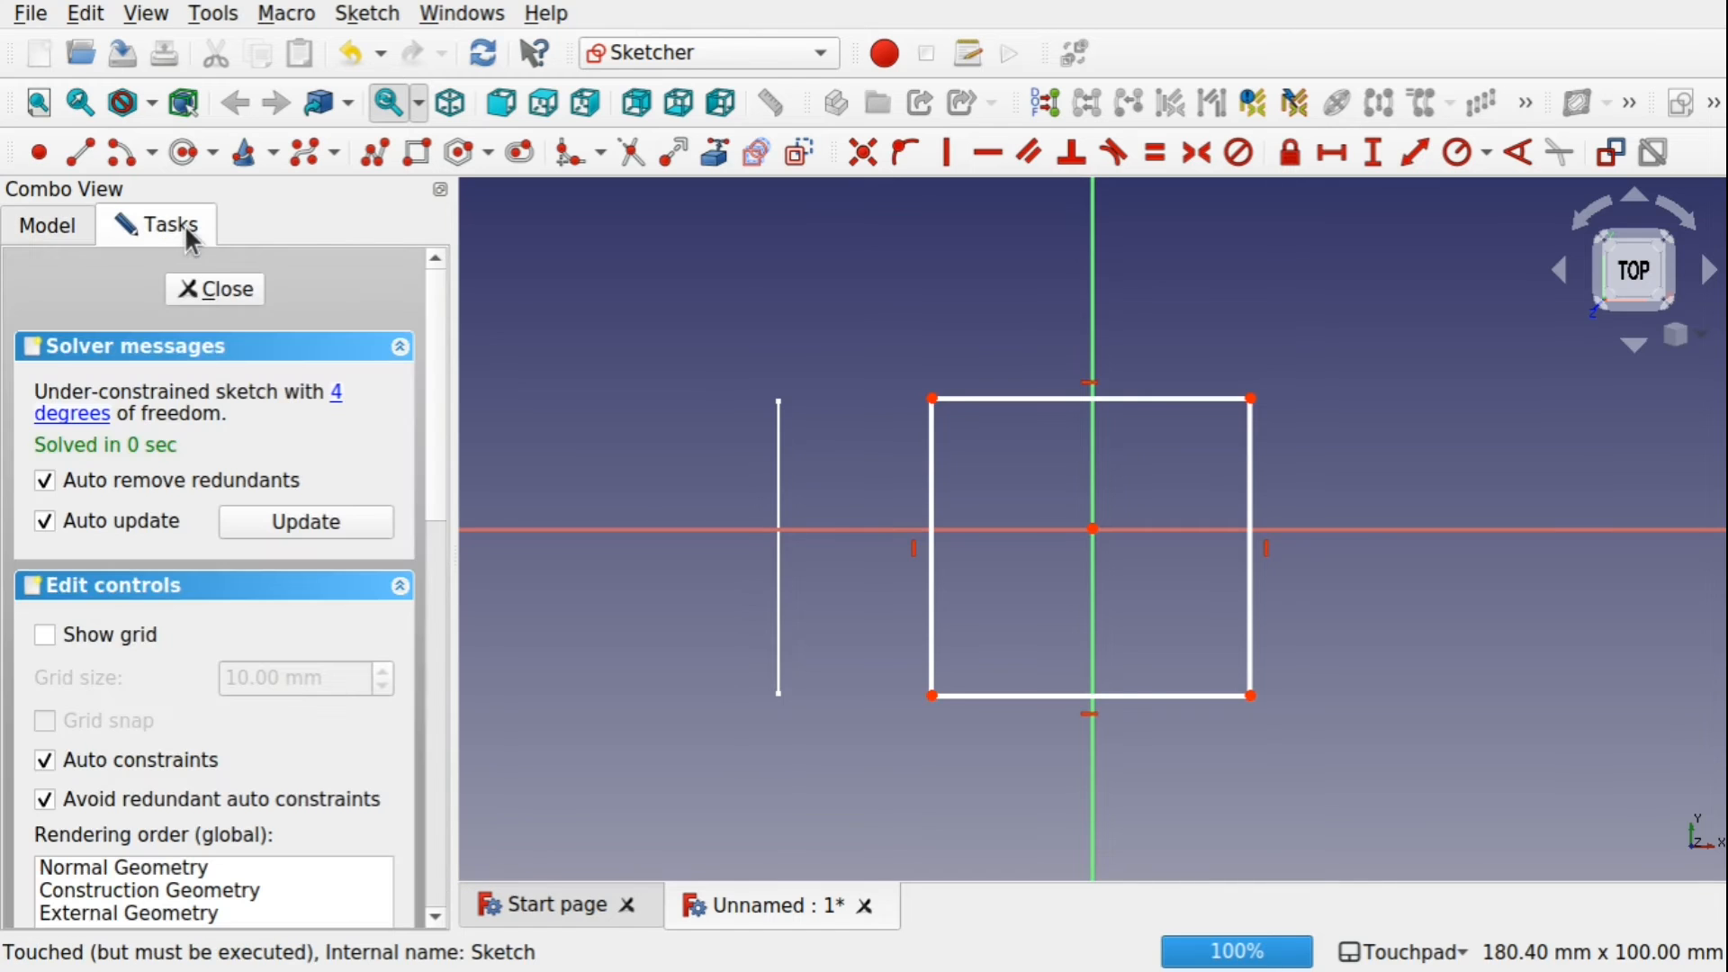
{"action": "left_click", "coordinate": [783, 500]}
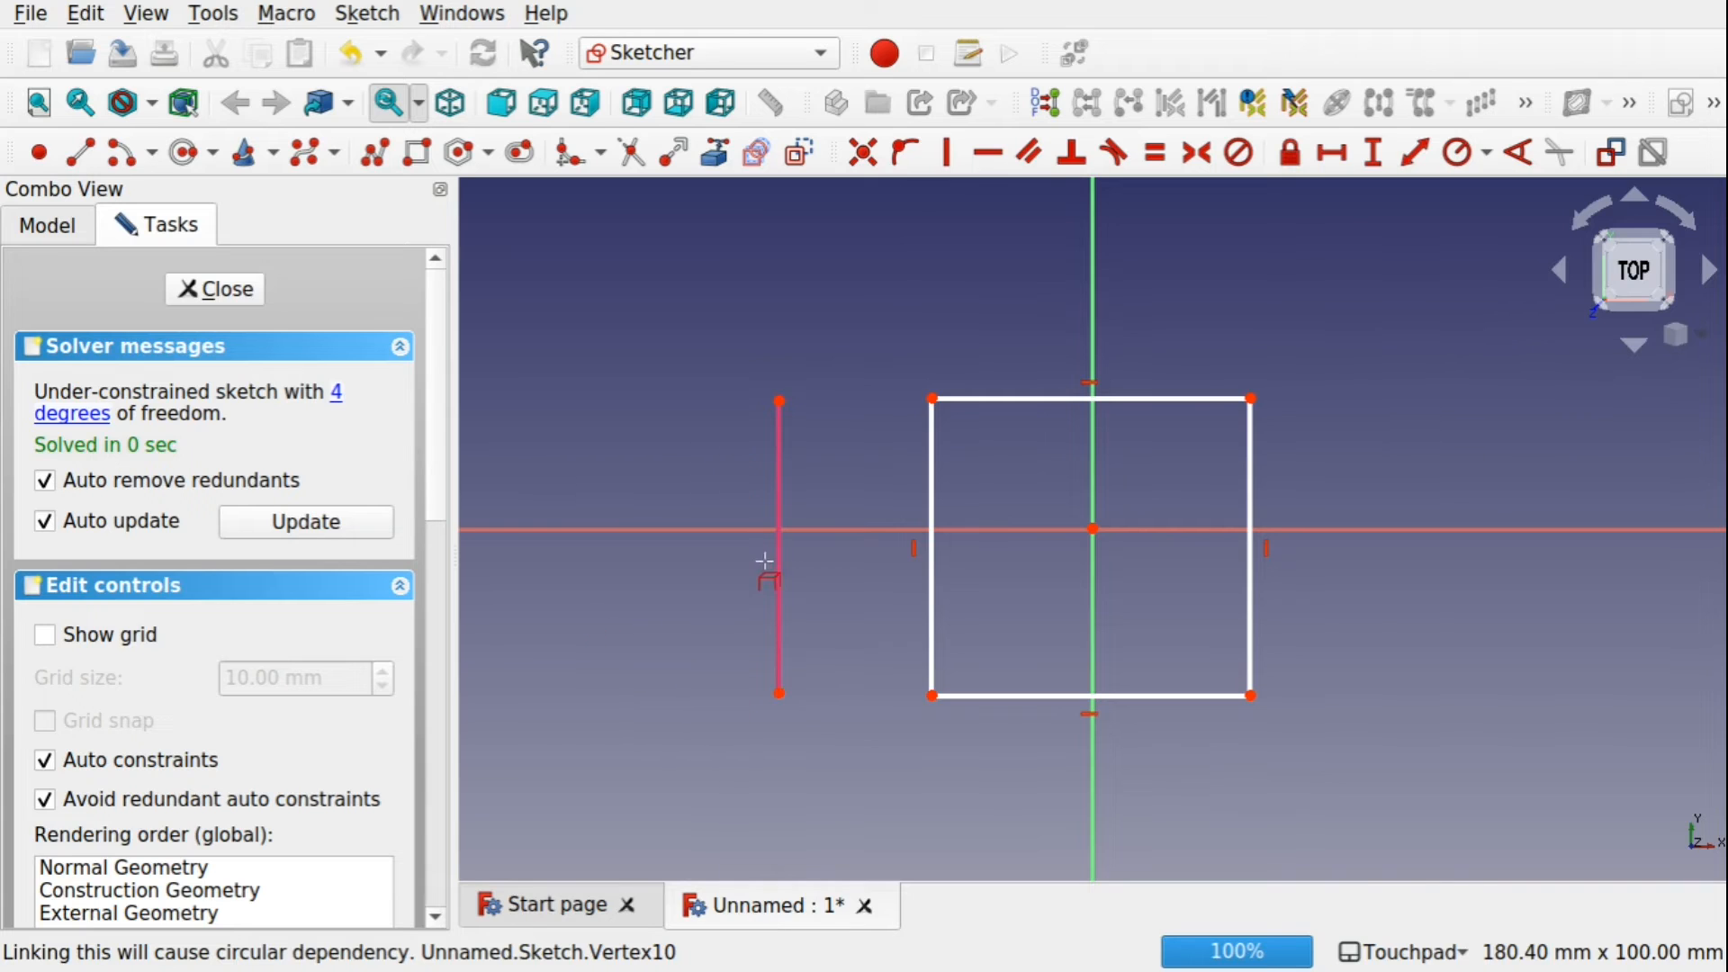
{"action": "key", "text": "Escape"}
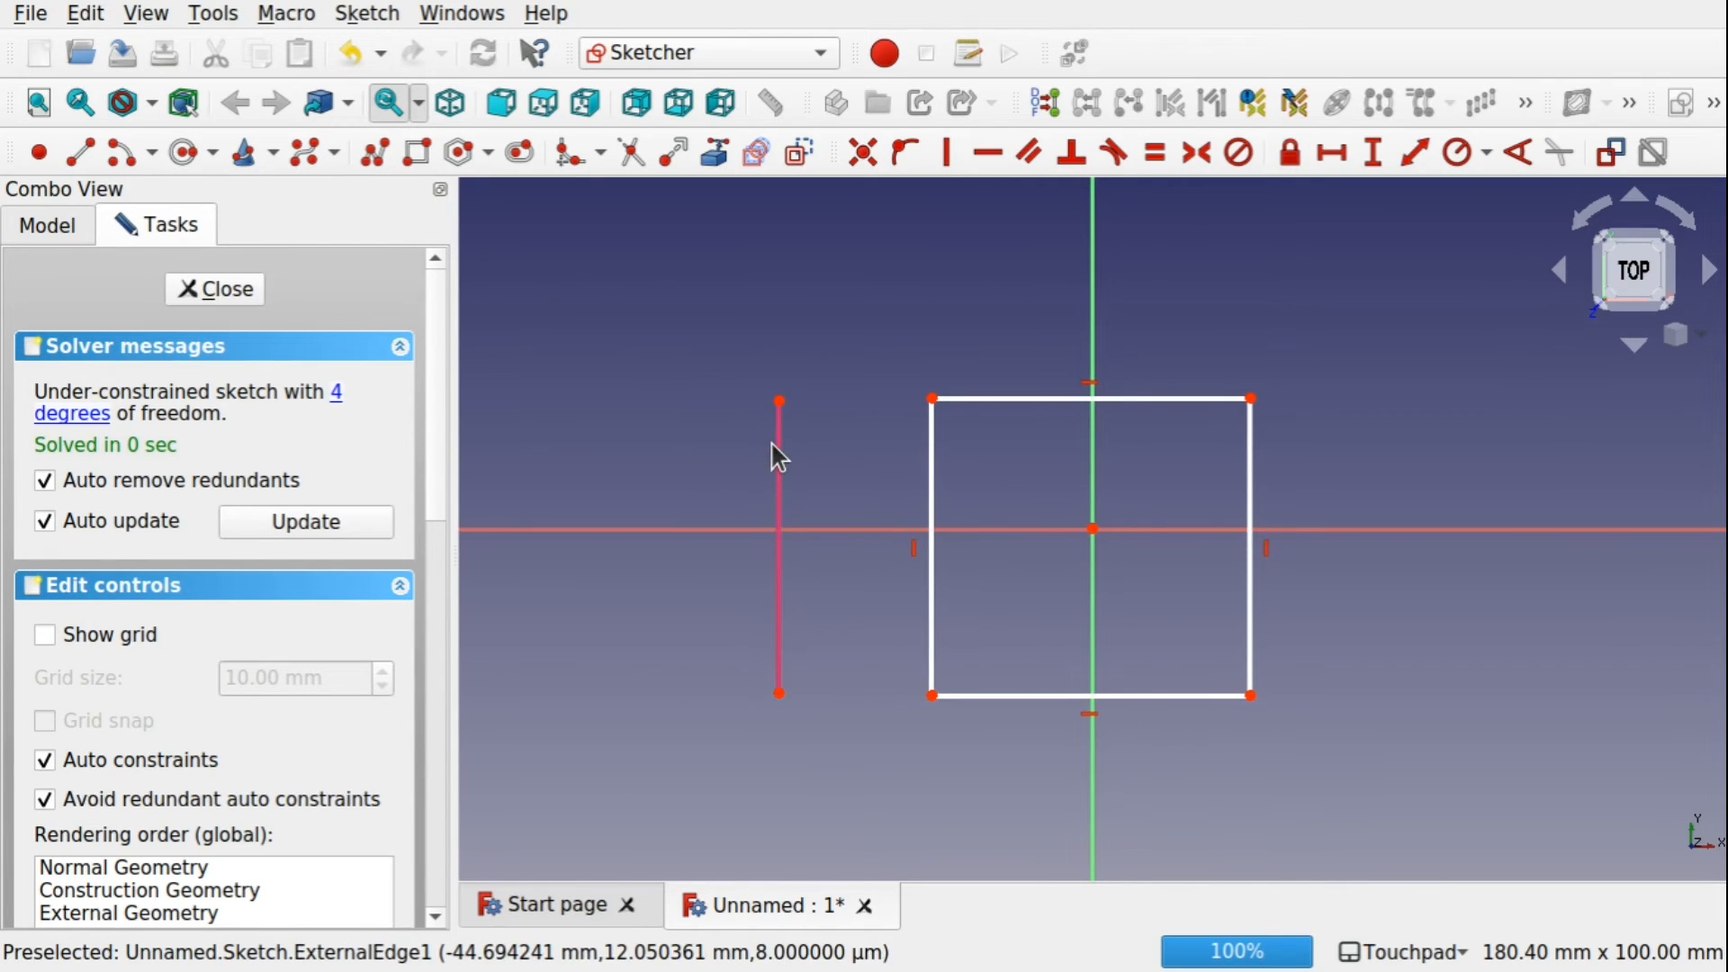
Constrain the rectangle's top and right edges to equal length.
{"action": "left_click", "coordinate": [1062, 399]}
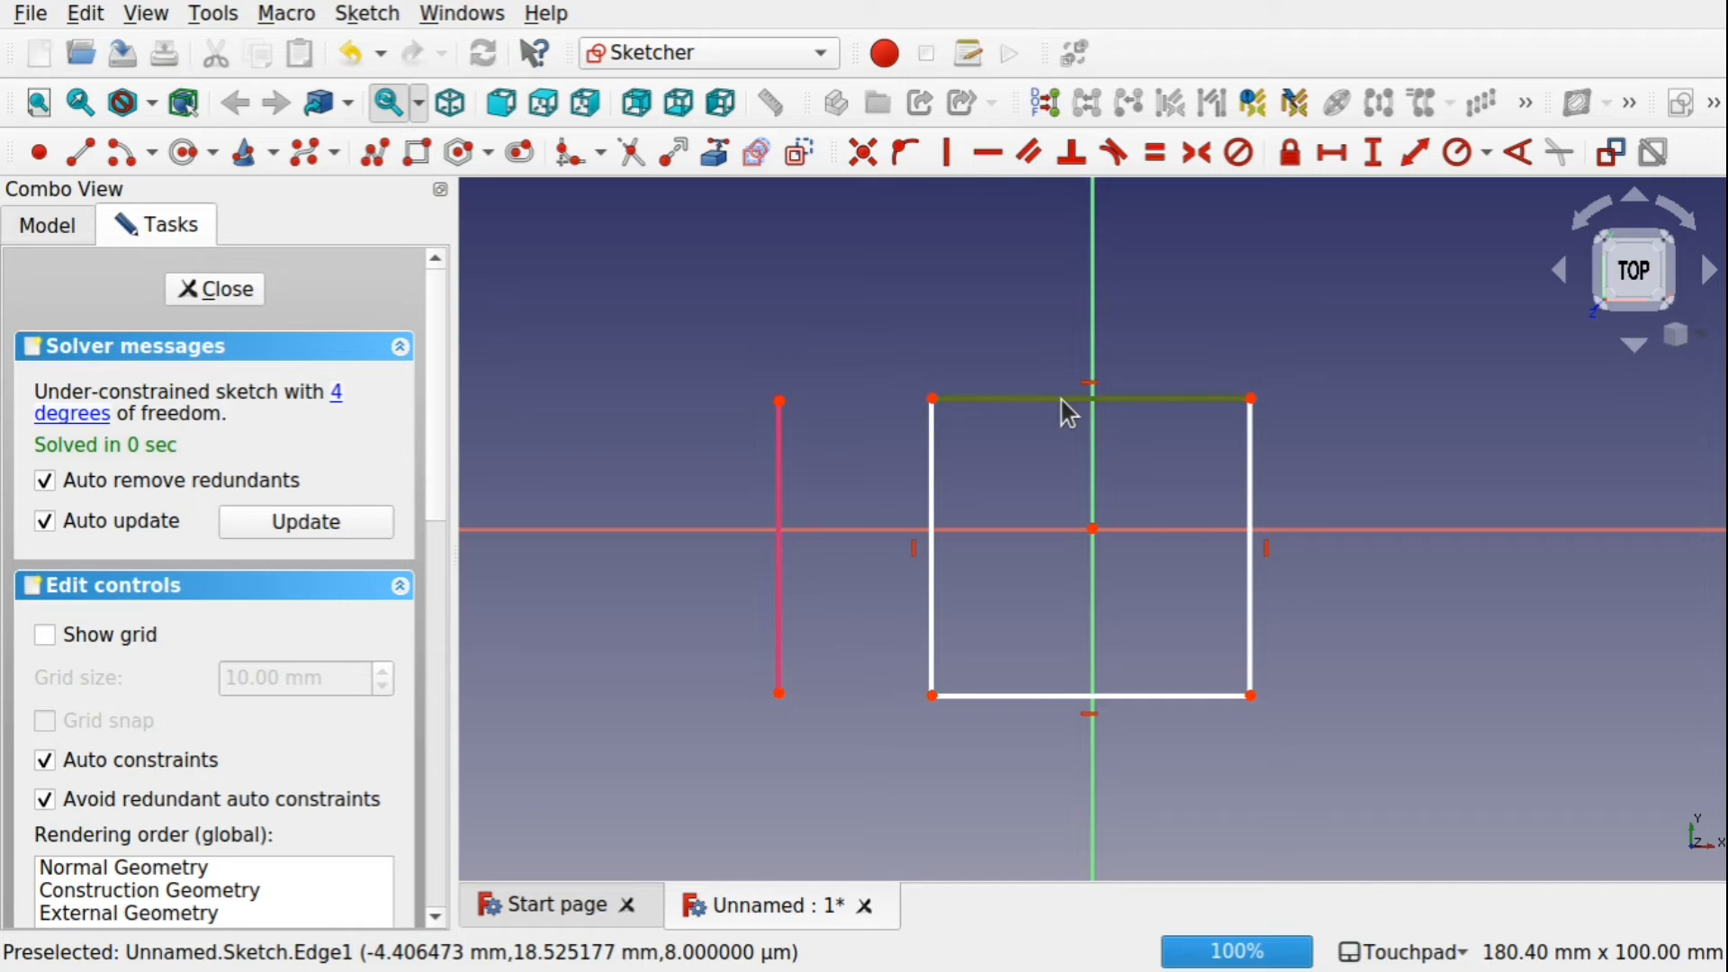
{"action": "left_click", "coordinate": [1253, 473]}
{"action": "left_click", "coordinate": [1155, 153]}
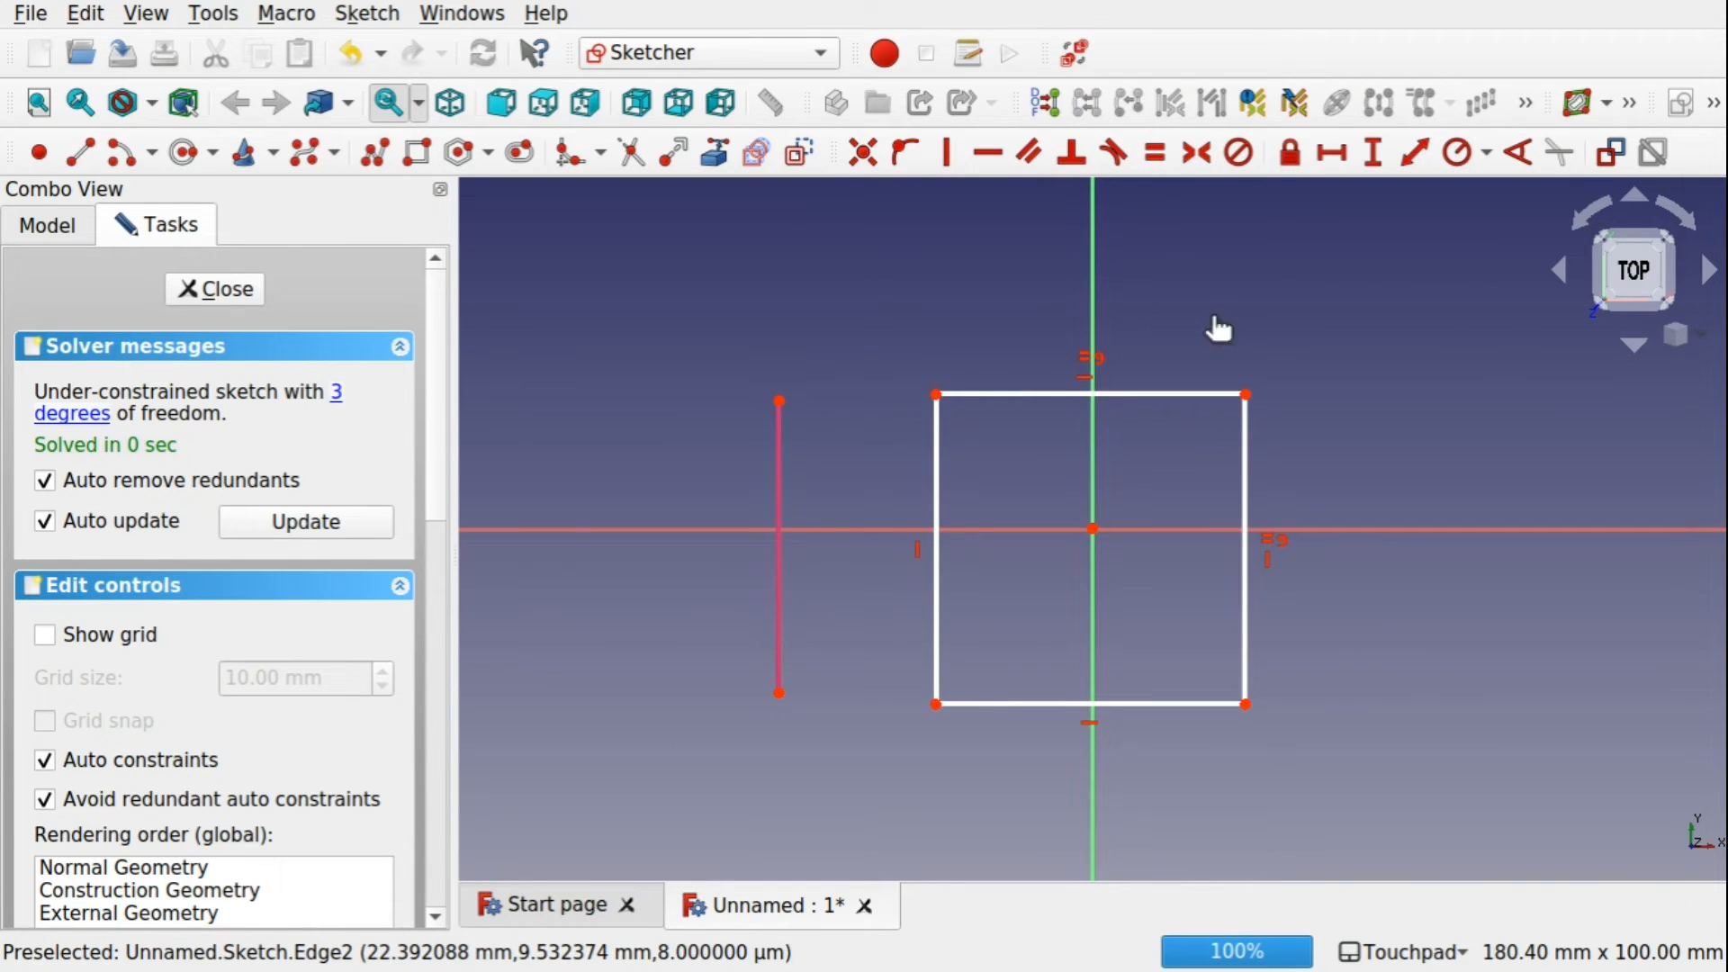
Add a 45 mm horizontal distance constraint between the two top corners of the square.
{"action": "left_click", "coordinate": [937, 394]}
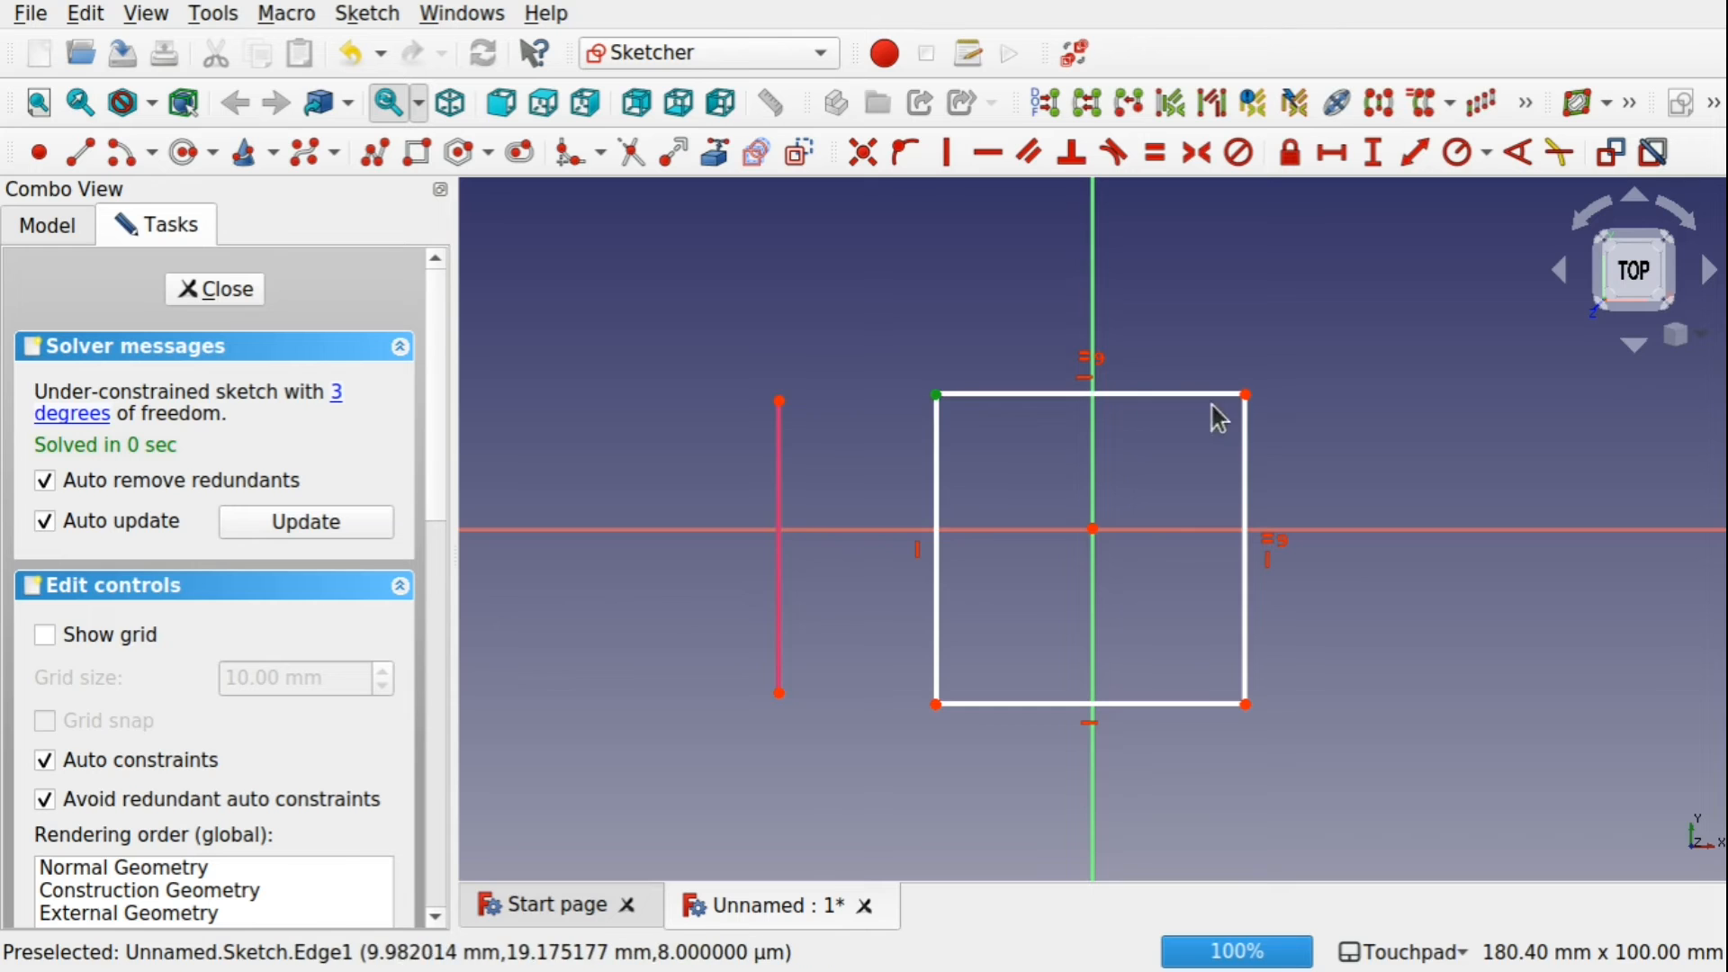
{"action": "left_click", "coordinate": [1245, 394]}
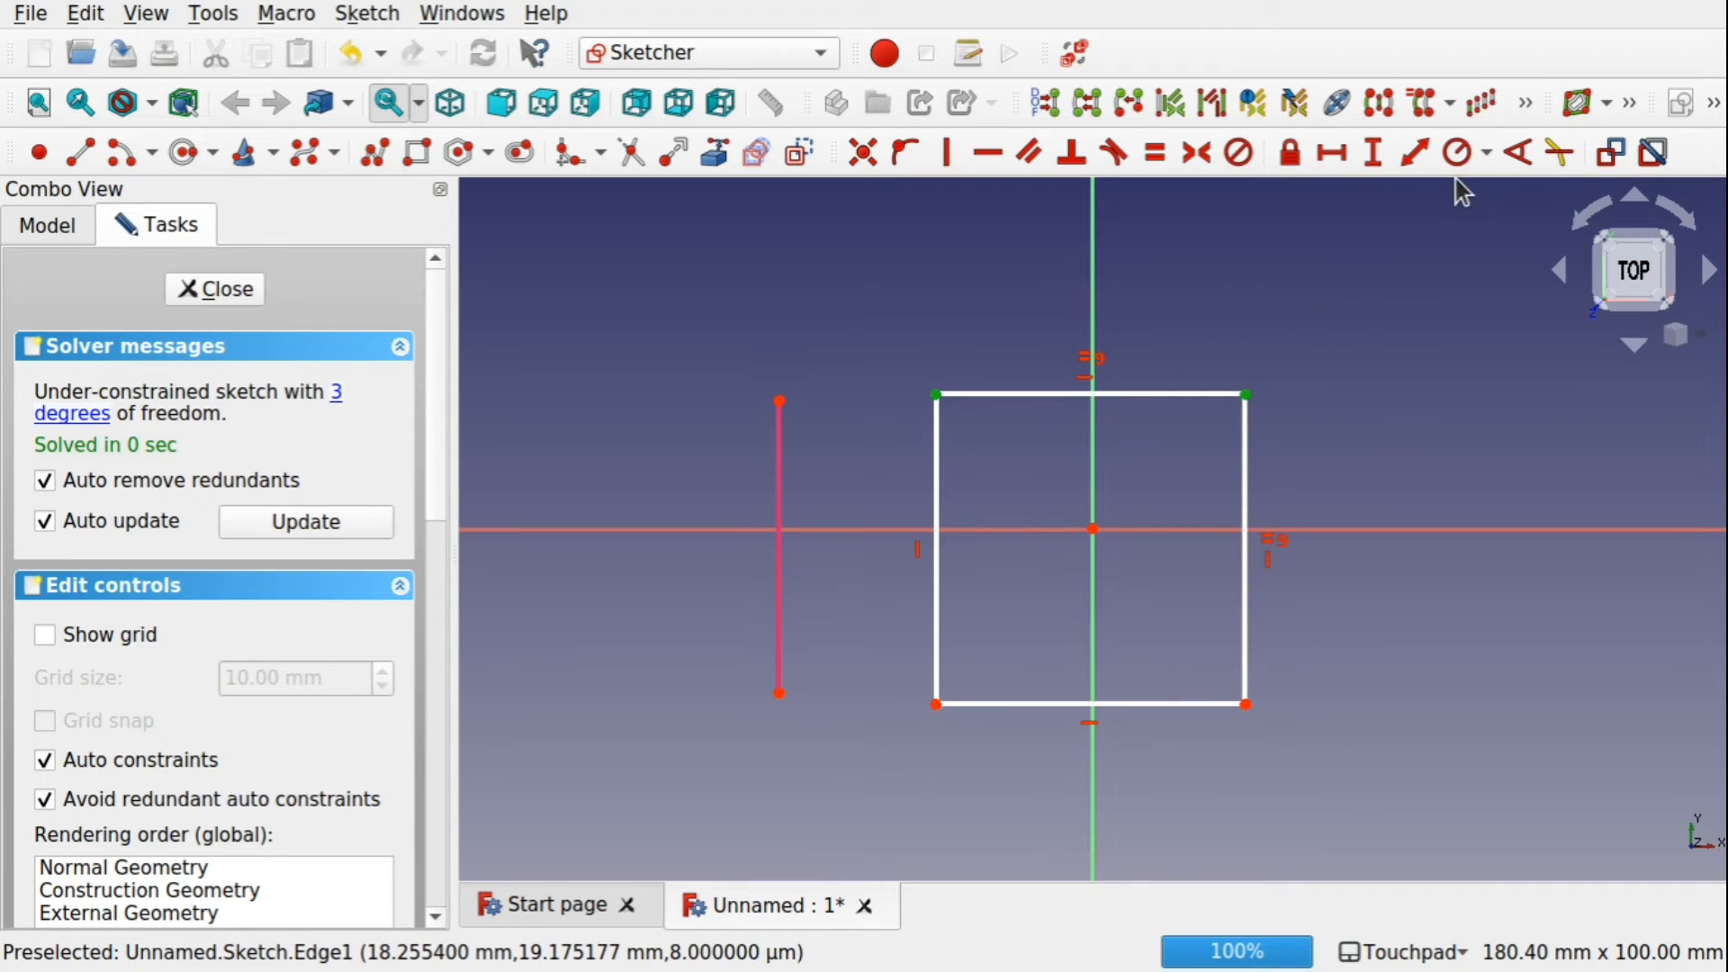
{"action": "left_click", "coordinate": [1331, 151]}
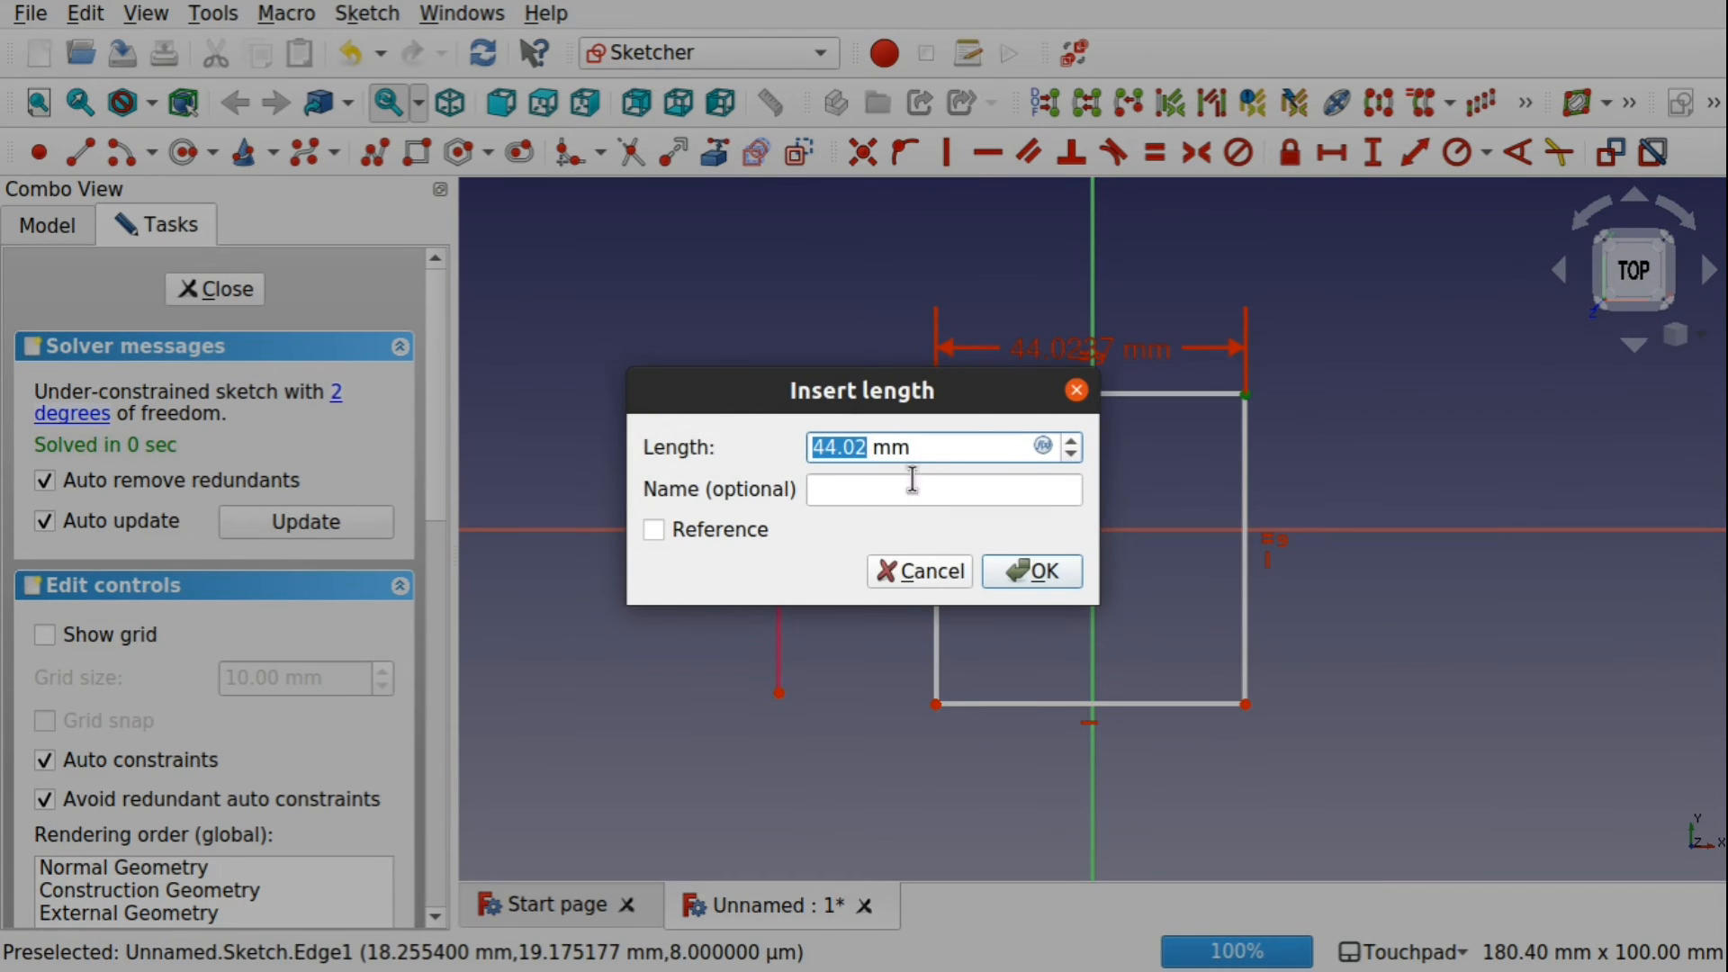
{"action": "type", "text": "45"}
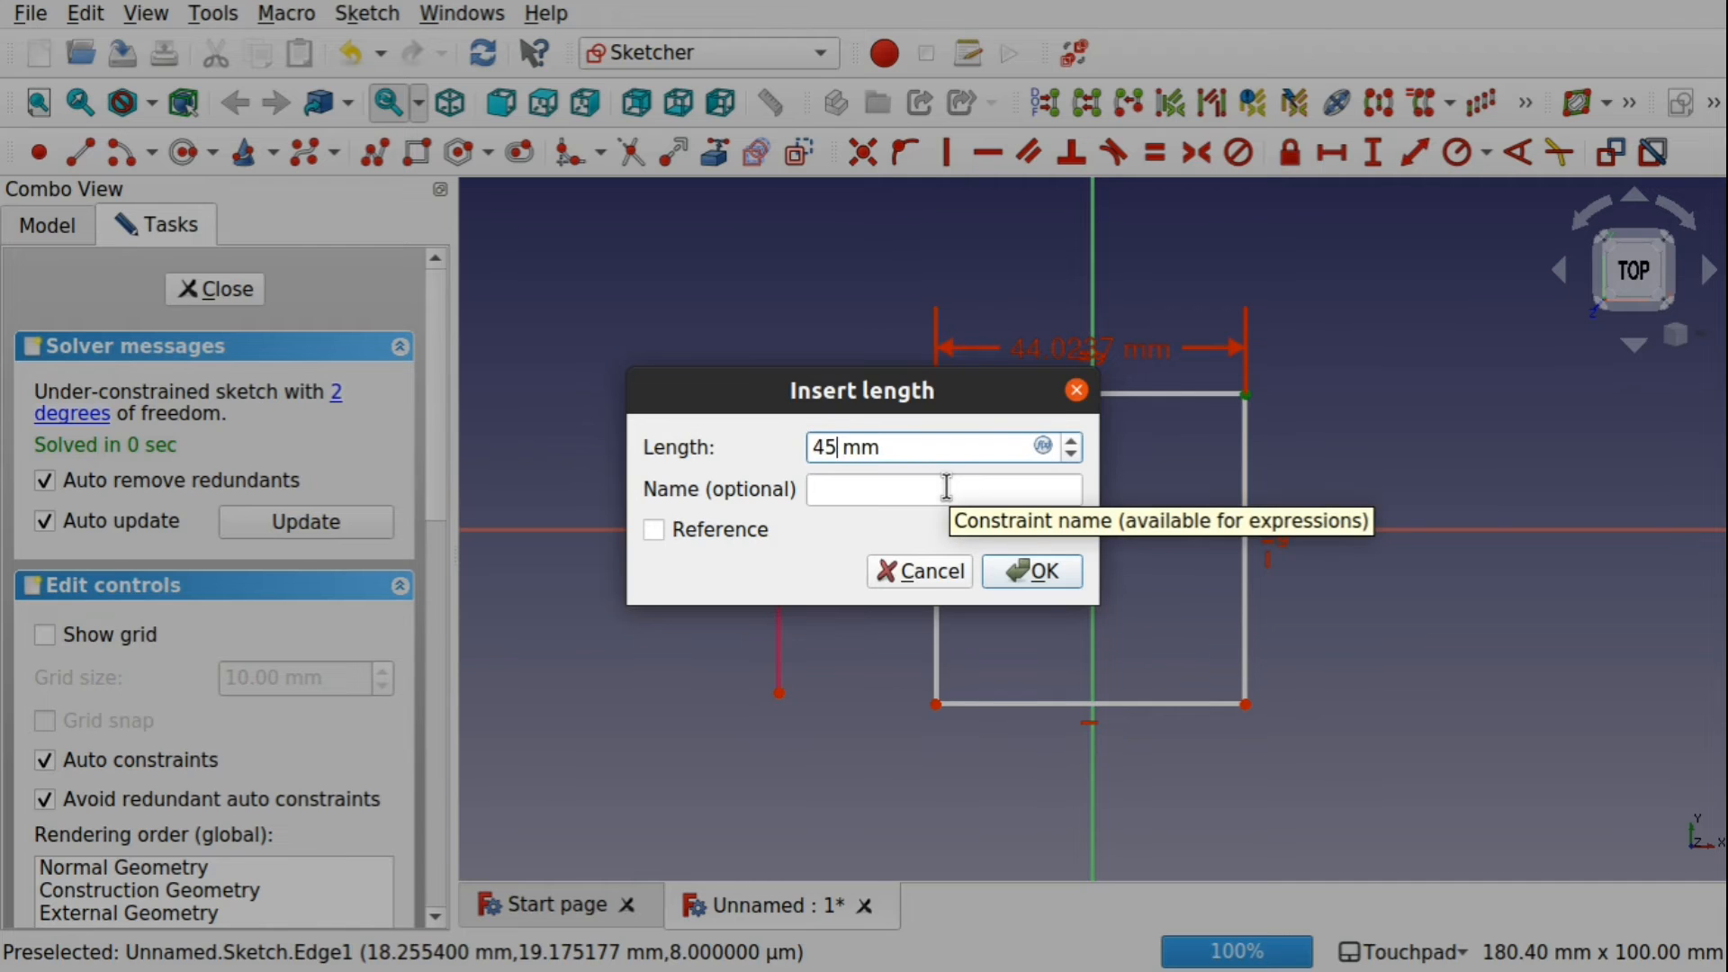
{"action": "key", "text": "Return"}
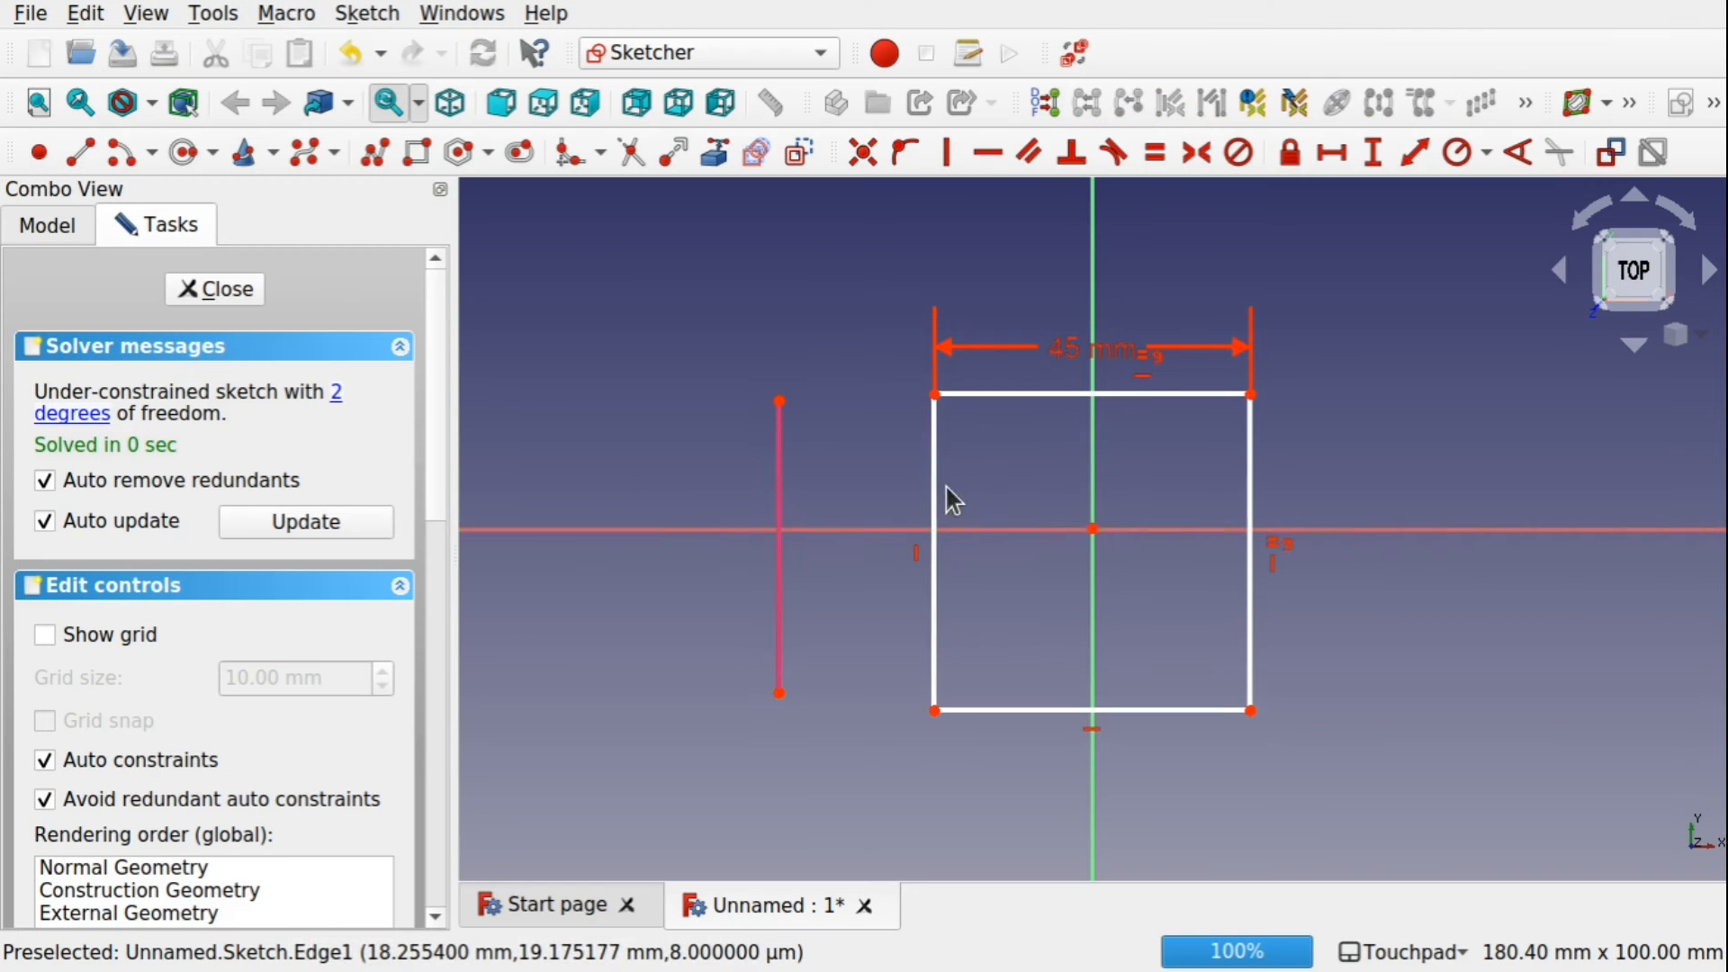
Make the square's top-left corner coincident with the upper endpoint of the external line, and close the sketch.
{"action": "left_click", "coordinate": [935, 396]}
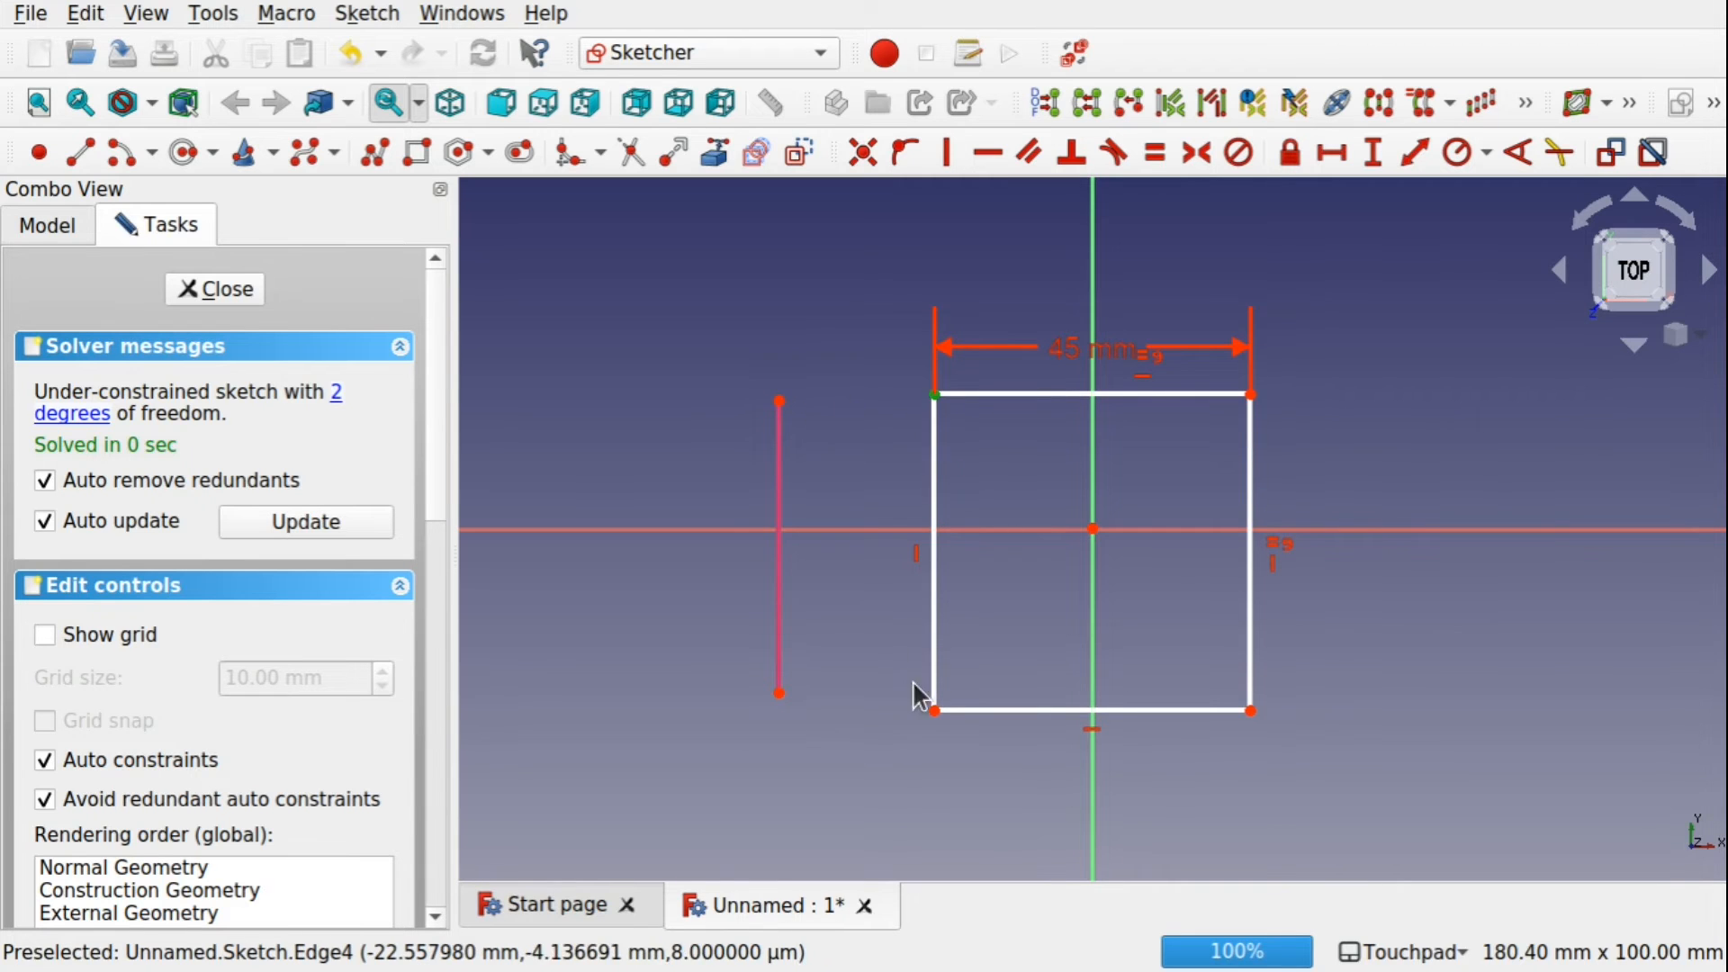
{"action": "mouse_move", "coordinate": [940, 713]}
{"action": "left_mouse_down"}
{"action": "mouse_move", "coordinate": [1053, 601]}
{"action": "mouse_move", "coordinate": [920, 748]}
{"action": "mouse_move", "coordinate": [953, 657]}
{"action": "mouse_move", "coordinate": [972, 756]}
{"action": "mouse_move", "coordinate": [884, 711]}
{"action": "mouse_move", "coordinate": [913, 694]}
{"action": "left_mouse_up"}
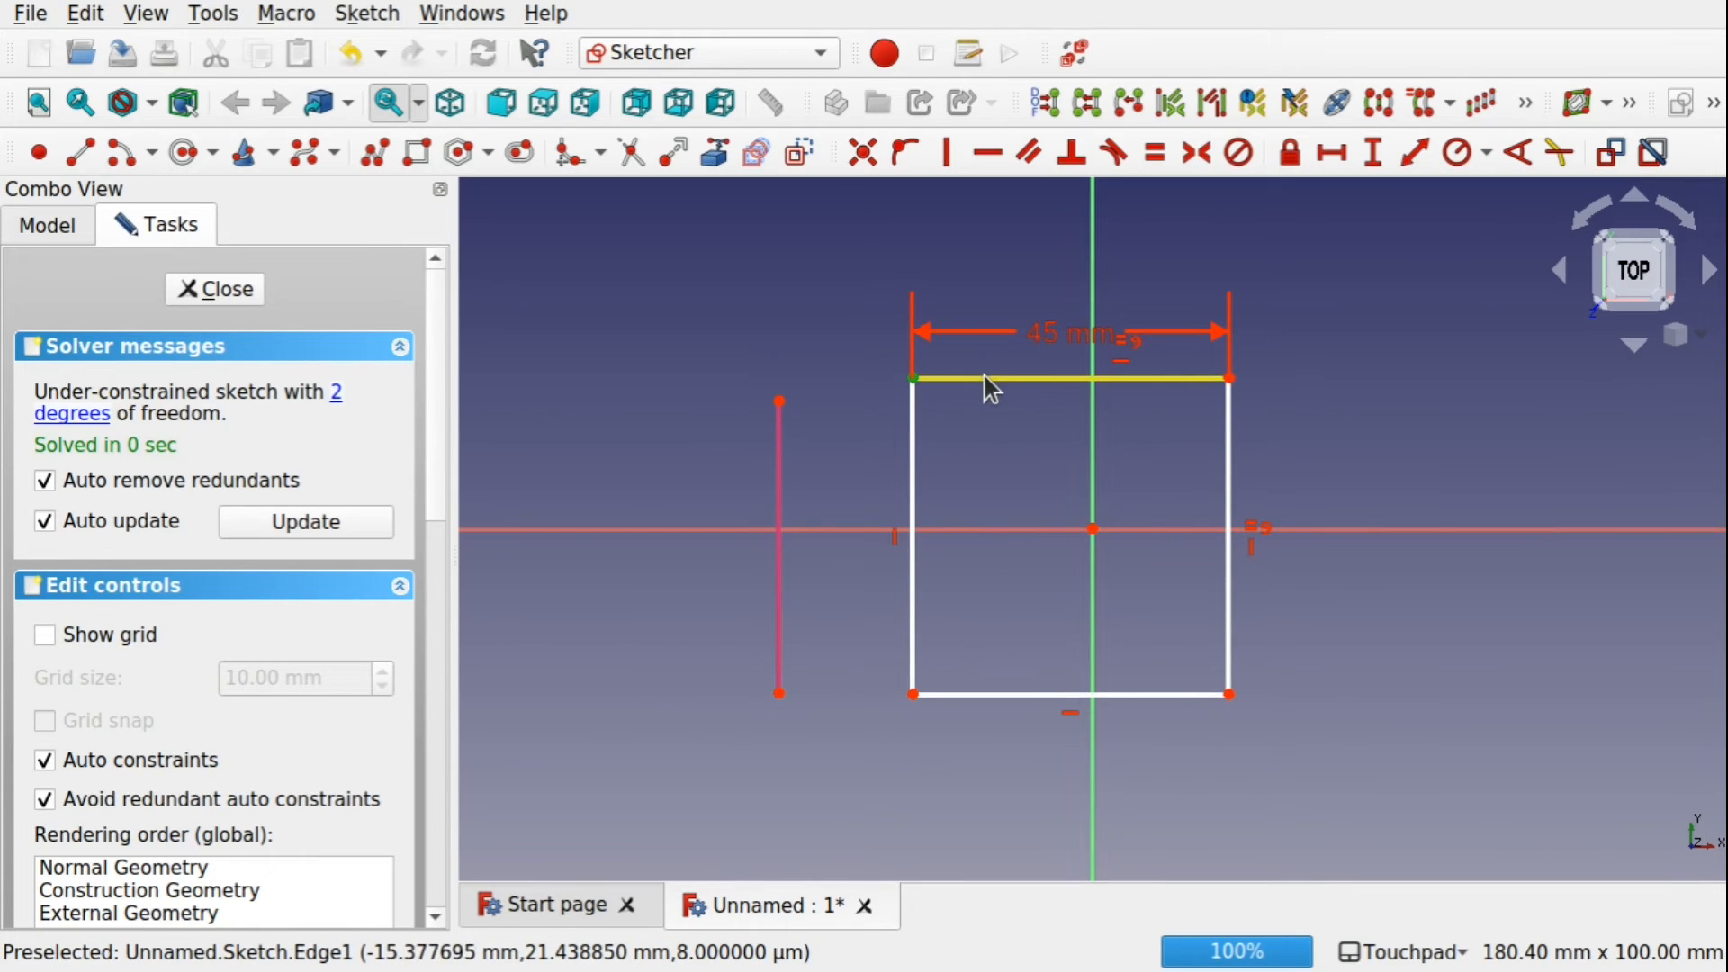
{"action": "left_click_drag", "start_coordinate": [987, 389], "coordinate": [887, 423]}
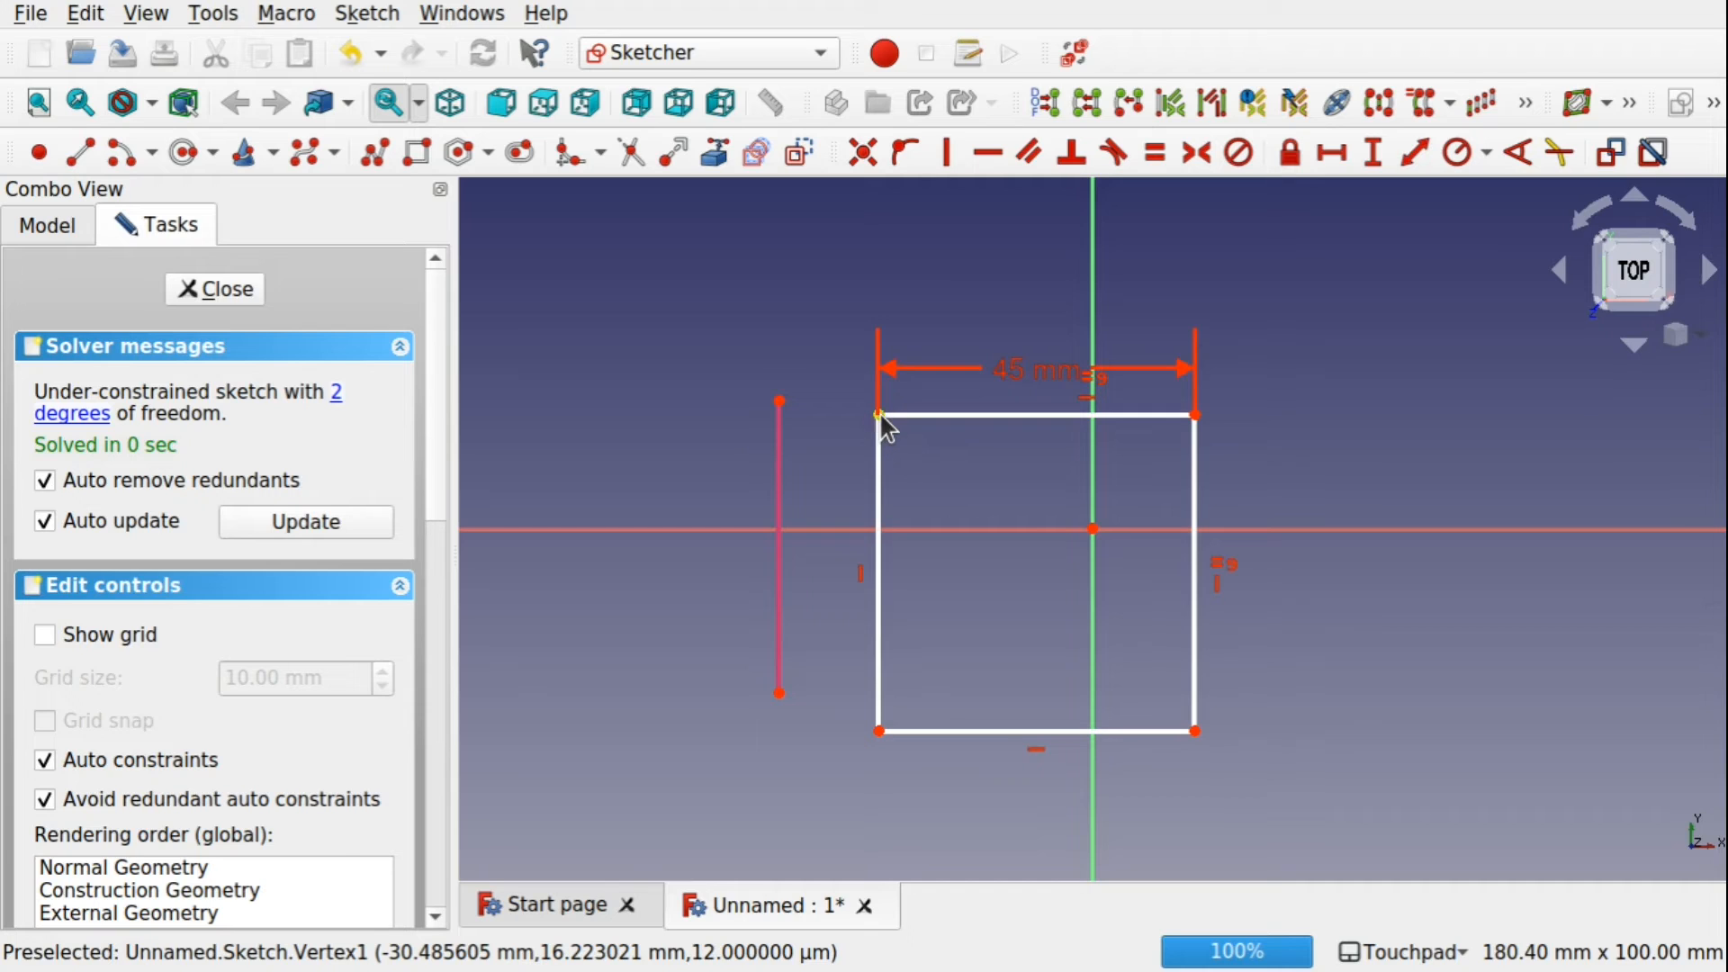
{"action": "left_click", "coordinate": [879, 414]}
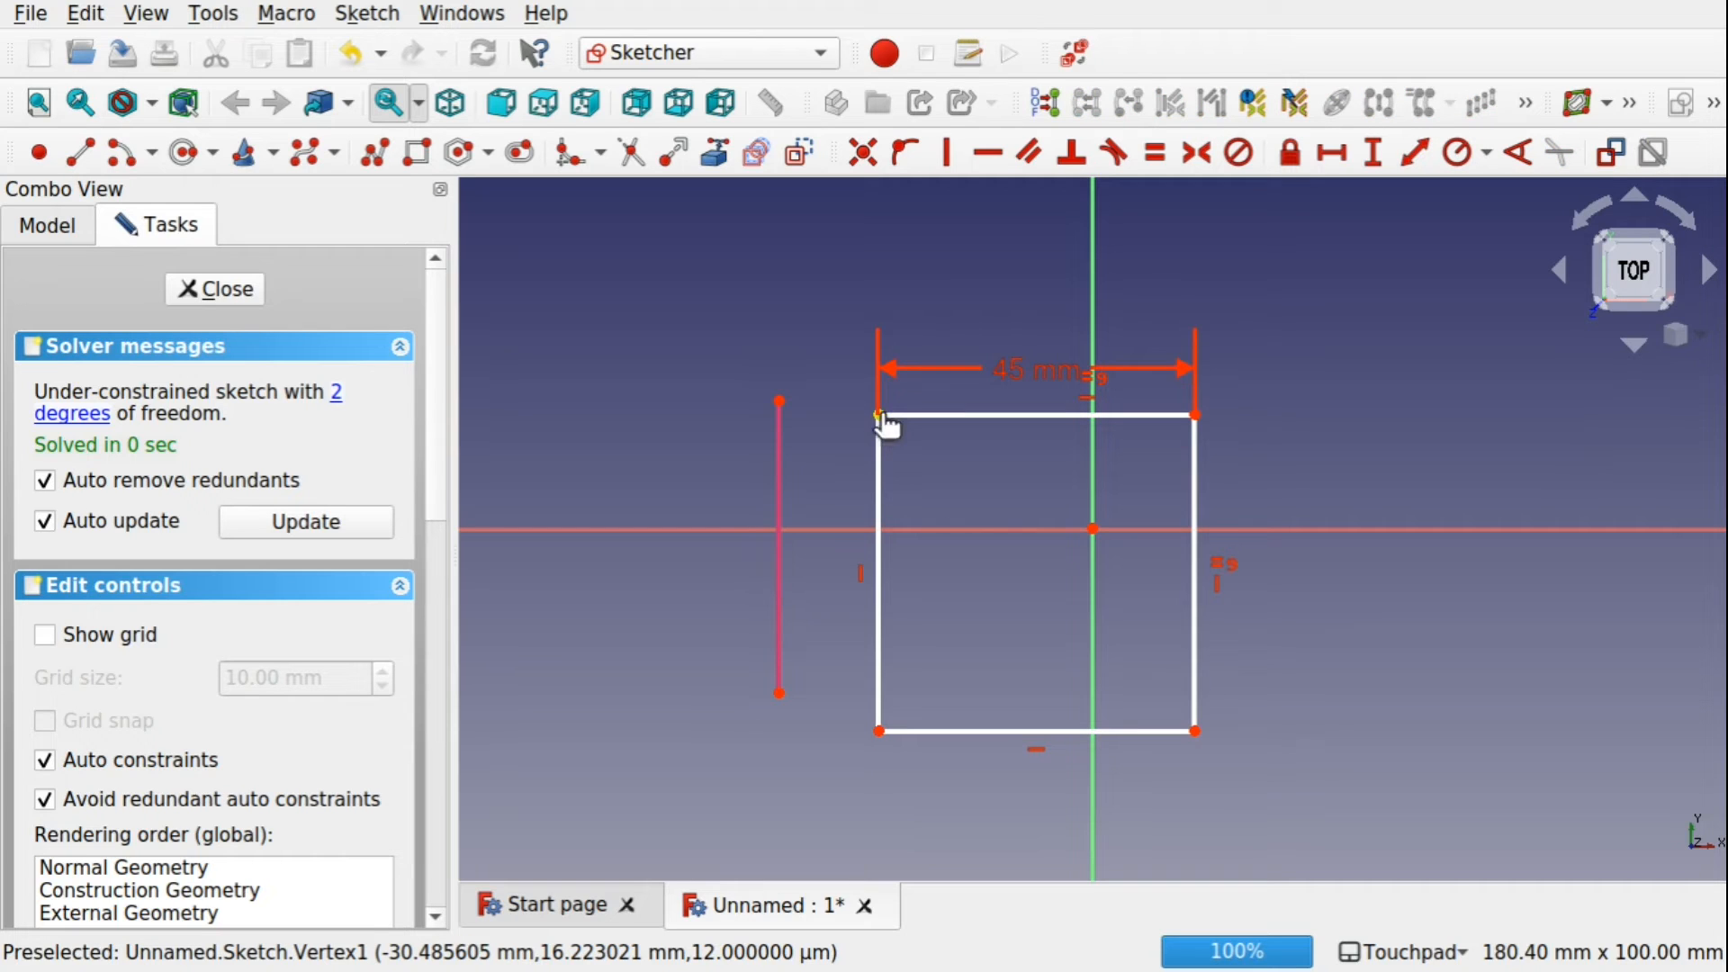
{"action": "left_click", "coordinate": [780, 399]}
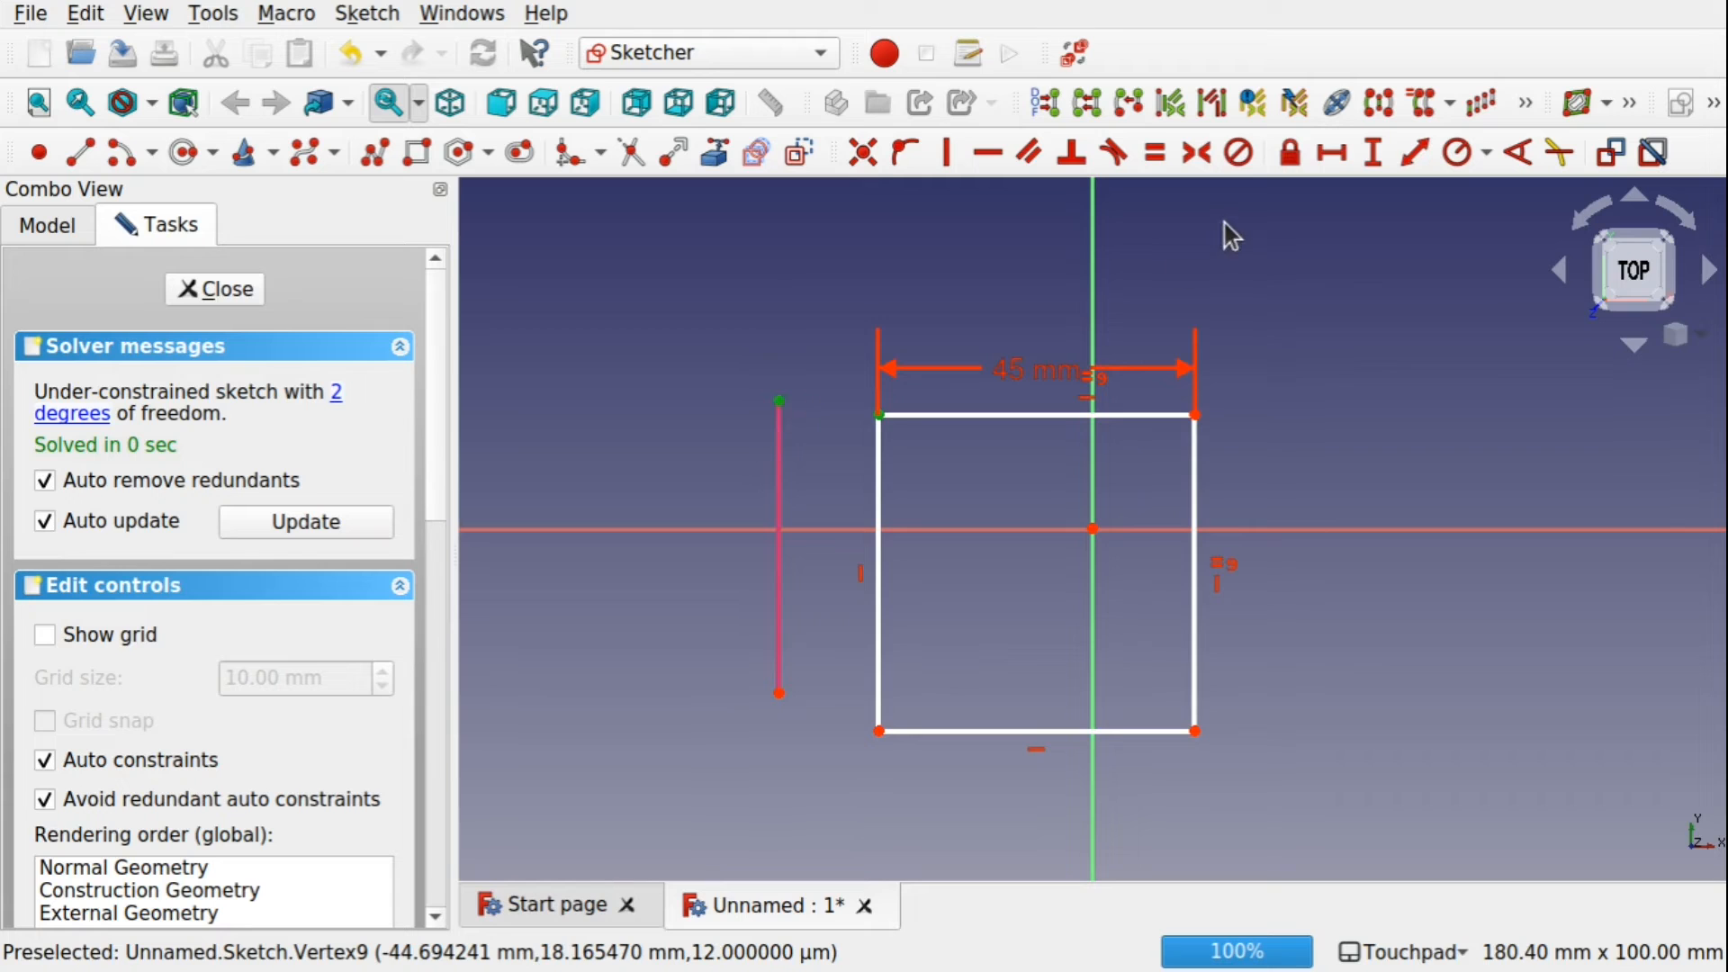
{"action": "left_click", "coordinate": [863, 153]}
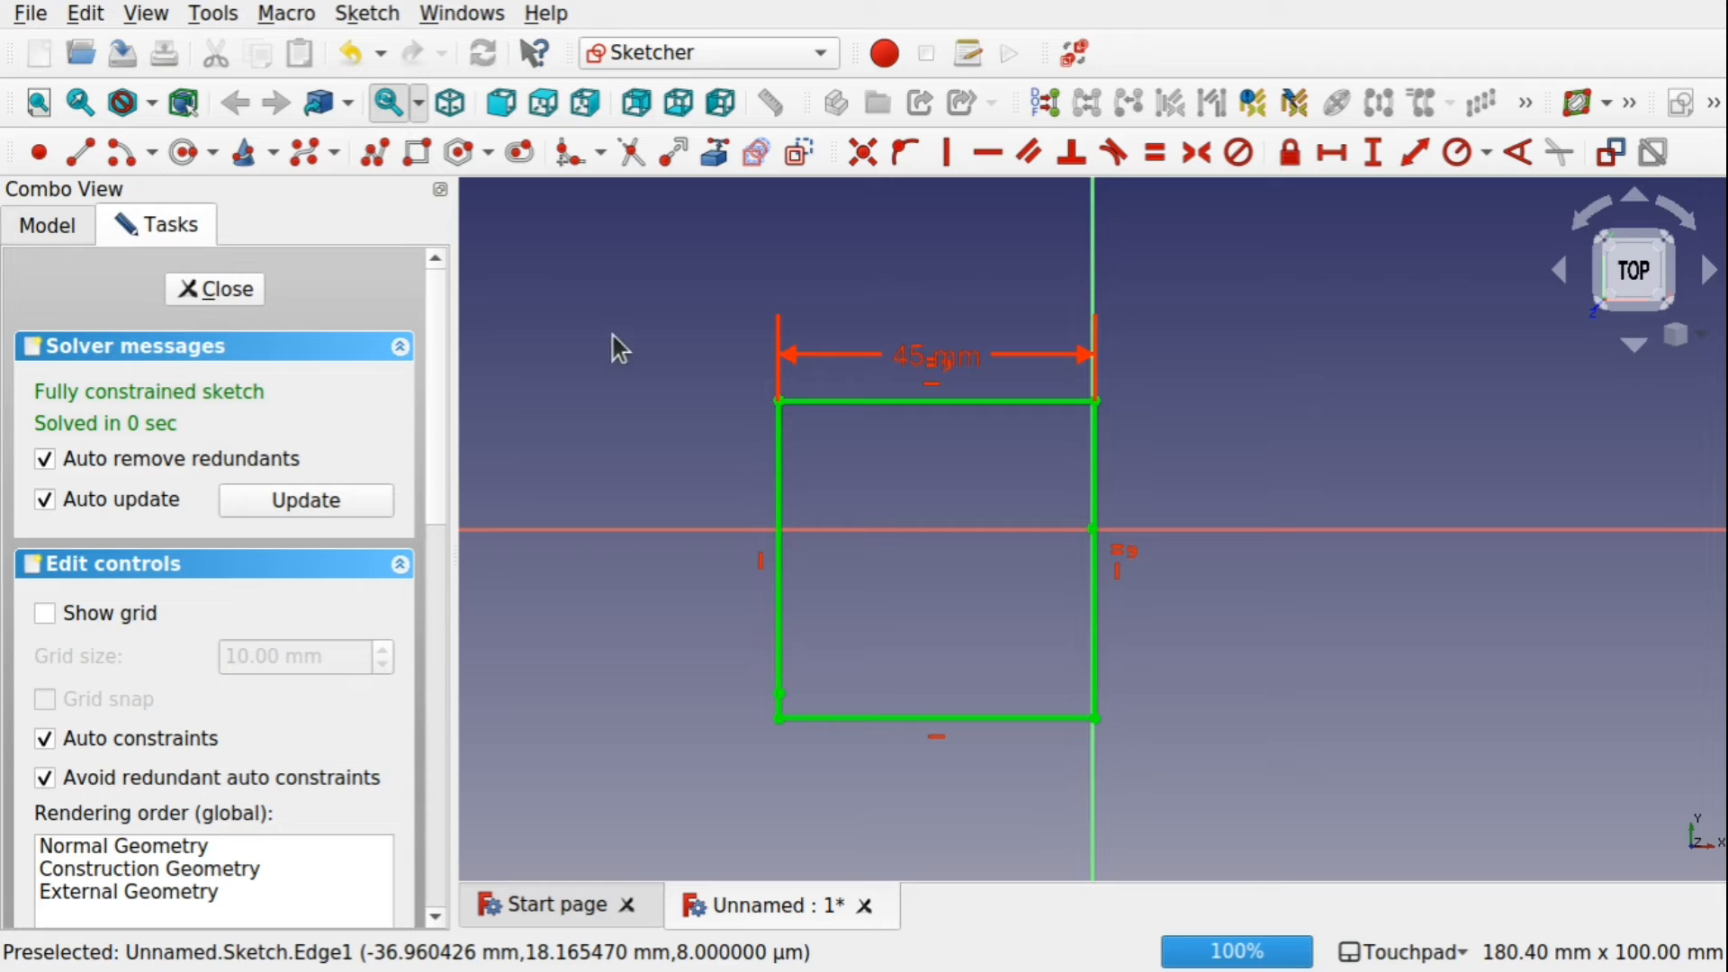
{"action": "left_click", "coordinate": [229, 288]}
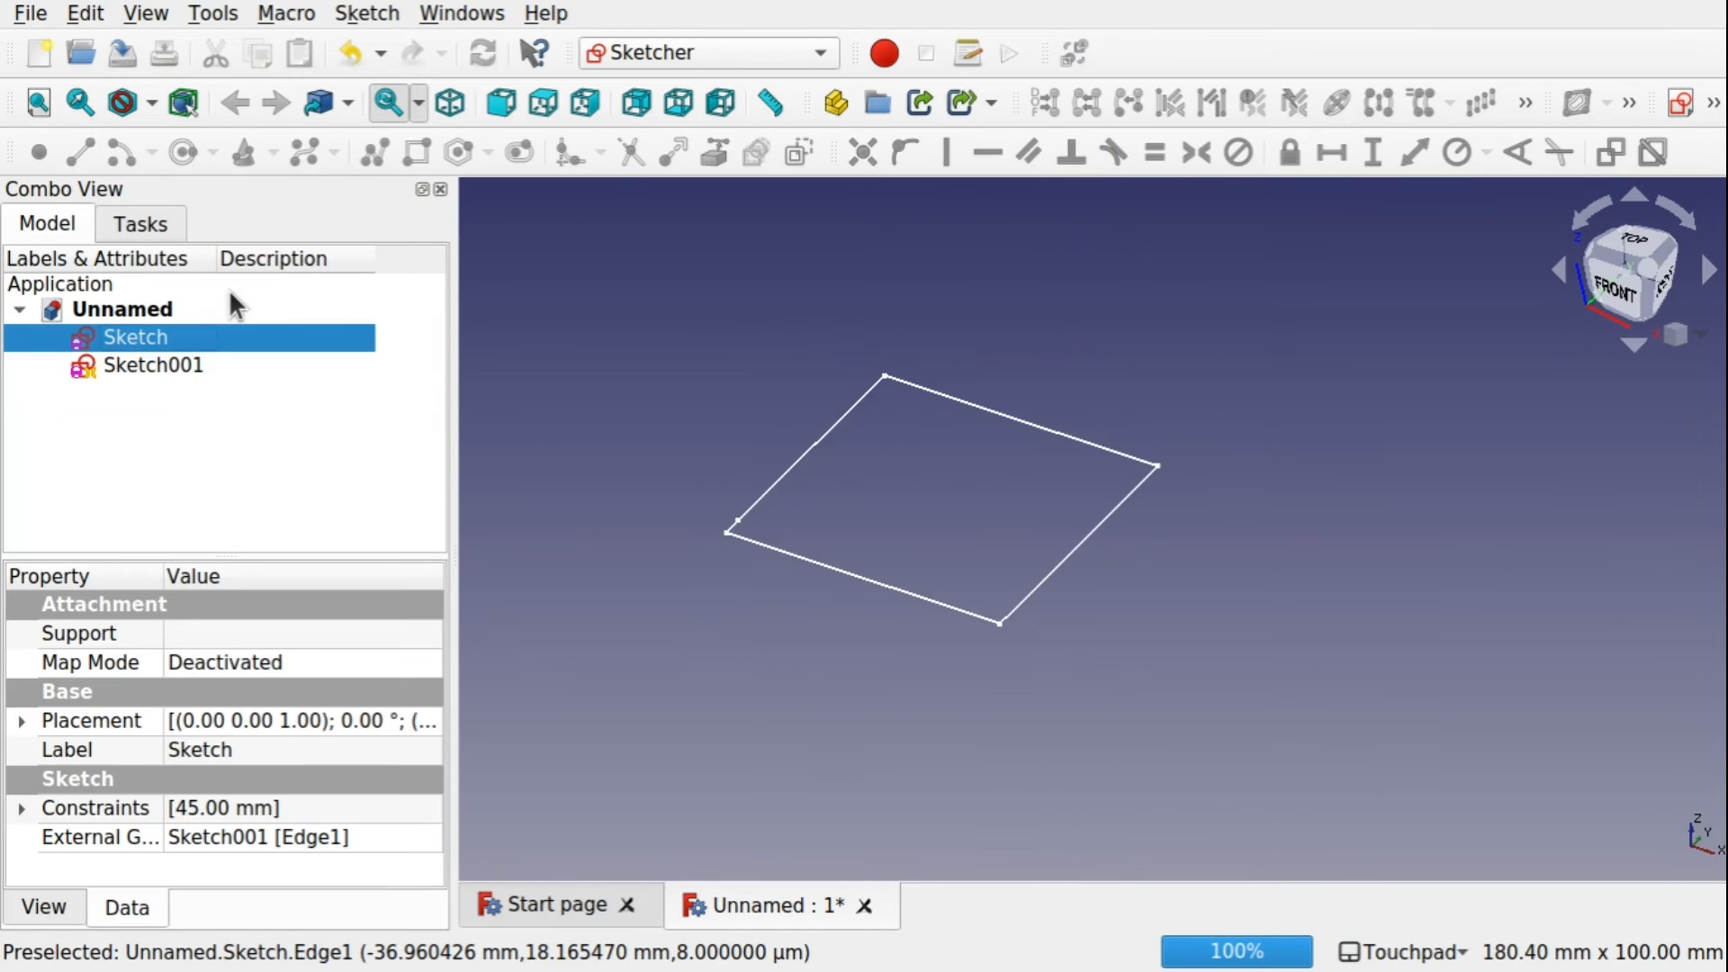
Edit Sketch001 to change the vertical line's length and move it just right of the vertical axis, and close the sketch.
{"action": "double_click", "coordinate": [150, 364]}
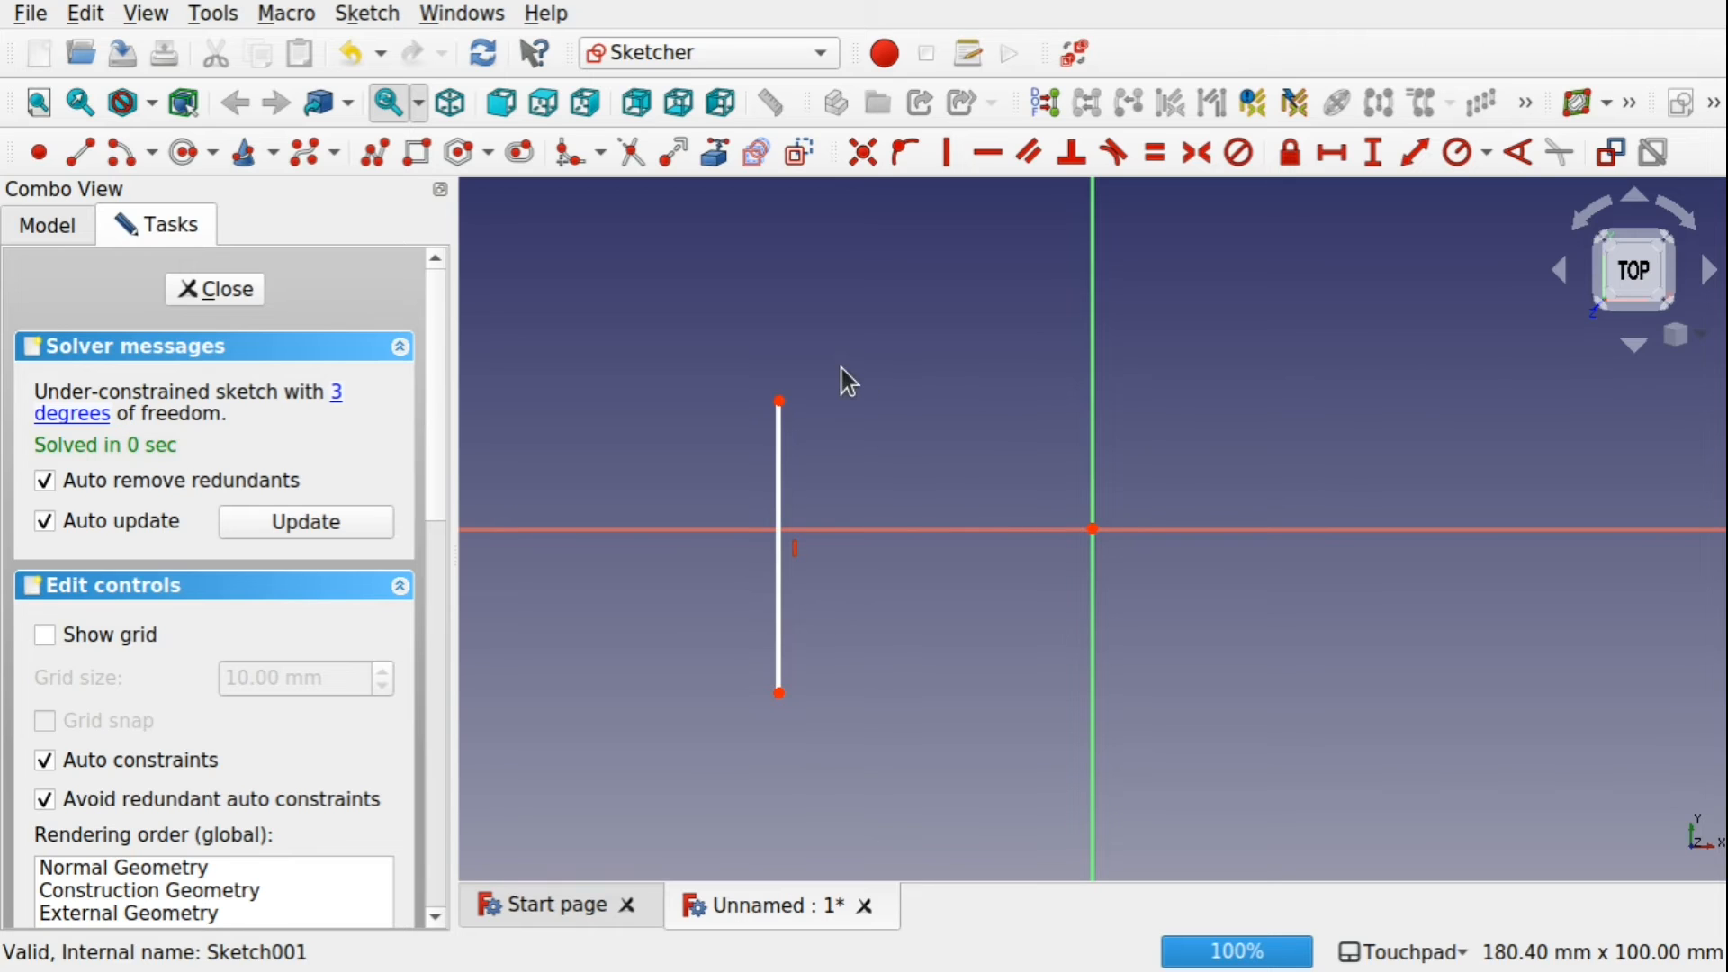
{"action": "left_click_drag", "start_coordinate": [780, 402], "coordinate": [772, 322]}
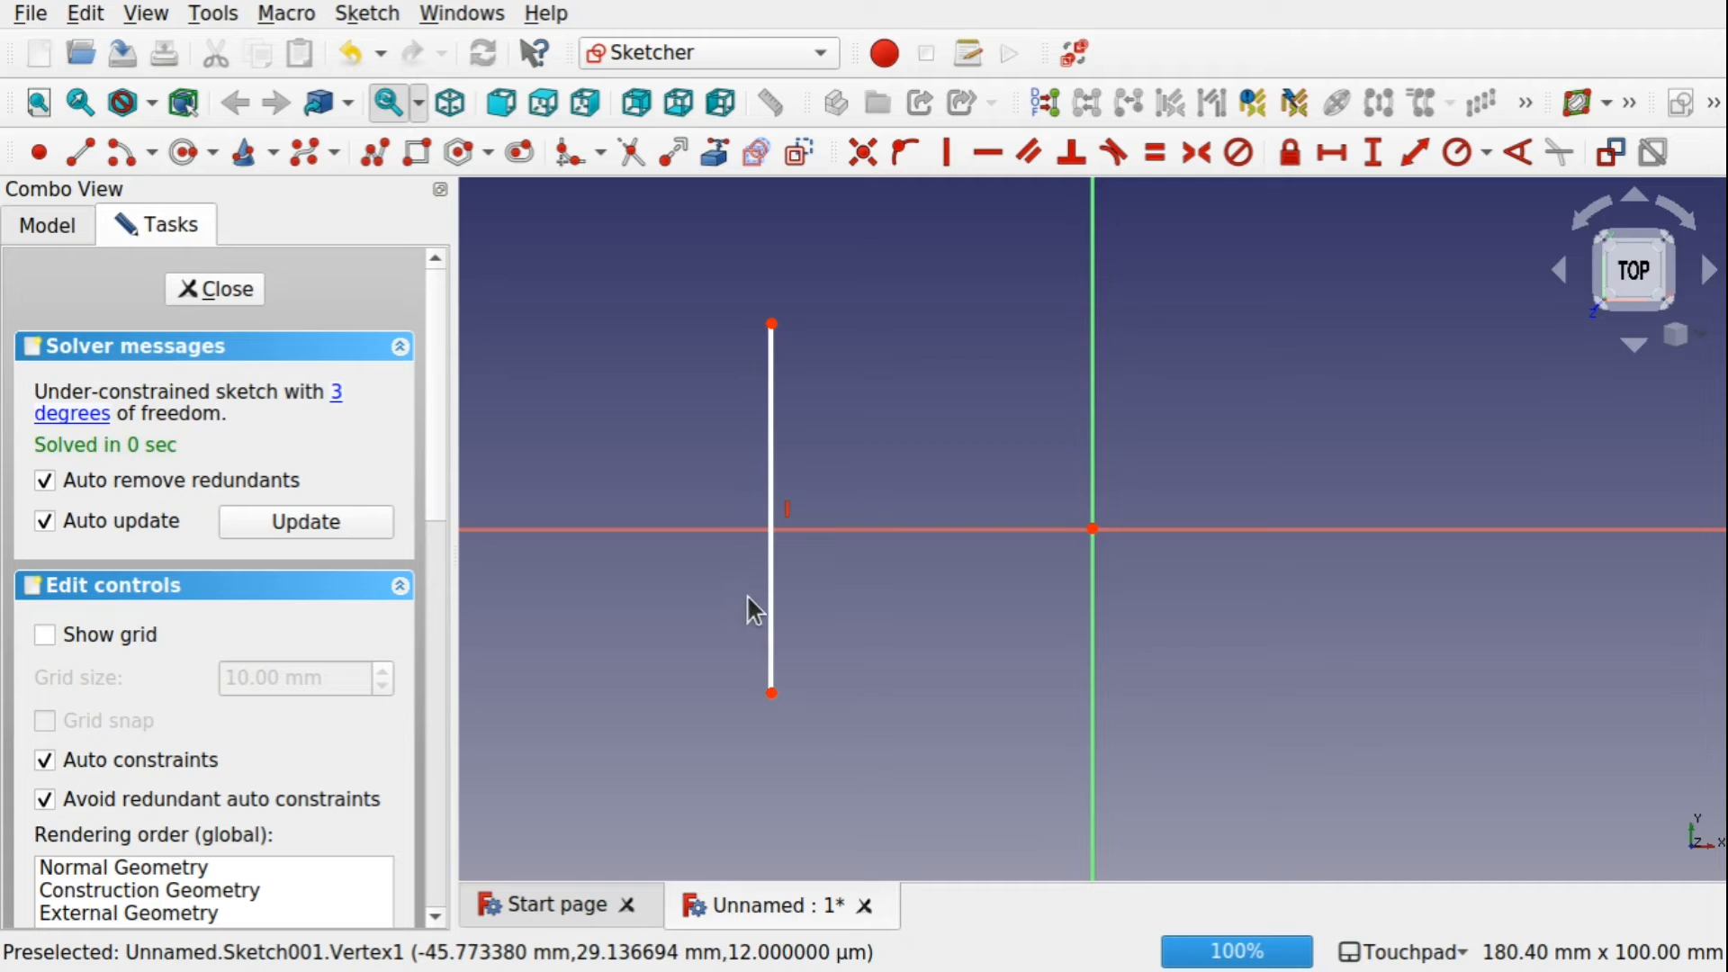
{"action": "left_click_drag", "start_coordinate": [769, 599], "coordinate": [898, 634]}
{"action": "left_click_drag", "start_coordinate": [899, 724], "coordinate": [864, 668]}
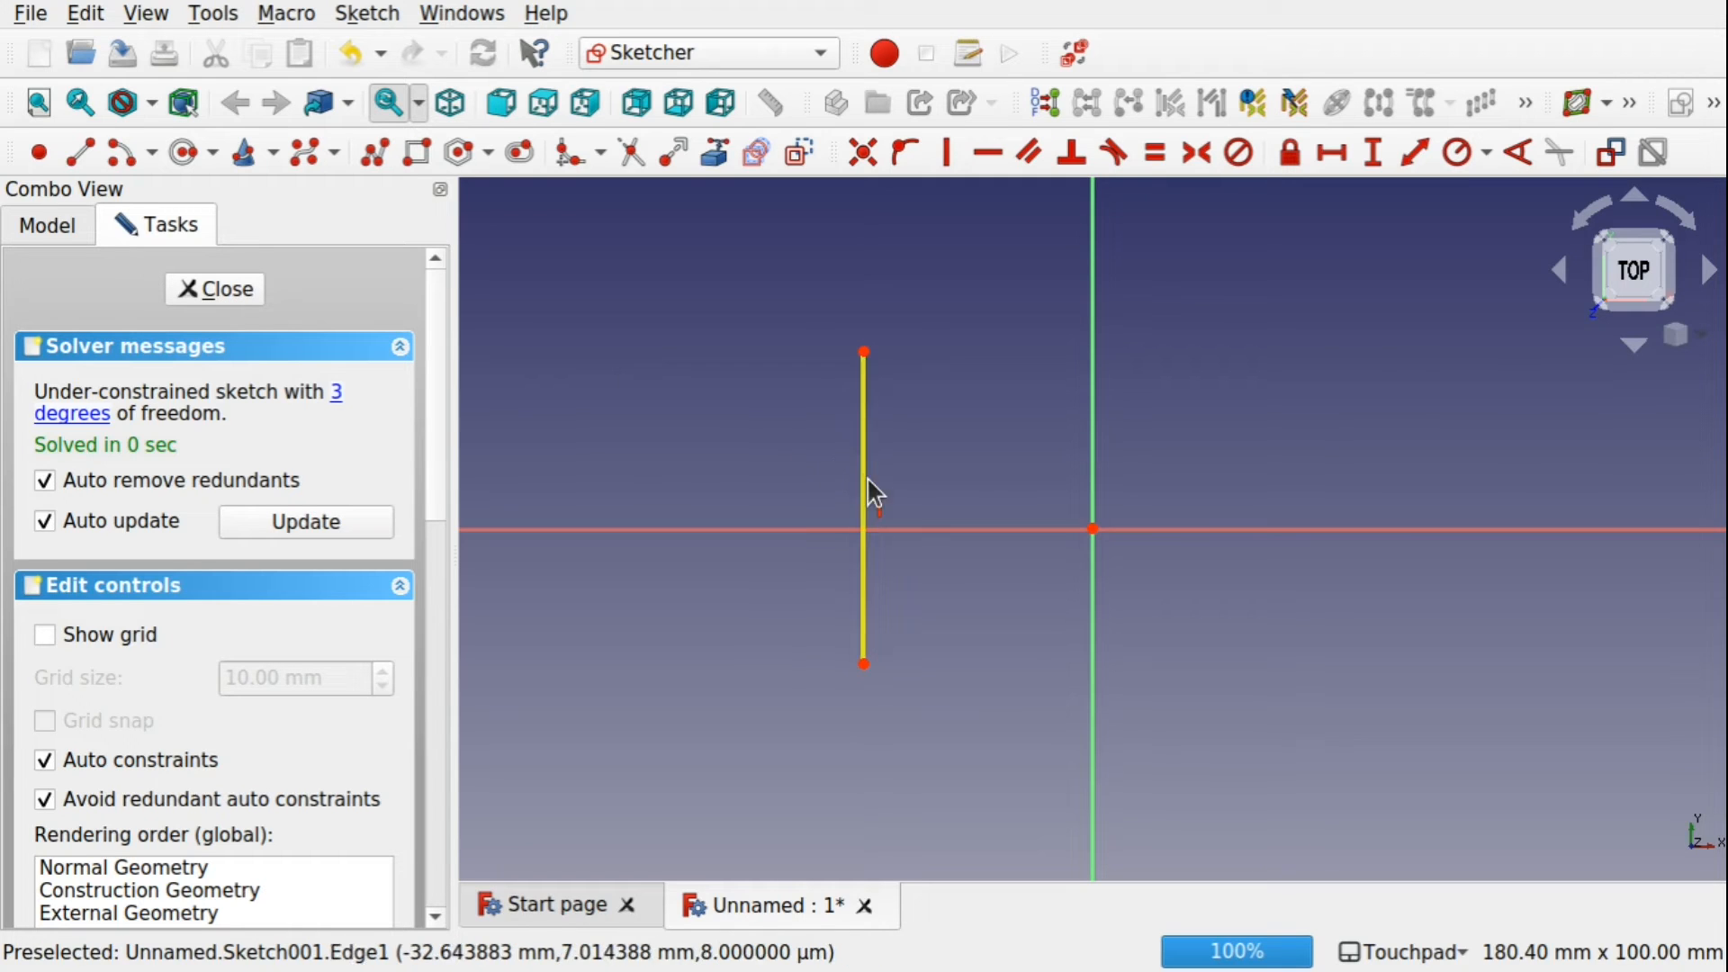
{"action": "mouse_move", "coordinate": [866, 477]}
{"action": "left_mouse_down"}
{"action": "mouse_move", "coordinate": [992, 501]}
{"action": "mouse_move", "coordinate": [1148, 497]}
{"action": "left_mouse_up"}
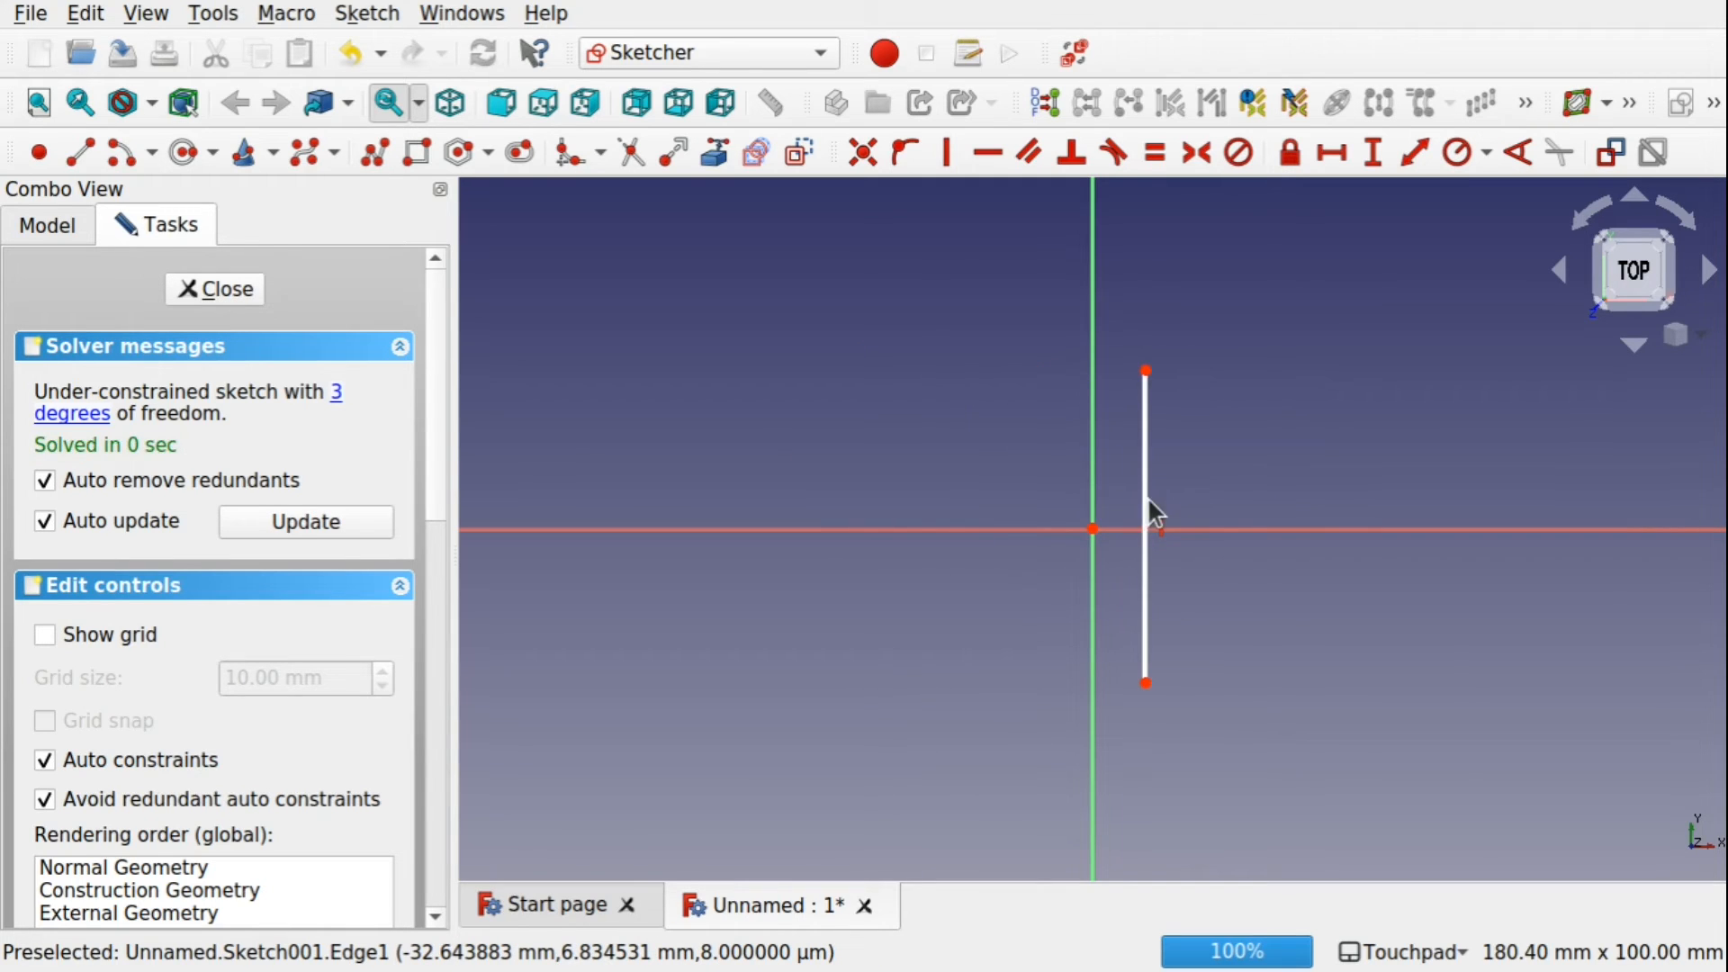
{"action": "left_click", "coordinate": [230, 286]}
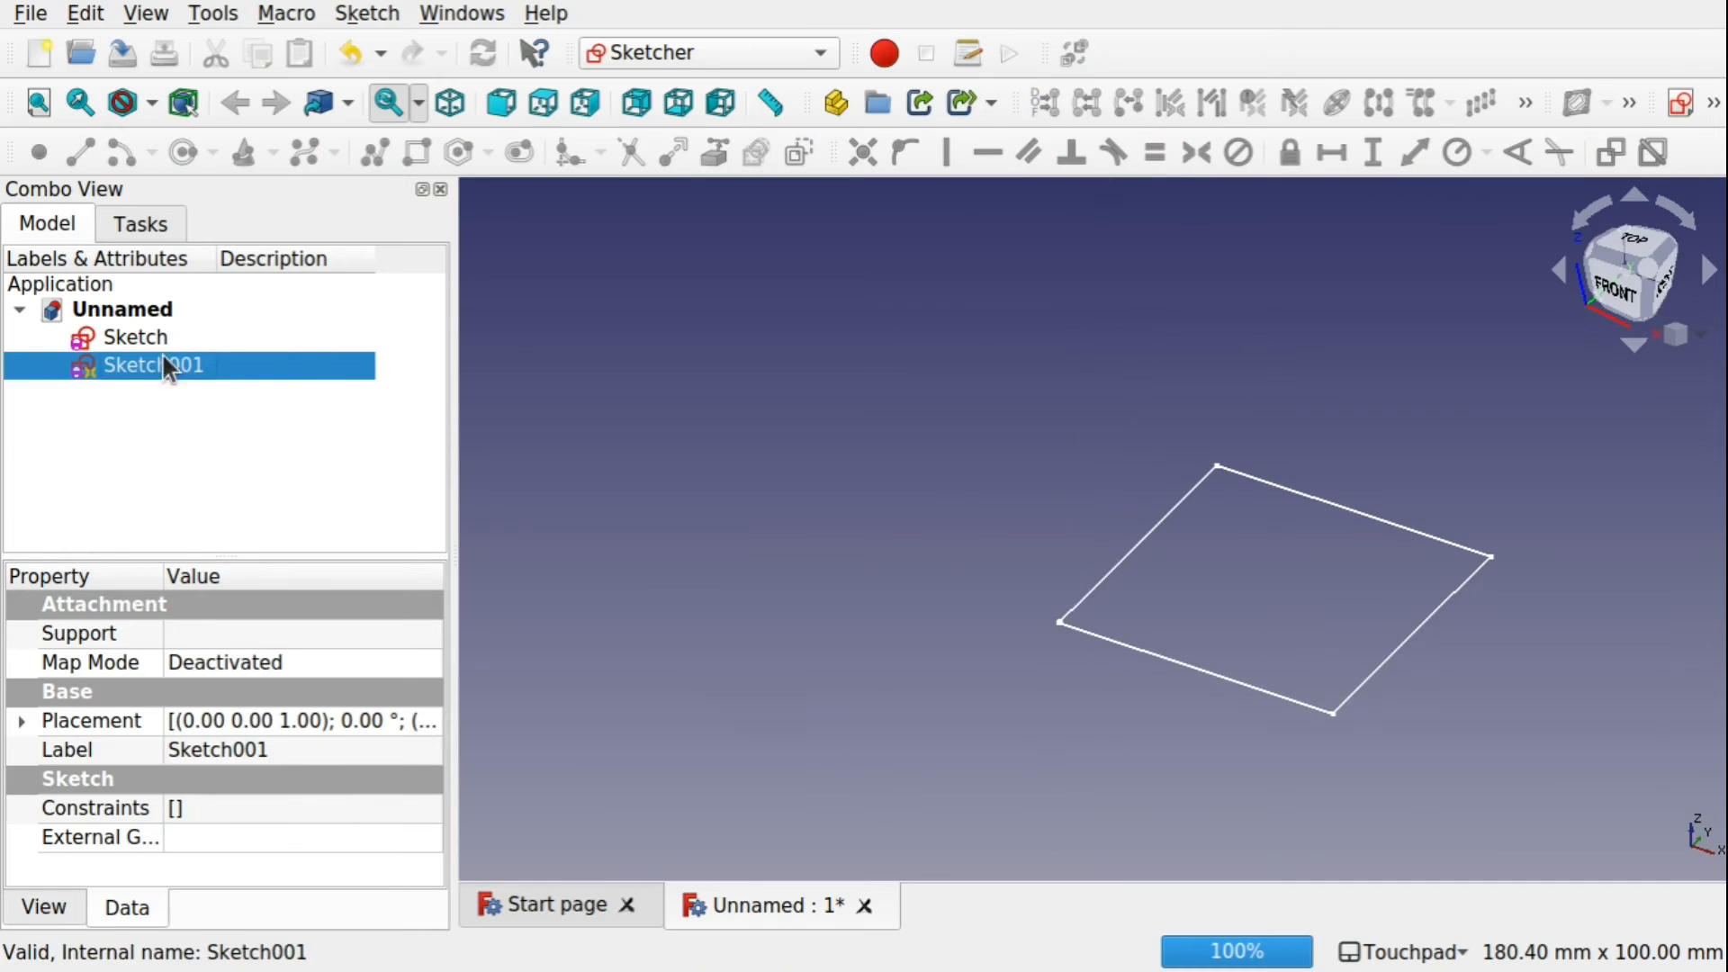
Inspect the square's sketch, and move the line in Sketch001 back to the left side of the vertical axis.
{"action": "double_click", "coordinate": [128, 335]}
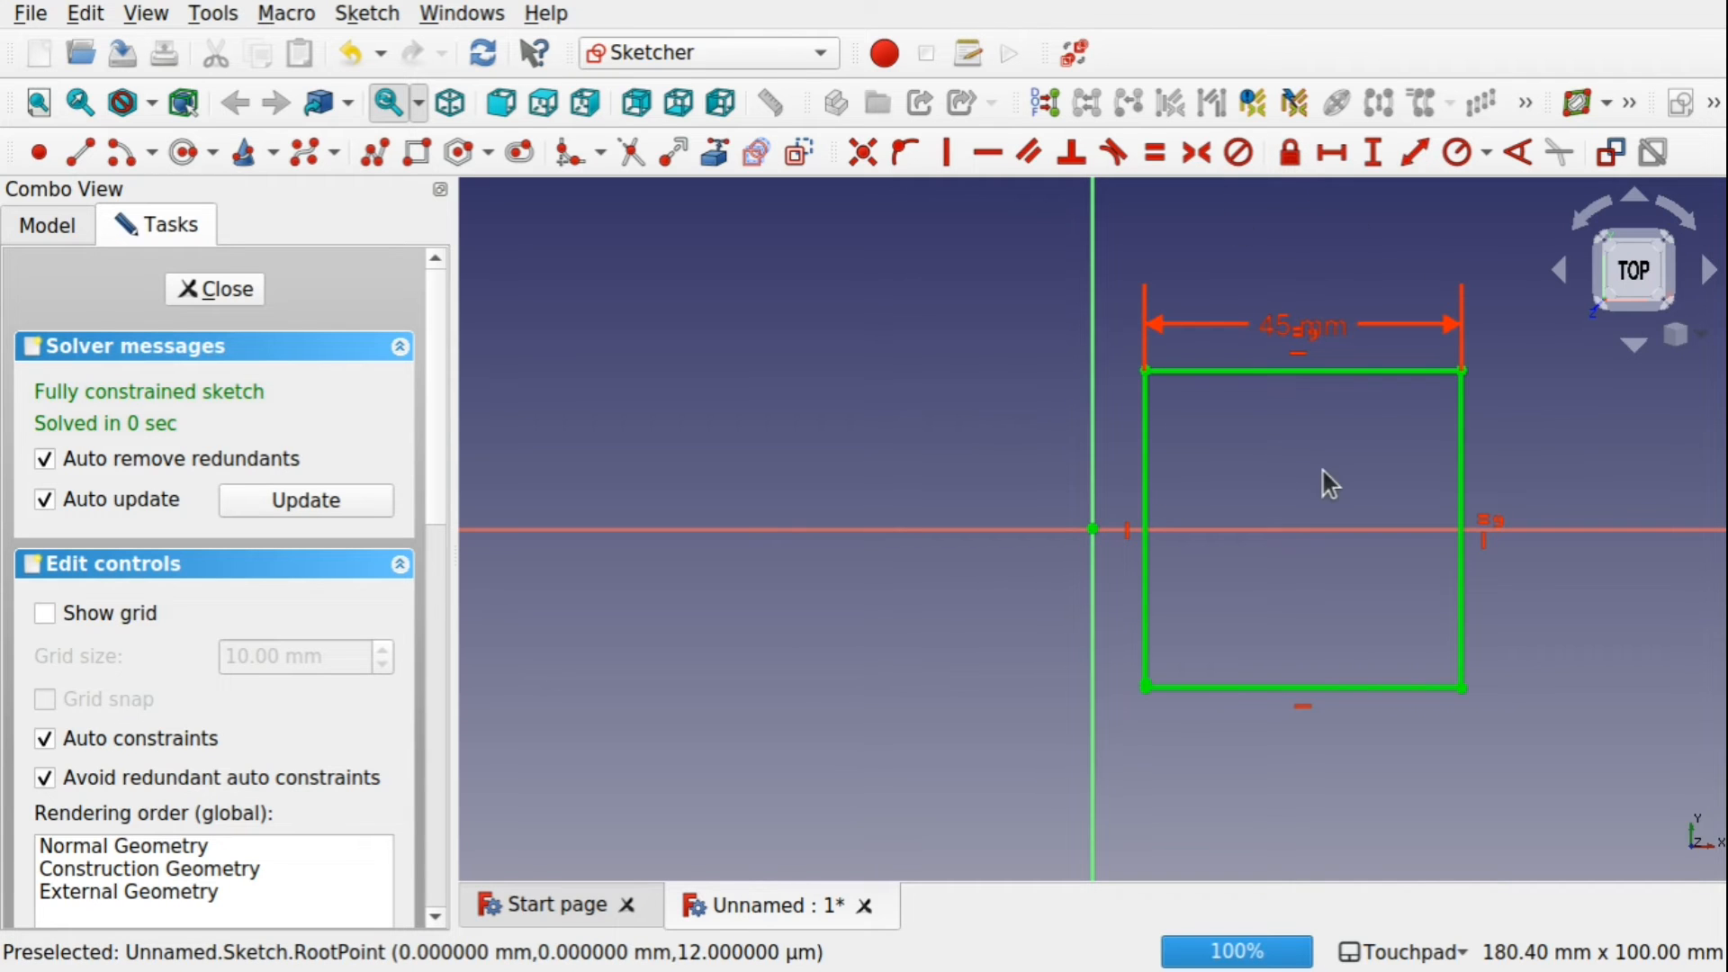
{"action": "left_click", "coordinate": [214, 289]}
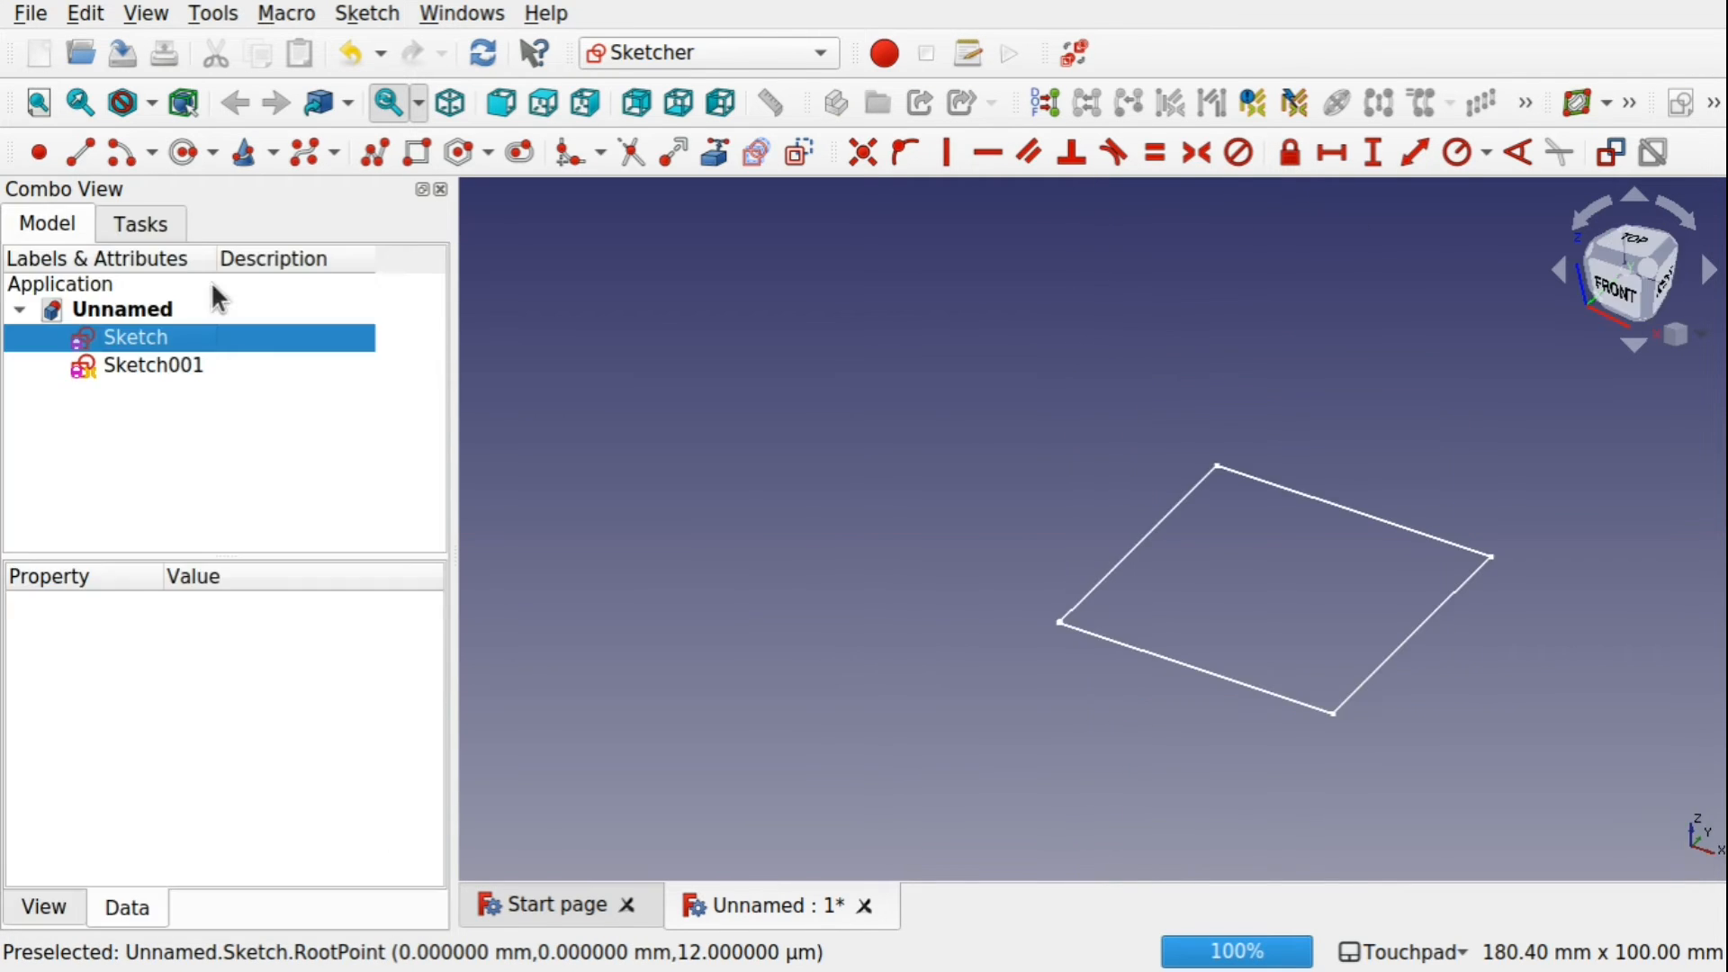
{"action": "double_click", "coordinate": [175, 369]}
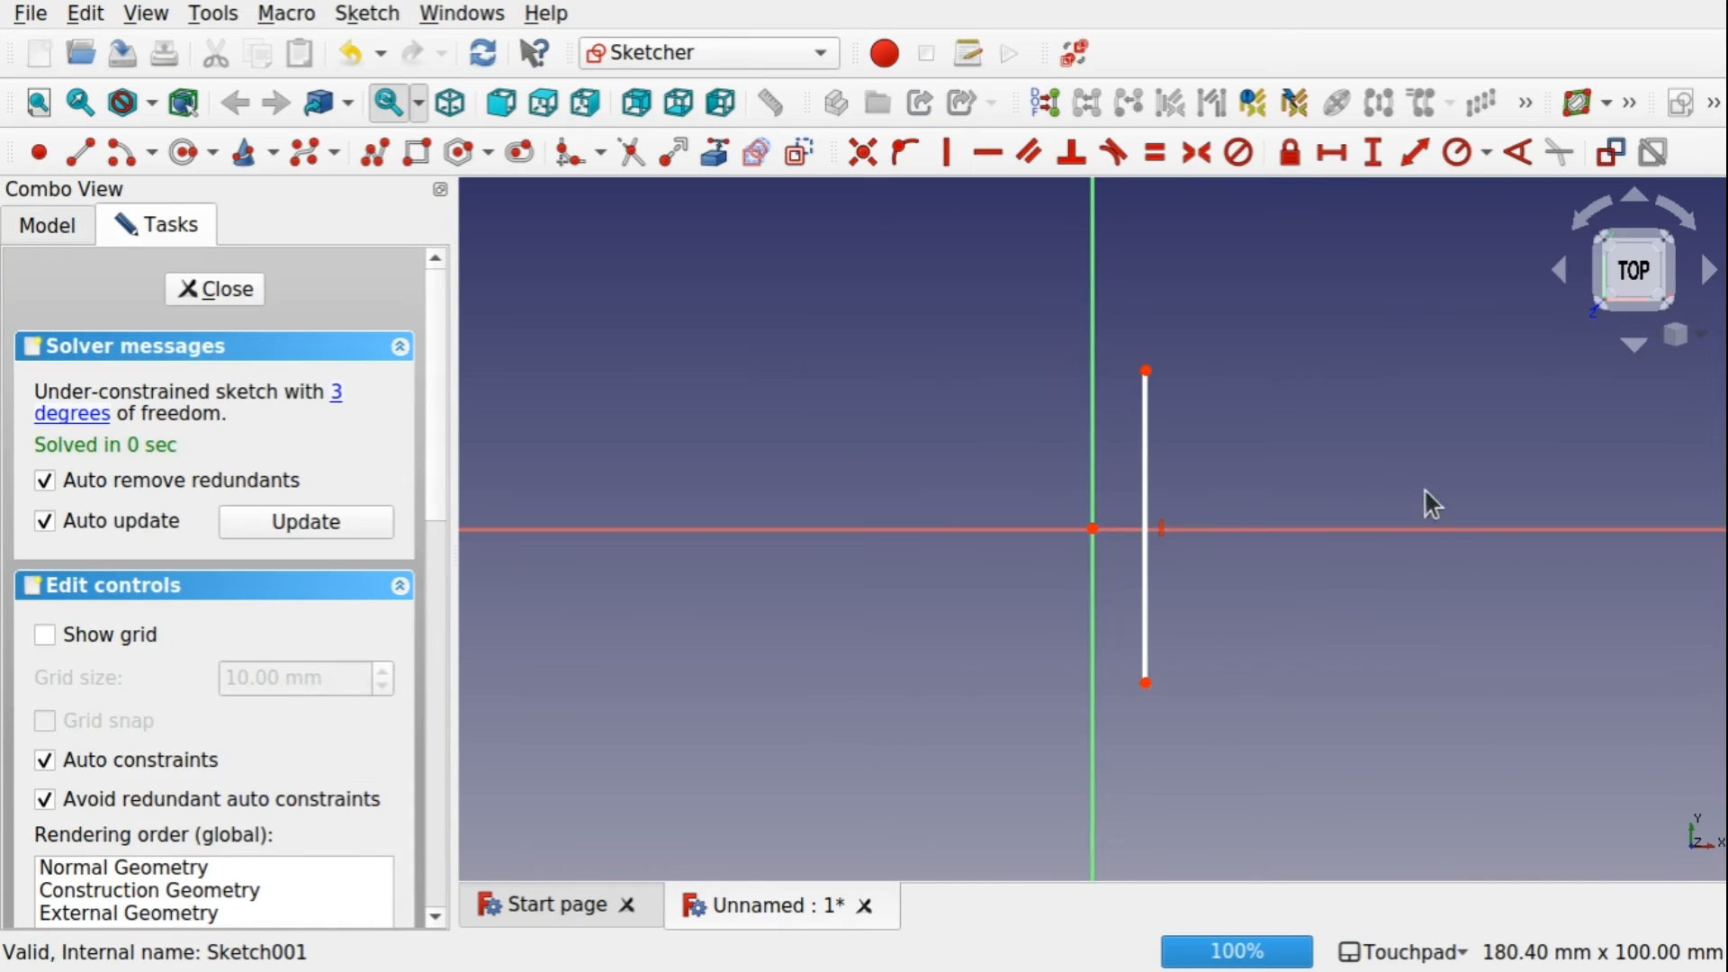
{"action": "left_click_drag", "start_coordinate": [1143, 621], "coordinate": [877, 646]}
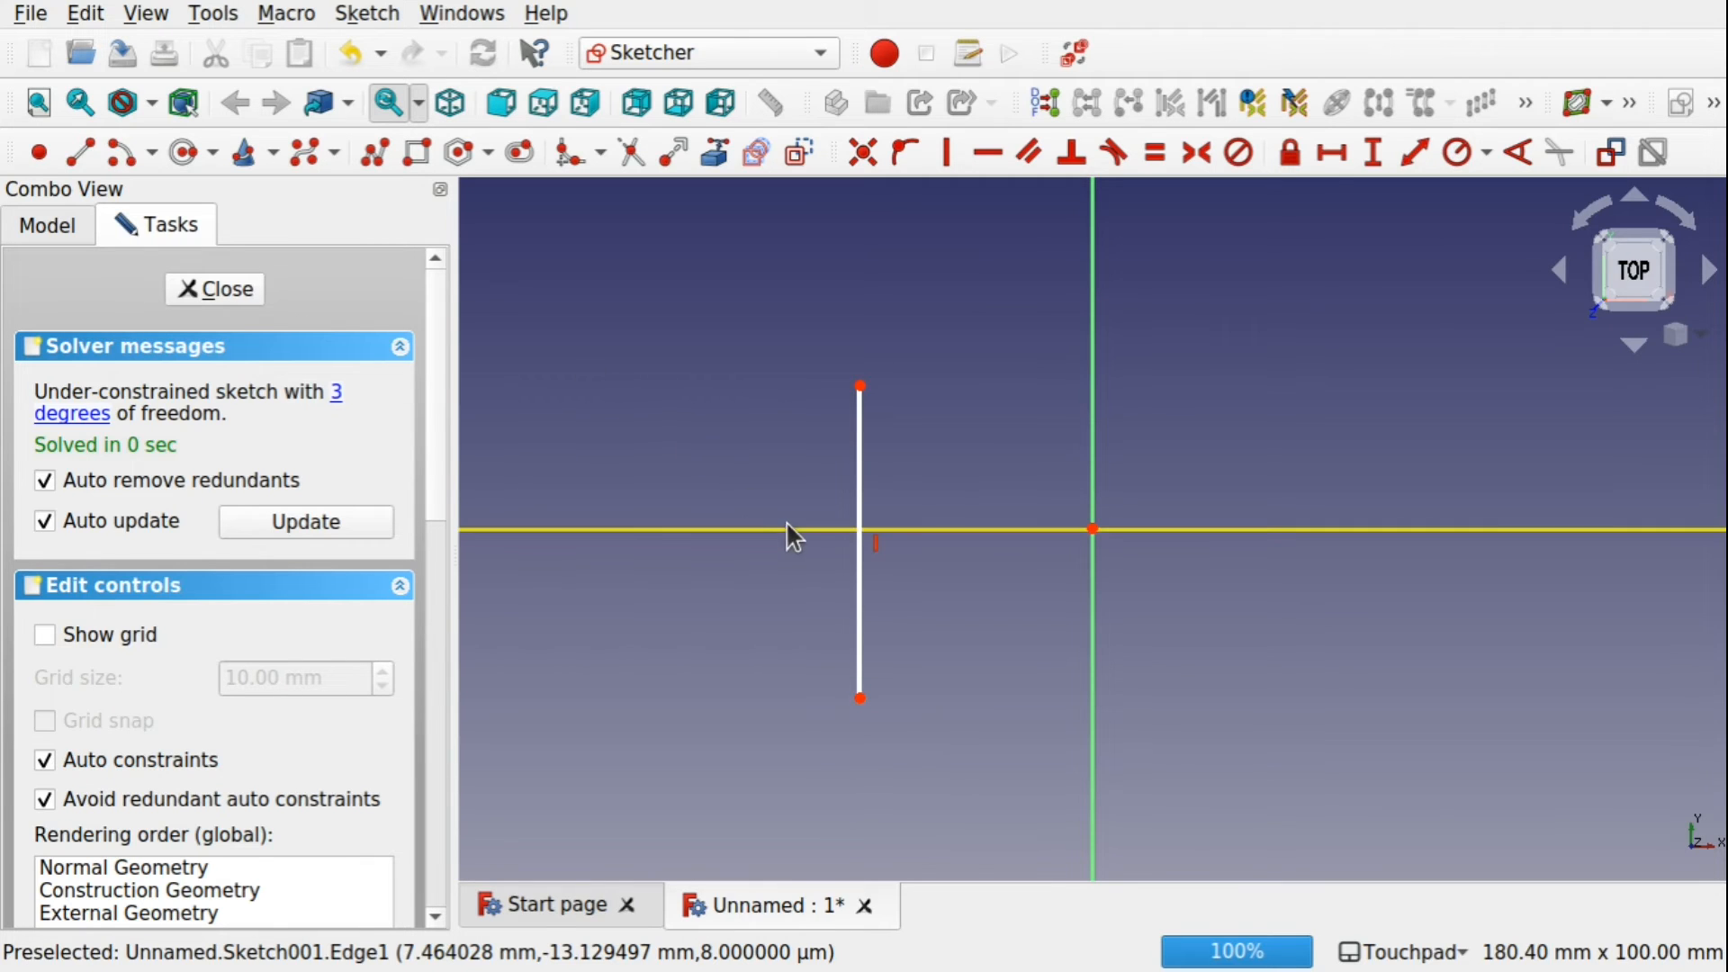
{"action": "left_click", "coordinate": [225, 290]}
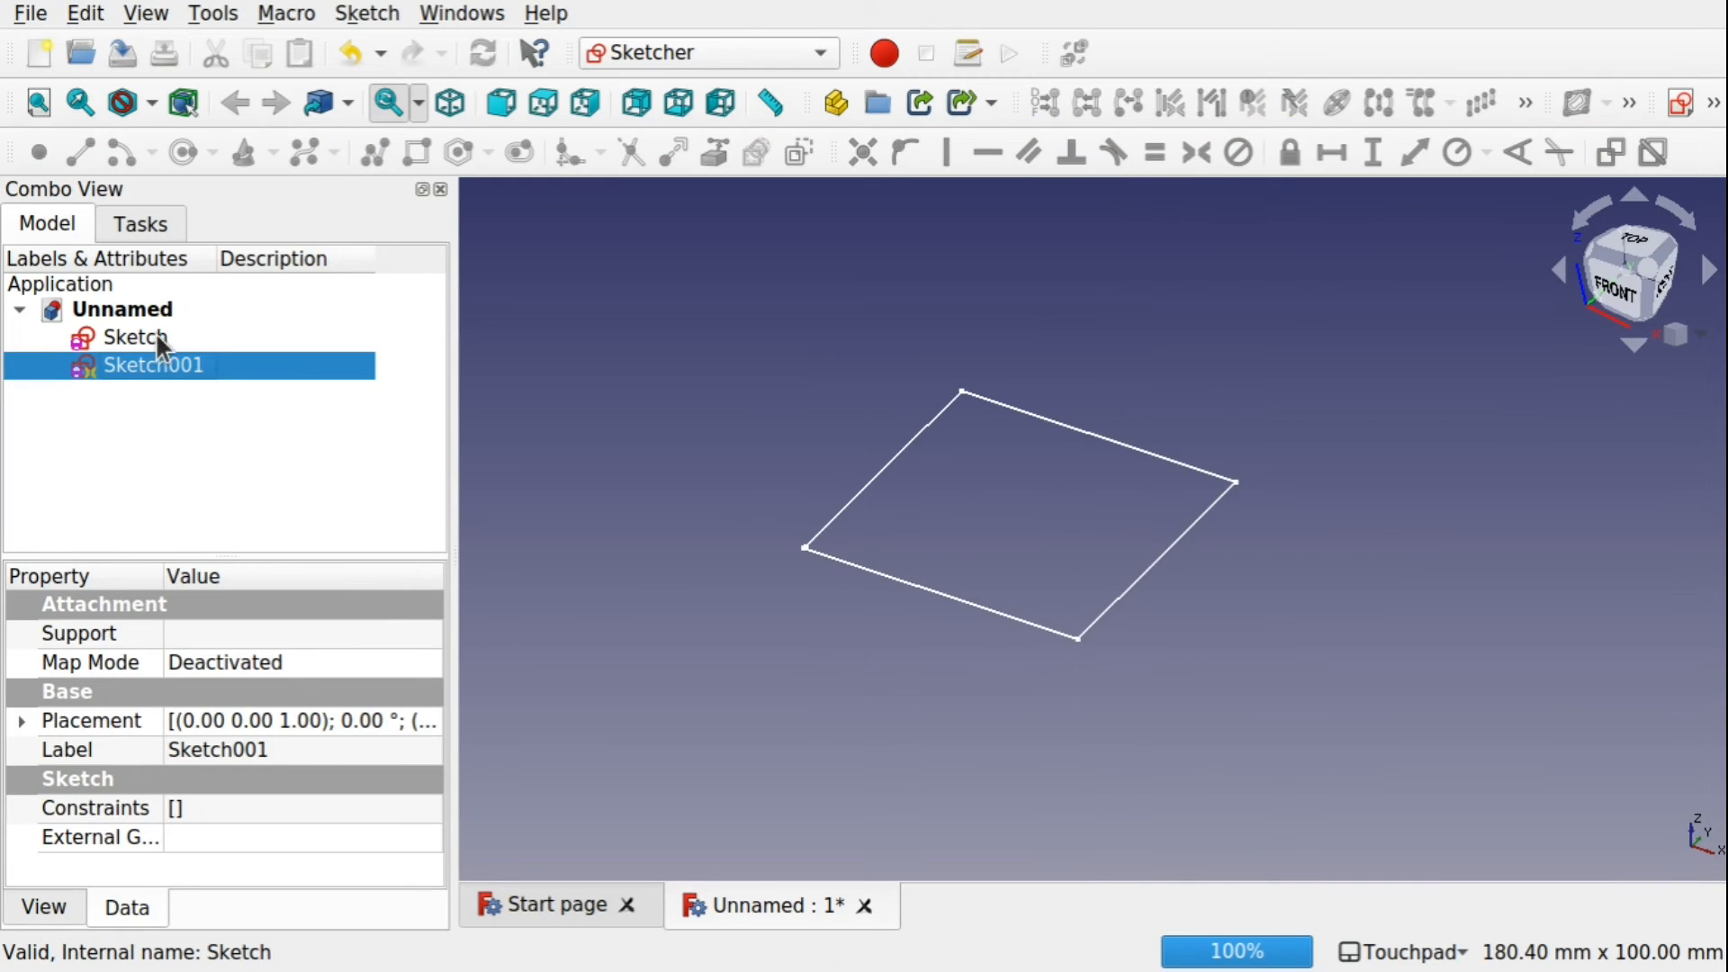
Check the square's sketch, then move the vertical line in Sketch001 closer to the vertical axis, at about X = -22 mm, and close the sketch.
{"action": "double_click", "coordinate": [158, 337]}
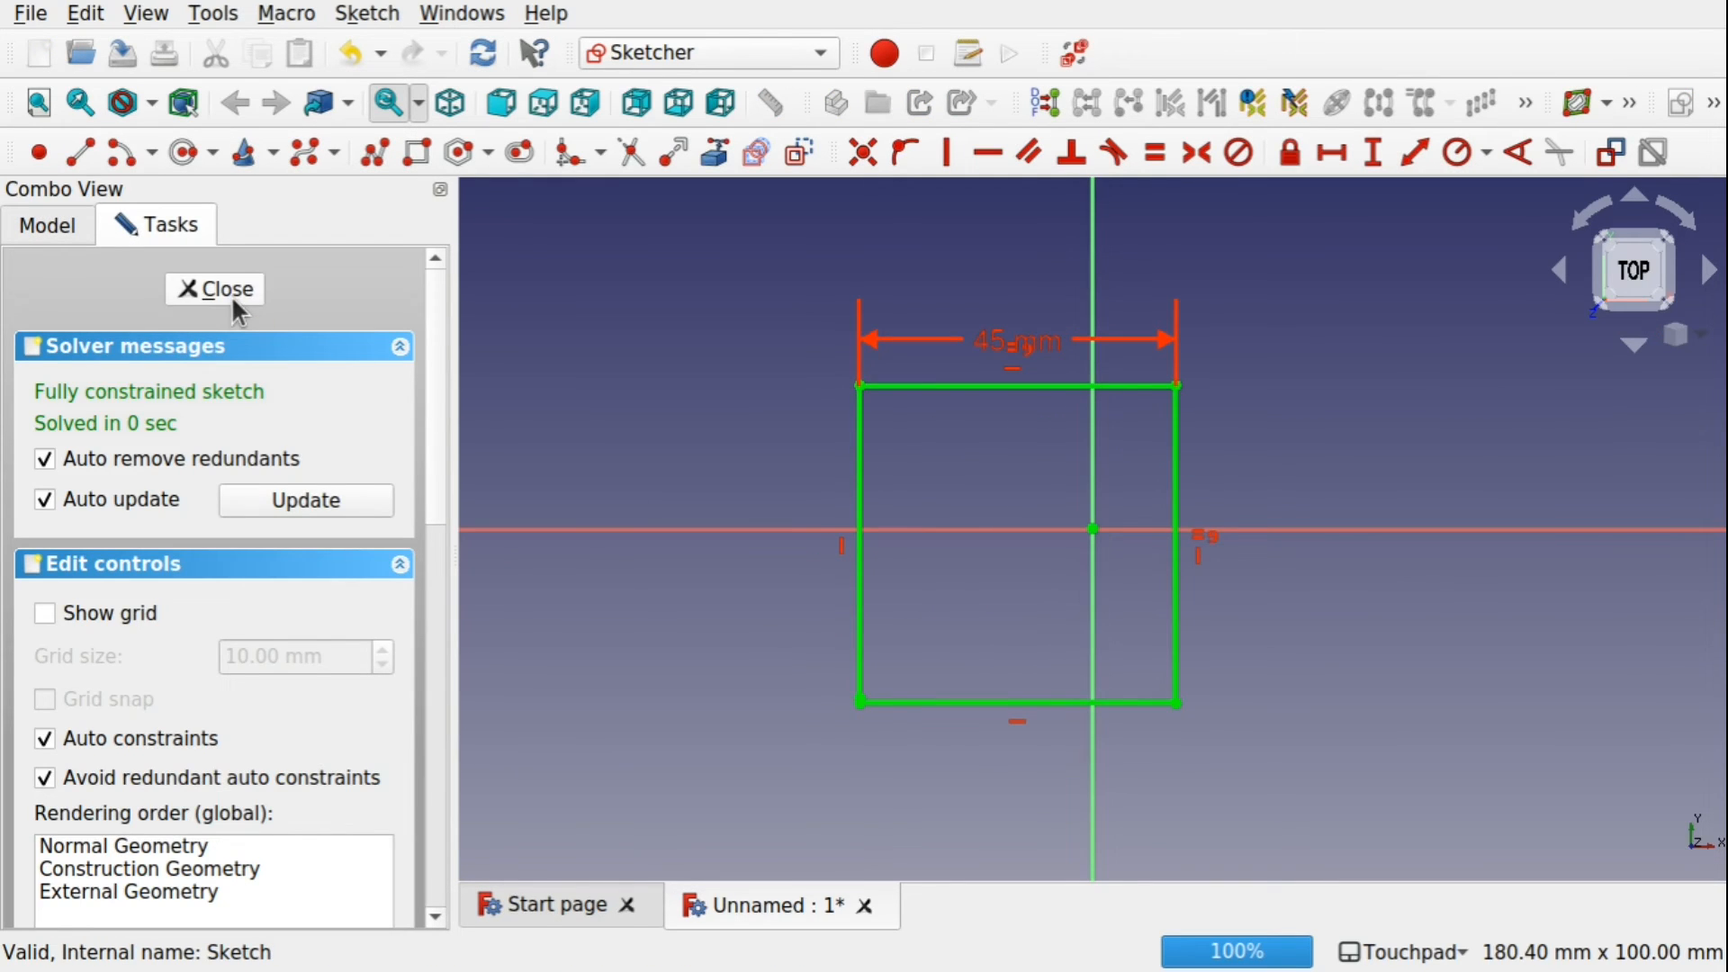
{"action": "left_click", "coordinate": [232, 300]}
{"action": "double_click", "coordinate": [184, 367]}
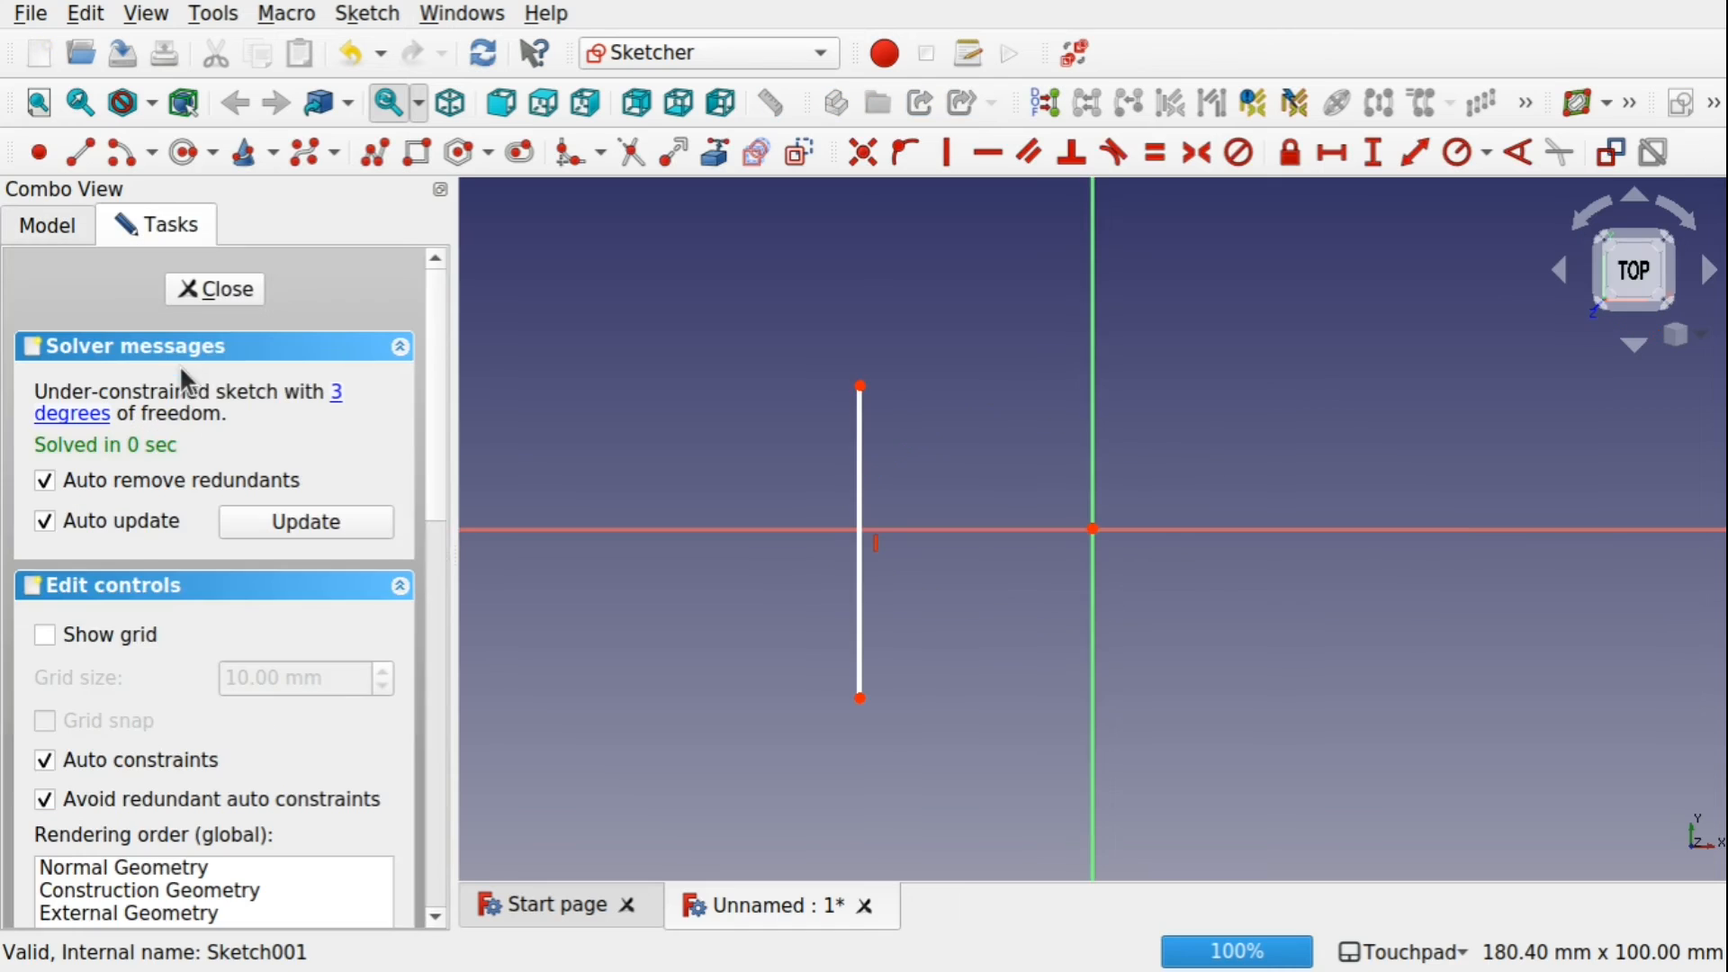
{"action": "left_click_drag", "start_coordinate": [864, 502], "coordinate": [937, 489]}
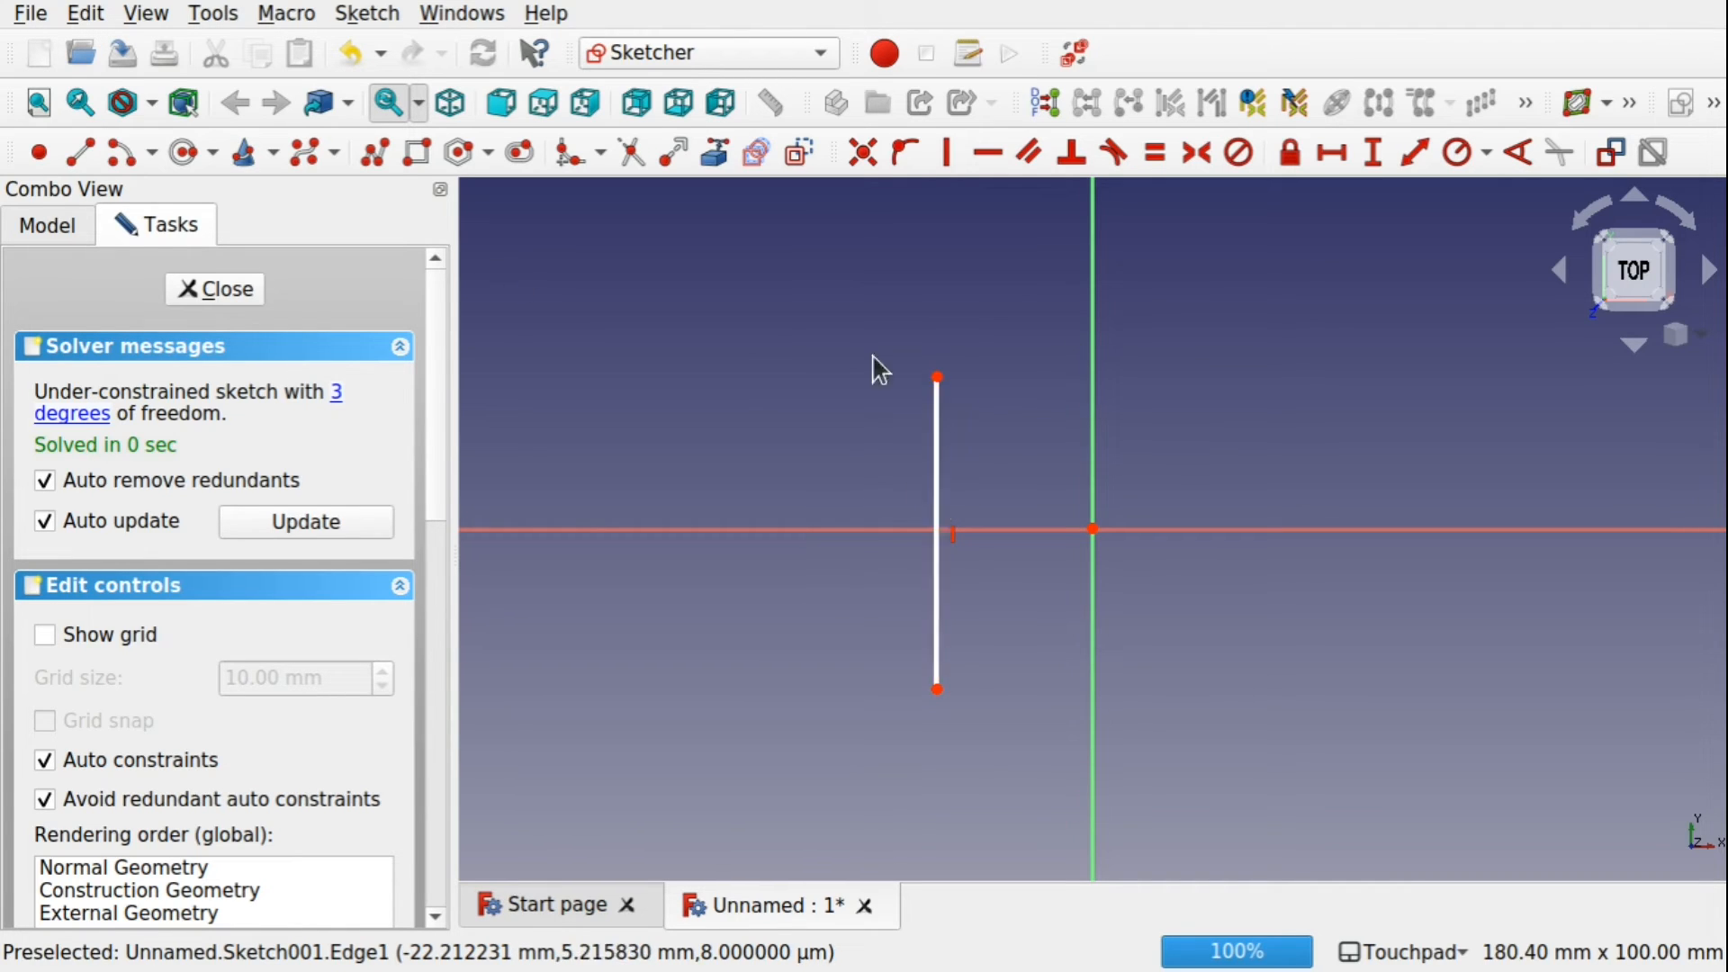
{"action": "left_click", "coordinate": [231, 292]}
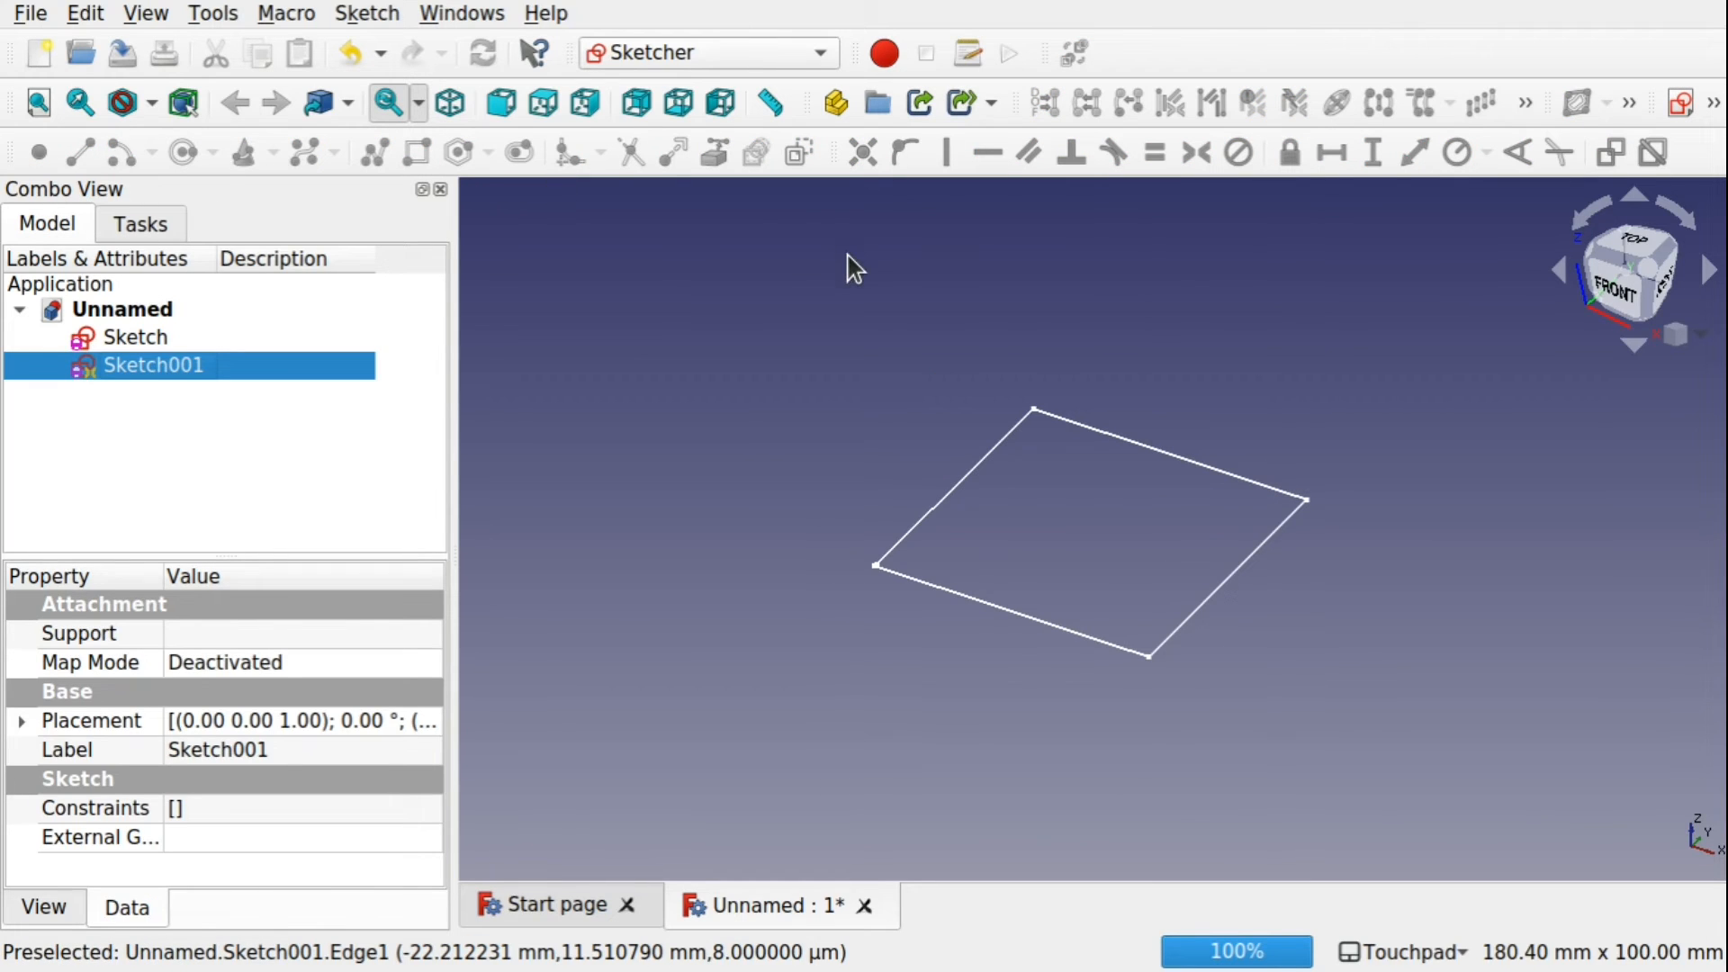
{"action": "left_click", "coordinate": [846, 337]}
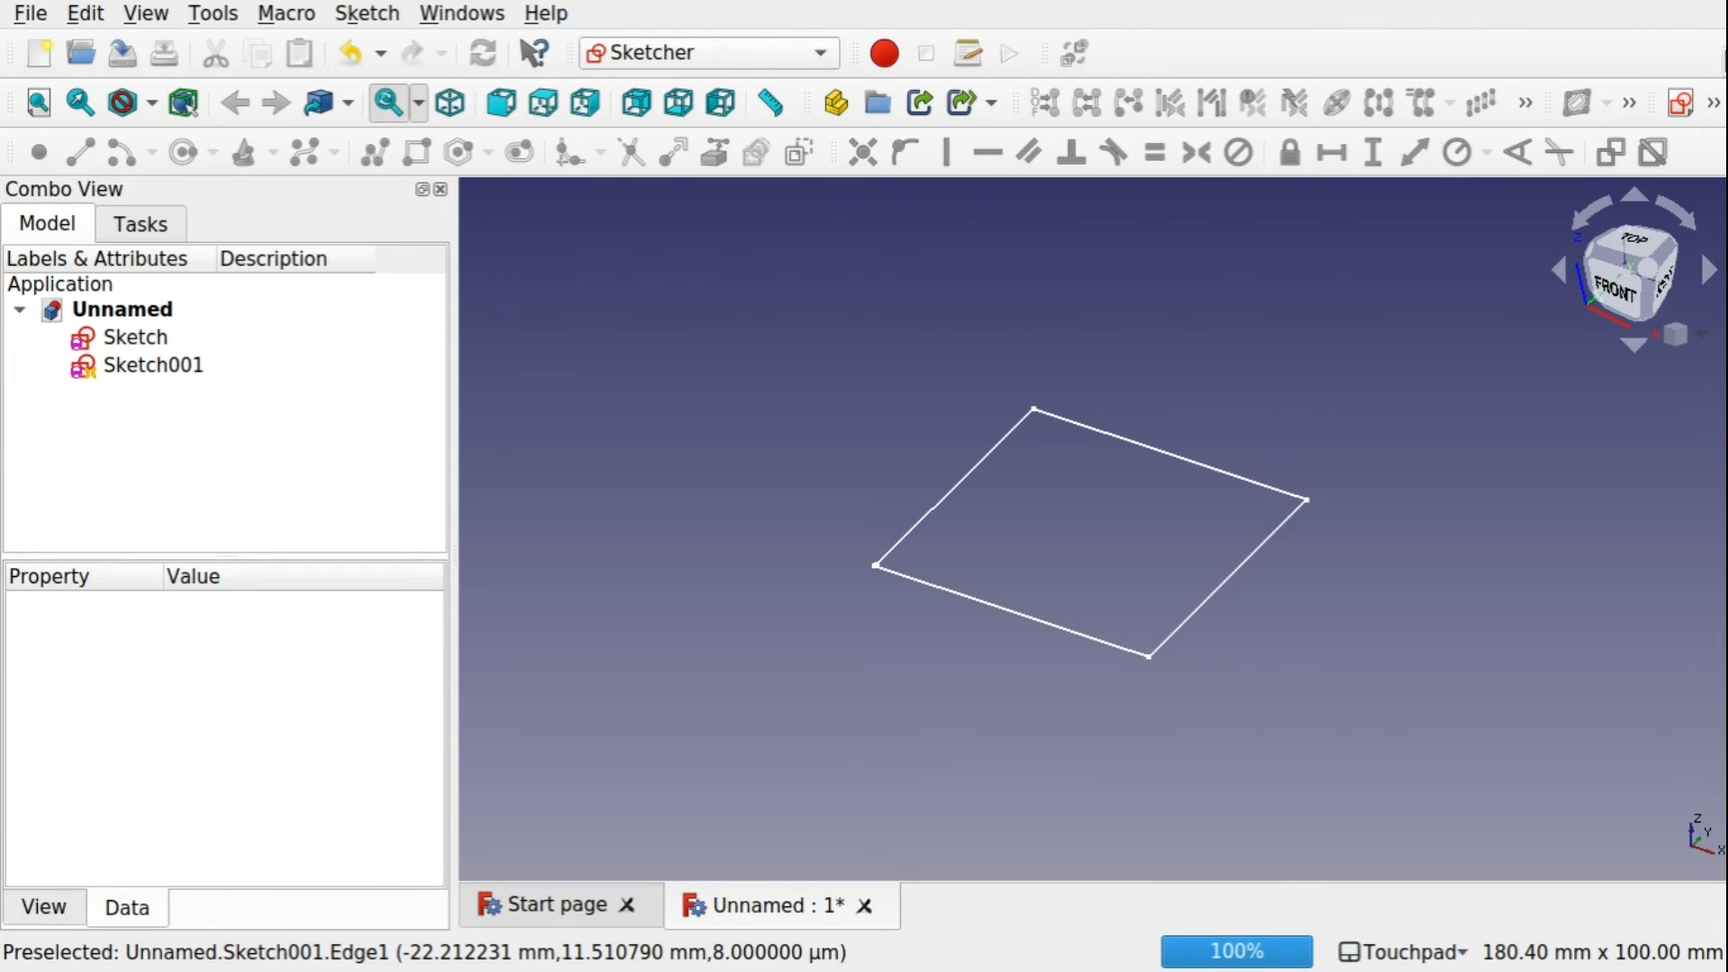
Create a new sketch on the YZ plane with no offset.
{"action": "left_click", "coordinate": [1680, 103]}
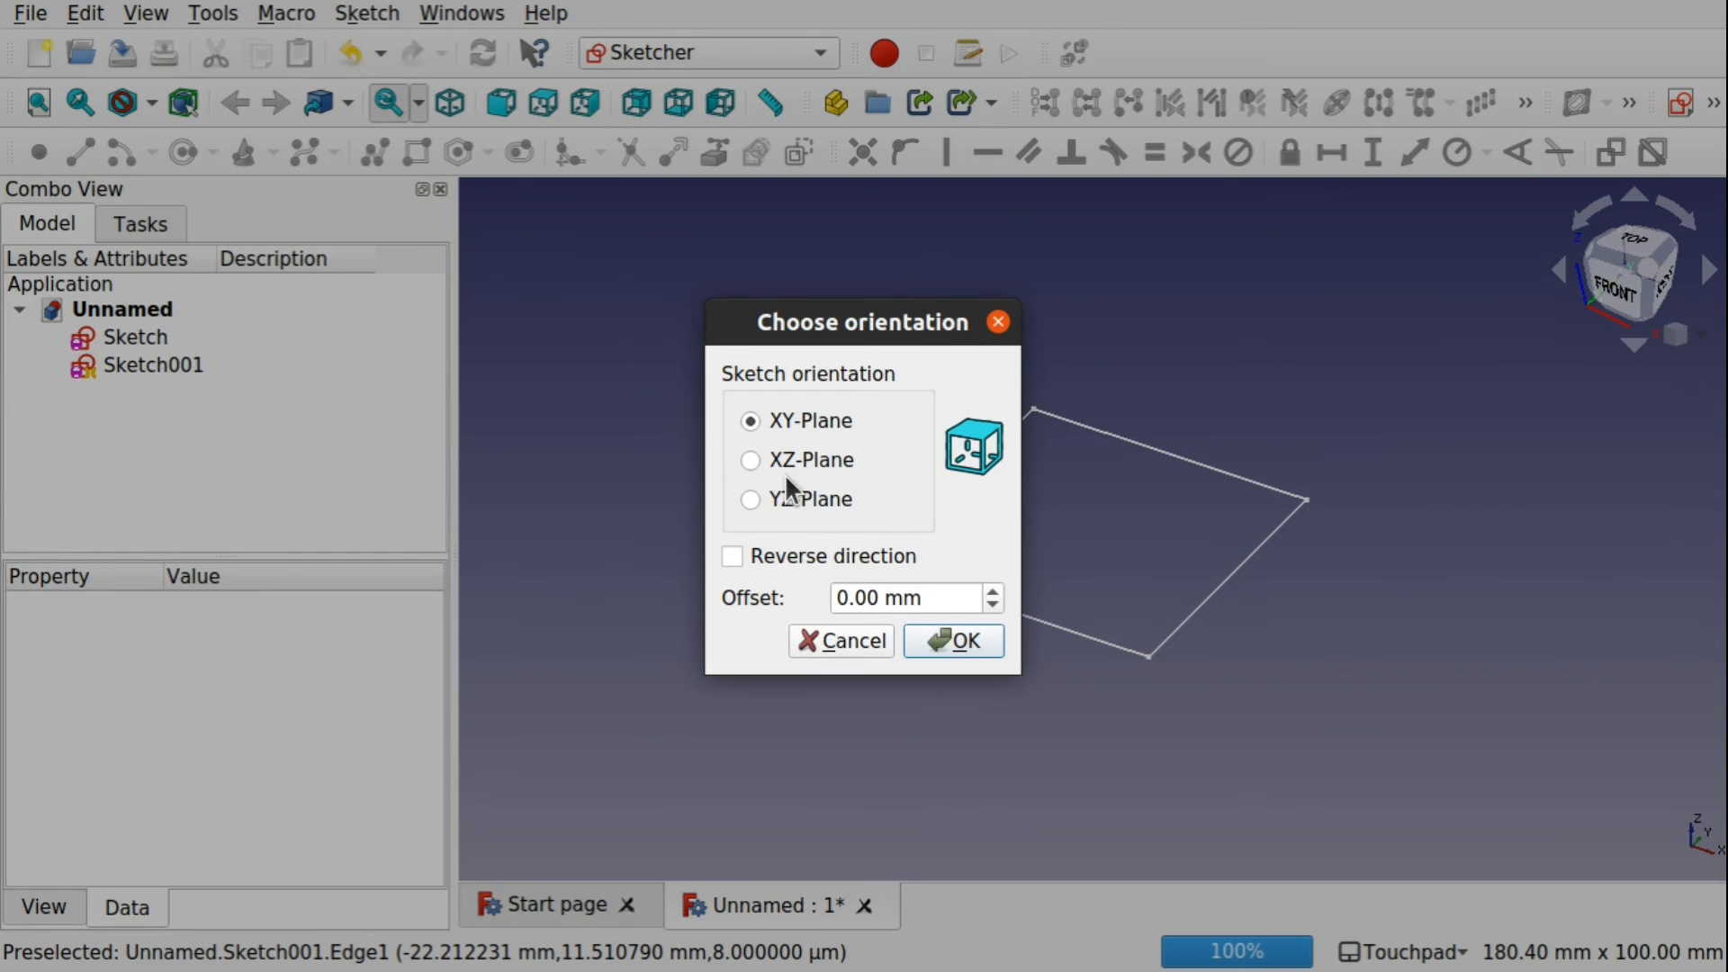
{"action": "left_click", "coordinate": [772, 497]}
{"action": "left_click", "coordinate": [946, 640]}
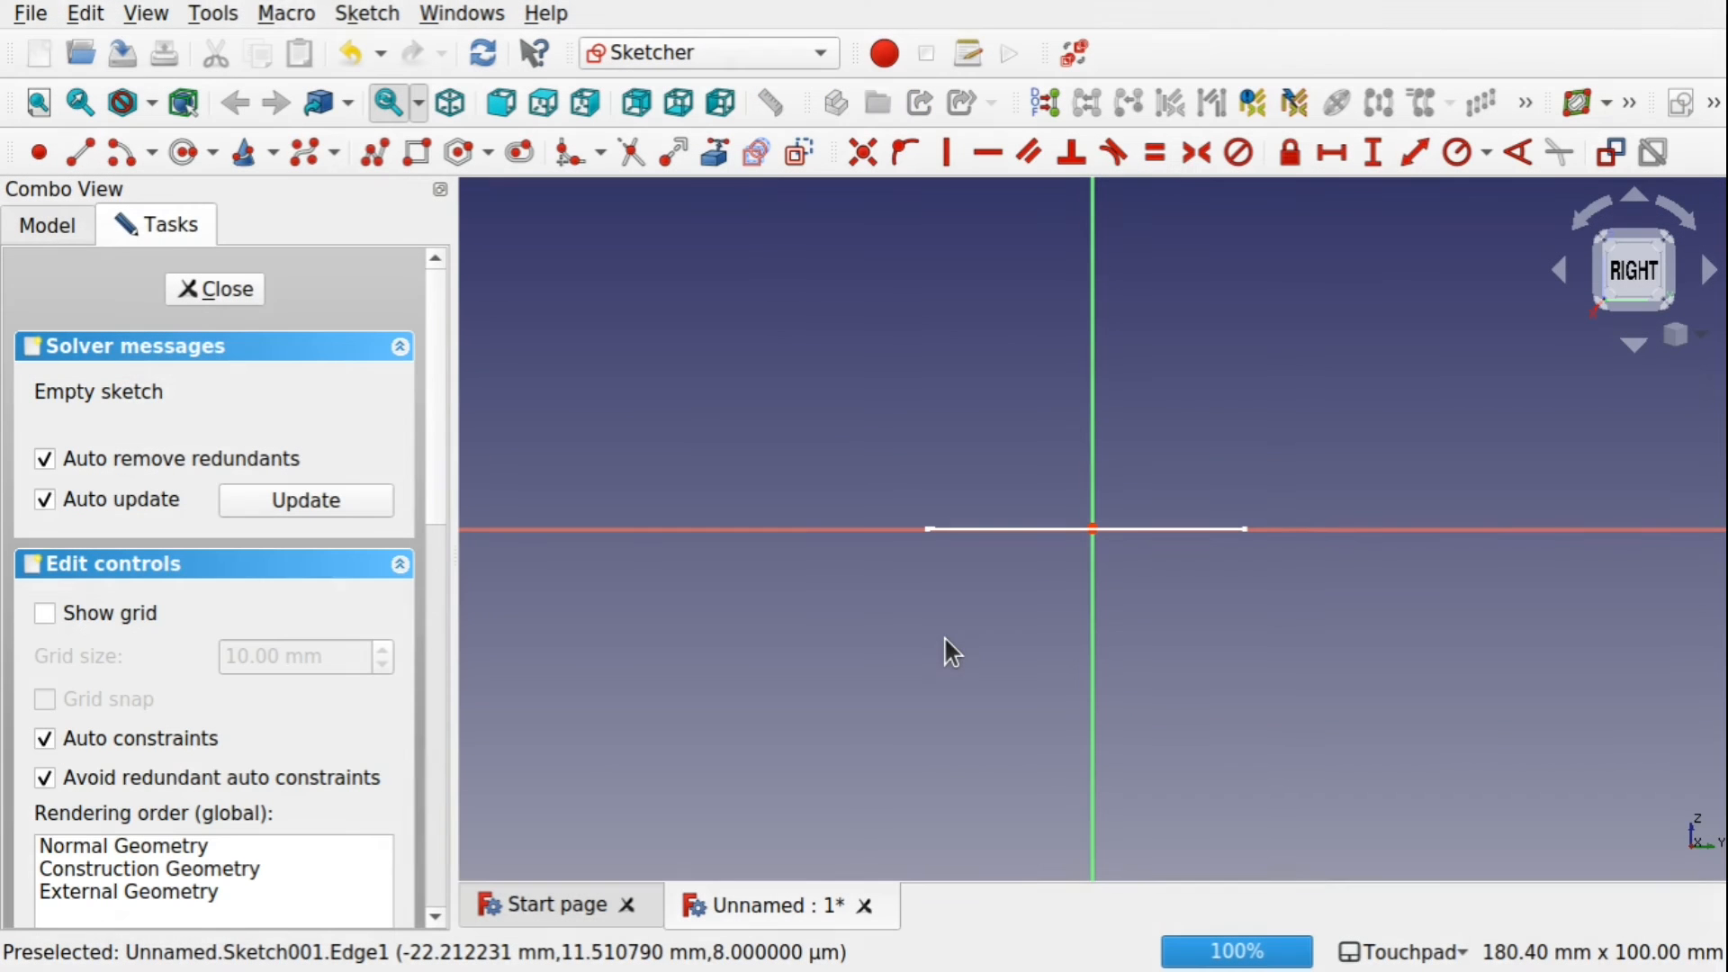
Draw a rectangle on the negative side of the vertical axis beside the existing square, straddling the horizontal axis.
{"action": "mouse_move", "coordinate": [1149, 528]}
{"action": "left_mouse_down", "text": "alt"}
{"action": "mouse_move", "coordinate": [1081, 678]}
{"action": "mouse_move", "coordinate": [1126, 516]}
{"action": "mouse_move", "coordinate": [1165, 580]}
{"action": "mouse_move", "coordinate": [1169, 609]}
{"action": "mouse_move", "coordinate": [1049, 586]}
{"action": "left_mouse_up", "text": "alt"}
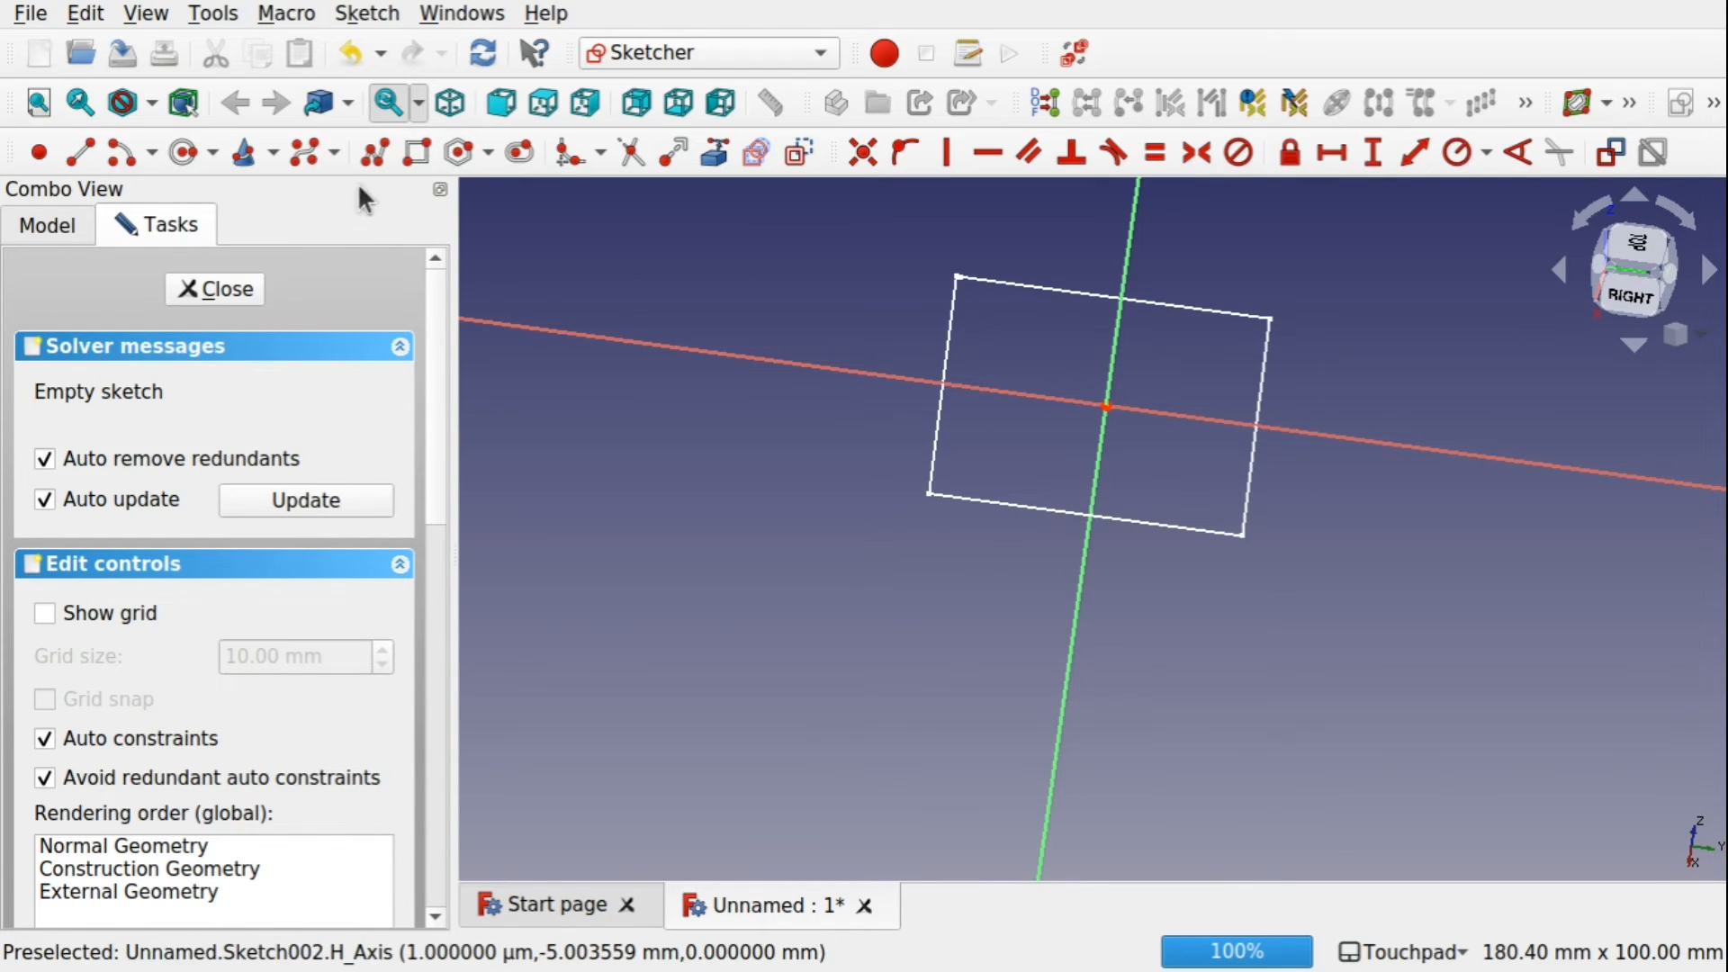
{"action": "left_click", "coordinate": [414, 151]}
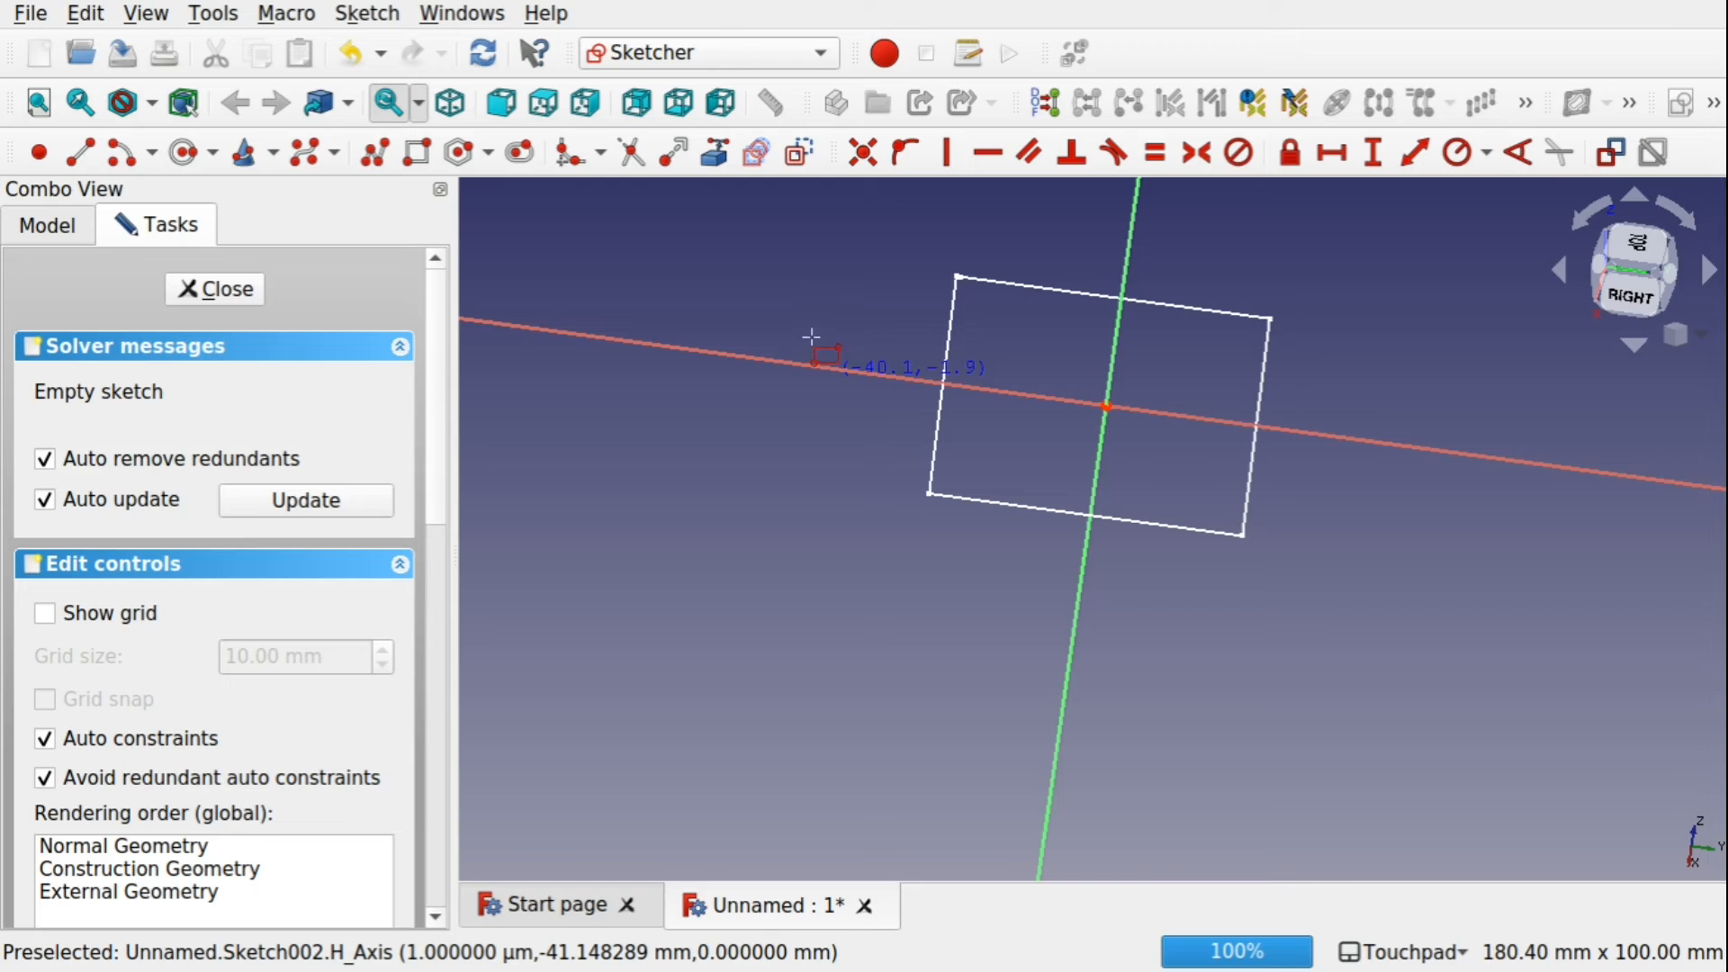
{"action": "left_click", "coordinate": [717, 284]}
{"action": "left_click", "coordinate": [865, 481]}
{"action": "mouse_move", "coordinate": [1089, 332]}
{"action": "left_mouse_down", "text": "alt"}
{"action": "mouse_move", "coordinate": [1035, 440]}
{"action": "mouse_move", "coordinate": [1075, 307]}
{"action": "mouse_move", "coordinate": [1072, 351]}
{"action": "left_mouse_up", "text": "alt"}
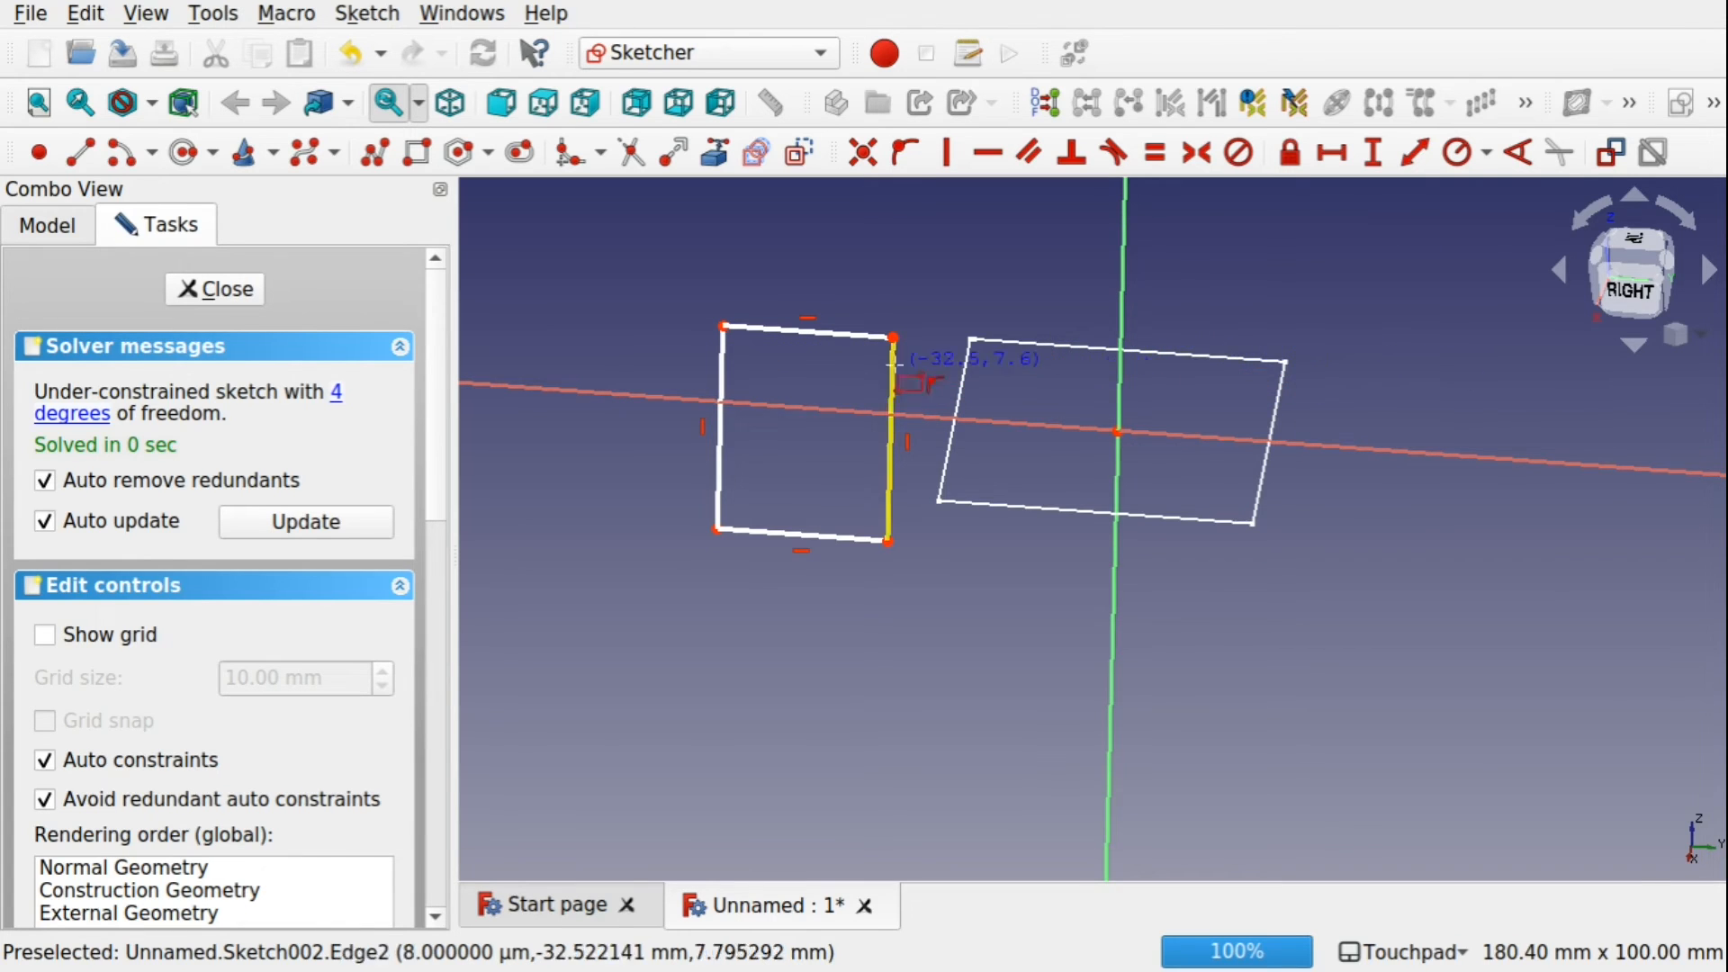
{"action": "left_click_drag", "start_coordinate": [1042, 418], "coordinate": [1069, 365], "text": "alt"}
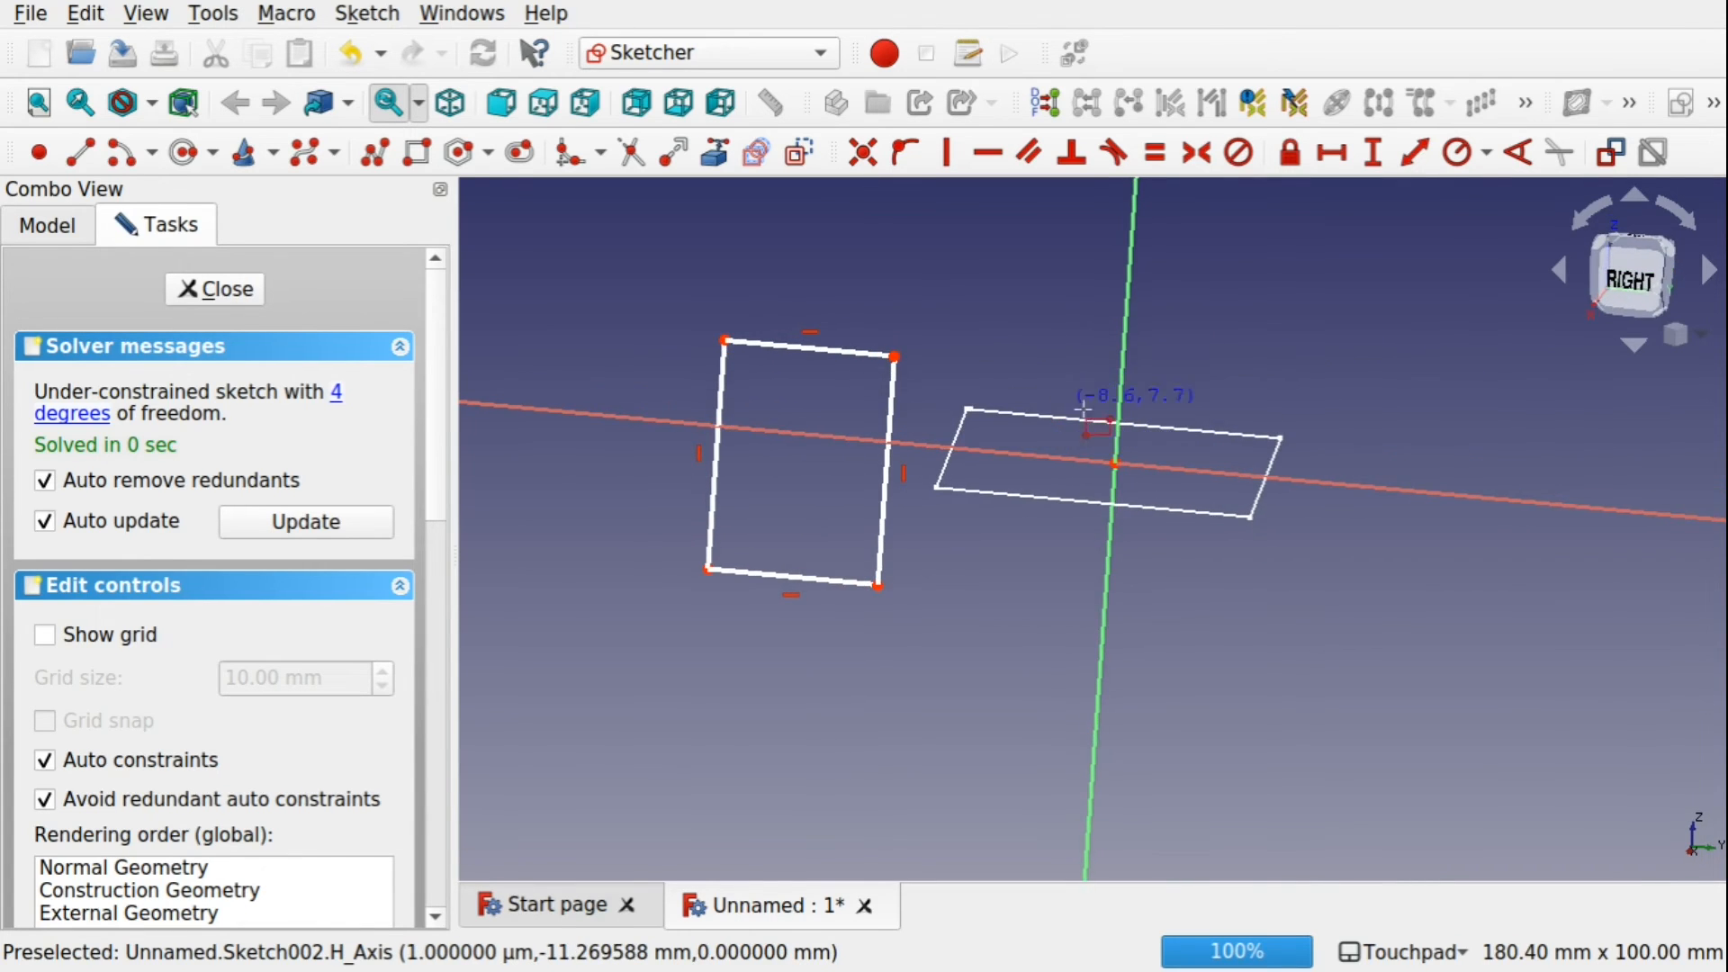
Link one of the square's edges parallel to the horizontal axis into the new sketch as external geometry.
{"action": "left_click", "coordinate": [723, 164]}
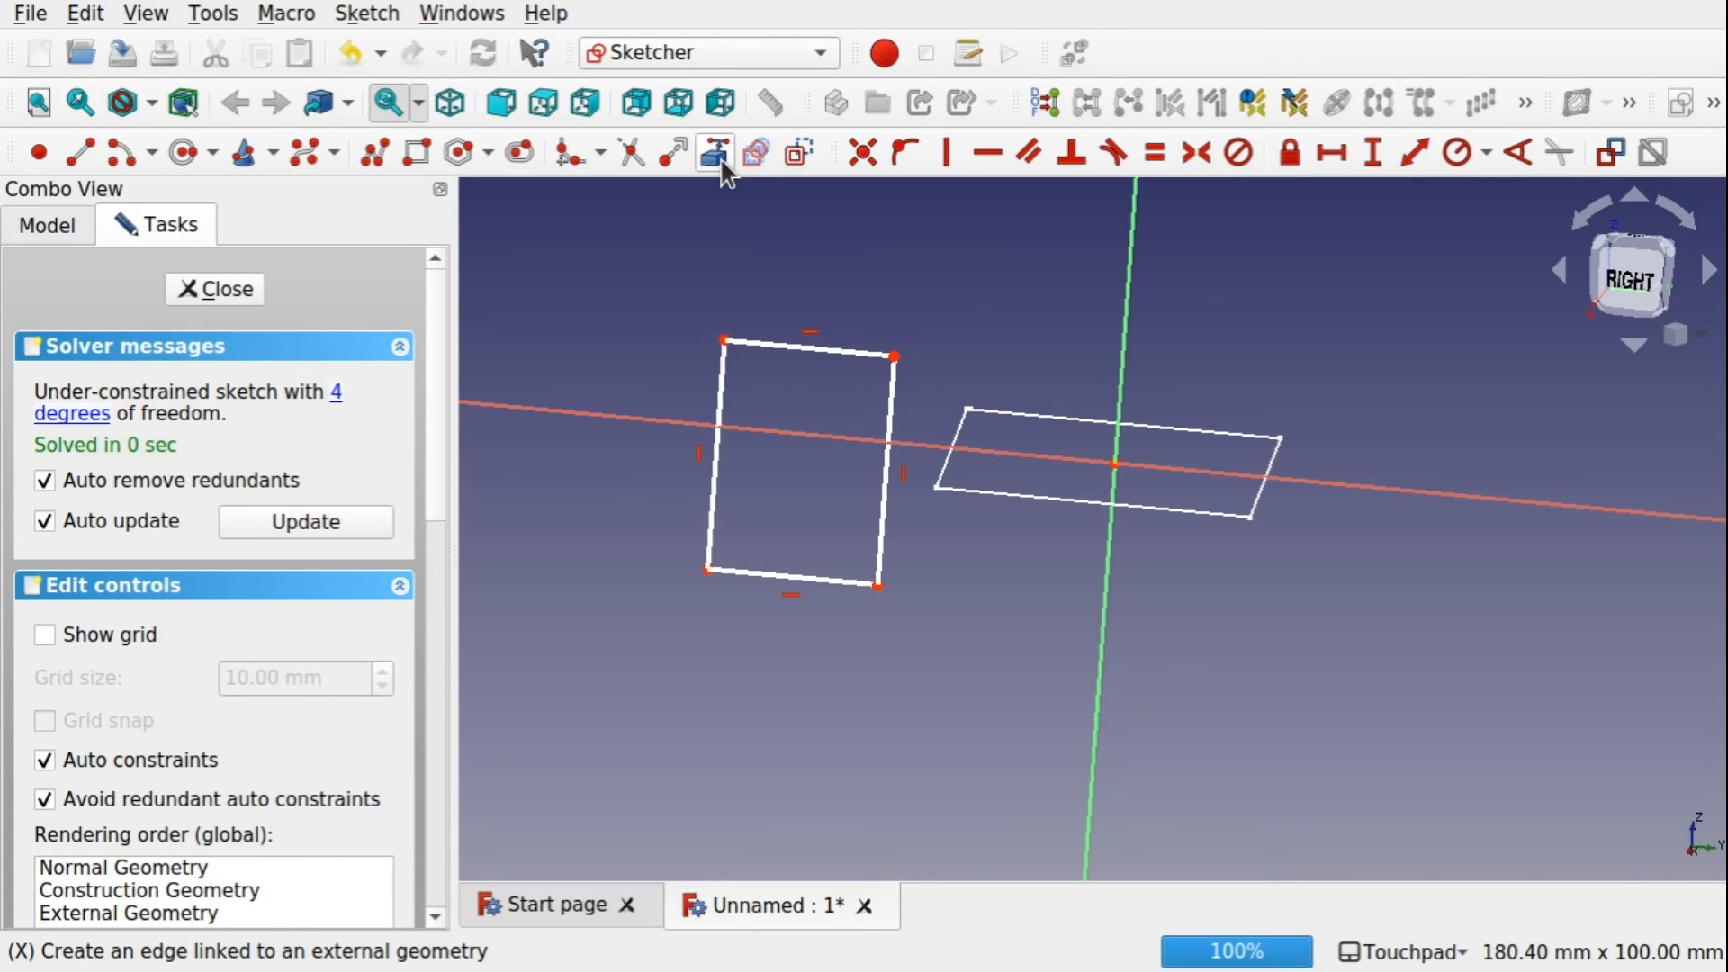
{"action": "left_click", "coordinate": [1031, 411]}
{"action": "mouse_move", "coordinate": [1186, 376]}
{"action": "left_mouse_down", "text": "alt"}
{"action": "mouse_move", "coordinate": [1156, 463]}
{"action": "mouse_move", "coordinate": [1248, 317]}
{"action": "mouse_move", "coordinate": [1219, 373]}
{"action": "mouse_move", "coordinate": [842, 398]}
{"action": "left_mouse_up", "text": "alt"}
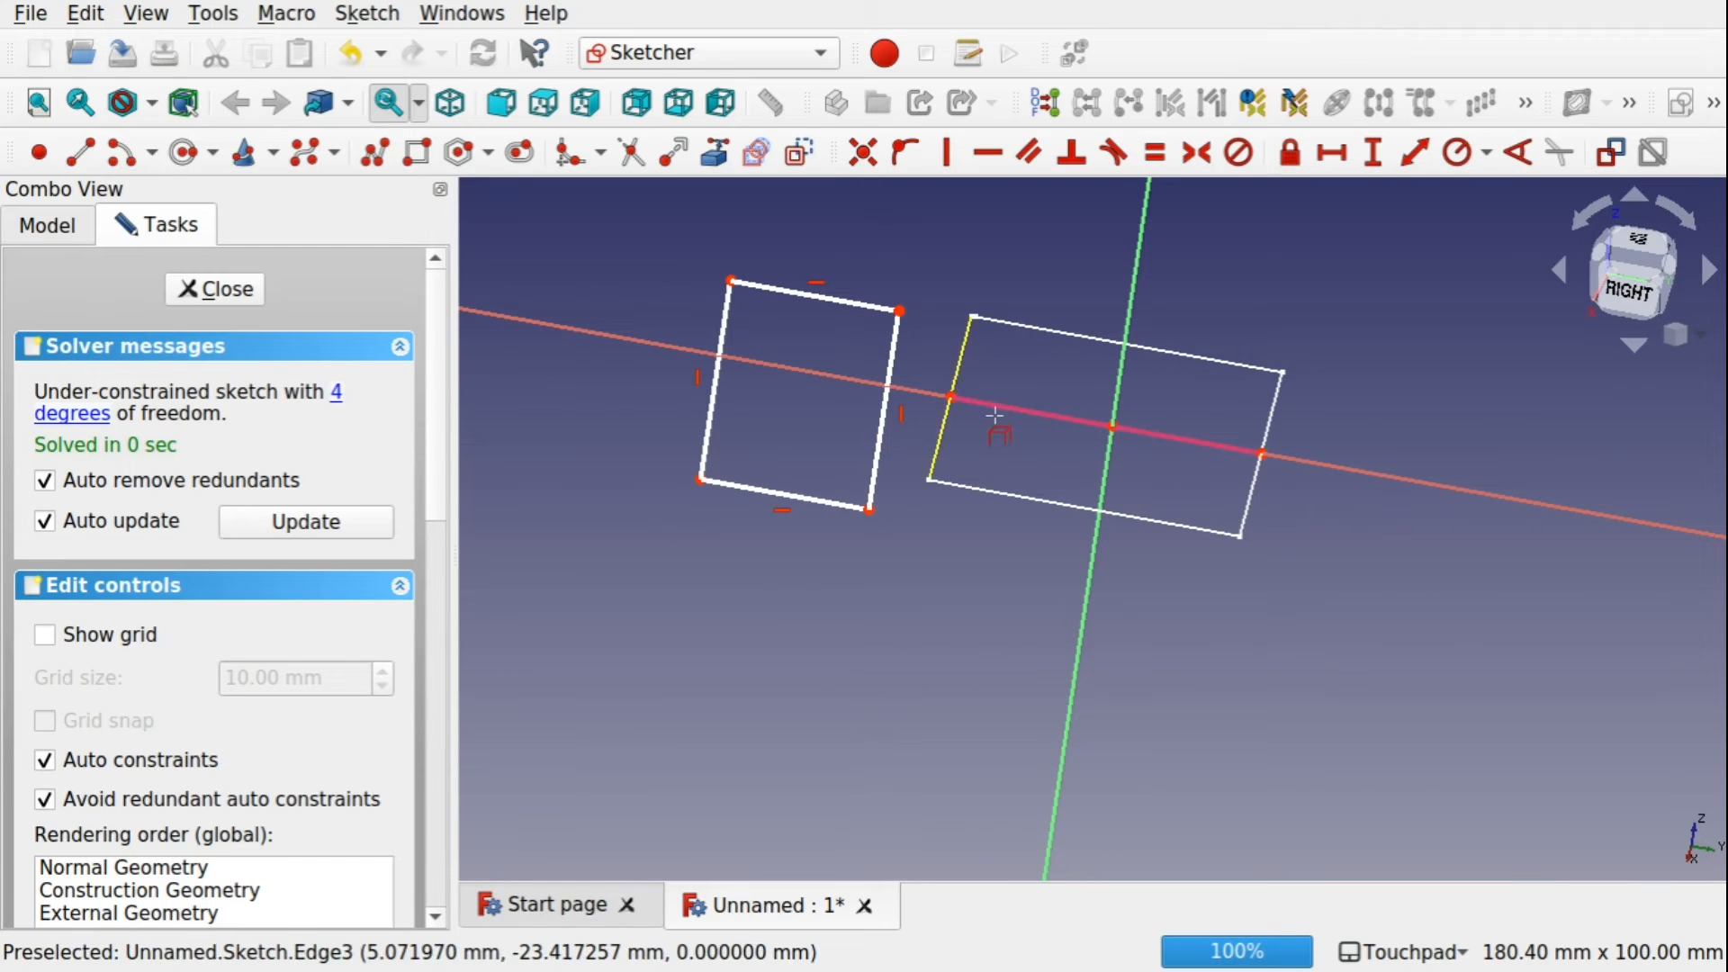
Make the rectangle's two upper corners coincident with the two endpoints of the linked external edge.
{"action": "left_click", "coordinate": [731, 281]}
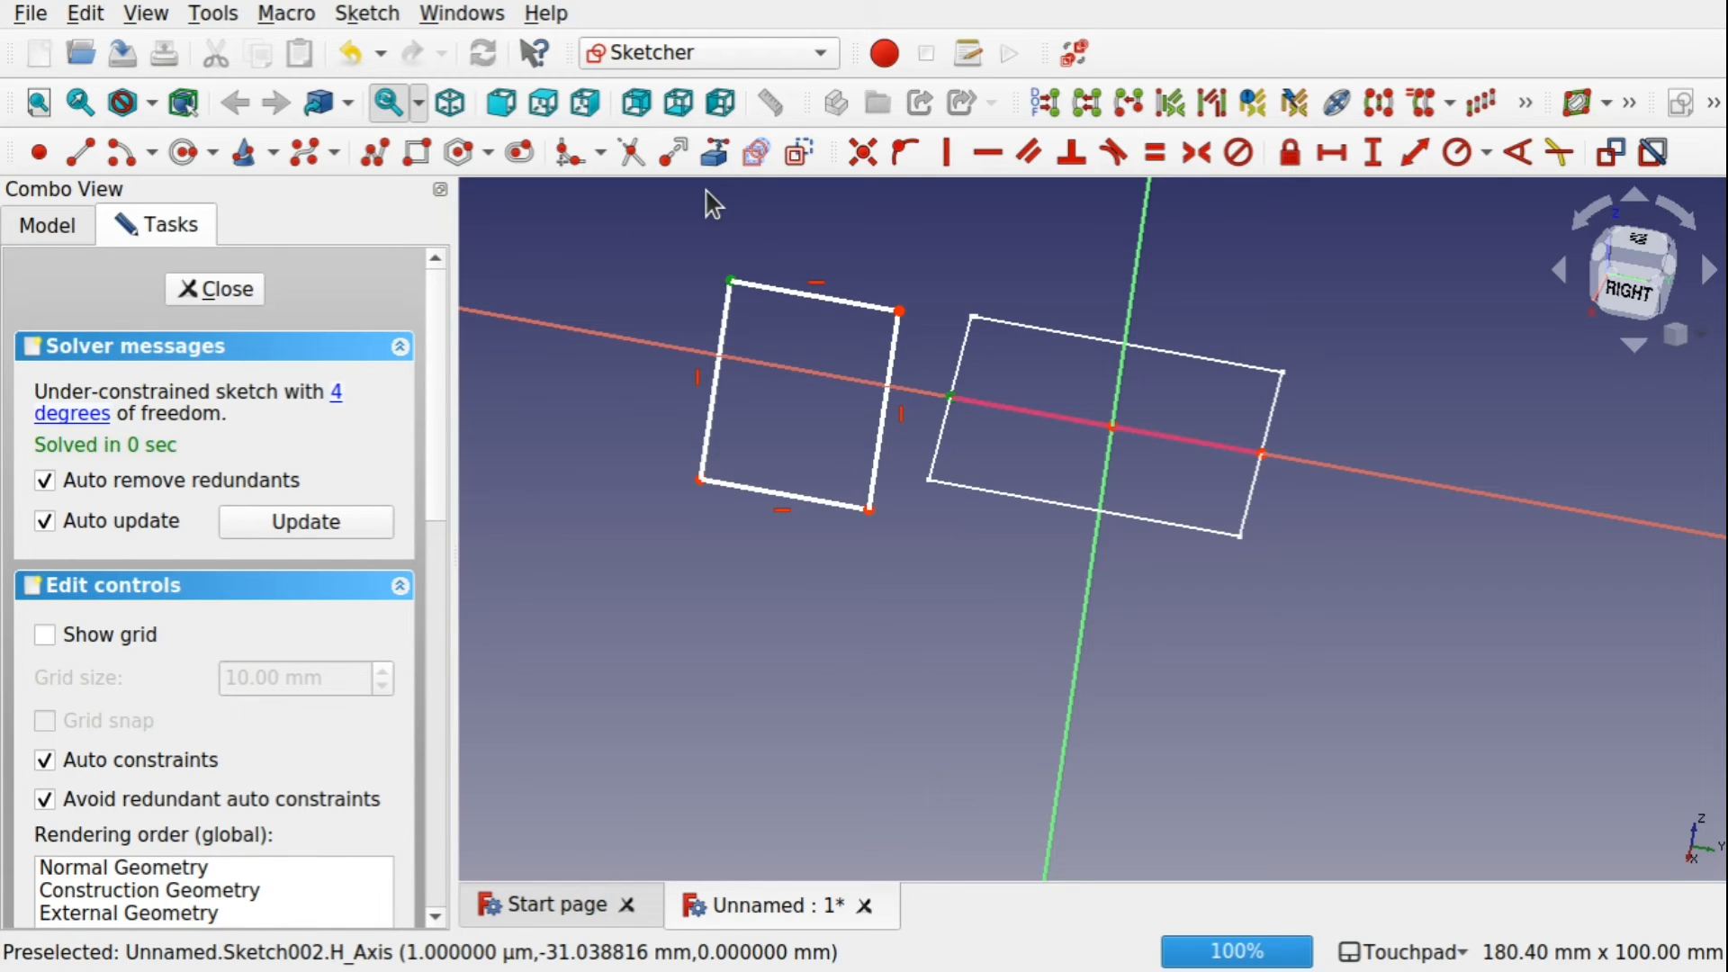
{"action": "left_click", "coordinate": [863, 152]}
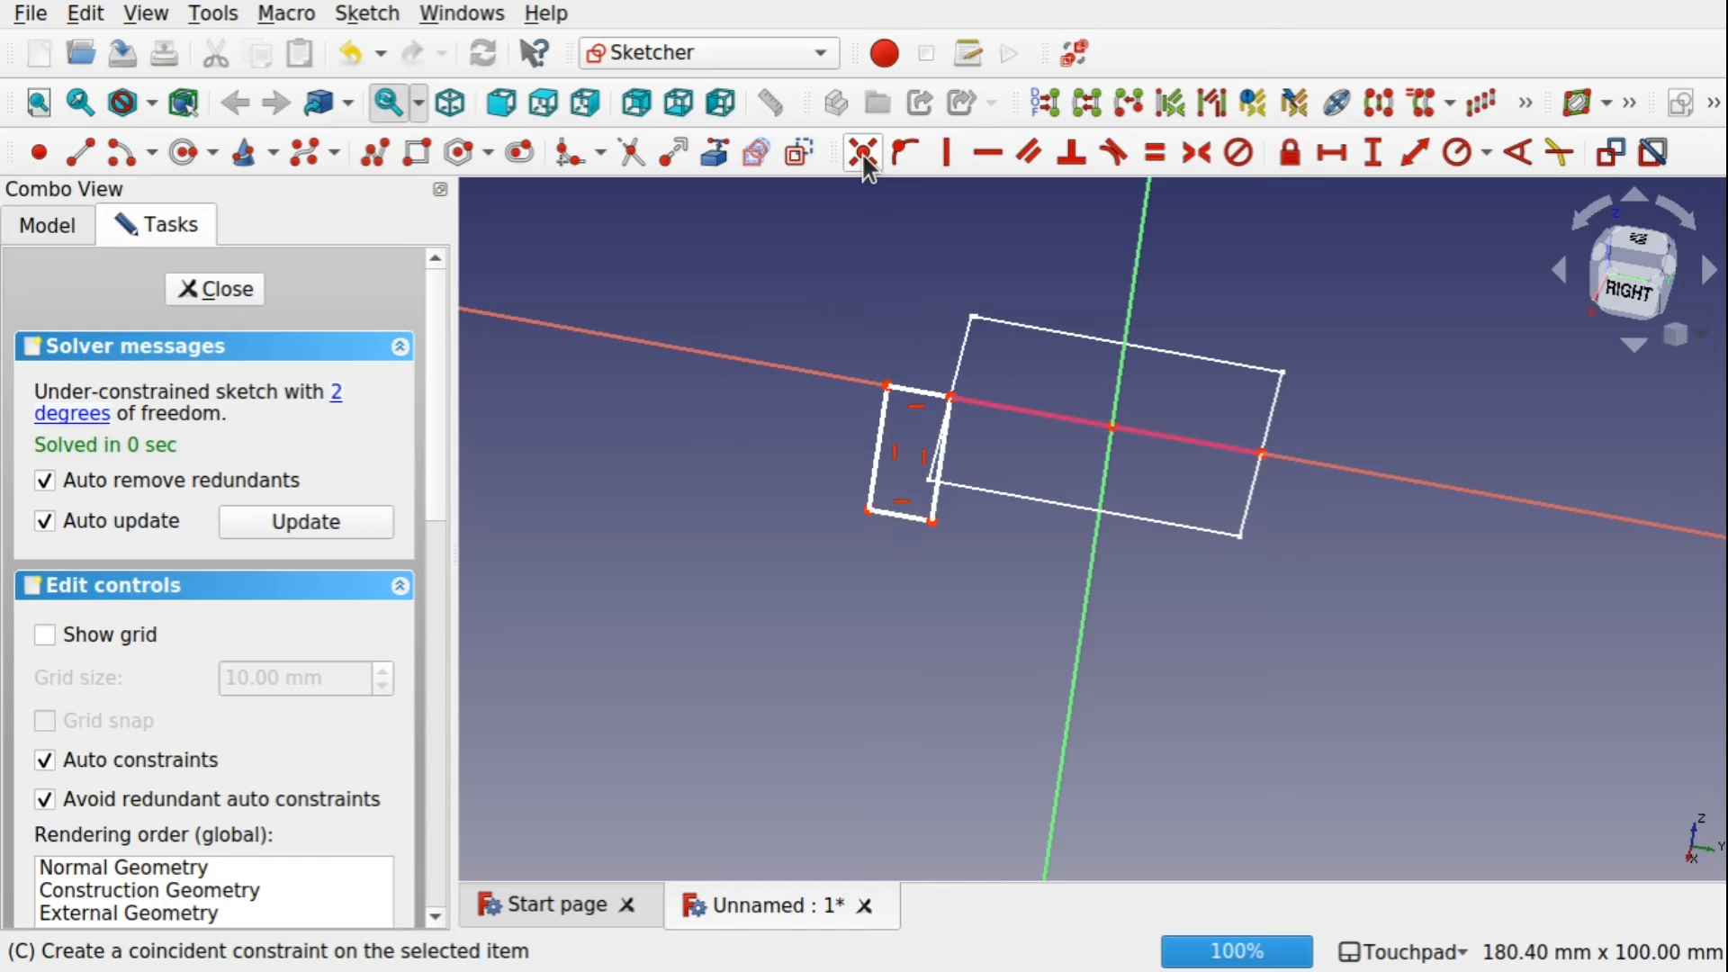
{"action": "left_click", "coordinate": [886, 386]}
{"action": "left_click", "coordinate": [836, 414]}
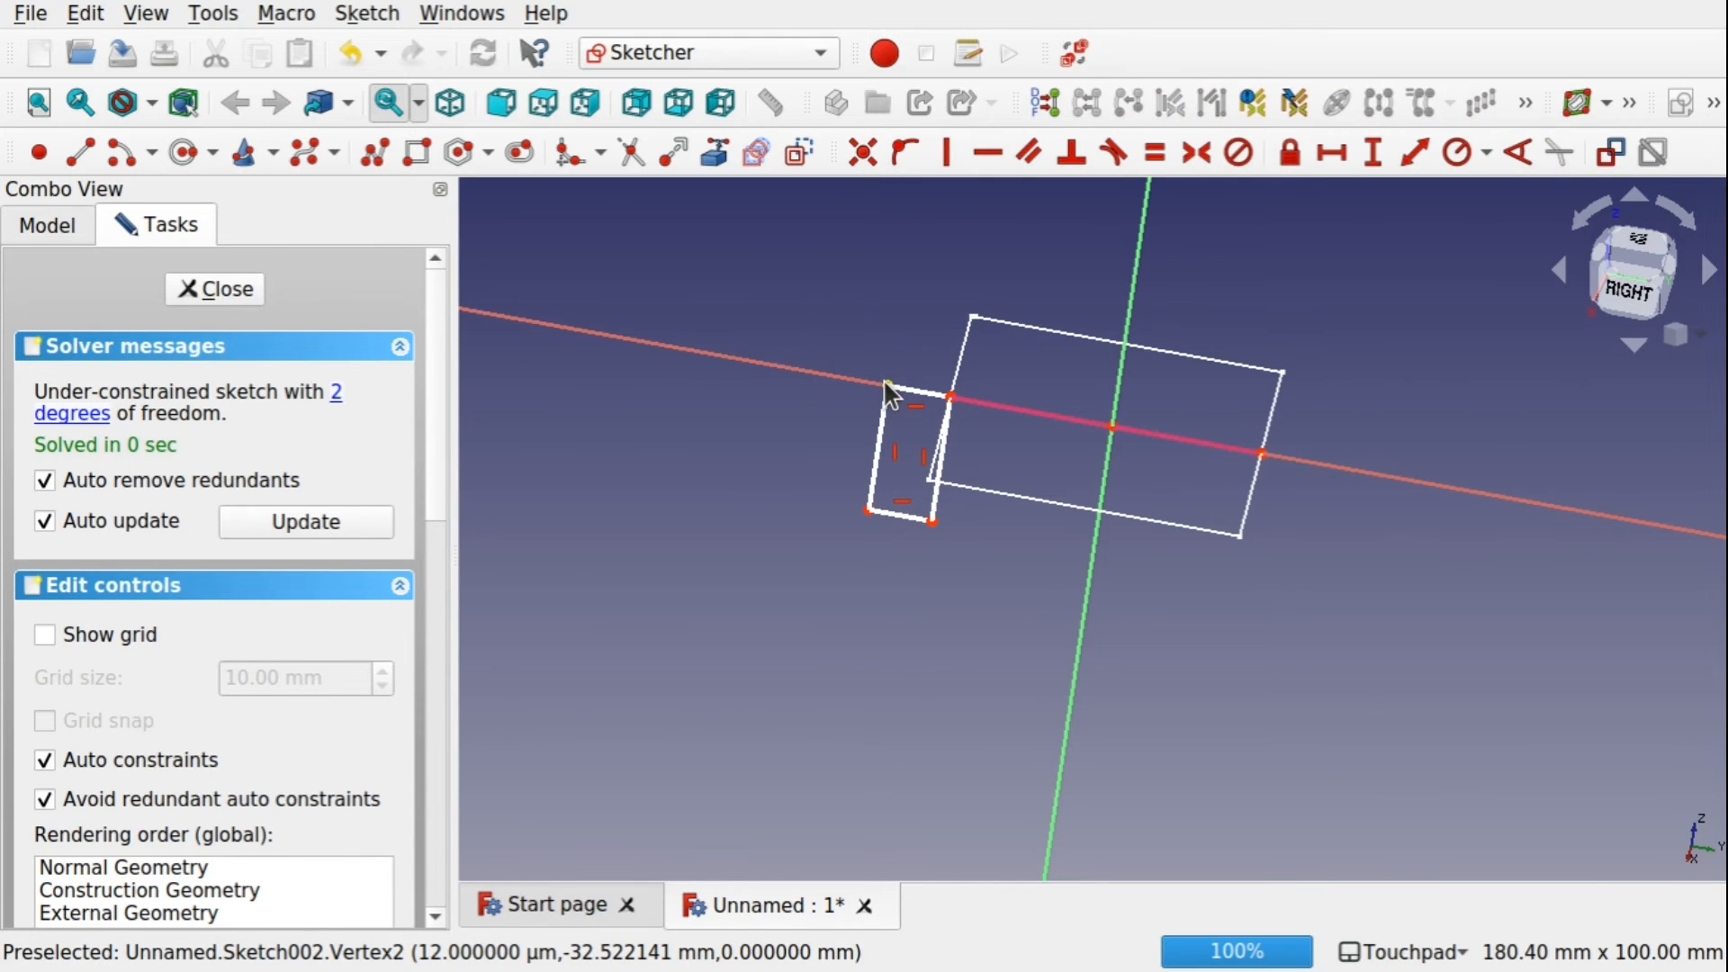
{"action": "left_click", "coordinate": [885, 385]}
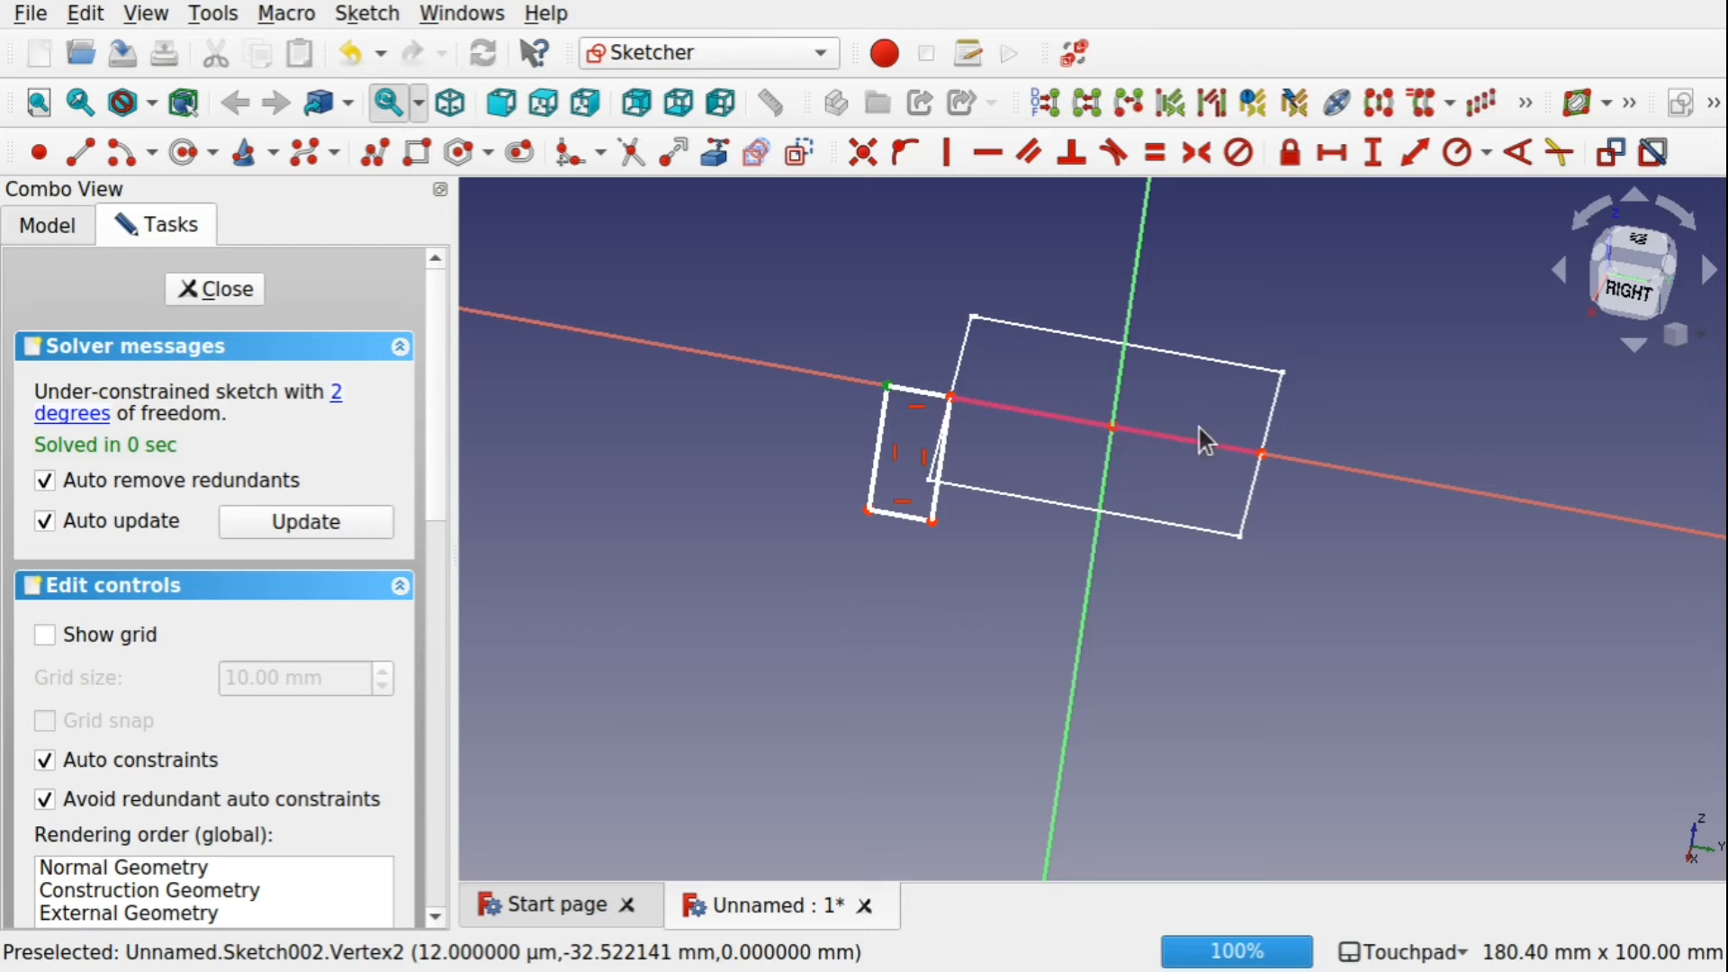
{"action": "left_click", "coordinate": [1259, 452]}
{"action": "left_click", "coordinate": [867, 160]}
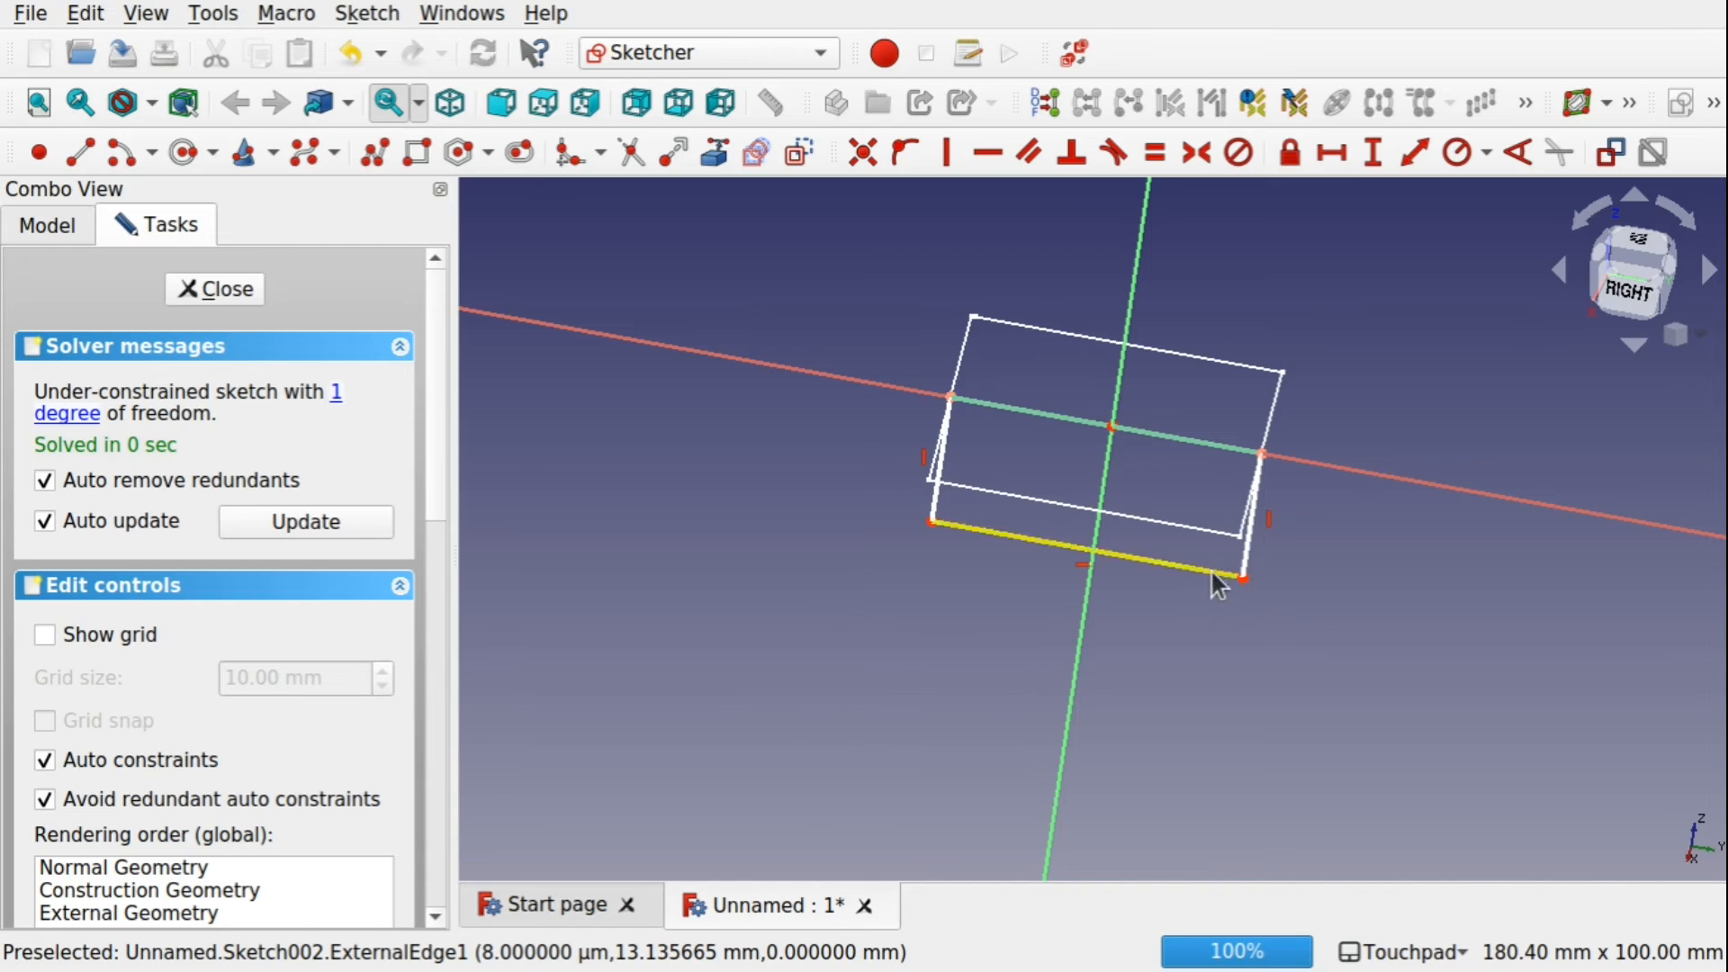
Make Sketch002 visible in the model tree and hide Sketch001.
{"action": "left_click_drag", "start_coordinate": [1212, 569], "coordinate": [1226, 460], "text": "shift"}
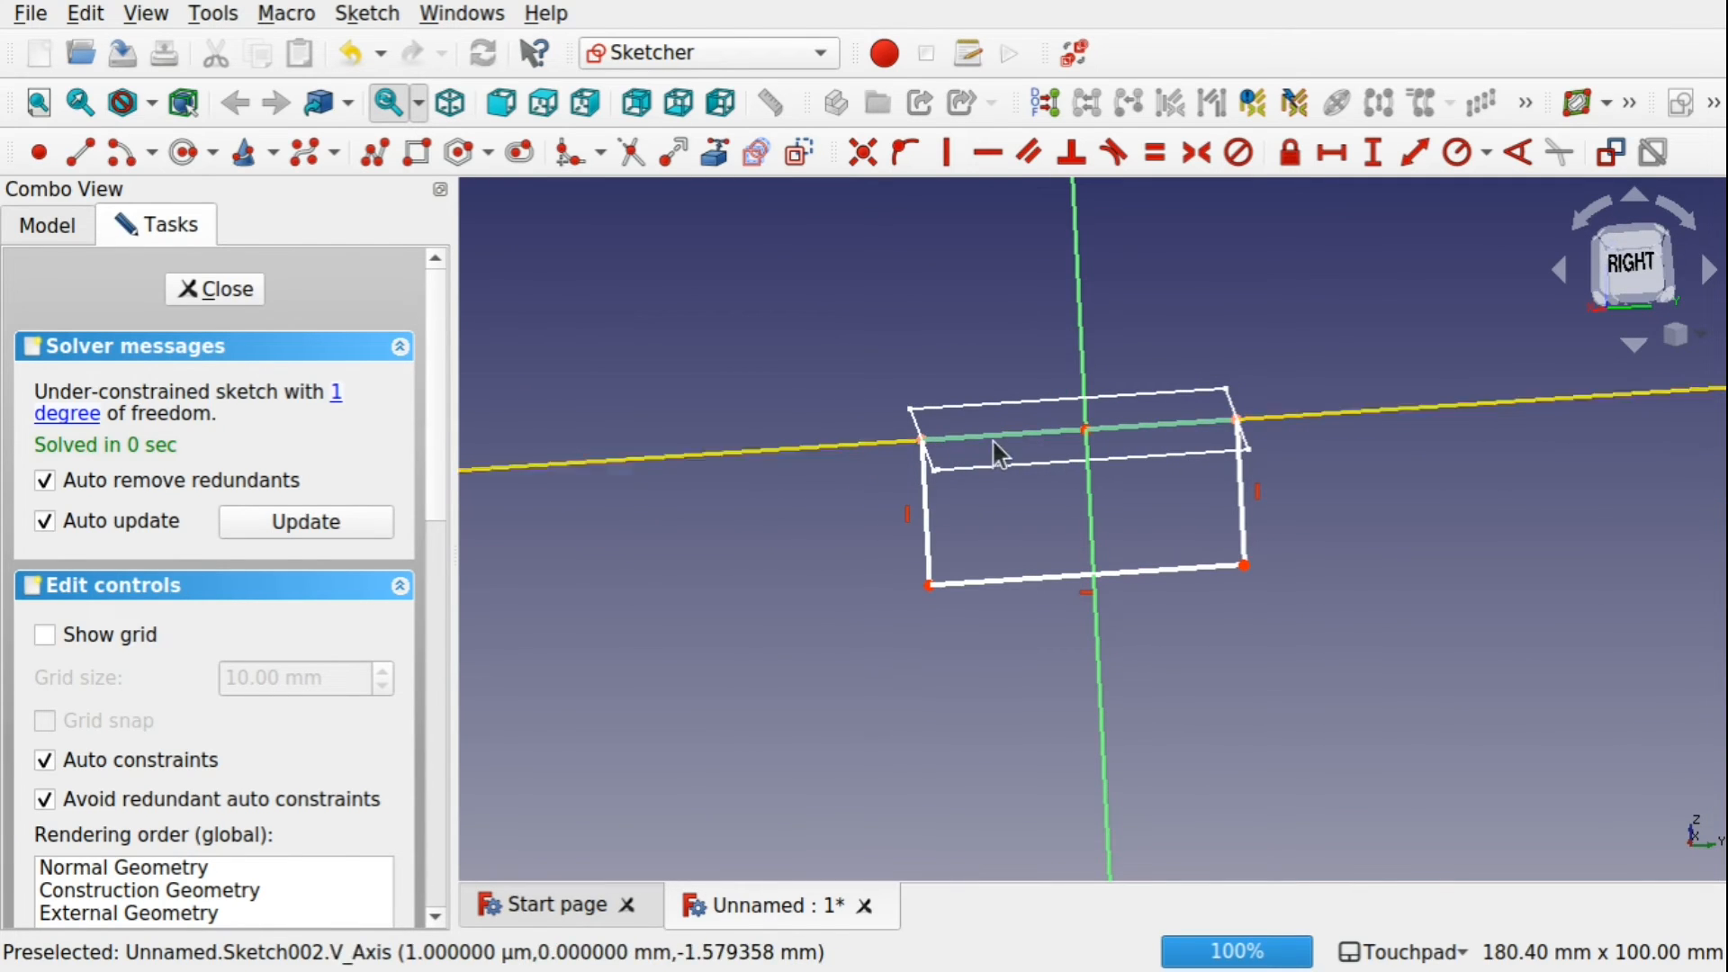
{"action": "scroll", "coordinate": [1153, 447], "scroll_direction": "up", "scroll_amount": 5}
{"action": "scroll", "coordinate": [1153, 447], "scroll_direction": "down", "scroll_amount": 2}
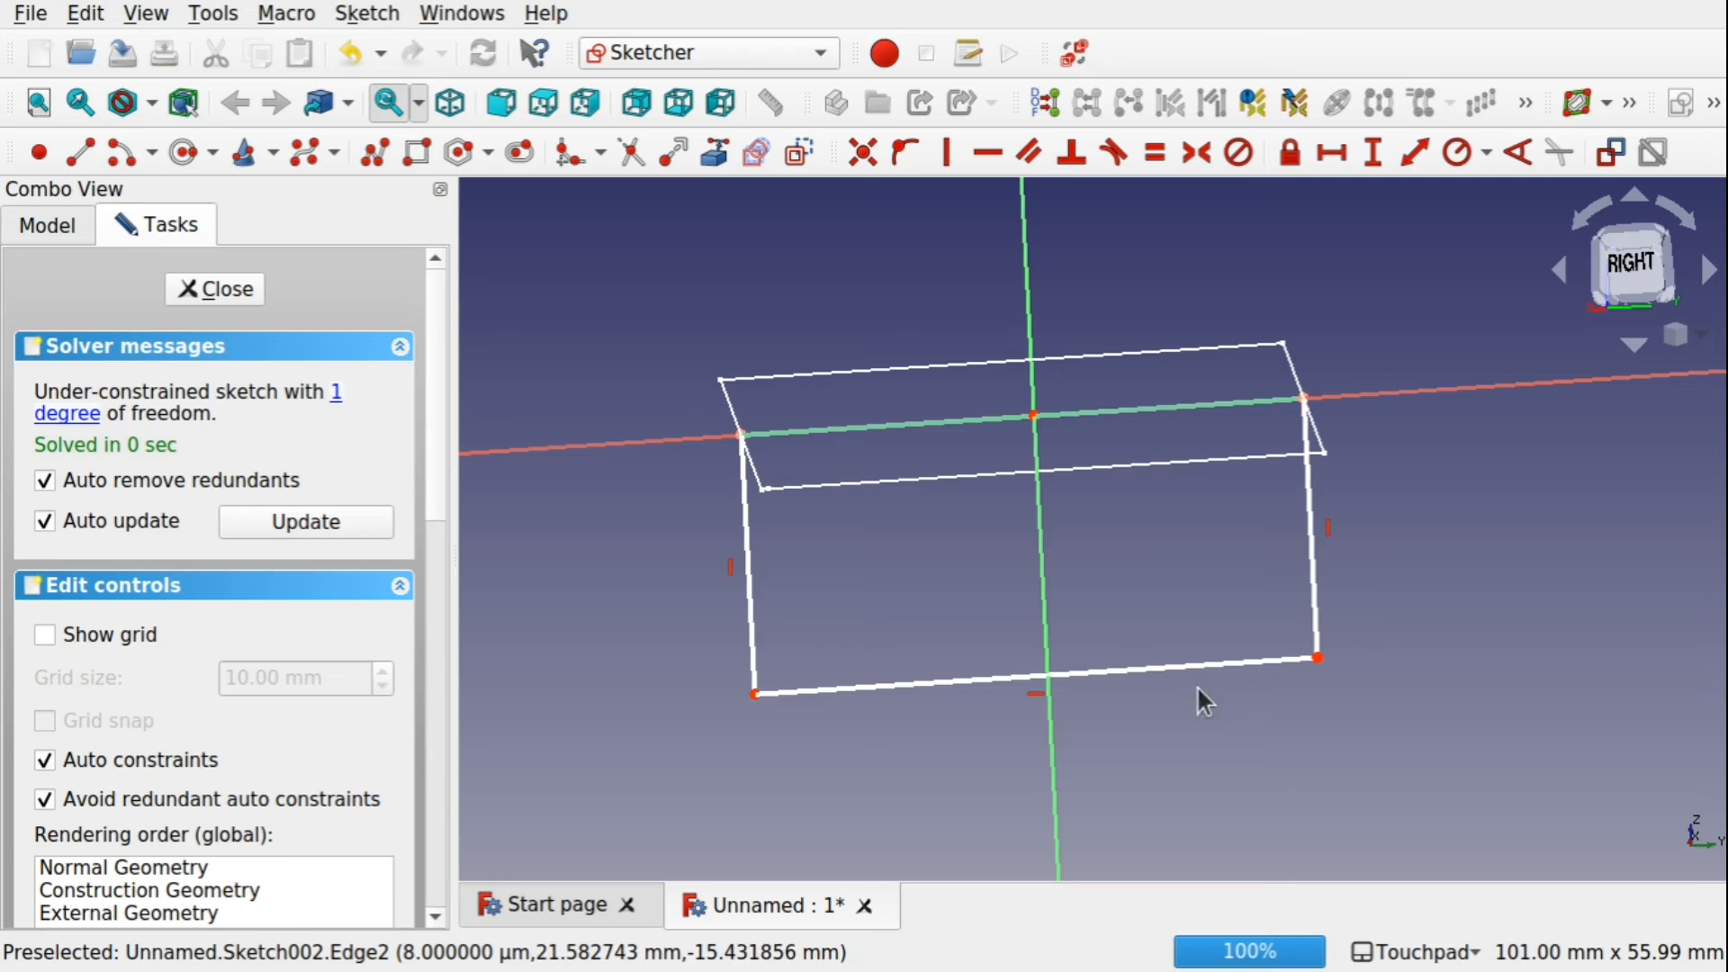
{"action": "mouse_move", "coordinate": [1212, 575]}
{"action": "left_mouse_down", "text": "alt"}
{"action": "mouse_move", "coordinate": [1150, 497]}
{"action": "mouse_move", "coordinate": [1203, 597]}
{"action": "mouse_move", "coordinate": [1179, 589]}
{"action": "left_mouse_up", "text": "alt"}
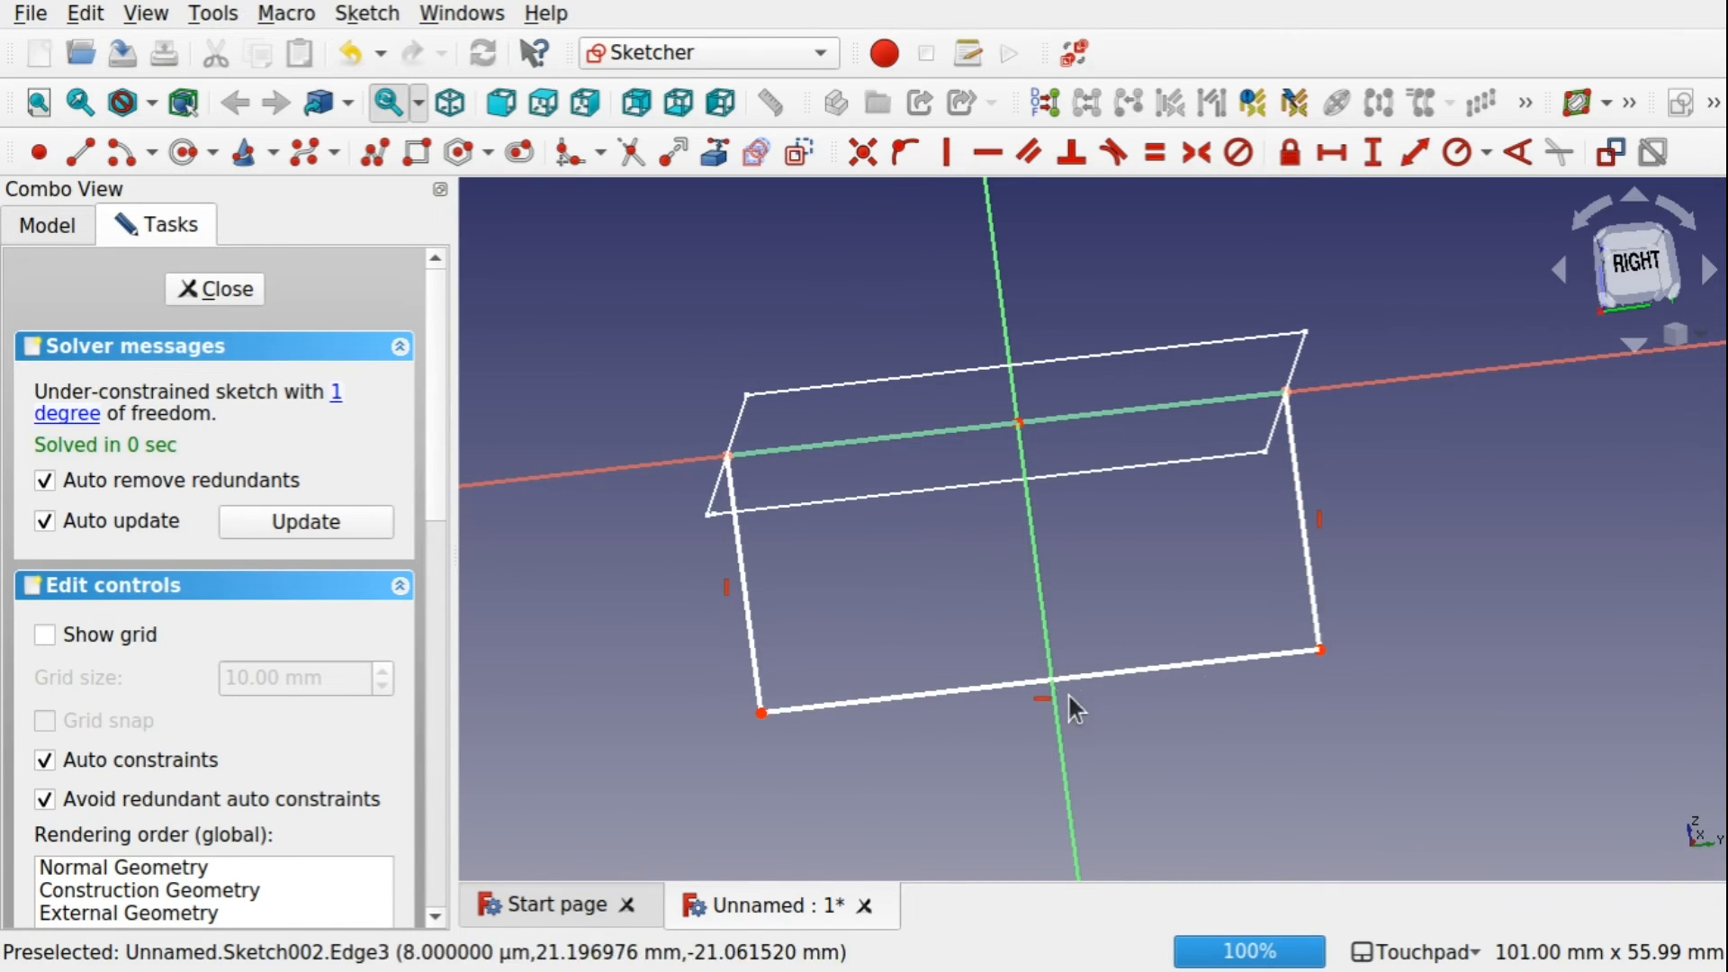
{"action": "mouse_move", "coordinate": [1068, 706]}
{"action": "left_mouse_down", "text": "alt"}
{"action": "mouse_move", "coordinate": [1134, 436]}
{"action": "mouse_move", "coordinate": [1133, 576]}
{"action": "mouse_move", "coordinate": [1092, 602]}
{"action": "mouse_move", "coordinate": [1089, 582]}
{"action": "mouse_move", "coordinate": [1288, 348]}
{"action": "left_mouse_up", "text": "alt"}
{"action": "mouse_move", "coordinate": [1288, 459]}
{"action": "left_mouse_down", "text": "alt"}
{"action": "mouse_move", "coordinate": [907, 509]}
{"action": "mouse_move", "coordinate": [1252, 458]}
{"action": "mouse_move", "coordinate": [1126, 417]}
{"action": "mouse_move", "coordinate": [1123, 451]}
{"action": "mouse_move", "coordinate": [1076, 347]}
{"action": "left_mouse_up", "text": "alt"}
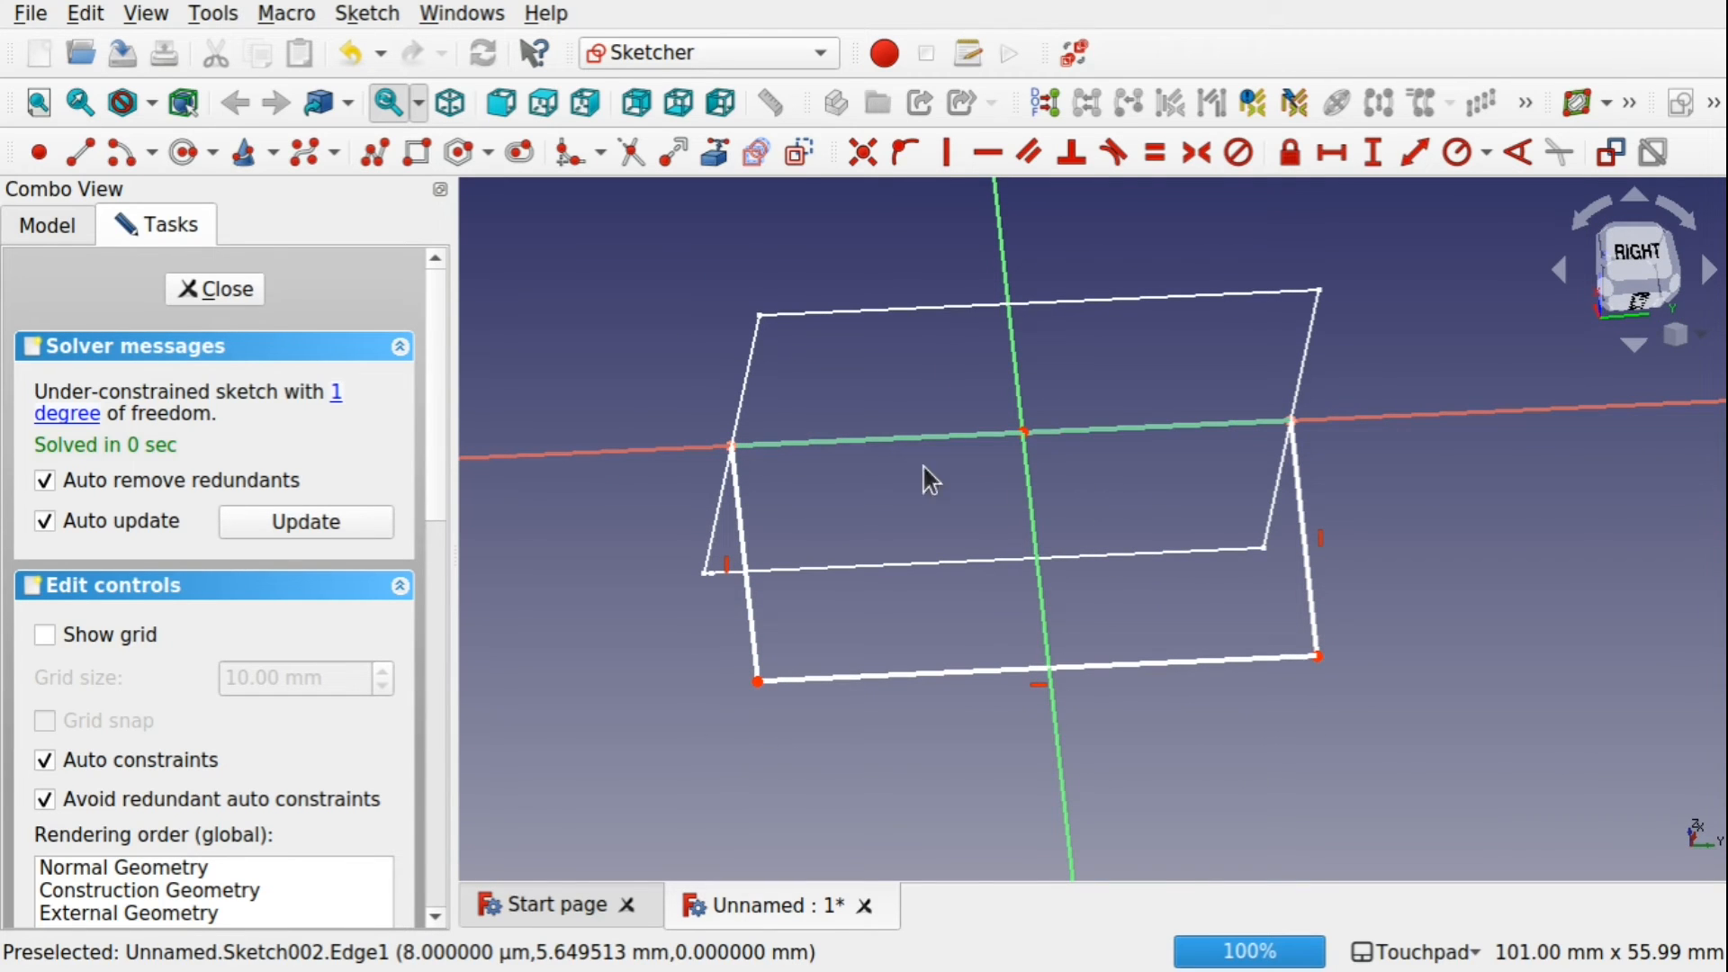
{"action": "left_click", "coordinate": [47, 227]}
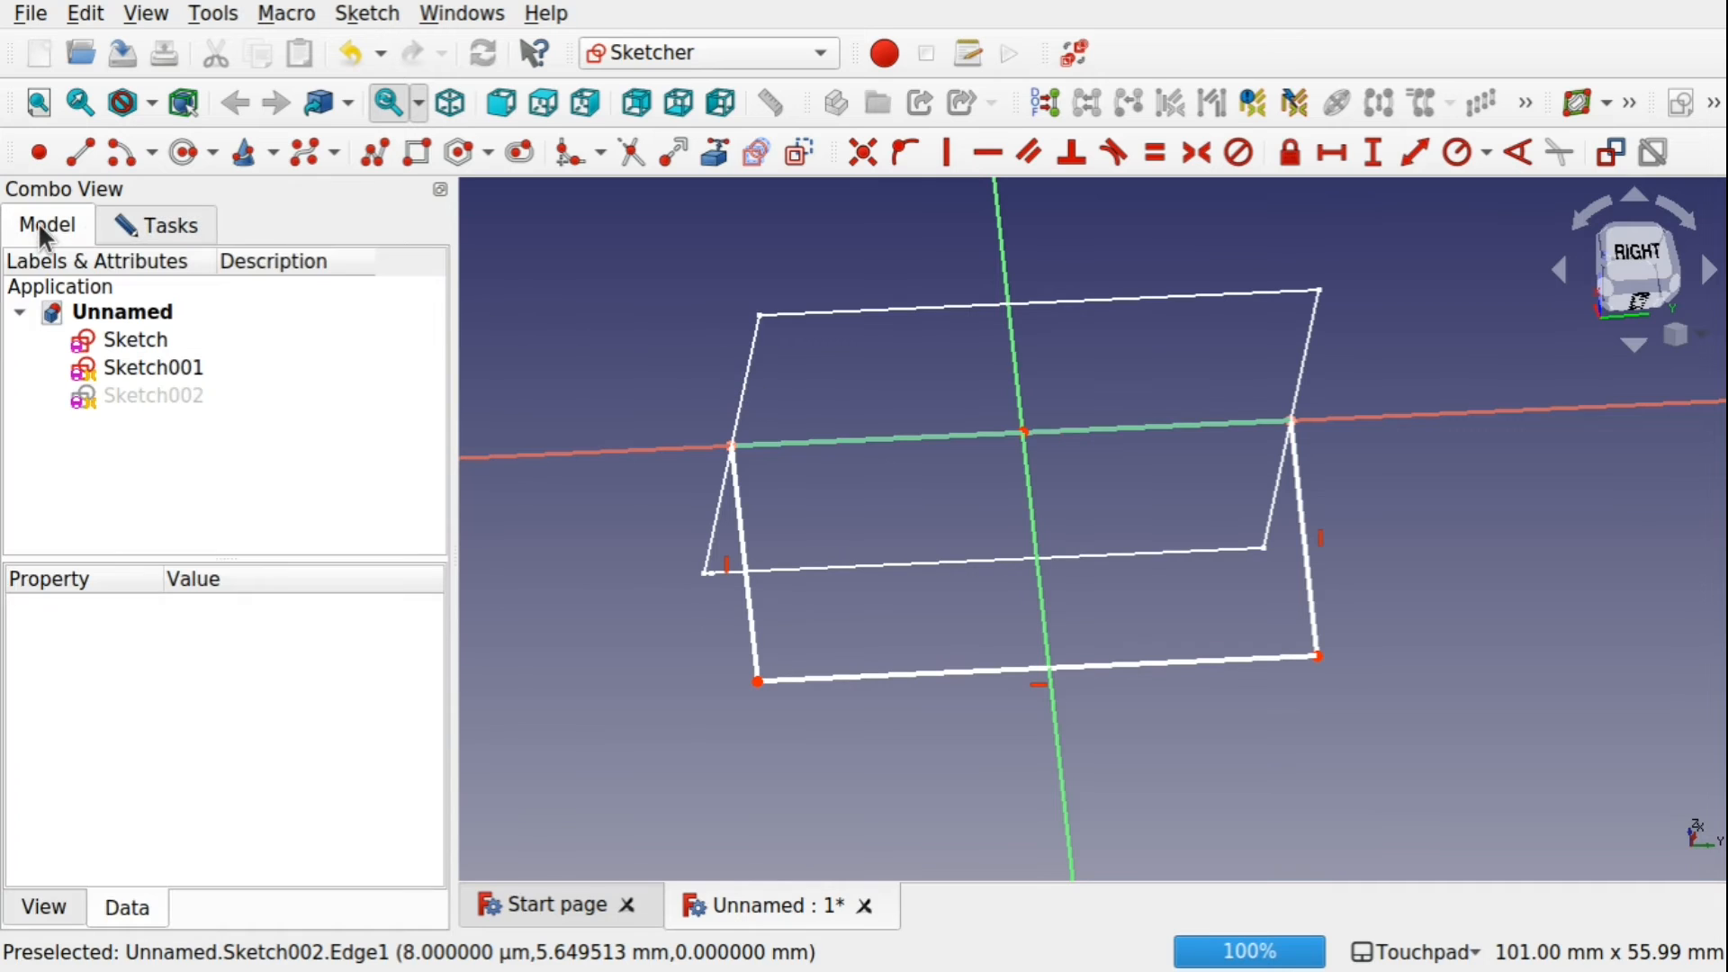
{"action": "left_click", "coordinate": [142, 373]}
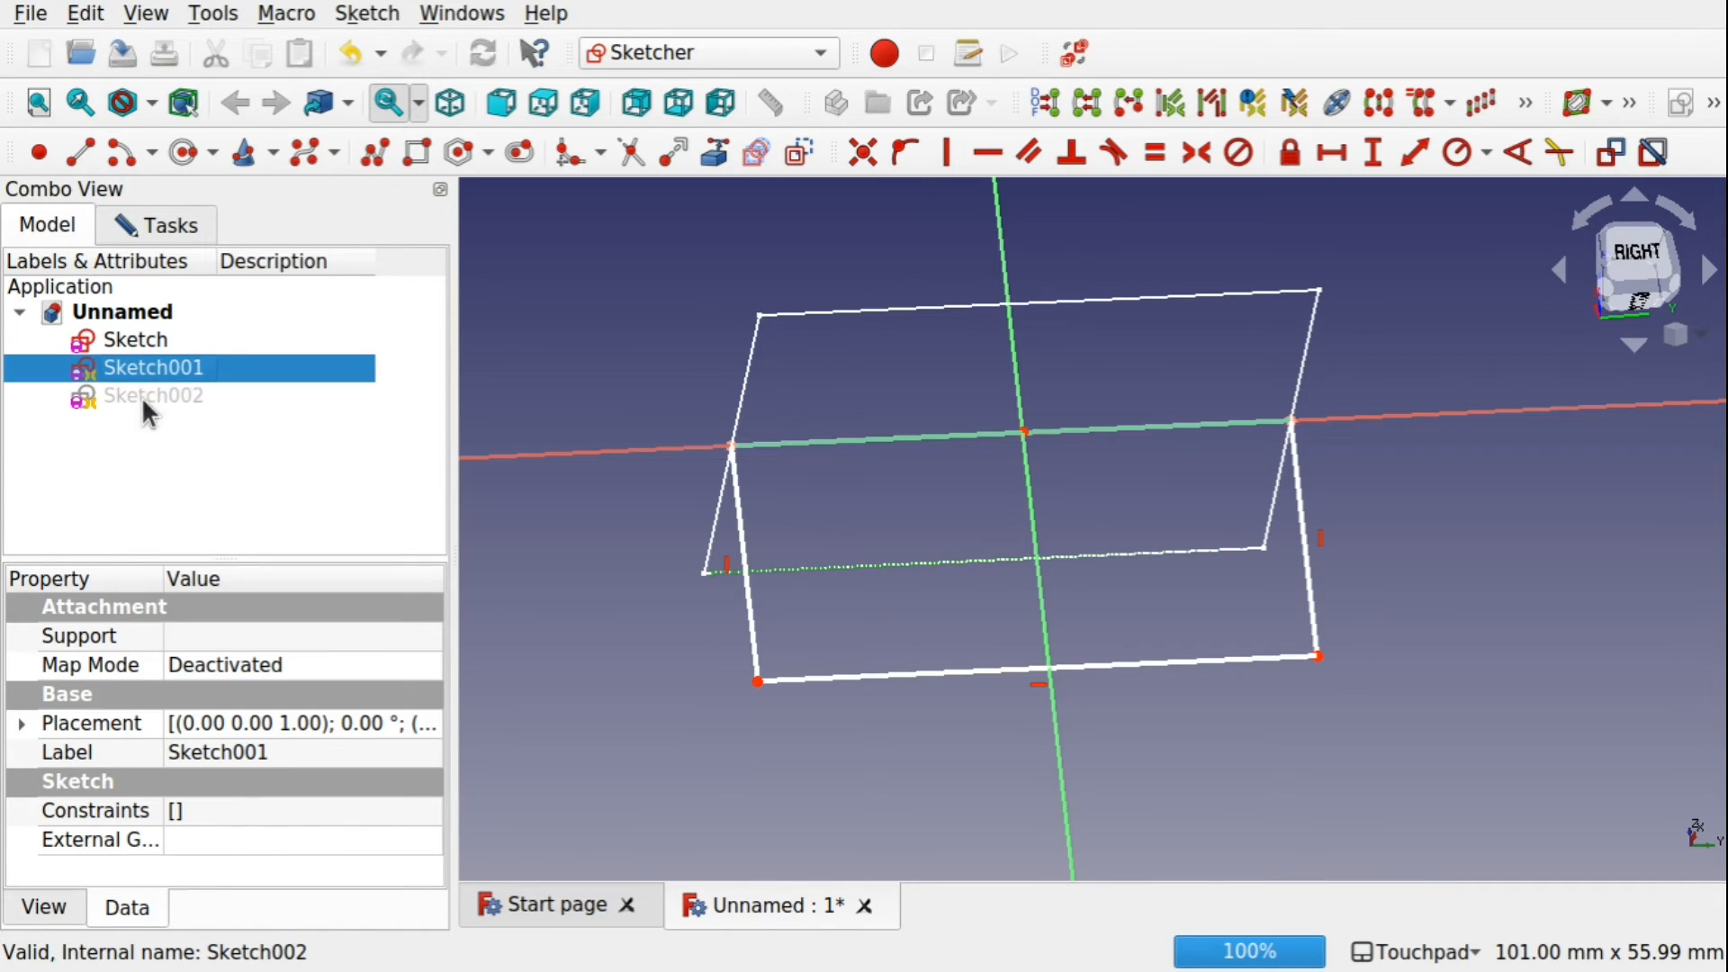
{"action": "left_click", "coordinate": [142, 396]}
{"action": "left_click", "coordinate": [150, 373]}
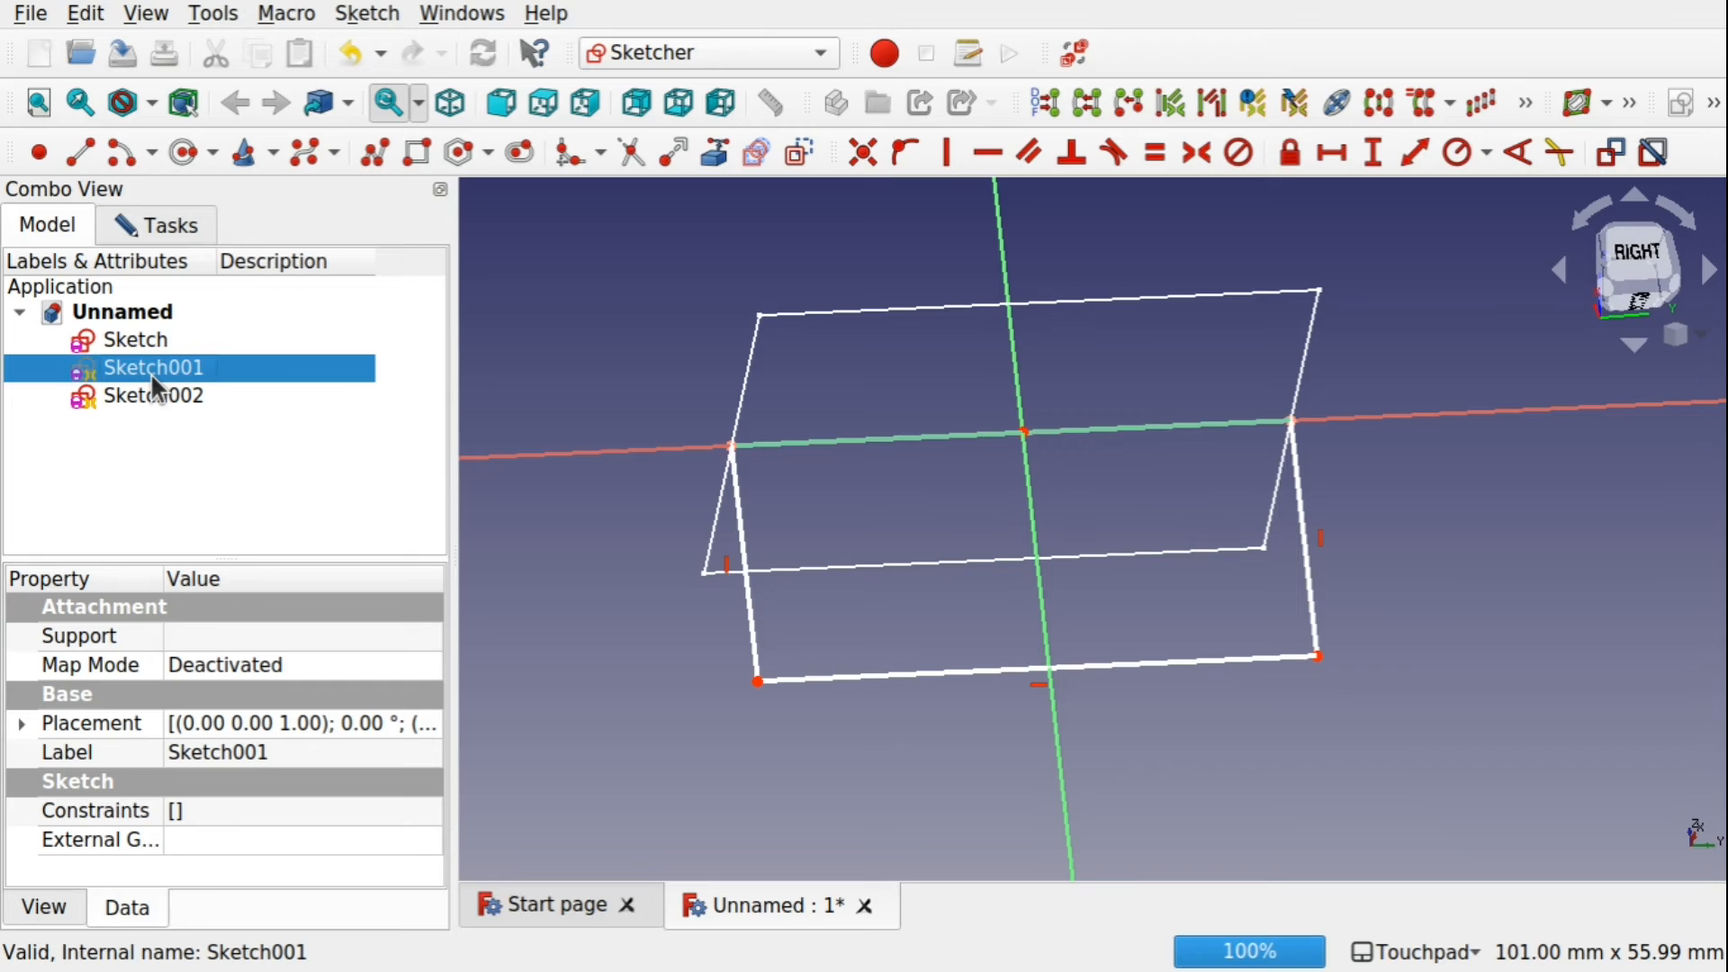
Set the Z position in the square sketch's placement to 8 mm.
{"action": "left_click", "coordinate": [122, 337]}
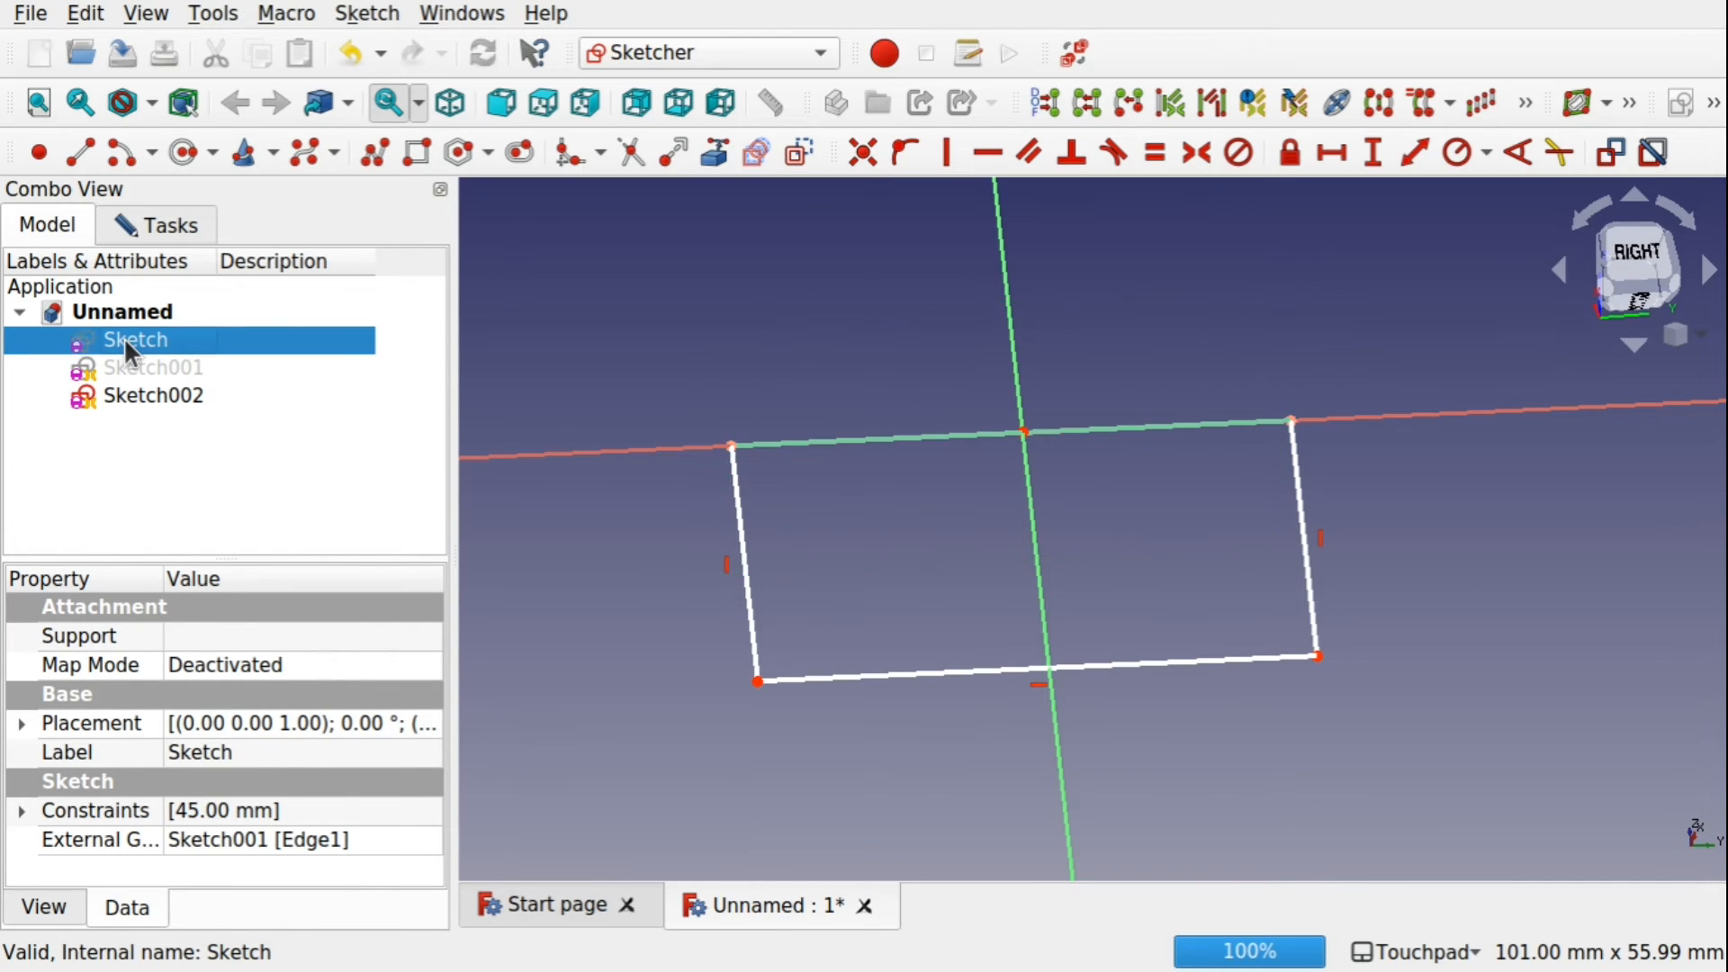
{"action": "left_click", "coordinate": [23, 723]}
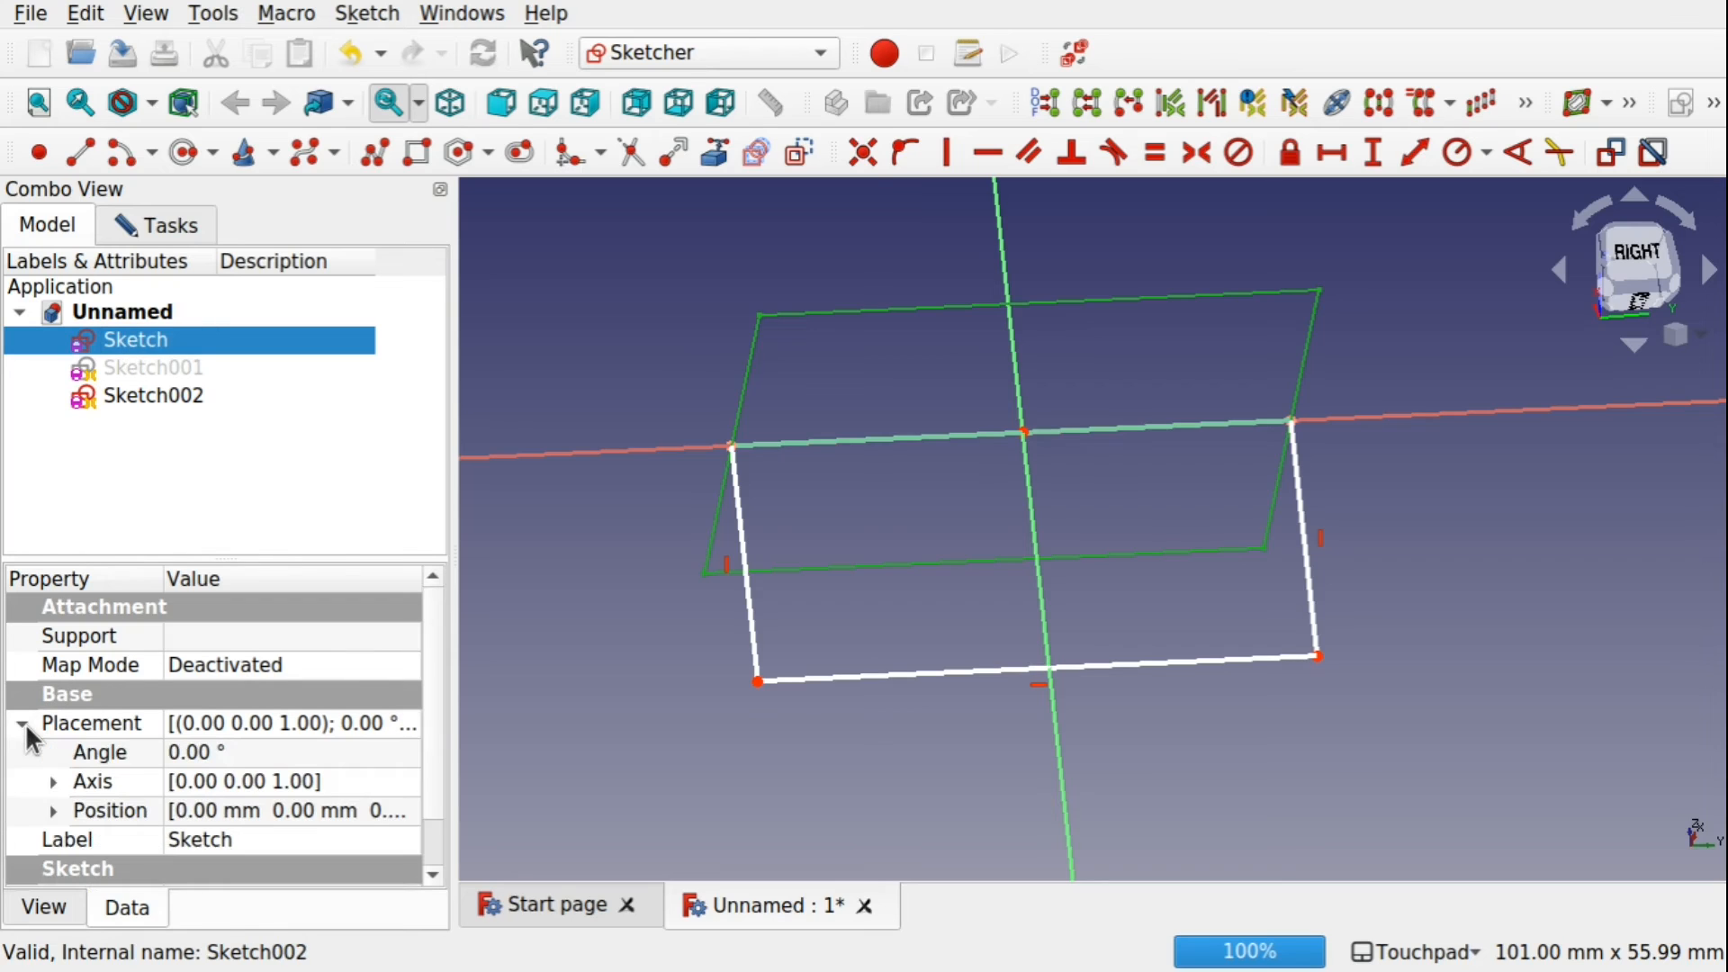
{"action": "left_click", "coordinate": [52, 810]}
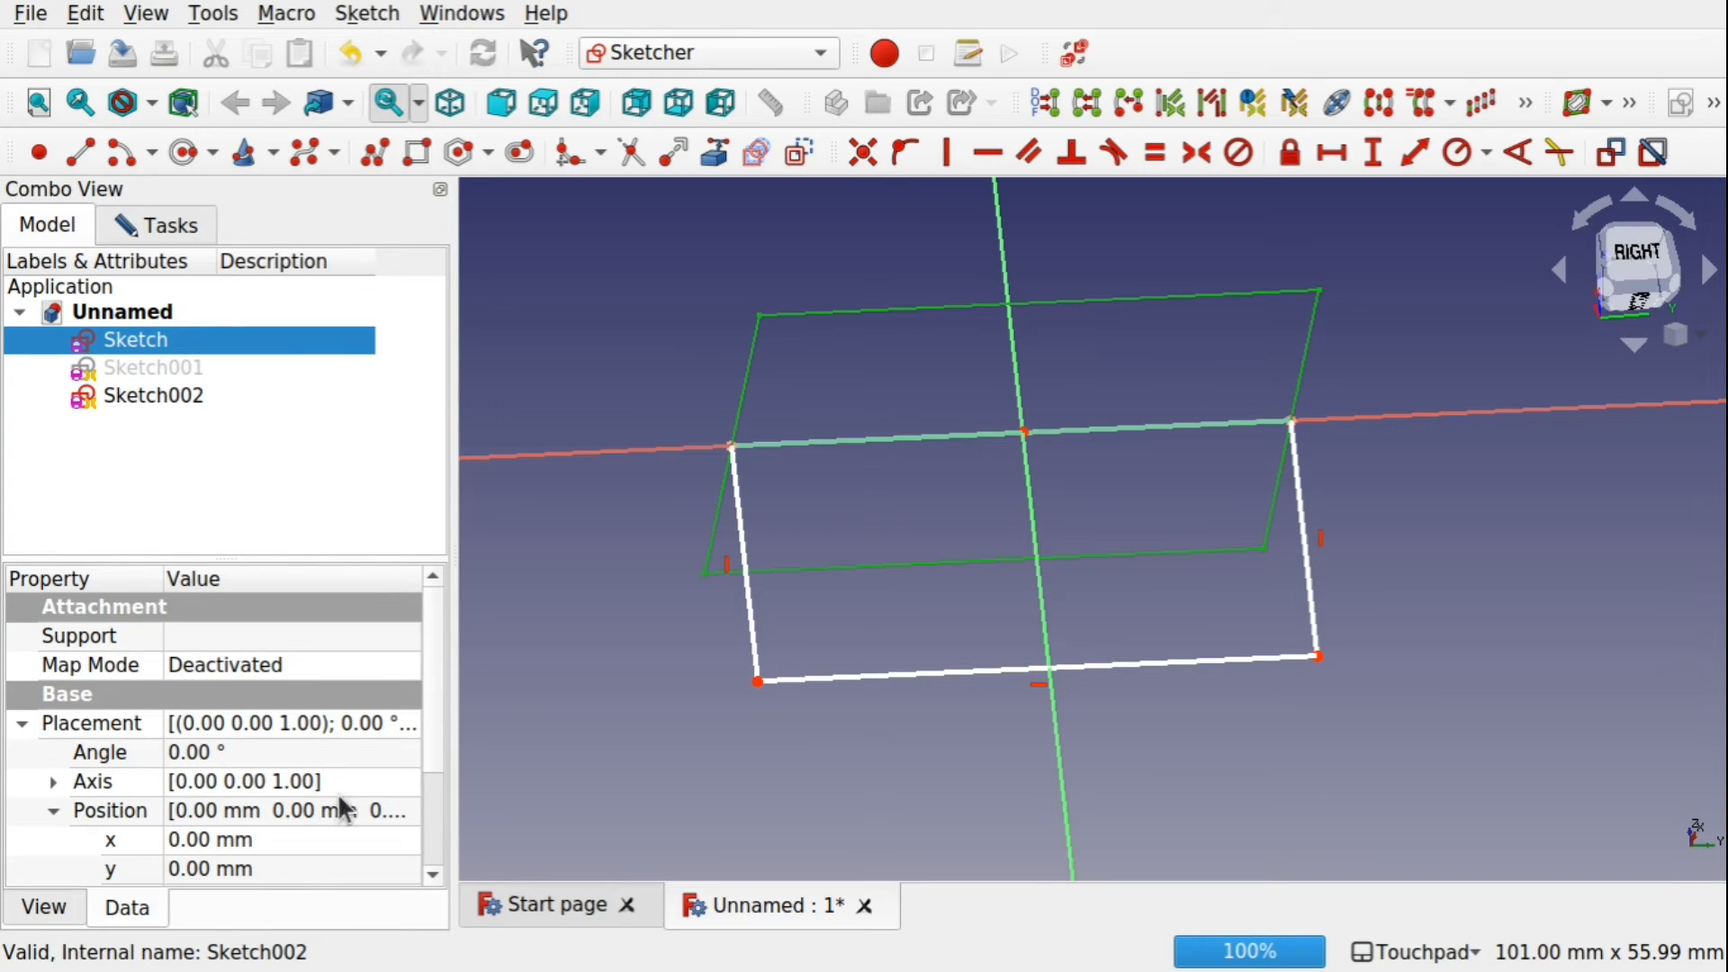
{"action": "left_click_drag", "start_coordinate": [432, 750], "coordinate": [432, 788]}
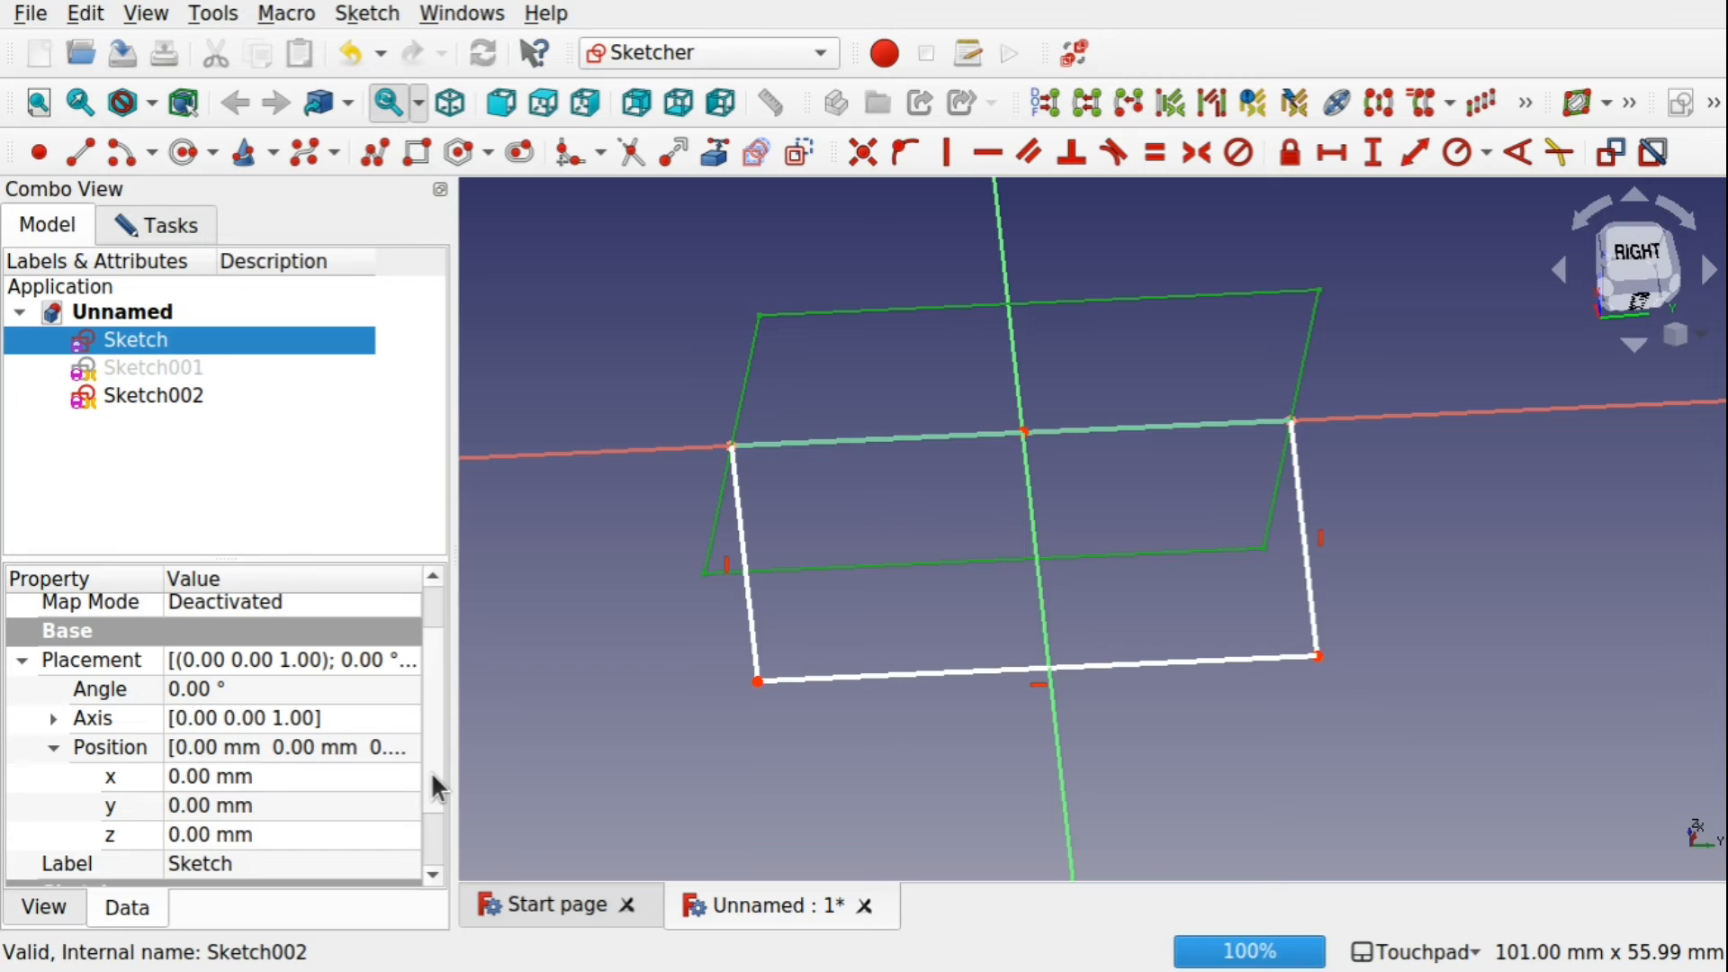
{"action": "left_click", "coordinate": [314, 827]}
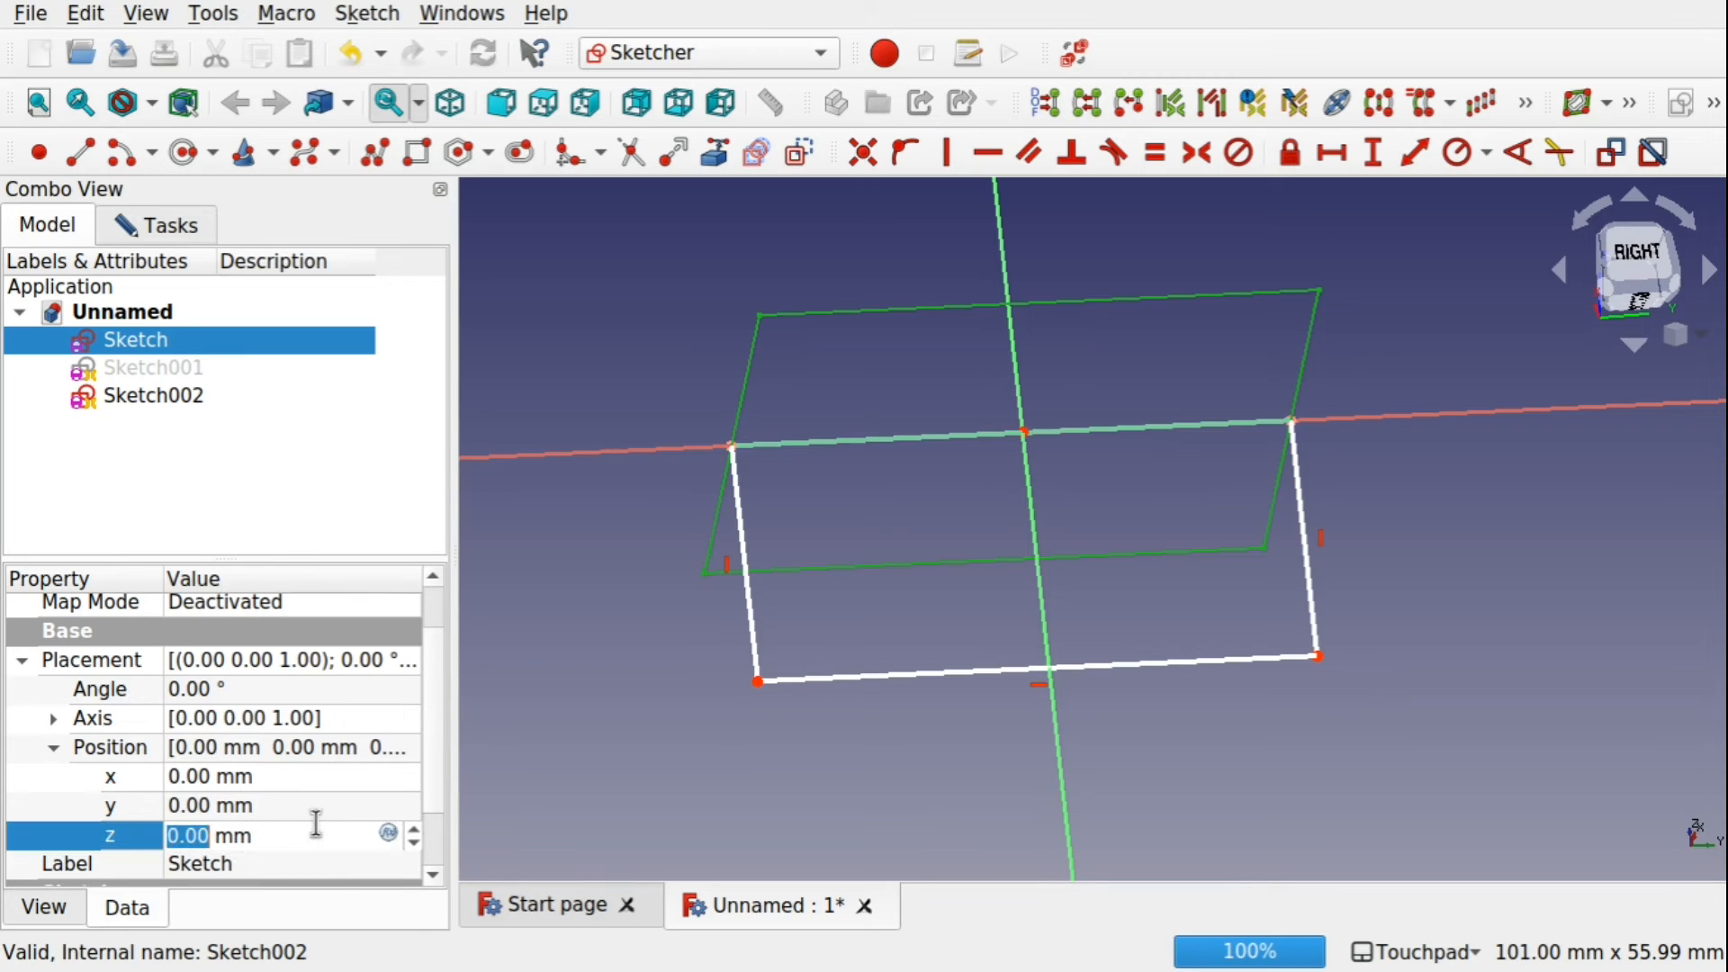
{"action": "type", "text": "8"}
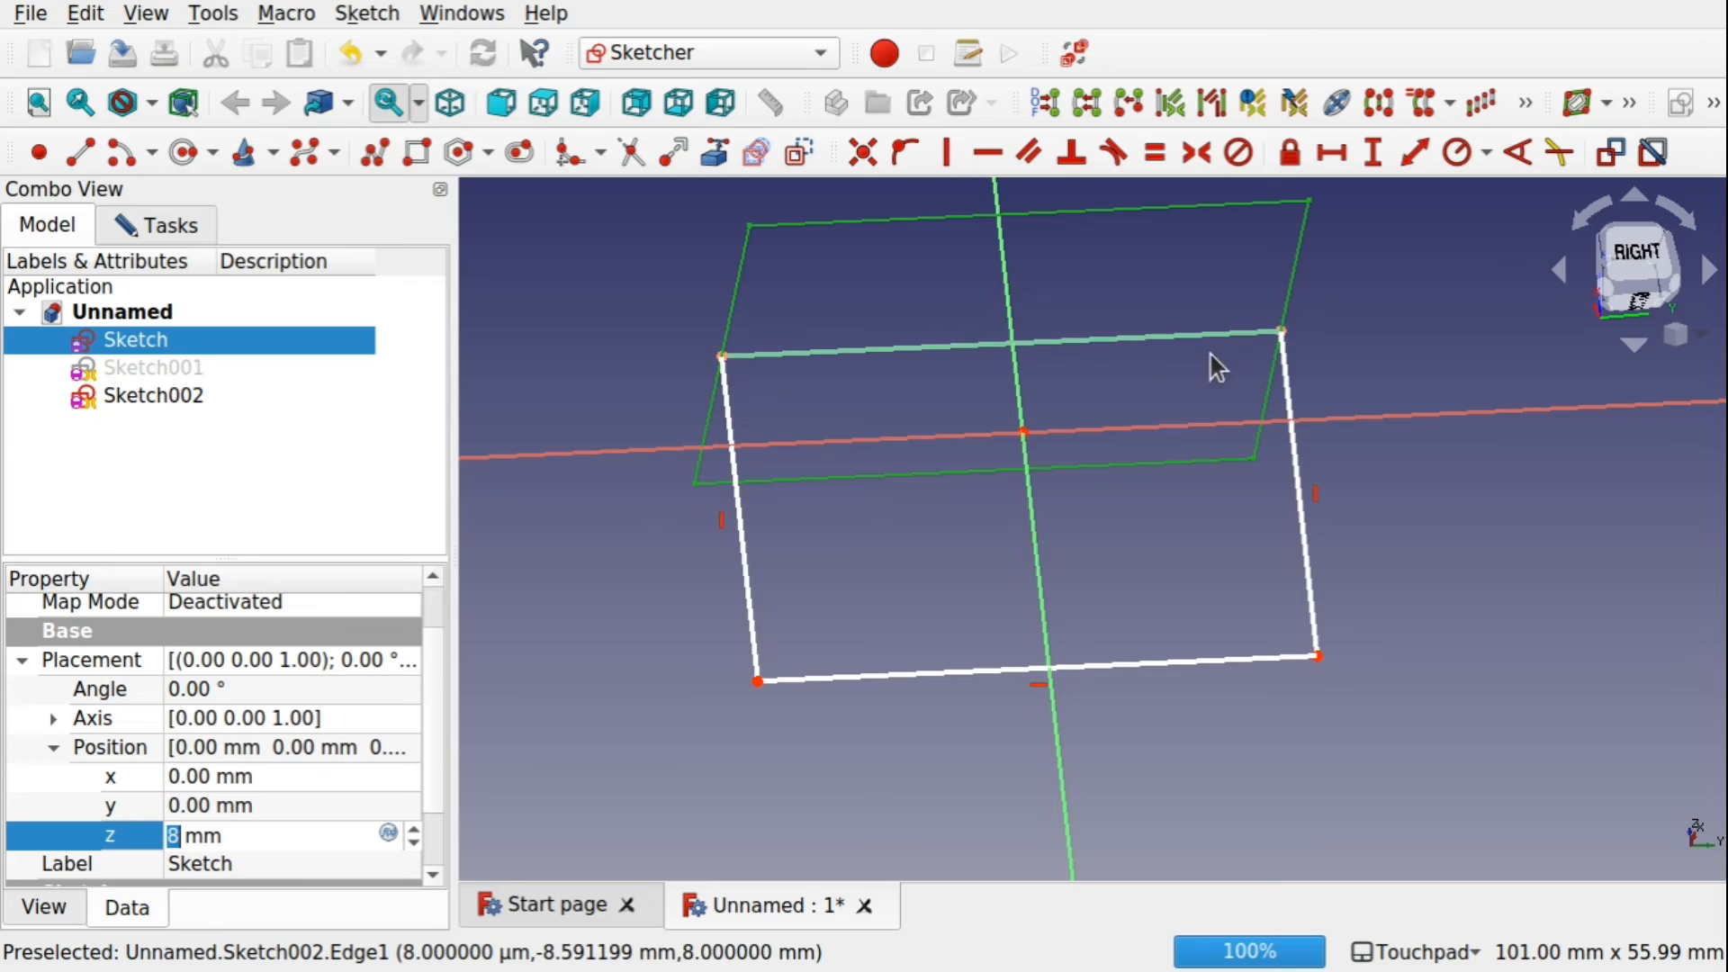
Lower the square sketch's Z position to -4 mm and recompute the document so the linked rectangle follows.
{"action": "key", "text": "Down"}
{"action": "key", "text": "Down"}
{"action": "key", "text": "Down"}
{"action": "key", "text": "Down"}
{"action": "key", "text": "Down"}
{"action": "key", "text": "Down"}
{"action": "key", "text": "Down"}
{"action": "key", "text": "Down"}
{"action": "key", "text": "Down"}
{"action": "key", "text": "Down"}
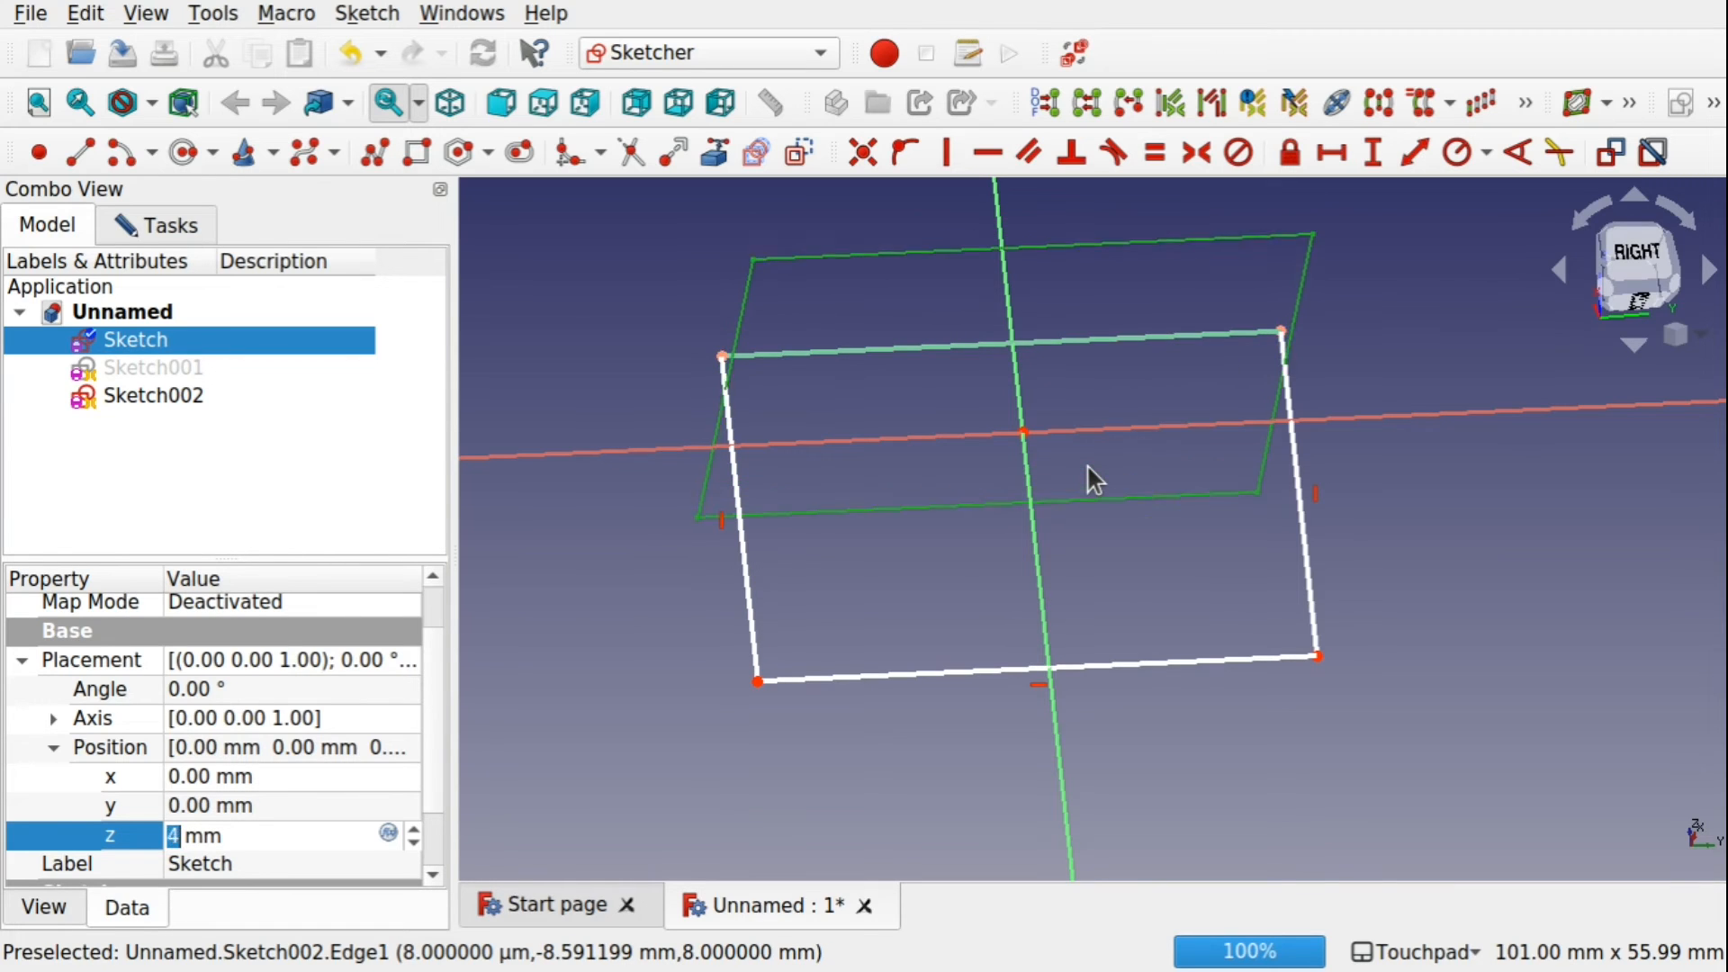
{"action": "key", "text": "Down"}
{"action": "key", "text": "Down"}
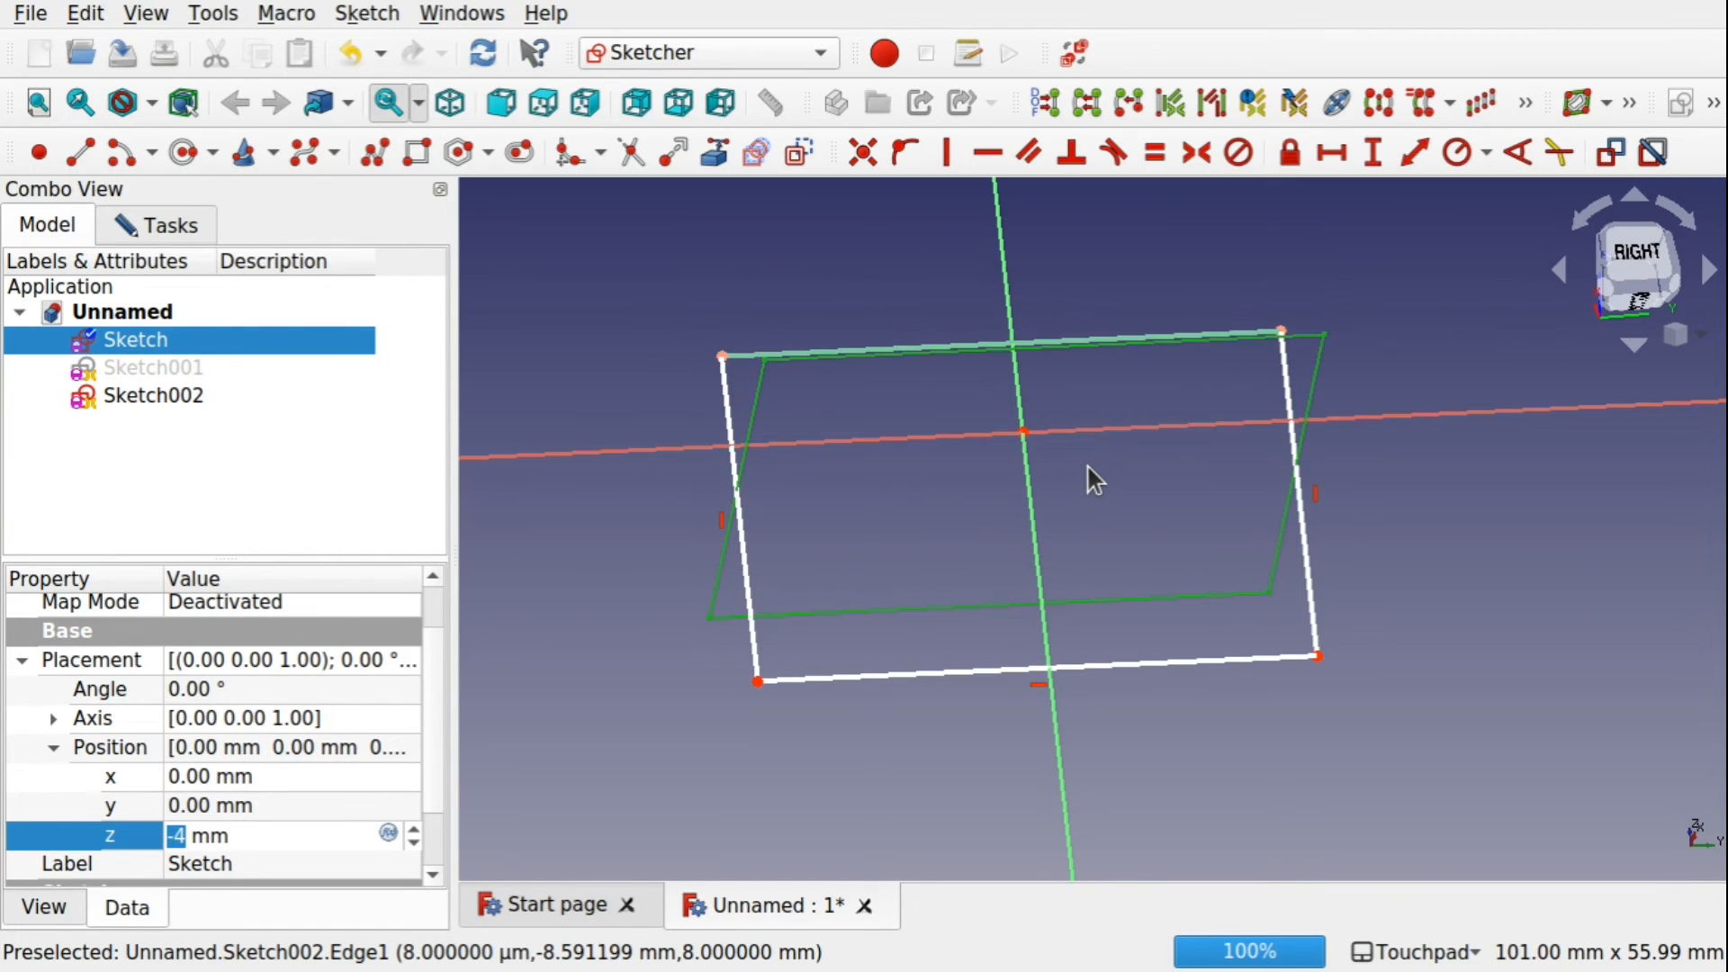
{"action": "key", "text": "ctrl+r"}
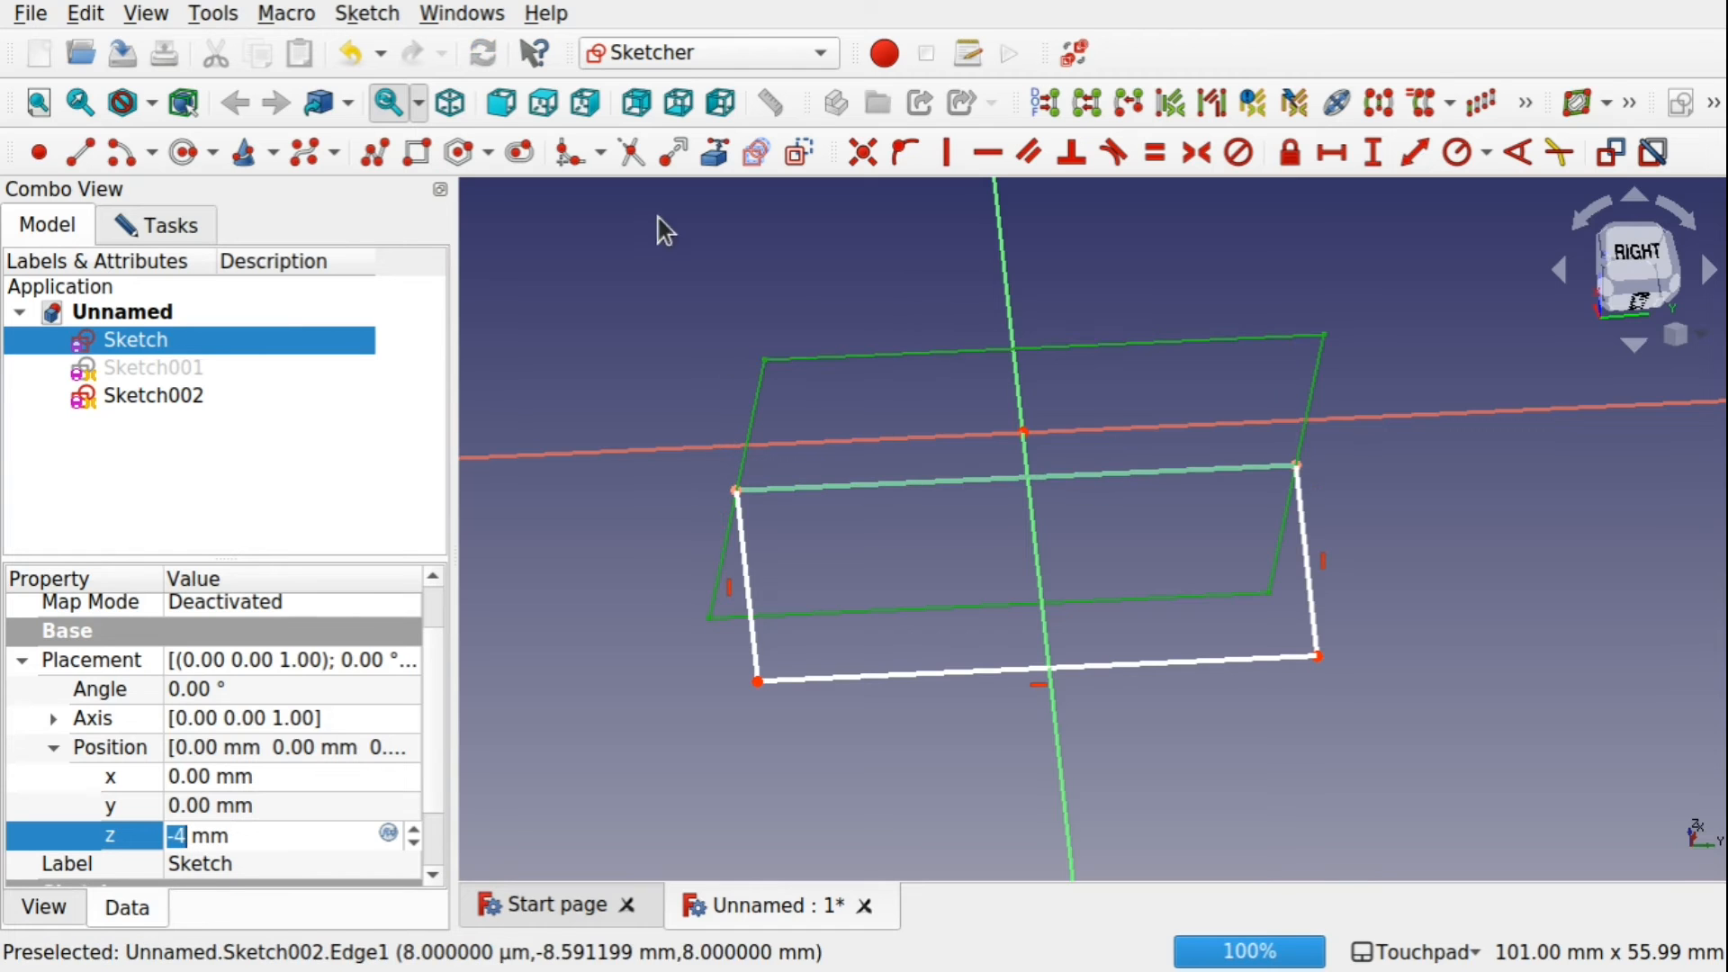
Return the square sketch's Z position to 0 mm.
{"action": "key", "text": "Up"}
{"action": "key", "text": "Up"}
{"action": "key", "text": "Up"}
{"action": "key", "text": "Up"}
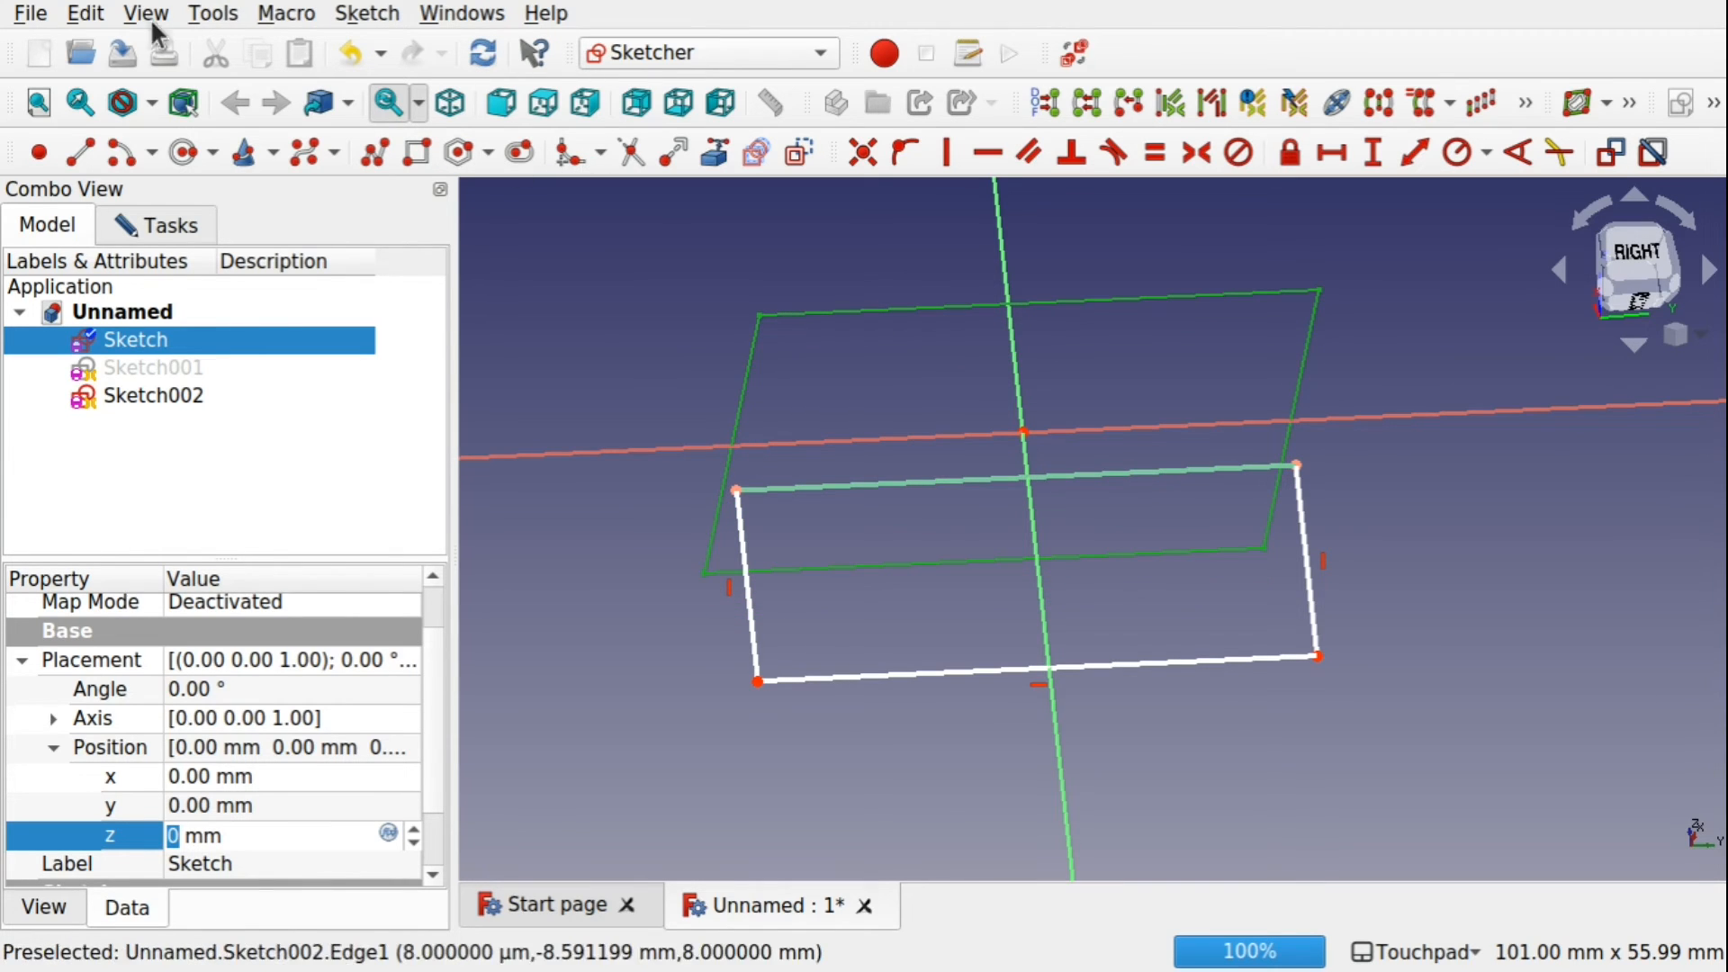
Finish editing Sketch002 and return to the 3D model view.
{"action": "left_click", "coordinate": [85, 14]}
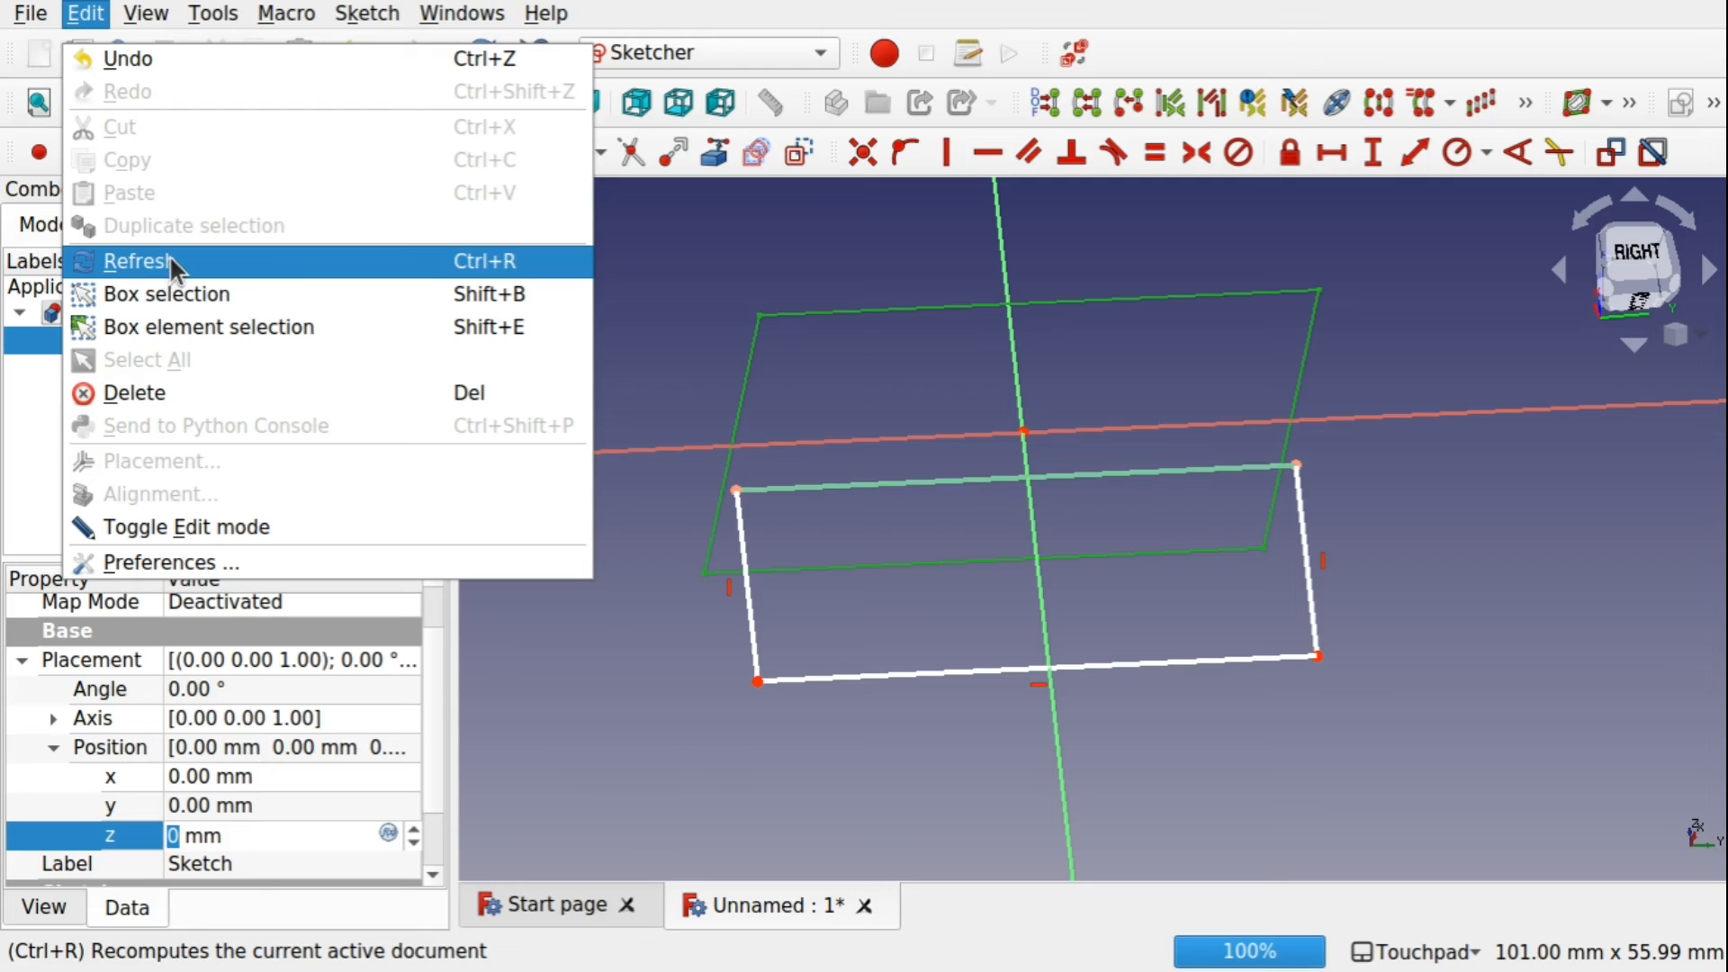
{"action": "left_click", "coordinate": [714, 336]}
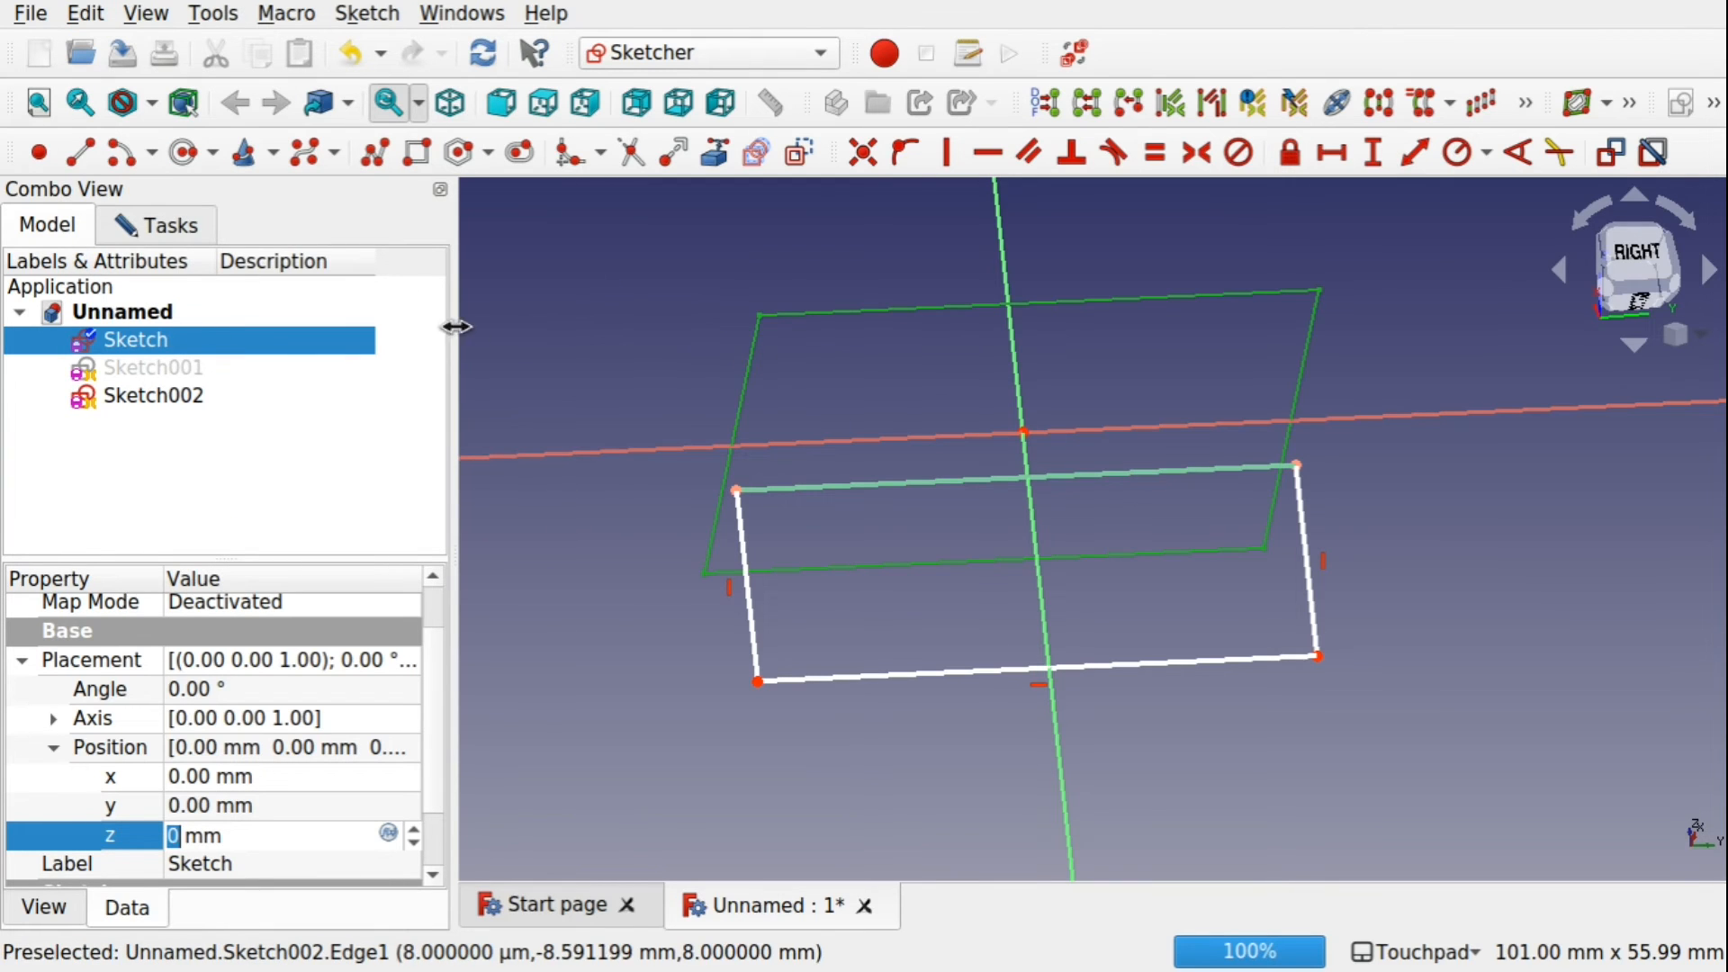
{"action": "left_click", "coordinate": [161, 225]}
{"action": "left_click", "coordinate": [232, 305]}
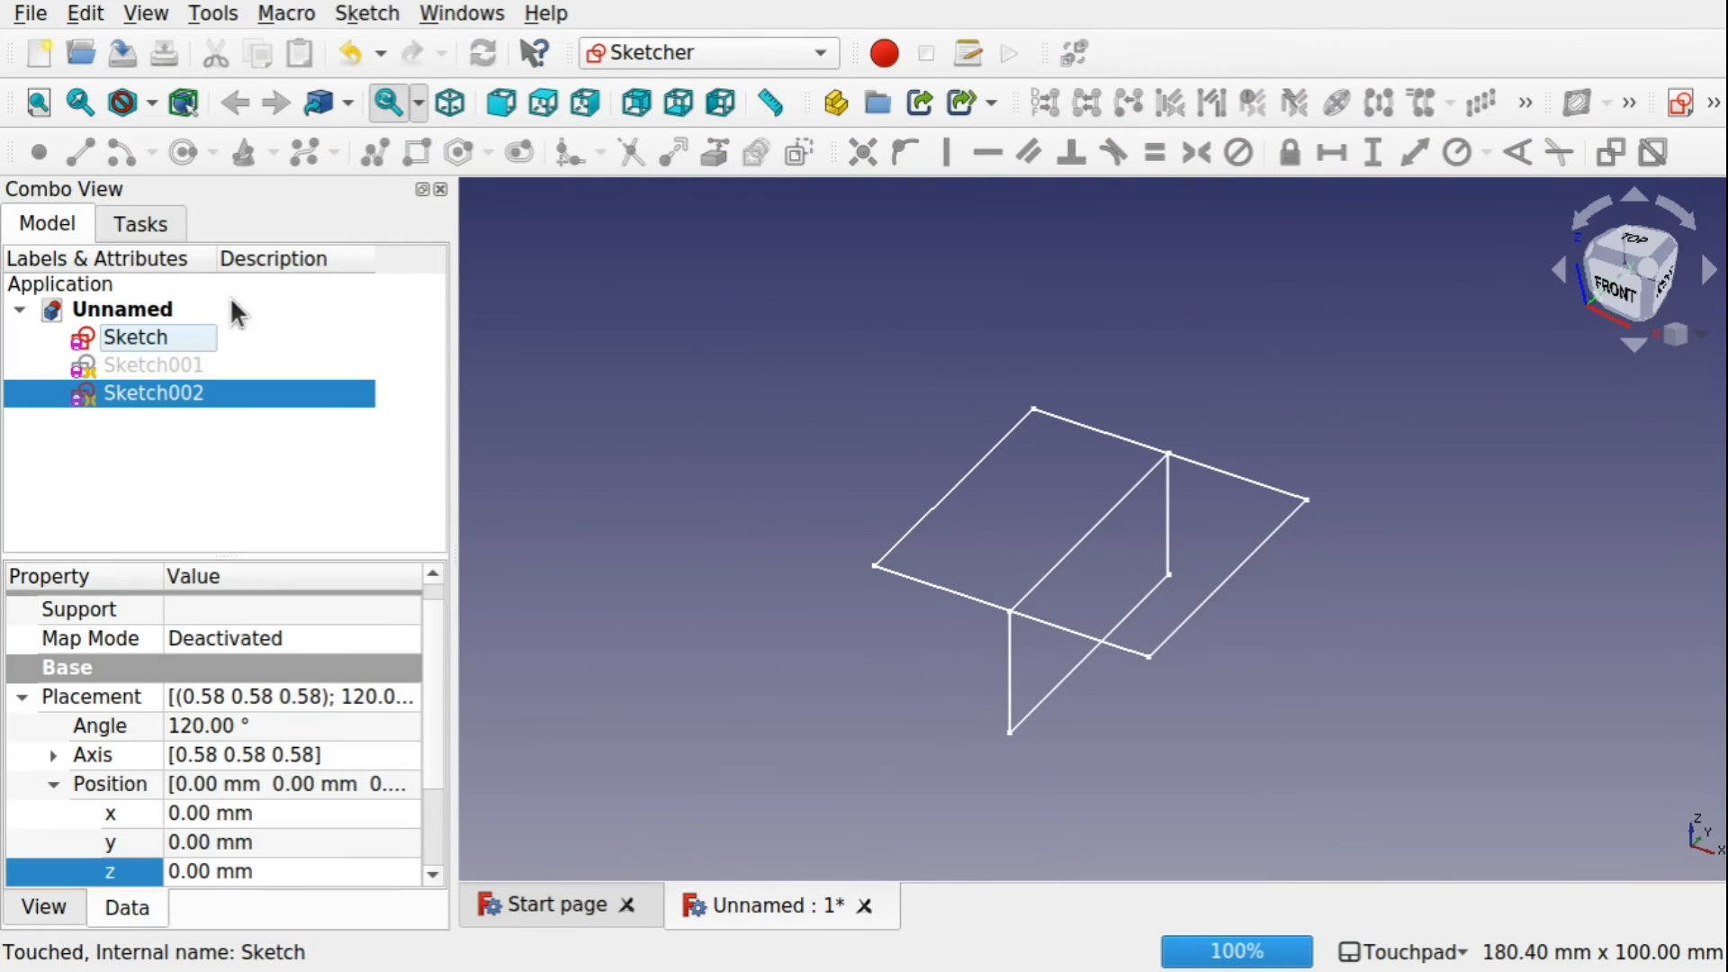
Delete Sketch002 and Sketch001 from the document, keeping only the square sketch.
{"action": "mouse_move", "coordinate": [1249, 675]}
{"action": "left_mouse_down", "text": "alt"}
{"action": "mouse_move", "coordinate": [1191, 545]}
{"action": "mouse_move", "coordinate": [995, 624]}
{"action": "left_mouse_up", "text": "alt"}
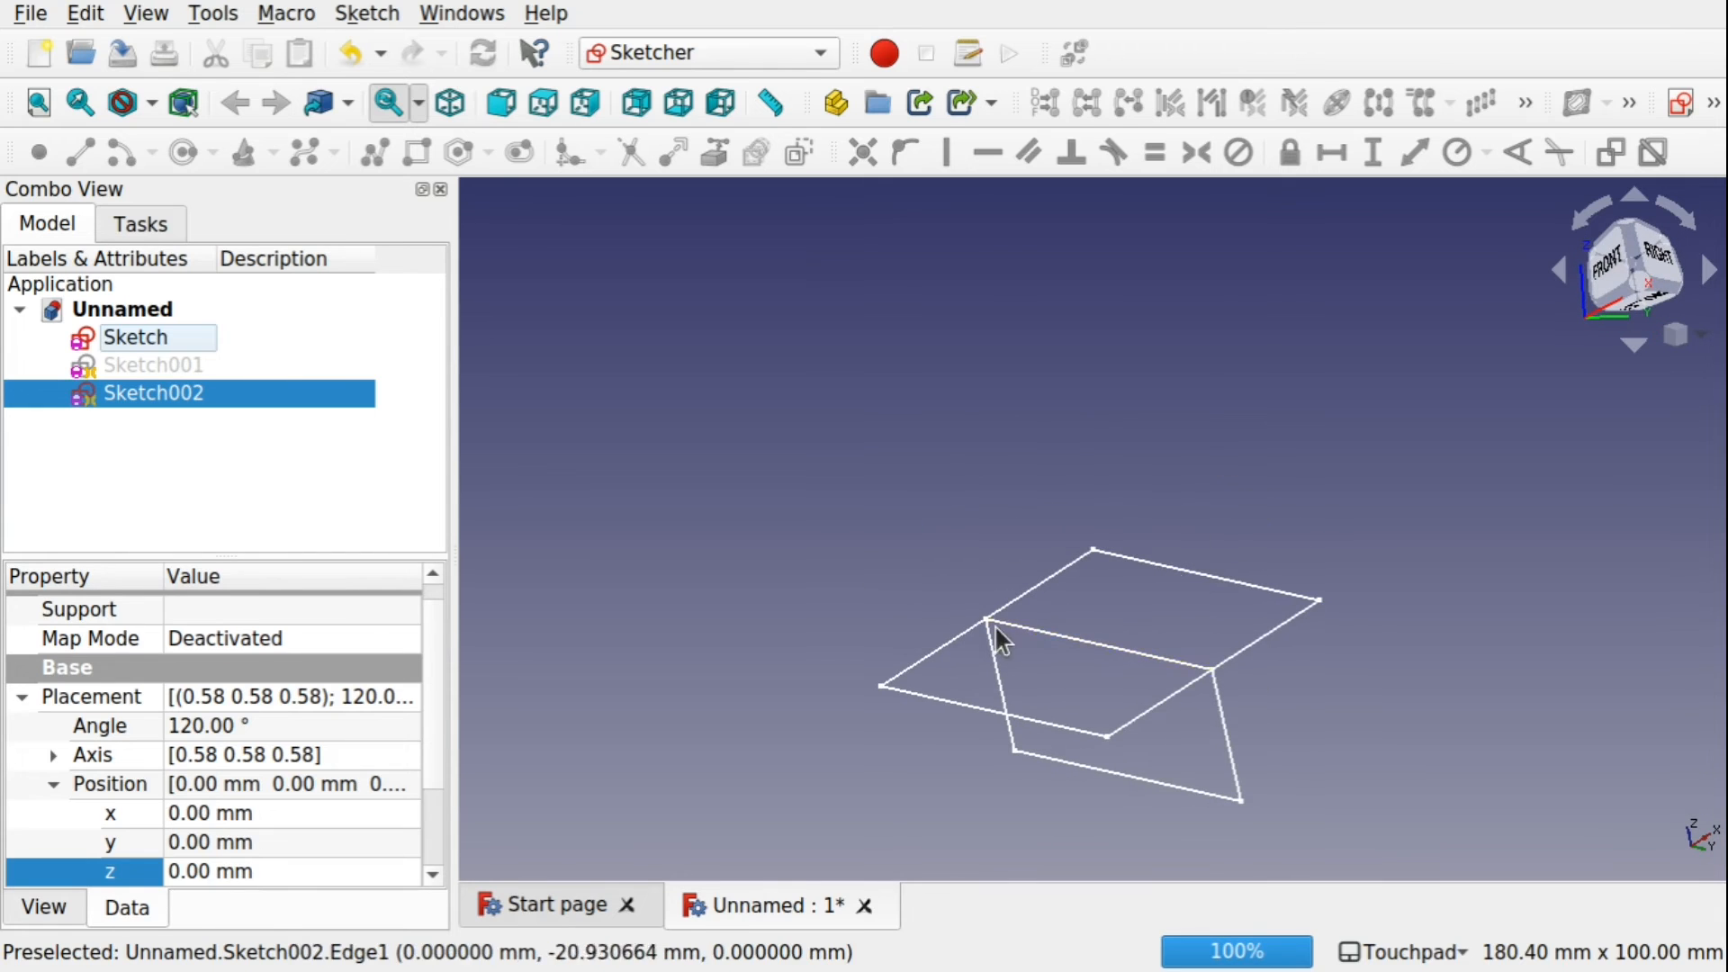
{"action": "mouse_move", "coordinate": [1099, 635]}
{"action": "left_mouse_down", "text": "alt"}
{"action": "mouse_move", "coordinate": [1072, 692]}
{"action": "mouse_move", "coordinate": [1255, 666]}
{"action": "mouse_move", "coordinate": [948, 603]}
{"action": "left_mouse_up", "text": "alt"}
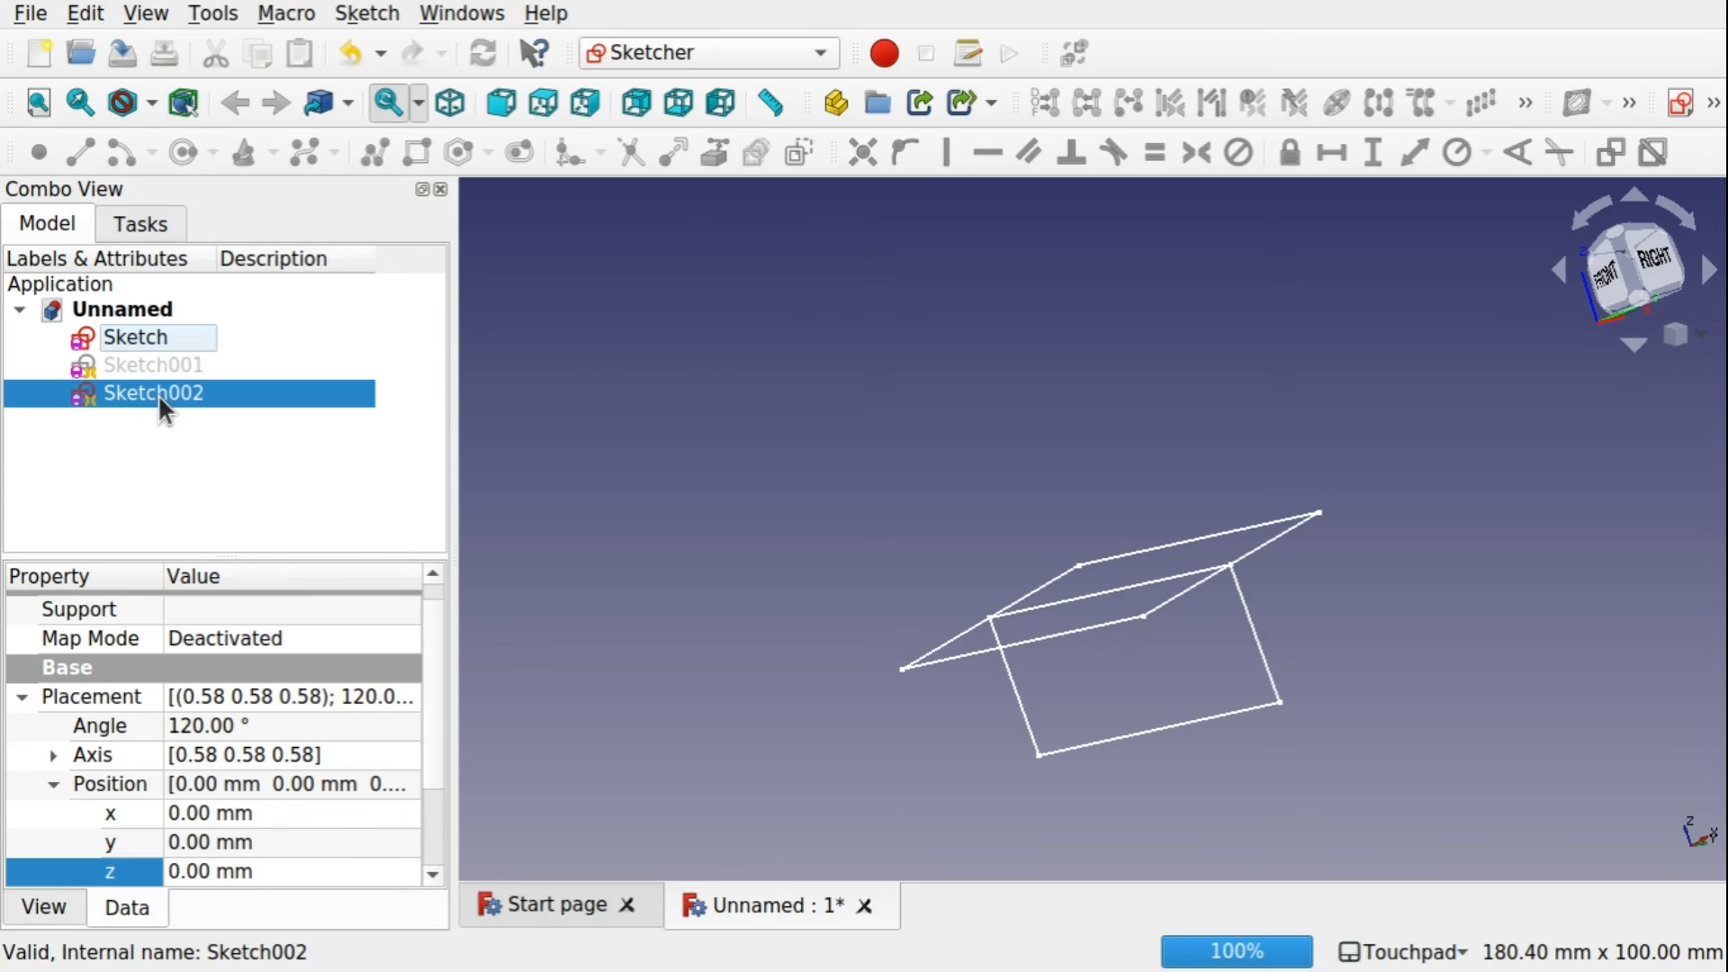
{"action": "key", "text": "Delete"}
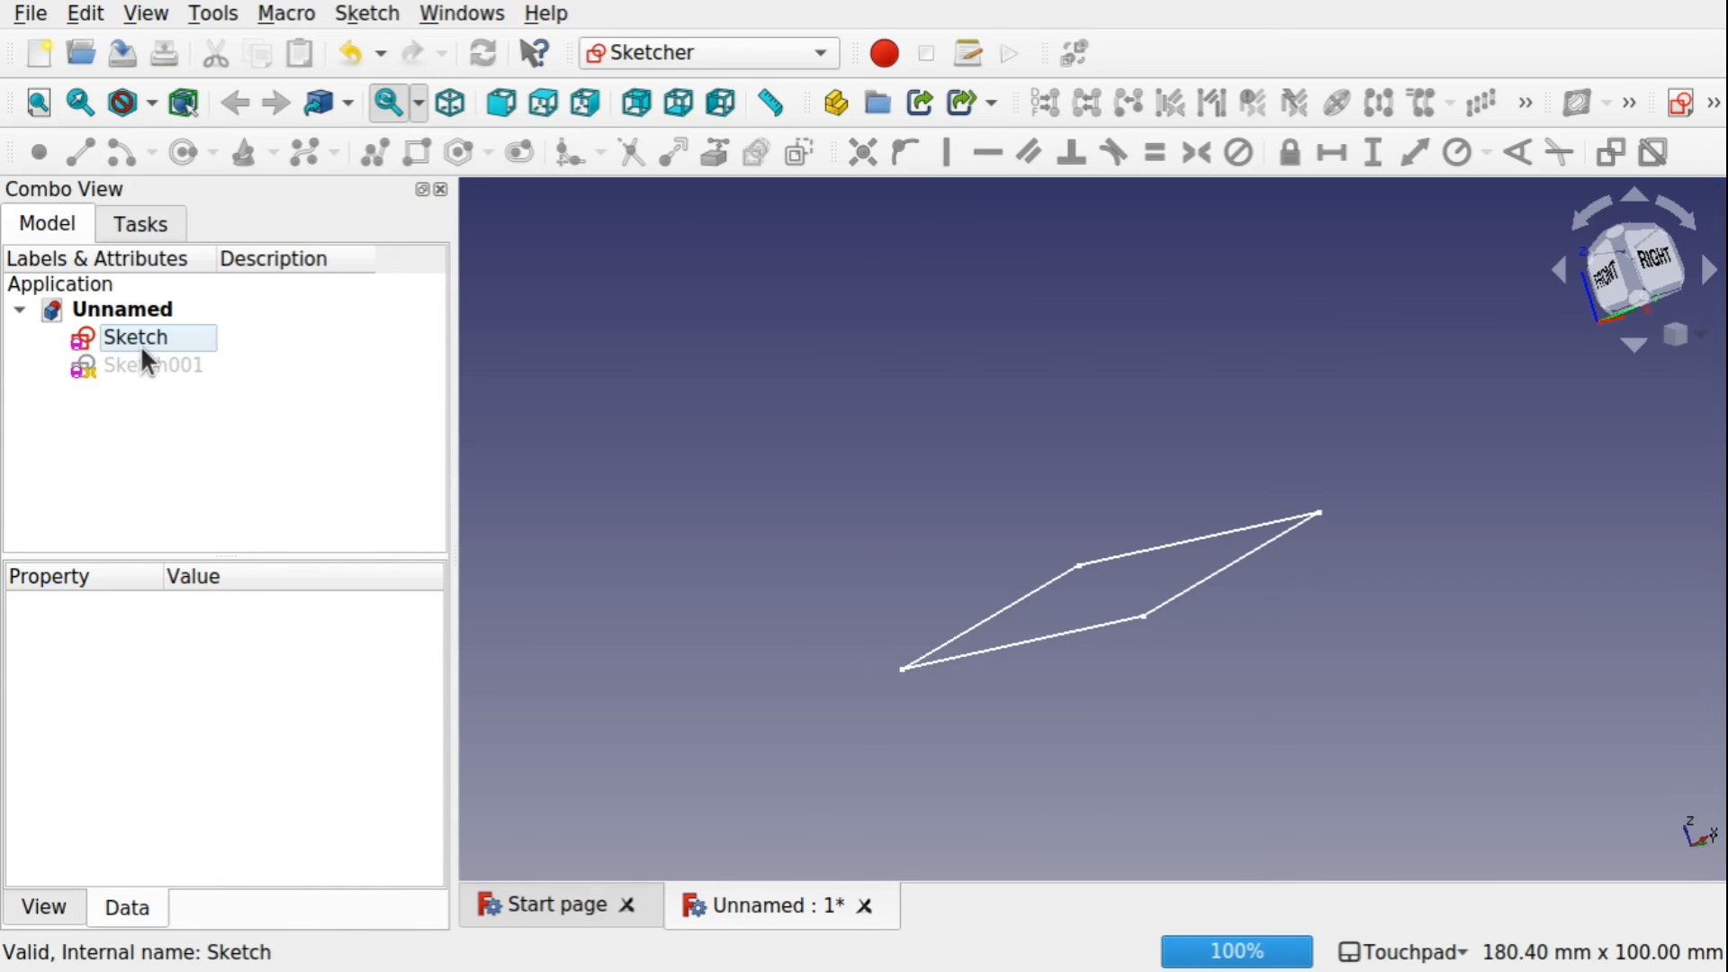
{"action": "left_click", "coordinate": [144, 365]}
{"action": "key", "text": "Delete"}
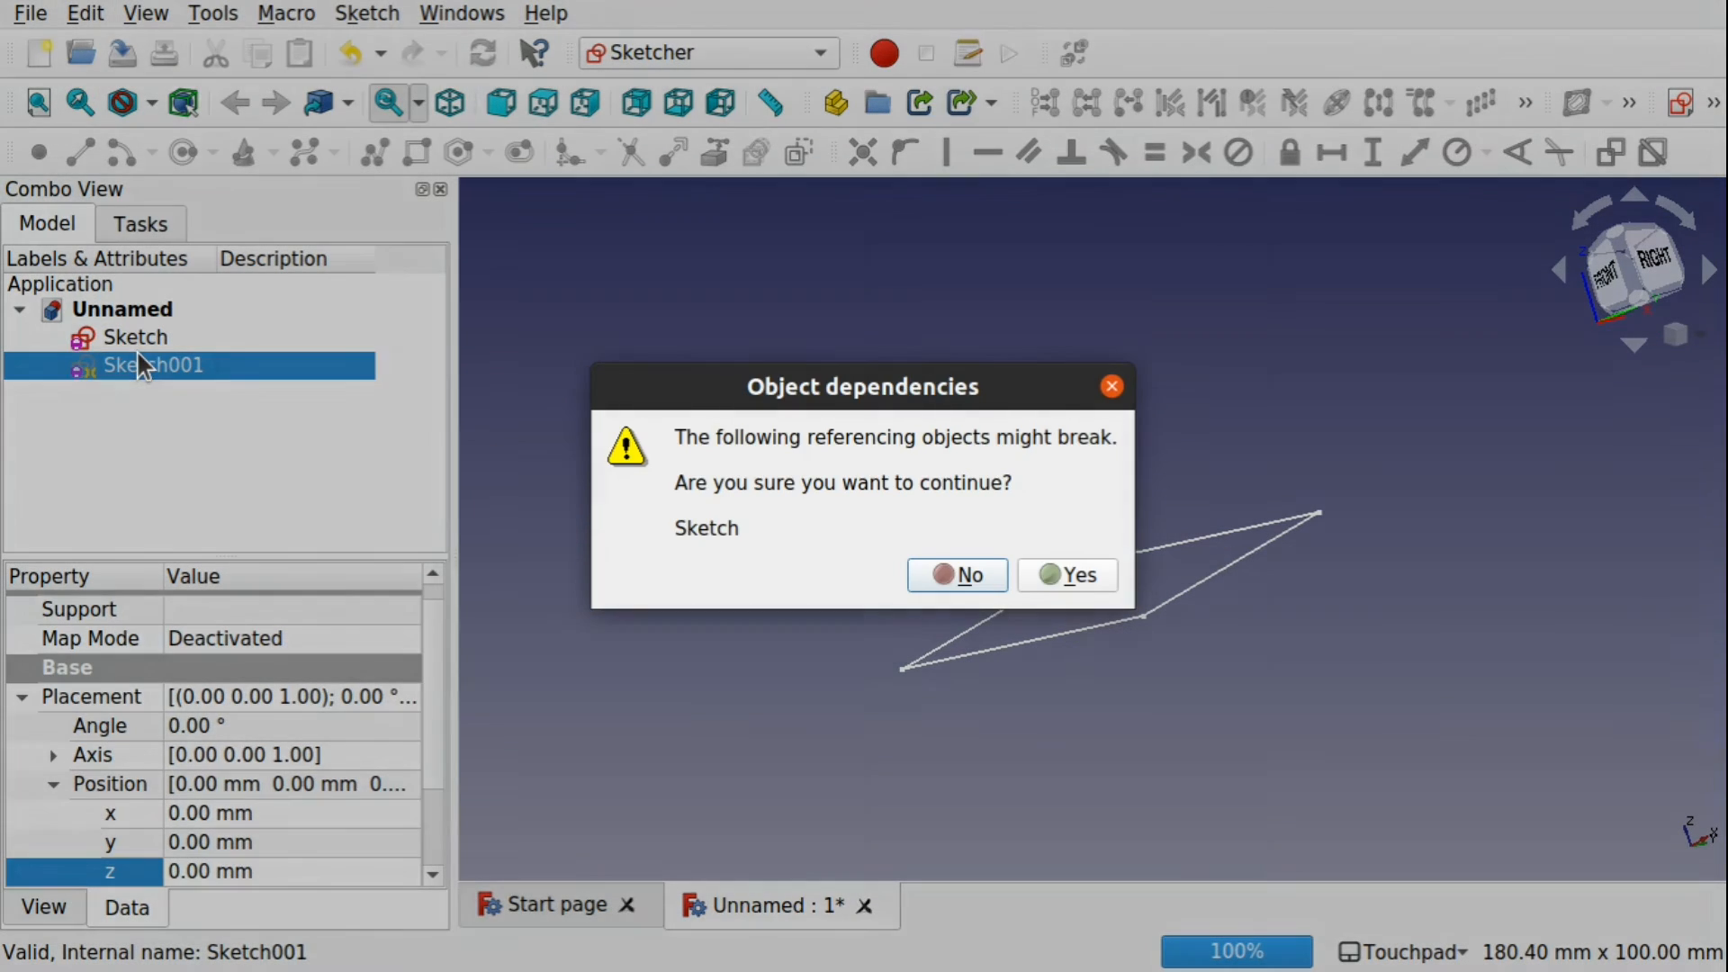
{"action": "left_click", "coordinate": [1076, 576]}
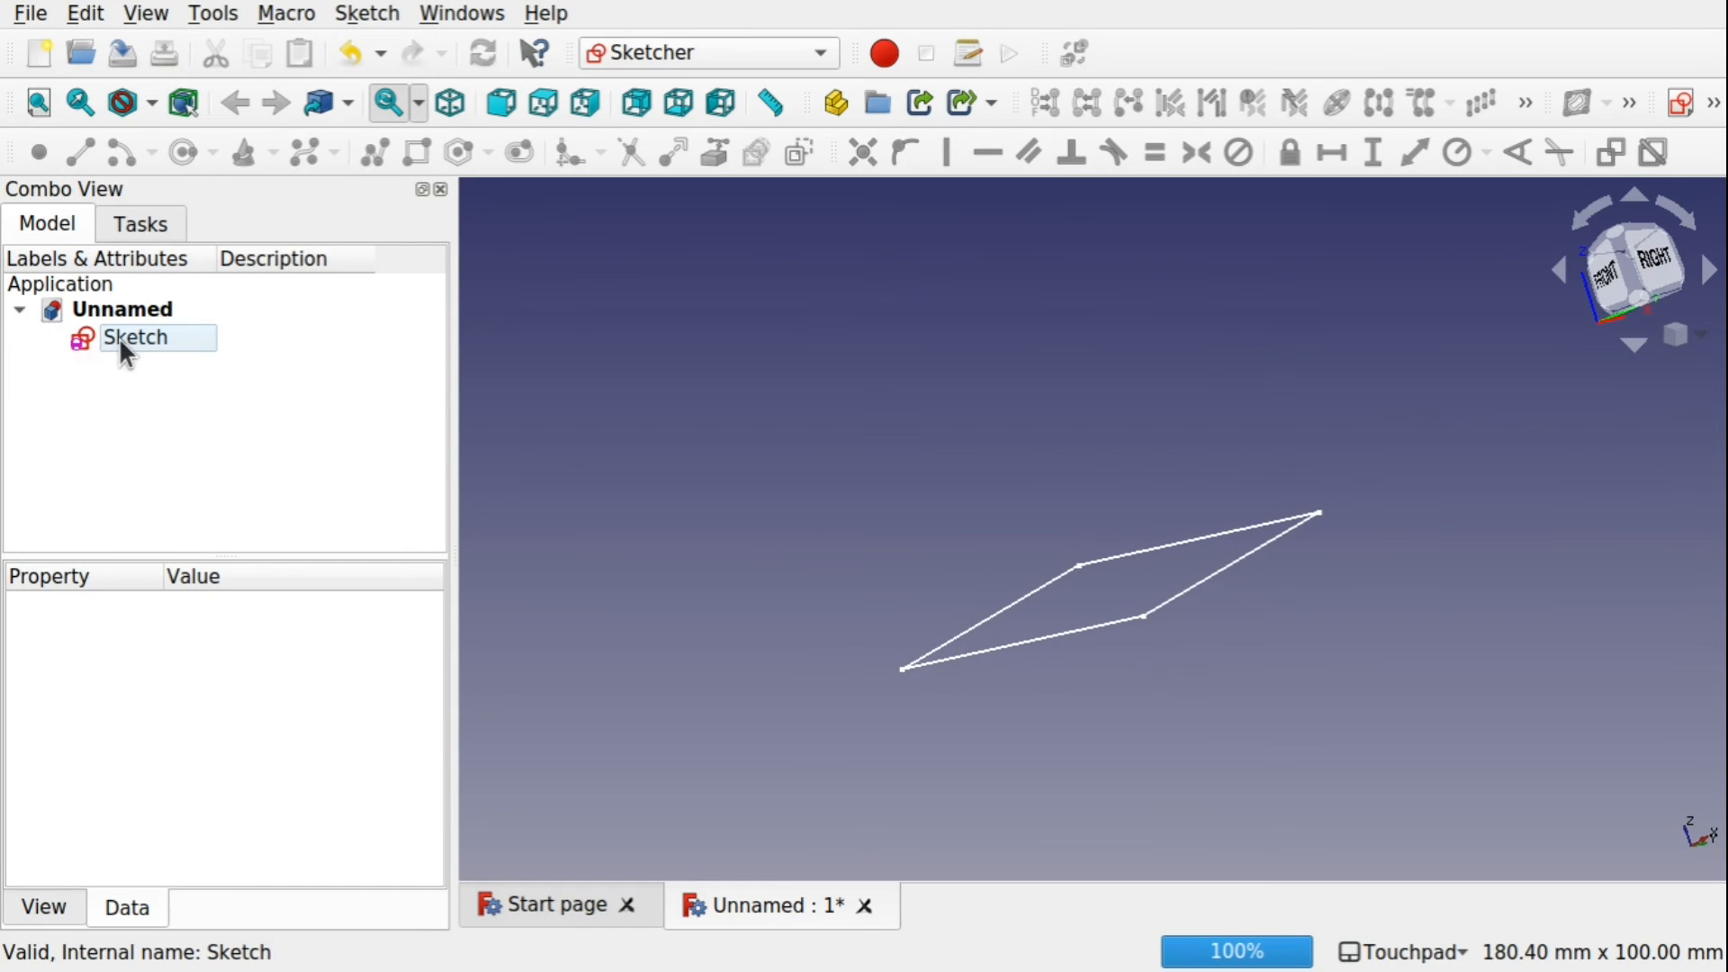
Reopen the square sketch and draw a line about 35 mm long from the origin up along the vertical axis.
{"action": "double_click", "coordinate": [121, 341]}
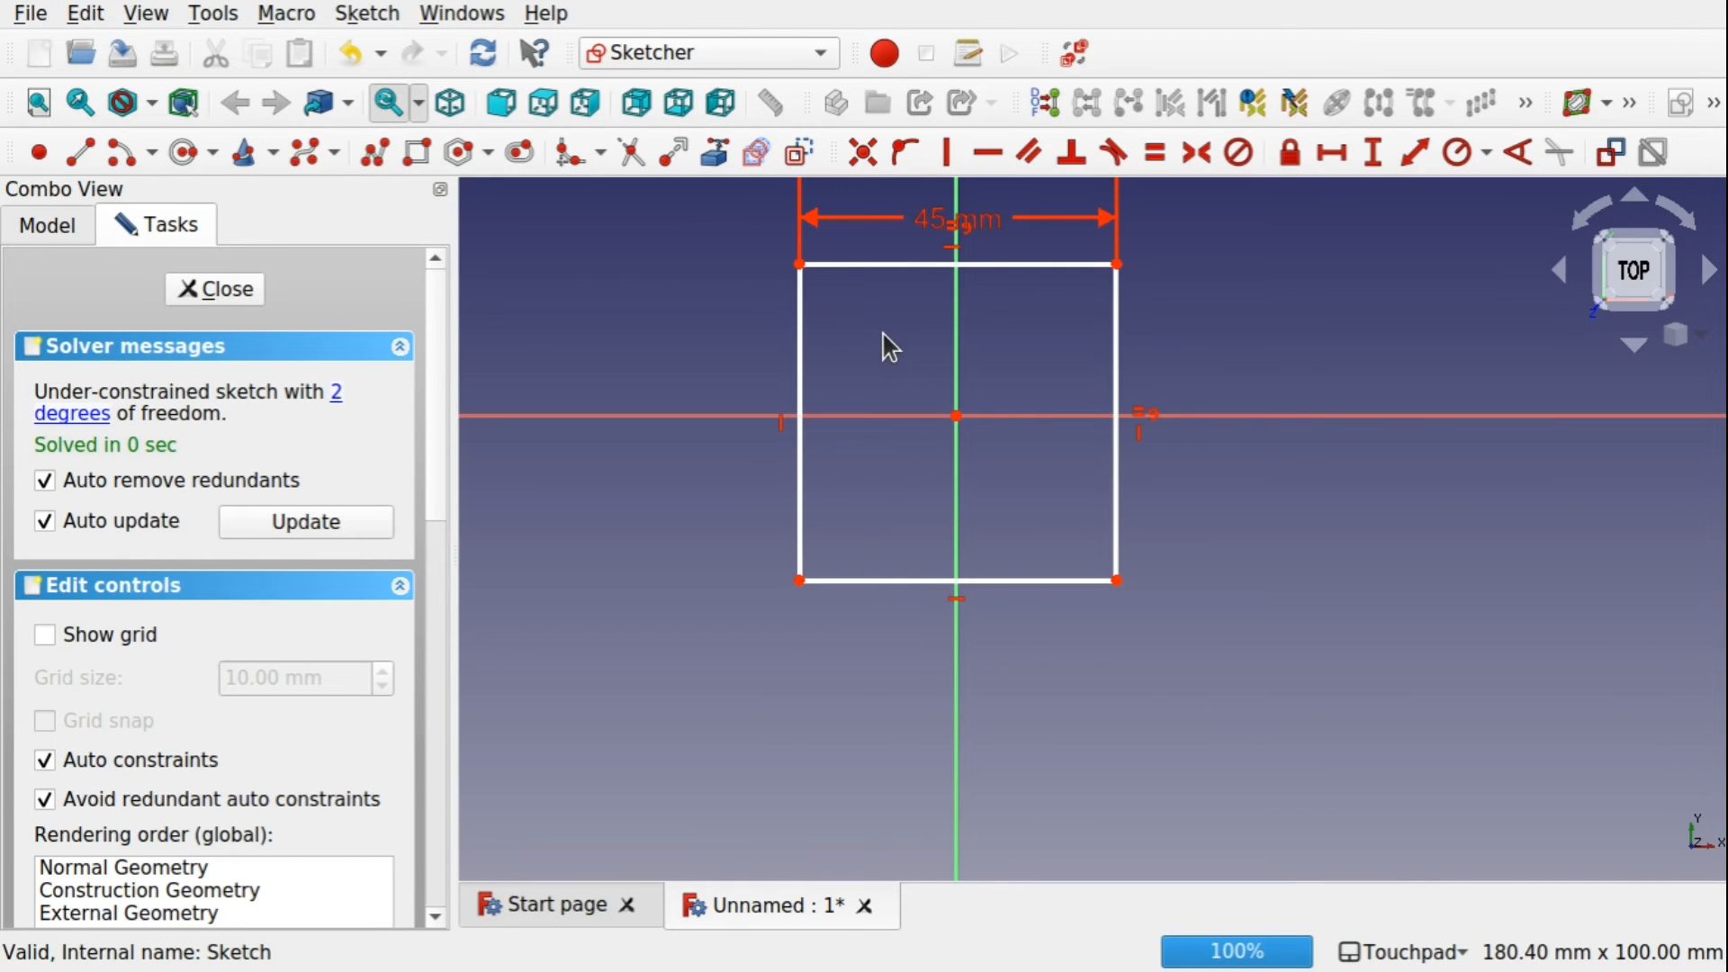
{"action": "mouse_move", "coordinate": [898, 328]}
{"action": "left_mouse_down", "text": "shift"}
{"action": "mouse_move", "coordinate": [989, 510]}
{"action": "mouse_move", "coordinate": [950, 507]}
{"action": "left_mouse_up", "text": "shift"}
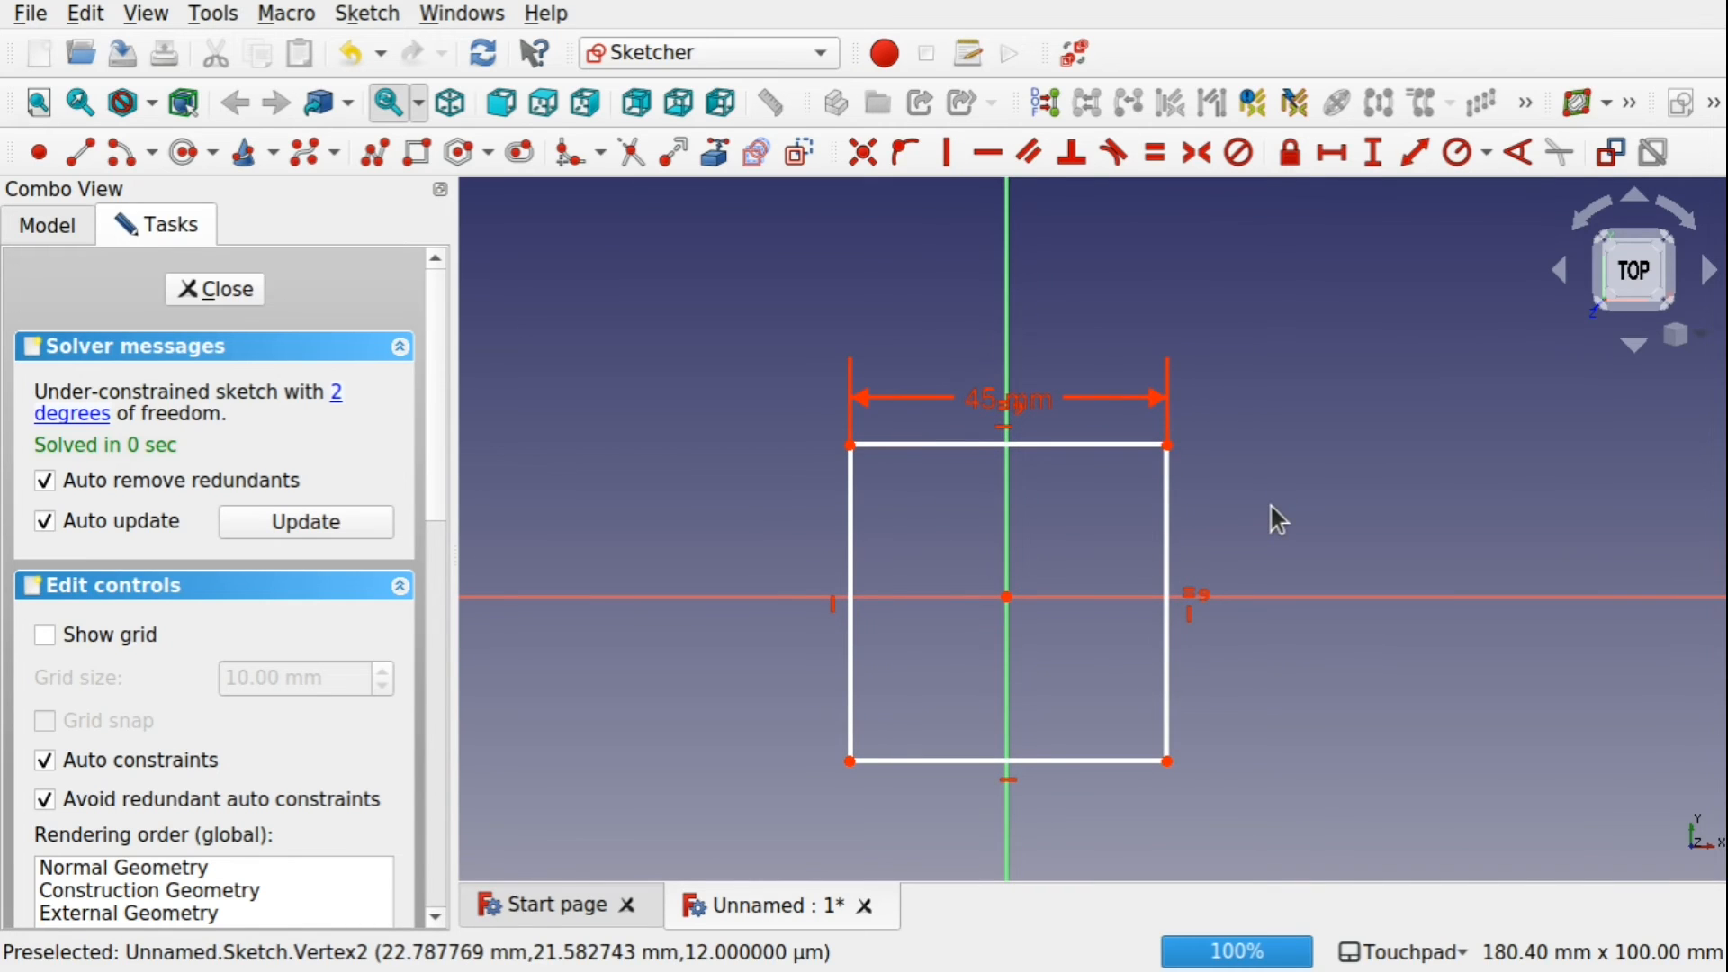
{"action": "left_click", "coordinate": [83, 155]}
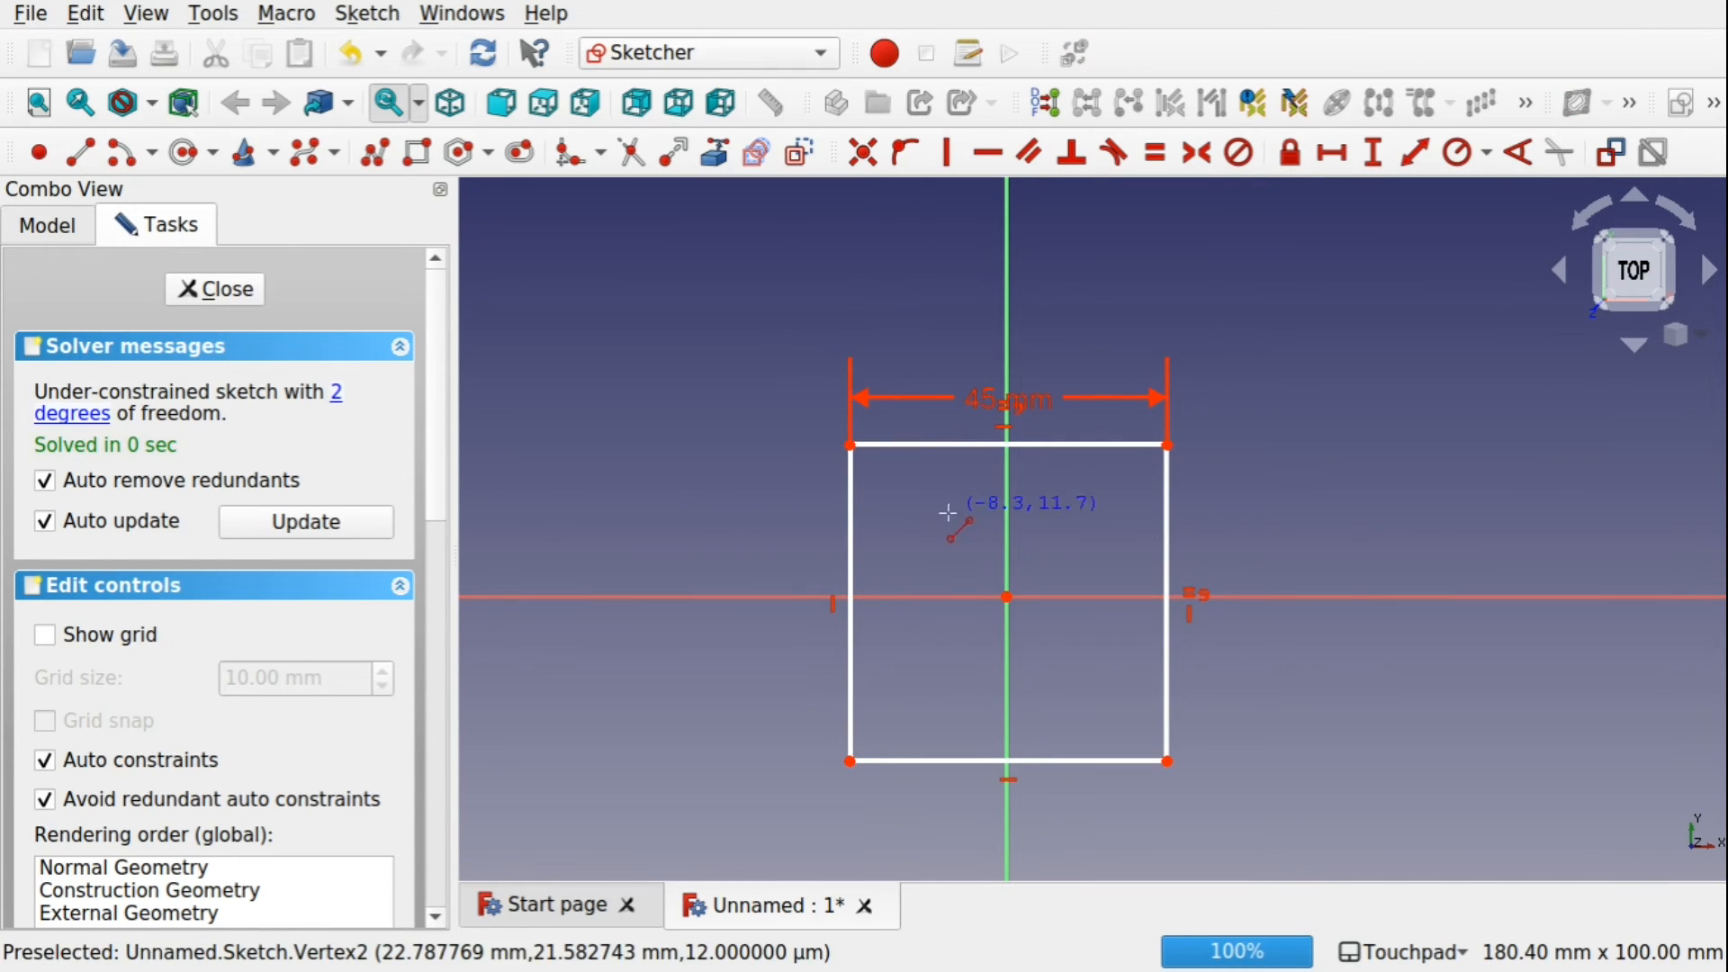
{"action": "left_click", "coordinate": [1008, 596]}
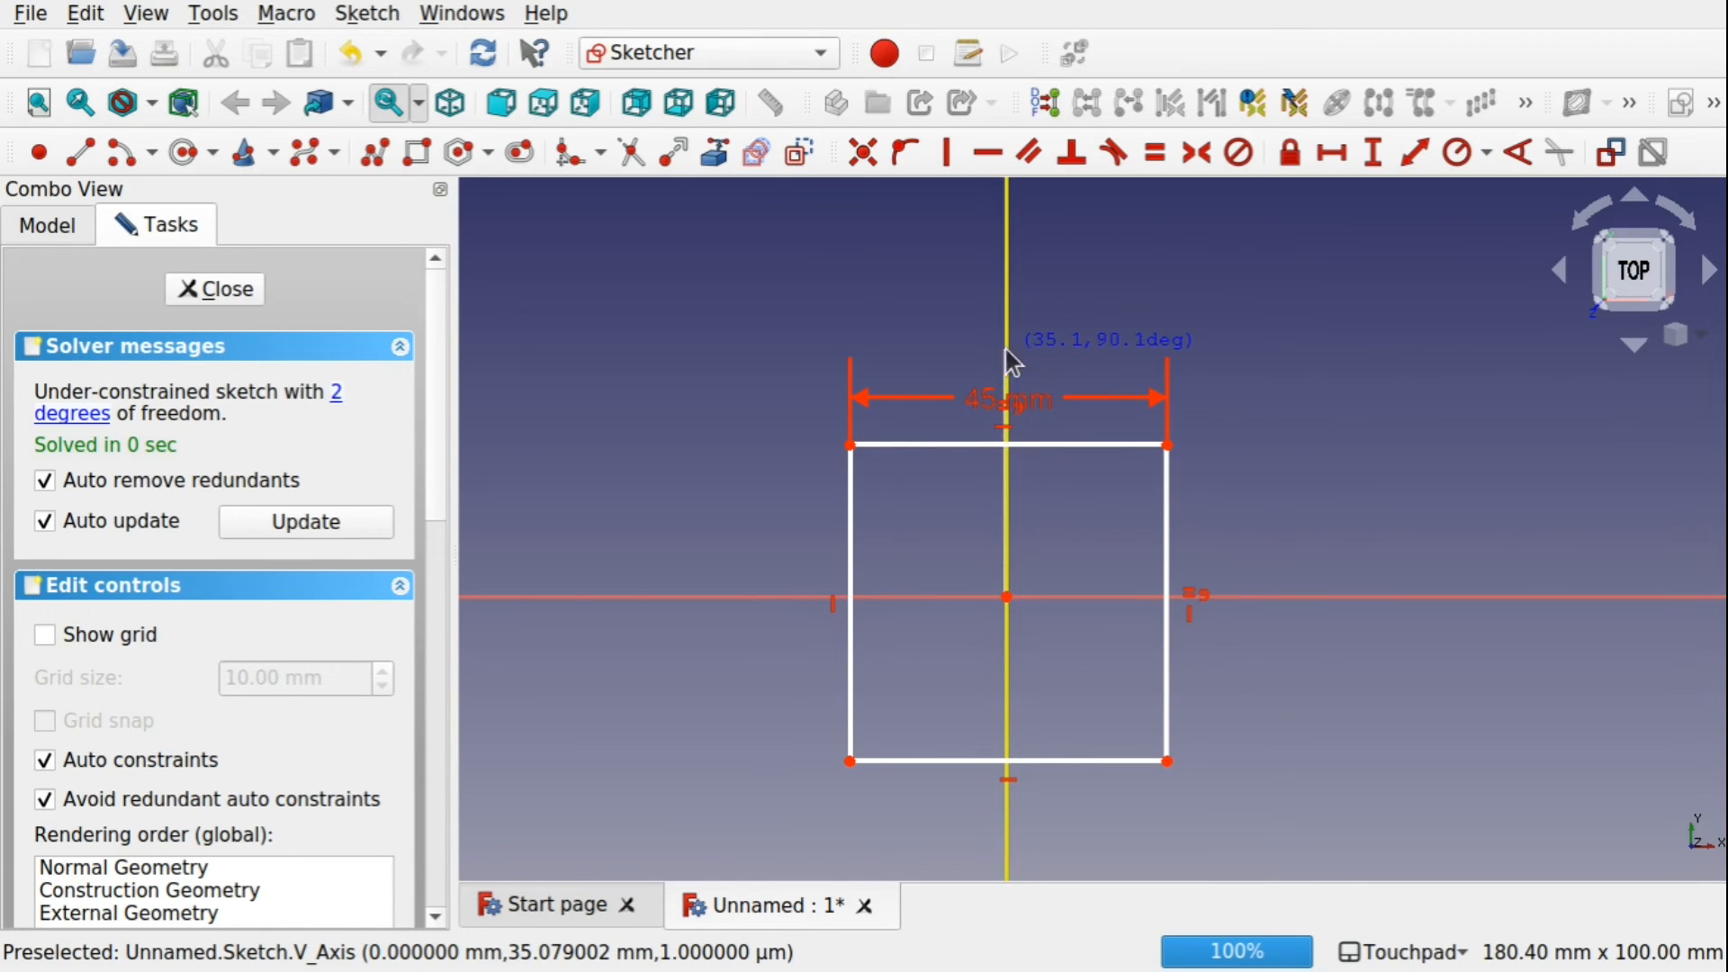
{"action": "left_click", "coordinate": [1007, 348]}
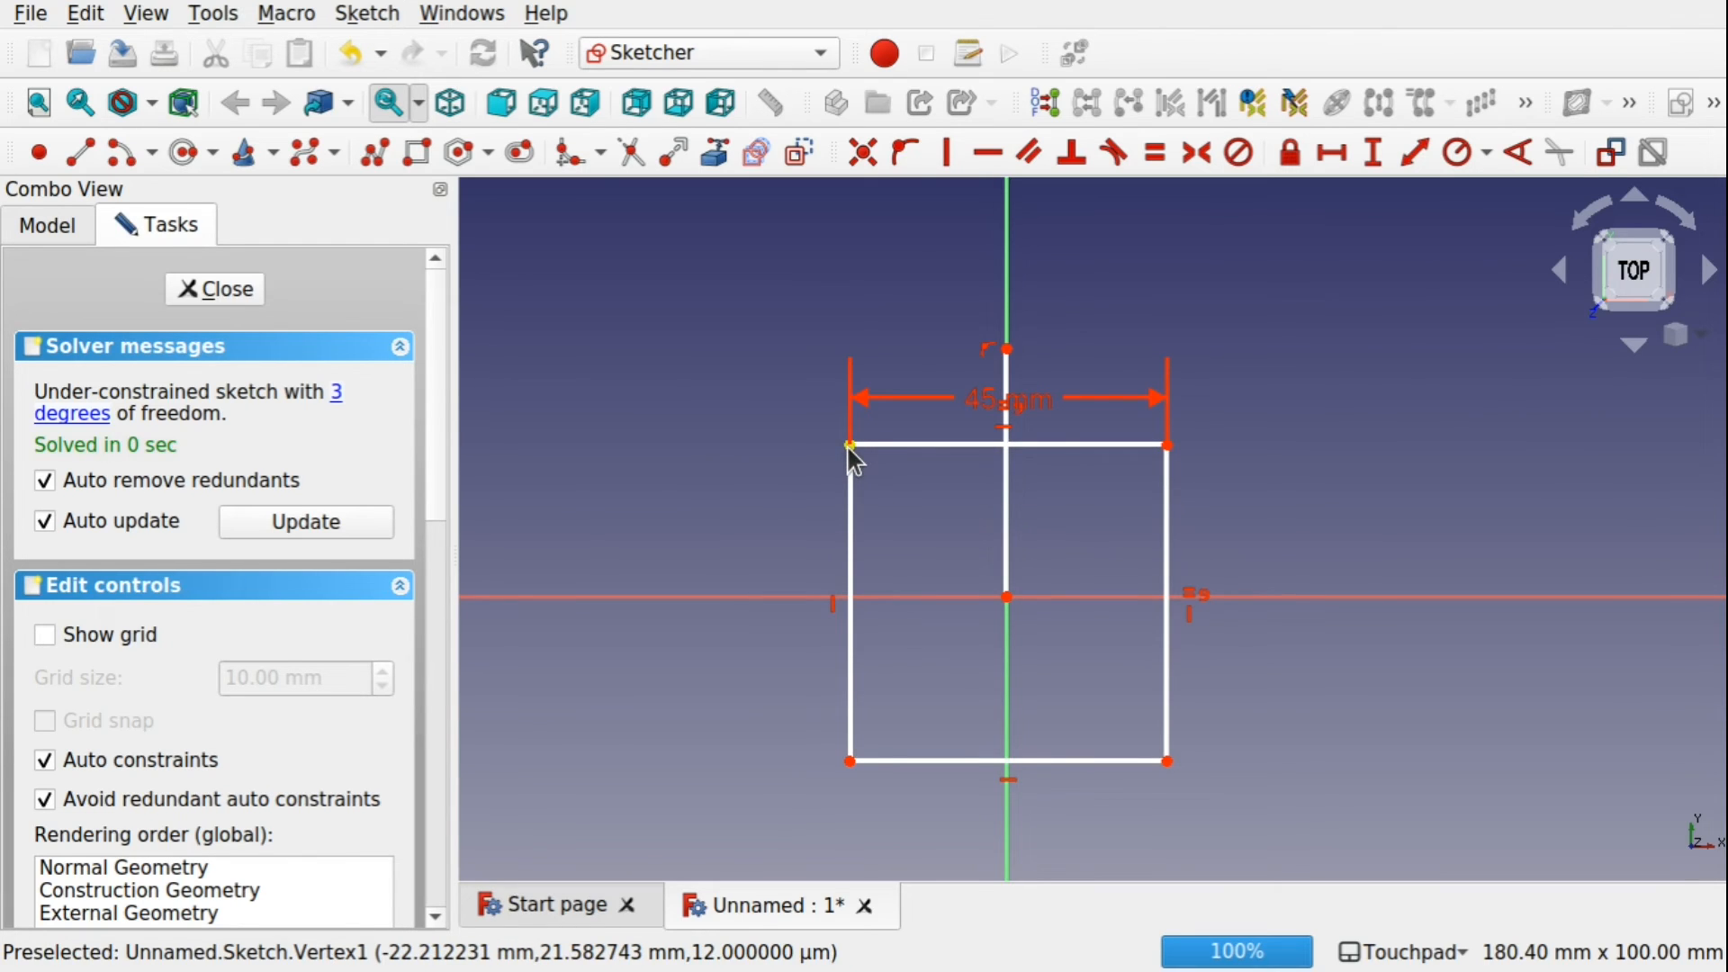
Make the square's two upper corners symmetric about the new vertical line and shift the square slightly downward.
{"action": "left_click", "coordinate": [1166, 444]}
{"action": "left_click", "coordinate": [1007, 521]}
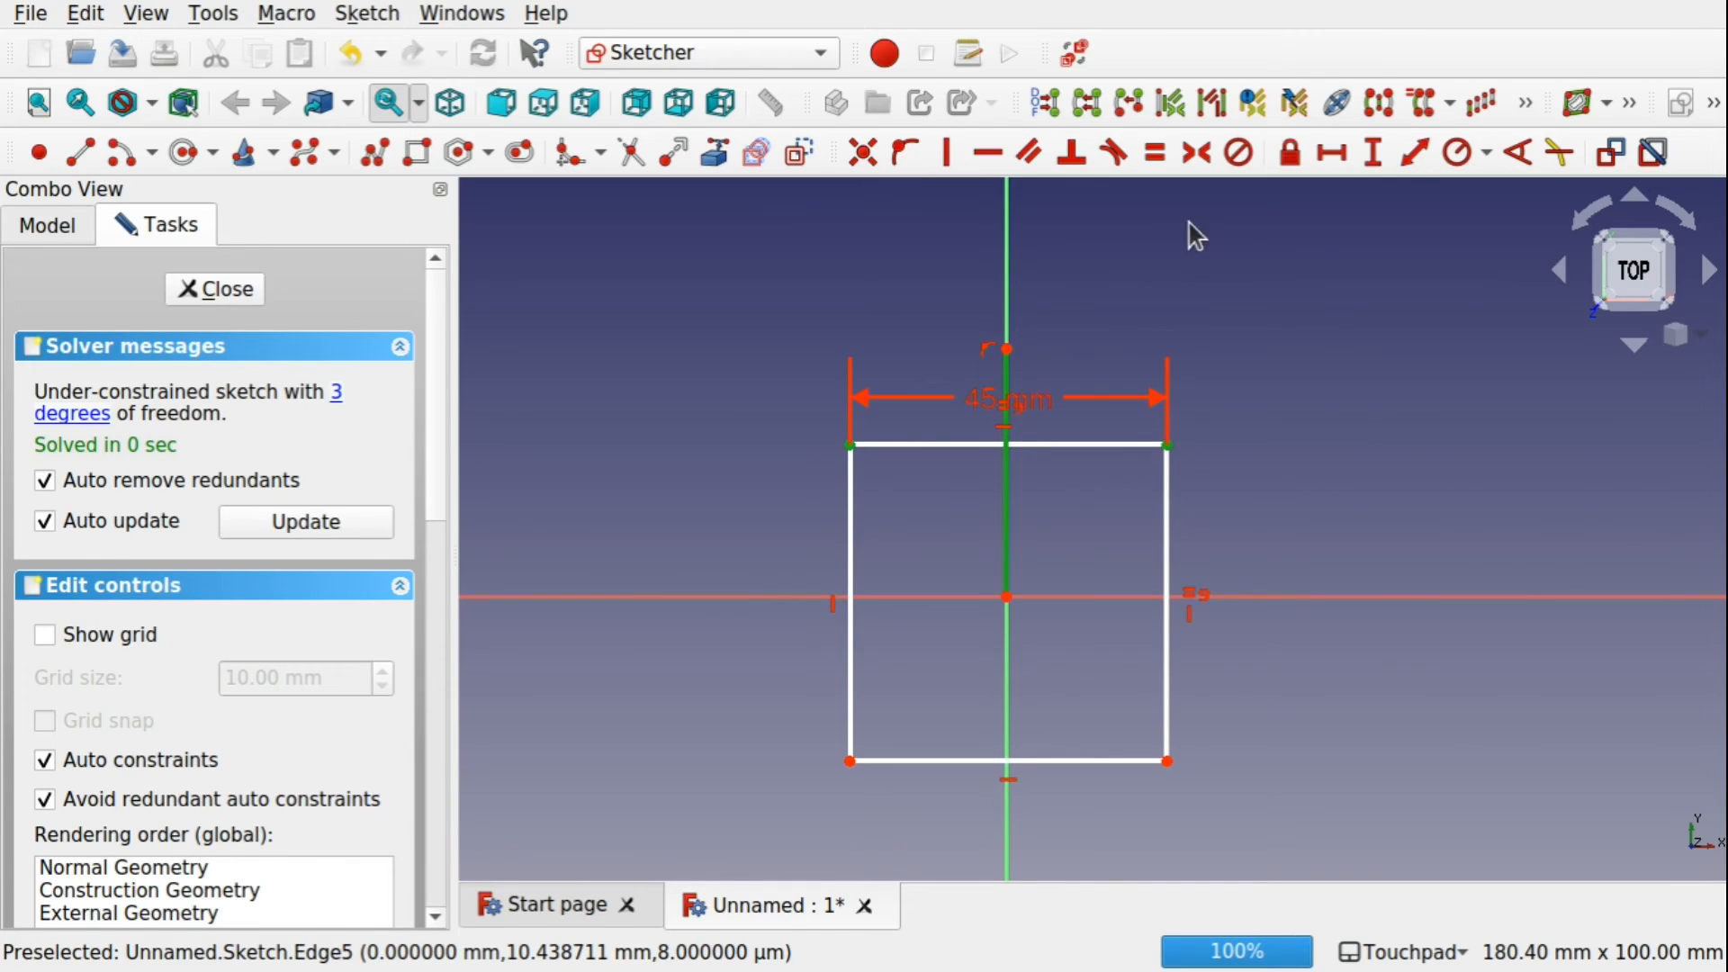
{"action": "left_click", "coordinate": [1198, 158]}
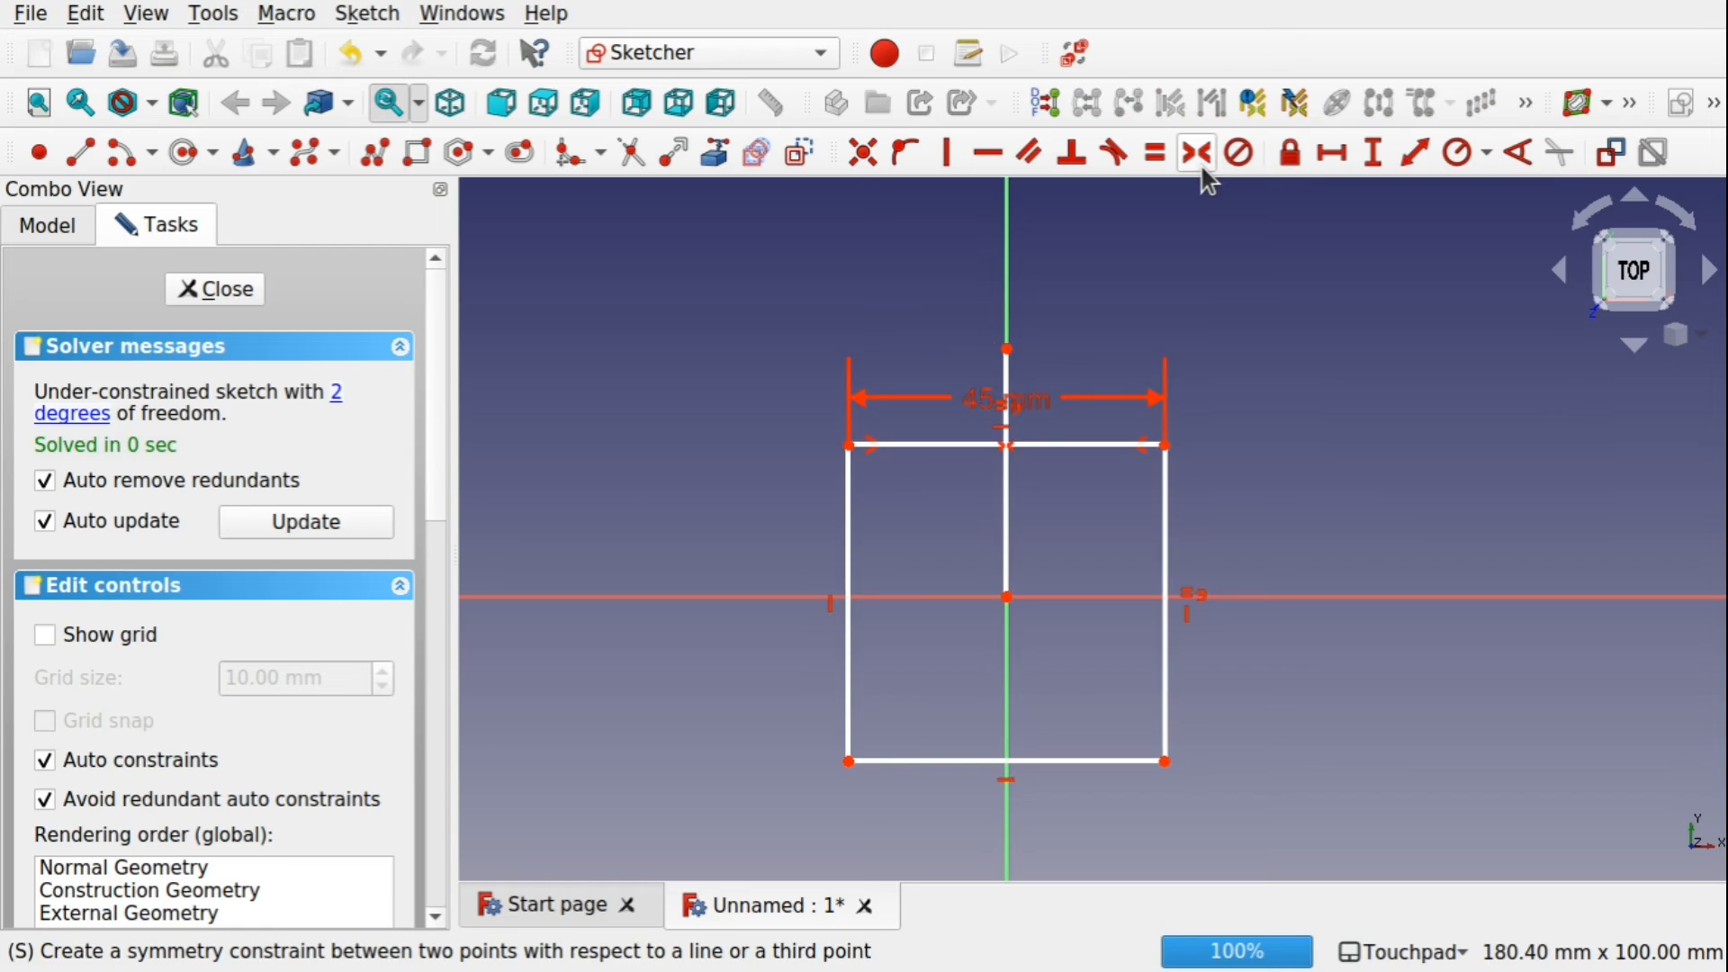
{"action": "mouse_move", "coordinate": [1077, 443]}
{"action": "left_mouse_down"}
{"action": "mouse_move", "coordinate": [1086, 407]}
{"action": "mouse_move", "coordinate": [1097, 583]}
{"action": "mouse_move", "coordinate": [1096, 470]}
{"action": "left_mouse_up"}
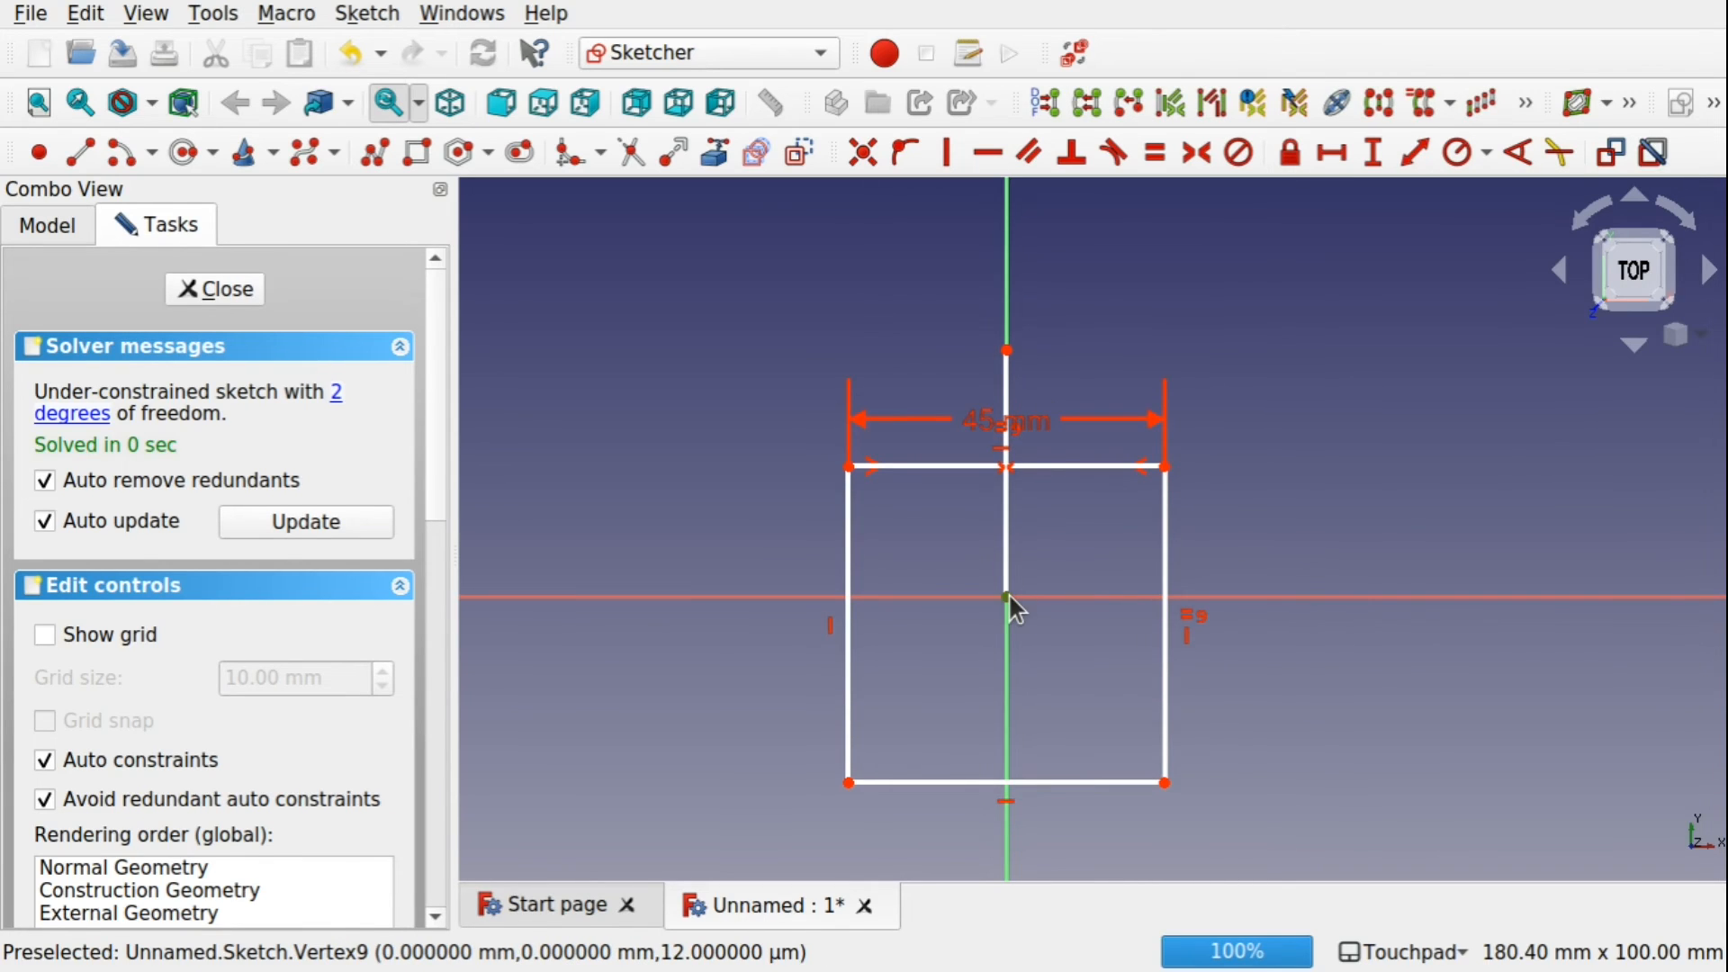
Detach the vertical line from the origin by deleting its constraints and move it about 39 mm to the positive X side, together with the square.
{"action": "key", "text": "Delete"}
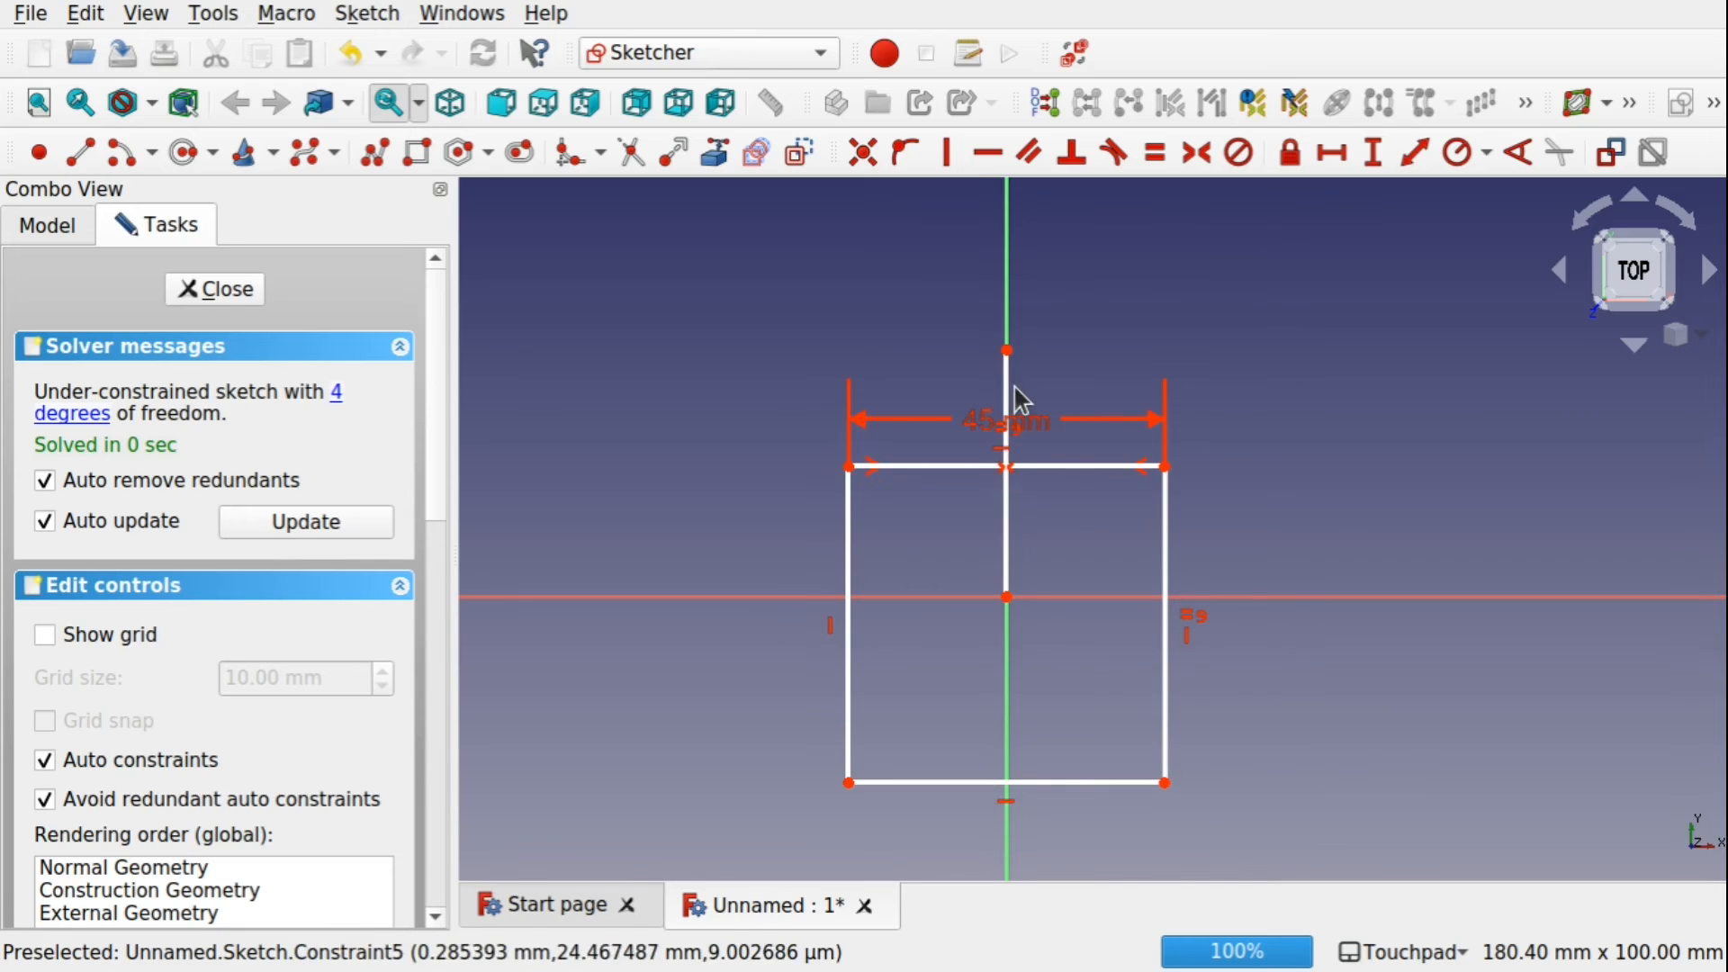
{"action": "left_click_drag", "start_coordinate": [1014, 409], "coordinate": [1200, 365]}
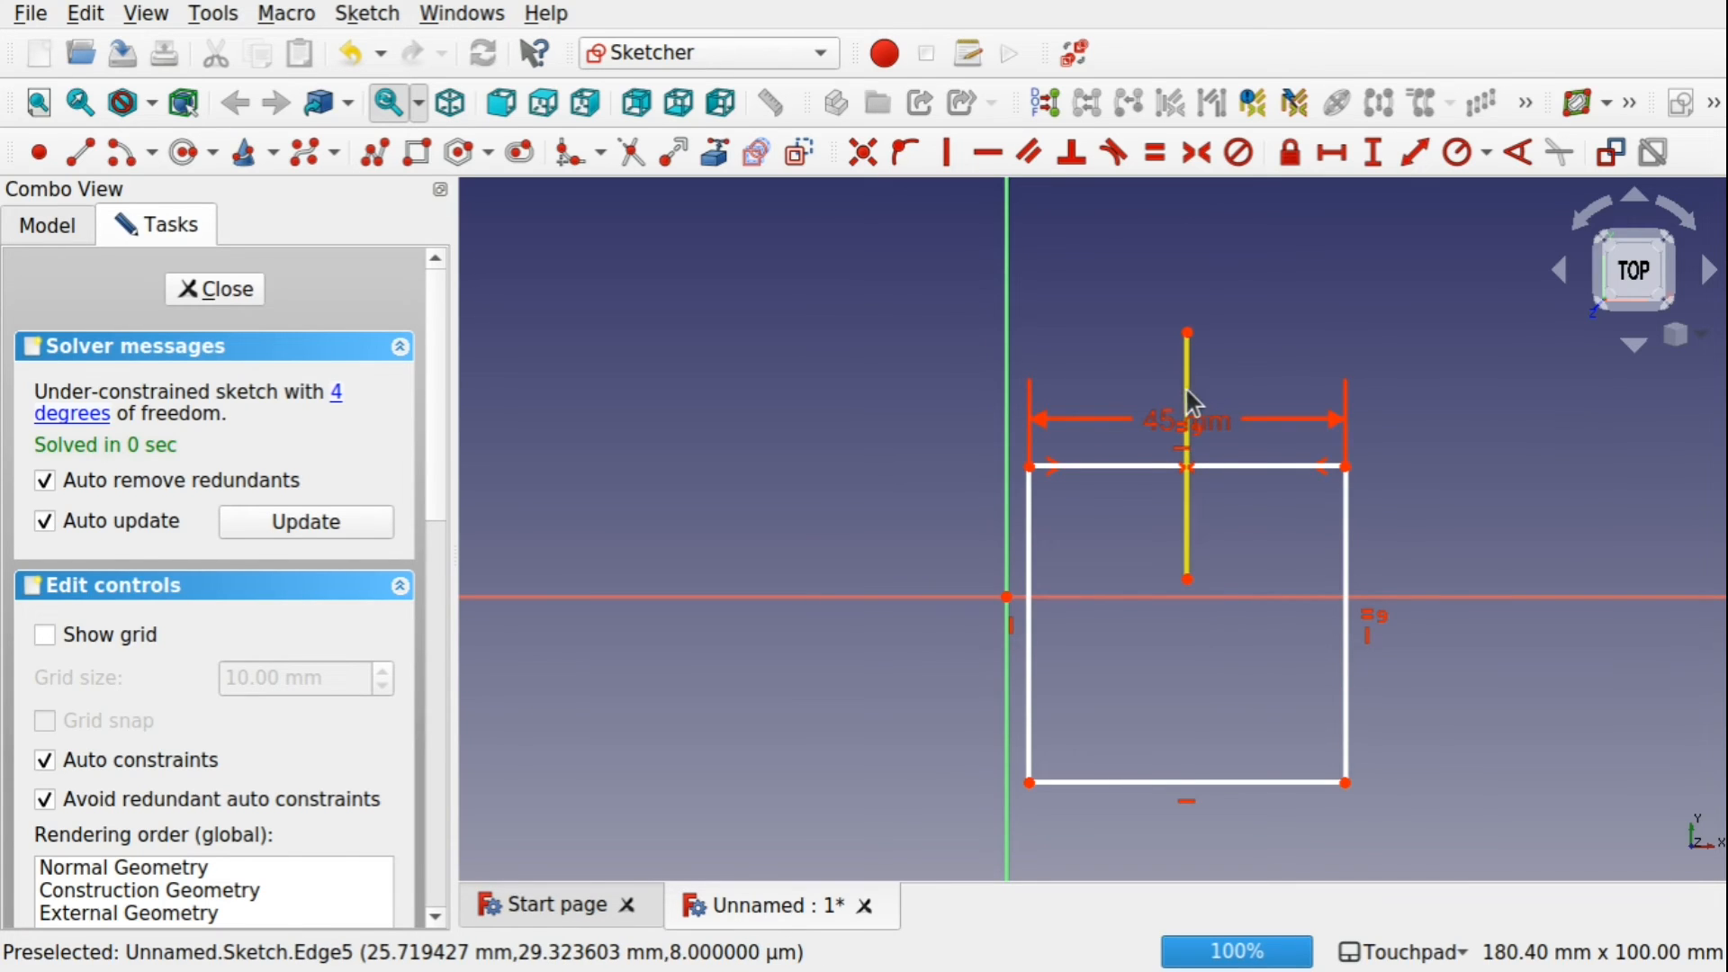
{"action": "left_click_drag", "start_coordinate": [1192, 400], "coordinate": [1279, 380]}
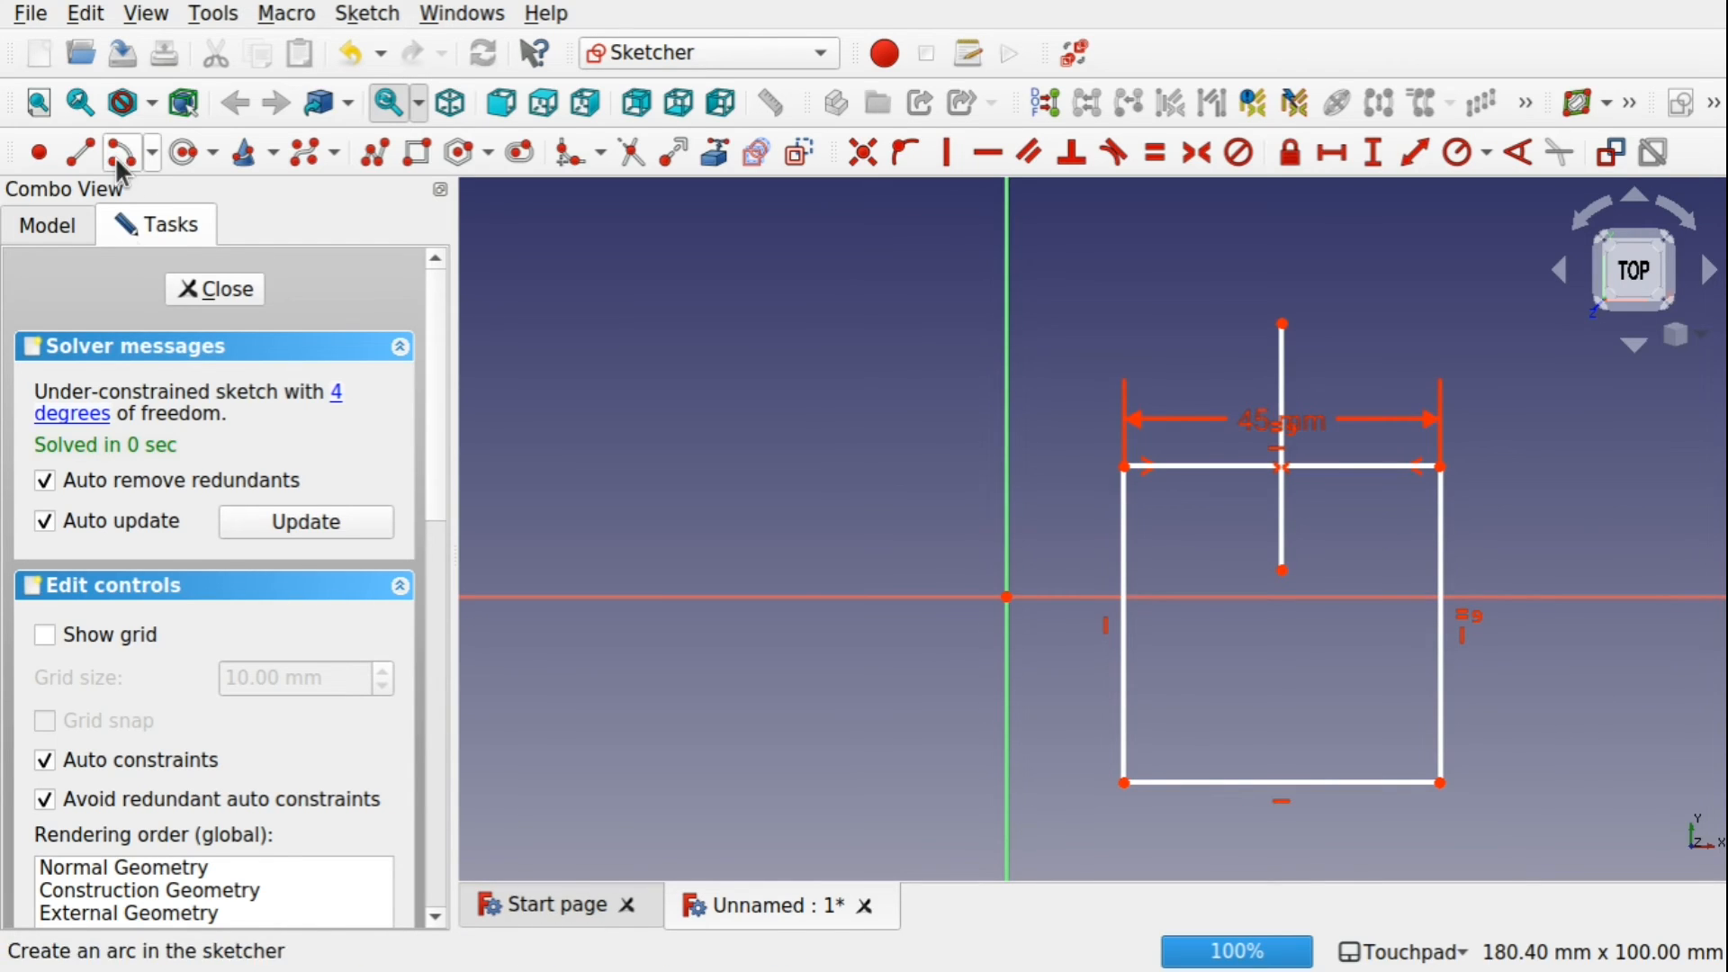
Finish editing the square sketch and switch to the Part Design workbench.
{"action": "left_click", "coordinate": [208, 288]}
{"action": "left_click", "coordinate": [681, 52]}
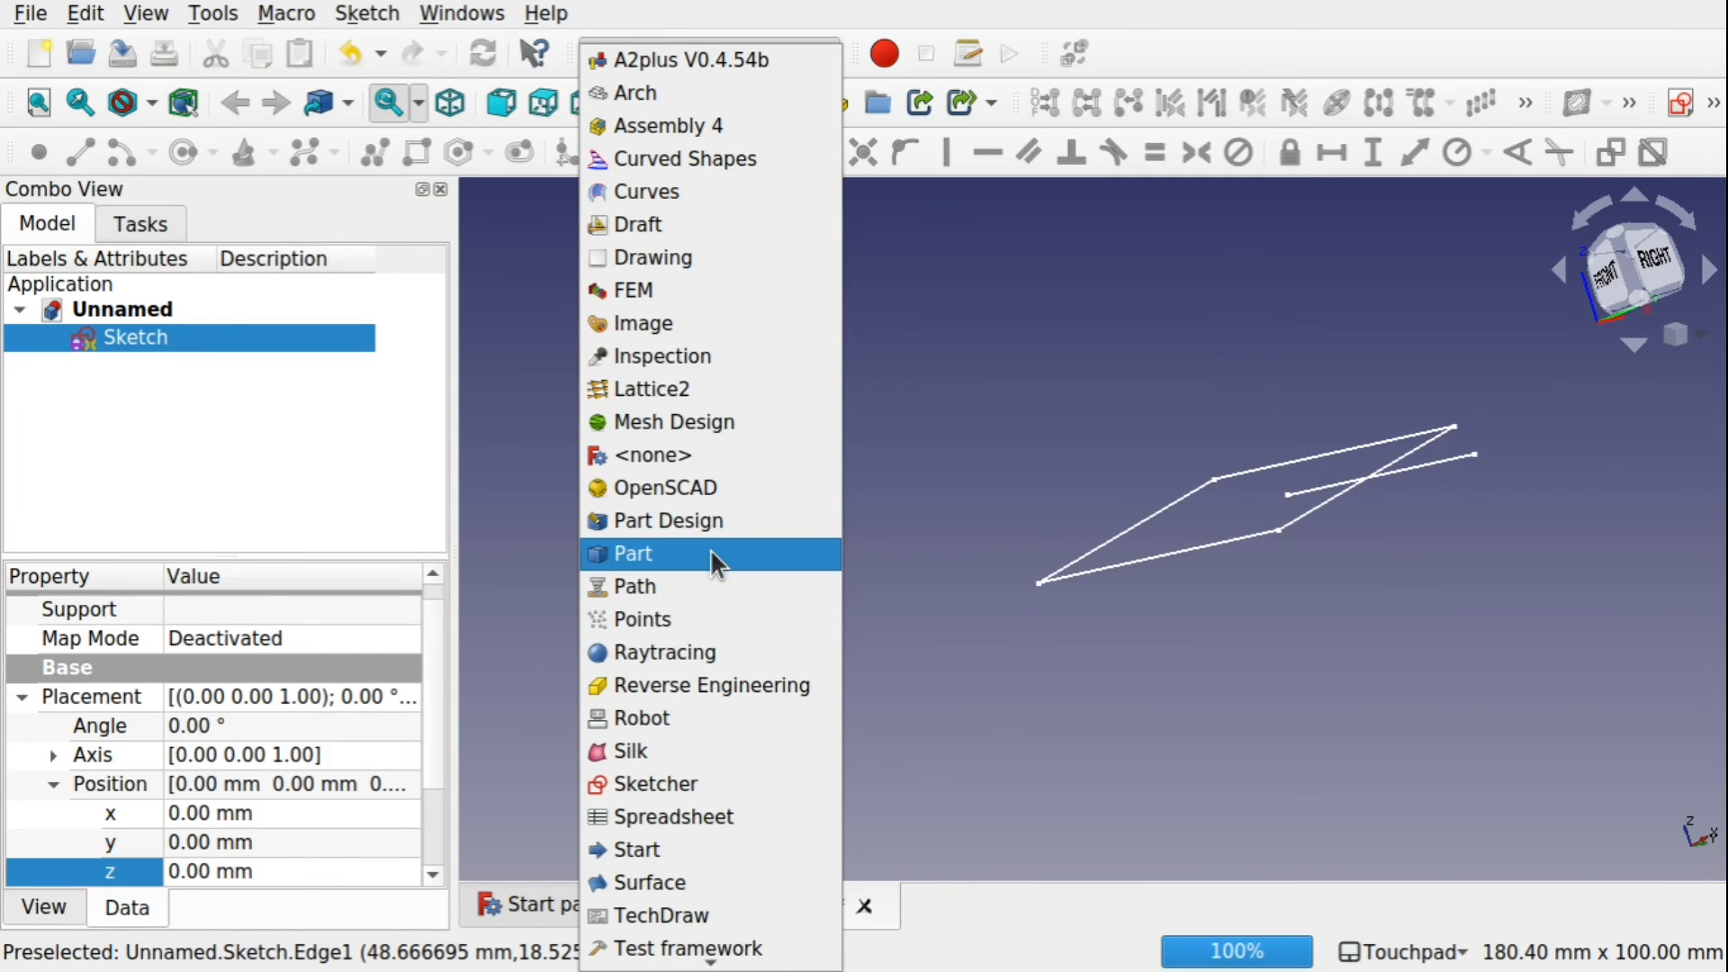
{"action": "left_click", "coordinate": [718, 522]}
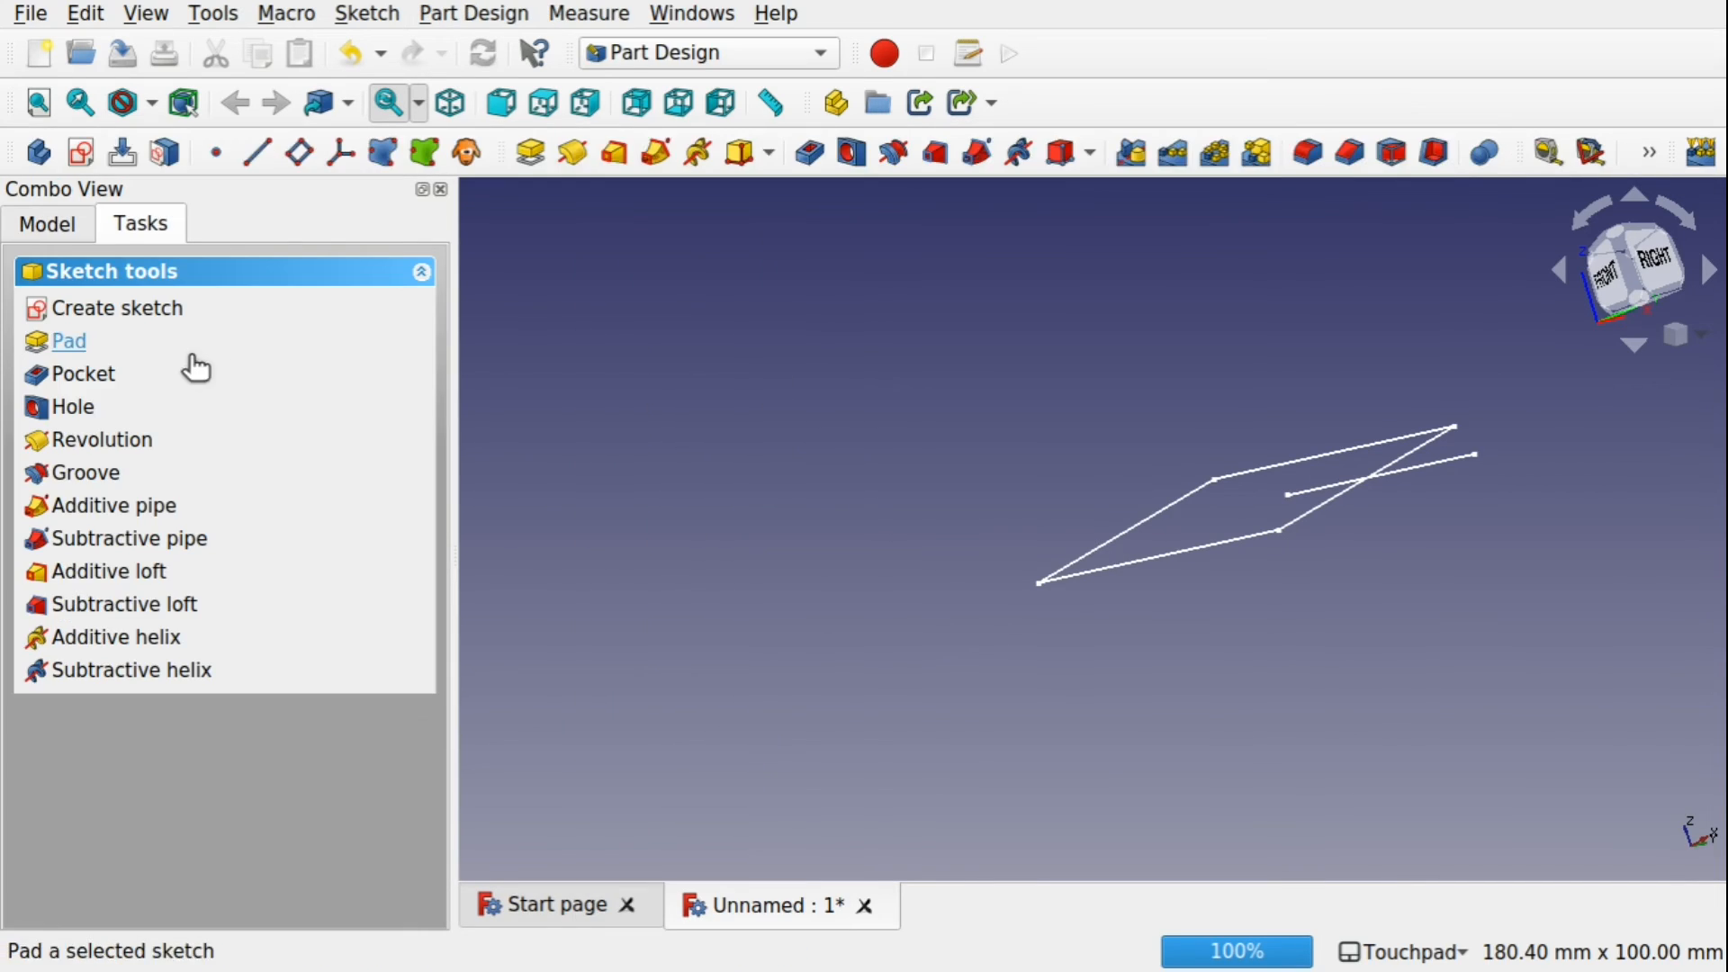
Create a new body containing the square sketch and attach the sketch to XY_Plane.
{"action": "left_click", "coordinate": [36, 153]}
{"action": "left_click", "coordinate": [79, 153]}
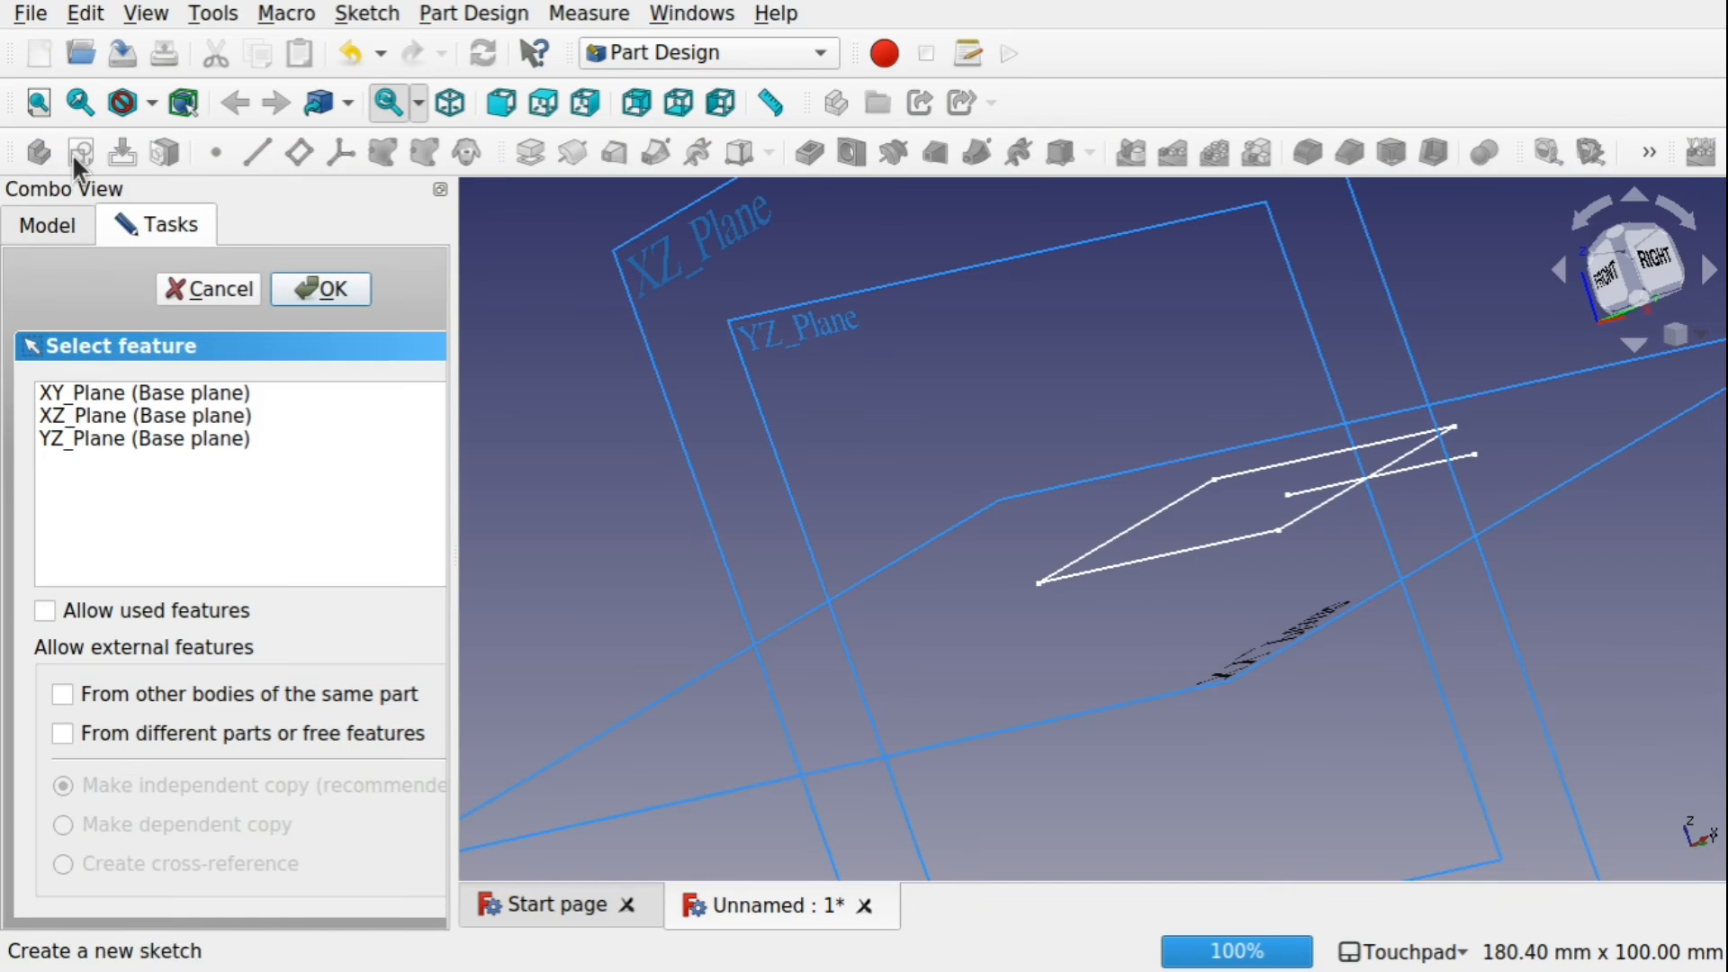
{"action": "left_click", "coordinate": [144, 392]}
{"action": "left_click", "coordinate": [290, 299]}
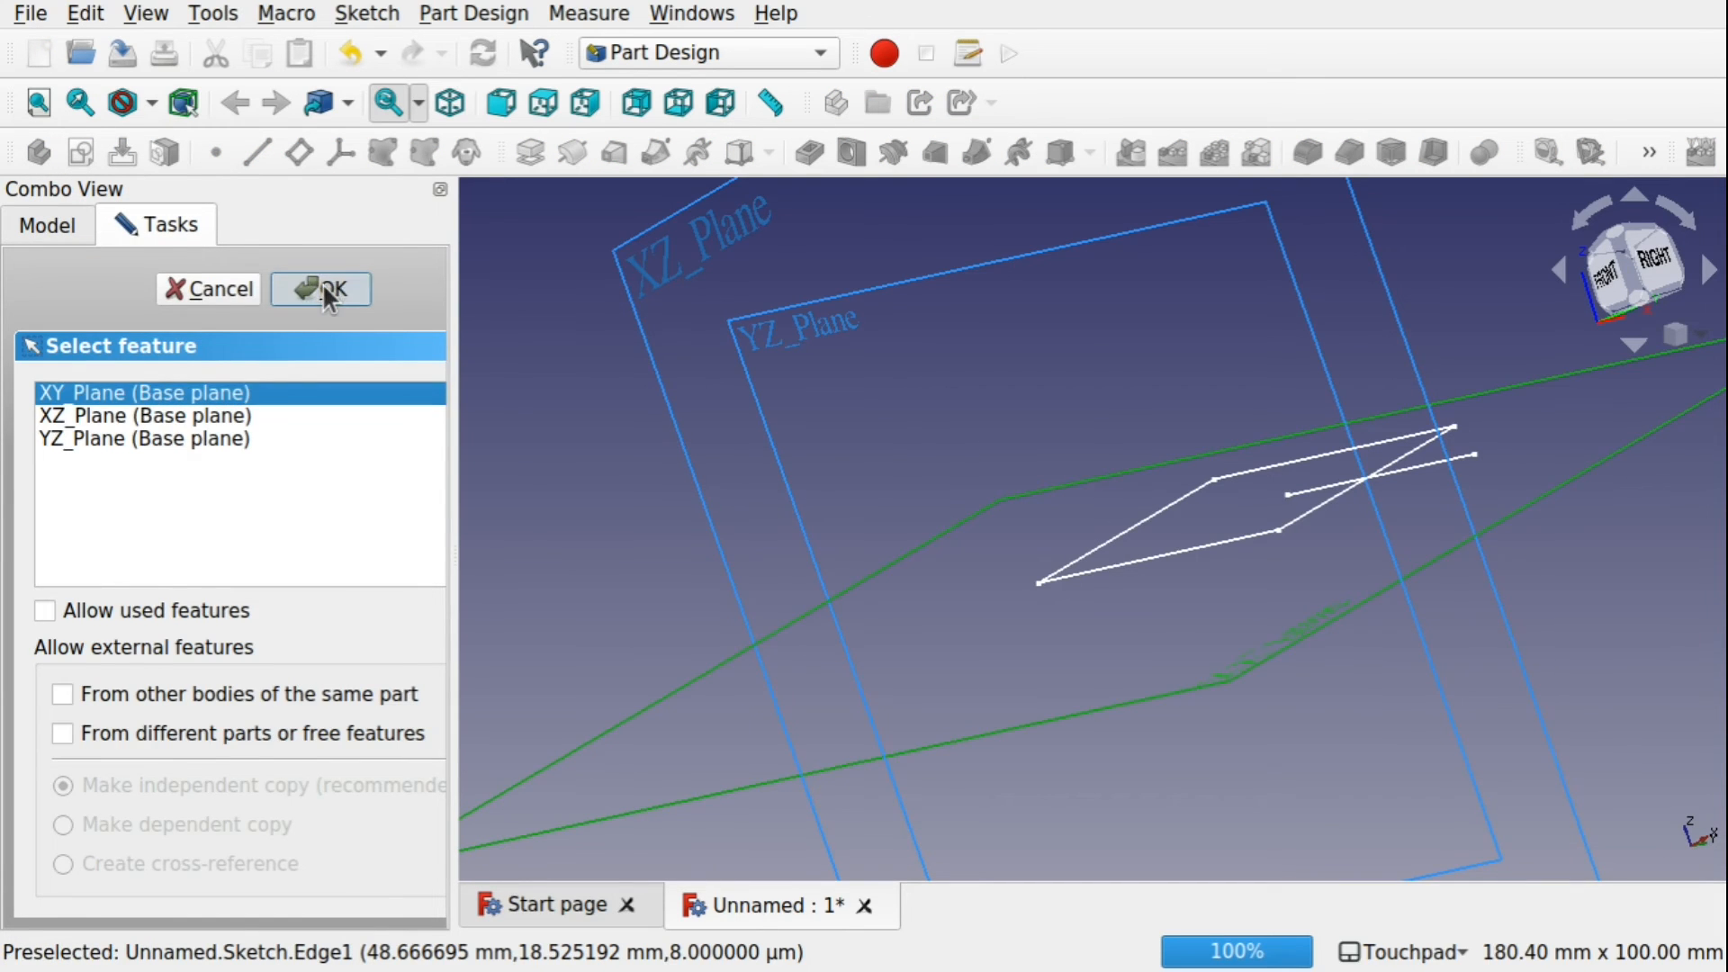
{"action": "left_click", "coordinate": [44, 236]}
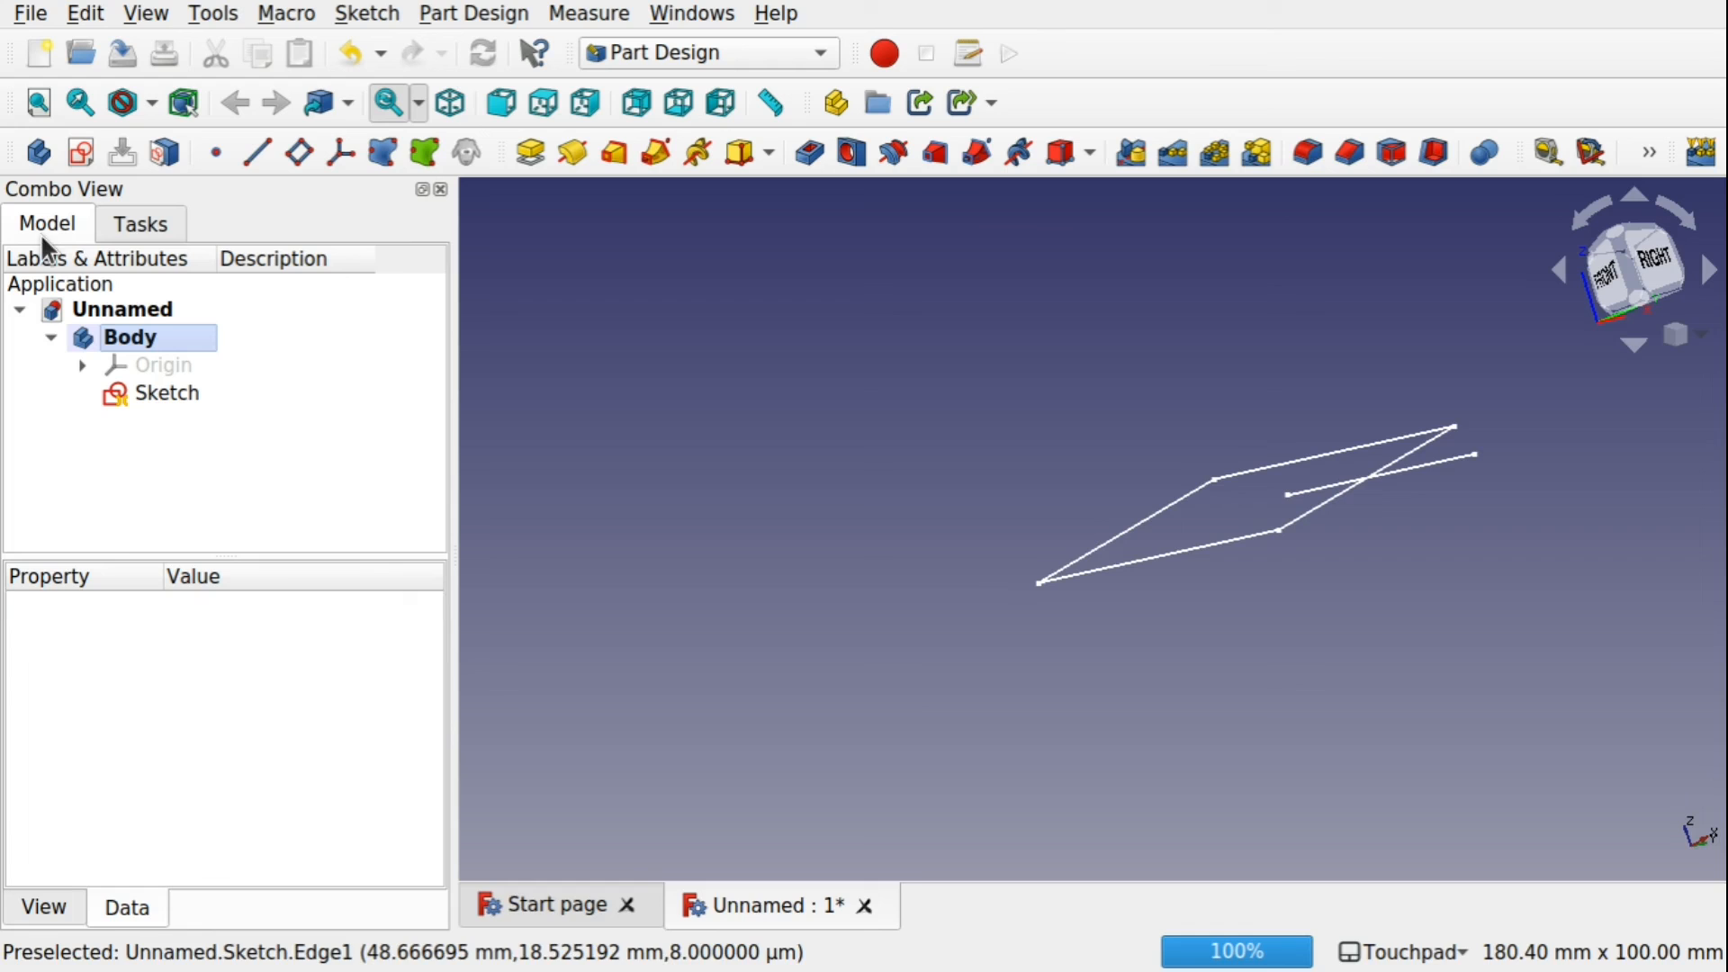
Try to pad the sketch with a Dimension length of 10 mm.
{"action": "left_click", "coordinate": [154, 393]}
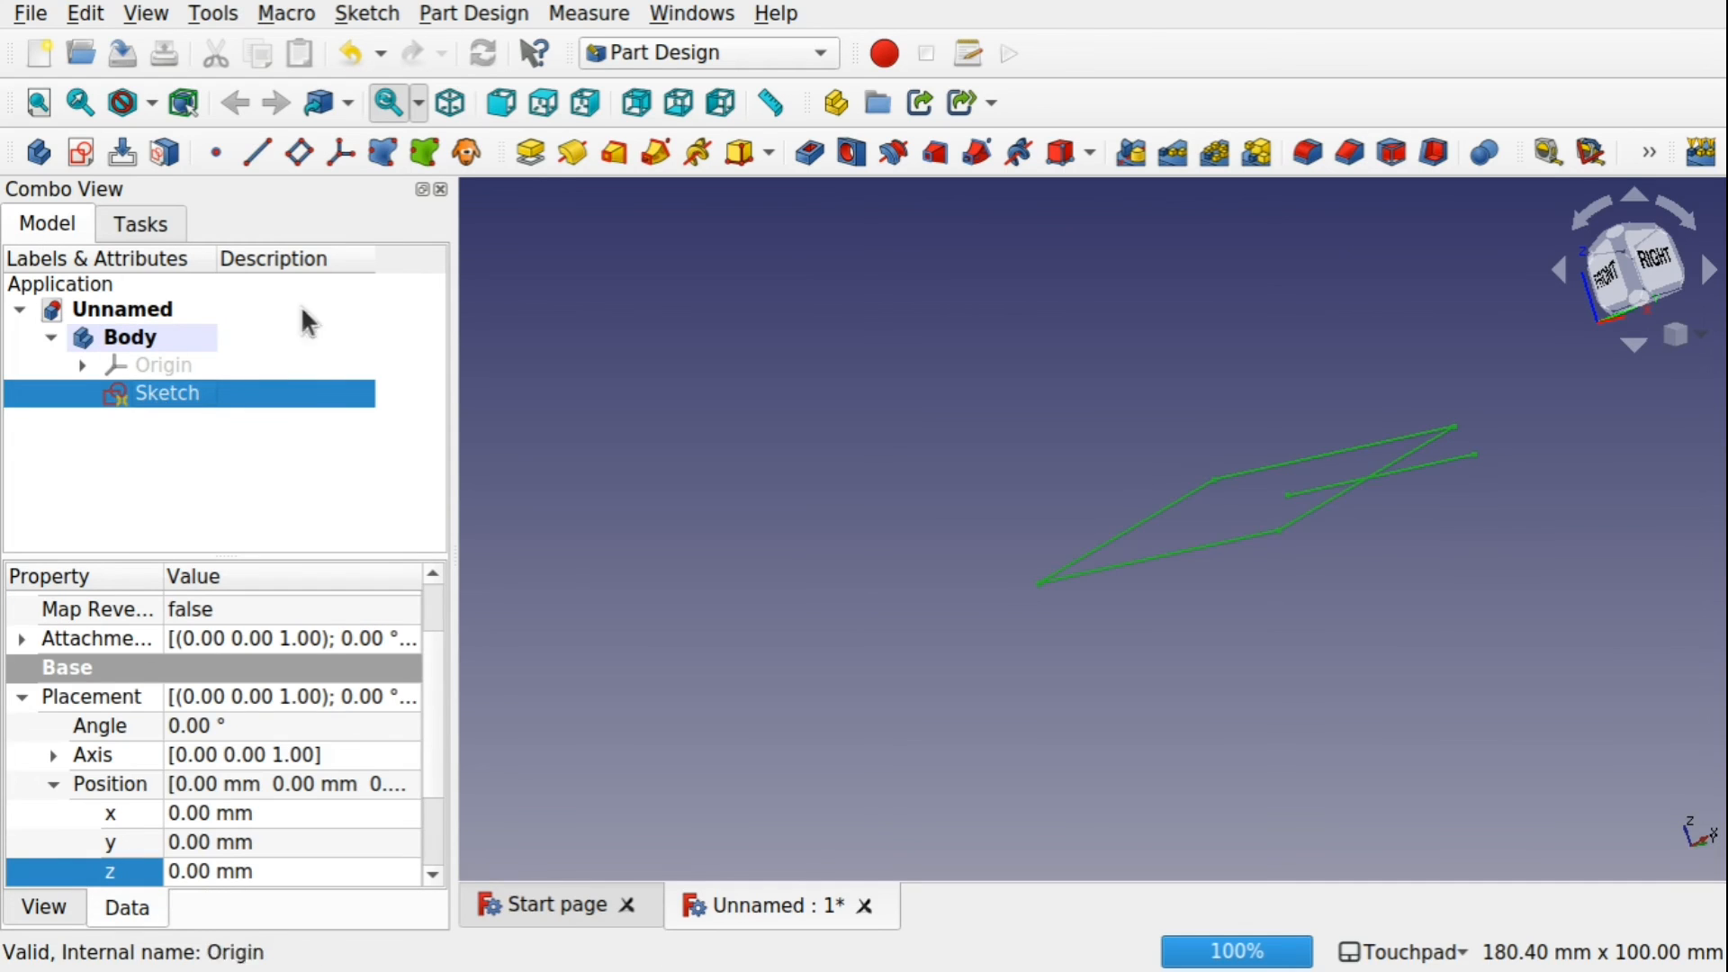
{"action": "left_click", "coordinate": [533, 155]}
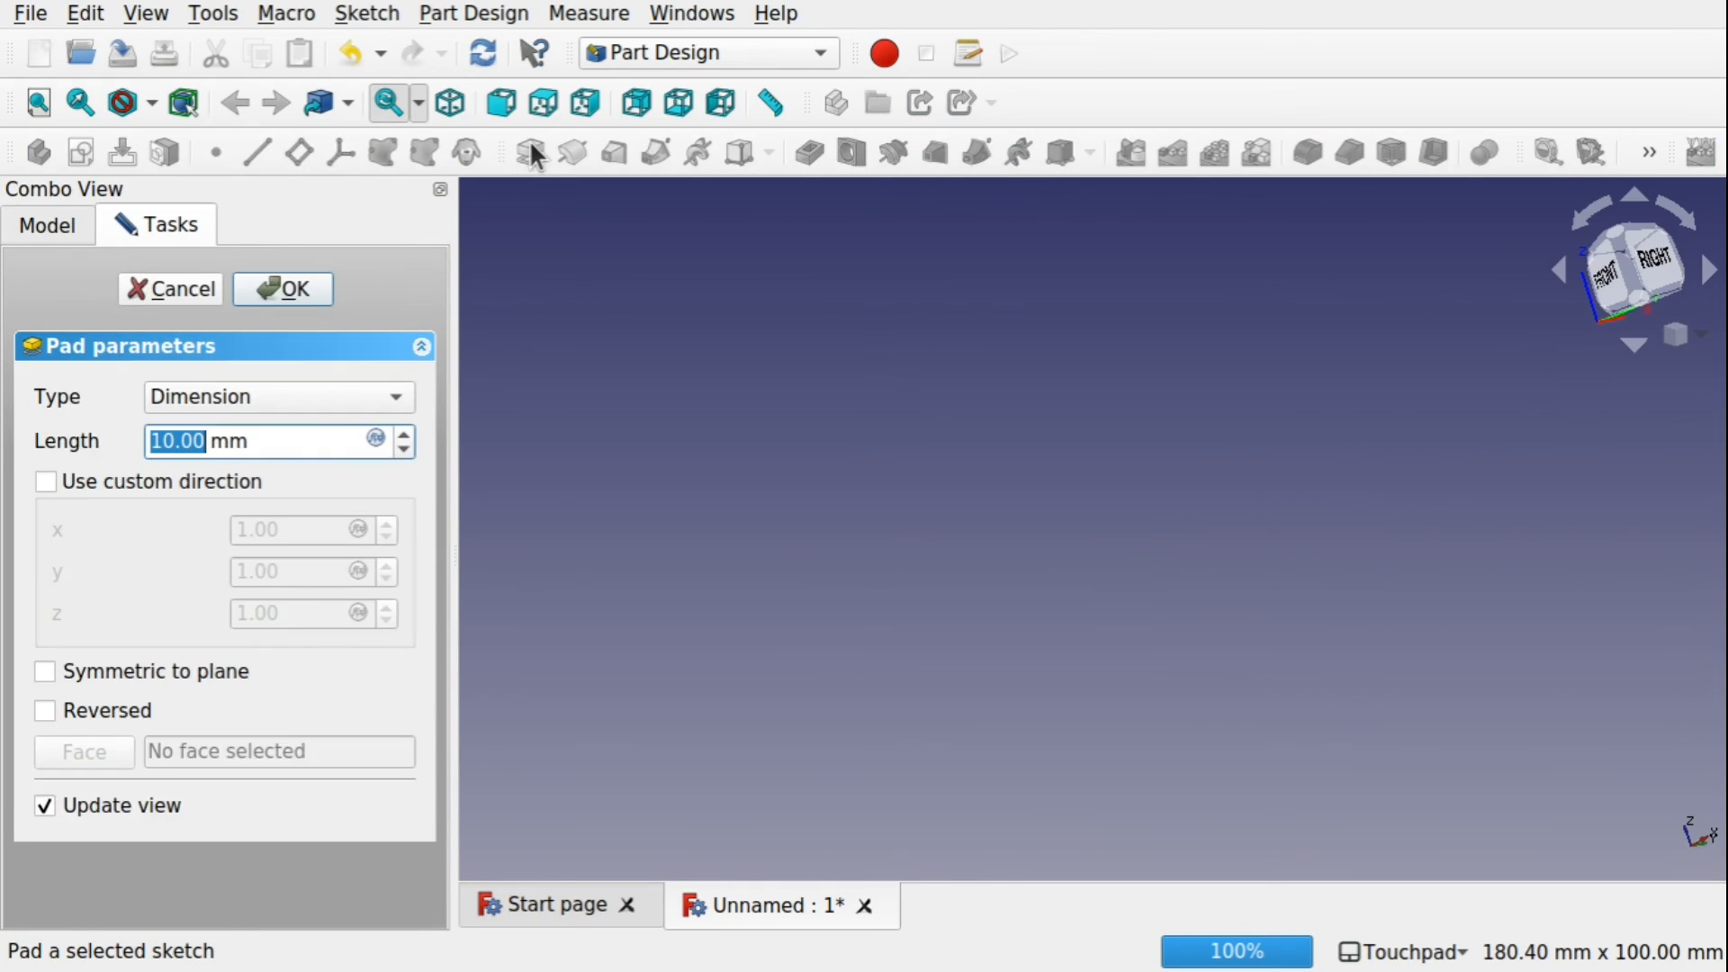
{"action": "left_click", "coordinate": [290, 296]}
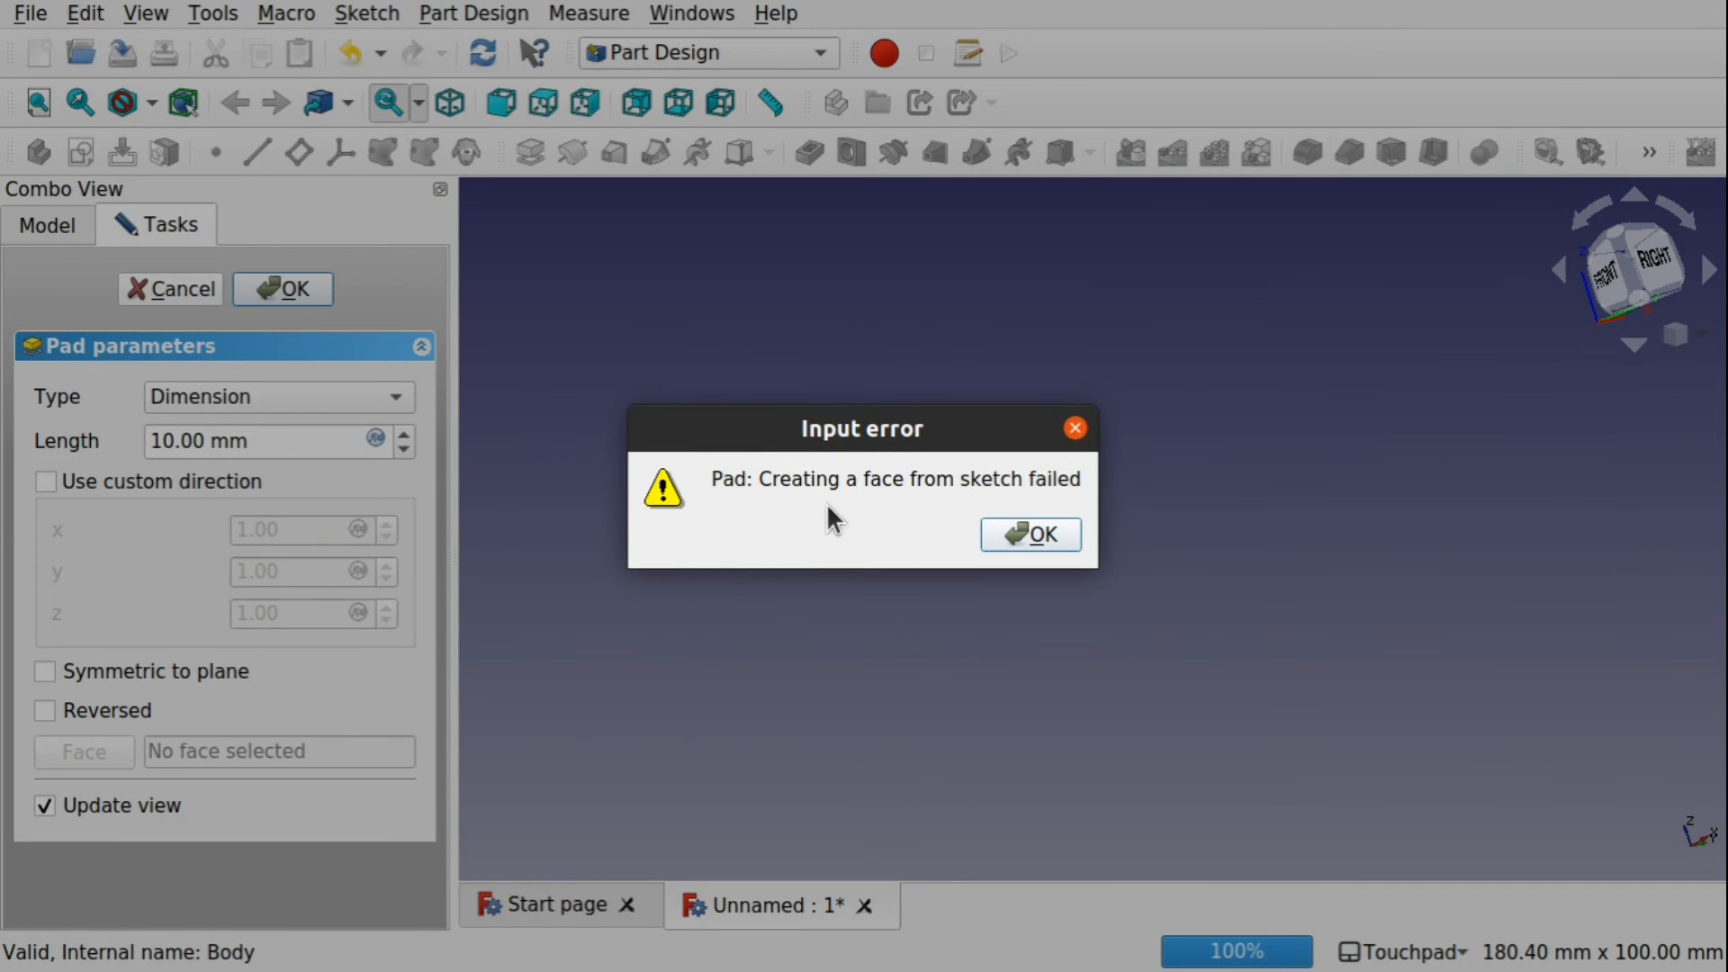
{"action": "left_click", "coordinate": [1026, 533]}
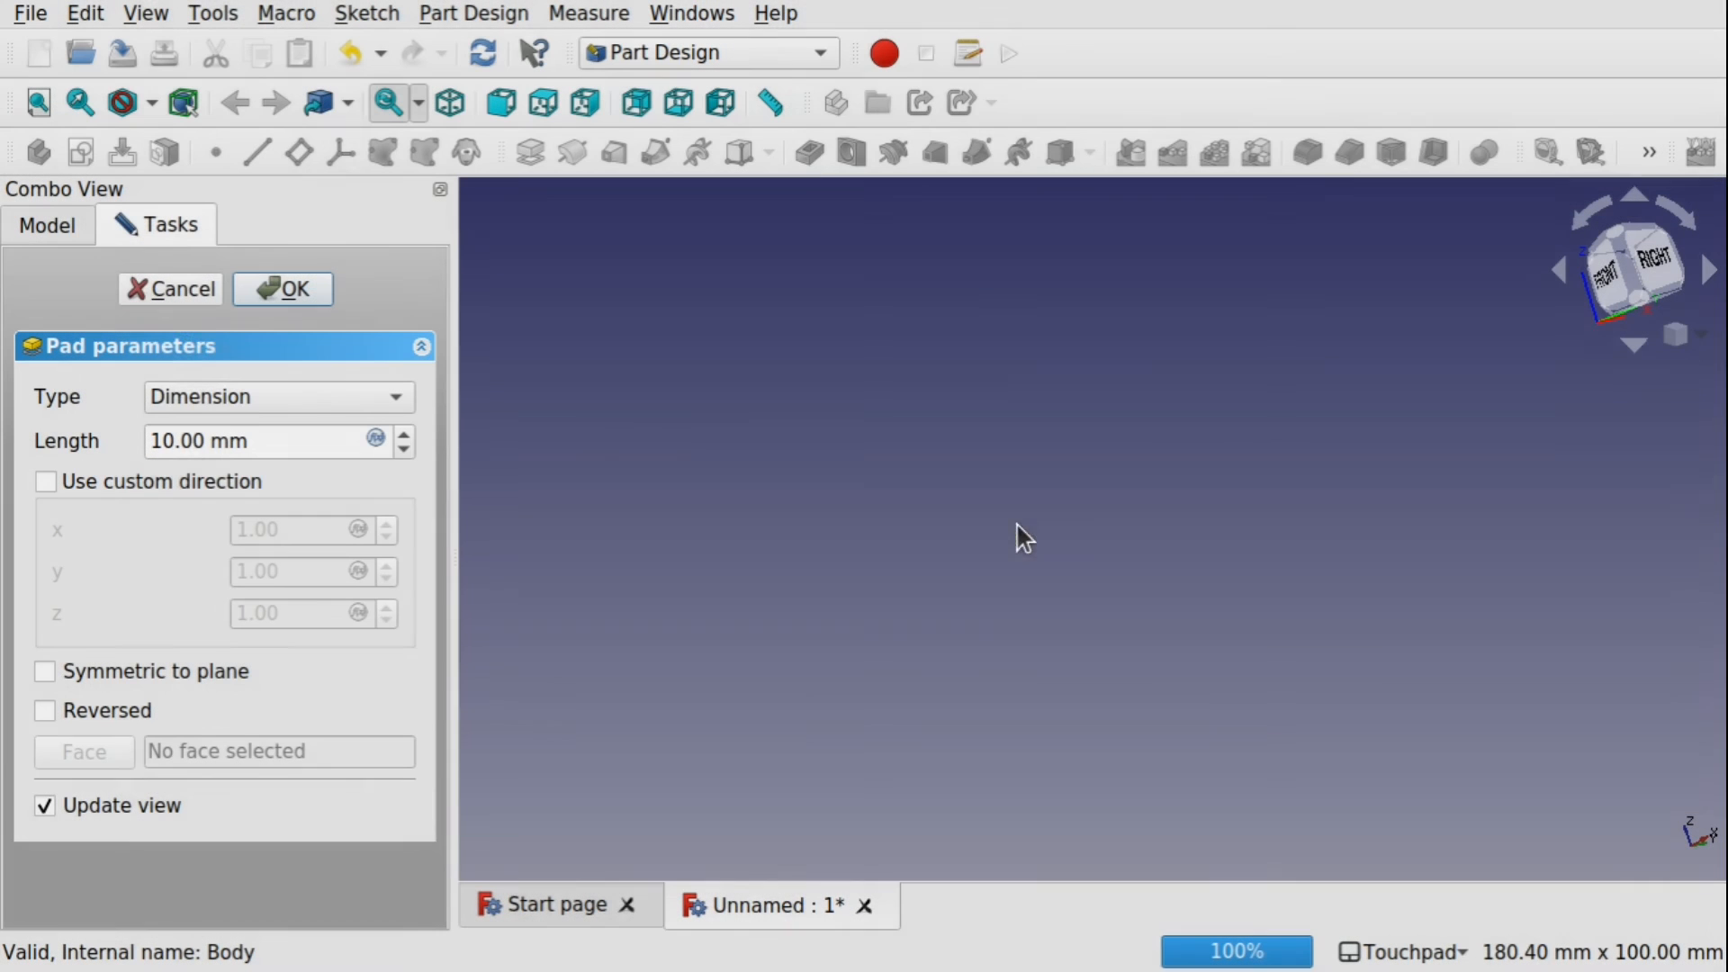
{"action": "left_click", "coordinate": [267, 297]}
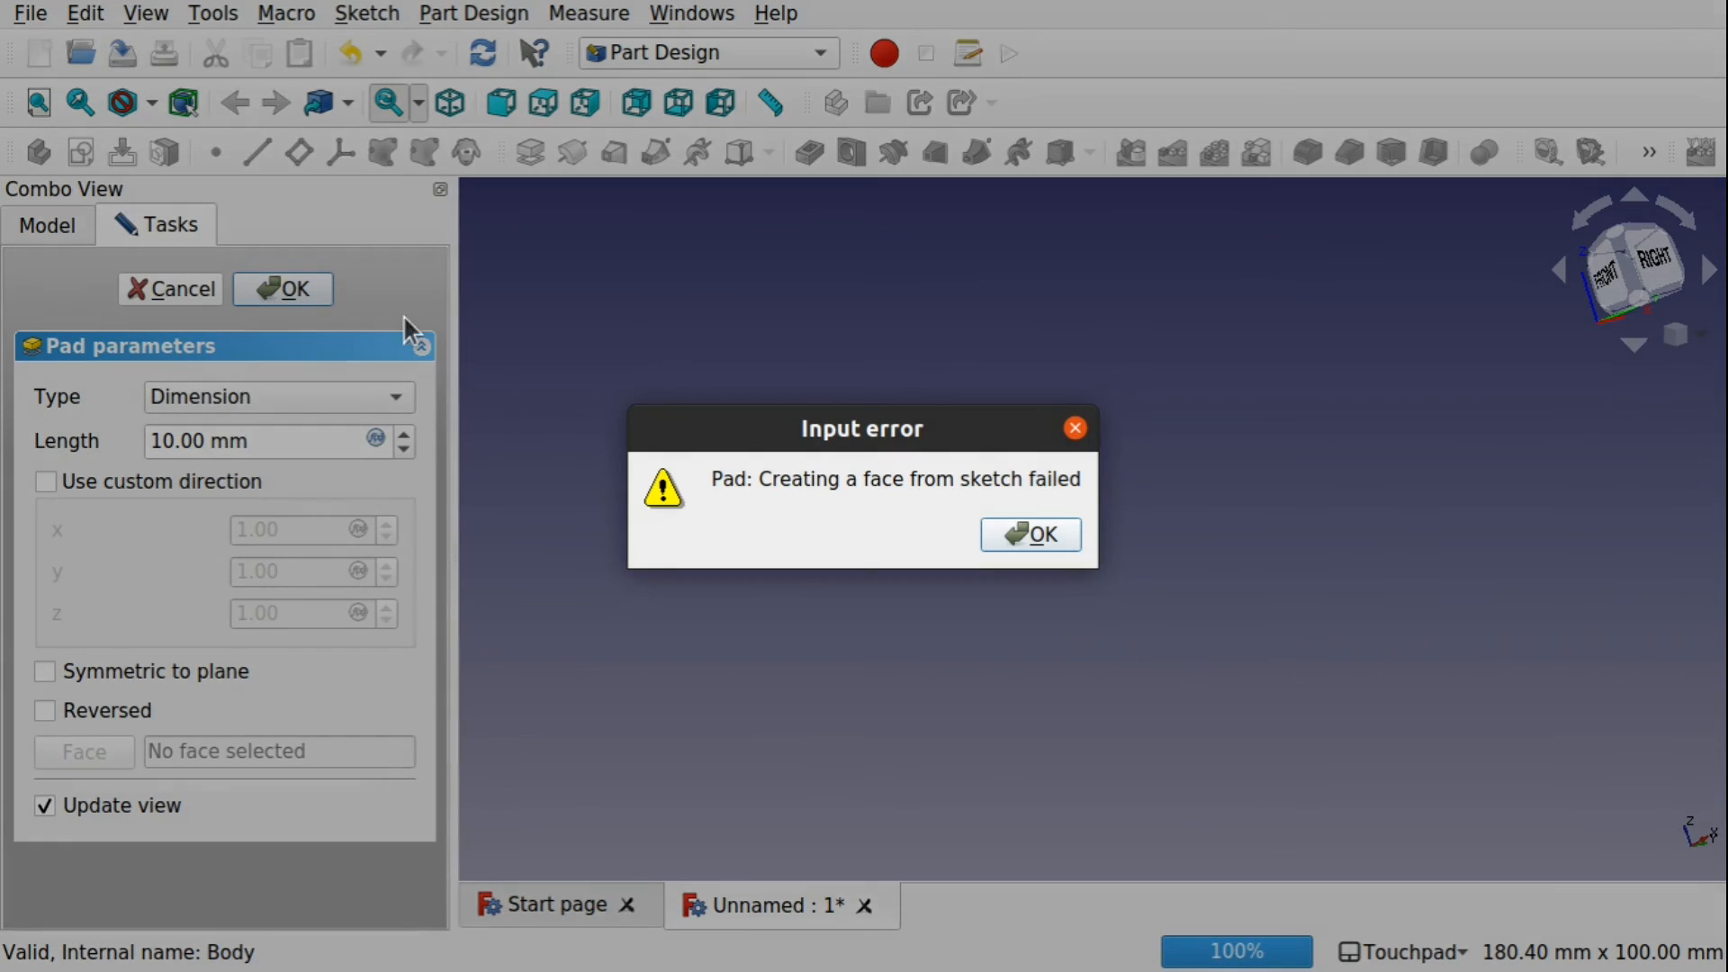
{"action": "left_click", "coordinate": [1034, 536]}
{"action": "left_click", "coordinate": [171, 290]}
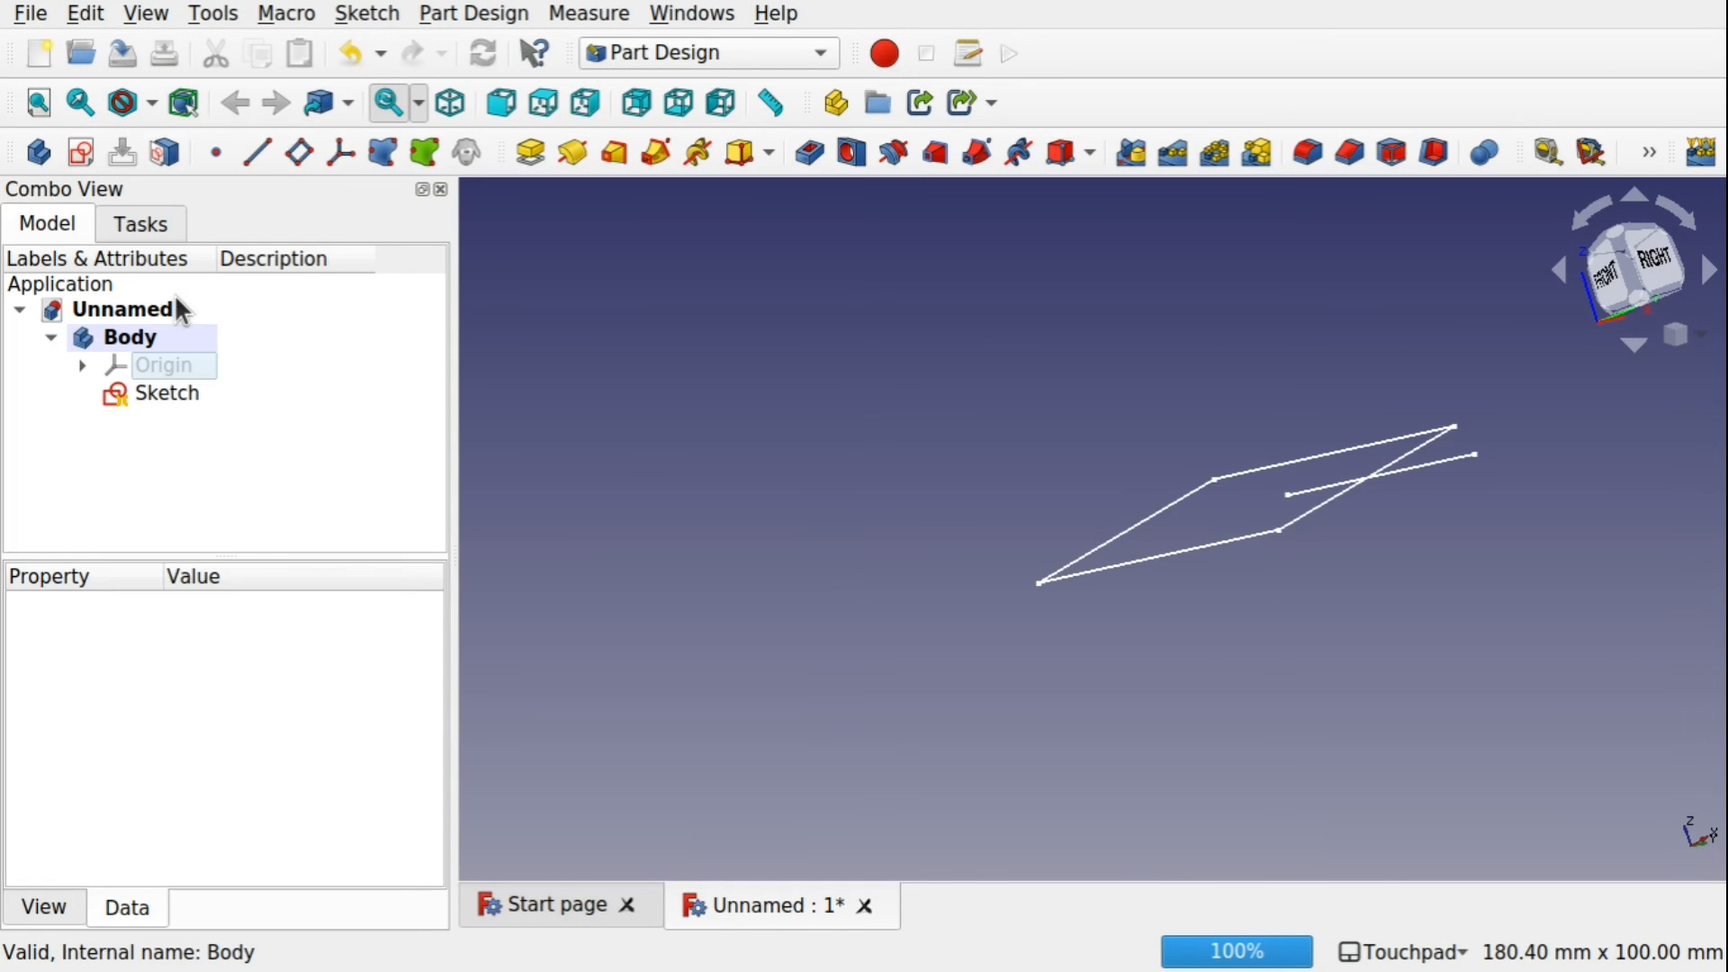
Reopen the body's sketch and move the vertical symmetry line with the square to about 56 mm from the vertical axis.
{"action": "mouse_move", "coordinate": [1369, 440]}
{"action": "left_mouse_down", "text": "alt"}
{"action": "mouse_move", "coordinate": [1369, 594]}
{"action": "mouse_move", "coordinate": [1408, 459]}
{"action": "mouse_move", "coordinate": [1277, 371]}
{"action": "mouse_move", "coordinate": [1261, 409]}
{"action": "mouse_move", "coordinate": [1273, 359]}
{"action": "mouse_move", "coordinate": [1288, 396]}
{"action": "left_mouse_up", "text": "alt"}
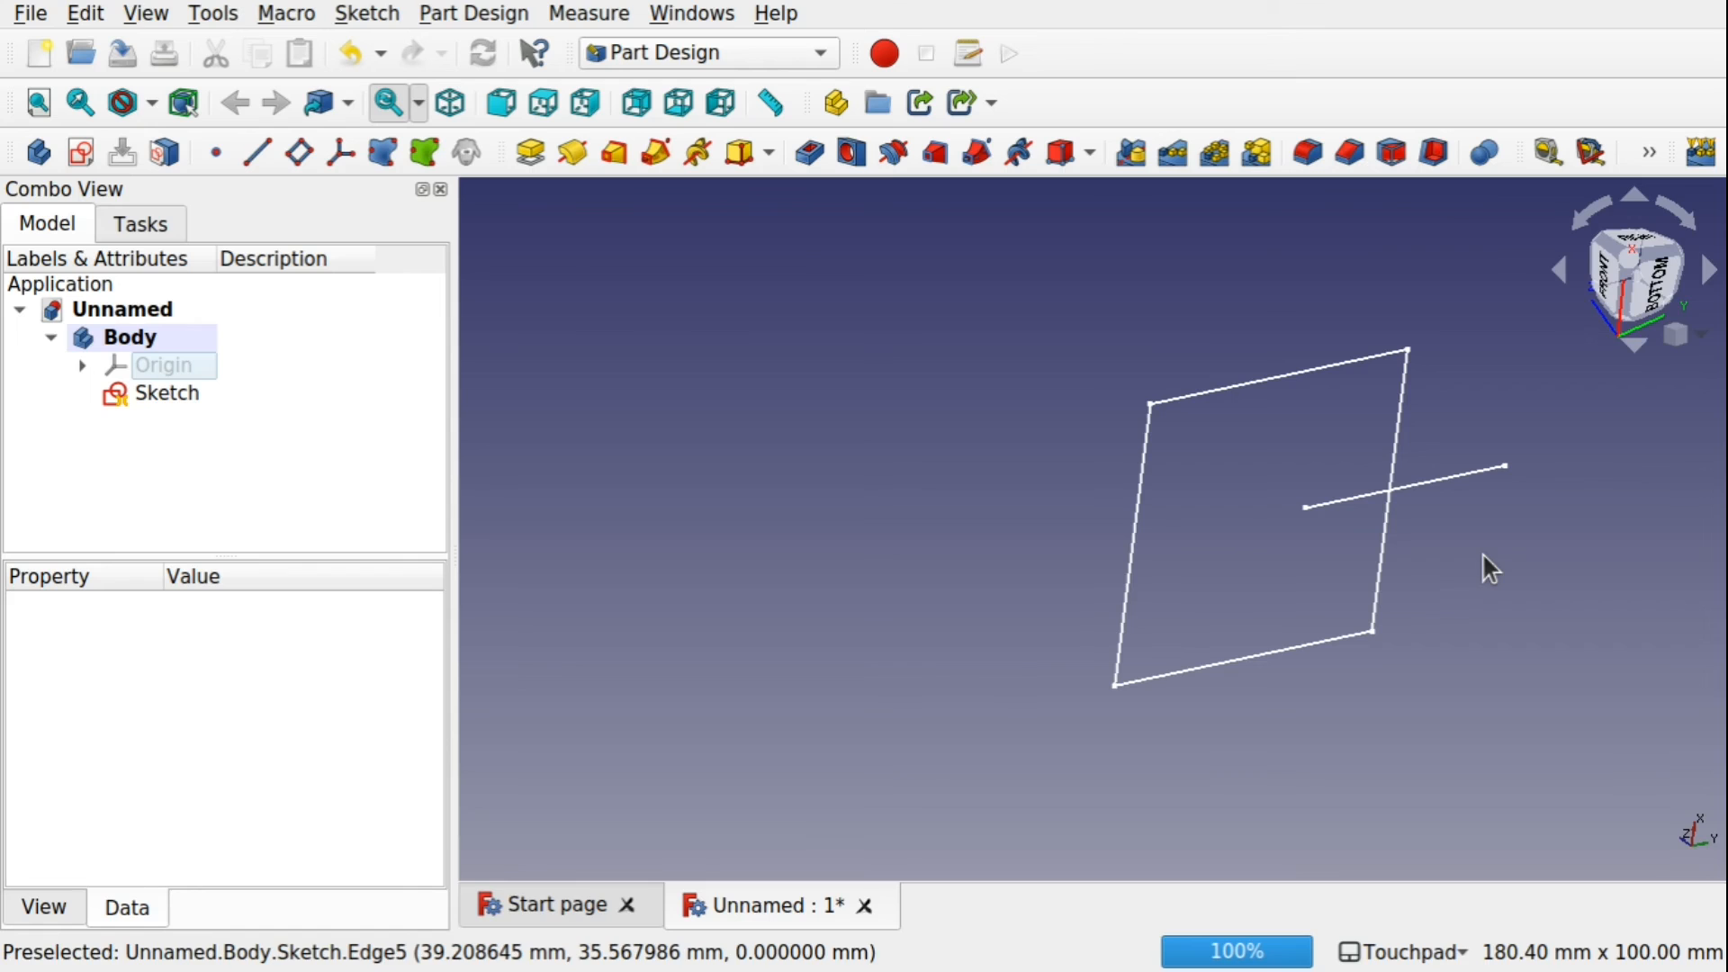
{"action": "double_click", "coordinate": [159, 399]}
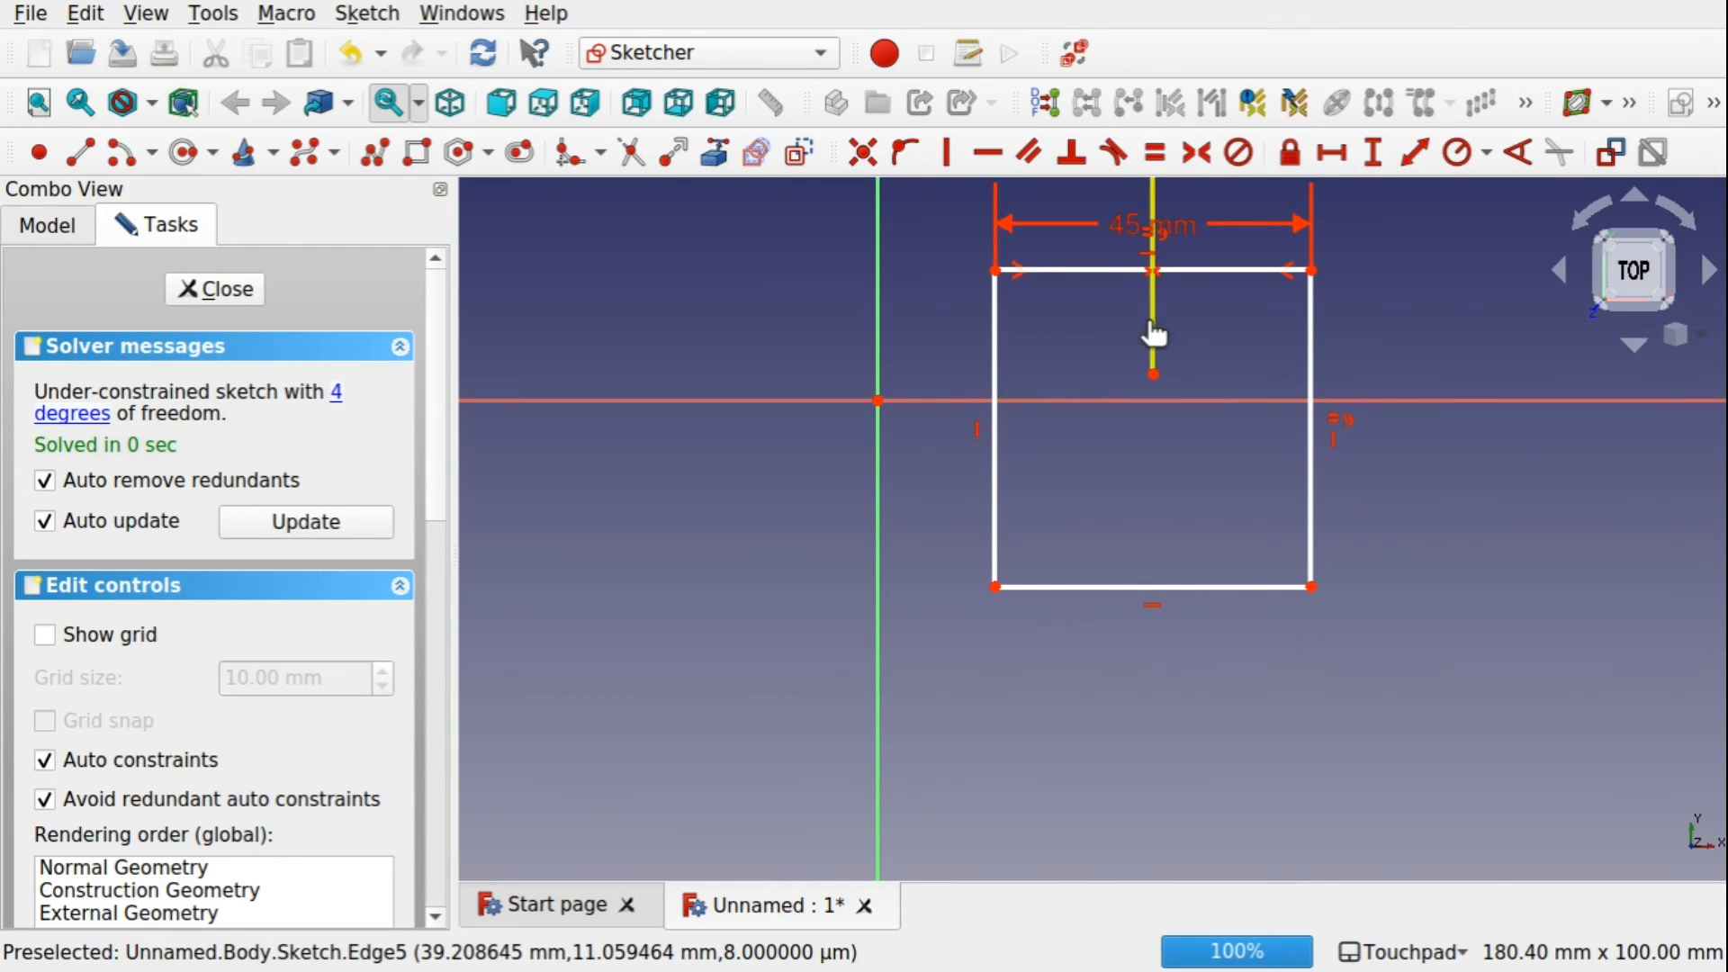
{"action": "mouse_move", "coordinate": [1149, 335]}
{"action": "left_mouse_down"}
{"action": "mouse_move", "coordinate": [1297, 348]}
{"action": "mouse_move", "coordinate": [1092, 356]}
{"action": "mouse_move", "coordinate": [1275, 339]}
{"action": "left_mouse_up"}
{"action": "mouse_move", "coordinate": [1299, 316]}
{"action": "middle_mouse_down"}
{"action": "mouse_move", "coordinate": [1262, 509]}
{"action": "mouse_move", "coordinate": [1261, 490]}
{"action": "middle_mouse_up"}
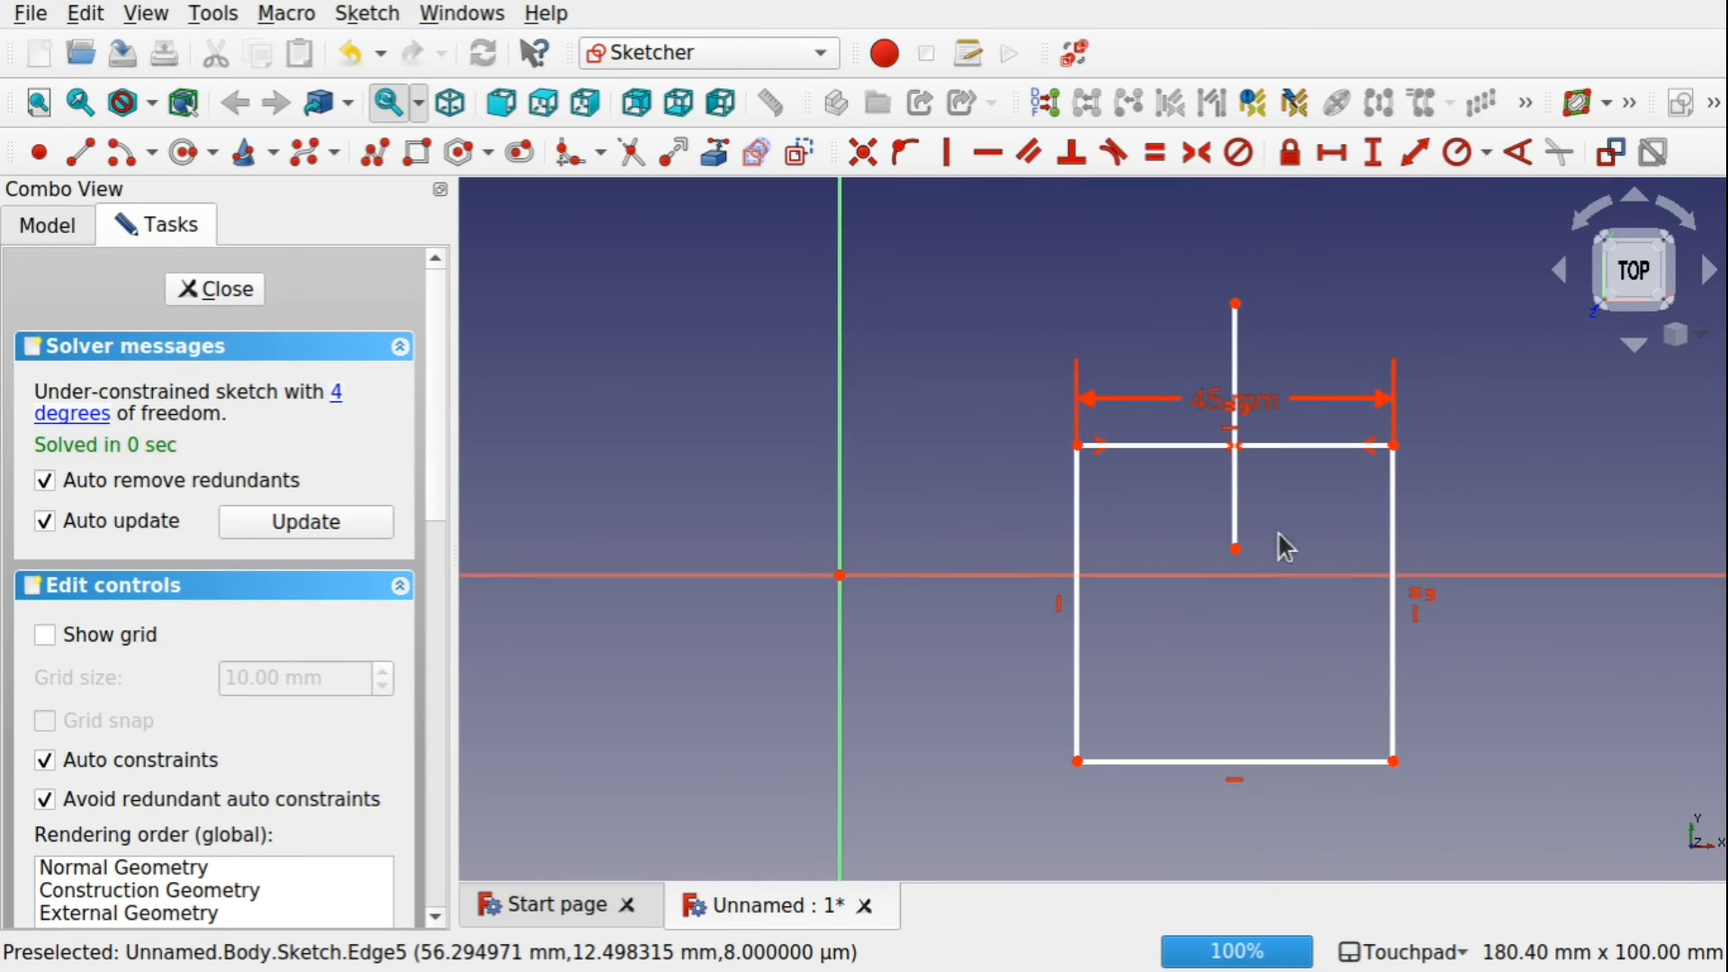
Constrain the vertical distance between the square's upper-right corner and the symmetry line's lower end to 14.75 mm.
{"action": "left_click", "coordinate": [1394, 446]}
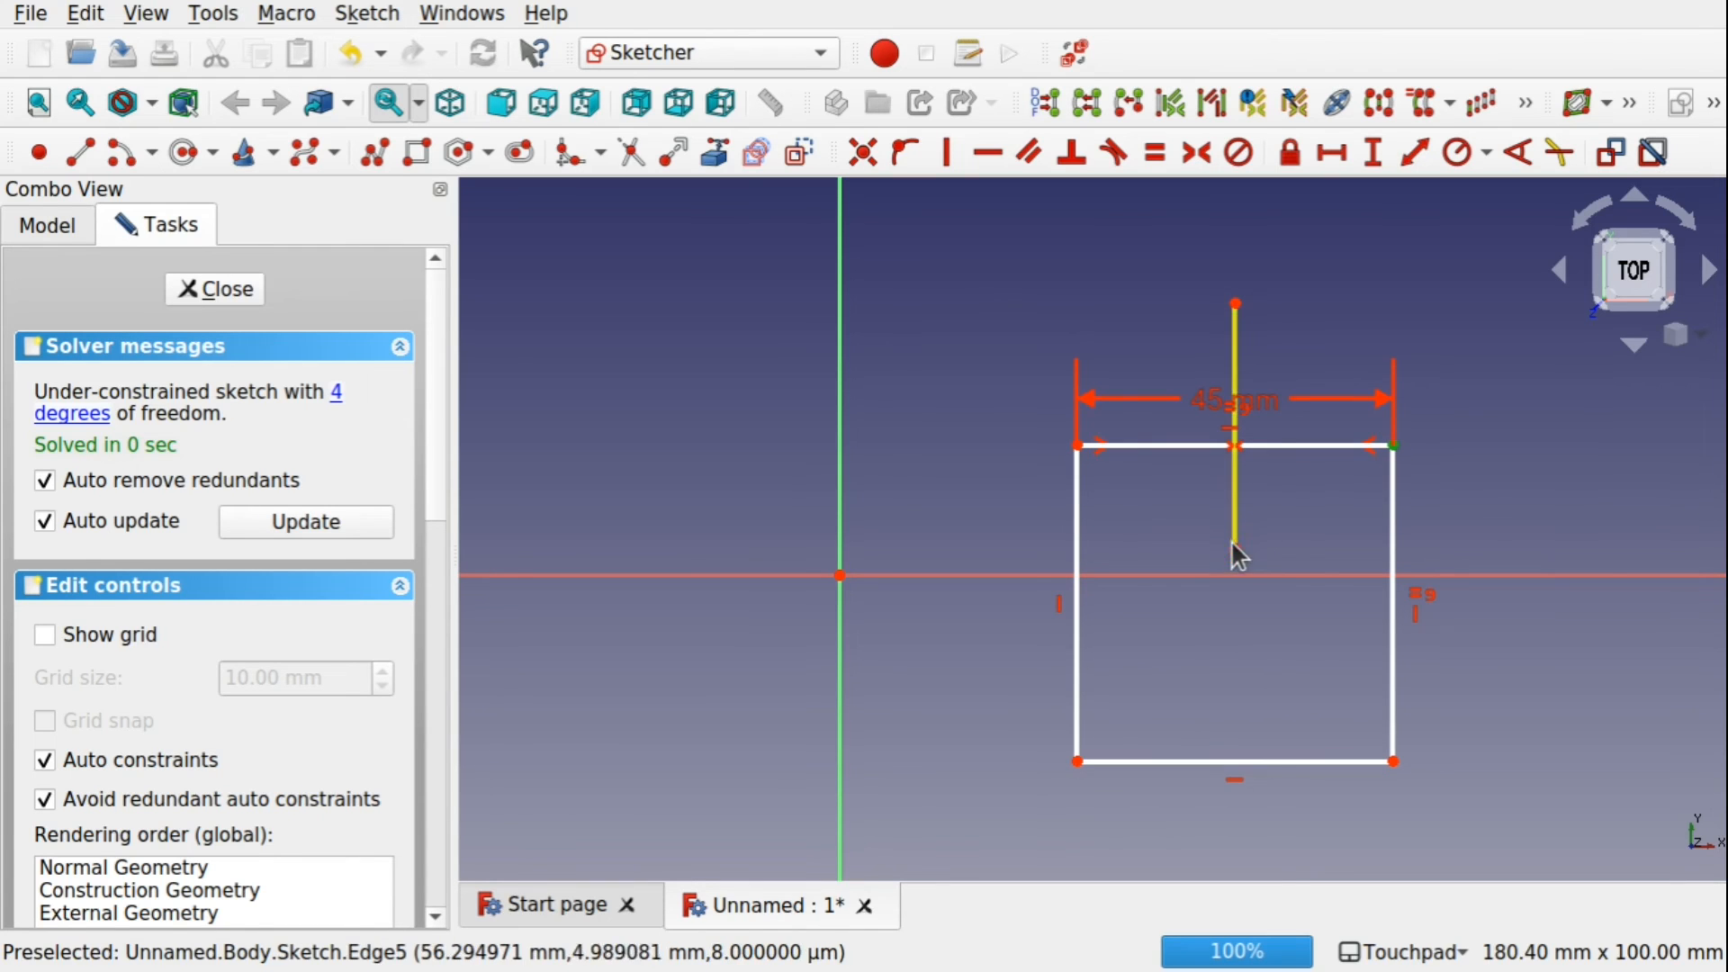
{"action": "left_click", "coordinate": [1237, 550]}
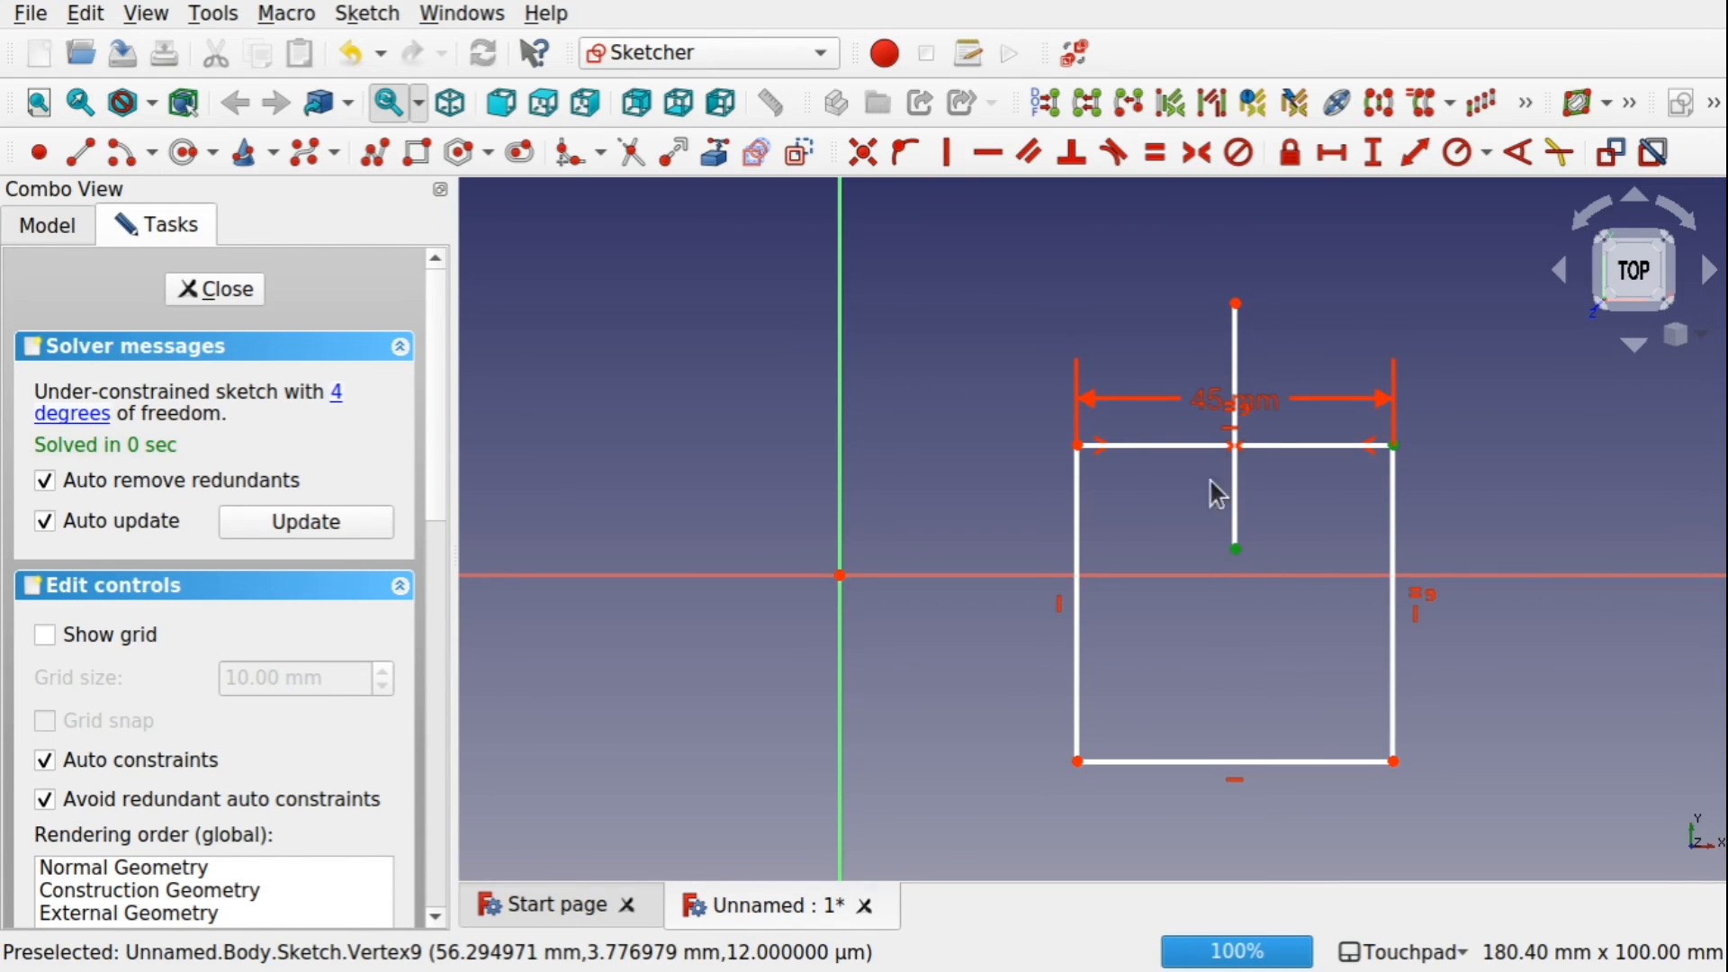
{"action": "left_click", "coordinate": [1372, 153]}
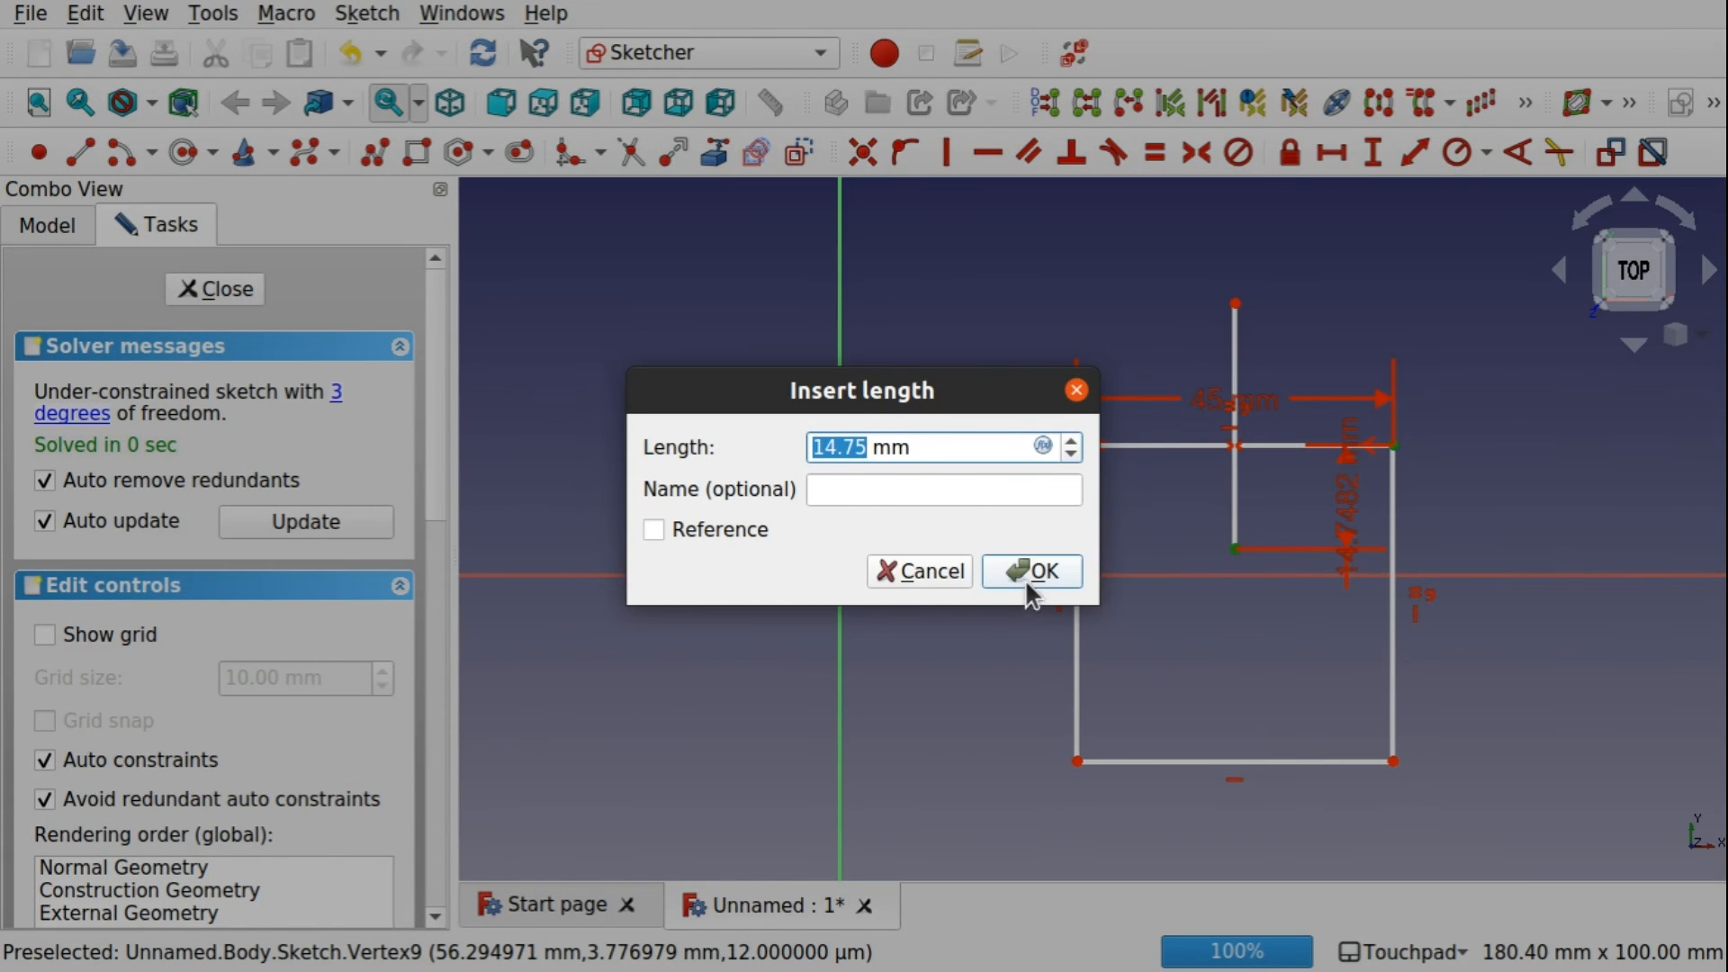
{"action": "left_click", "coordinate": [1026, 574]}
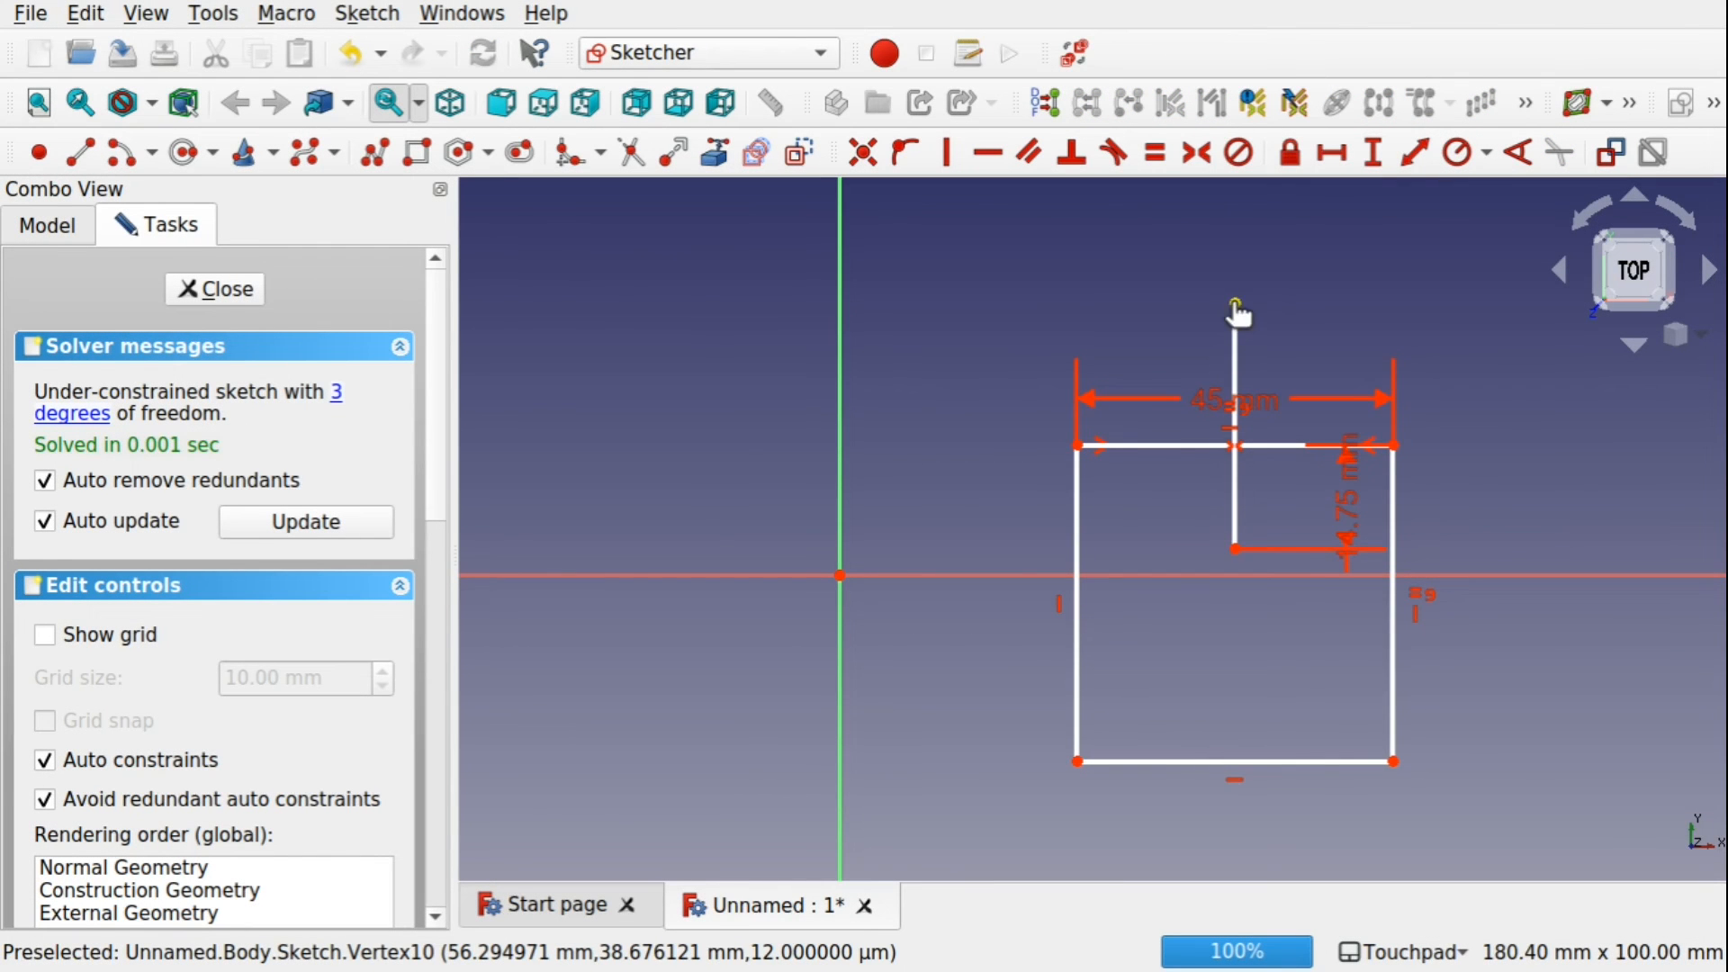
Constrain the symmetry line's vertical length to 36.11 mm and move it with the square to about 55.2 mm from the vertical axis.
{"action": "mouse_move", "coordinate": [1238, 306]}
{"action": "left_mouse_down"}
{"action": "mouse_move", "coordinate": [1131, 382]}
{"action": "mouse_move", "coordinate": [1262, 247]}
{"action": "mouse_move", "coordinate": [1266, 295]}
{"action": "left_mouse_up"}
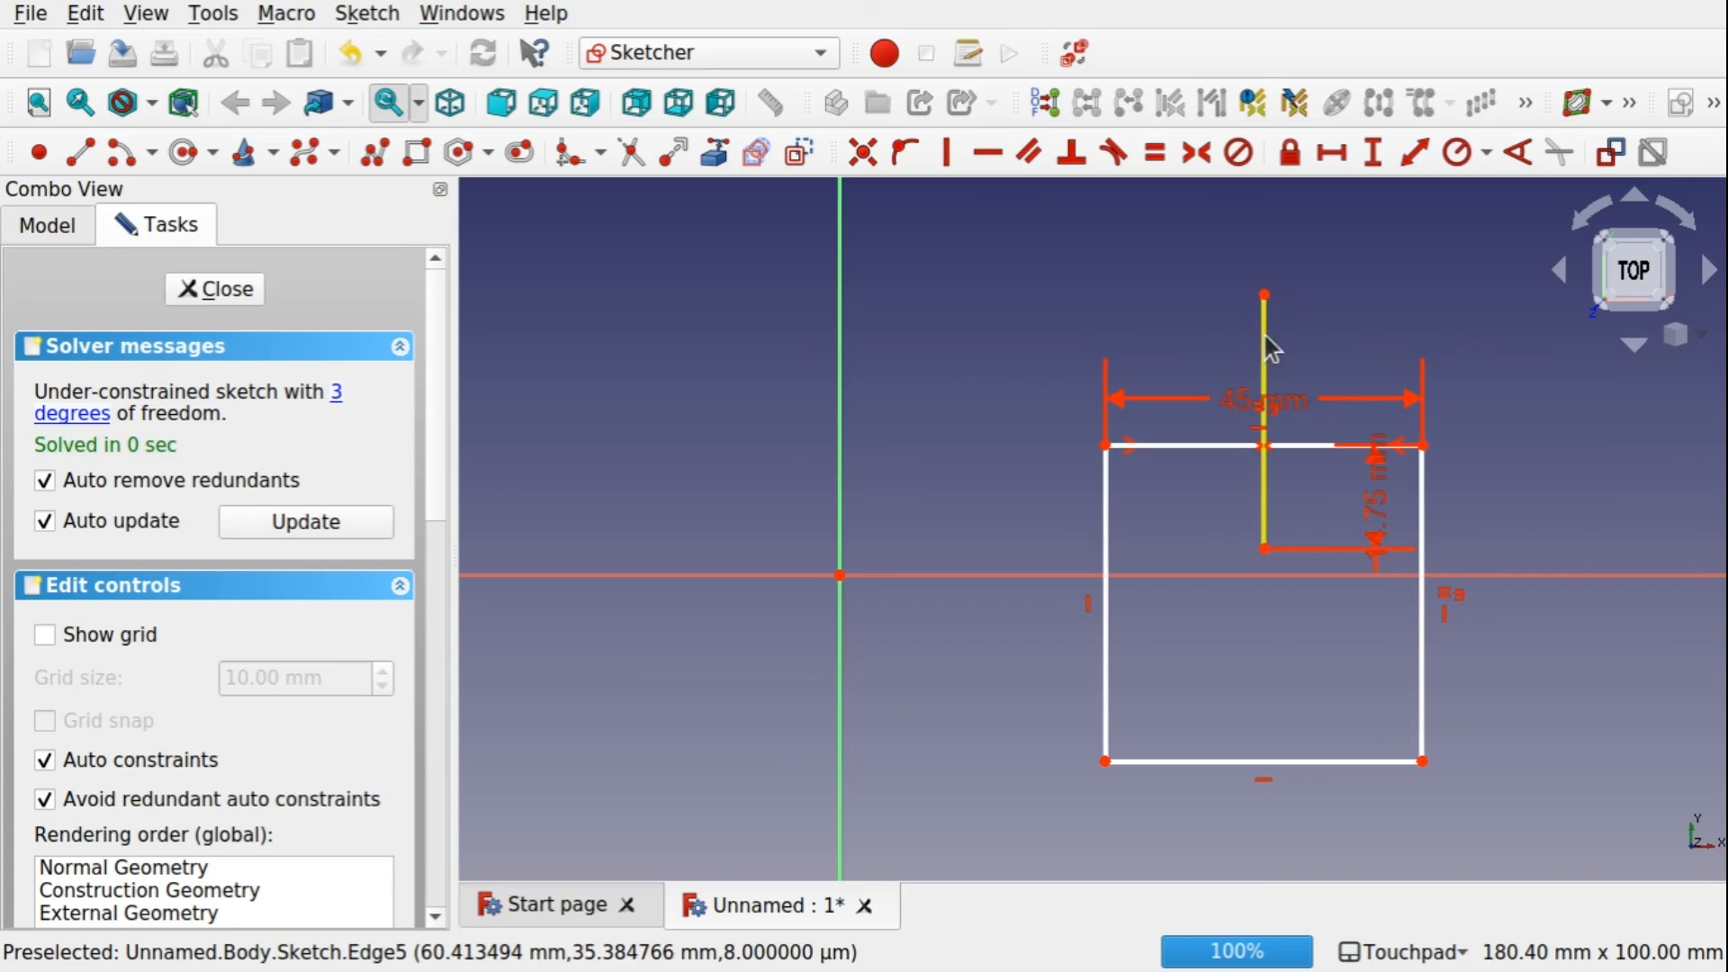
{"action": "left_click", "coordinate": [1264, 348]}
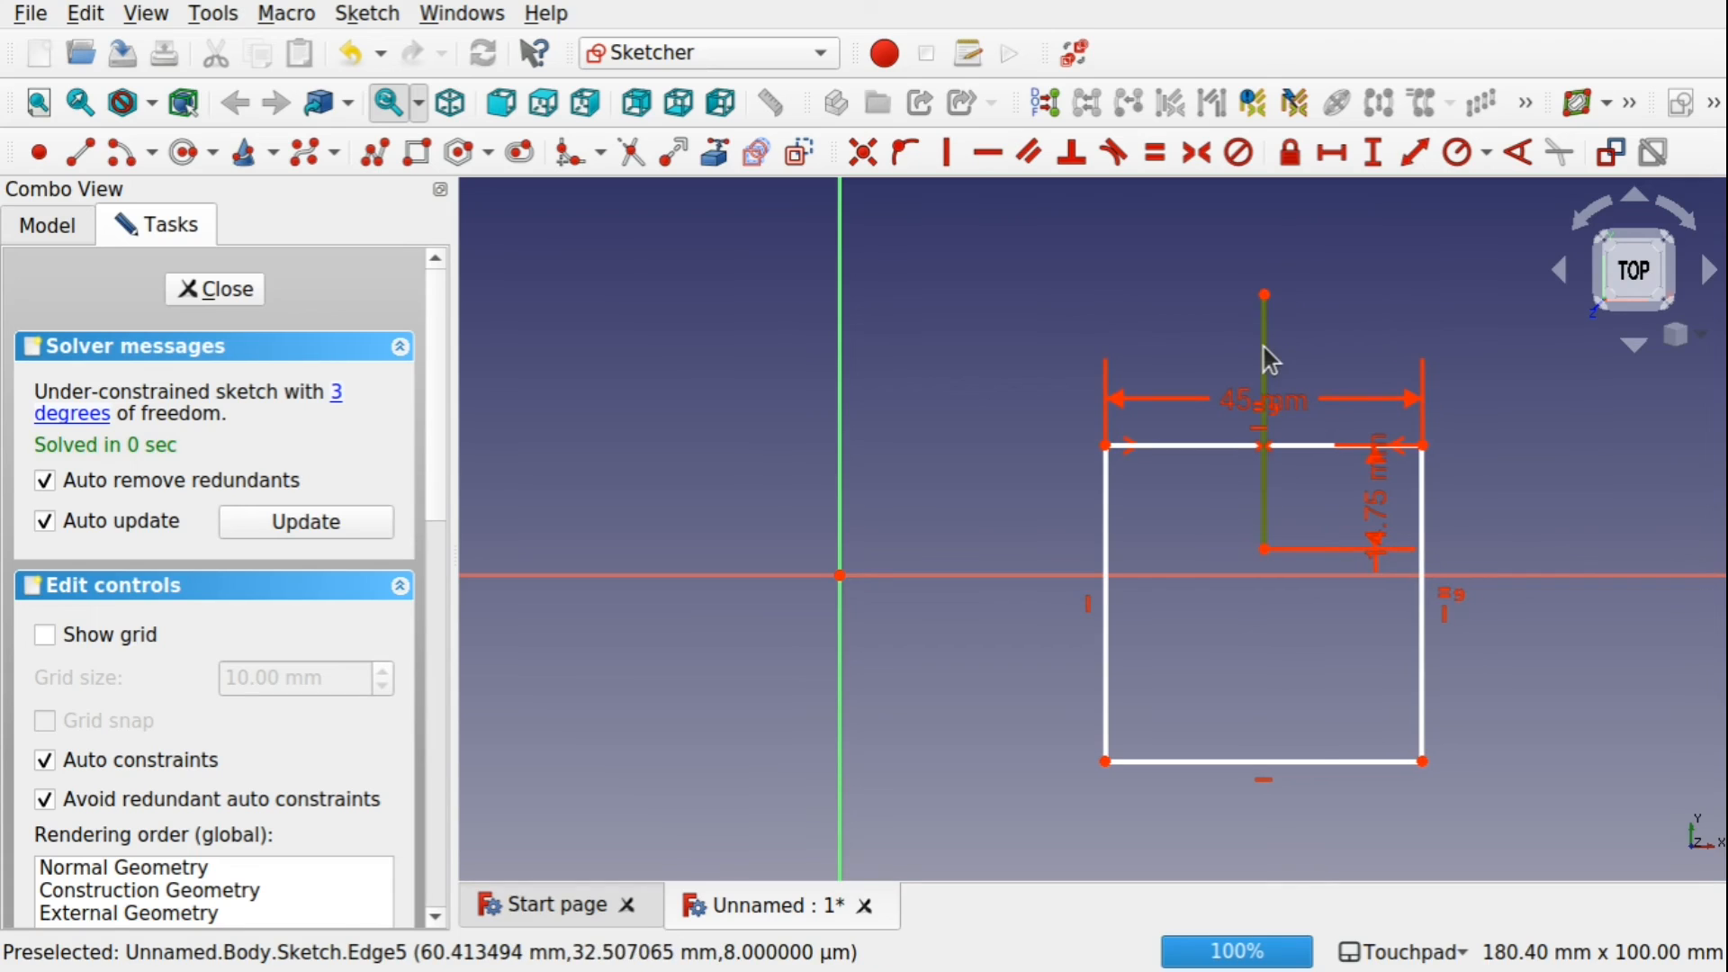
{"action": "left_click", "coordinate": [1372, 151]}
{"action": "left_click", "coordinate": [1030, 569]}
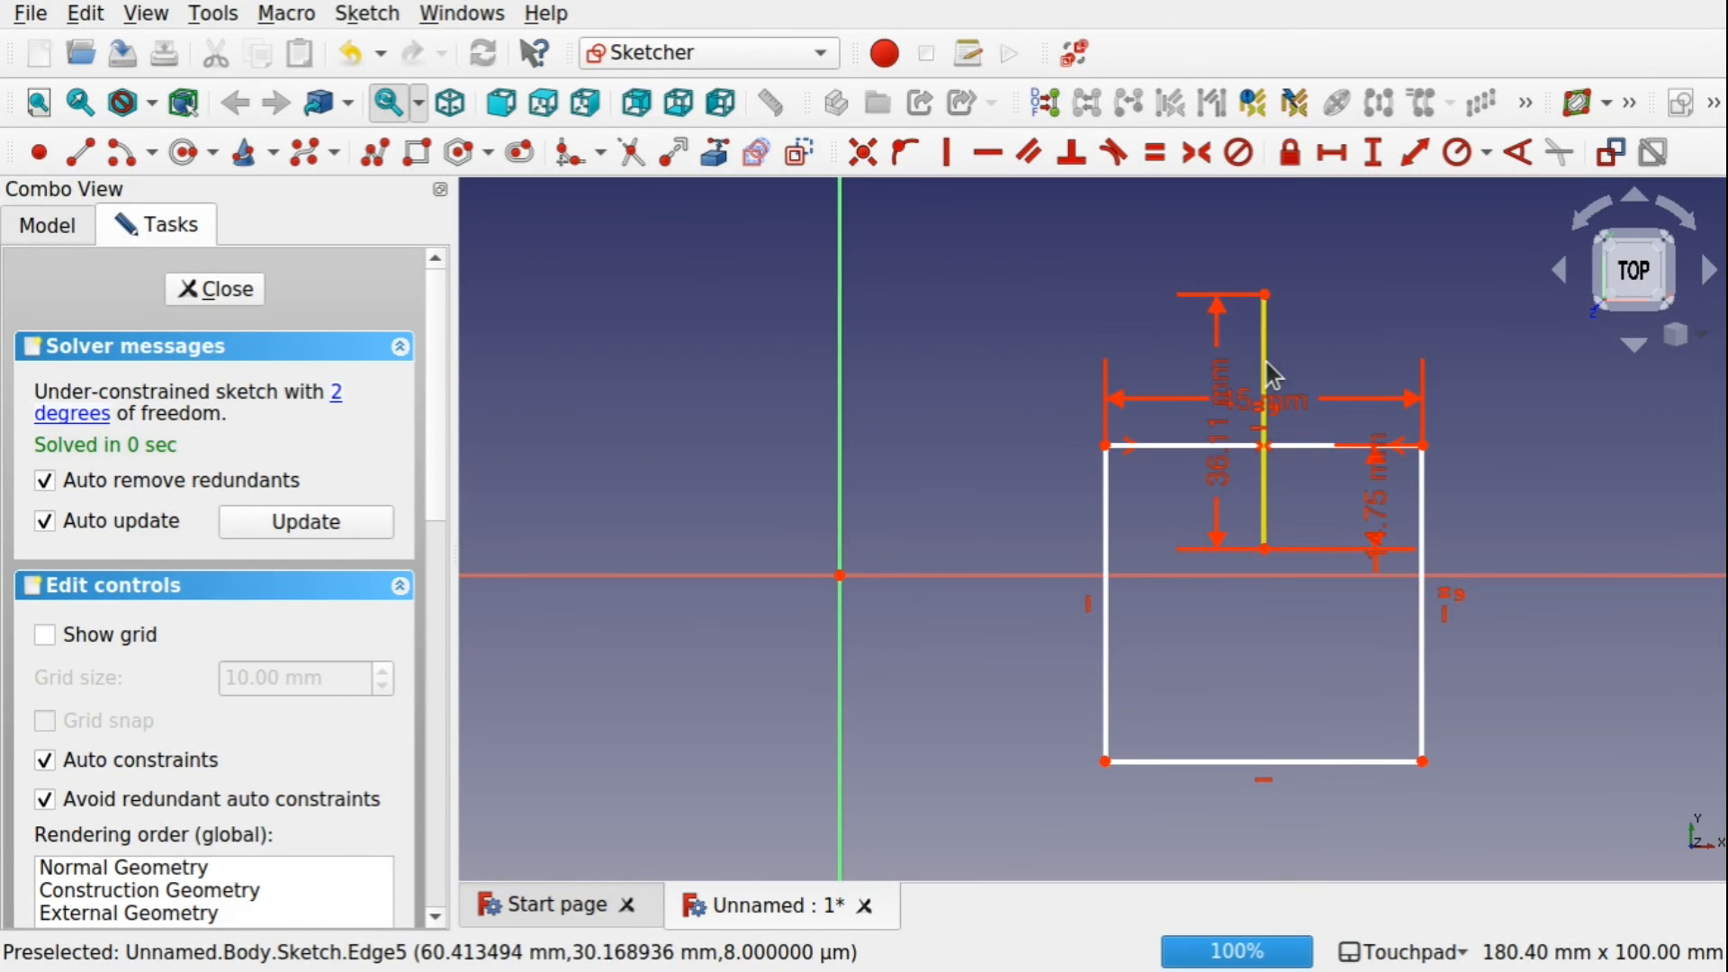
{"action": "mouse_move", "coordinate": [1265, 359]}
{"action": "left_mouse_down"}
{"action": "mouse_move", "coordinate": [1297, 571]}
{"action": "mouse_move", "coordinate": [1276, 337]}
{"action": "mouse_move", "coordinate": [1272, 483]}
{"action": "mouse_move", "coordinate": [1234, 454]}
{"action": "left_mouse_up"}
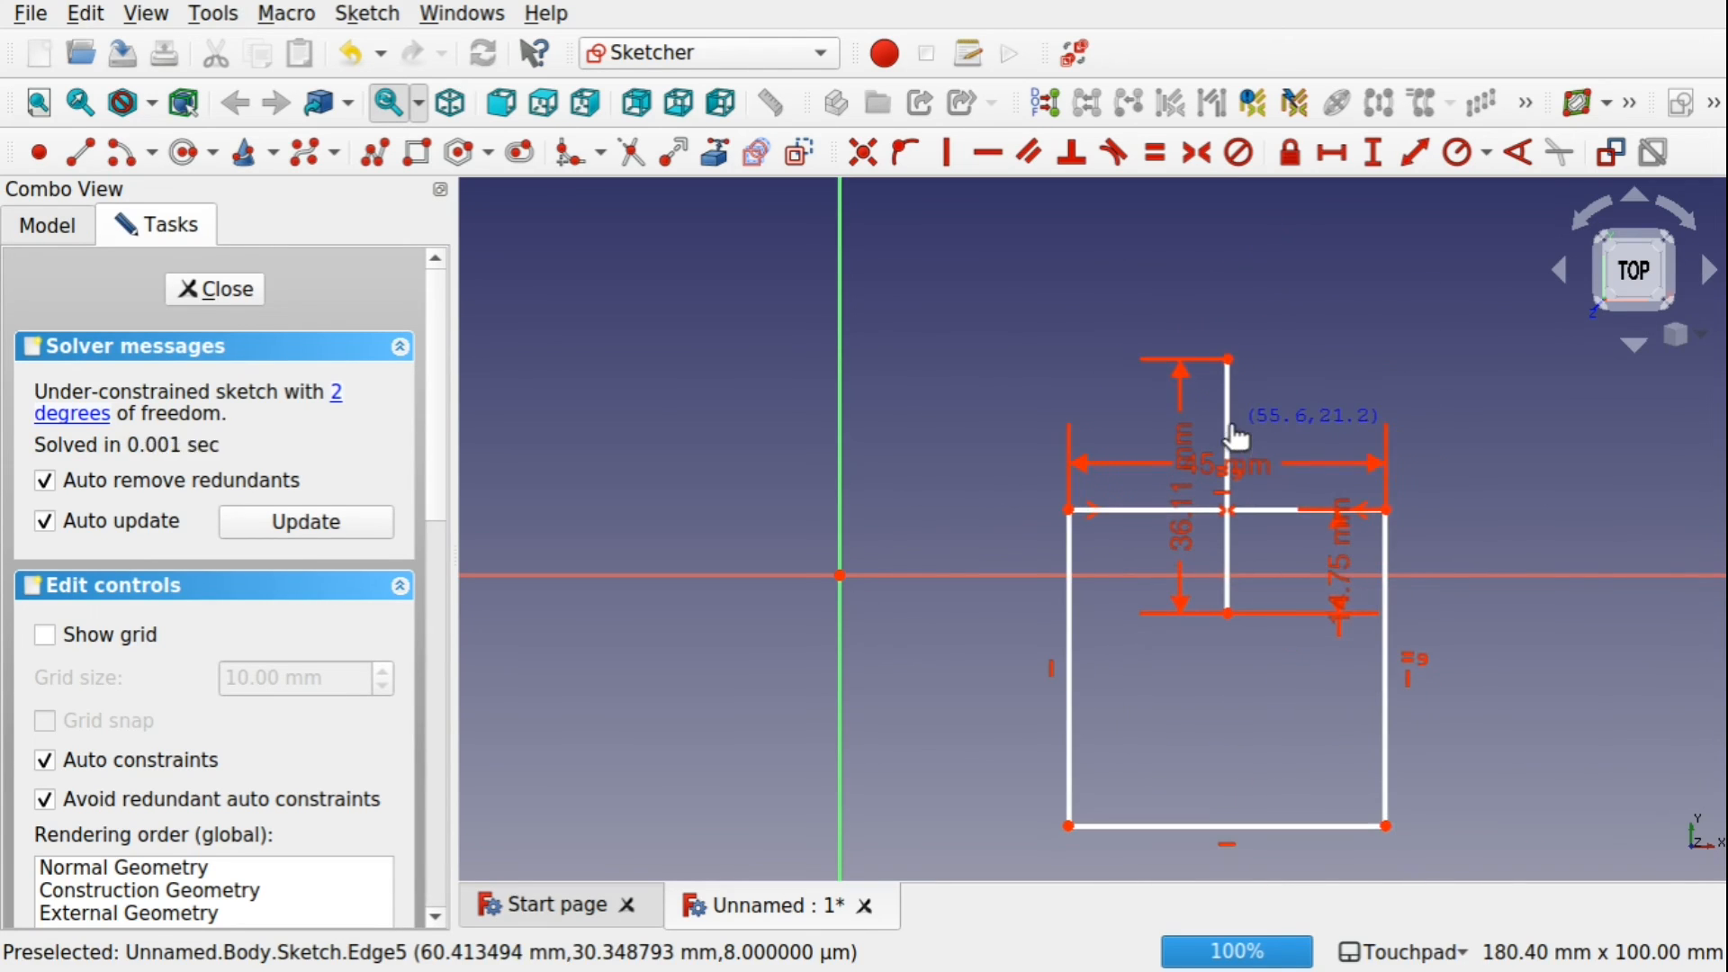
Constrain the symmetry line's upper end to 55.20 mm horizontally and 30.71 mm vertically from the origin.
{"action": "left_click", "coordinate": [1228, 360]}
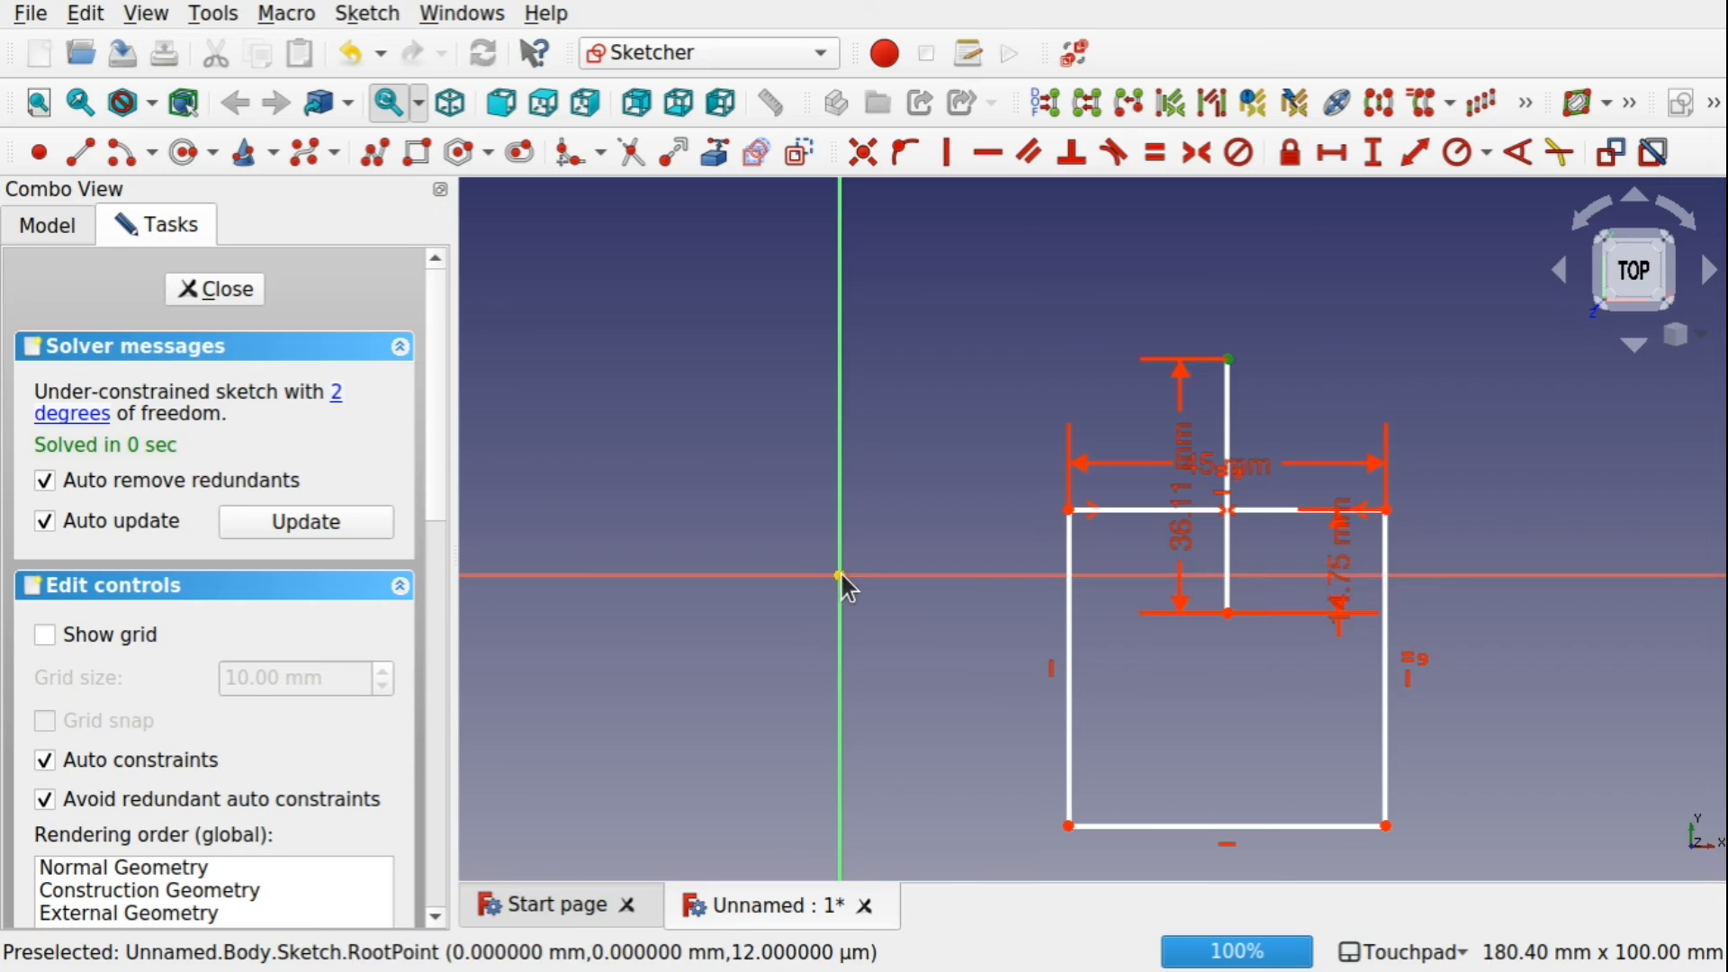
{"action": "left_click", "coordinate": [1331, 153]}
{"action": "left_click", "coordinate": [1023, 576]}
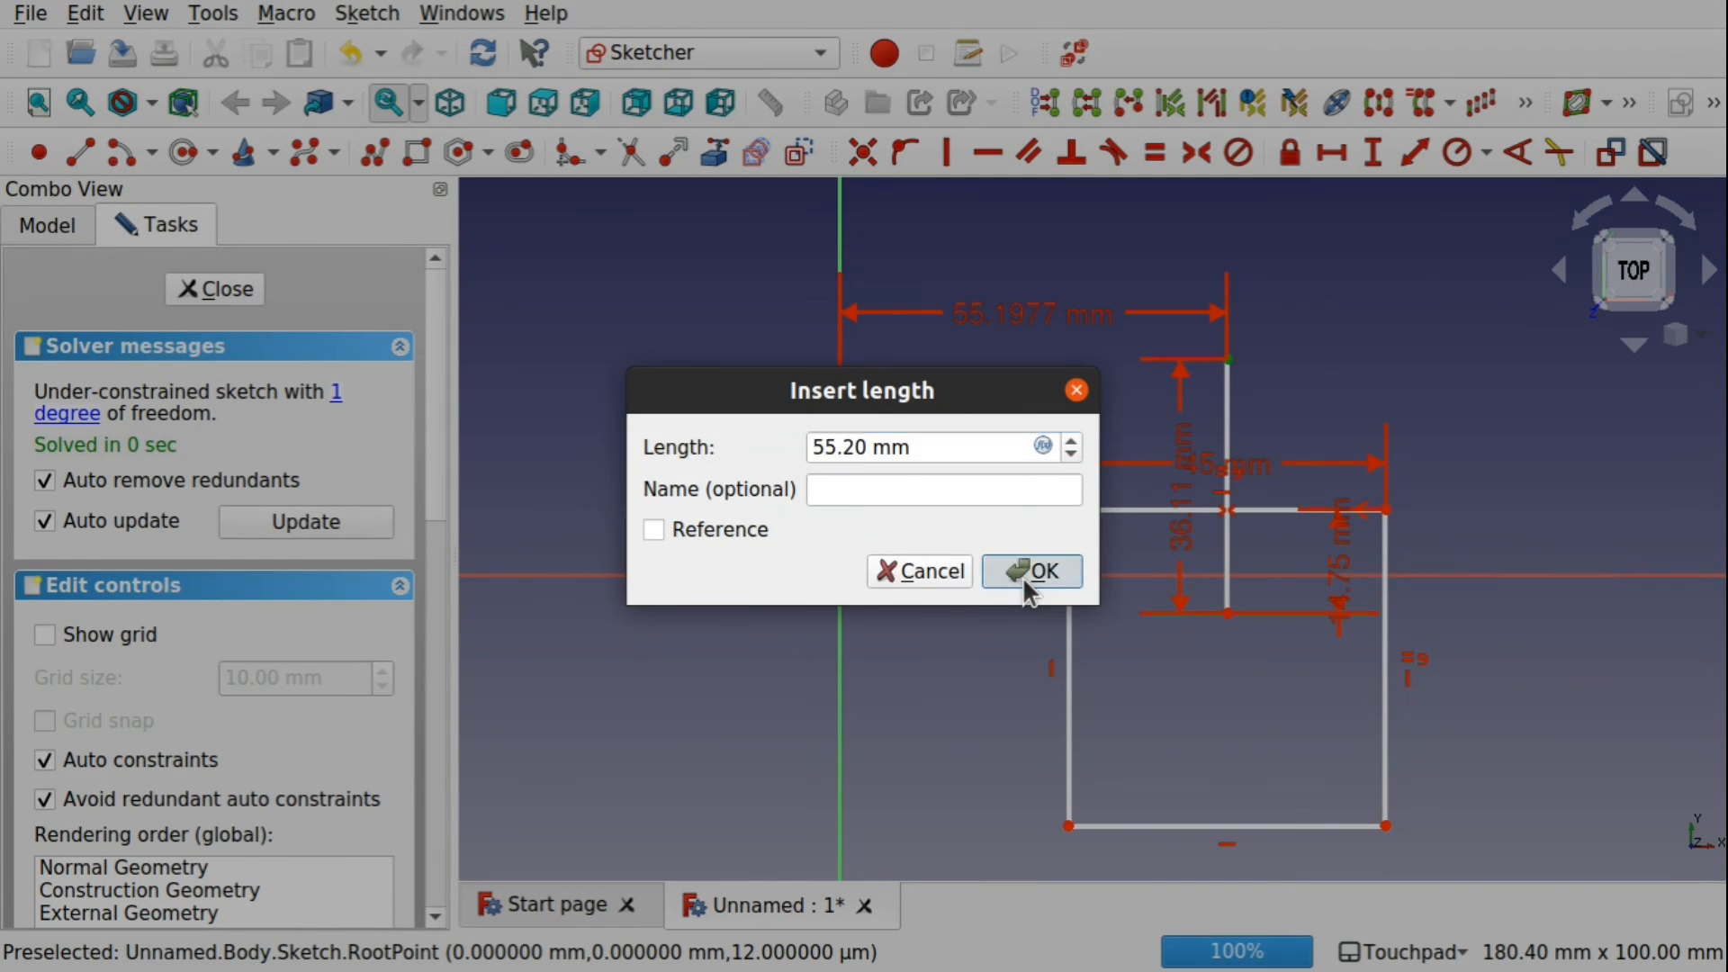
{"action": "left_click", "coordinate": [1230, 360]}
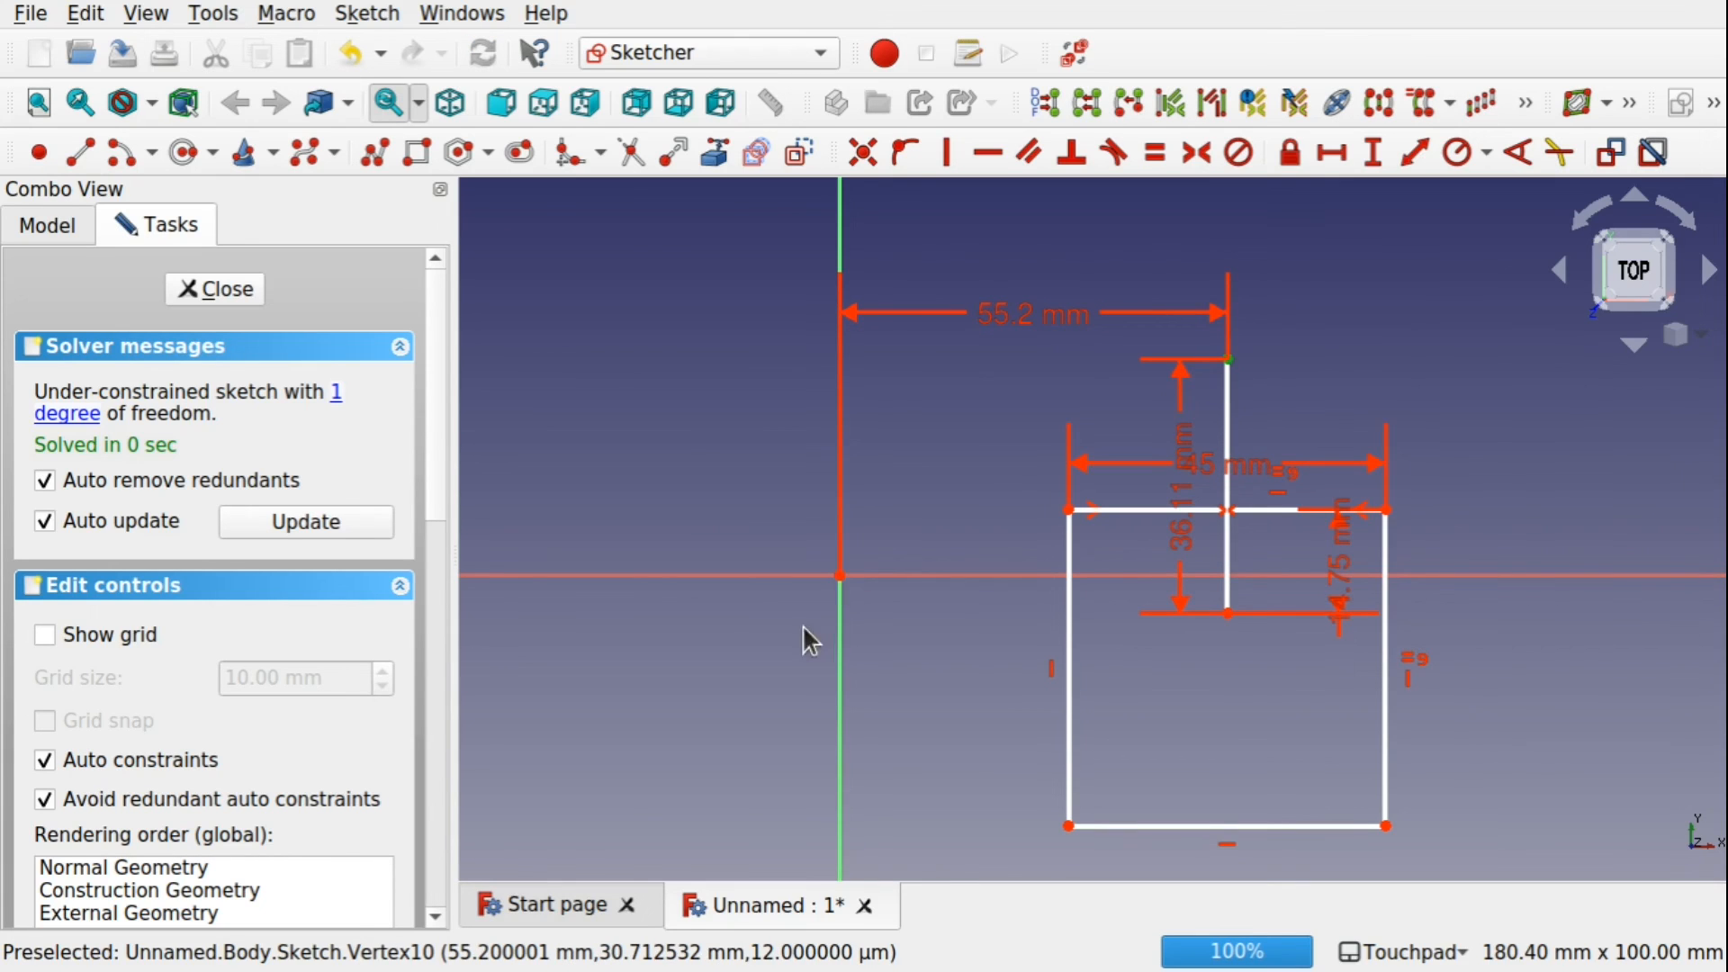
{"action": "left_click", "coordinate": [838, 574]}
{"action": "left_click", "coordinate": [1373, 153]}
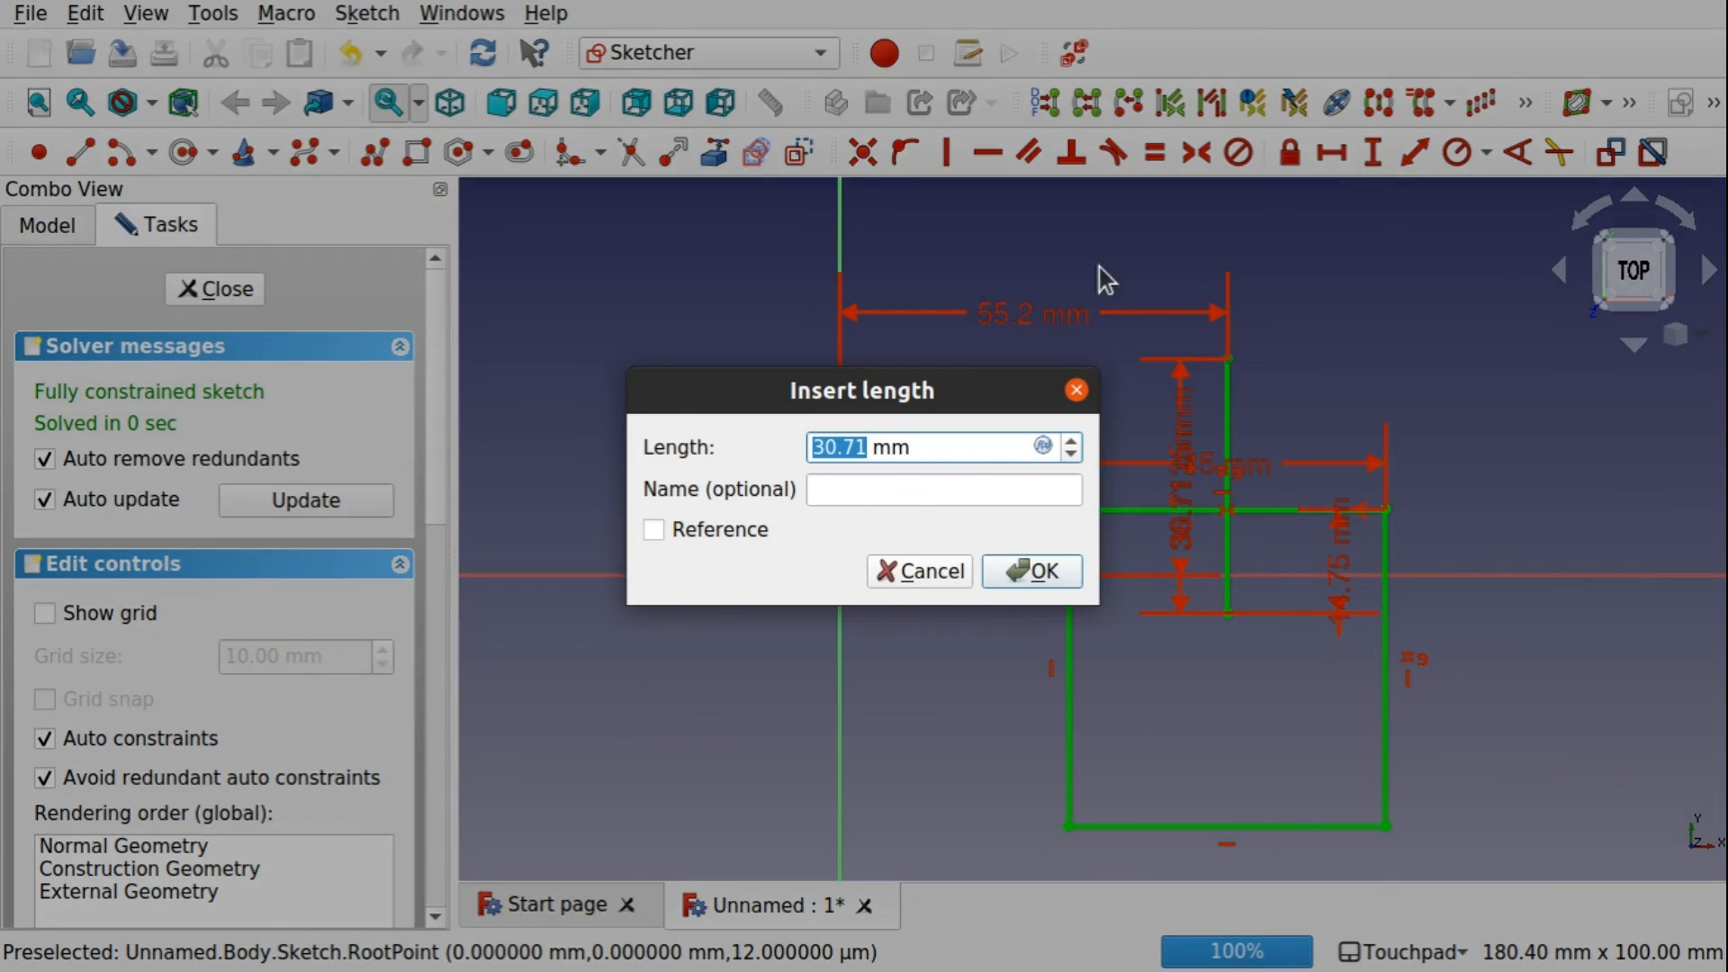
{"action": "left_click", "coordinate": [1025, 569]}
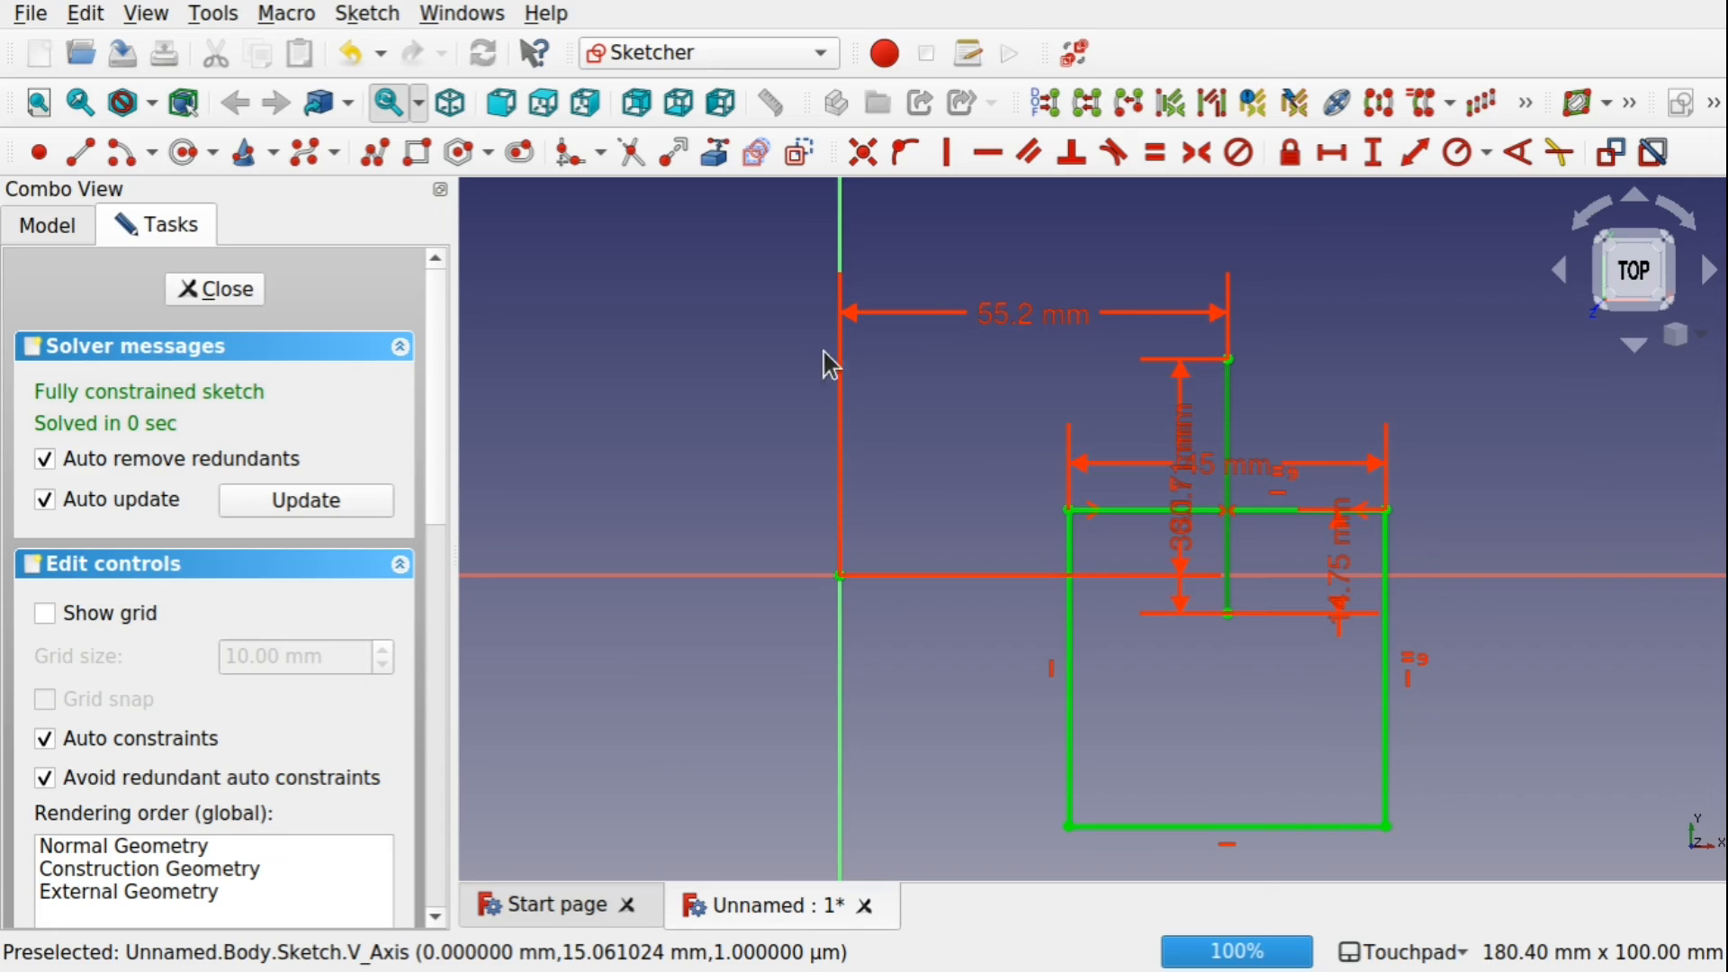
Convert the vertical symmetry line to construction geometry and finish editing the sketch.
{"action": "left_click", "coordinate": [800, 155]}
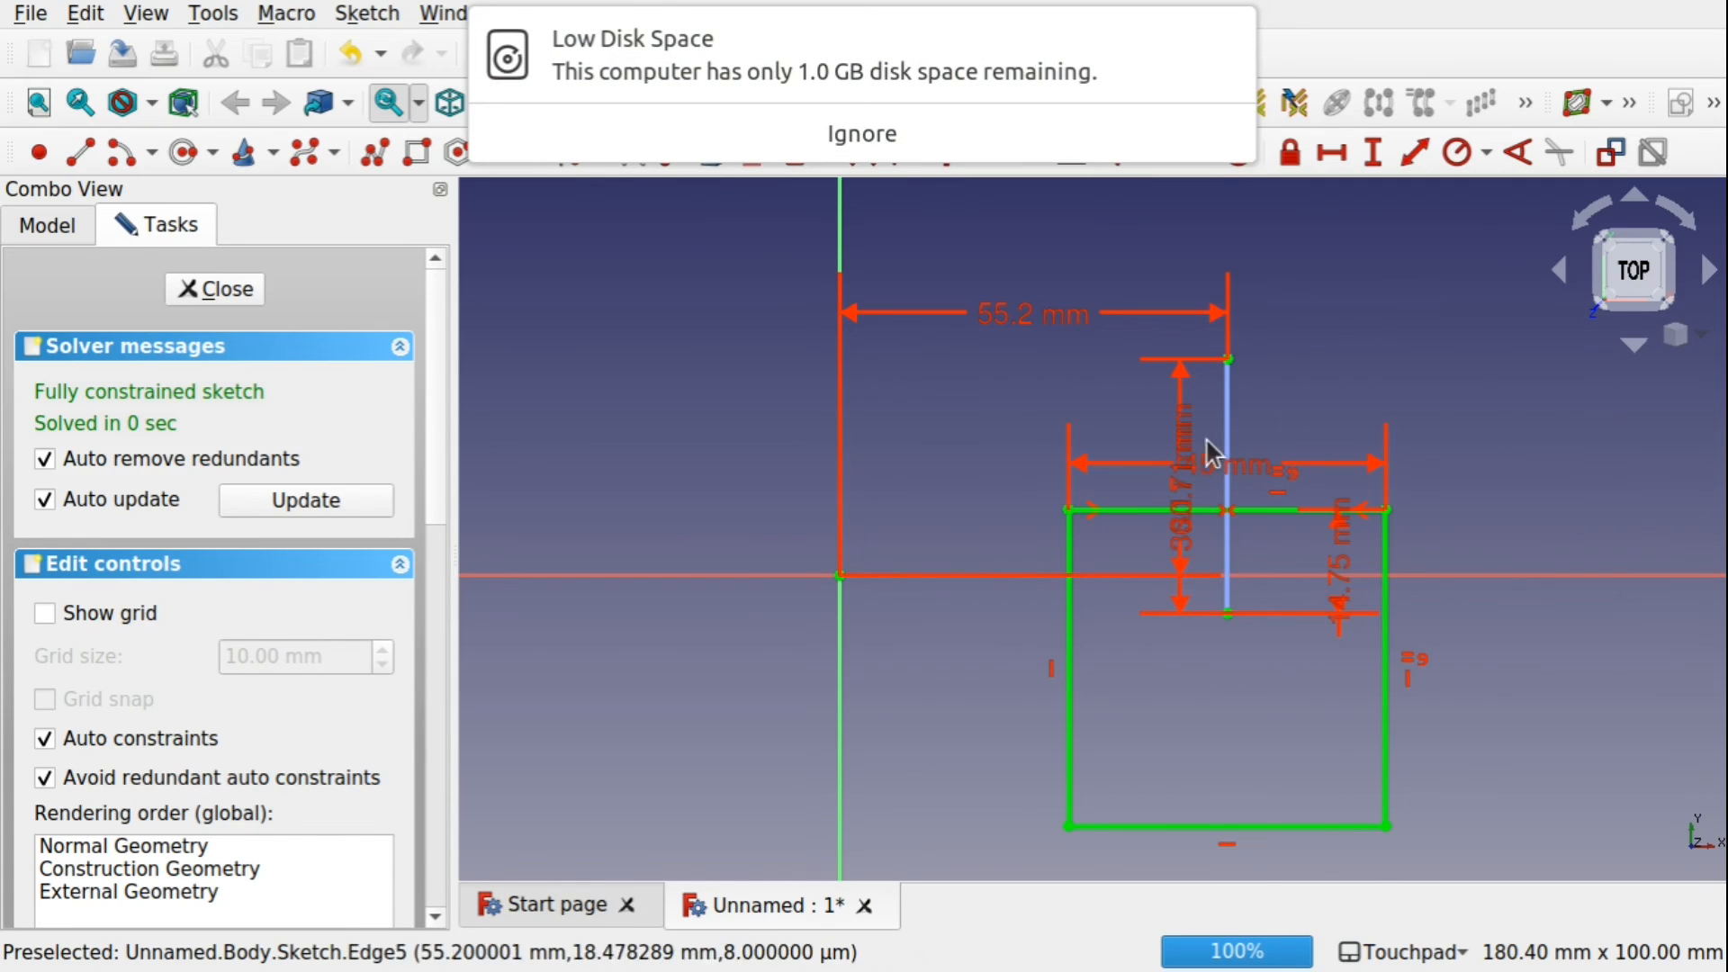
{"action": "left_click", "coordinate": [1229, 37]}
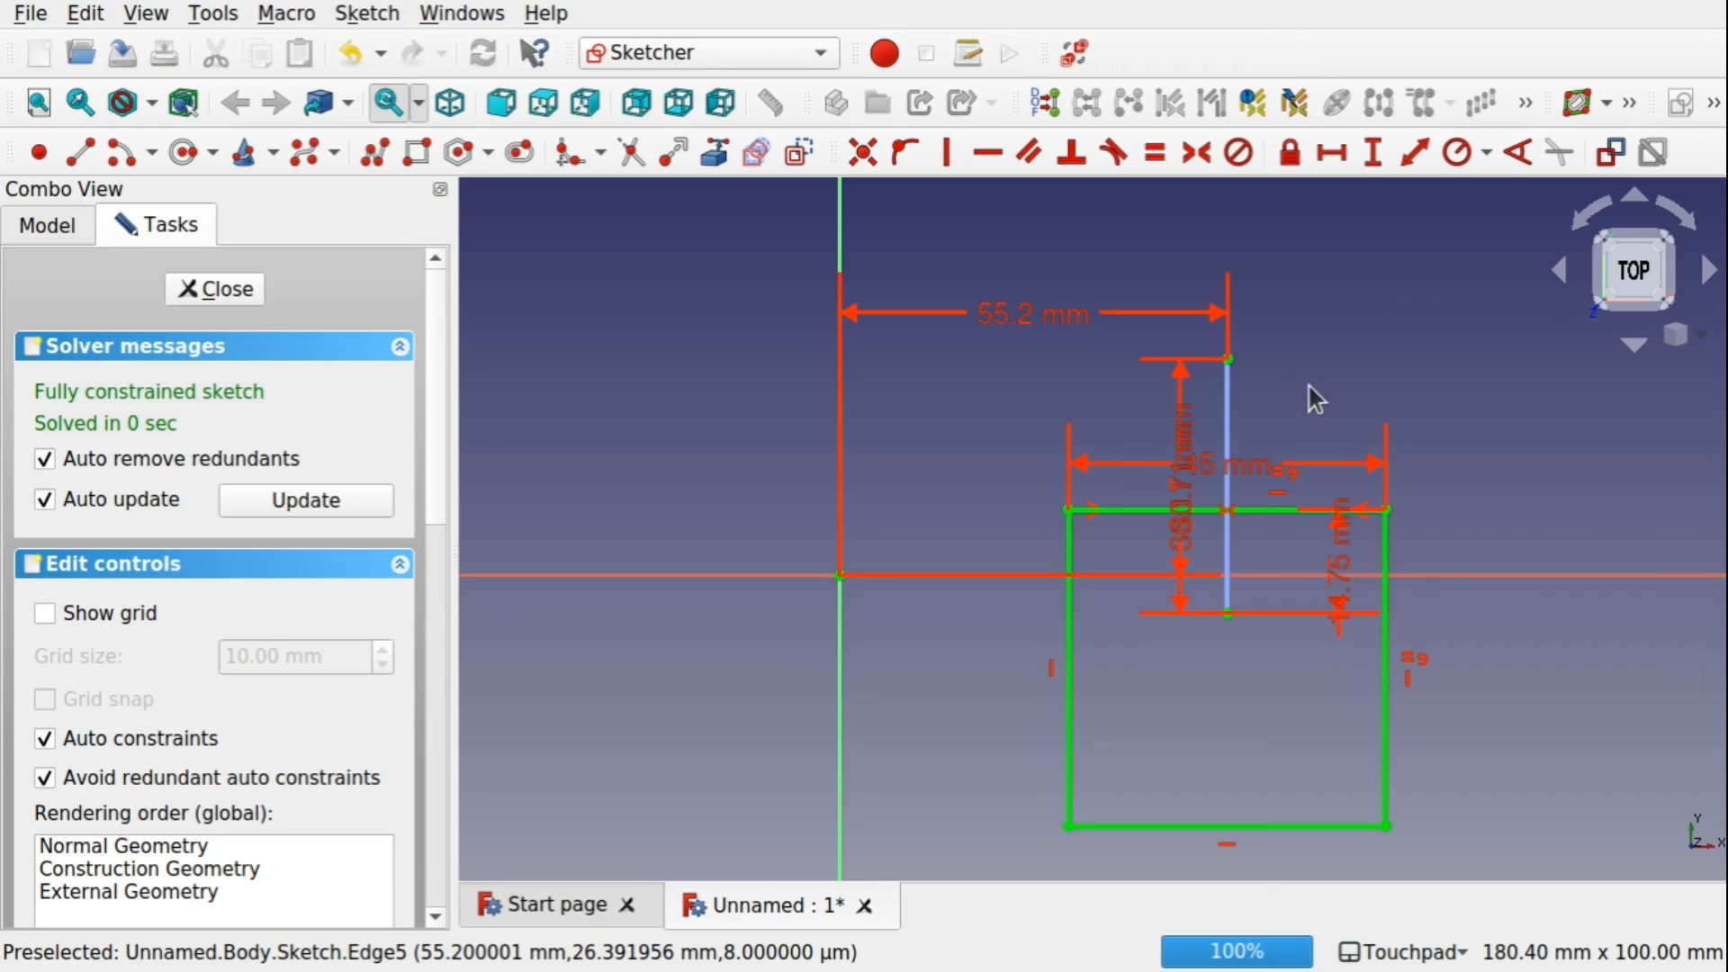
{"action": "left_click", "coordinate": [206, 289]}
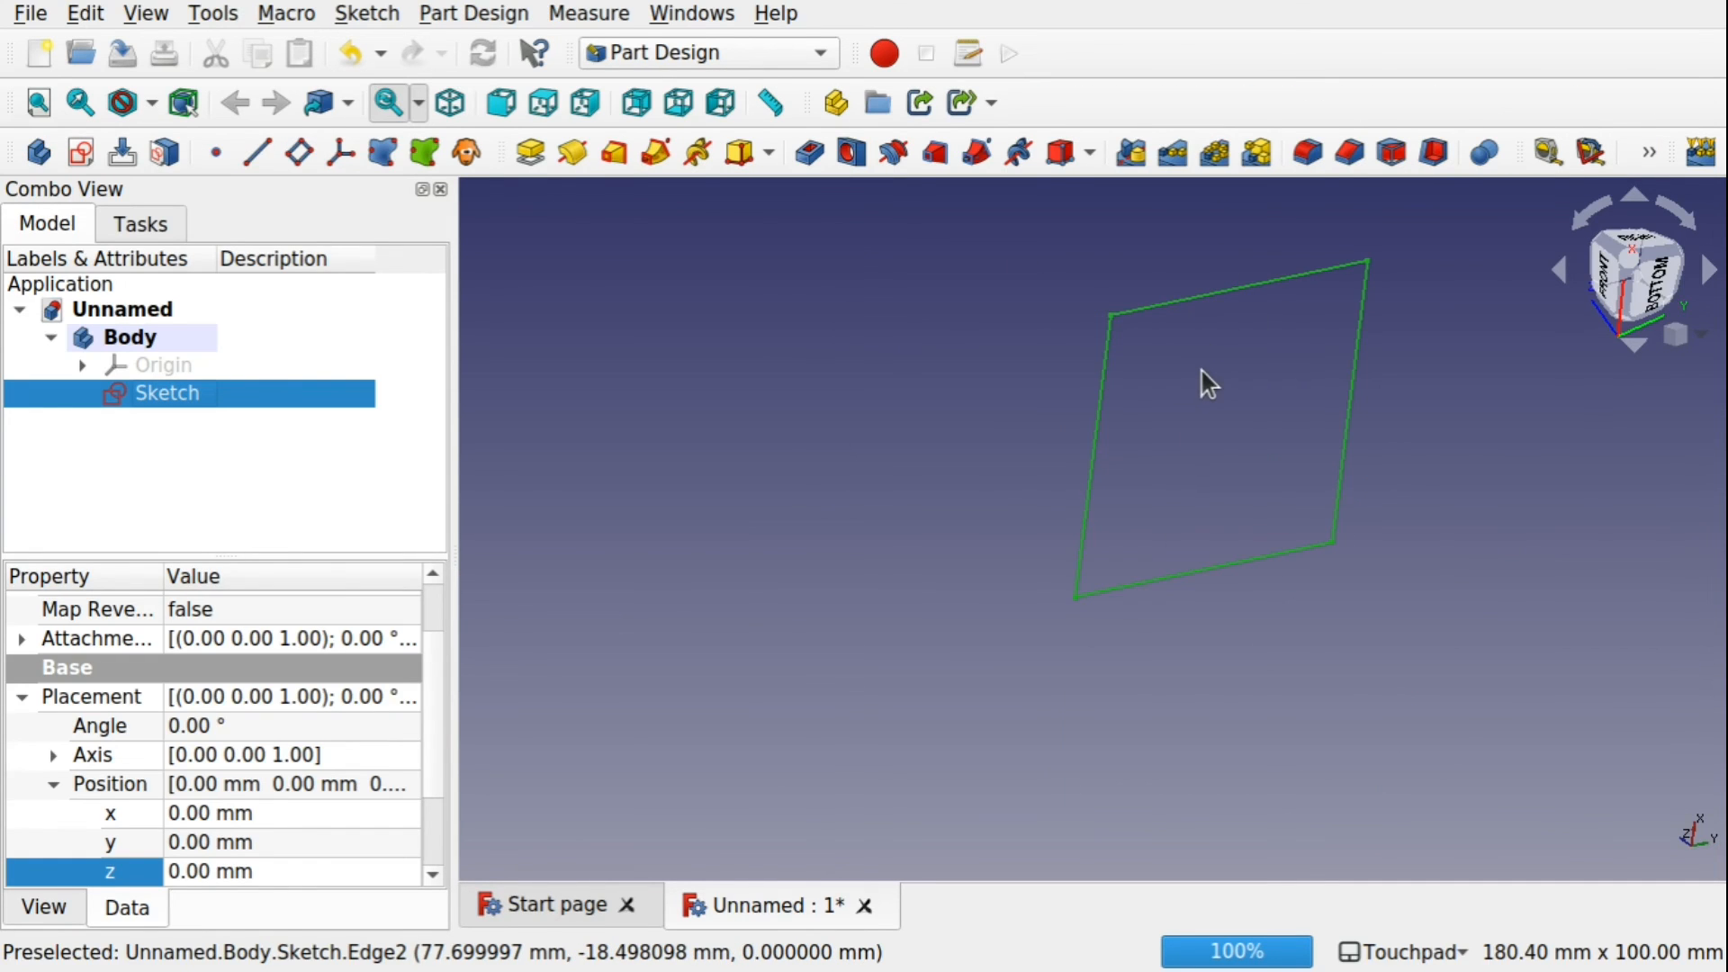
Pad the square sketch with a Dimension length of 10 mm.
{"action": "left_click", "coordinate": [526, 153]}
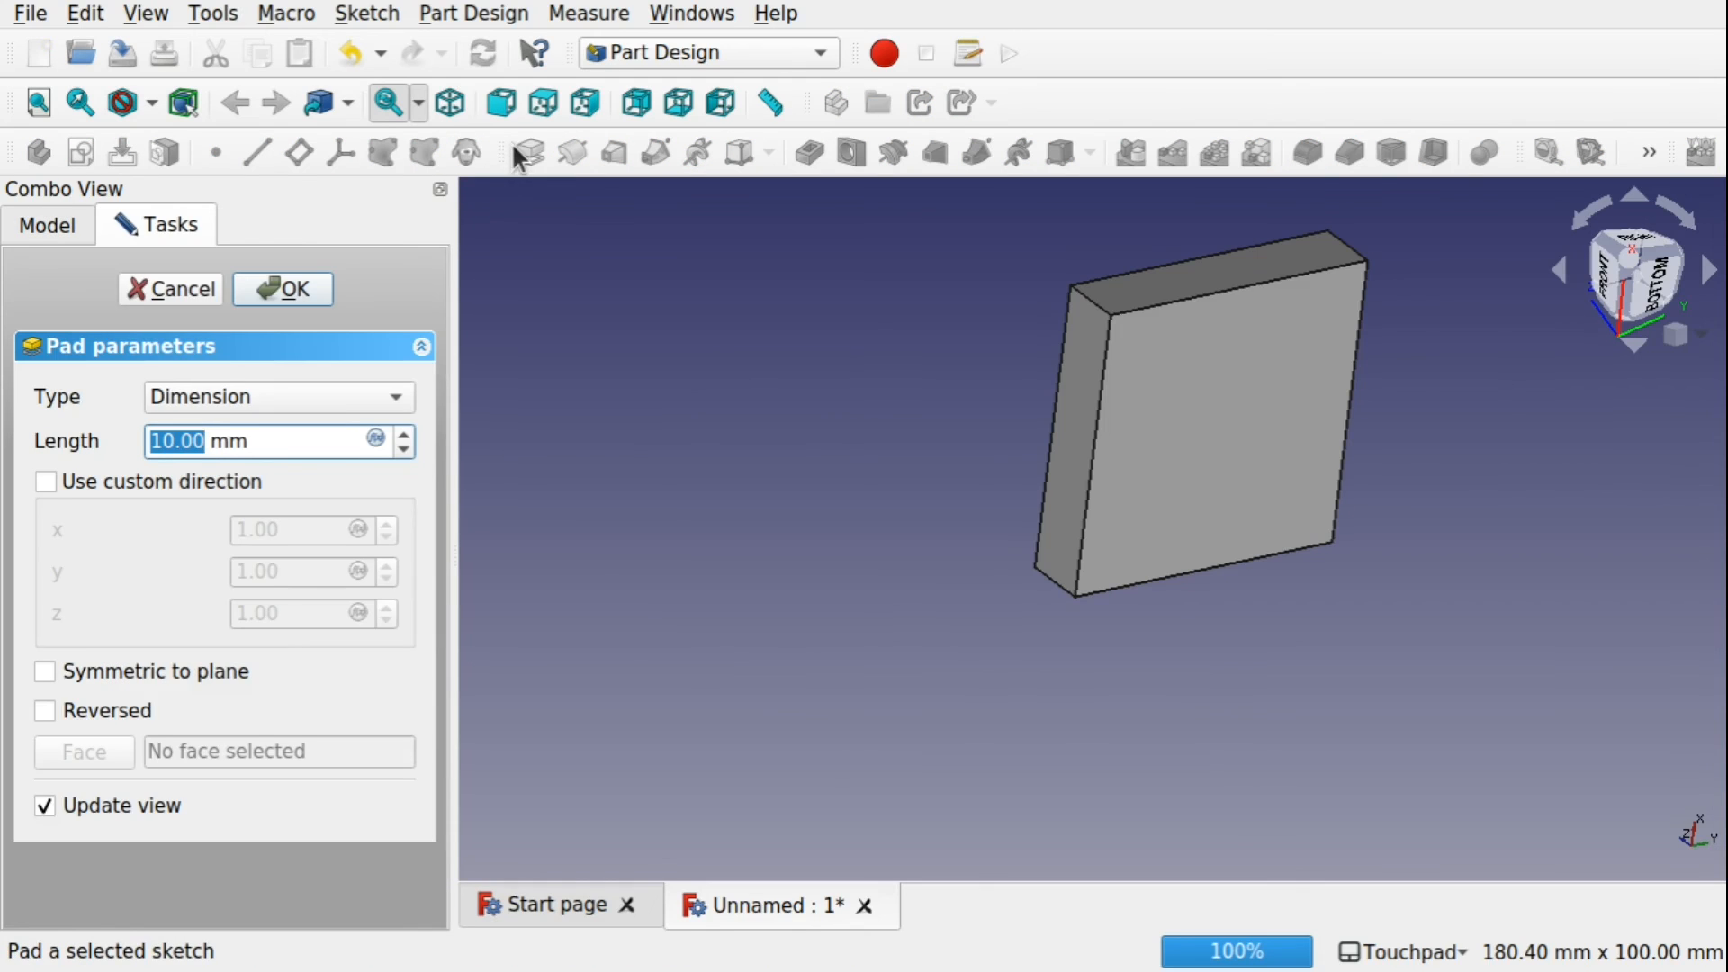
{"action": "left_click", "coordinate": [279, 293]}
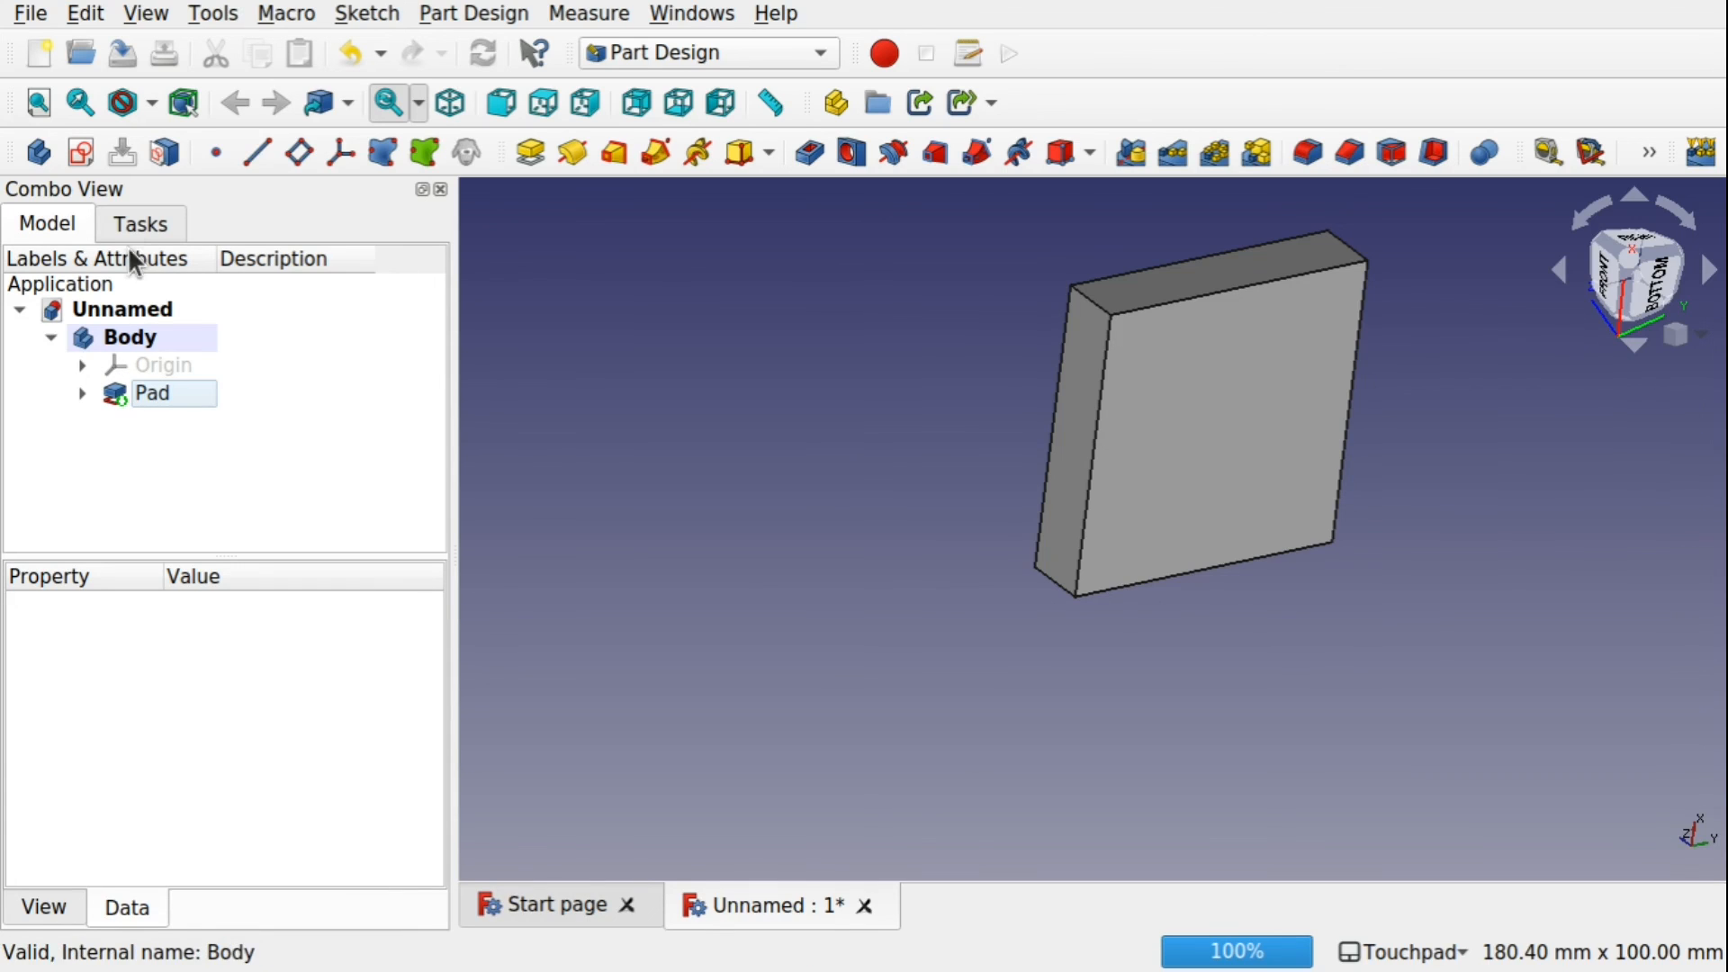
Reopen the pad's sketch, add a separate regular hexagon to the left of the square, and finish editing.
{"action": "left_click", "coordinate": [83, 394]}
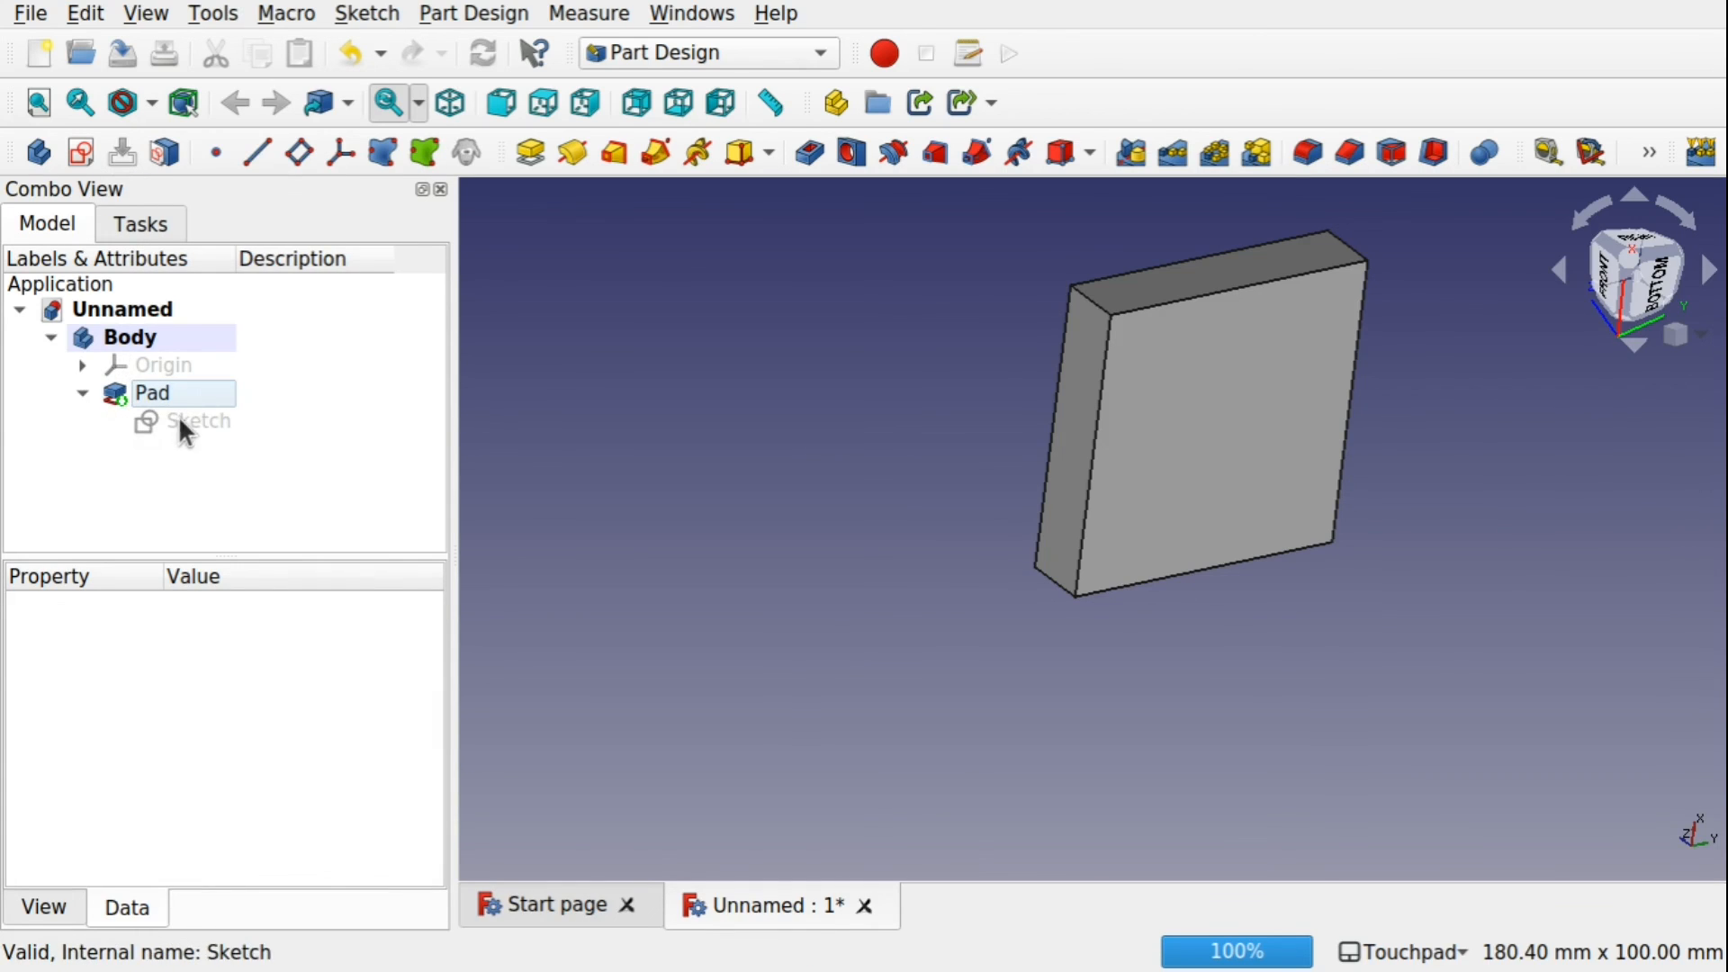
{"action": "double_click", "coordinate": [180, 418]}
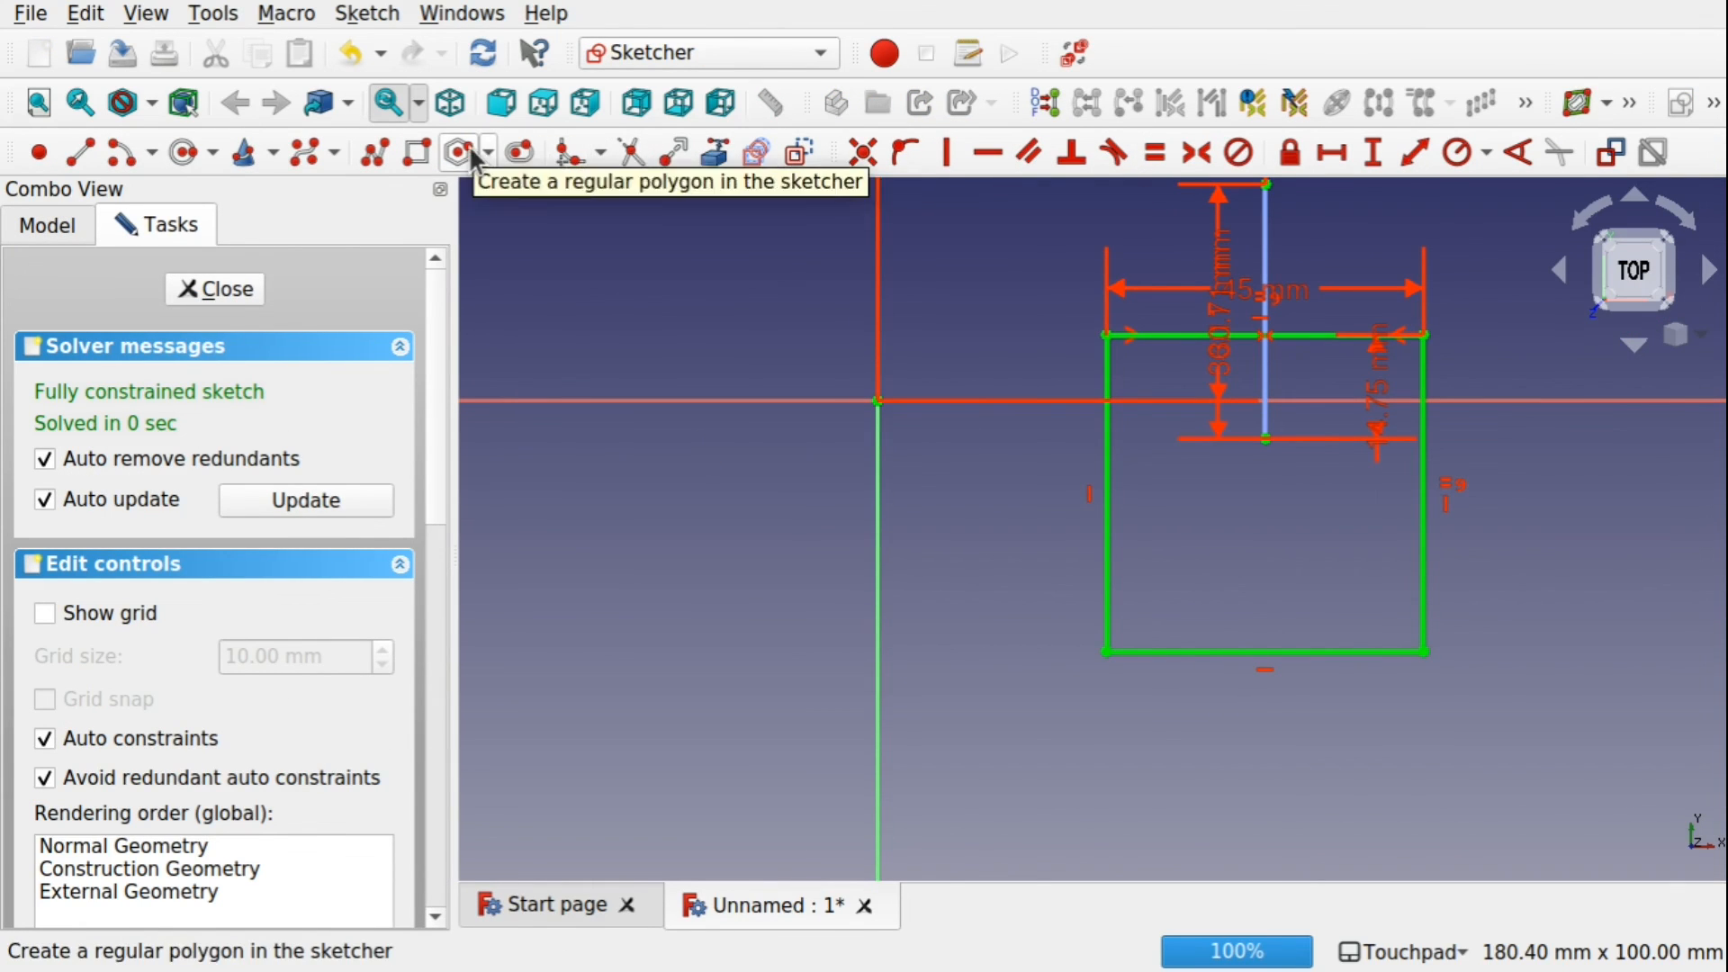
{"action": "left_click", "coordinate": [696, 541]}
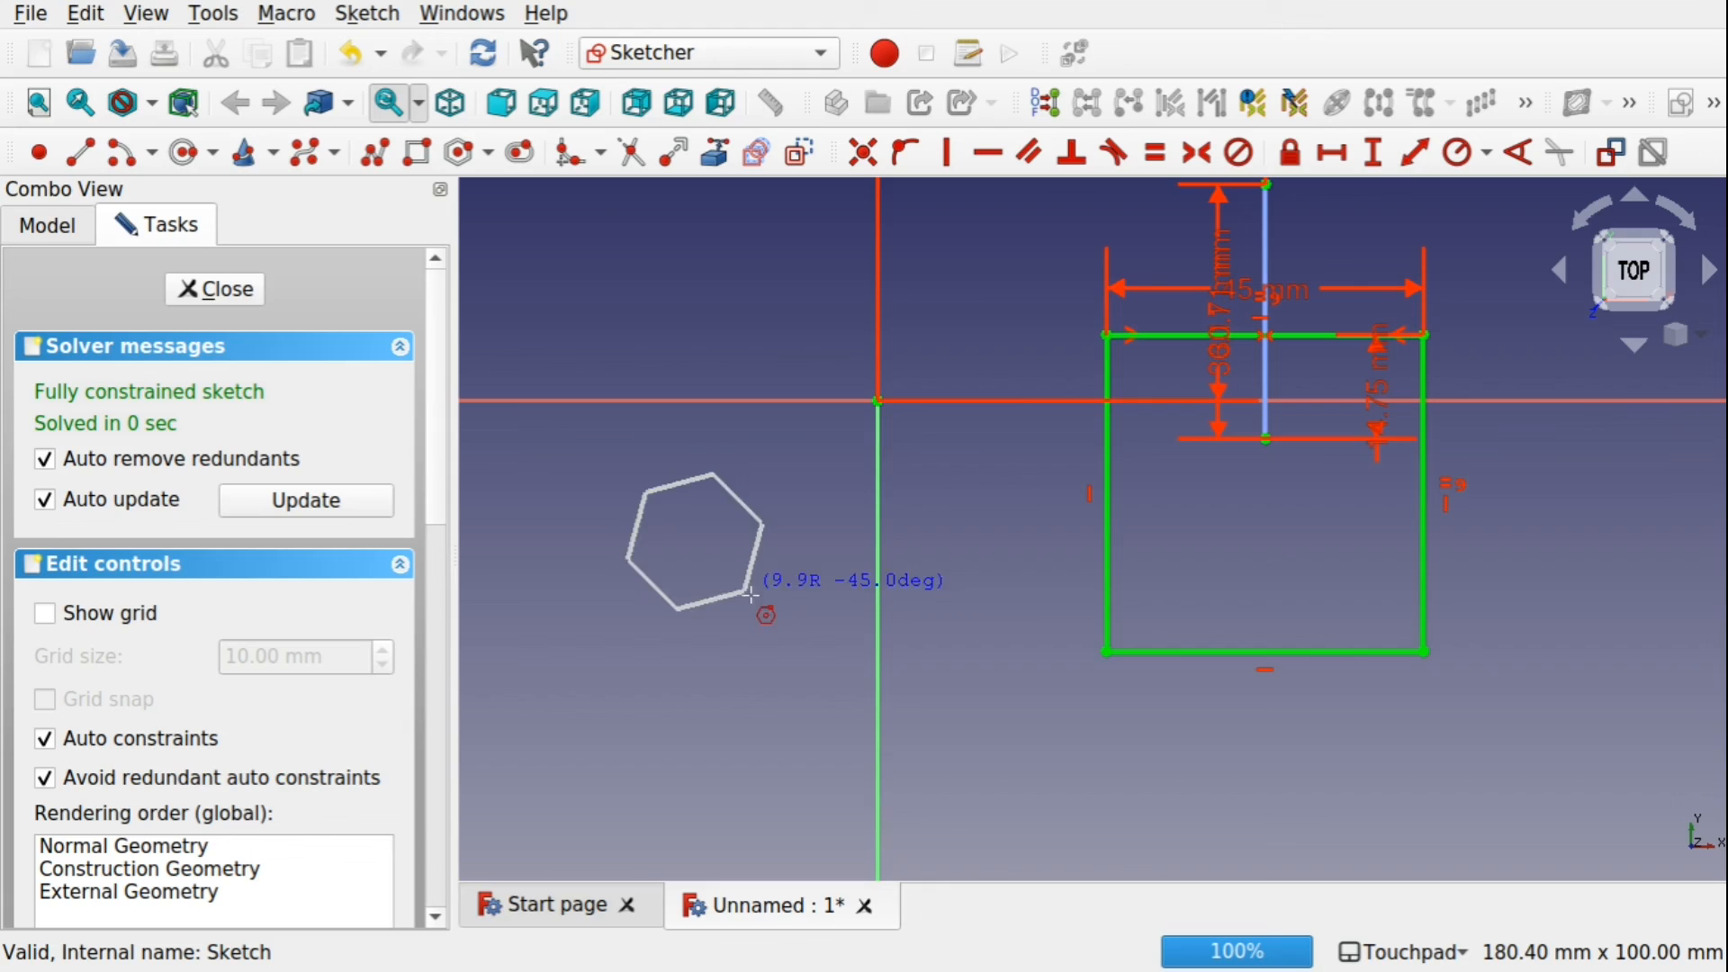
{"action": "left_click", "coordinate": [827, 654]}
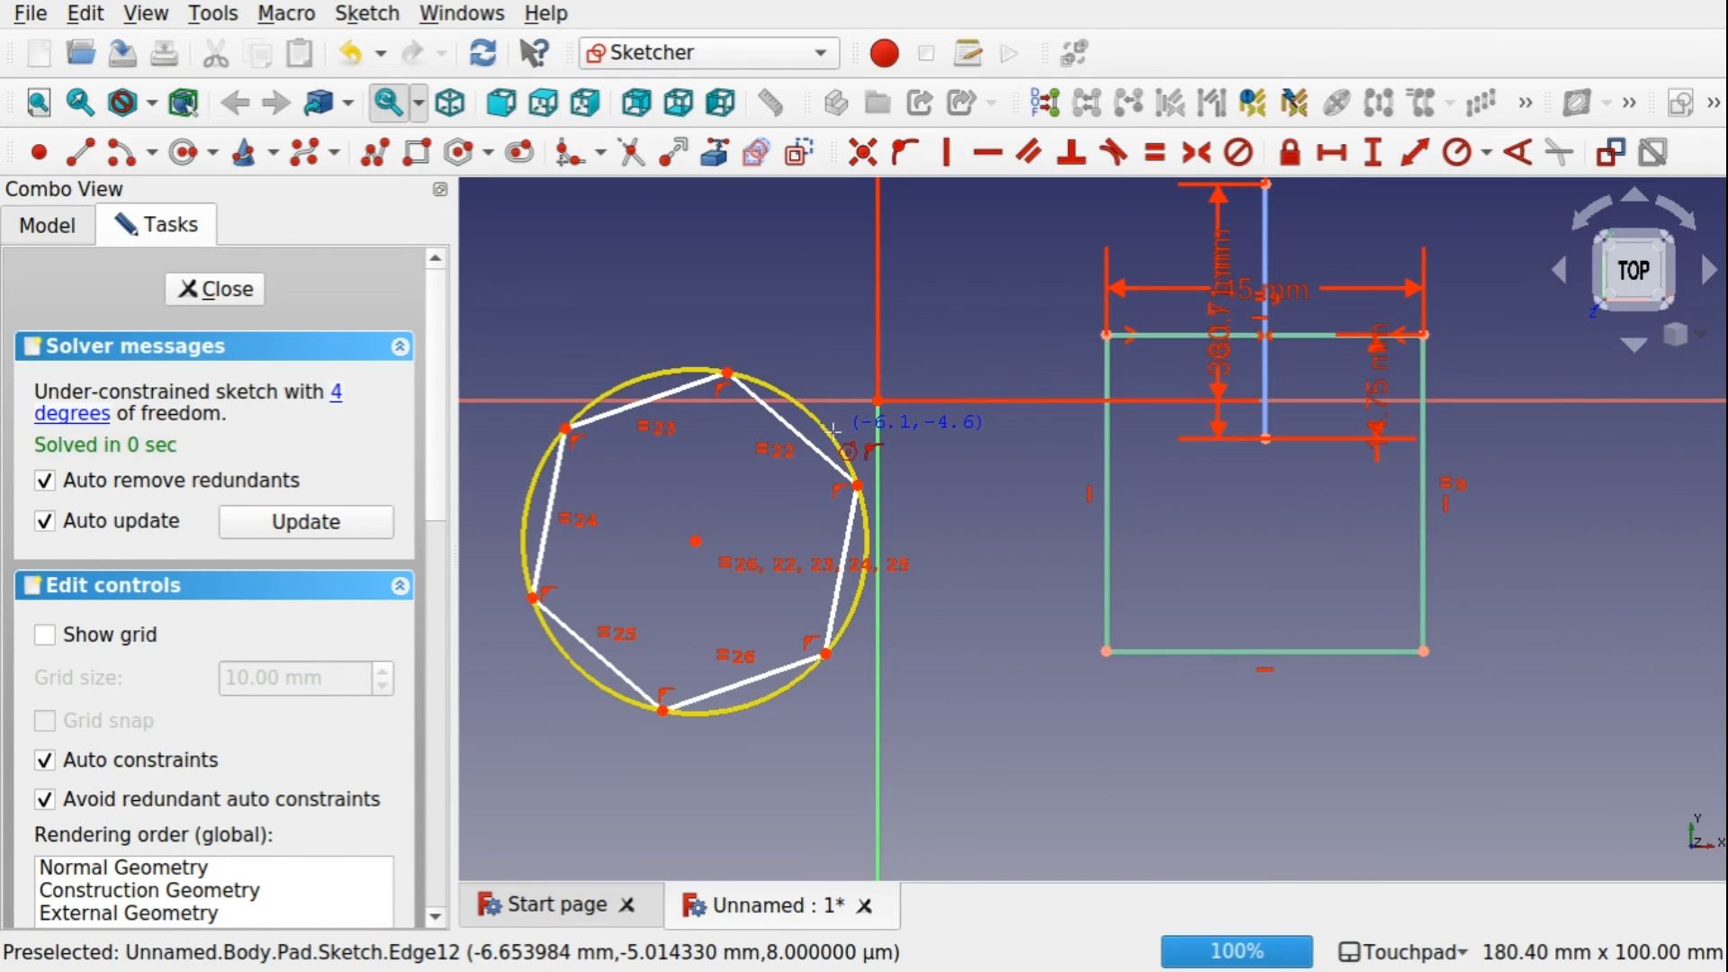
{"action": "left_click", "coordinate": [216, 289]}
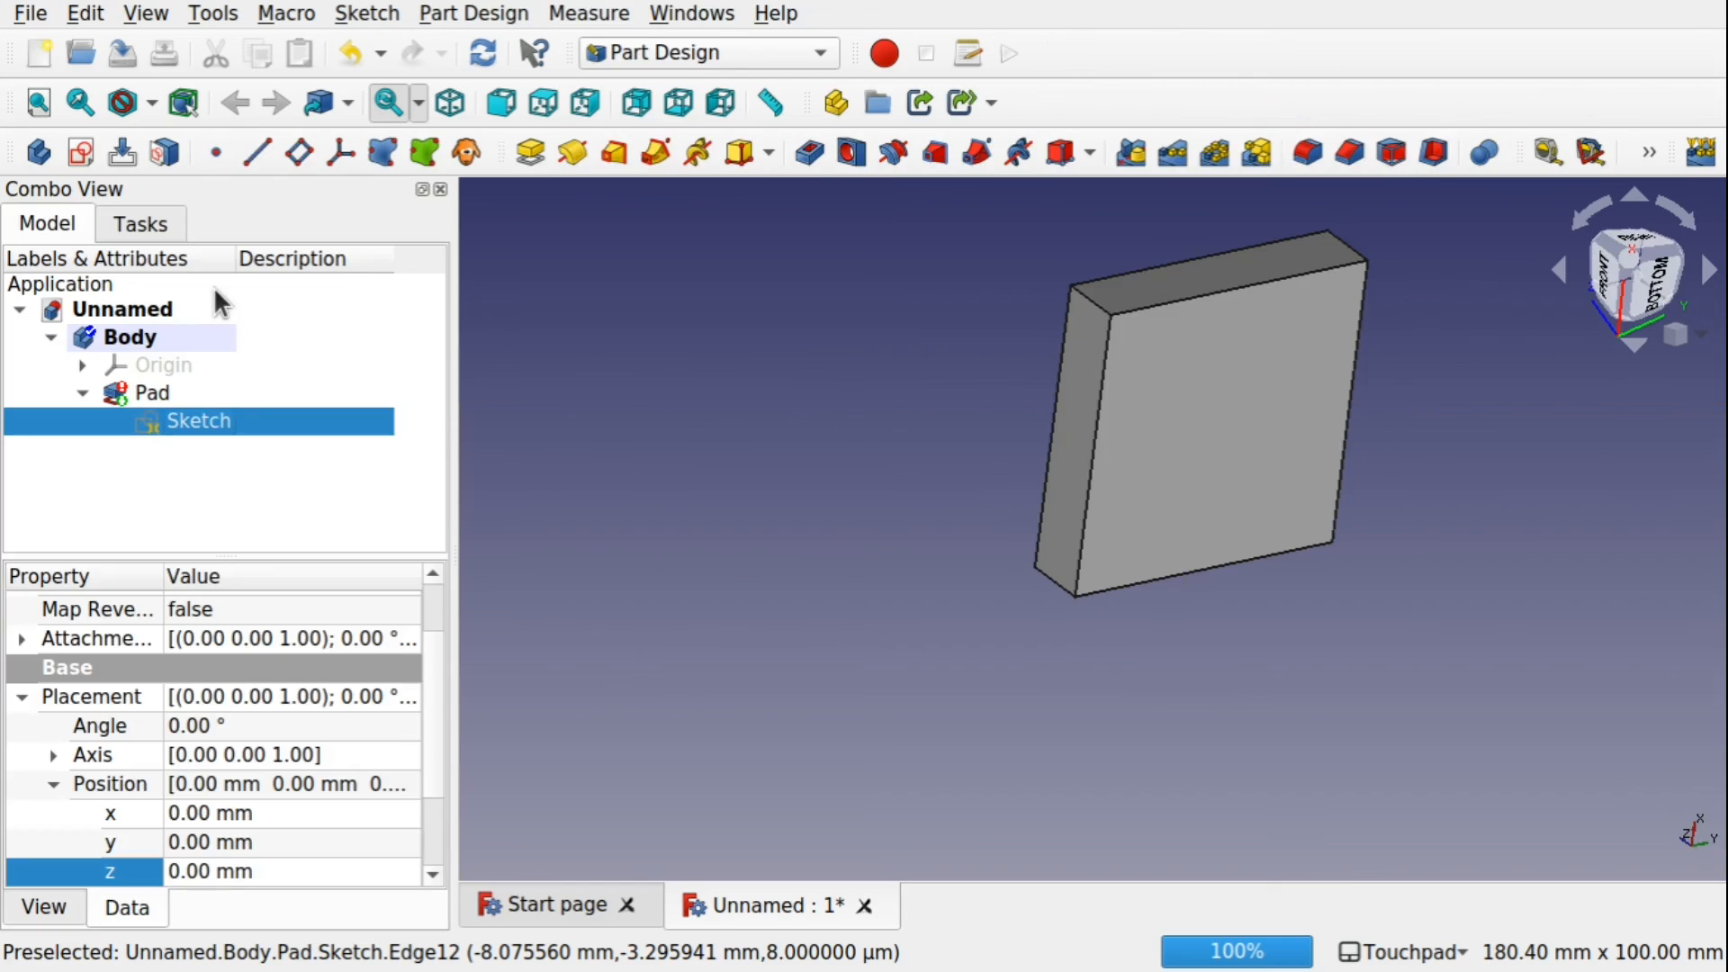
Reopen the pad's sketch, delete the hexagon with its circle, and finish editing.
{"action": "scroll", "coordinate": [979, 526], "scroll_direction": "down", "scroll_amount": 4}
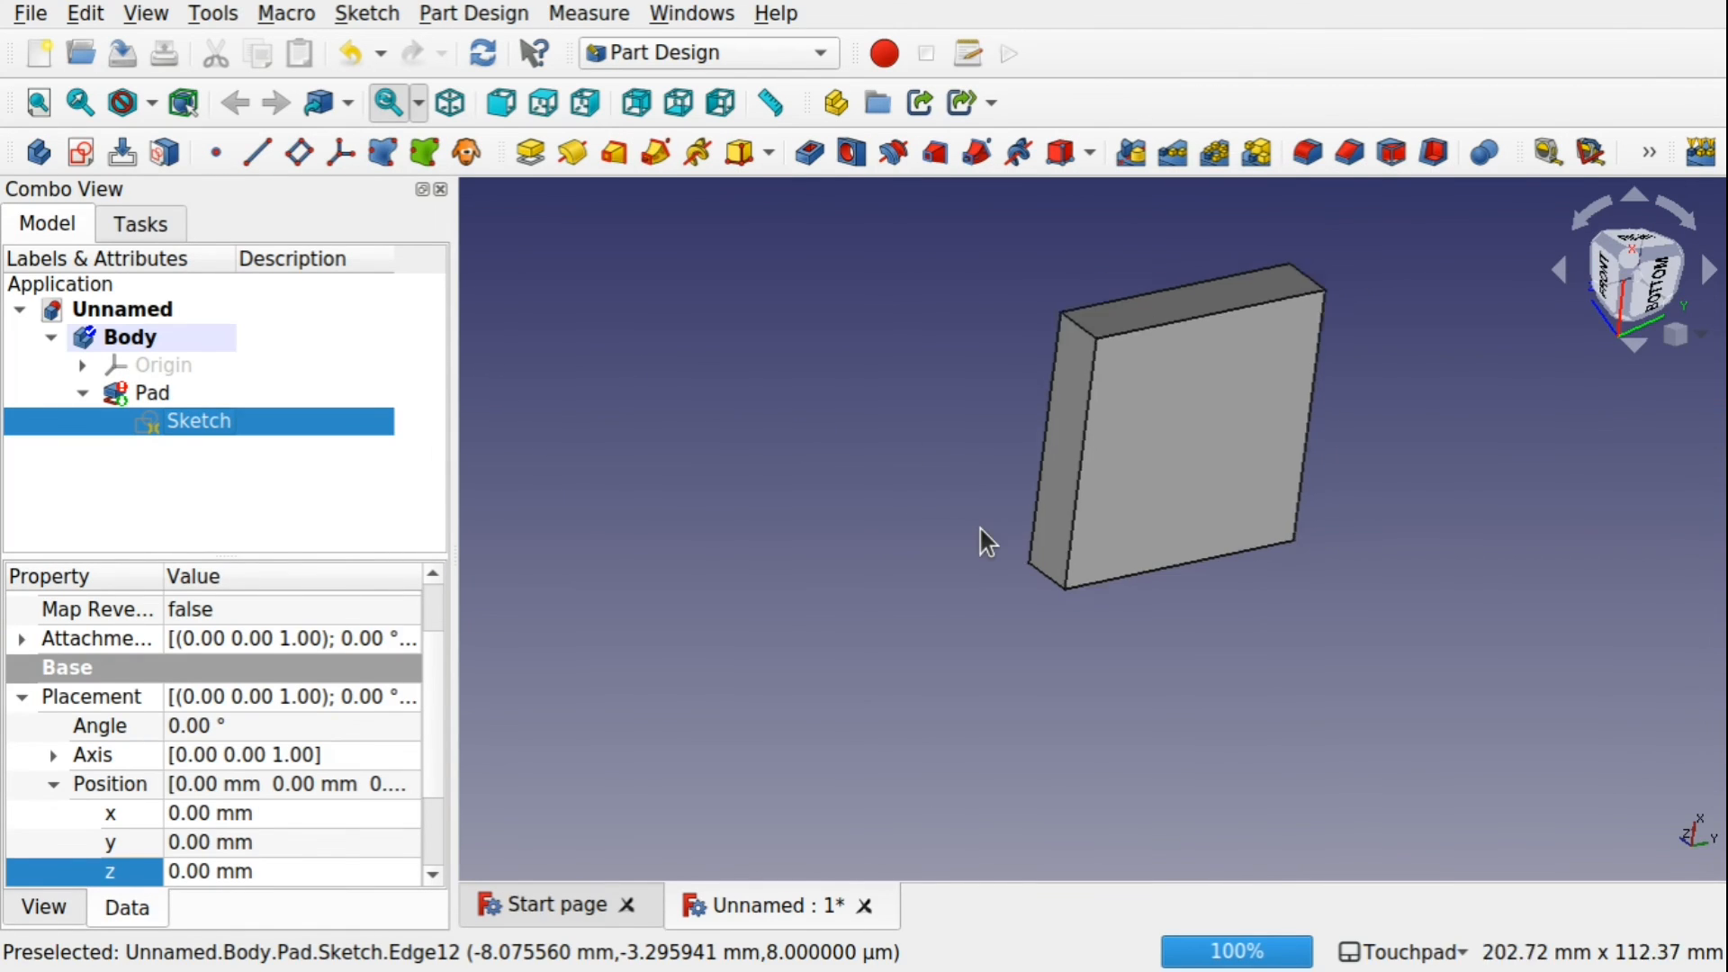
{"action": "scroll", "coordinate": [979, 526], "scroll_direction": "up", "scroll_amount": 3}
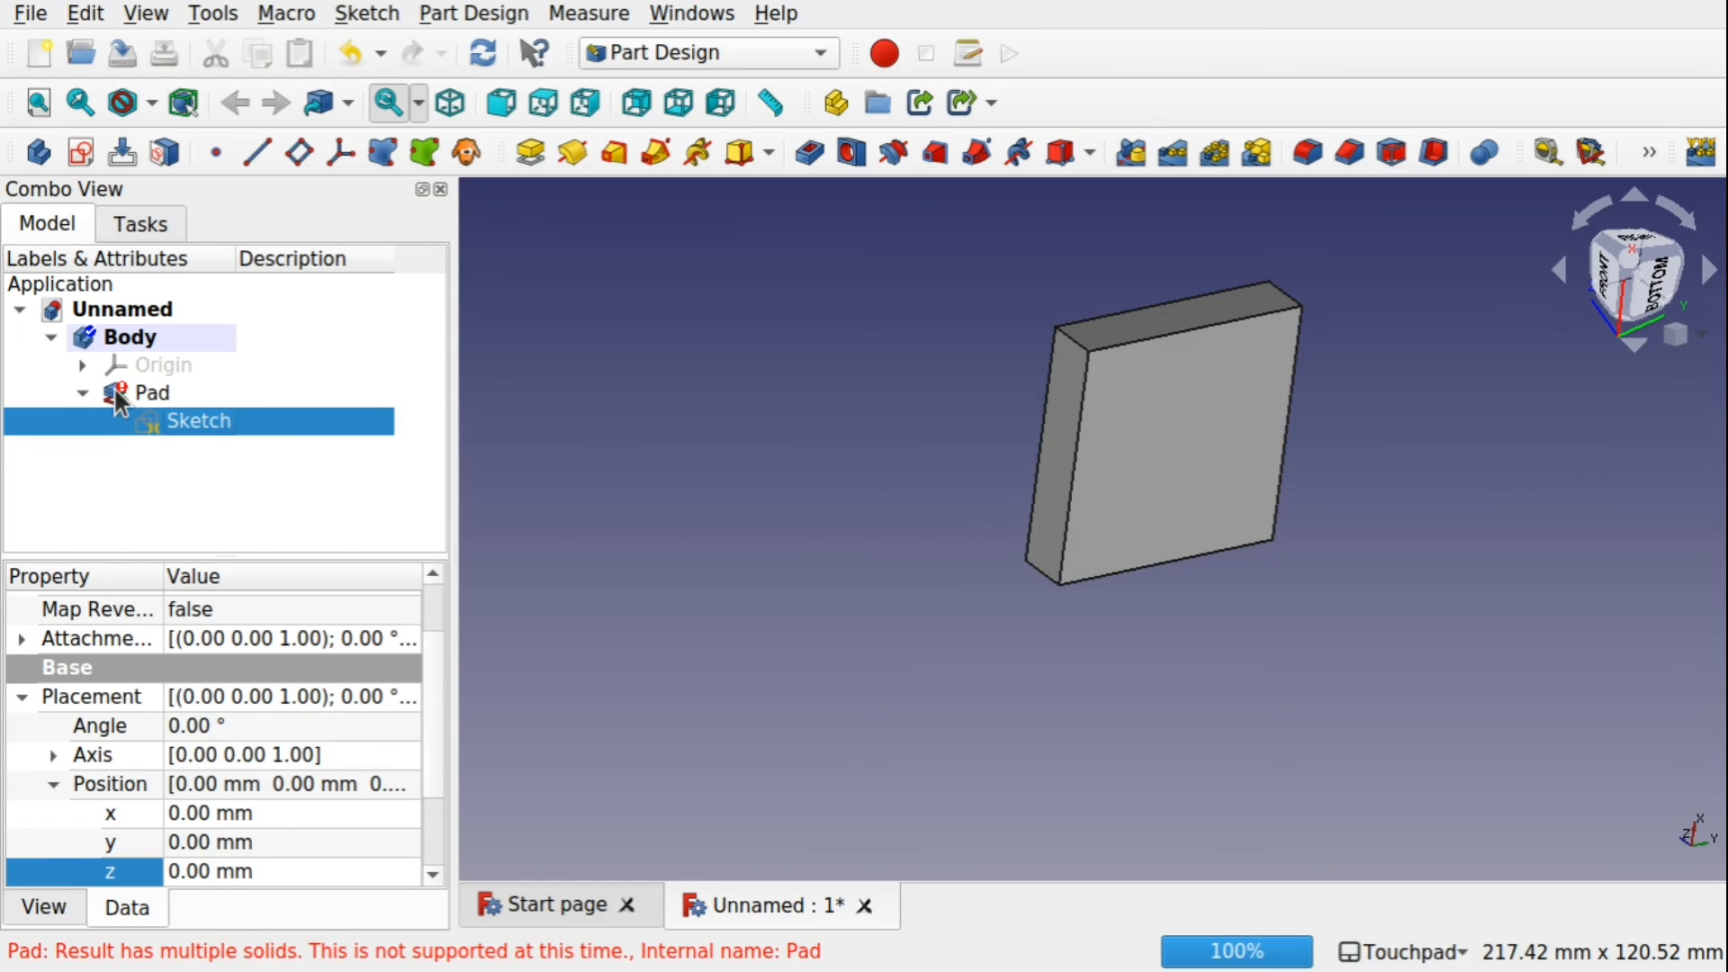
{"action": "double_click", "coordinate": [203, 419]}
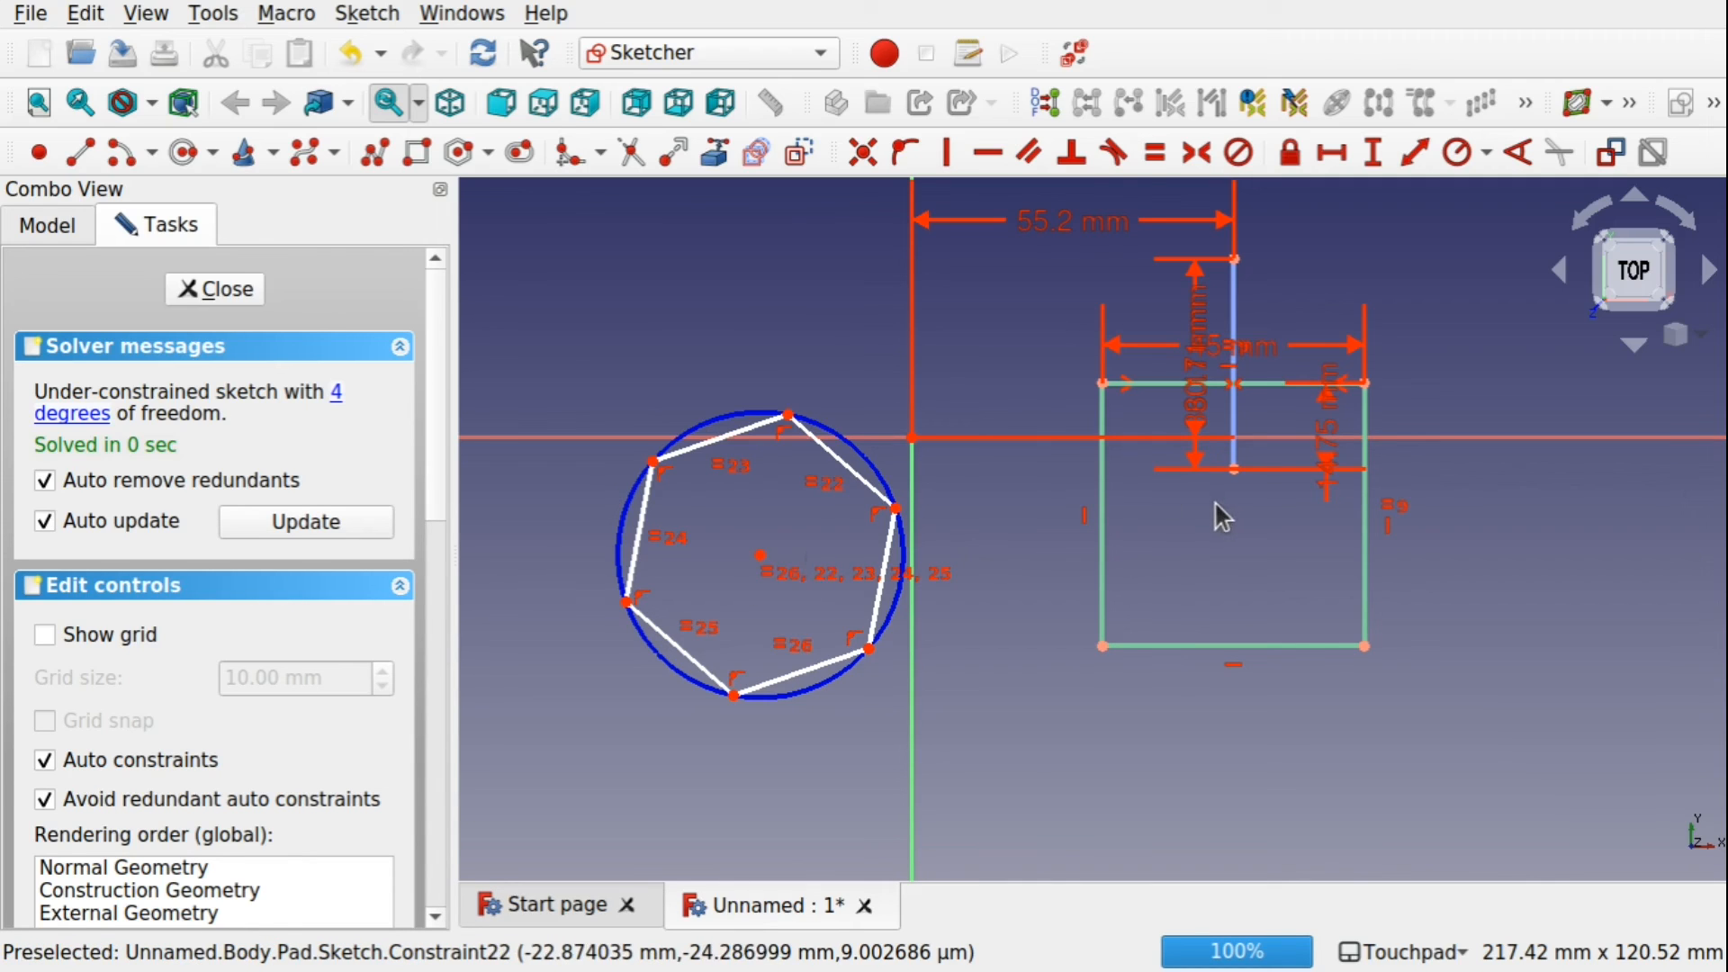
{"action": "left_click_drag", "start_coordinate": [502, 293], "coordinate": [950, 763]}
{"action": "key", "text": "Delete"}
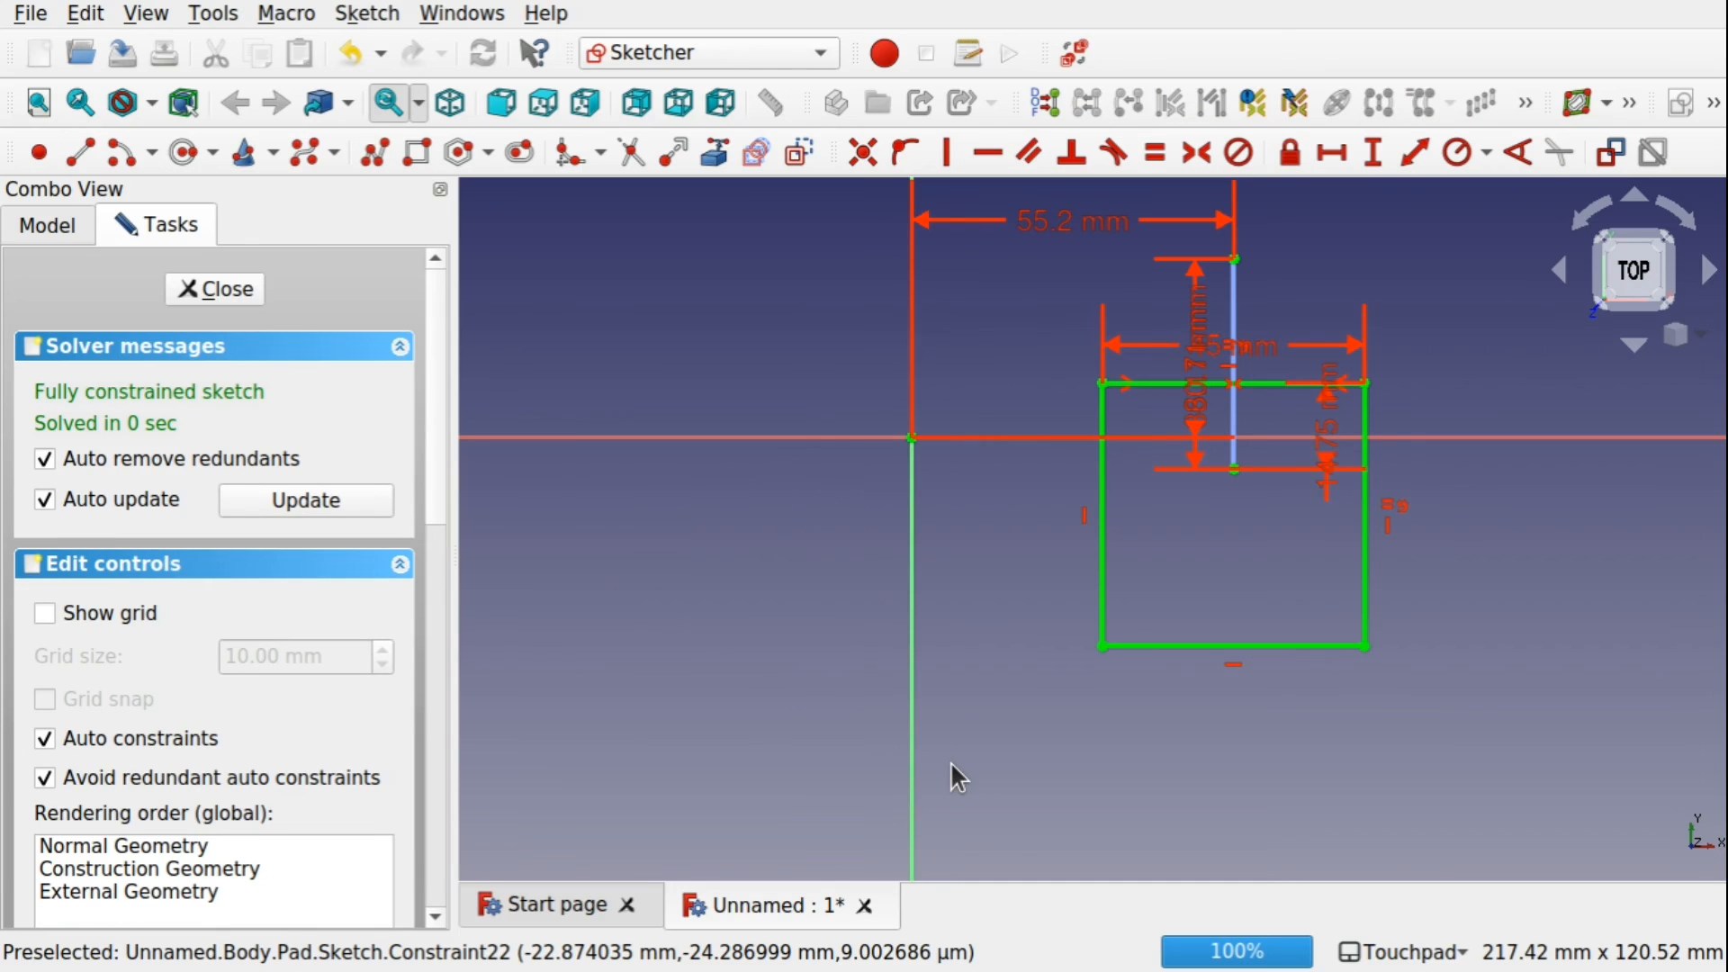
{"action": "left_click", "coordinate": [223, 285]}
Delete Sketch001 despite its dependency and open the remaining body sketch for editing.
{"action": "key", "text": "Delete"}
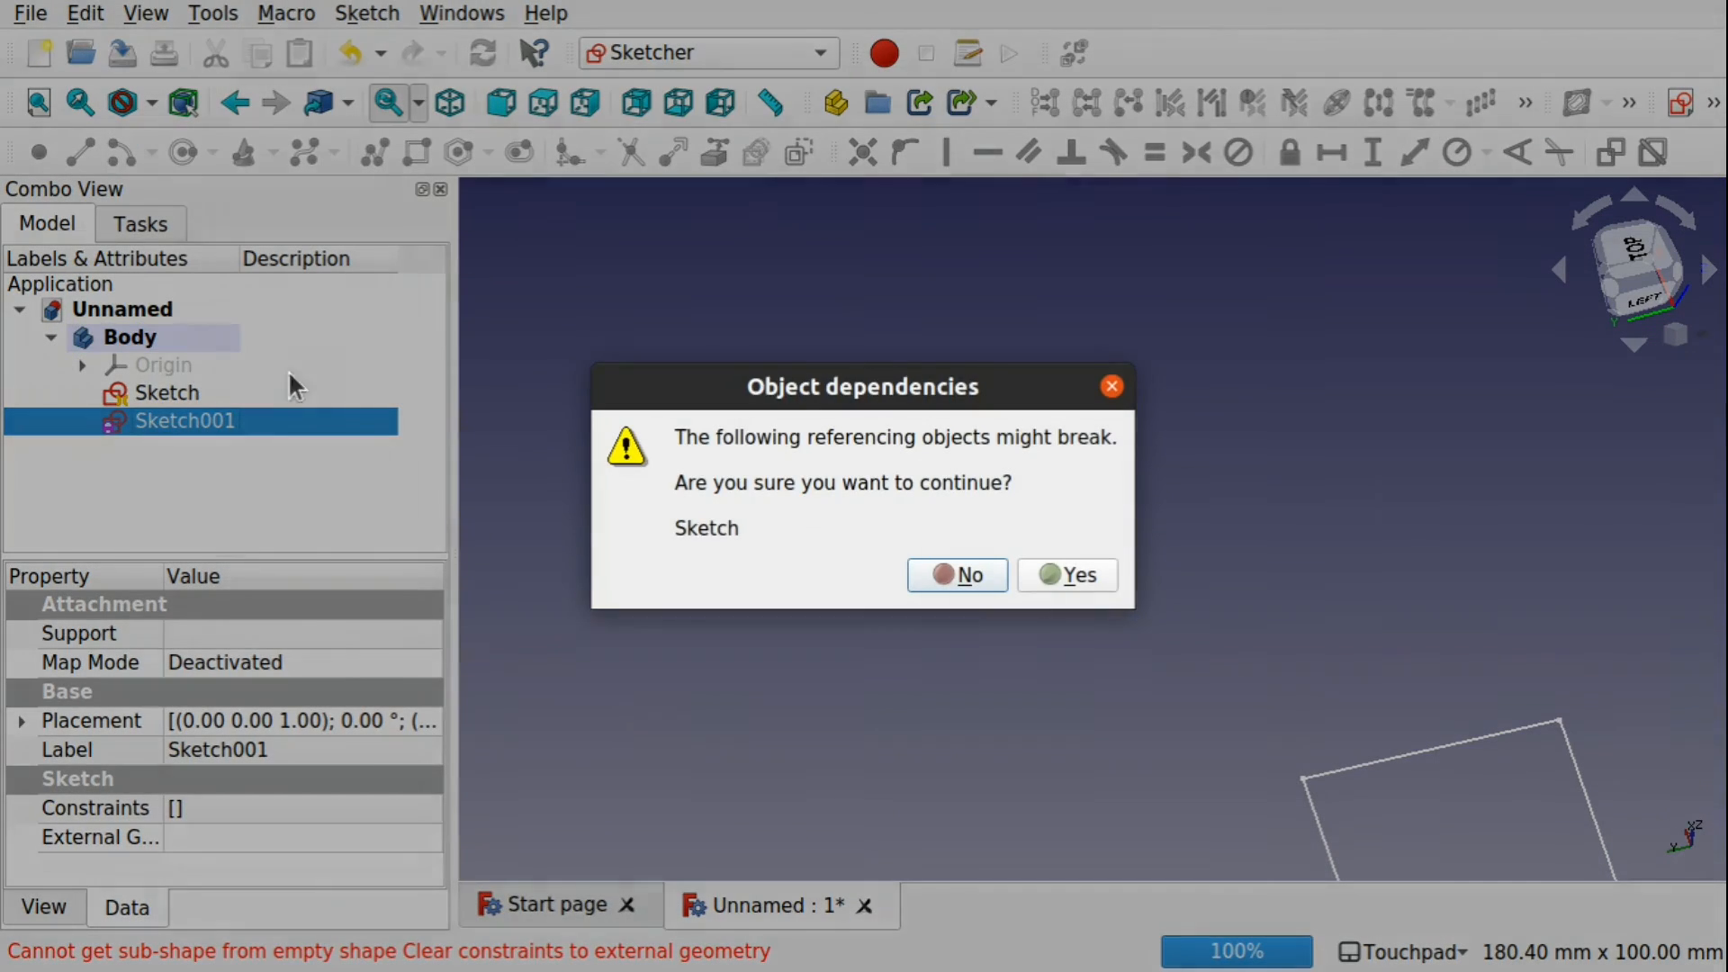
{"action": "left_click", "coordinate": [1064, 573]}
{"action": "double_click", "coordinate": [169, 393]}
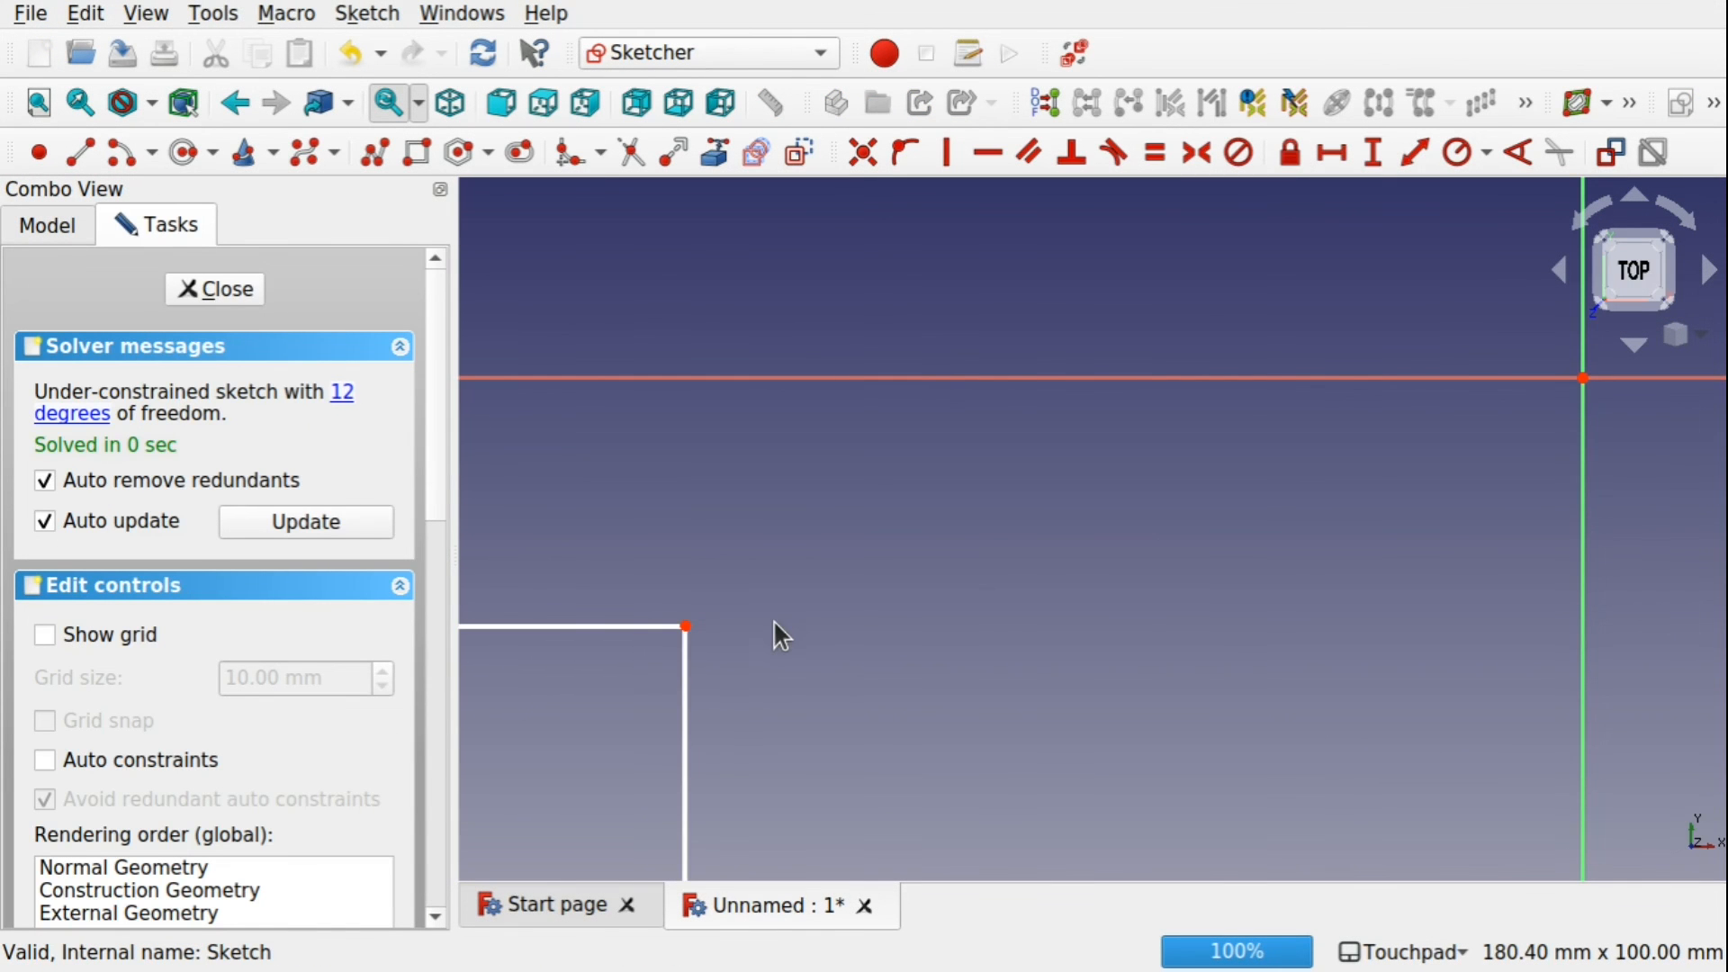
Draw a slightly sloping line above the rectangle and move its right endpoint down so the slope is flatter.
{"action": "middle_click_drag", "start_coordinate": [774, 622], "coordinate": [1102, 439], "text": "shift"}
{"action": "scroll", "coordinate": [1102, 440], "scroll_direction": "down", "scroll_amount": 4}
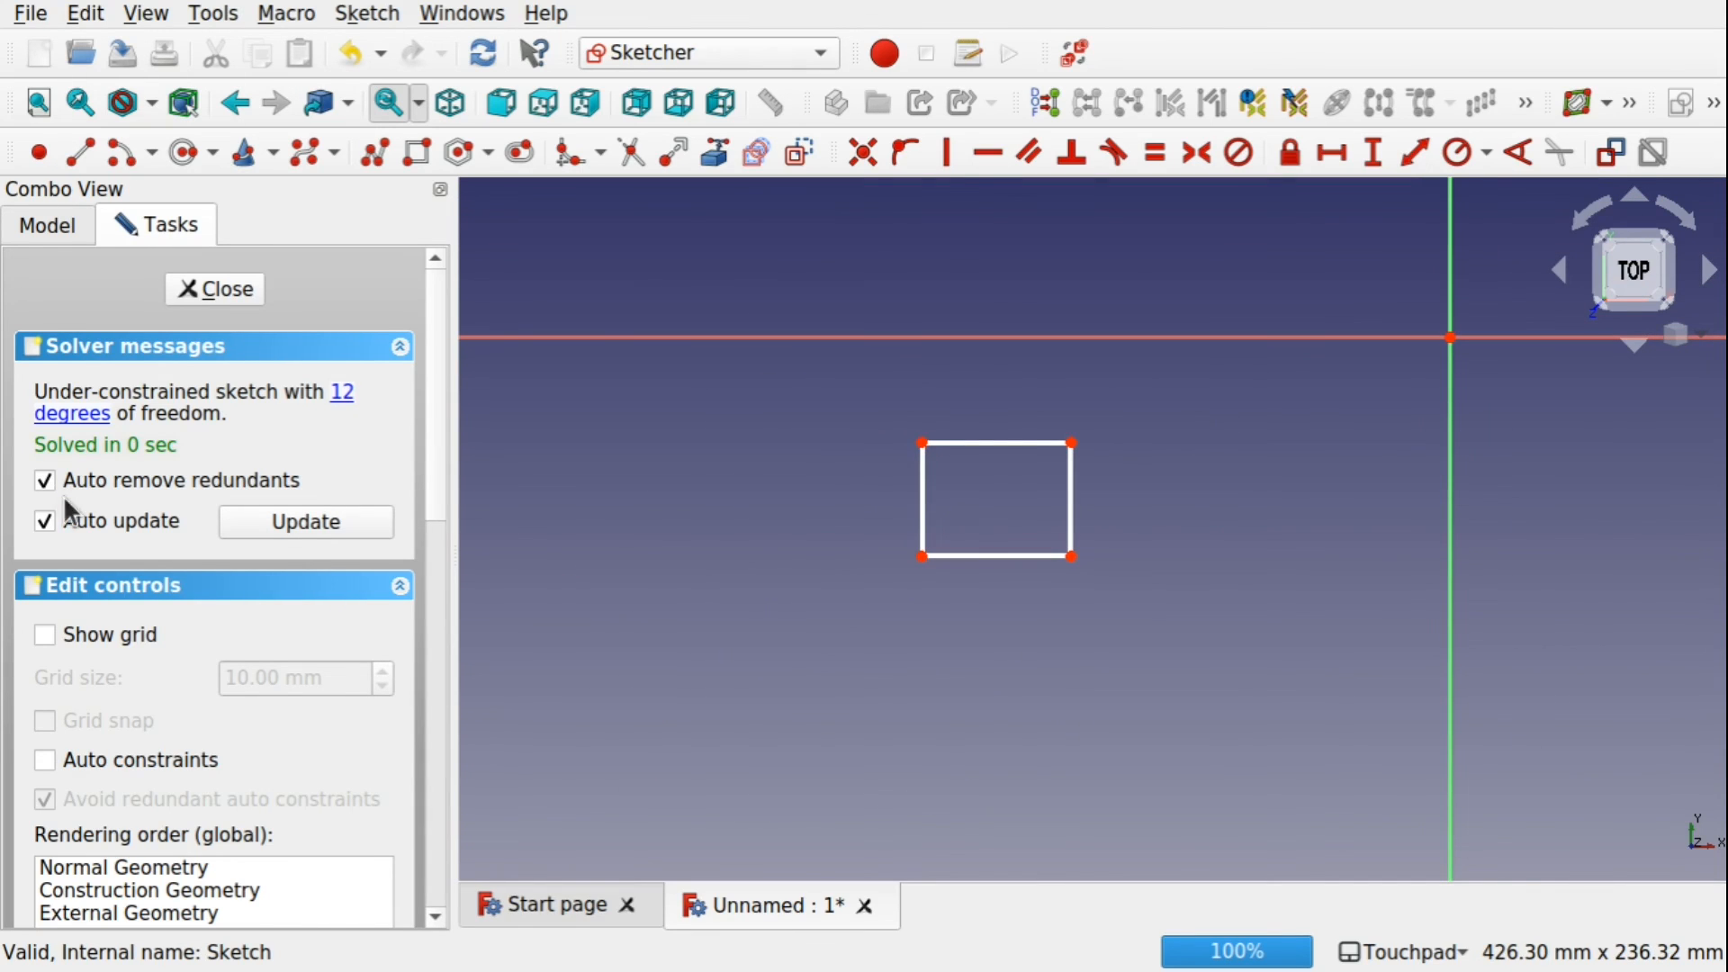
{"action": "scroll", "coordinate": [66, 505], "scroll_direction": "down", "scroll_amount": 5}
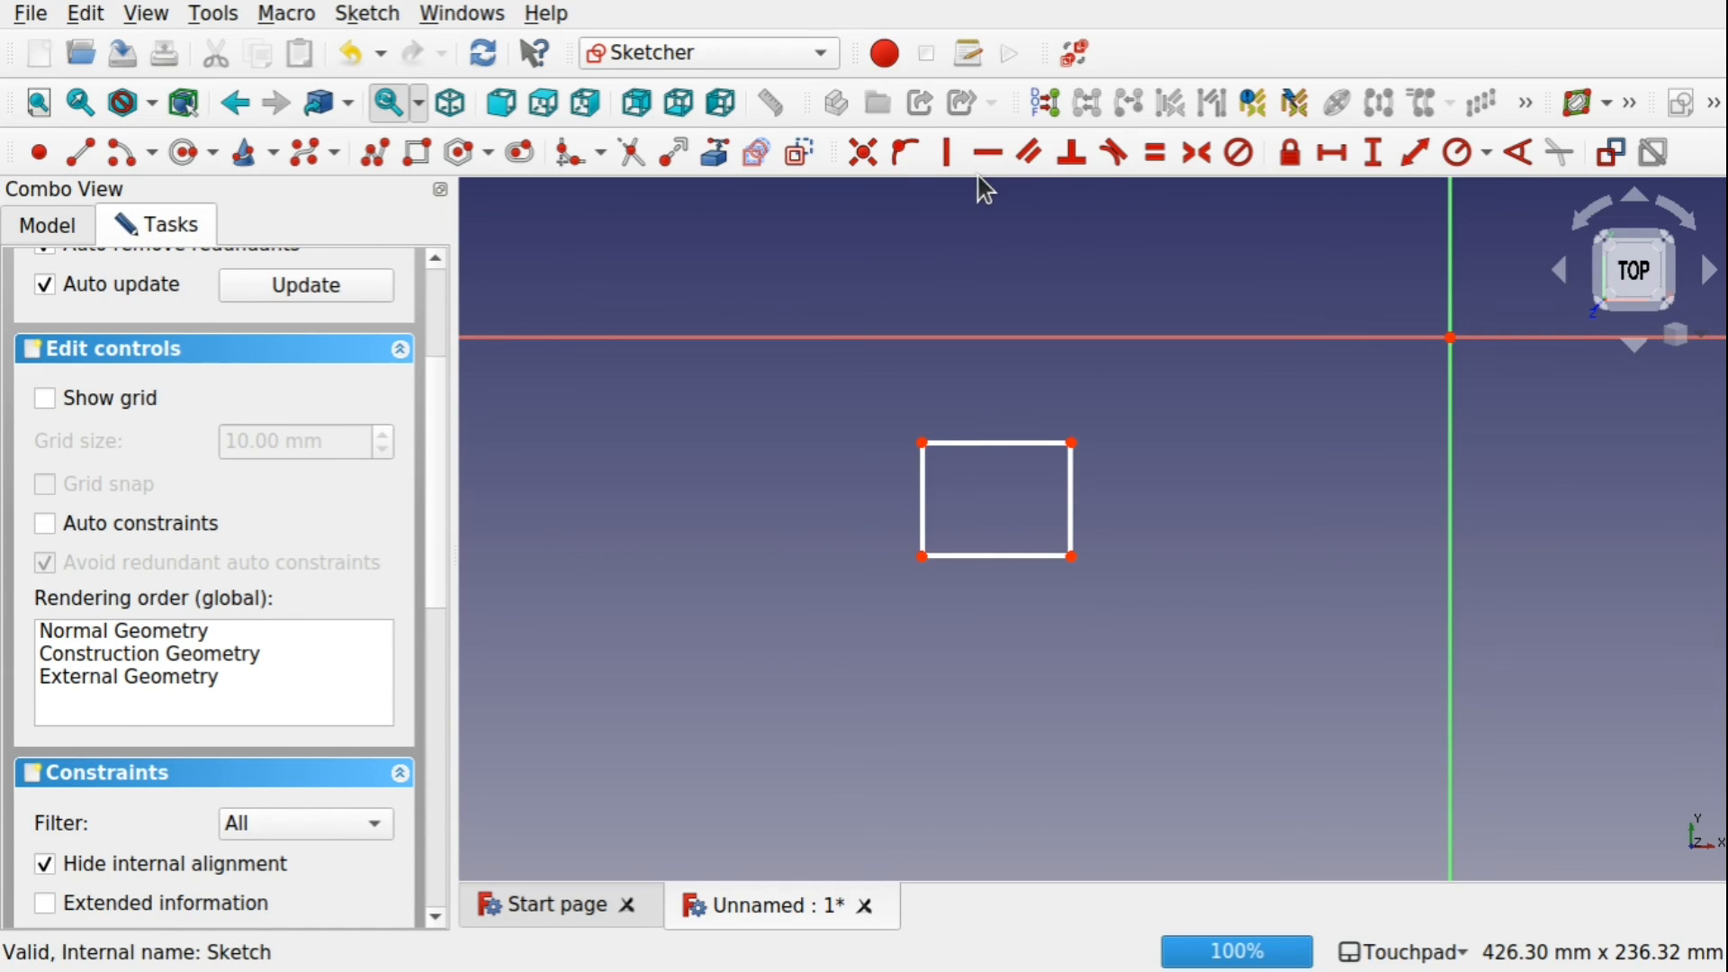
{"action": "left_click", "coordinate": [80, 153]}
{"action": "left_click", "coordinate": [669, 403]}
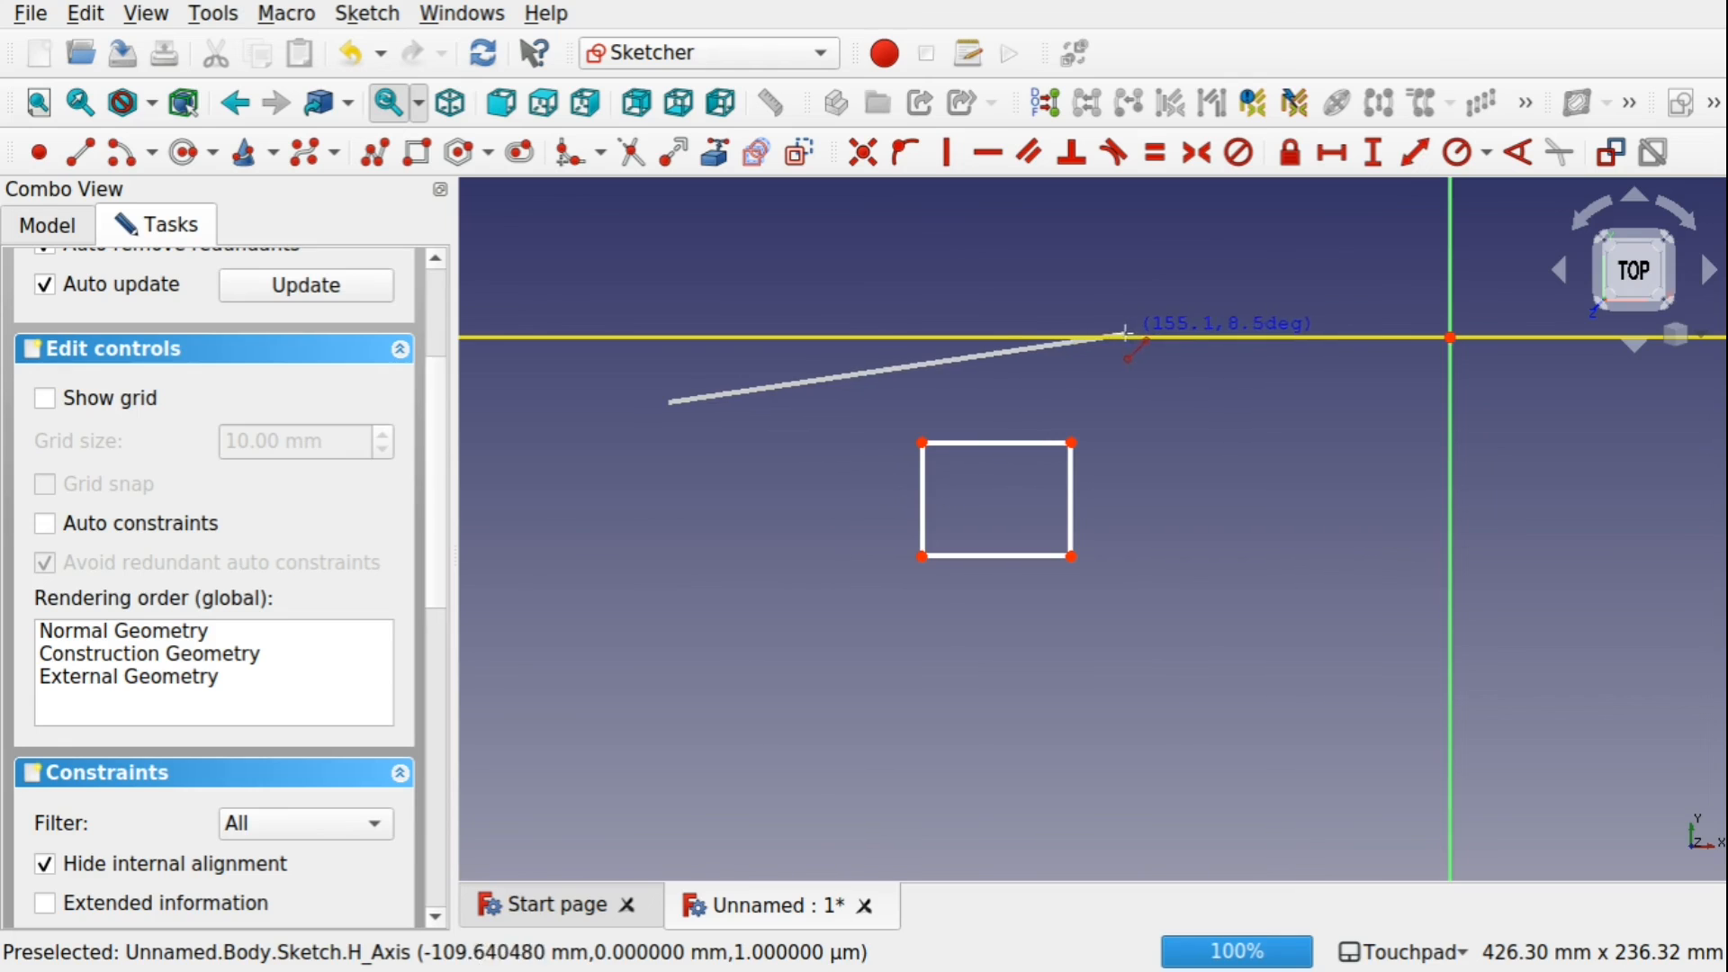
{"action": "left_click", "coordinate": [1033, 342]}
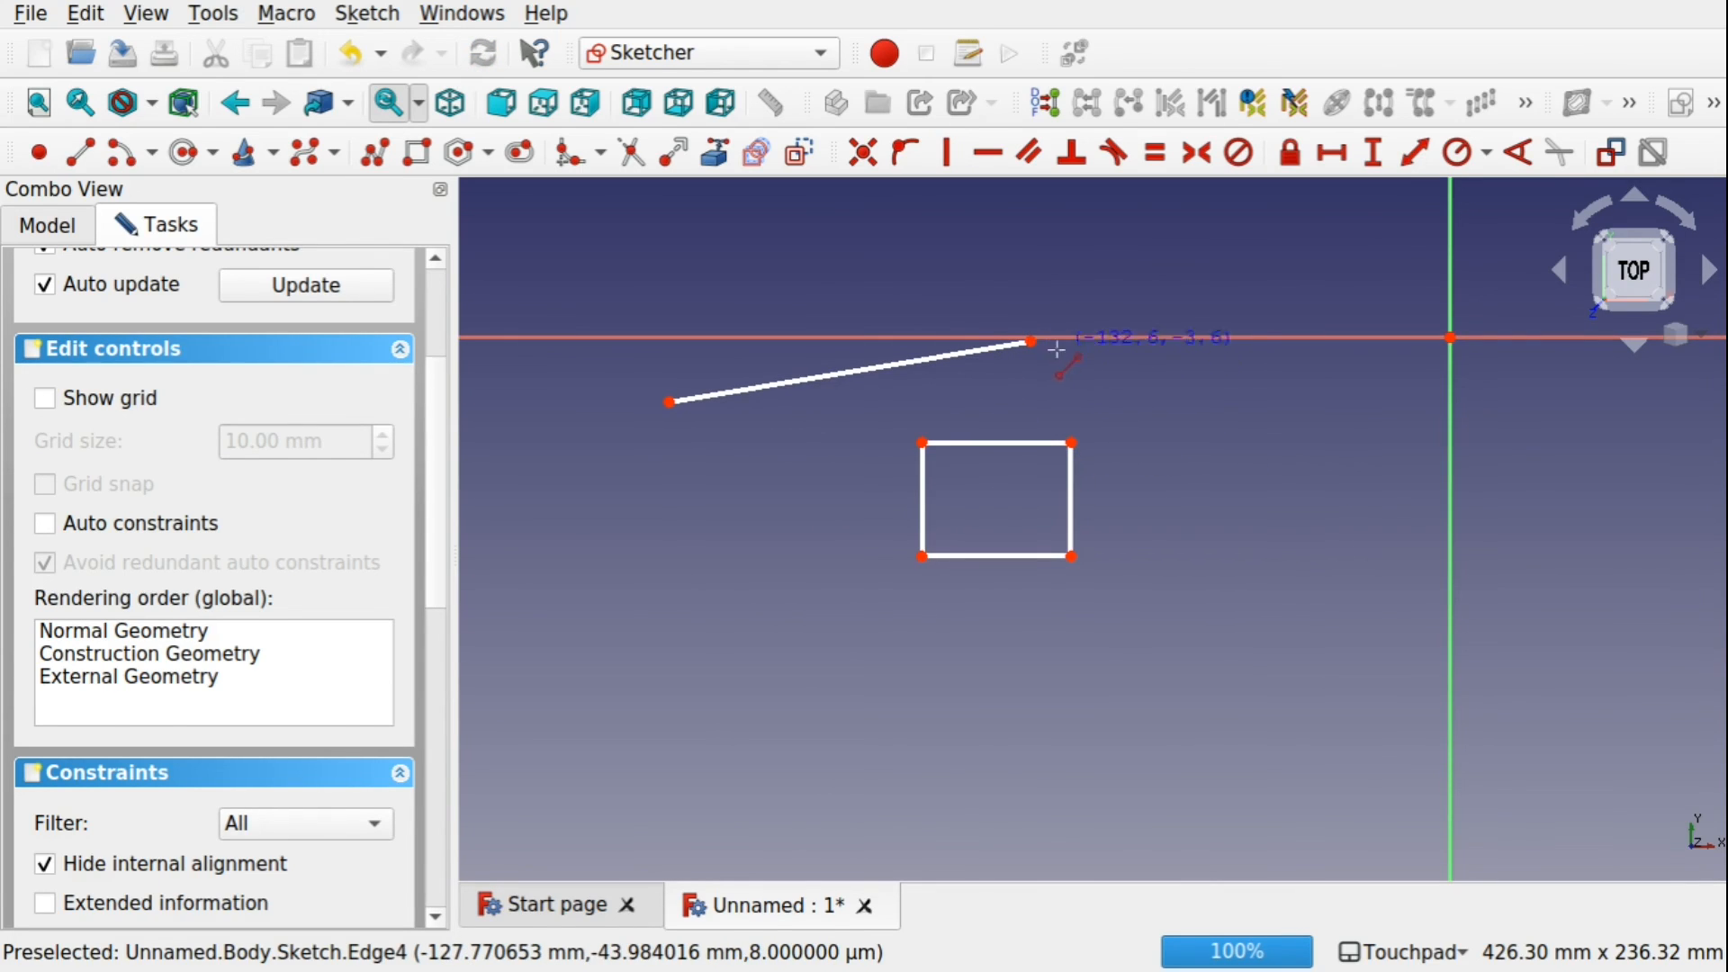
{"action": "right_click", "coordinate": [1032, 376]}
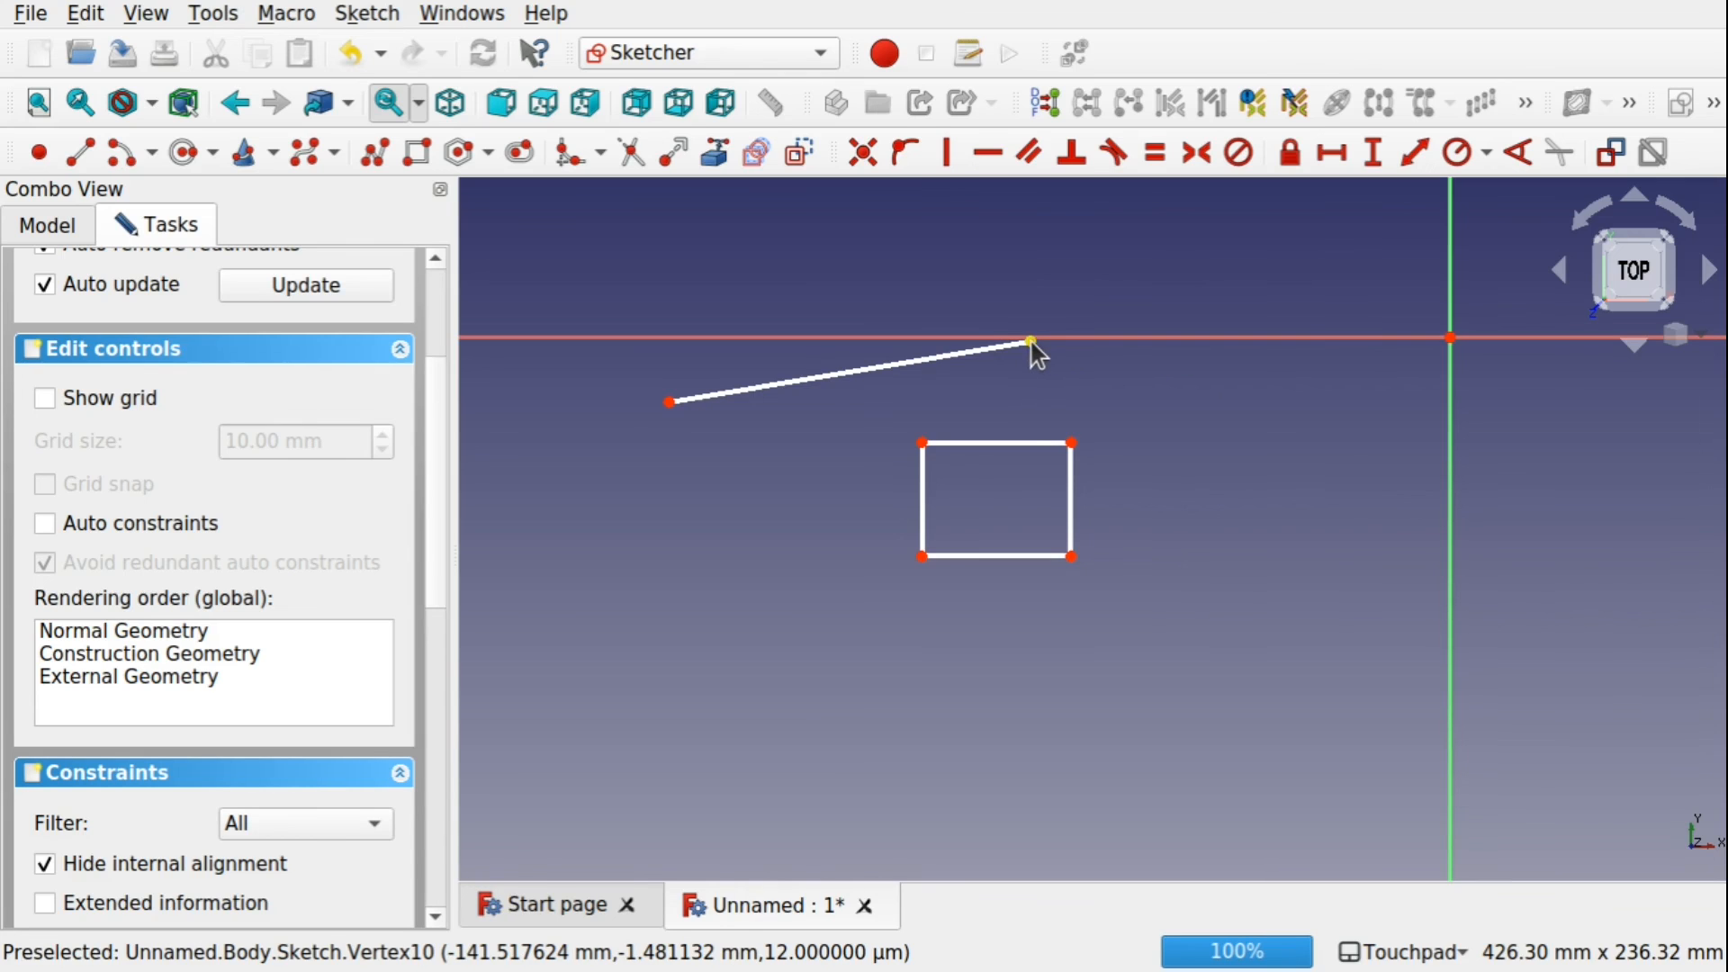
{"action": "left_click_drag", "start_coordinate": [1033, 344], "coordinate": [1035, 379]}
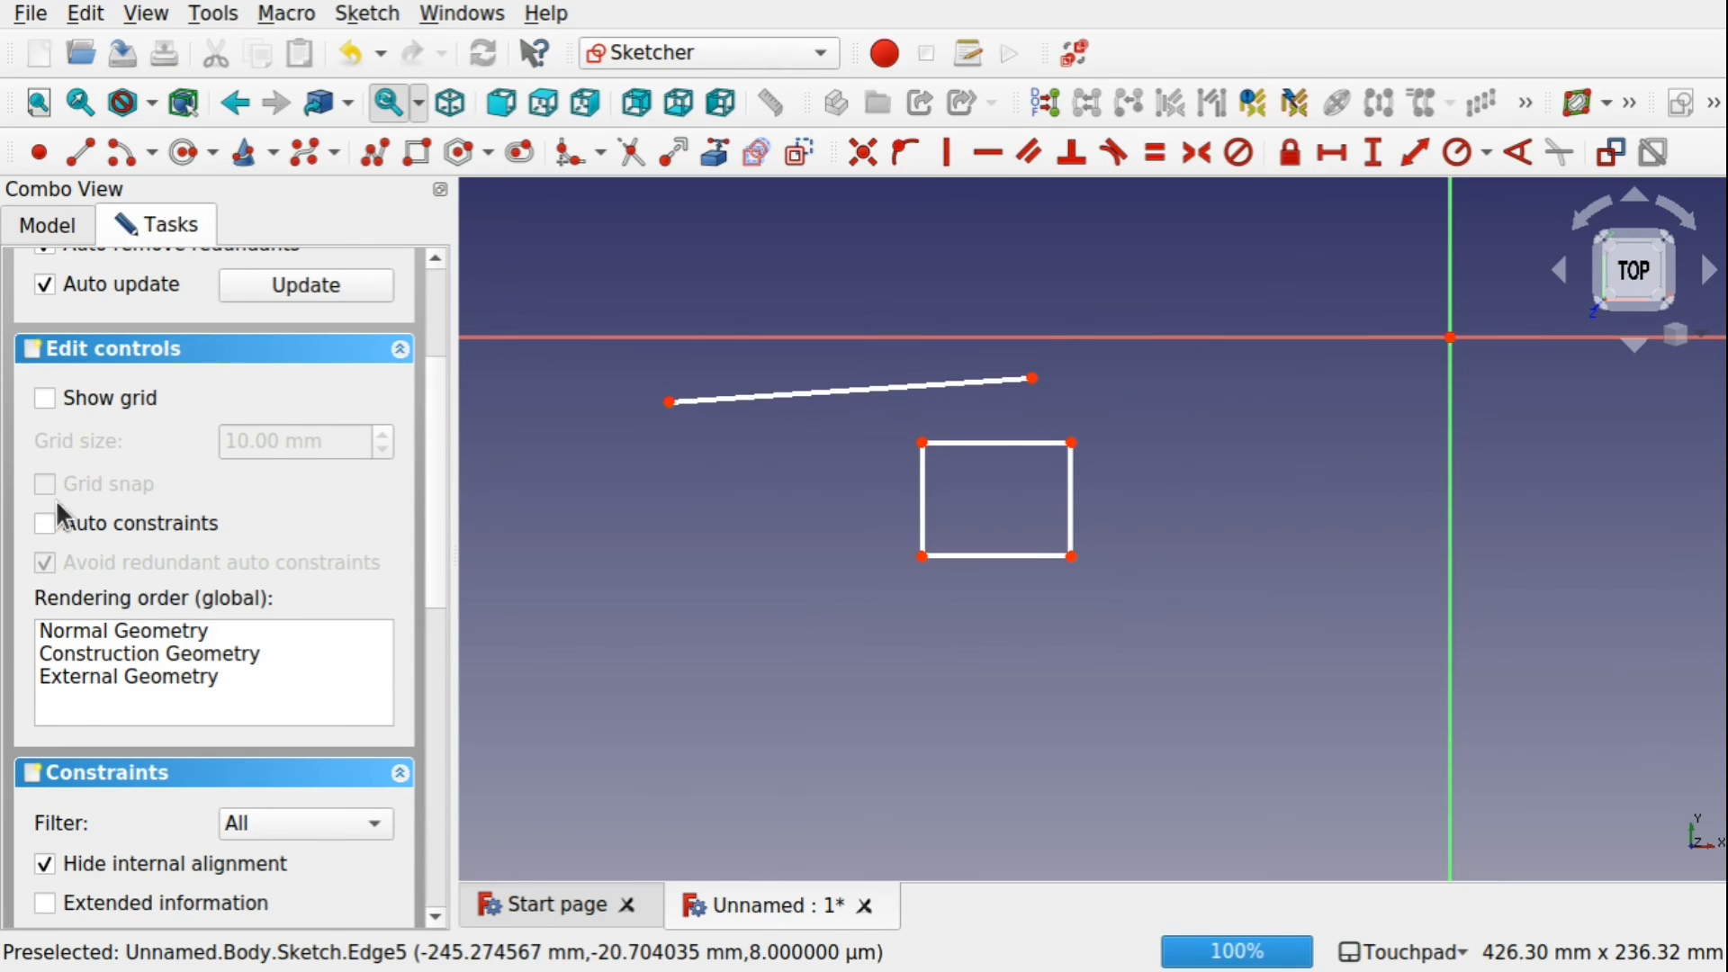
Enable auto constraints for the sketch and delete the sloping line above the rectangle.
{"action": "left_click", "coordinate": [46, 524]}
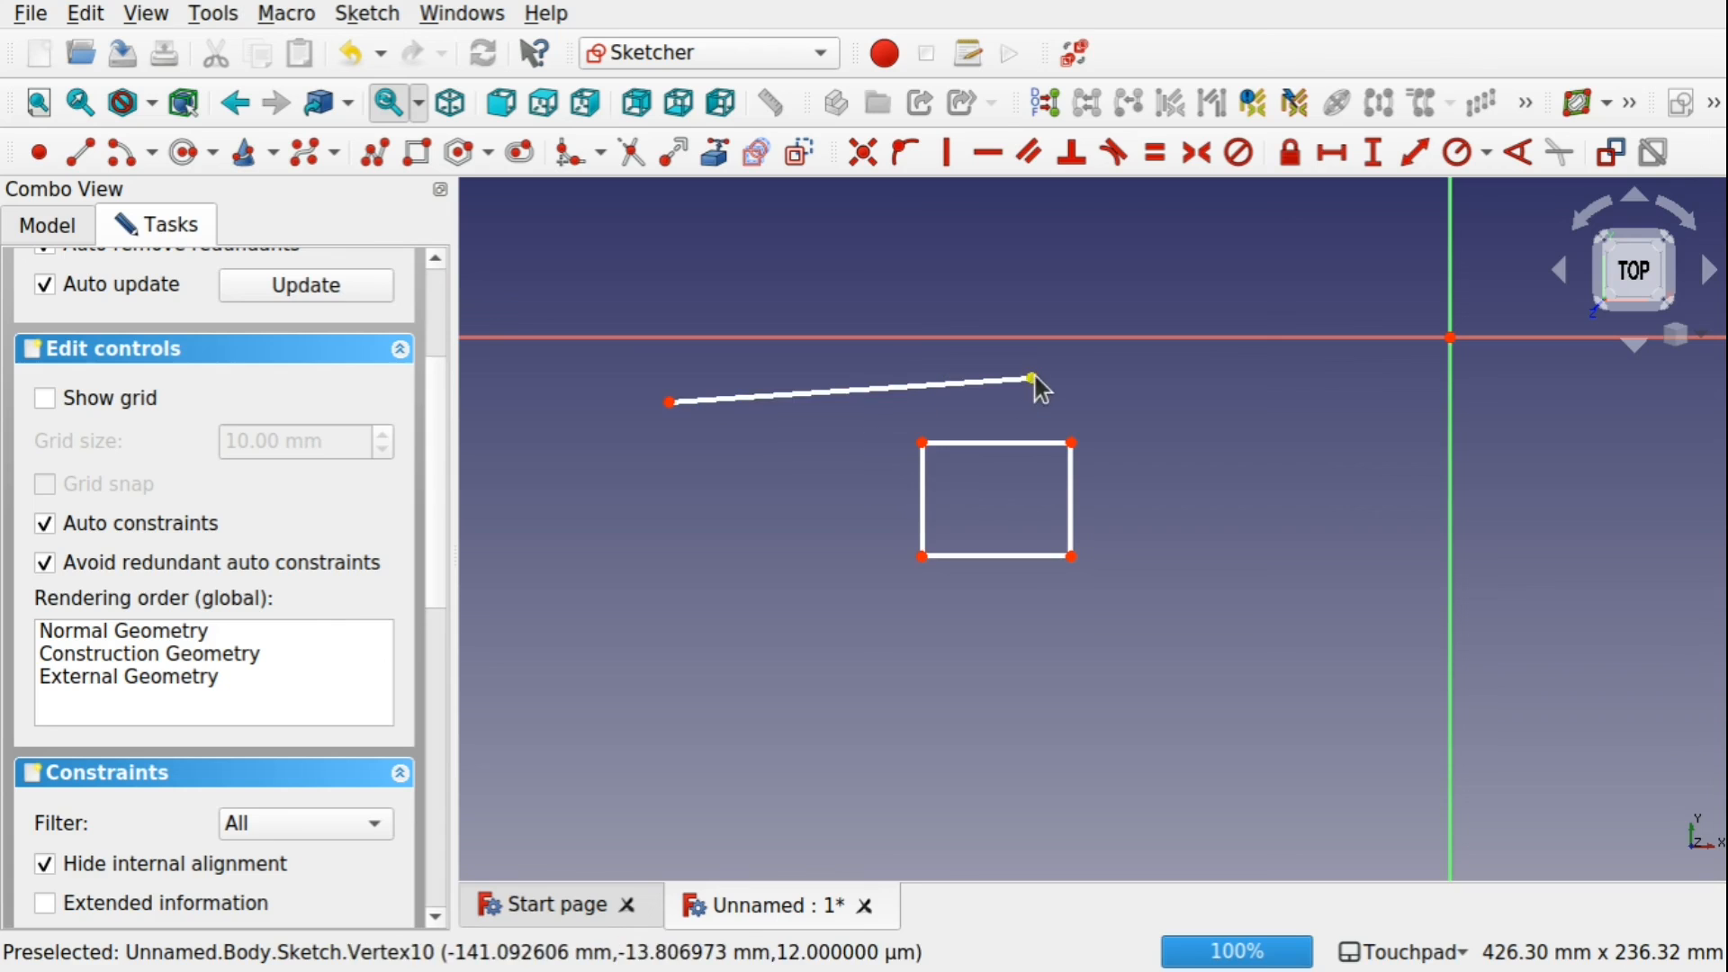
{"action": "left_click", "coordinate": [954, 386]}
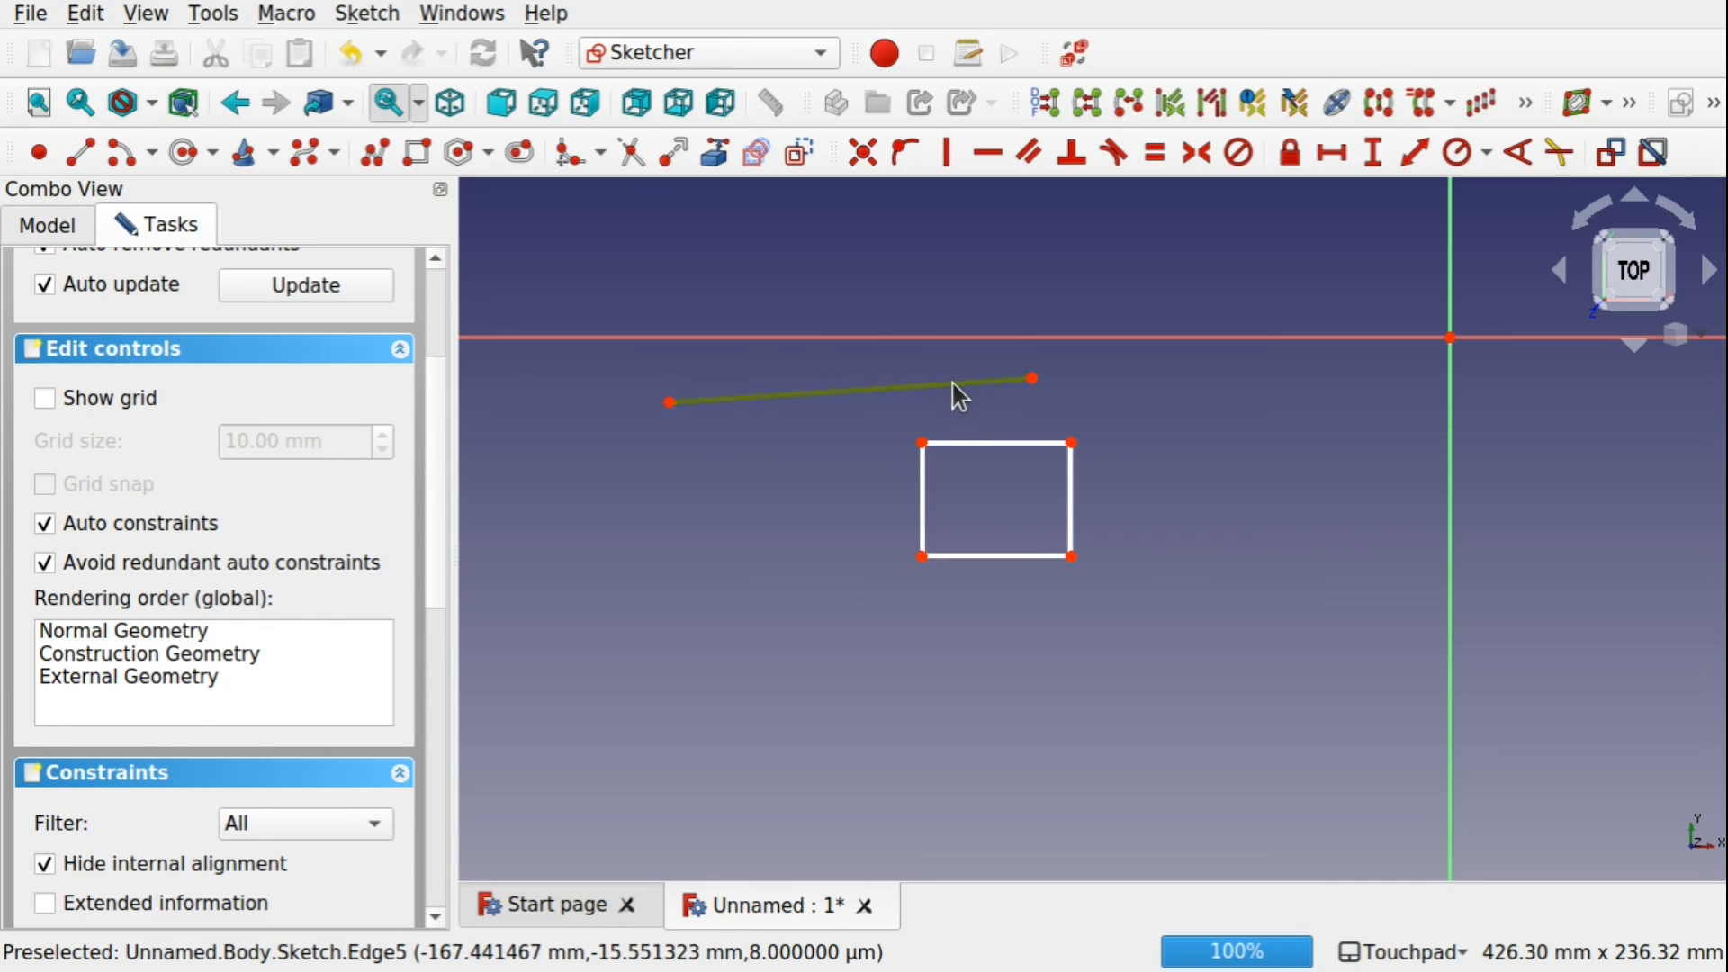
{"action": "key", "text": "Delete"}
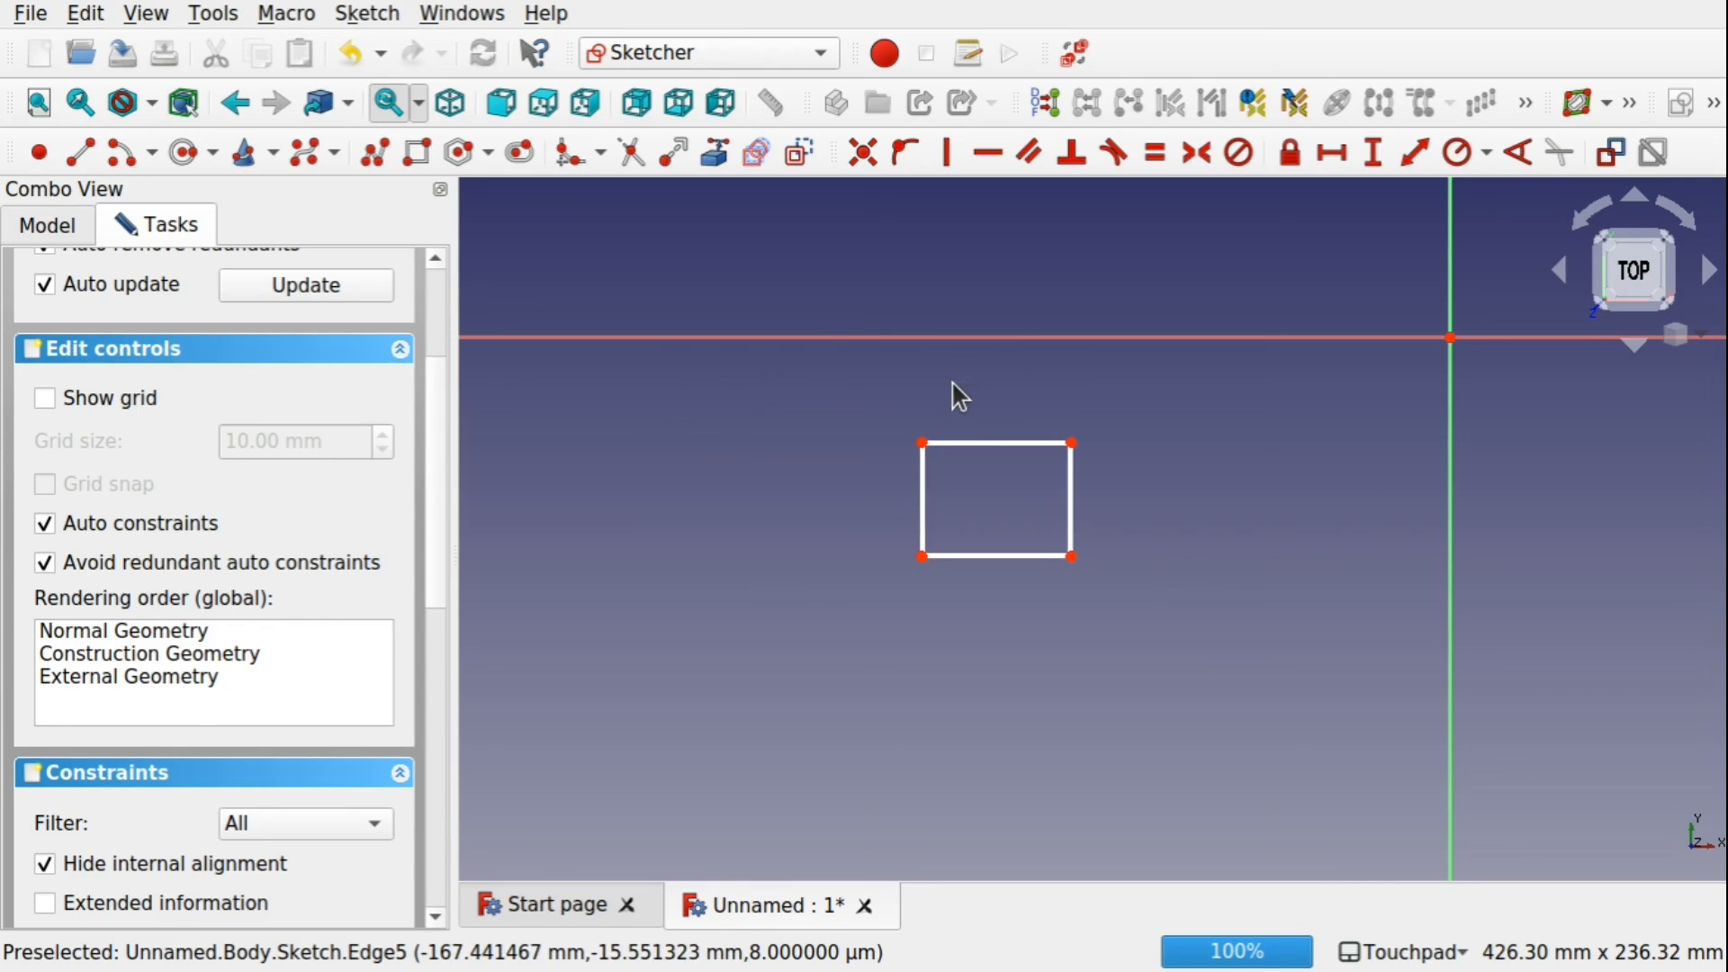
{"action": "left_click", "coordinate": [80, 153]}
{"action": "left_click", "coordinate": [794, 413]}
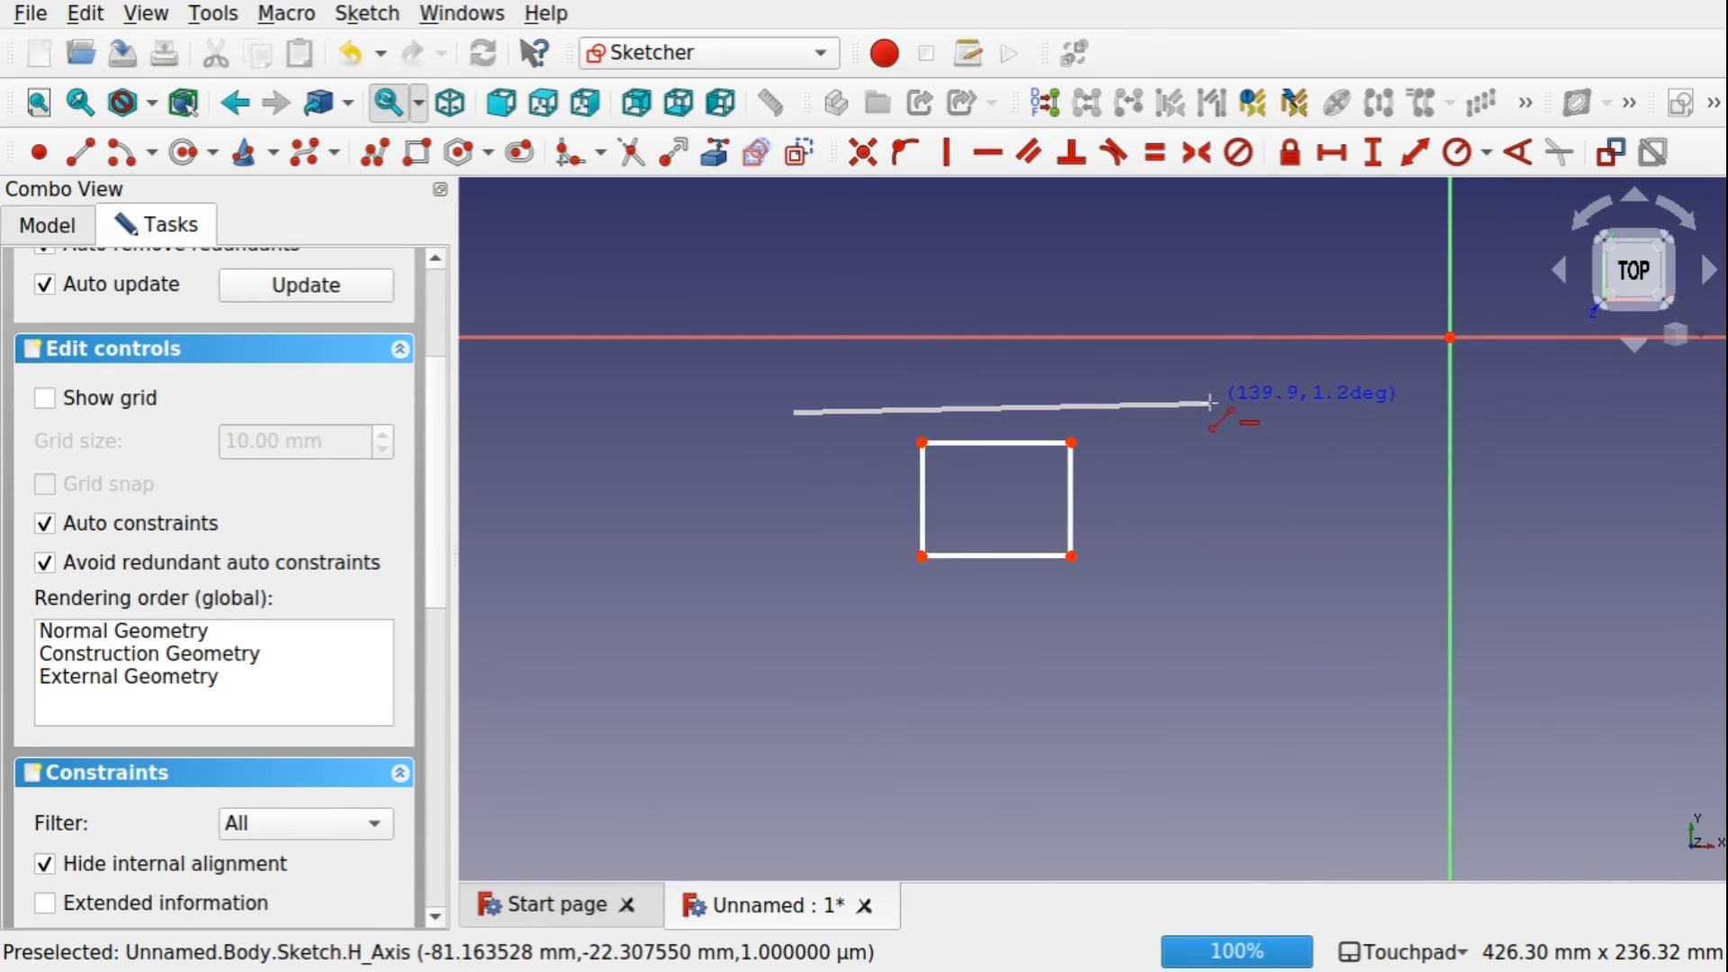
{"action": "key", "text": "Escape"}
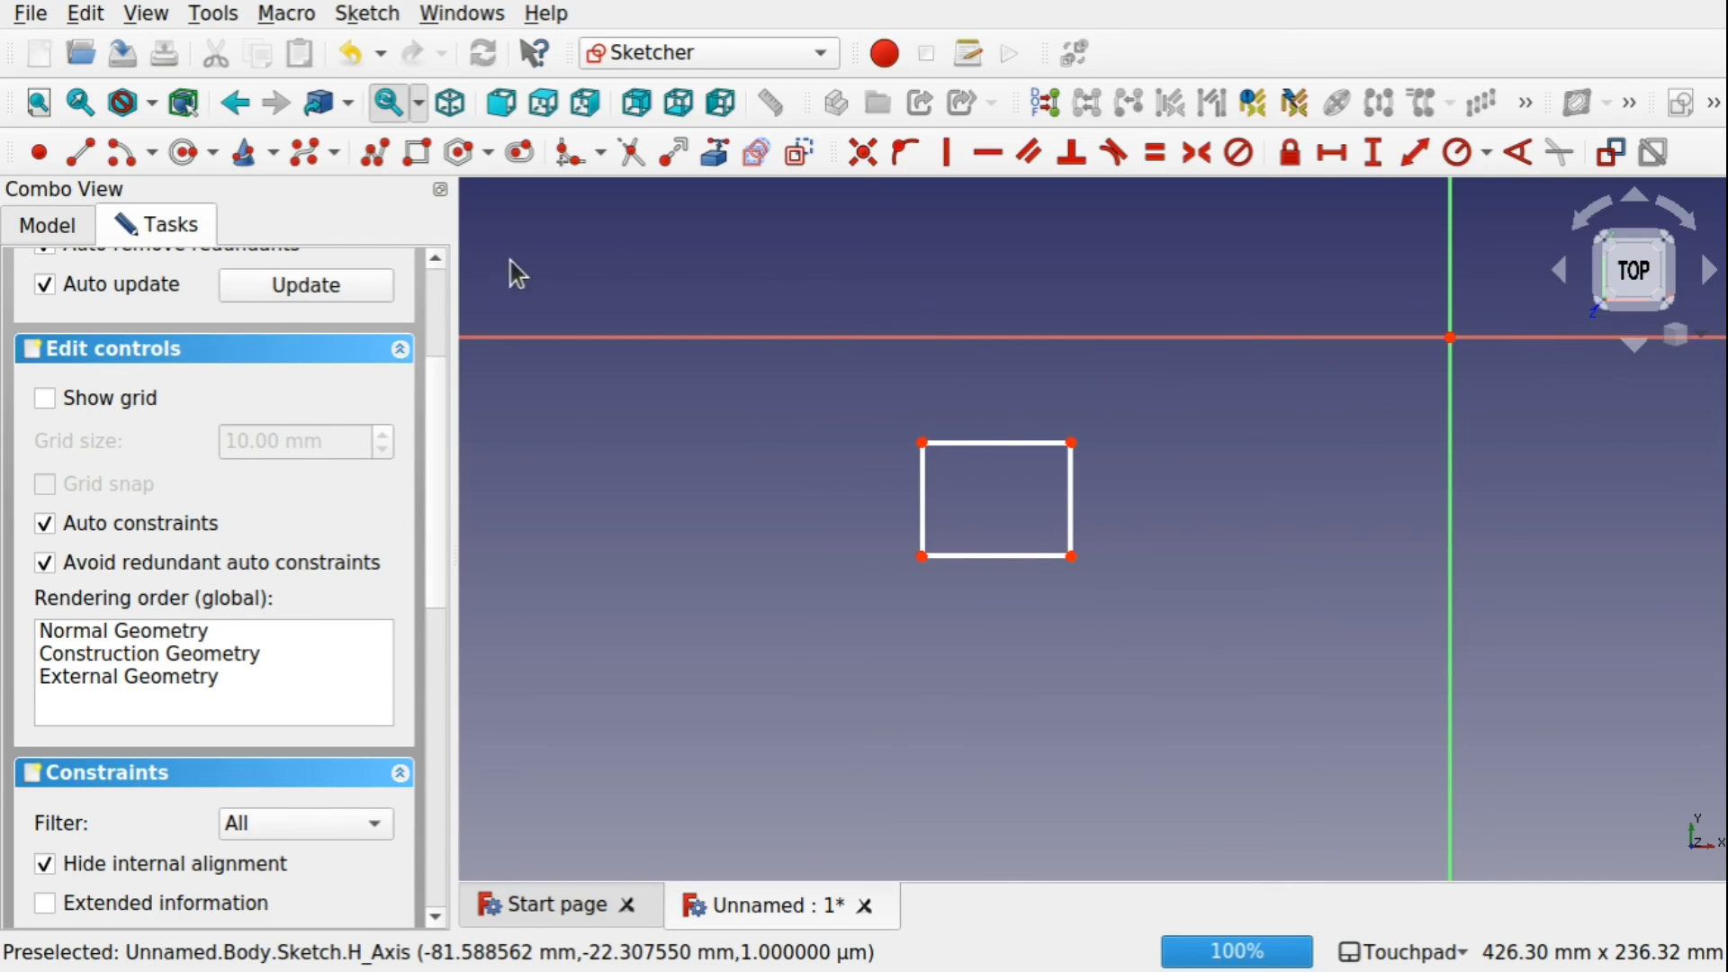
Draw a circle centred at about (-73, 15) and a second one below it, tangent to the vertical axis.
{"action": "left_click", "coordinate": [182, 152]}
{"action": "left_click", "coordinate": [1234, 291]}
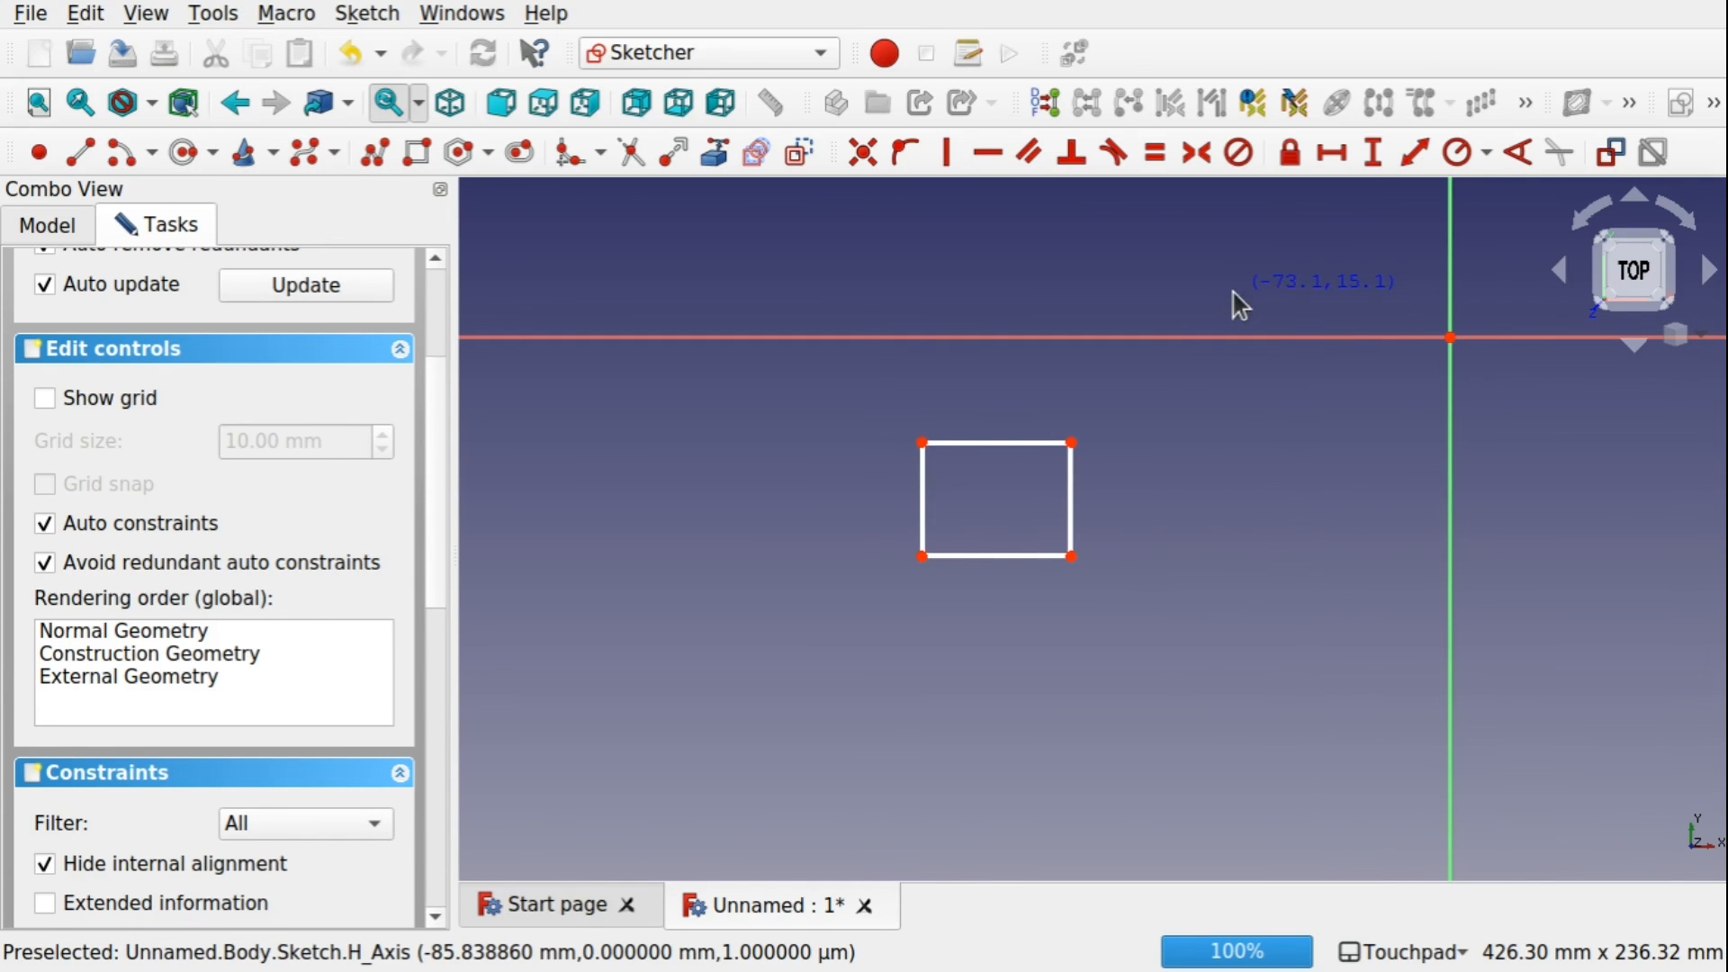
{"action": "left_click", "coordinate": [1441, 538]}
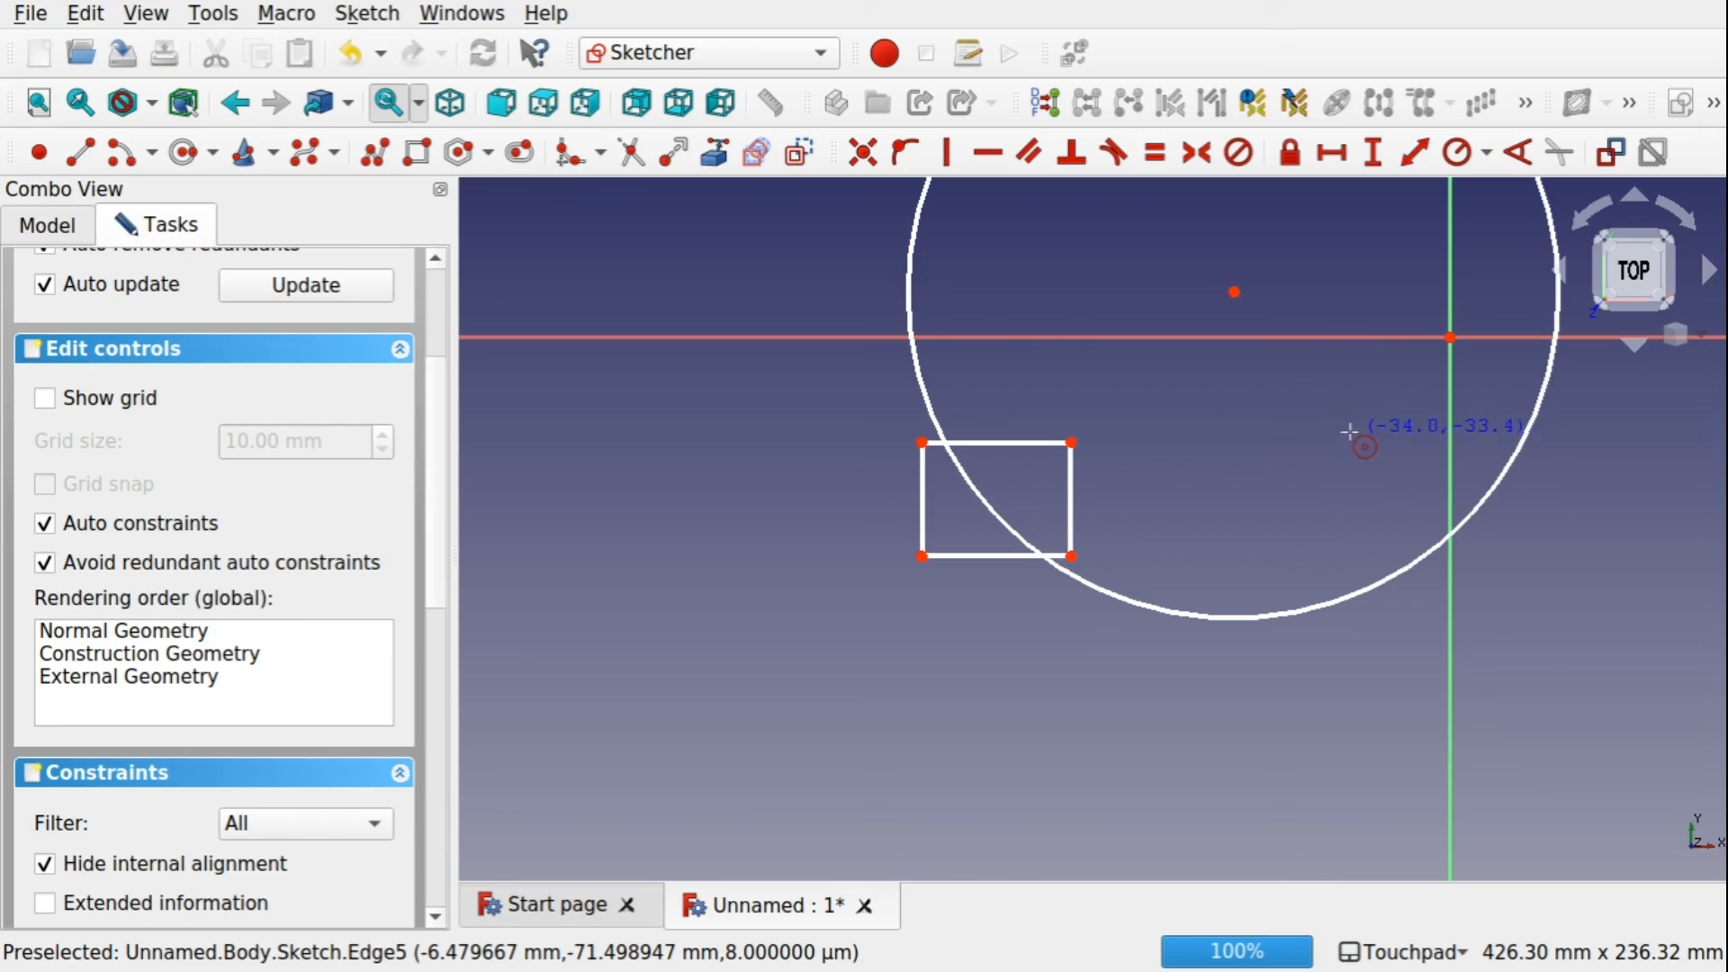
{"action": "scroll", "coordinate": [1355, 444], "scroll_direction": "down", "scroll_amount": 4}
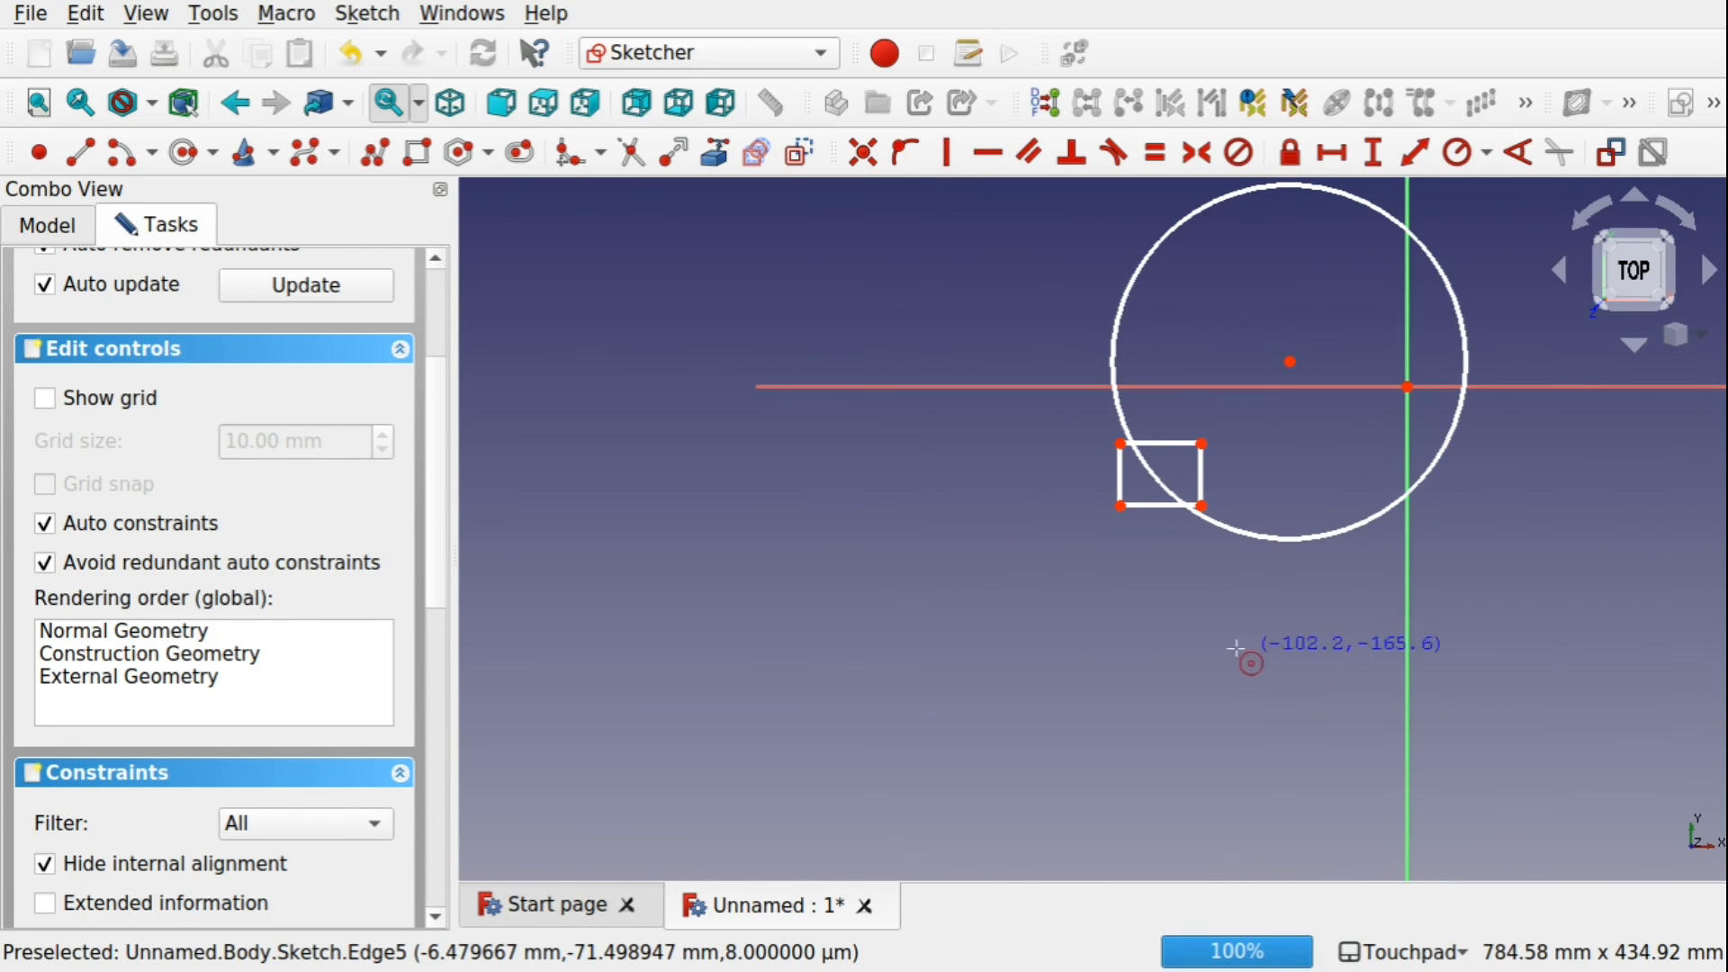
{"action": "left_click", "coordinate": [1211, 623]}
{"action": "left_click", "coordinate": [1407, 624]}
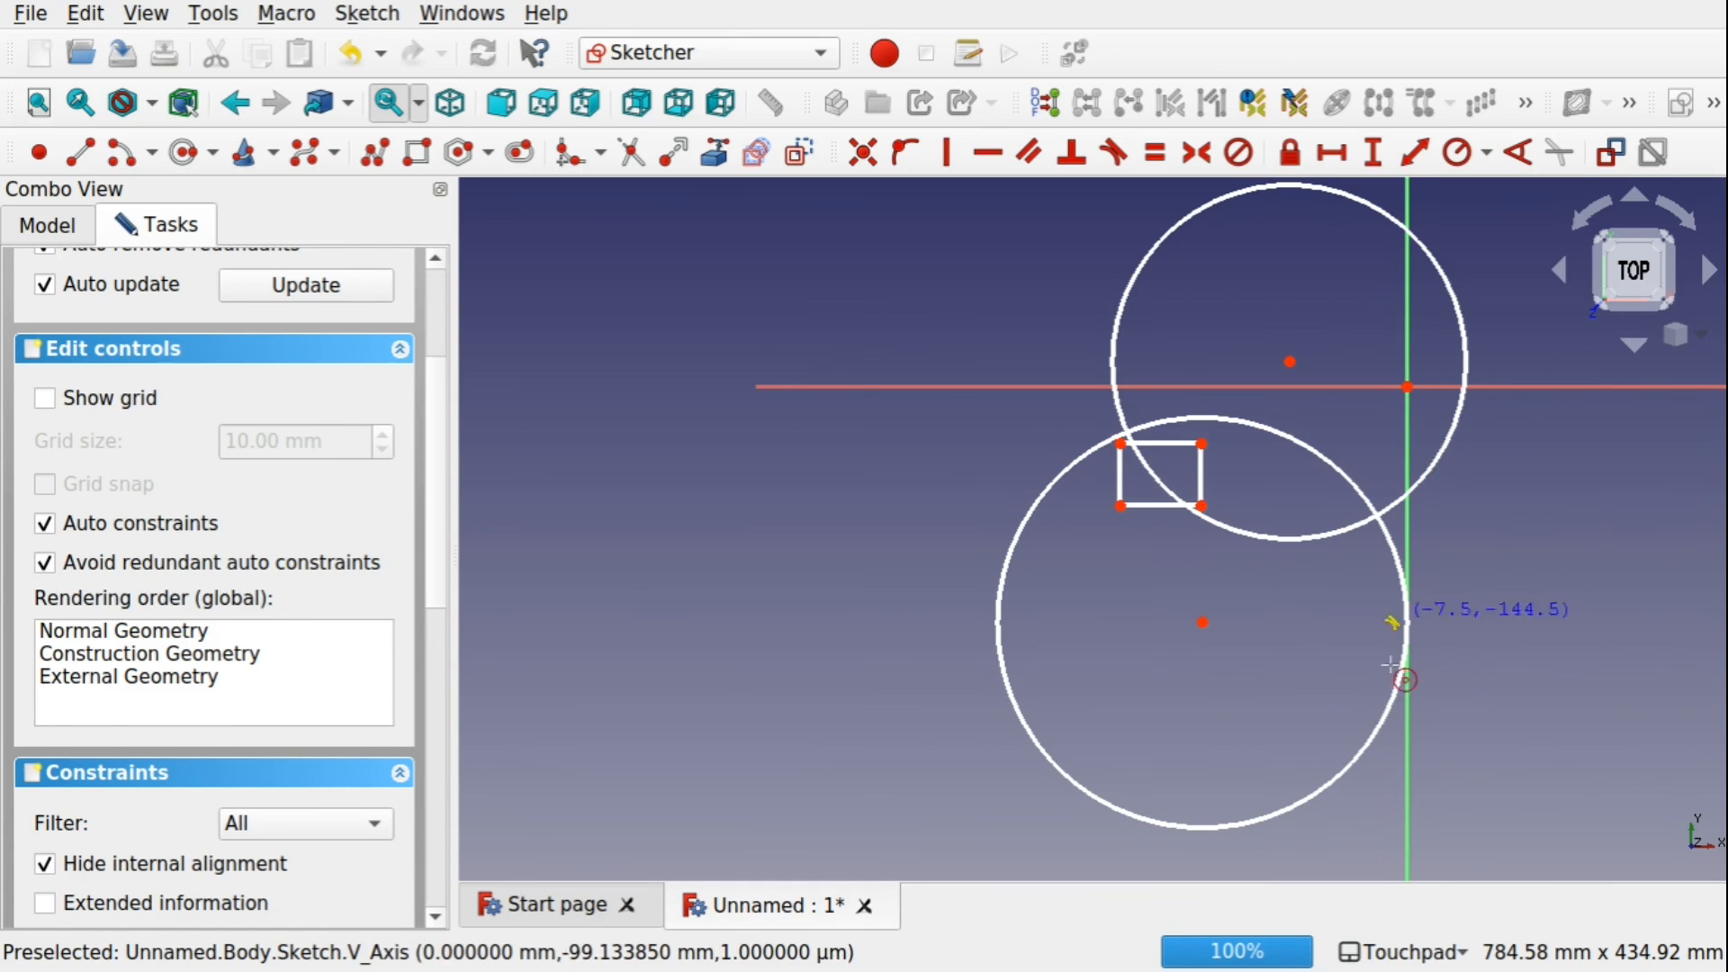
{"action": "key", "text": "Escape"}
Delete the upper circle together with the lower circle's tangent constraint, and delete the whole rectangle.
{"action": "left_click", "coordinate": [1387, 619]}
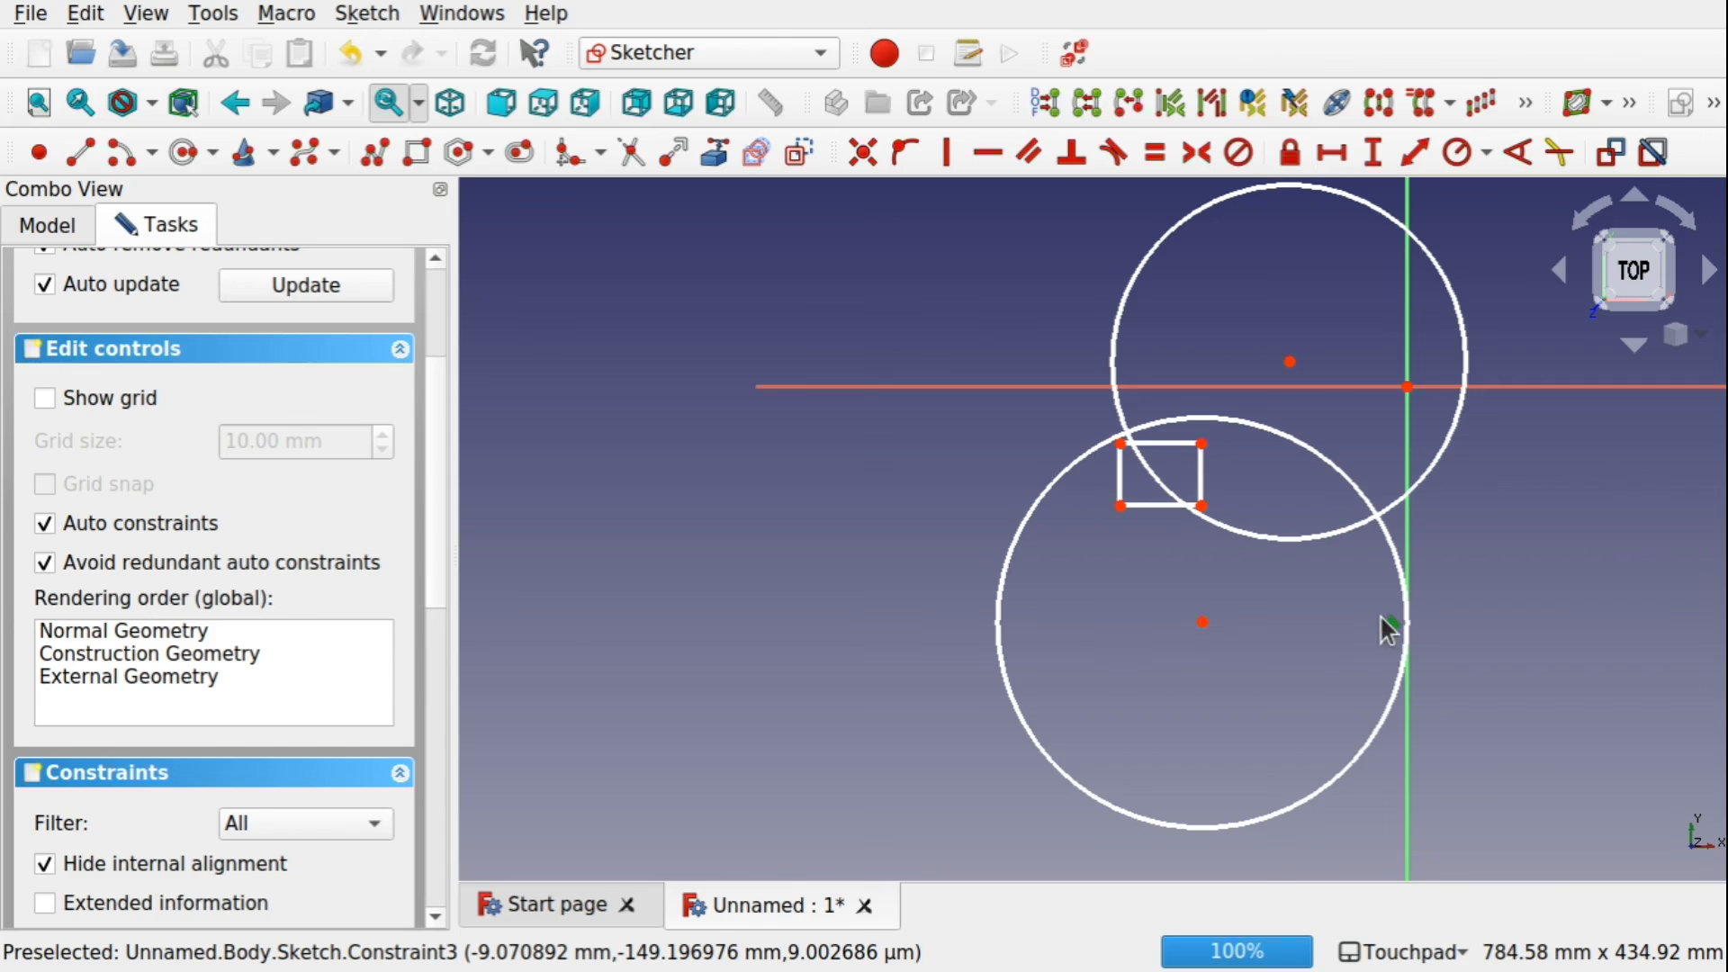
{"action": "left_click", "coordinate": [1444, 445]}
{"action": "key", "text": "Delete"}
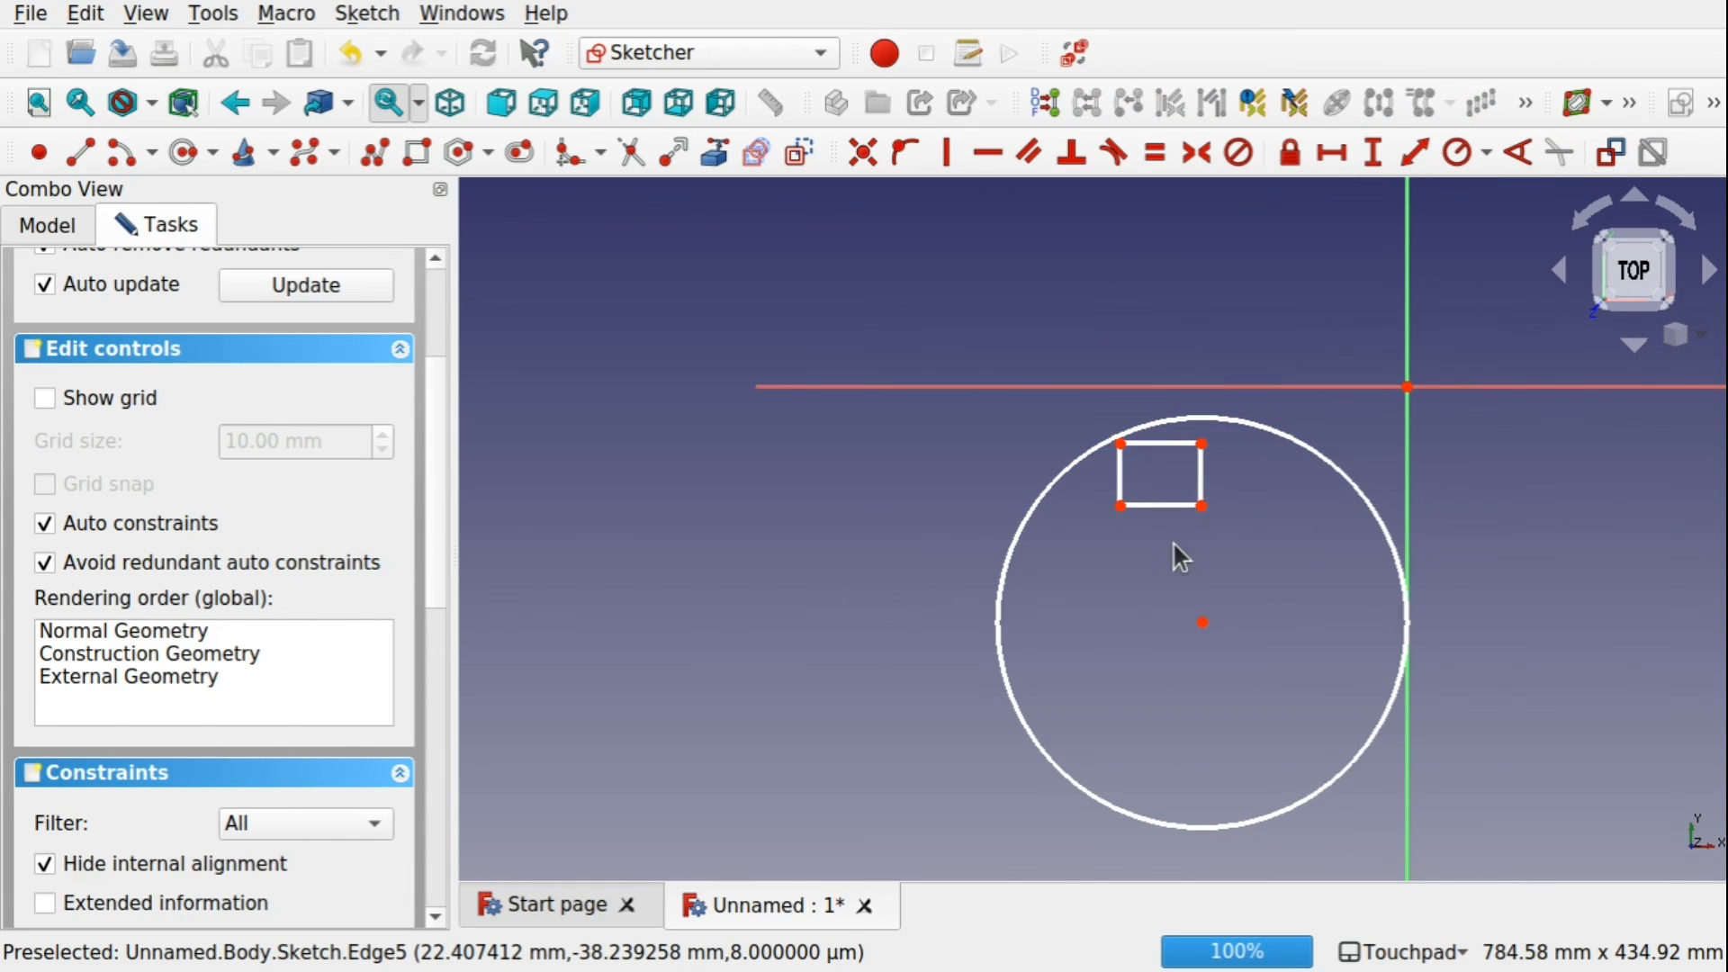
{"action": "left_click_drag", "start_coordinate": [1235, 547], "coordinate": [1082, 419]}
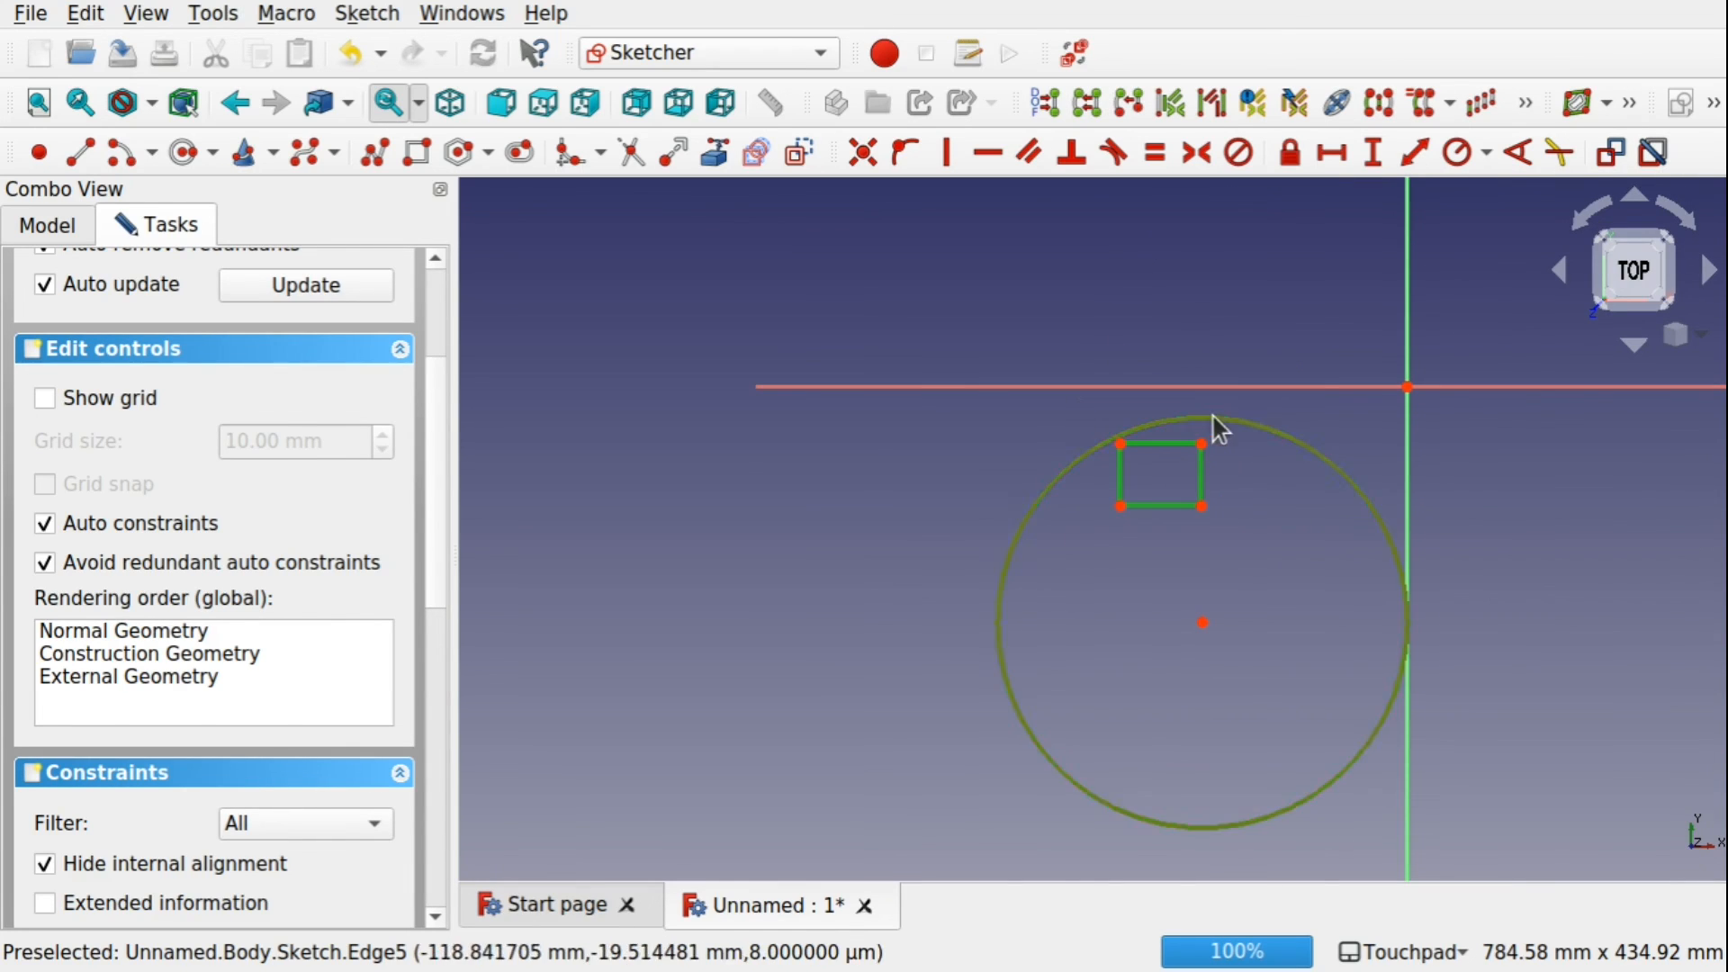
{"action": "key", "text": "Delete"}
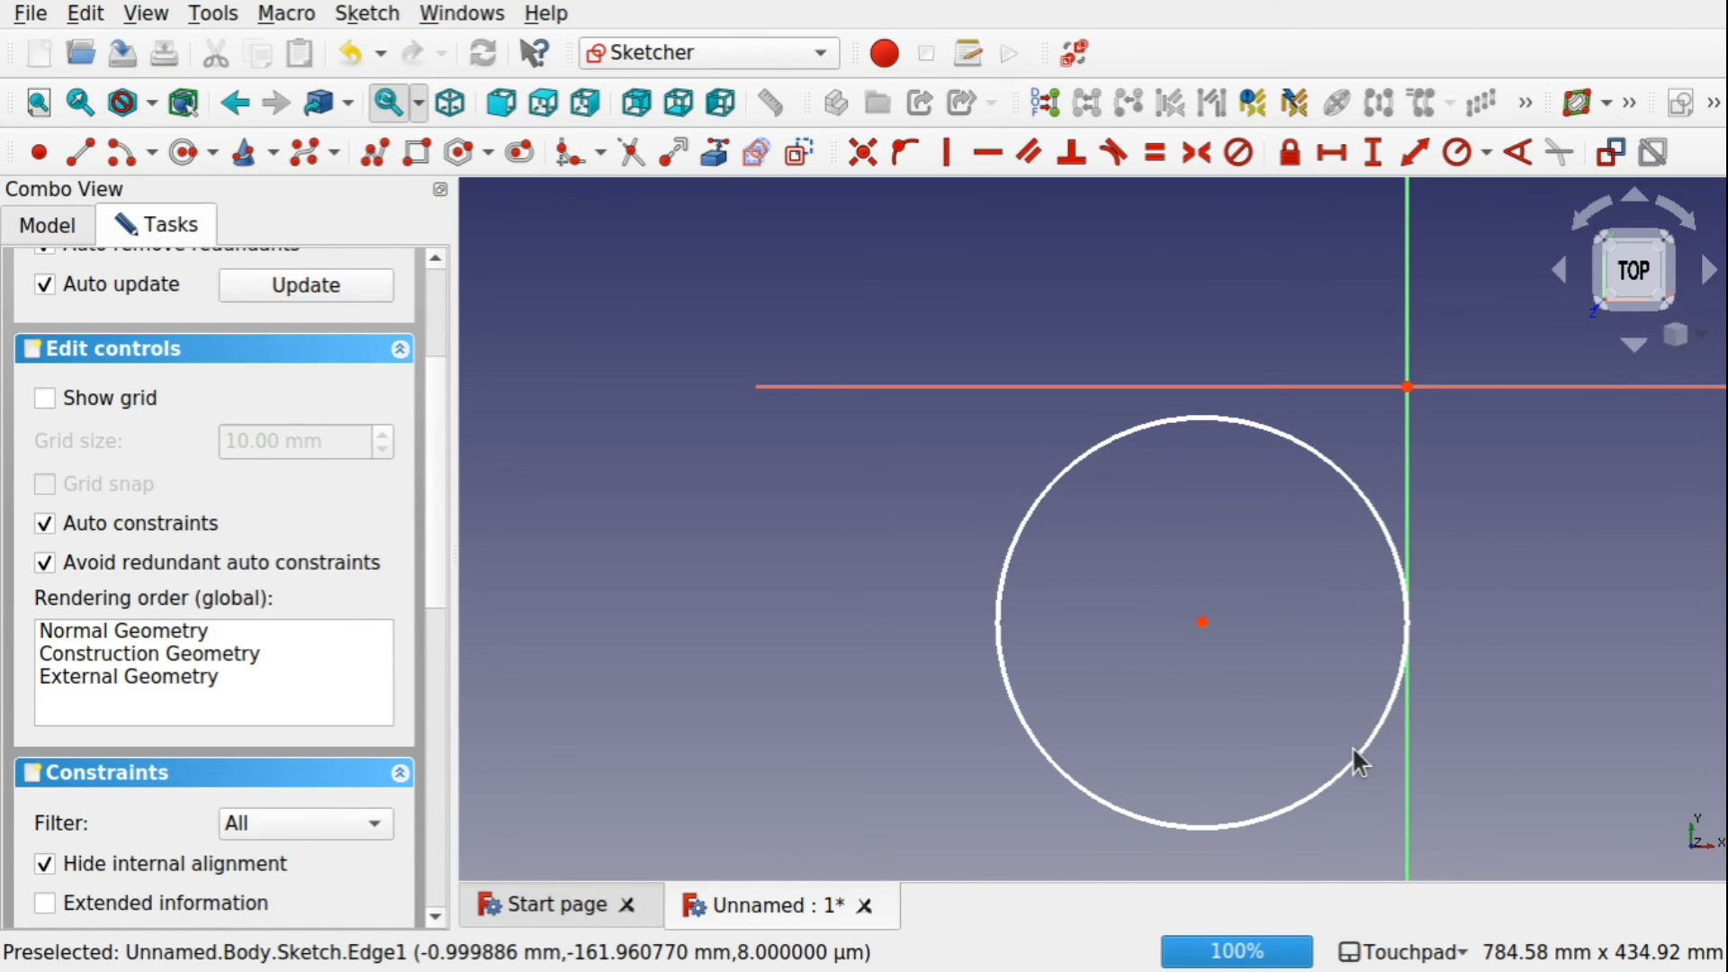
Shrink the remaining circle away from the vertical axis and delete it.
{"action": "left_click_drag", "start_coordinate": [1358, 760], "coordinate": [1268, 761]}
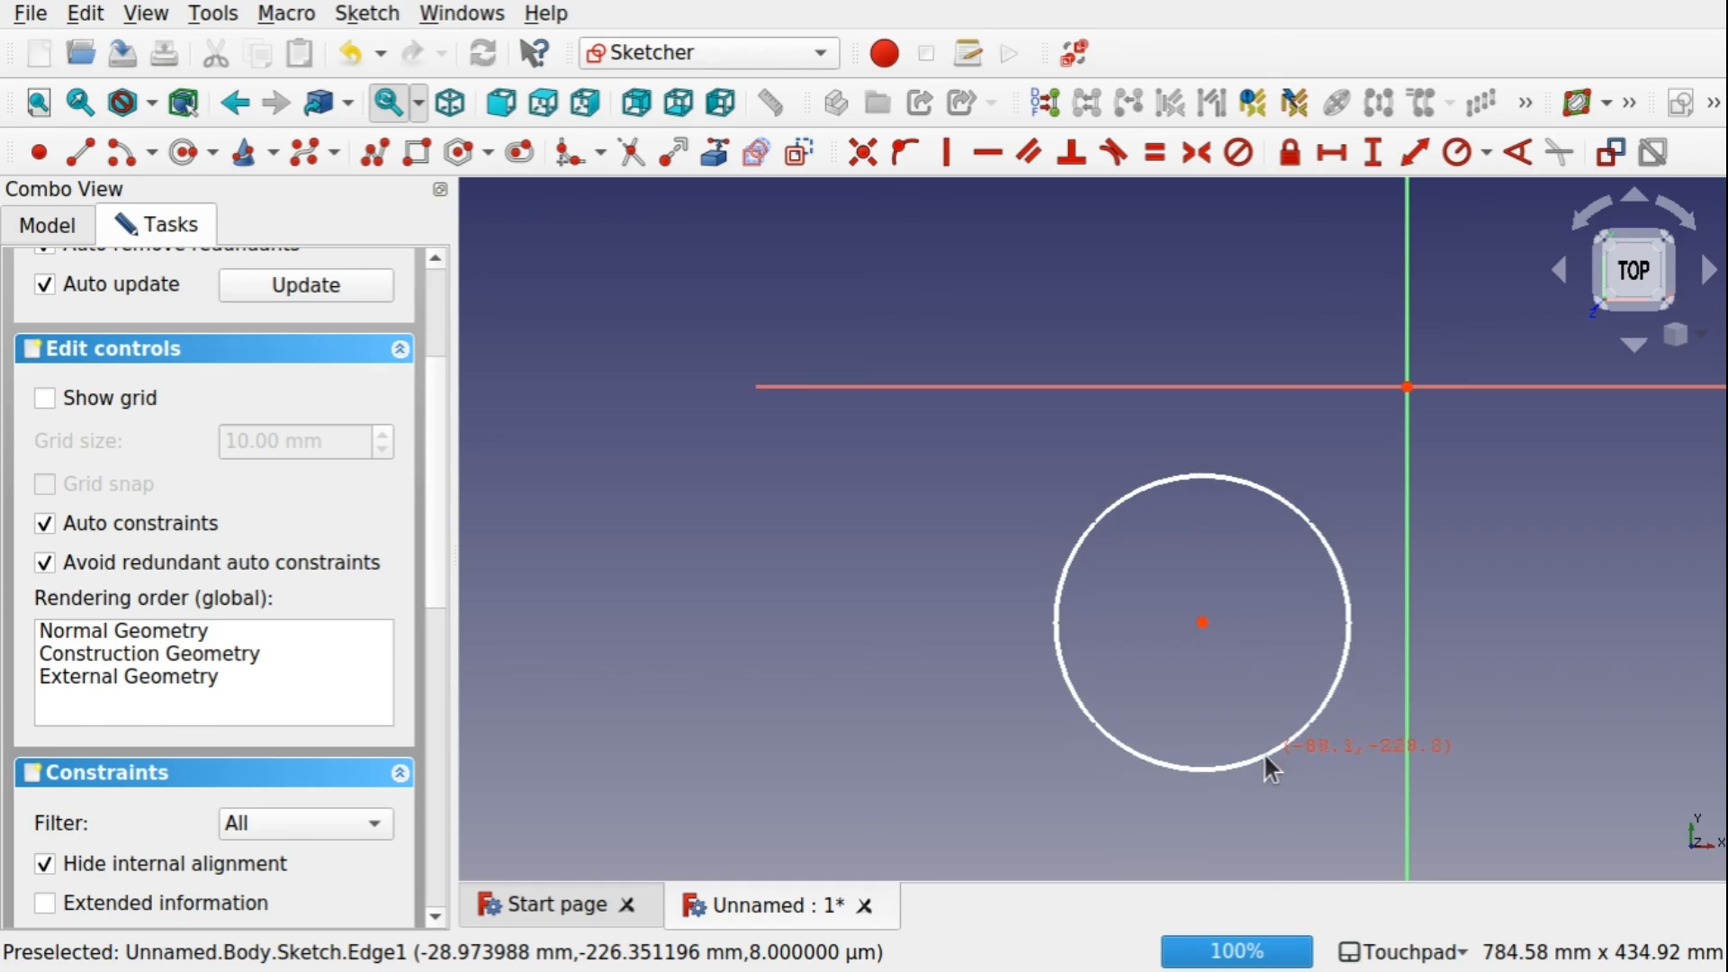
{"action": "left_click", "coordinate": [1347, 580]}
{"action": "key", "text": "Delete"}
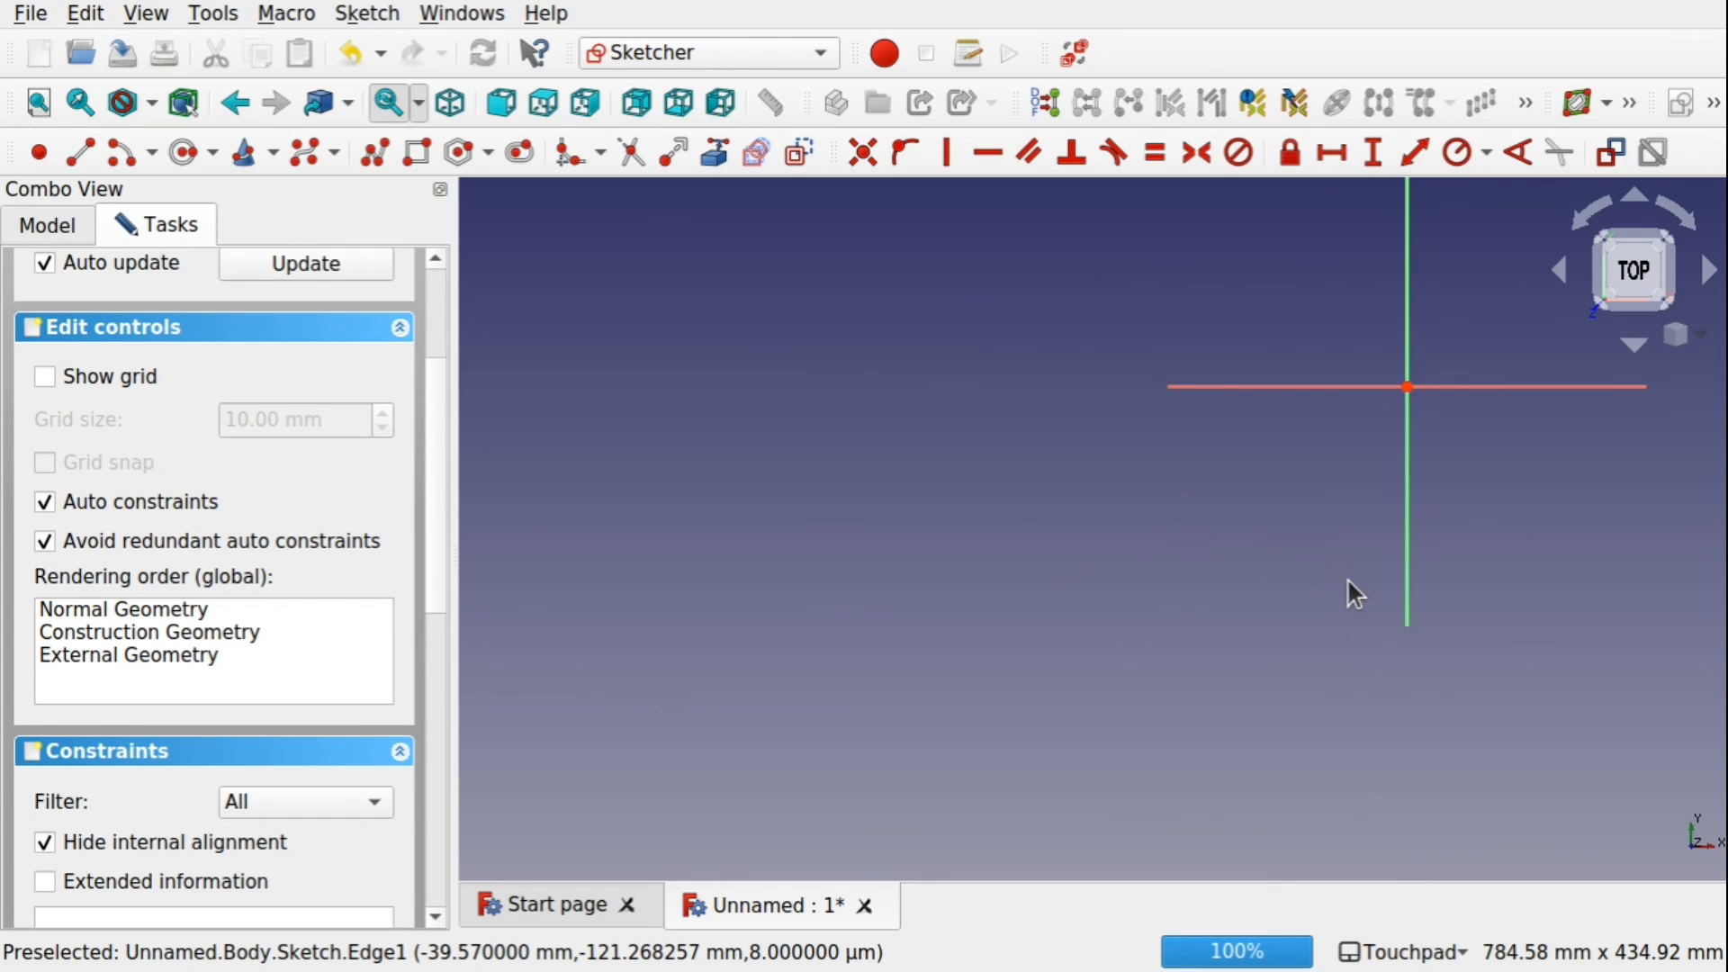
Draw a circle centred above the horizontal axis with its edge tangent to the vertical axis, and delete it.
{"action": "left_click", "coordinate": [184, 152]}
{"action": "scroll", "coordinate": [1365, 407], "scroll_direction": "up", "scroll_amount": 4}
{"action": "scroll", "coordinate": [1365, 407], "scroll_direction": "up", "scroll_amount": 1}
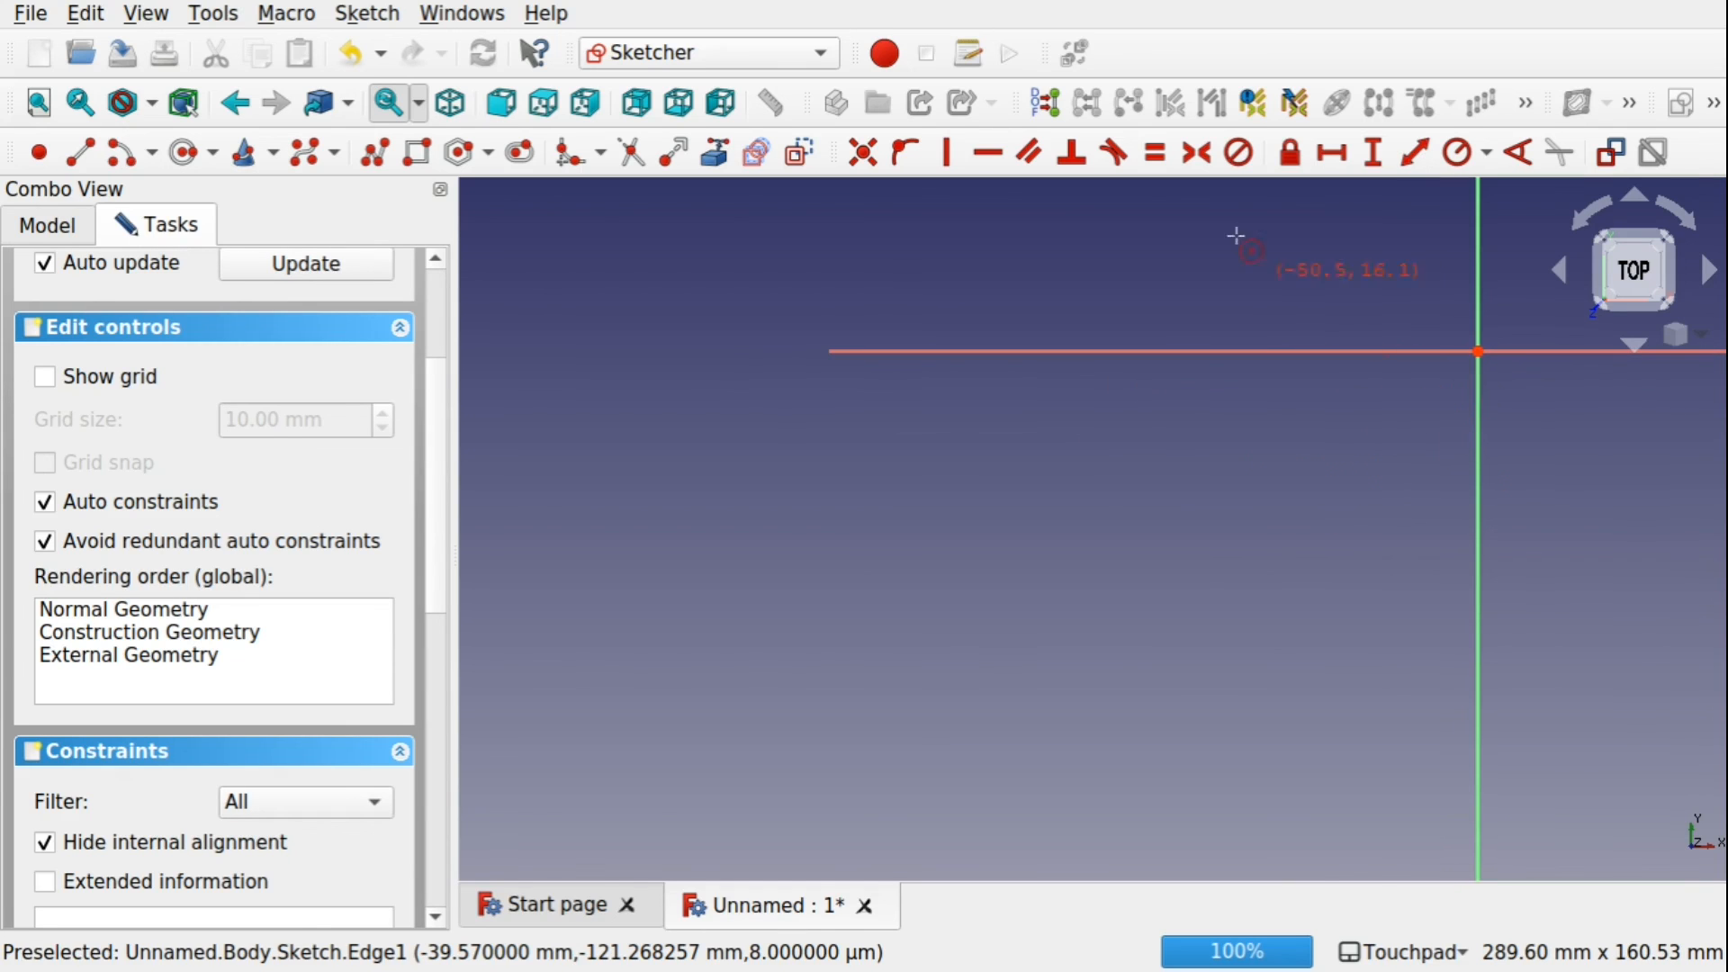
{"action": "left_click", "coordinate": [1231, 230]}
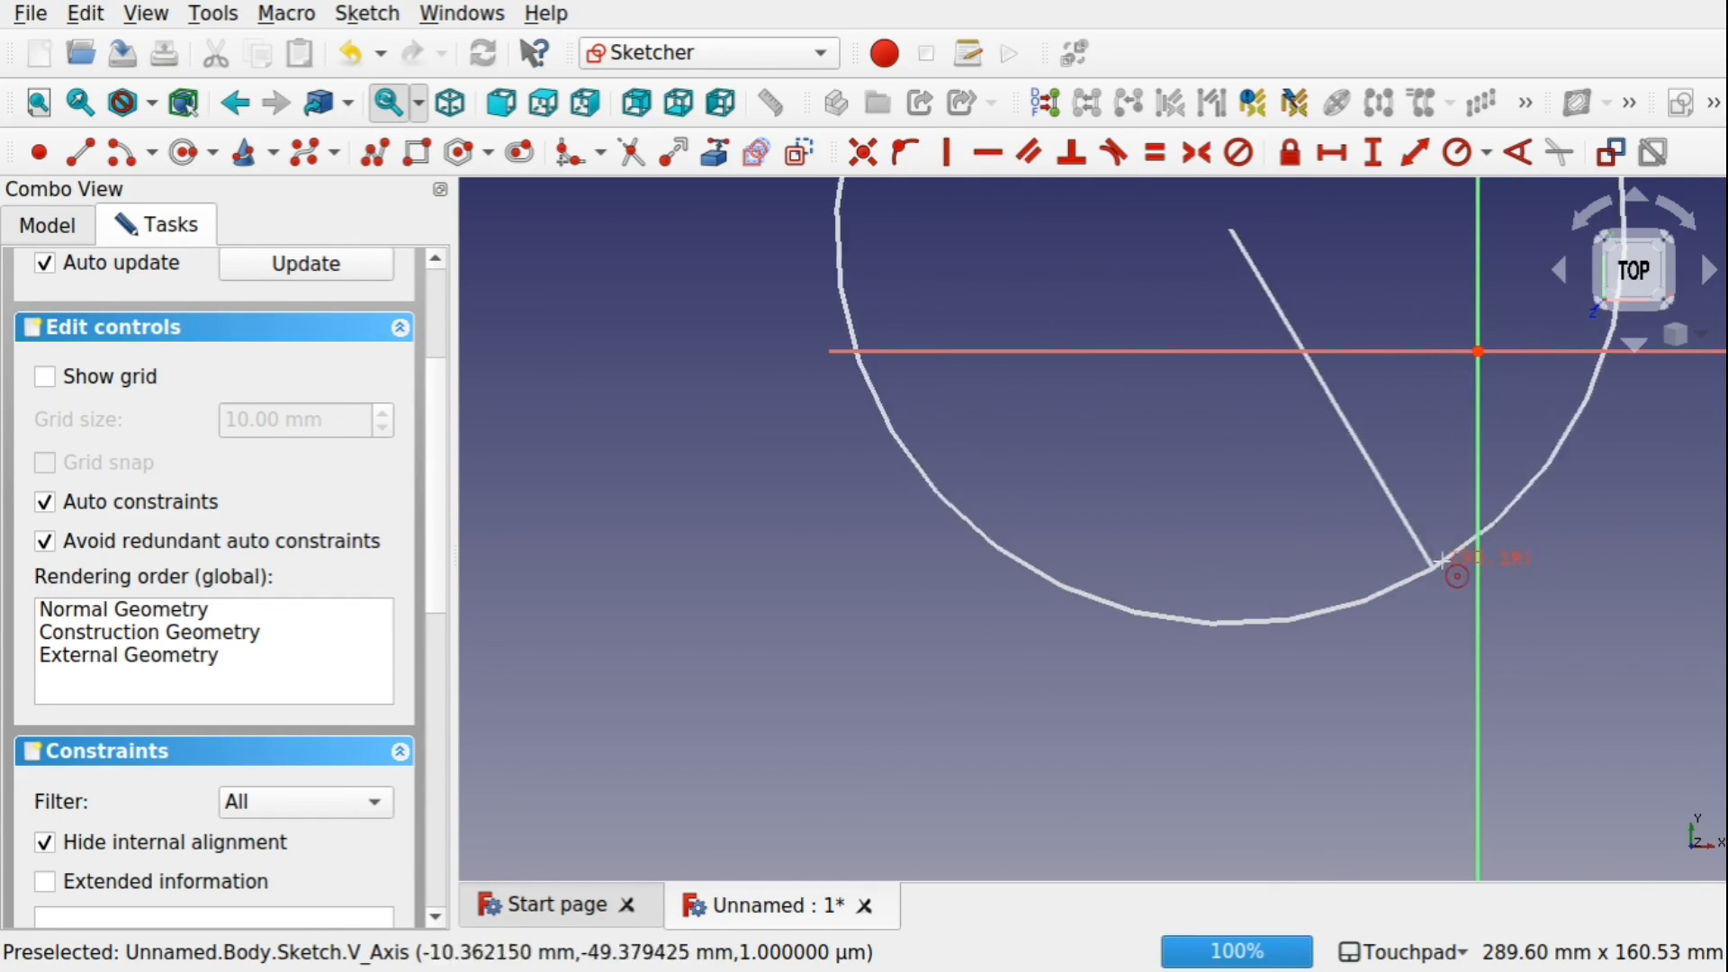
{"action": "left_click", "coordinate": [1459, 556]}
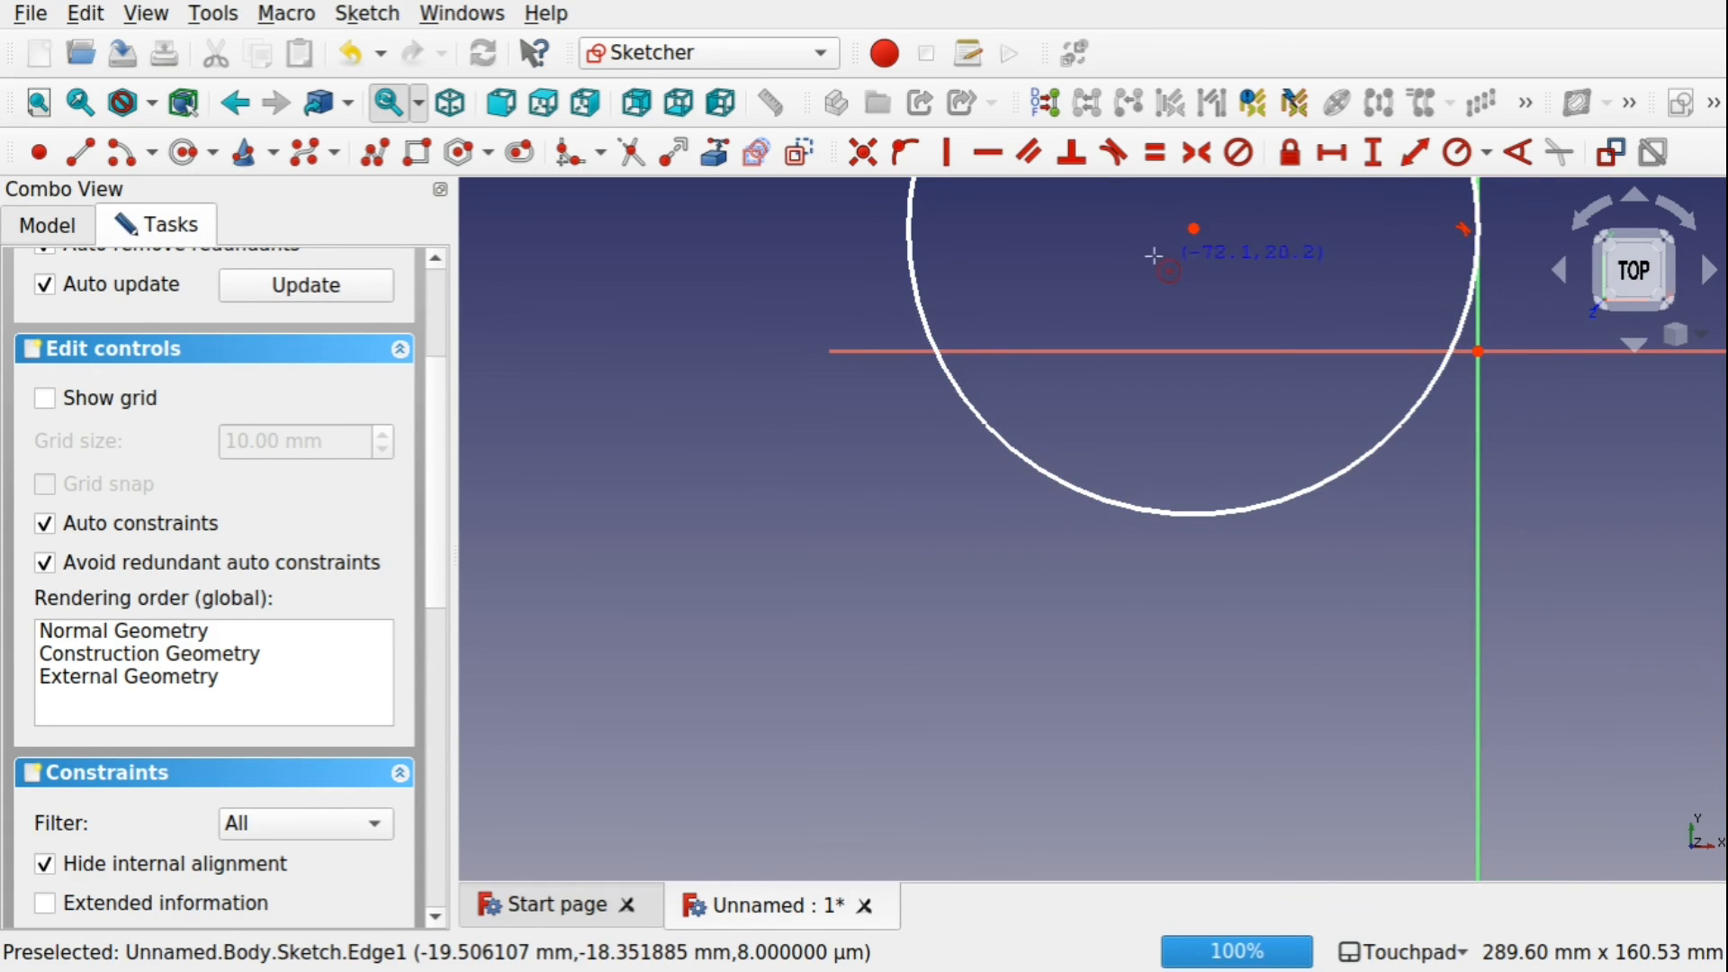
{"action": "mouse_move", "coordinate": [1301, 351]}
{"action": "middle_mouse_down"}
{"action": "mouse_move", "coordinate": [1246, 537]}
{"action": "mouse_move", "coordinate": [1273, 559]}
{"action": "middle_mouse_up"}
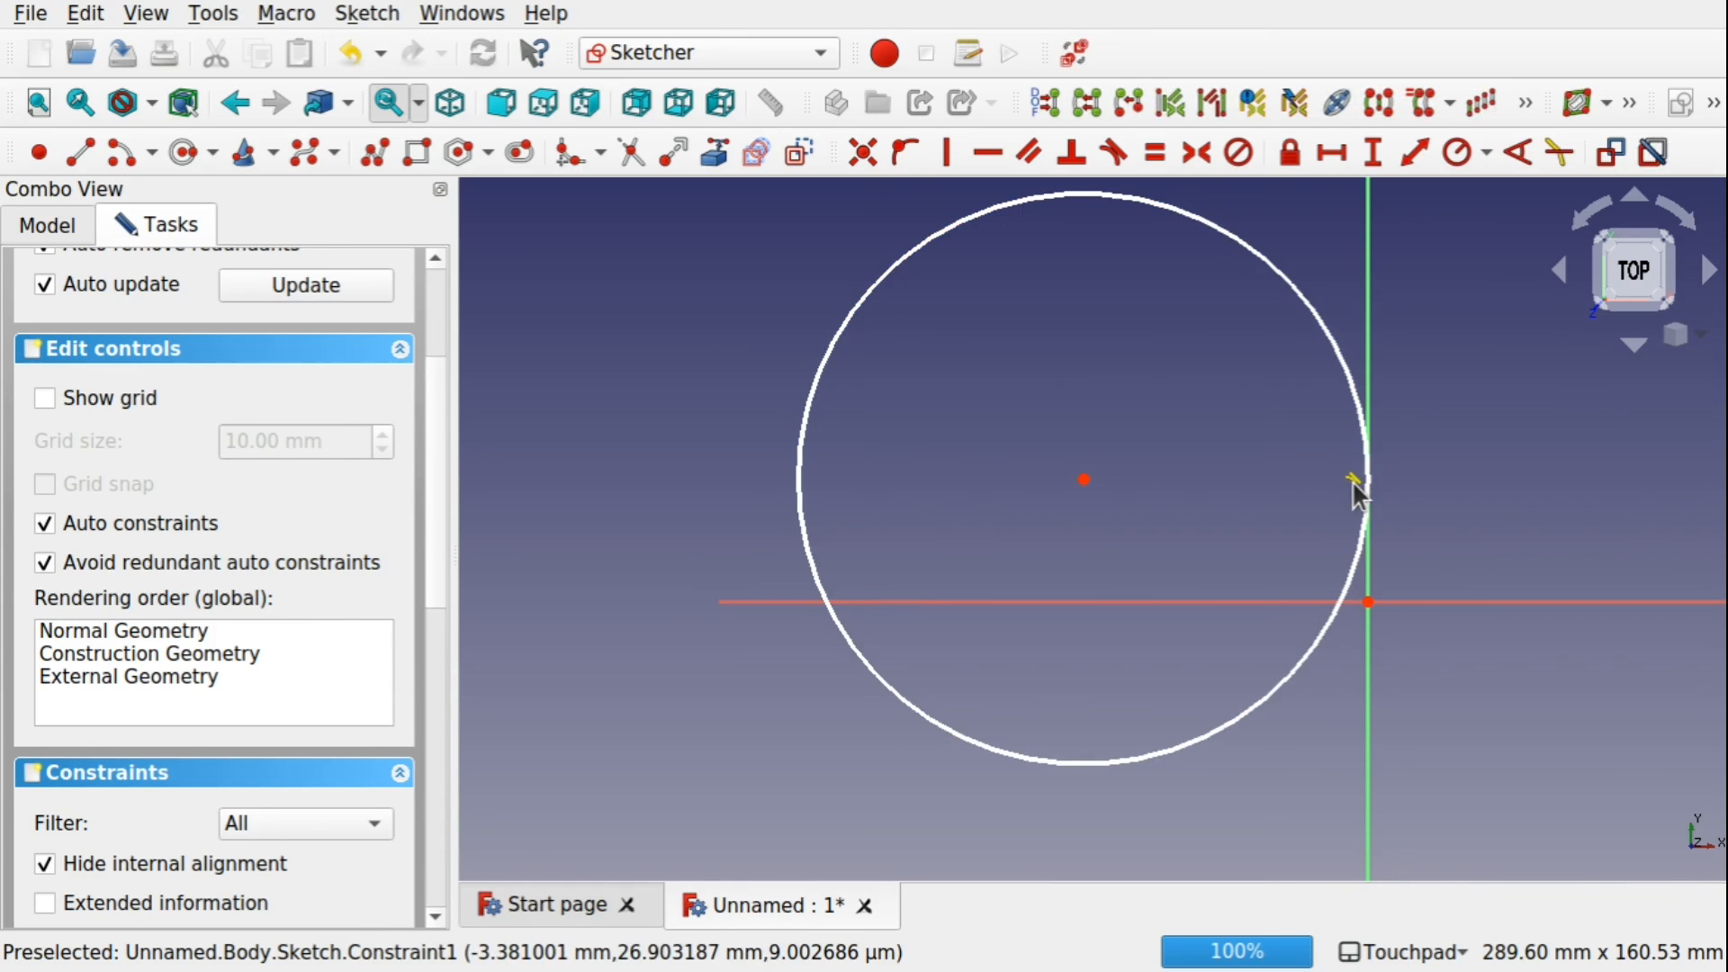
{"action": "left_click", "coordinate": [1305, 304]}
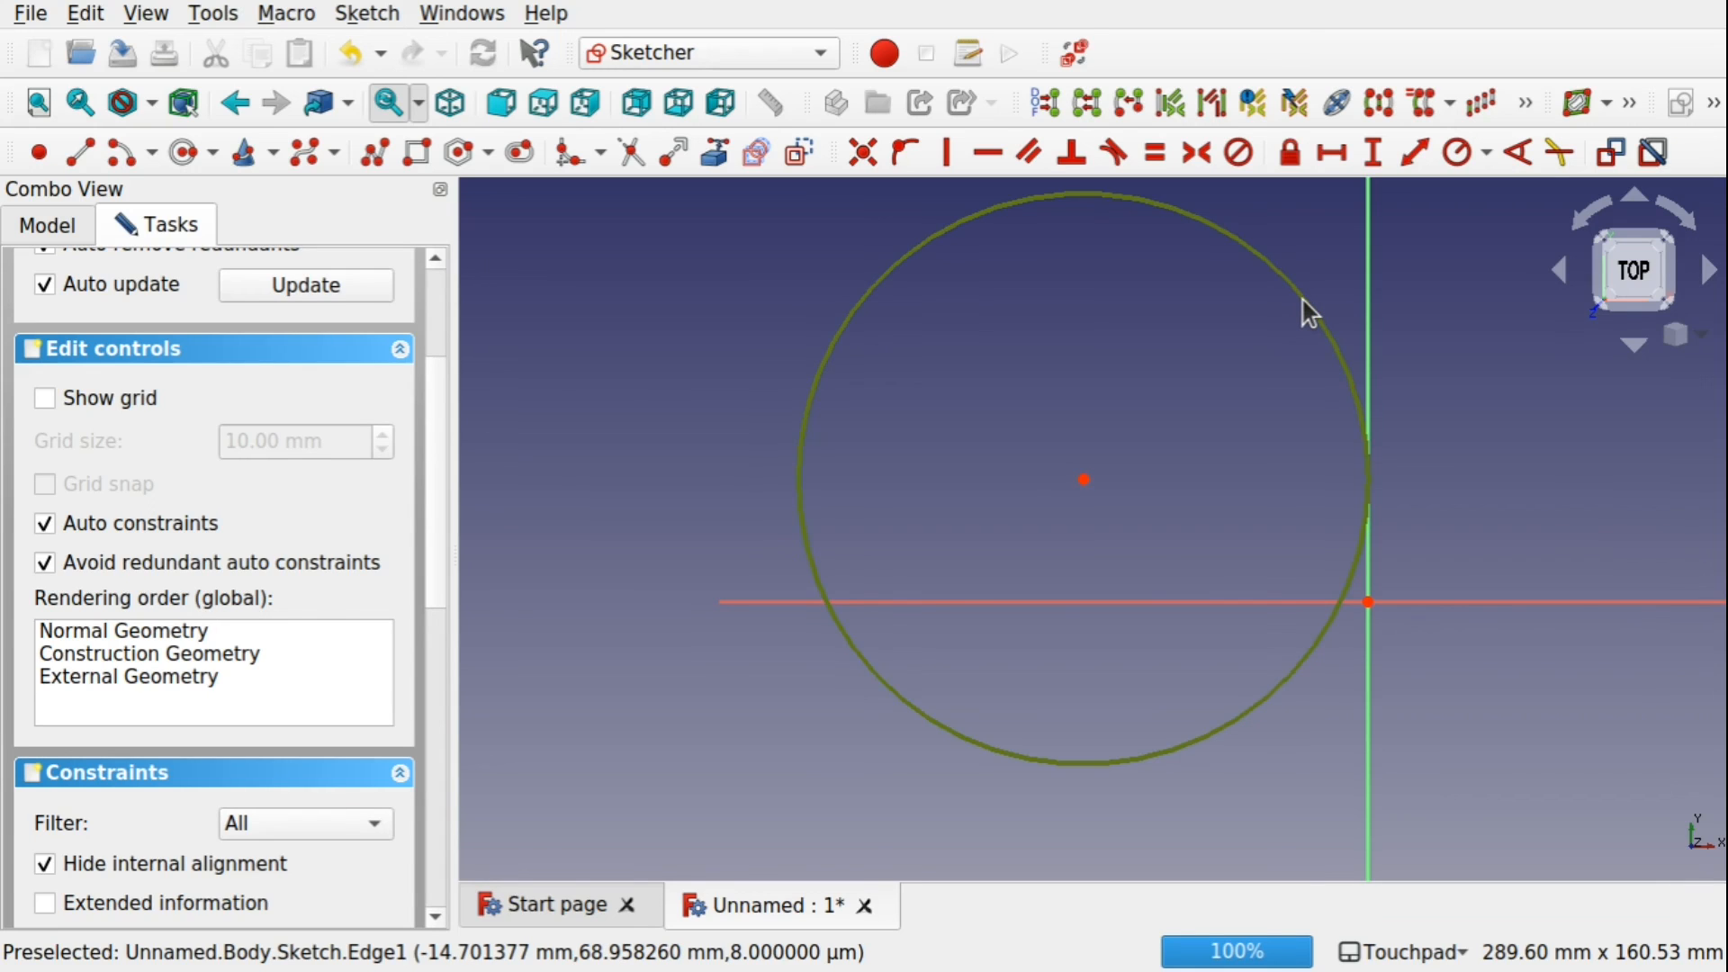
{"action": "key", "text": "Delete"}
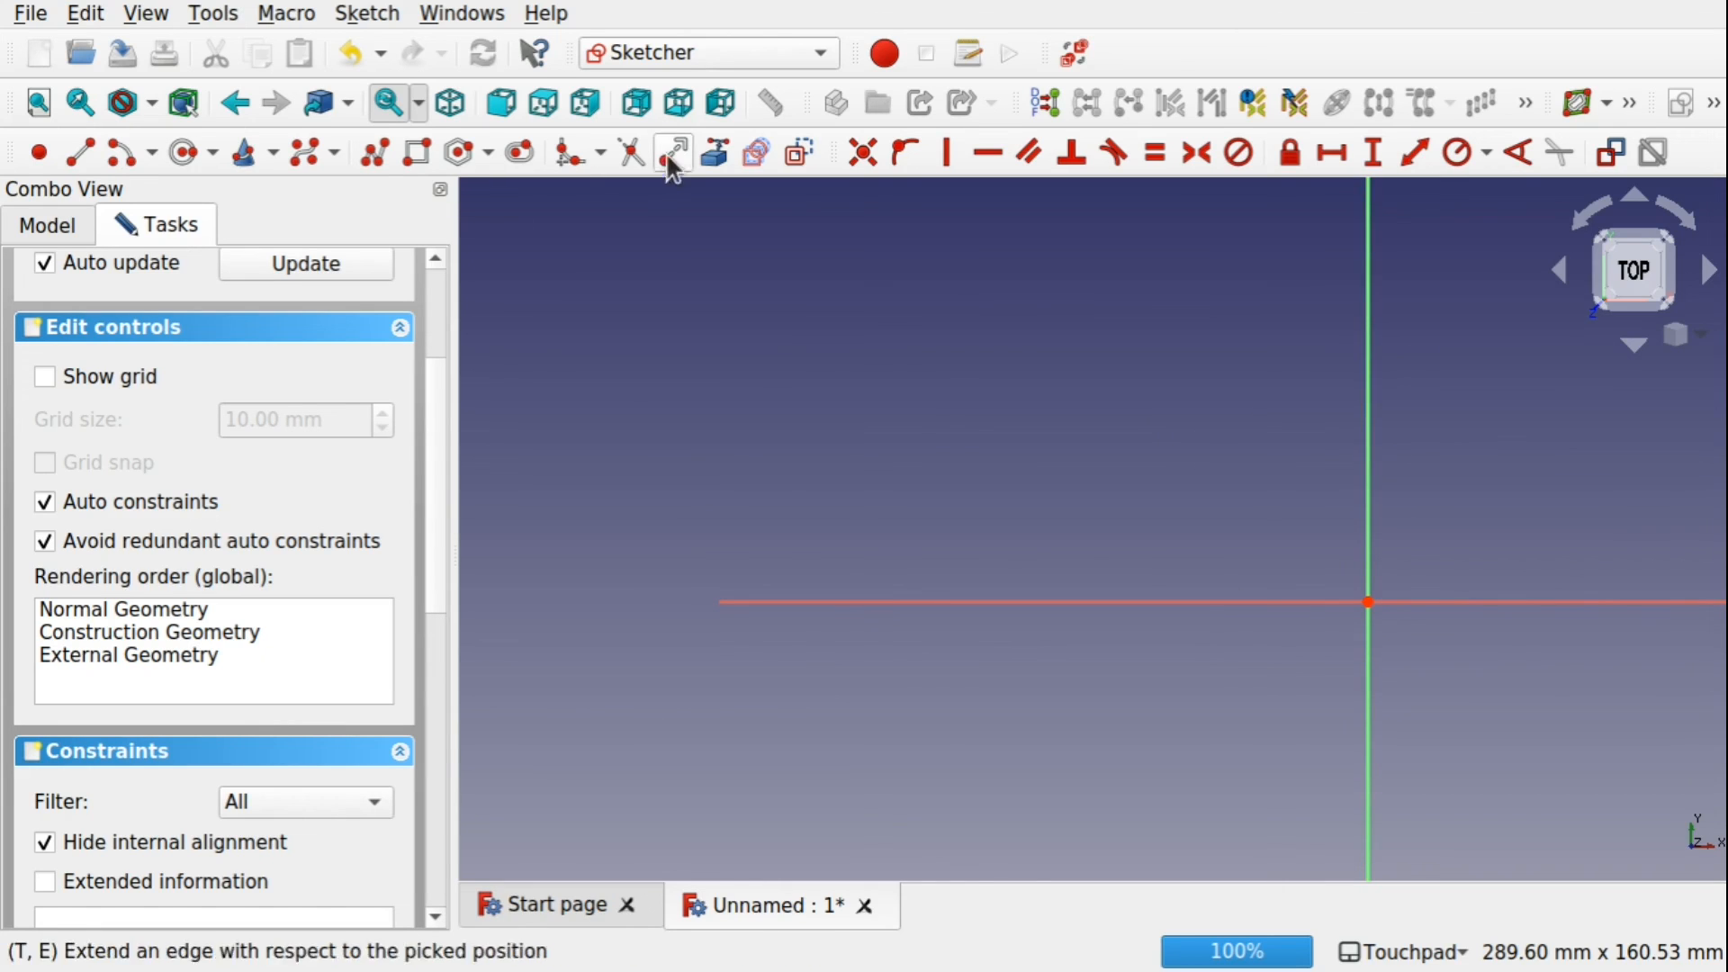
Draw a vertical line to the left of the origin that crosses the horizontal axis.
{"action": "left_click", "coordinate": [80, 152]}
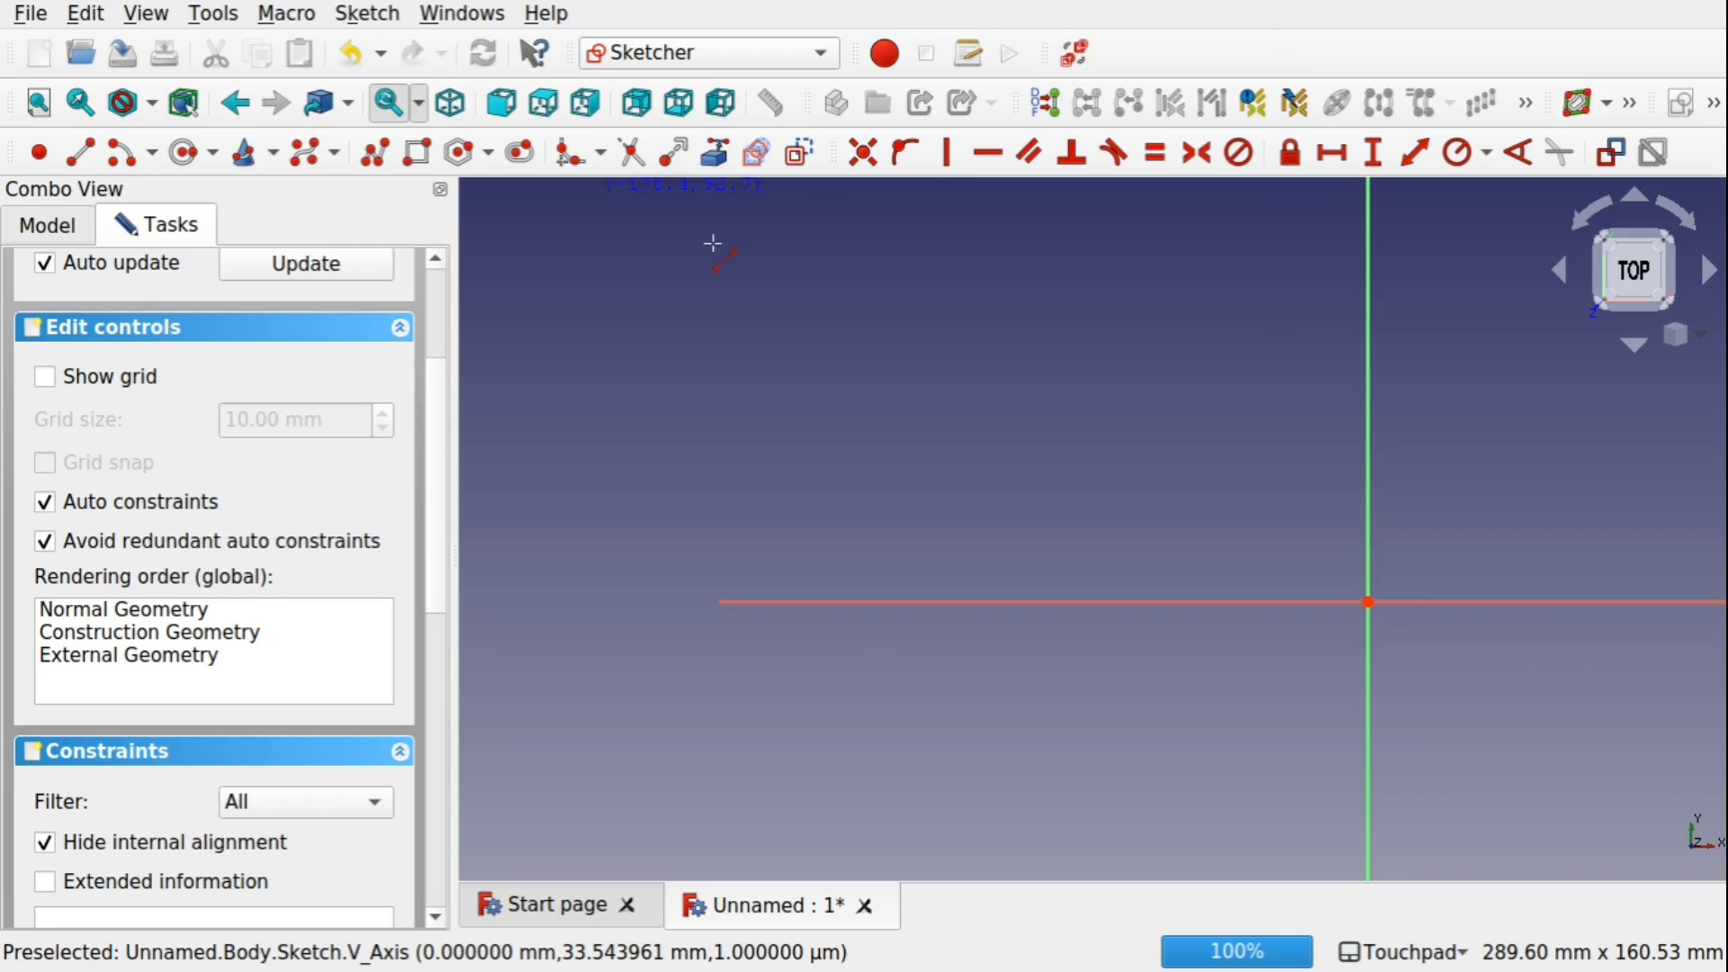
{"action": "left_click", "coordinate": [788, 286]}
{"action": "left_click", "coordinate": [789, 731]}
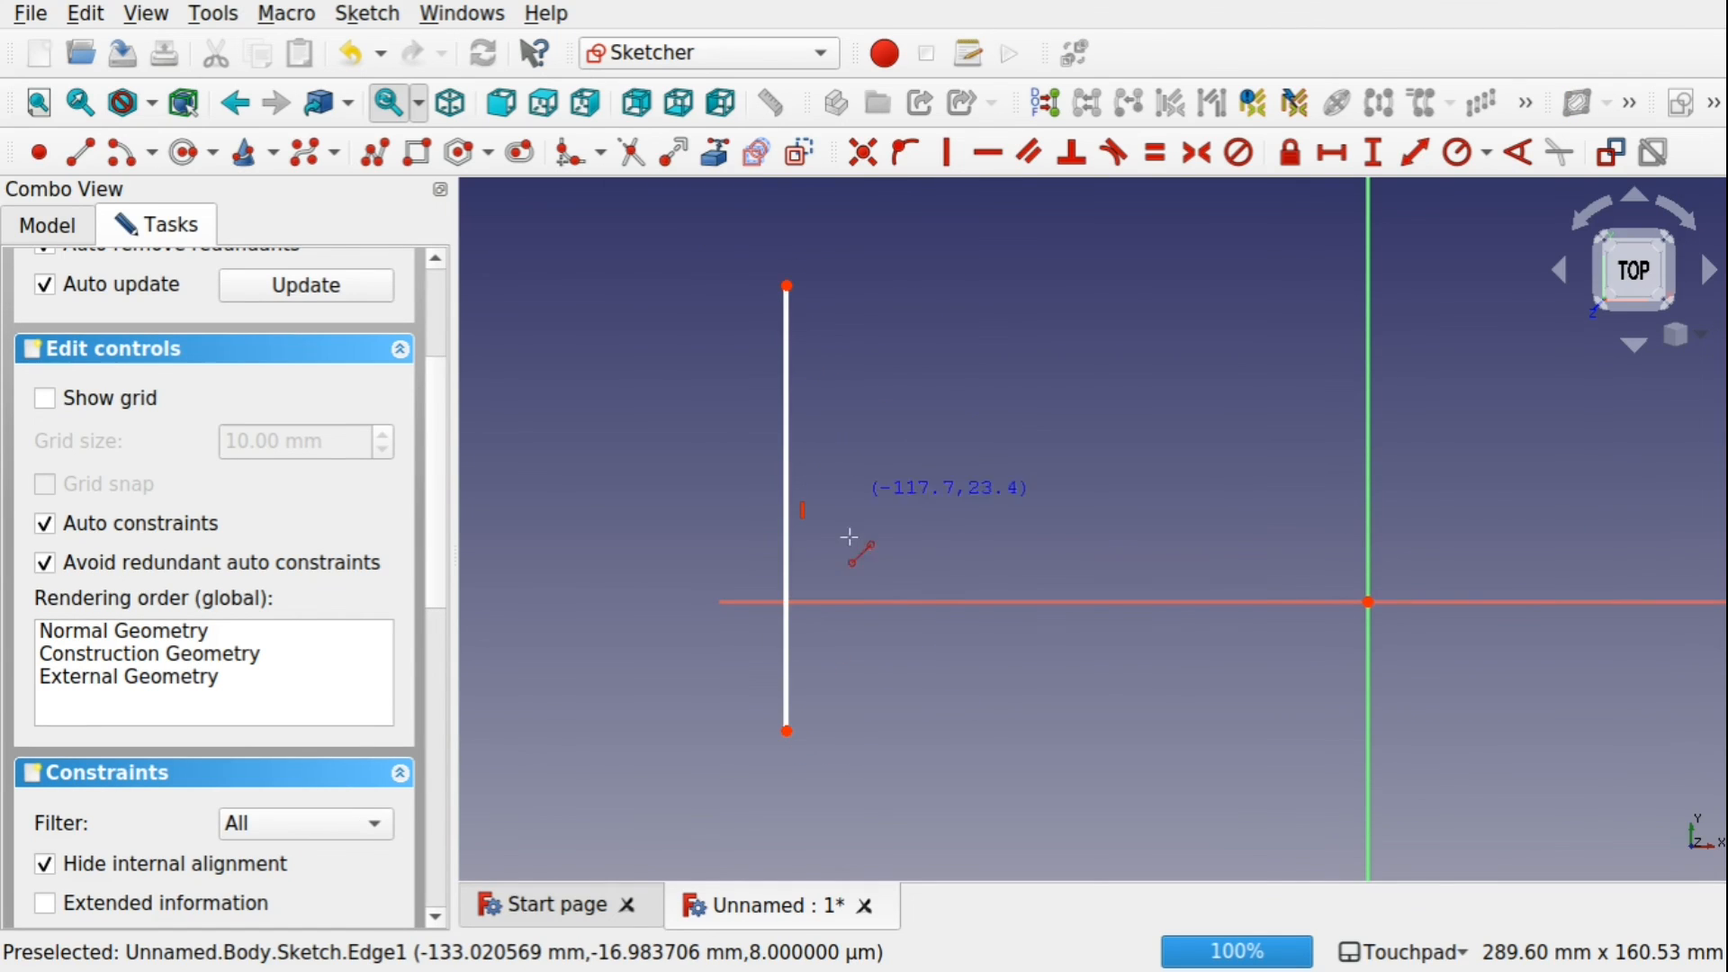
Draw a circle of about 45 mm radius centred on the horizontal axis and tangent to the line, and move its centre toward the origin.
{"action": "left_click", "coordinate": [182, 154]}
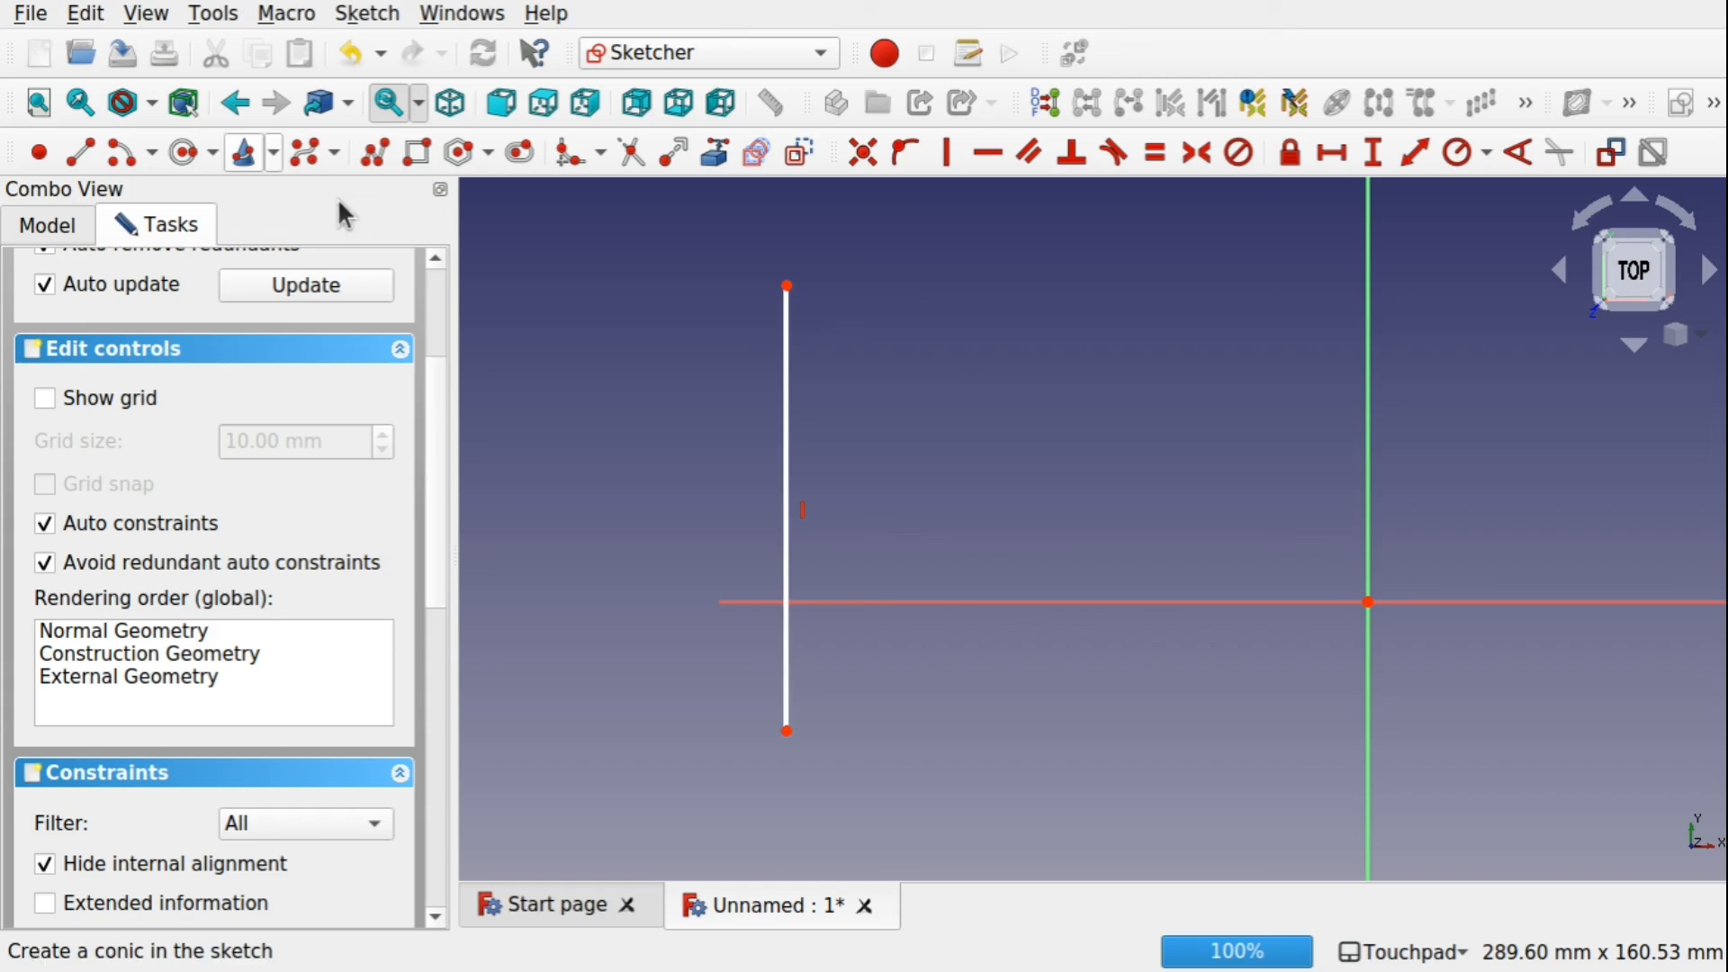
{"action": "left_click", "coordinate": [977, 600]}
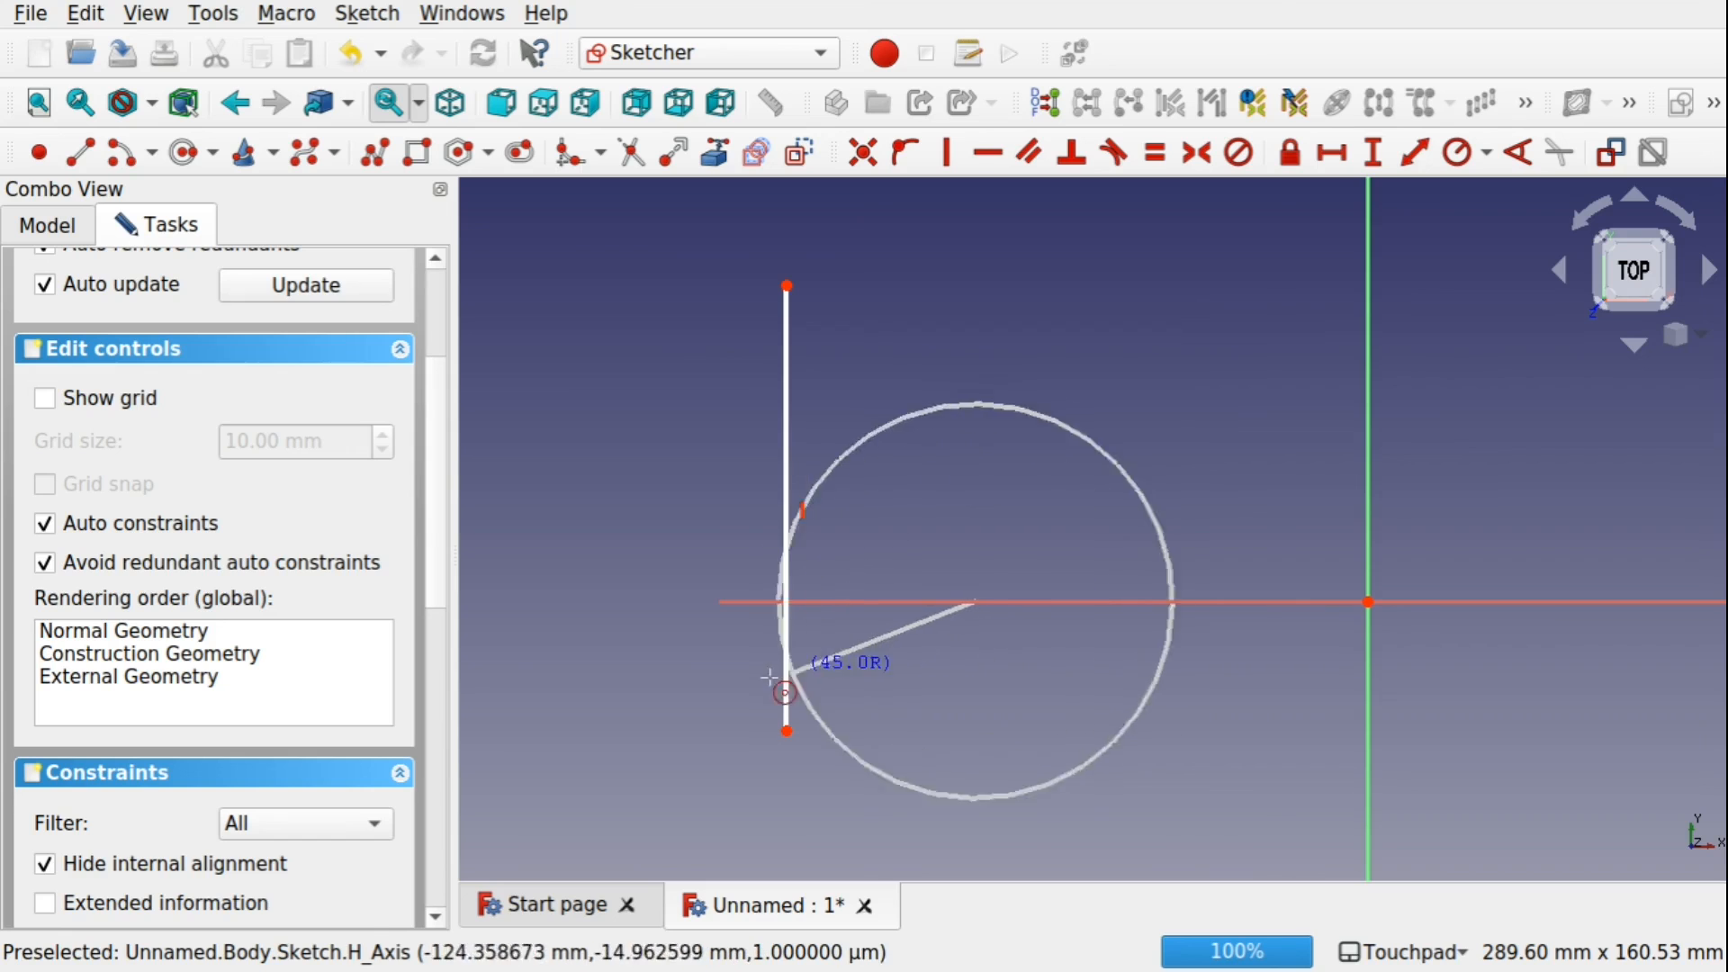
{"action": "left_click", "coordinate": [798, 693]}
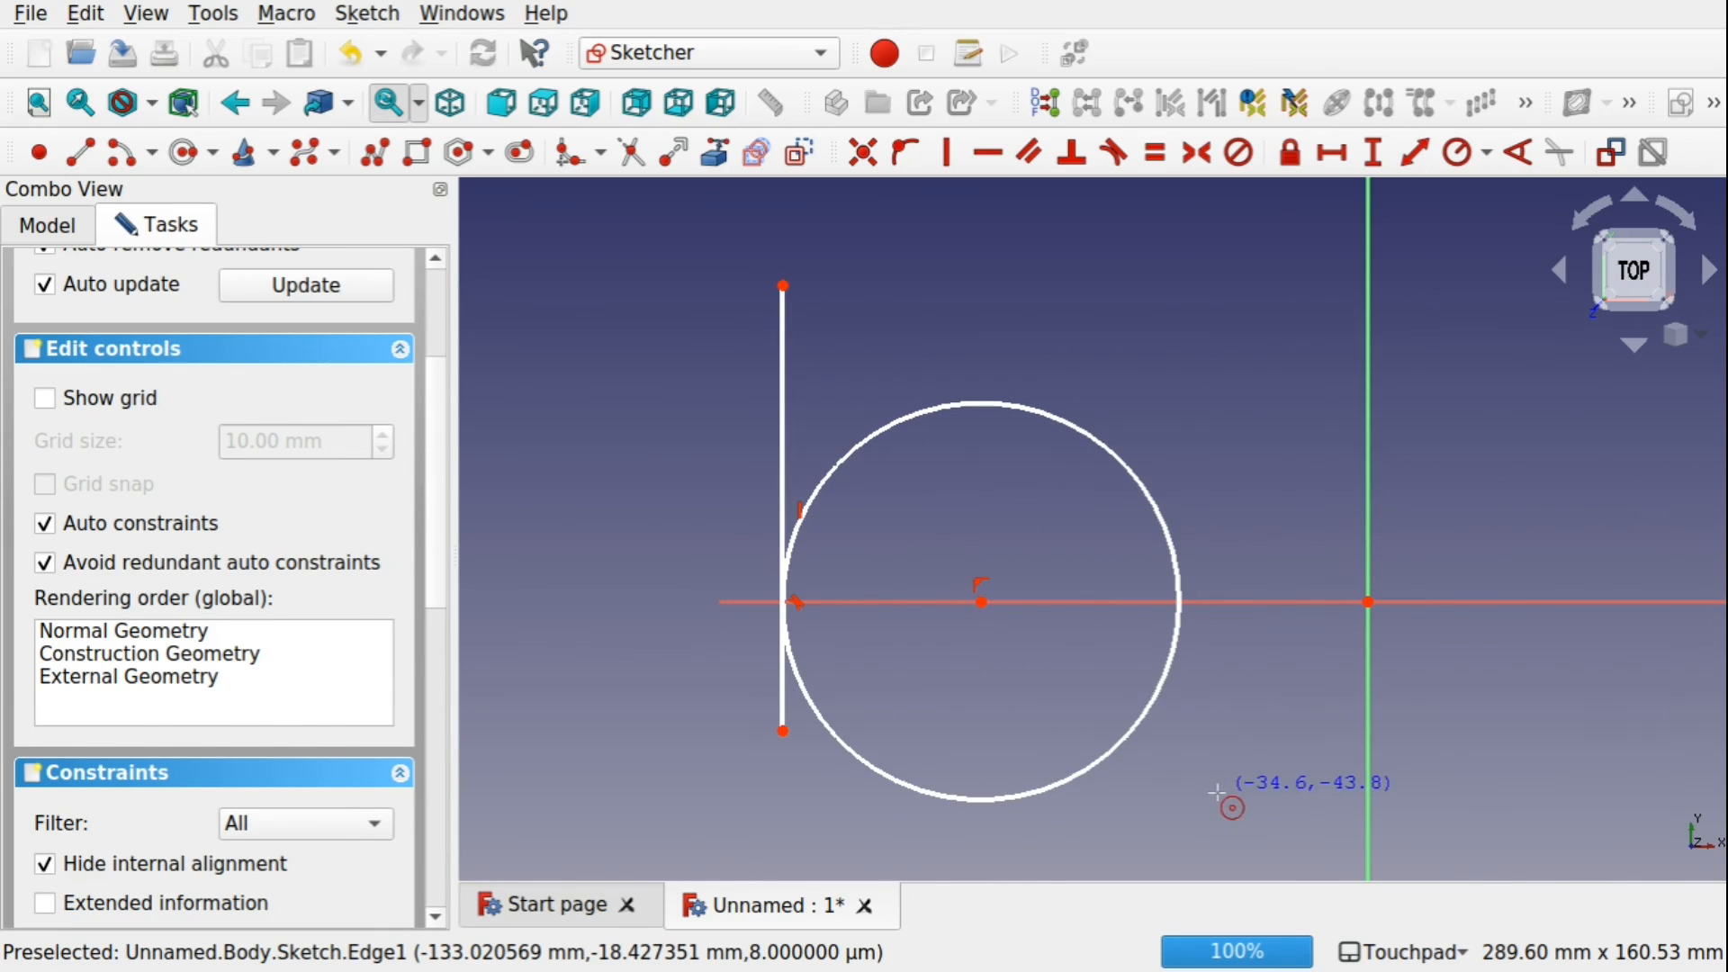
{"action": "right_click", "coordinate": [1133, 650]}
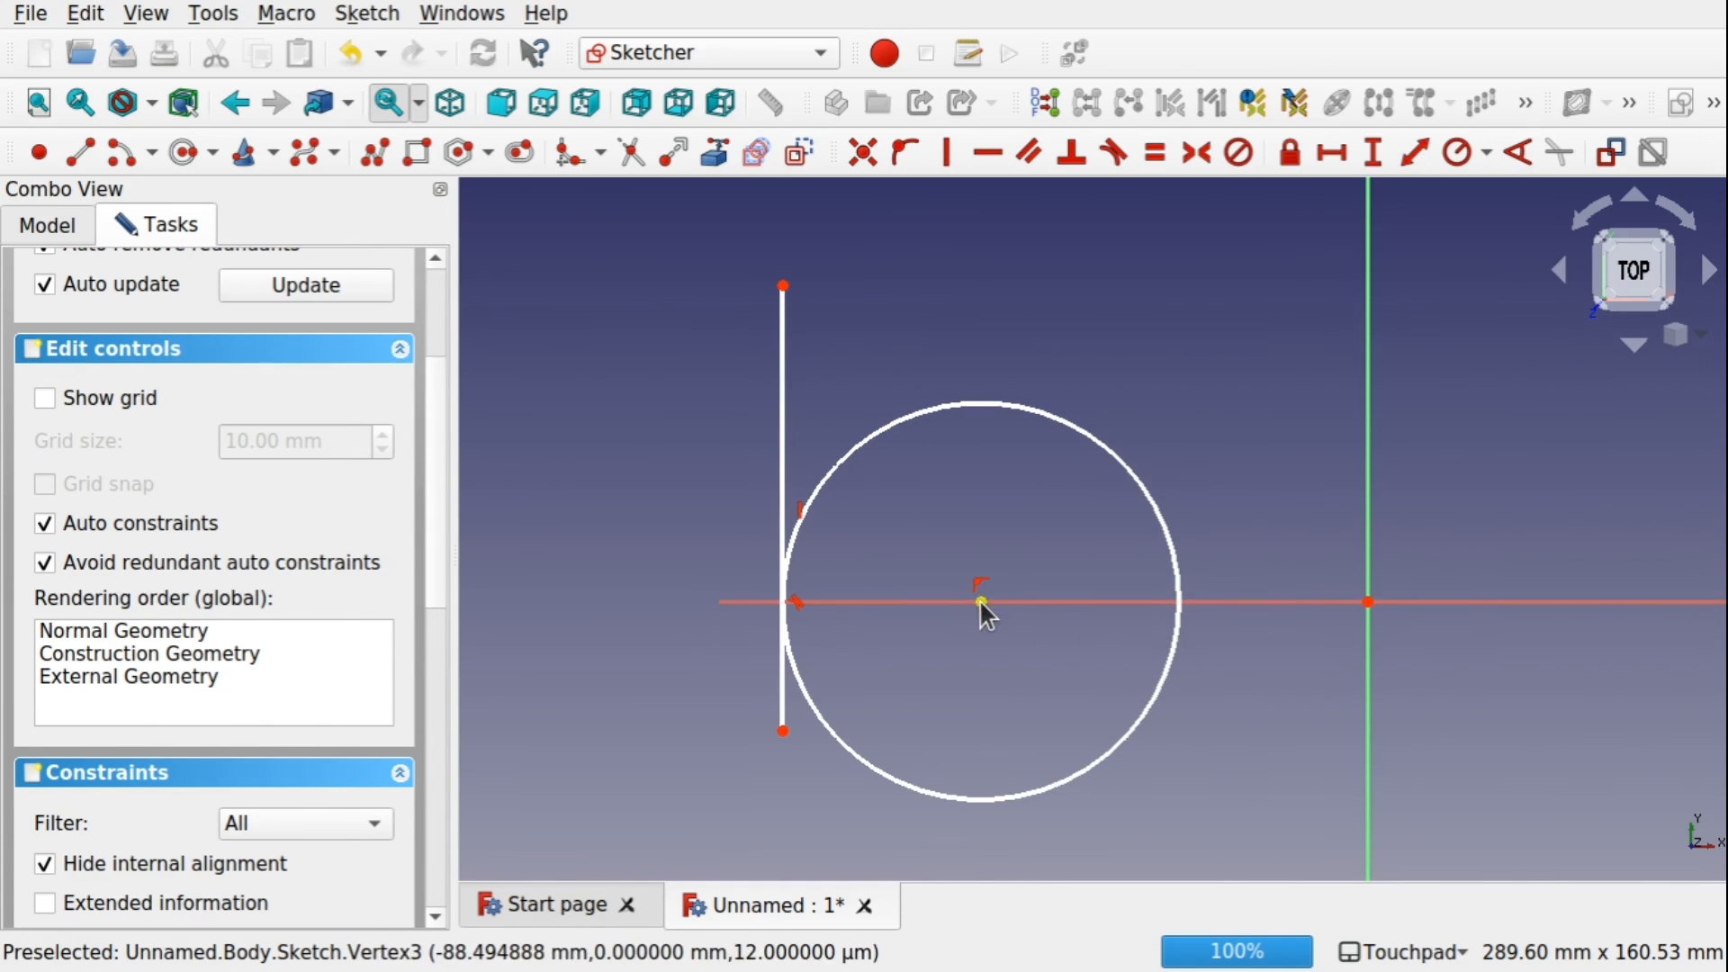
{"action": "left_click_drag", "start_coordinate": [981, 600], "coordinate": [1157, 634]}
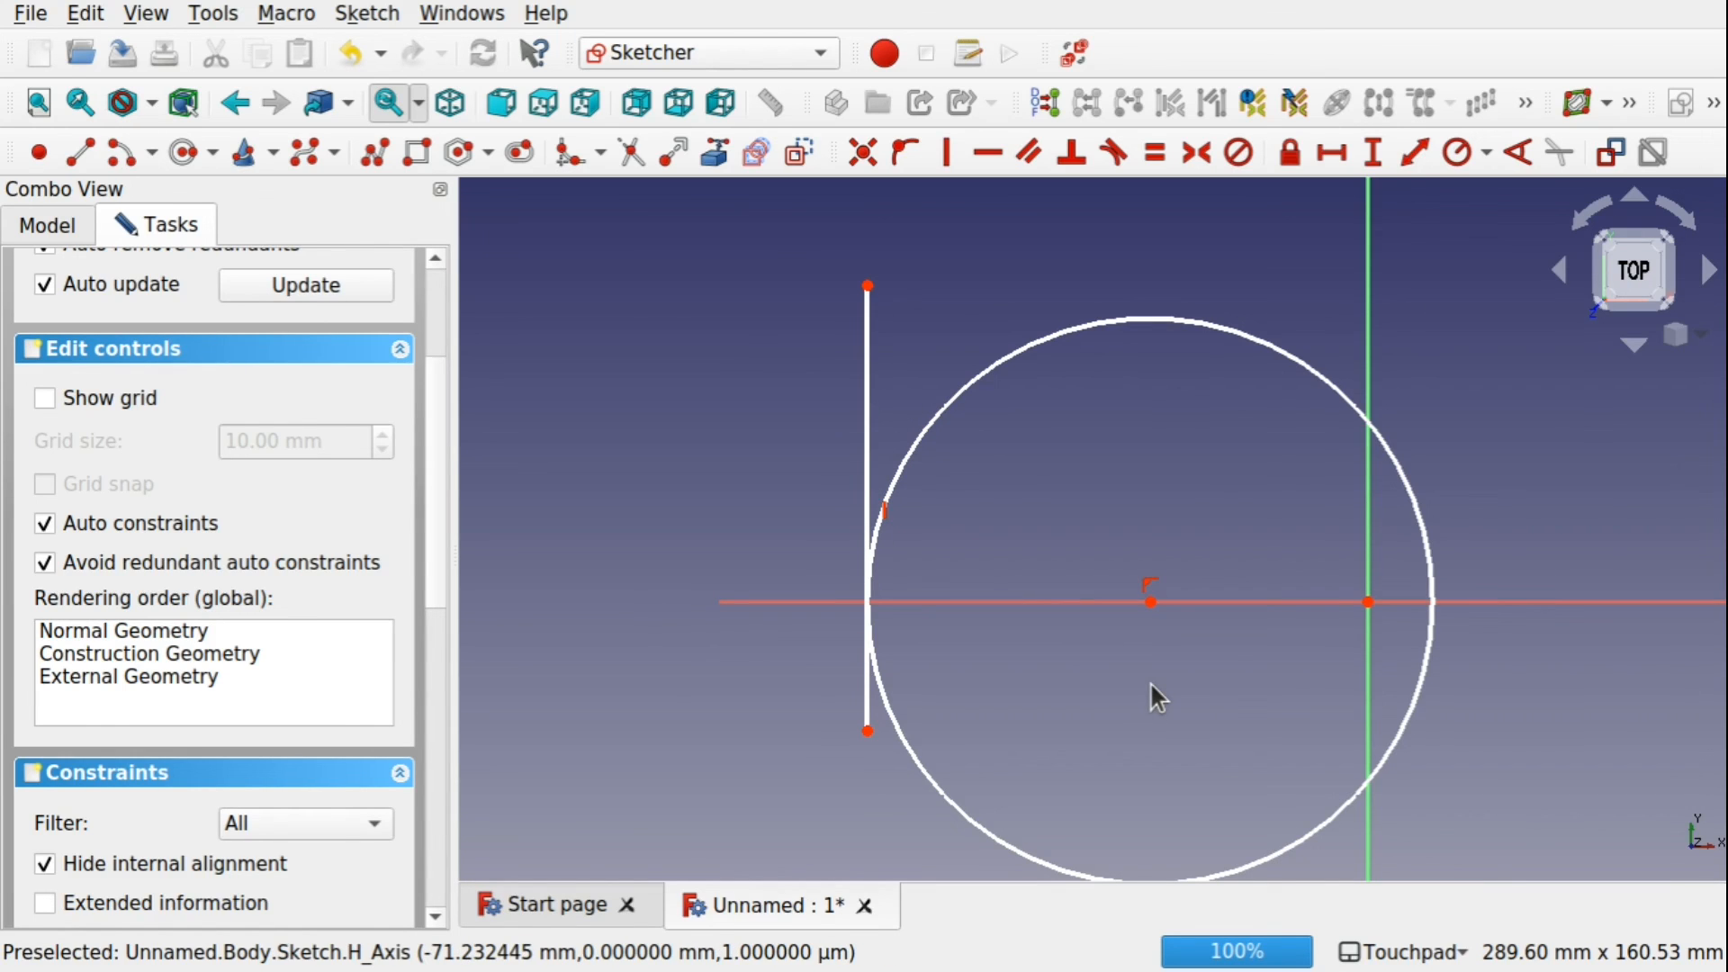
Delete the circle and the vertical line from the sketch.
{"action": "left_click", "coordinate": [1305, 833]}
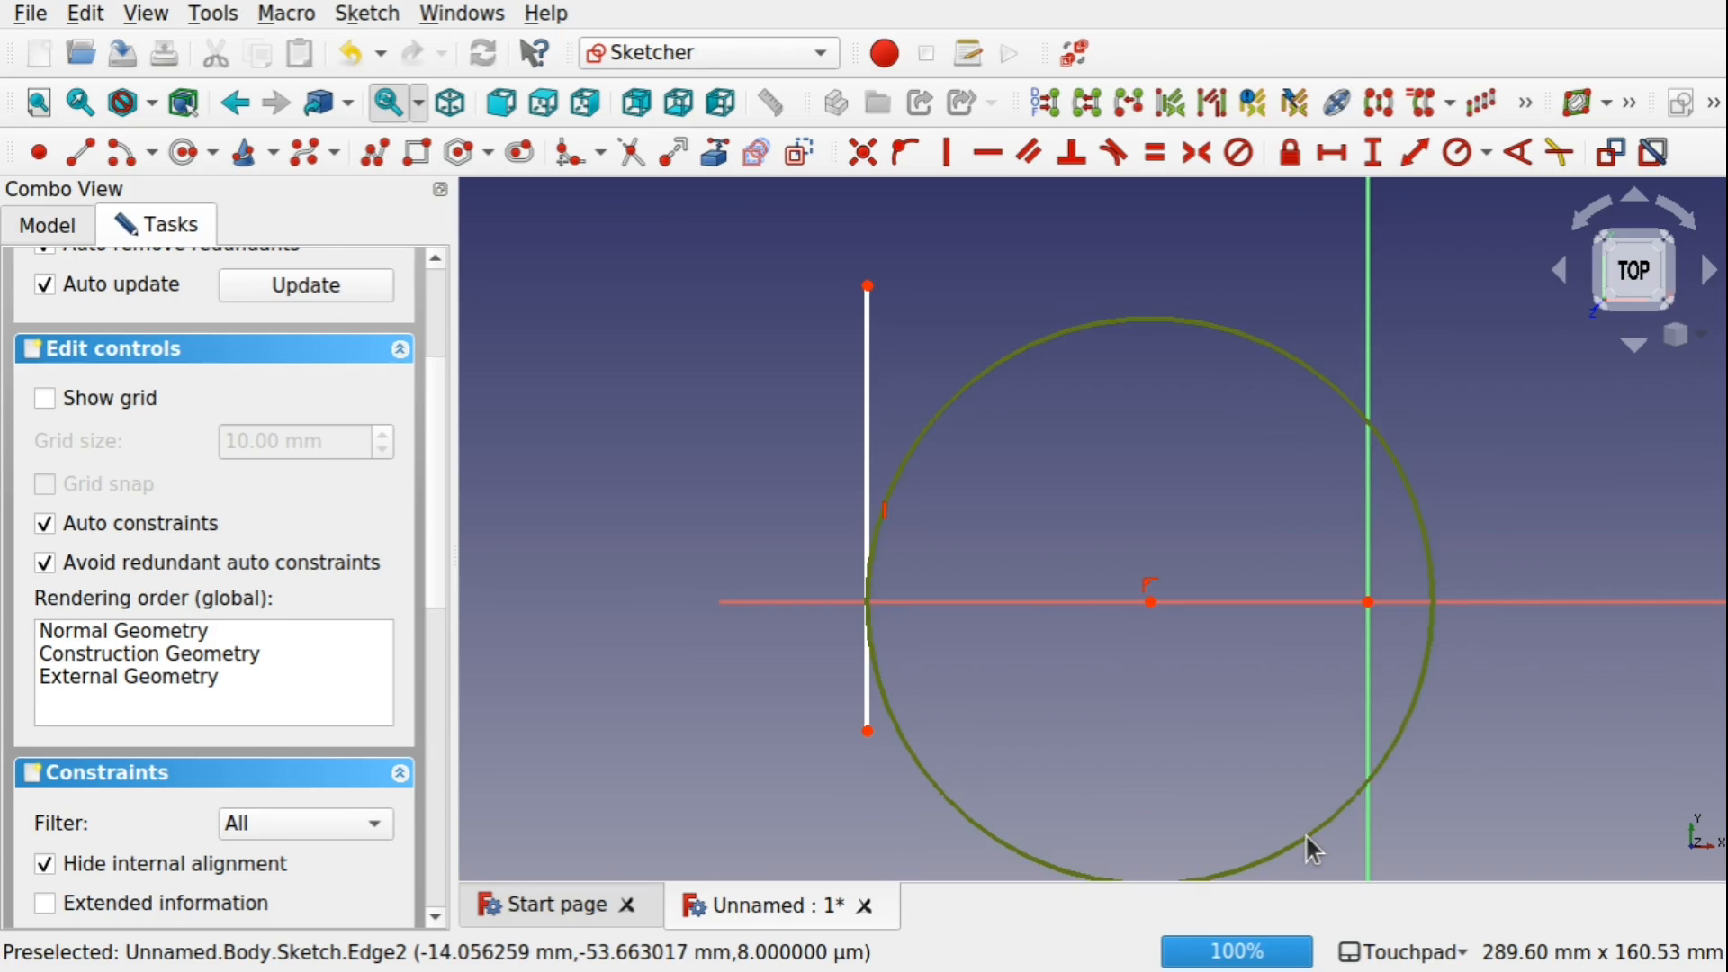
{"action": "key", "text": "Delete"}
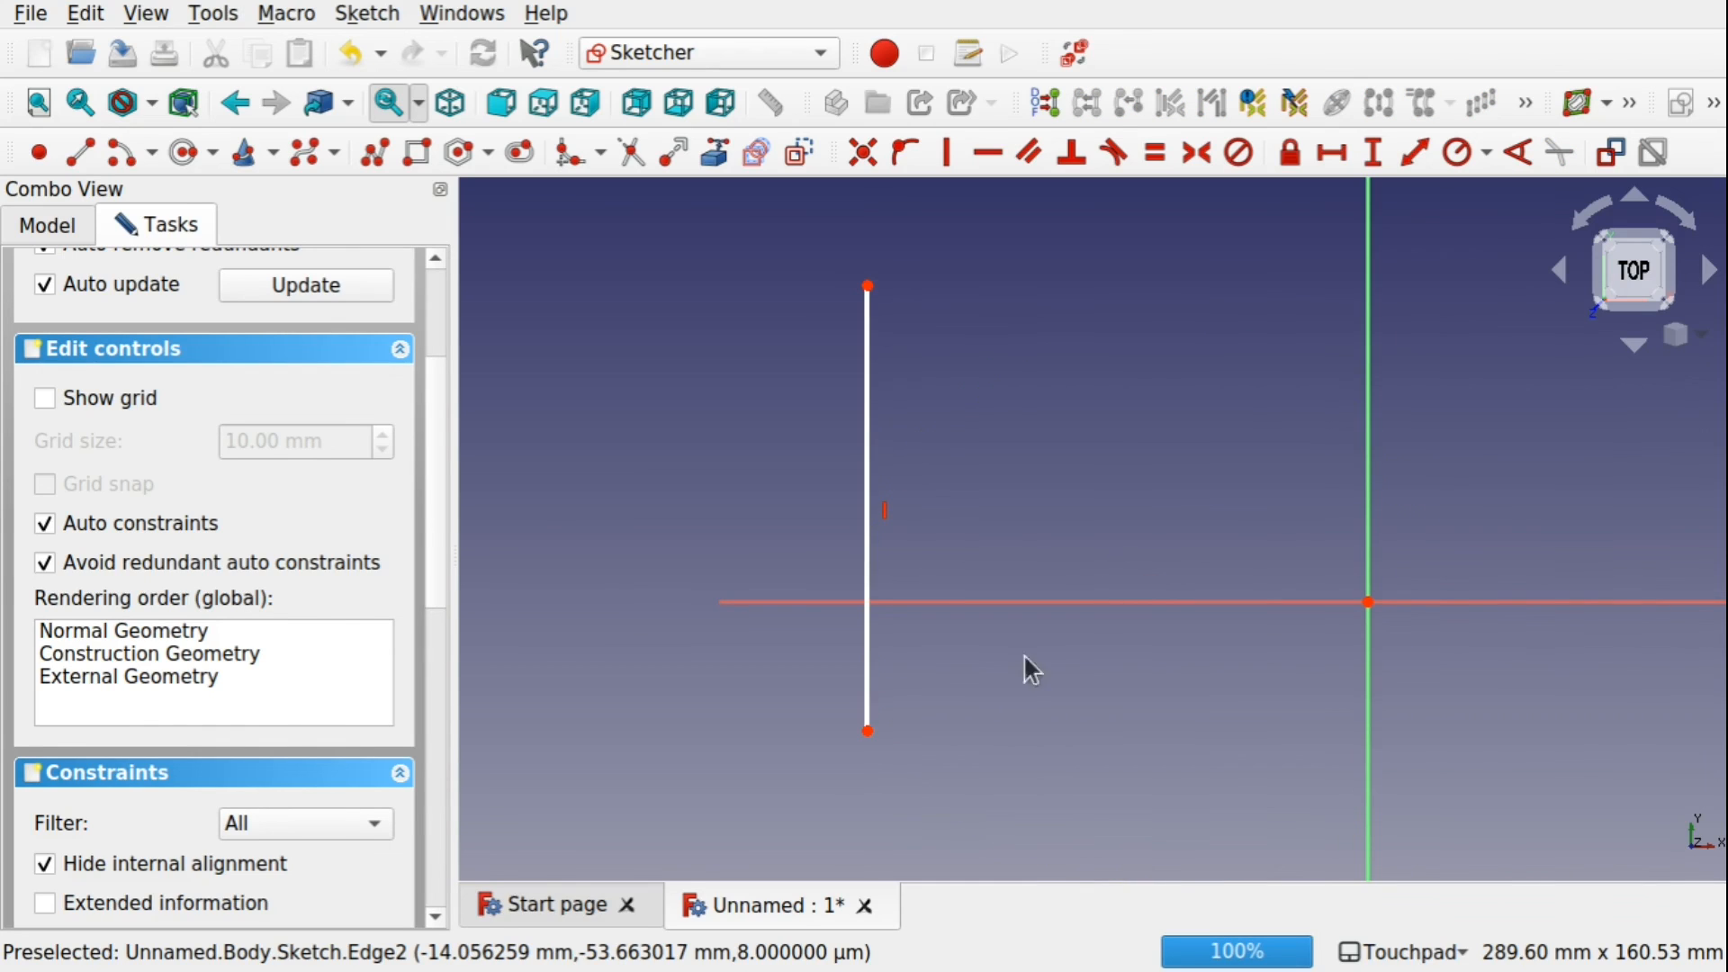
{"action": "left_click", "coordinate": [868, 439]}
{"action": "key", "text": "Delete"}
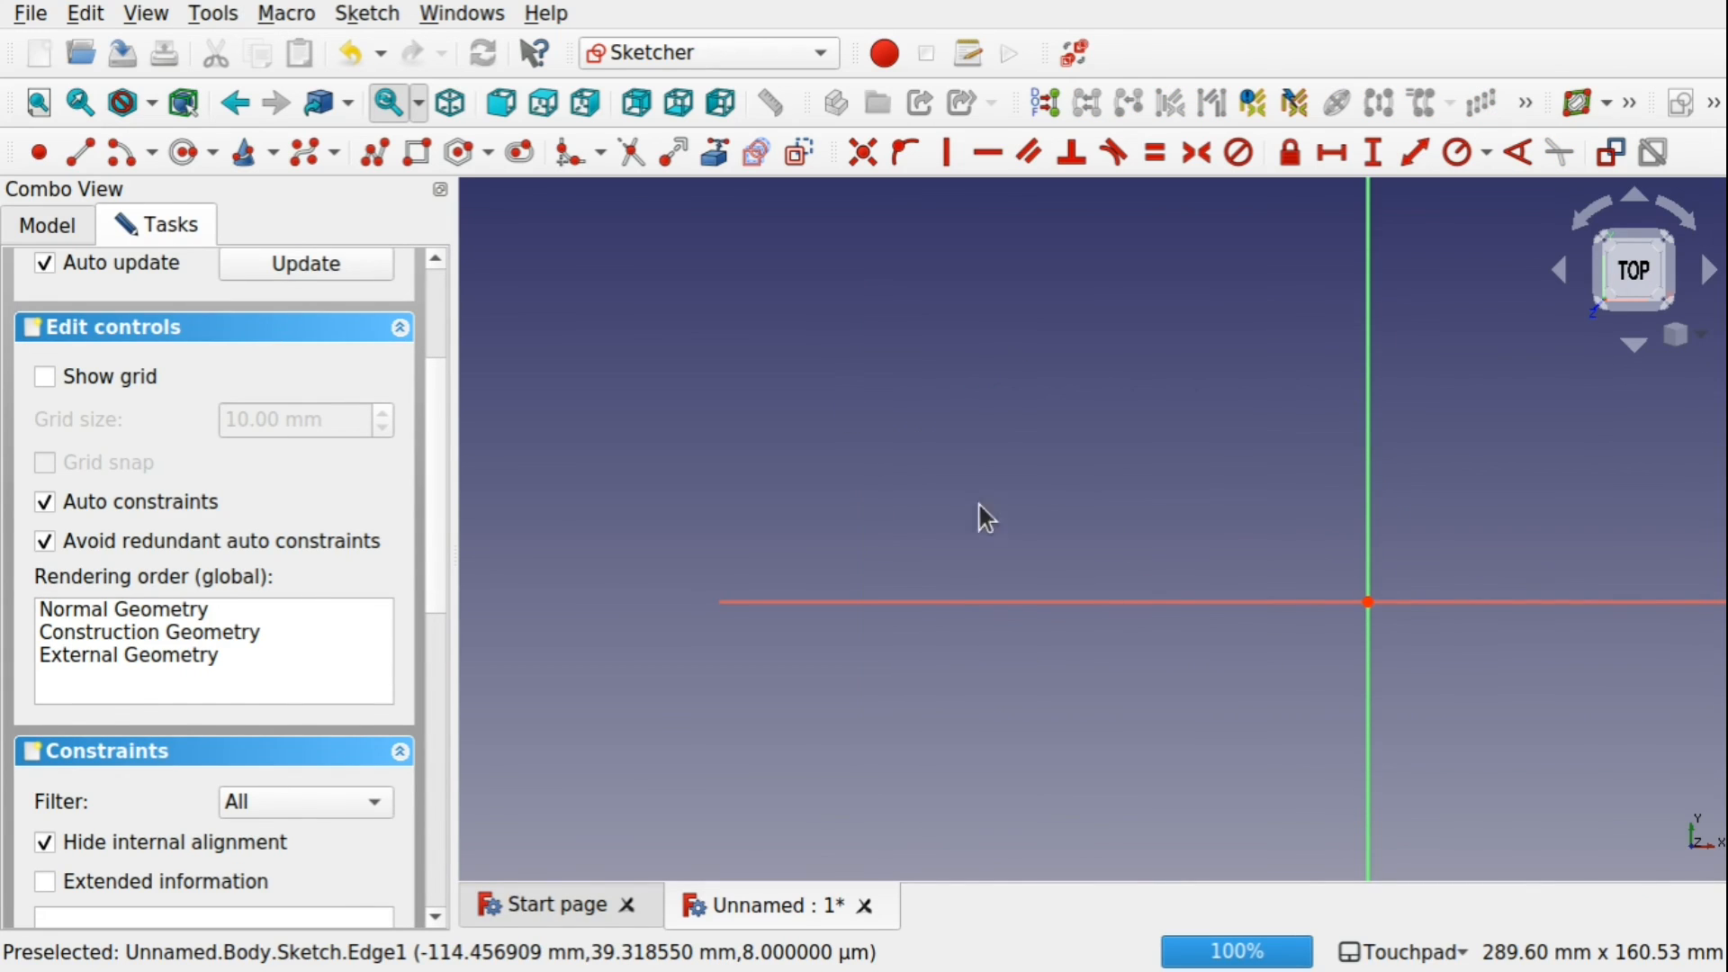
Draw a regular hexagon to the upper left of the origin and move its centre down and to the right, closer to the origin.
{"action": "left_click", "coordinate": [465, 162]}
{"action": "left_click", "coordinate": [1066, 459]}
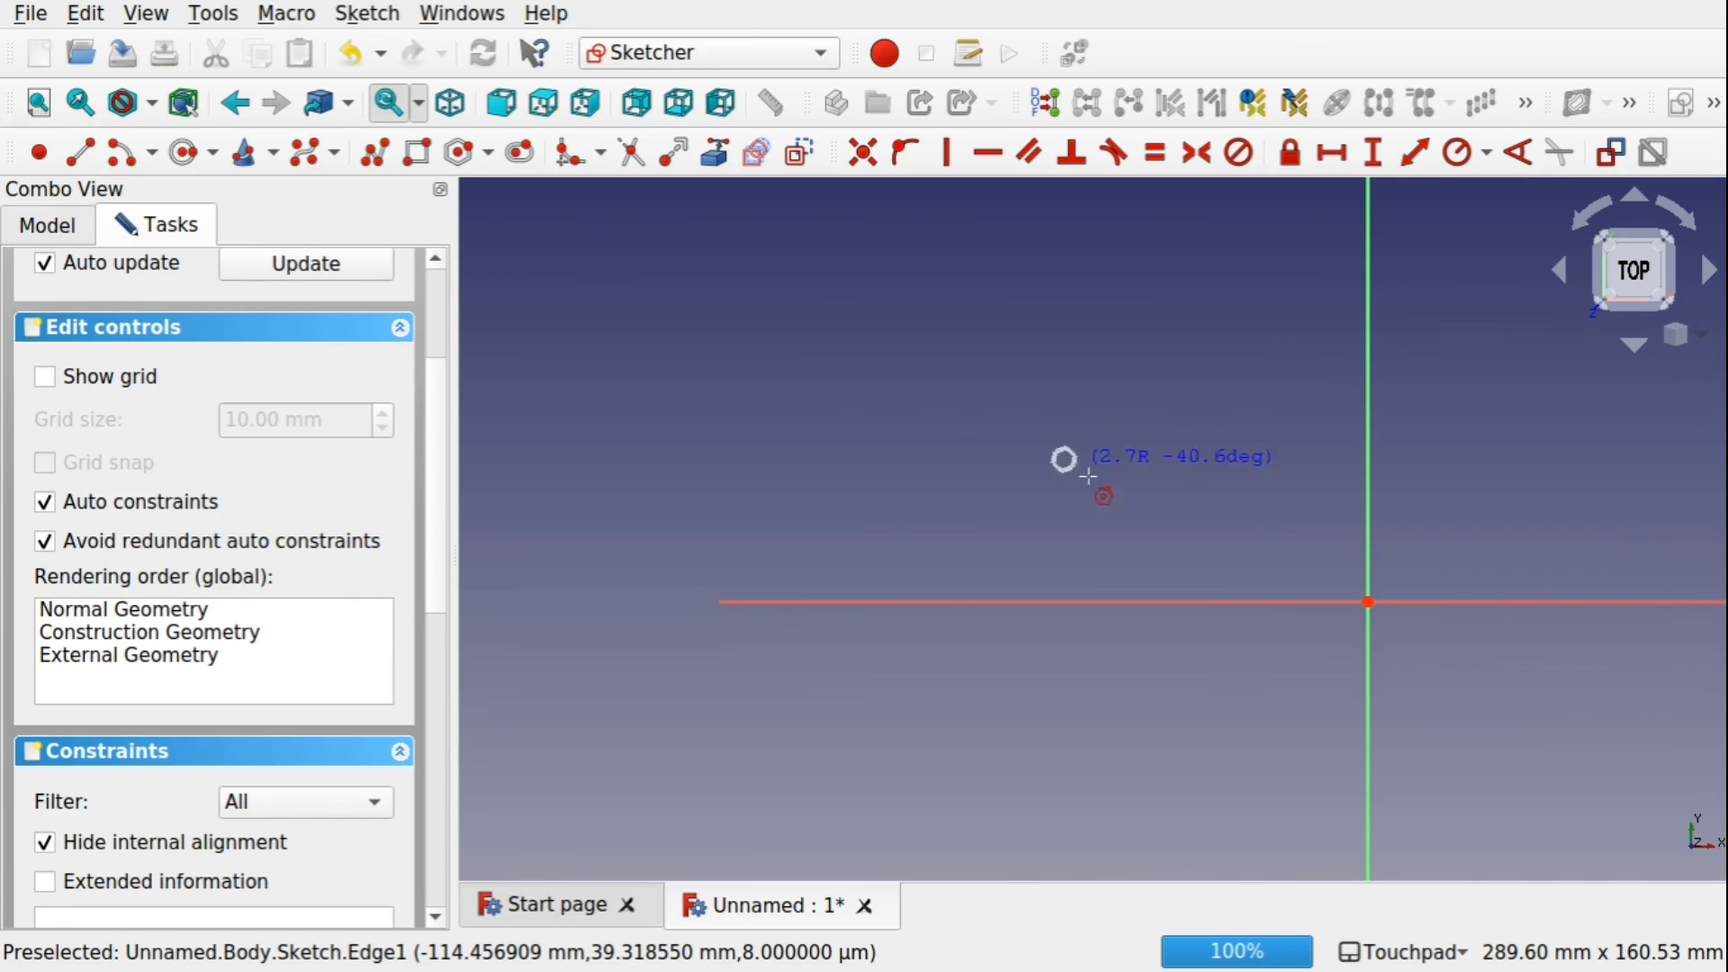
{"action": "left_click", "coordinate": [1264, 583]}
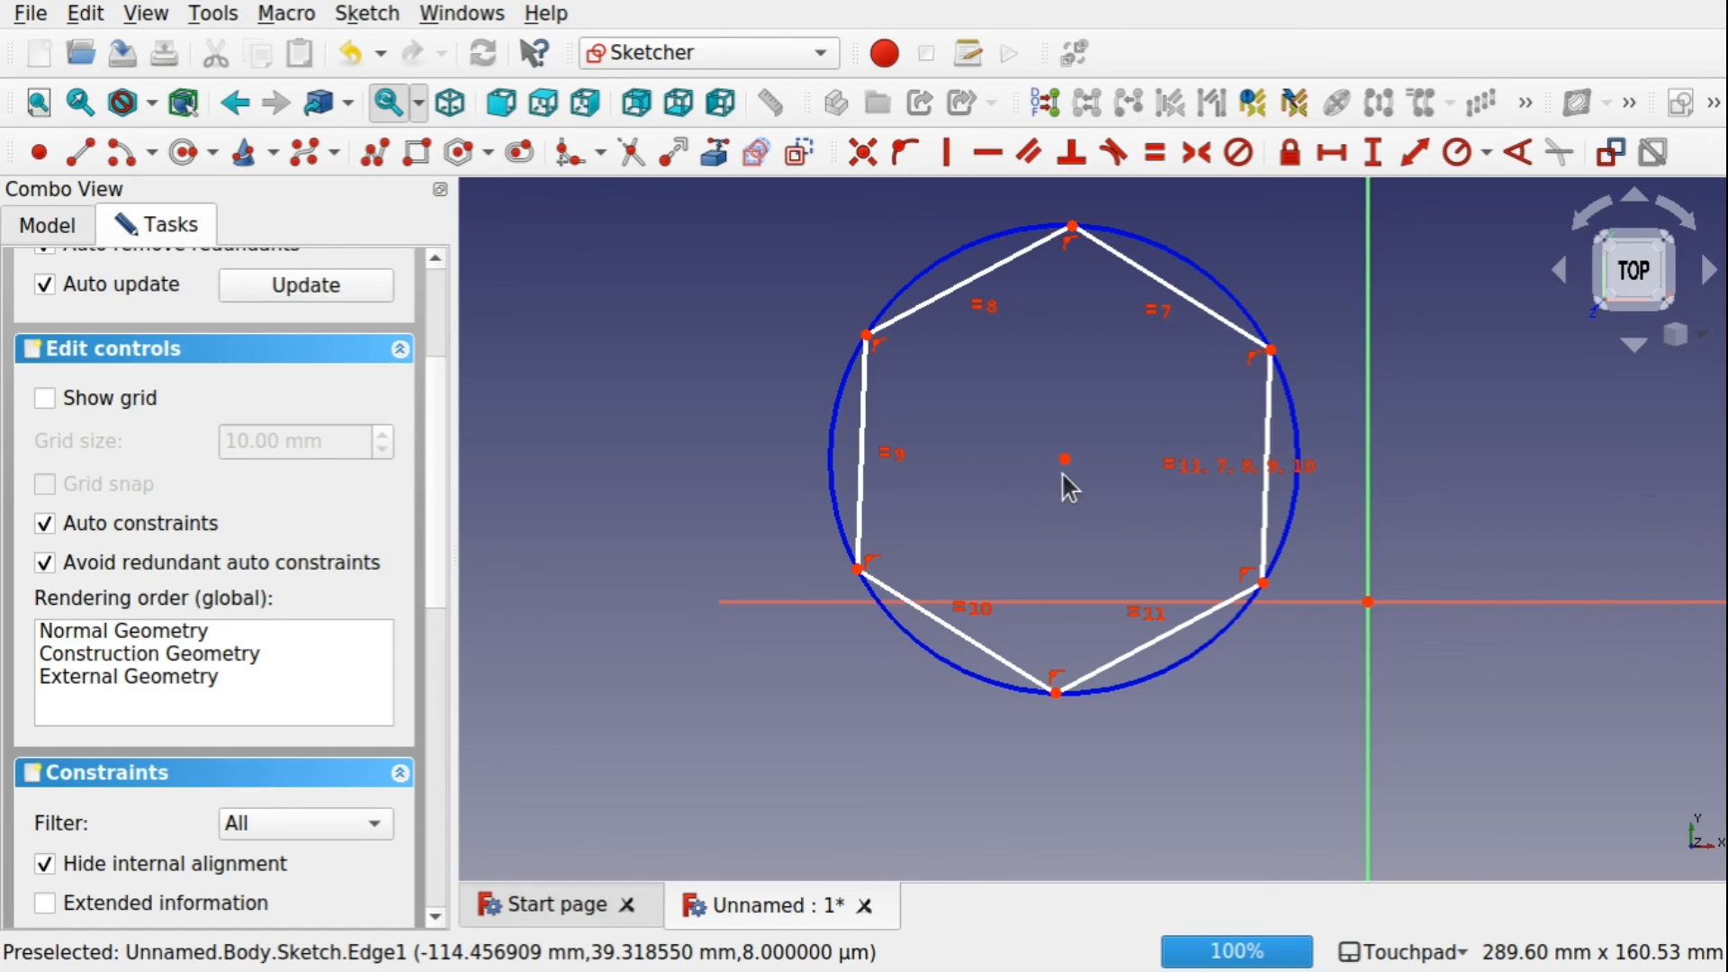
{"action": "left_click_drag", "start_coordinate": [1067, 461], "coordinate": [1200, 588]}
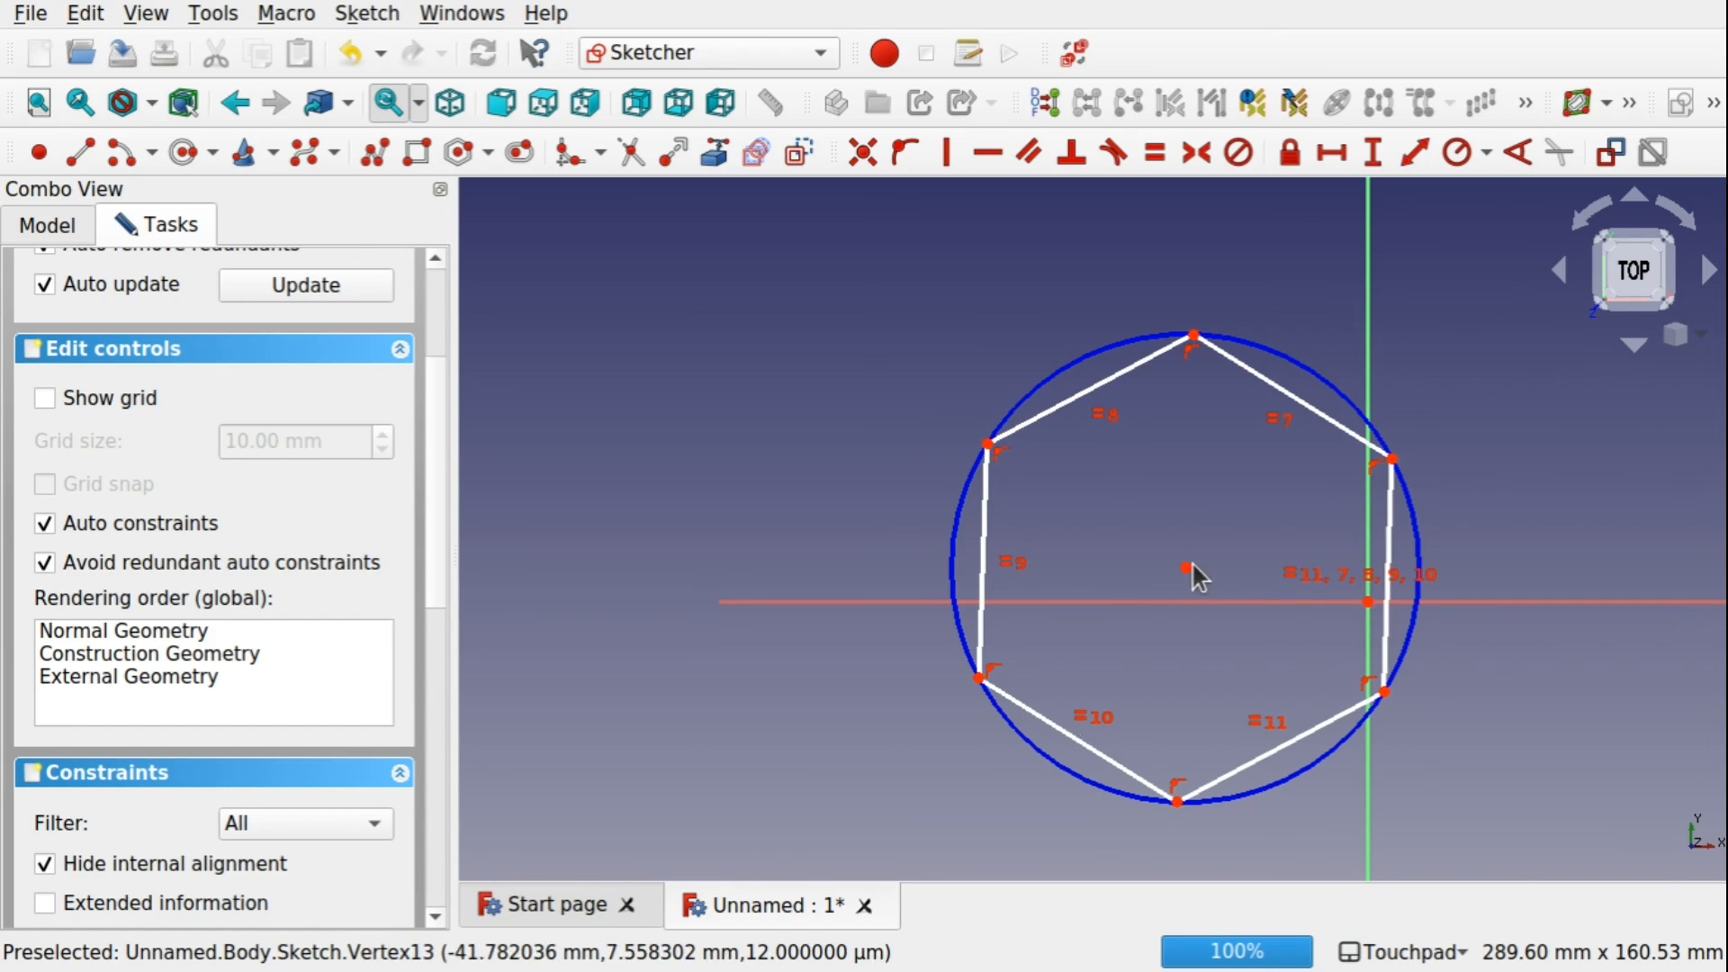